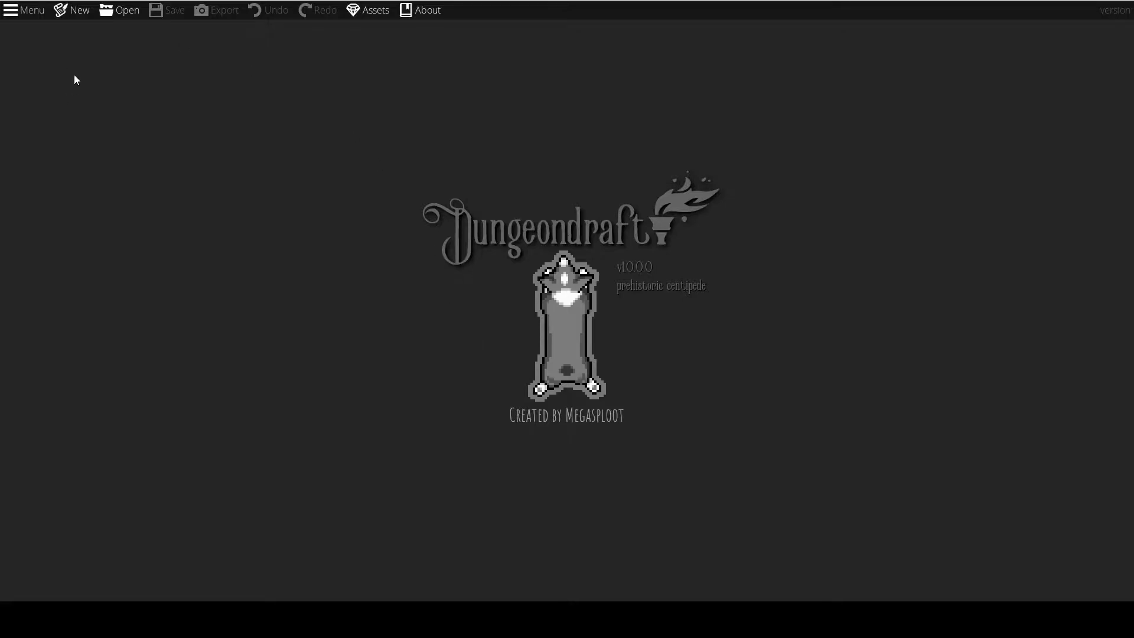
Start a new map and check the available size templates, keeping A4 Paper selected.
click(77, 13)
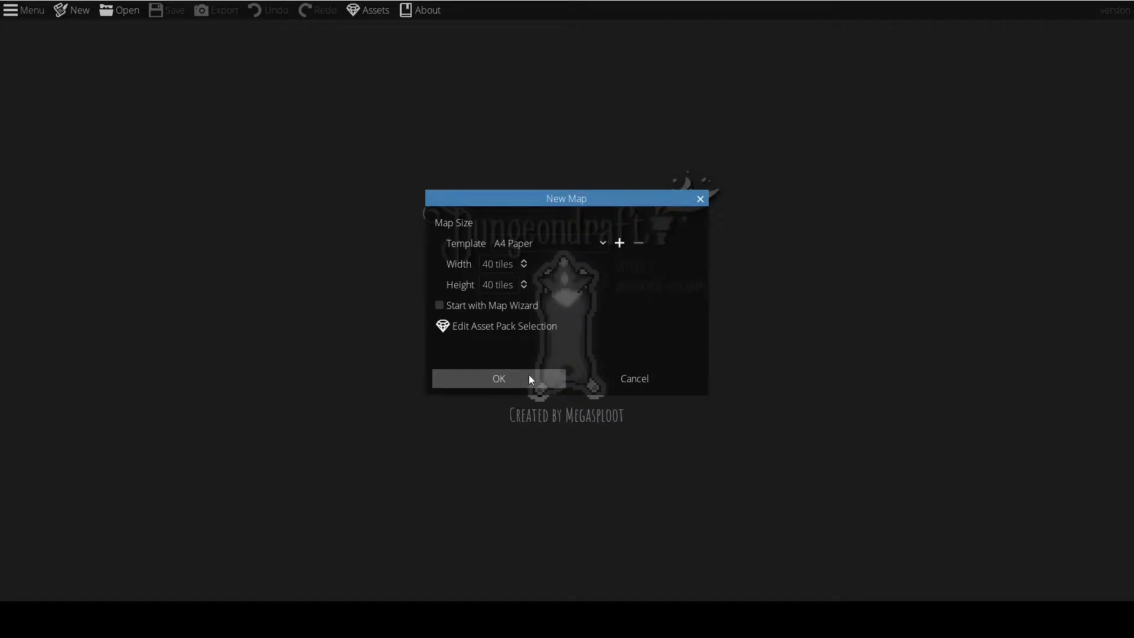
click(552, 247)
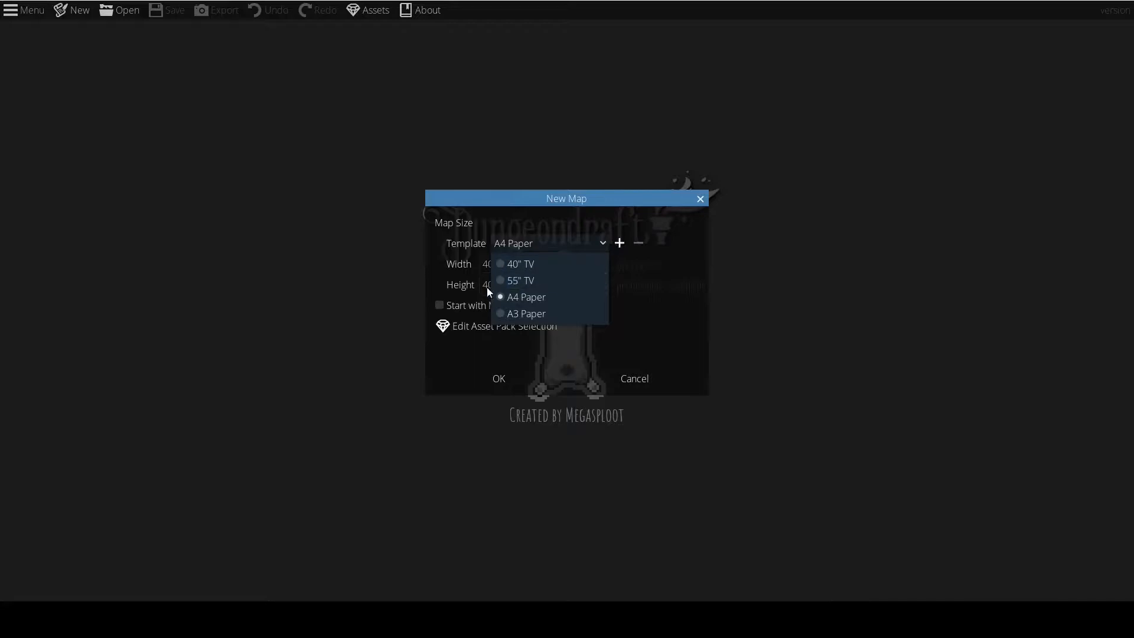
click(637, 338)
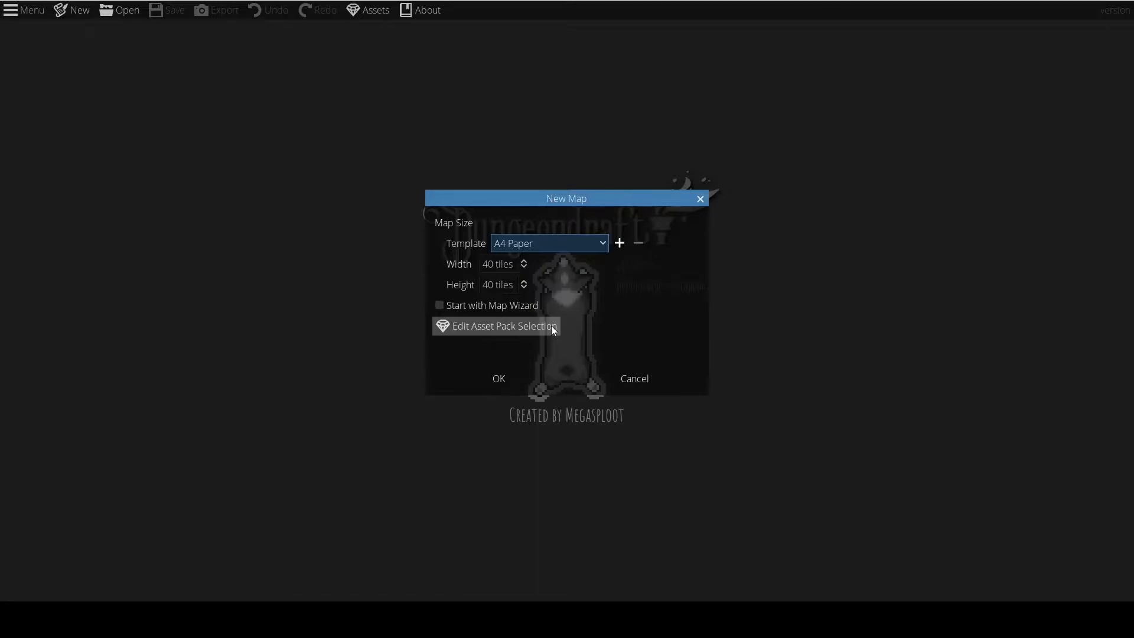
Review the full list of custom asset packs for the new map and leave the selection without changes.
click(516, 327)
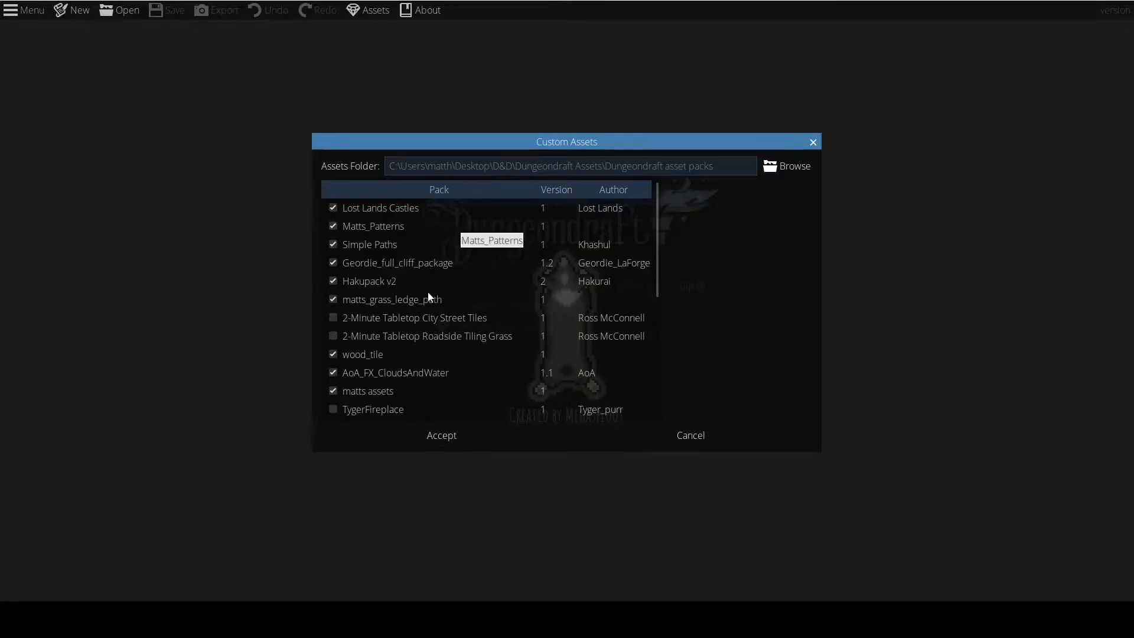
scroll(654, 249, down, 3)
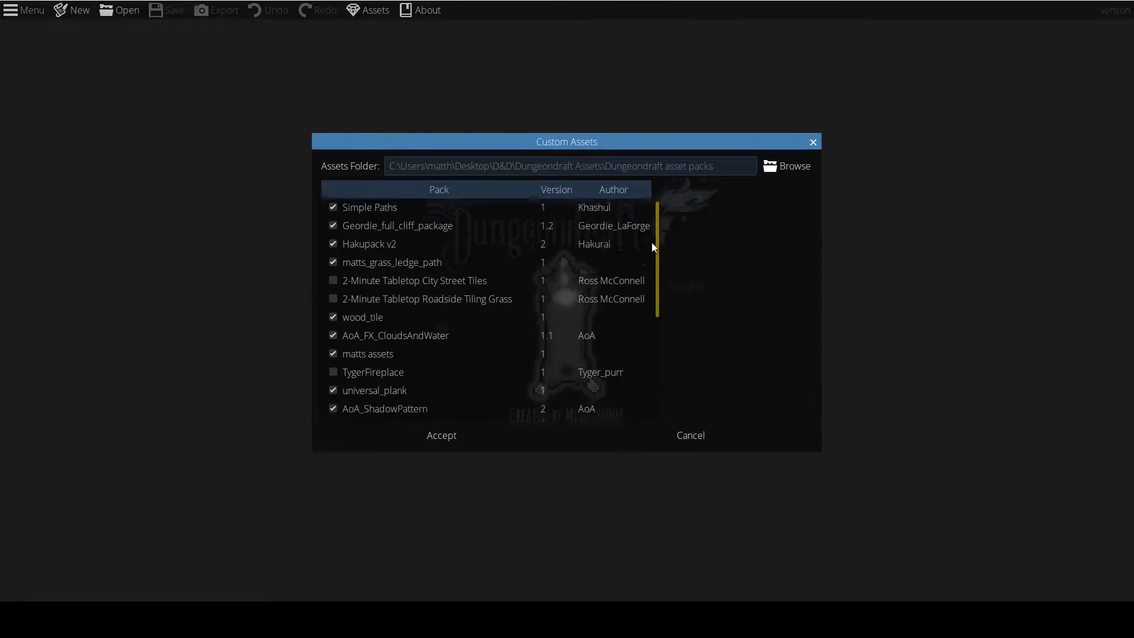
scroll(652, 242, up, 3)
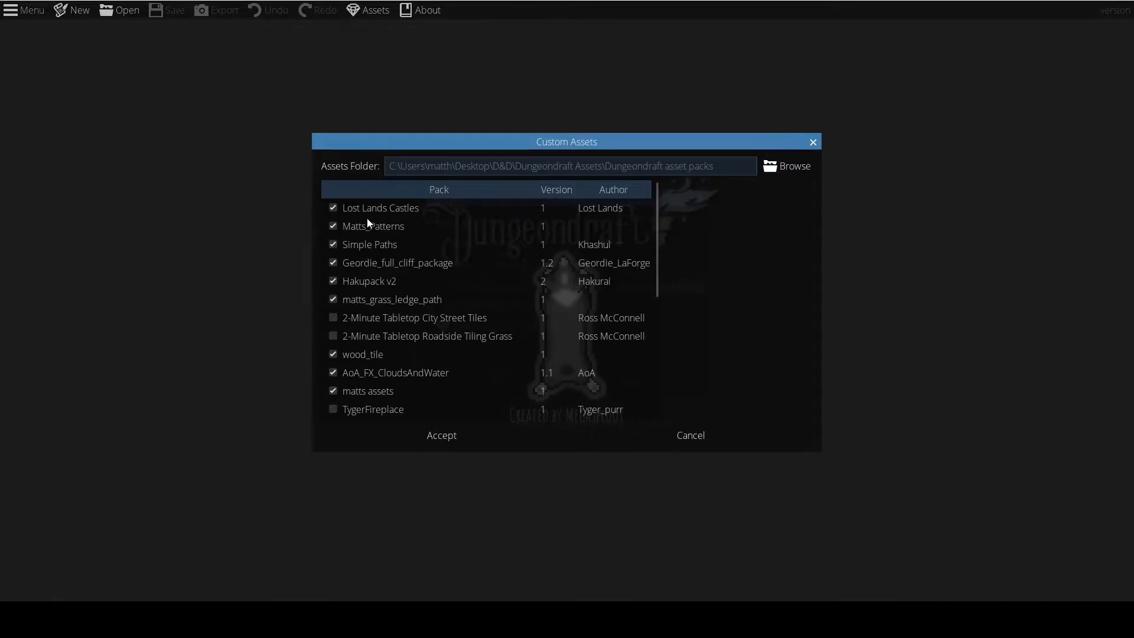
scroll(371, 269, down, 3)
scroll(371, 271, down, 3)
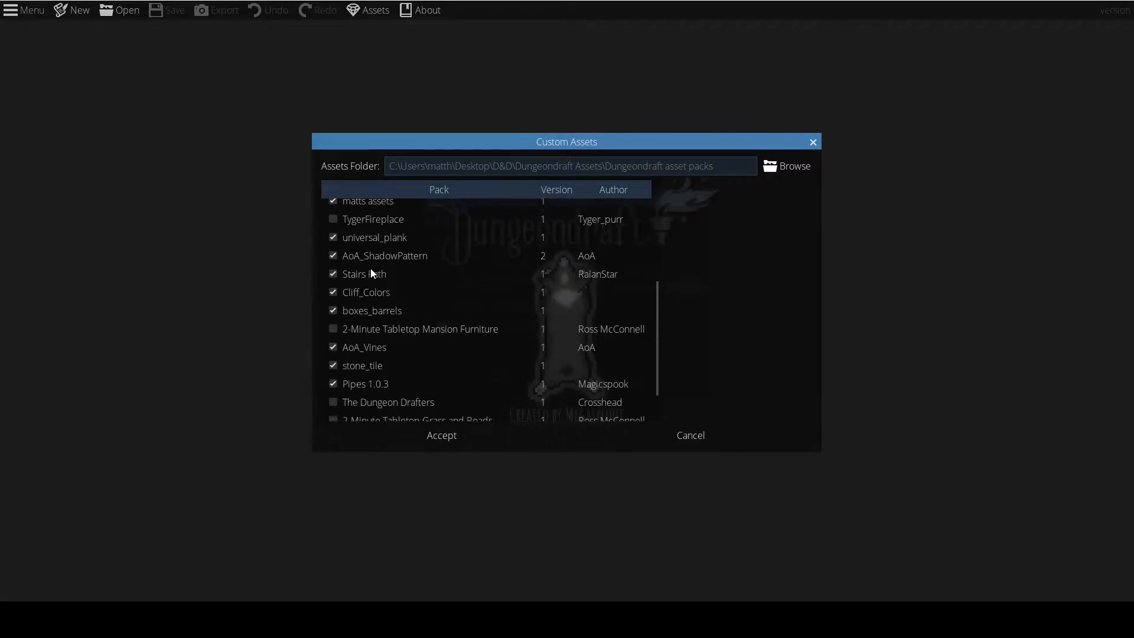
scroll(492, 390, up, 5)
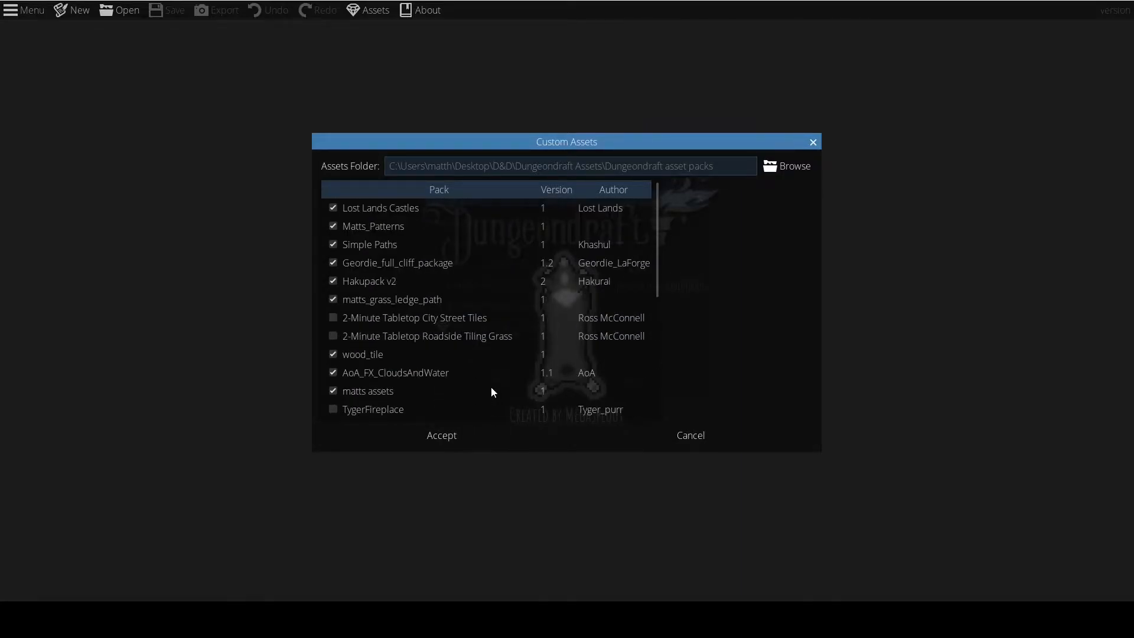
scroll(492, 390, down, 6)
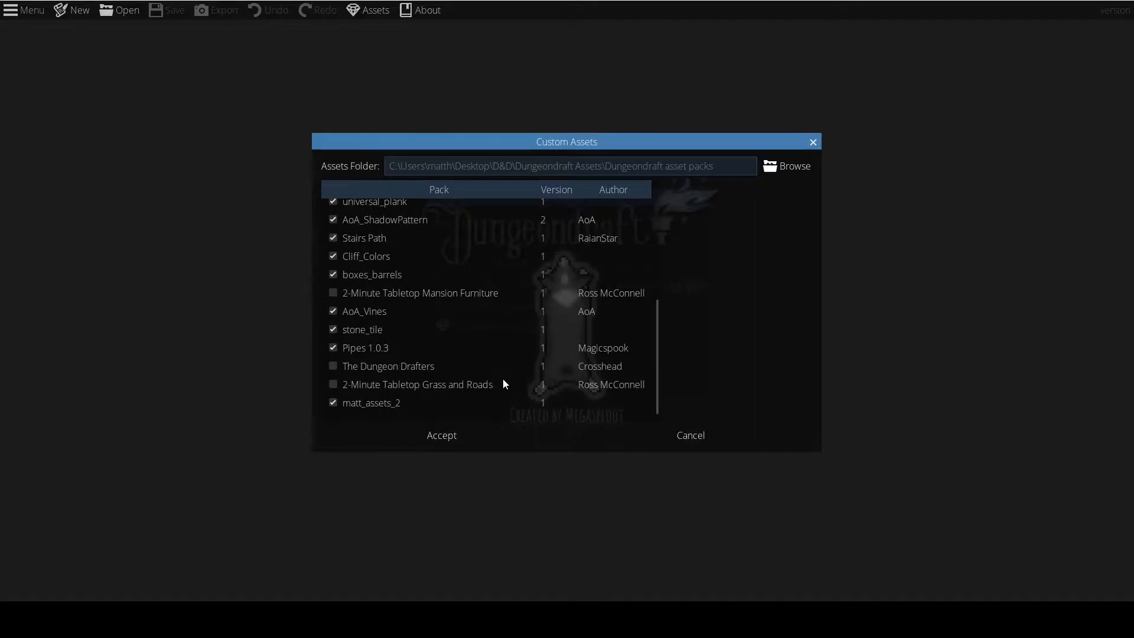
drag(656, 354, 652, 224)
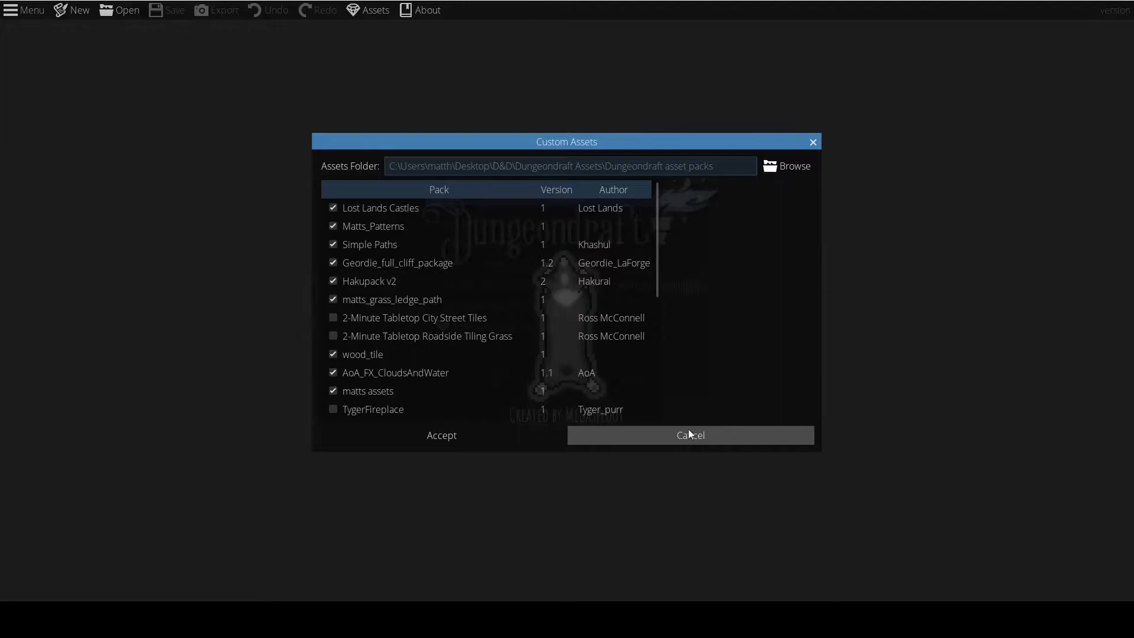
scroll(434, 325, down, 6)
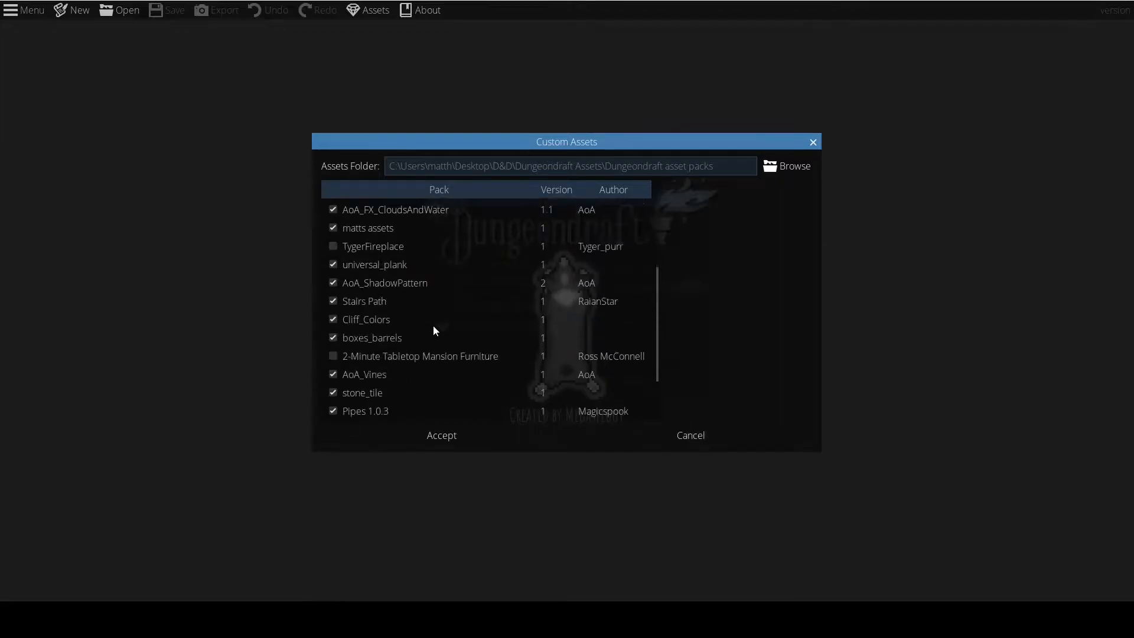
click(696, 437)
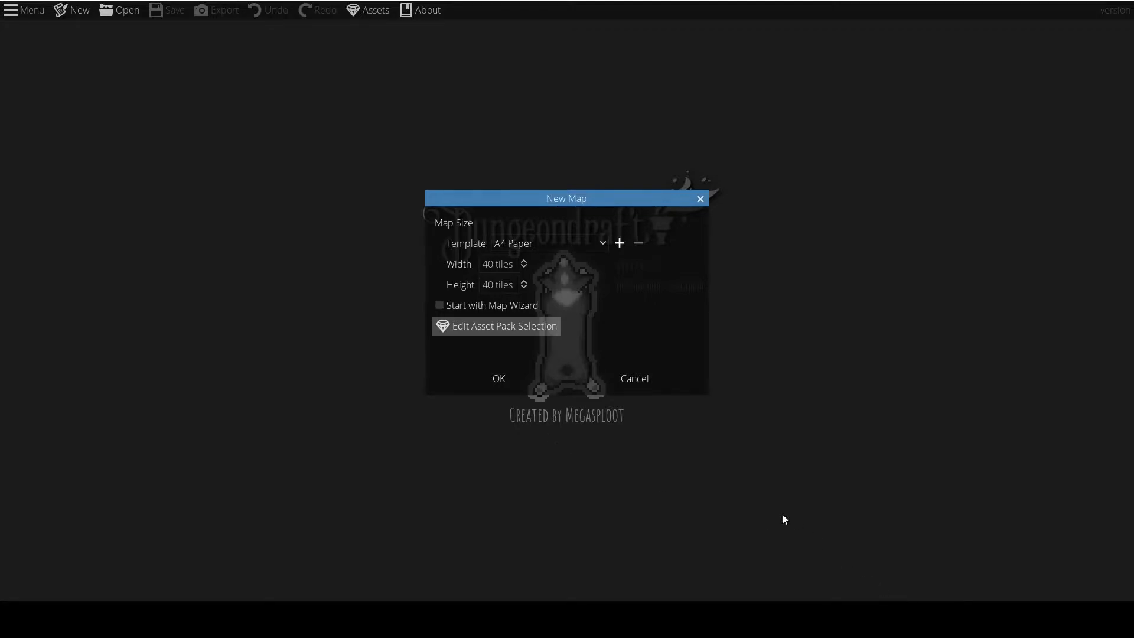
Create the map at 40 by 40 tiles without starting the Map Wizard.
click(491, 379)
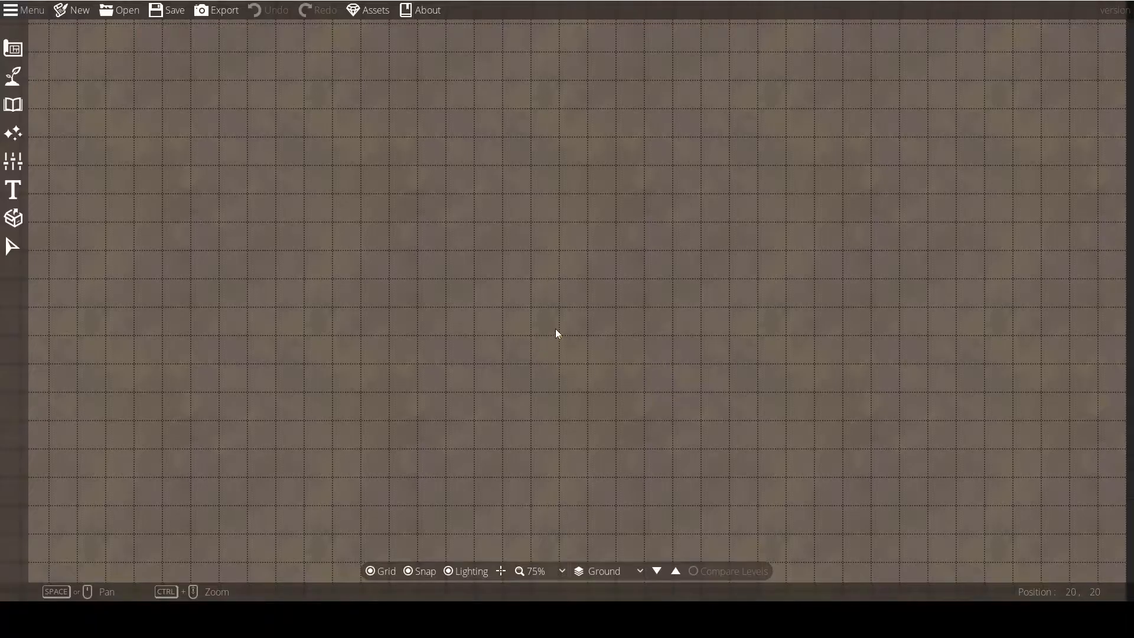
scroll(555, 332, down, 1)
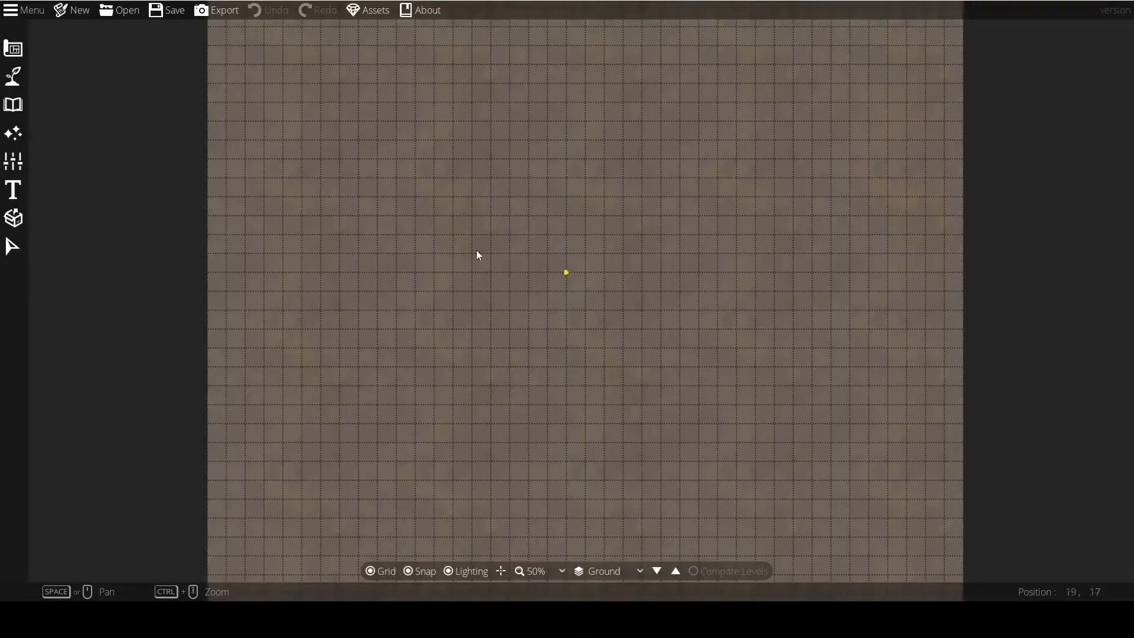
Examine the blank map at several zoom levels, from close-up grid tiles to its full extent and edges.
drag(553, 295, 536, 273)
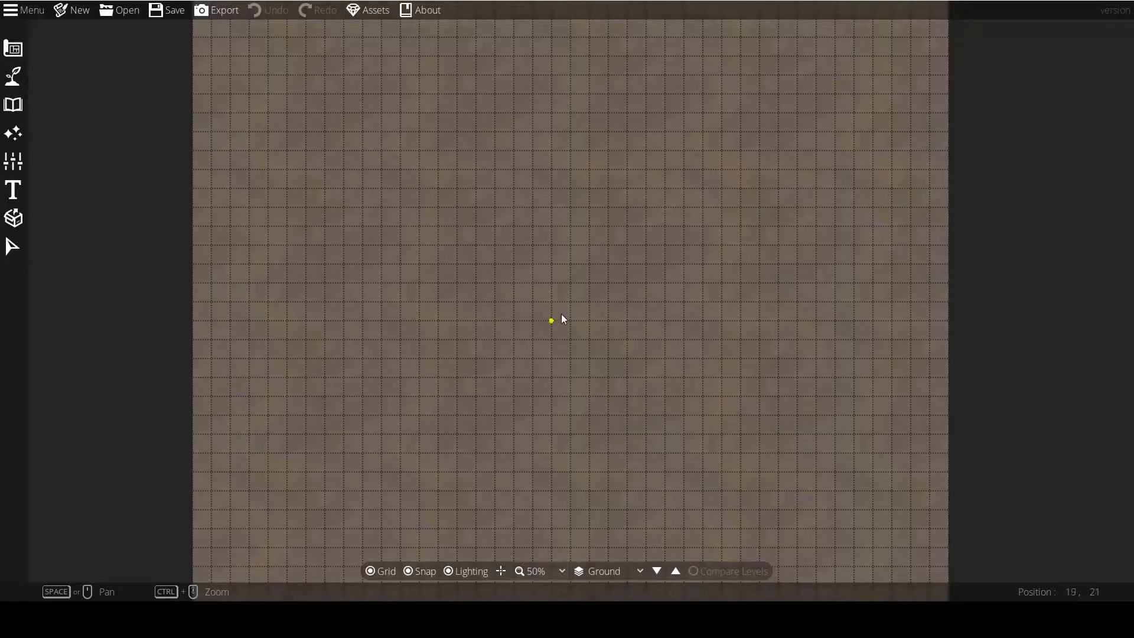
drag(507, 276, 641, 307)
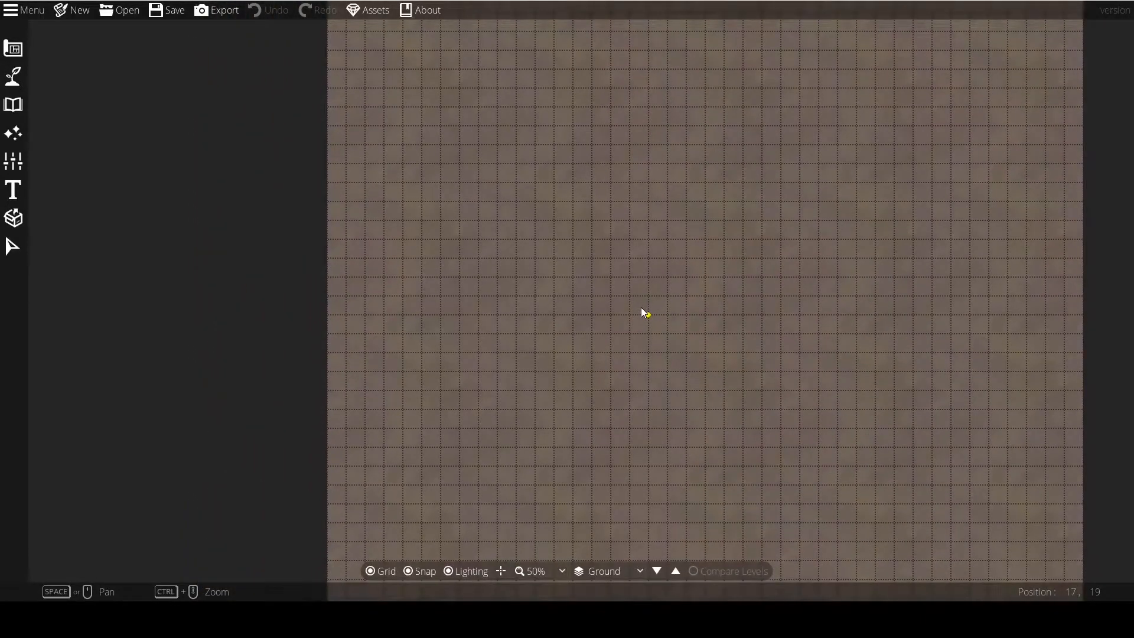
drag(642, 308, 490, 328)
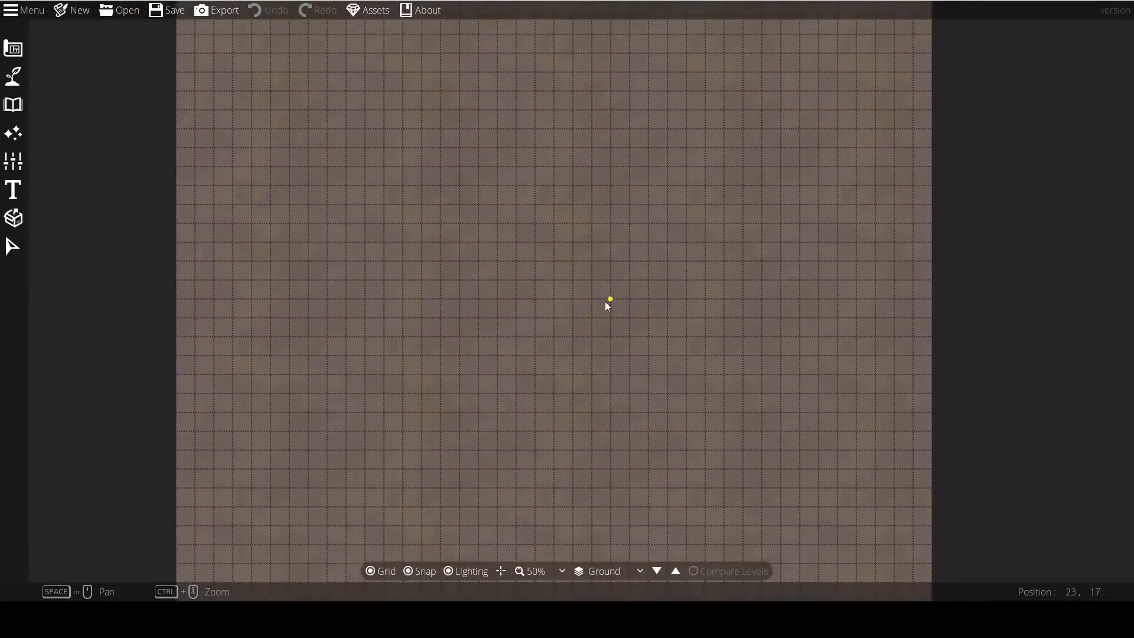
drag(605, 301, 721, 250)
drag(591, 278, 531, 286)
scroll(561, 319, up, 2)
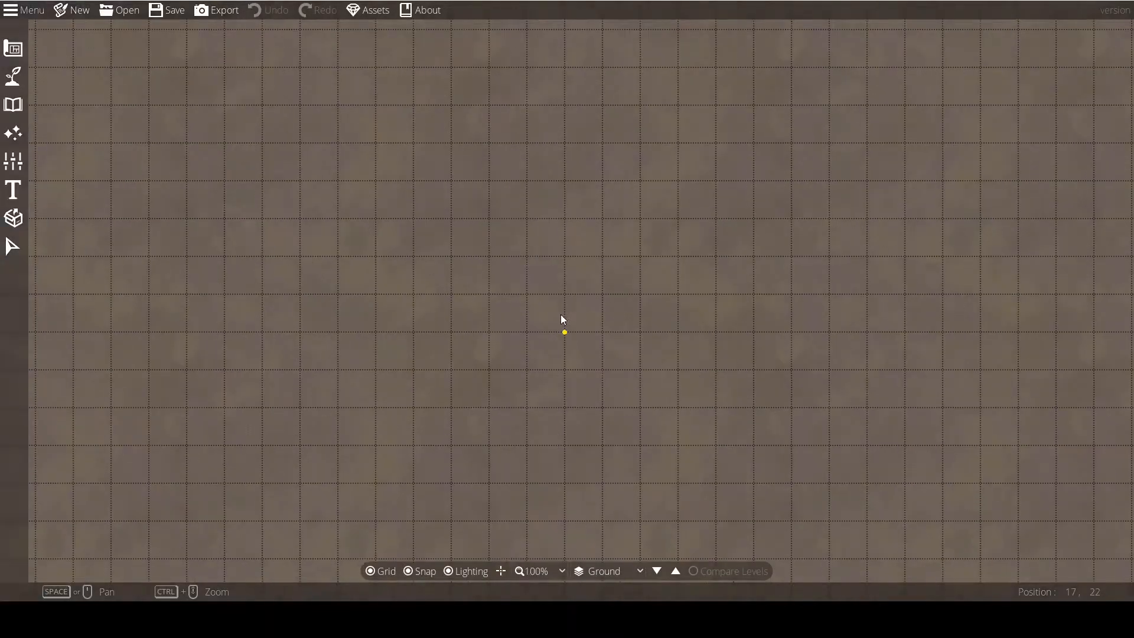
scroll(562, 319, down, 3)
scroll(561, 319, up, 2)
scroll(561, 319, up, 2)
scroll(561, 319, down, 3)
scroll(561, 319, up, 4)
scroll(562, 314, down, 4)
drag(584, 319, 551, 246)
scroll(565, 304, up, 3)
drag(564, 304, 721, 284)
scroll(540, 271, down, 2)
drag(527, 270, 649, 480)
scroll(556, 256, up, 3)
drag(581, 262, 450, 528)
scroll(658, 301, down, 3)
drag(677, 355, 485, 214)
drag(551, 408, 599, 308)
scroll(565, 326, down, 1)
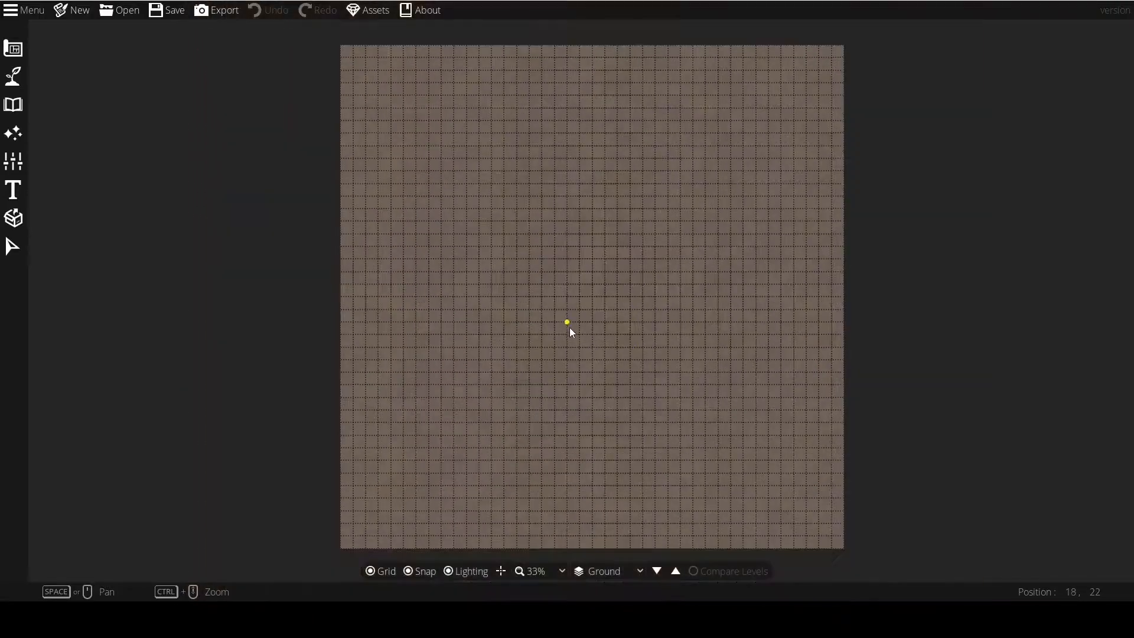
scroll(562, 326, up, 1)
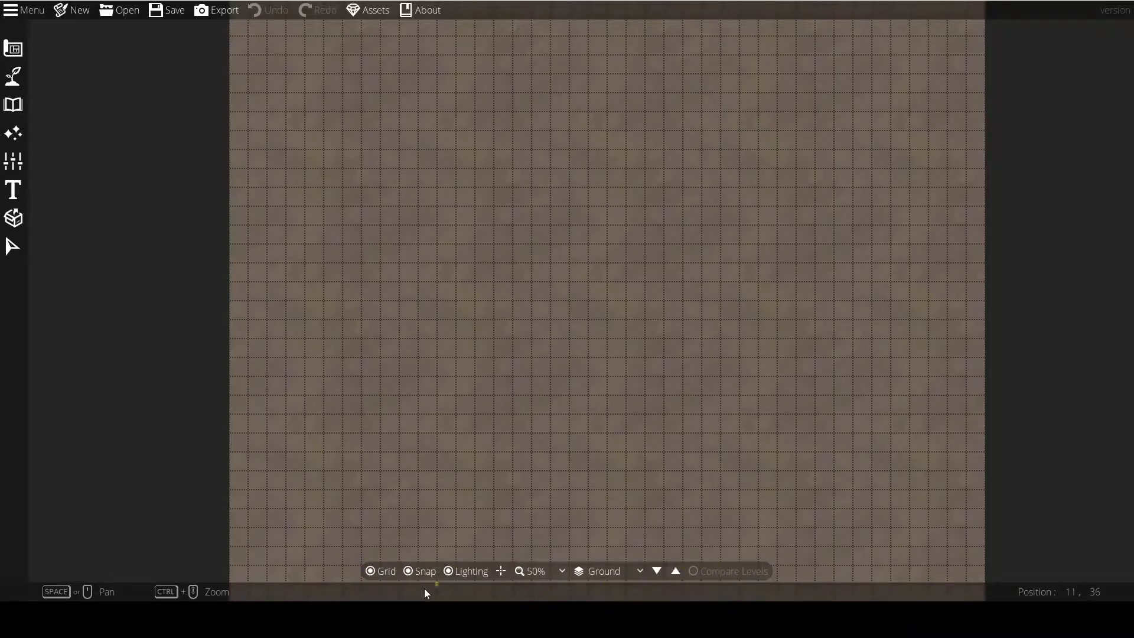
Toggle the map grid's visibility to compare the canvas with and without it, leaving the grid shown.
click(370, 571)
click(370, 570)
scroll(554, 344, up, 5)
scroll(555, 344, up, 4)
click(370, 571)
click(370, 571)
scroll(534, 396, down, 7)
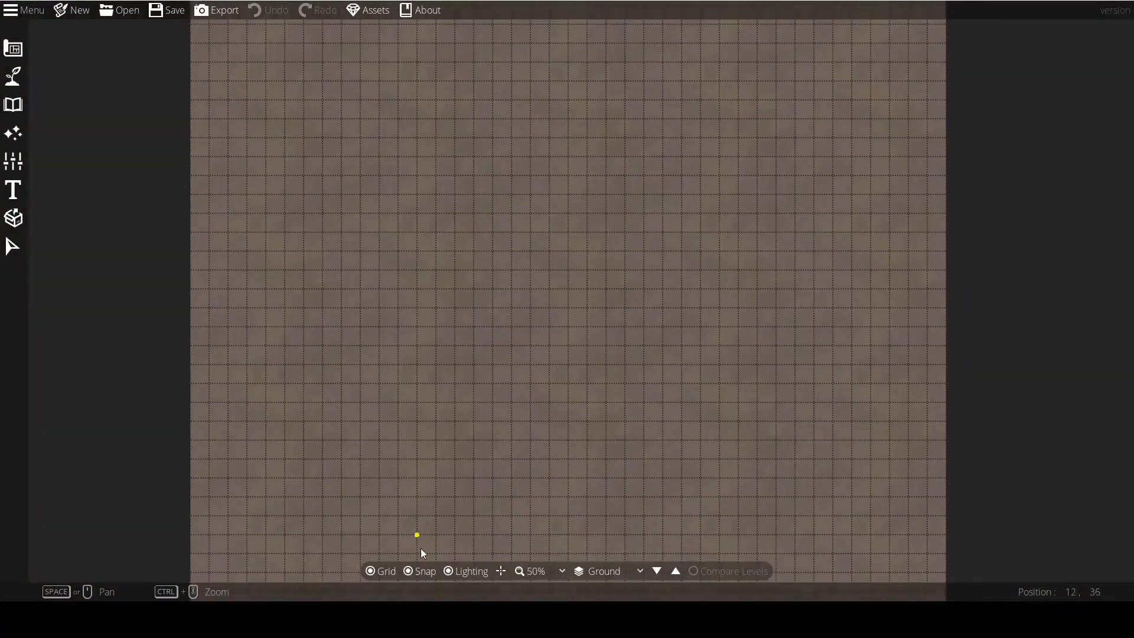
Toggle grid snapping off and on to compare cursor behaviour, leaving Snap enabled.
click(407, 570)
click(414, 570)
scroll(551, 357, up, 2)
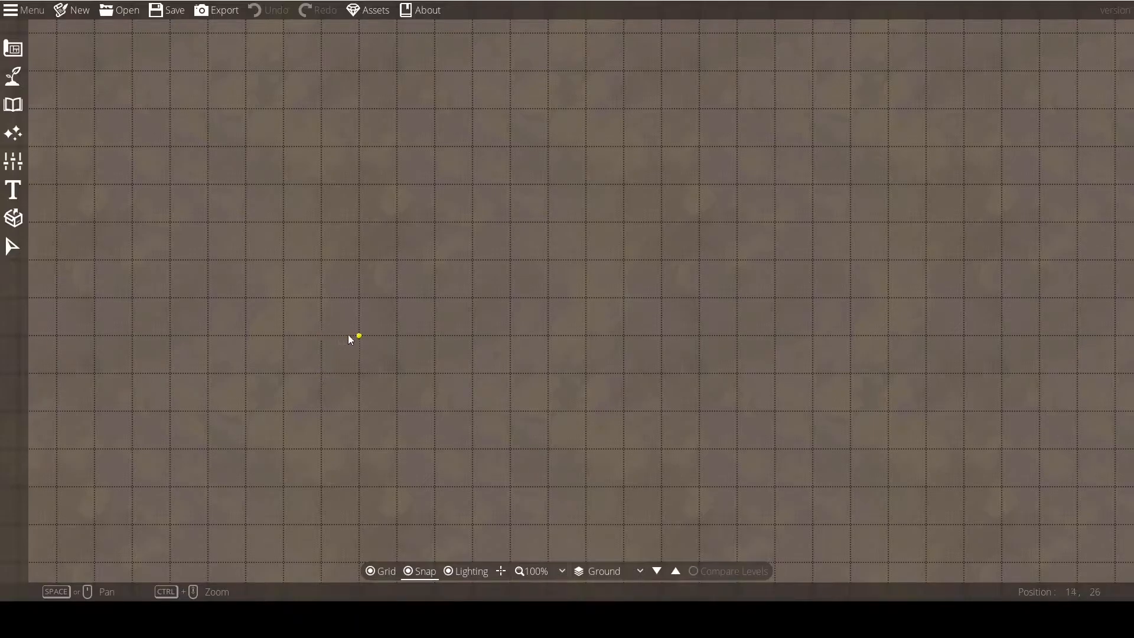
click(408, 571)
key(s)
Toggle the grid and lighting displays, leaving both enabled.
key(g)
key(g)
click(449, 571)
Turn on the cursor guide lines to inspect tile coordinates across the map, and turn them off again.
scroll(607, 328, down, 4)
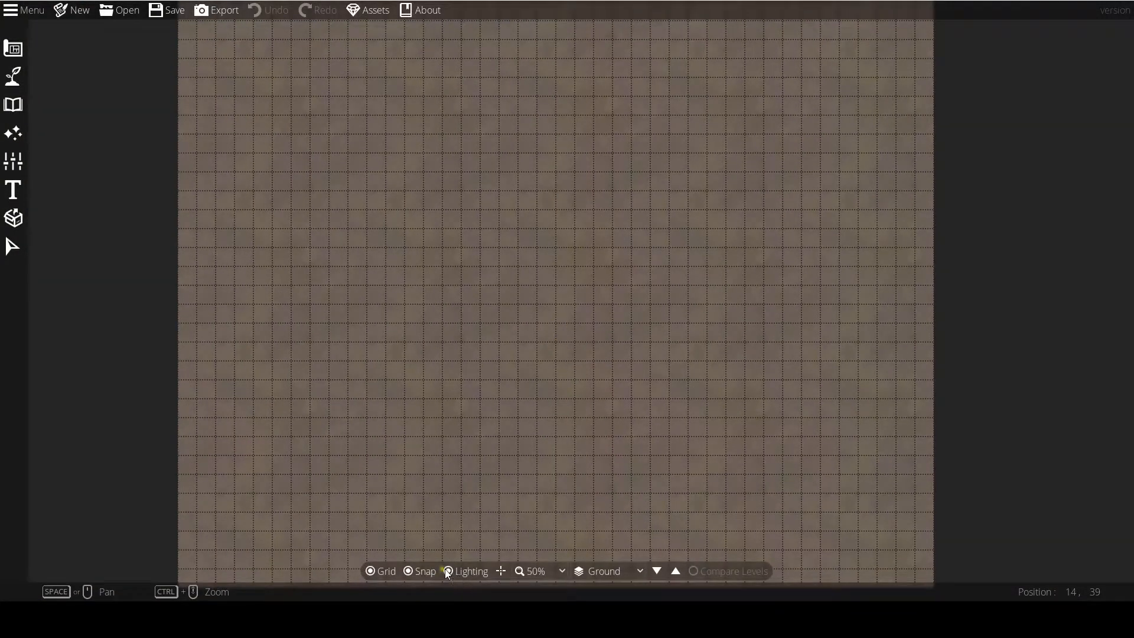
click(501, 572)
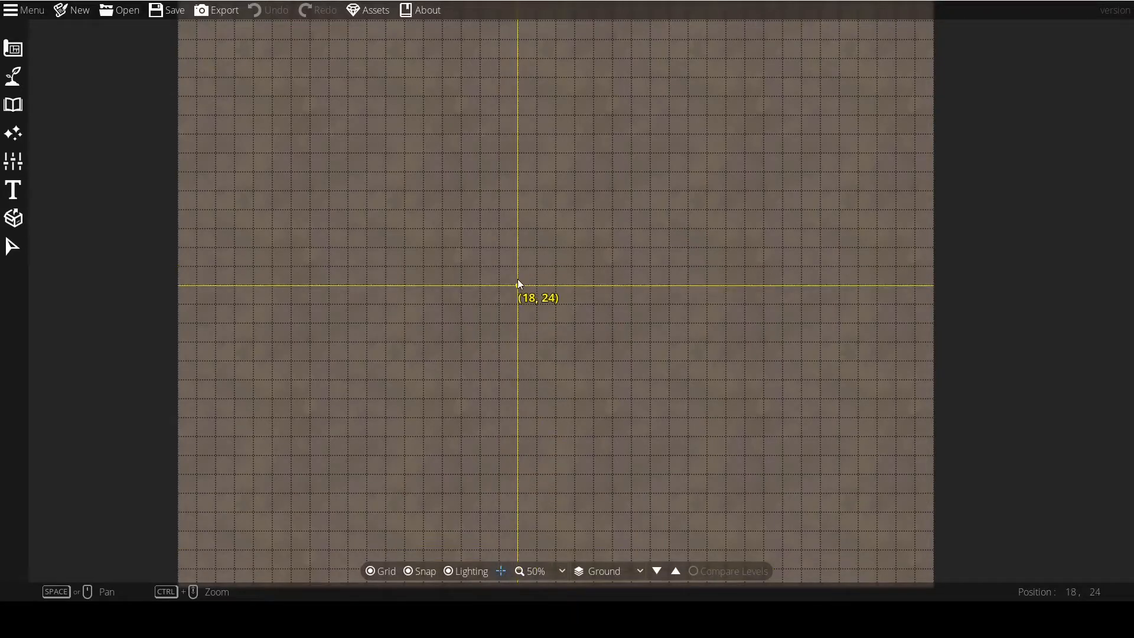
drag(495, 264, 578, 293)
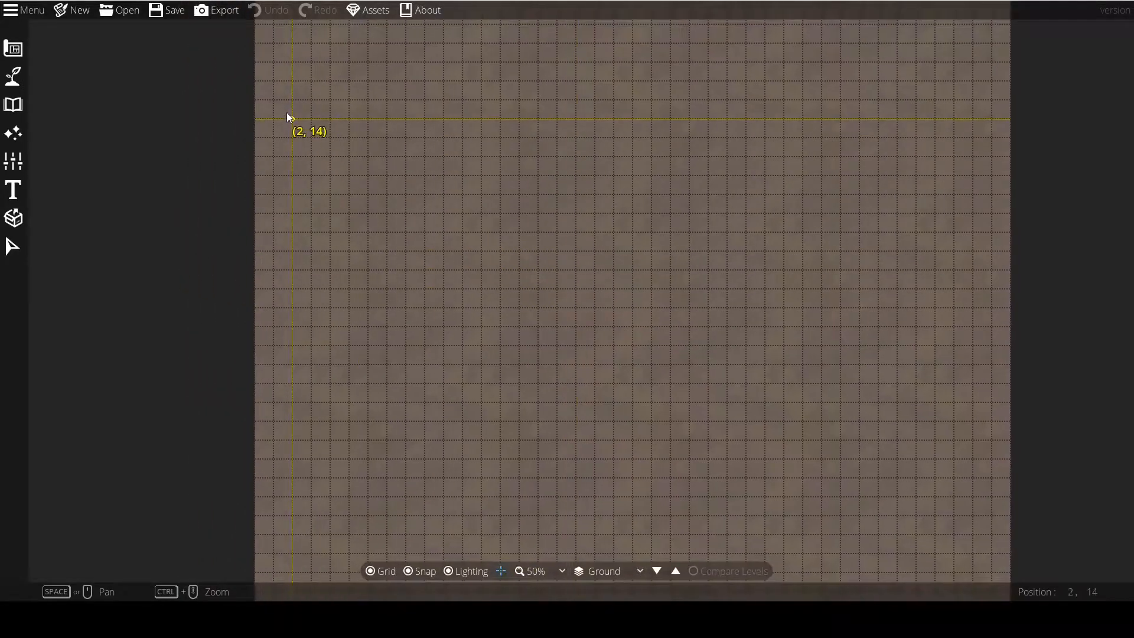
drag(287, 113, 351, 273)
drag(328, 140, 354, 289)
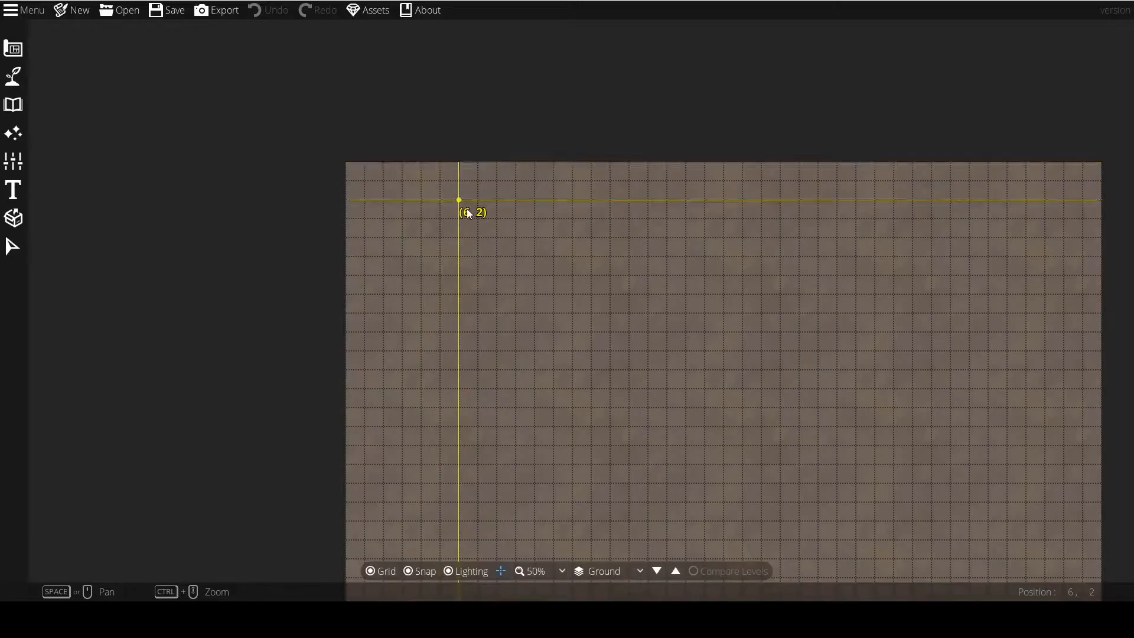
drag(451, 441, 303, 194)
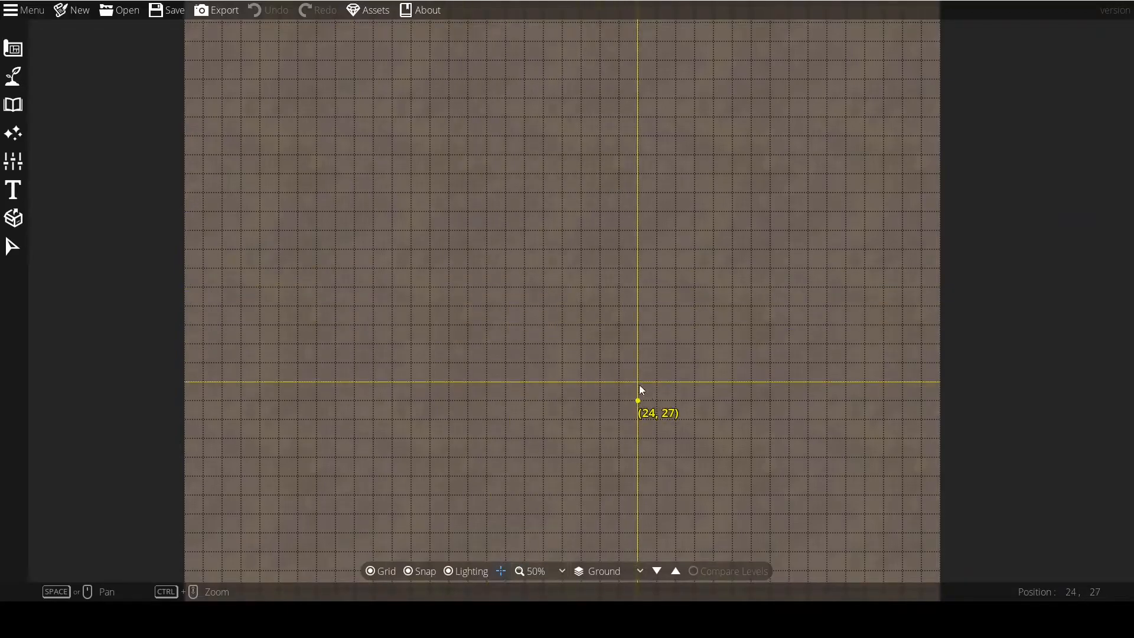
drag(641, 387, 569, 303)
drag(453, 261, 570, 357)
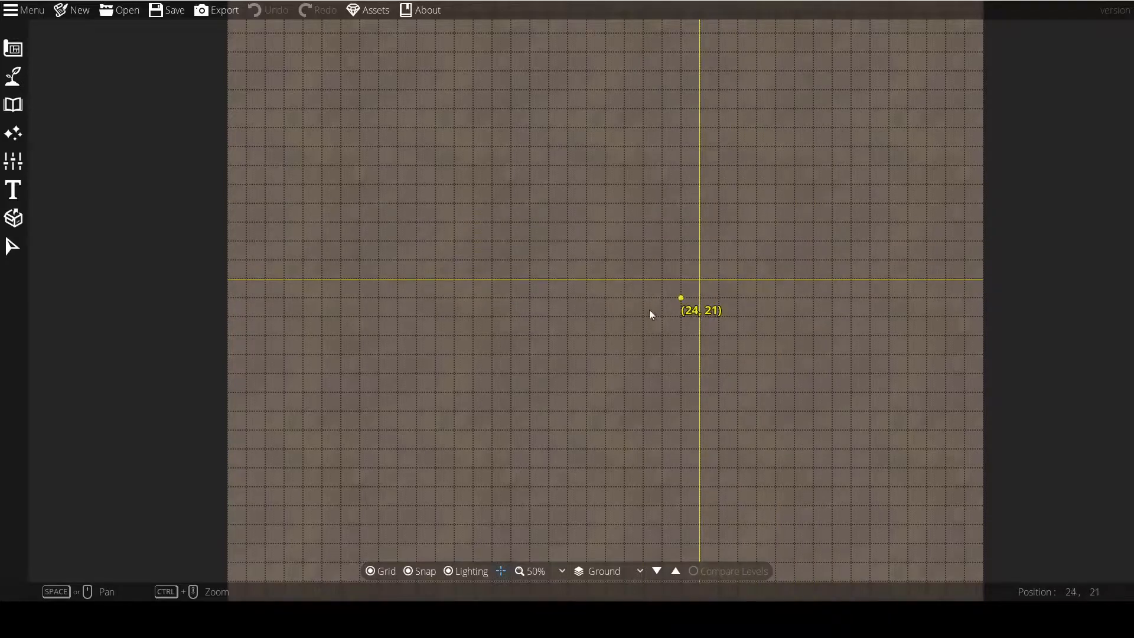
click(503, 571)
drag(573, 387, 548, 345)
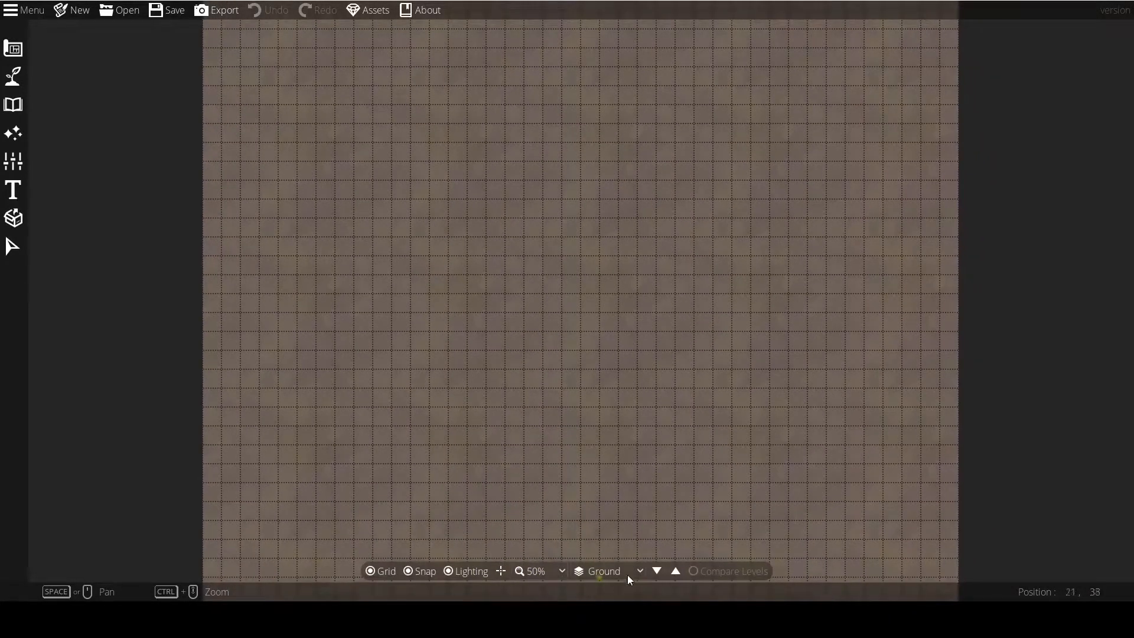
Check the list of map levels, keeping Ground as the active level.
click(603, 571)
click(603, 572)
drag(616, 474, 611, 417)
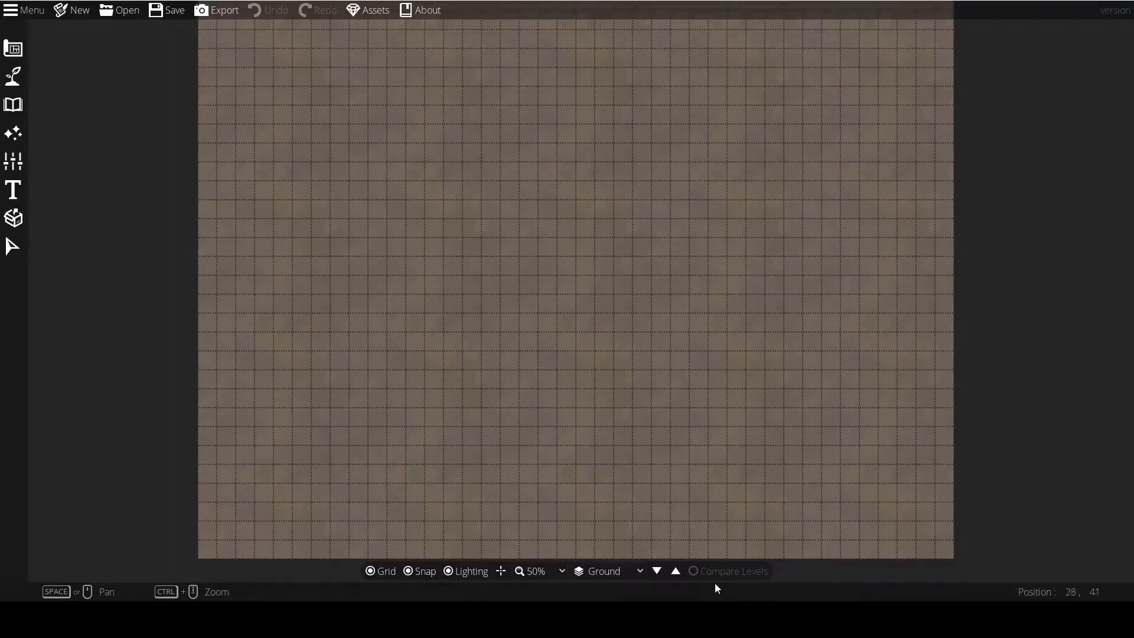
drag(640, 294, 623, 317)
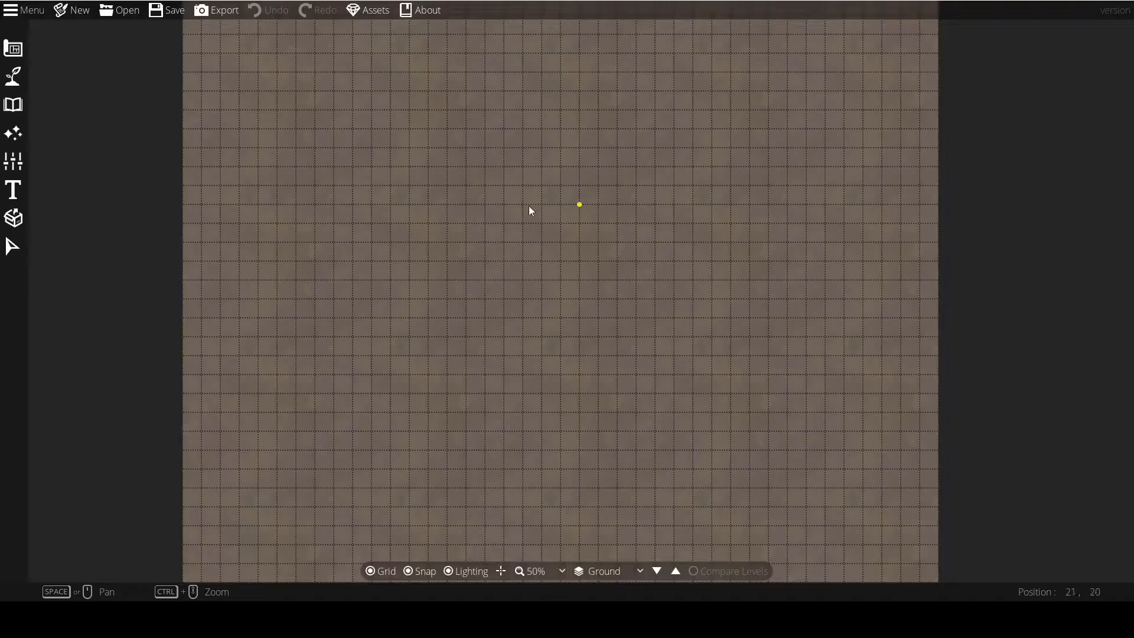
Look through the first two tool categories and leave the Design tools open.
scroll(535, 294, down, 2)
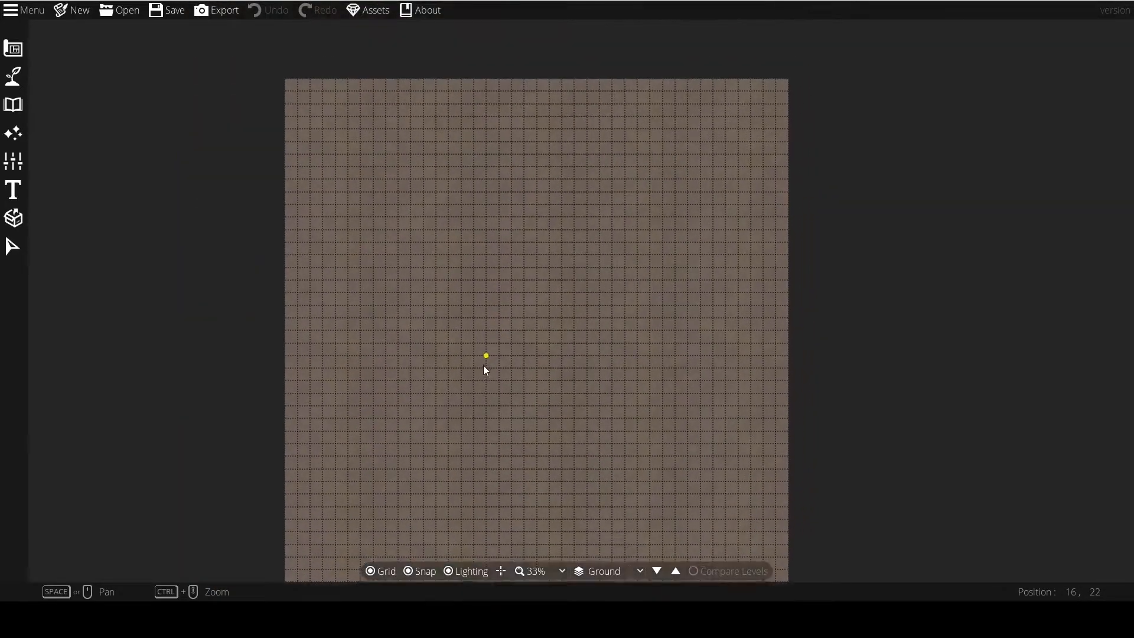
drag(503, 359, 543, 300)
scroll(529, 305, up, 1)
scroll(529, 305, down, 1)
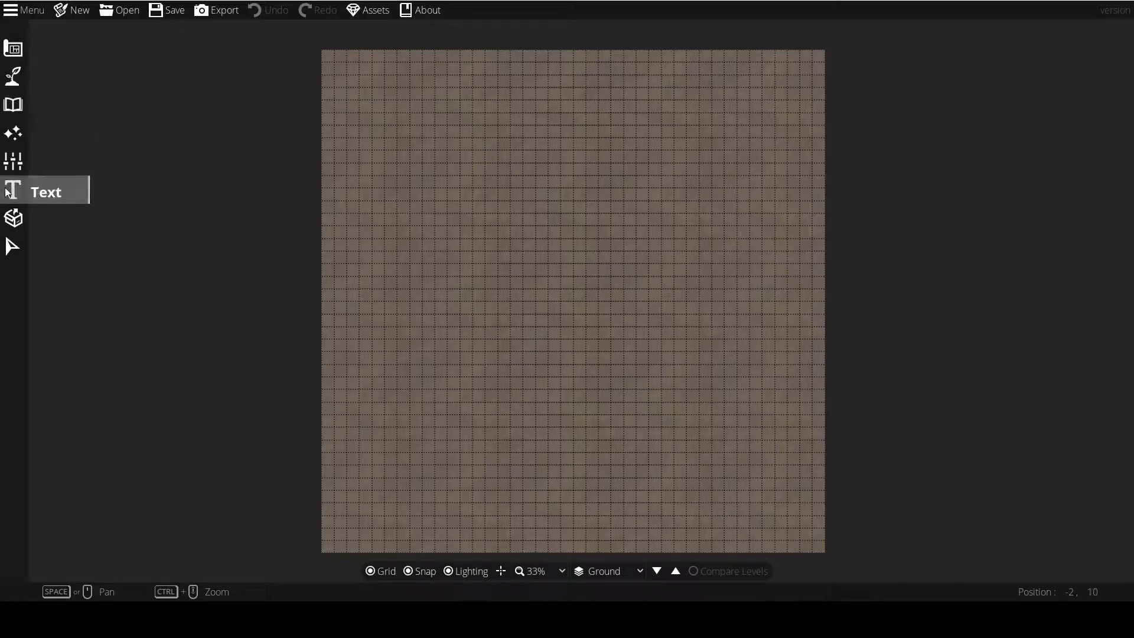
click(12, 48)
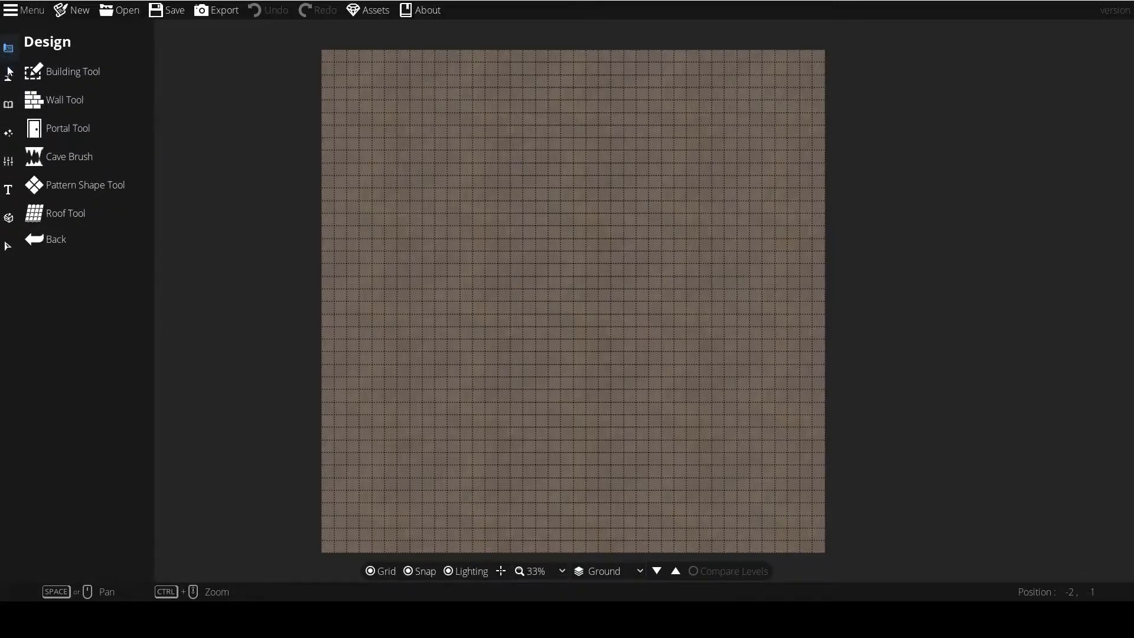
click(9, 75)
click(11, 49)
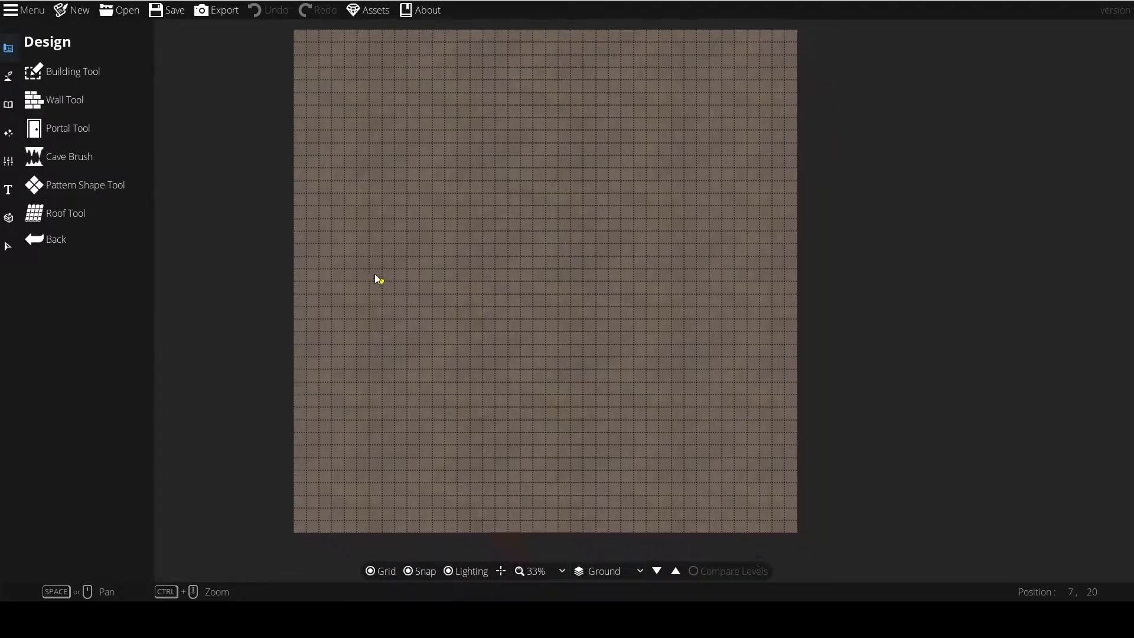
Open the Building Tool and look over its shape, floor and wall options.
scroll(404, 229, up, 2)
drag(404, 228, 286, 232)
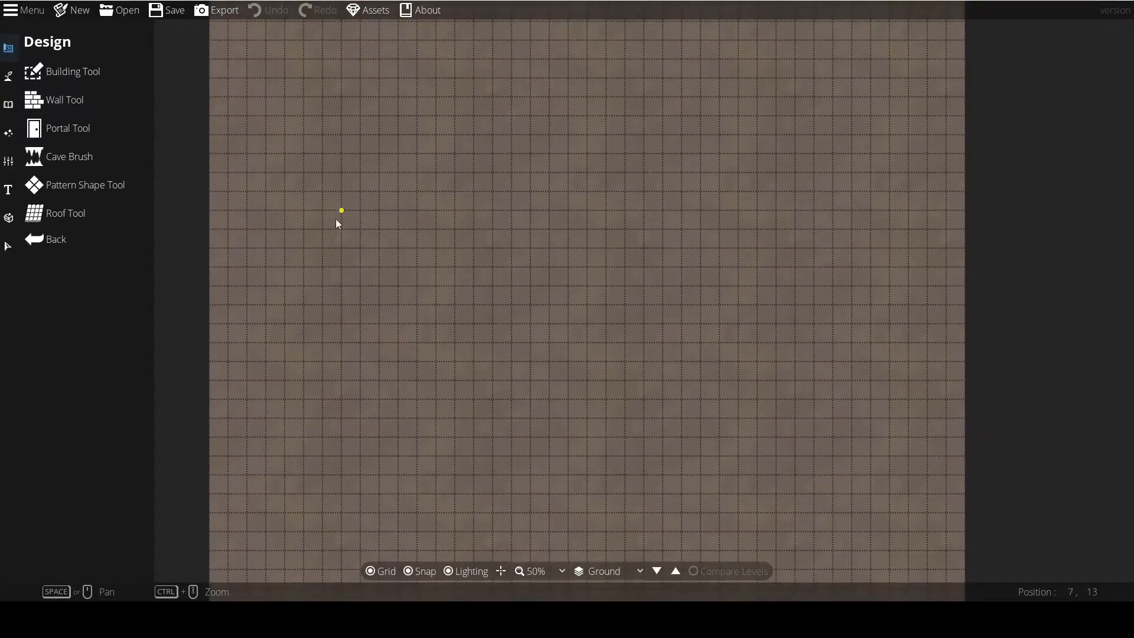
click(56, 72)
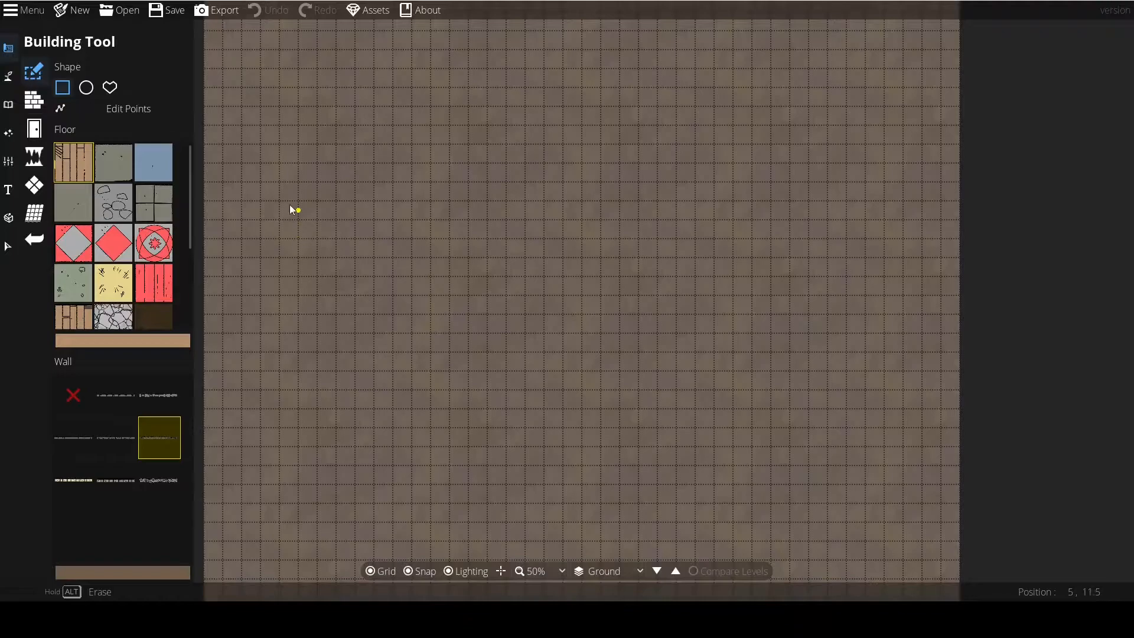
scroll(120, 269, down, 1)
scroll(119, 264, down, 2)
scroll(113, 262, up, 3)
scroll(342, 314, down, 2)
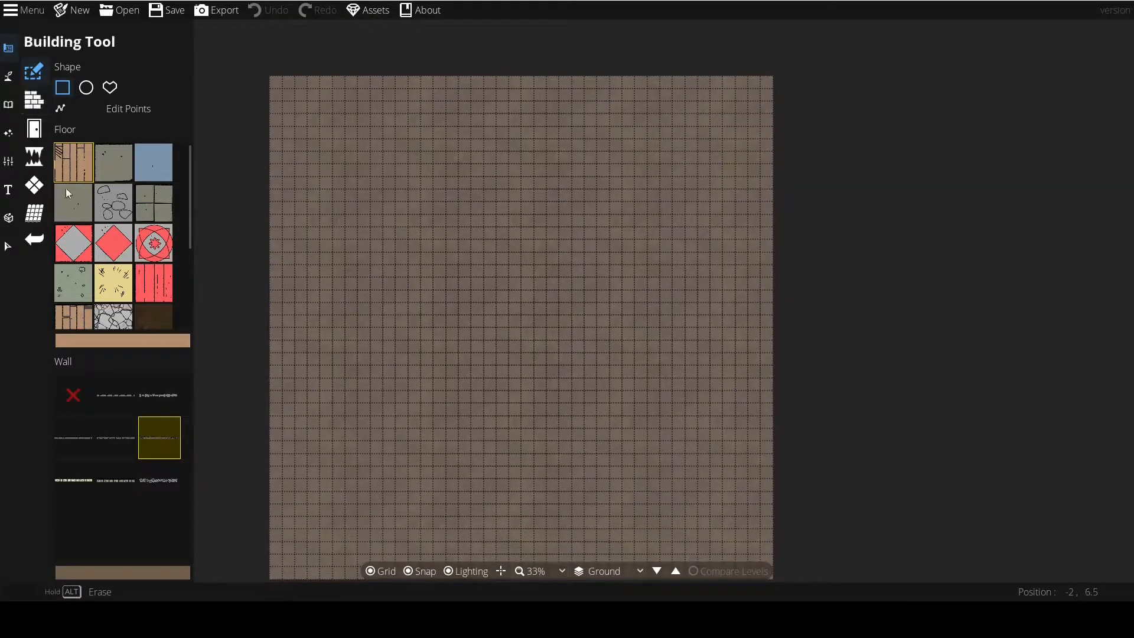
Compare the options of the Wall Tool and the Pattern Shape Tool, ending with the Wall Tool active.
click(37, 104)
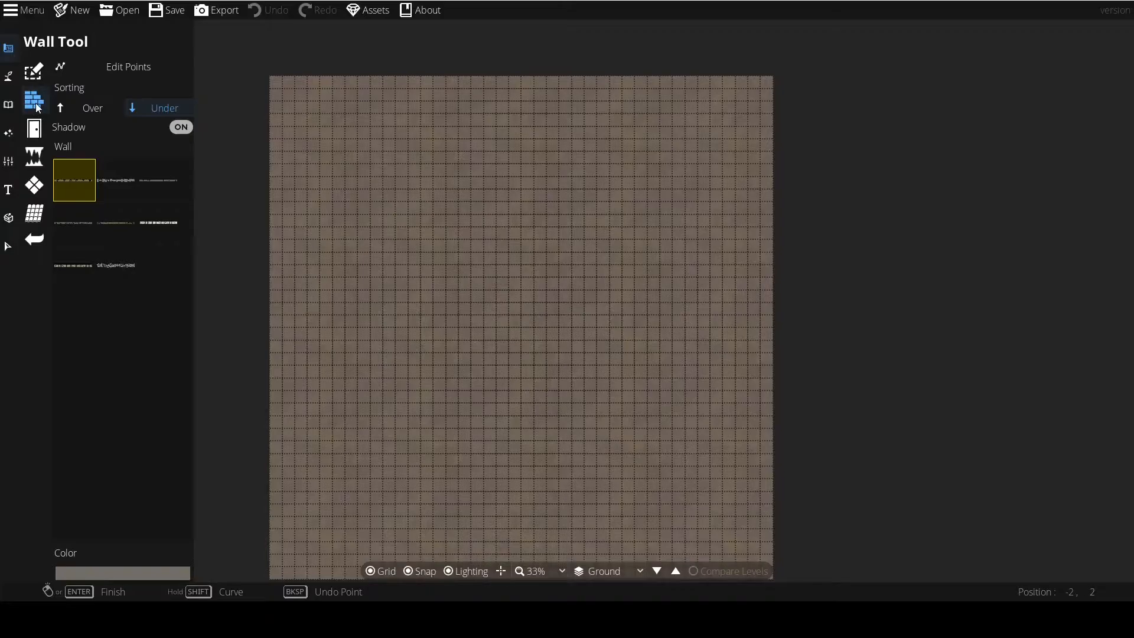
click(36, 195)
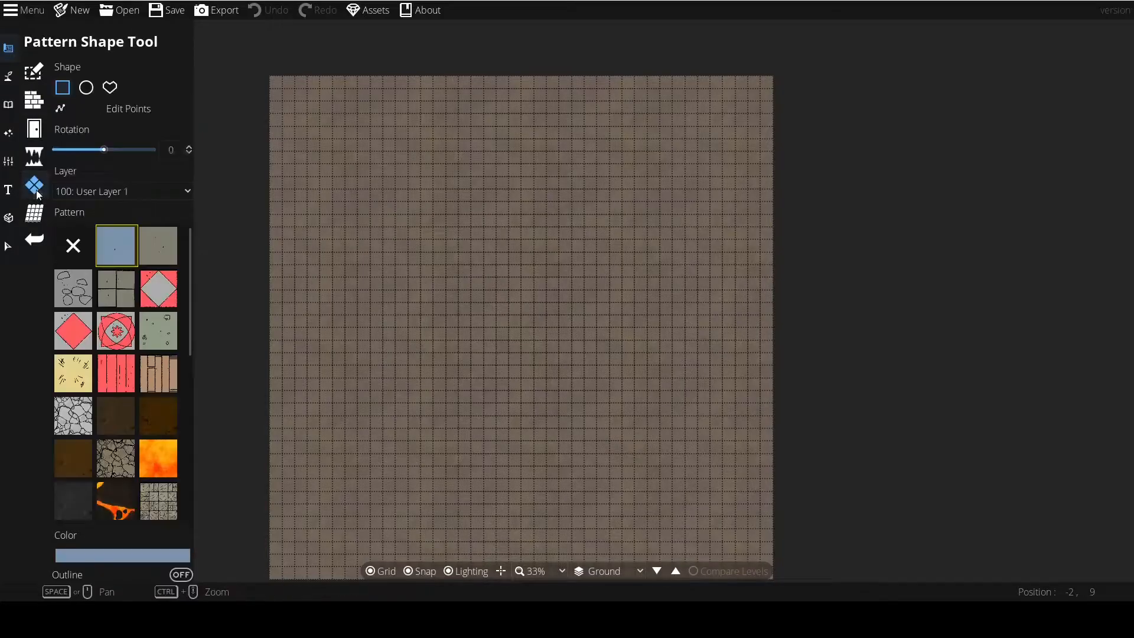
click(37, 103)
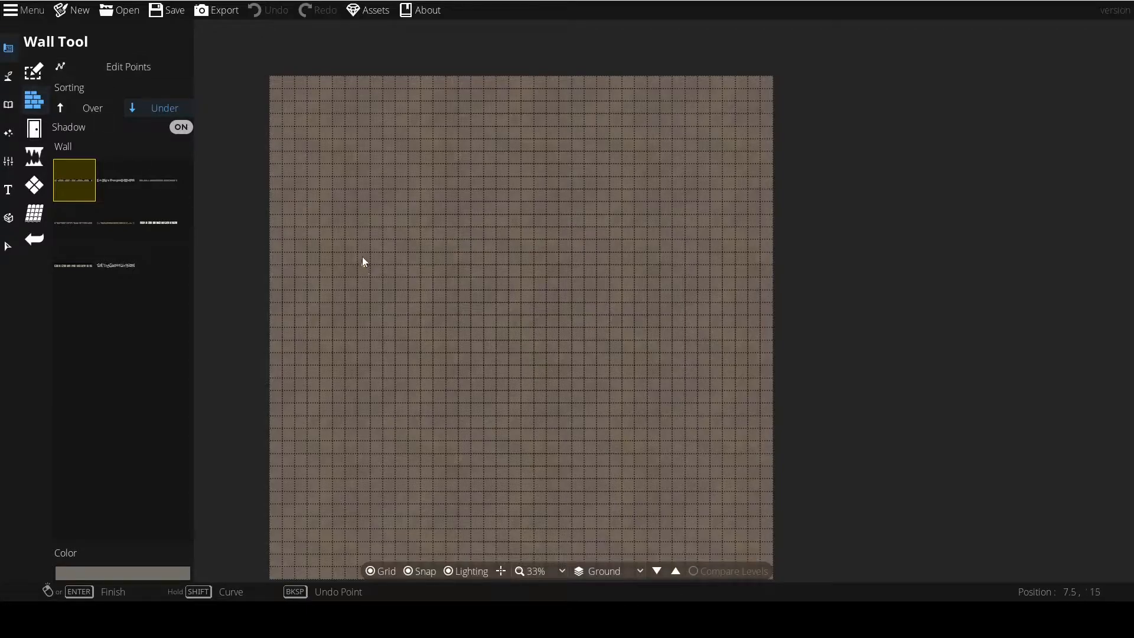
Preview the available wall styles and choose the Wood wall.
scroll(379, 257, up, 3)
mouse_move(78, 183)
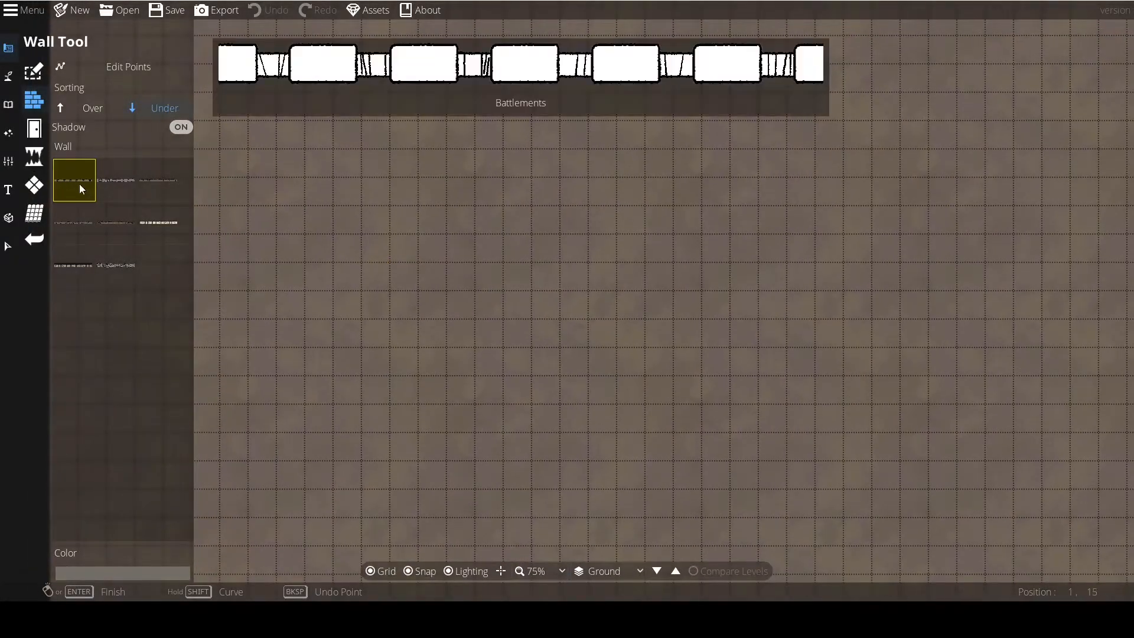
mouse_move(120, 228)
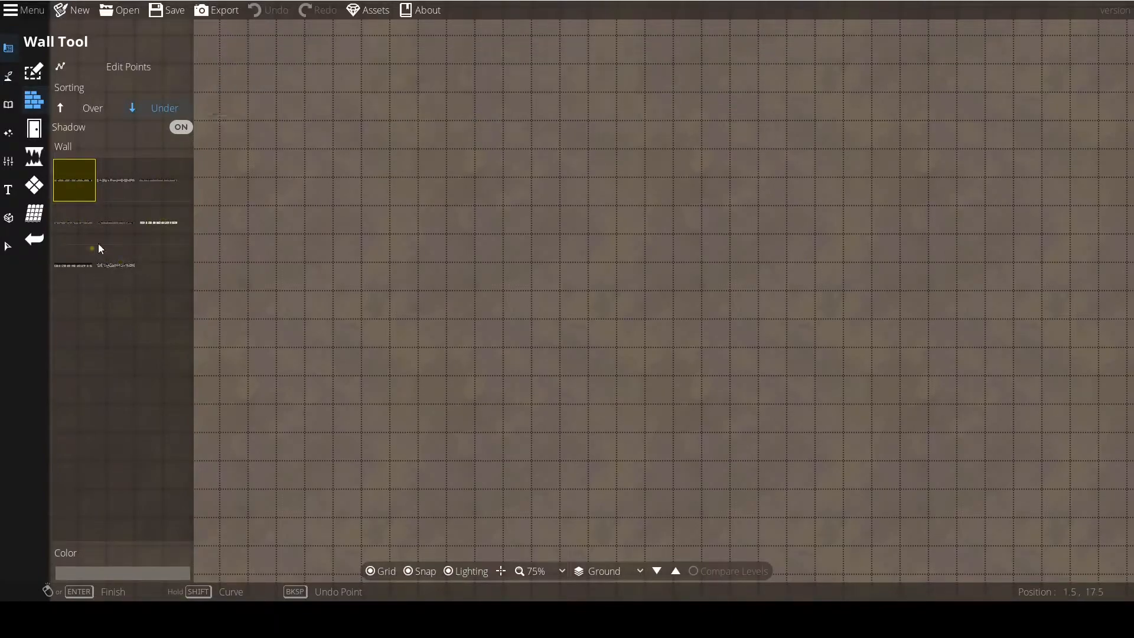
click(107, 272)
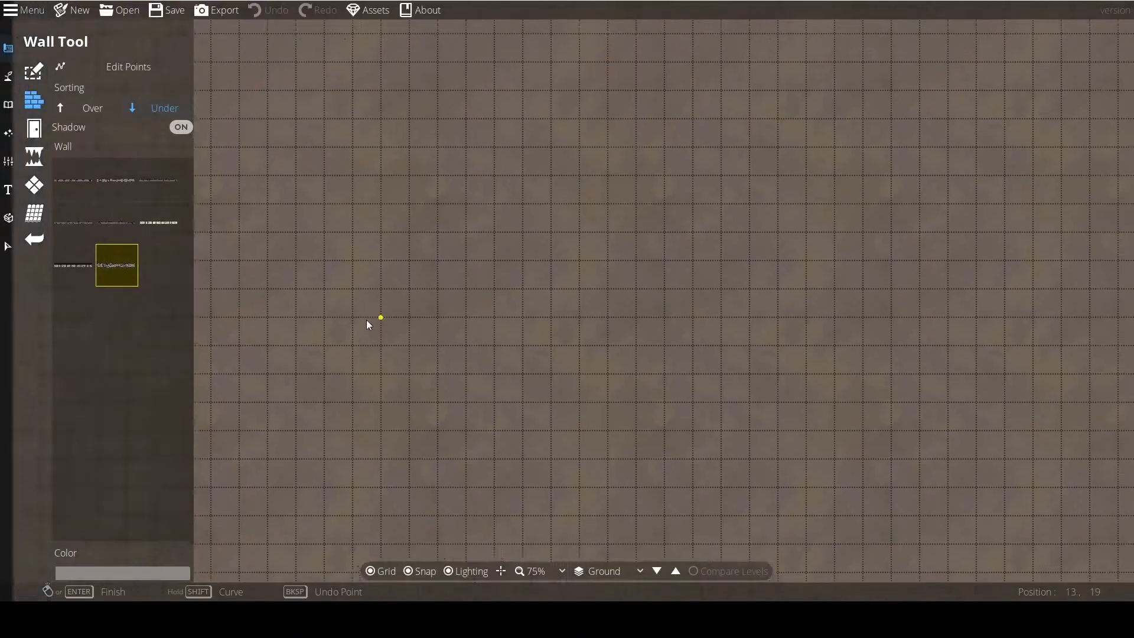
click(117, 223)
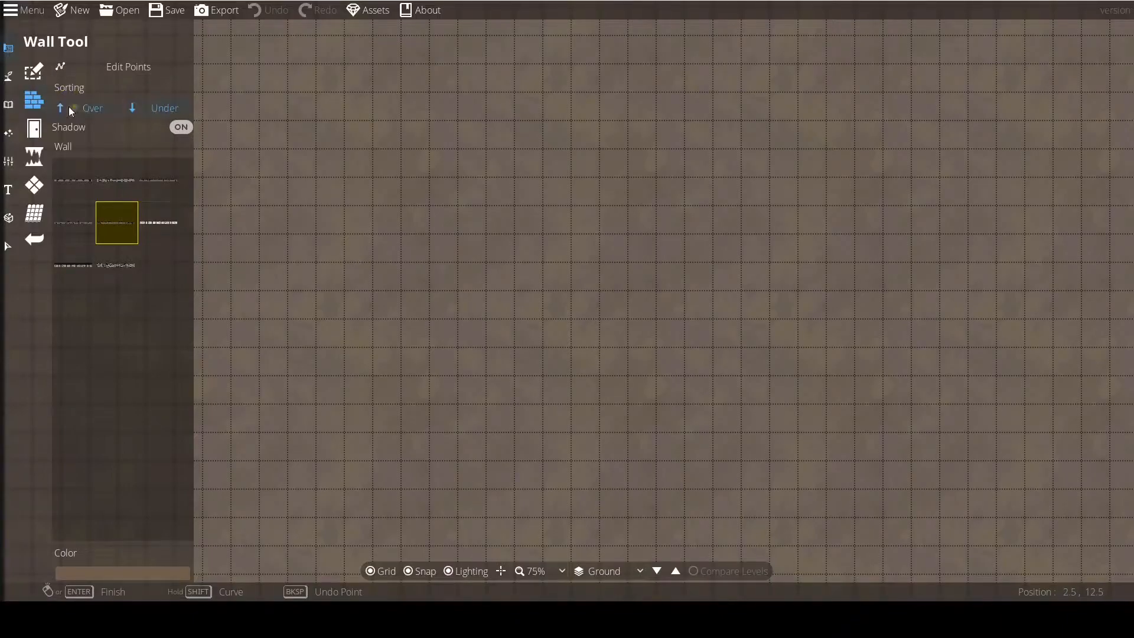
Draw a closed rectangular wood wall 8 tiles wide and 7 tiles high, with its upper-left corner at position 12, 16.
click(345, 207)
click(571, 207)
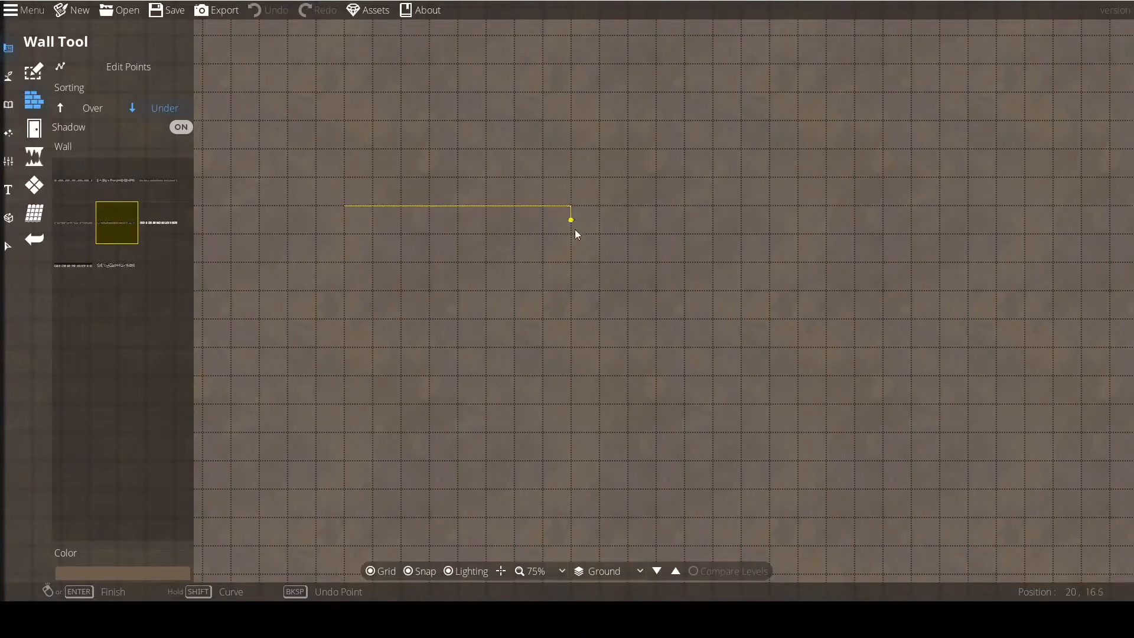
click(570, 405)
click(345, 405)
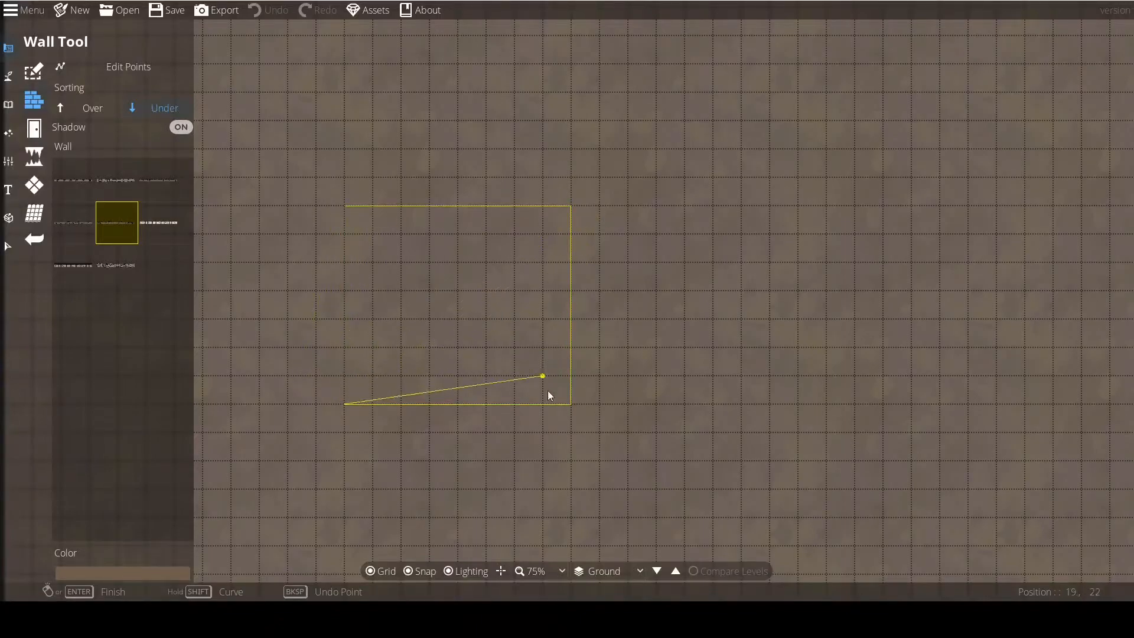
click(344, 209)
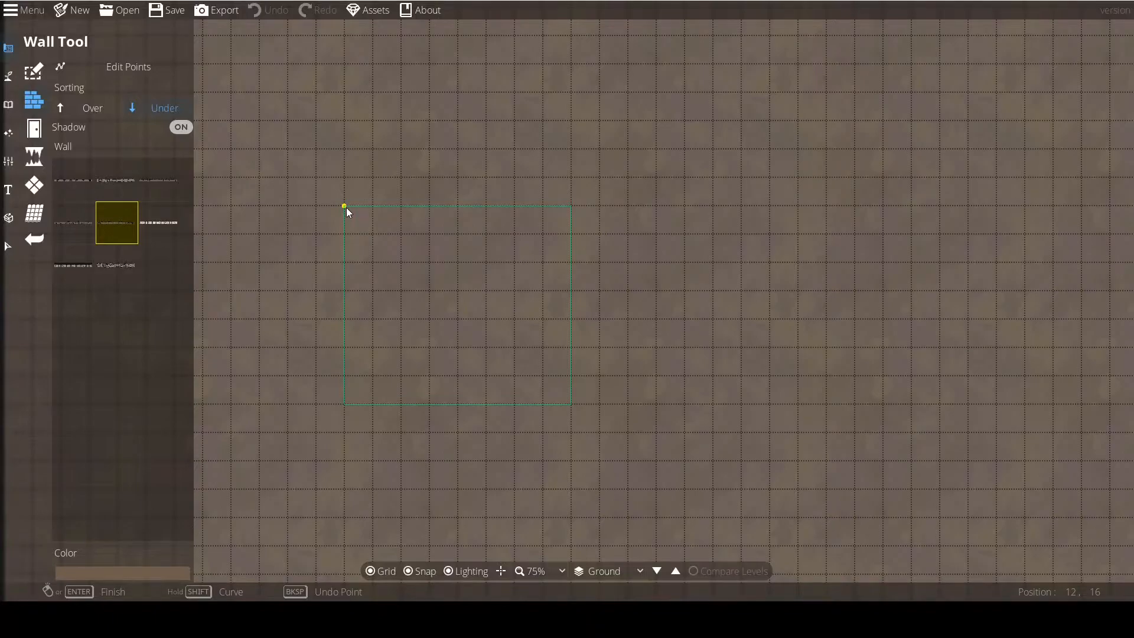
click(345, 207)
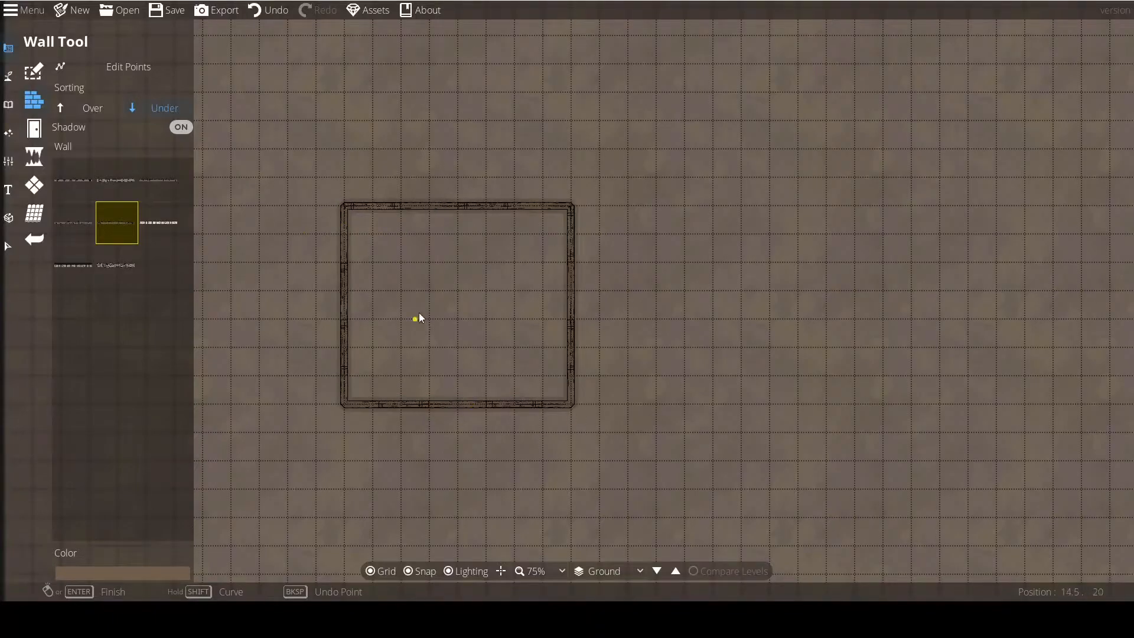
Set the Wall Tool's color for the Wood style to a muted green, hex 4e765d.
scroll(421, 306, up, 1)
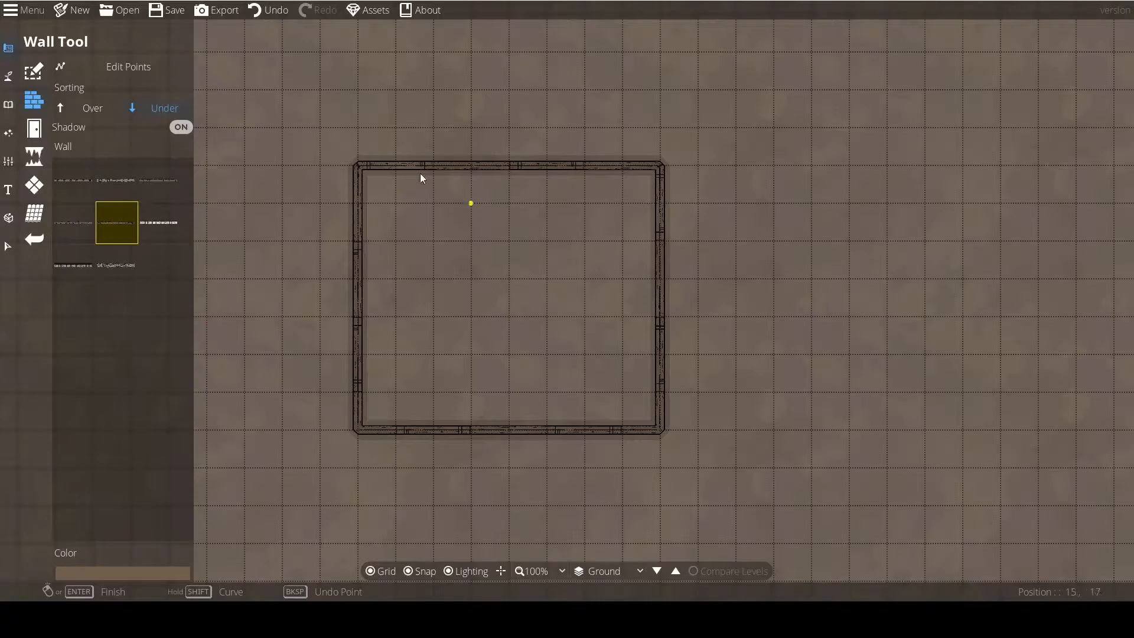
drag(453, 226, 460, 222)
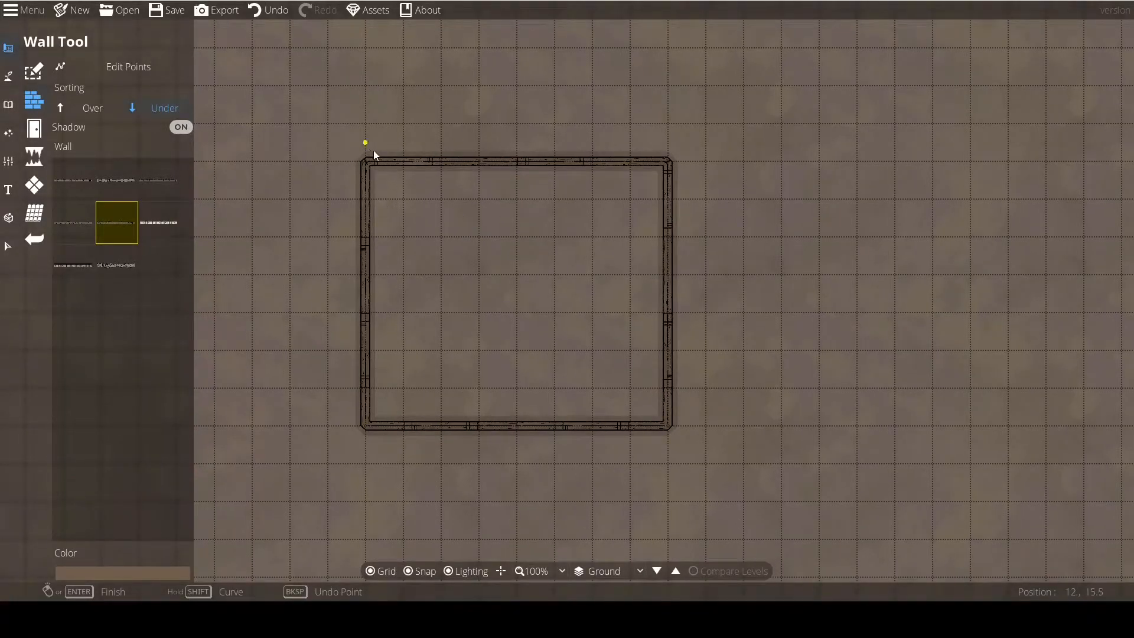
mouse_move(122, 228)
click(120, 568)
drag(73, 412, 55, 364)
click(168, 345)
click(190, 353)
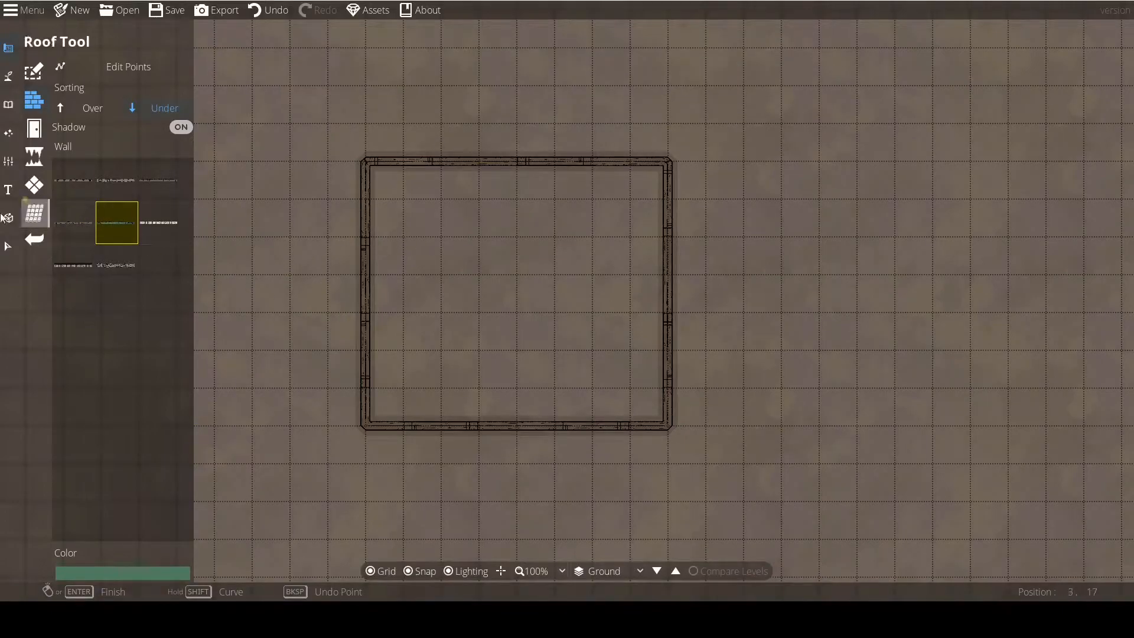
Select the drawn rectangular wall and recolor it dark grey, hex 4a4642.
click(8, 246)
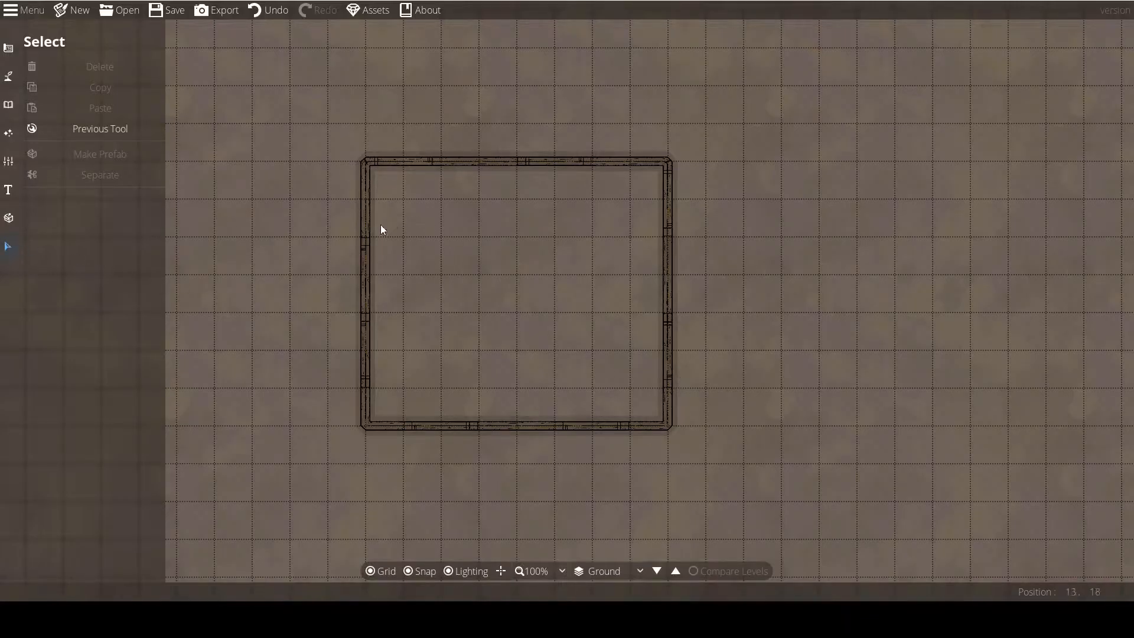
click(365, 239)
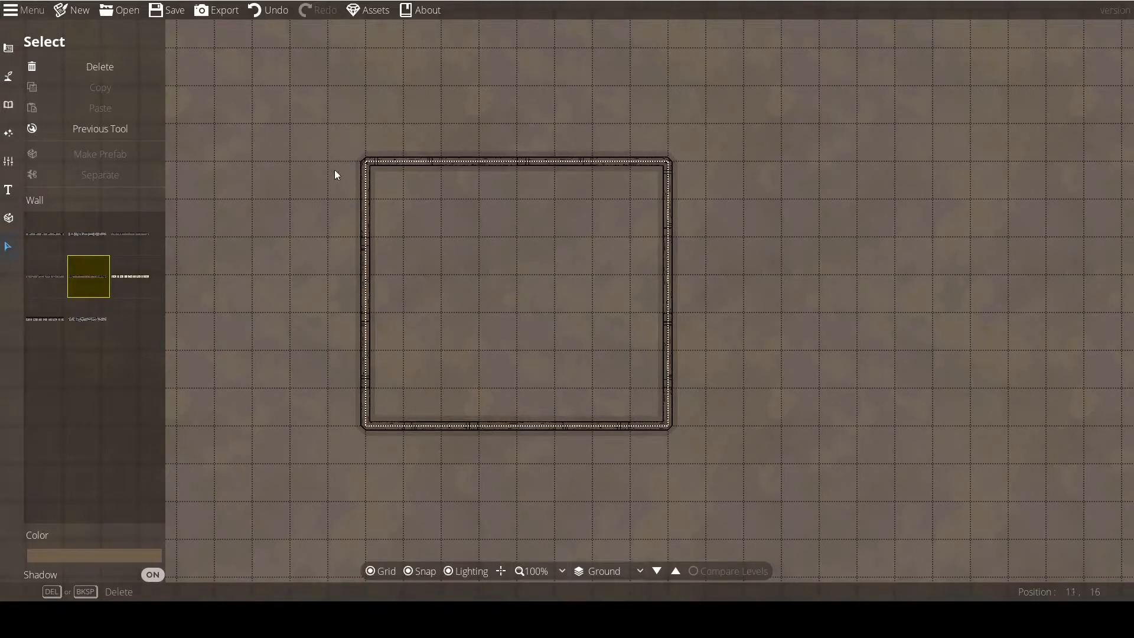
click(44, 554)
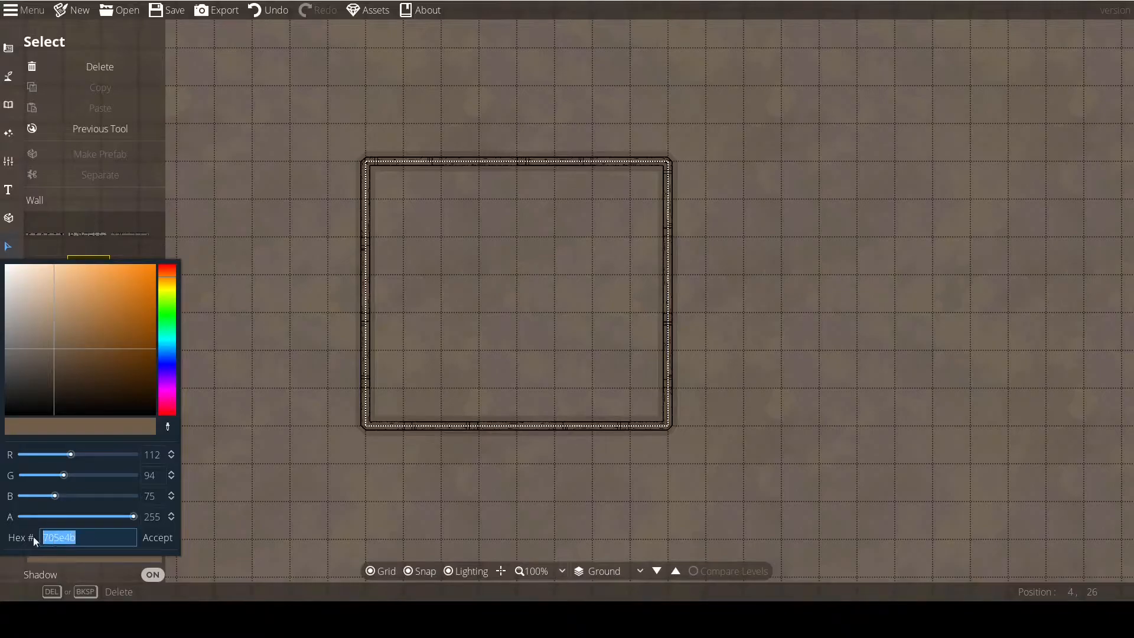
mouse_move(134, 516)
mouse_down()
mouse_move(19, 517)
mouse_move(136, 516)
mouse_up()
mouse_move(131, 518)
mouse_down()
mouse_move(69, 512)
mouse_move(142, 515)
mouse_up()
click(172, 340)
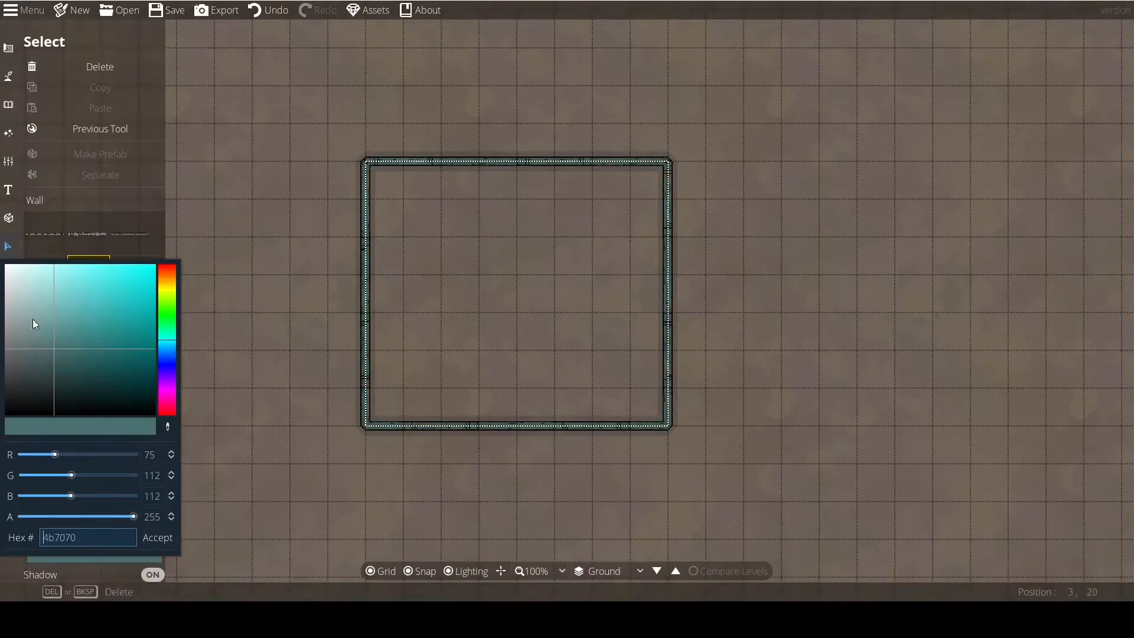
drag(165, 293, 167, 282)
mouse_move(70, 334)
mouse_down()
mouse_move(81, 390)
mouse_move(35, 374)
mouse_move(20, 384)
mouse_move(21, 372)
mouse_up()
click(152, 537)
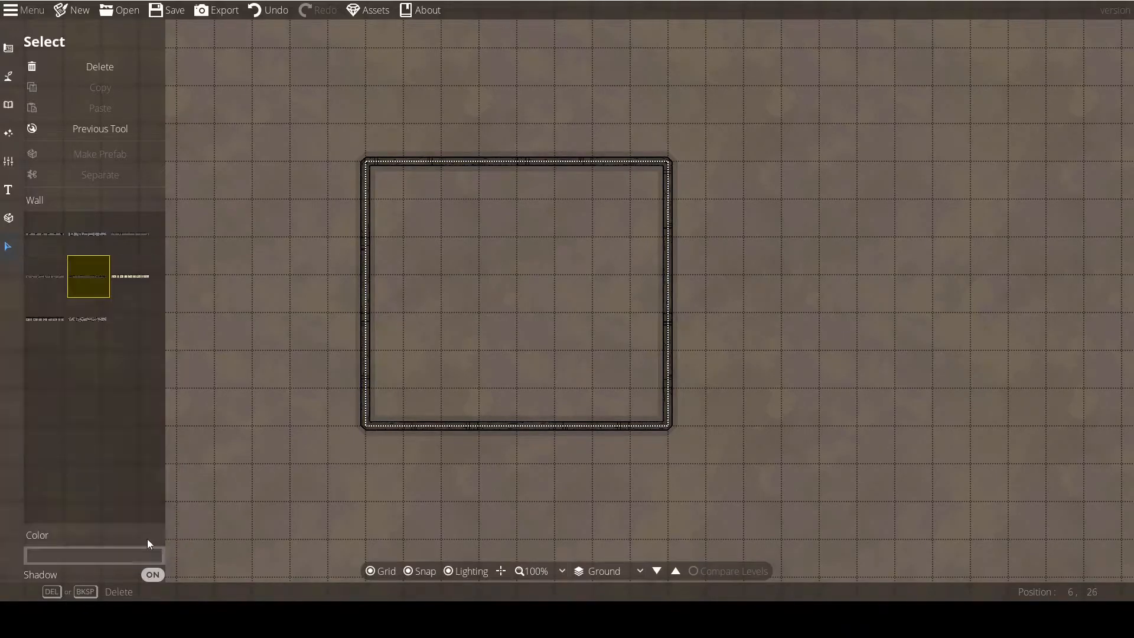
Copy the hex code of the selected wall's color and close the color picker.
click(75, 549)
drag(88, 538, 21, 538)
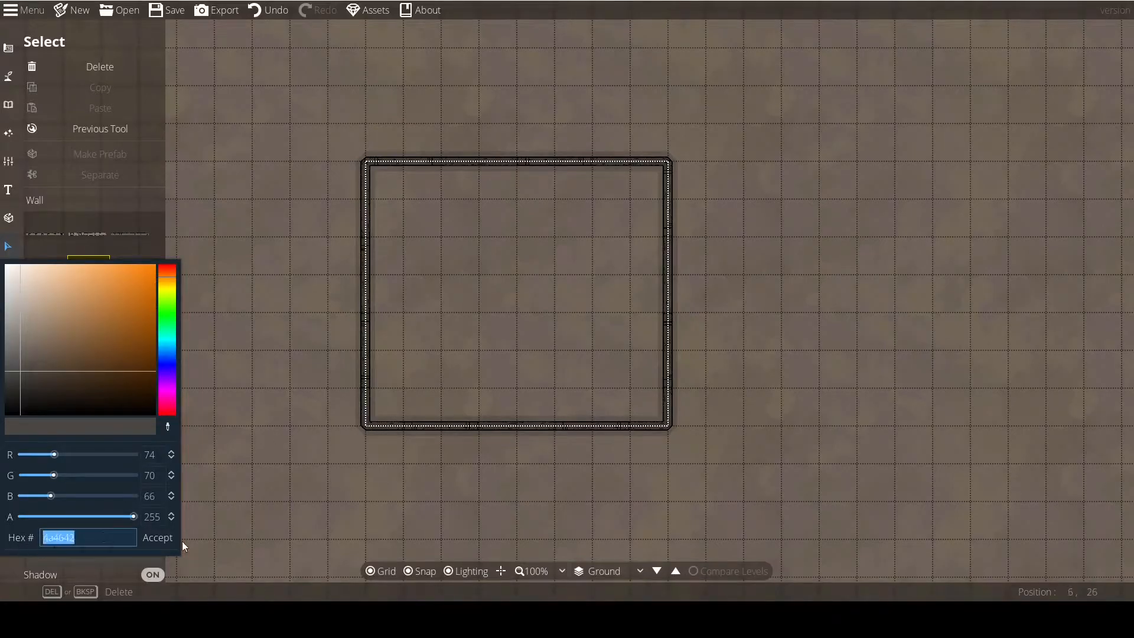
drag(80, 534, 26, 541)
key(ctrl+c)
click(161, 538)
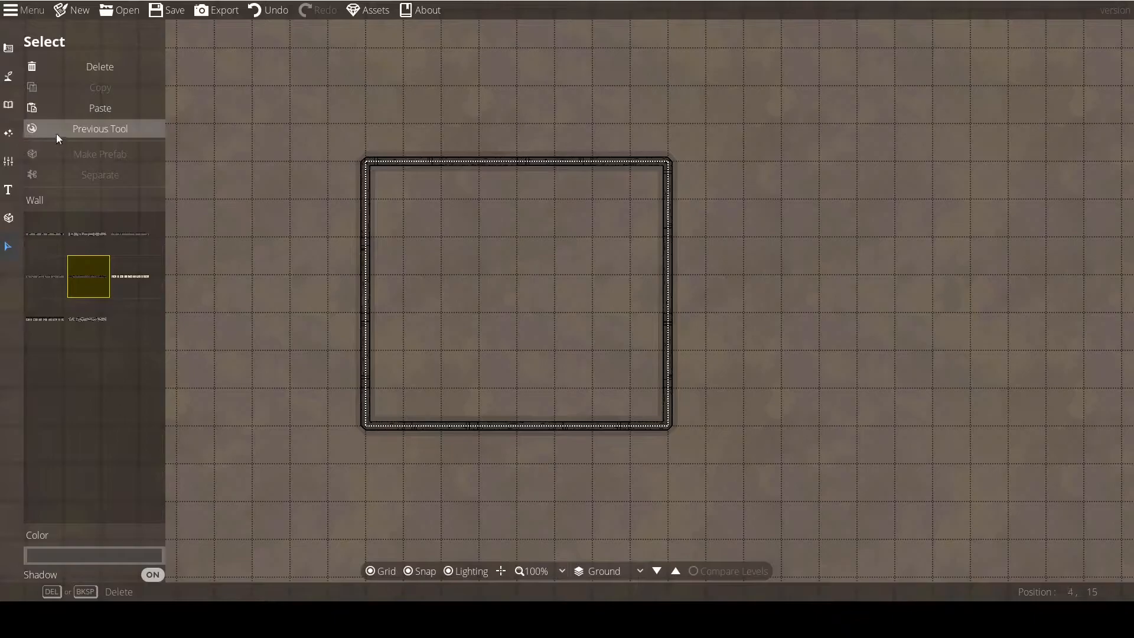
Return to the Wall Tool and apply the copied hex code 4a4642 as the Wood wall color.
click(98, 132)
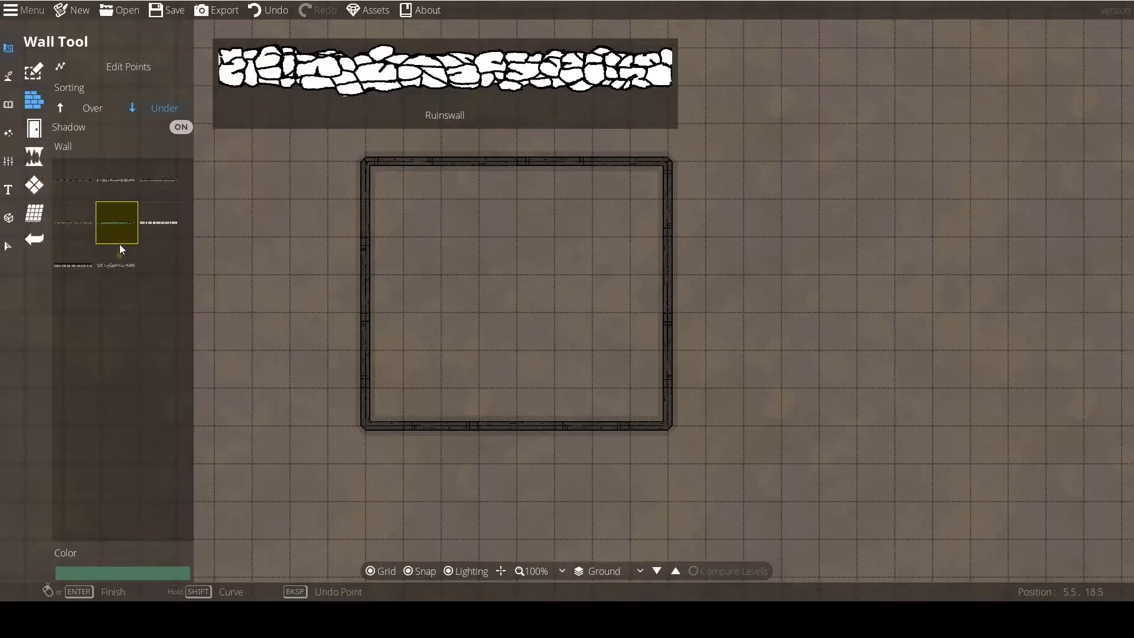
mouse_move(115, 222)
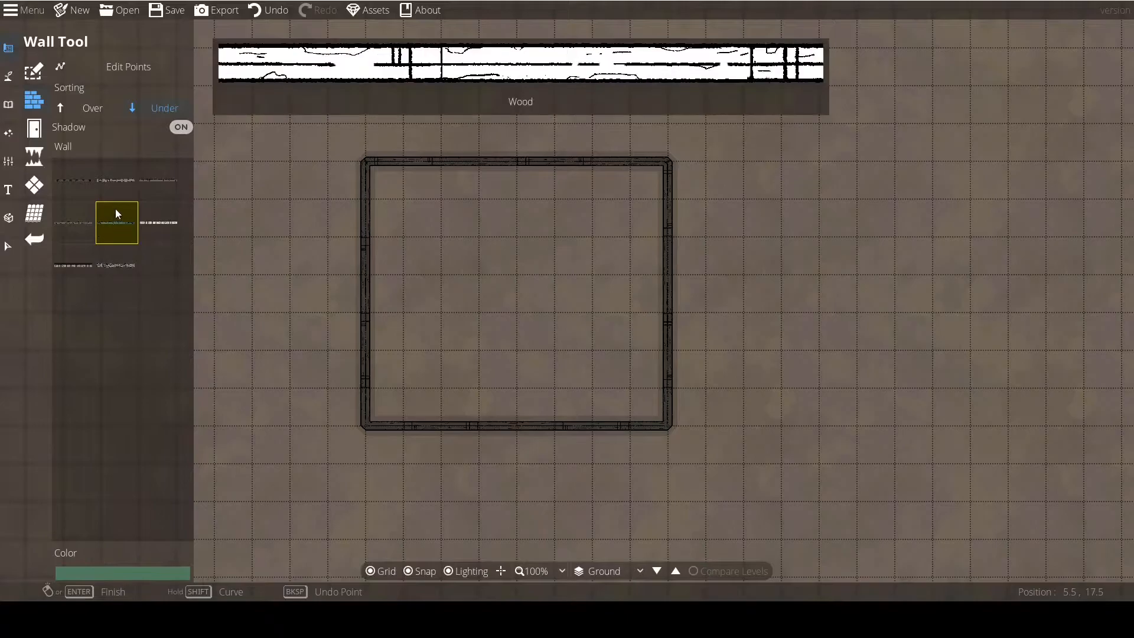
click(115, 574)
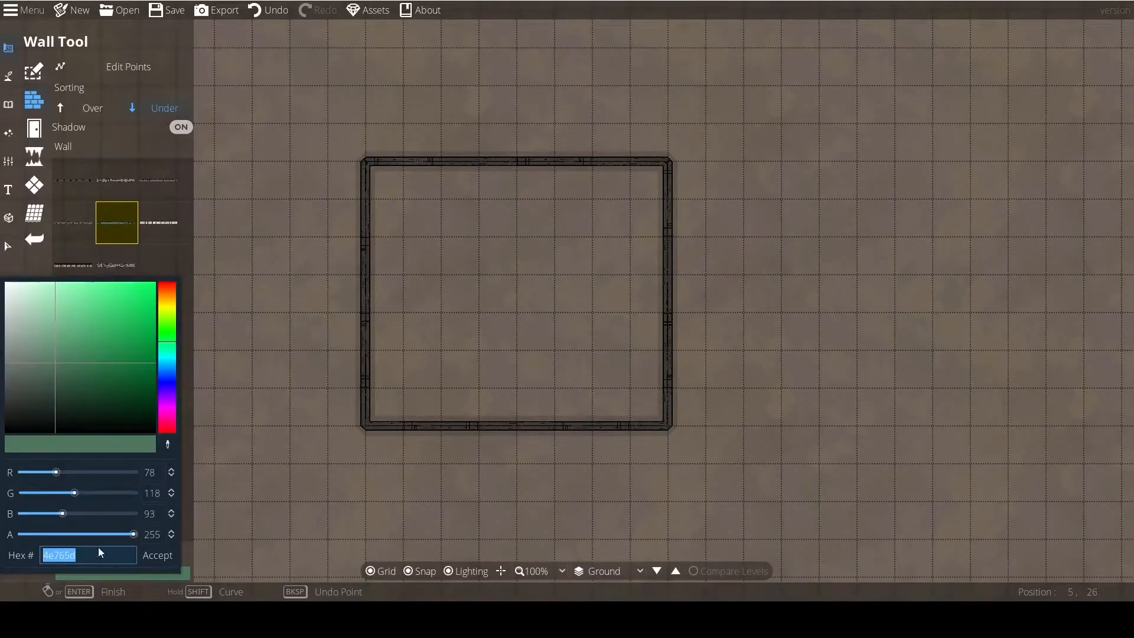
key(ctrl+v)
click(152, 558)
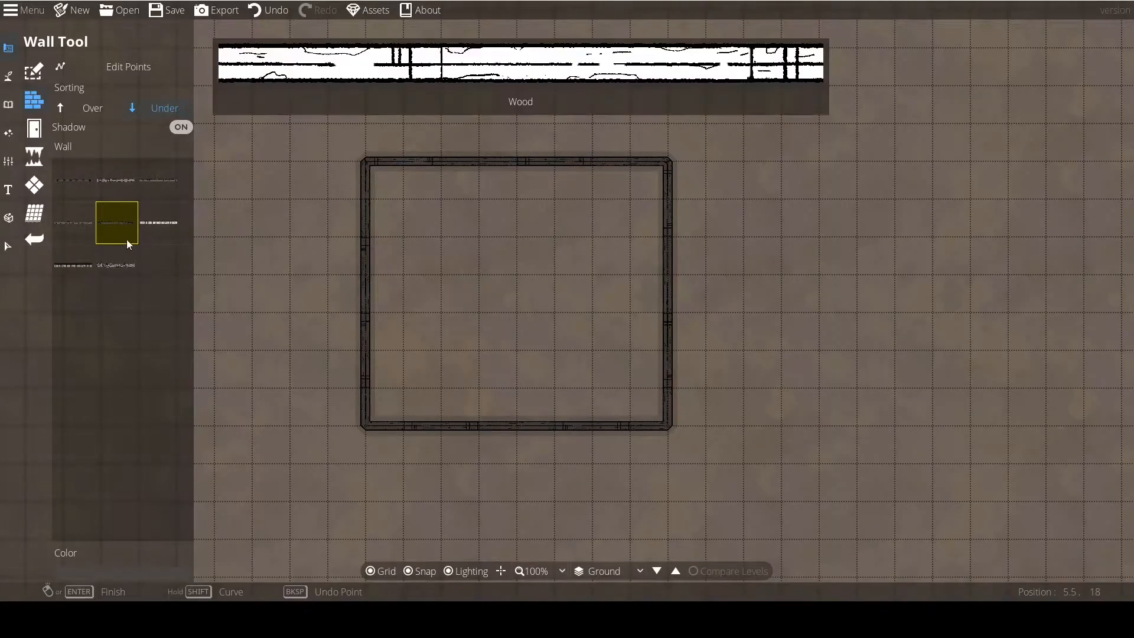
Select the rectangular wall with the Select tool to examine it up close, and deselect it.
scroll(312, 359, down, 2)
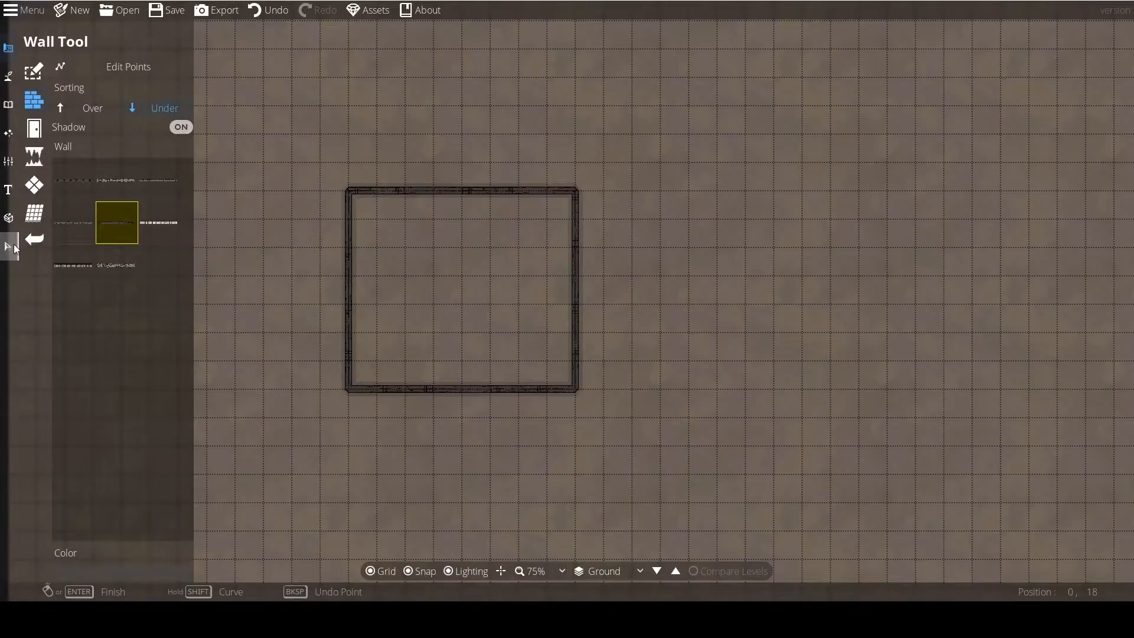
click(8, 246)
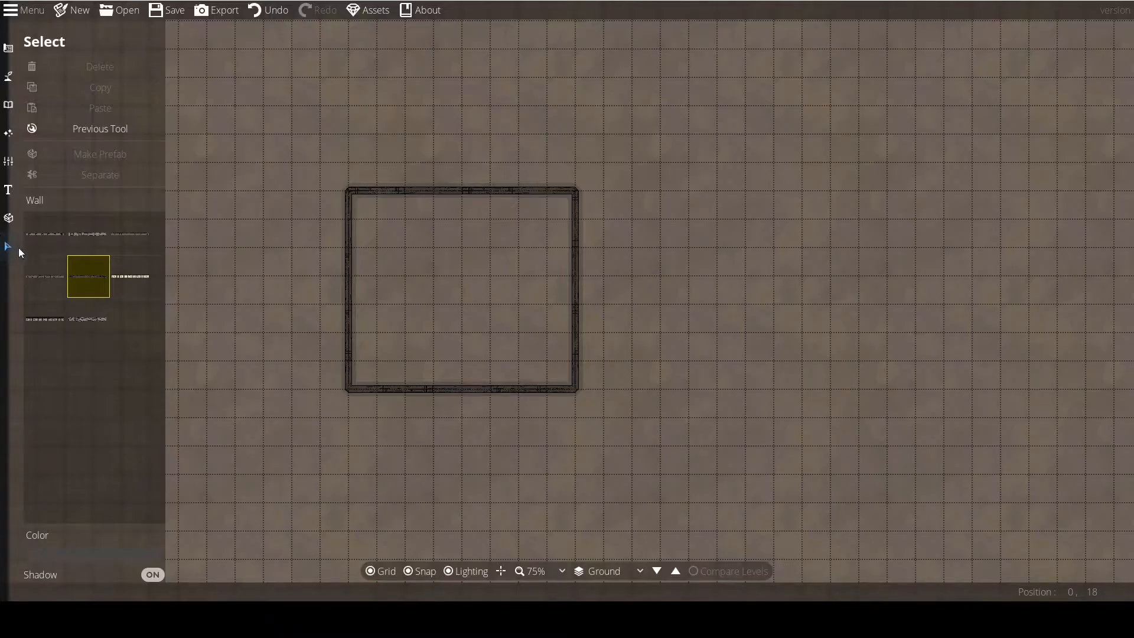
click(345, 234)
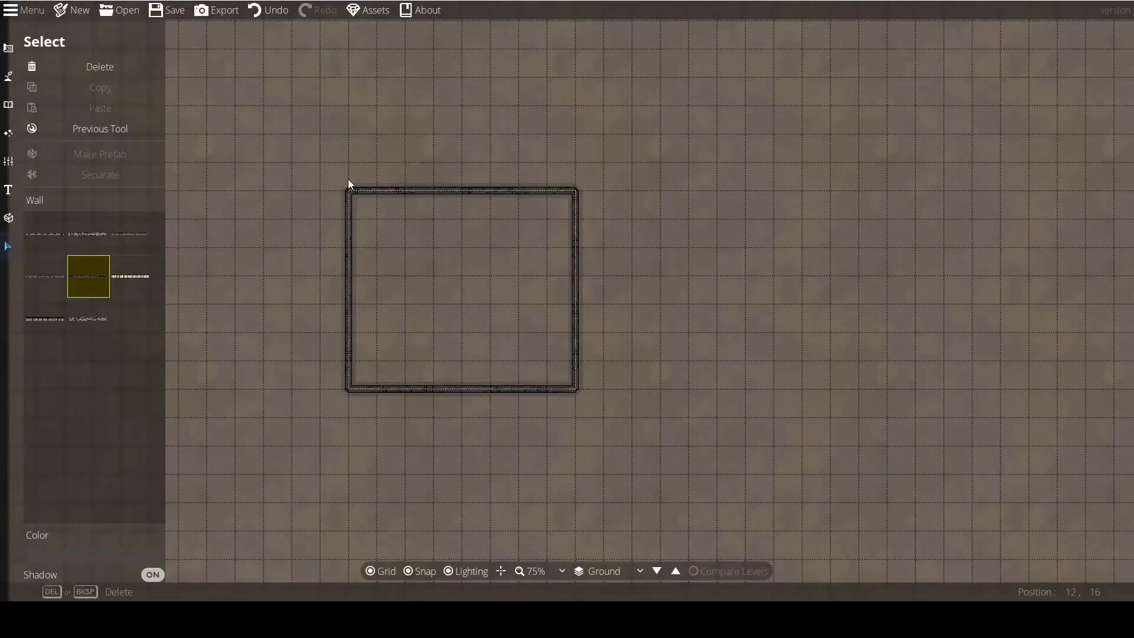
scroll(350, 183, up, 3)
drag(618, 279, 634, 251)
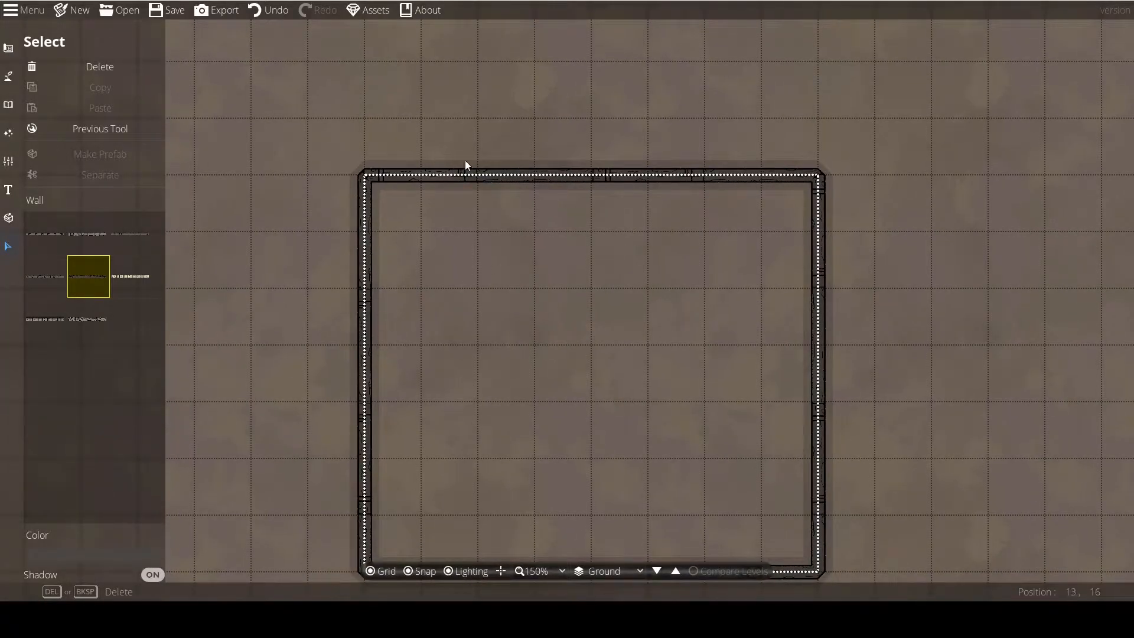
click(673, 278)
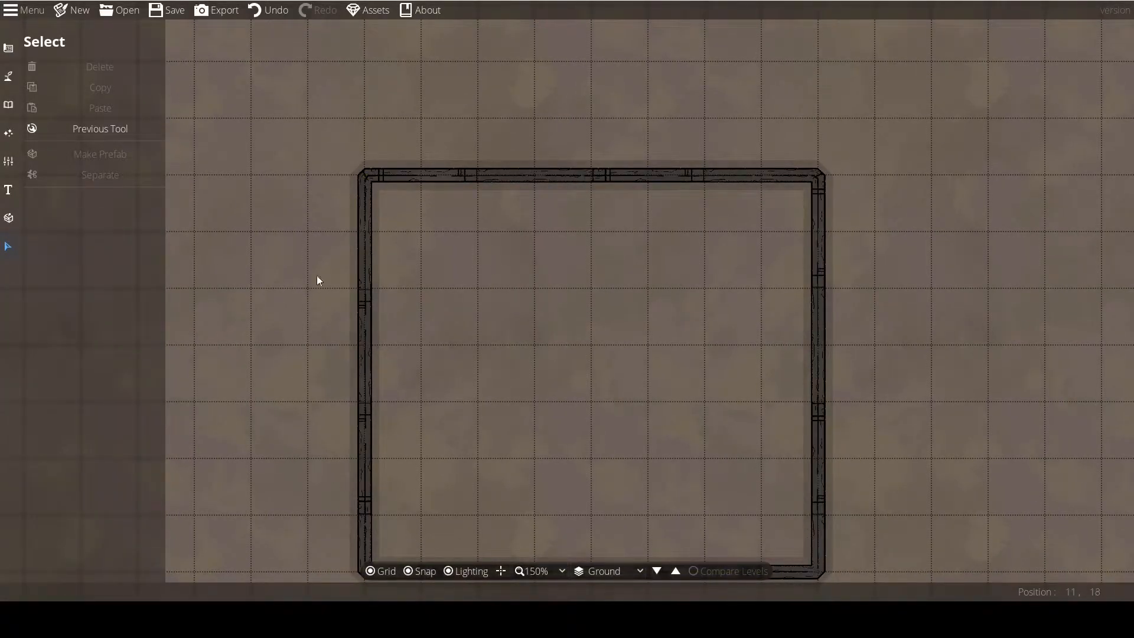
Reselect the wall, toggle its shadow off and on to compare, leave the shadow enabled, and deselect the wall.
click(402, 179)
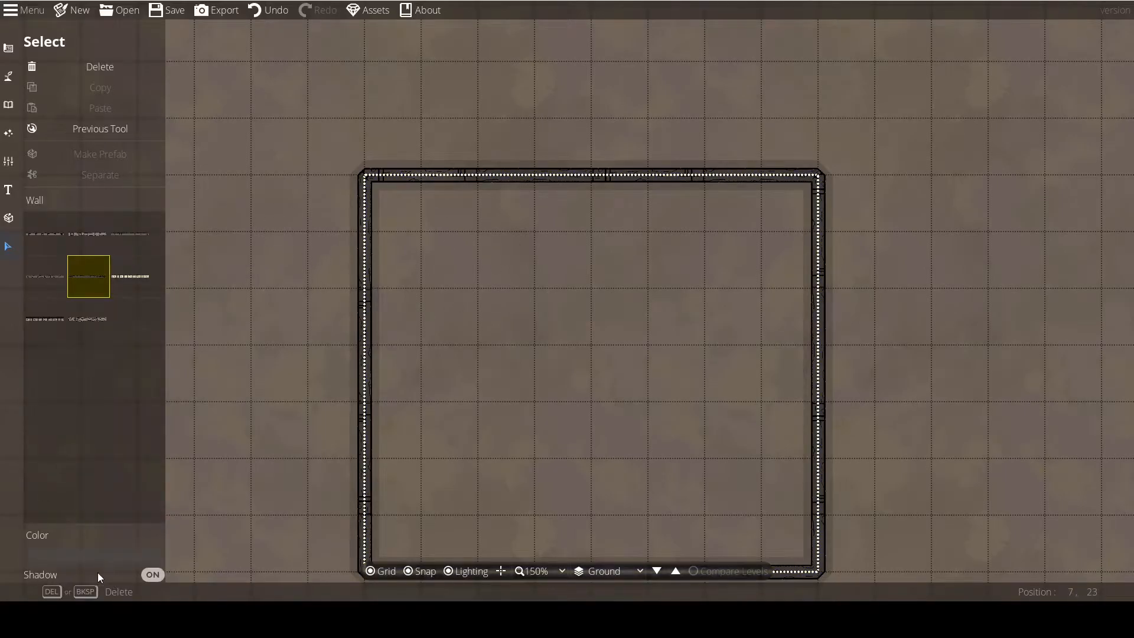
click(152, 576)
click(152, 576)
click(152, 576)
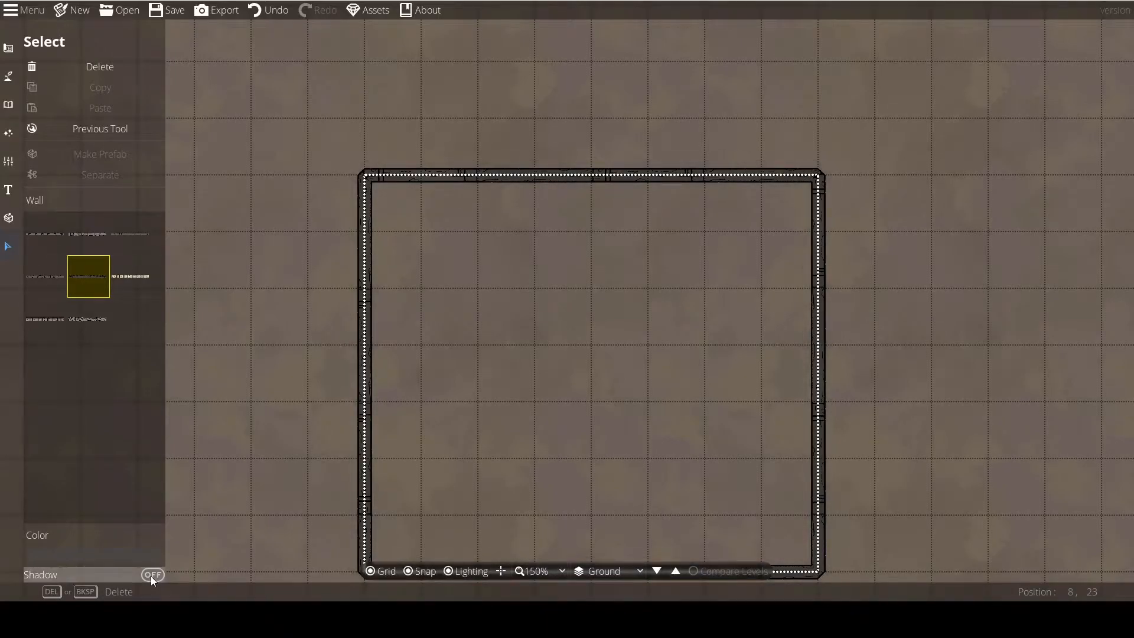
click(151, 576)
click(235, 431)
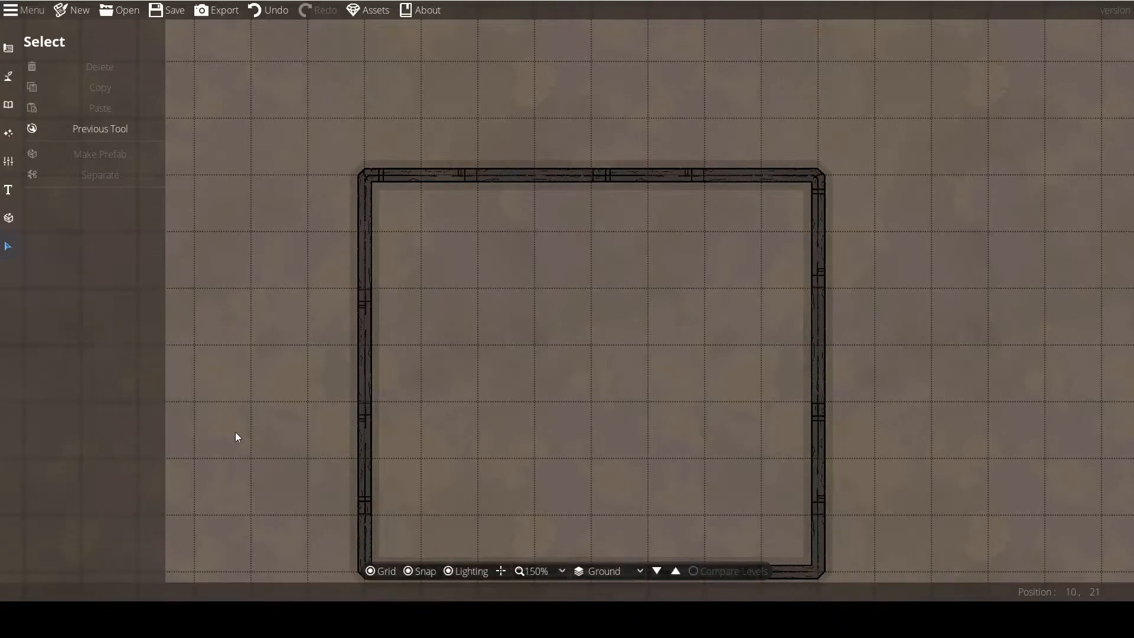
Return to the Wall Tool and draw an L-shaped inner wall closing off a 3 by 2 tile room in the rectangle's upper-left corner.
click(90, 128)
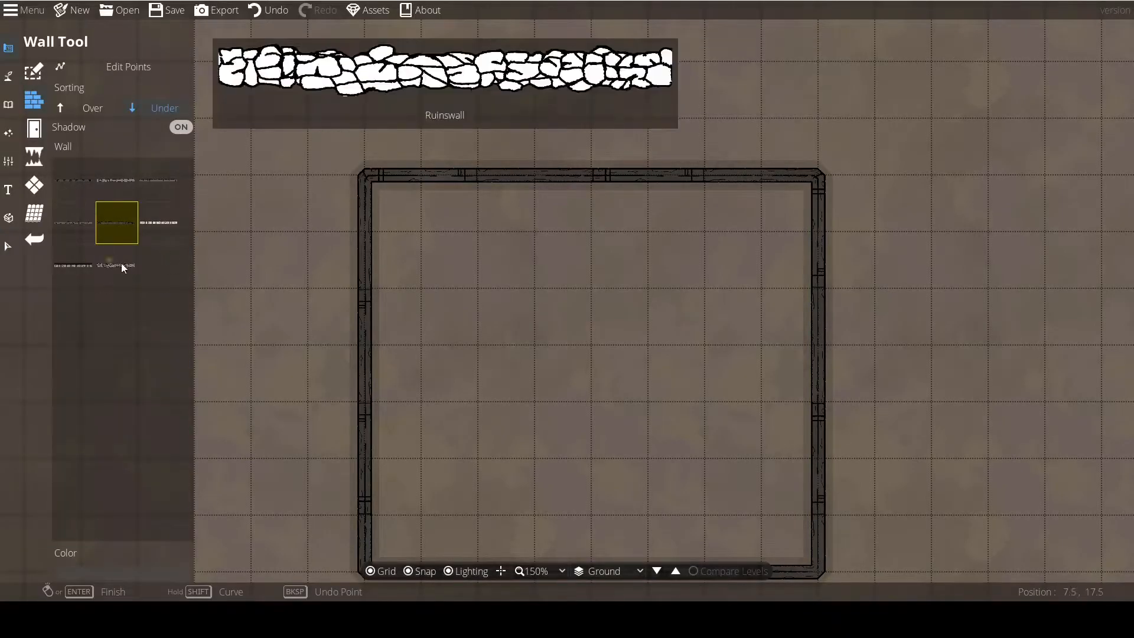
drag(397, 335, 360, 211)
scroll(302, 338, down, 1)
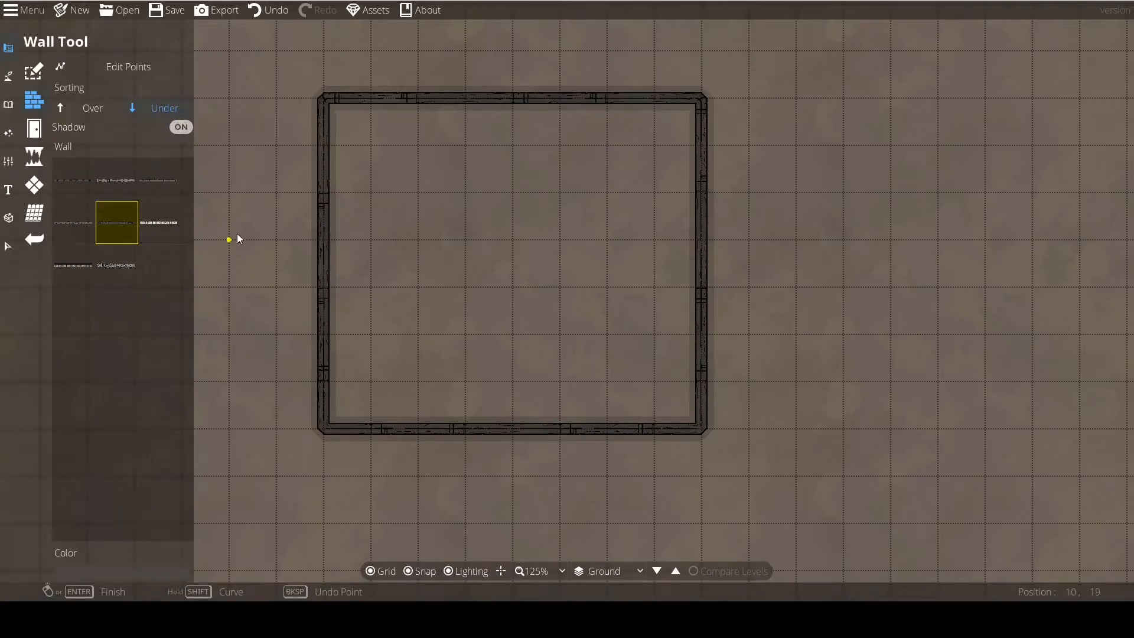
drag(234, 230, 283, 277)
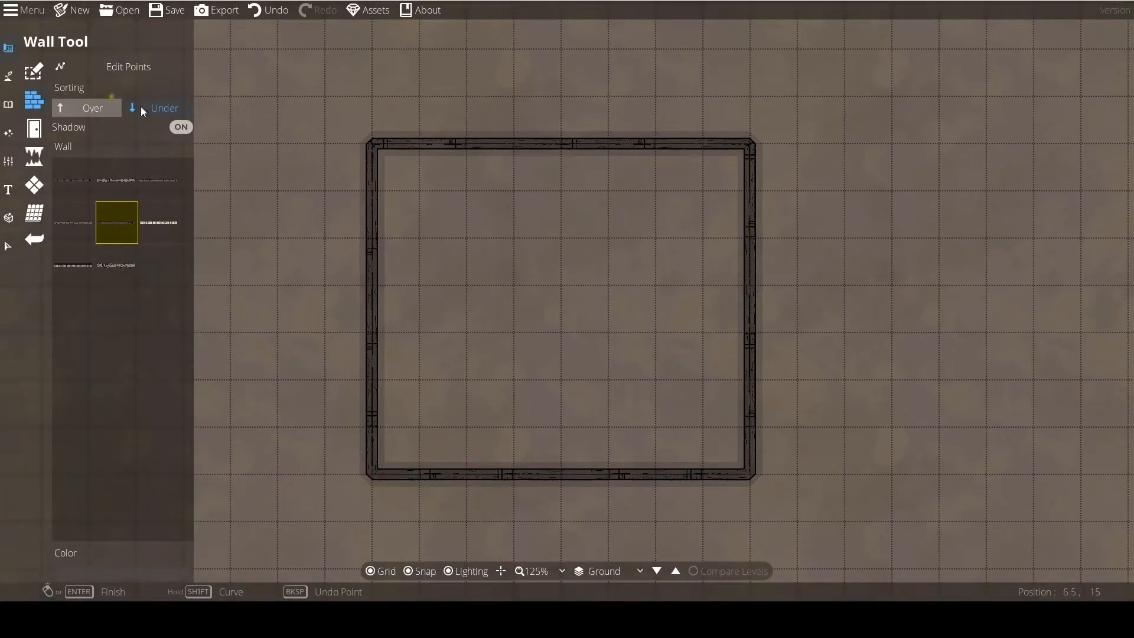
drag(325, 298, 358, 332)
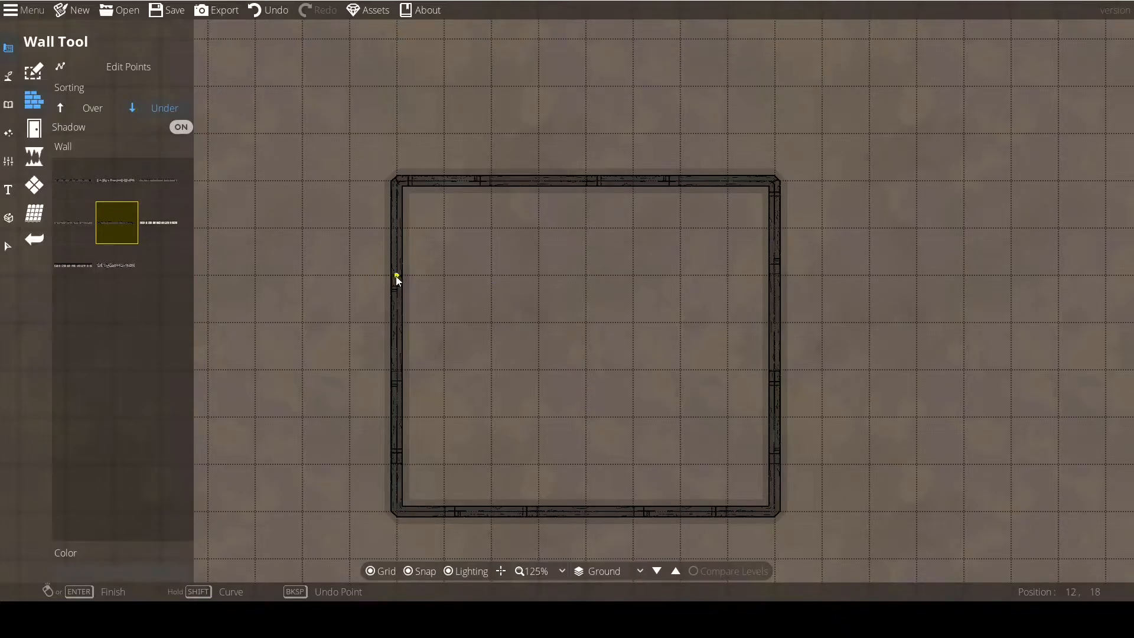
drag(596, 383, 536, 347)
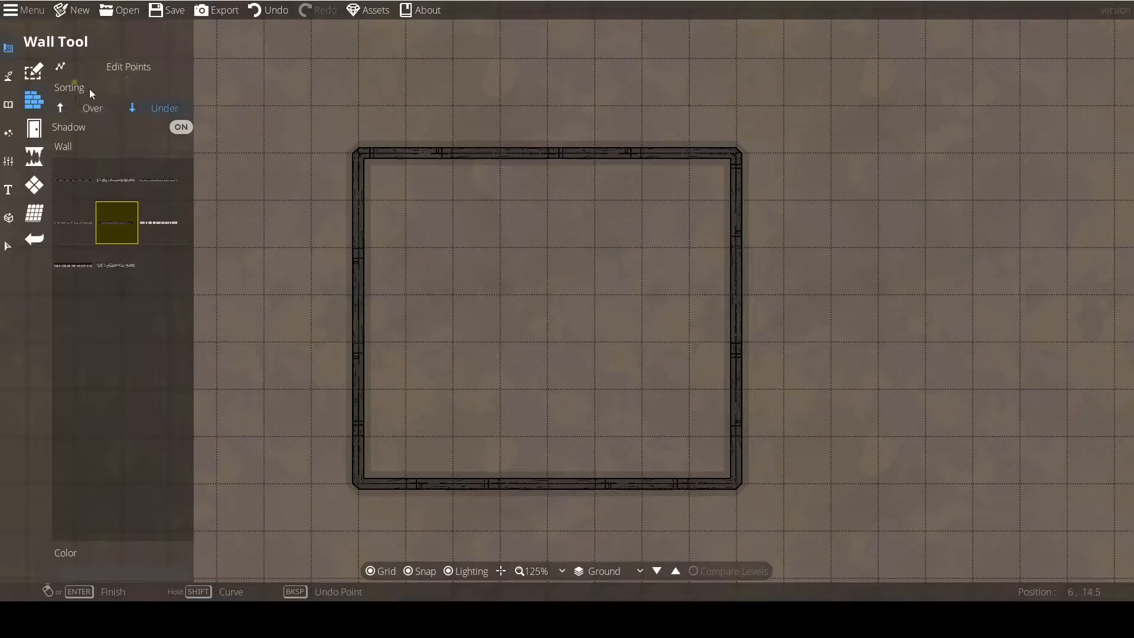
click(359, 248)
click(501, 248)
click(497, 157)
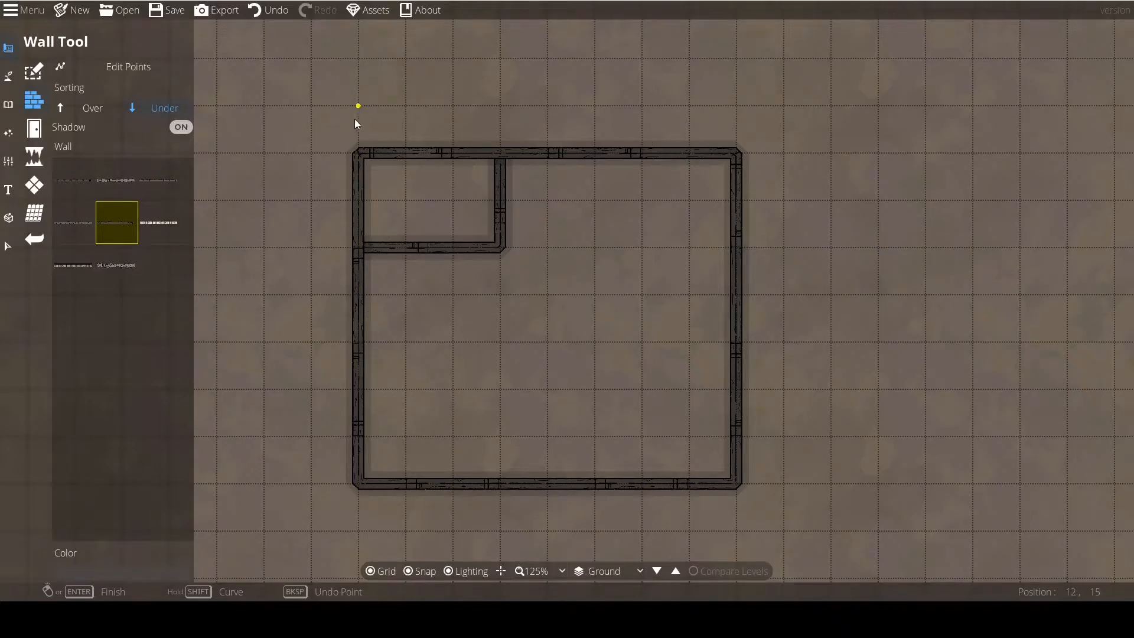
Draw a three-sided 2 by 2 tile alcove against the inner right wall with sorting set to Over, and return sorting to Under.
click(79, 103)
click(725, 249)
click(644, 249)
click(643, 344)
click(734, 345)
right_click(734, 345)
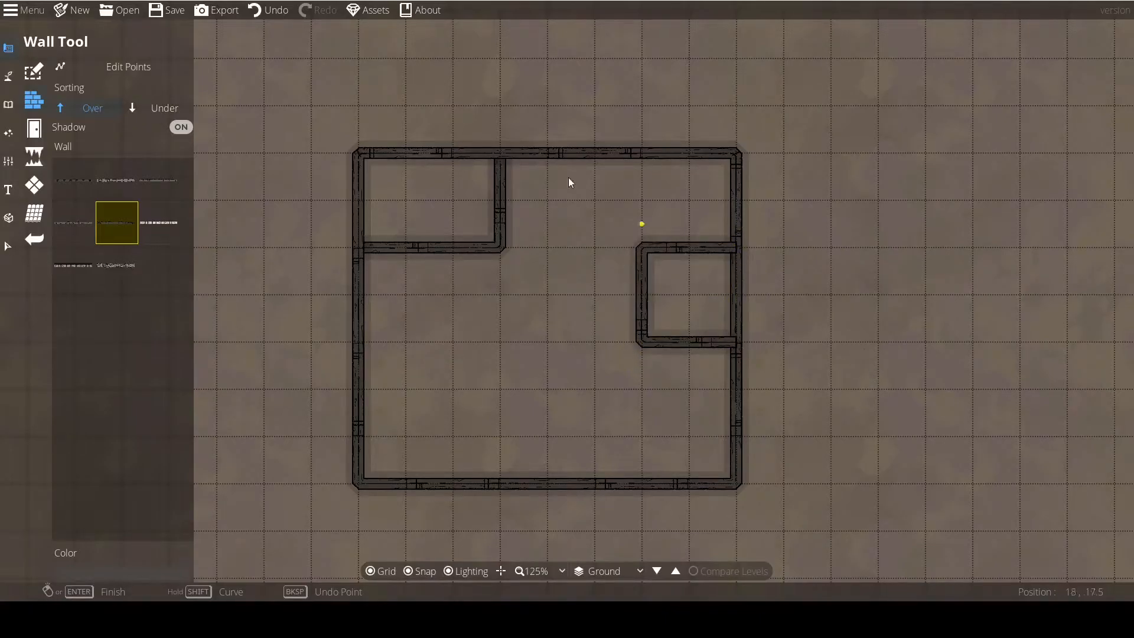
click(149, 105)
Undo and redo the alcove wall several times, leaving it restored.
click(264, 11)
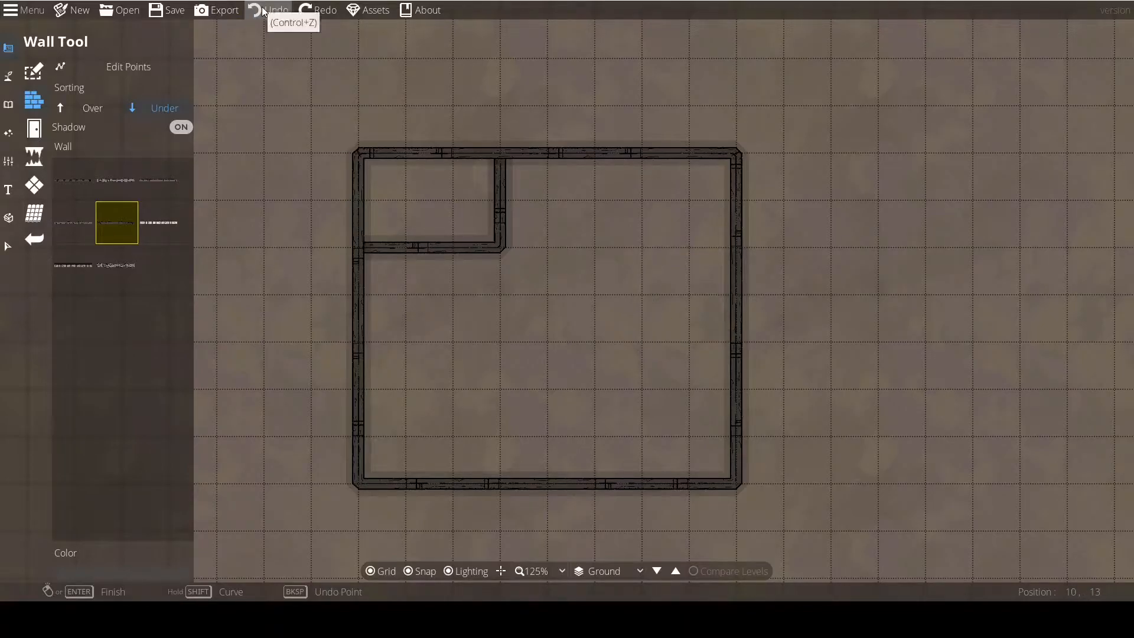
click(315, 12)
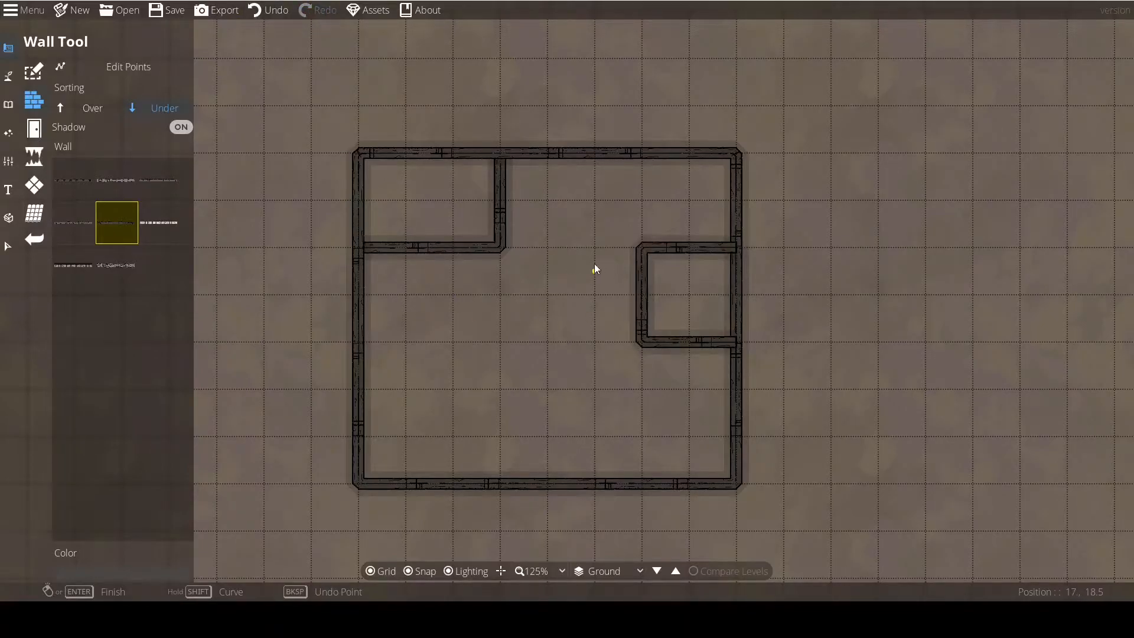
key(ctrl+z)
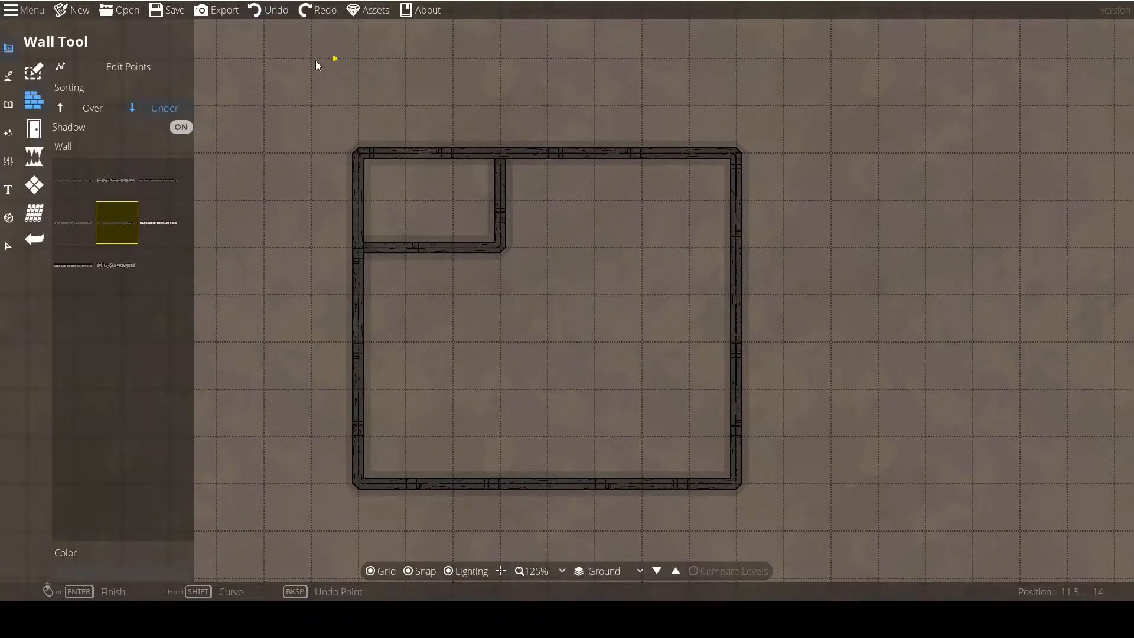
drag(289, 7, 263, 13)
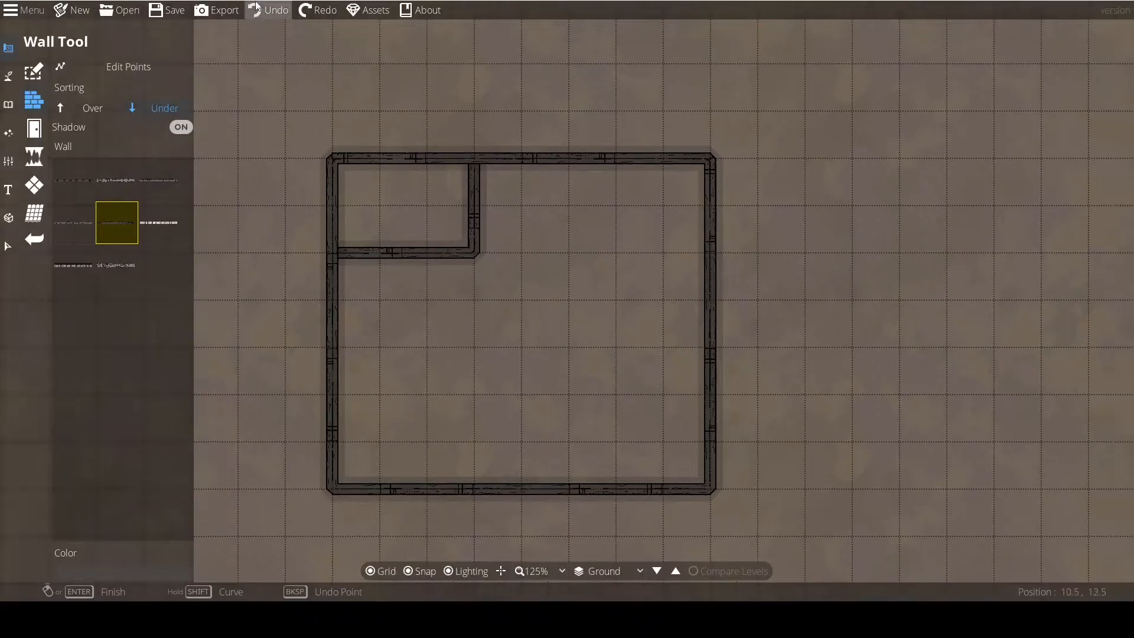
click(317, 13)
key(ctrl+z)
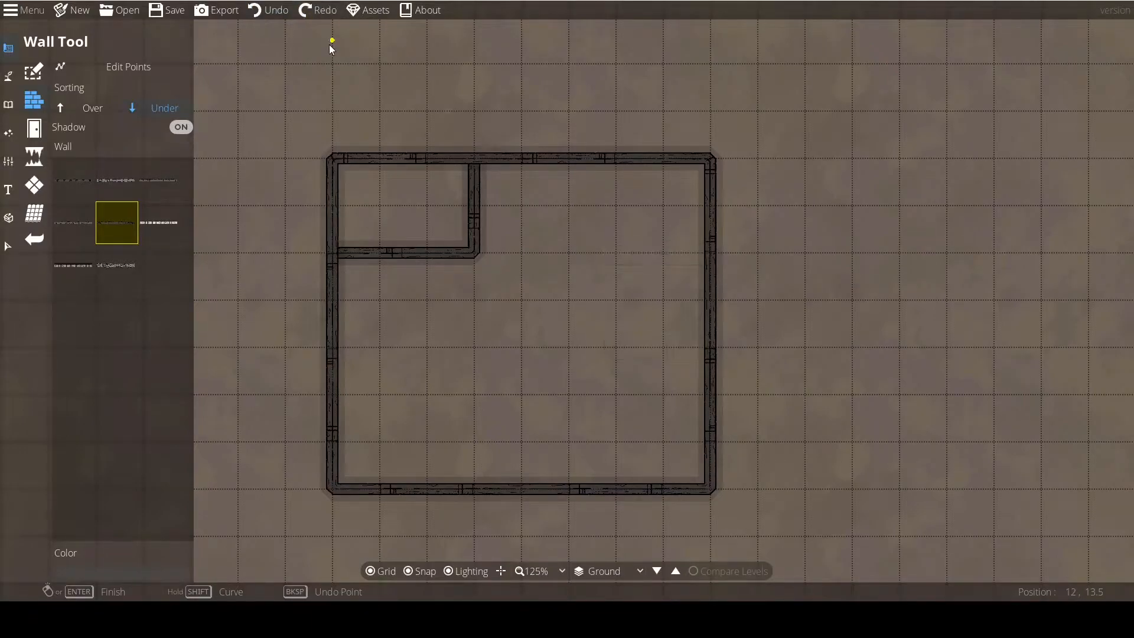
click(316, 13)
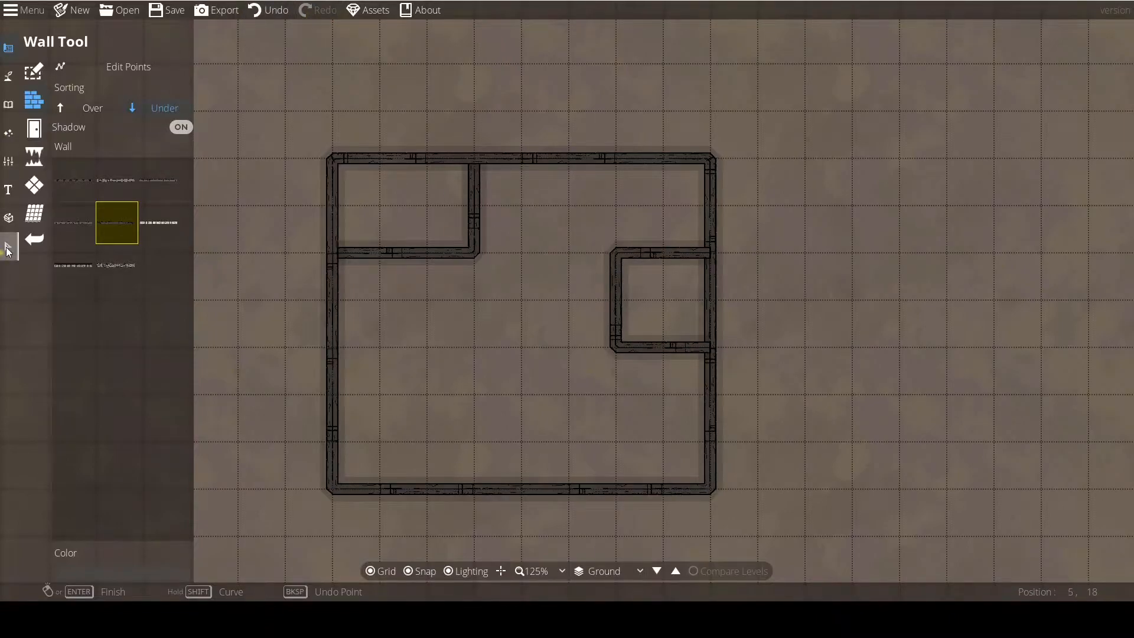
Enable Edit Points and reshape the alcove wall by moving its corners and adding points, giving it a stepped outline with a diagonal upper segment.
click(116, 68)
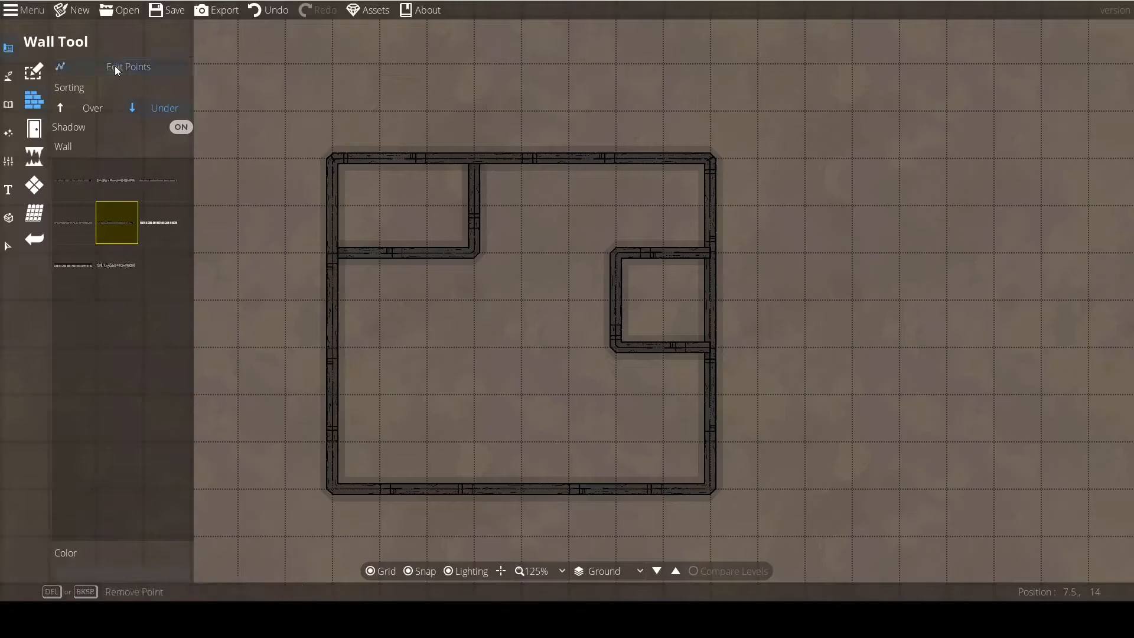
click(612, 346)
drag(612, 346, 613, 308)
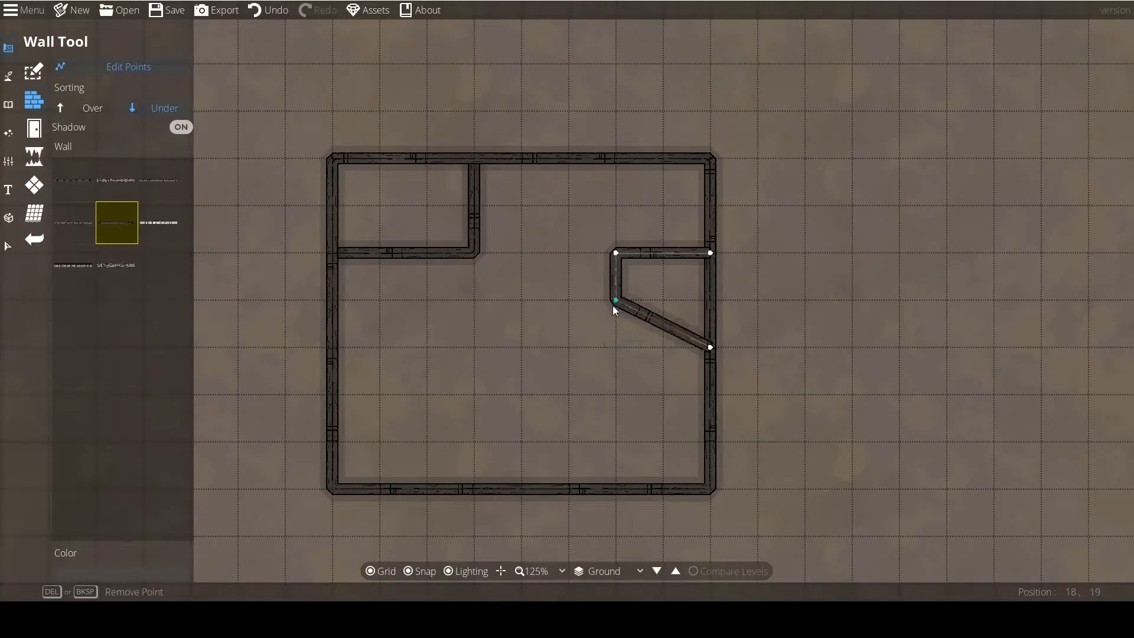
drag(611, 252, 568, 253)
drag(663, 324, 615, 347)
drag(460, 365, 484, 328)
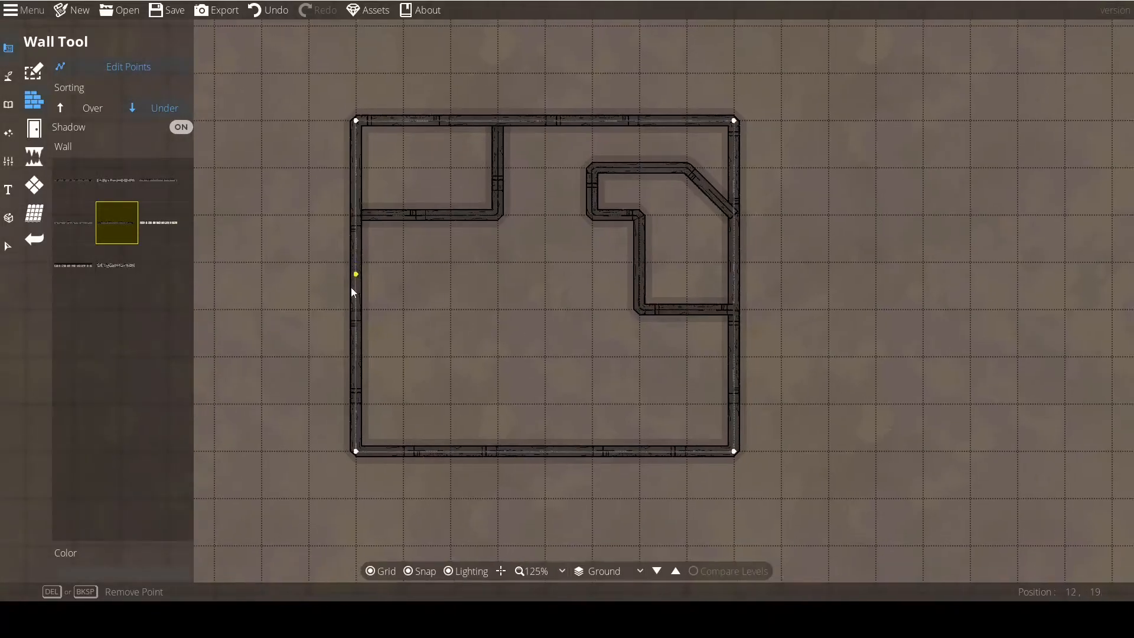
Add and move points on the outer left wall to form a bump-out one tile deep and three tiles long.
drag(434, 398, 535, 427)
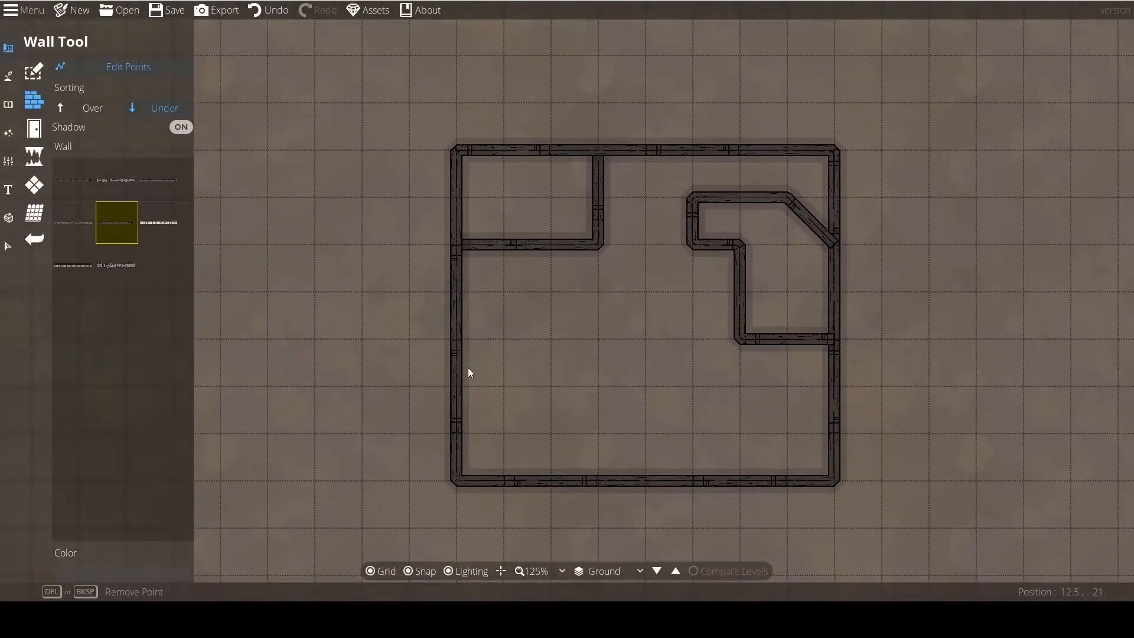
click(456, 244)
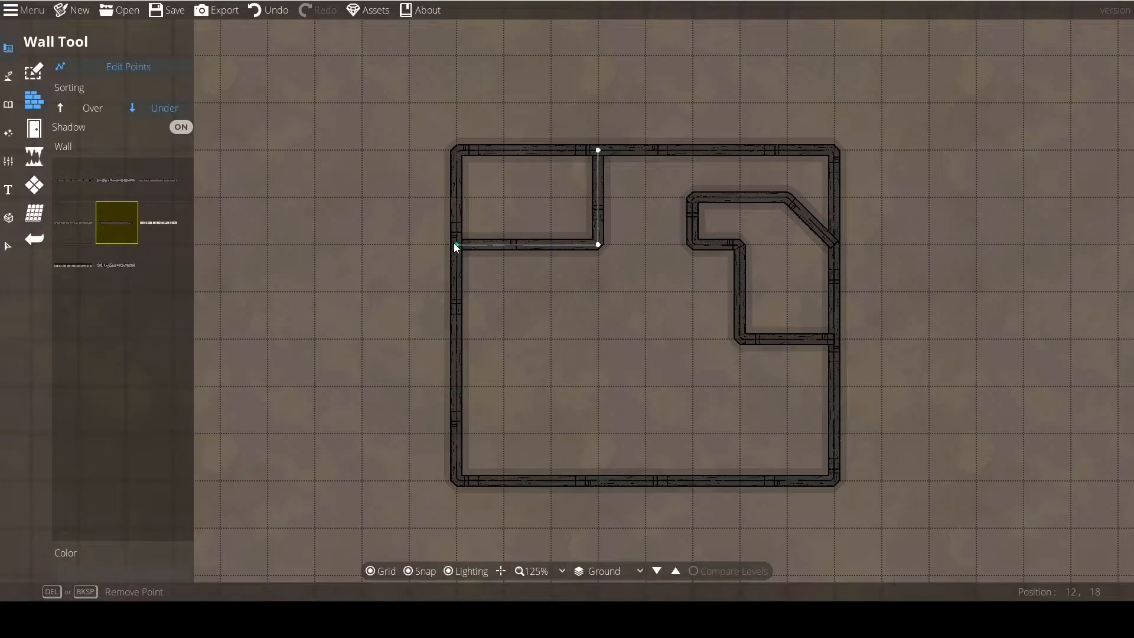
drag(456, 299, 414, 259)
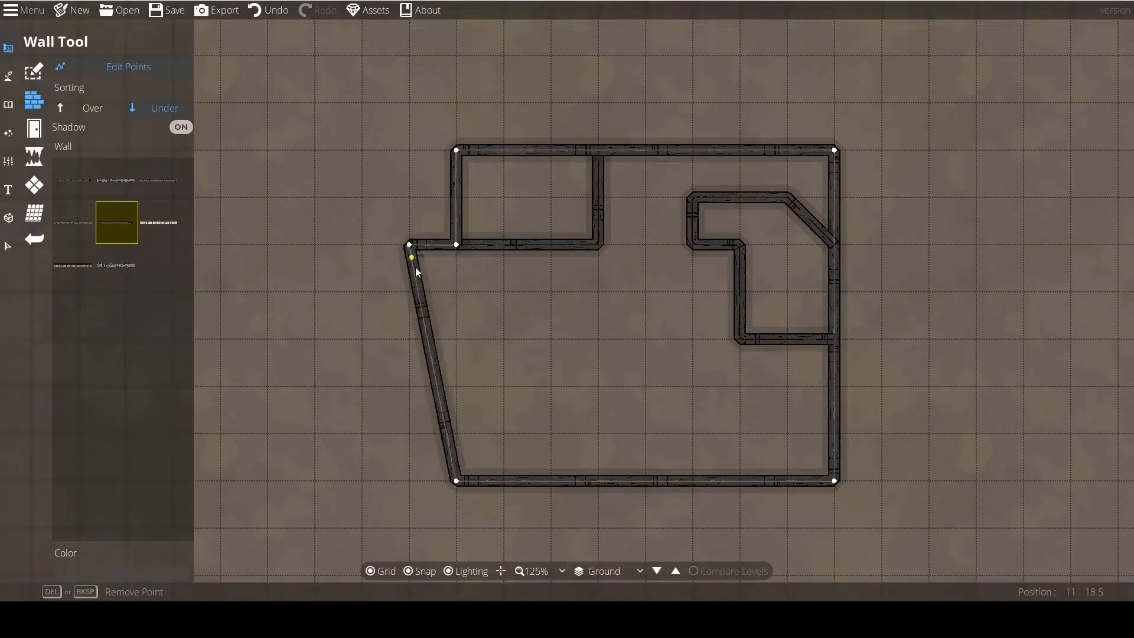
drag(427, 339, 409, 385)
drag(434, 424, 458, 387)
drag(576, 374, 412, 361)
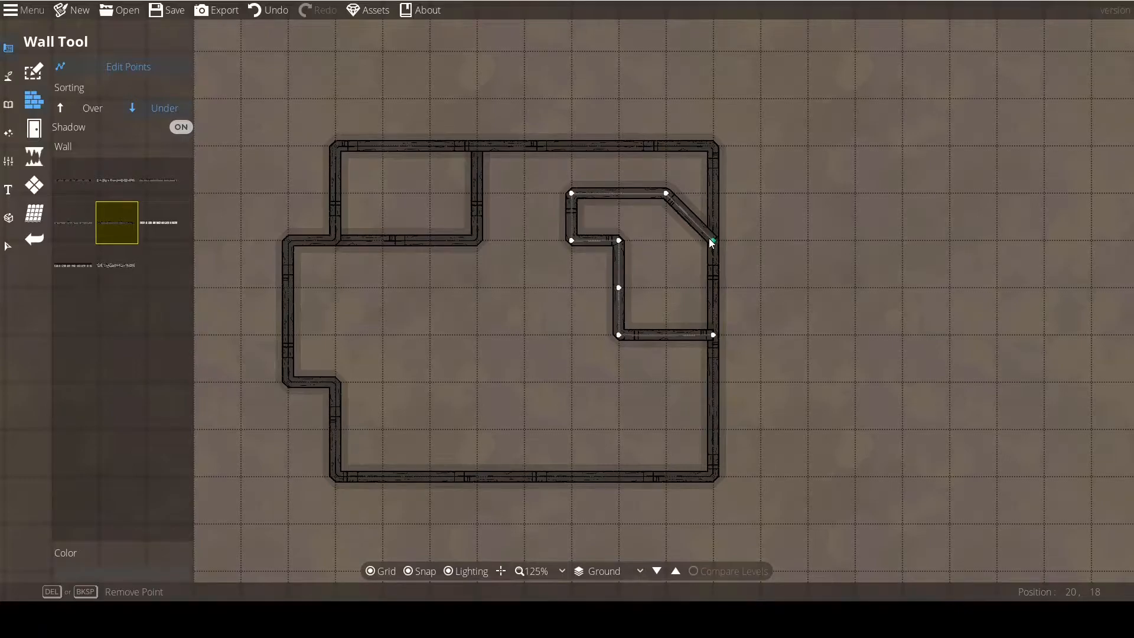
Remove the points of the alcove wall one after another until the whole wall is gone.
key(Delete)
key(Delete)
key(Delete)
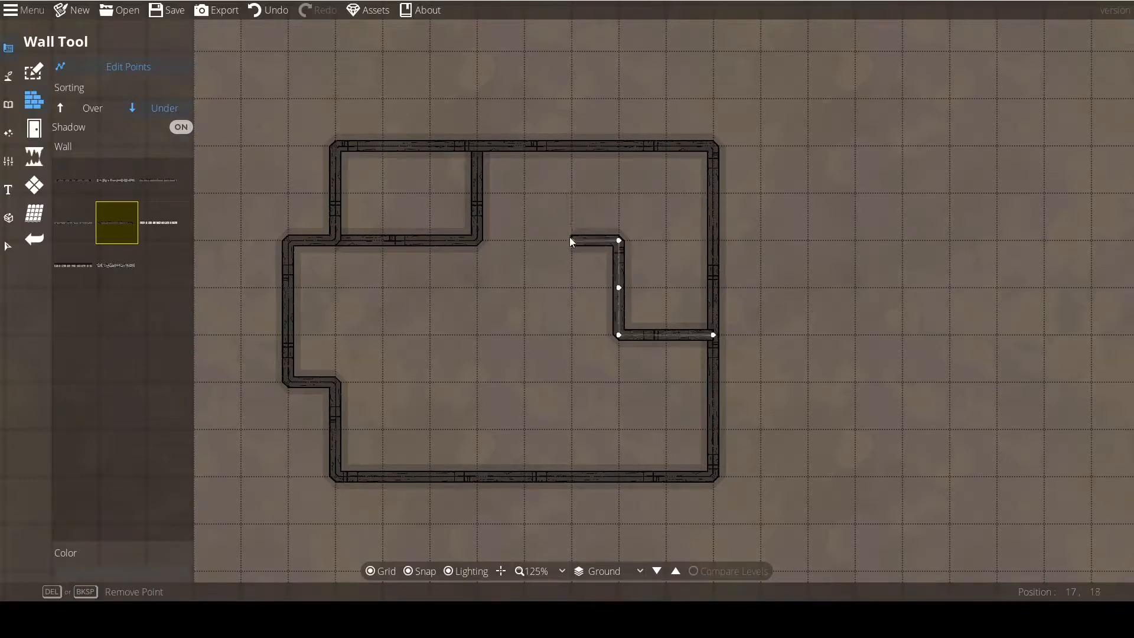
key(Delete)
key(Delete)
key(Delete)
key(Delete)
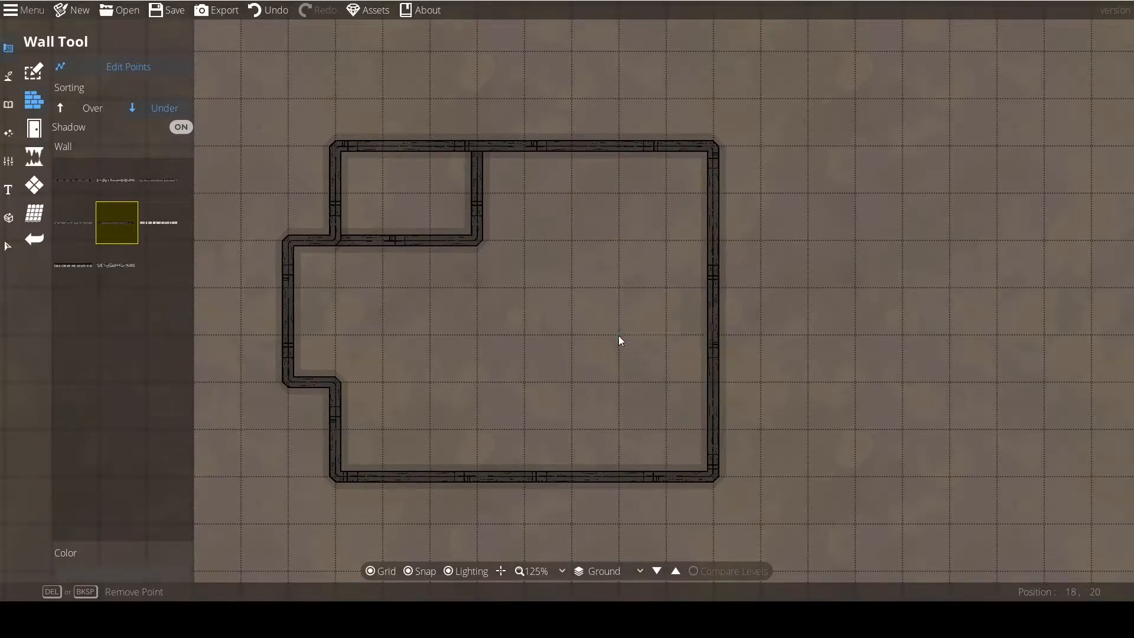
Undo the last three point removals on the alcove wall.
key(Left)
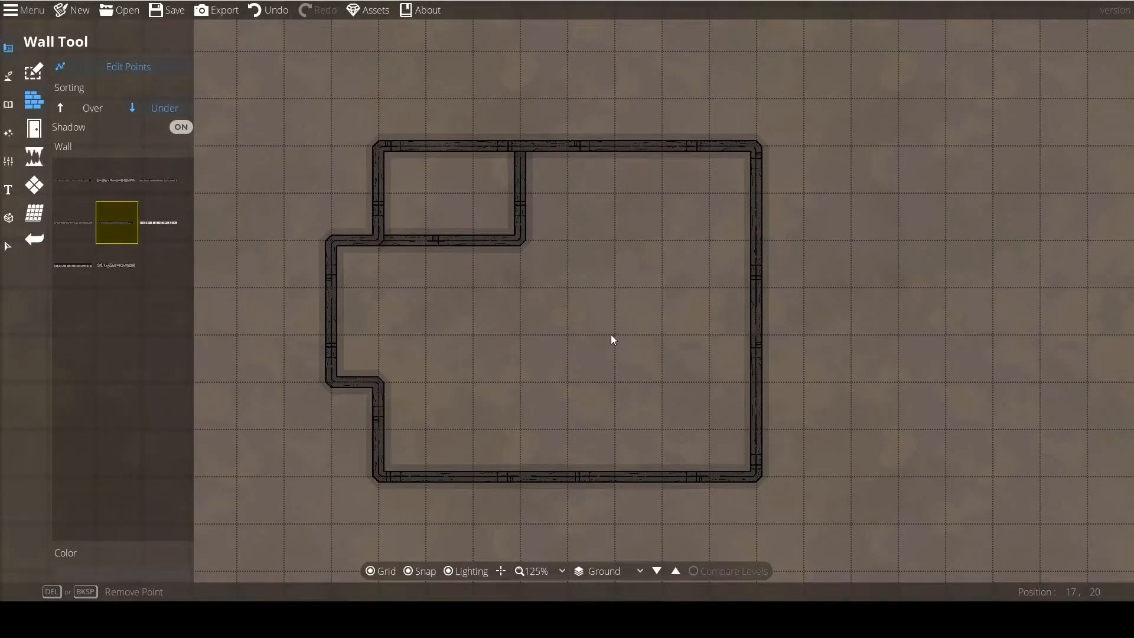
key(ctrl+z)
key(ctrl+z)
key(ctrl+z)
key(ctrl+z)
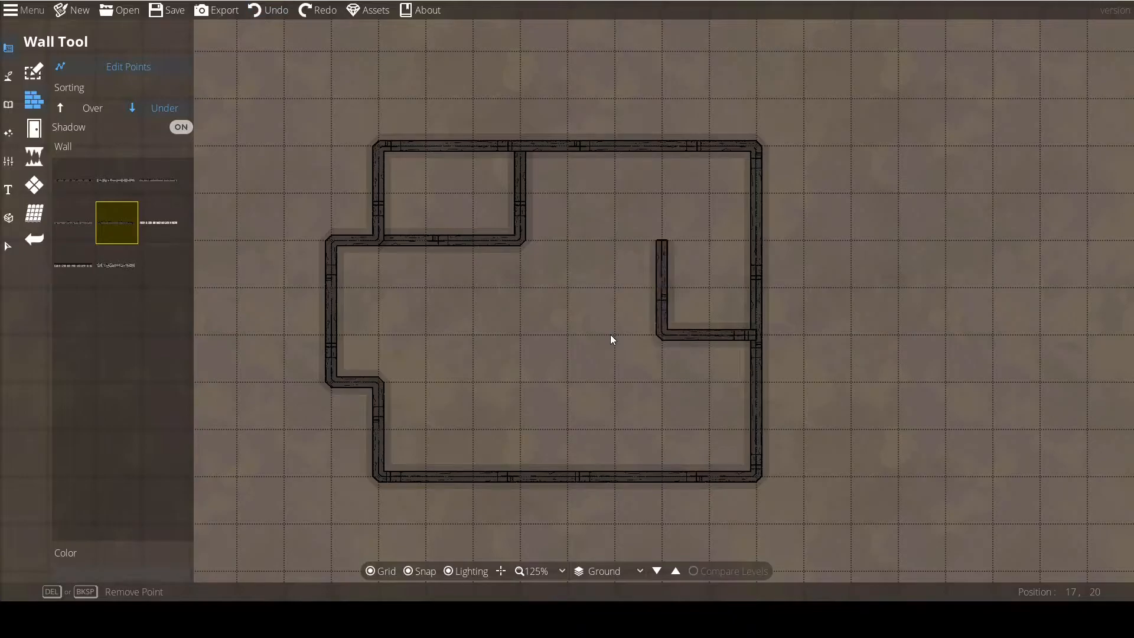
Select the remaining L-shaped piece of the alcove wall with the Select tool and delete it.
click(9, 247)
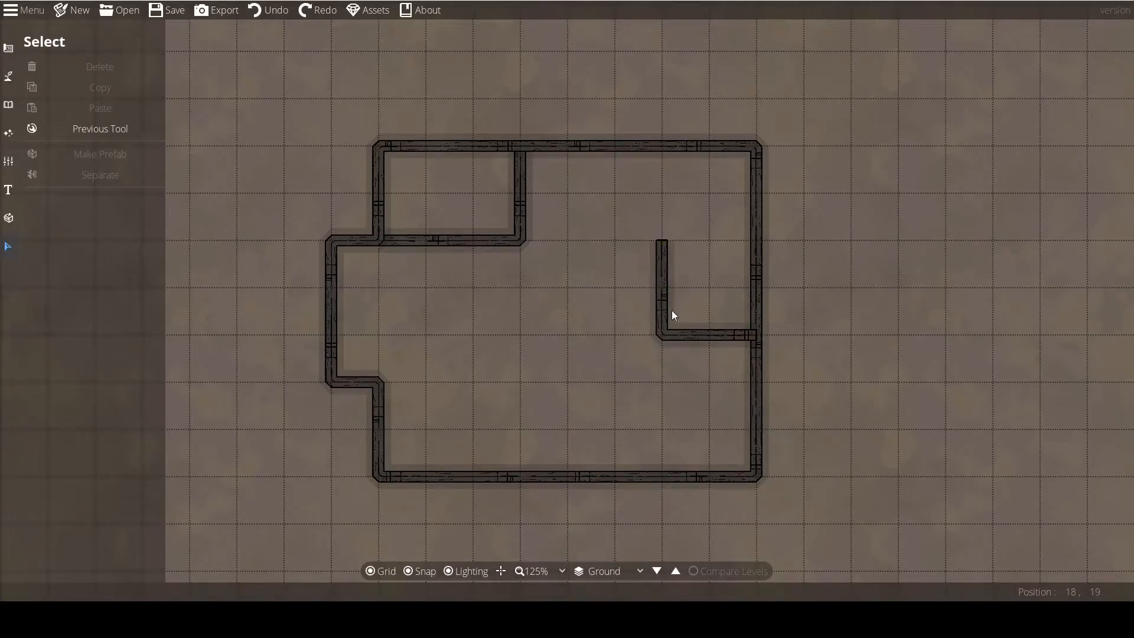
drag(692, 313, 612, 314)
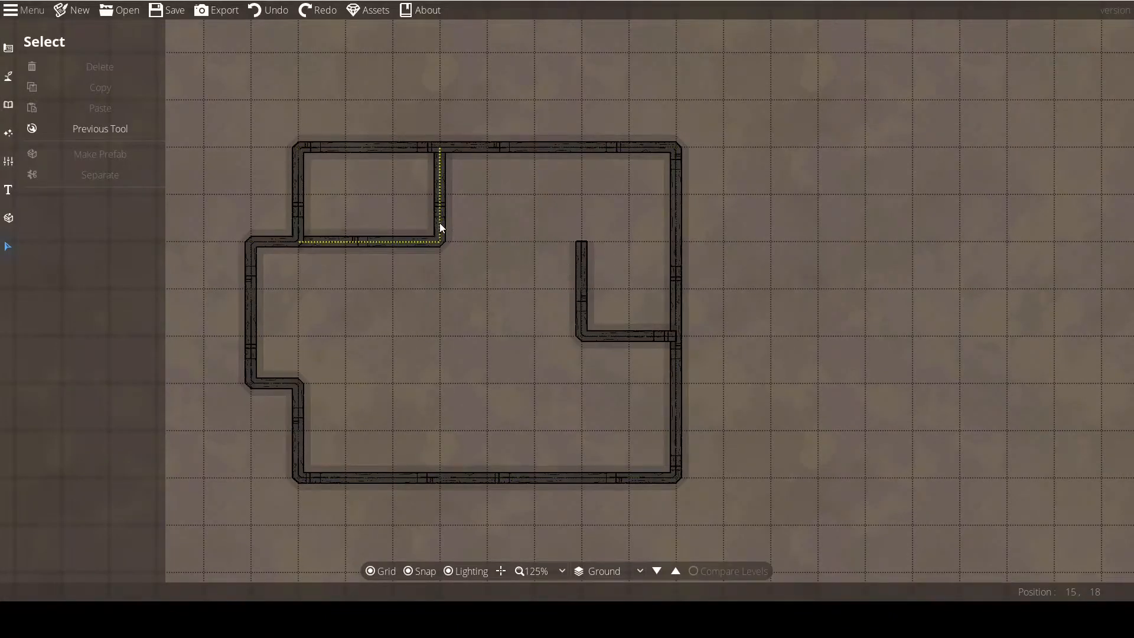
click(581, 276)
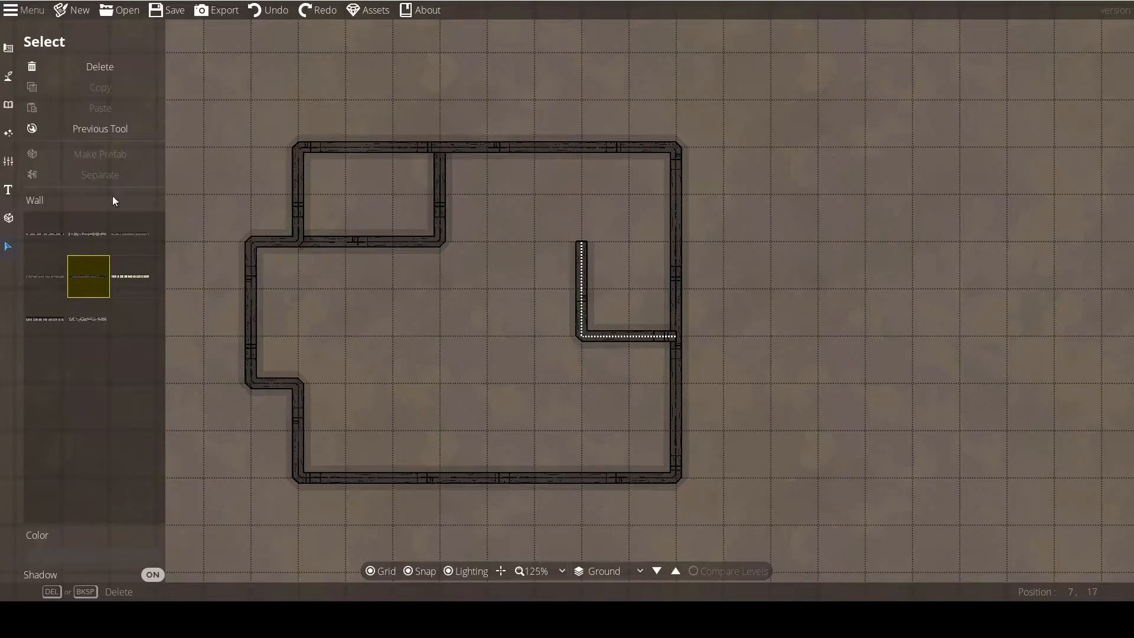
click(97, 73)
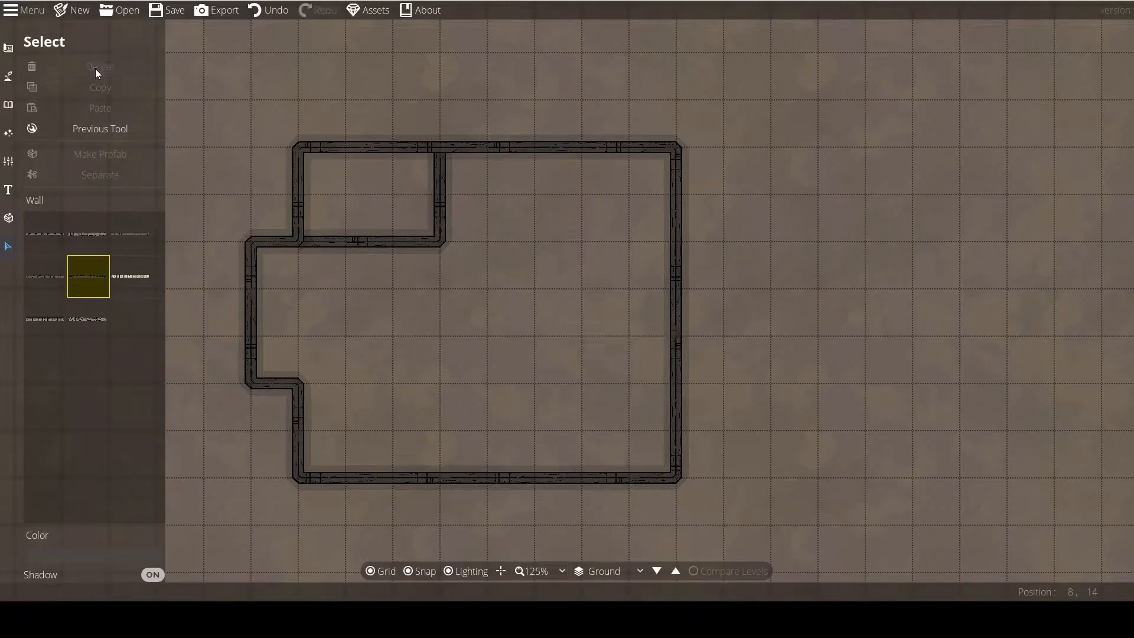
drag(387, 322, 446, 303)
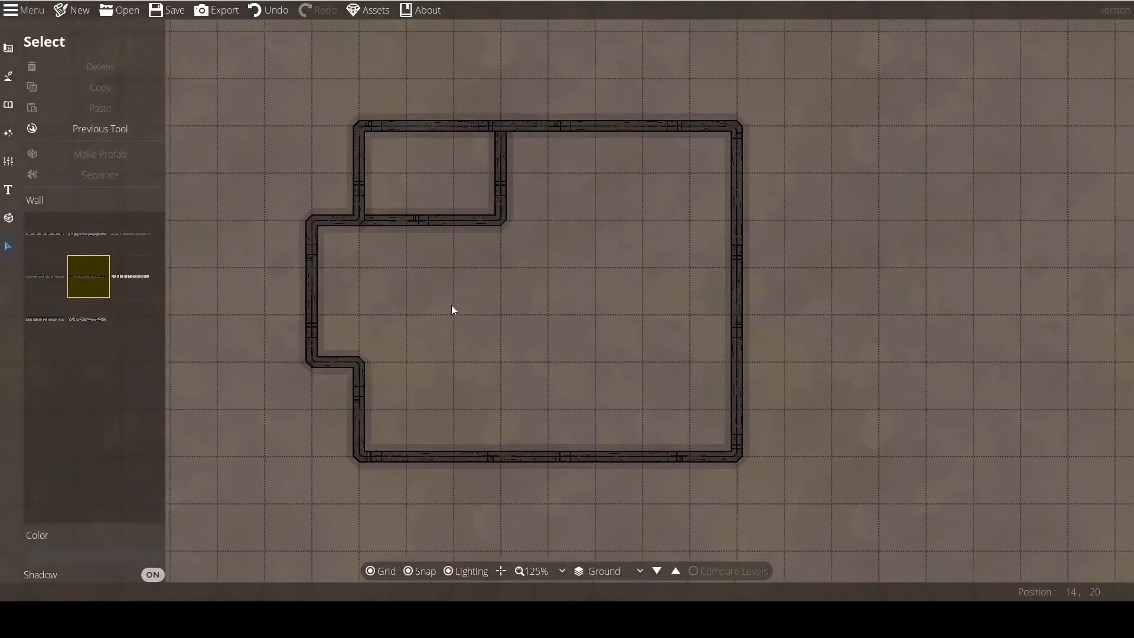
Leave the Select tool for the Wall Tool, and open the Portal Tool to view its door and window styles beside the building.
click(93, 133)
drag(394, 358, 332, 369)
drag(451, 380, 472, 362)
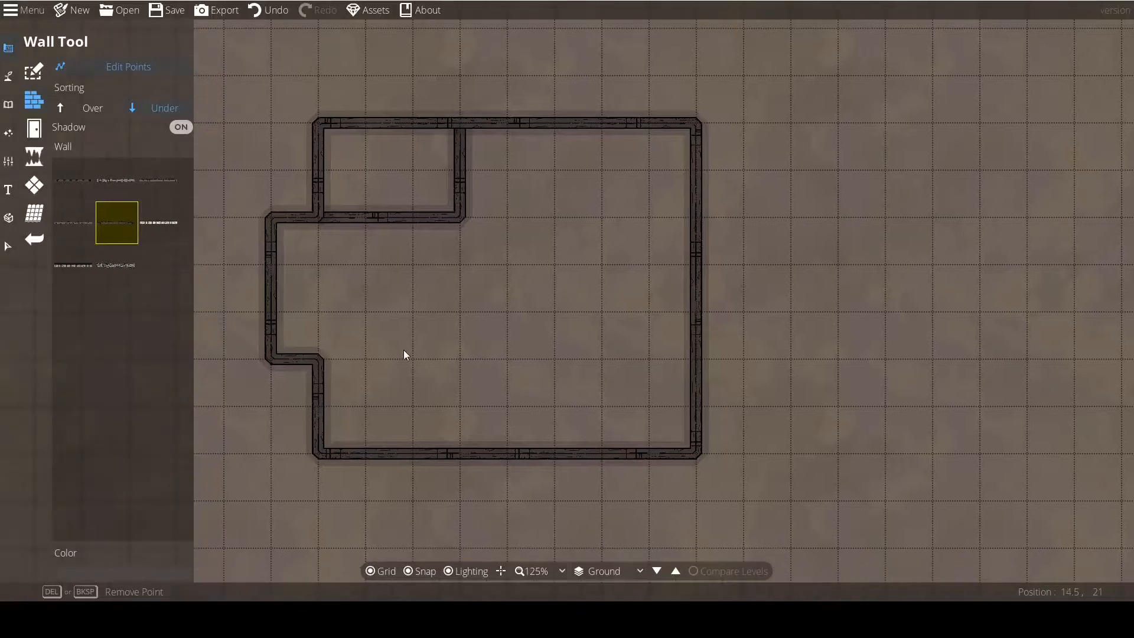
drag(387, 307, 414, 314)
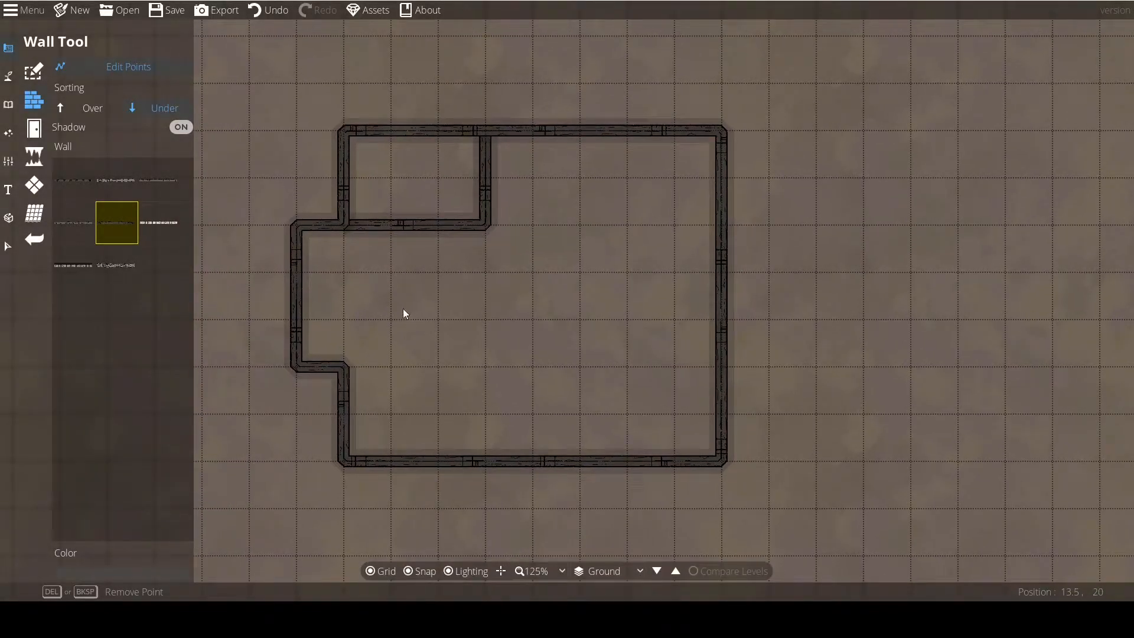
click(33, 129)
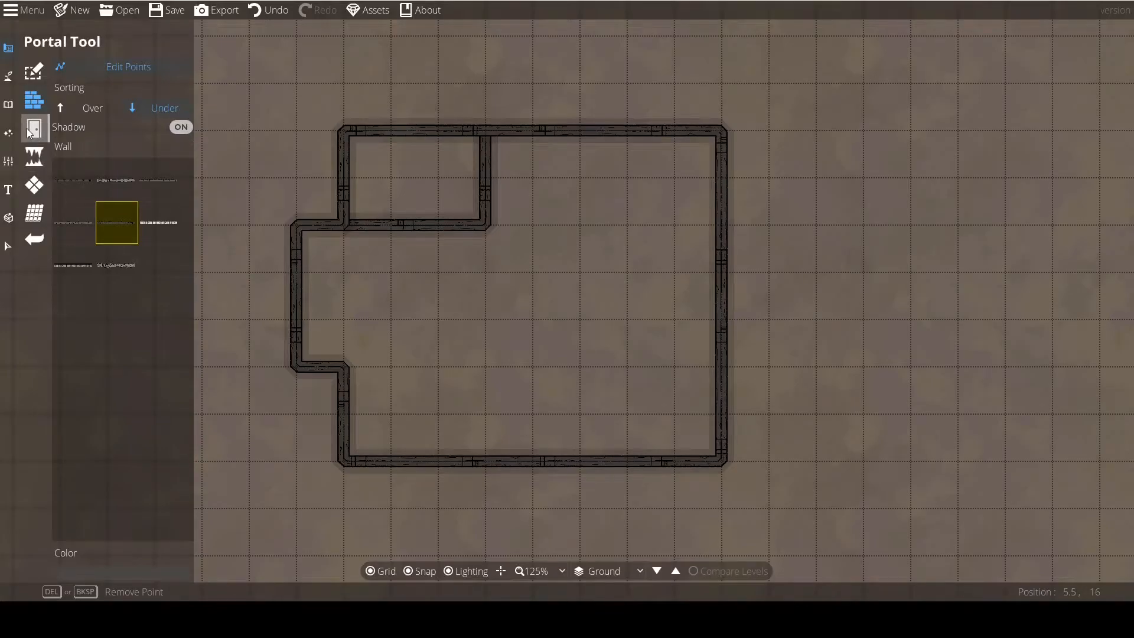
click(29, 133)
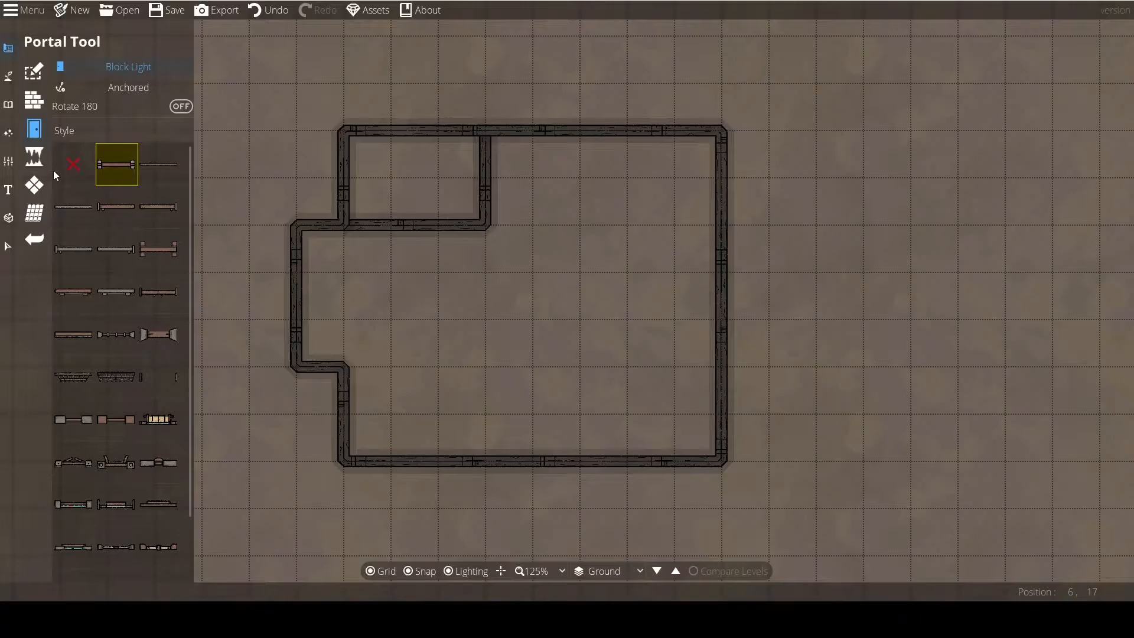
drag(274, 276, 295, 275)
scroll(113, 321, down, 3)
scroll(138, 367, up, 3)
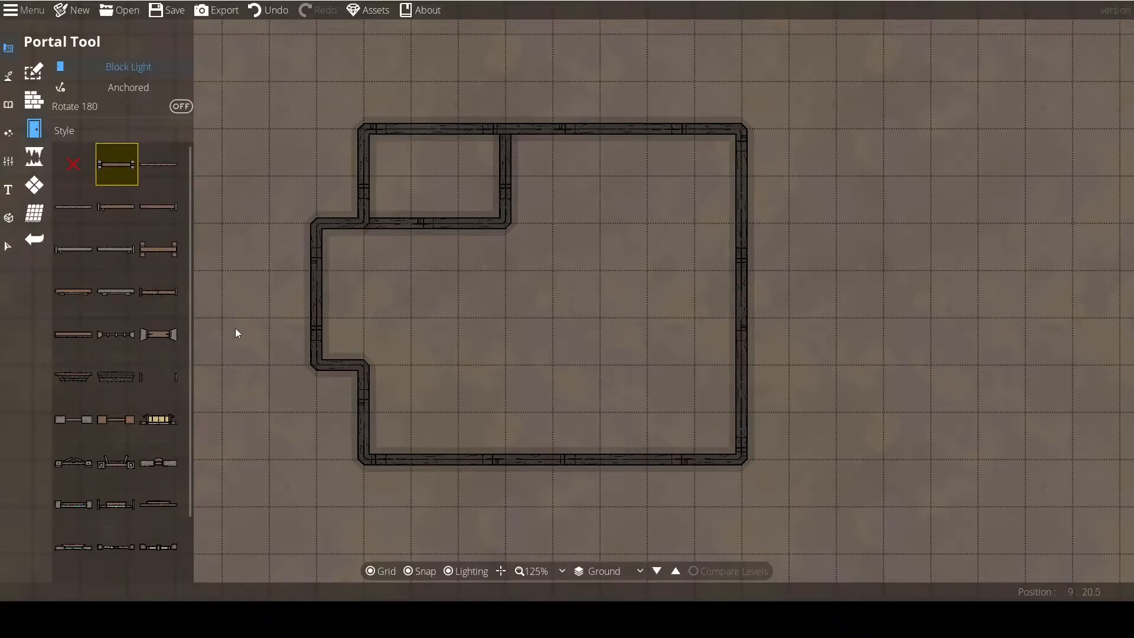
drag(231, 329, 264, 350)
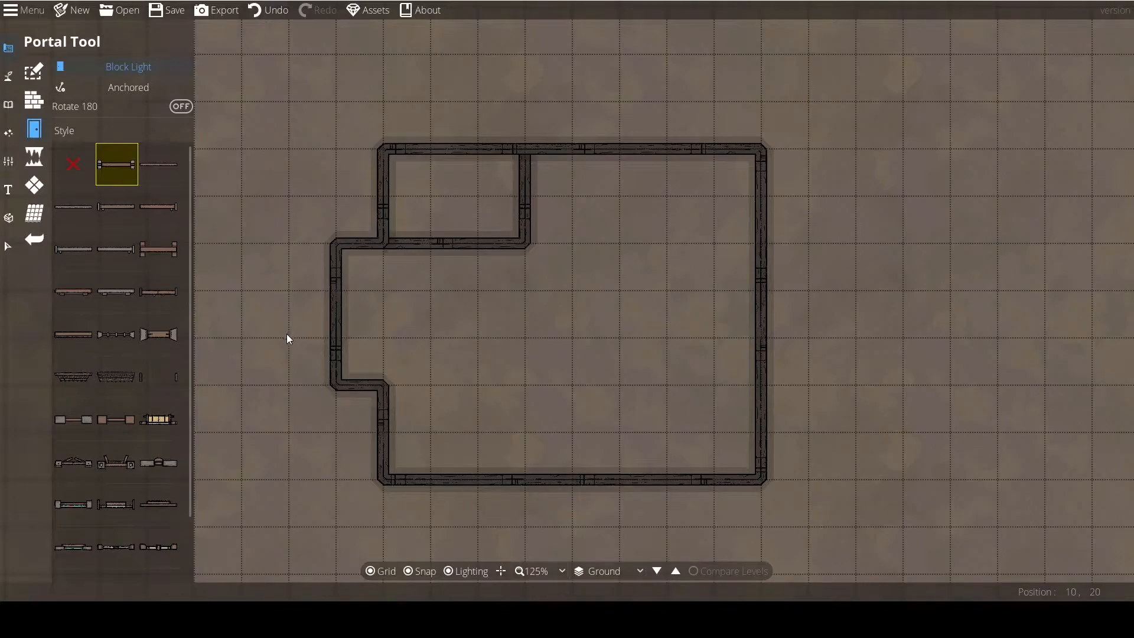
mouse_move(120, 176)
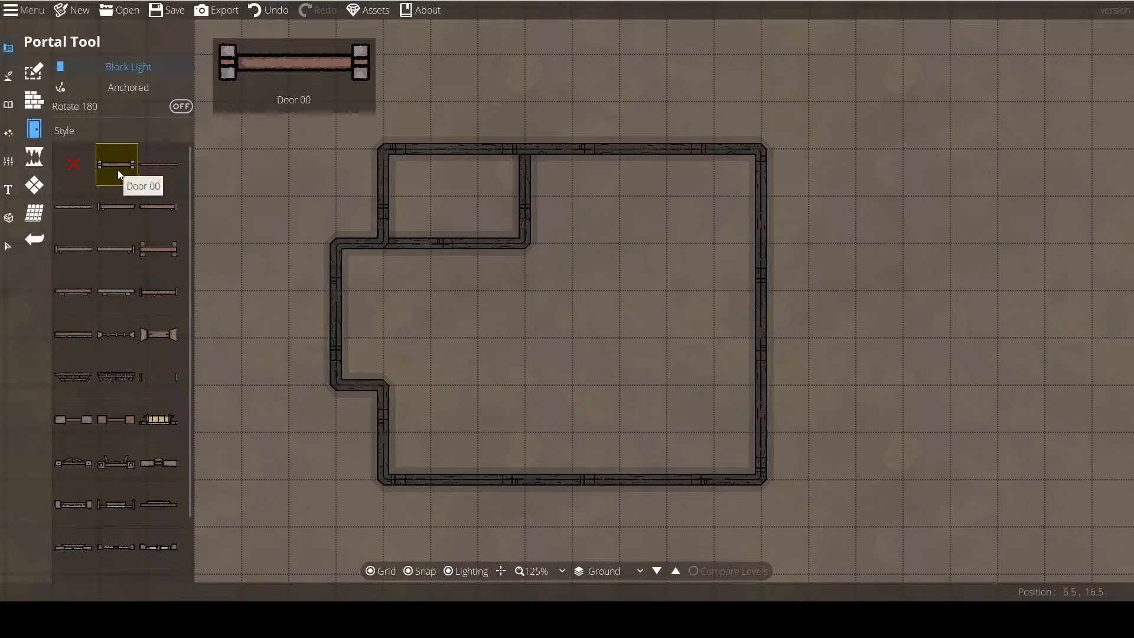
drag(278, 303, 233, 290)
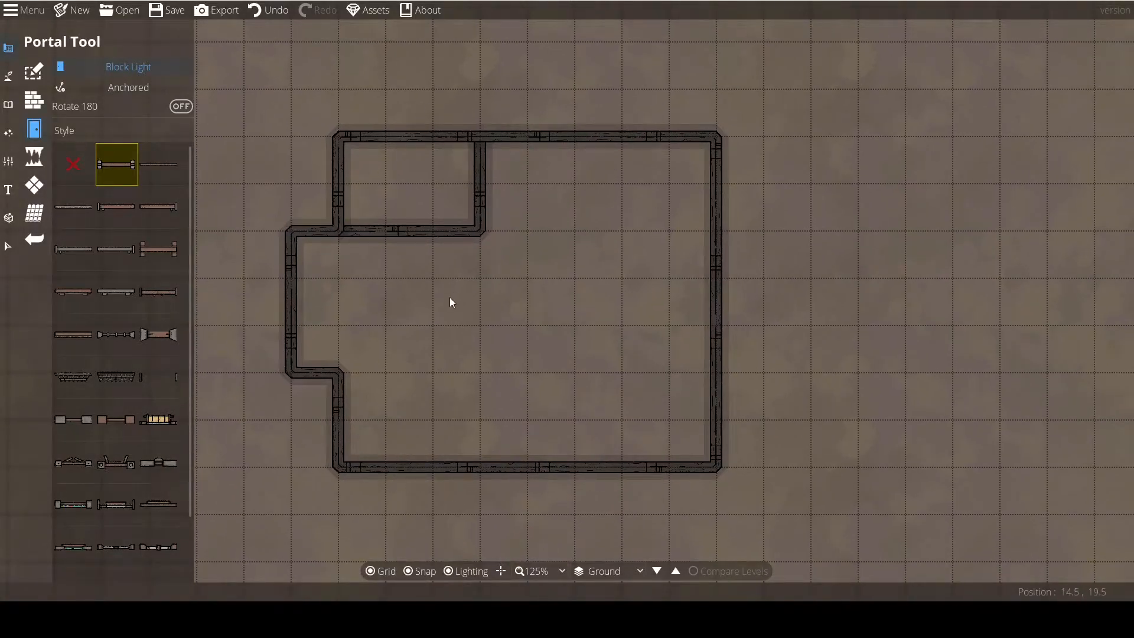
drag(395, 294, 393, 286)
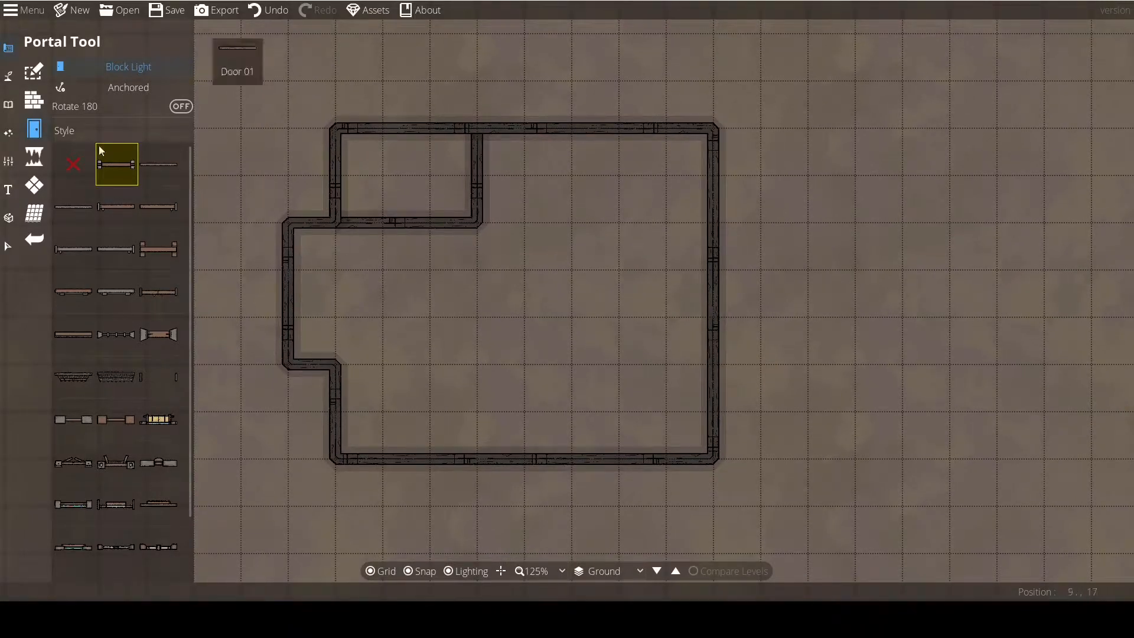
With the Wall Tool, snapping off and point editing off, draw a closed irregular wall loop inside the lower part of the building.
click(34, 99)
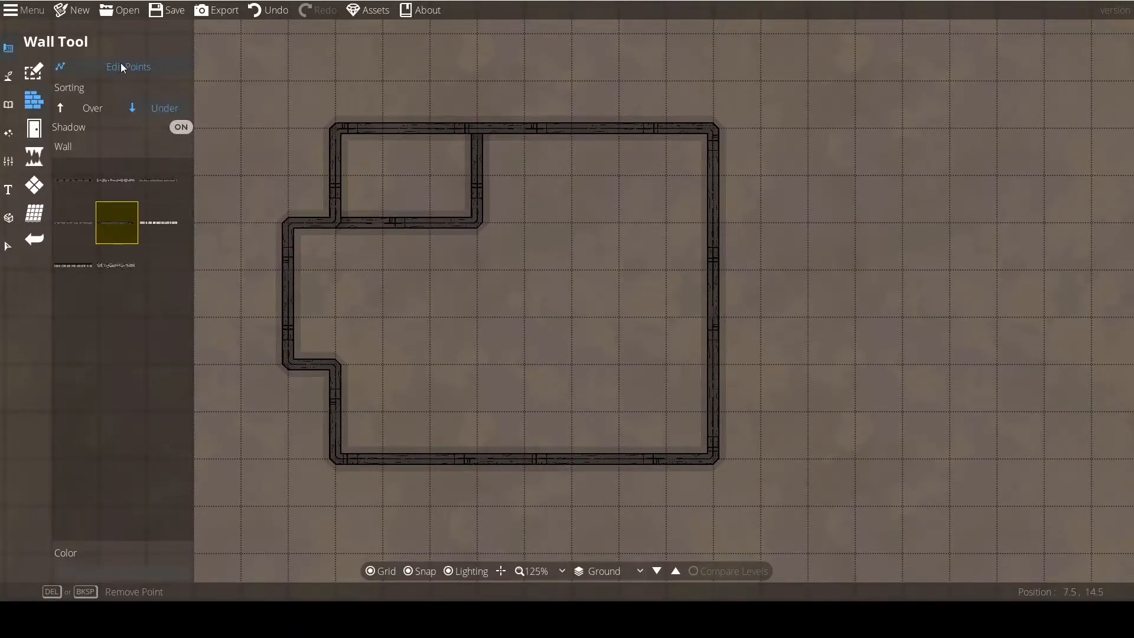
click(411, 570)
click(107, 66)
click(472, 367)
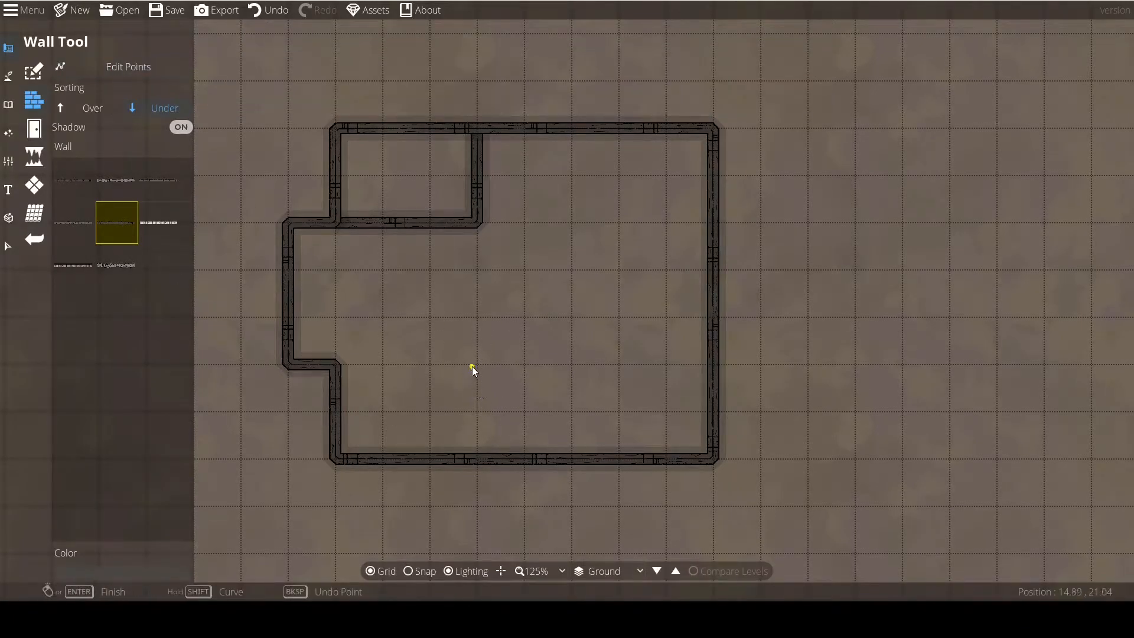
click(123, 66)
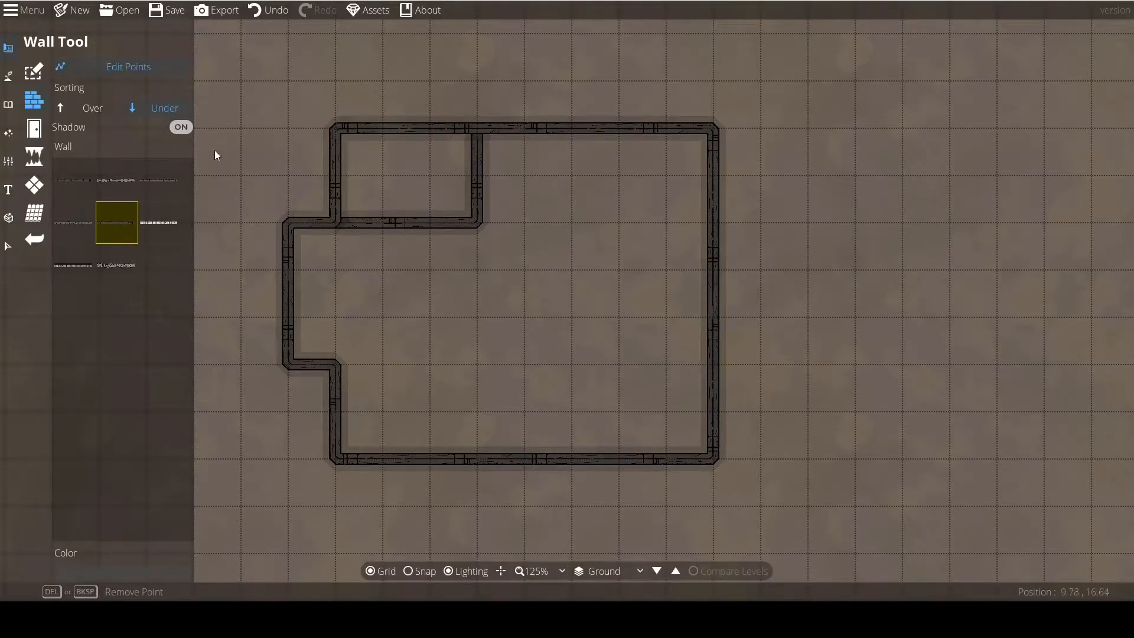
click(116, 67)
click(490, 349)
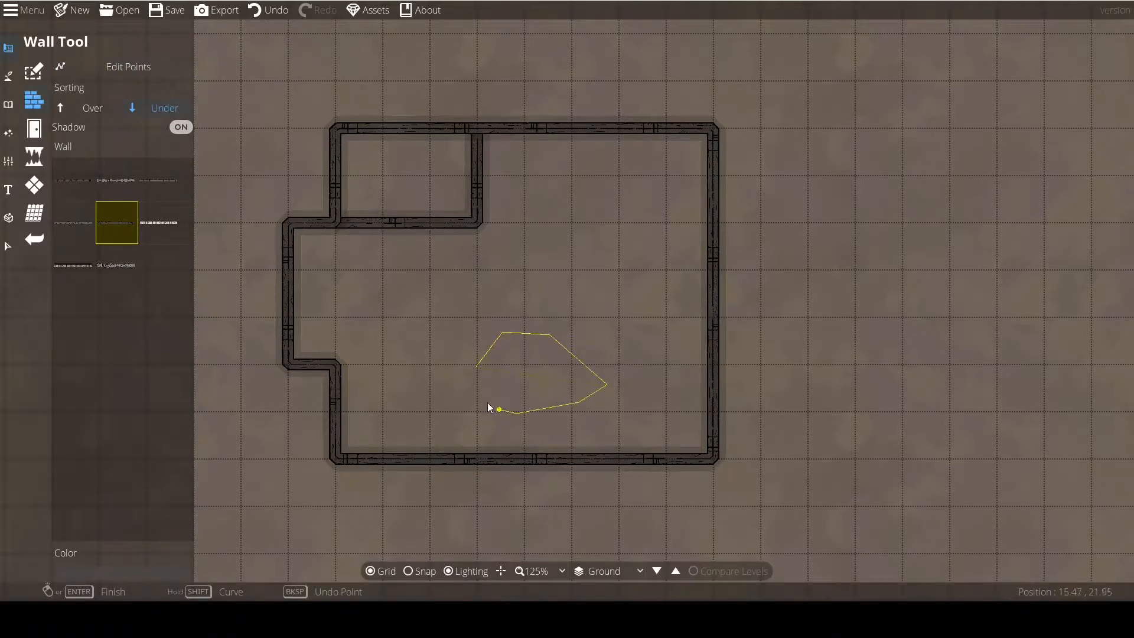
click(476, 367)
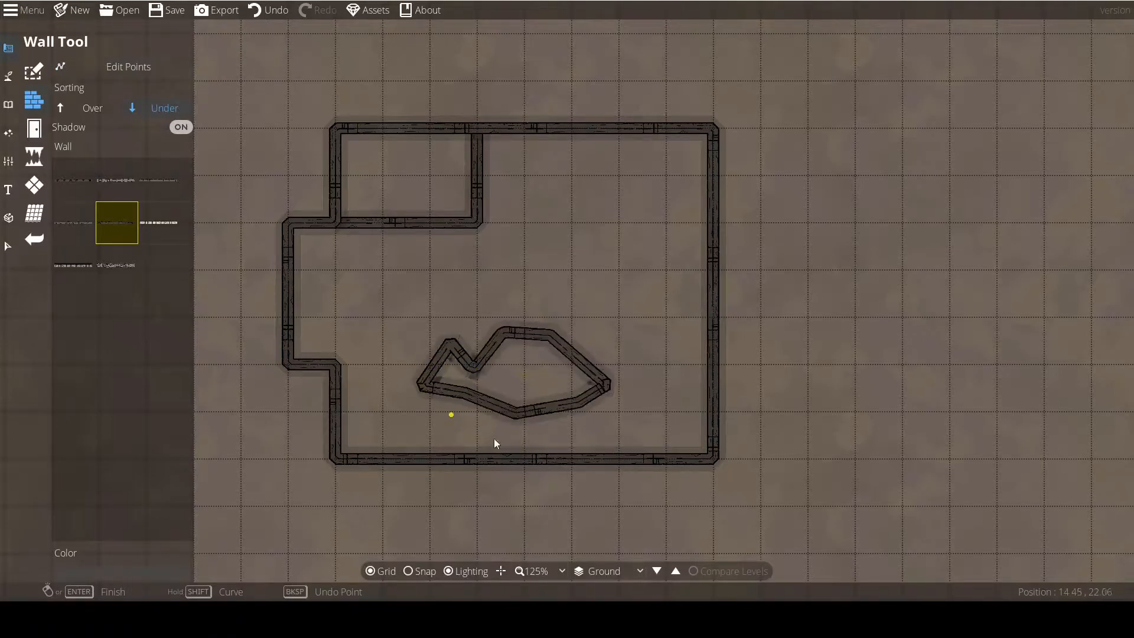
Switch to the Portal Tool and choose the thin Door 01 style.
click(34, 128)
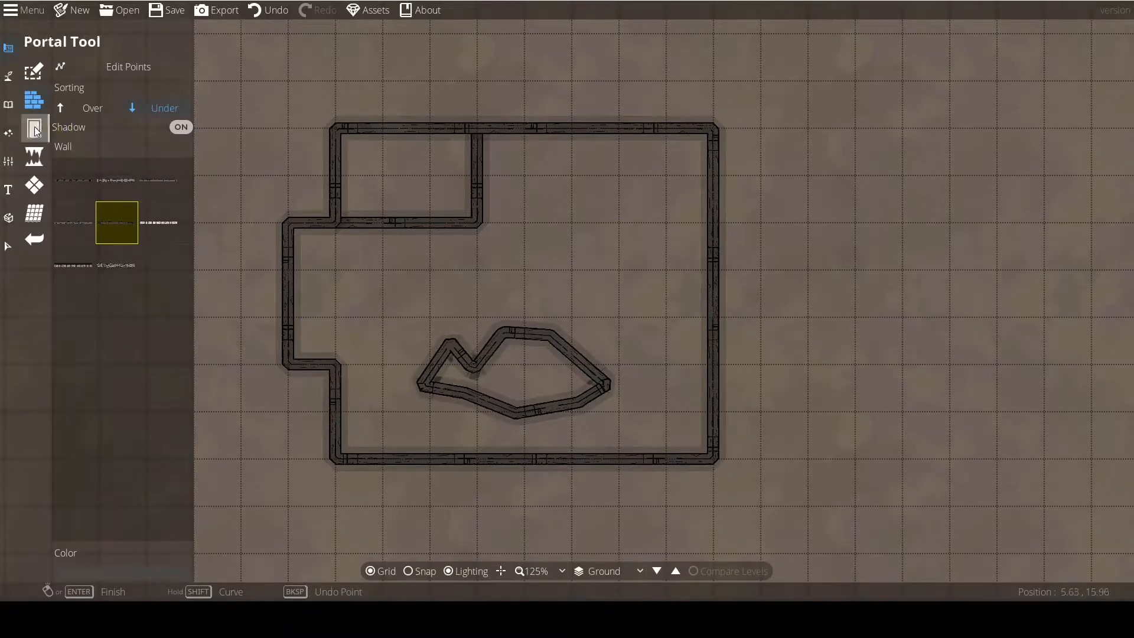
mouse_move(284, 303)
mouse_down()
mouse_move(349, 311)
mouse_move(345, 278)
mouse_up()
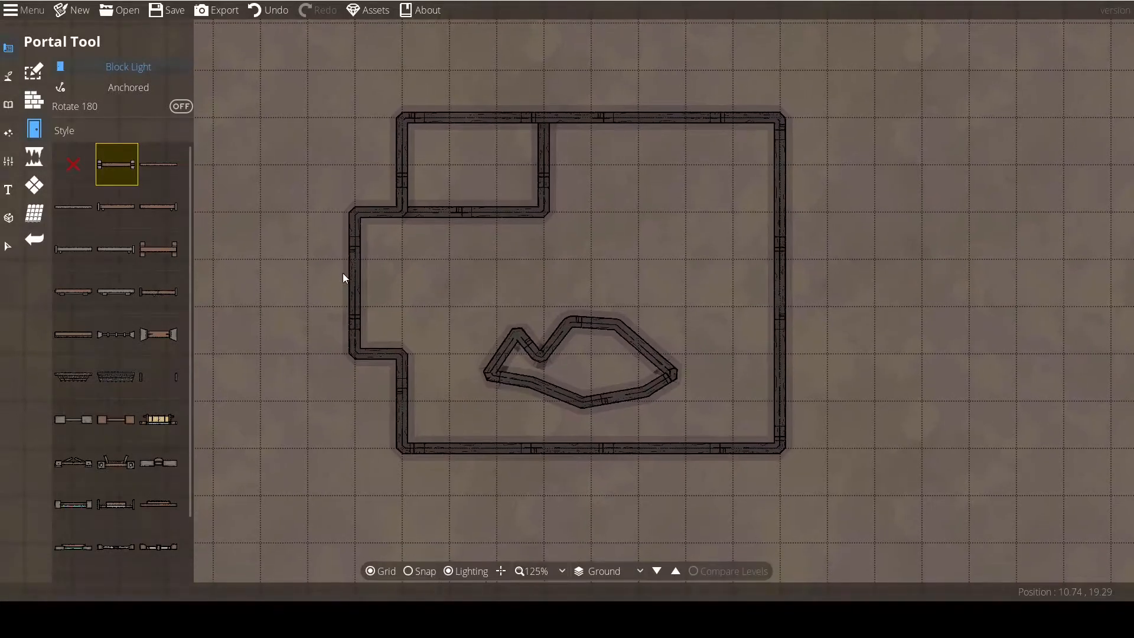
click(159, 168)
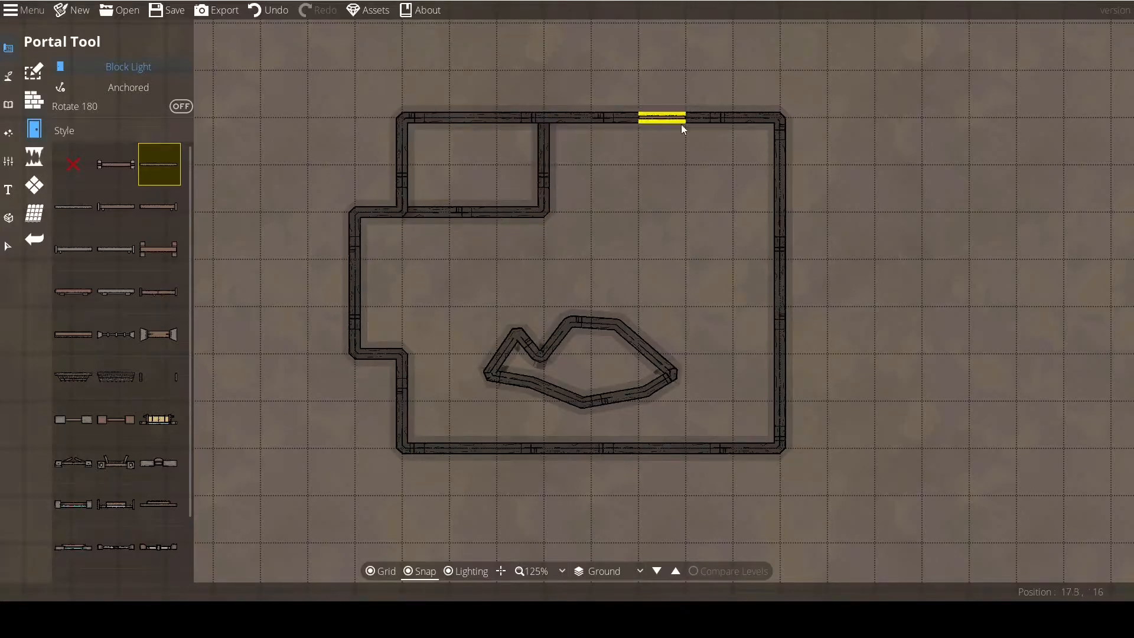
Try placing a Door 01 portal in the building's upper wall with snapping off, and undo it.
drag(667, 345, 587, 342)
drag(535, 73, 522, 247)
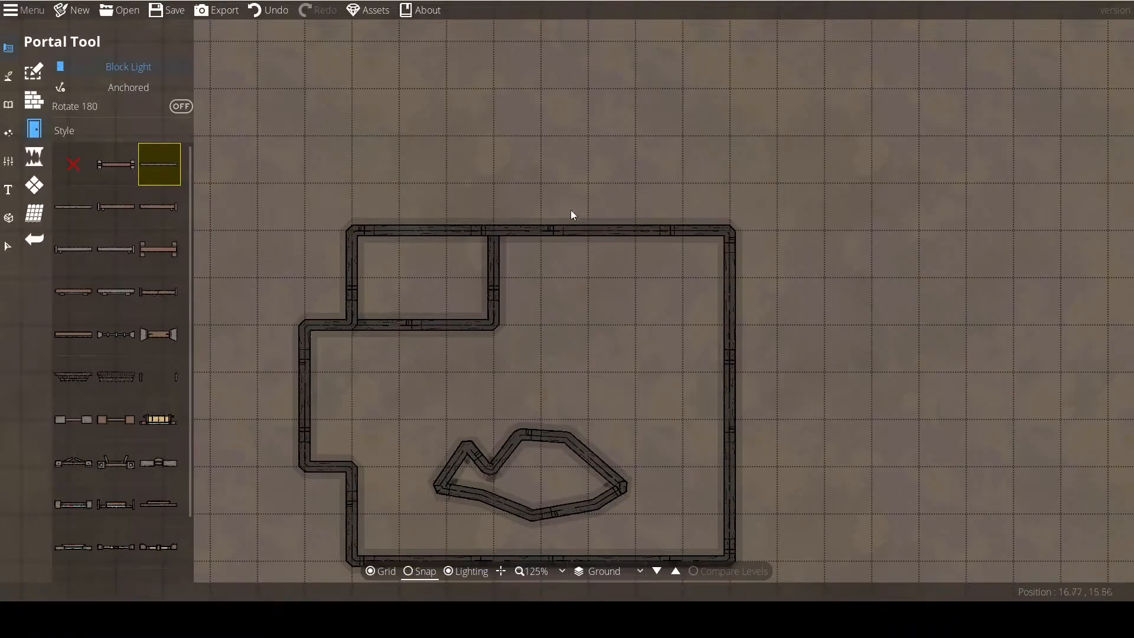
click(545, 231)
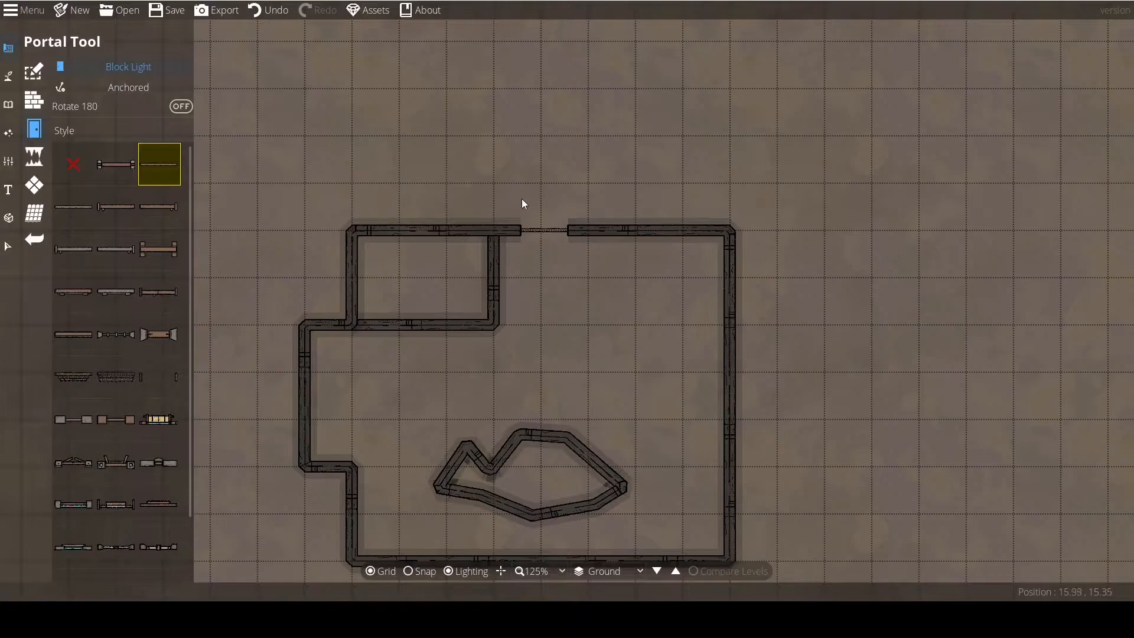
key(ctrl+z)
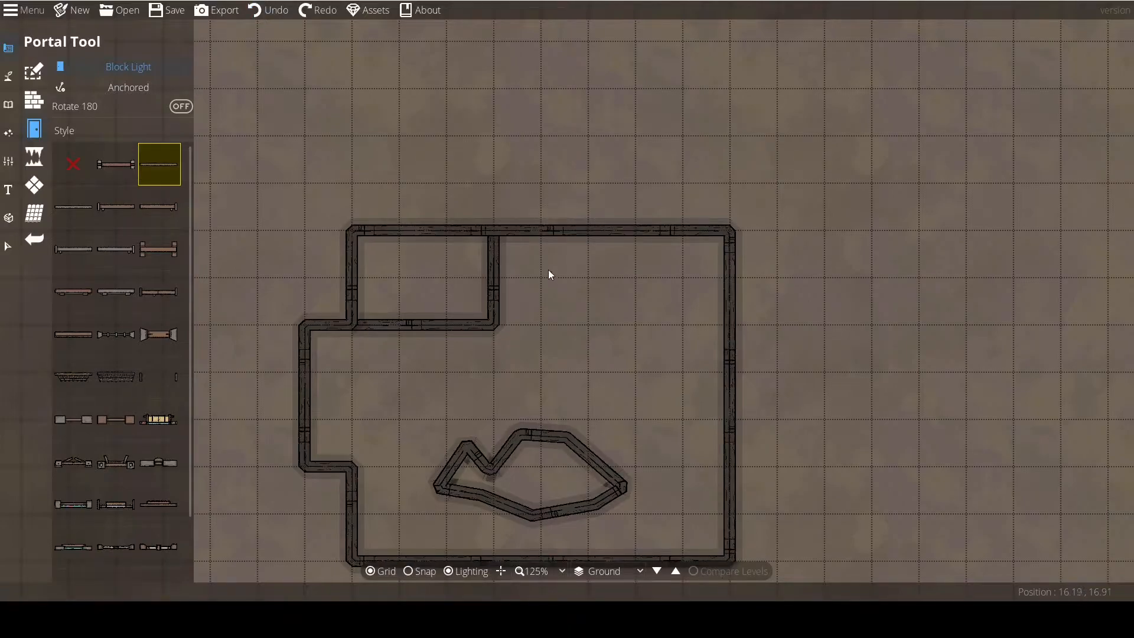
Turn snapping back on and place a Door 01 portal in the building's right wall near its upper corner.
click(415, 571)
drag(618, 293, 502, 231)
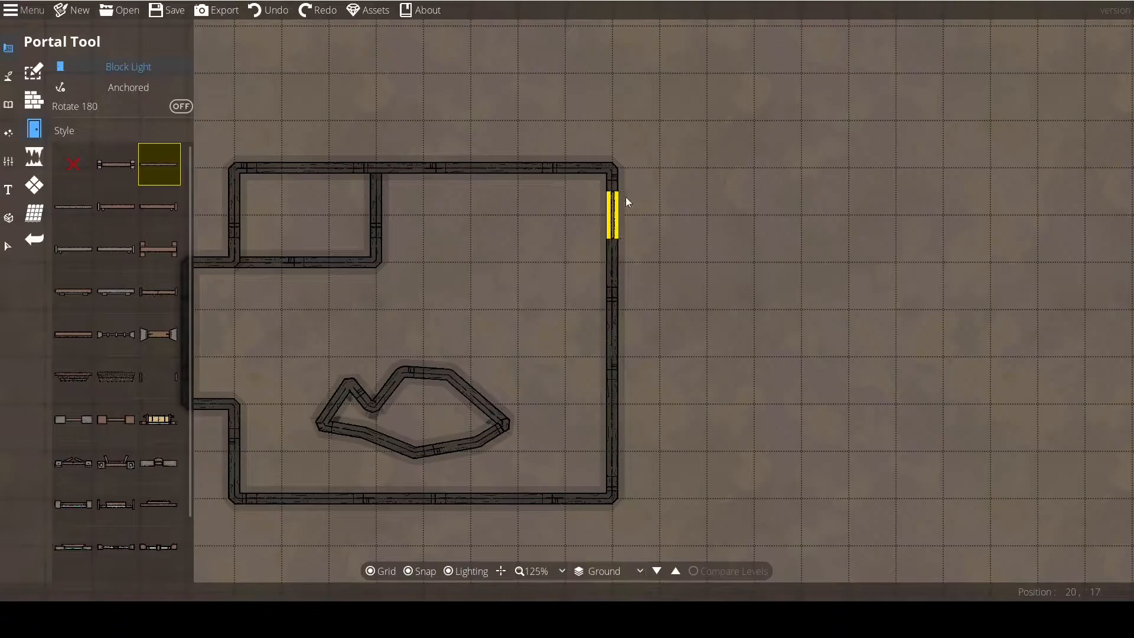
click(614, 247)
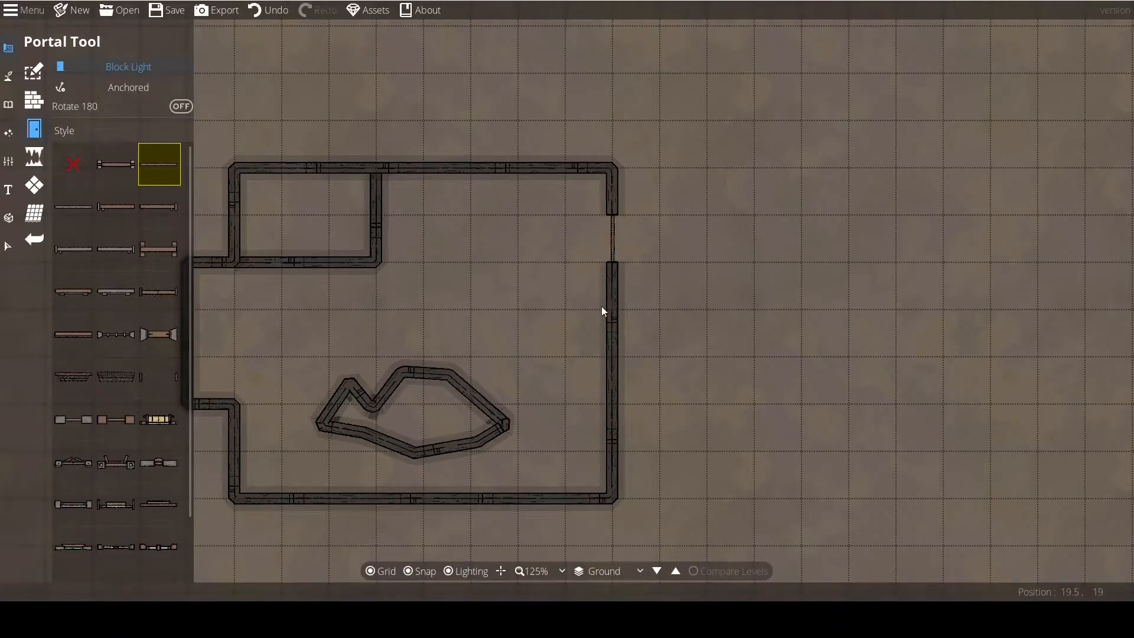
Place a Door 07 portal in the upper wall and a grey bracketed door in the right wall below the thin door.
click(159, 250)
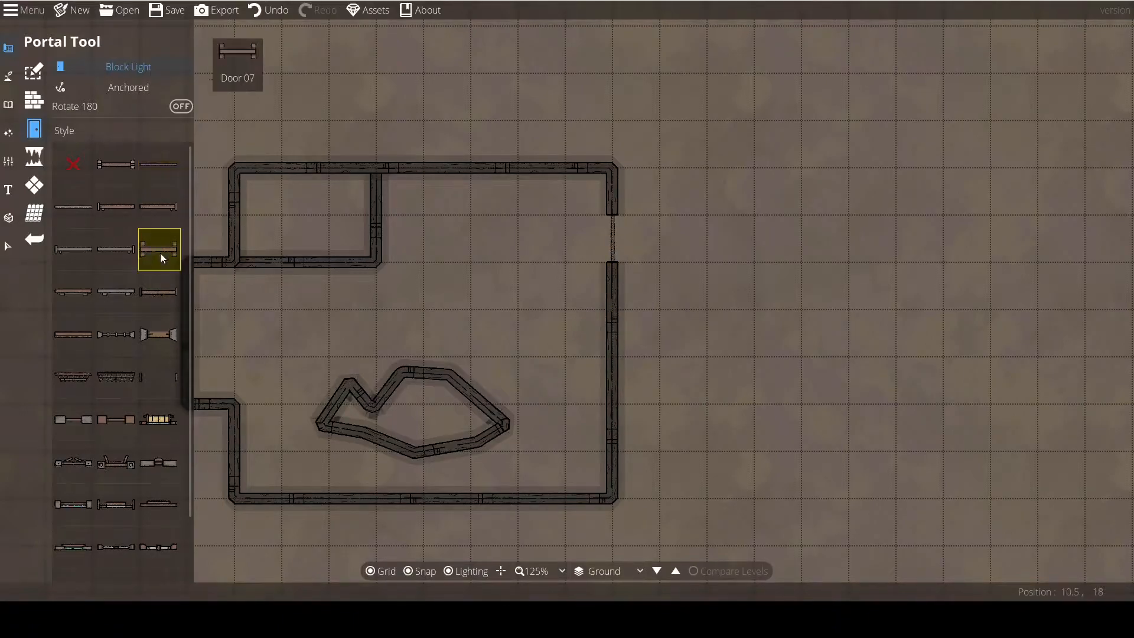
click(491, 171)
drag(488, 267, 541, 249)
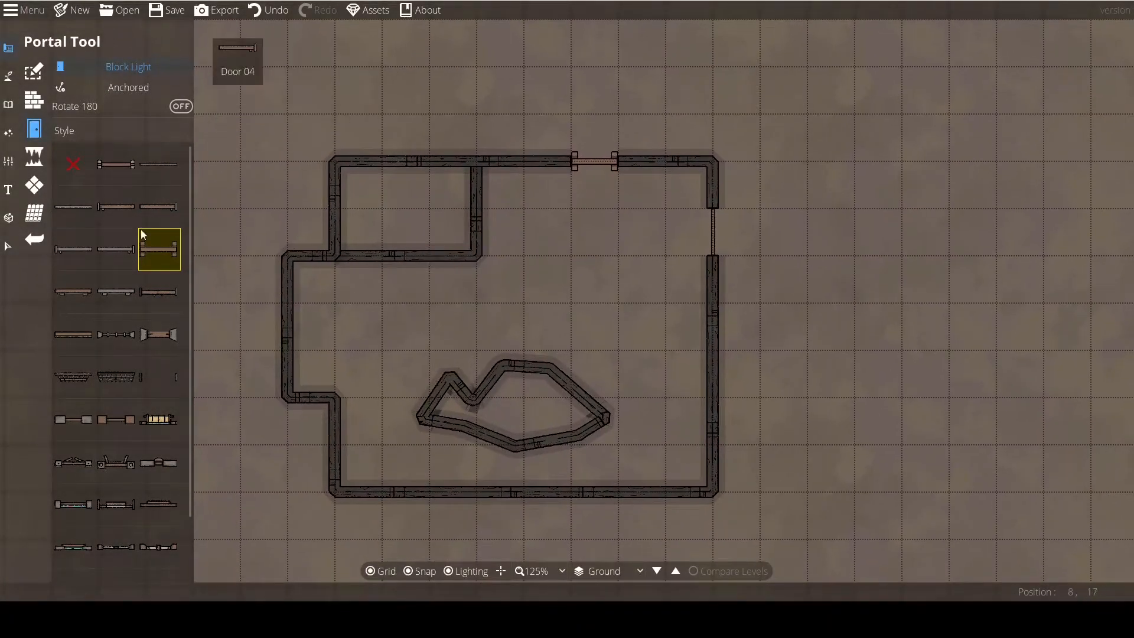
click(113, 292)
click(713, 337)
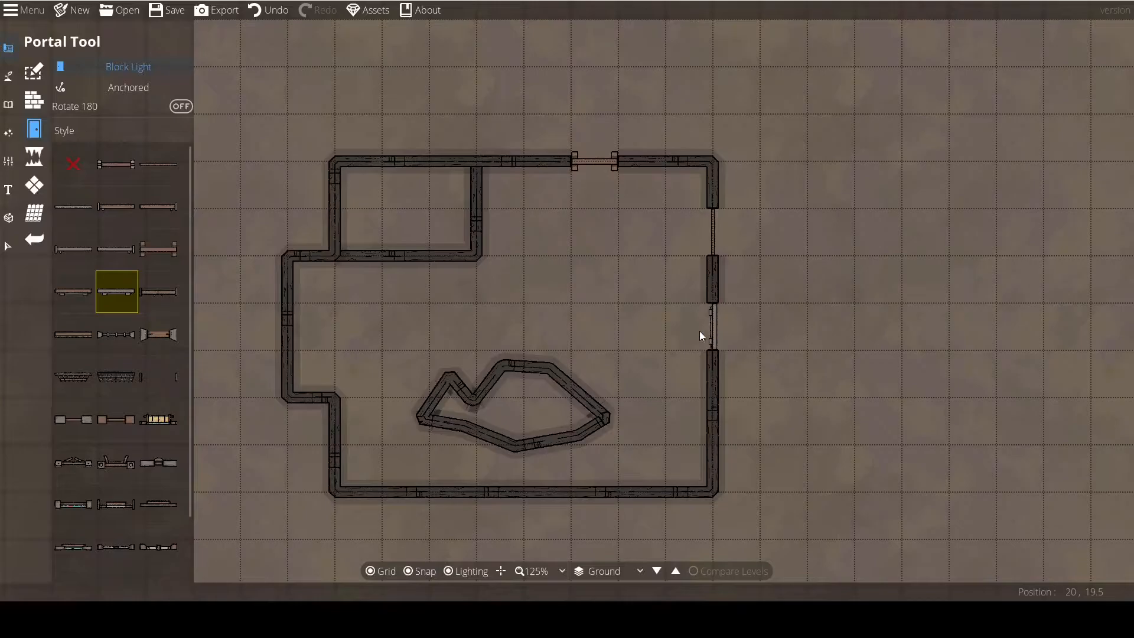
Undo the grey door in the right wall and place it again at the same spot with Rotate 180 on.
drag(689, 362, 609, 344)
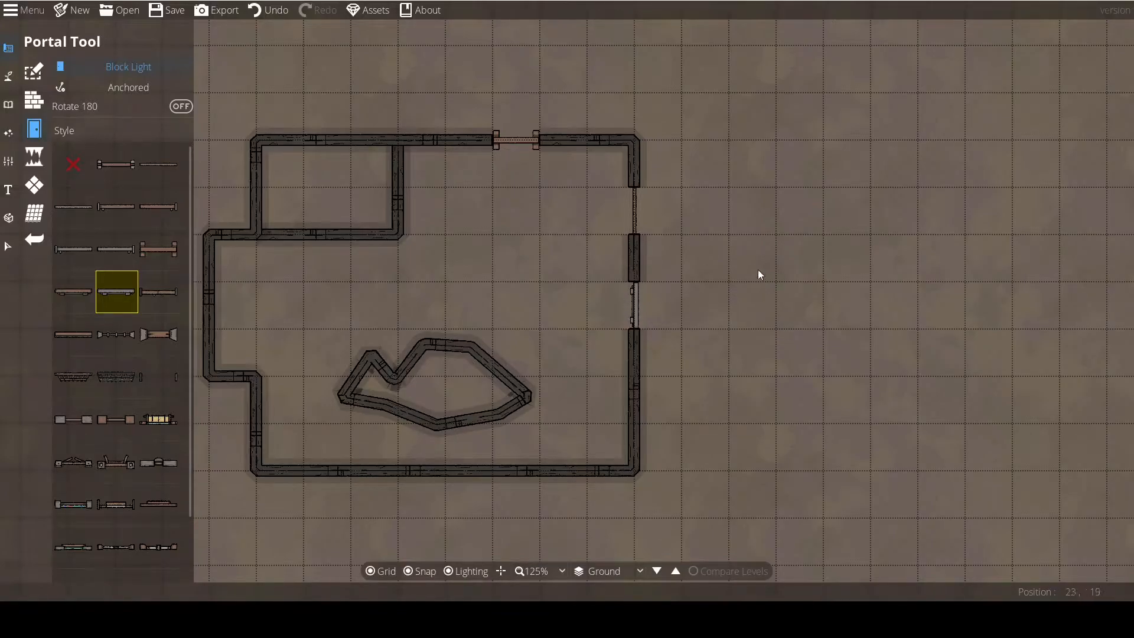
key(ctrl+z)
click(269, 13)
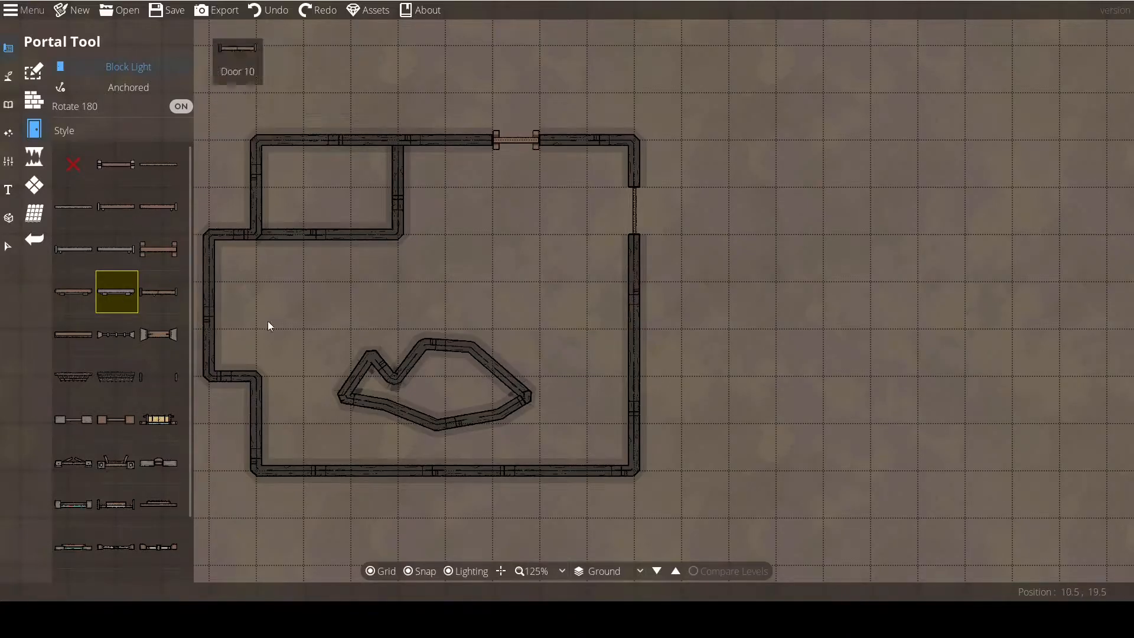
click(641, 306)
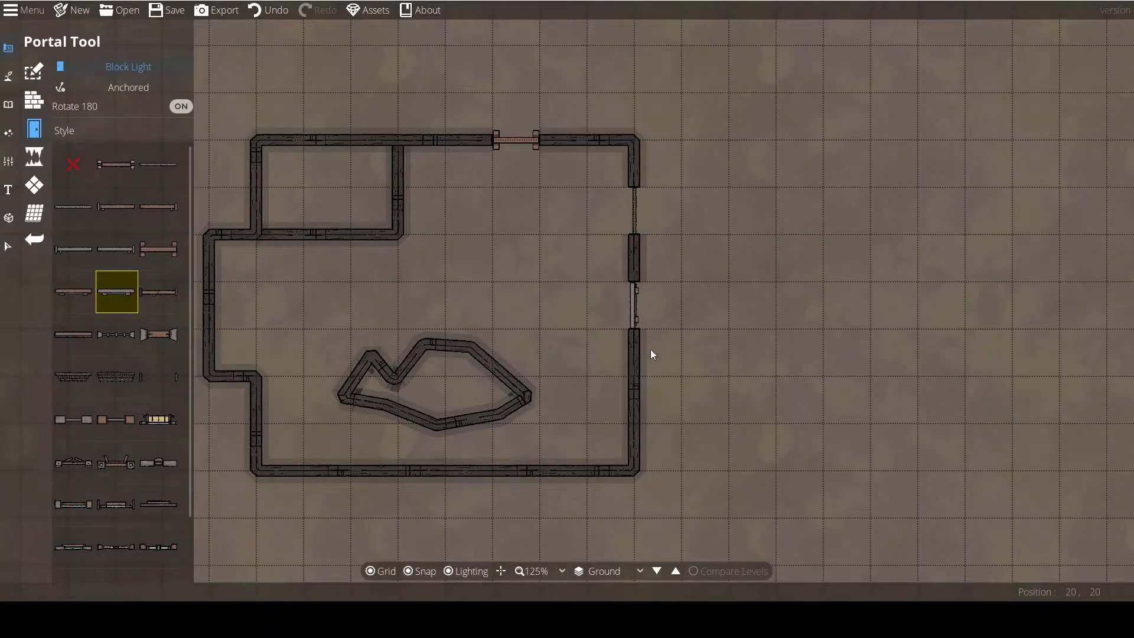
Place the dark spiked portal style in the right wall below the grey door with Rotate 180 on.
click(179, 107)
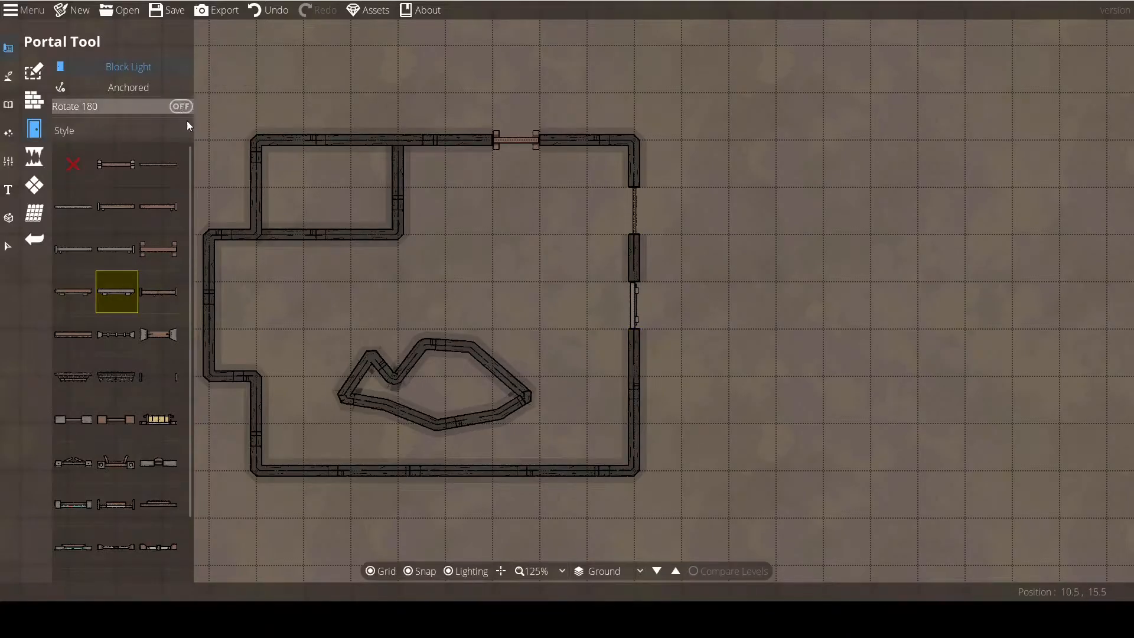
click(639, 260)
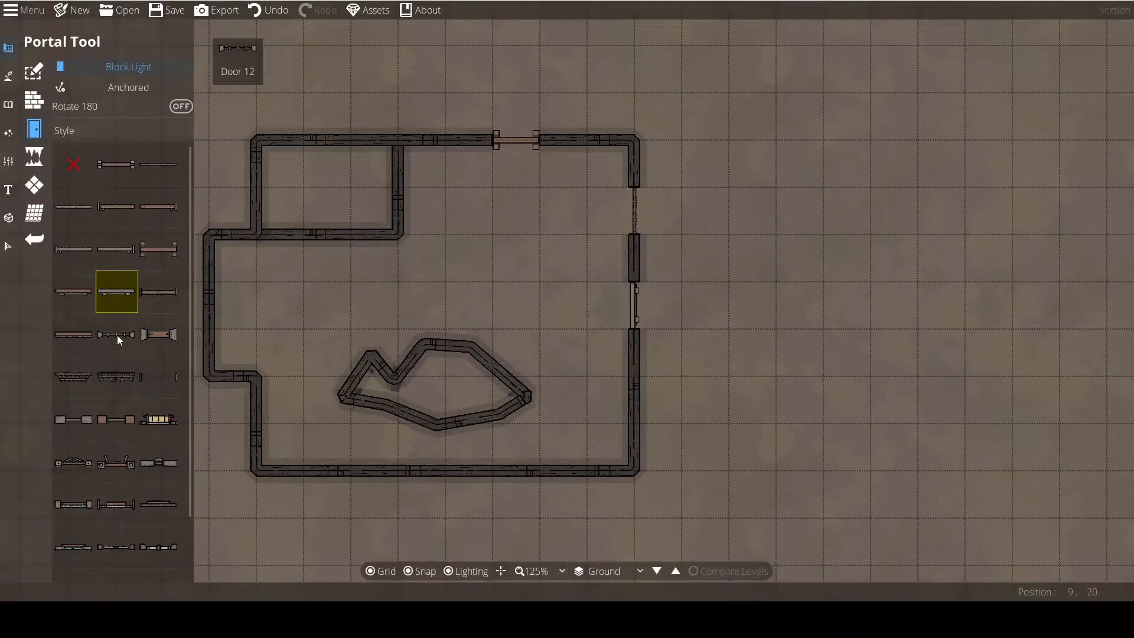
click(116, 376)
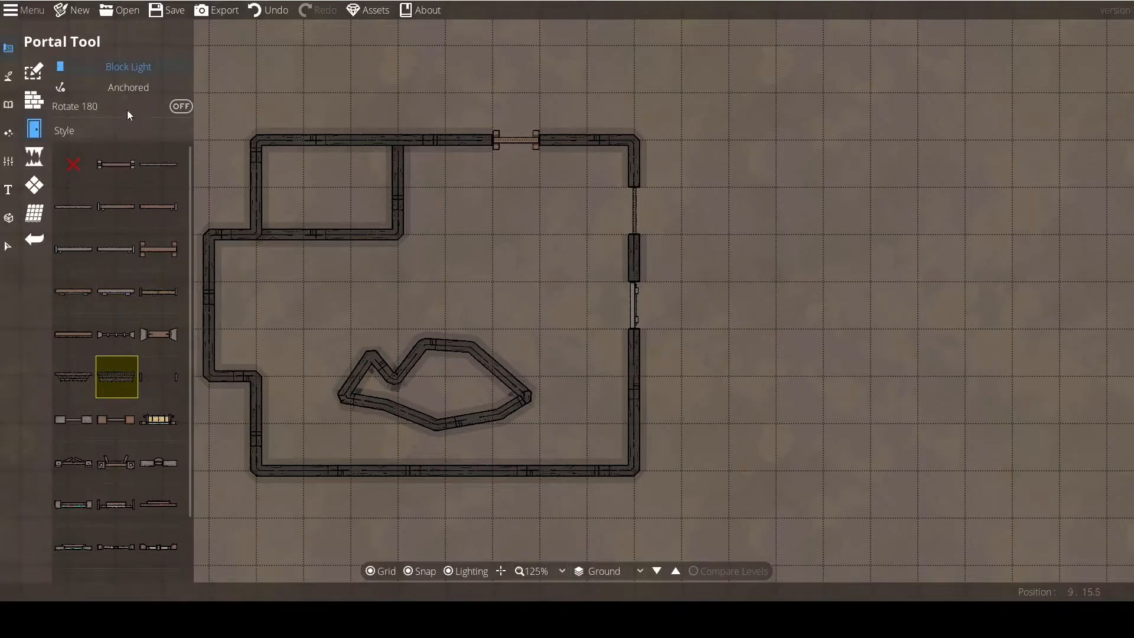
click(179, 106)
click(640, 399)
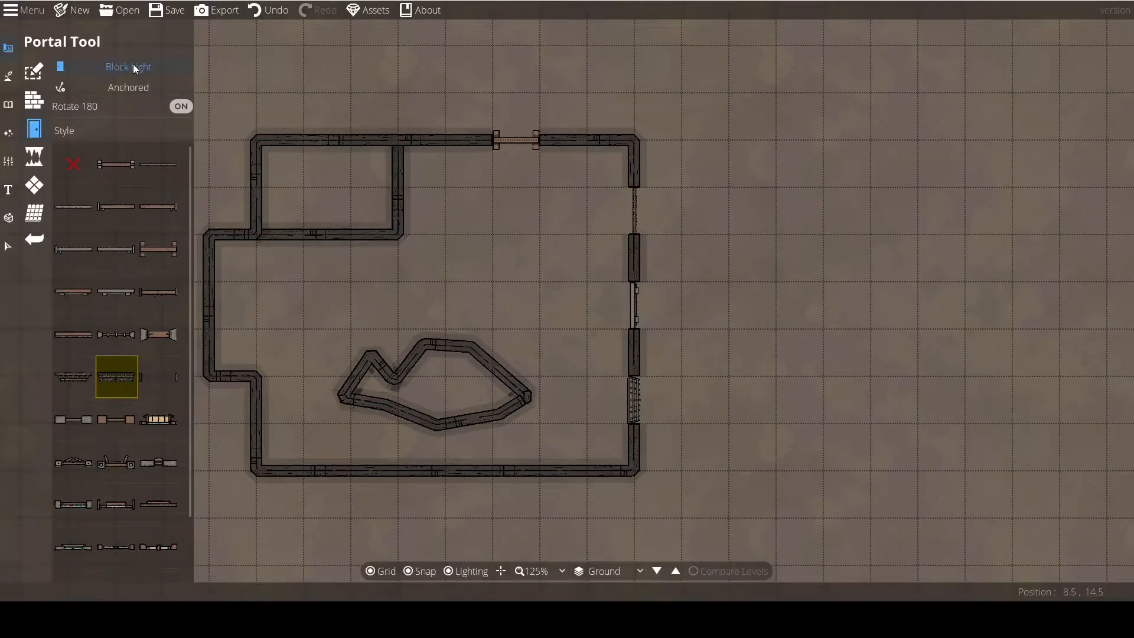
Switch the portal placement from Anchored to Freestanding and choose the grey bracketed door style.
drag(329, 308, 348, 300)
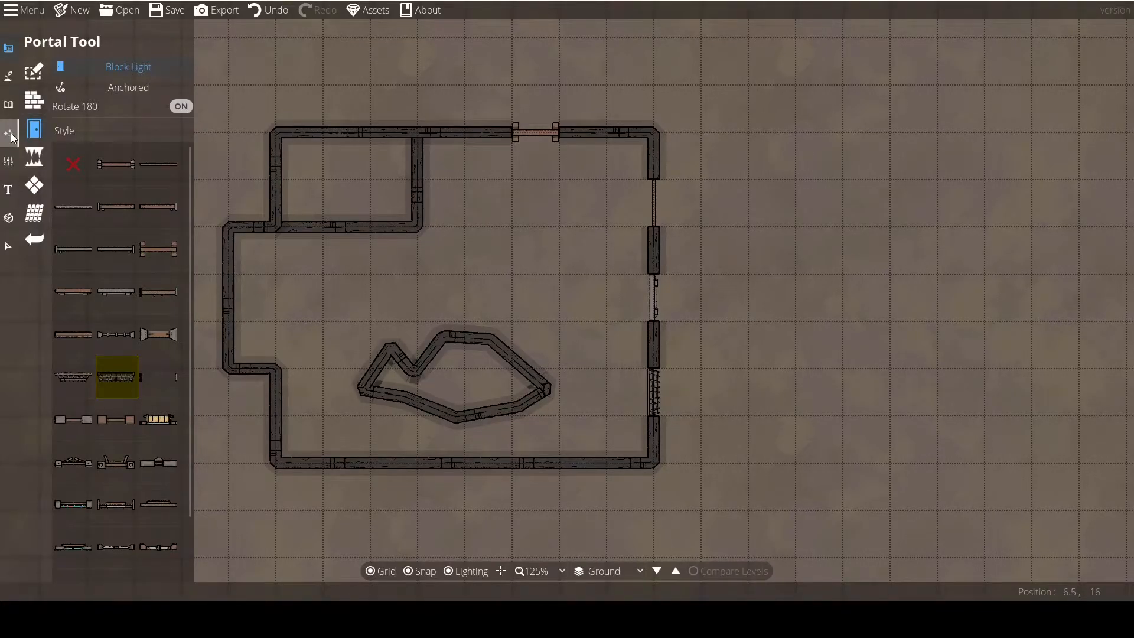
drag(449, 184, 408, 193)
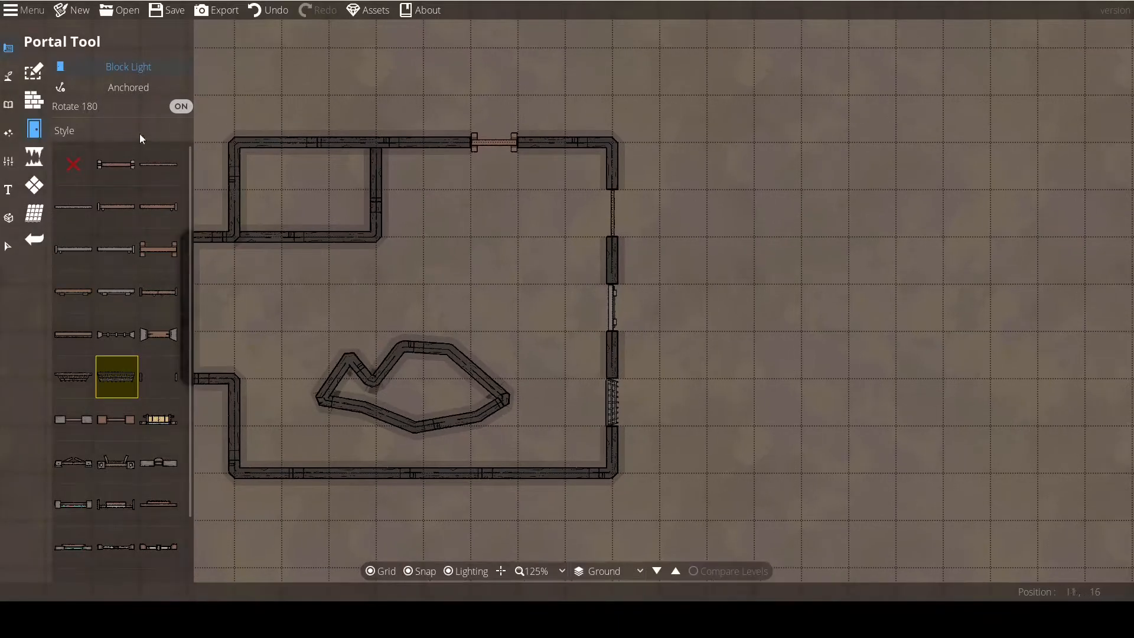
click(137, 91)
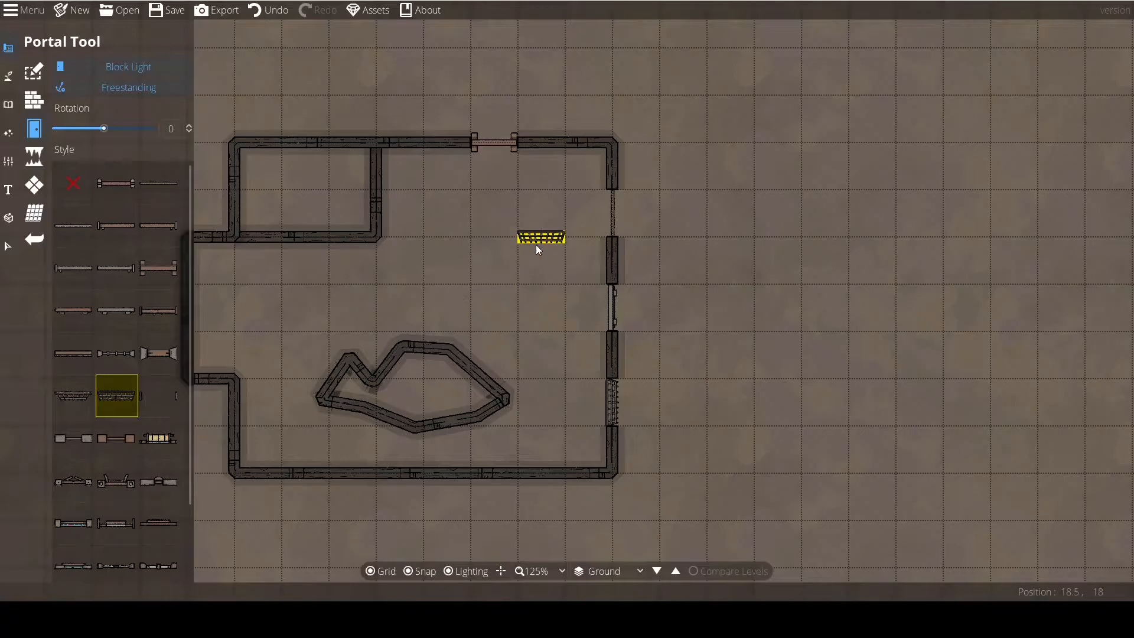
drag(696, 310, 723, 307)
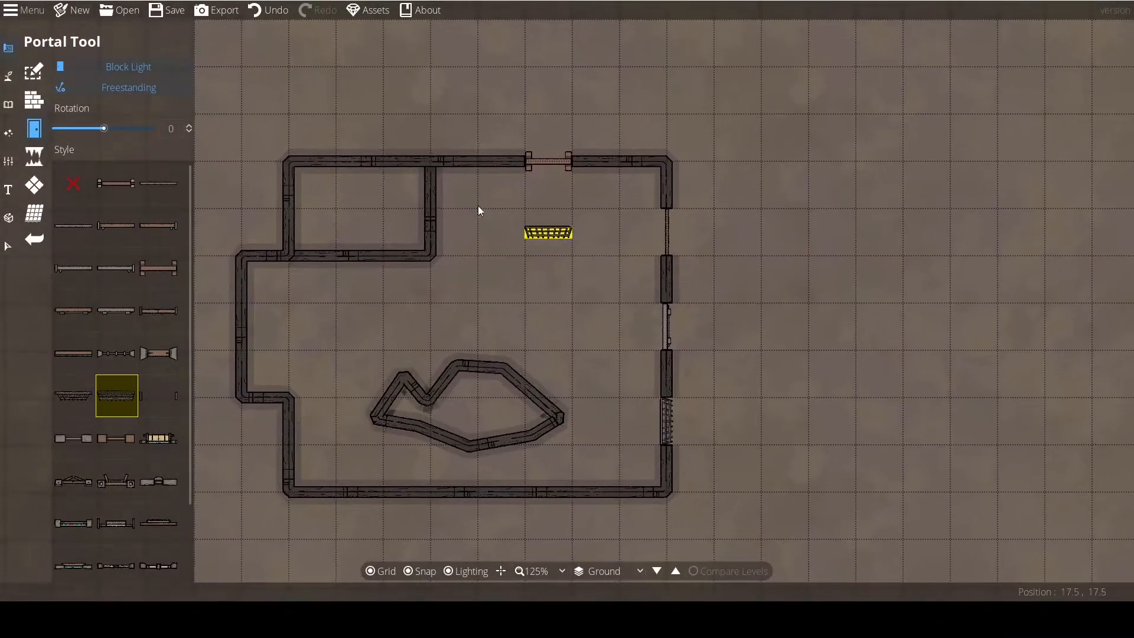
click(117, 310)
click(33, 103)
click(35, 129)
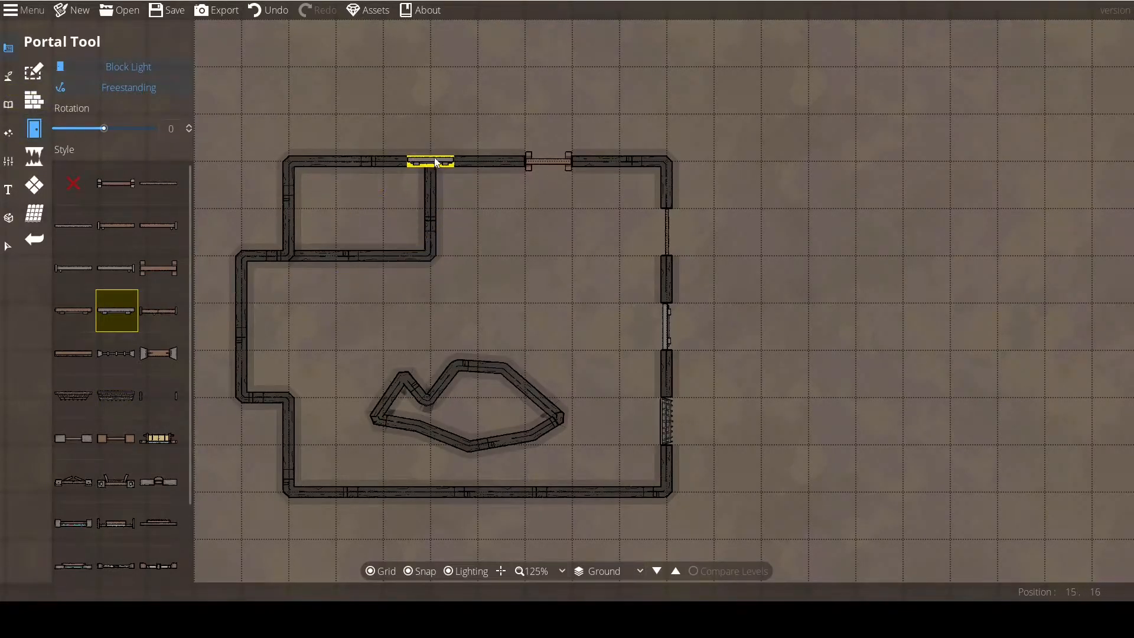
Rotate the freestanding grey door to -140 and place it, with snapping off, over the irregular wall's upper-right slanted side.
drag(524, 281, 463, 267)
scroll(464, 266, down, 5)
scroll(465, 243, down, 4)
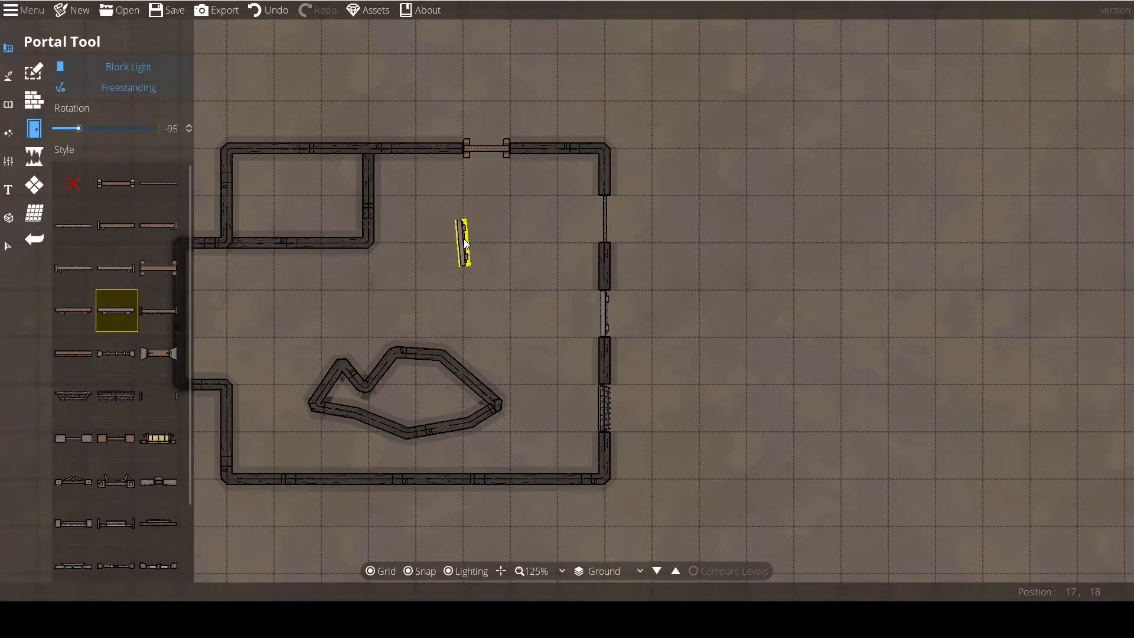
scroll(472, 384, up, 2)
scroll(473, 384, down, 7)
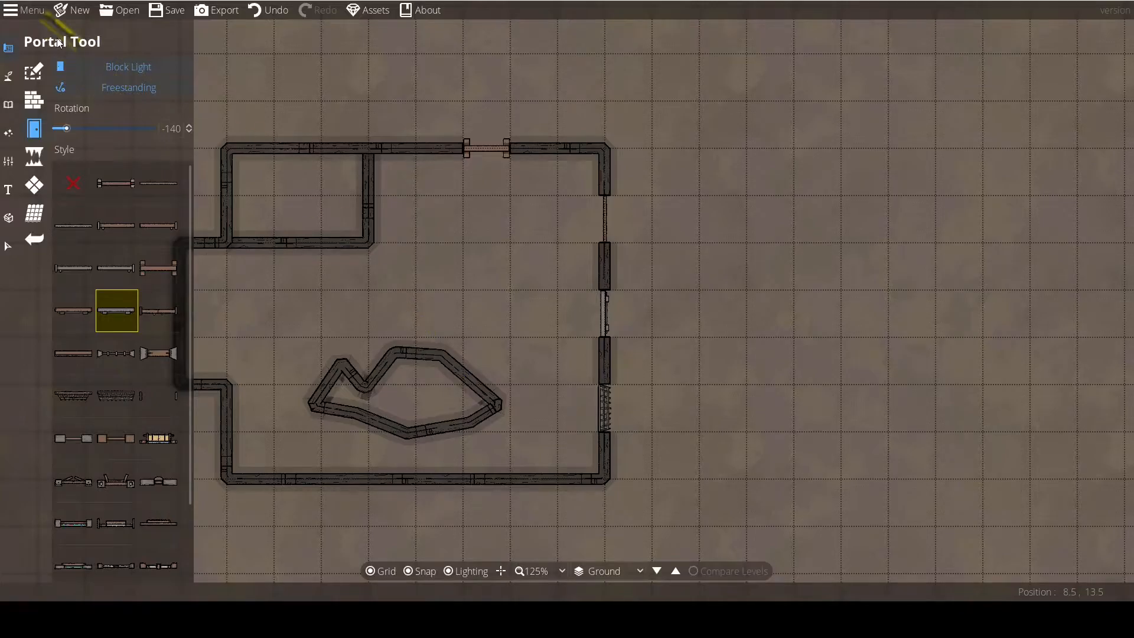
click(409, 572)
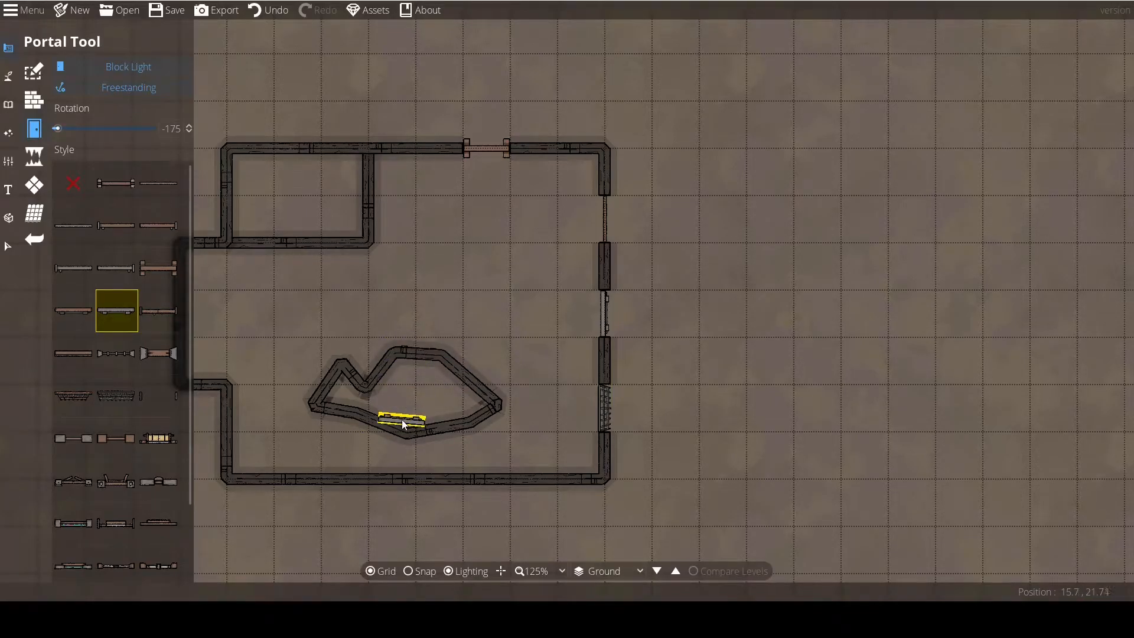
click(473, 379)
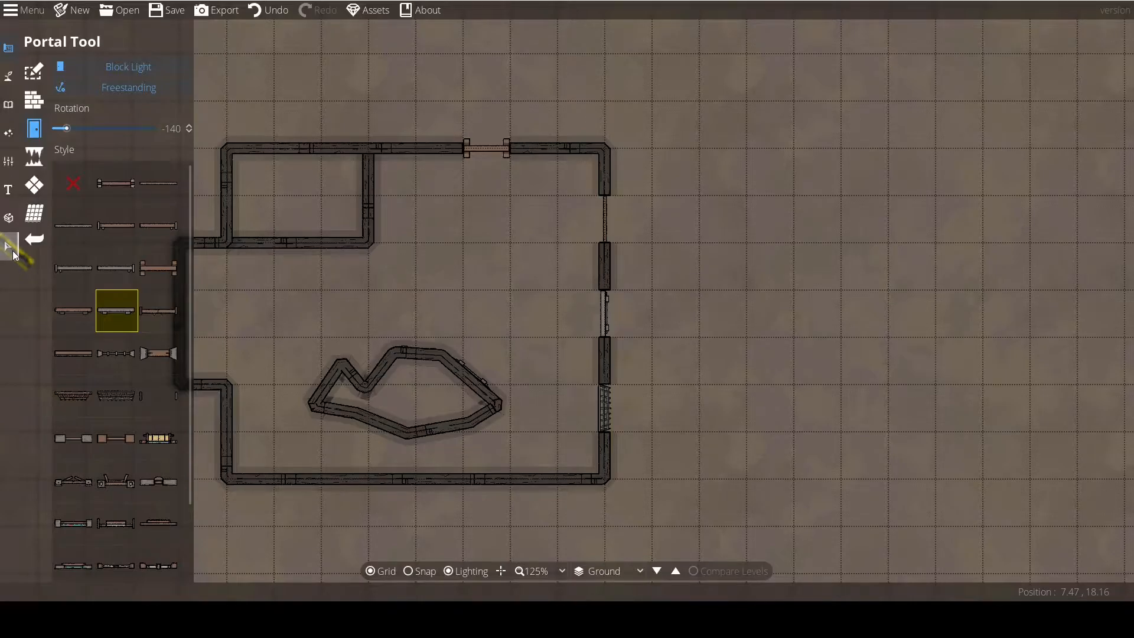
Select the irregular wall and the freestanding door on its slanted side to inspect them, clear the selection, and return to the Portal tool.
click(13, 252)
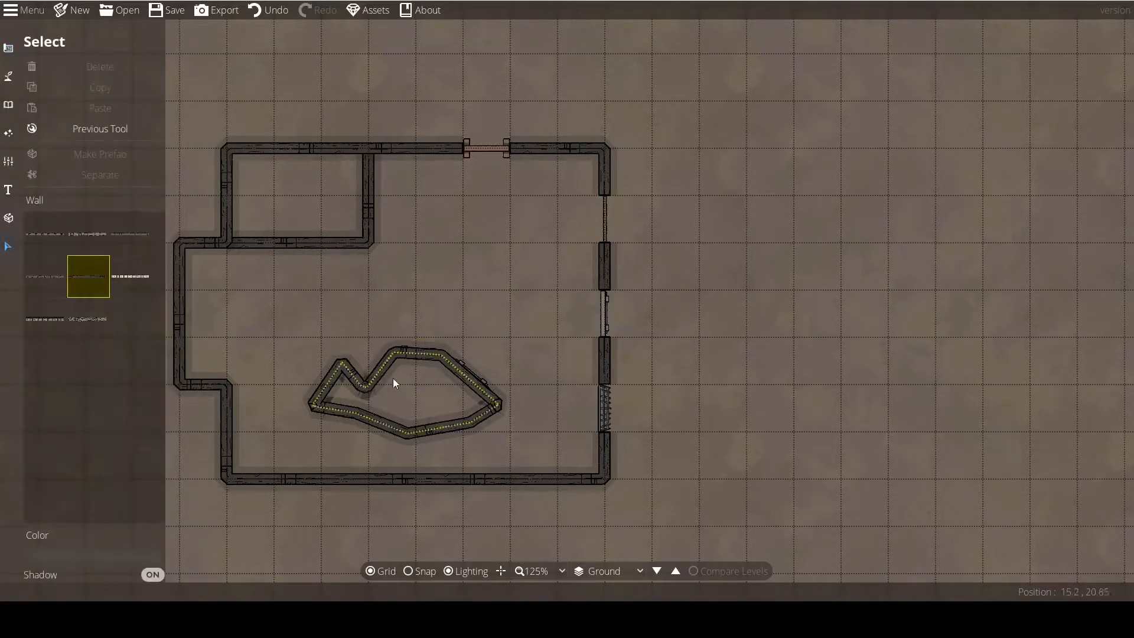
click(381, 357)
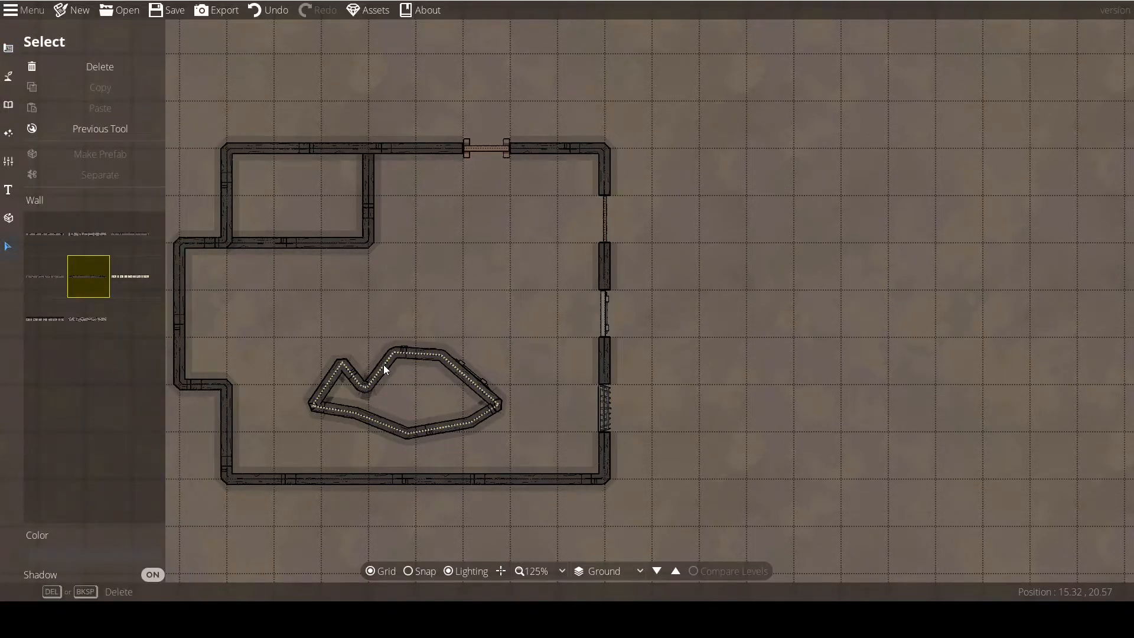
click(477, 371)
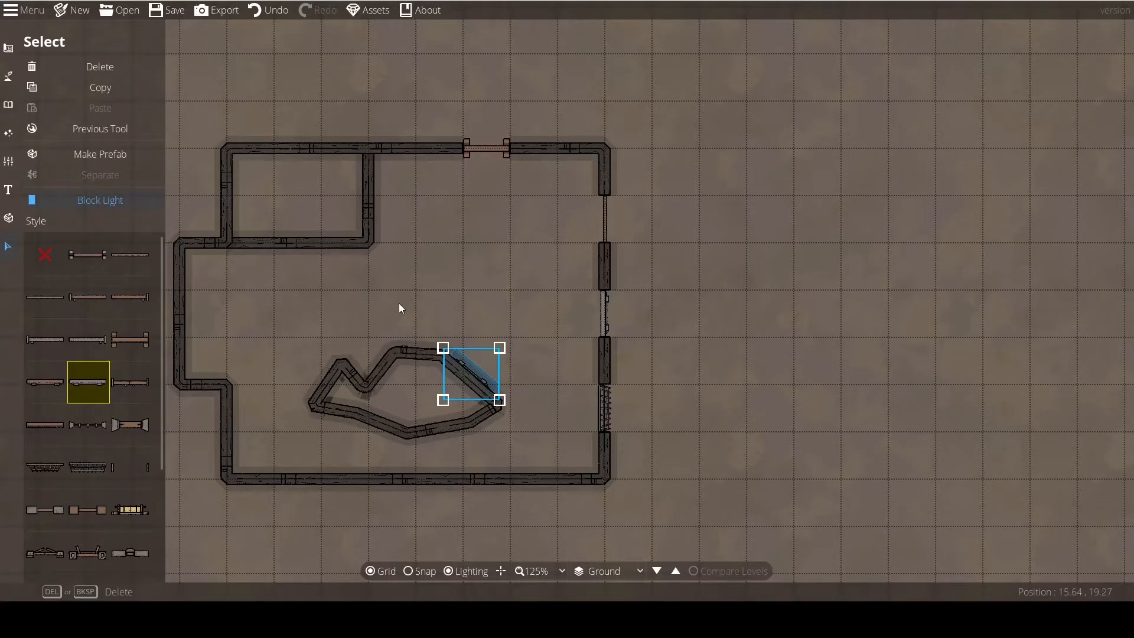
click(487, 308)
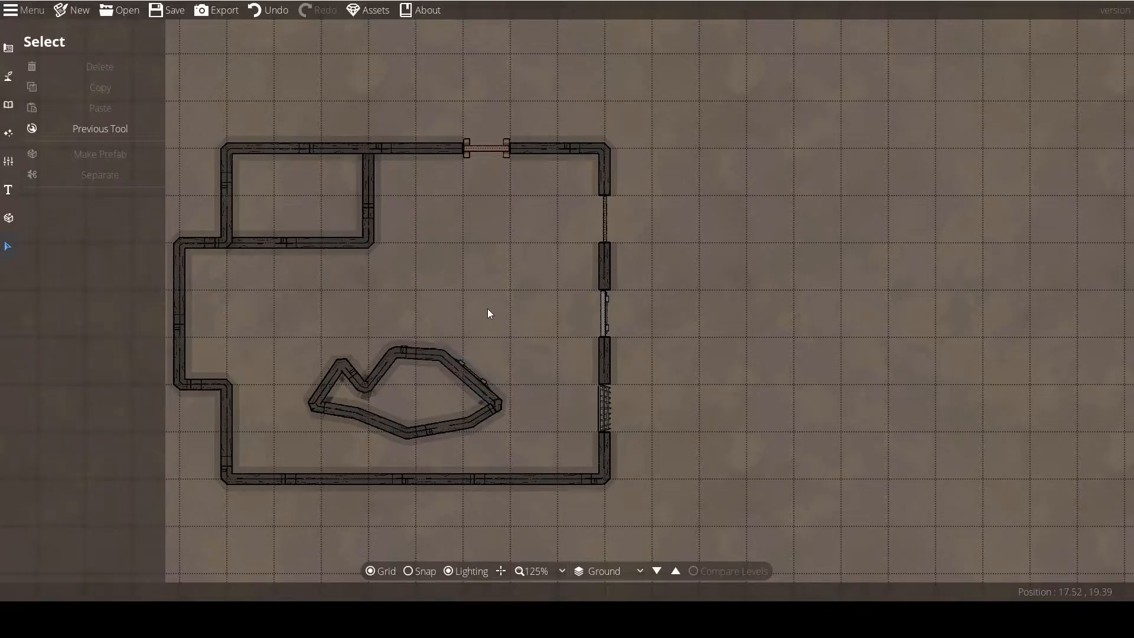
click(102, 123)
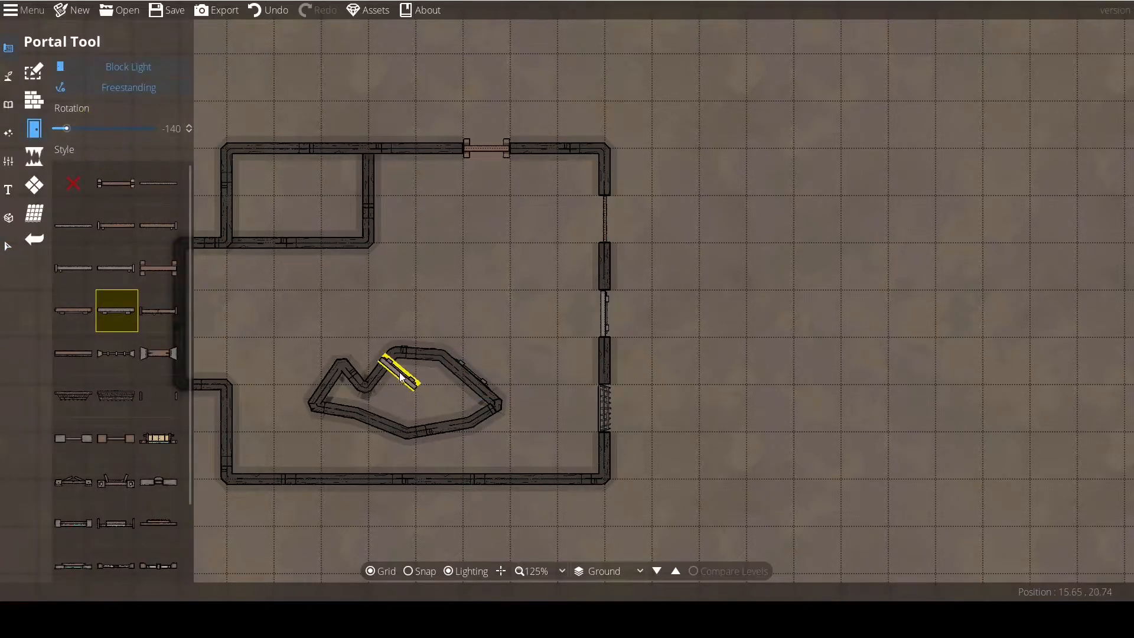
Rotate the freestanding grey door preview to -5 around the irregular wall without placing it.
drag(392, 421, 410, 405)
scroll(436, 433, down, 4)
scroll(464, 417, down, 18)
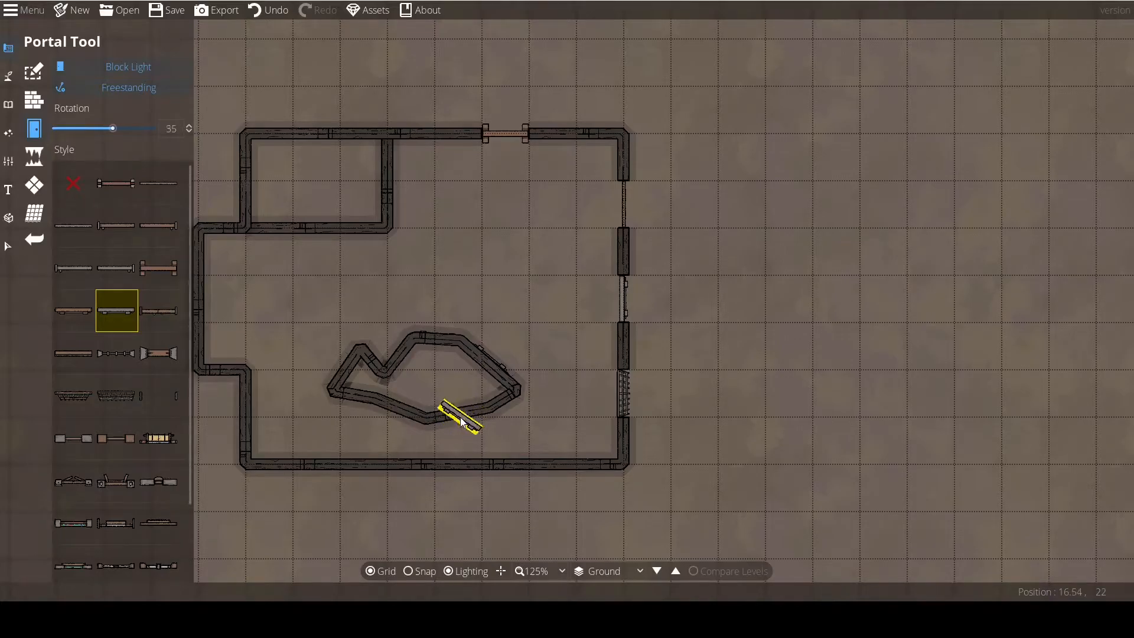
scroll(459, 418, down, 1)
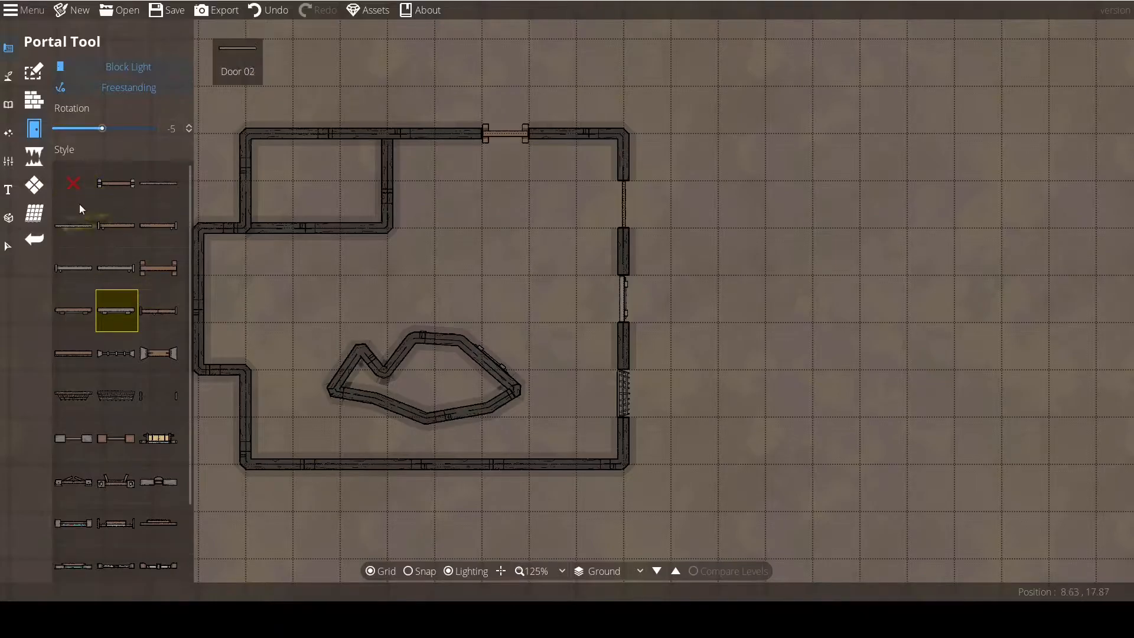
Switch the portal placement to Anchored, try the grey door in slanted sides of the irregular wall, and undo each placement.
click(123, 88)
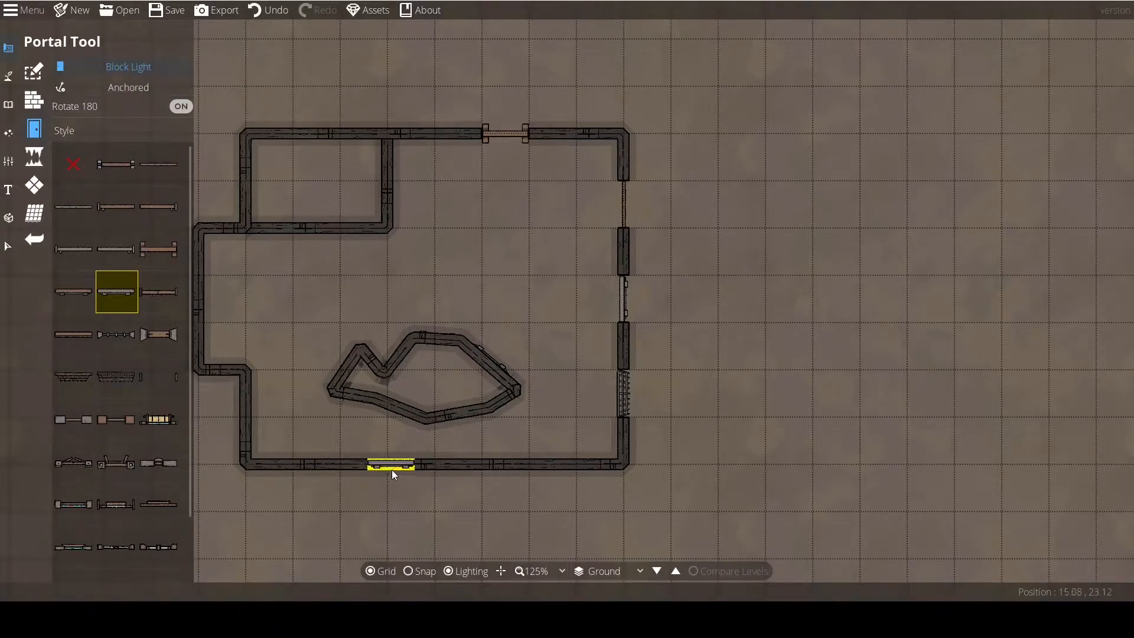
click(347, 370)
key(ctrl+z)
click(484, 366)
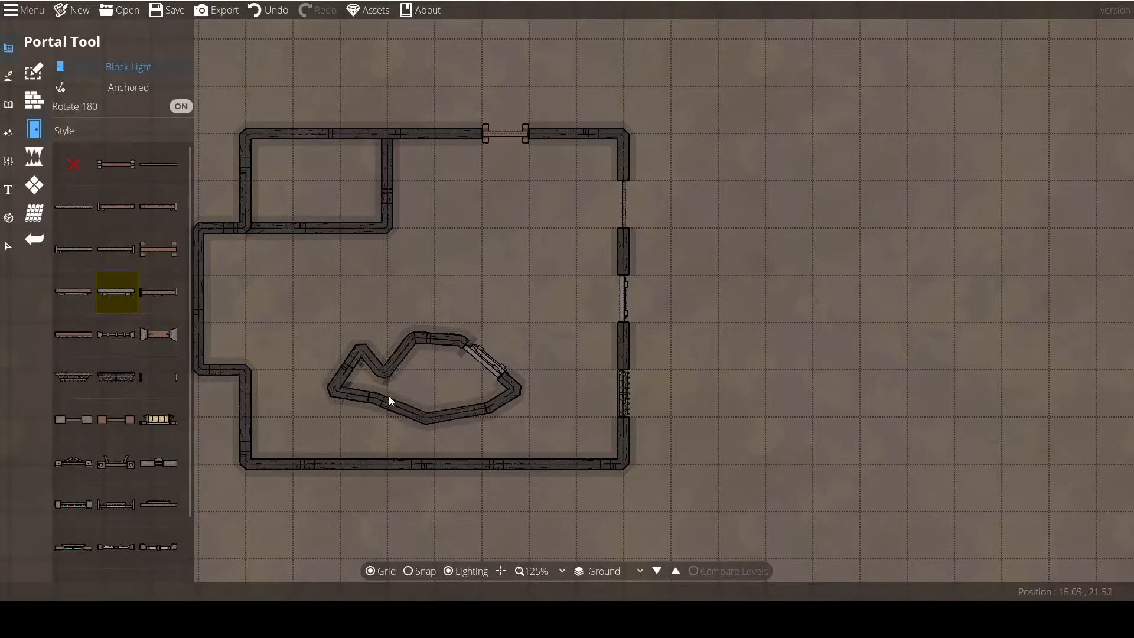
drag(416, 404, 481, 396)
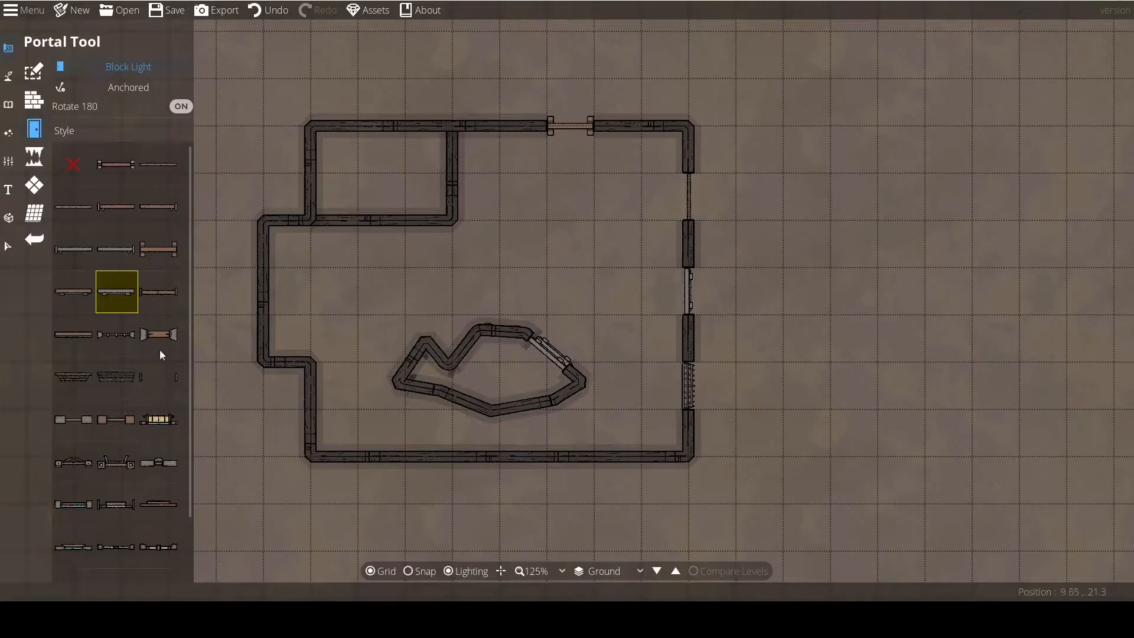
key(ctrl+z)
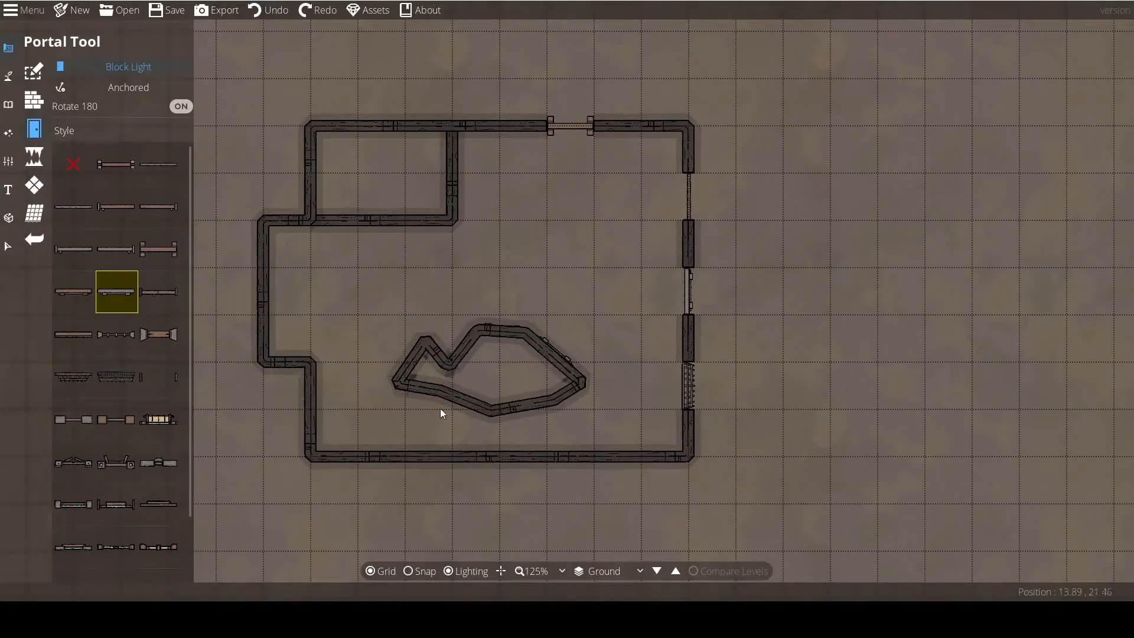
drag(520, 359, 527, 346)
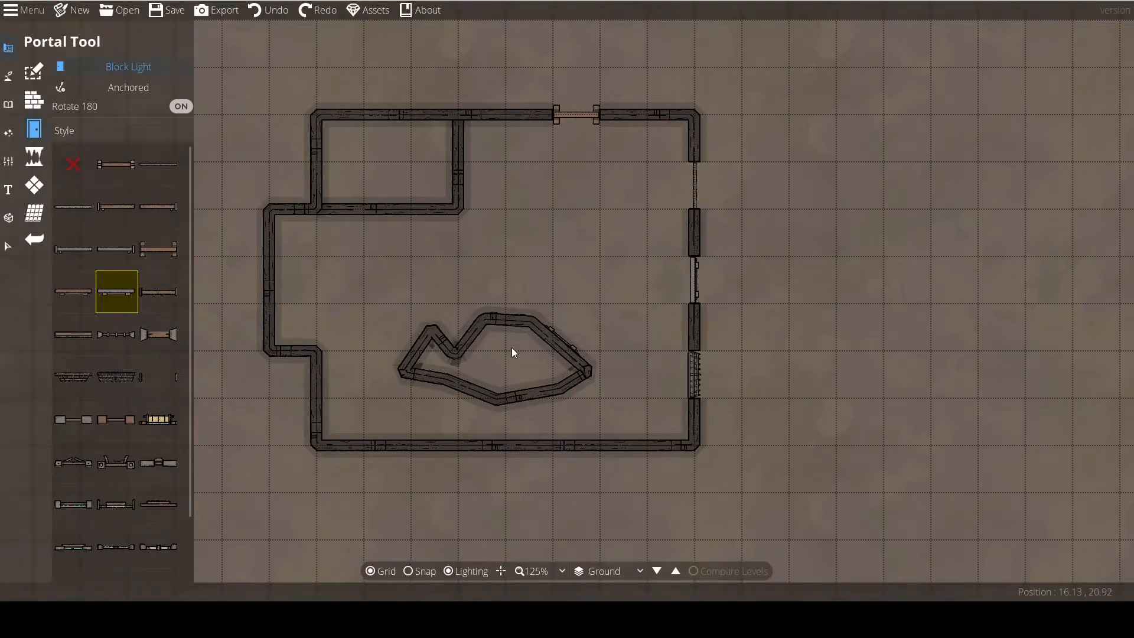
click(561, 338)
drag(410, 364, 338, 380)
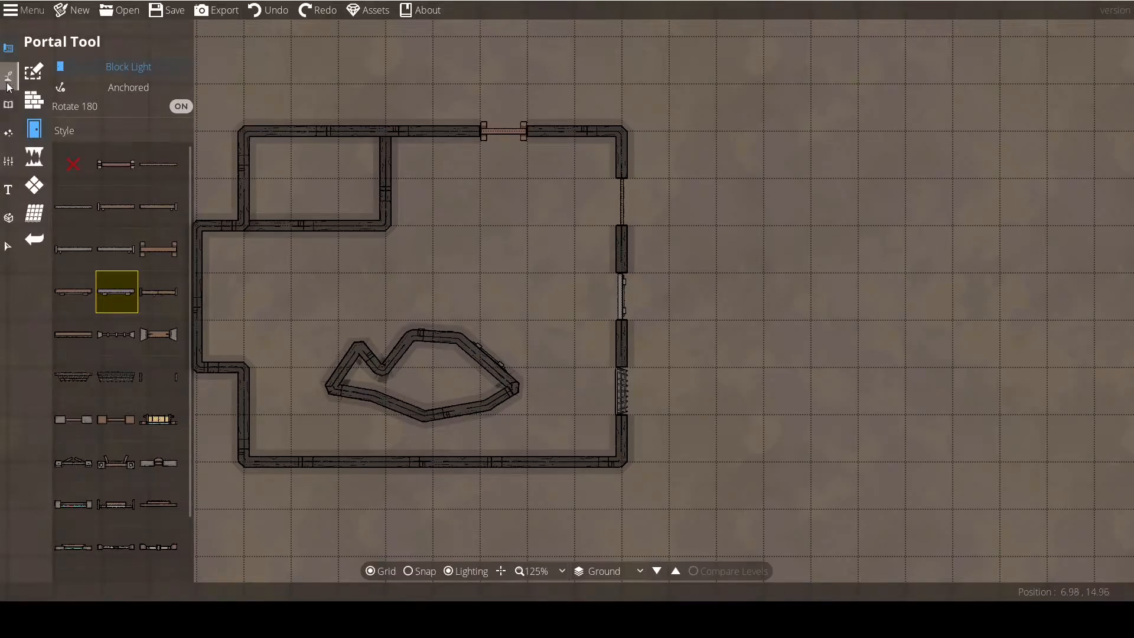
mouse_move(155, 260)
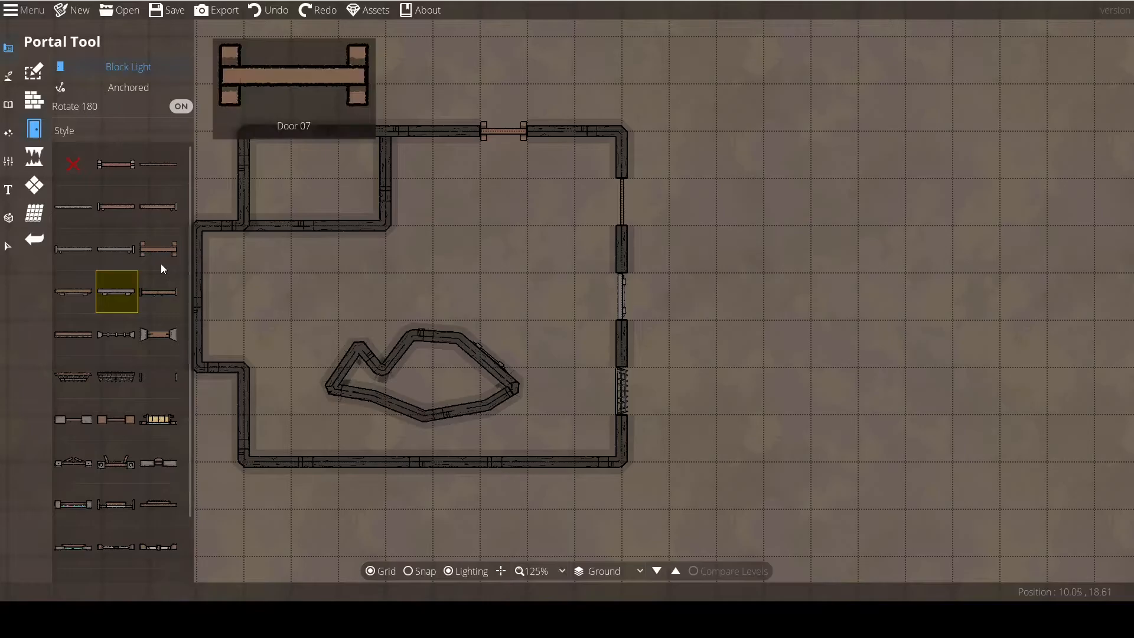
Try to place the anchored grey door in the building's left outer wall and undo it.
drag(313, 321, 418, 320)
drag(315, 300, 424, 297)
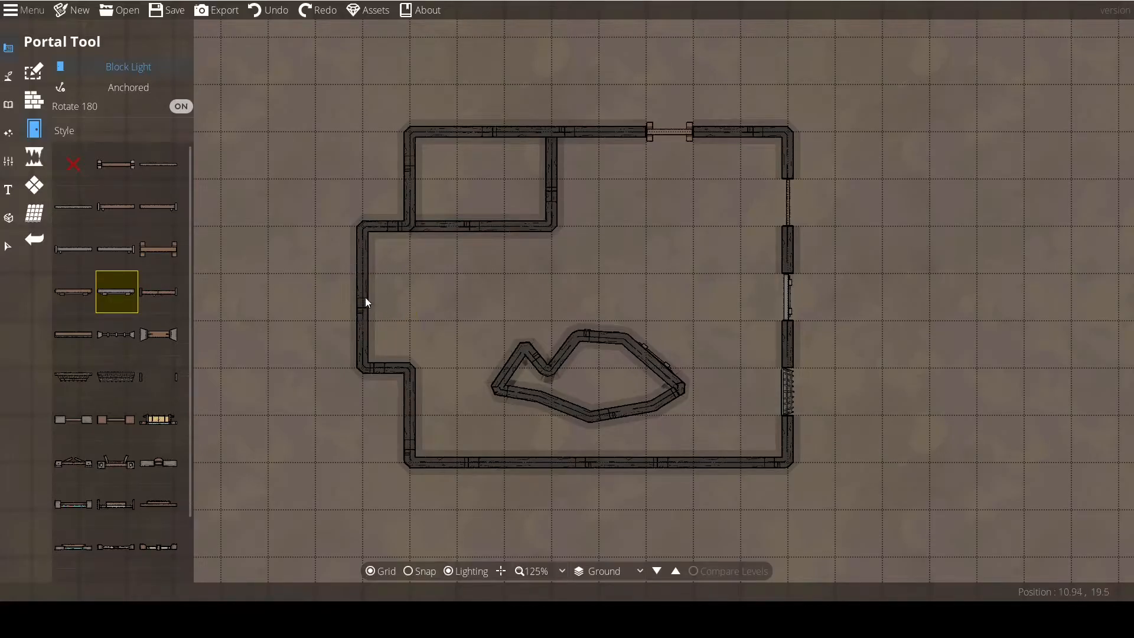
click(408, 289)
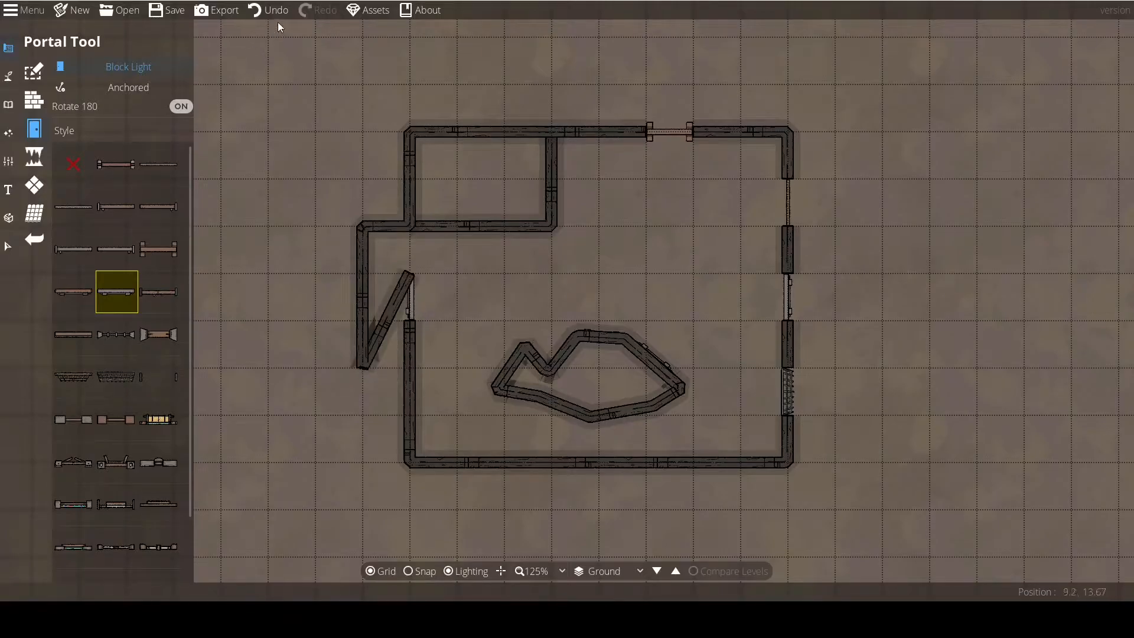
click(261, 15)
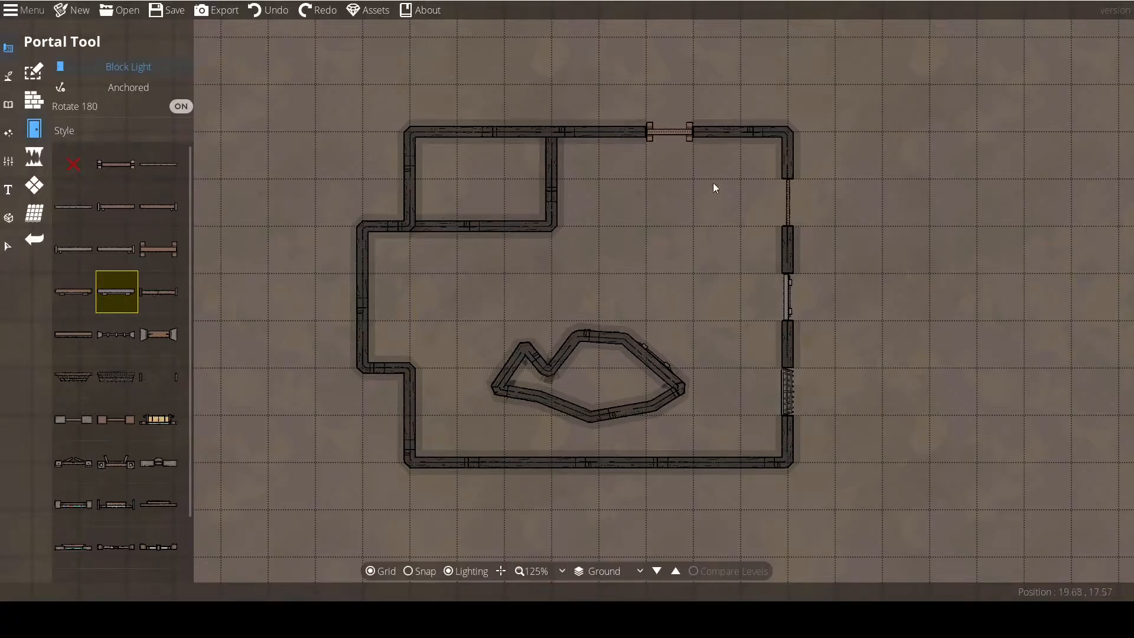
Delete the irregular wall inside the room and the two freestanding grey doors left where it stood.
click(8, 245)
click(556, 366)
key(Delete)
click(643, 357)
key(Delete)
click(602, 332)
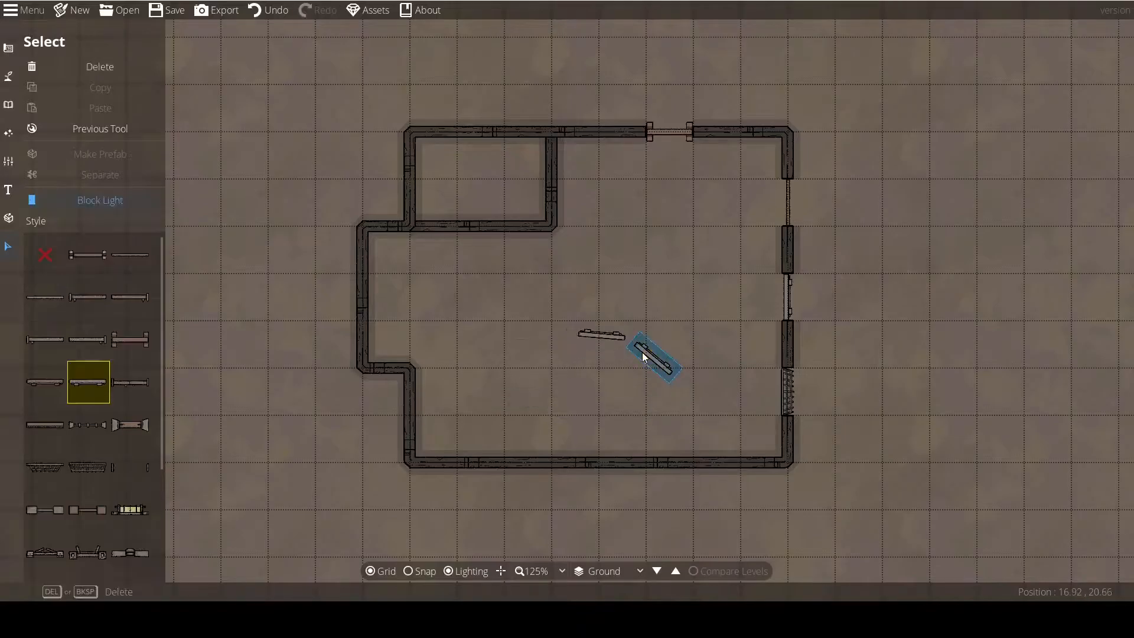
key(Delete)
Delete the top wall's door and the right wall's upper door and spiked portal, keeping the grey door in the middle.
click(664, 133)
key(Delete)
click(785, 207)
key(Delete)
click(787, 391)
key(Delete)
Save the map in the Icewind Dale folder under the file name Intro.
click(165, 10)
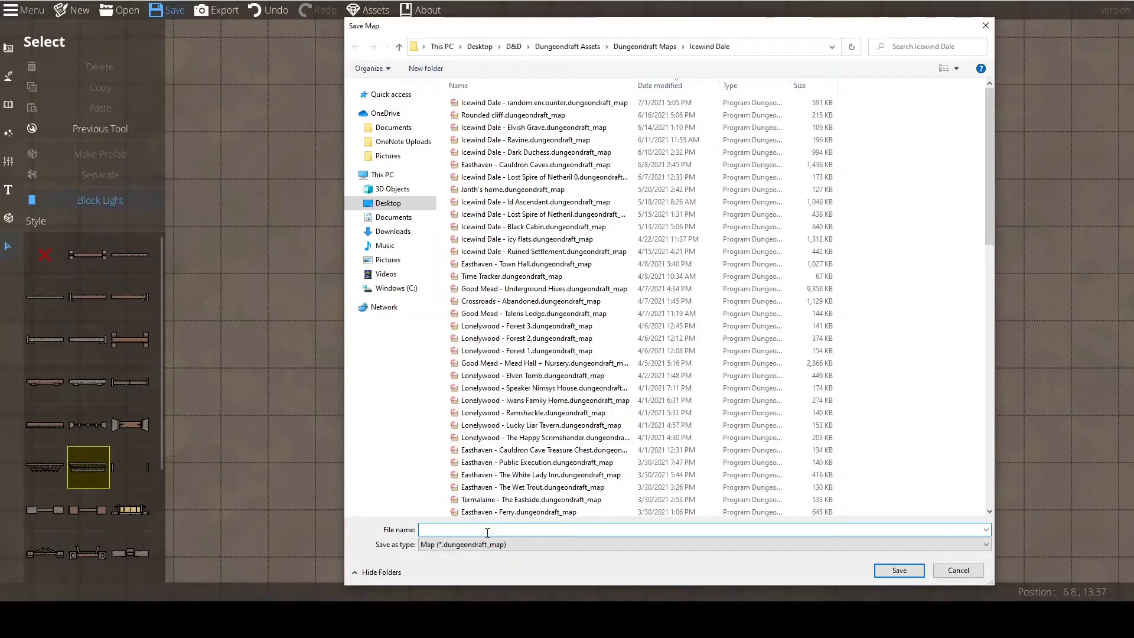
text(intro)
click(901, 571)
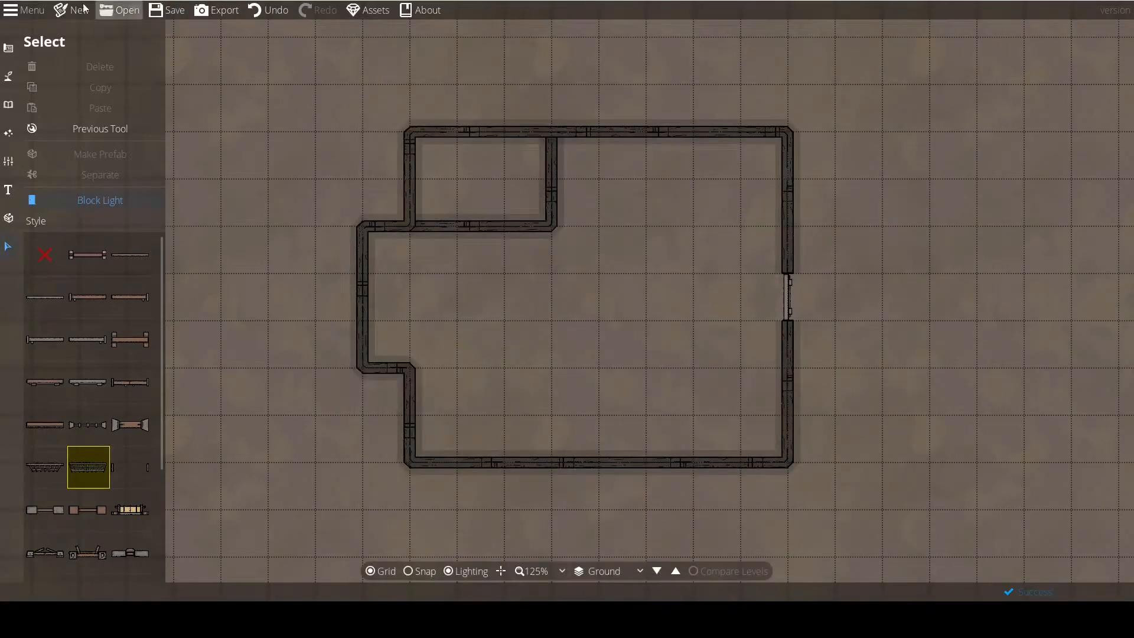
click(363, 289)
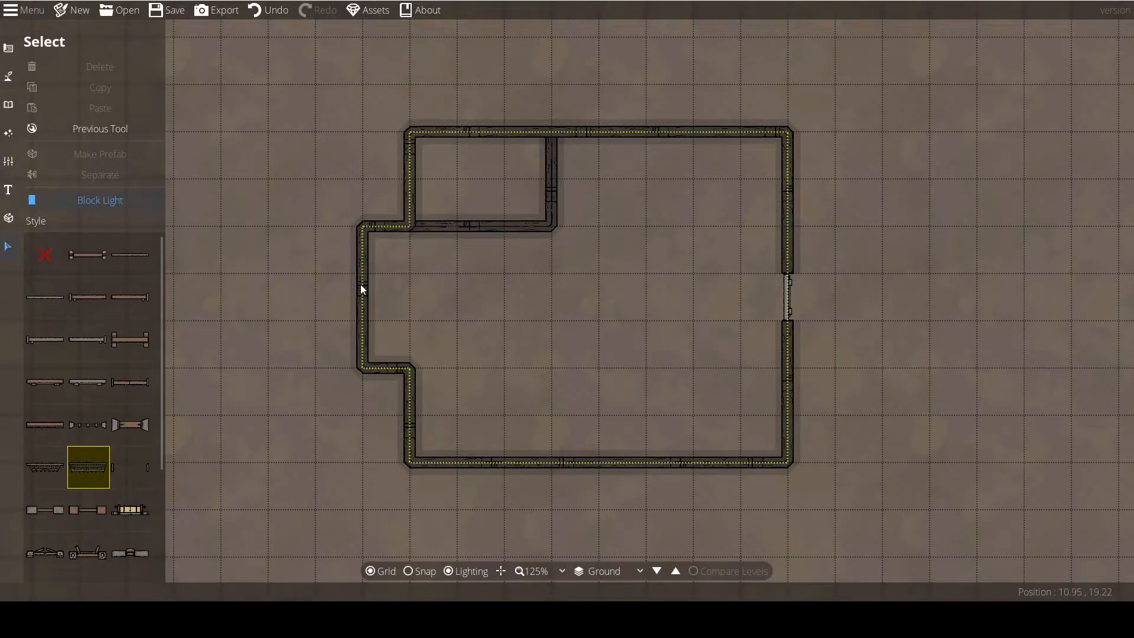
click(360, 285)
click(88, 297)
Start a new blank map and discard the unsaved changes.
click(24, 10)
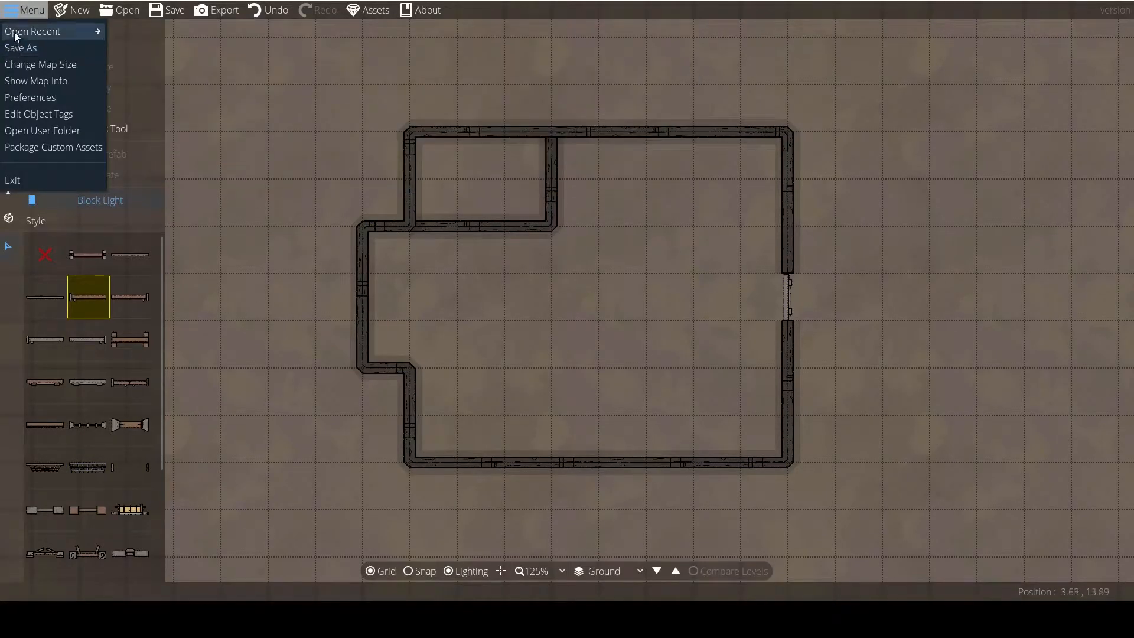
click(76, 11)
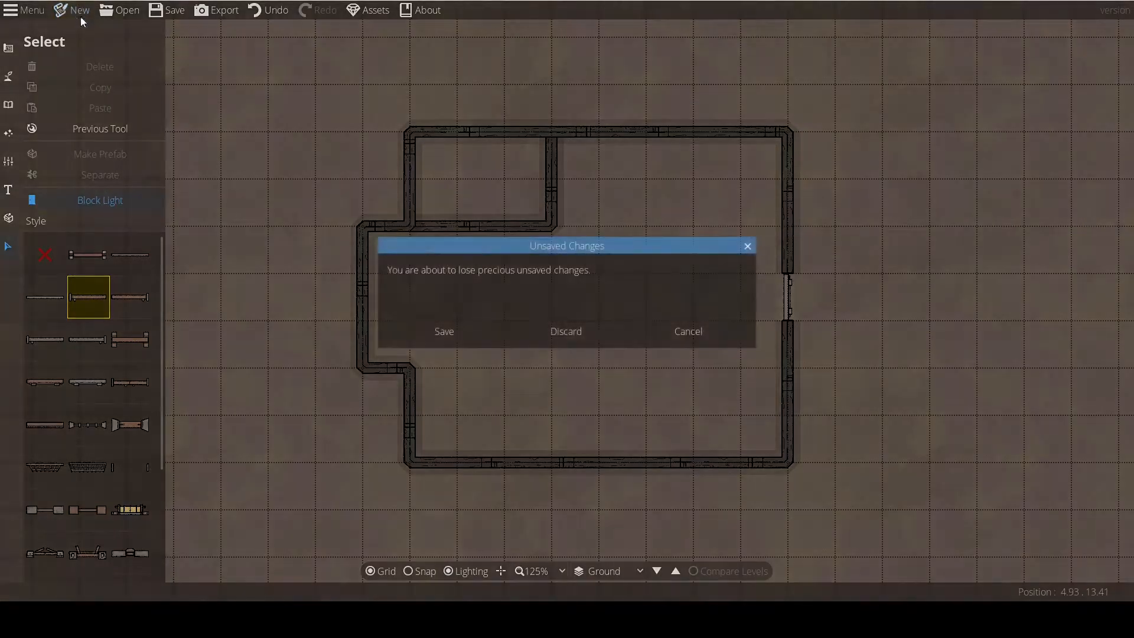
click(553, 332)
click(500, 377)
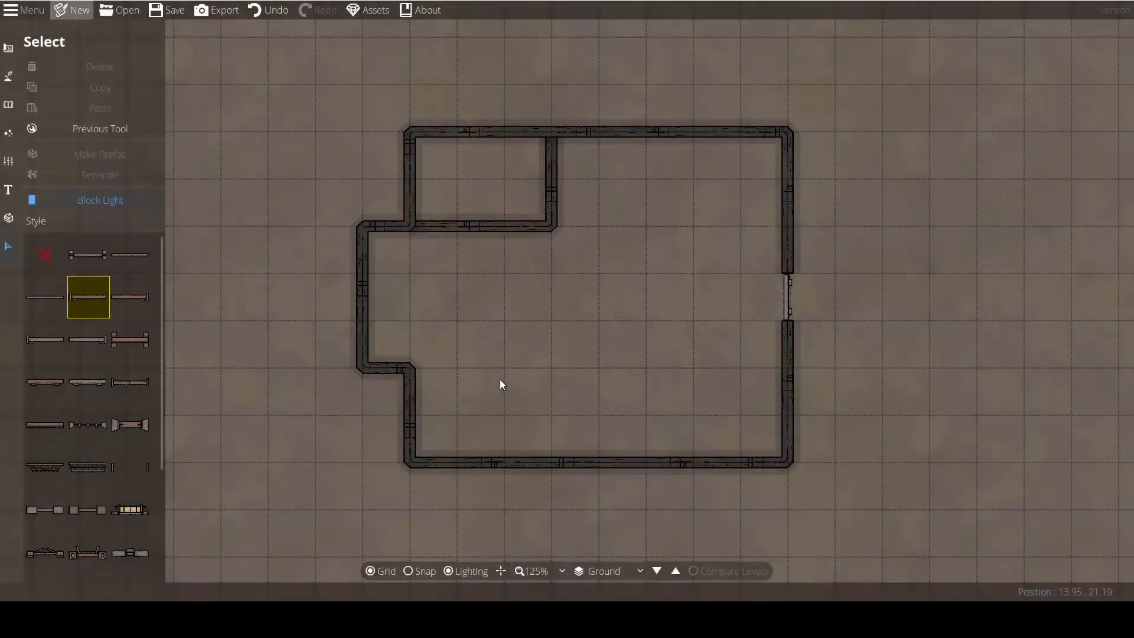
Reopen the Intro map from the recently opened files.
click(24, 10)
mouse_move(41, 32)
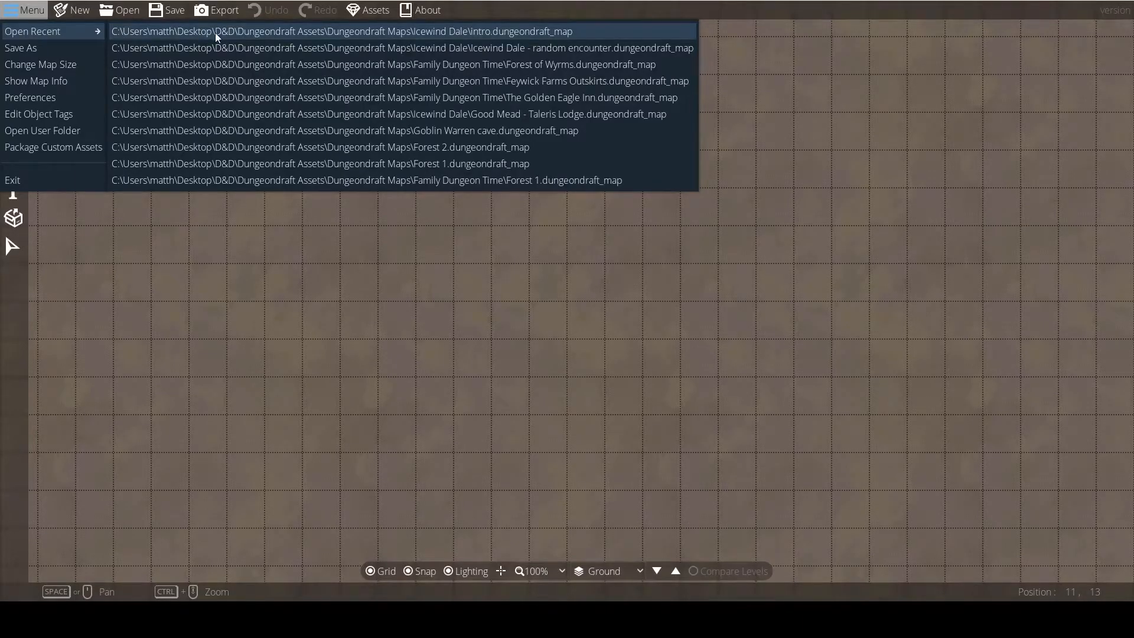
click(215, 33)
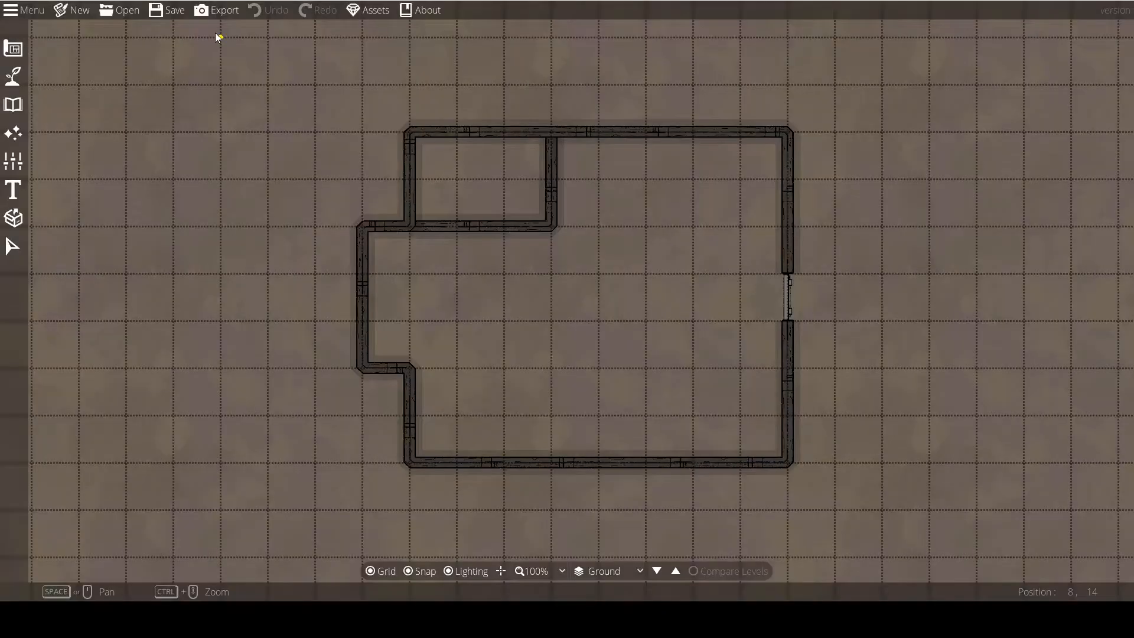
click(13, 76)
click(33, 73)
click(8, 105)
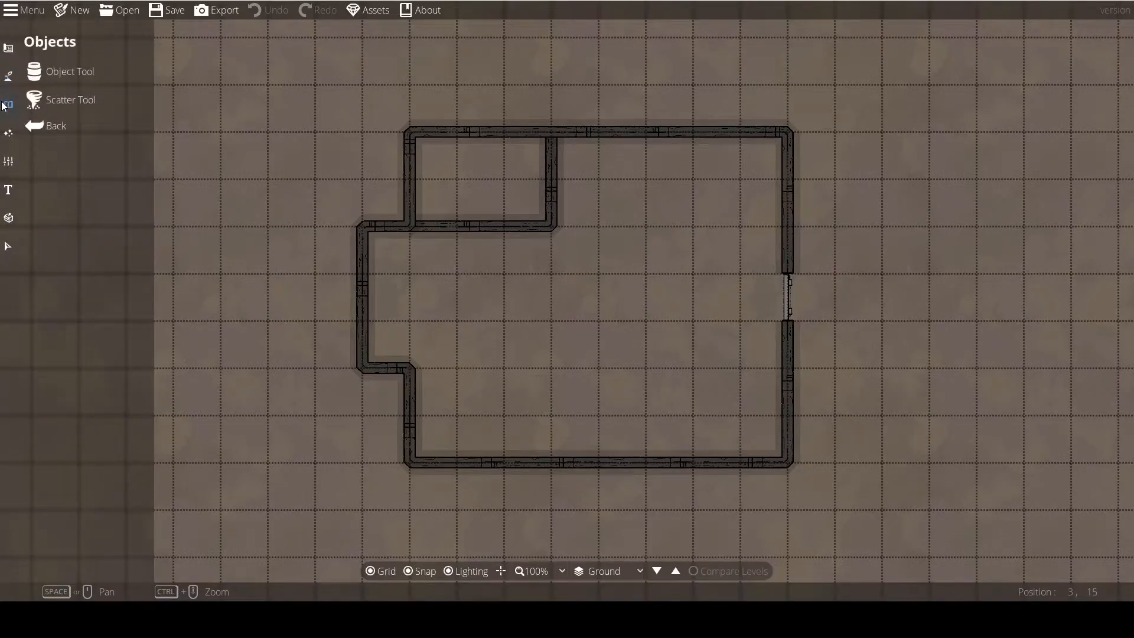
click(38, 78)
click(9, 75)
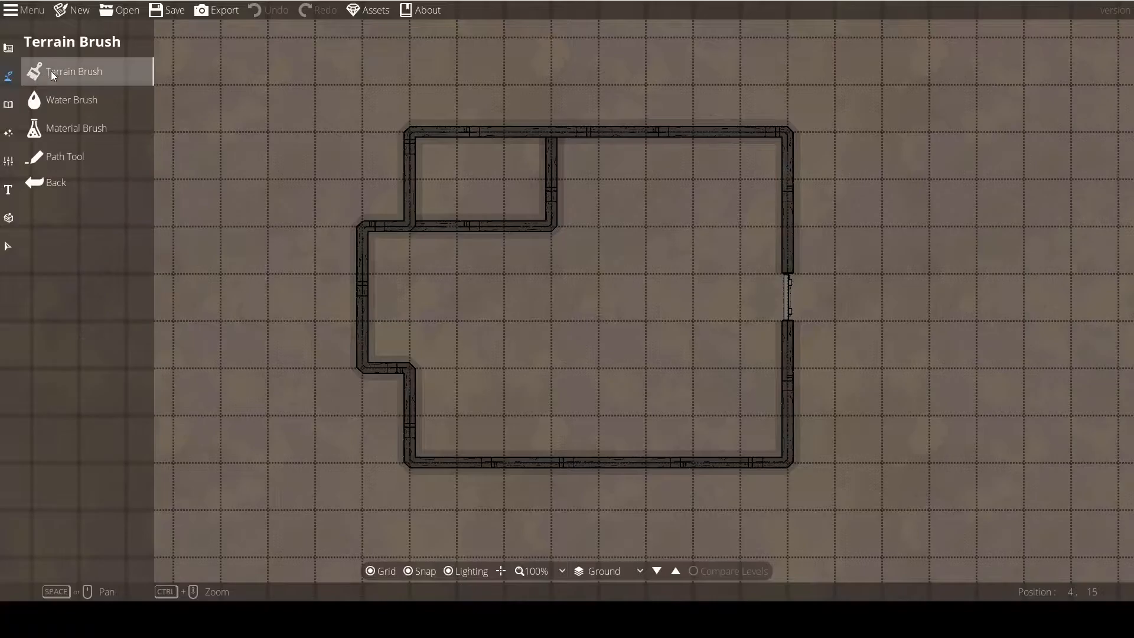
Place an anchored portal of the first door style in the left outer wall with Rotate 180 off.
click(8, 50)
click(40, 122)
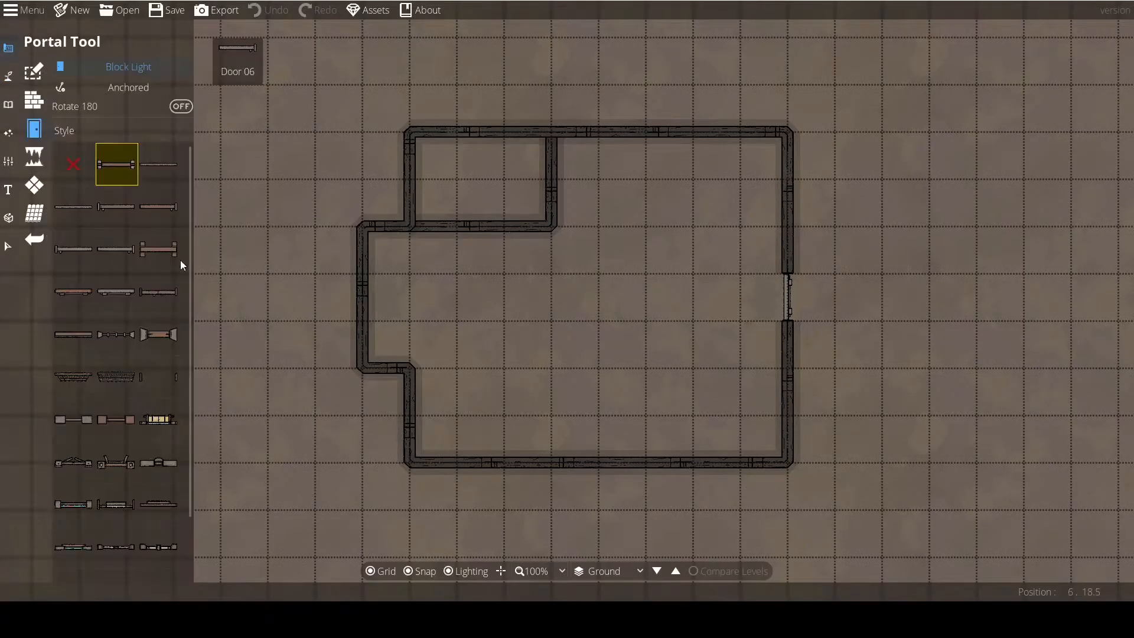
click(352, 295)
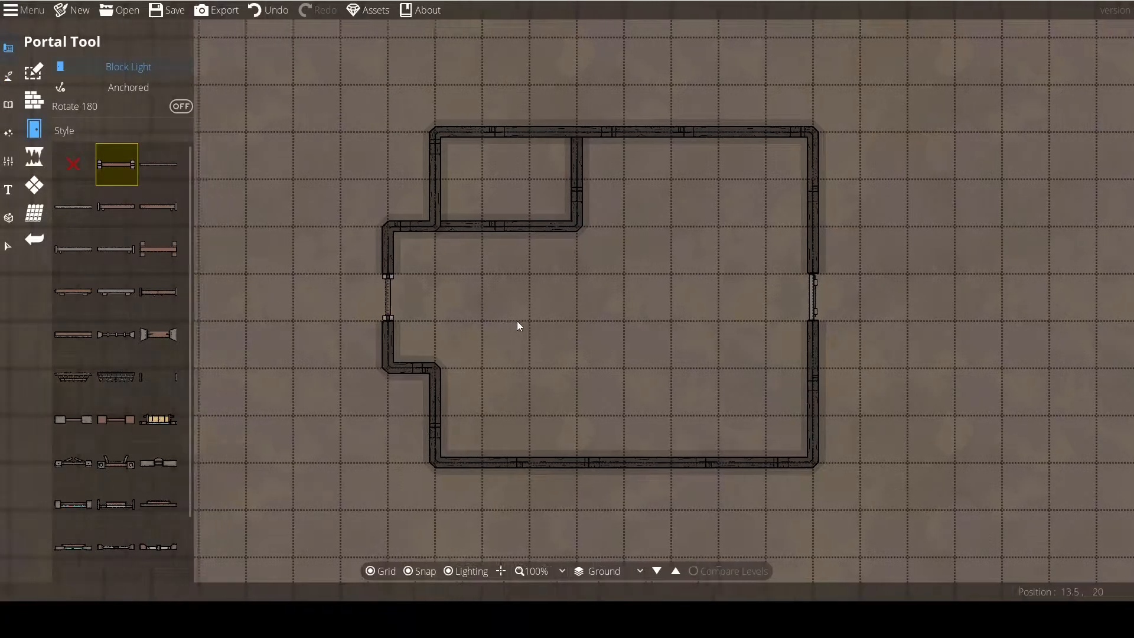
Choose the thin plain door style beside the current one and place it in the small inner room's bottom wall.
scroll(513, 343, down, 1)
drag(513, 342, 526, 326)
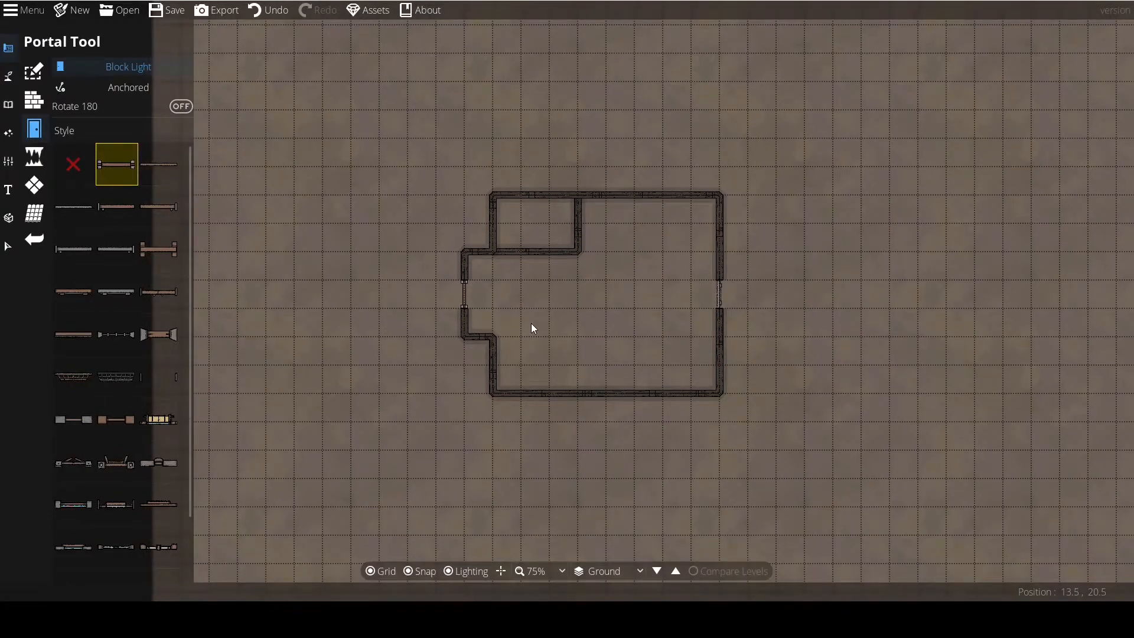
drag(541, 328, 483, 342)
scroll(523, 317, up, 2)
scroll(538, 297, down, 1)
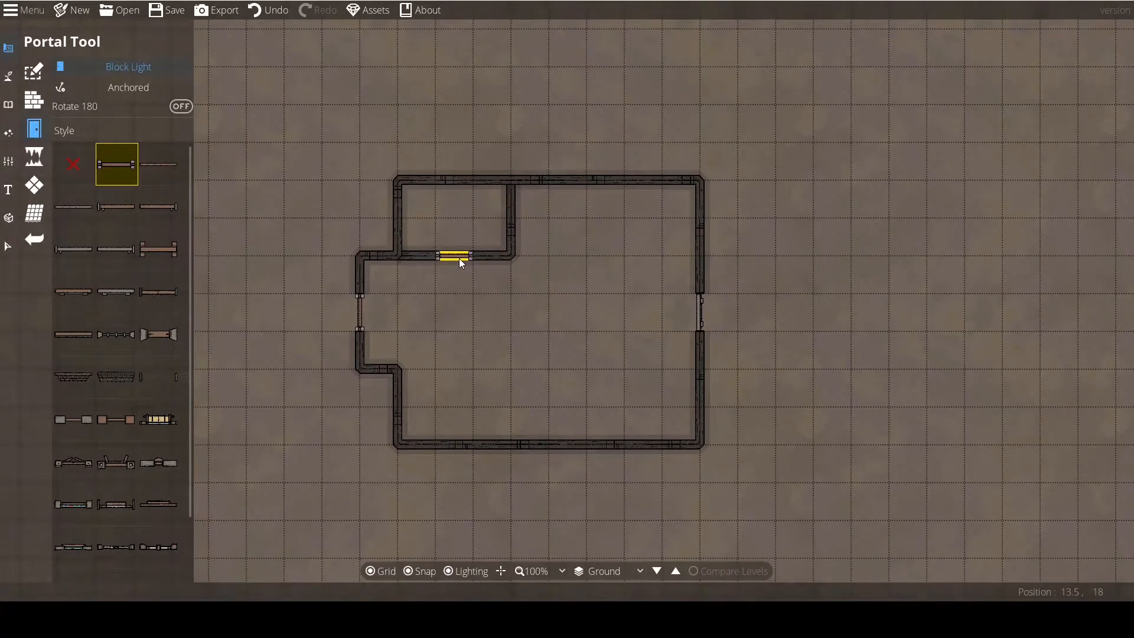
scroll(459, 258, up, 1)
click(164, 172)
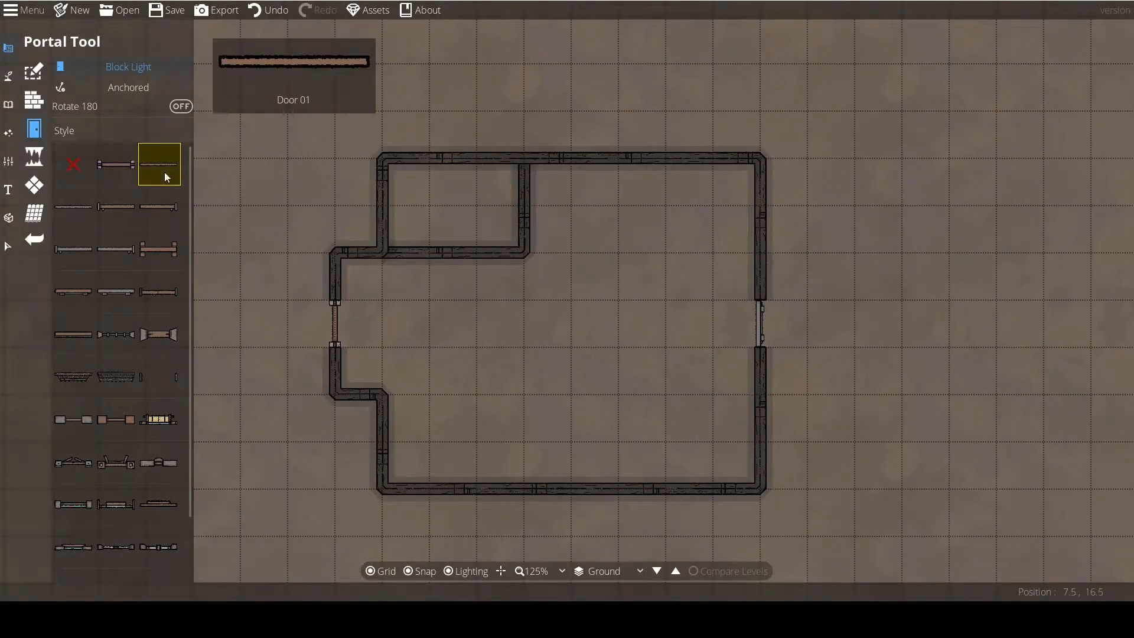
click(456, 257)
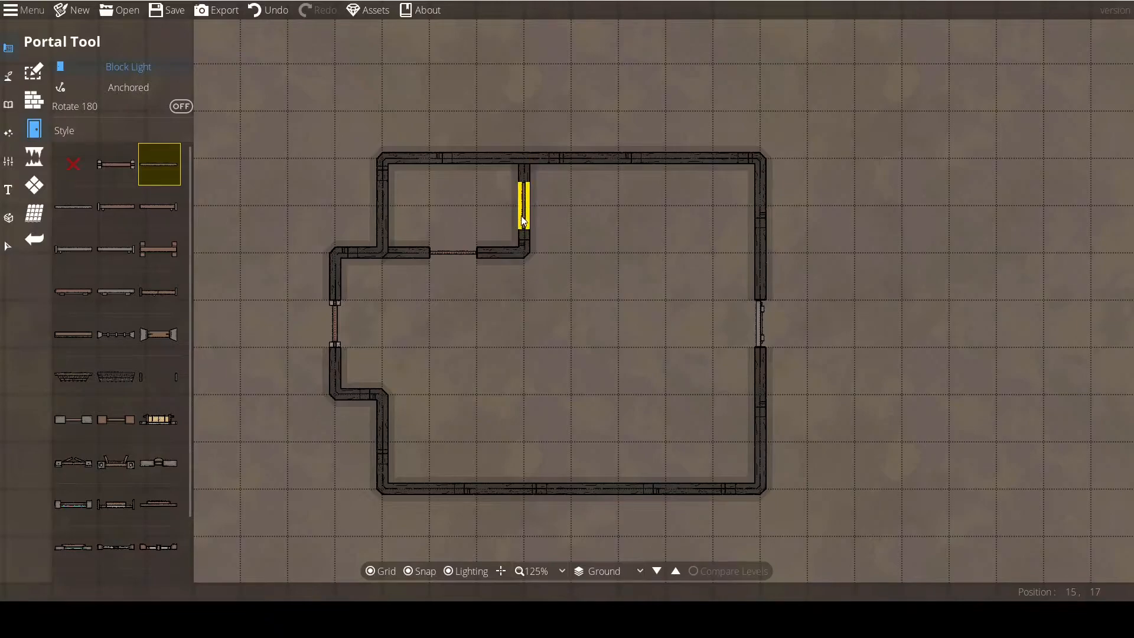
drag(495, 317, 516, 278)
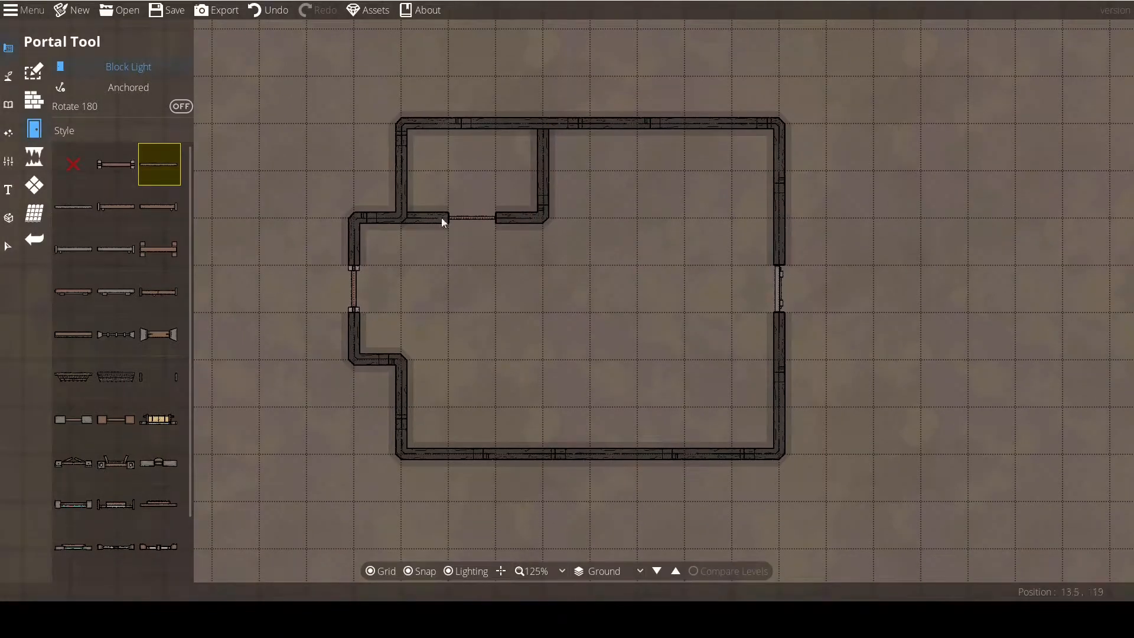
Place two empty archway portals in the building's bottom wall and a rubble portal in the wall between them.
scroll(515, 278, down, 1)
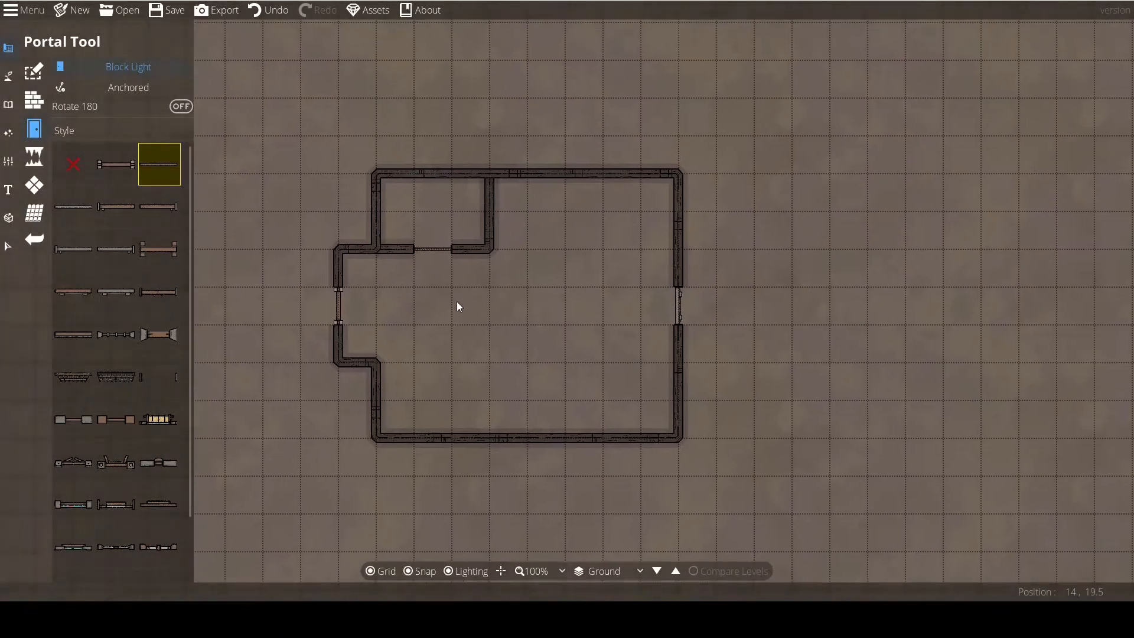
scroll(108, 412, down, 2)
click(163, 316)
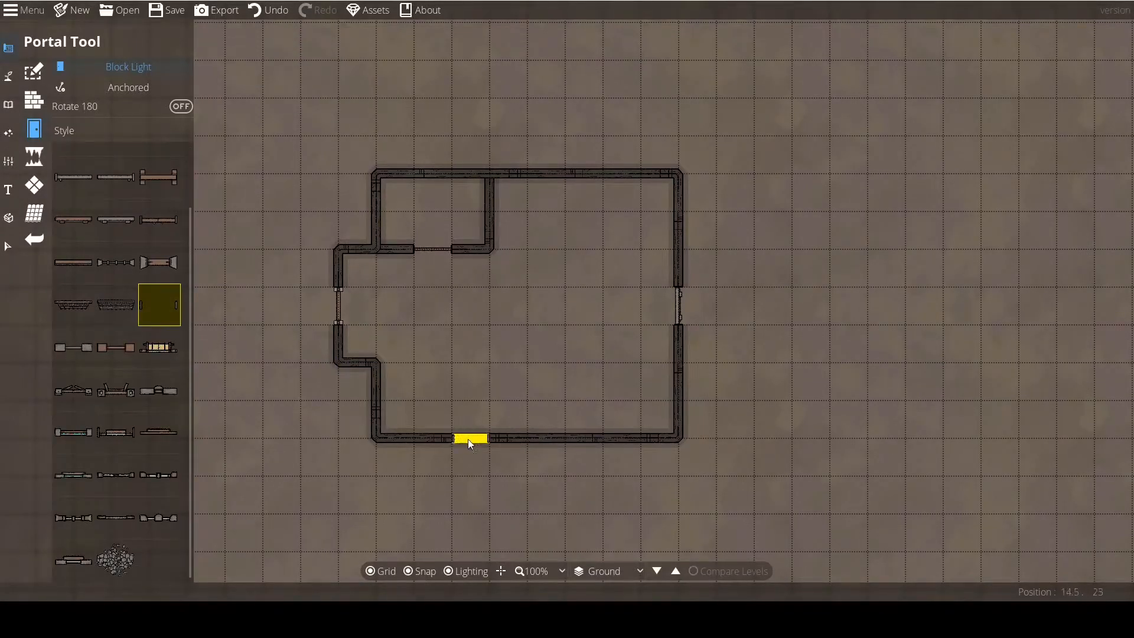
click(617, 445)
click(117, 561)
click(554, 440)
Choose the red X portal style and cut three adjacent openings in the building's top wall, east of the small inner room.
scroll(118, 277, up, 2)
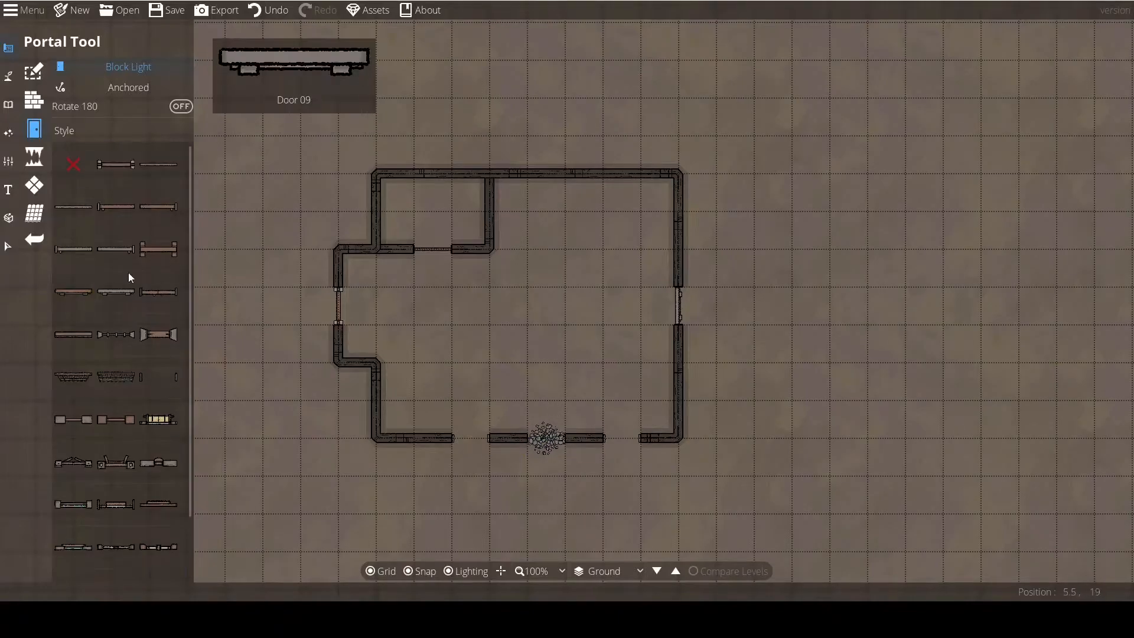
click(544, 175)
click(580, 173)
click(622, 175)
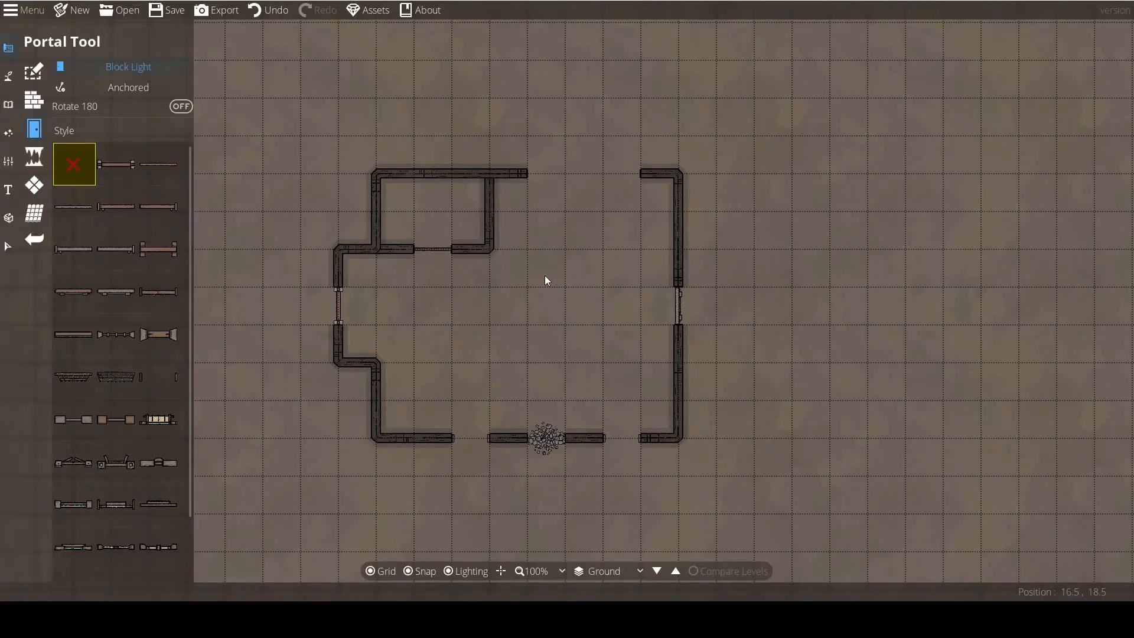
Dig an irregular cave in the empty ground below the building with the Cave Brush in Dig Cave mode.
drag(497, 309, 504, 306)
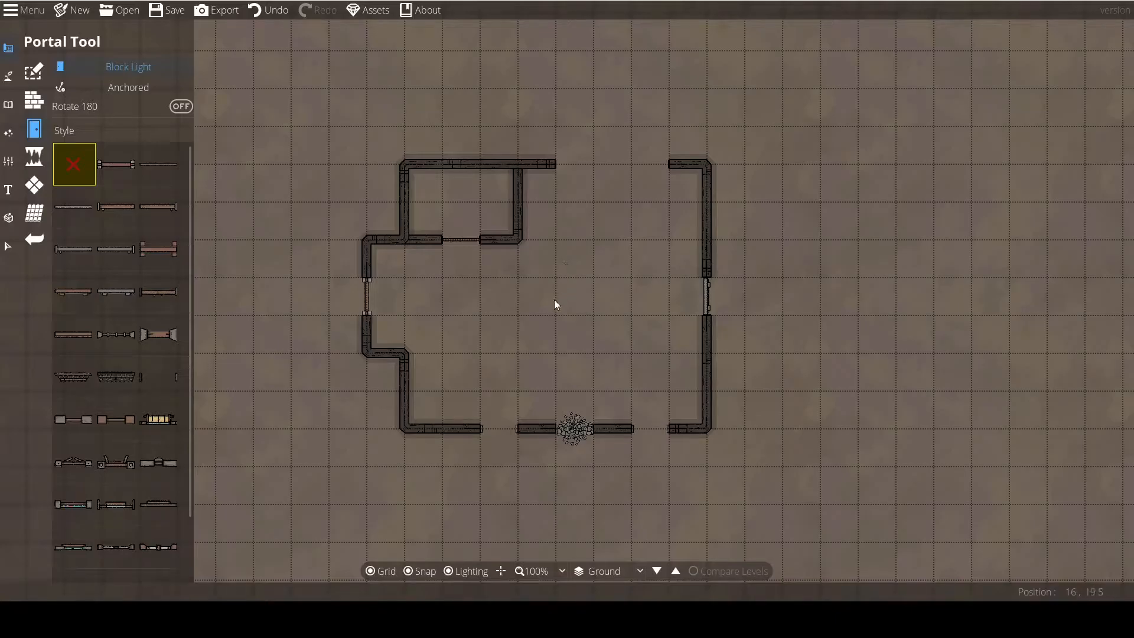
click(33, 101)
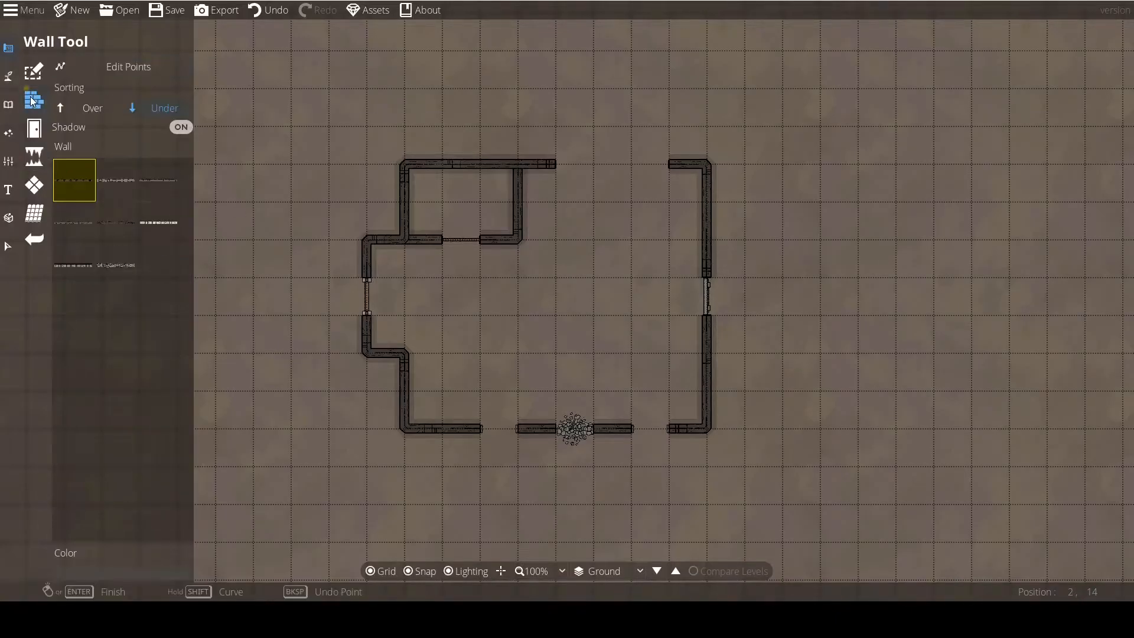
click(35, 129)
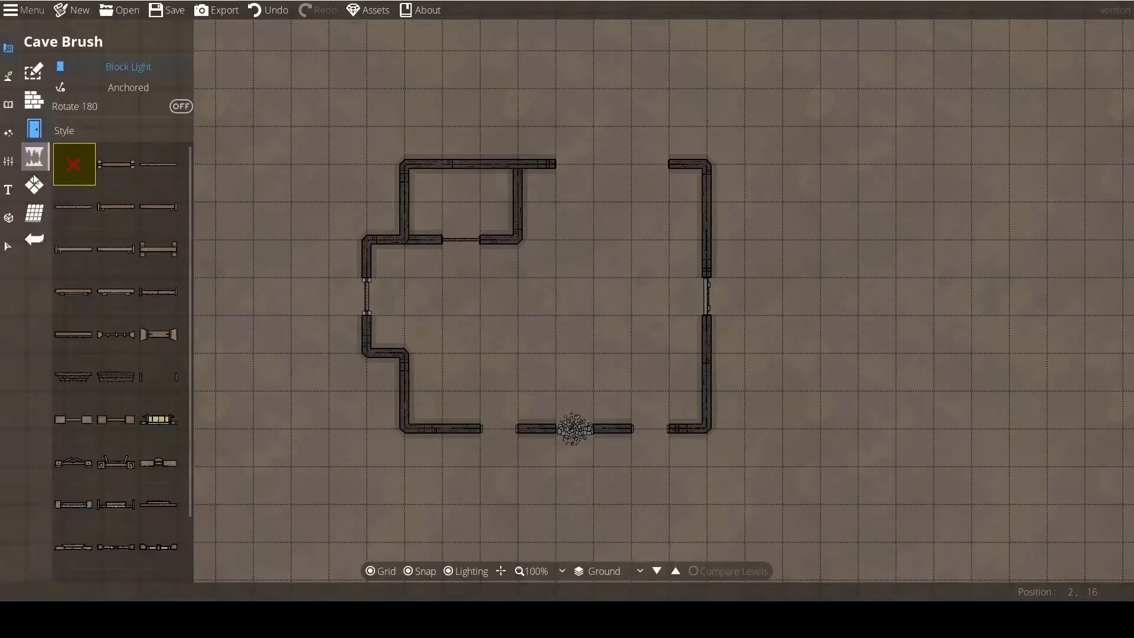
click(35, 152)
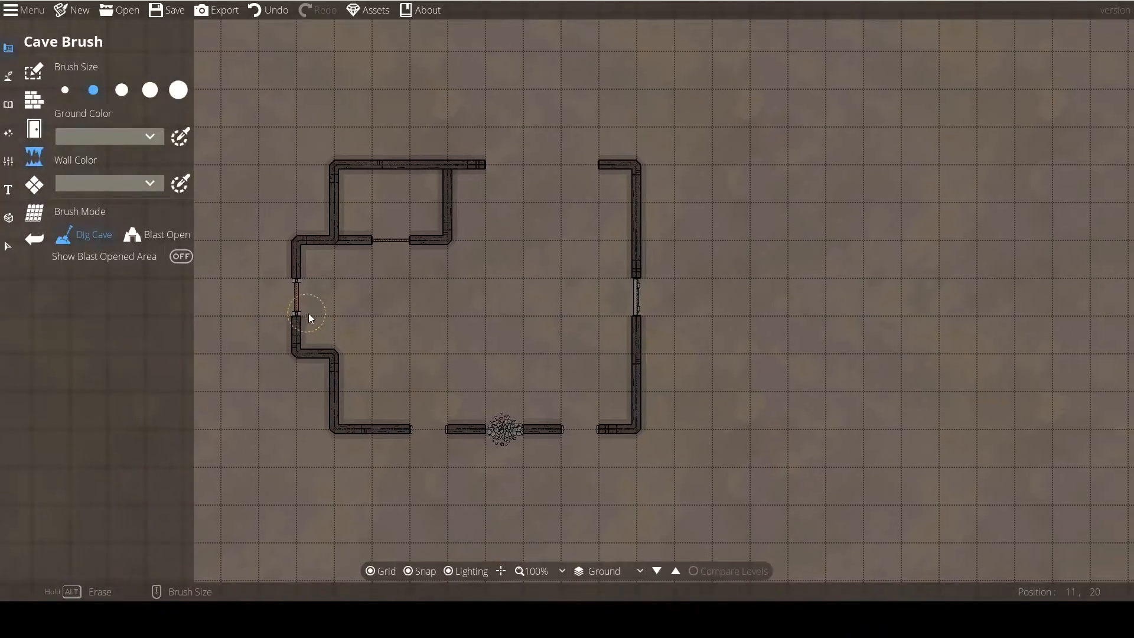
scroll(426, 315, down, 1)
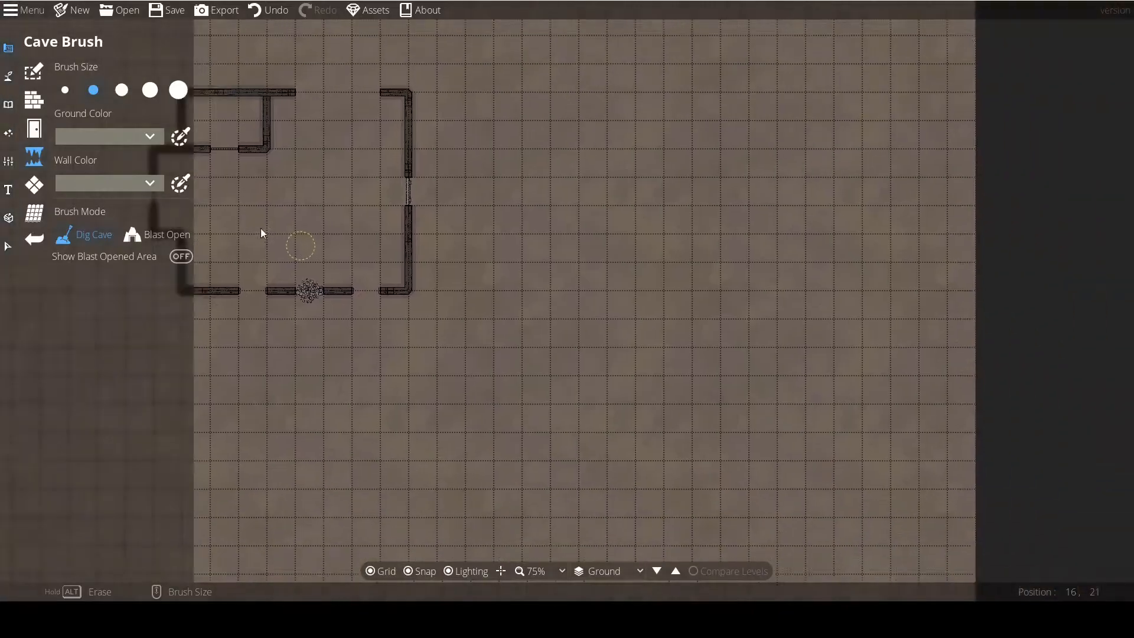
drag(615, 291, 714, 269)
mouse_move(475, 277)
mouse_down()
mouse_move(426, 306)
mouse_move(393, 292)
mouse_move(366, 169)
mouse_up()
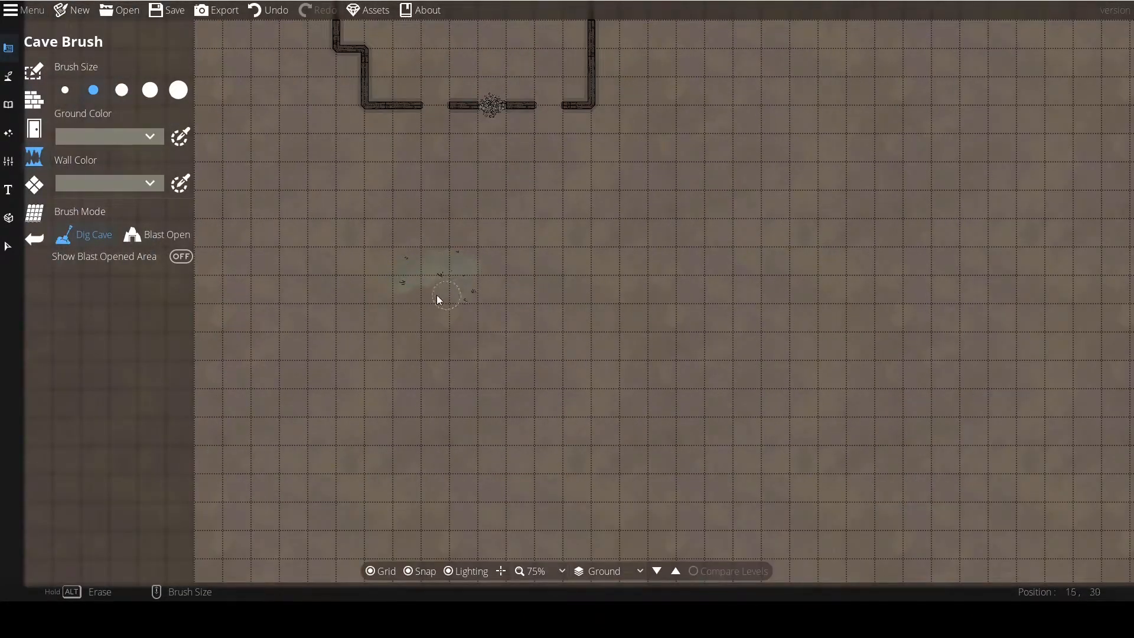
mouse_move(439, 299)
mouse_down()
mouse_move(505, 256)
mouse_move(558, 305)
mouse_move(670, 304)
mouse_move(691, 346)
mouse_move(578, 333)
mouse_move(507, 294)
mouse_move(403, 335)
mouse_move(524, 370)
mouse_move(528, 401)
mouse_move(555, 369)
mouse_move(471, 377)
mouse_up()
scroll(675, 359, up, 3)
scroll(475, 390, down, 4)
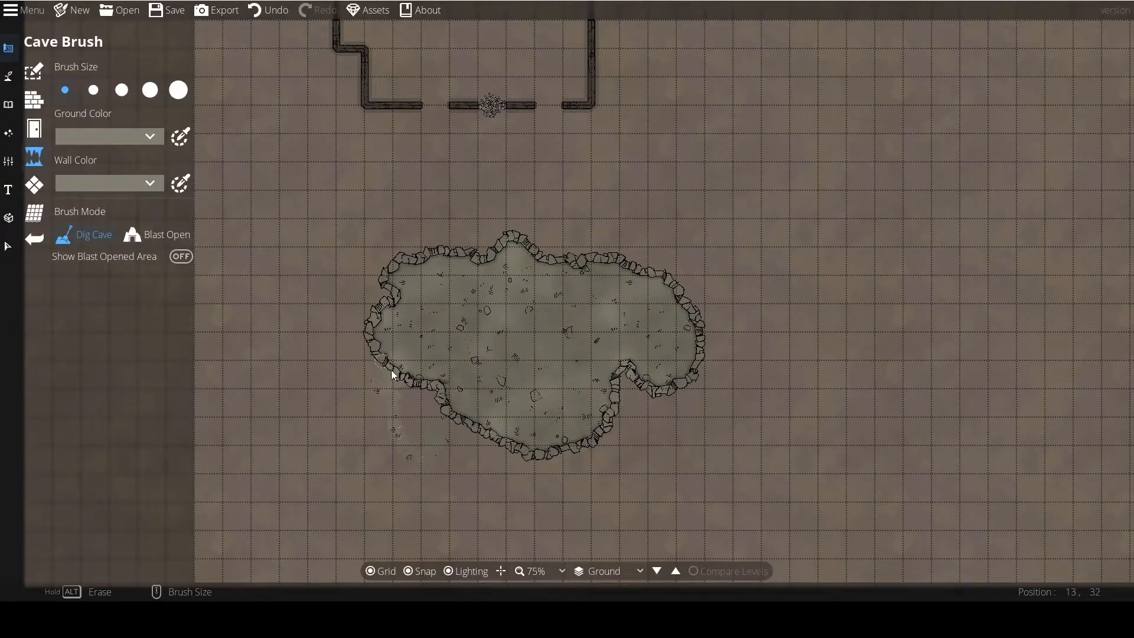
Extend the cave's lower-left corner and bottom edge with small Dig Cave brush strokes.
drag(386, 365, 388, 355)
scroll(416, 407, up, 4)
drag(419, 411, 438, 379)
scroll(484, 416, down, 4)
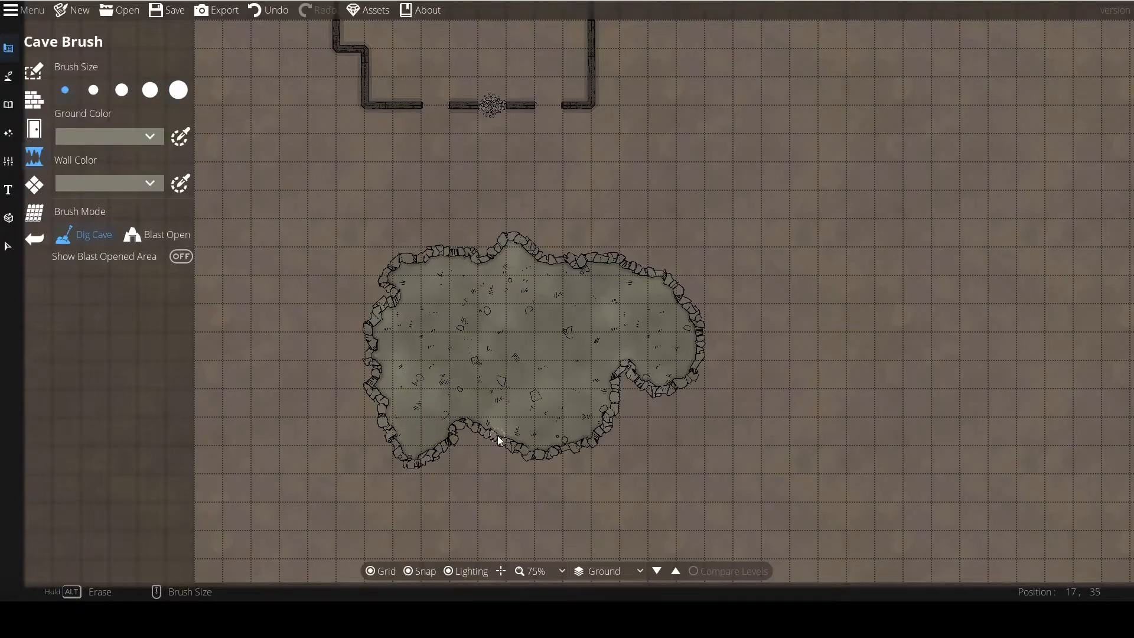
mouse_move(554, 414)
mouse_down()
mouse_move(531, 372)
mouse_move(503, 436)
mouse_up()
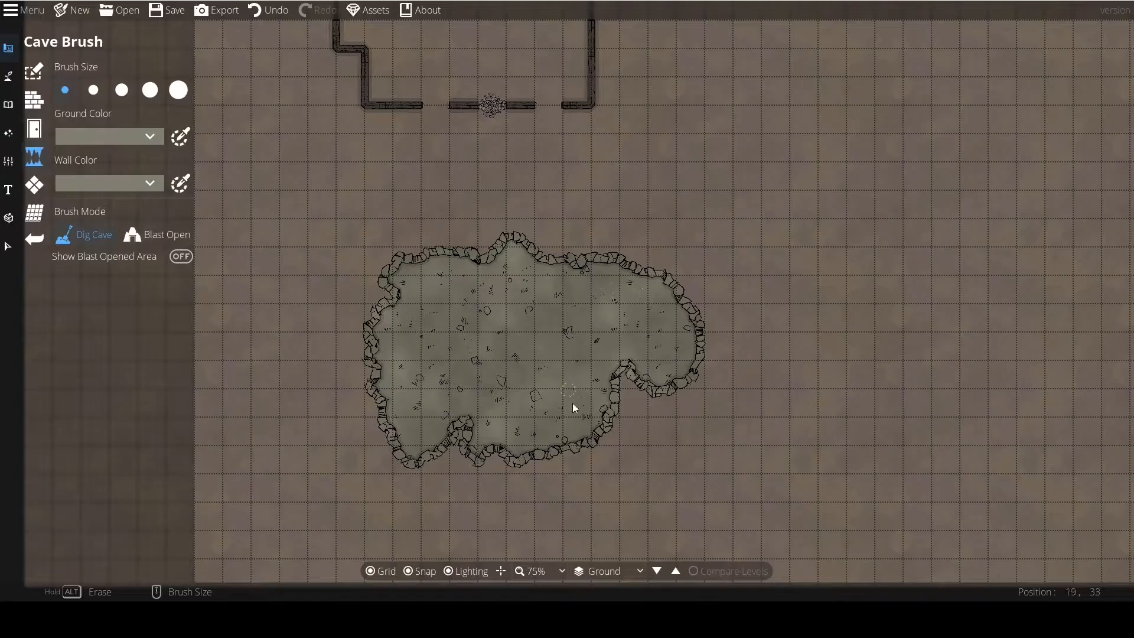
Erase a deep notch from the cave's upper edge with the fourth brush size and a small island inside it with the second size.
scroll(533, 272, up, 3)
drag(563, 272, 528, 329)
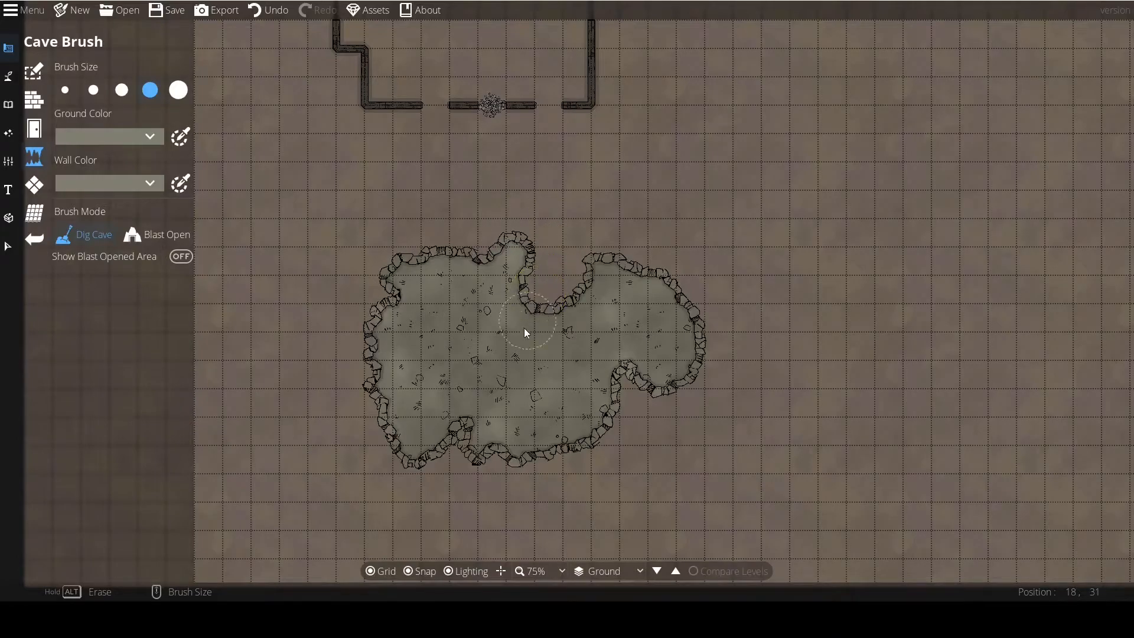
alt+click(572, 304)
scroll(466, 341, down, 3)
scroll(460, 343, up, 1)
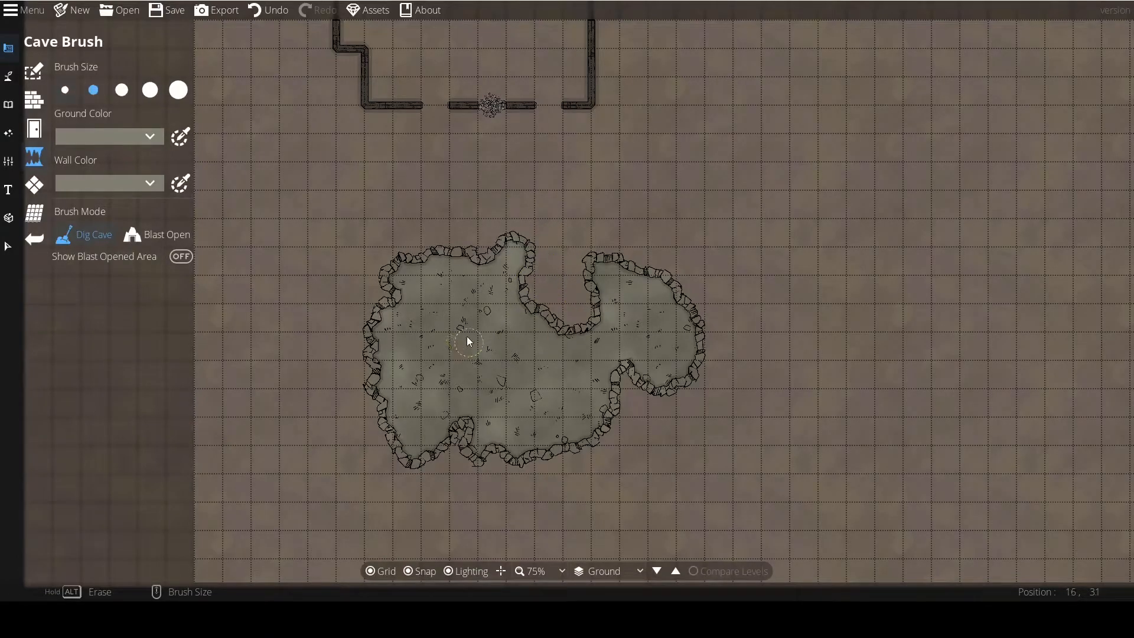
mouse_move(488, 378)
mouse_down()
mouse_move(439, 349)
mouse_move(438, 326)
mouse_move(464, 335)
mouse_up()
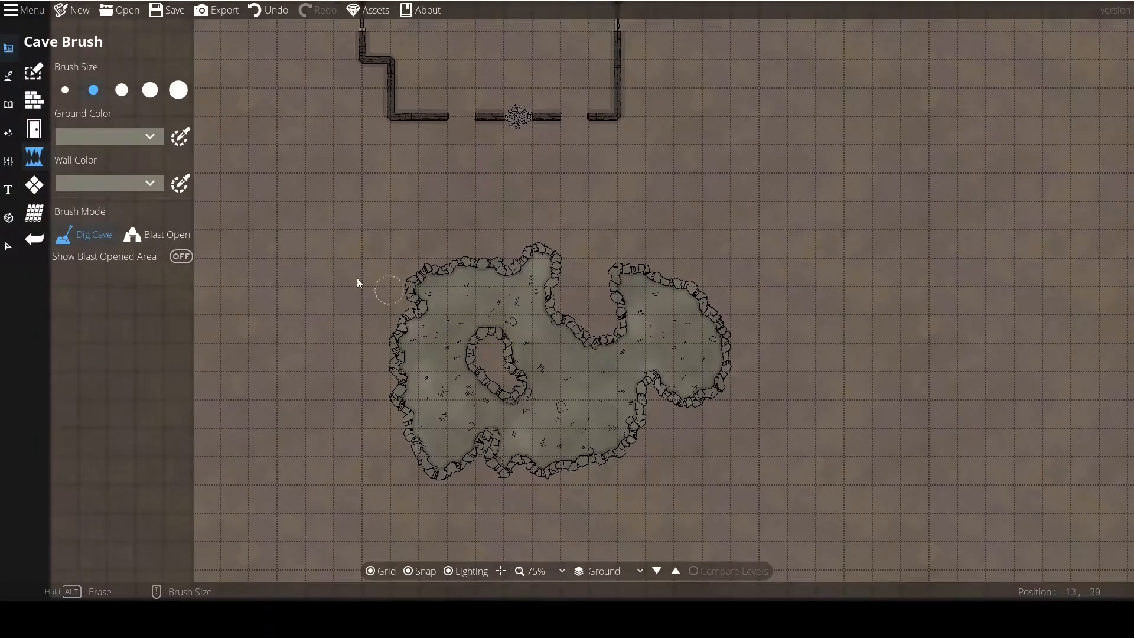
Blast open a gap in the cave's upper-left wall using the Blast Open brush mode.
click(145, 235)
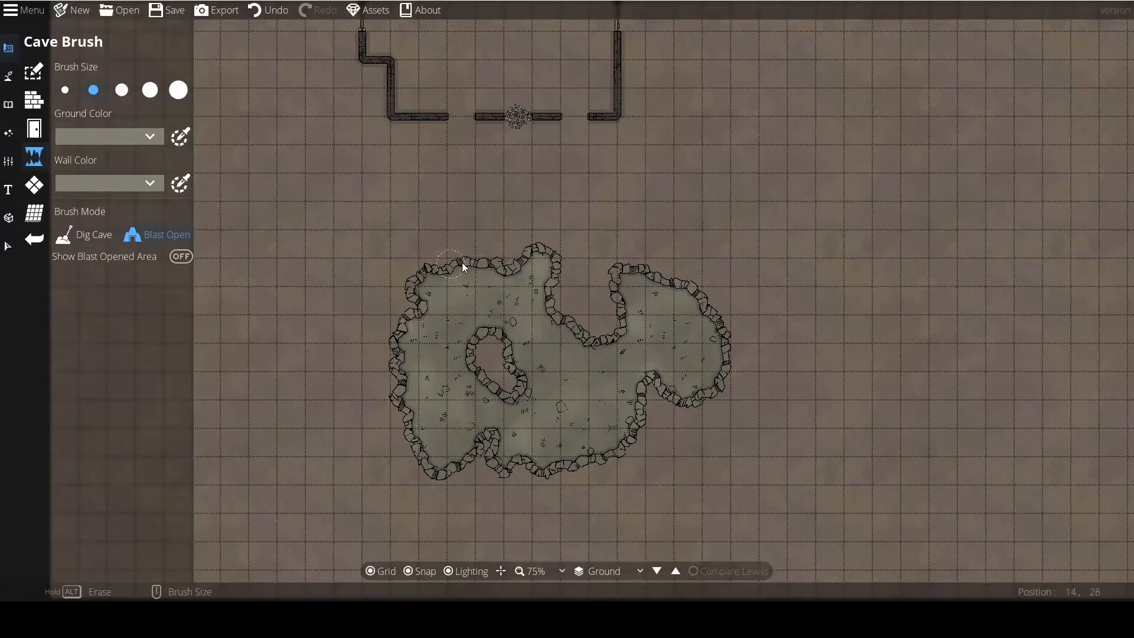
drag(507, 266, 484, 289)
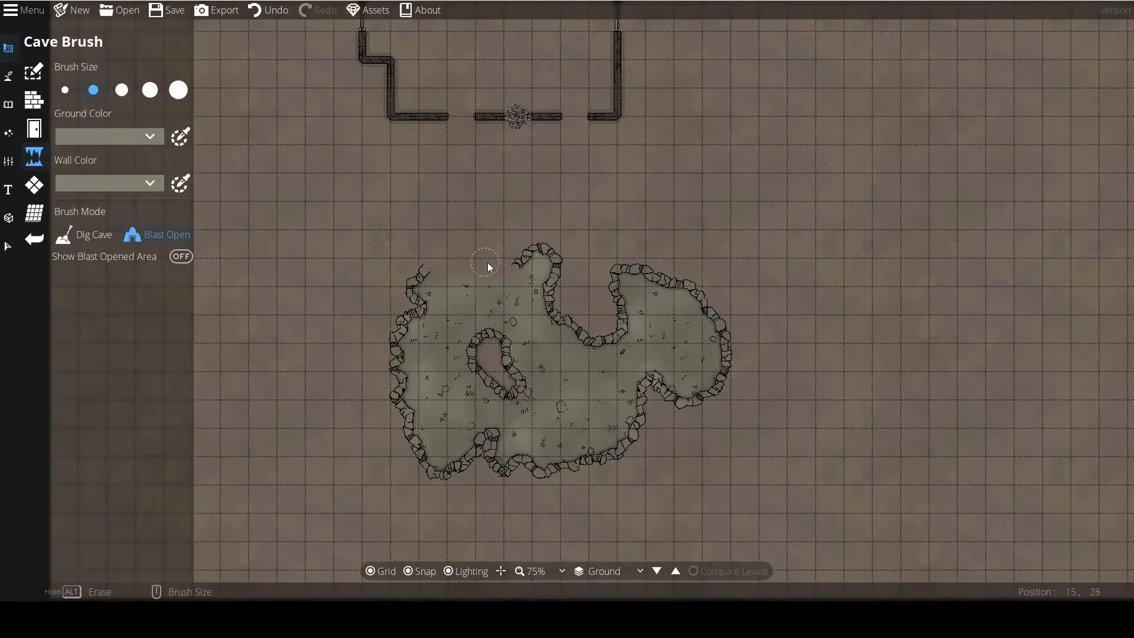
scroll(459, 274, up, 2)
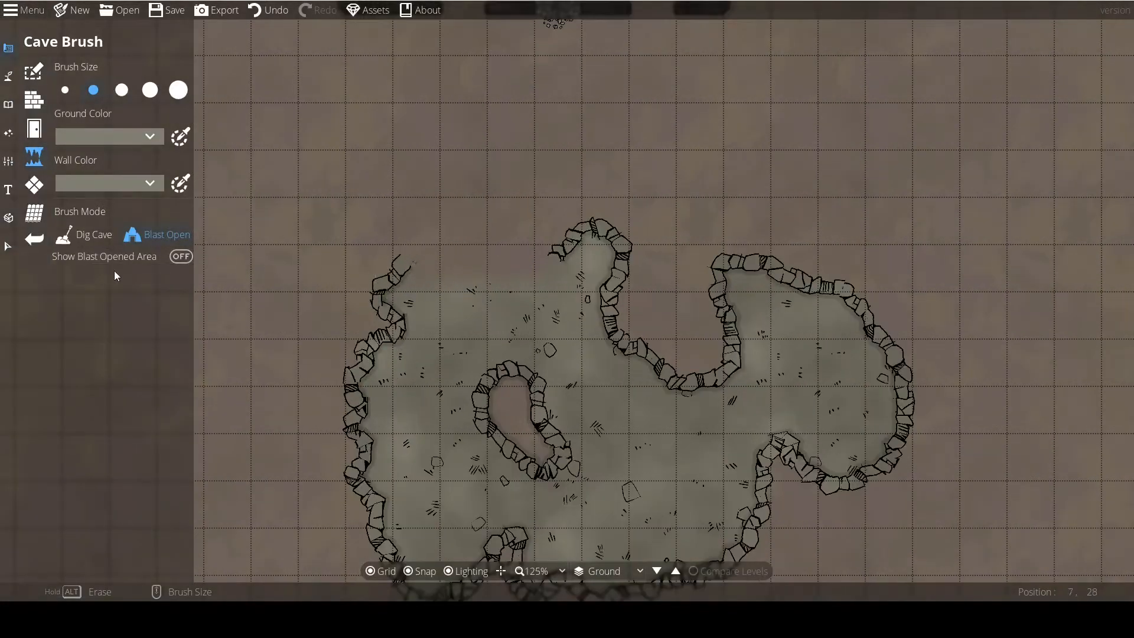
Toggle Show Blast Opened Area on and off again, and return the brush mode to Dig Cave.
click(173, 259)
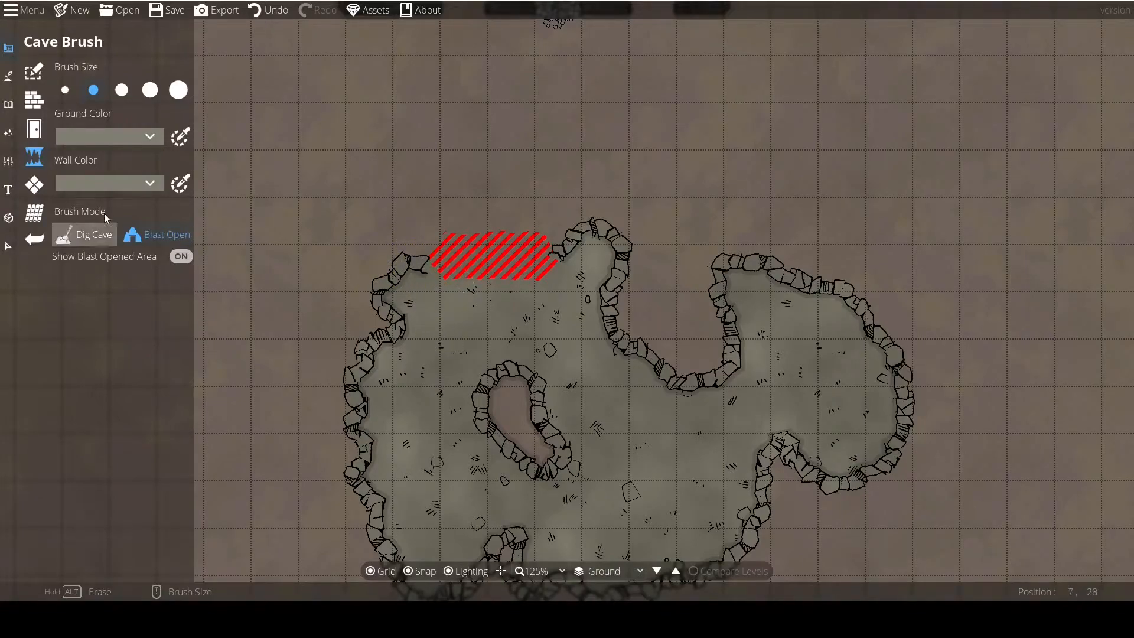
click(94, 236)
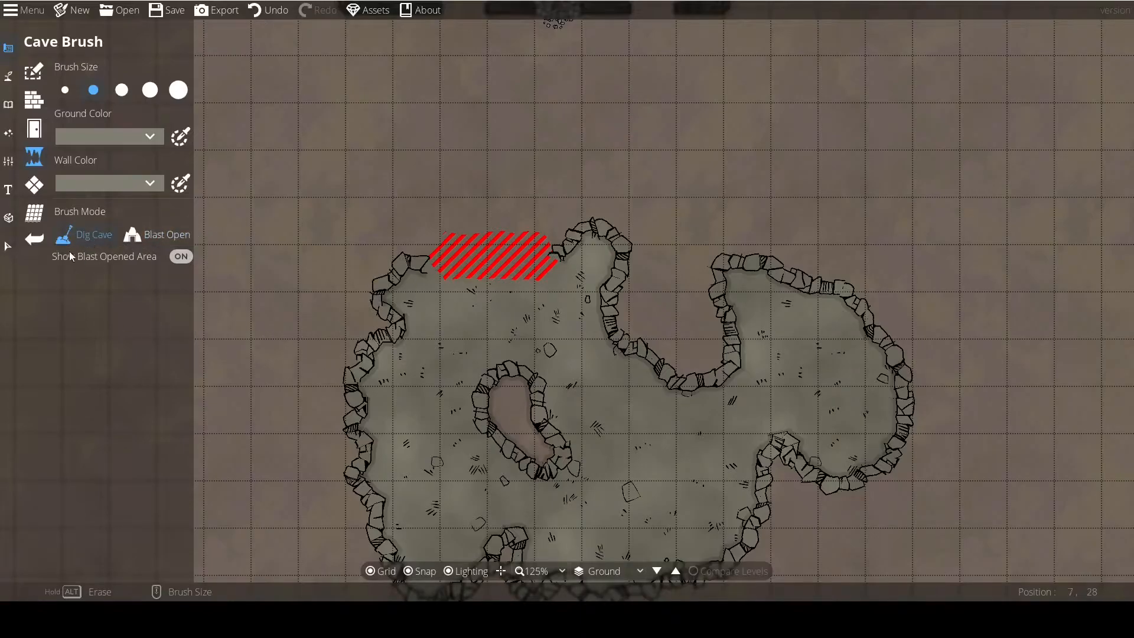
click(179, 257)
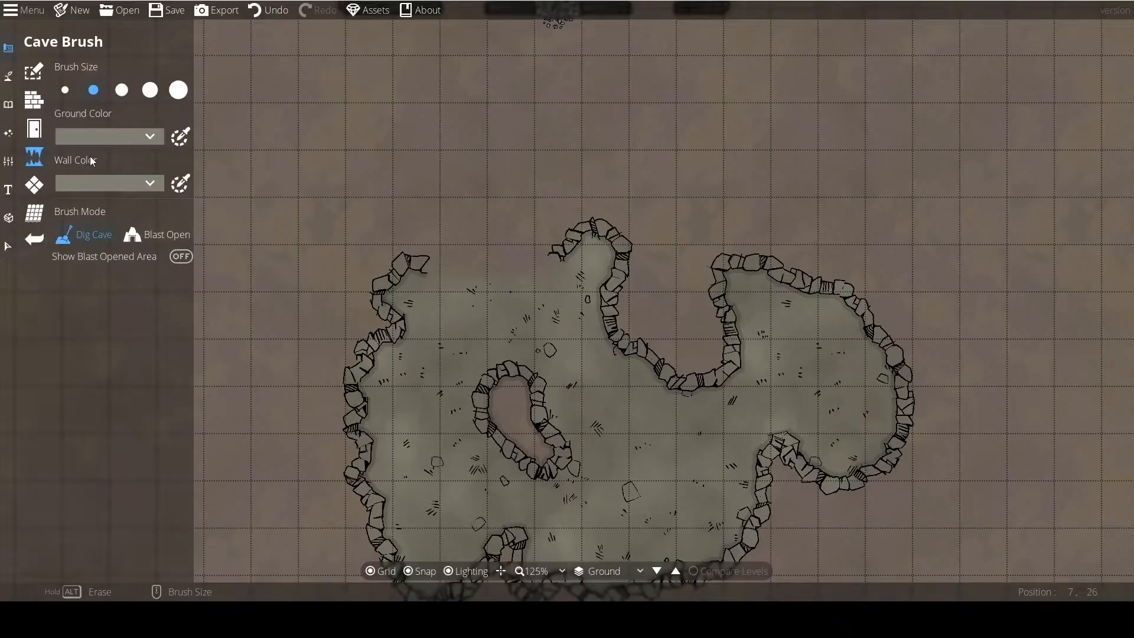
Add a dark olive ground color, hex 444335, for the cave floor.
click(101, 135)
click(70, 164)
drag(143, 177, 89, 266)
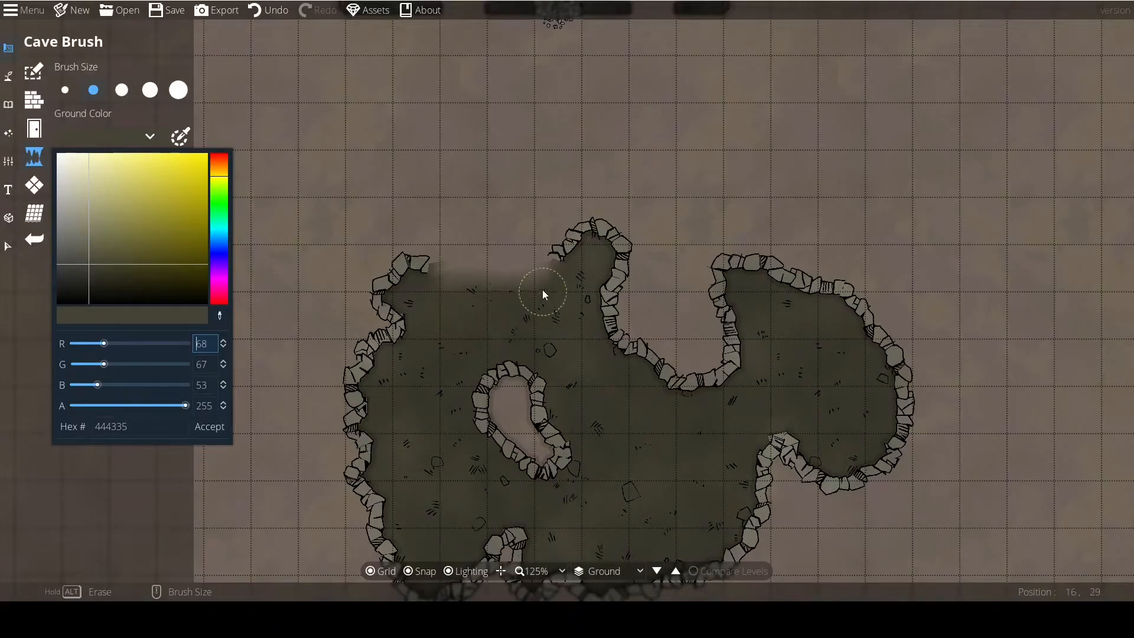
click(210, 427)
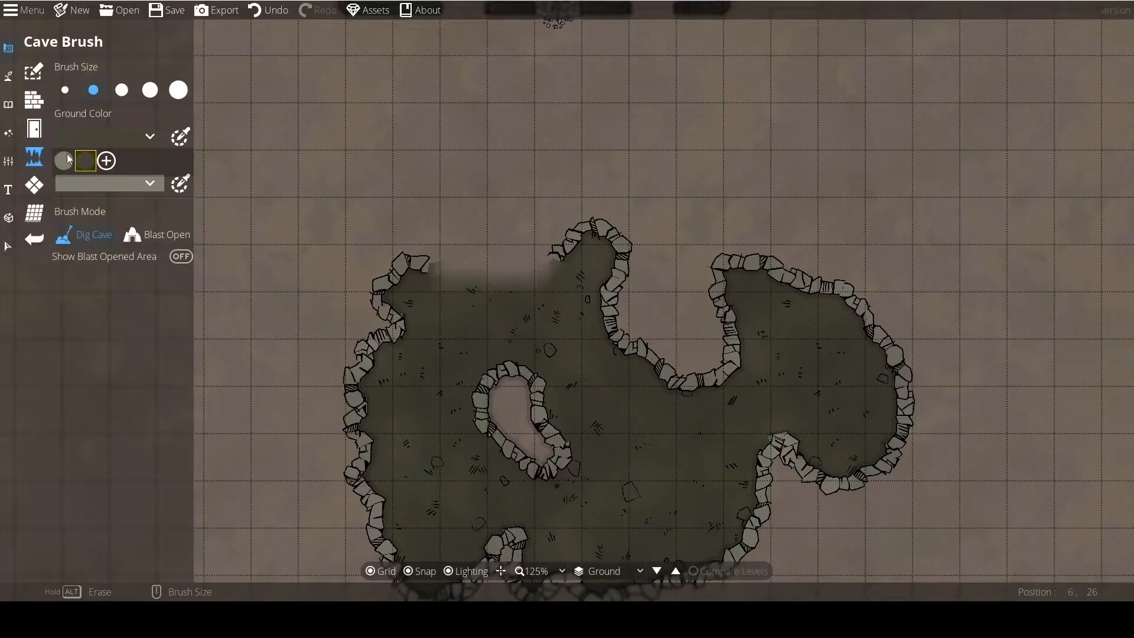
Set the cave's wall color to dark grey-brown, hex 393832, keeping full opacity.
click(140, 184)
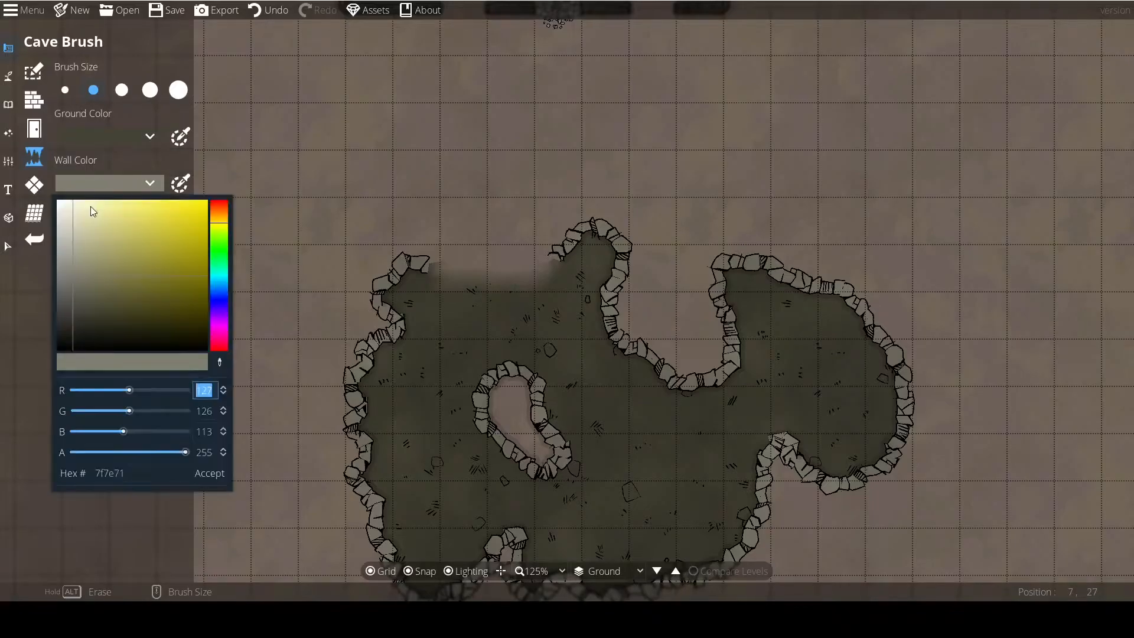
drag(126, 334, 75, 318)
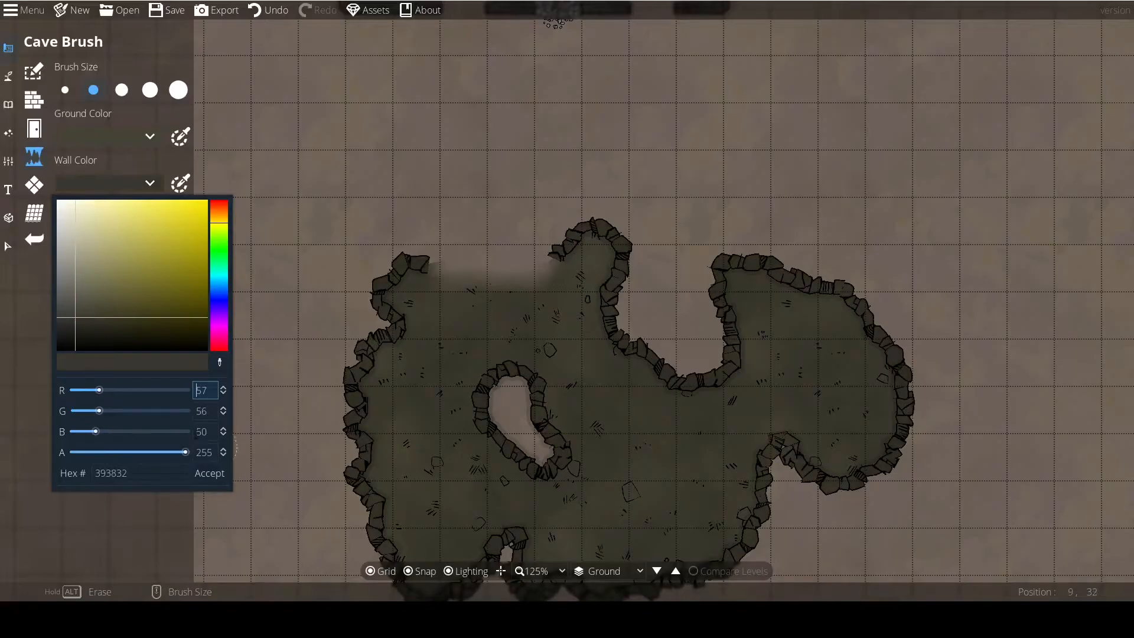
drag(179, 453, 124, 458)
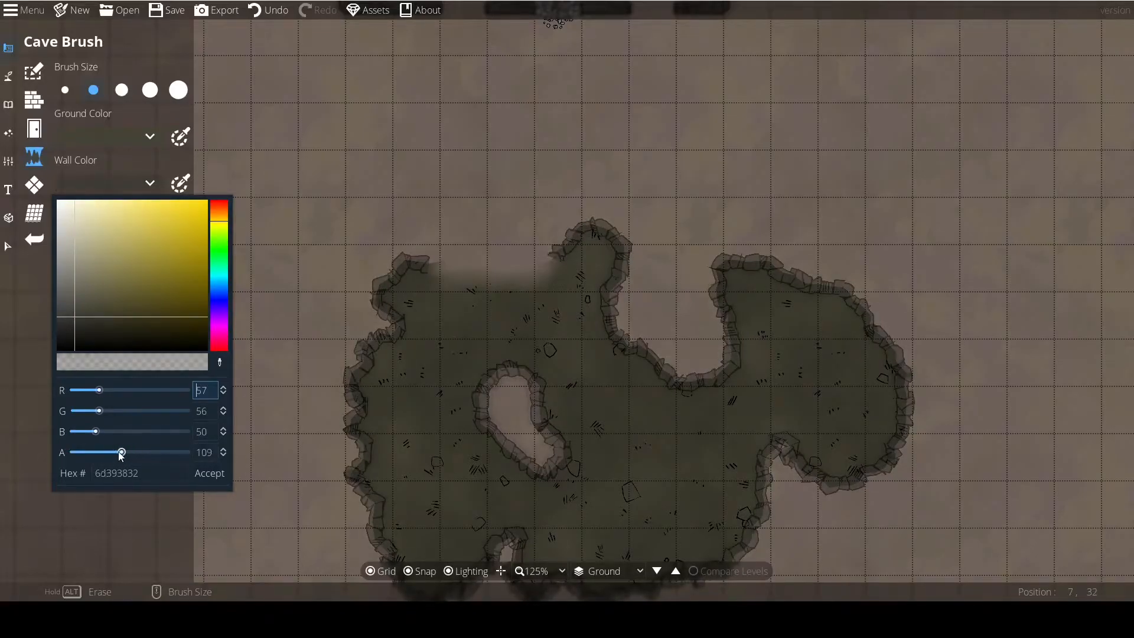
click(207, 473)
Switch to the Pattern Shape Tool for working on the building's floor.
scroll(423, 366, down, 4)
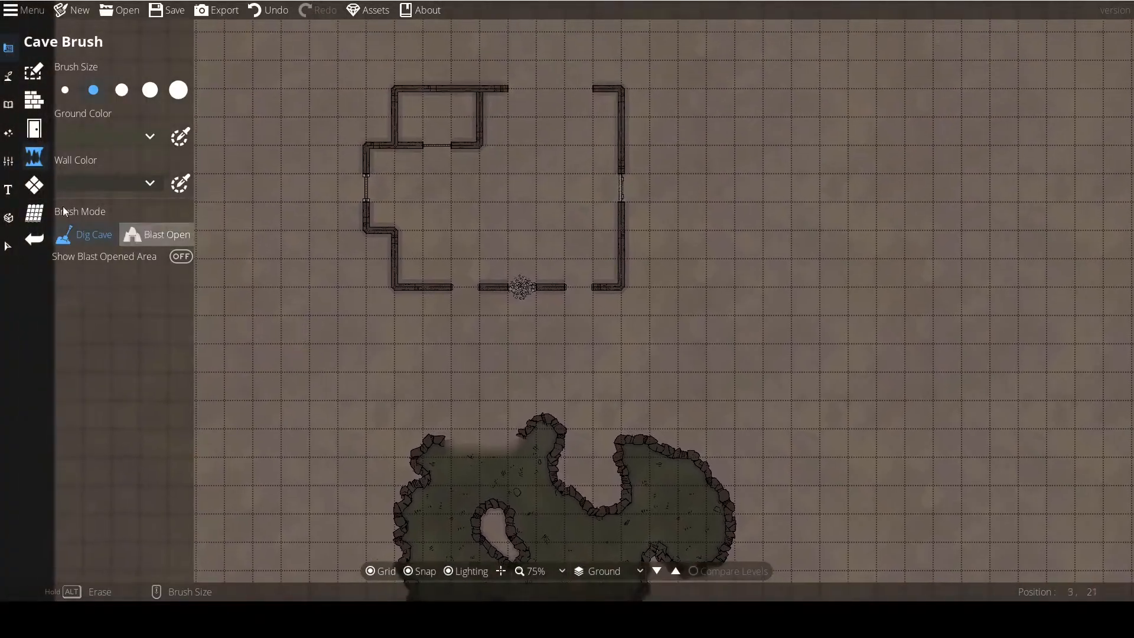
click(34, 185)
scroll(402, 261, up, 1)
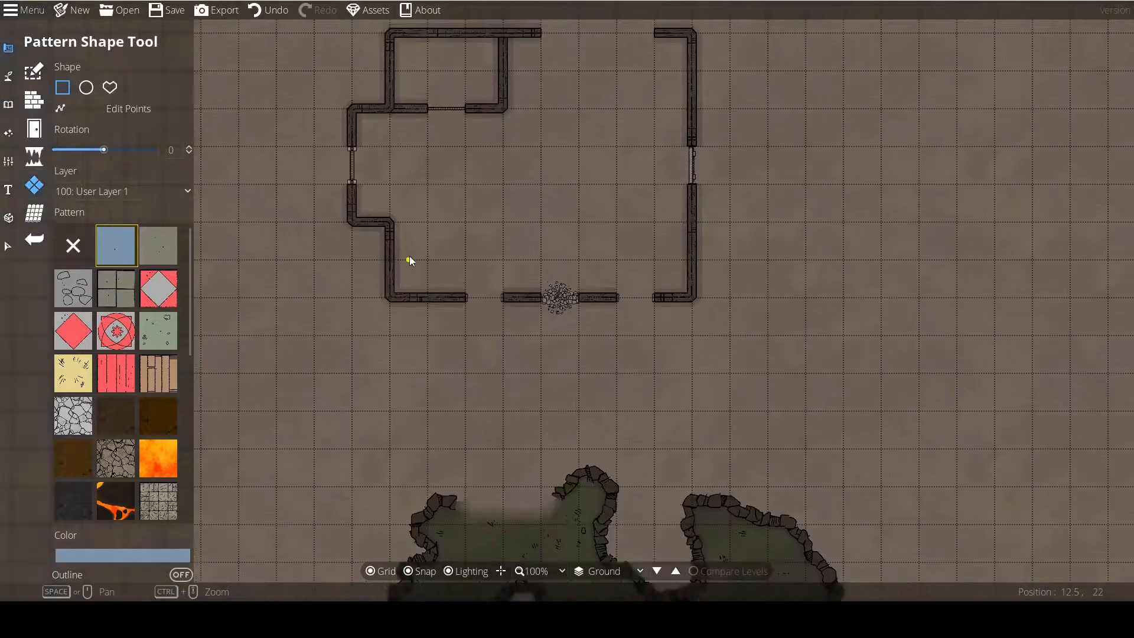
drag(416, 188, 401, 328)
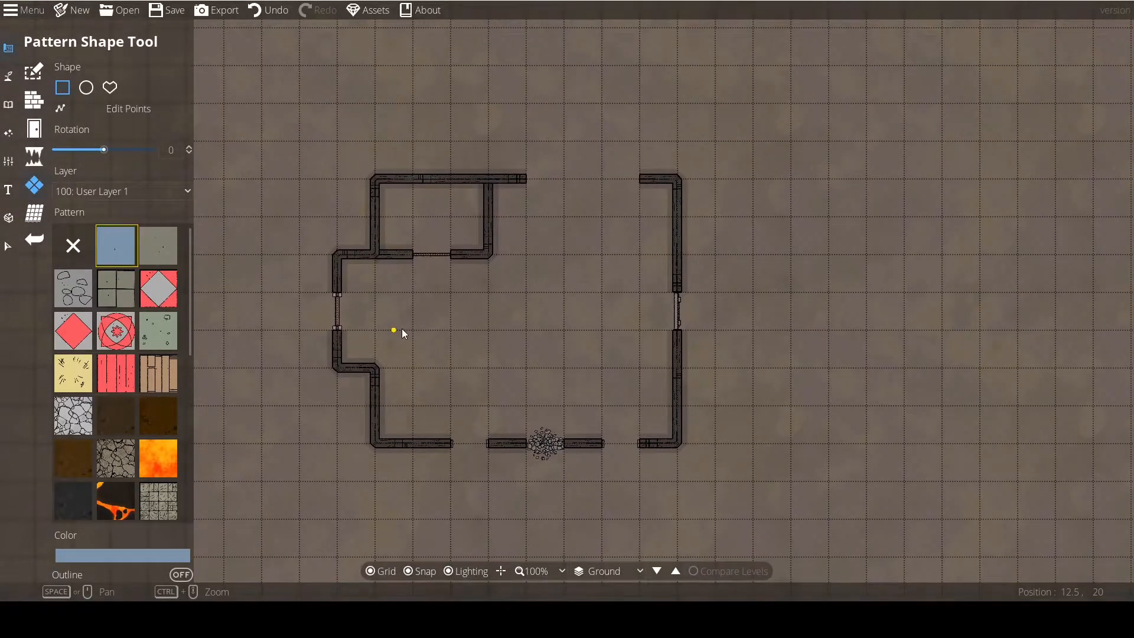
scroll(402, 329, up, 1)
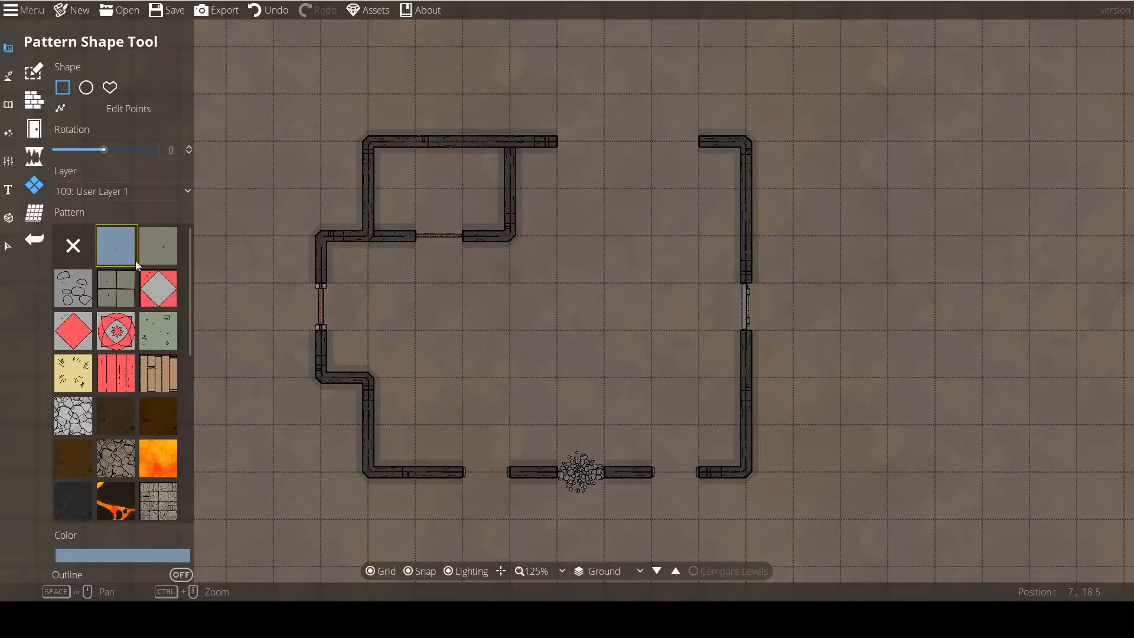
Try a rectangular patch of the brown cracked-stone pattern, about 3.5 by 3.5 tiles, outside the building, and undo it.
scroll(98, 384, down, 5)
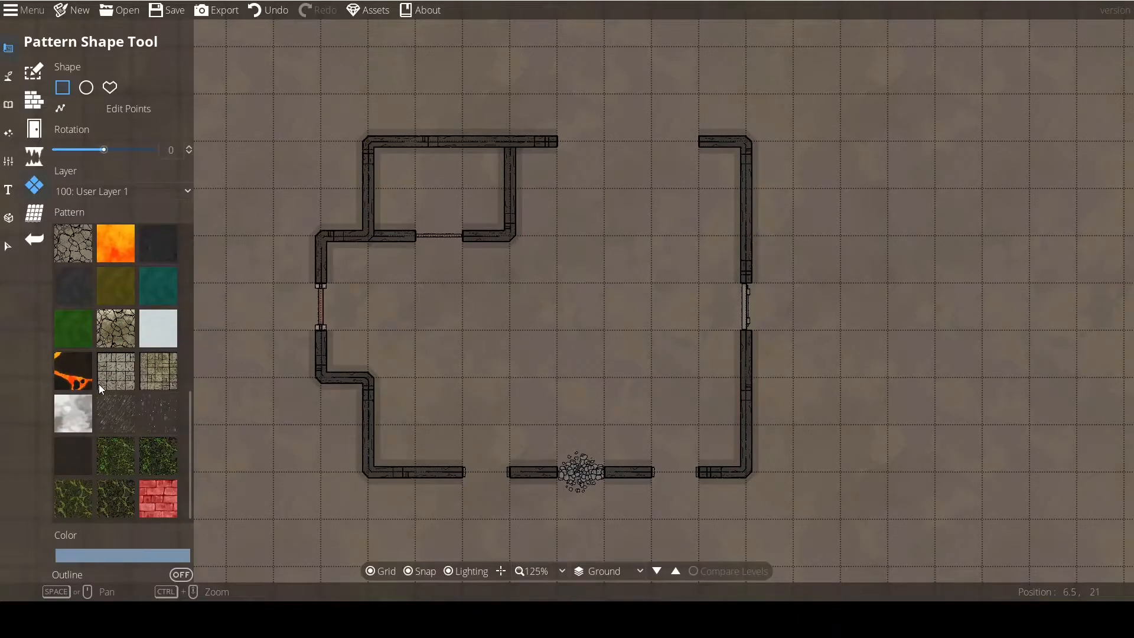
scroll(130, 440, up, 5)
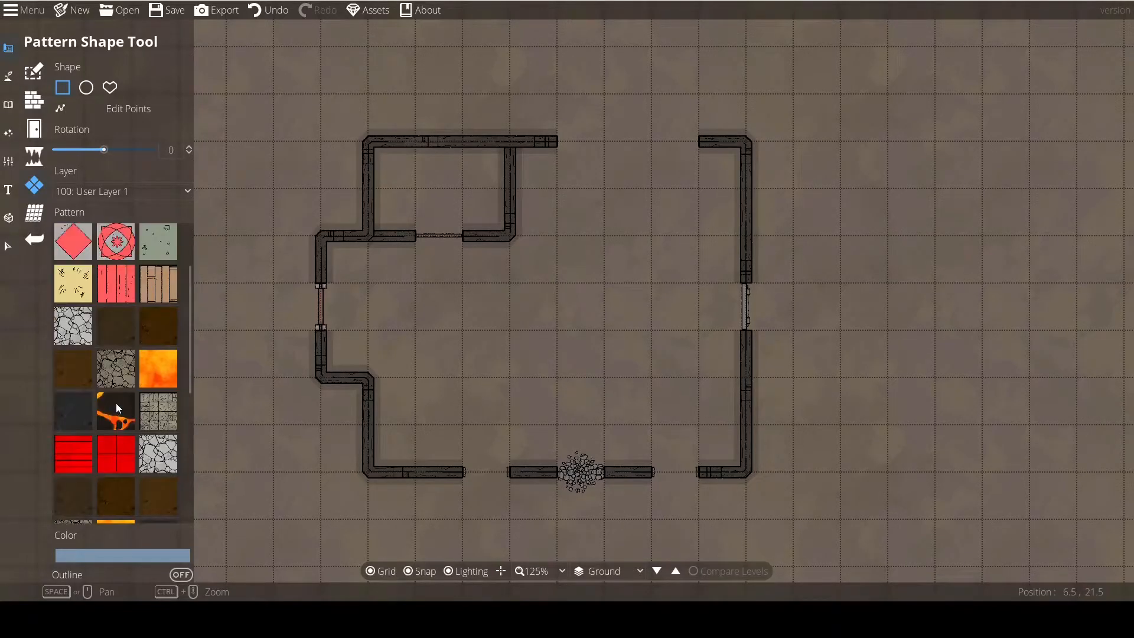
click(123, 364)
drag(273, 272, 475, 339)
drag(286, 163, 452, 327)
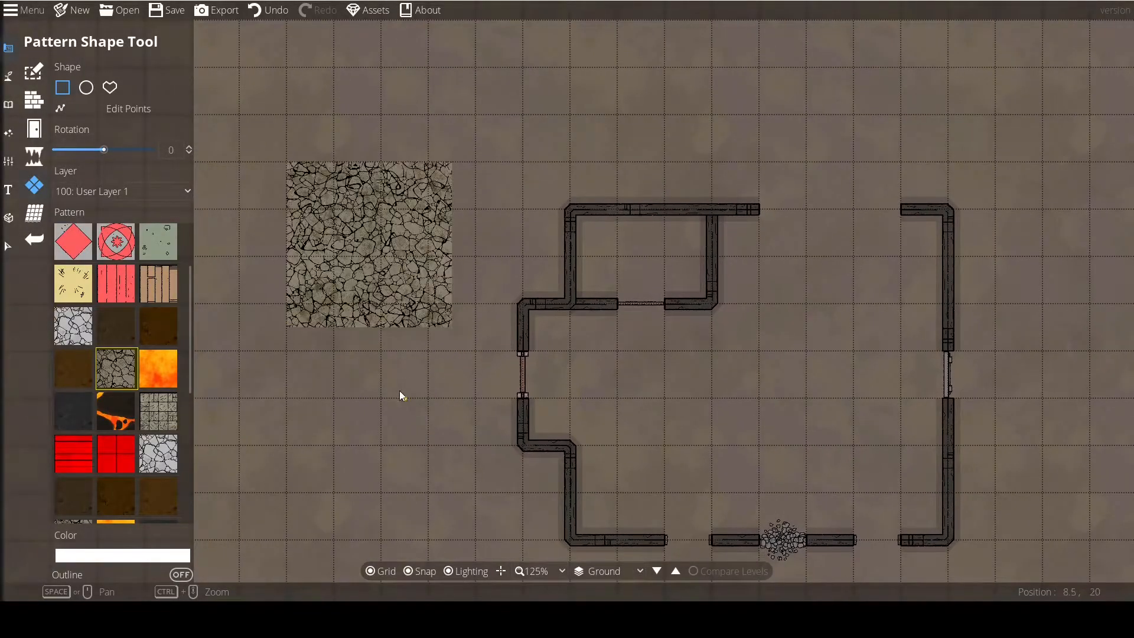
drag(404, 390, 358, 385)
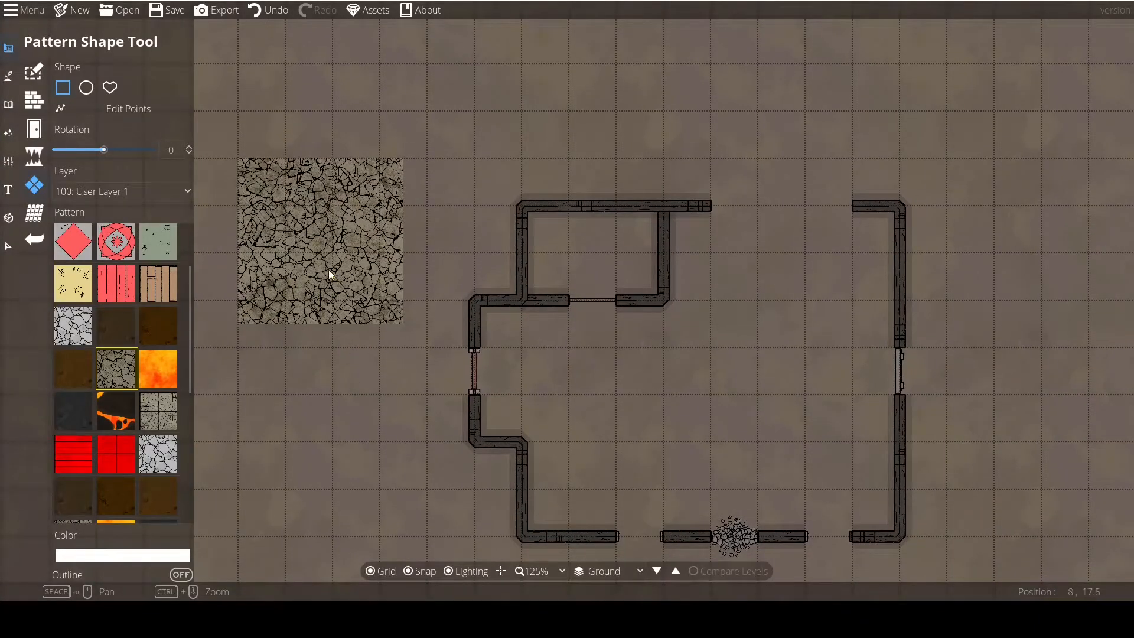
scroll(331, 277, up, 4)
scroll(333, 290, down, 3)
drag(466, 361, 314, 312)
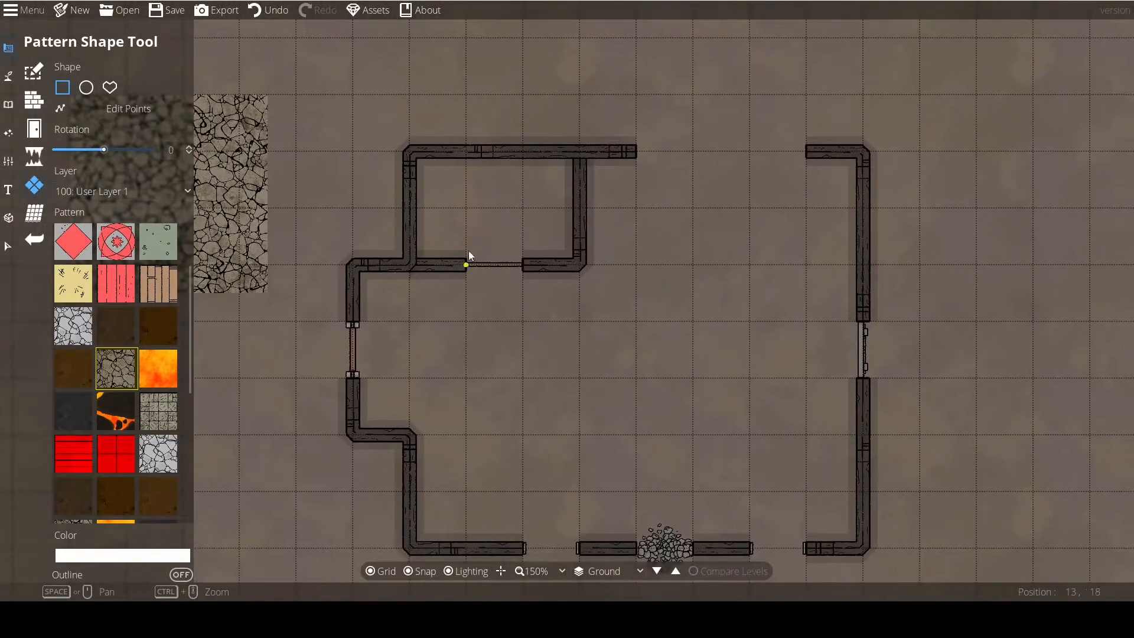
click(267, 10)
Try covering the building's main interior with a rectangle of the grey-green stone pattern.
drag(407, 333, 321, 282)
scroll(122, 429, up, 3)
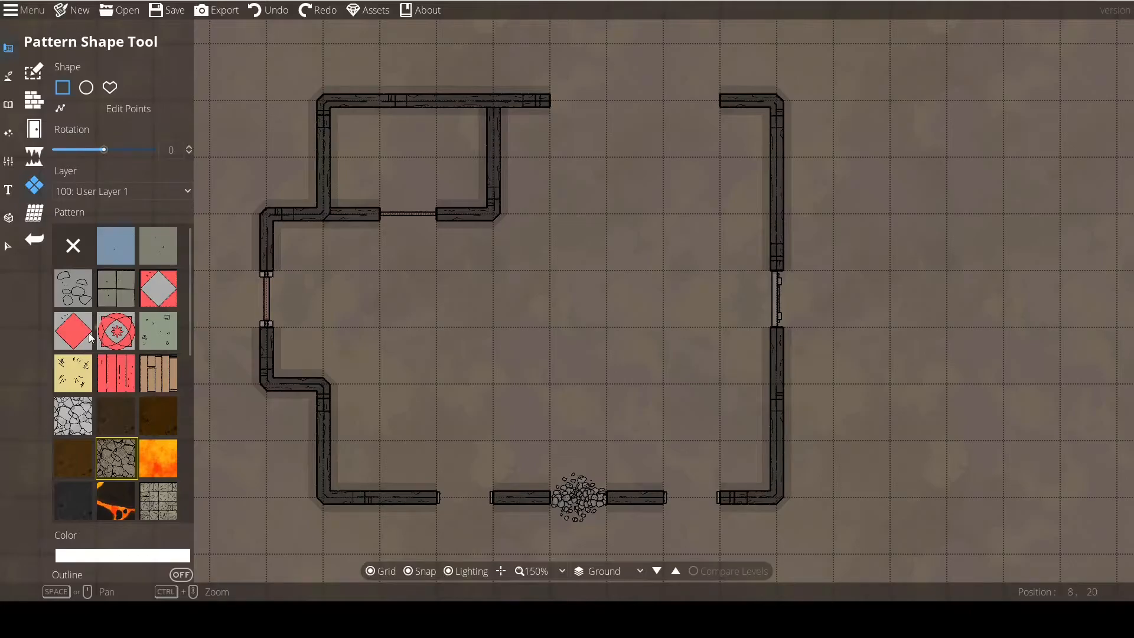
click(145, 248)
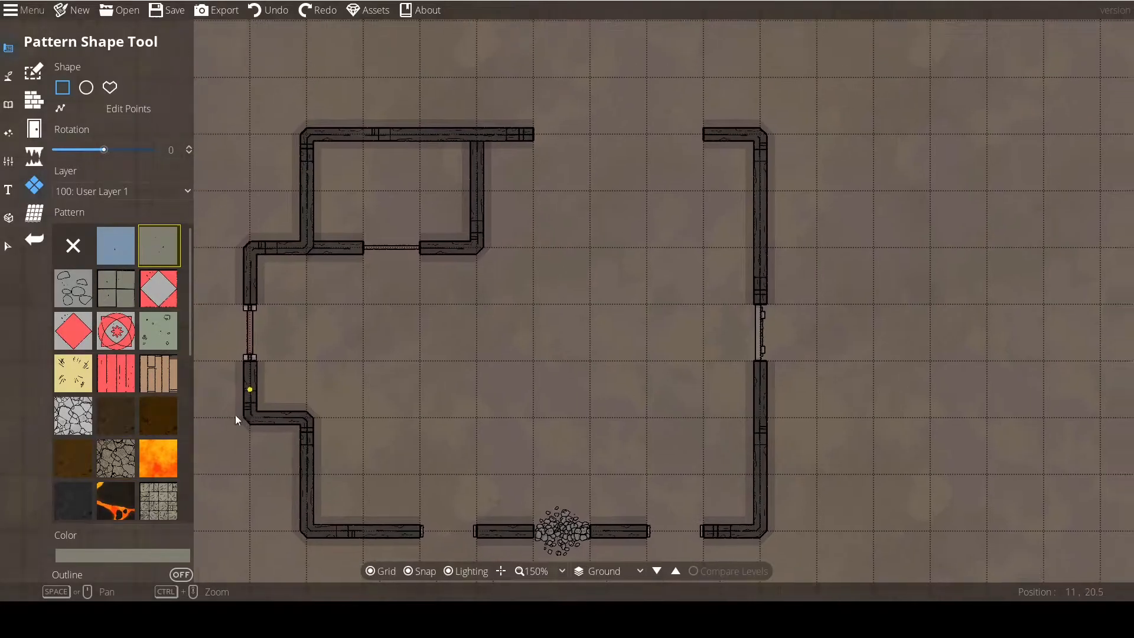
drag(314, 140, 736, 522)
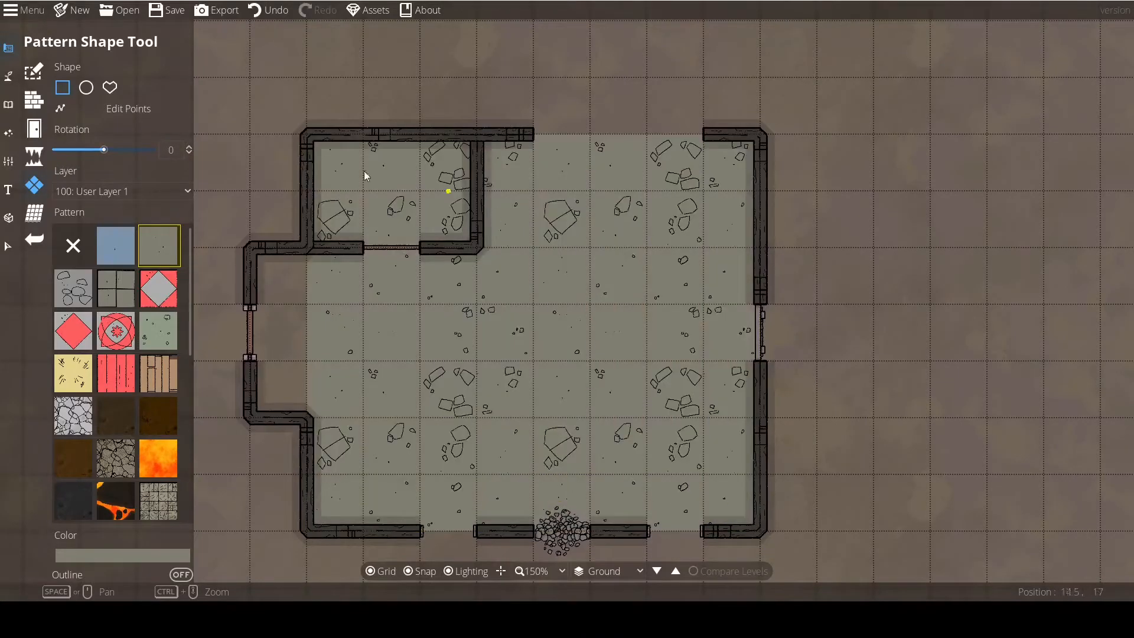
scroll(433, 329, down, 1)
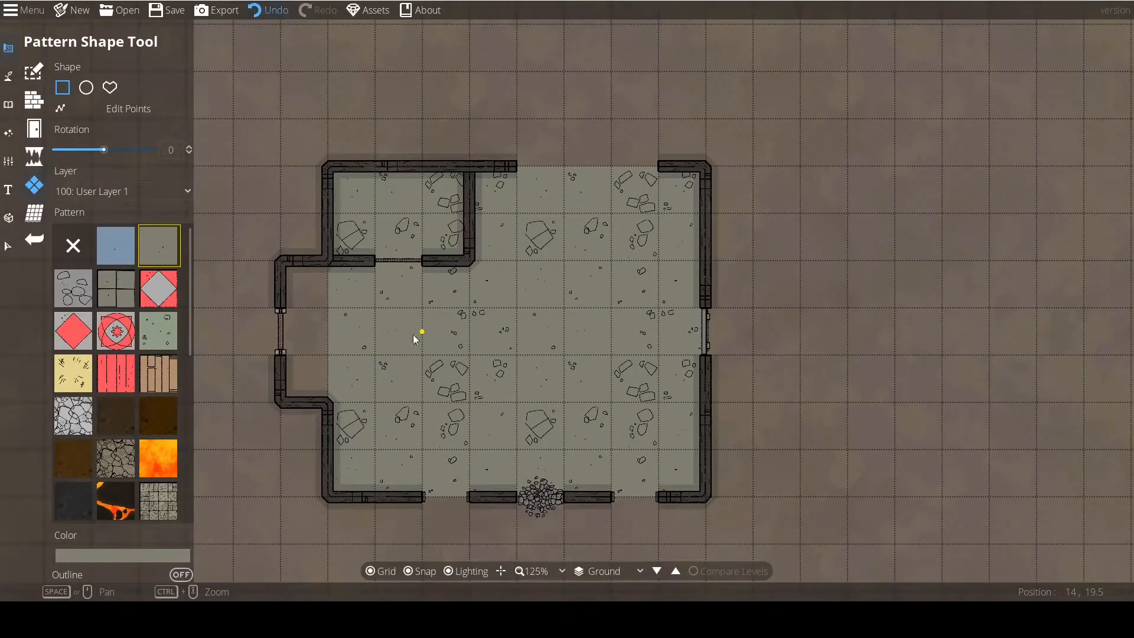
Undo the stone floor and cover the building's main 8 by 7 tile interior with a rectangle of the wooden plank pattern.
click(157, 375)
click(267, 10)
drag(338, 180, 705, 493)
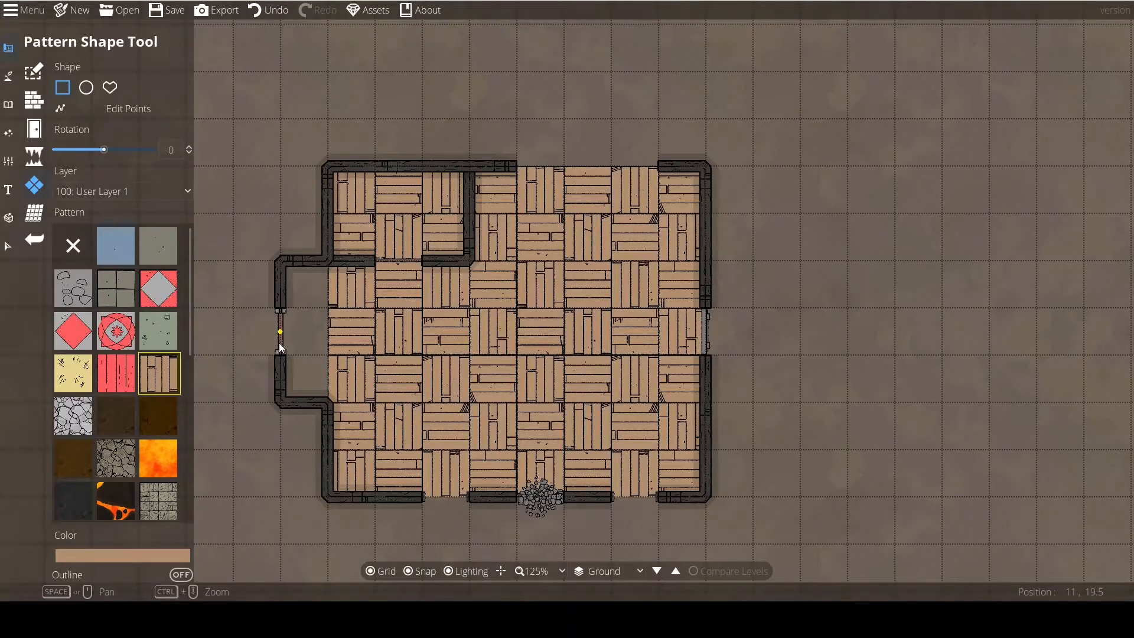
Try drawing an ellipse of the wooden plank pattern, about 7 by 6 tiles, beside the building, and undo it.
click(89, 89)
drag(538, 161, 870, 446)
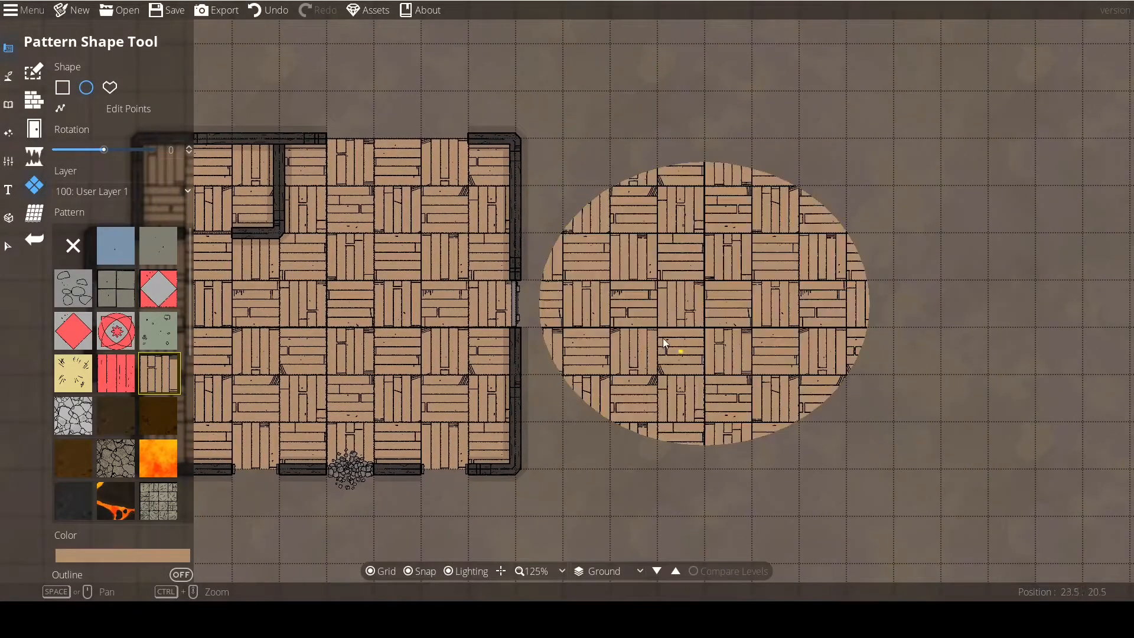
click(263, 11)
drag(587, 257, 657, 304)
click(275, 11)
Try several ellipses of the plank pattern beside the building with snapping off, undo them and restore snapping.
drag(353, 206, 422, 181)
click(416, 573)
drag(668, 224, 720, 309)
drag(648, 188, 744, 244)
drag(746, 191, 761, 190)
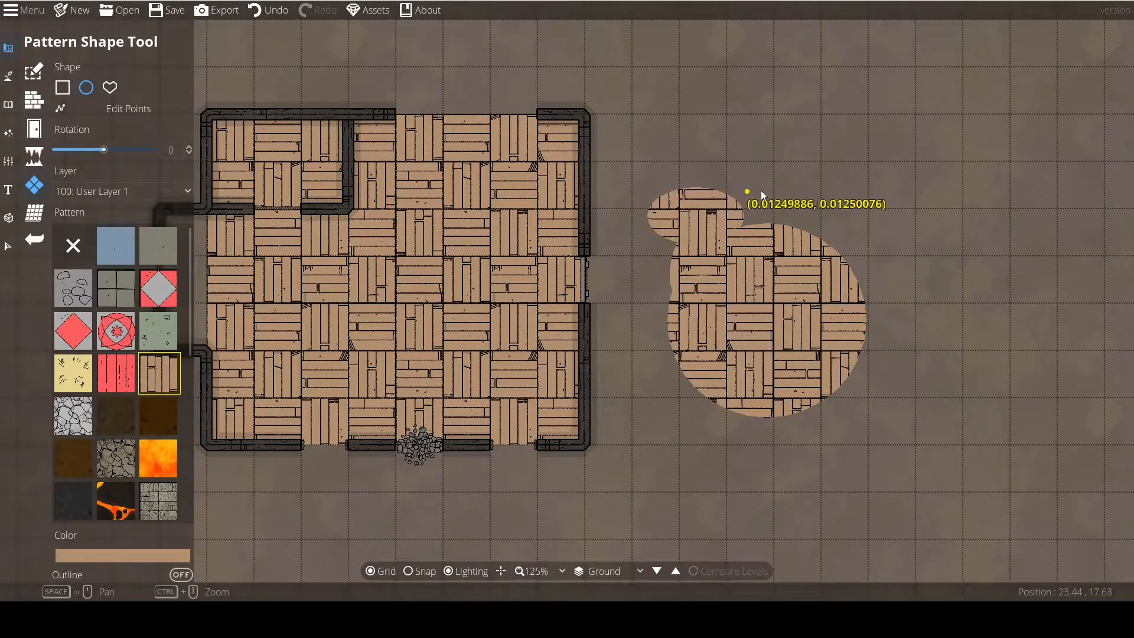
click(267, 11)
click(268, 11)
click(408, 571)
drag(255, 345, 391, 356)
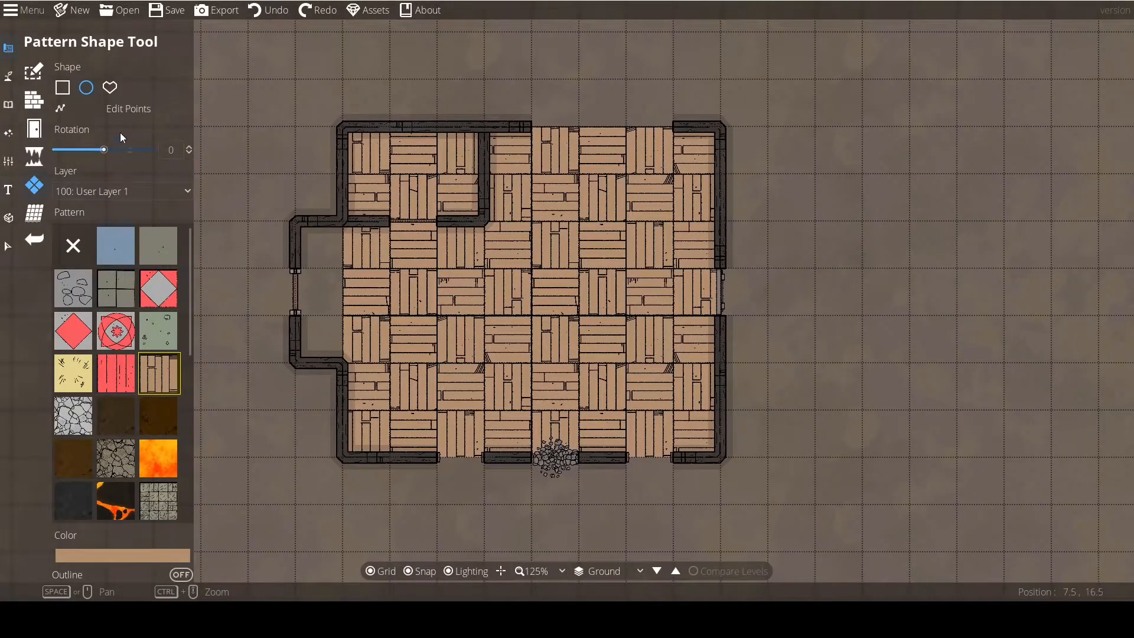
Draw an irregular polygon of the wooden plank pattern, about 4 by 6 tiles with a notched edge, beside the building.
click(111, 92)
drag(574, 413, 173, 373)
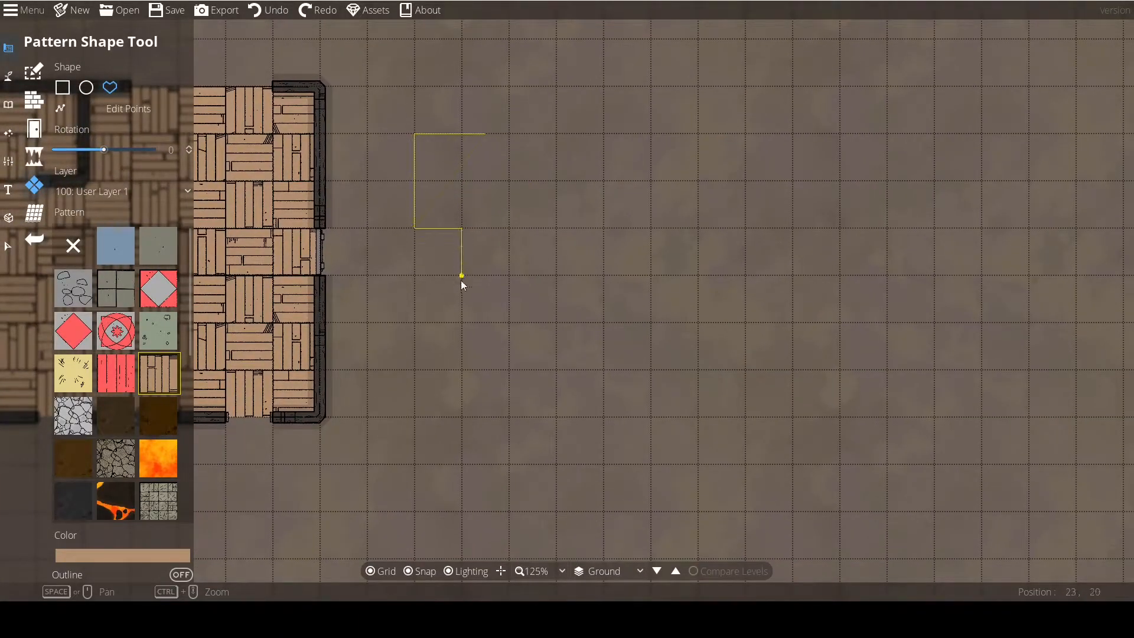
click(462, 370)
click(610, 281)
click(602, 188)
click(553, 134)
click(484, 129)
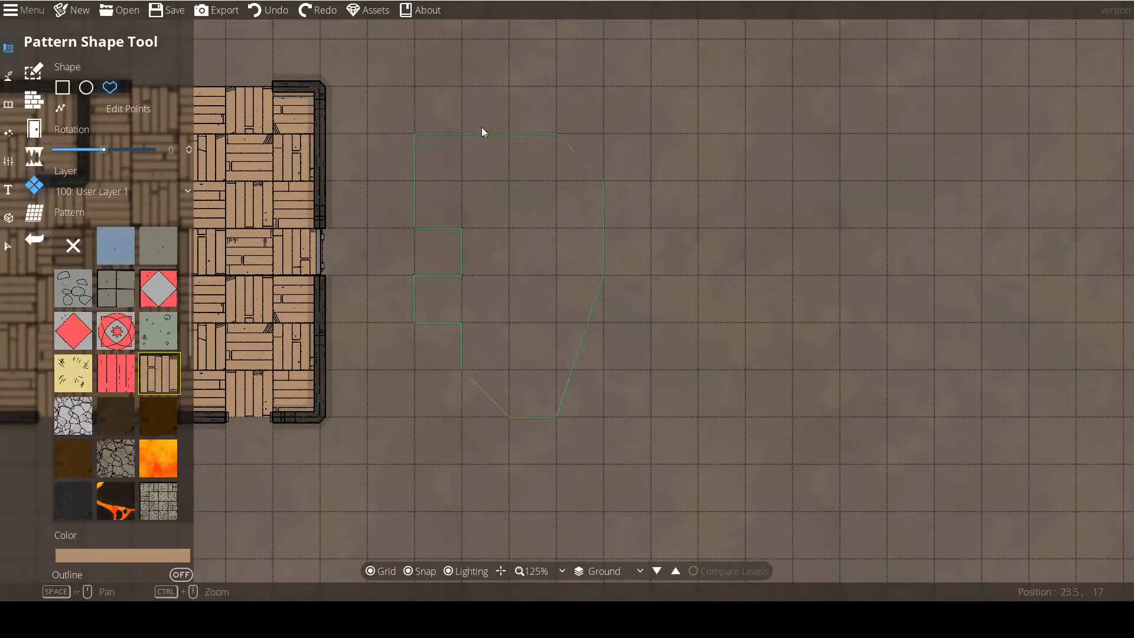
drag(405, 339, 580, 355)
scroll(520, 348, down, 1)
Edit the irregular plank polygon's points, removing several along its notched side and moving its upper corner out to position 22, 16.
click(34, 102)
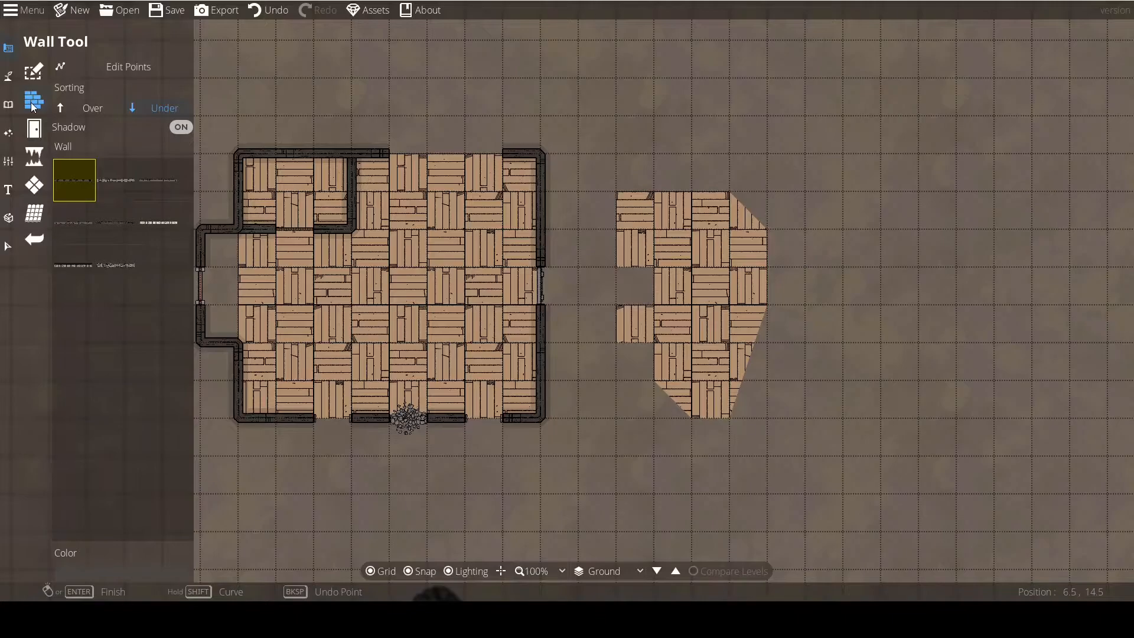
click(34, 185)
drag(336, 269, 209, 255)
drag(491, 196, 621, 231)
click(121, 107)
drag(604, 302, 604, 305)
key(Delete)
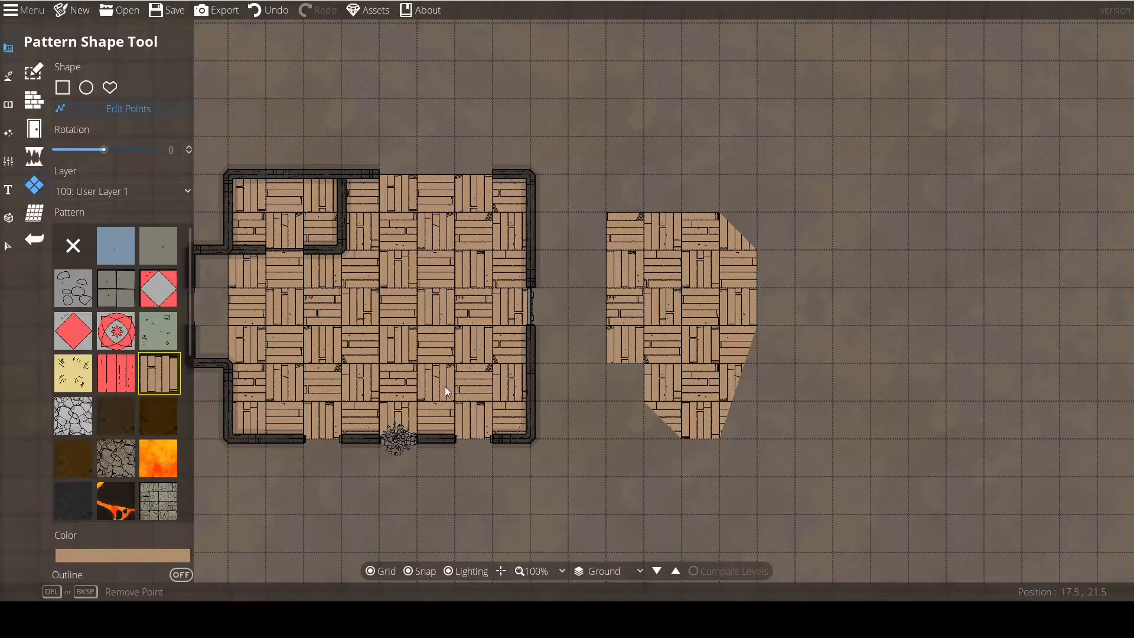
mouse_move(606, 217)
key(Delete)
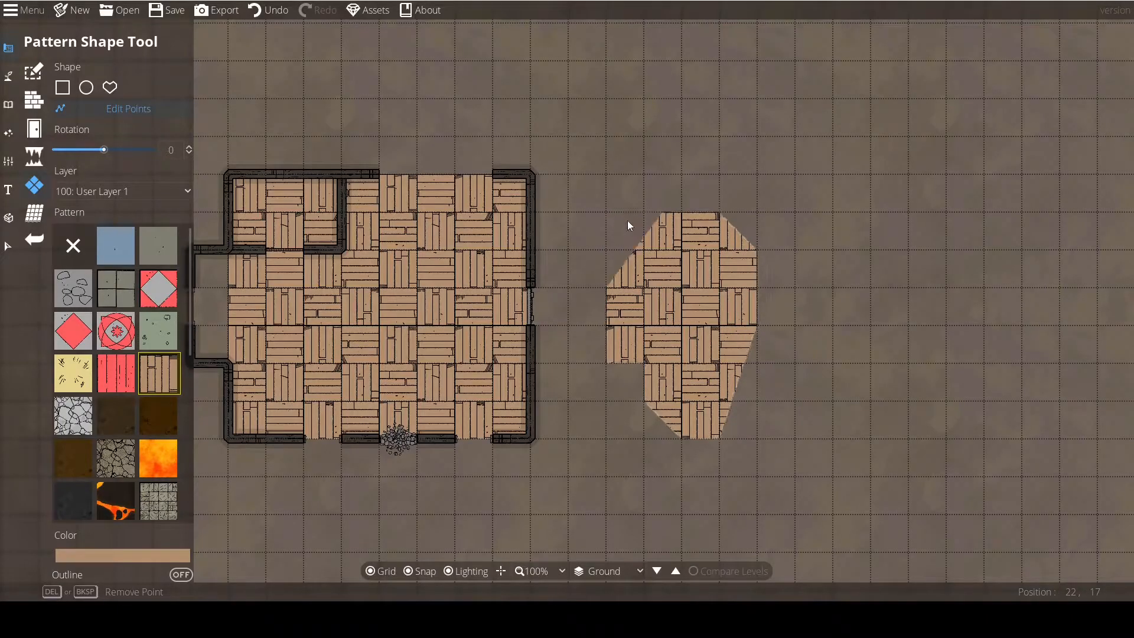
key(Delete)
key(Delete)
drag(654, 276, 607, 175)
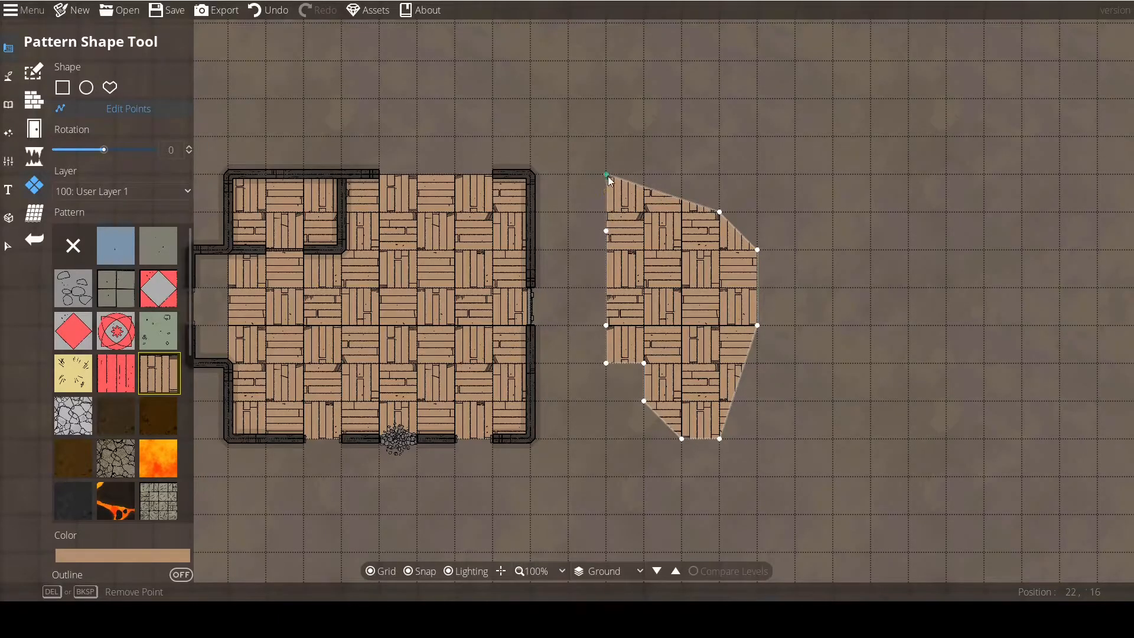
Pull the polygon's upper side outward with extra edge points, turn off snapping, and freely reshape the points below.
drag(607, 190, 577, 194)
click(501, 516)
click(406, 572)
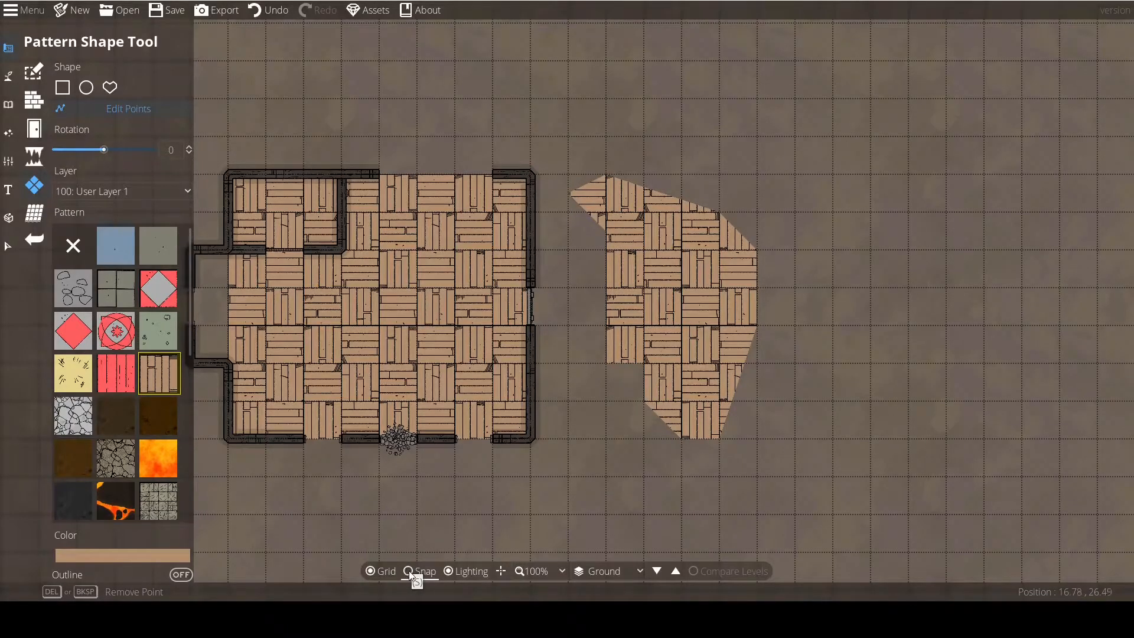
mouse_move(606, 231)
mouse_down()
mouse_move(567, 249)
mouse_move(599, 245)
mouse_up()
drag(600, 262, 616, 253)
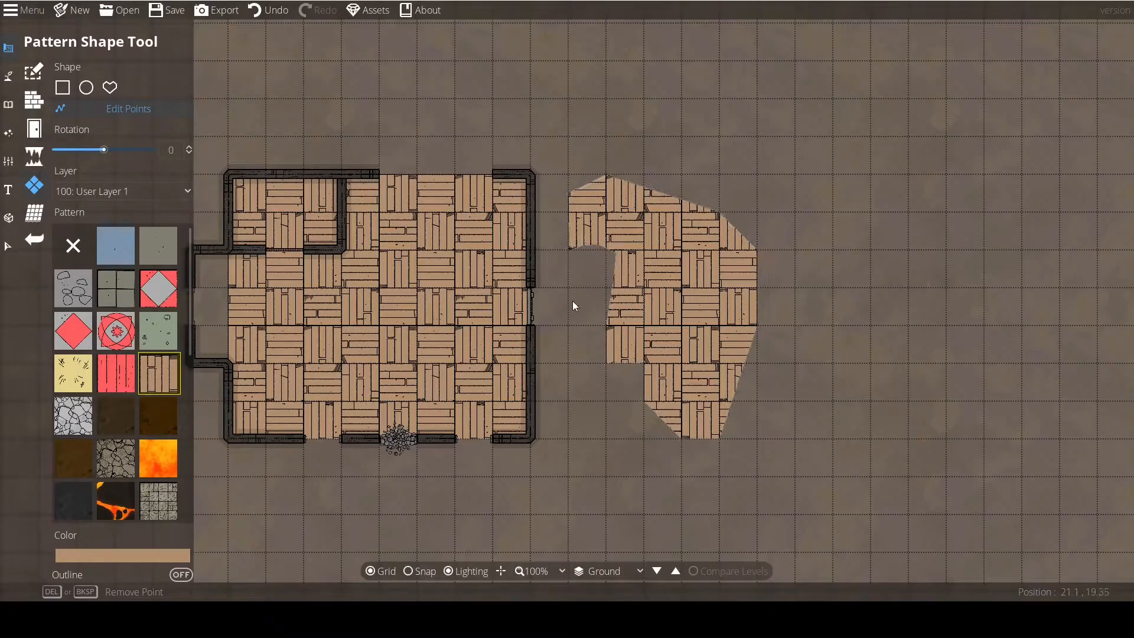
Select the irregular plank polygon, change its pattern to the diamond tile, and delete the shape.
click(4, 244)
click(570, 243)
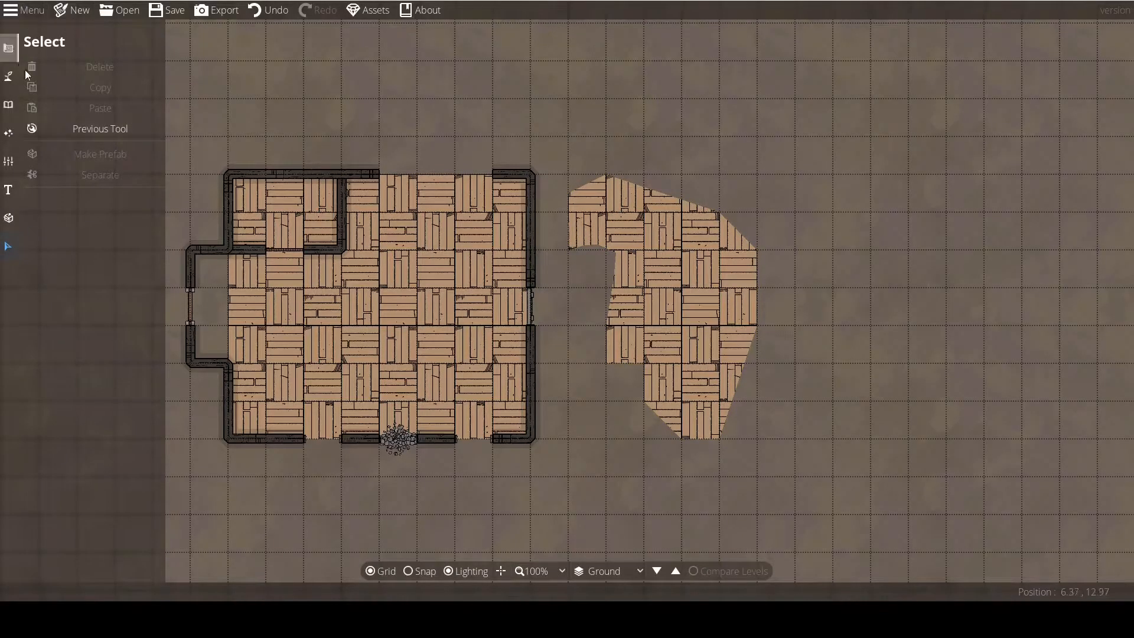
click(667, 290)
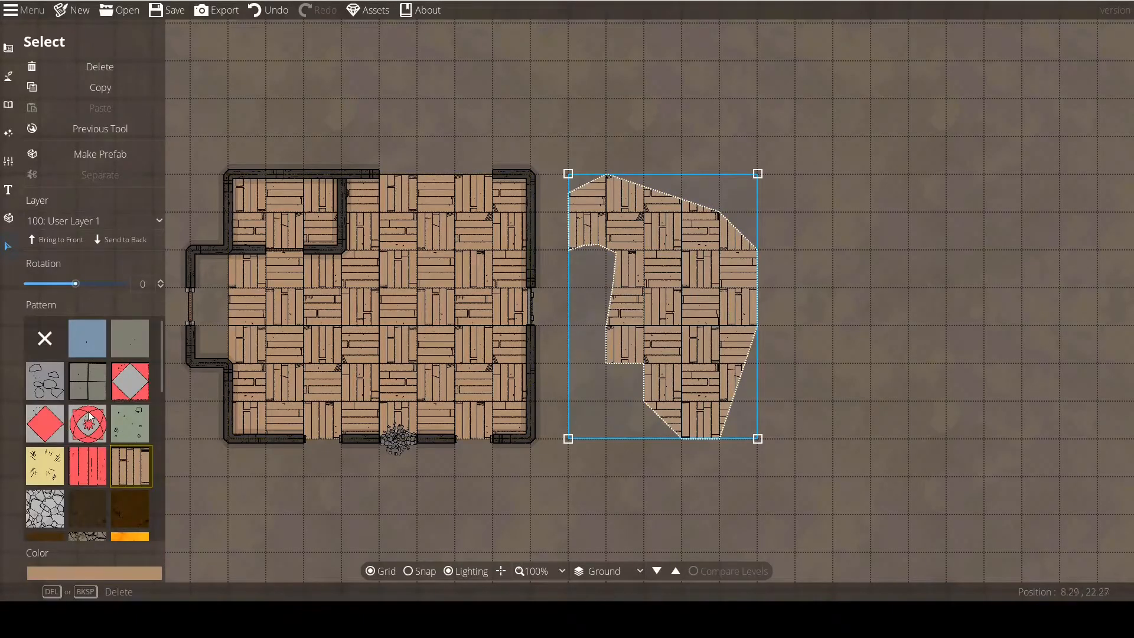
click(108, 382)
click(130, 381)
key(Delete)
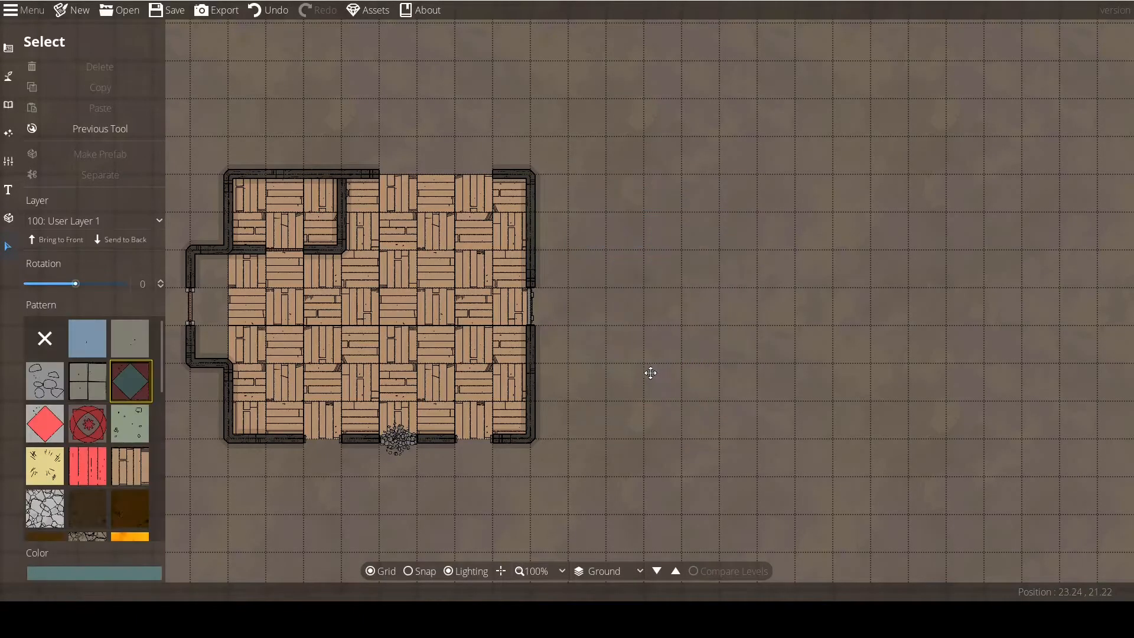
Return to the Pattern Shape Tool and review the available layers, keeping 100: User Layer 1.
drag(371, 359, 466, 352)
click(485, 322)
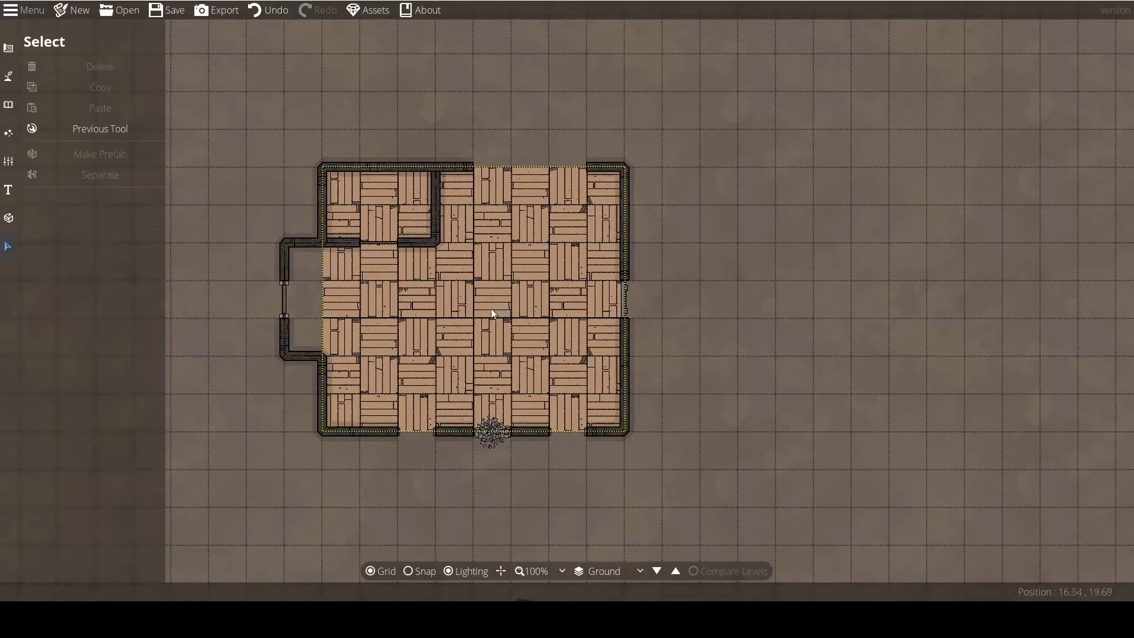
click(65, 128)
drag(507, 351, 258, 315)
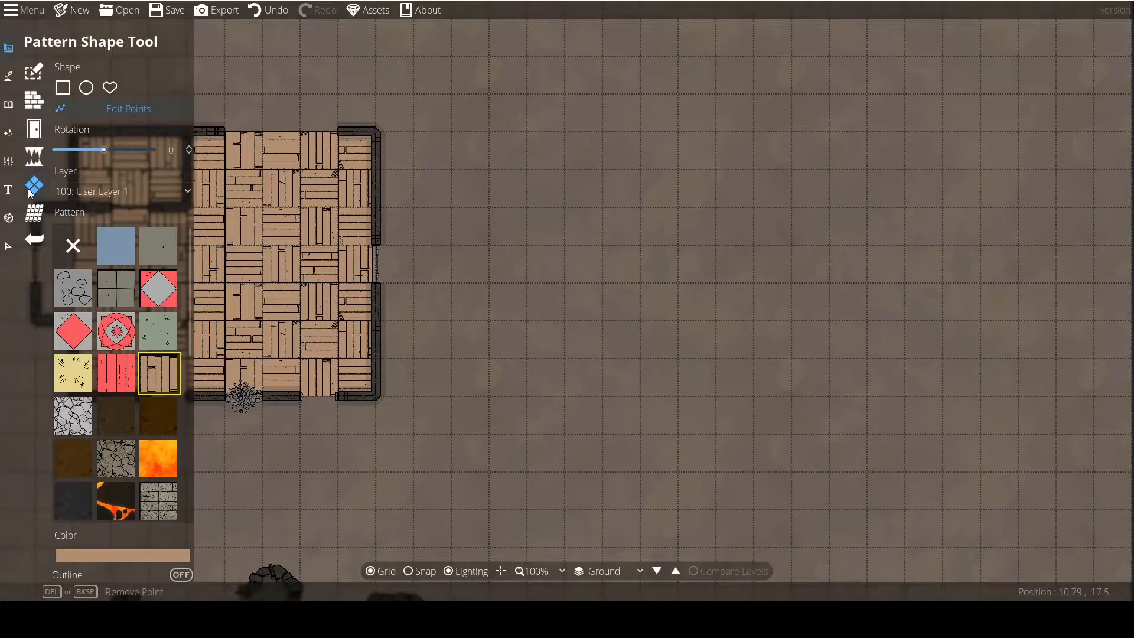
click(88, 192)
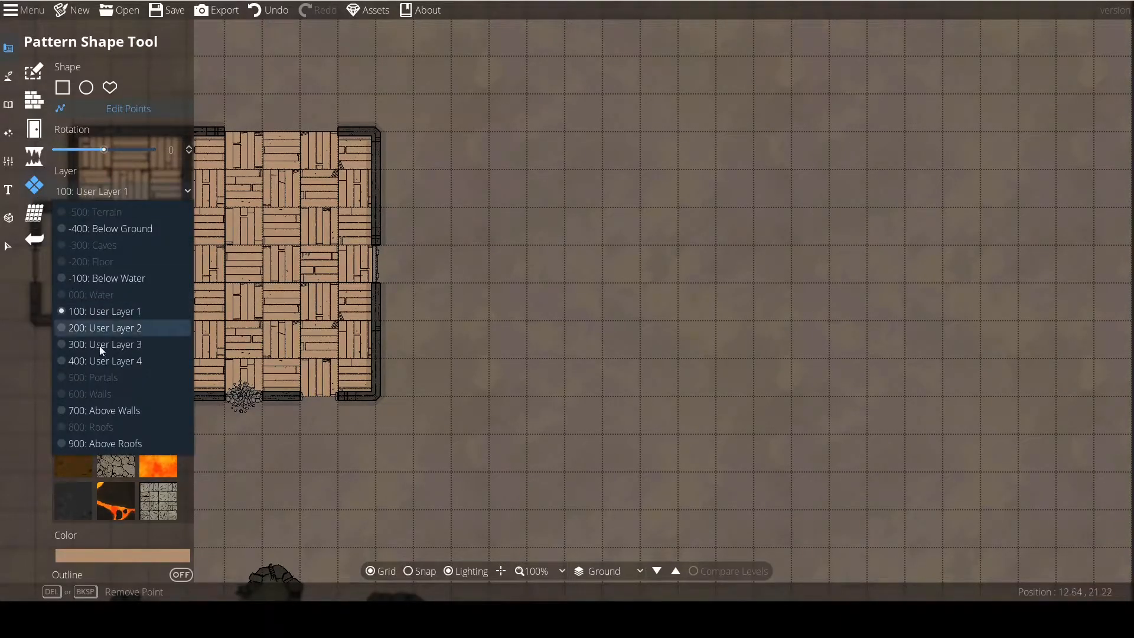
click(106, 196)
drag(454, 414, 684, 427)
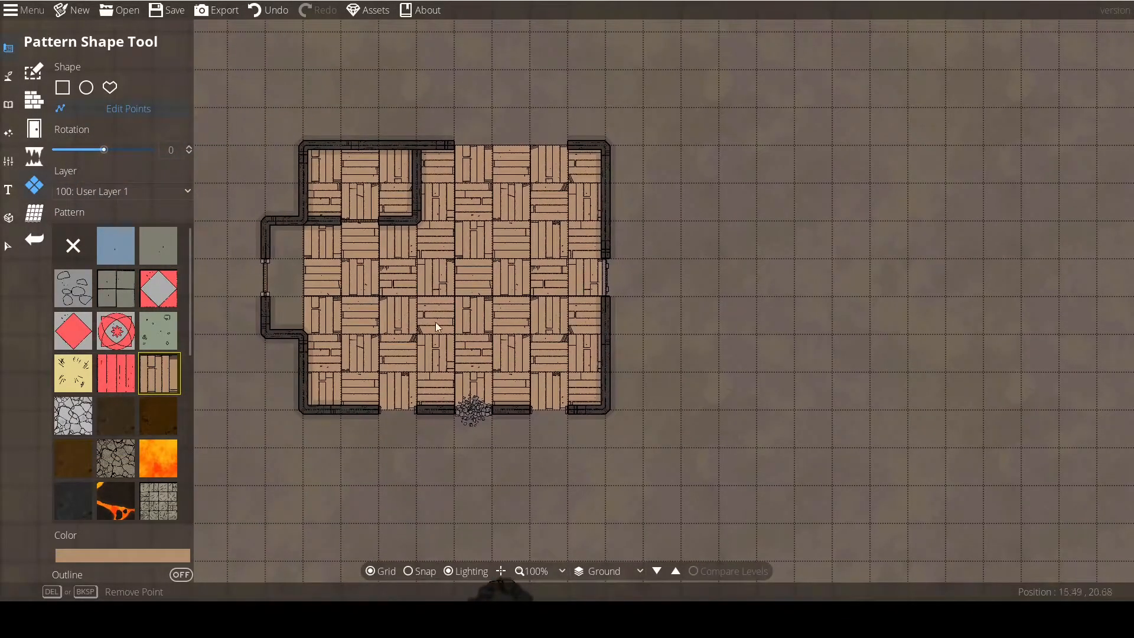
Delete the rubble portal and the two open doorways from the building's lower wall.
click(120, 342)
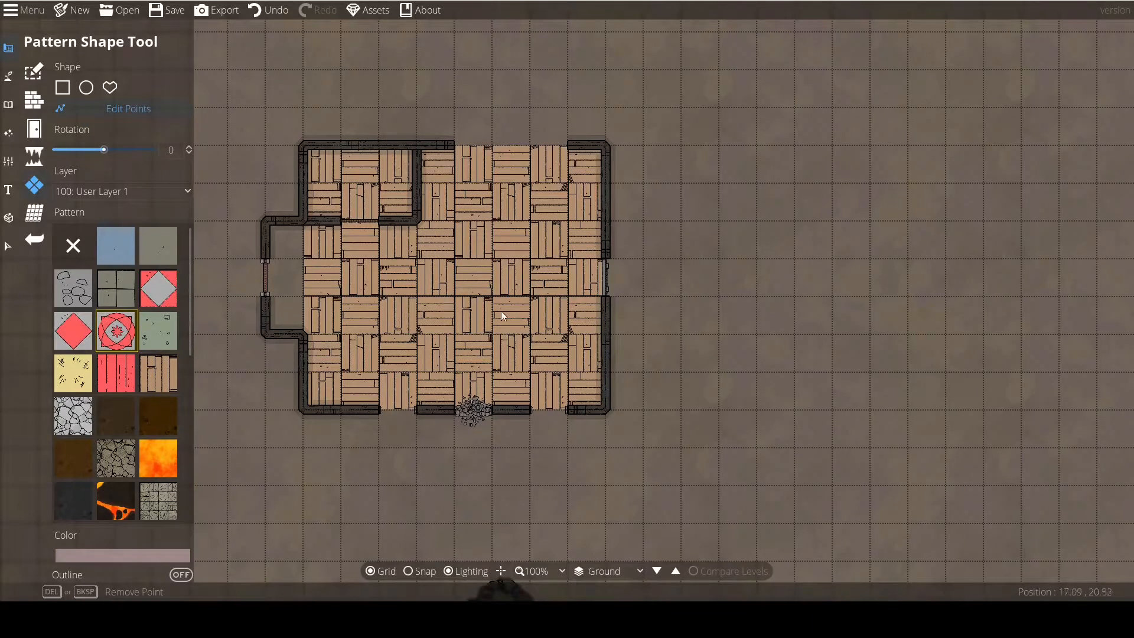
click(8, 266)
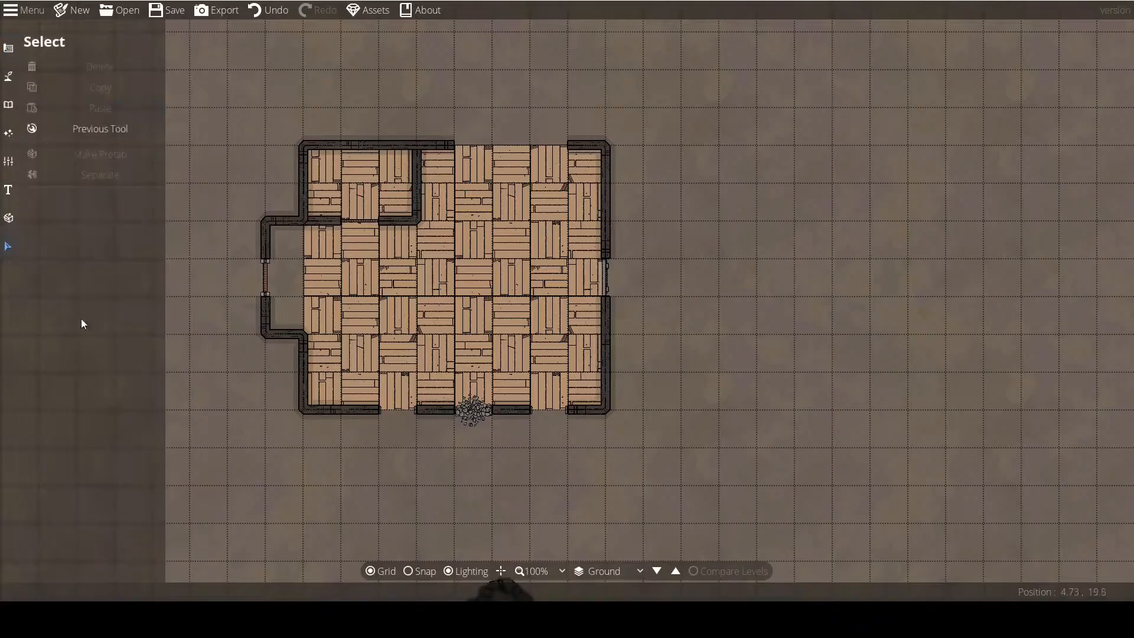
click(473, 416)
key(Delete)
click(391, 409)
key(Delete)
click(539, 410)
key(Delete)
Delete the adjoining open portals from the building's upper wall to close its gap.
click(525, 145)
key(Delete)
click(542, 144)
key(Delete)
click(473, 142)
key(Delete)
With snapping on, draw a 3 by 2 tile rectangle of the grey square-tile pattern in the main room's lower-right corner.
drag(465, 268, 537, 282)
scroll(502, 346, up, 1)
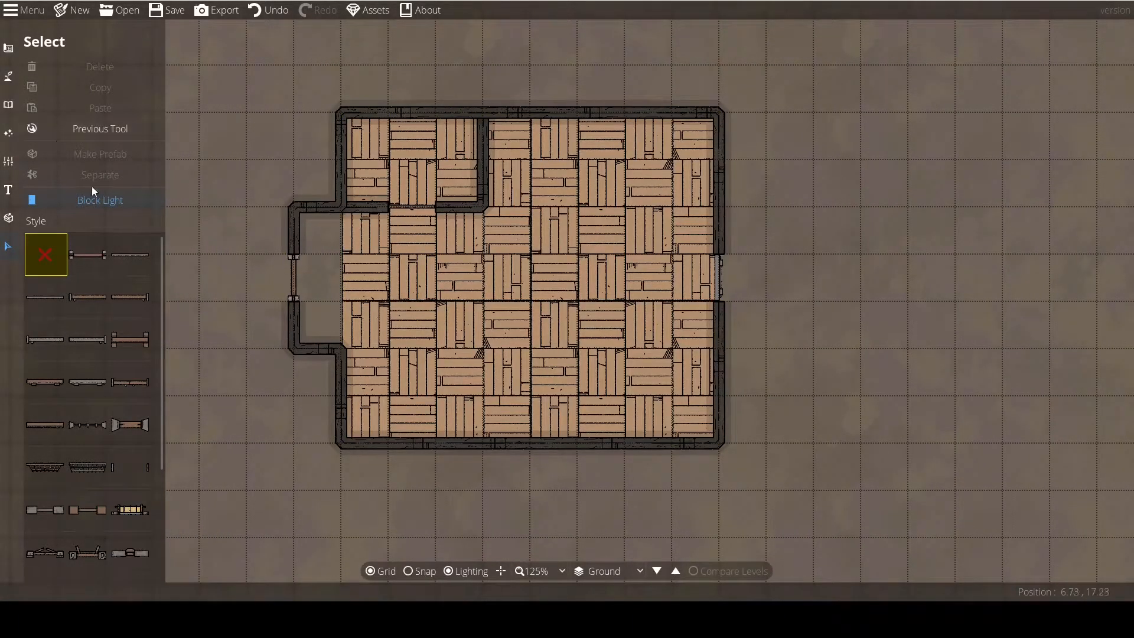
click(99, 133)
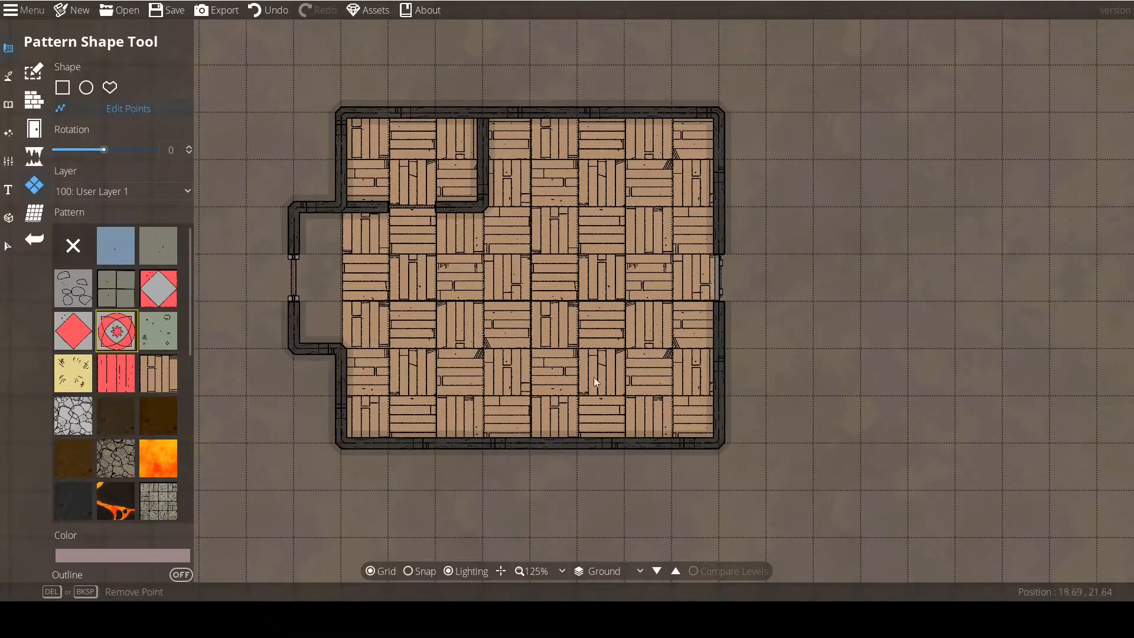
click(109, 288)
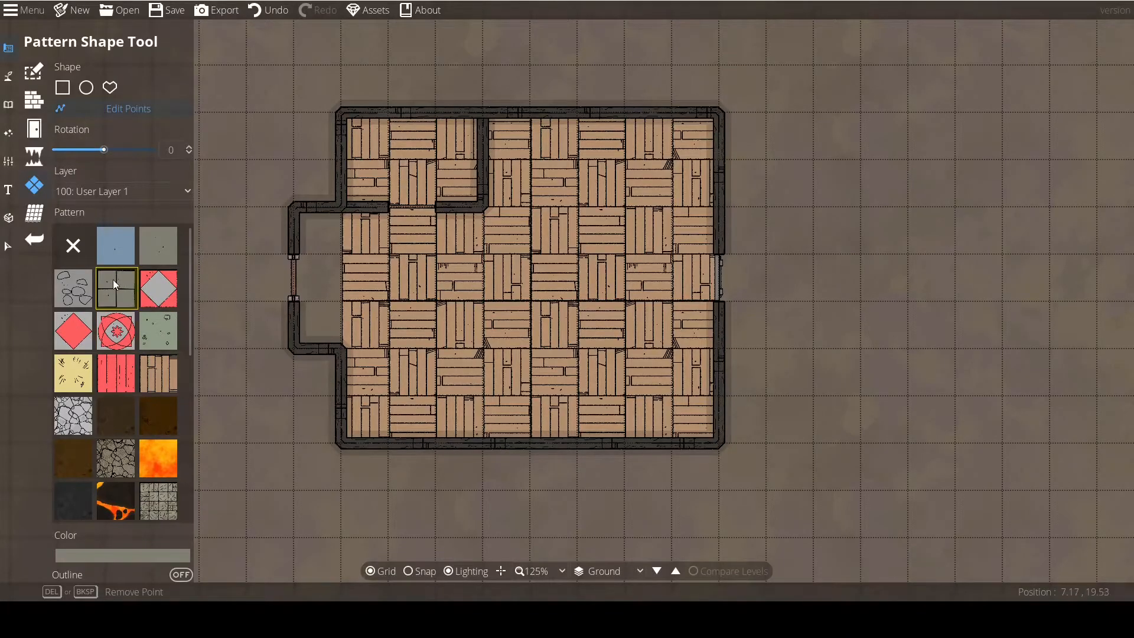
click(63, 88)
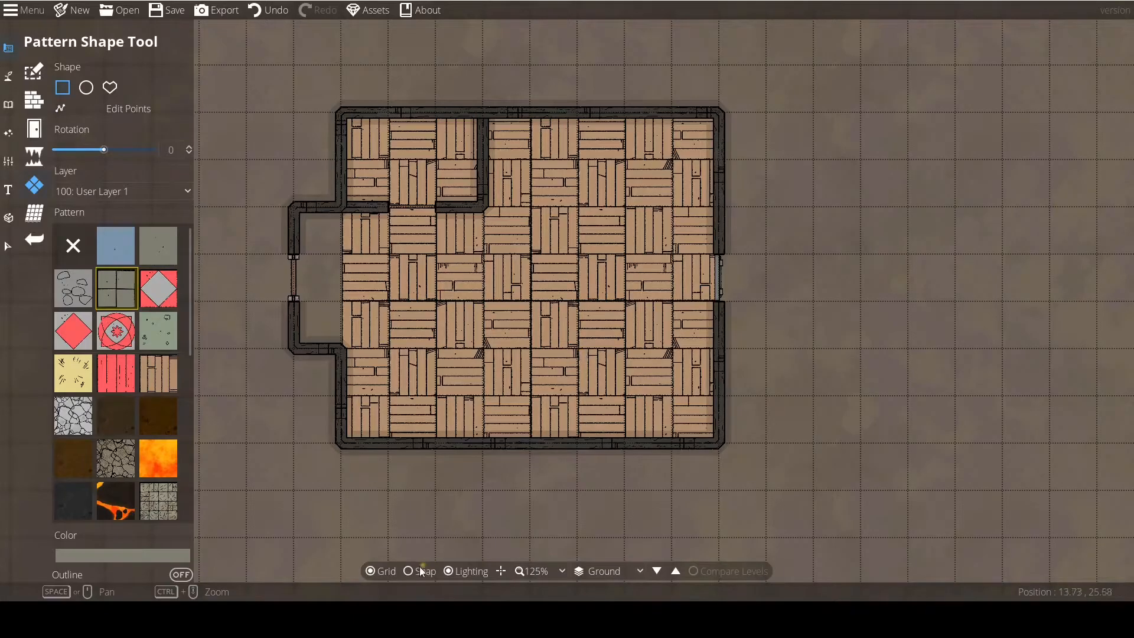
drag(583, 353, 722, 442)
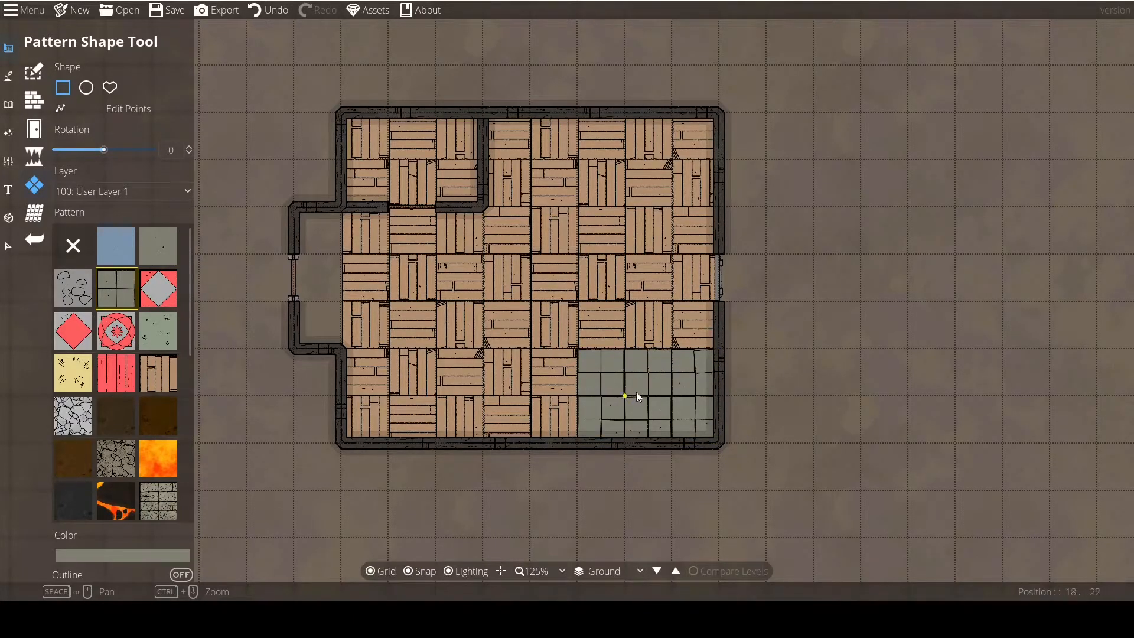
Use the Select tool to try picking the wooden floor pattern and the grey tile patch inside the building.
click(5, 250)
click(523, 310)
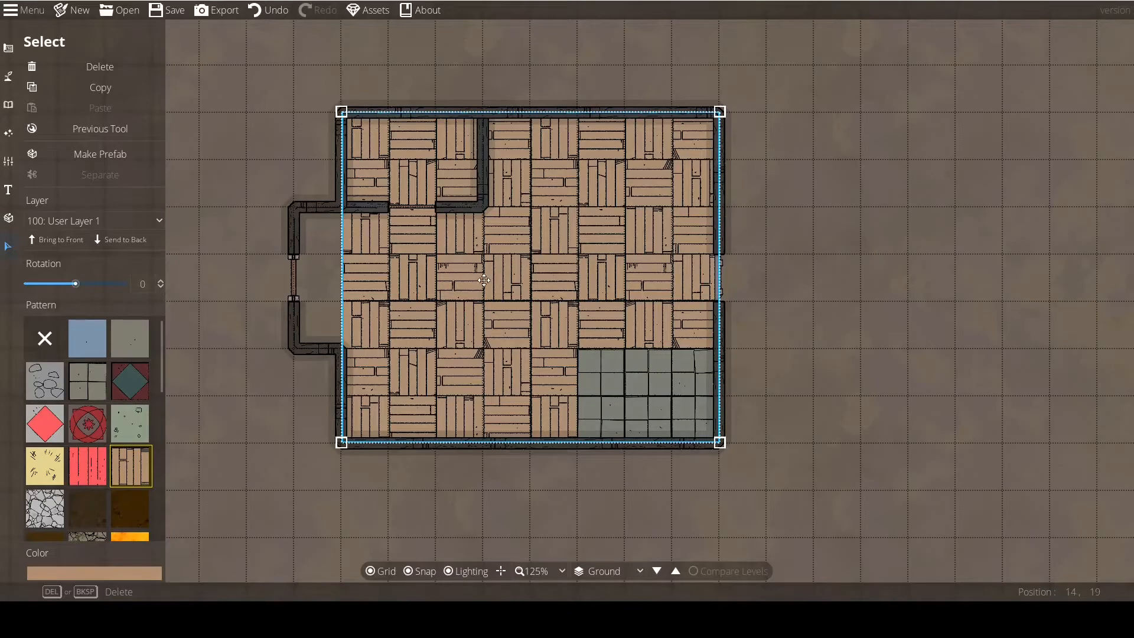
click(853, 328)
click(628, 374)
click(768, 421)
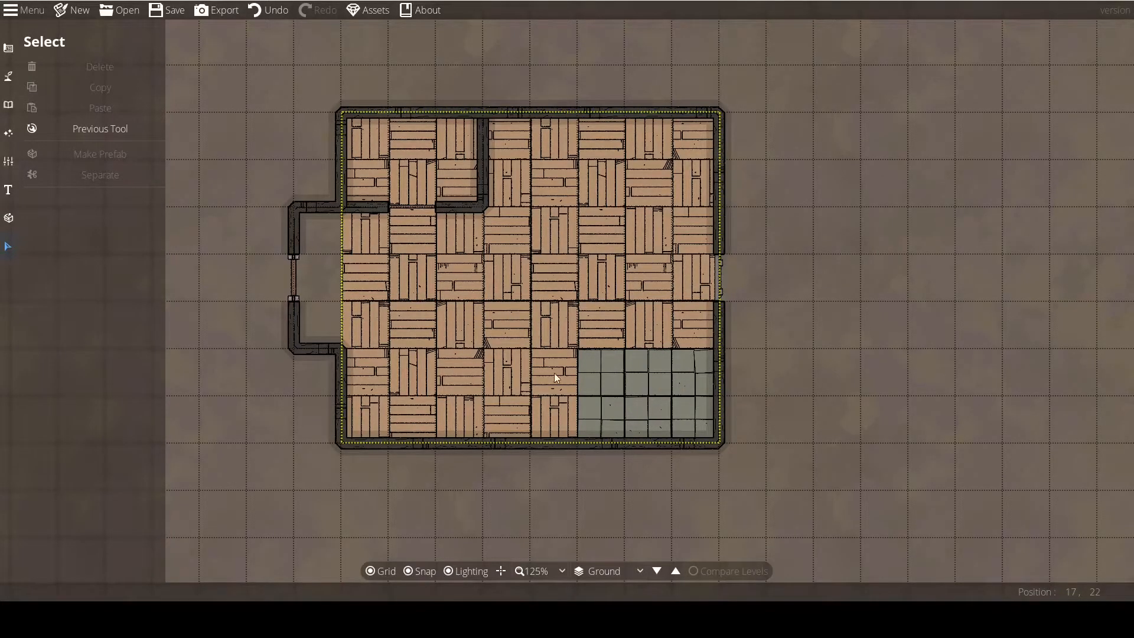
click(632, 408)
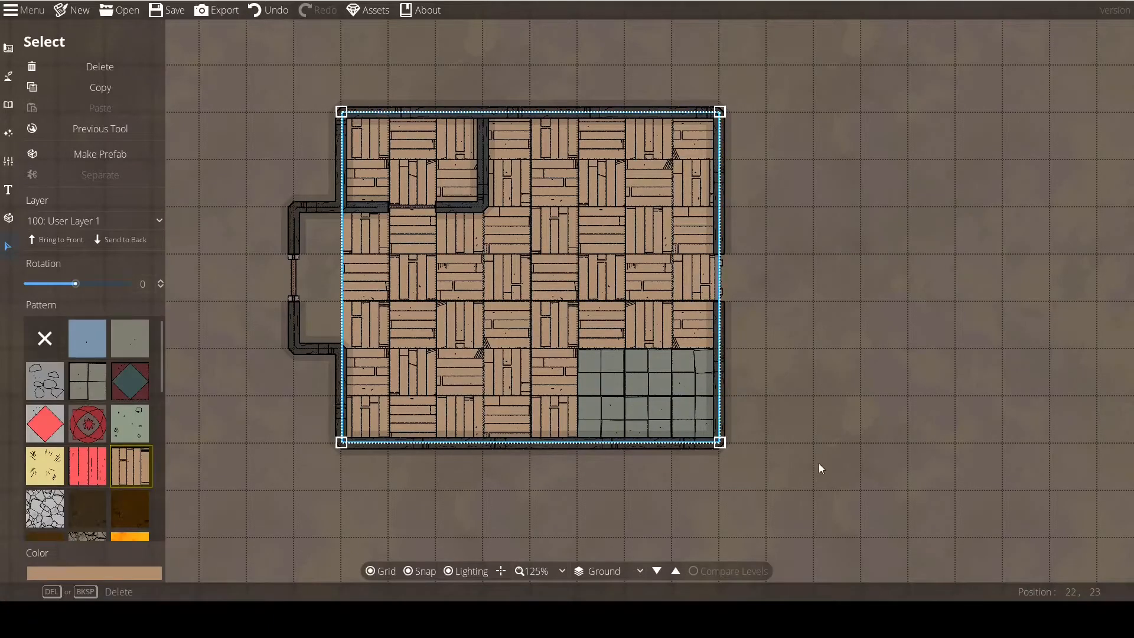
Try moving the wooden floor pattern out of the building, select the grey tile patch, and undo the move.
drag(551, 280, 345, 232)
click(642, 261)
click(637, 417)
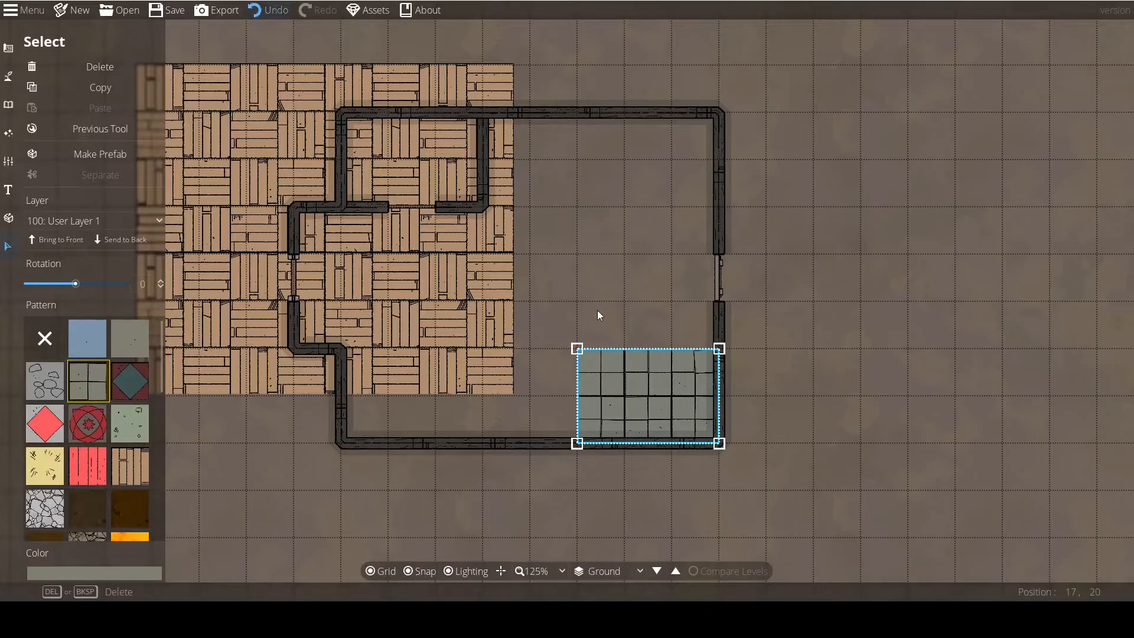
key(ctrl+z)
click(851, 371)
Select the wooden floor pattern and send it to the back of its layer.
drag(669, 331, 260, 343)
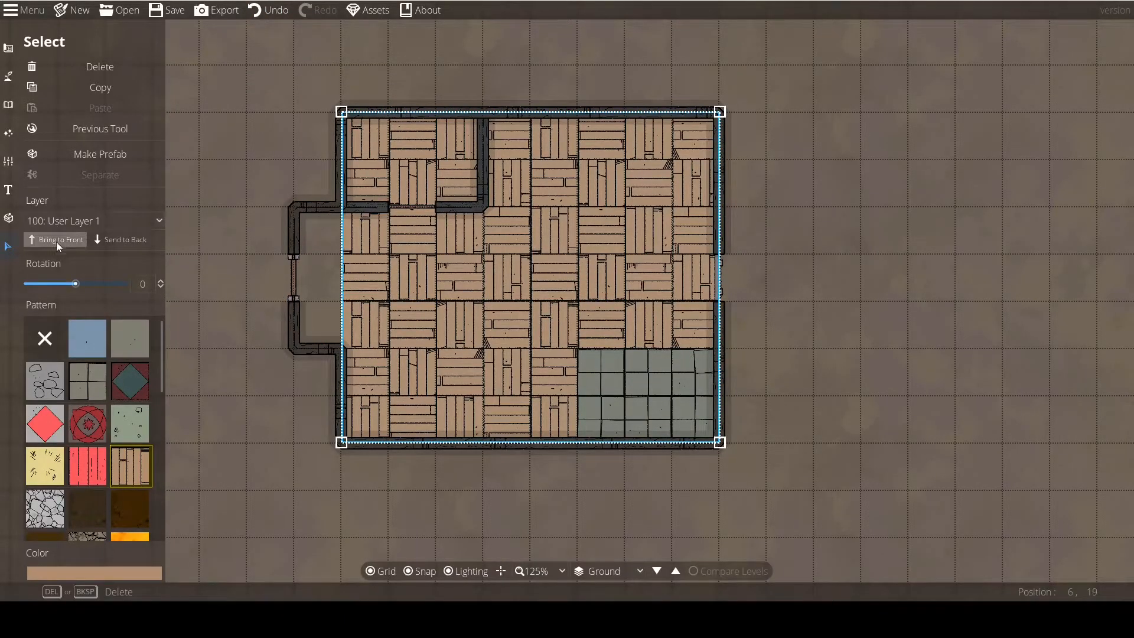
click(111, 241)
click(462, 508)
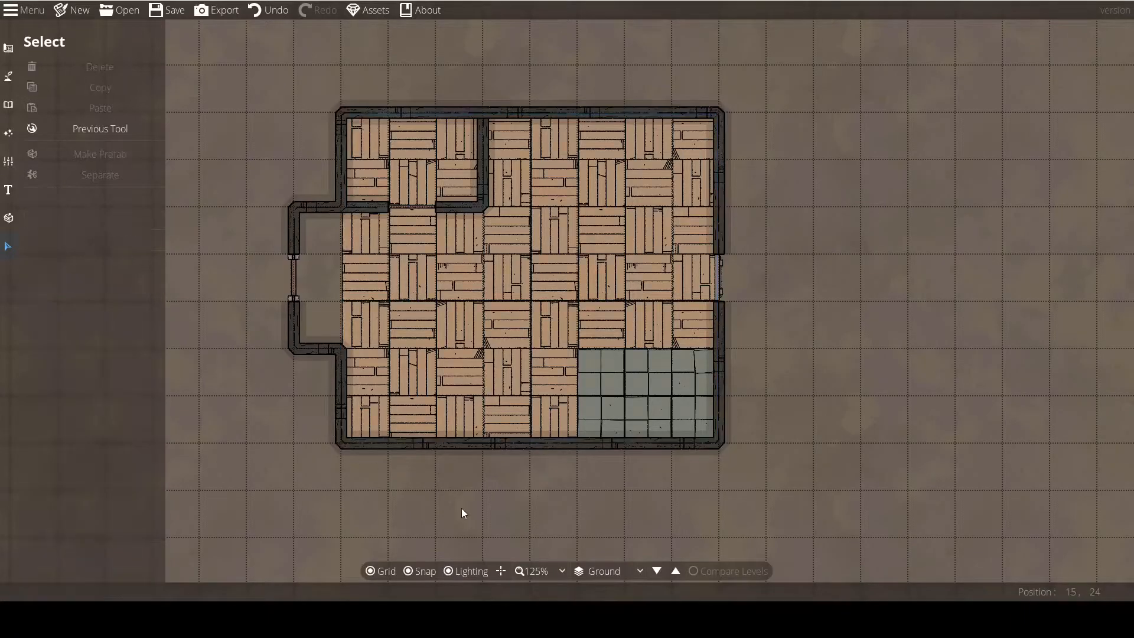
Alternate the wooden floor pattern between front and back of its layer, ending with it behind the grey tiles.
click(649, 406)
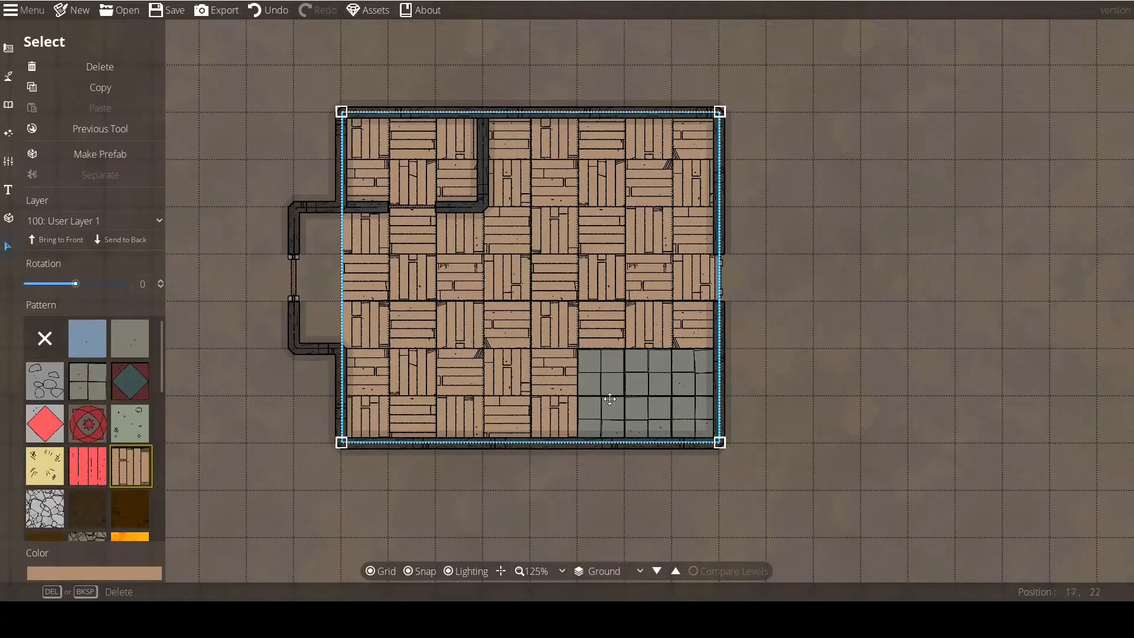
click(52, 239)
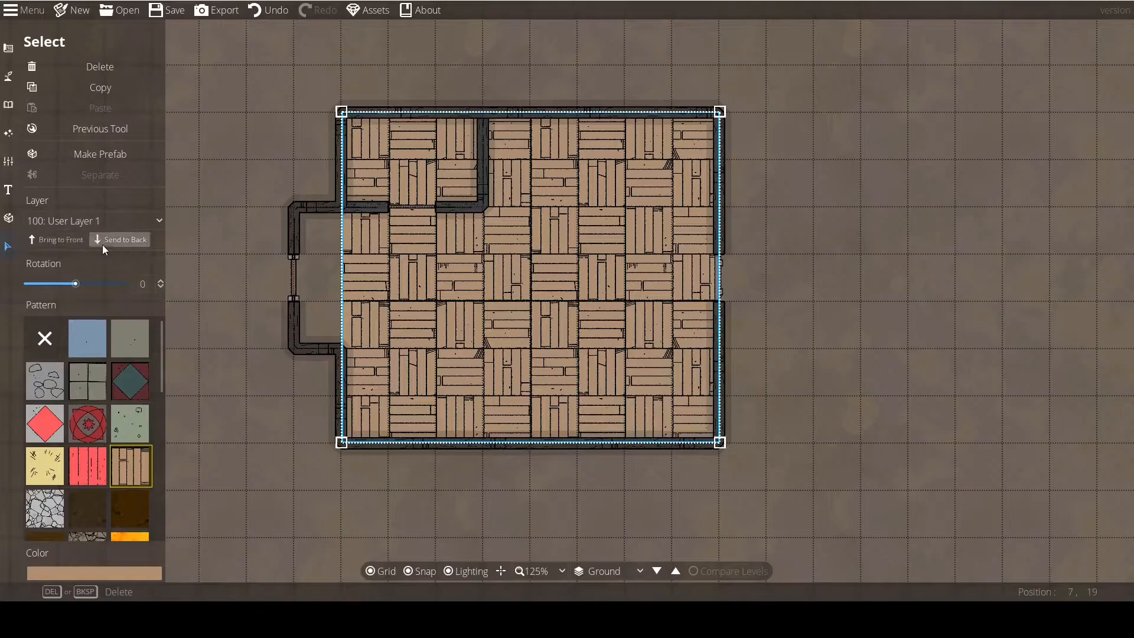
click(108, 240)
click(51, 239)
click(104, 241)
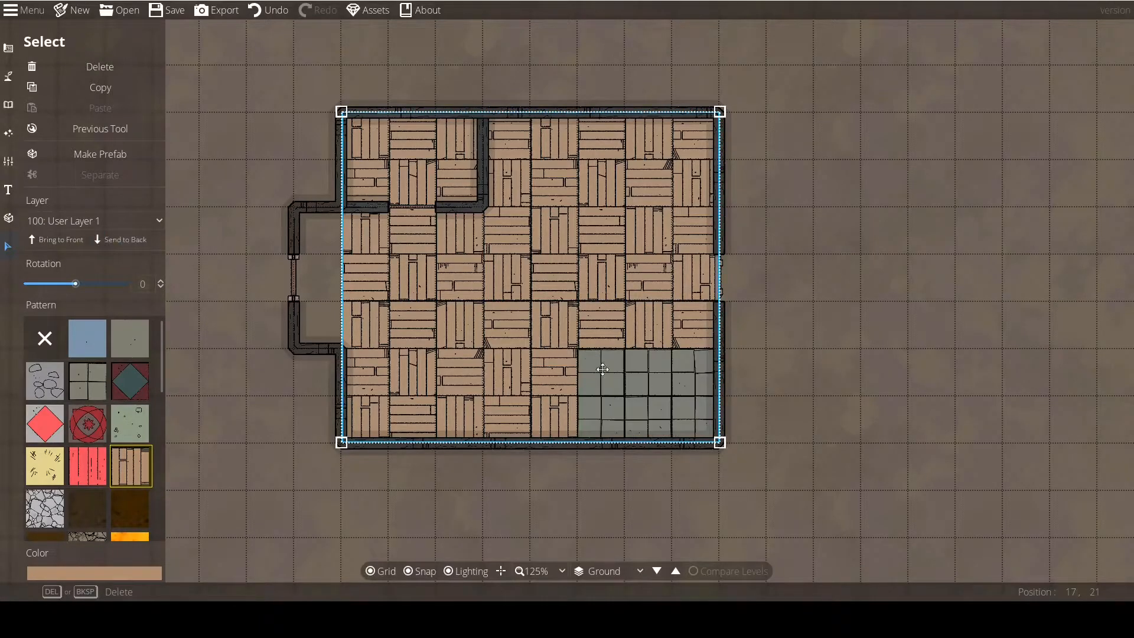
click(516, 495)
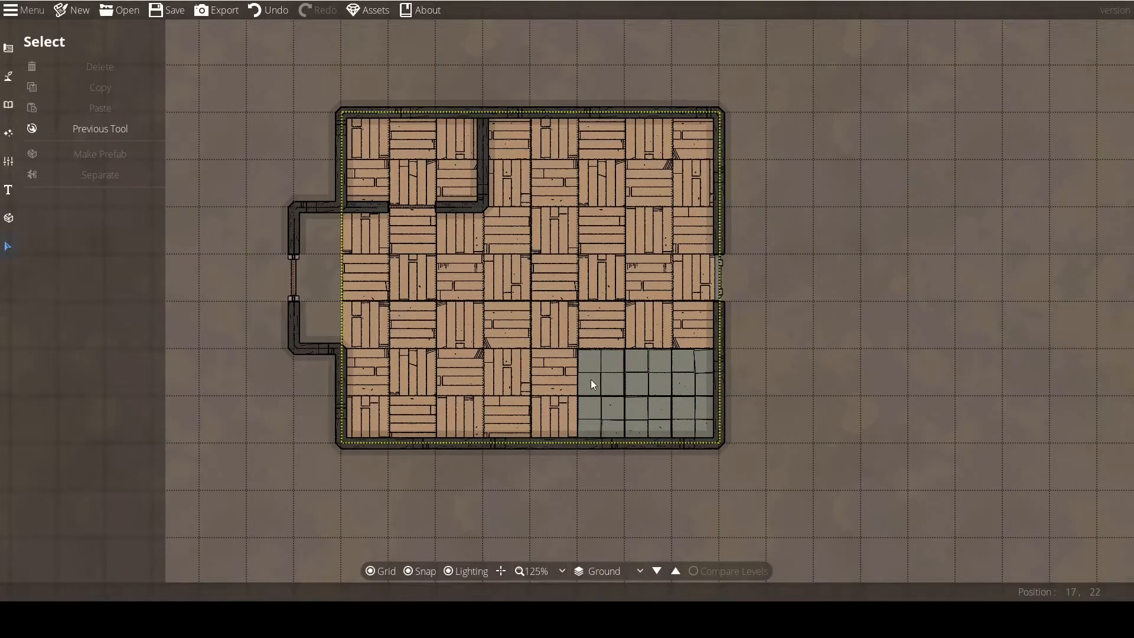
Assign the wooden floor pattern to layer -100: Below Water, and select the grey tile patch to compare its layer.
click(589, 280)
click(67, 224)
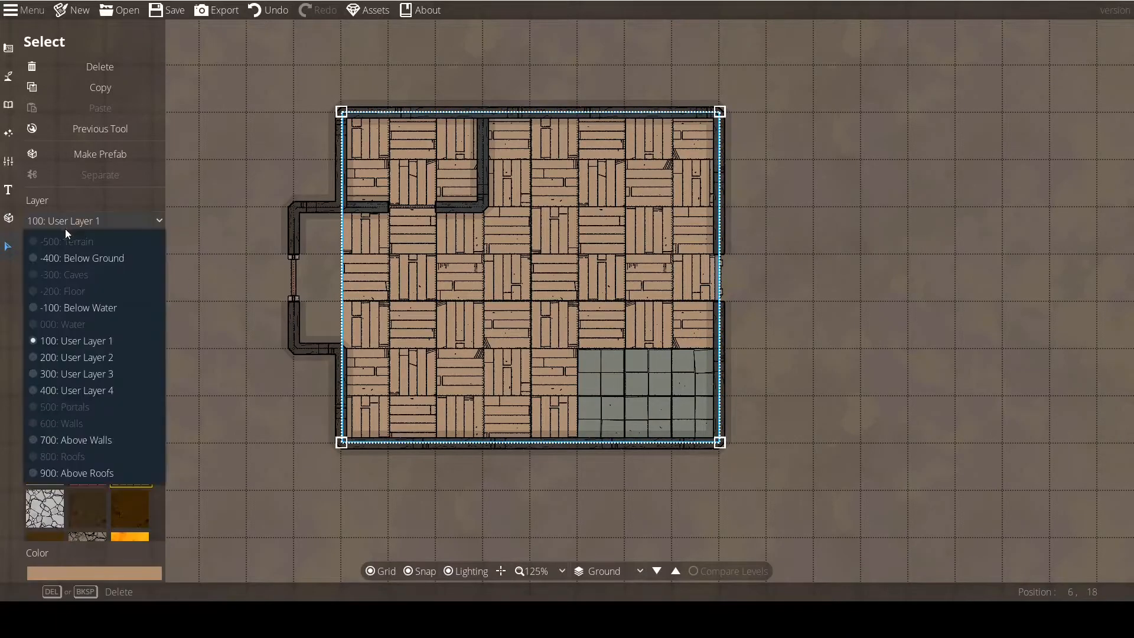
click(93, 311)
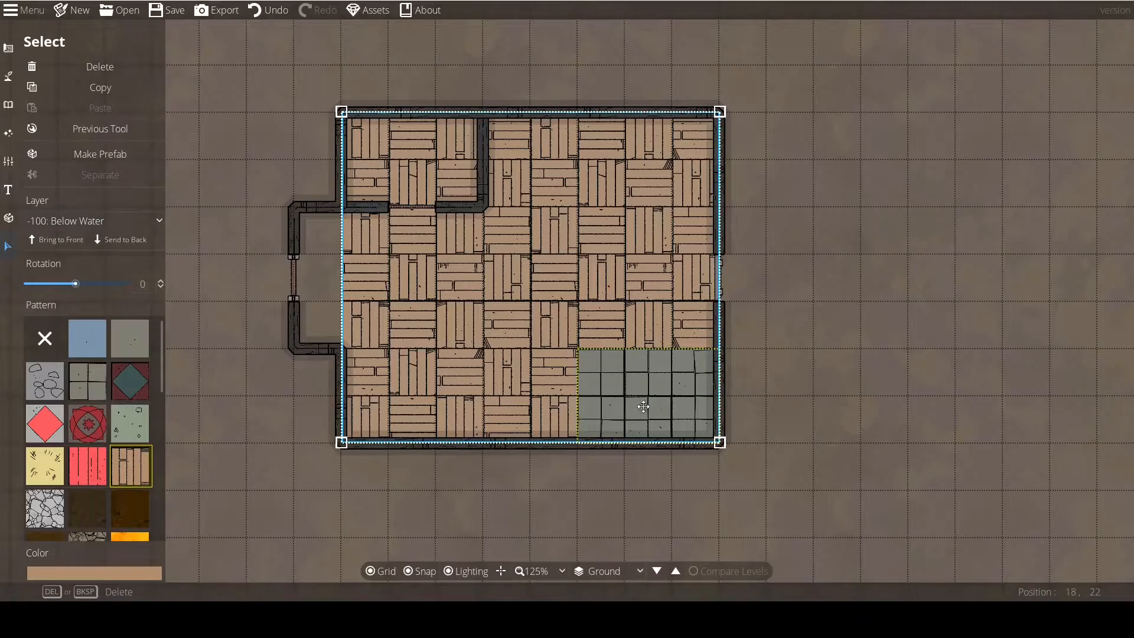
click(796, 481)
click(642, 378)
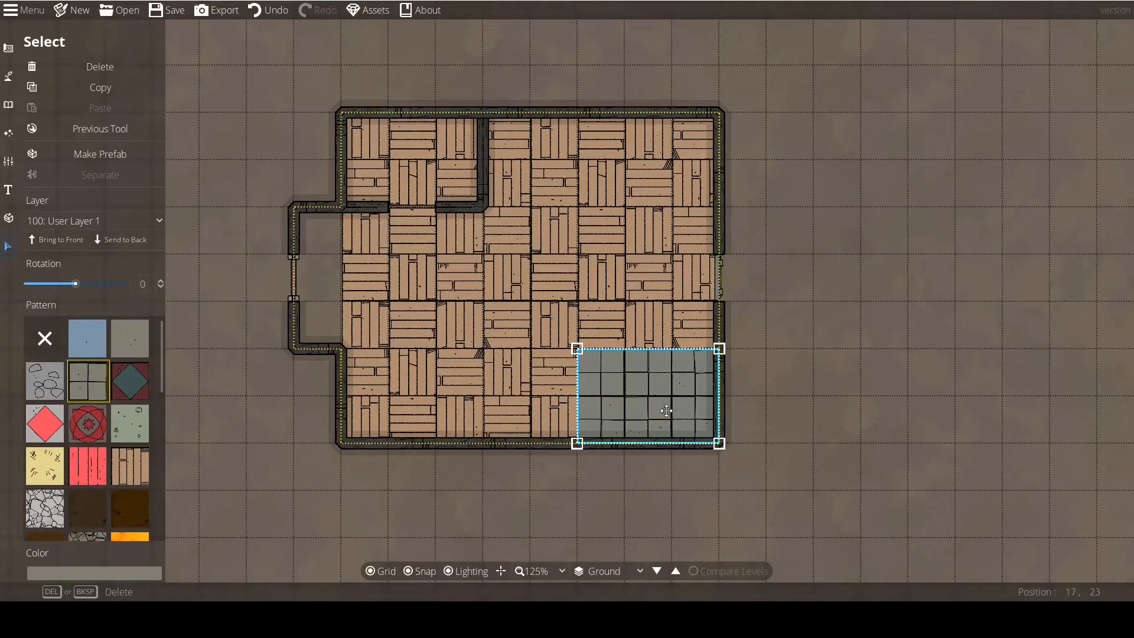
click(621, 530)
Reassign the wooden floor pattern to layer 100: User Layer 1.
click(487, 333)
click(90, 220)
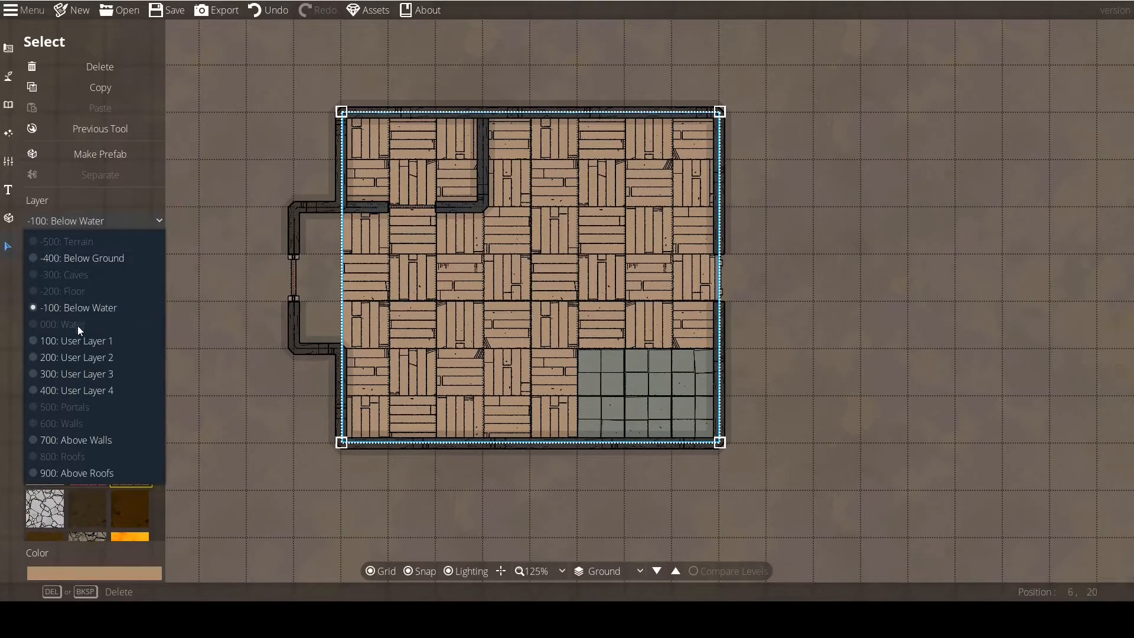
click(80, 342)
click(476, 514)
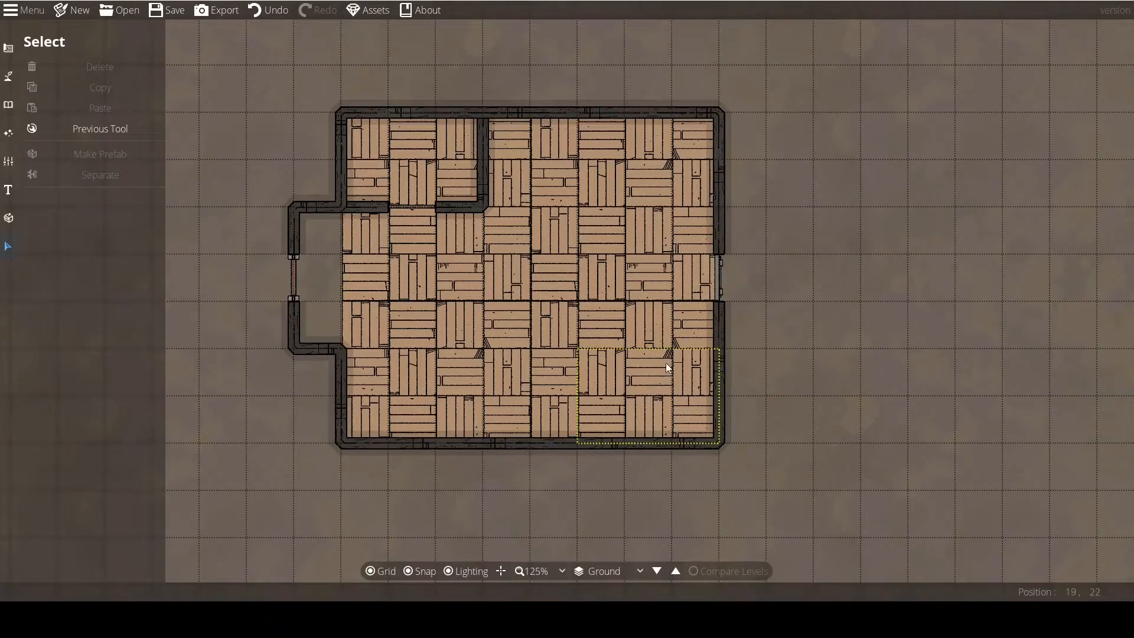
Review the layer options for the wooden floor pattern, keeping 100: User Layer 1.
click(462, 240)
click(94, 222)
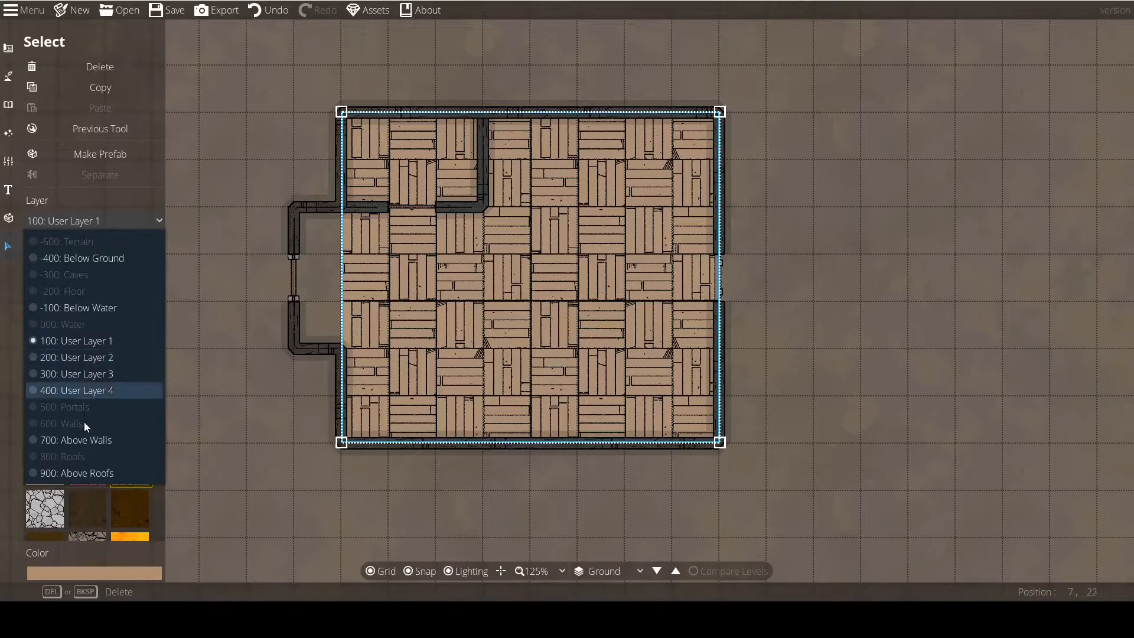
click(455, 555)
Select the grey tile patch beneath the wooden floor and assign it to layer 200: User Layer 2.
drag(745, 499, 627, 343)
click(631, 385)
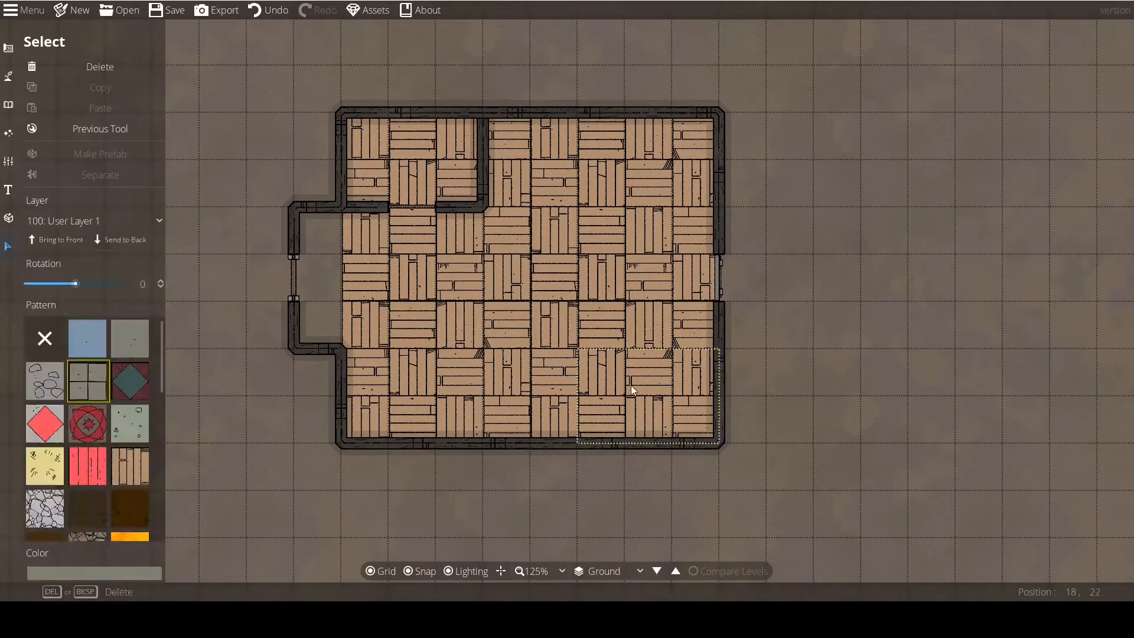
click(94, 222)
click(89, 357)
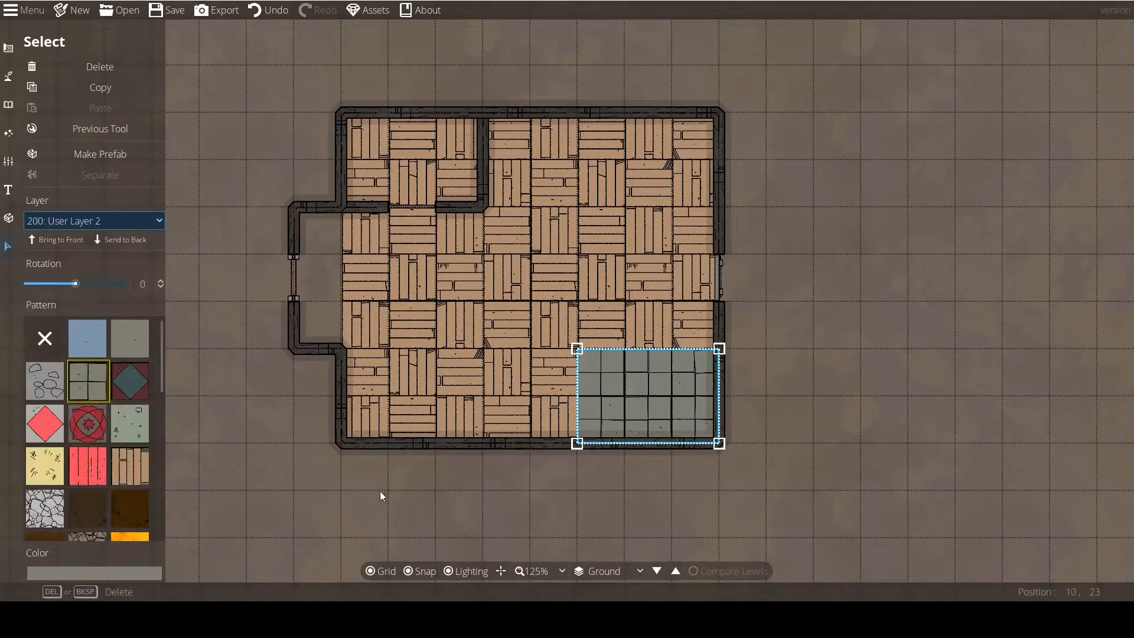
click(335, 476)
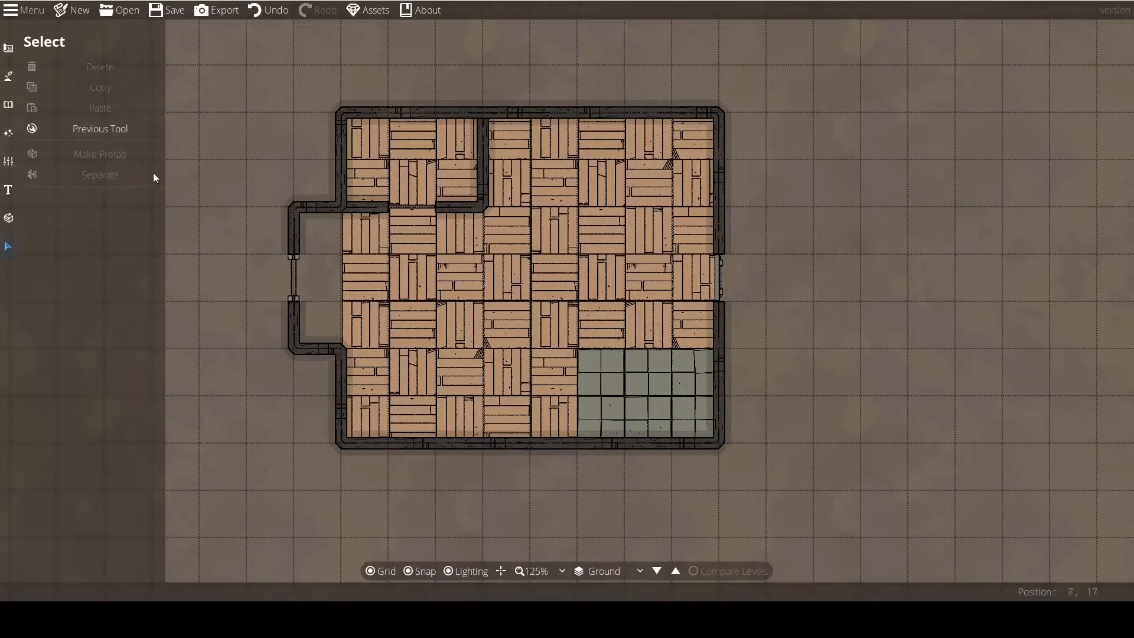
Go back to the Pattern Shape Tool and examine its layer choices, leaving 100: User Layer 1 active.
click(100, 129)
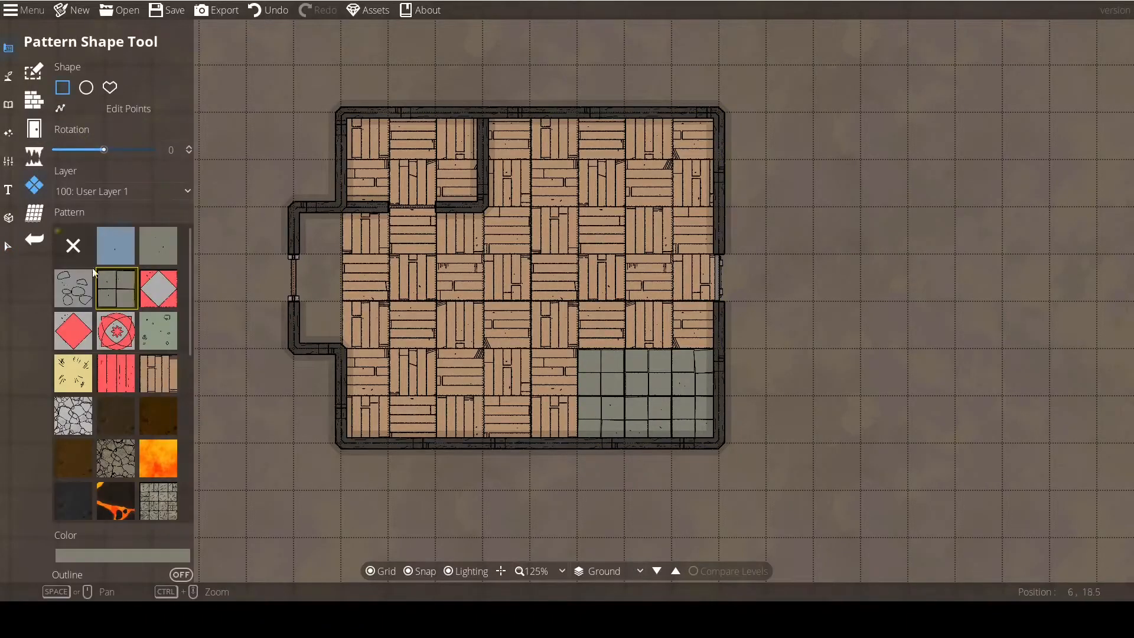
click(87, 191)
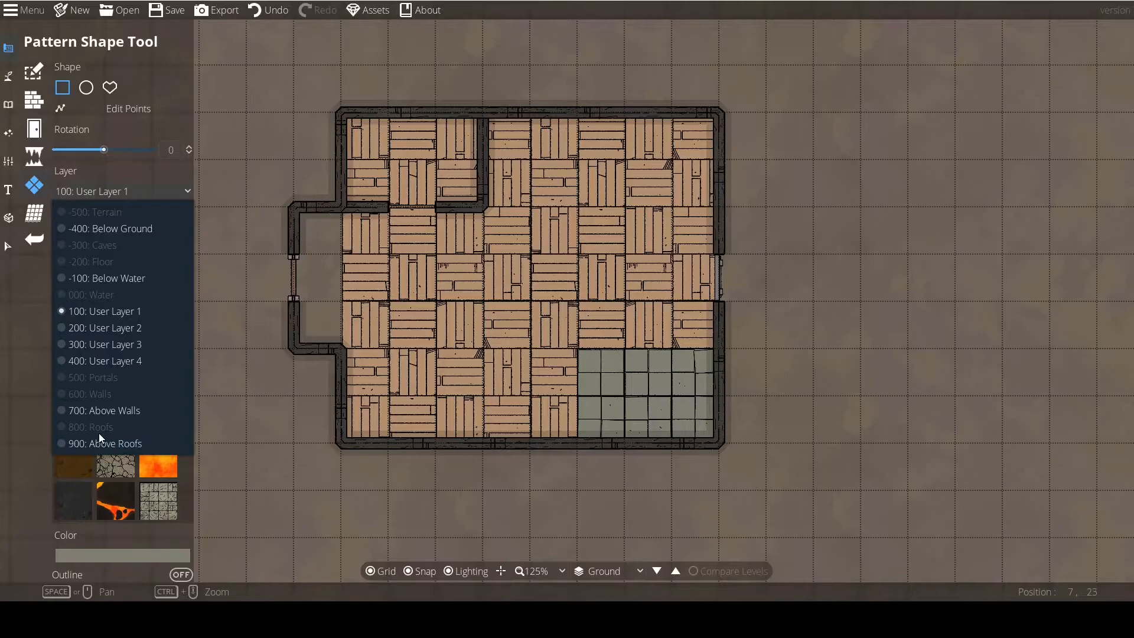
click(100, 190)
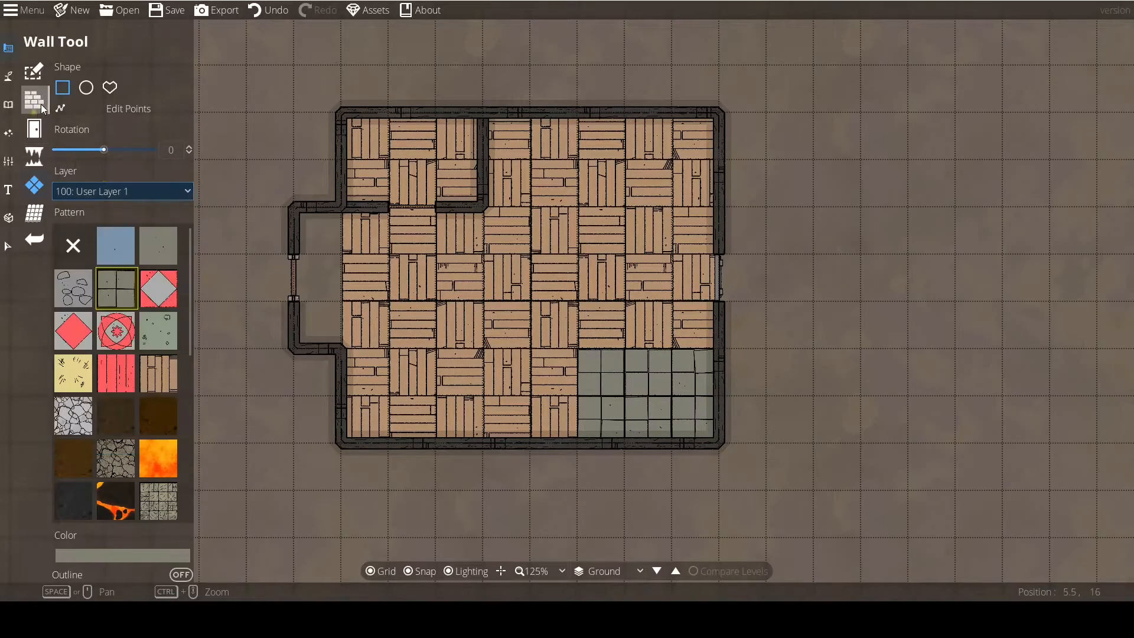
click(36, 214)
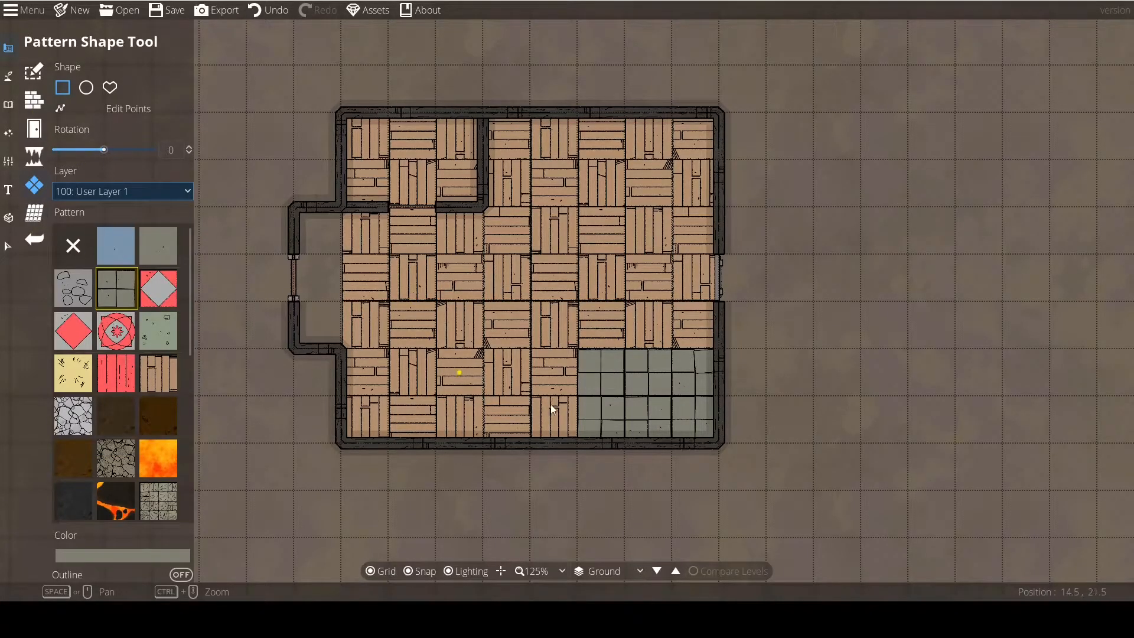
drag(243, 399, 270, 399)
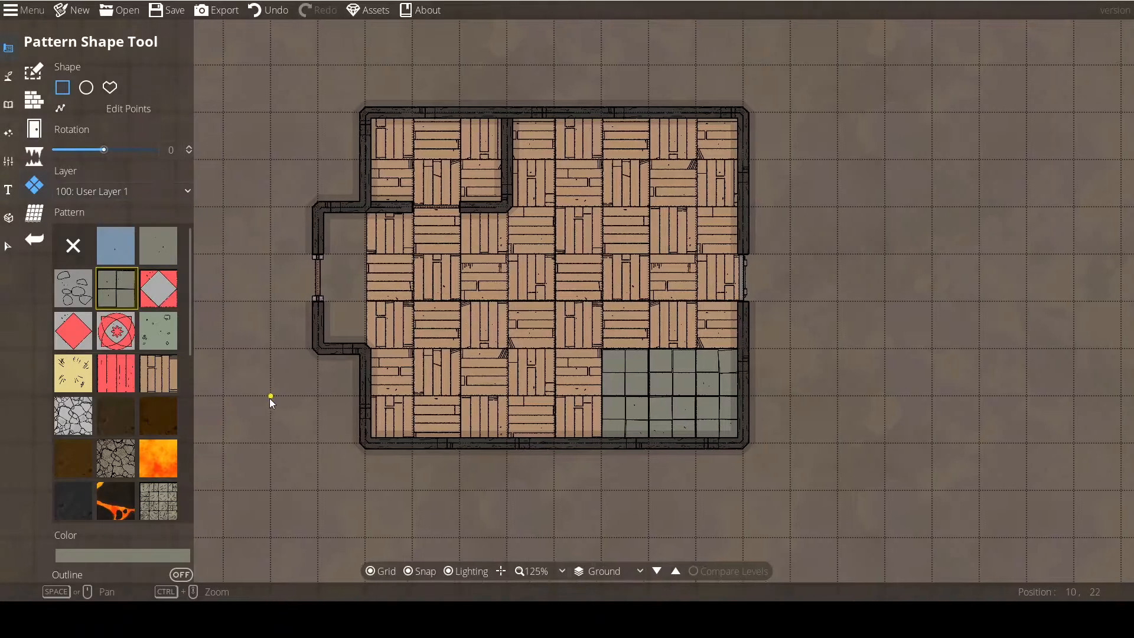
click(115, 195)
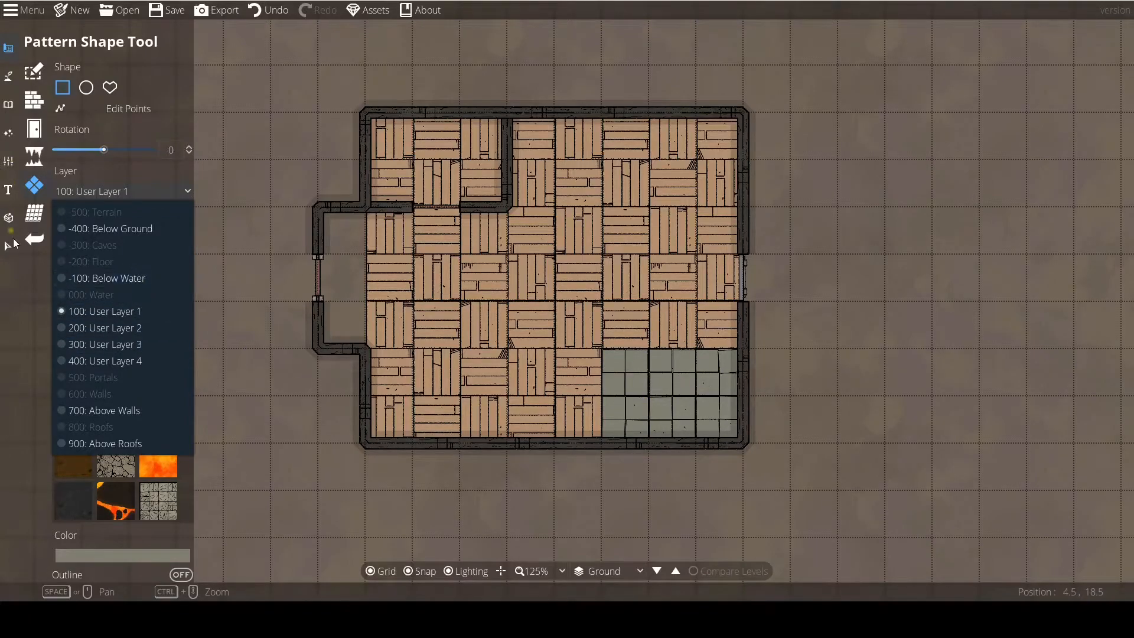
click(223, 301)
Select the grey tile patch with the Select tool to check which layer it is assigned to.
click(8, 247)
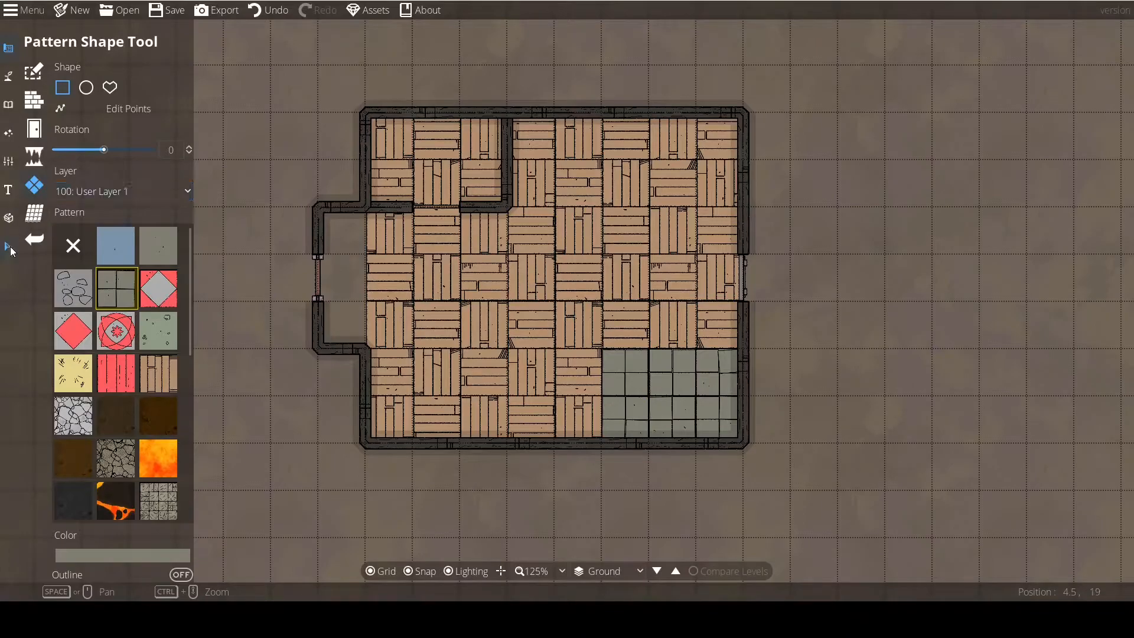
click(707, 372)
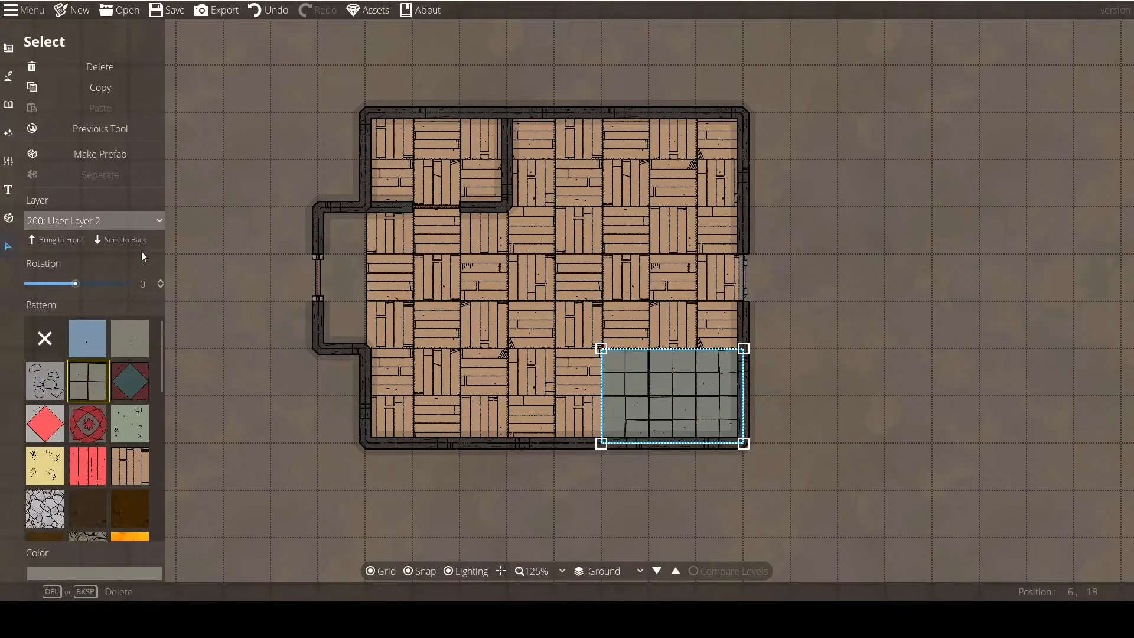
click(169, 306)
Switch to the Object Tool, pick the orange two-knobbed trinket from the library and rotate its preview over the floor.
click(9, 105)
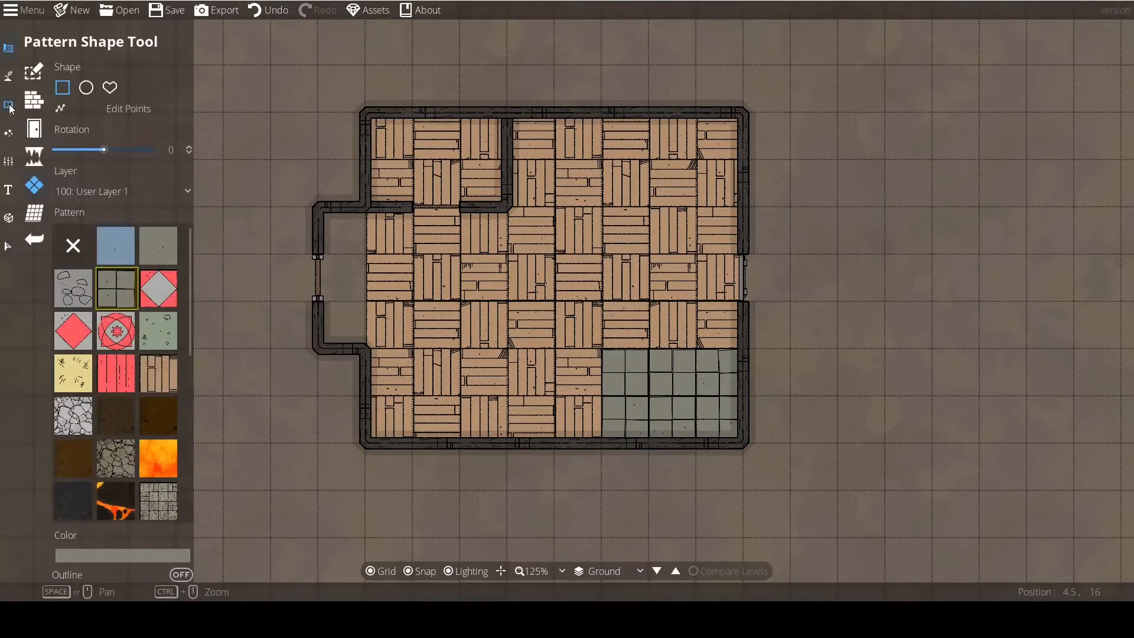
click(9, 107)
click(58, 66)
click(1095, 260)
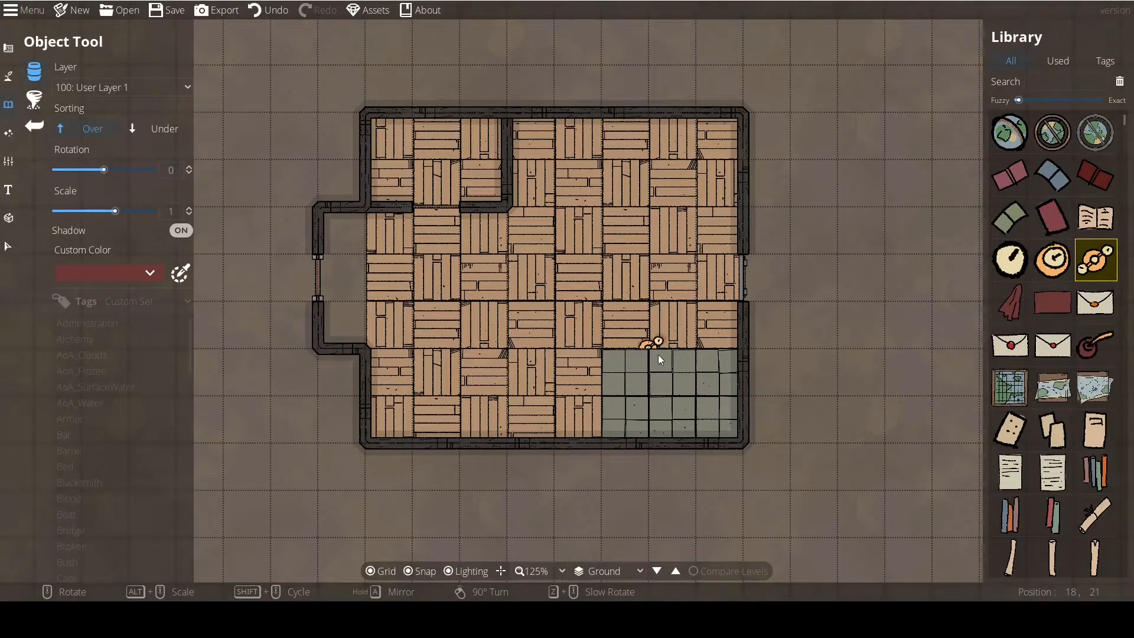
scroll(664, 354, down, 15)
Set the object layer to 200: User Layer 2 and rotate the trinket preview to -135 over the grey tiles.
click(89, 87)
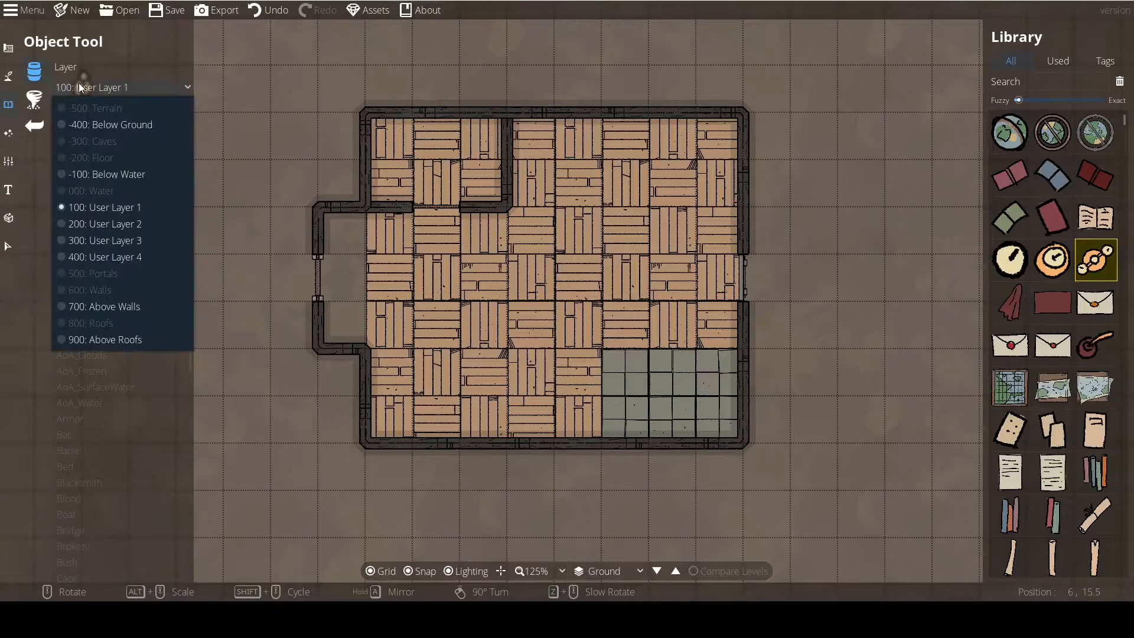
click(111, 225)
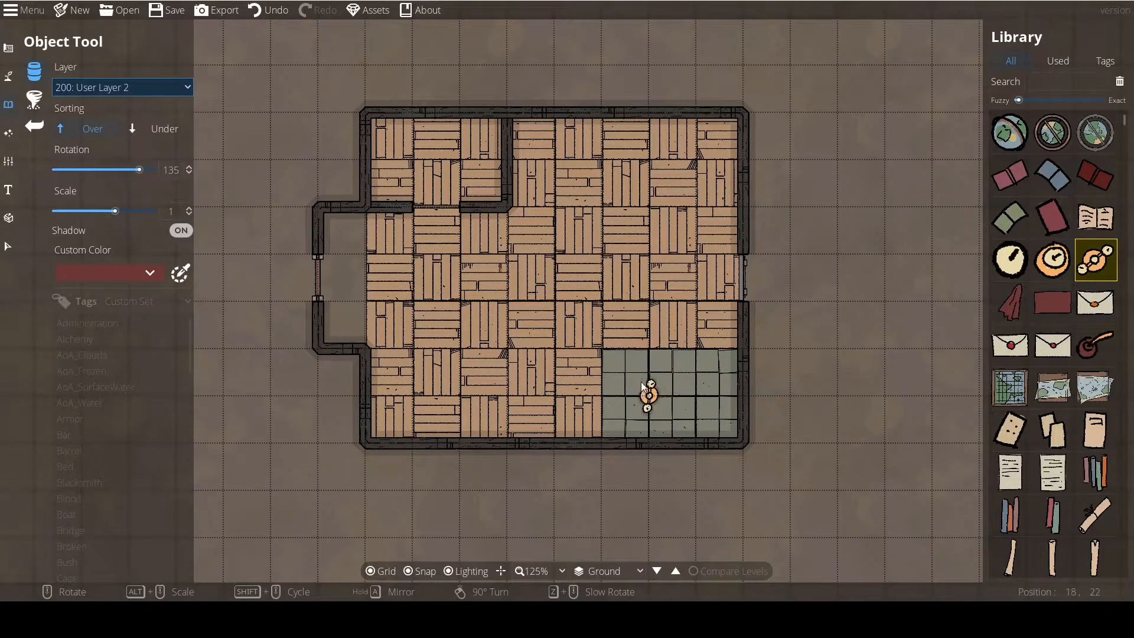
scroll(673, 408, up, 10)
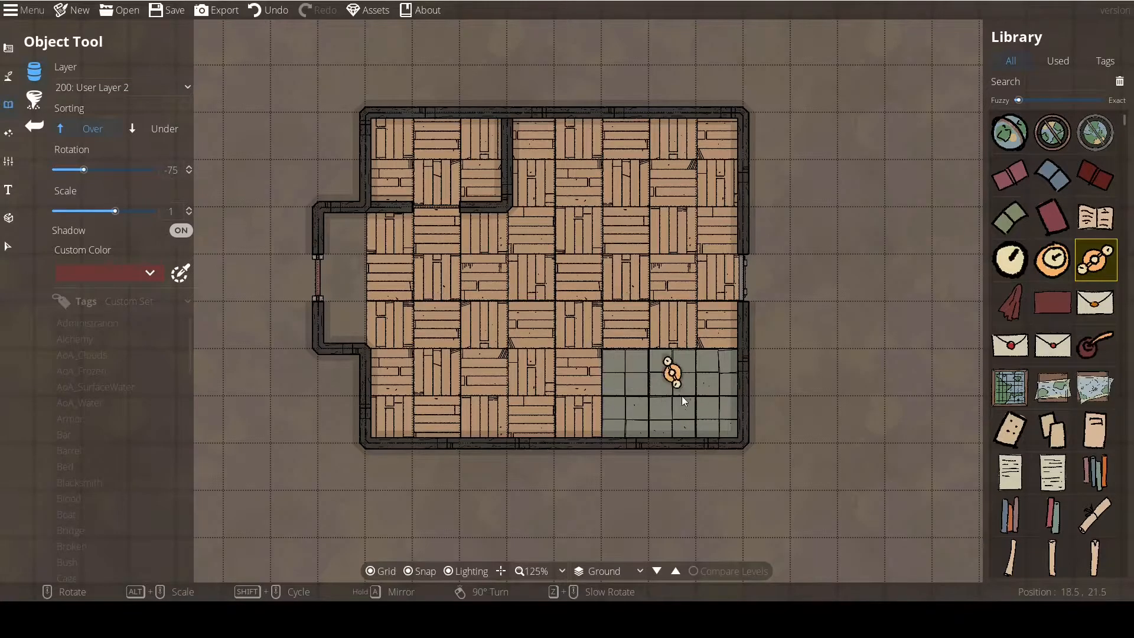
scroll(650, 381, down, 4)
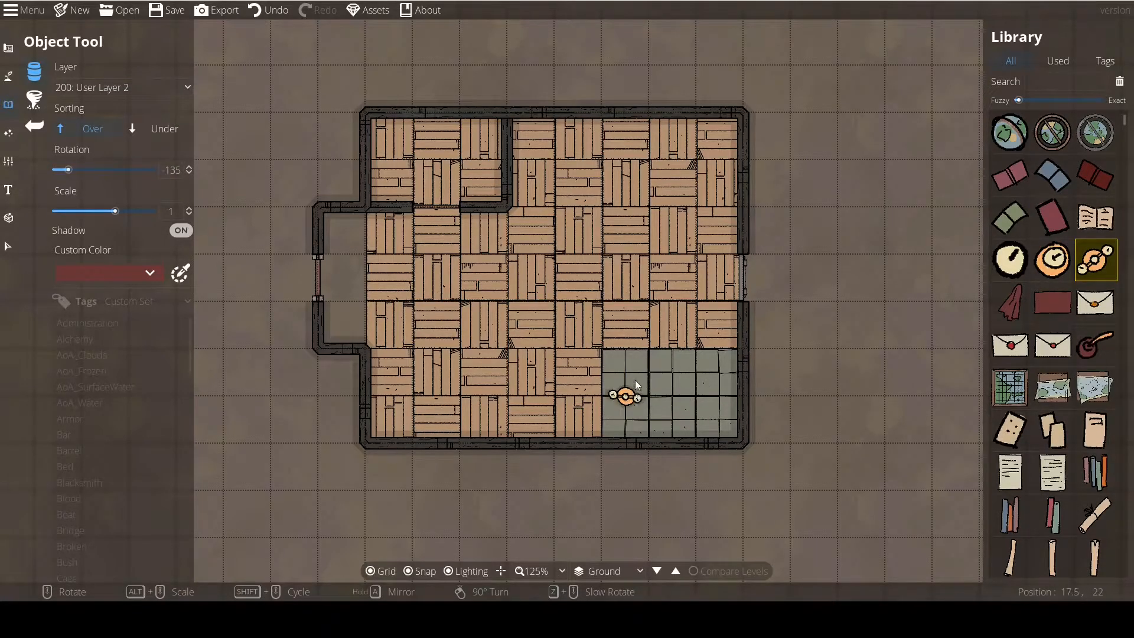
Leave the Object Tool without placing the trinket and switch to the Wall Tool.
click(8, 75)
click(9, 48)
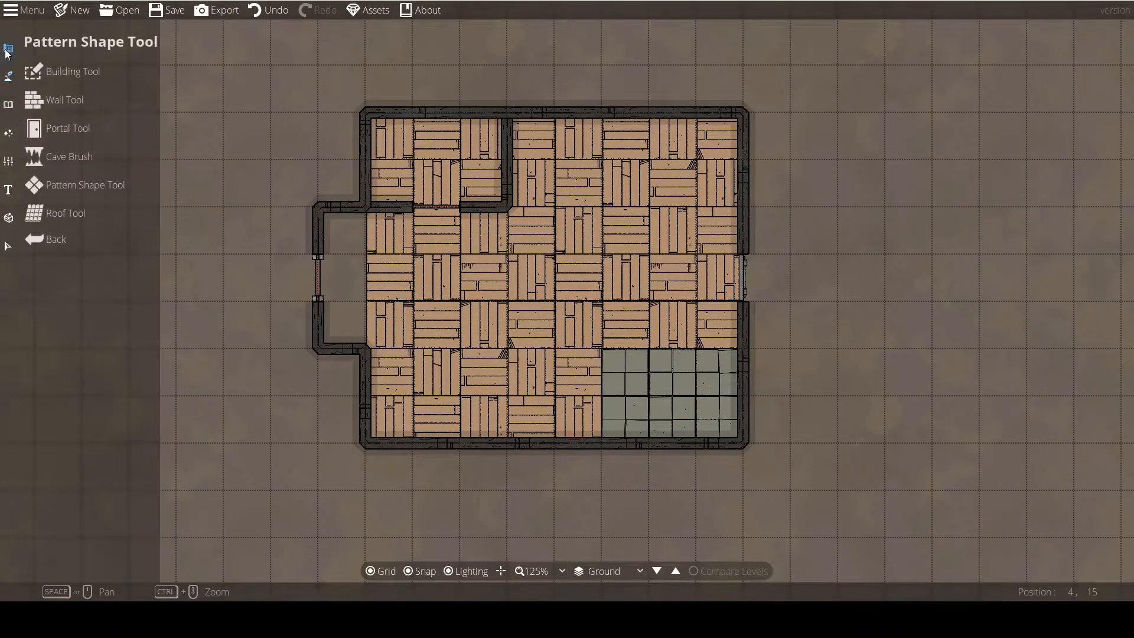
click(36, 98)
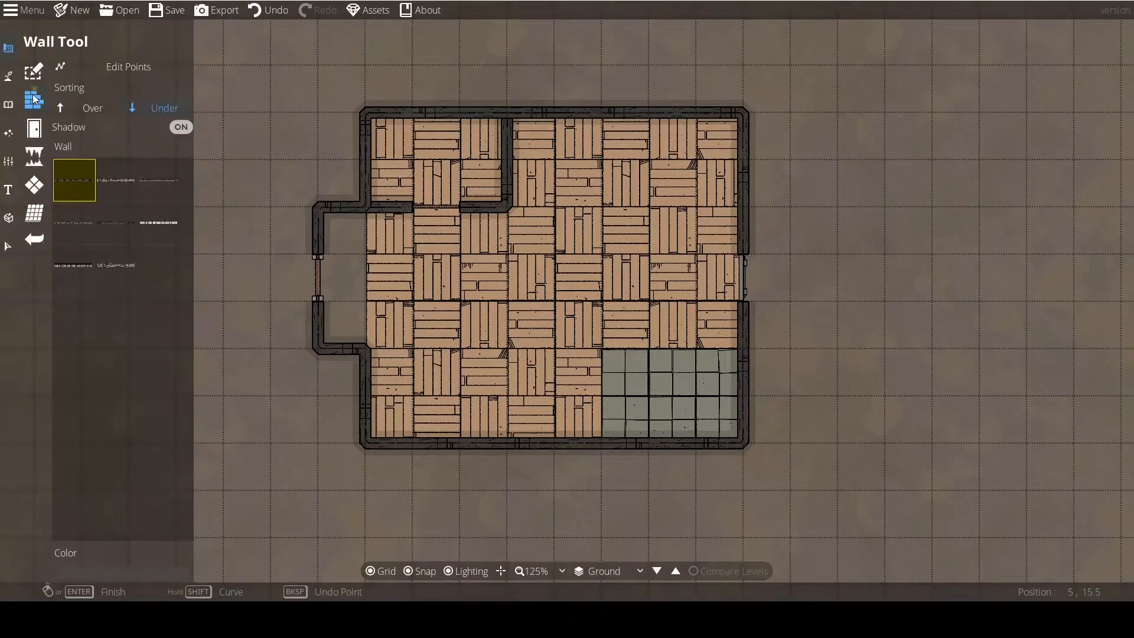
Edit the wooden floor pattern's points with the Pattern Shape Tool so the floor fills the alcove on the building's west side.
click(30, 130)
click(33, 186)
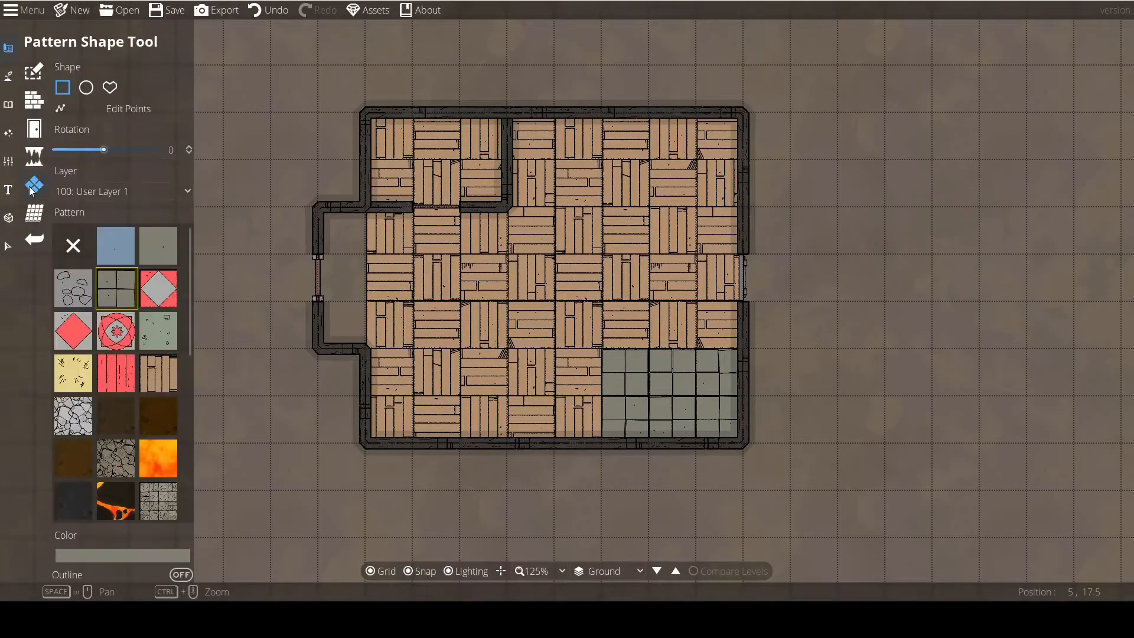
drag(388, 312, 434, 332)
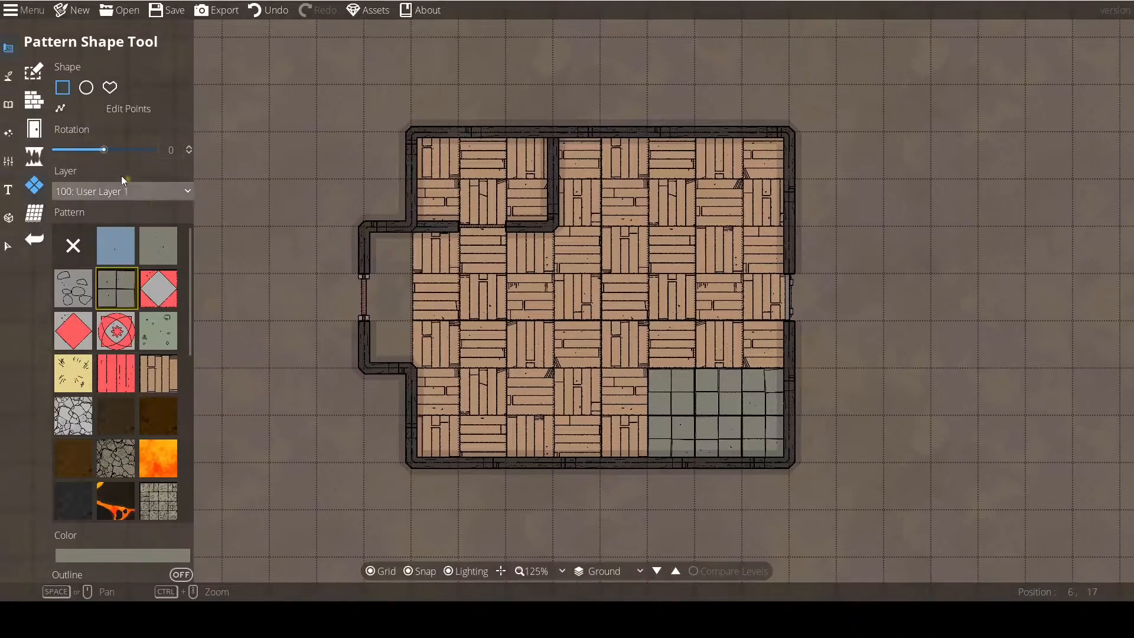
click(107, 110)
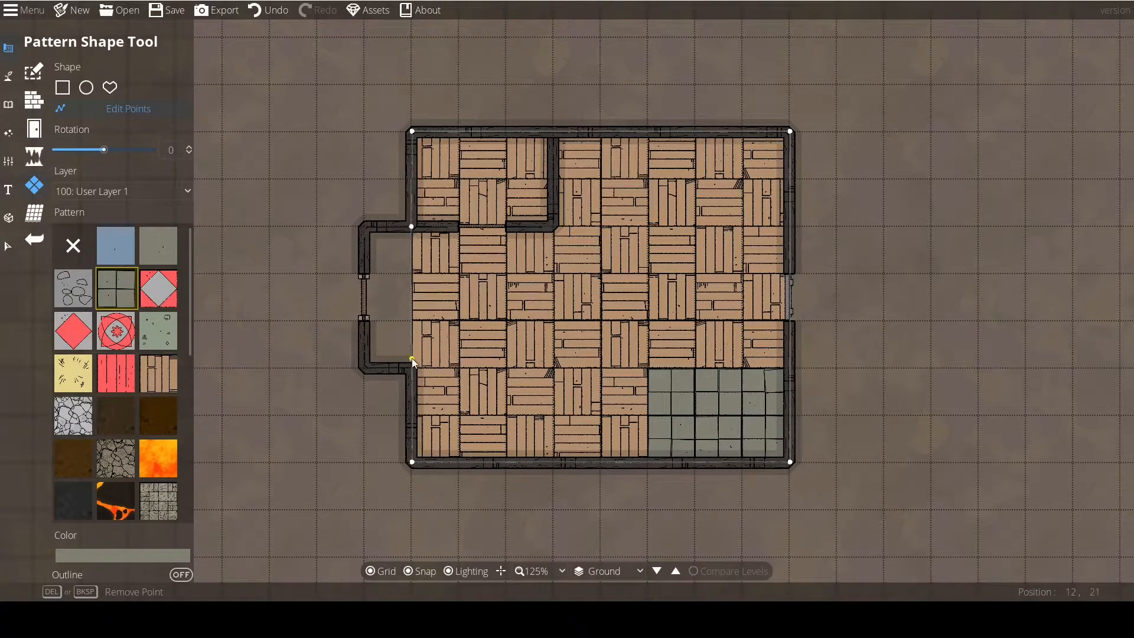
drag(412, 314, 363, 227)
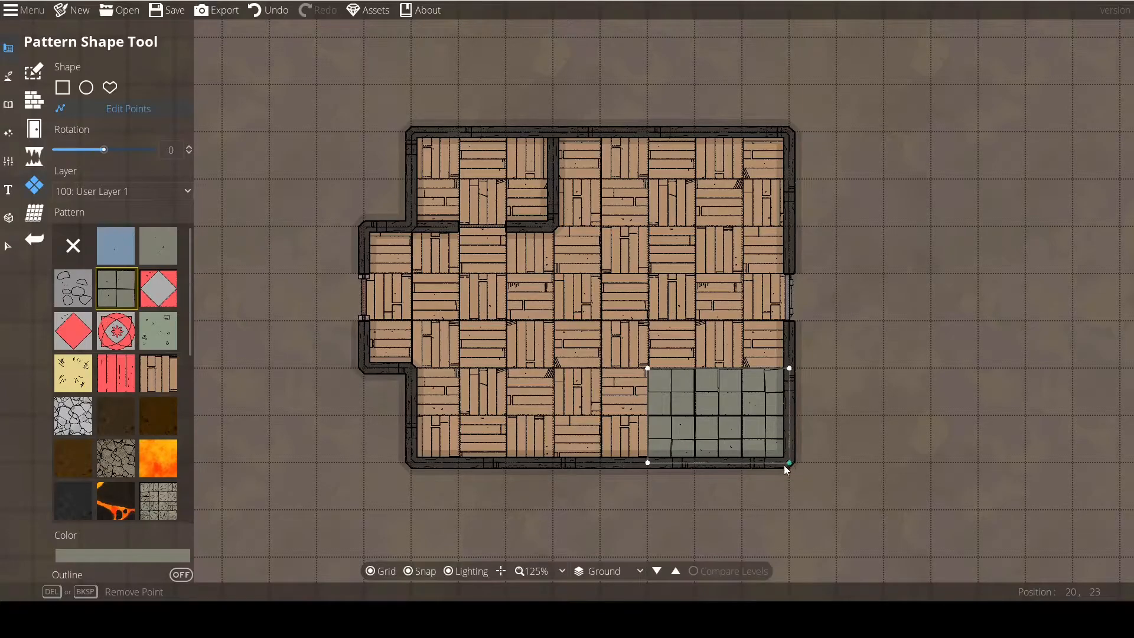
Test moving the grey tile patch's corner points inward, including the one it shares with the wooden floor.
drag(790, 464, 651, 368)
drag(672, 324, 792, 372)
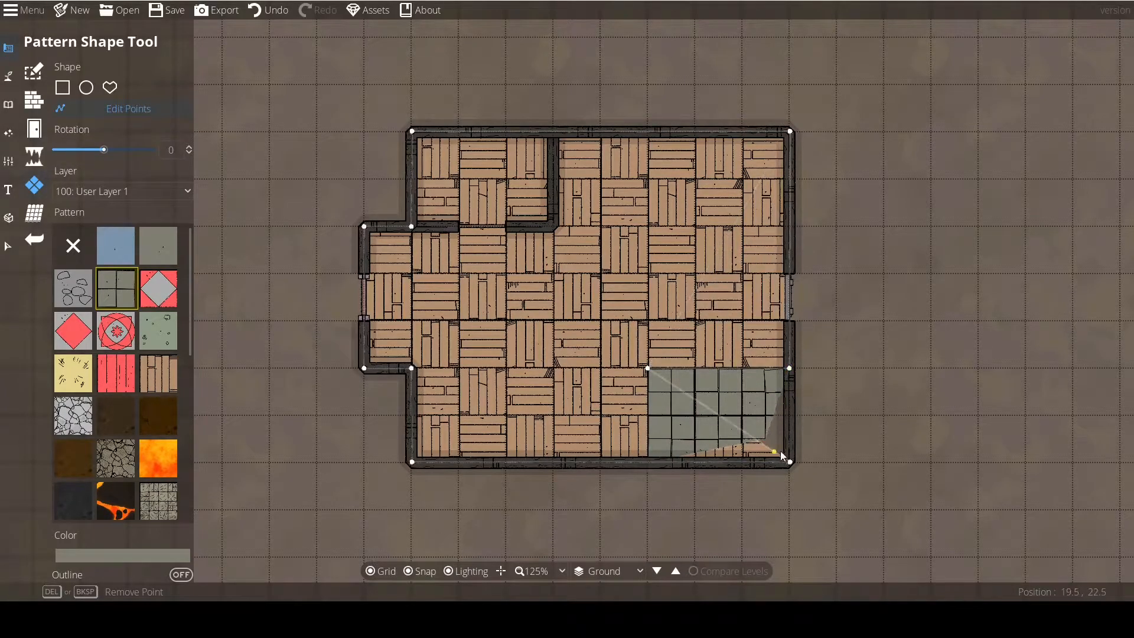
drag(791, 464, 649, 463)
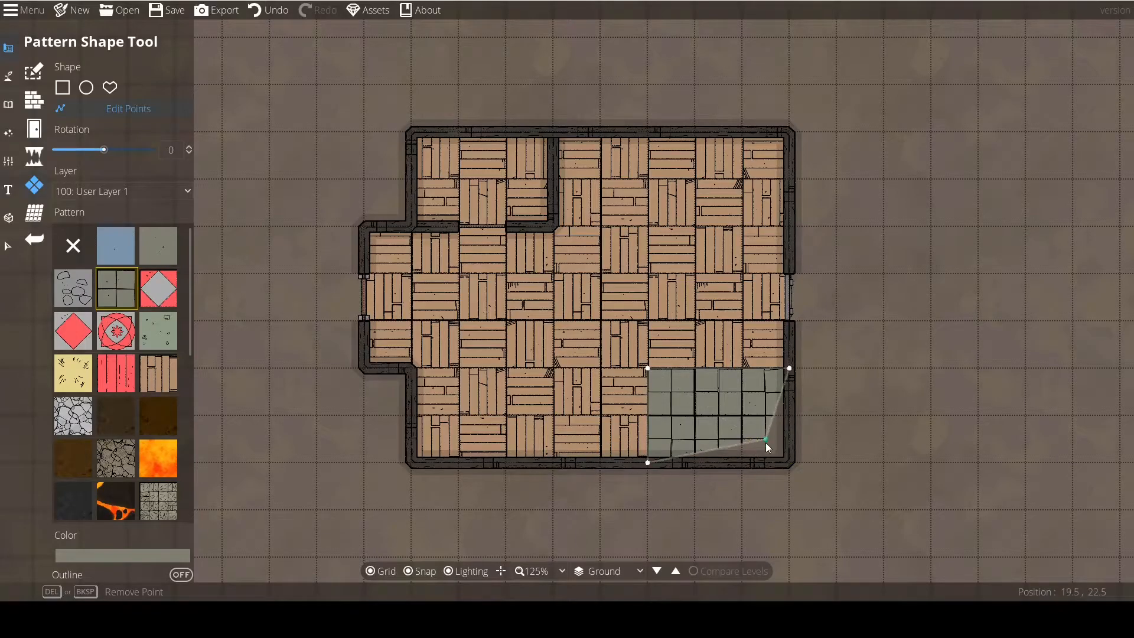
drag(767, 442, 789, 465)
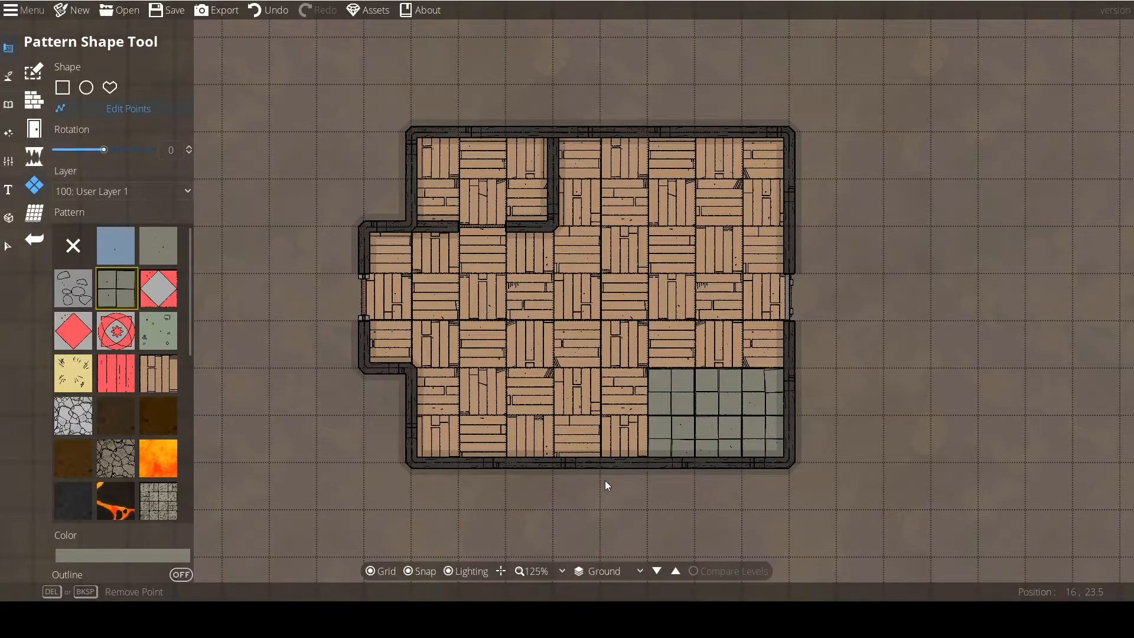
drag(605, 480, 569, 463)
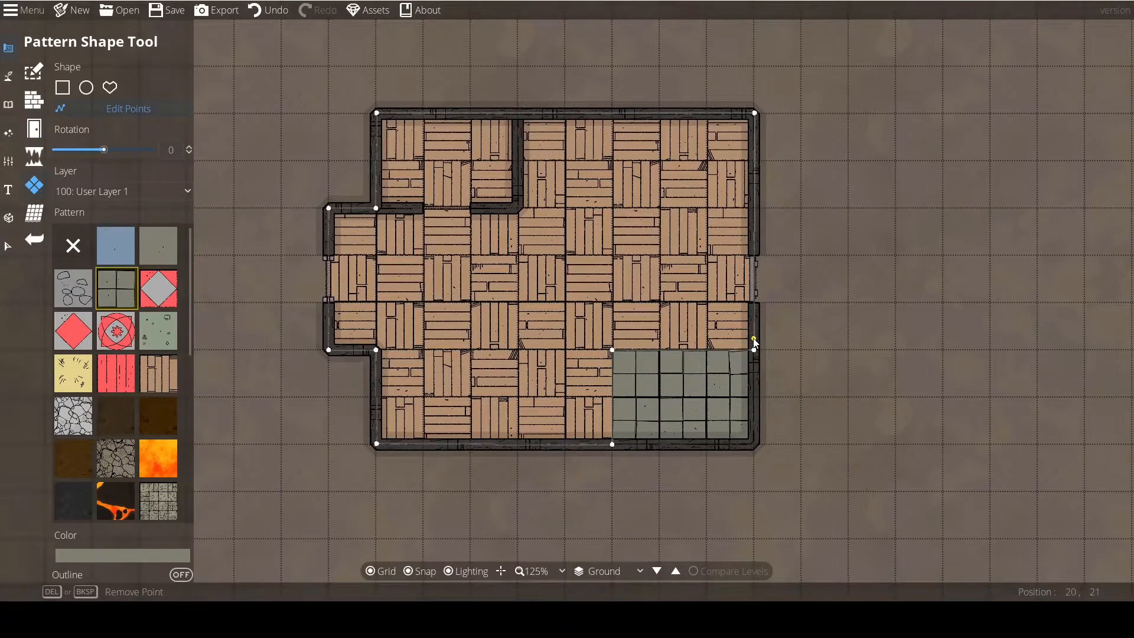
drag(753, 349, 729, 364)
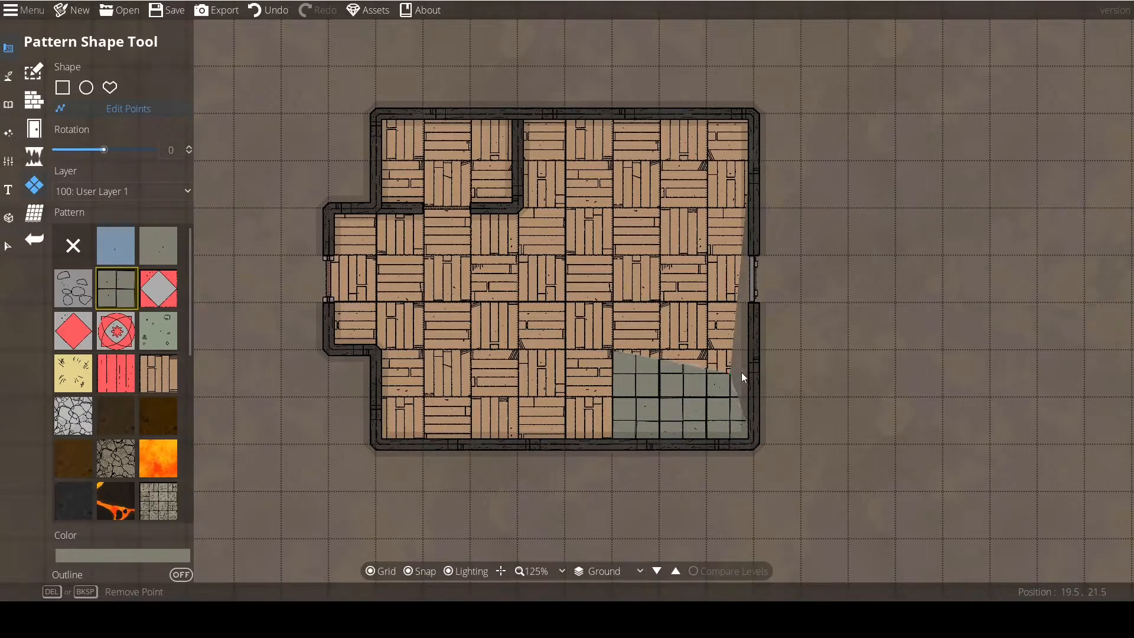
Try the pattern layers 200: User Layer 2 and -400: Below Ground, and switch back to 100: User Layer 1.
click(96, 189)
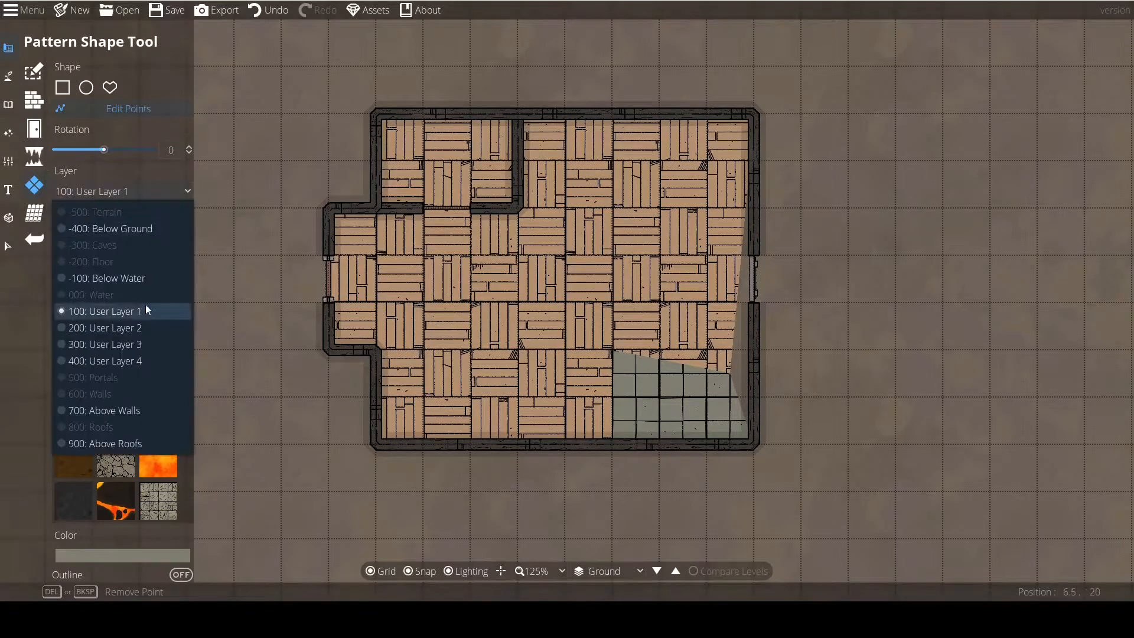
click(95, 190)
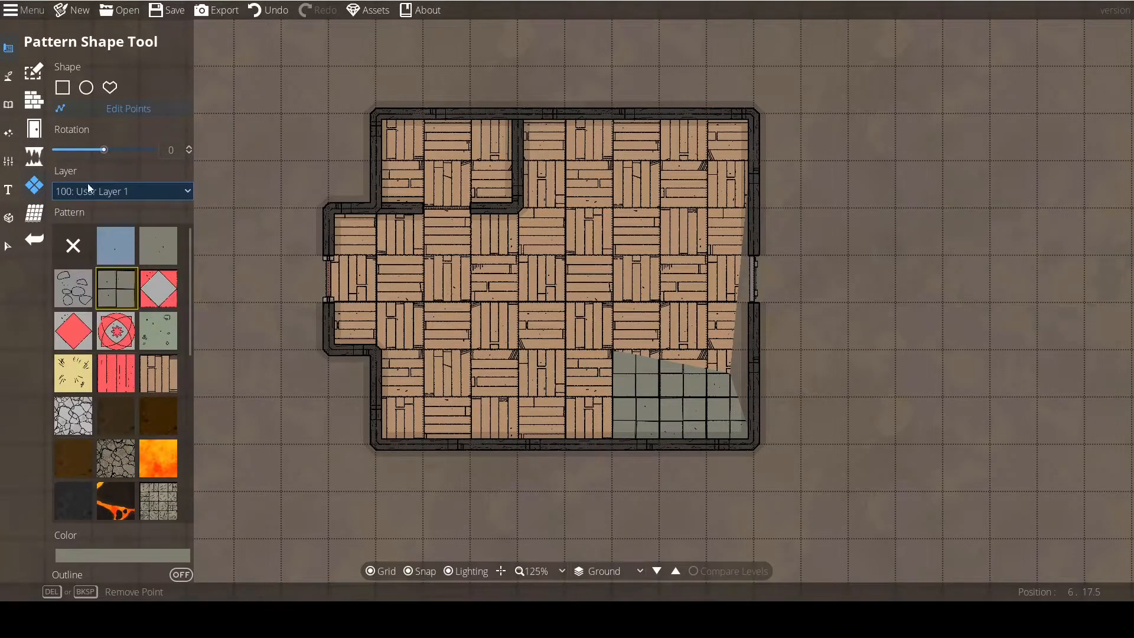
click(84, 188)
click(118, 327)
click(177, 190)
click(112, 229)
click(112, 191)
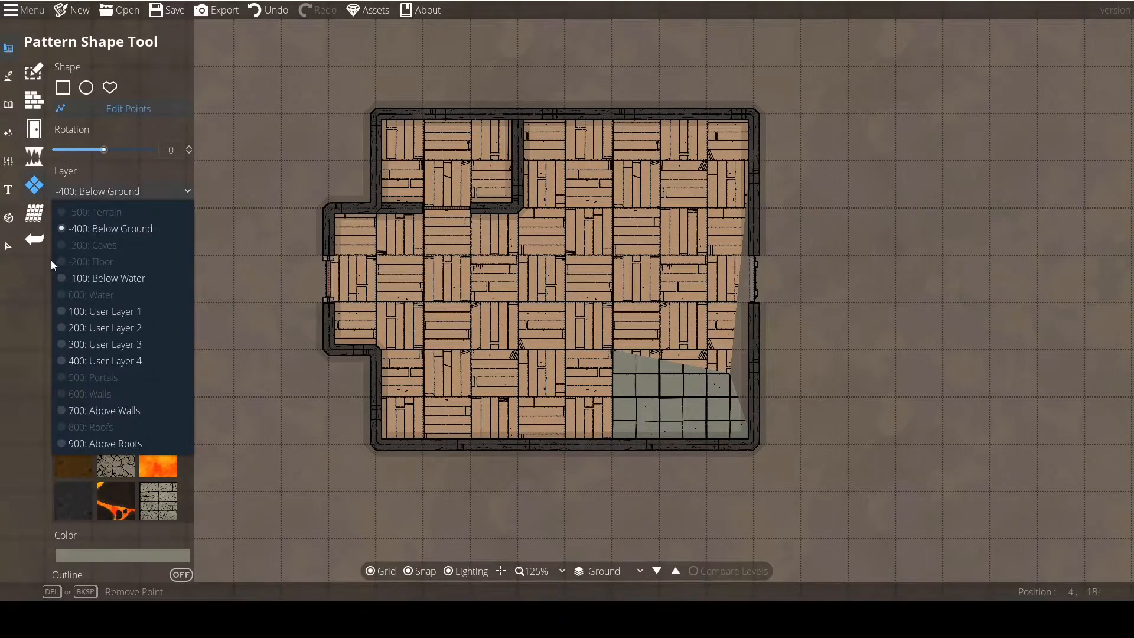
click(102, 309)
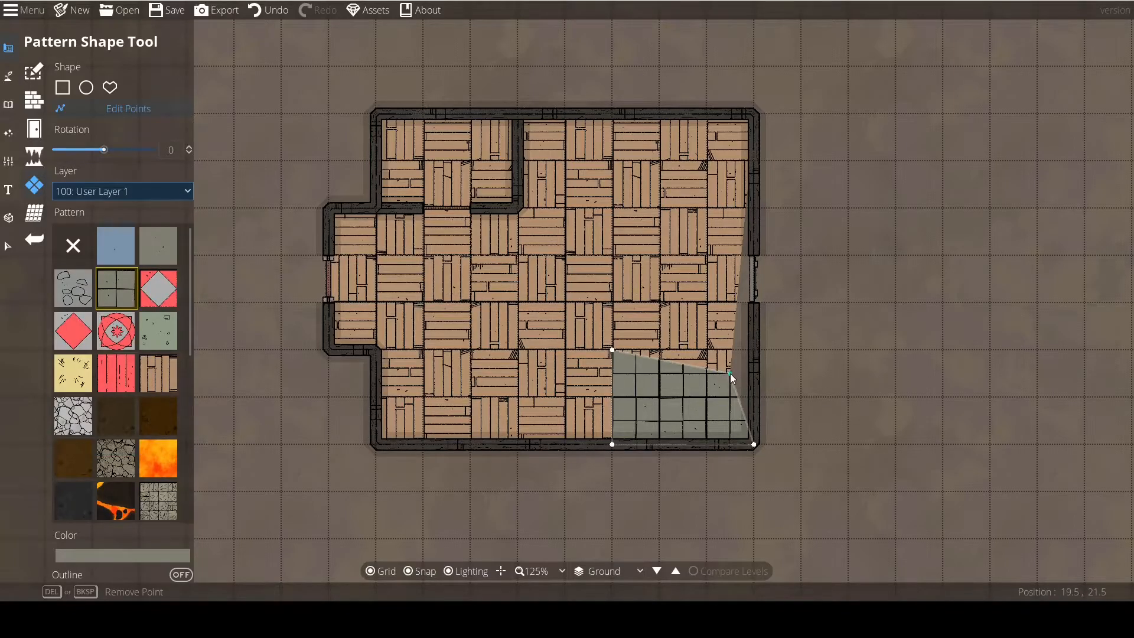
Move the shared corner point of the grey tiles and wooden floor back onto the east wall.
drag(731, 376, 754, 352)
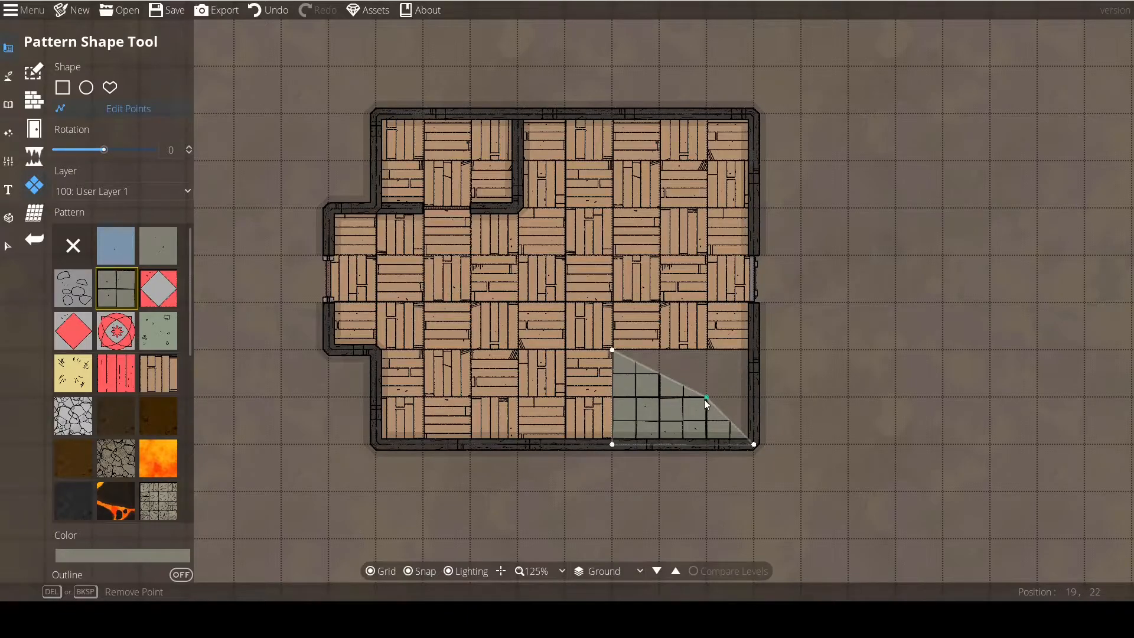
drag(705, 399, 755, 351)
drag(531, 438, 548, 476)
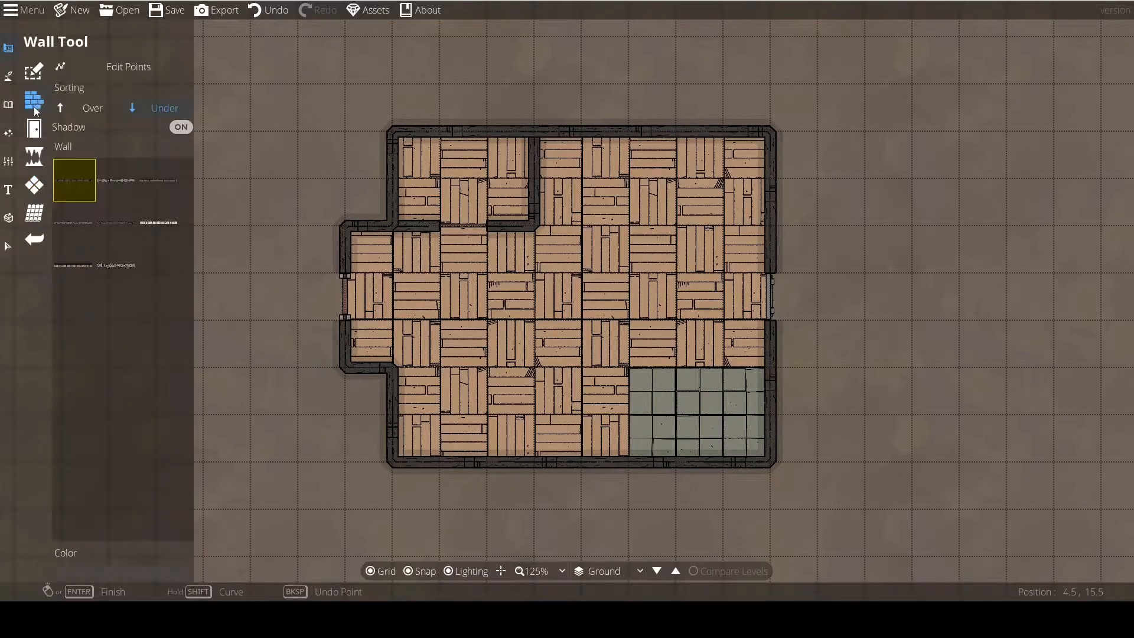
Select the wooden floor pattern with the Select tool and recolour it to hex 7c6d54.
click(35, 137)
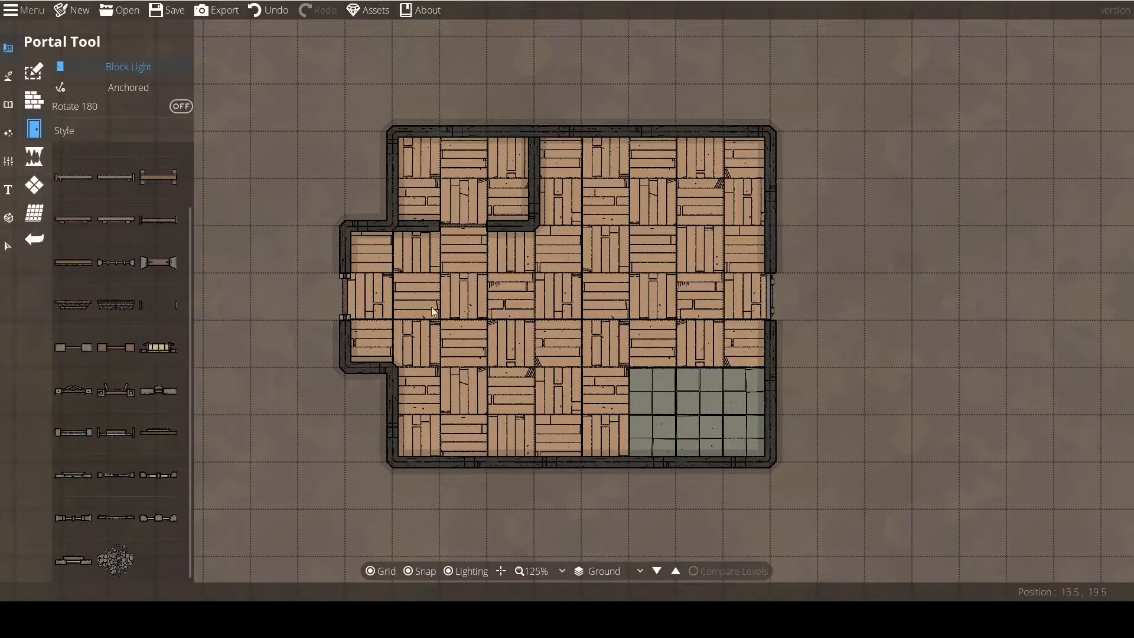
scroll(440, 303, down, 1)
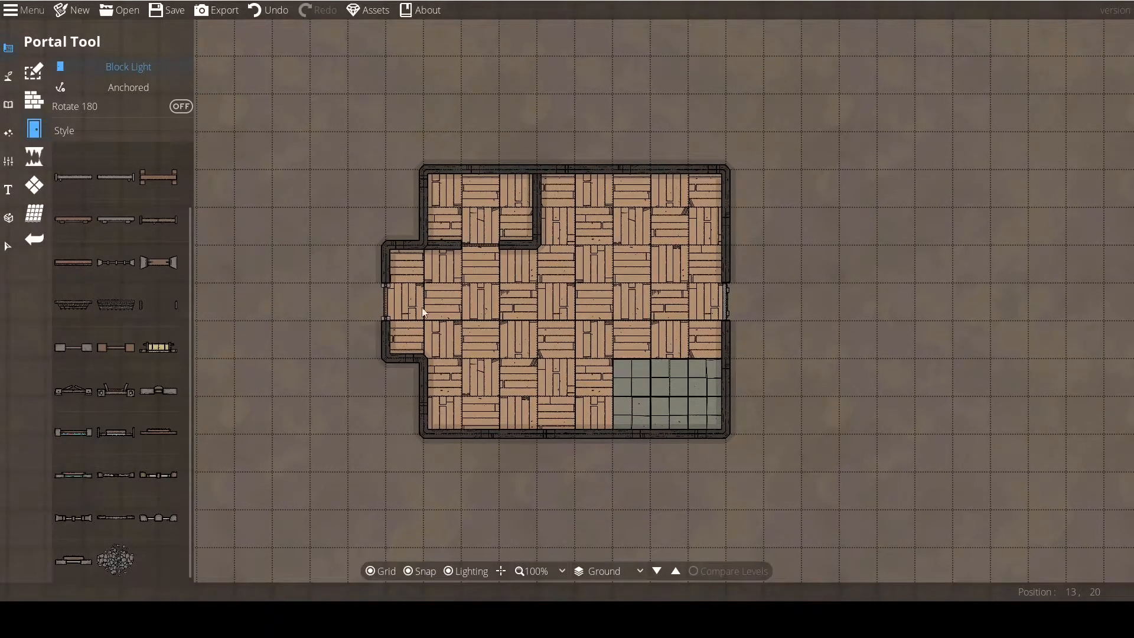
click(8, 245)
click(535, 317)
click(92, 576)
mouse_move(59, 349)
mouse_down()
mouse_move(28, 359)
mouse_move(48, 348)
mouse_move(54, 360)
mouse_up()
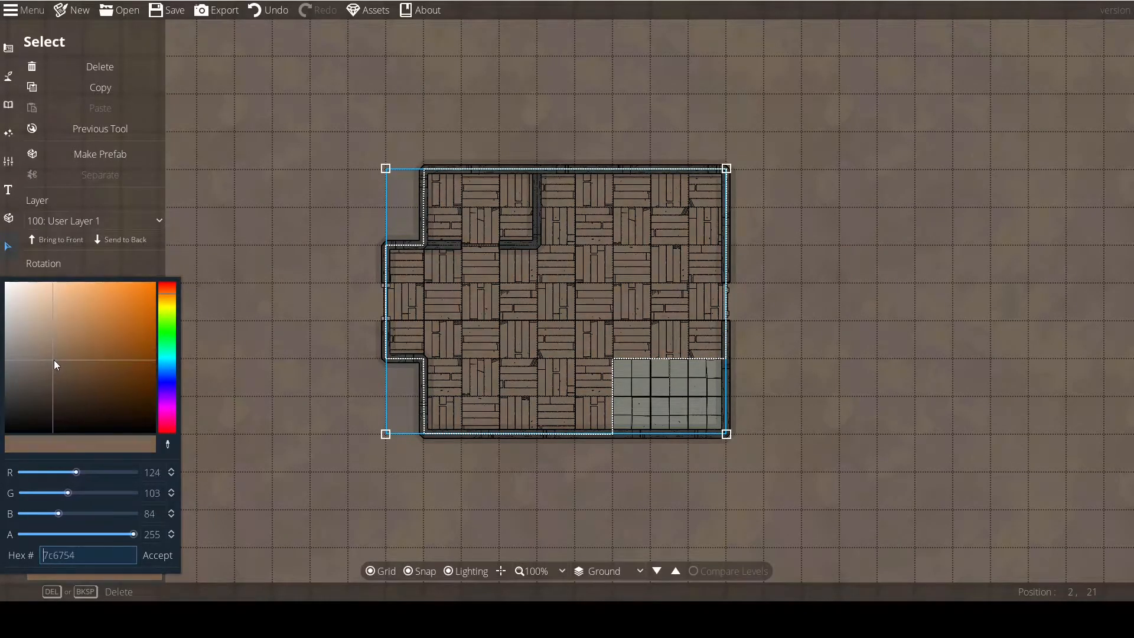
drag(165, 296, 167, 298)
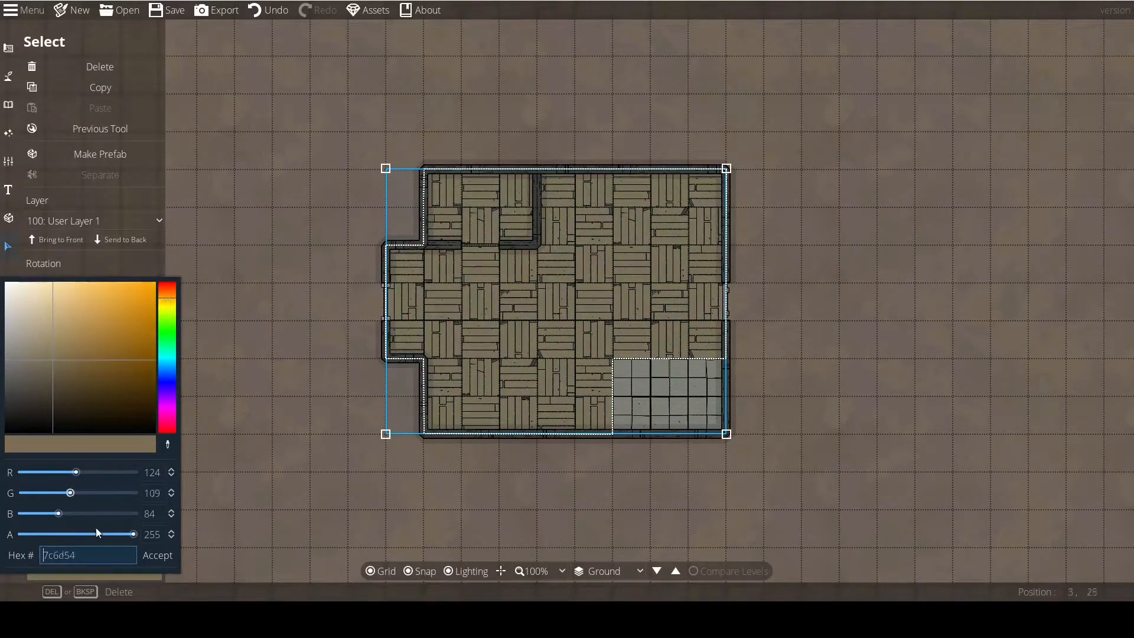
click(167, 556)
click(333, 429)
scroll(289, 389, up, 1)
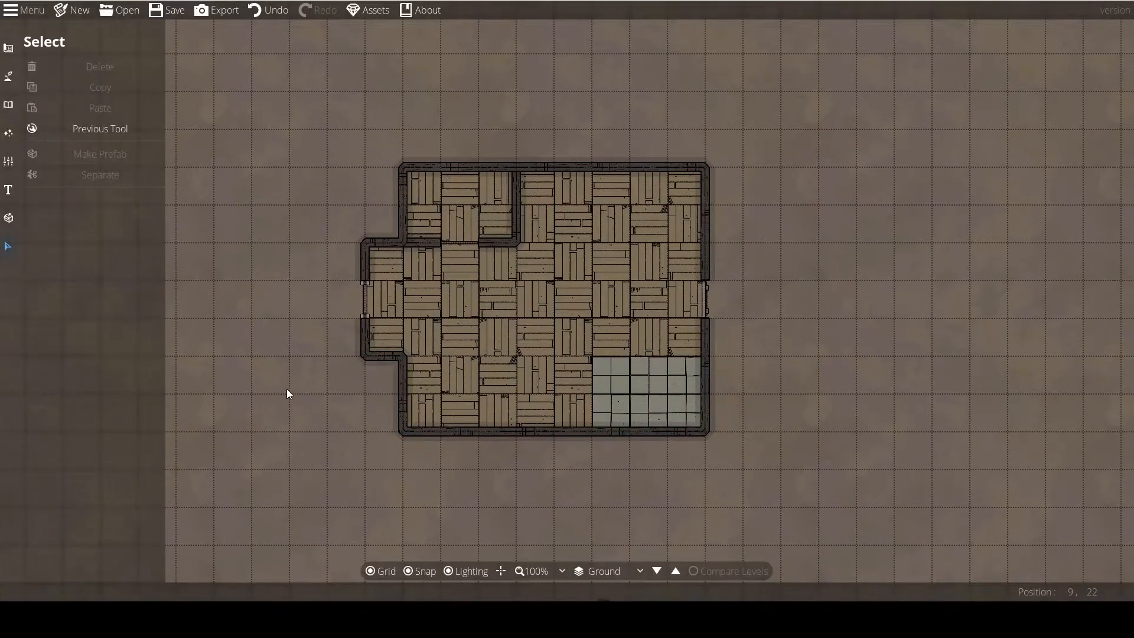
scroll(274, 401, down, 1)
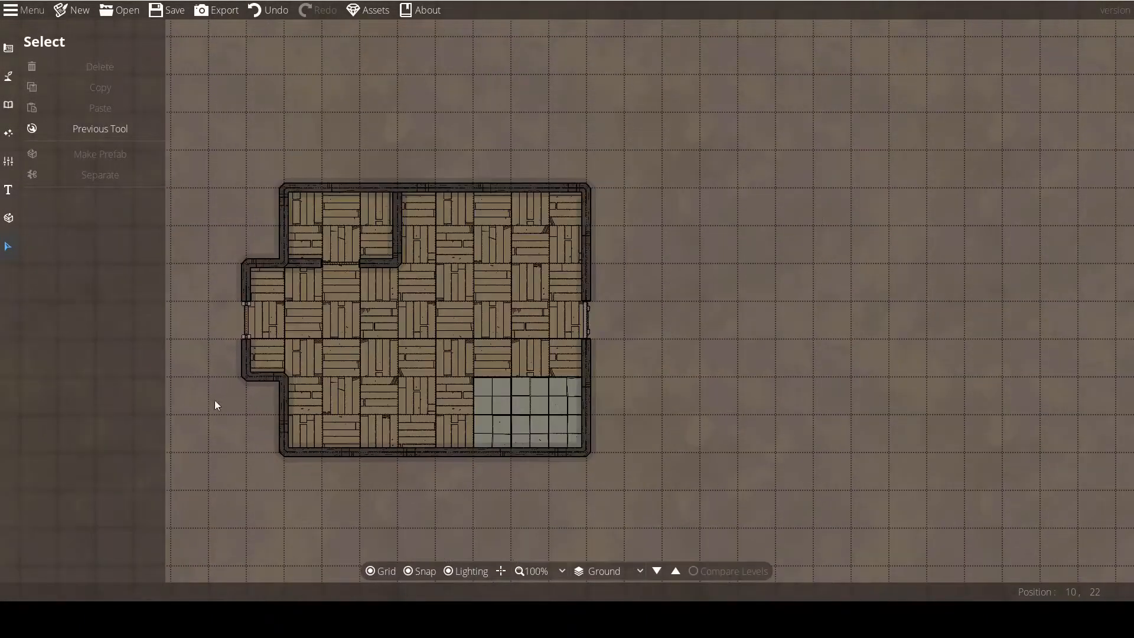
scroll(314, 387, down, 1)
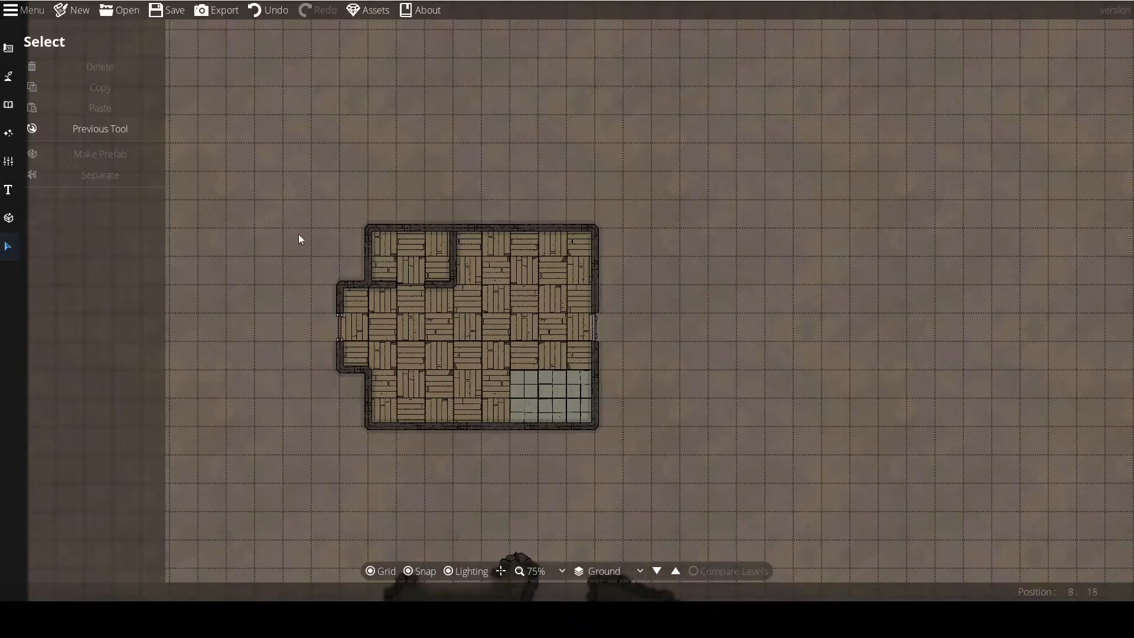
drag(754, 382, 779, 376)
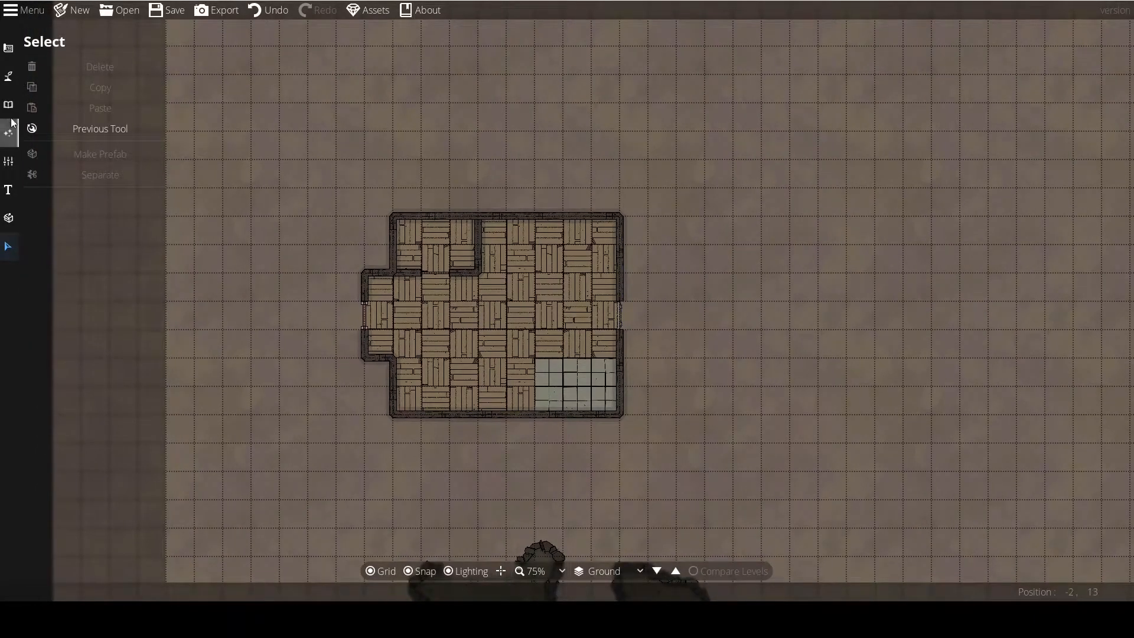
click(8, 76)
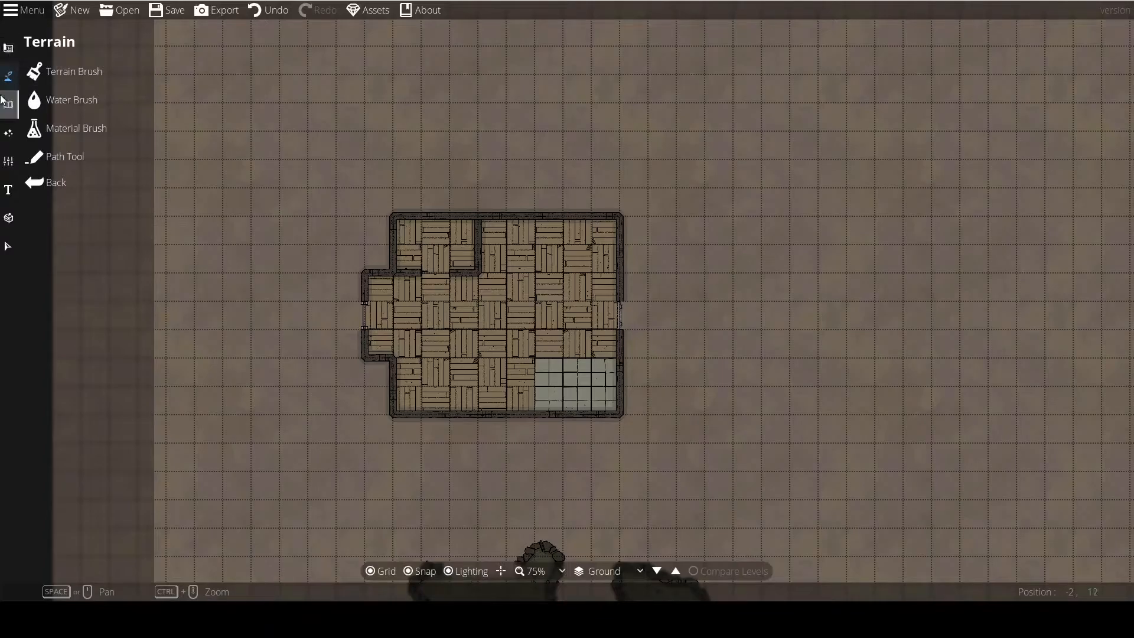
Draw trial red hip roofs with the Roof Tool in Quickbox mode around the building and undo each one.
click(6, 75)
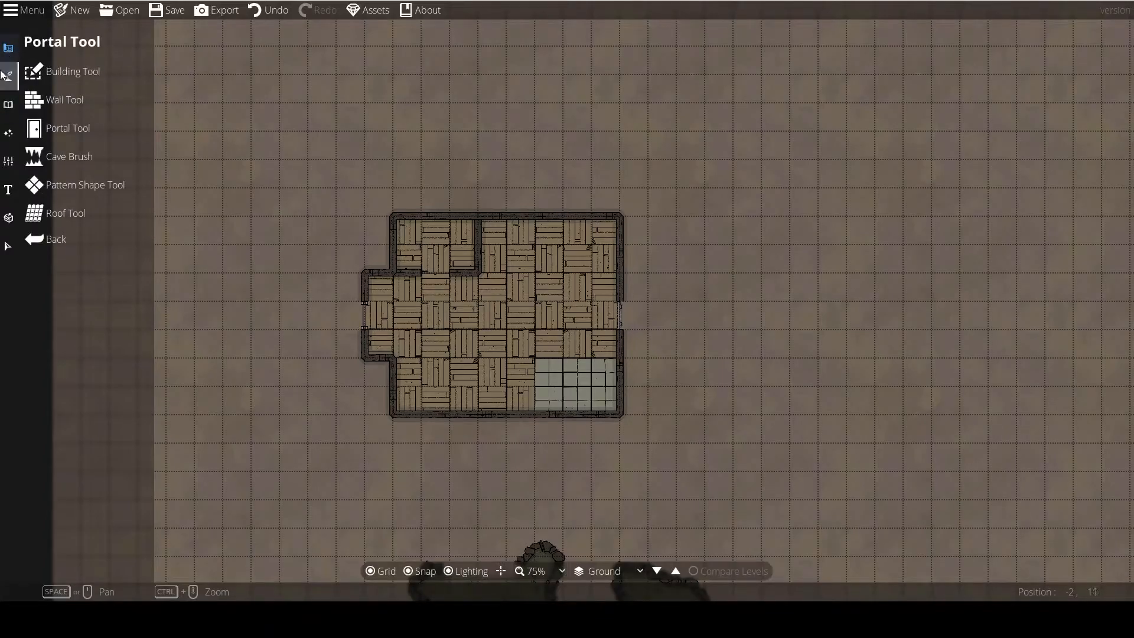
click(85, 214)
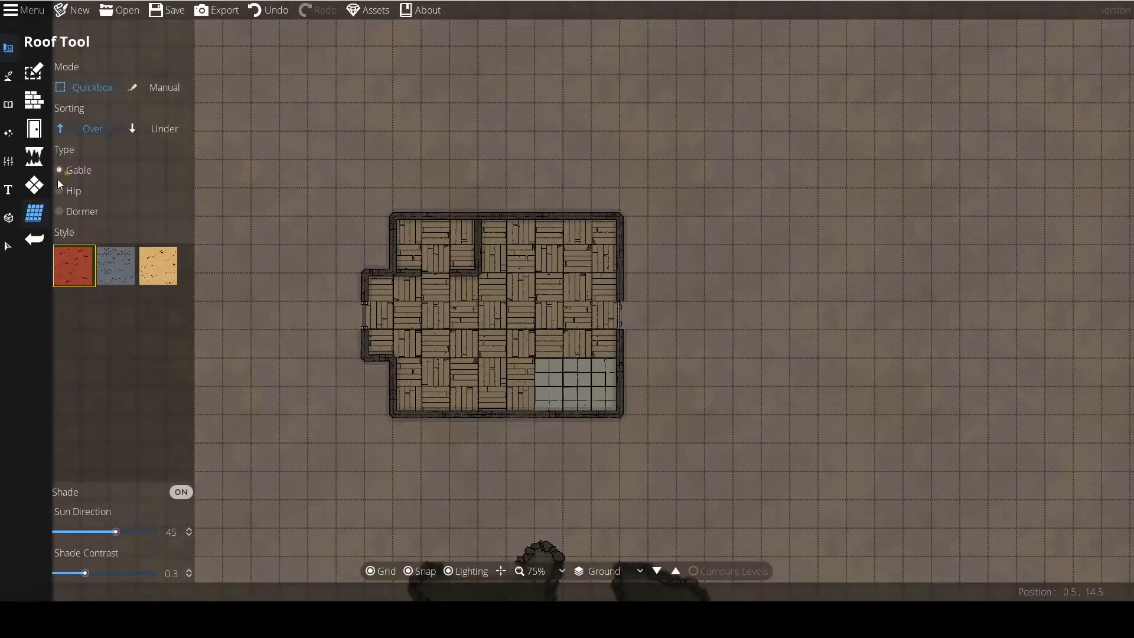
drag(322, 118, 549, 131)
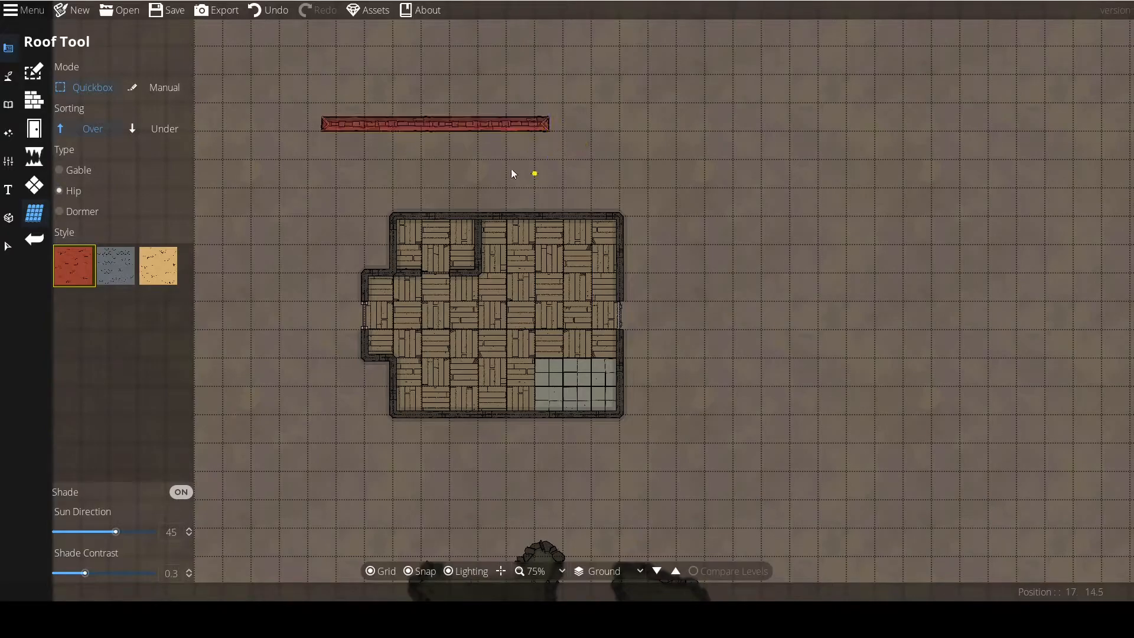
click(252, 16)
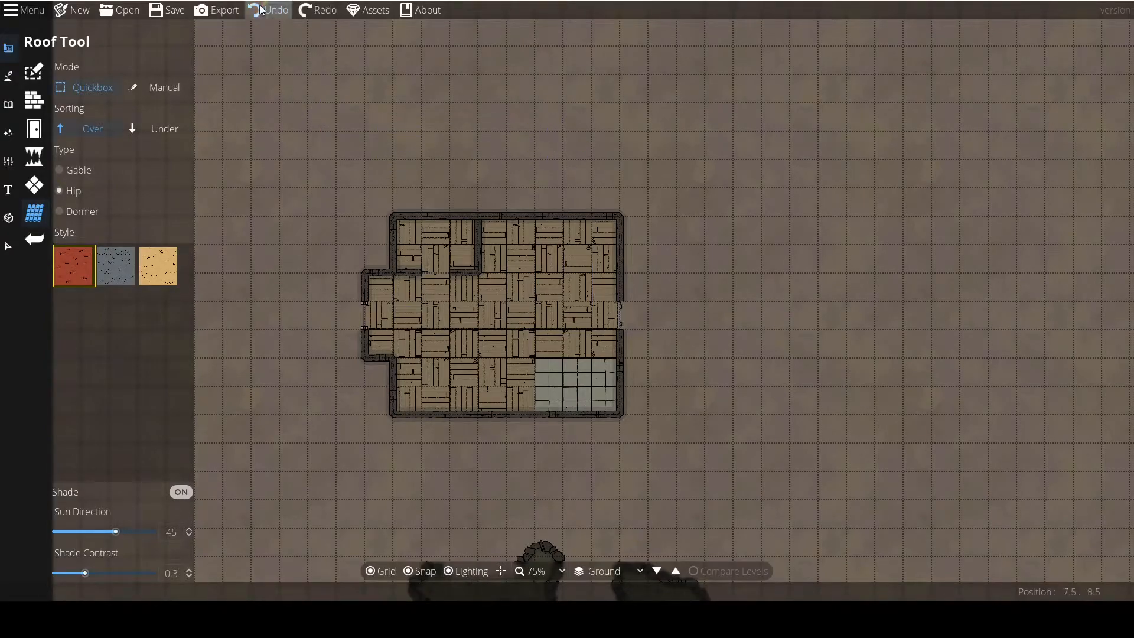
drag(364, 88, 634, 231)
key(ctrl+z)
drag(420, 90, 552, 322)
click(269, 10)
Draw trial Hip, Gable and Dormer roofs in the blue-grey style over the building and undo them.
click(101, 260)
drag(308, 145, 507, 319)
click(66, 171)
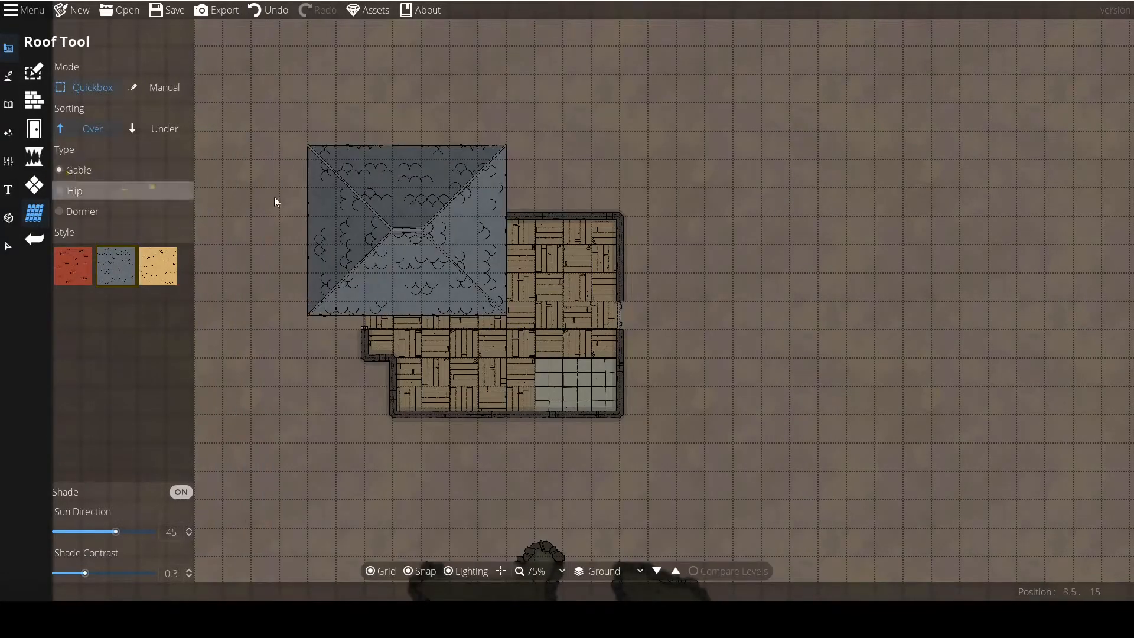
drag(548, 174, 704, 344)
click(81, 210)
drag(321, 216, 491, 413)
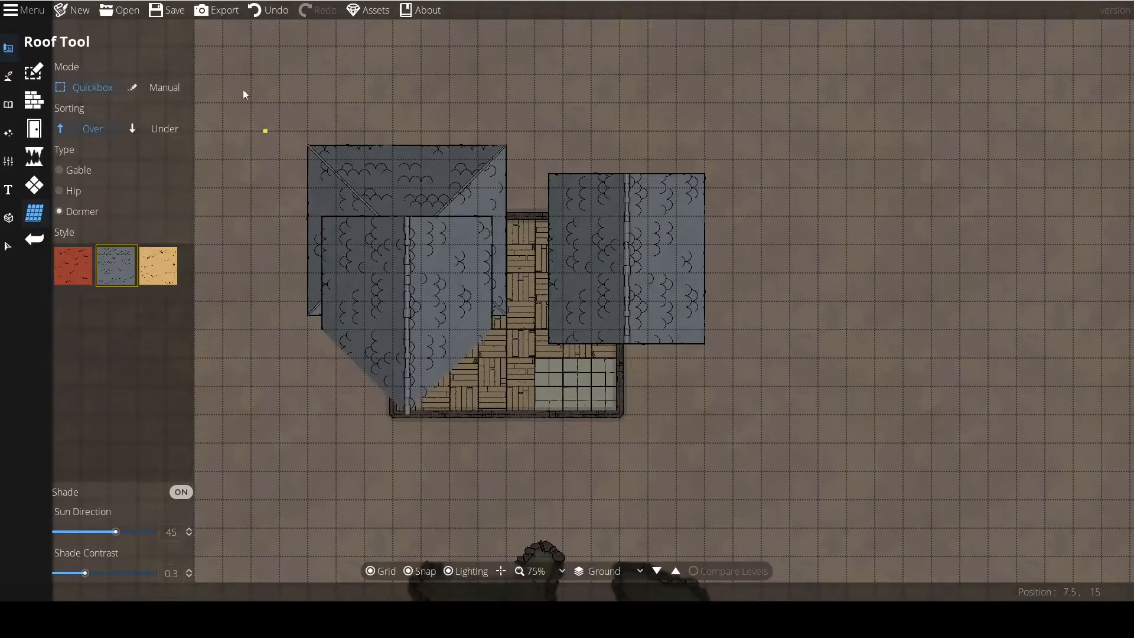
click(271, 10)
click(270, 10)
click(270, 10)
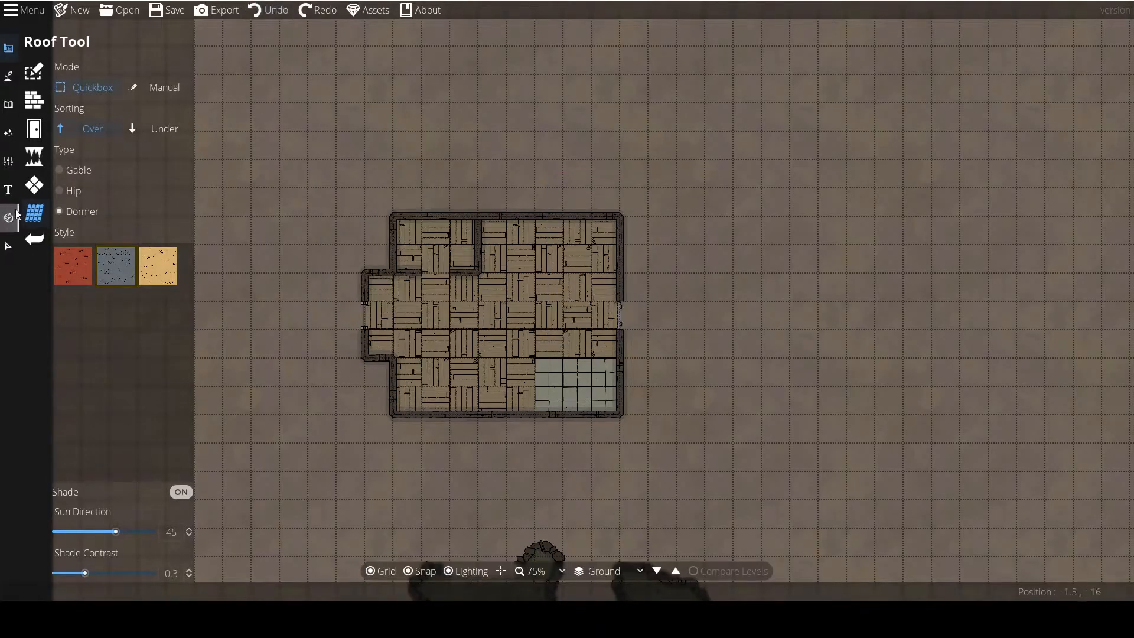
Paint Terrain Gravel strokes around the building with the Terrain Brush at size 8 and intensity 4.
click(9, 76)
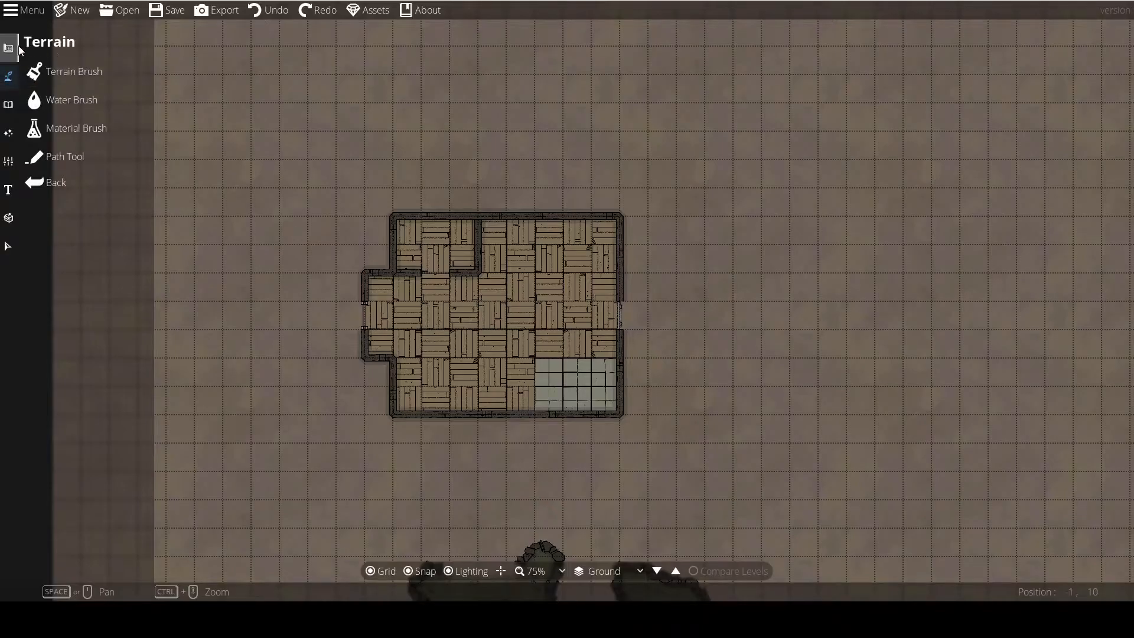
click(56, 76)
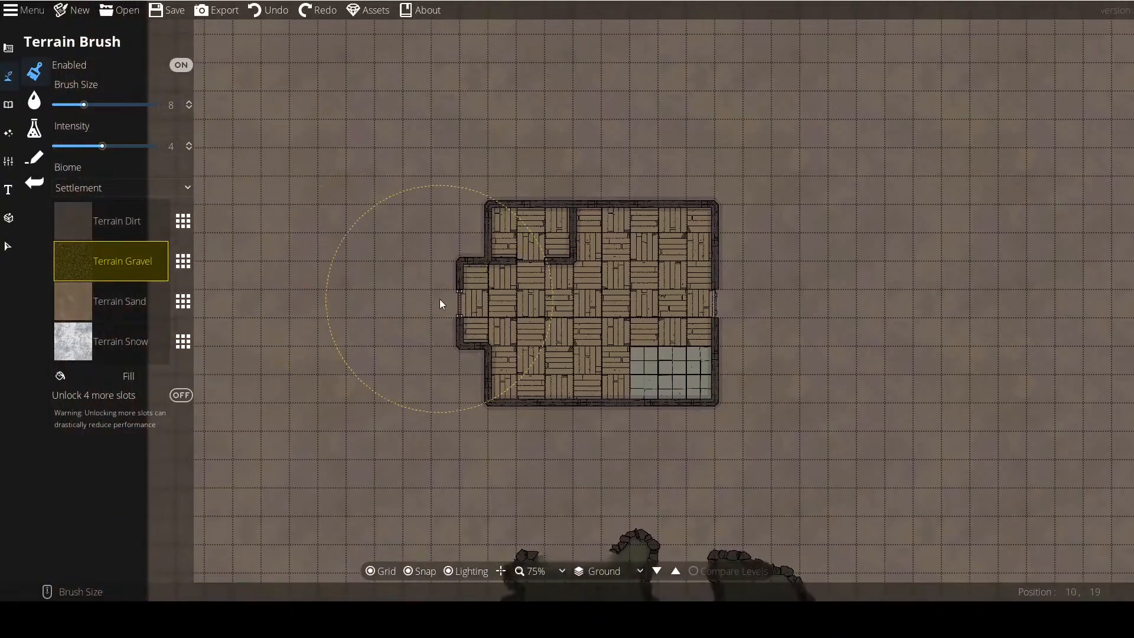
scroll(455, 304, down, 5)
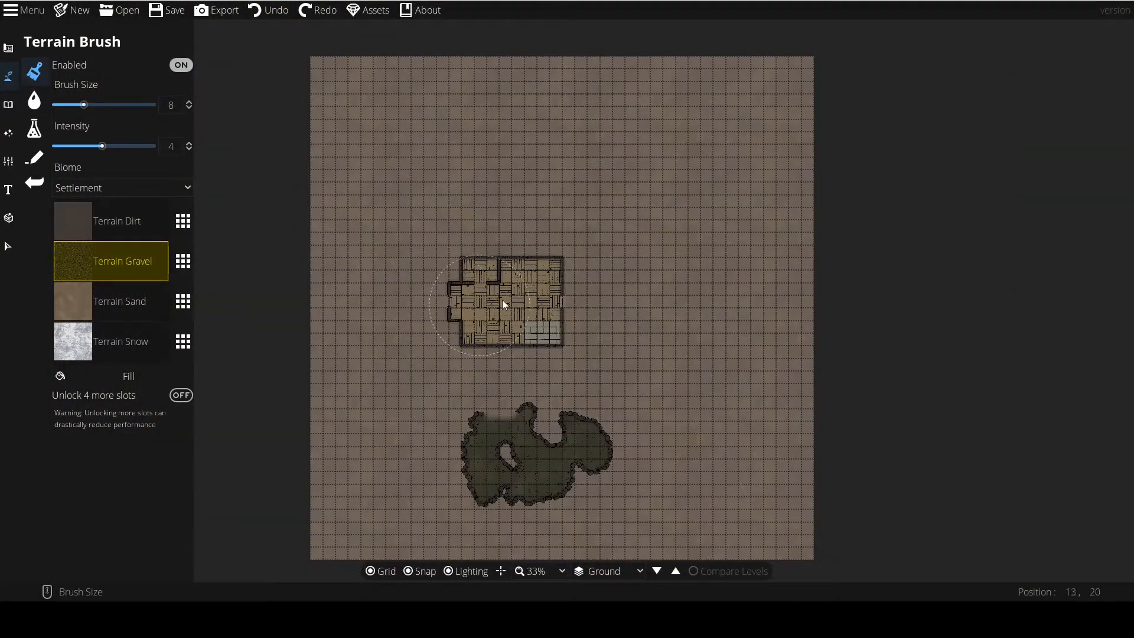
scroll(523, 306, up, 5)
scroll(523, 307, down, 2)
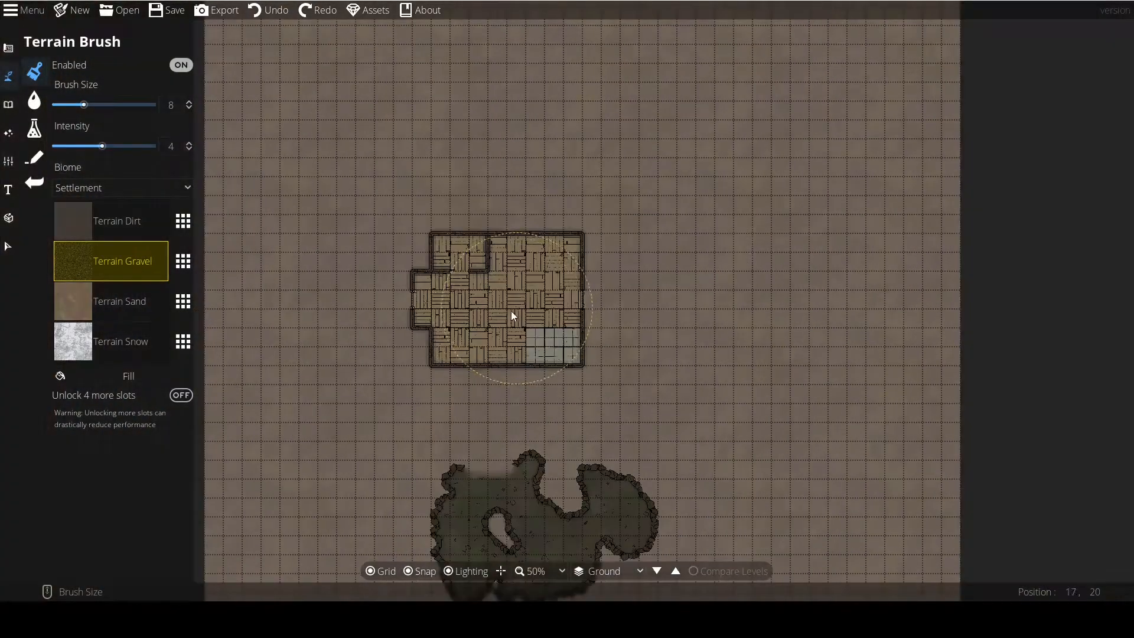
mouse_move(391, 317)
mouse_down()
mouse_move(314, 324)
mouse_move(288, 364)
mouse_move(305, 418)
mouse_move(352, 442)
mouse_move(392, 432)
mouse_move(453, 386)
mouse_move(613, 401)
mouse_move(673, 372)
mouse_up()
mouse_move(715, 199)
mouse_down()
mouse_move(625, 138)
mouse_move(551, 144)
mouse_move(476, 169)
mouse_move(383, 223)
mouse_move(381, 271)
mouse_move(432, 186)
mouse_move(487, 157)
mouse_move(549, 150)
mouse_move(649, 189)
mouse_move(693, 282)
mouse_up()
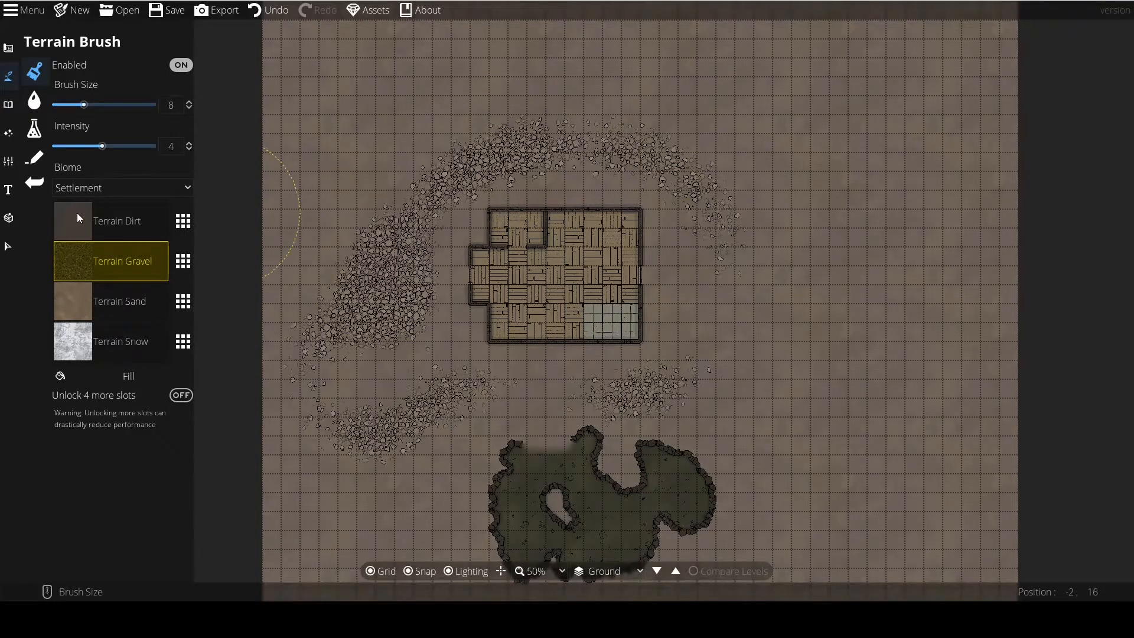
Try selecting the Terrain Snow and Terrain Dirt slots and view the available biomes, keeping Settlement.
click(68, 341)
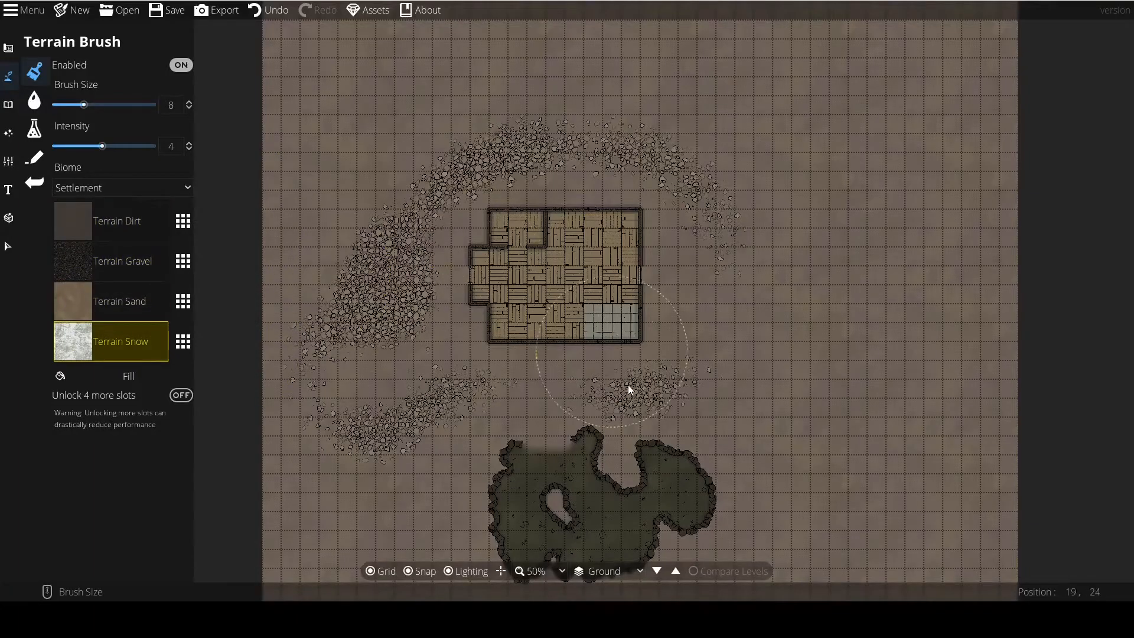
click(87, 224)
click(74, 188)
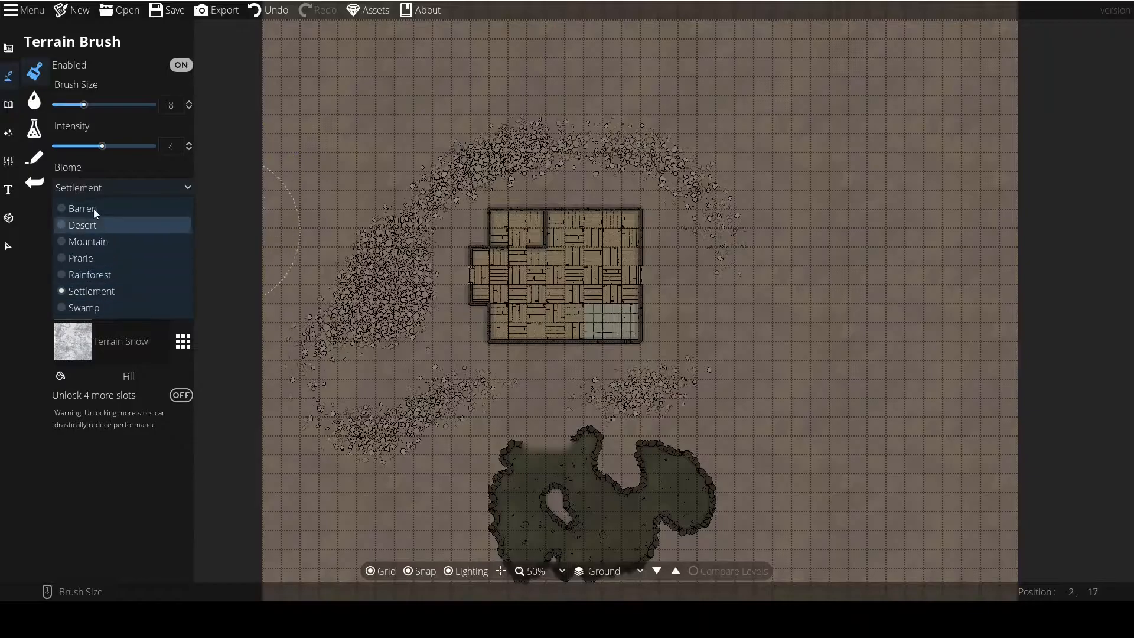
click(91, 186)
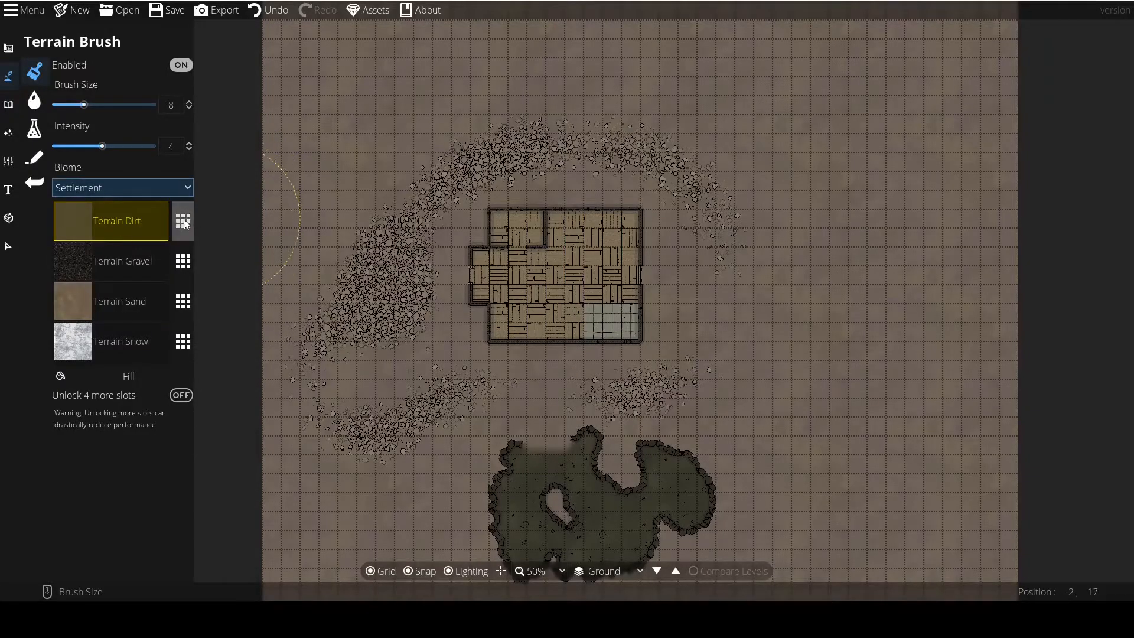
Browse the terrain textures for the Terrain Dirt slot and replace it with Terrain Moss.
click(182, 222)
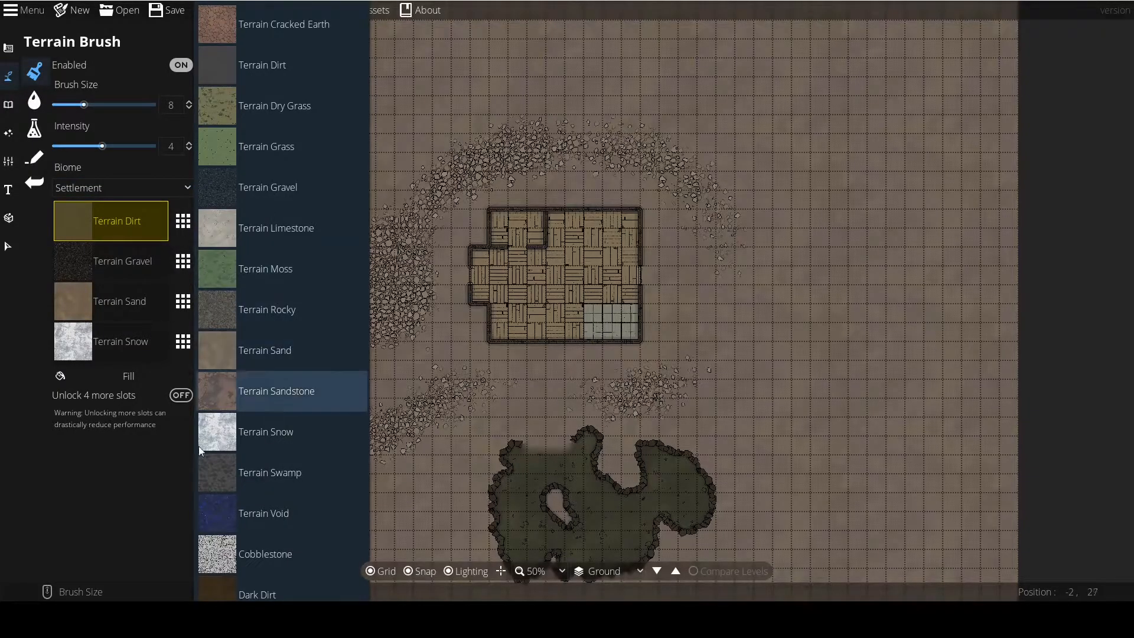
scroll(253, 524, down, 10)
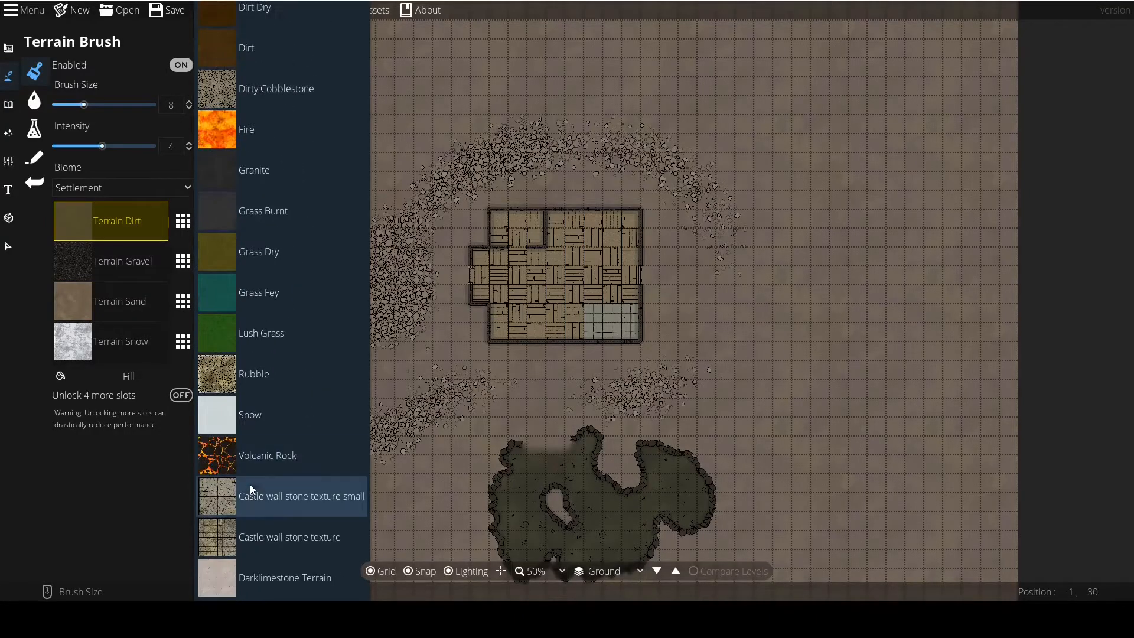
scroll(250, 485, up, 10)
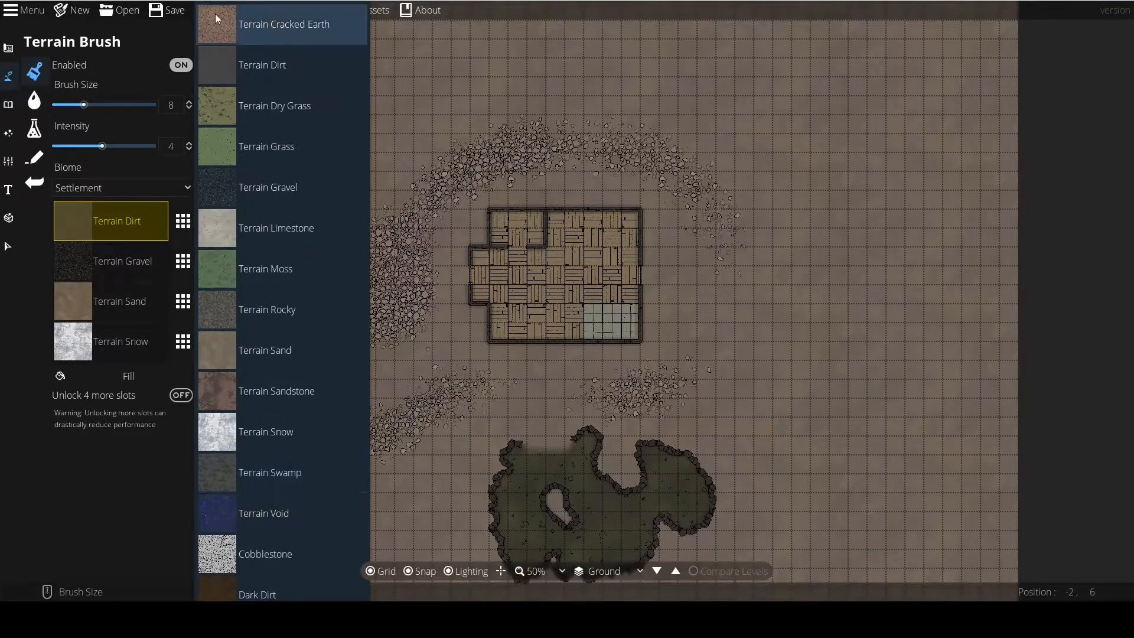
scroll(229, 429, down, 3)
scroll(228, 429, down, 3)
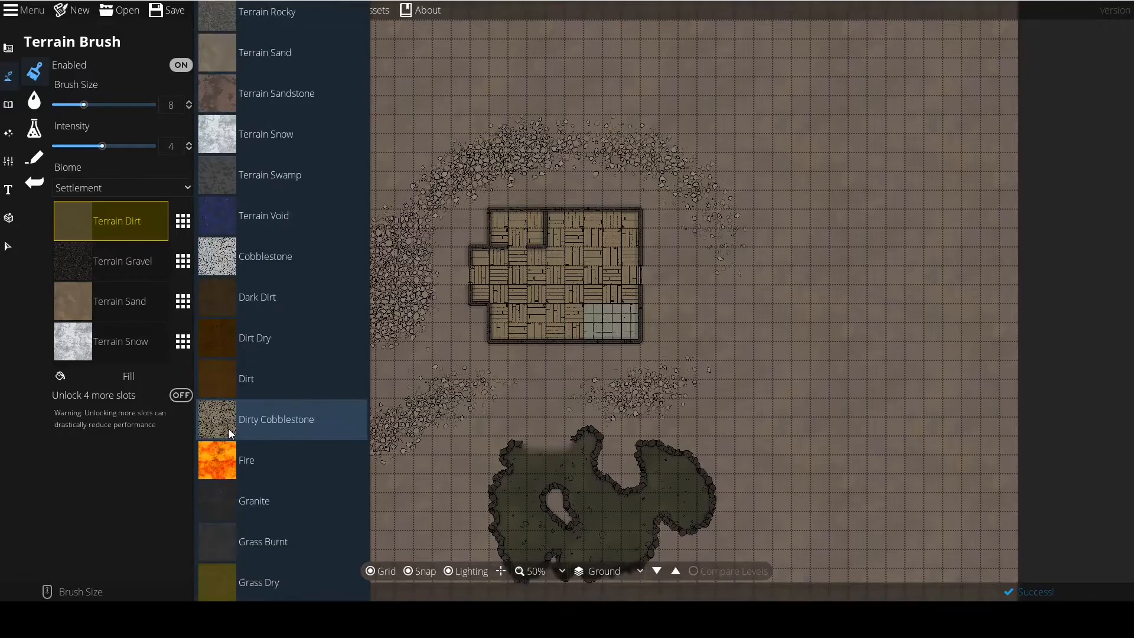
scroll(229, 429, up, 3)
scroll(222, 334, down, 4)
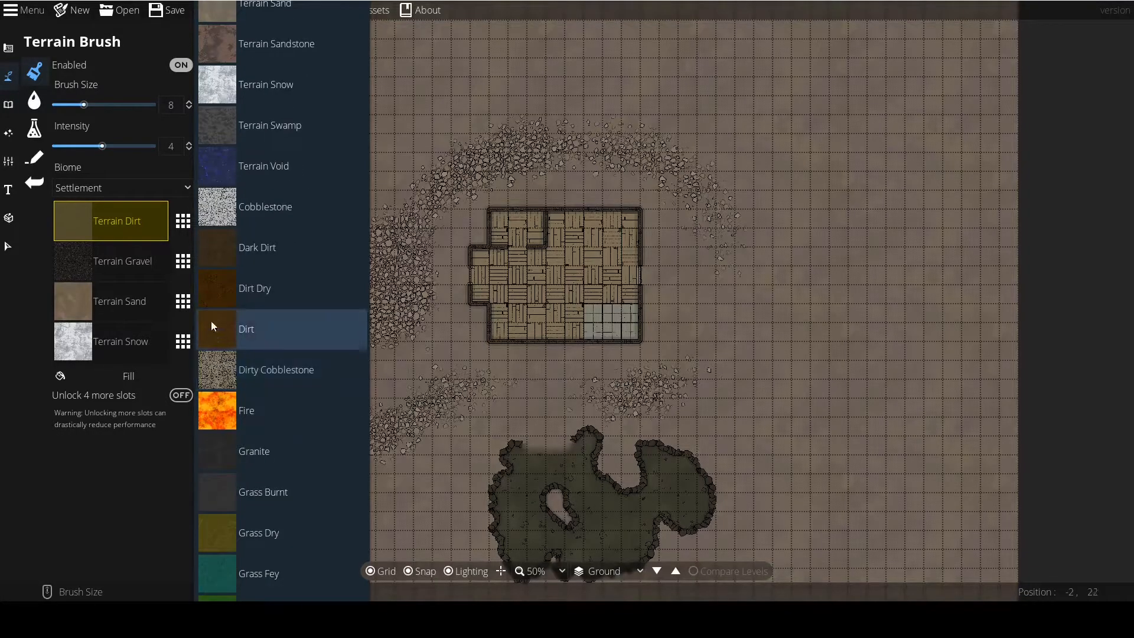
scroll(222, 328, down, 6)
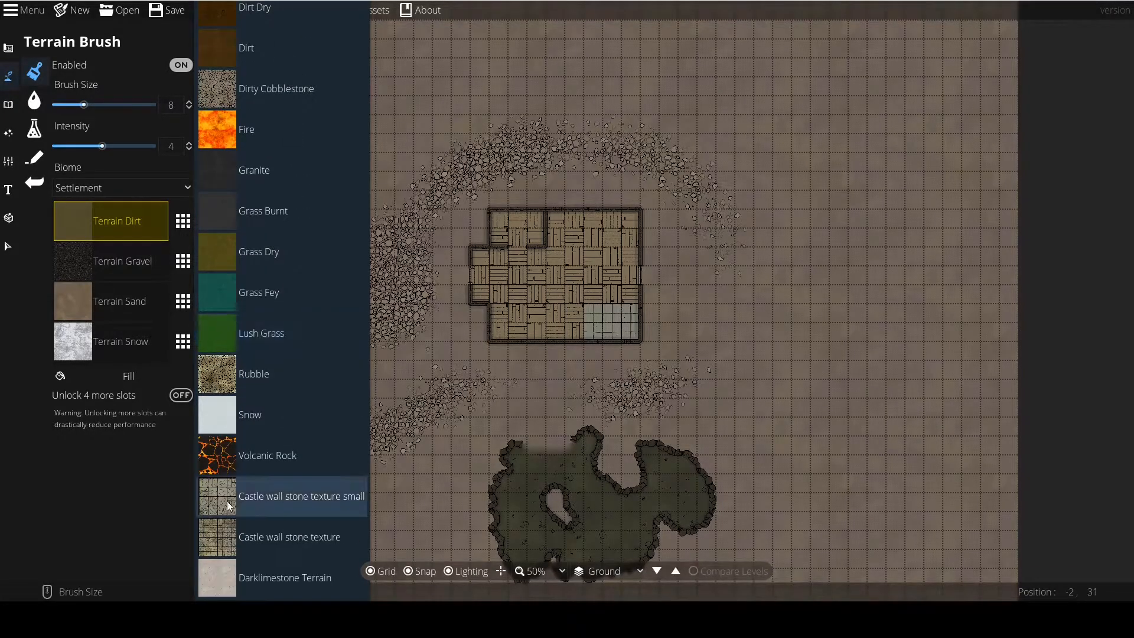
scroll(208, 390, up, 13)
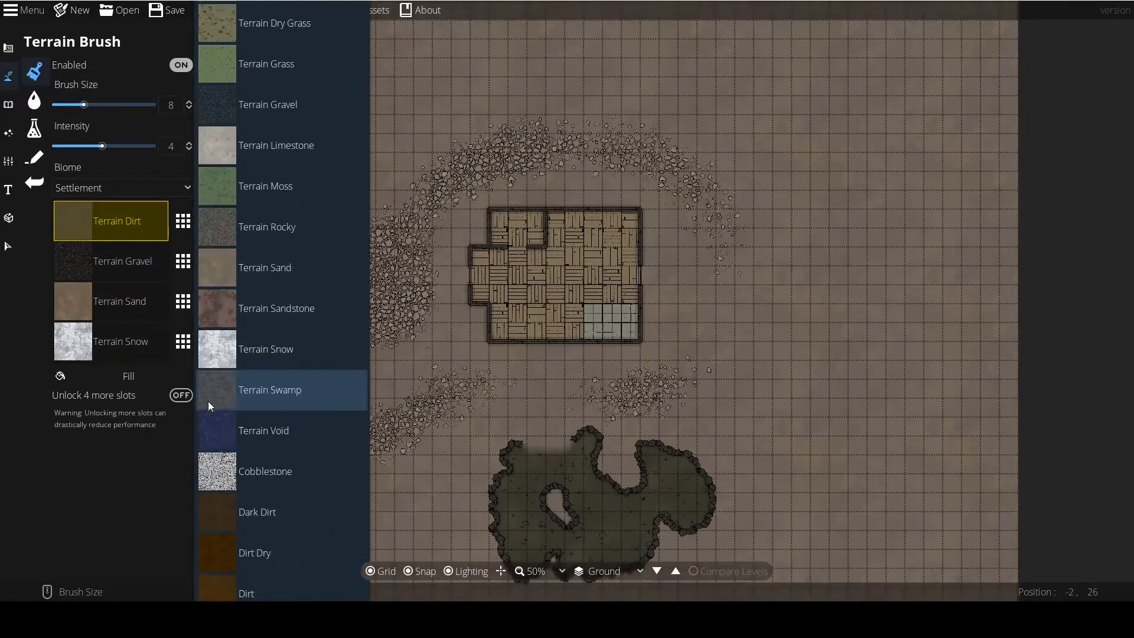
click(218, 275)
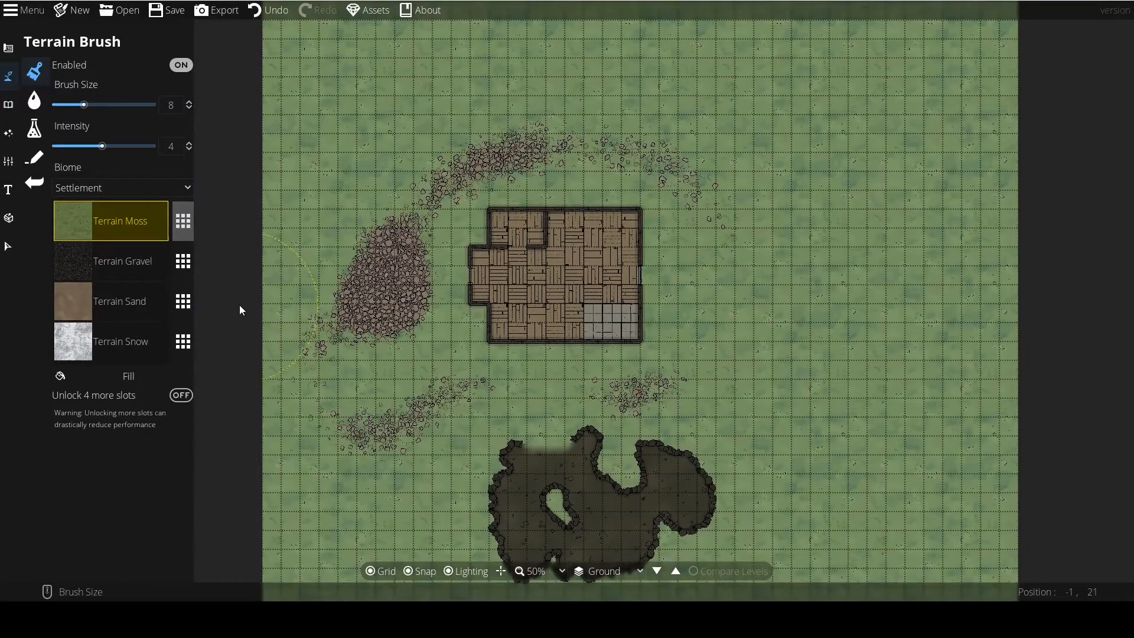
Try Terrain Grass as the base terrain slot, then return the slot to Terrain Moss.
click(189, 220)
click(216, 148)
click(182, 221)
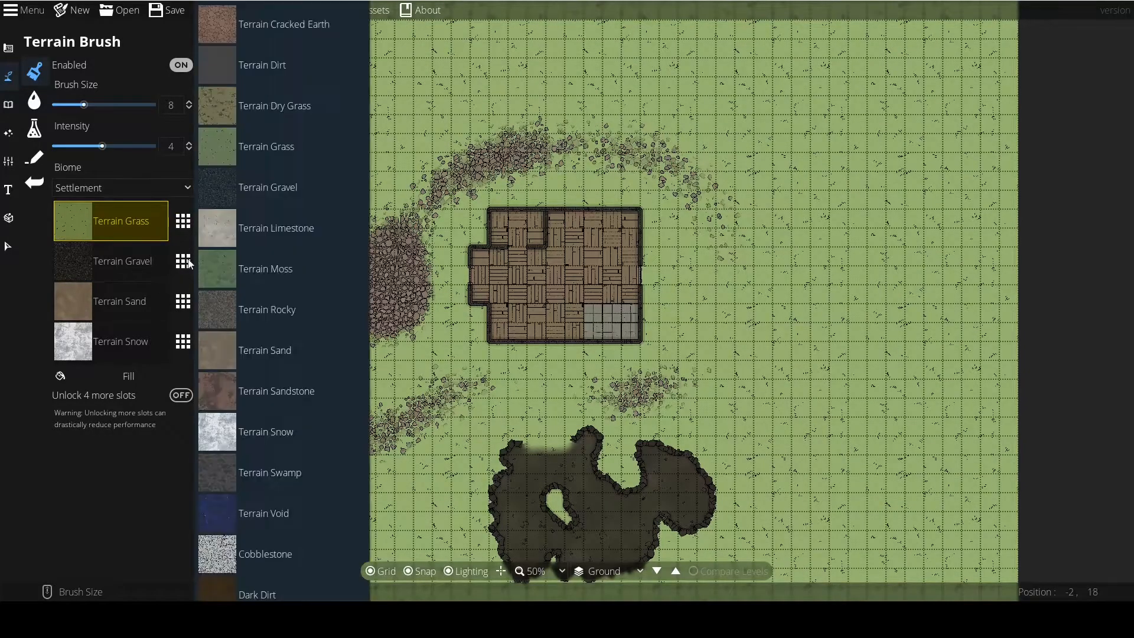
click(233, 277)
Replace the Terrain Gravel slot with Terrain Dirt and paint Terrain Moss over the strokes around the building, enlarging the brush to 13.
click(180, 263)
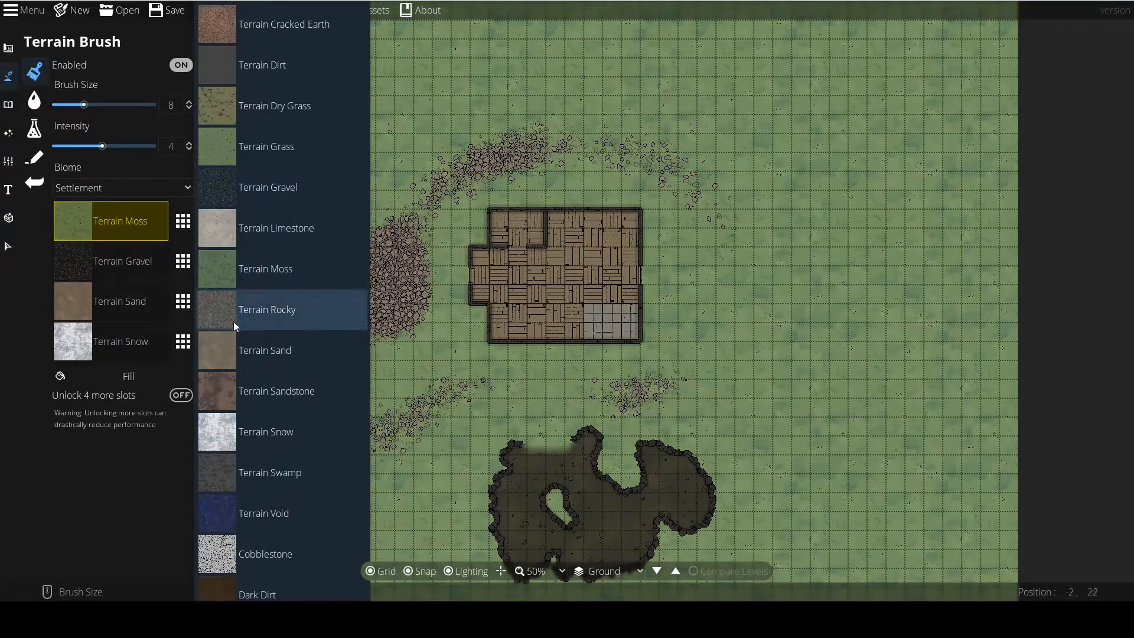
click(236, 65)
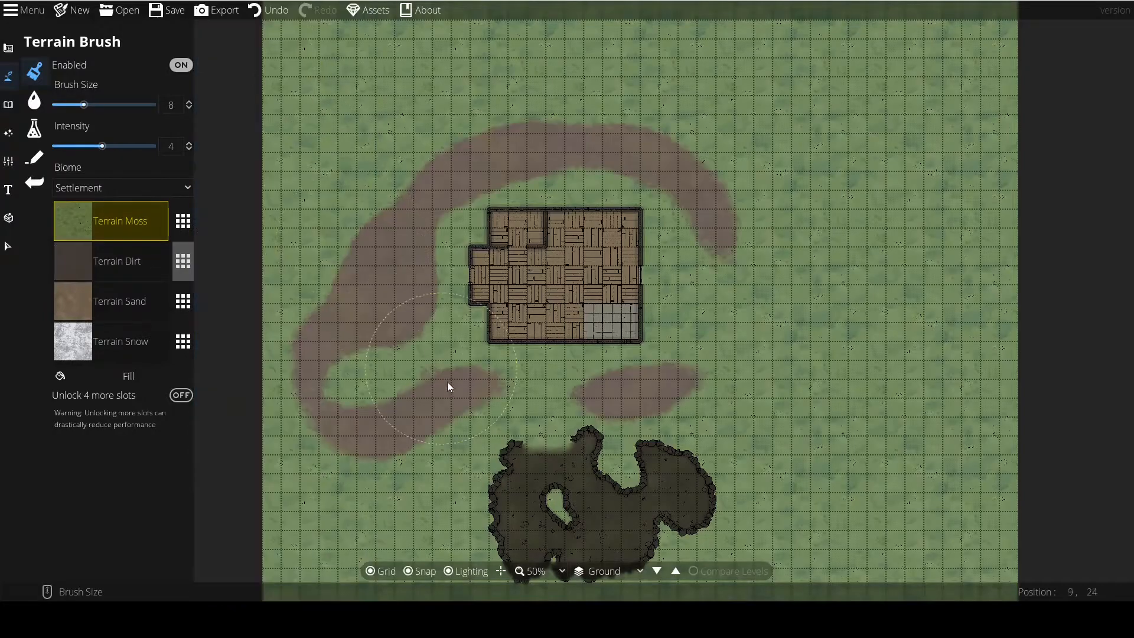
scroll(355, 339, down, 2)
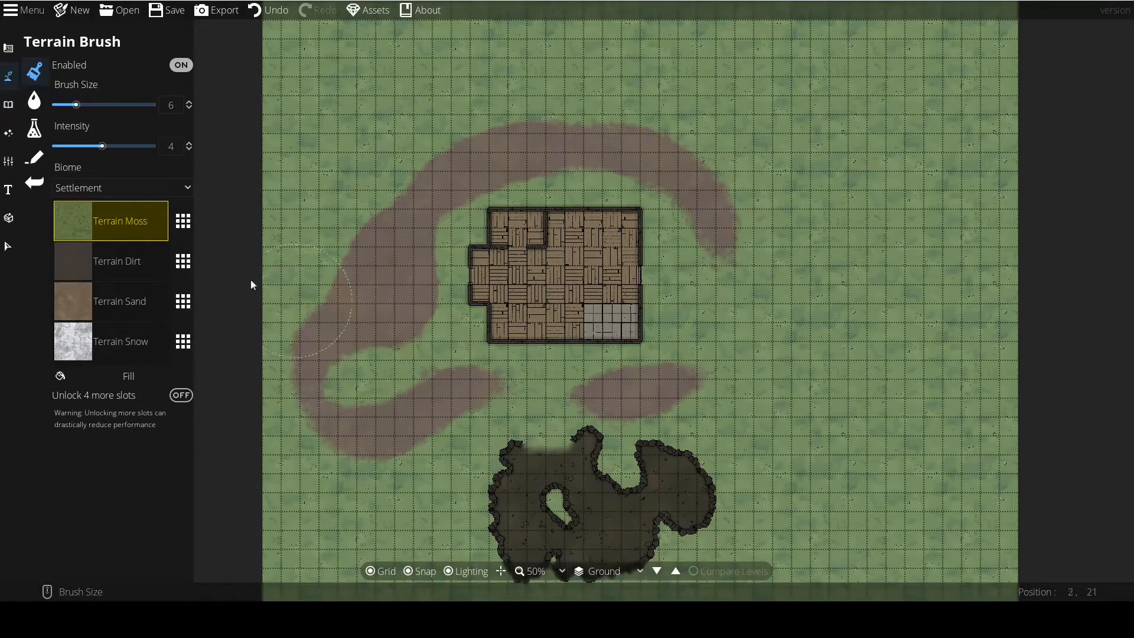
mouse_move(347, 318)
mouse_down()
mouse_move(345, 440)
mouse_move(389, 440)
mouse_move(458, 393)
mouse_move(614, 391)
mouse_move(664, 241)
mouse_move(519, 186)
mouse_move(346, 327)
mouse_move(541, 149)
mouse_move(324, 270)
mouse_move(298, 364)
mouse_up()
scroll(347, 441, up, 7)
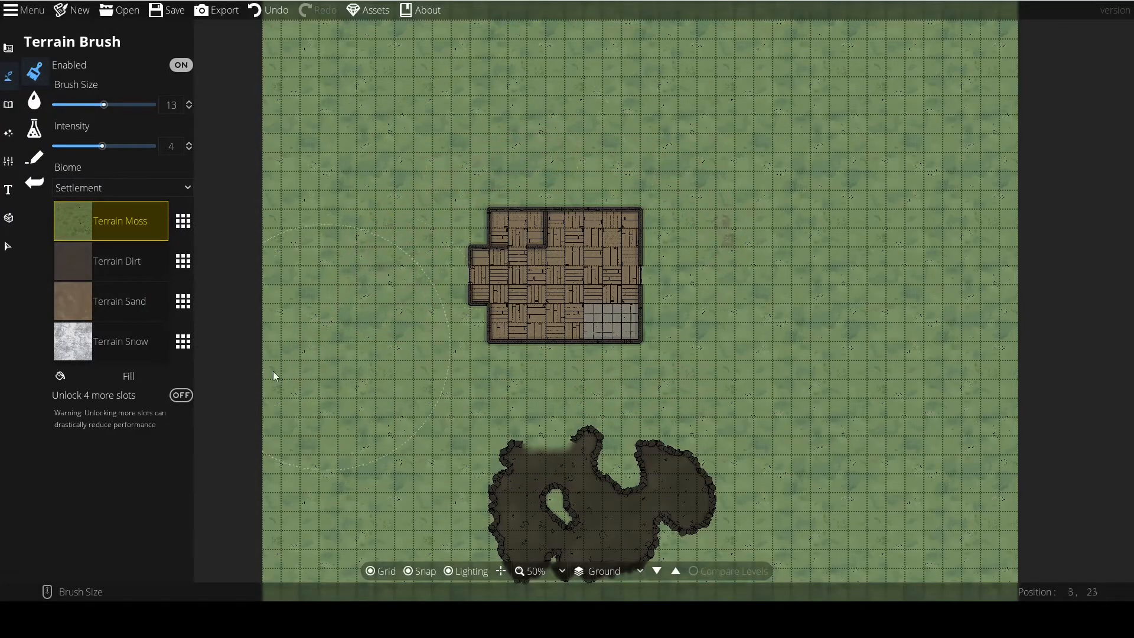
Select the Terrain Dirt slot for painting and reduce the brush size to 1.
click(71, 258)
click(182, 260)
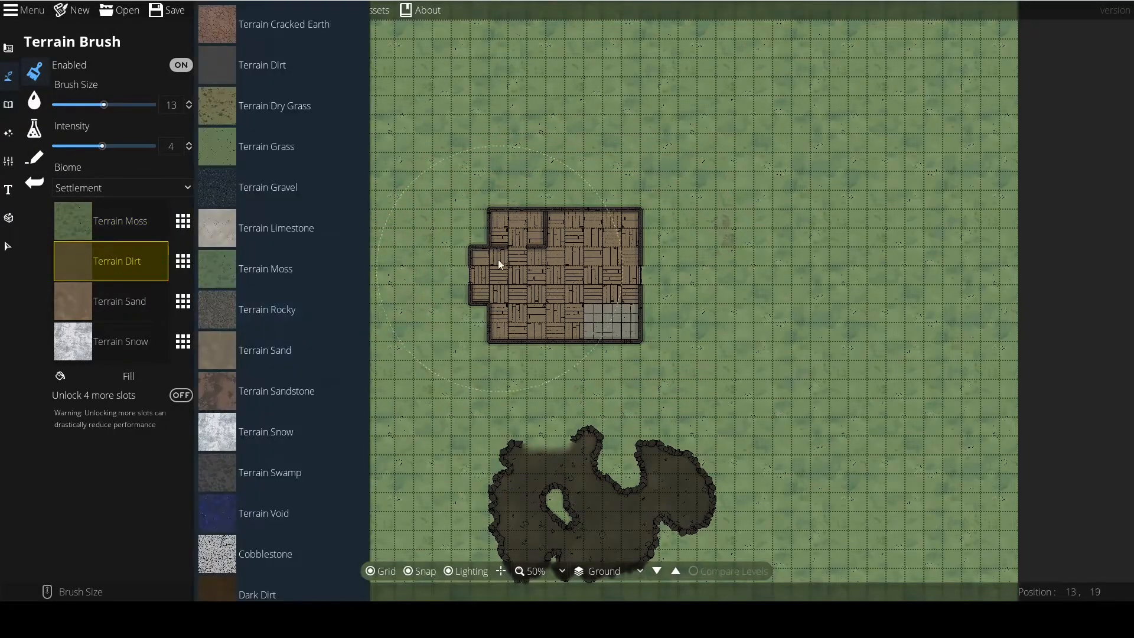
scroll(418, 285, down, 12)
scroll(431, 273, up, 3)
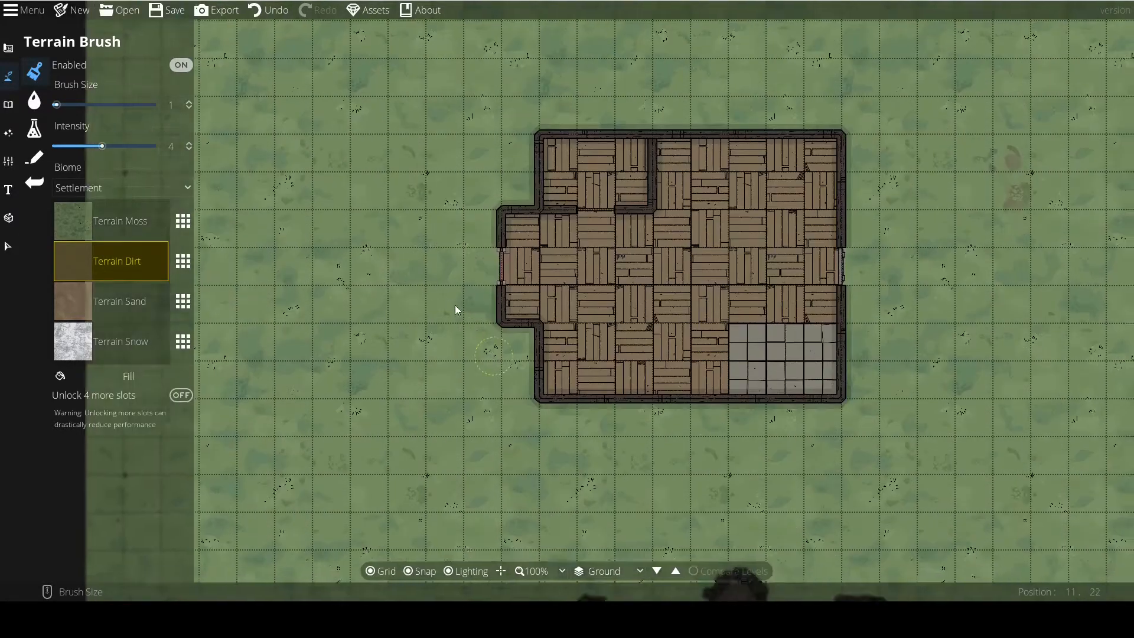
drag(360, 204, 565, 558)
scroll(467, 295, up, 5)
scroll(473, 325, down, 4)
scroll(473, 325, up, 5)
scroll(473, 325, down, 4)
scroll(473, 330, down, 2)
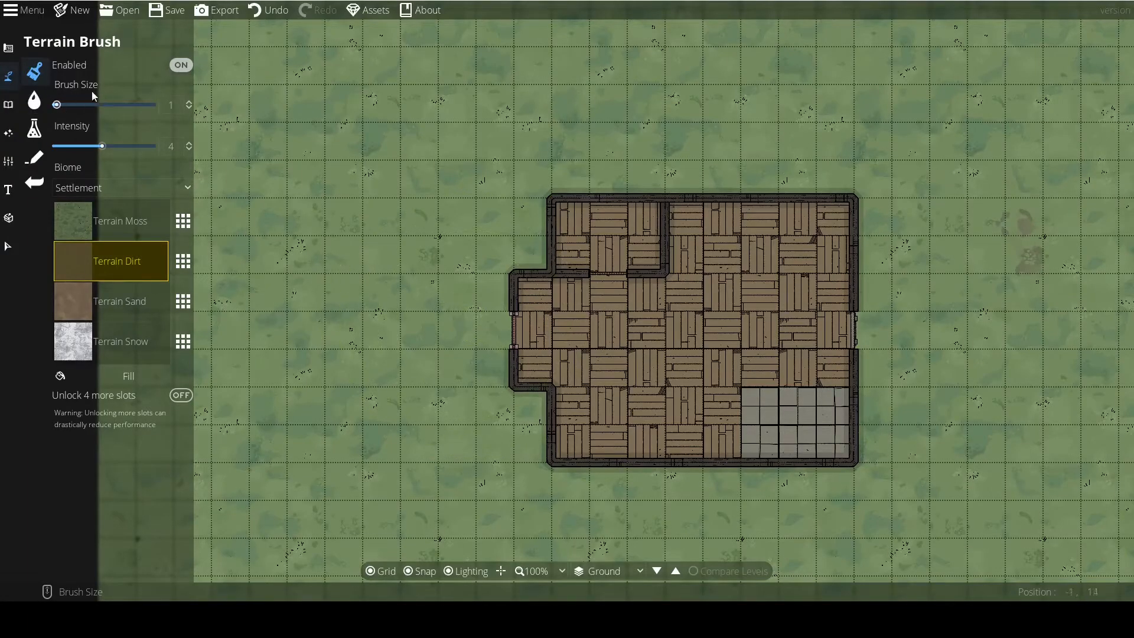
Paint a curved Terrain Dirt patch on the moss west of the building with brush size 5.
scroll(455, 381, up, 6)
scroll(439, 374, down, 5)
scroll(92, 107, up, 7)
mouse_move(387, 215)
mouse_down()
mouse_move(378, 353)
mouse_move(337, 282)
mouse_move(412, 263)
mouse_move(426, 176)
mouse_up()
mouse_move(403, 138)
mouse_down()
mouse_move(346, 126)
mouse_move(65, 167)
mouse_up()
drag(311, 260, 419, 264)
Set the brush intensity to 0.3 and extend the dirt patch west of the building with soft strokes.
drag(103, 146, 57, 146)
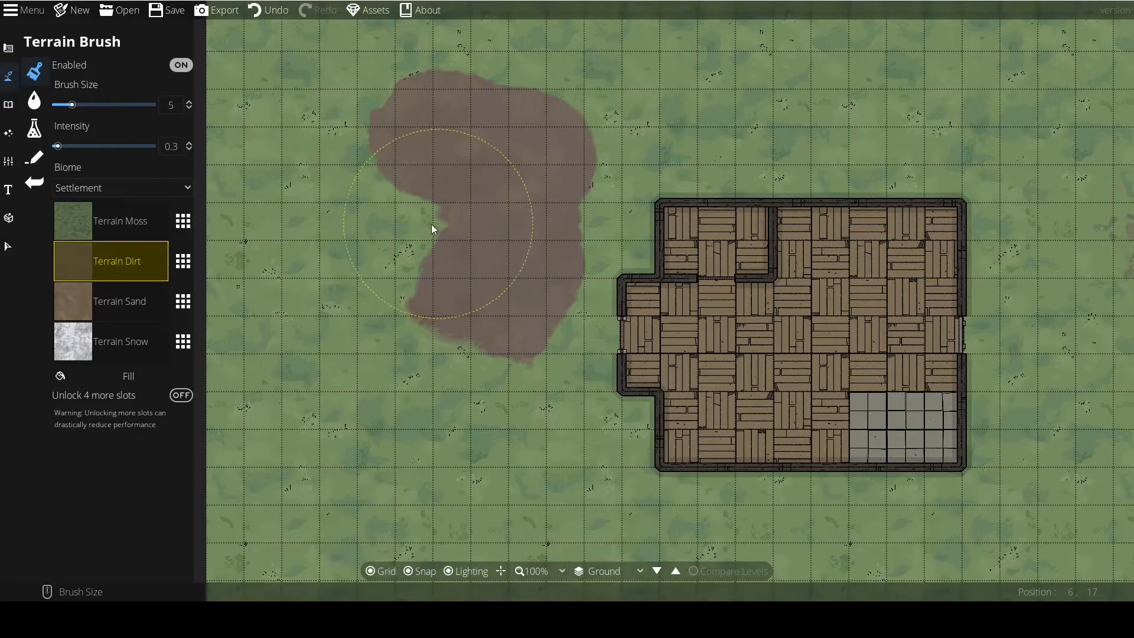
mouse_move(372, 223)
mouse_down()
mouse_move(397, 236)
mouse_move(329, 245)
mouse_move(307, 281)
mouse_move(355, 353)
mouse_move(183, 242)
mouse_up()
mouse_move(342, 264)
mouse_down()
mouse_move(537, 360)
mouse_move(432, 418)
mouse_move(348, 431)
mouse_move(359, 360)
mouse_move(537, 433)
mouse_move(586, 406)
mouse_move(585, 350)
mouse_move(604, 343)
mouse_move(575, 330)
mouse_move(421, 333)
mouse_move(306, 279)
mouse_move(281, 377)
mouse_move(343, 395)
mouse_up()
scroll(369, 401, down, 4)
drag(410, 433, 444, 253)
Extend the dirt patch southward and toward the cave using intensity 8 and brush size 4.
scroll(456, 350, up, 3)
mouse_move(456, 349)
mouse_down()
mouse_move(464, 312)
mouse_move(526, 382)
mouse_move(717, 387)
mouse_move(652, 451)
mouse_move(347, 444)
mouse_move(429, 478)
mouse_move(538, 476)
mouse_up()
drag(540, 436, 515, 402)
mouse_move(318, 303)
mouse_down()
mouse_move(353, 370)
mouse_move(374, 290)
mouse_move(330, 267)
mouse_move(316, 277)
mouse_move(442, 349)
mouse_move(531, 308)
mouse_move(657, 288)
mouse_up()
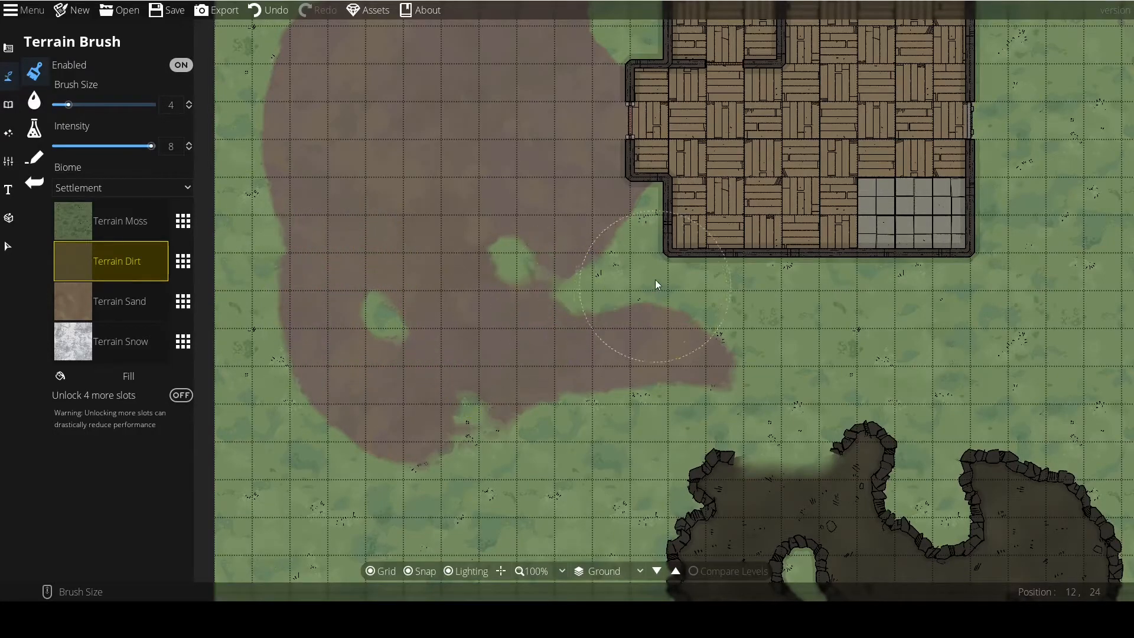
Paint Terrain Moss at brush size 3 over the southern part of the dirt patch to break up its edges.
click(69, 226)
mouse_move(559, 278)
mouse_down()
mouse_move(615, 295)
mouse_move(443, 353)
mouse_move(539, 351)
mouse_up()
scroll(611, 363, down, 3)
scroll(616, 356, up, 3)
scroll(623, 355, down, 1)
mouse_move(622, 355)
mouse_down()
mouse_move(651, 341)
mouse_move(575, 364)
mouse_move(667, 361)
mouse_up()
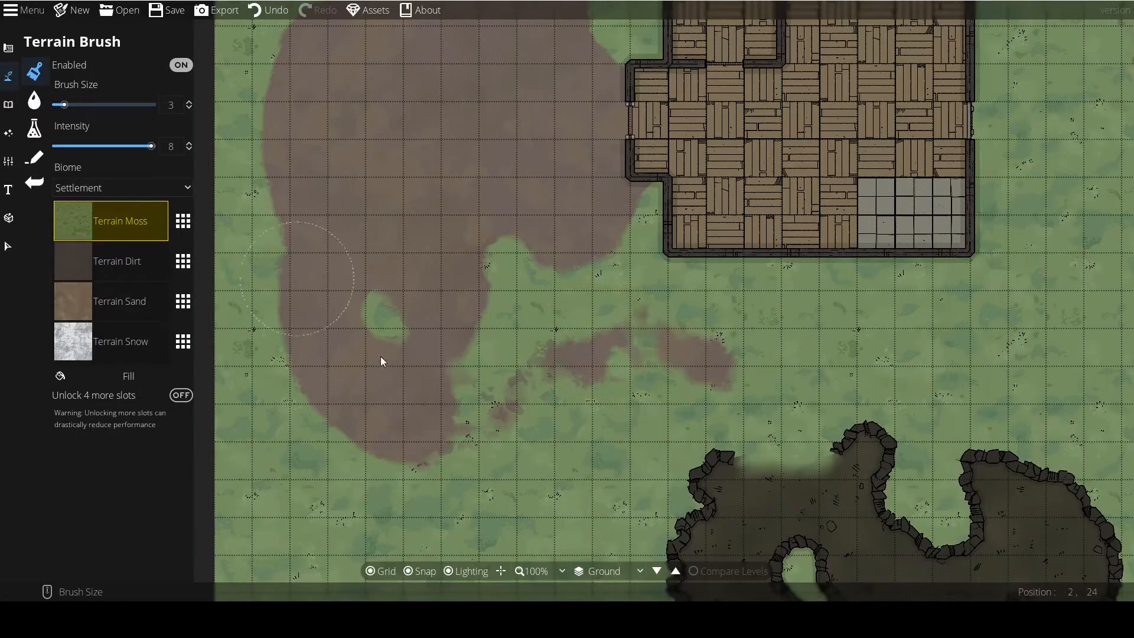
mouse_move(411, 395)
mouse_down()
mouse_move(373, 381)
mouse_move(362, 398)
mouse_move(410, 409)
mouse_move(348, 384)
mouse_move(341, 331)
mouse_up()
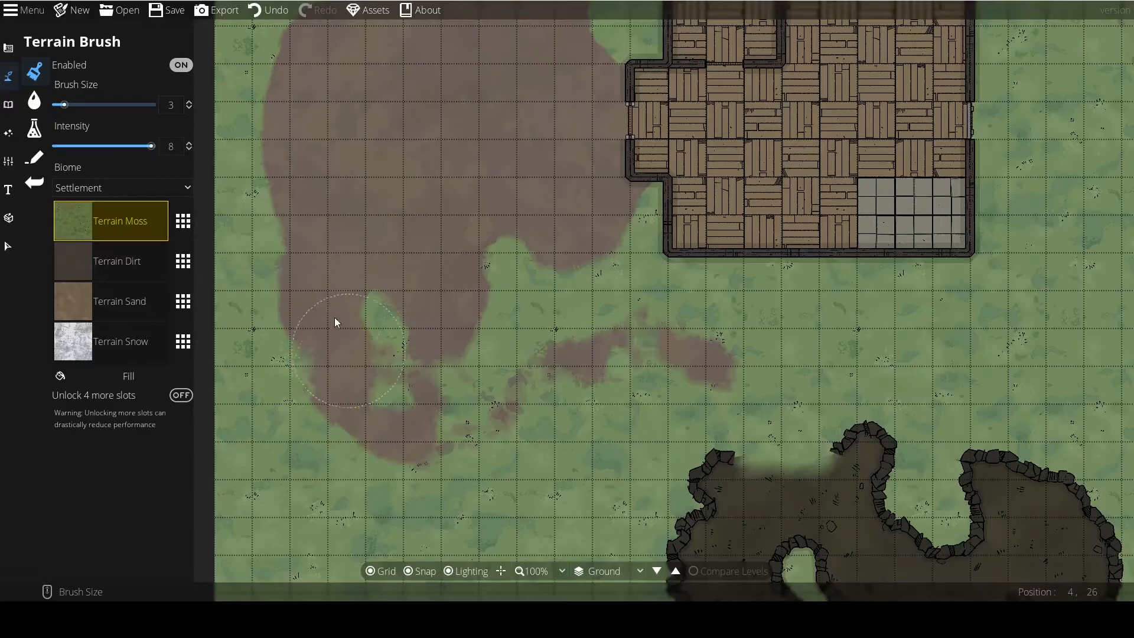
mouse_move(356, 271)
mouse_down()
mouse_move(410, 270)
mouse_move(444, 294)
mouse_move(381, 193)
mouse_move(434, 299)
mouse_move(394, 215)
mouse_move(319, 202)
mouse_move(394, 306)
mouse_move(438, 339)
mouse_move(335, 367)
mouse_move(459, 357)
mouse_up()
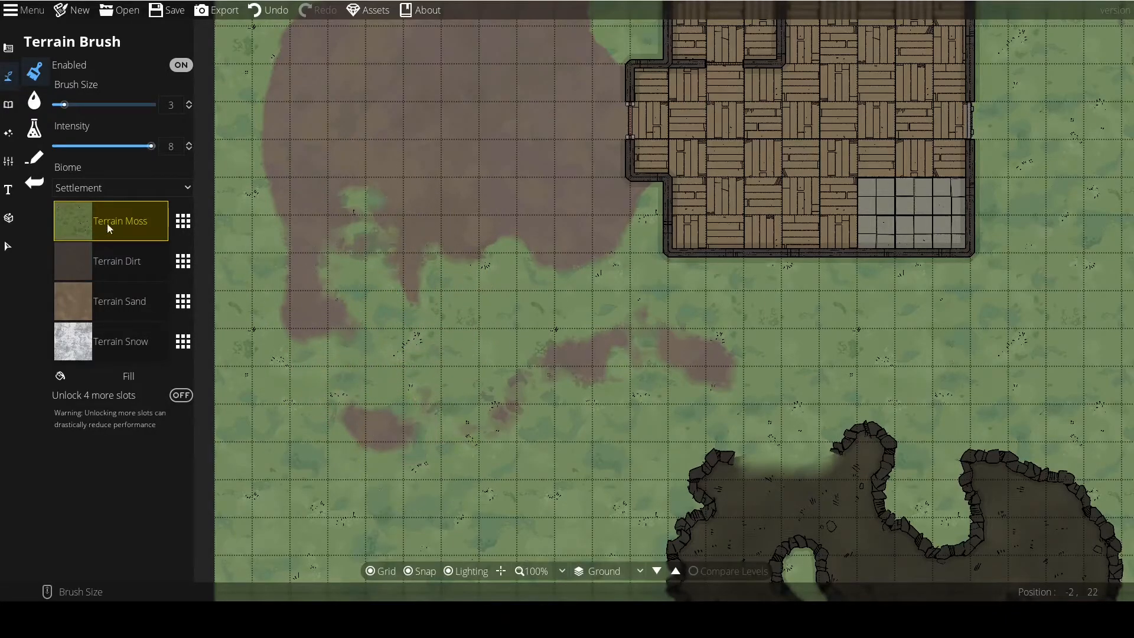
Paint Terrain Dirt back into the broken southern part of the patch with brush size 5, then reduce the brush to 1.
click(112, 261)
scroll(402, 359, up, 2)
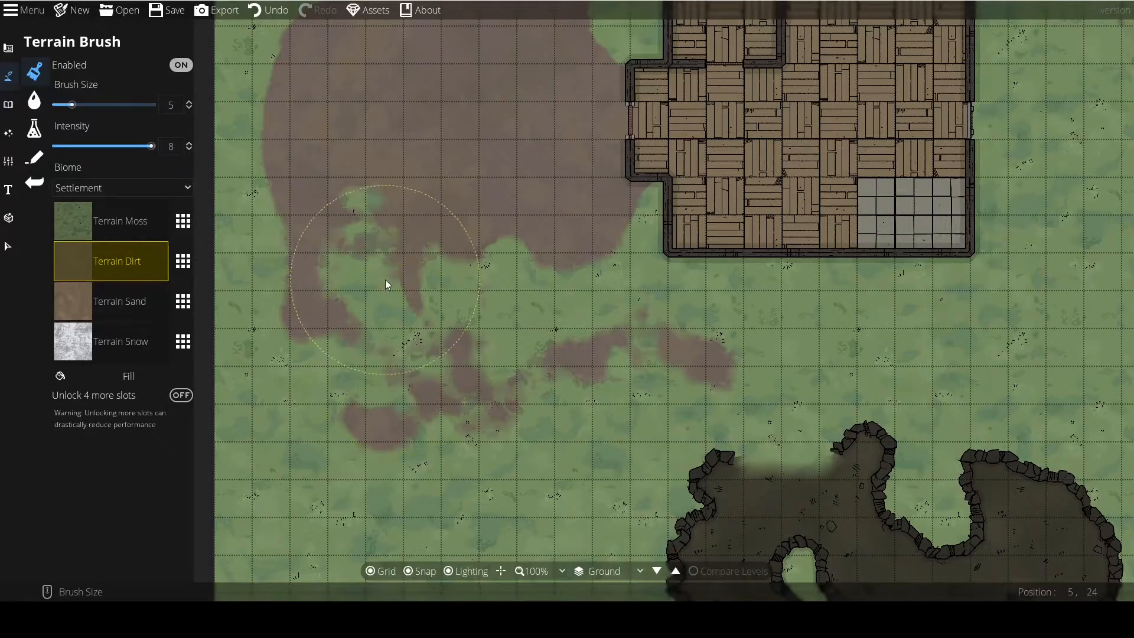
mouse_move(386, 279)
mouse_down()
mouse_move(516, 297)
mouse_move(465, 424)
mouse_up()
scroll(392, 407, down, 2)
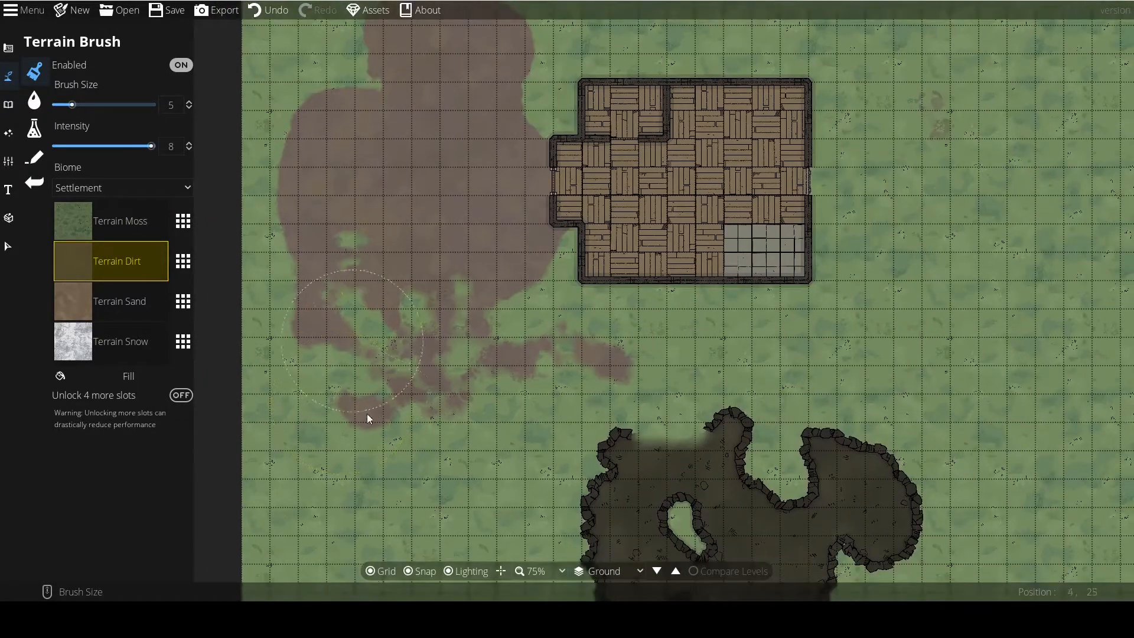
Paint Terrain Moss over most of the dirt patch west of the building, enlarging the brush to size 8.
click(59, 238)
scroll(550, 264, up, 3)
mouse_move(551, 264)
mouse_down()
mouse_move(529, 250)
mouse_move(540, 115)
mouse_move(520, 123)
mouse_up()
mouse_move(540, 298)
mouse_down()
mouse_move(573, 368)
mouse_move(626, 428)
mouse_up()
mouse_move(572, 177)
mouse_down()
mouse_move(524, 172)
mouse_move(541, 267)
mouse_move(514, 319)
mouse_move(605, 314)
mouse_move(582, 313)
mouse_move(608, 339)
mouse_move(495, 302)
mouse_move(439, 253)
mouse_move(507, 194)
mouse_move(408, 236)
mouse_move(460, 353)
mouse_move(568, 324)
mouse_move(498, 177)
mouse_up()
scroll(540, 262, up, 4)
Paint irregular Terrain Dirt strokes back over the moss up to the building's west entrance, reducing the brush to size 3.
click(95, 259)
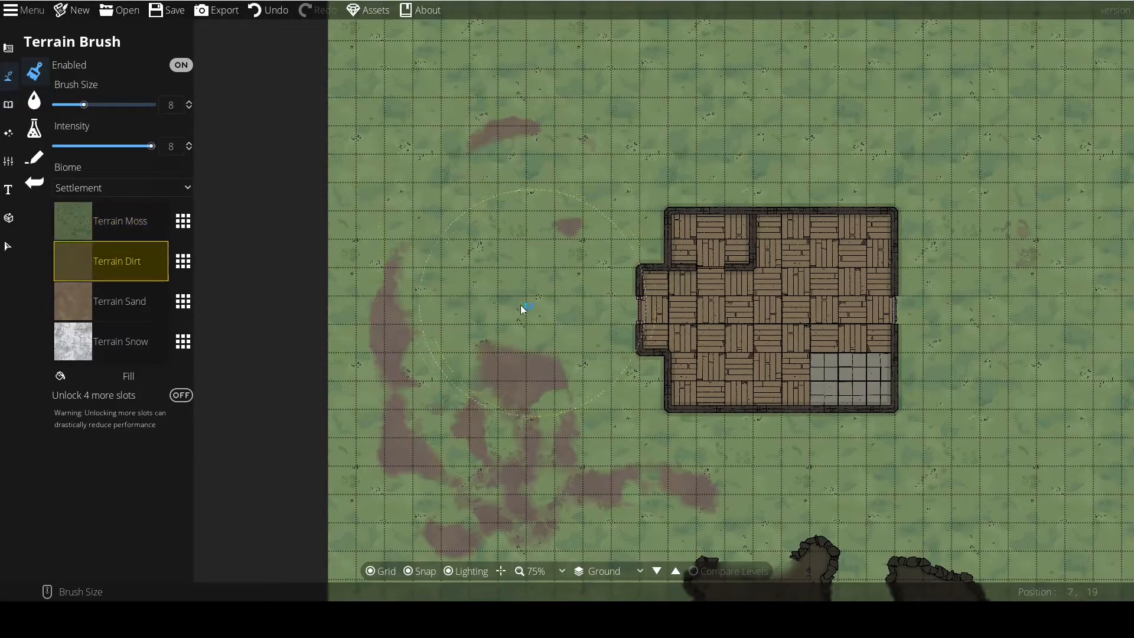
drag(528, 307, 587, 333)
mouse_move(493, 223)
mouse_down()
mouse_move(535, 250)
mouse_move(446, 220)
mouse_move(582, 214)
mouse_up()
mouse_move(519, 280)
mouse_down()
mouse_move(617, 255)
mouse_move(591, 260)
mouse_move(483, 199)
mouse_up()
drag(427, 331, 497, 361)
drag(574, 350, 447, 232)
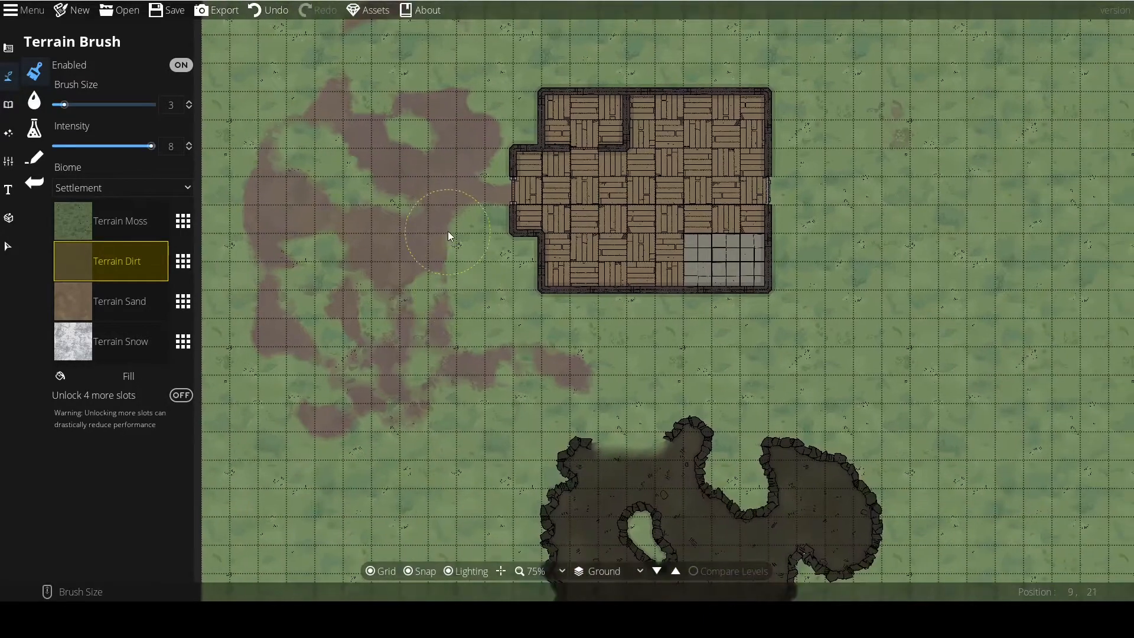
Paint a Terrain Dirt path from the patch along the building's south wall with brush size 3.
mouse_move(495, 302)
mouse_down()
mouse_move(633, 385)
mouse_move(508, 296)
mouse_move(566, 288)
mouse_move(568, 306)
mouse_move(686, 304)
mouse_up()
mouse_move(612, 299)
mouse_down()
mouse_move(747, 319)
mouse_move(551, 367)
mouse_move(468, 405)
mouse_move(466, 395)
mouse_up()
scroll(470, 407, down, 1)
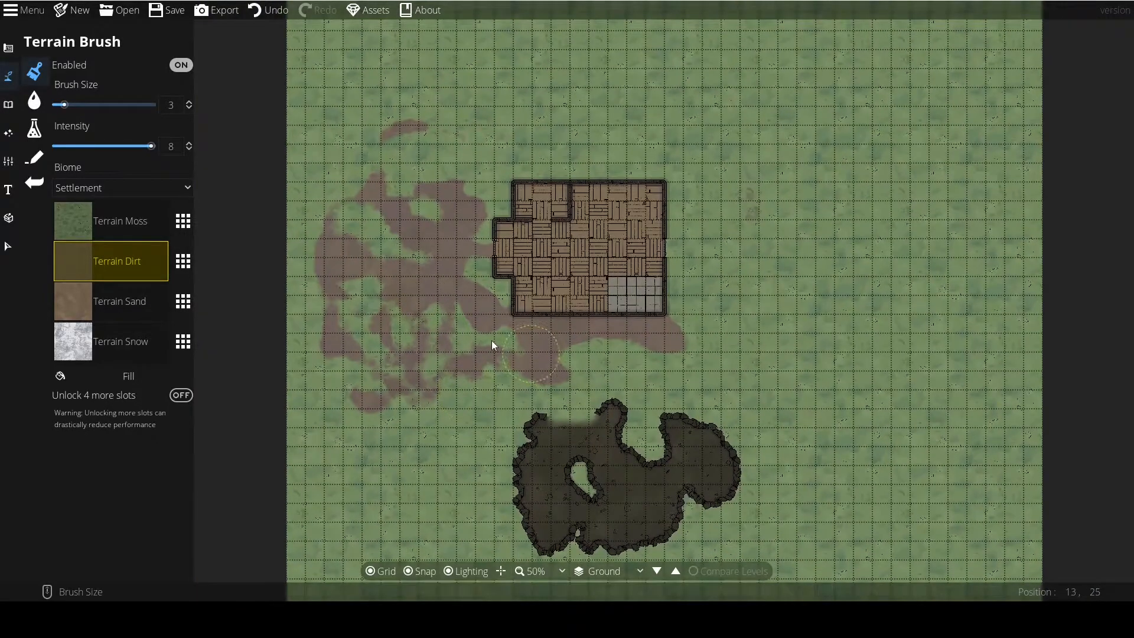
drag(613, 325, 471, 299)
Reduce the brush size to 1 and swap the Terrain Dirt slot's texture for Terrain Limestone.
scroll(470, 299, up, 2)
scroll(471, 299, down, 4)
click(78, 293)
click(79, 260)
scroll(512, 251, up, 1)
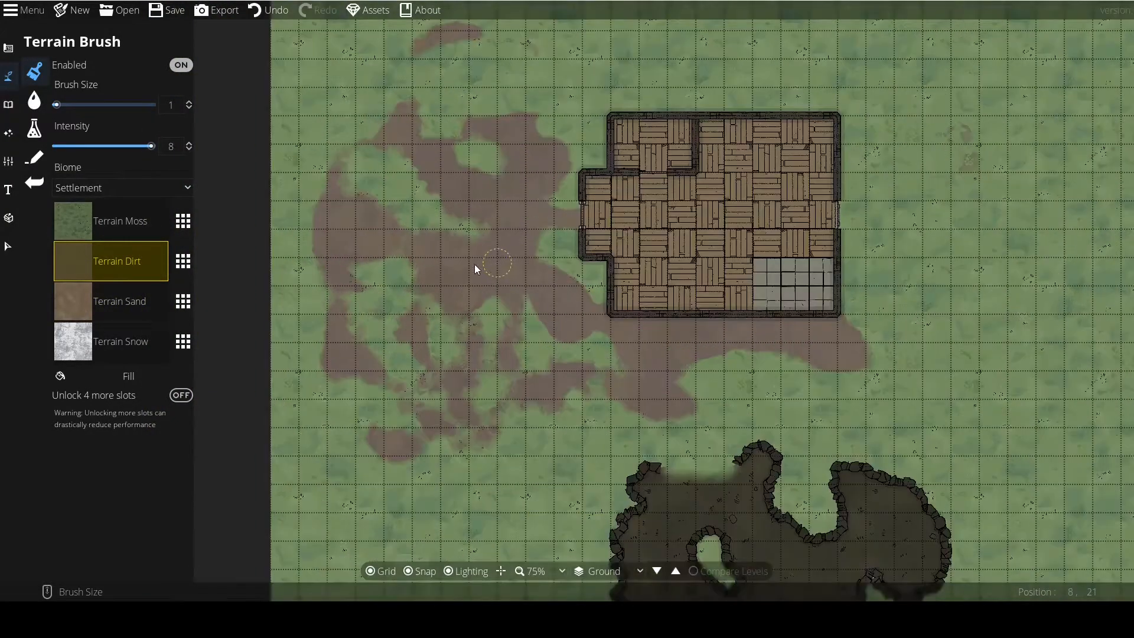
click(185, 263)
click(210, 228)
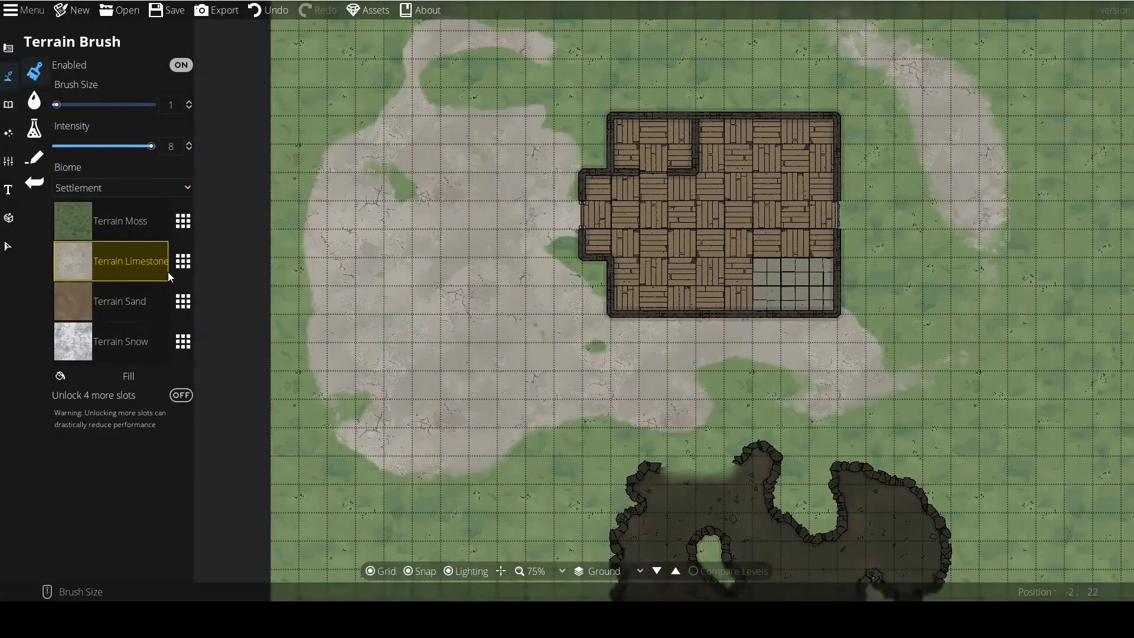
Try Terrain Gravel and Terrain Grass in the second terrain slot, settling on Terrain Dry Grass.
click(182, 266)
click(246, 195)
click(181, 261)
click(222, 144)
click(182, 262)
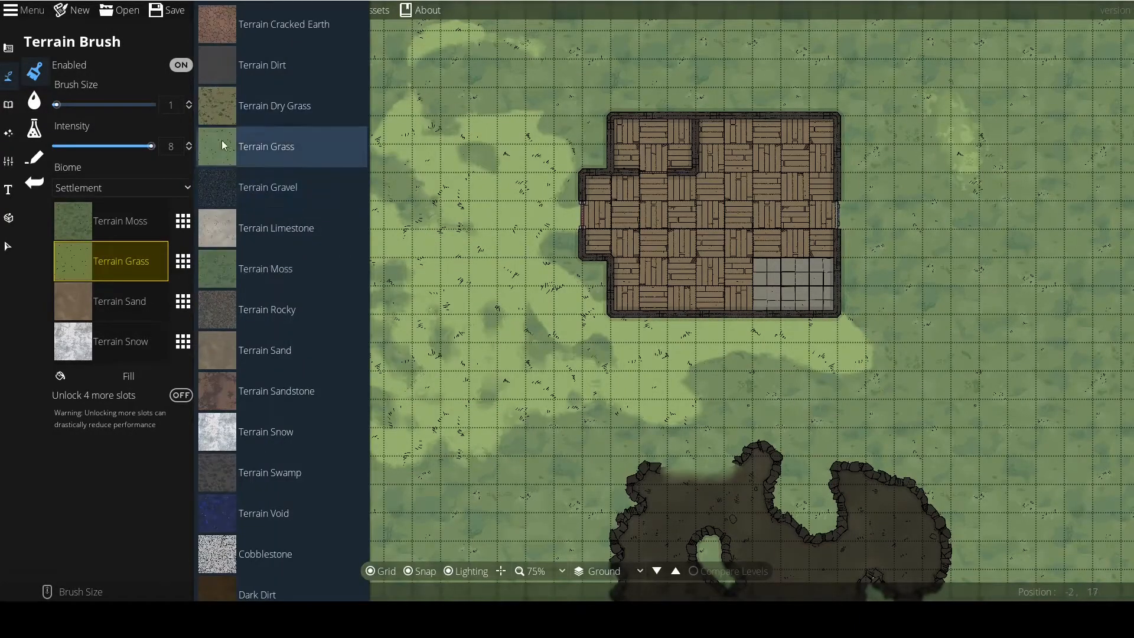
click(222, 106)
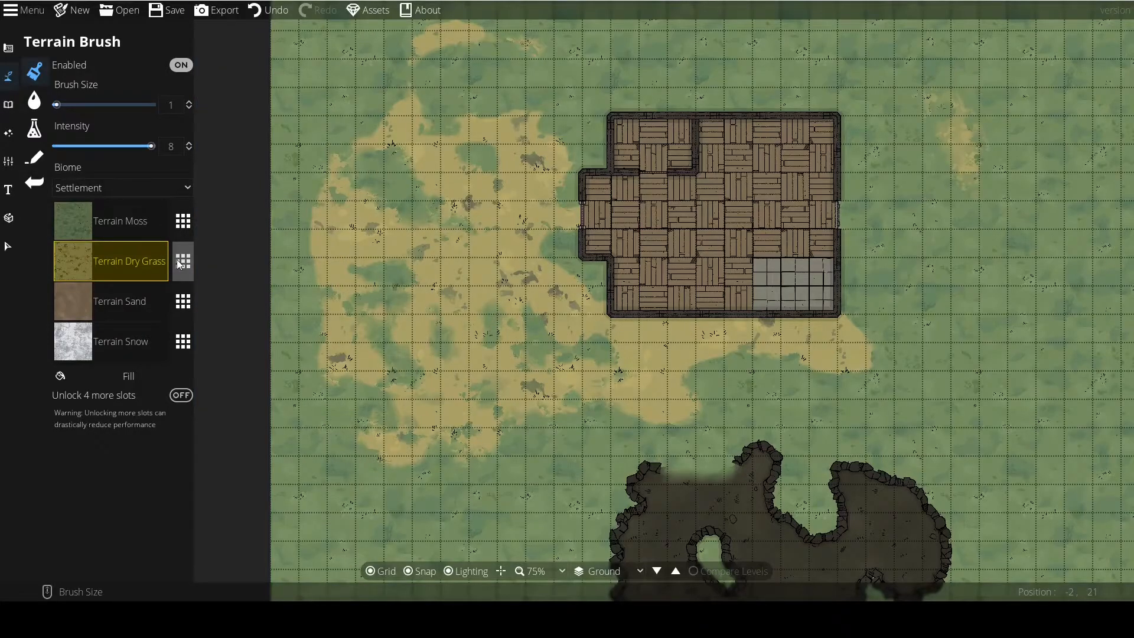
Replace the Terrain Sand slot with Terrain Rocky and set the brush size to 3.
click(84, 318)
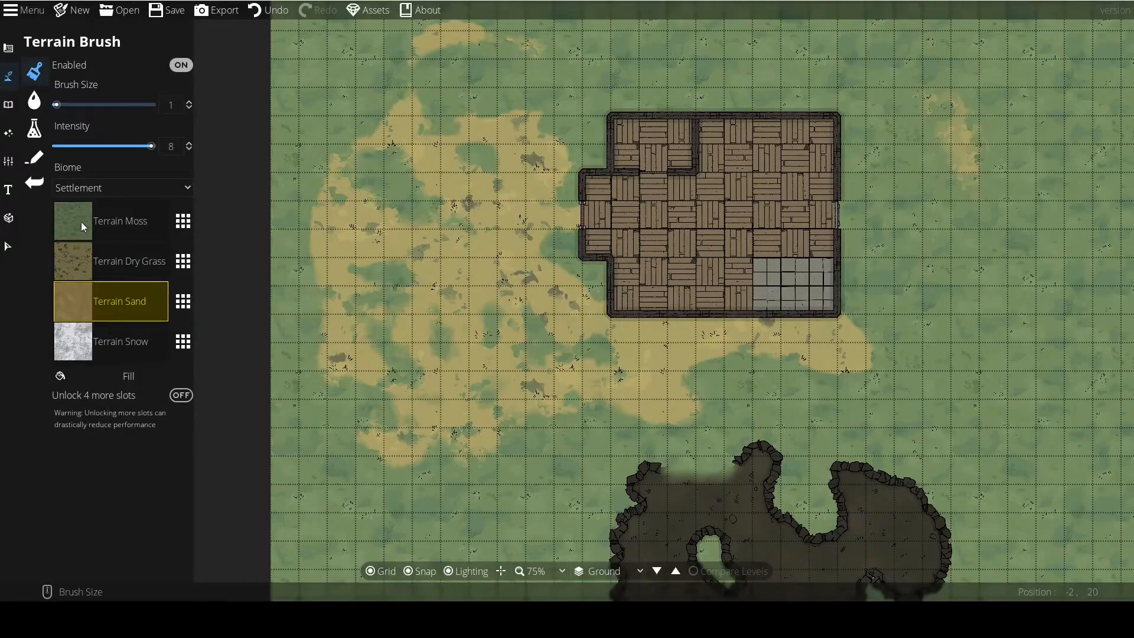
click(110, 221)
click(118, 302)
drag(429, 379, 446, 321)
scroll(302, 392, up, 5)
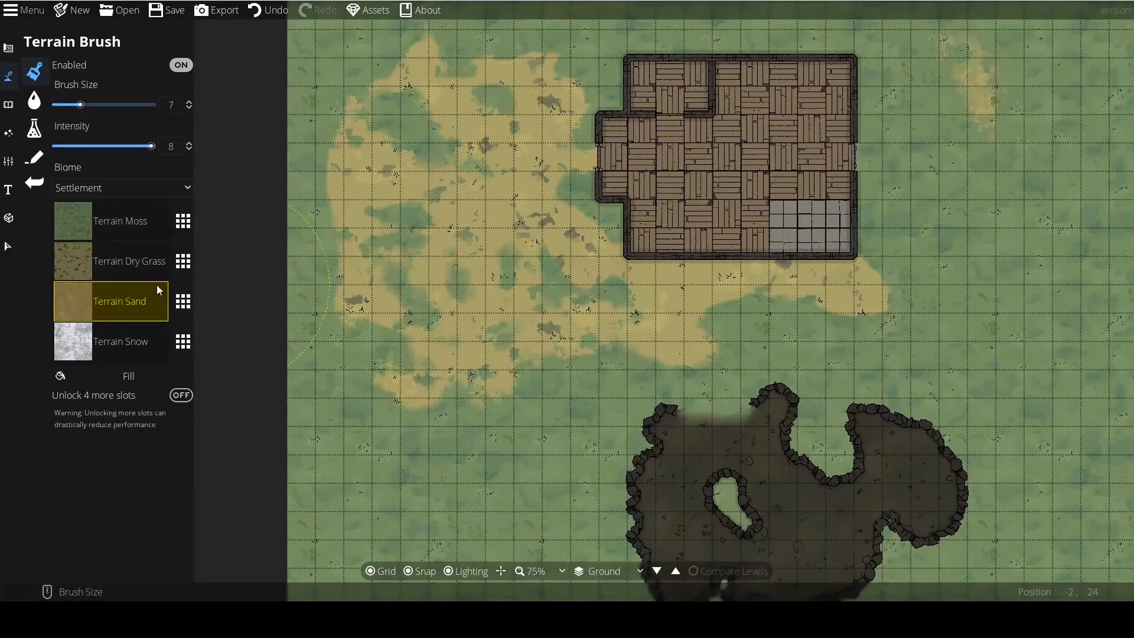
click(158, 289)
click(233, 307)
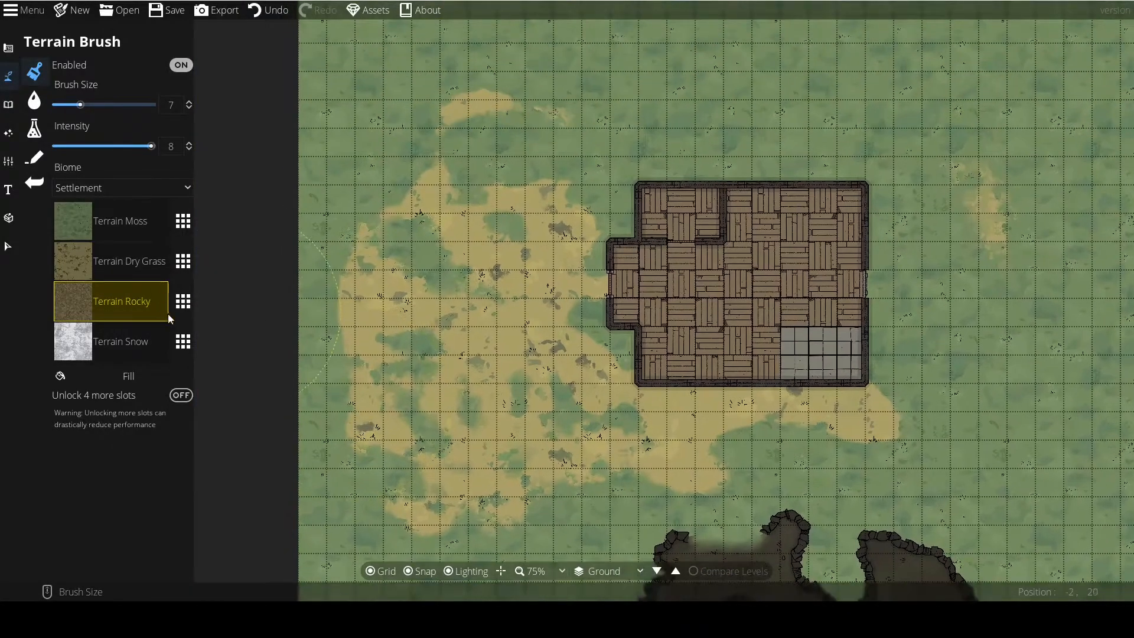
scroll(304, 303, down, 4)
click(183, 301)
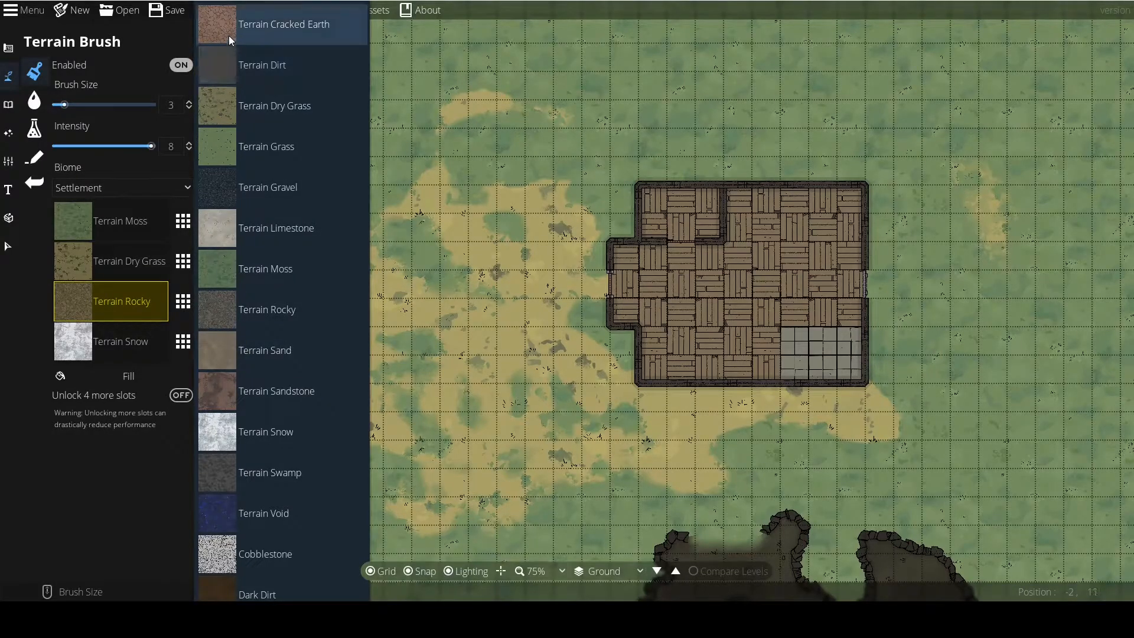
click(224, 311)
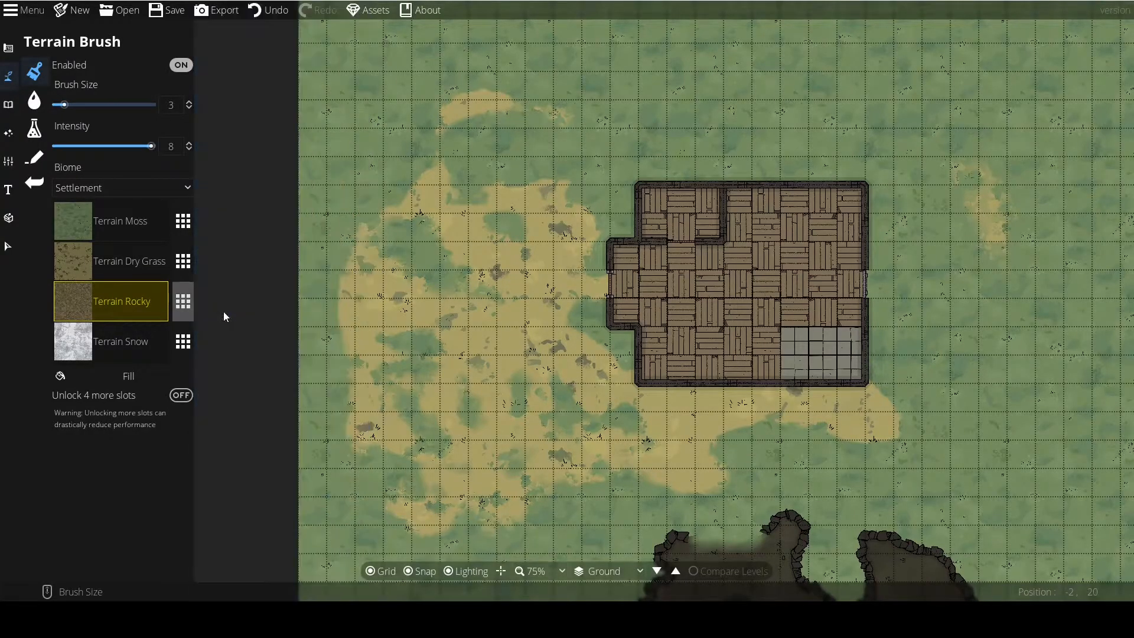
Paint a Terrain Rocky path from the map's west edge to the building's west entrance, widening it at the map edge.
click(330, 327)
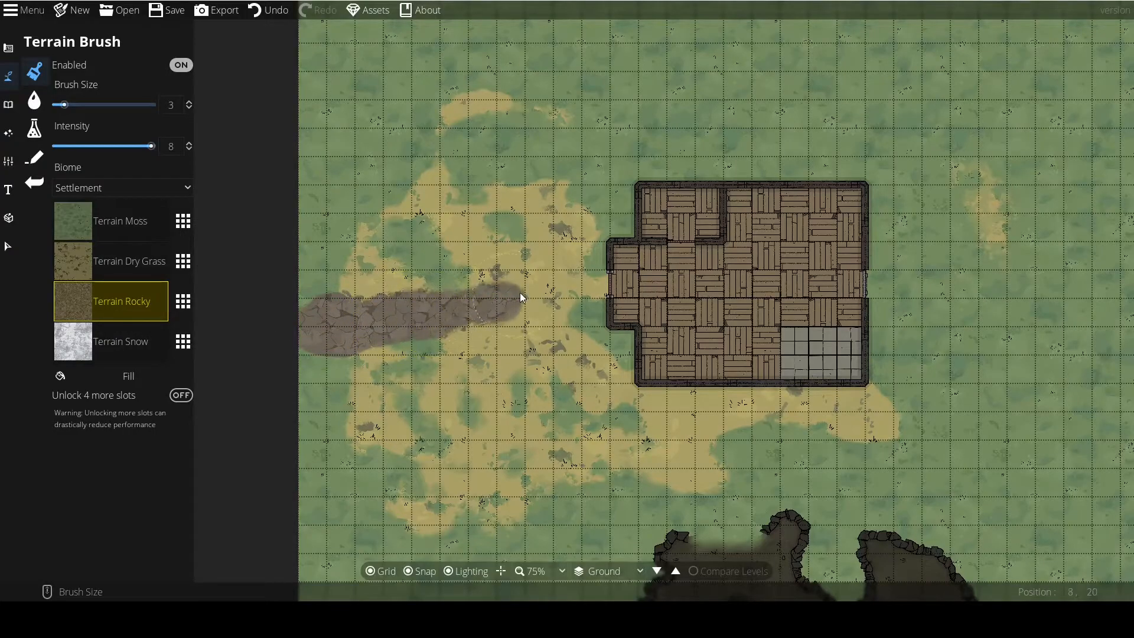
drag(597, 289, 324, 335)
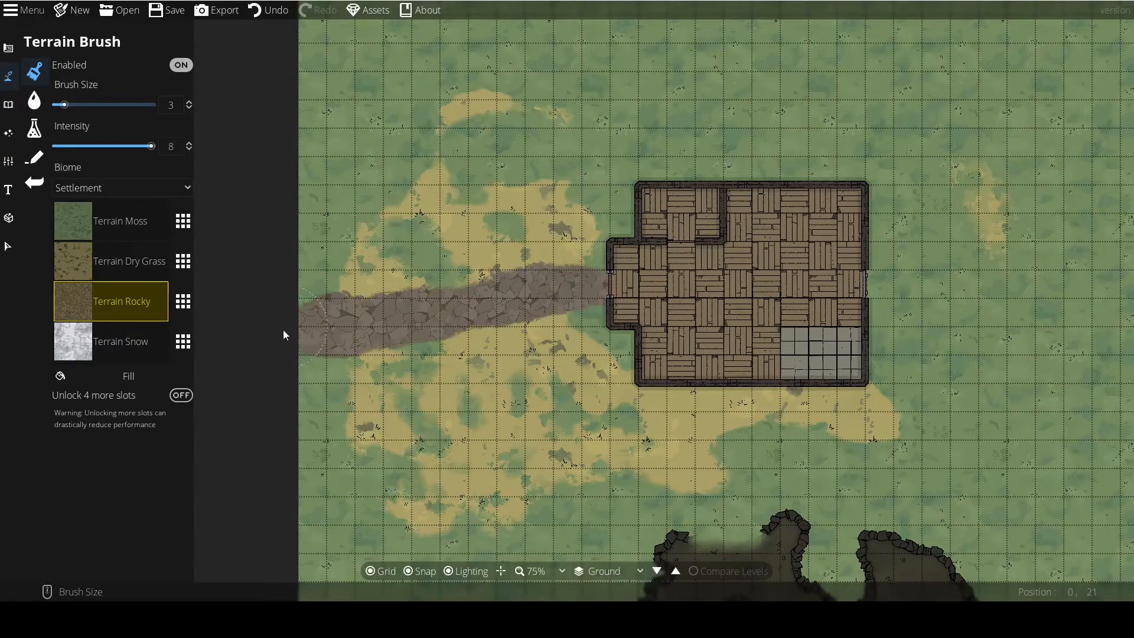
drag(243, 258, 307, 376)
drag(327, 303, 360, 432)
drag(360, 432, 325, 340)
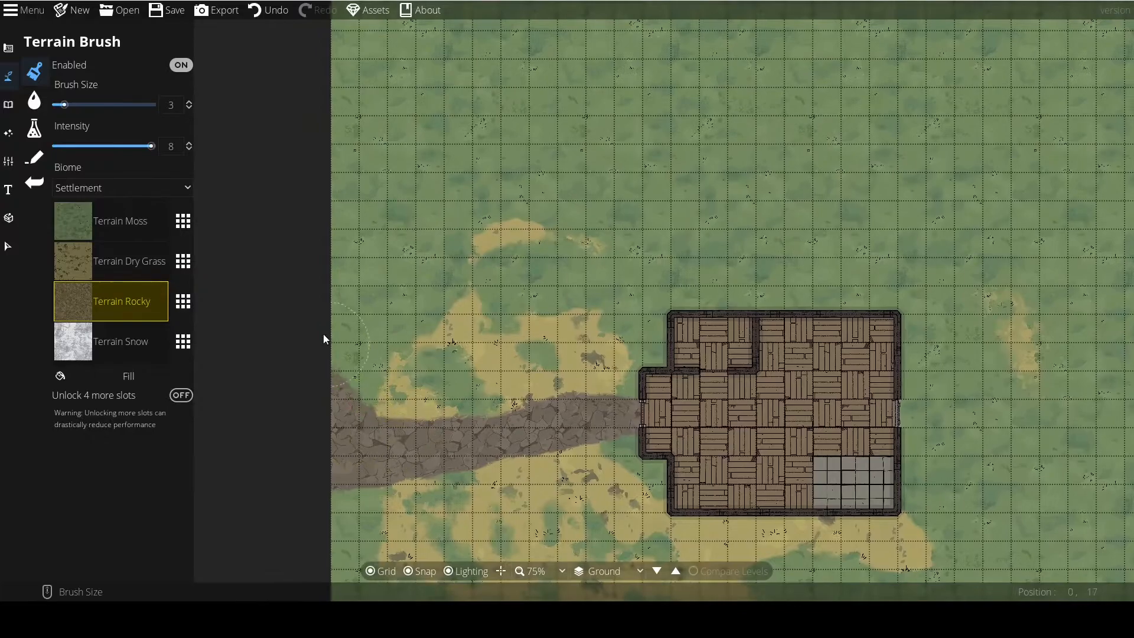
drag(408, 452, 315, 269)
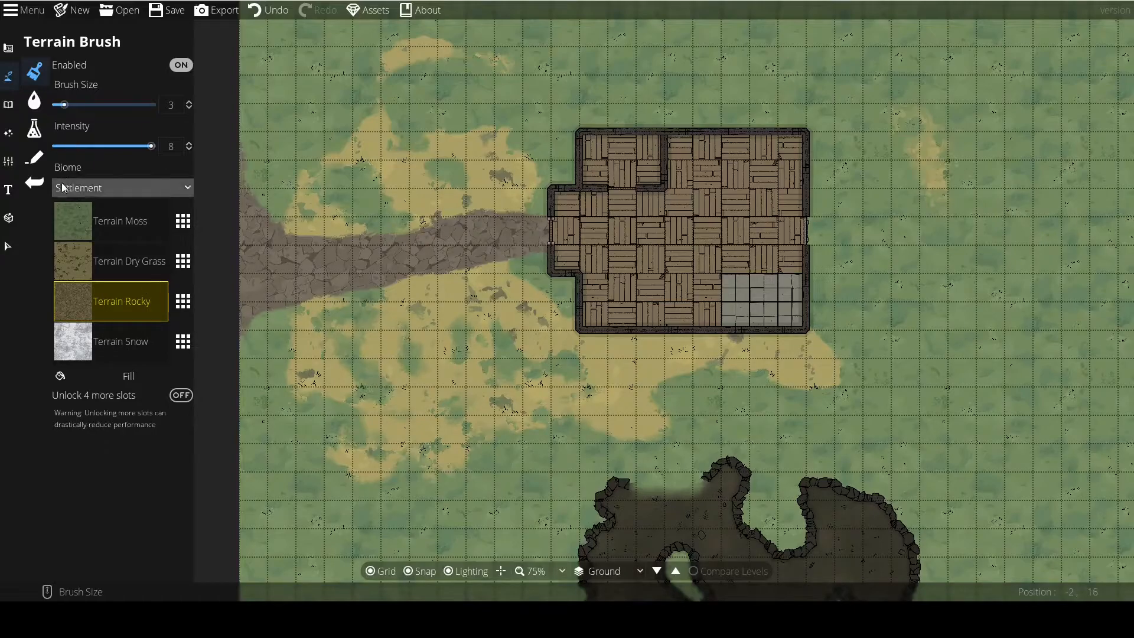
Replace the Terrain Snow slot with Terrain Cracked Earth and paint it along the building's north wall and around its northwest corner.
click(85, 345)
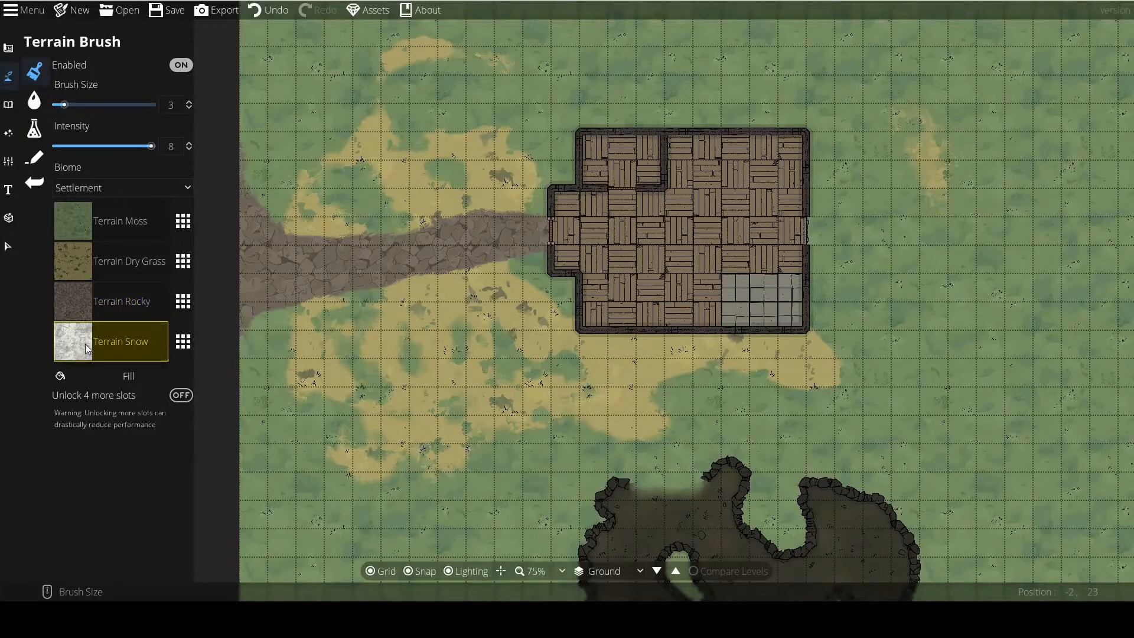
click(187, 348)
scroll(225, 466, down, 6)
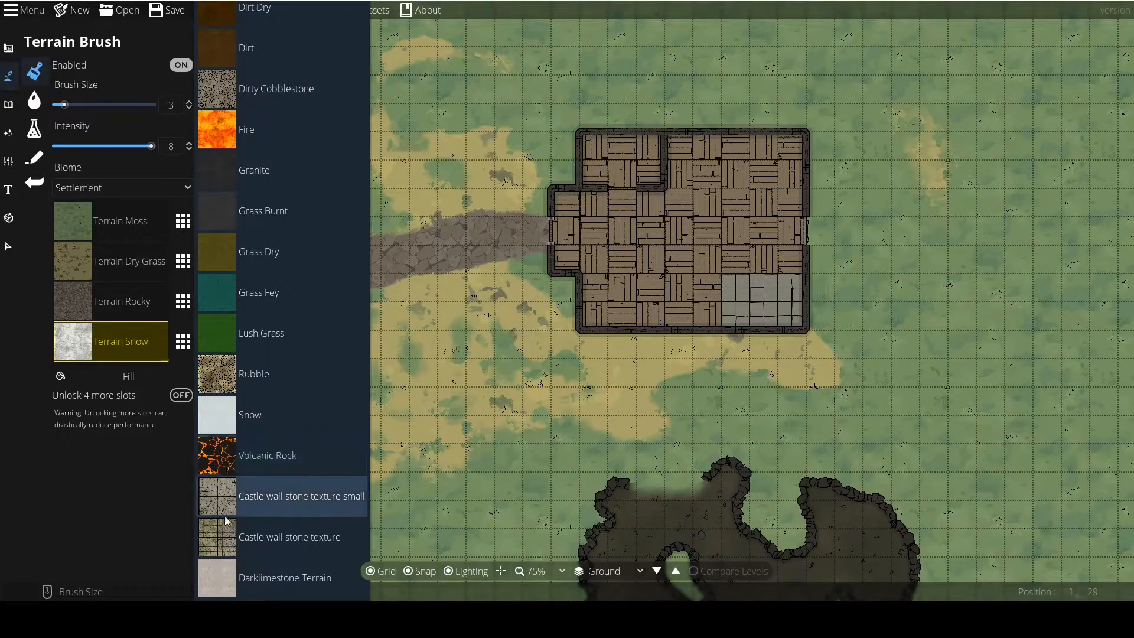
scroll(225, 519, up, 8)
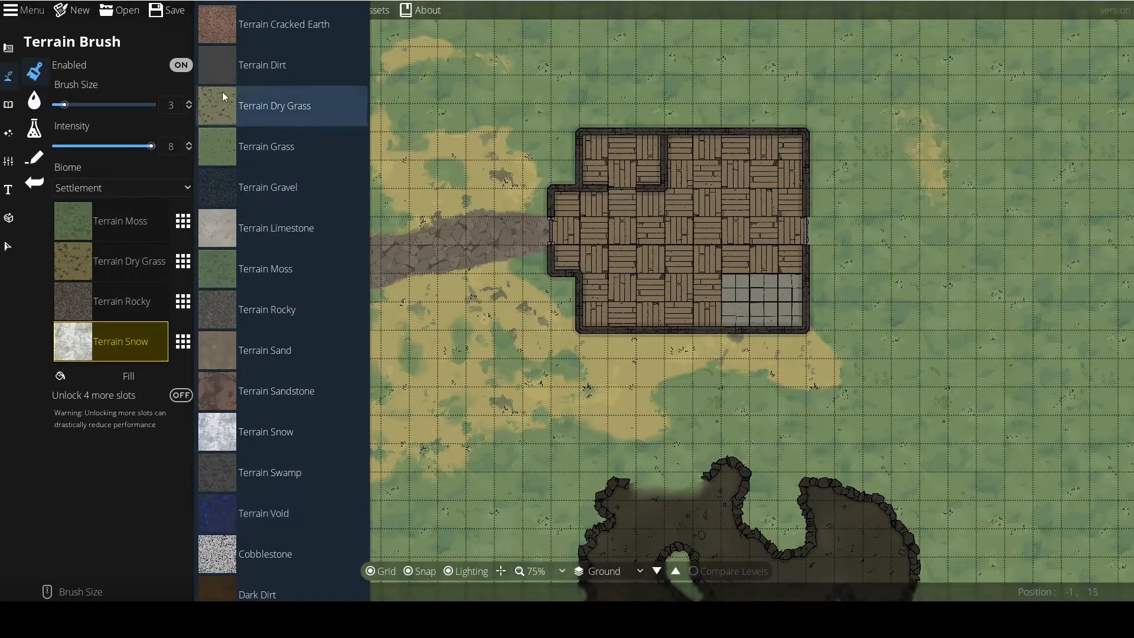
click(239, 26)
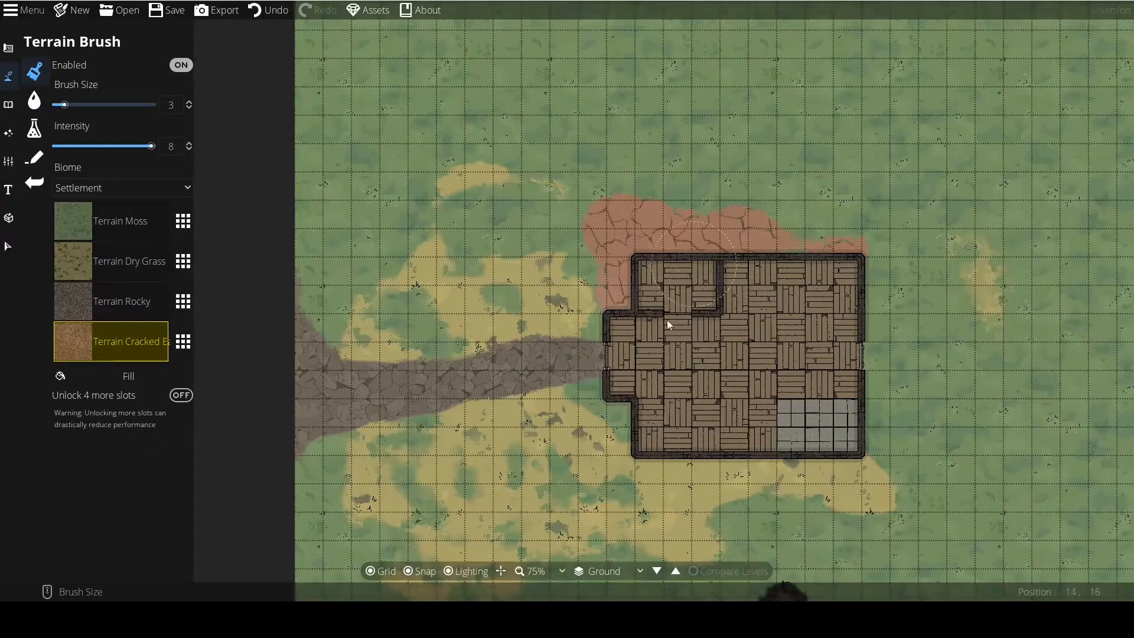
Fill the whole map with Terrain Cracked Earth and undo the fill.
scroll(678, 296, down, 2)
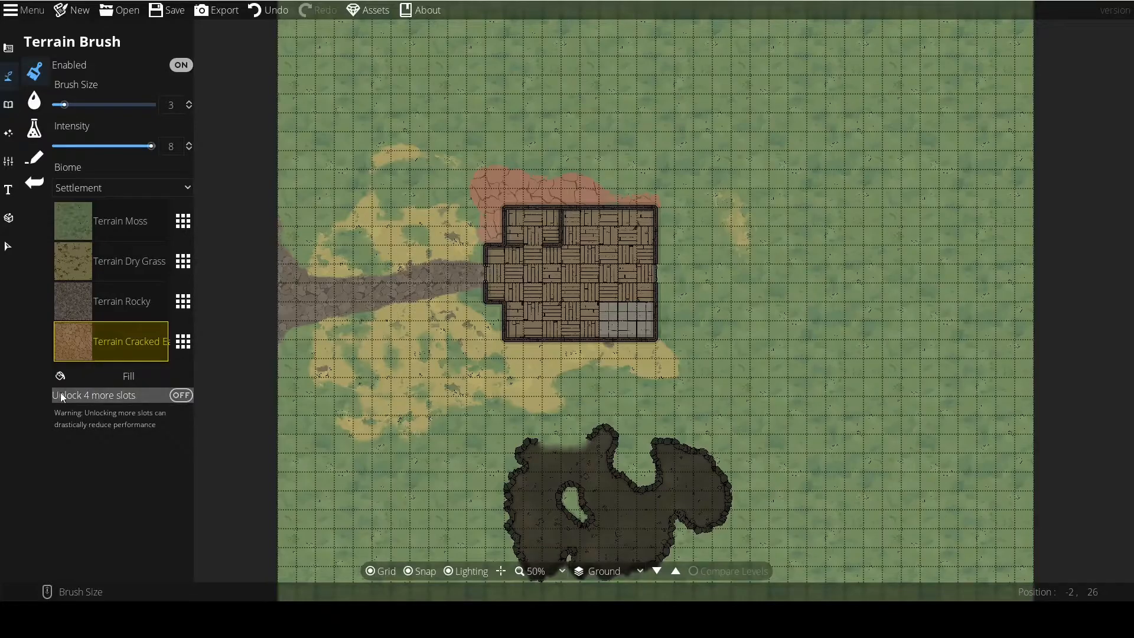
click(67, 381)
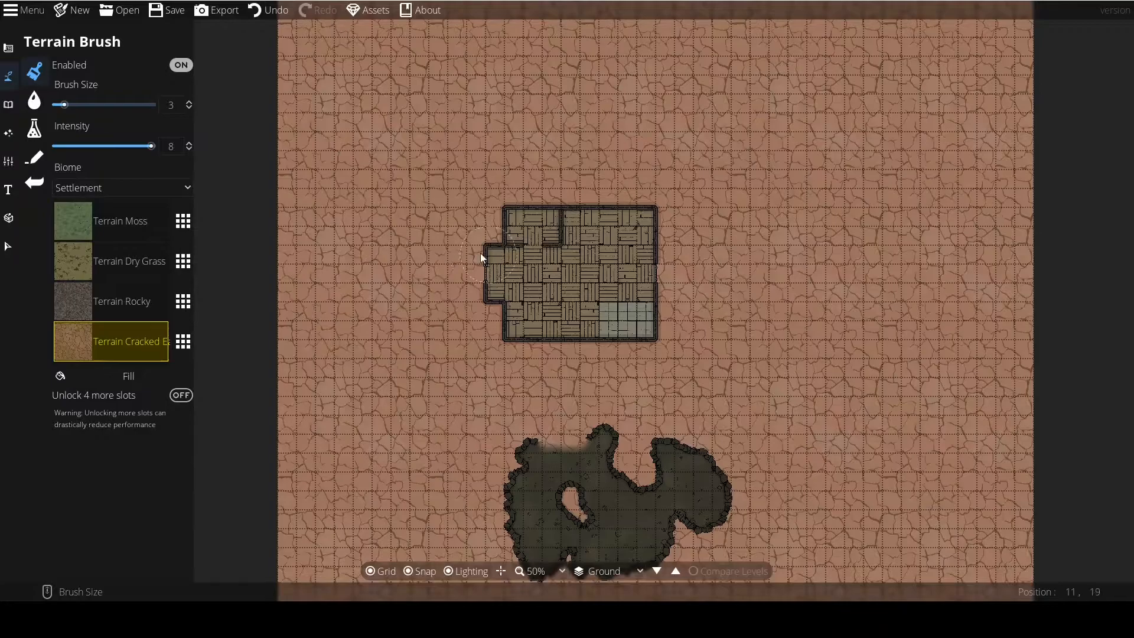
click(259, 13)
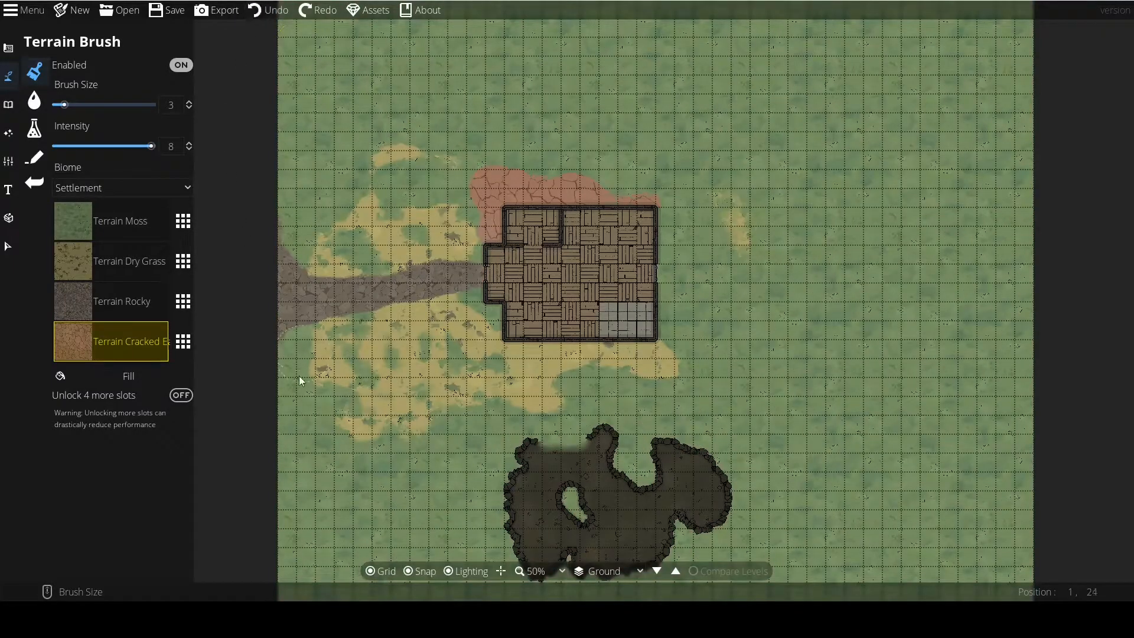
Draw a rectangular pool of 7 by 6 tiles on the grass east of the building with the Water Brush.
click(33, 102)
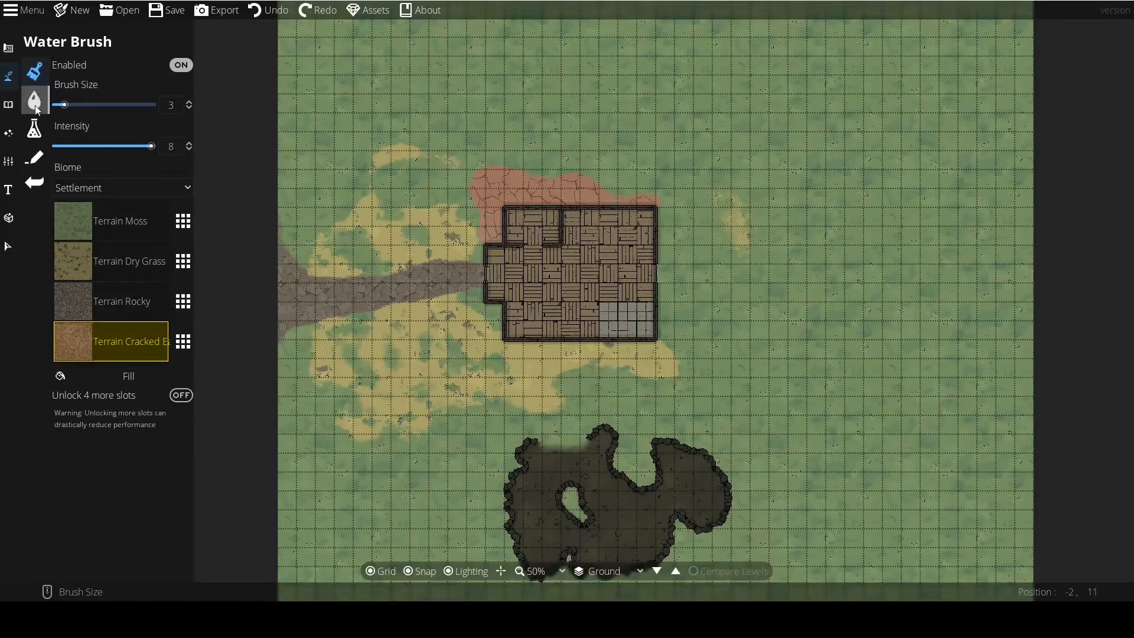
click(34, 104)
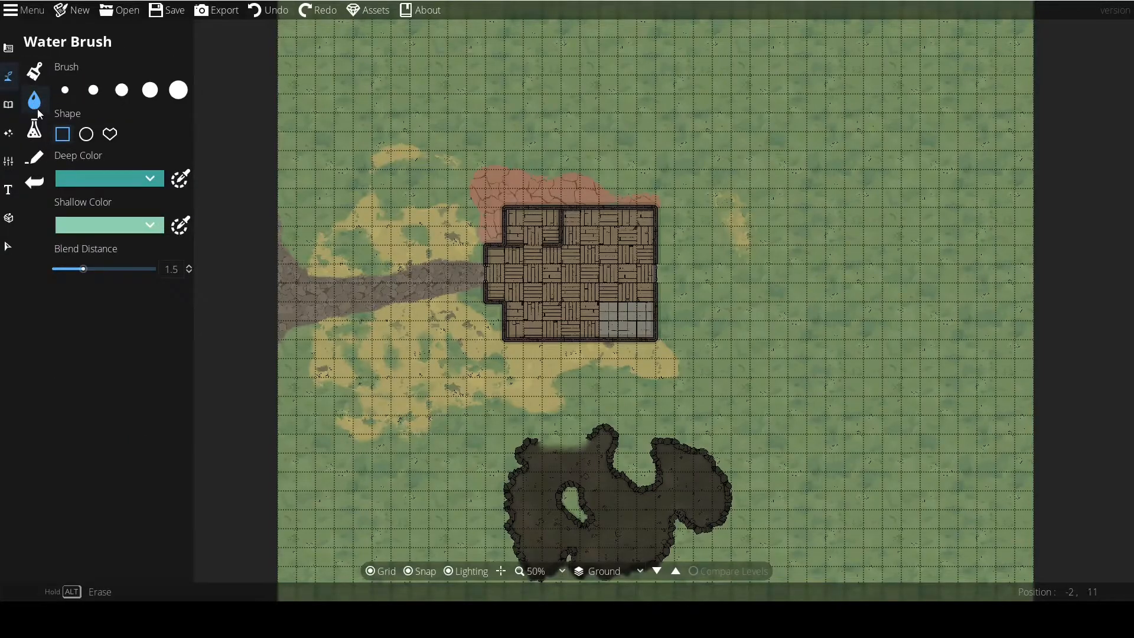
scroll(398, 339, up, 2)
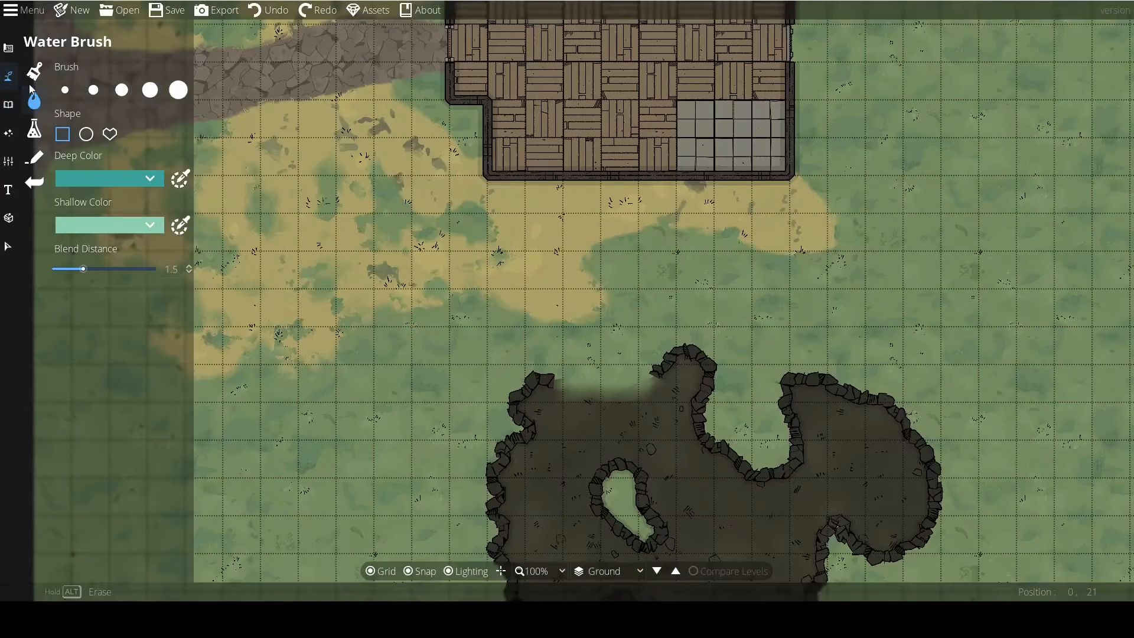
click(5, 75)
drag(458, 349, 245, 374)
drag(531, 262, 203, 319)
drag(370, 190, 628, 417)
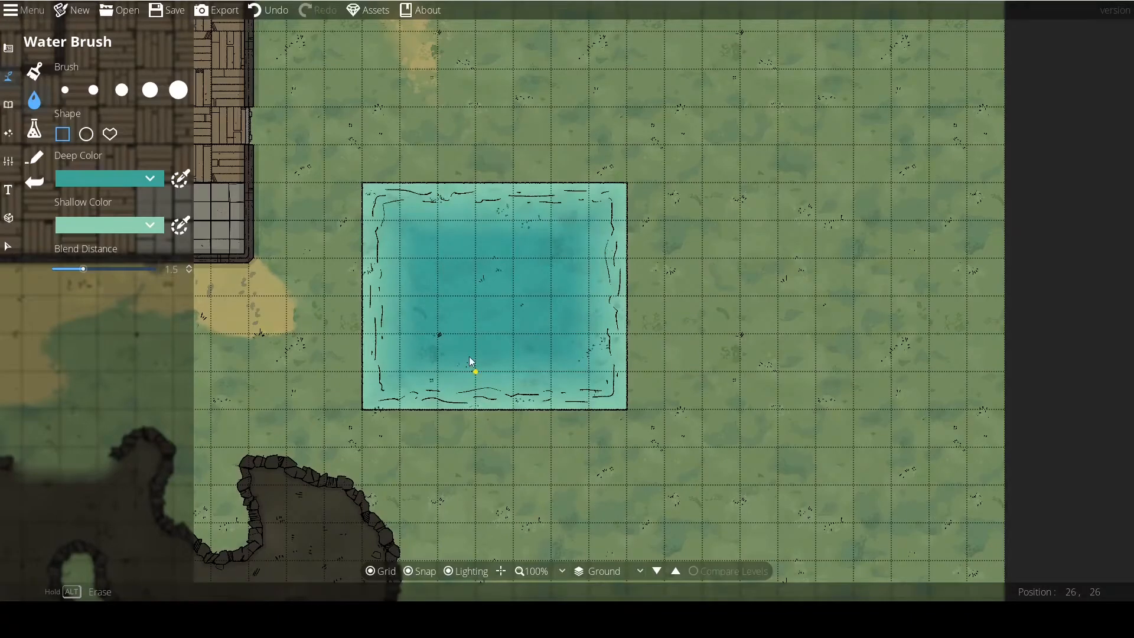
Examine the pool's outline and ripple lines up close around its northwest corner.
scroll(470, 360, up, 5)
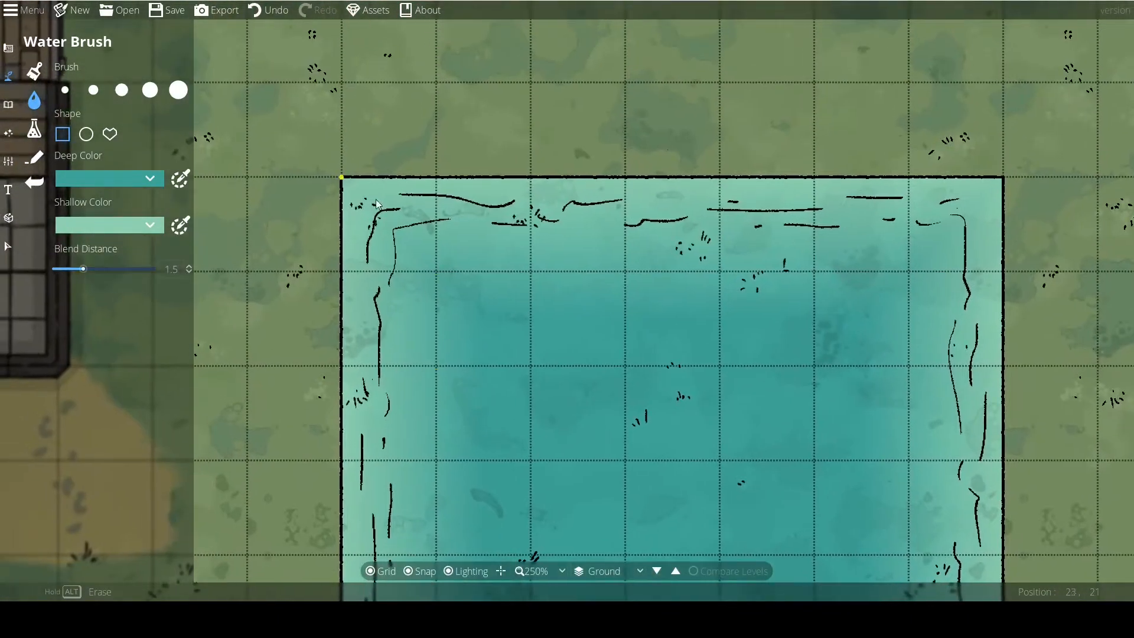
scroll(419, 230, up, 3)
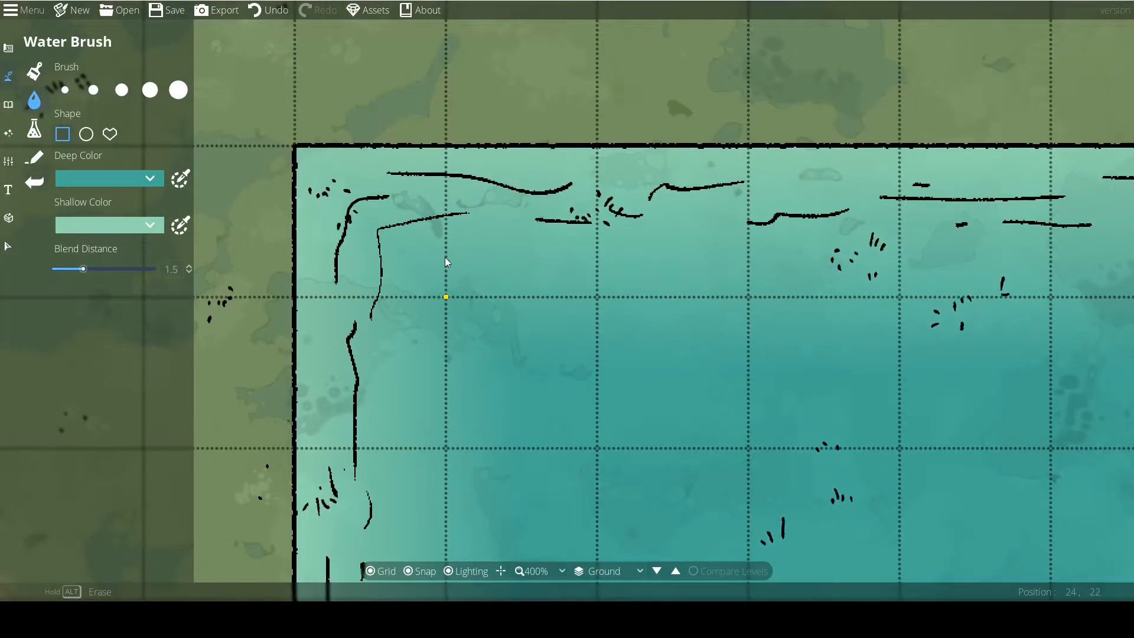
scroll(446, 258, down, 6)
click(7, 245)
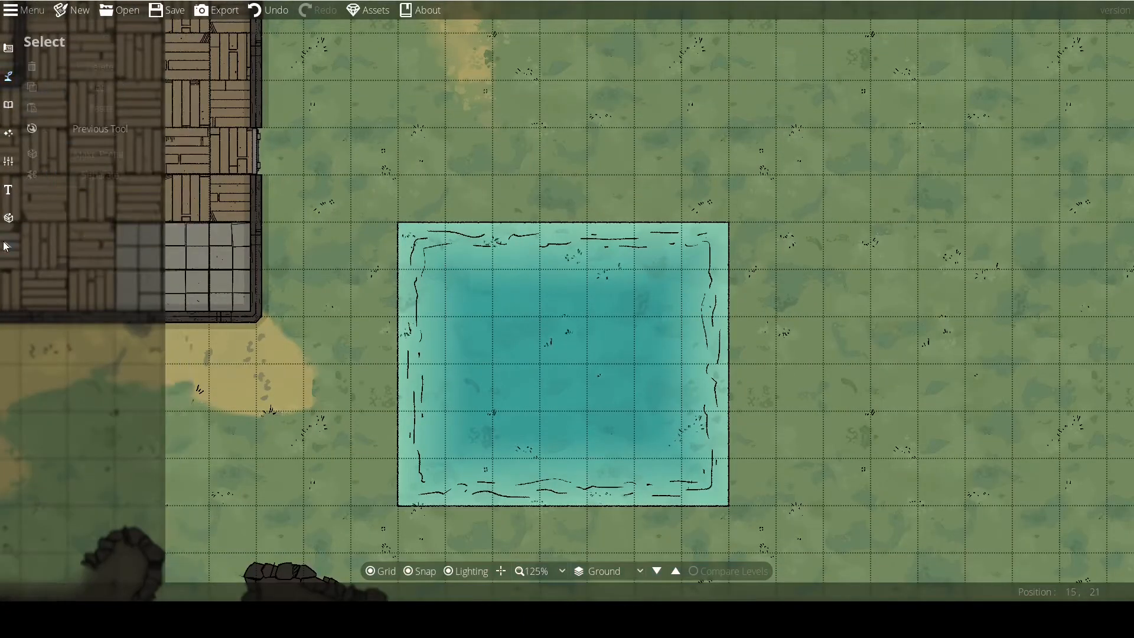
click(8, 47)
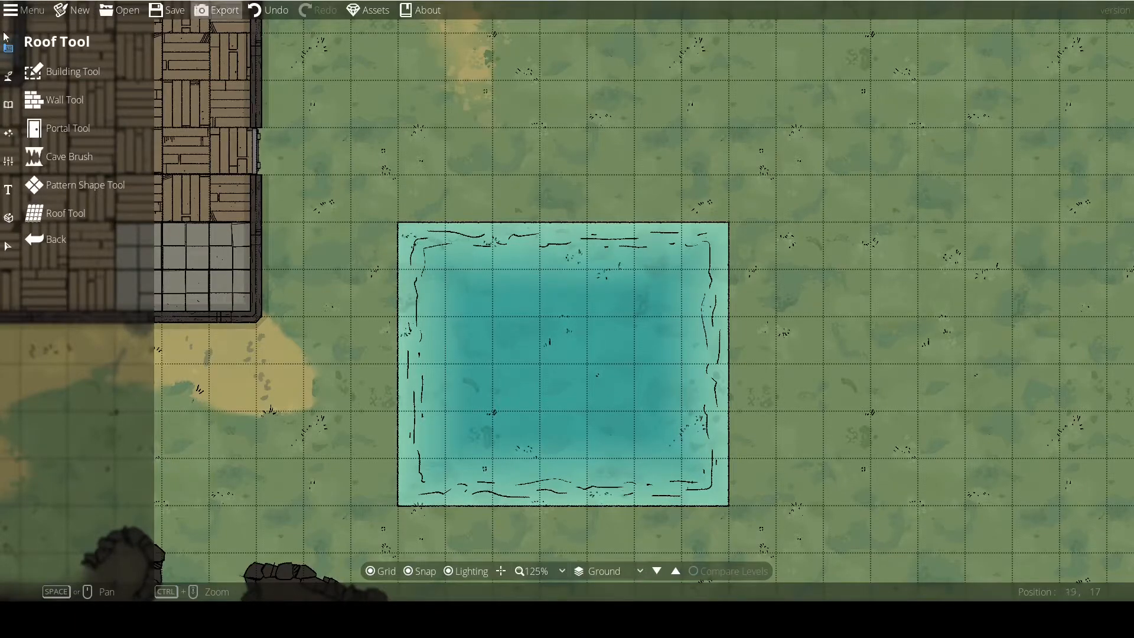
drag(419, 211, 480, 190)
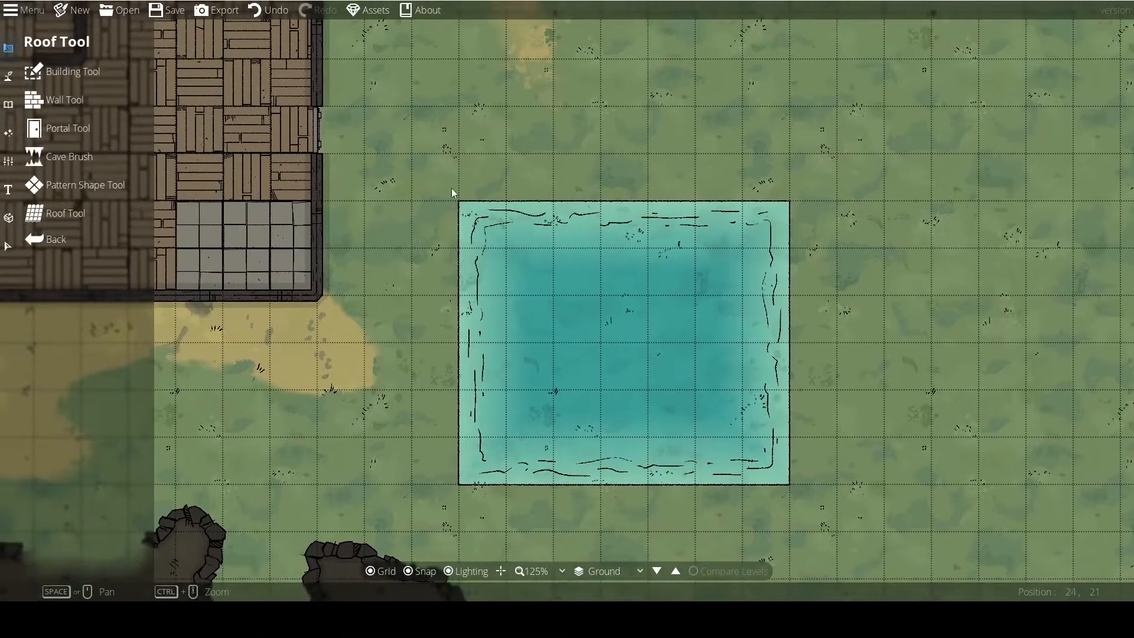
scroll(460, 302, up, 8)
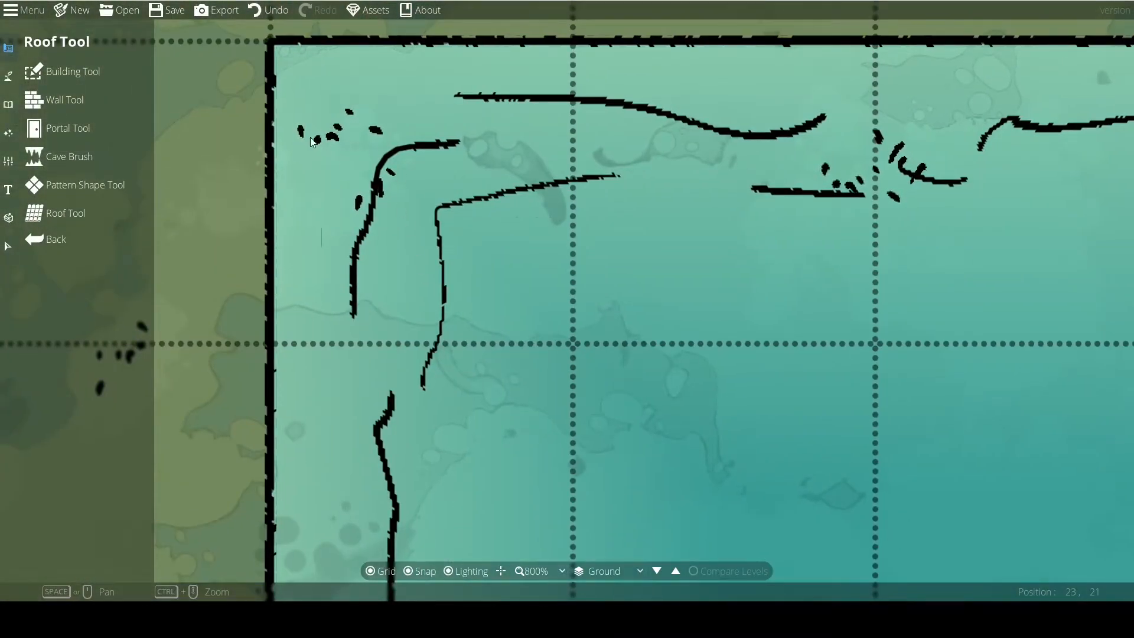
scroll(396, 230, down, 8)
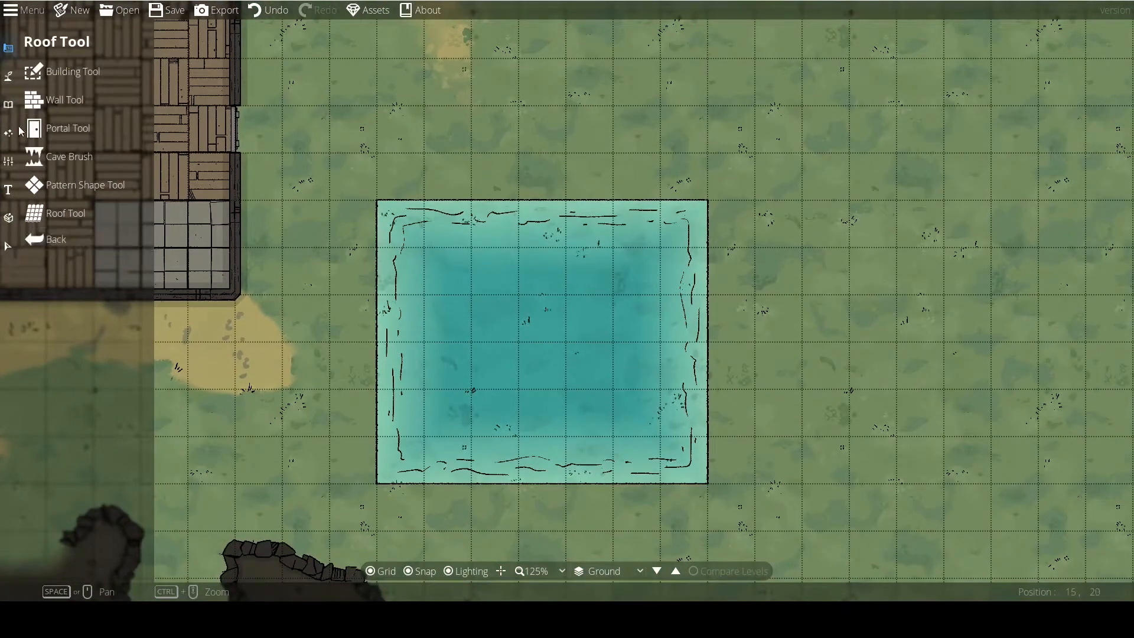
With the Water Brush's circle shape, add a 3-tile circle overlapping the pool's north edge, plus a 2 by 1 ellipse and a 1-tile circle beside it.
click(6, 79)
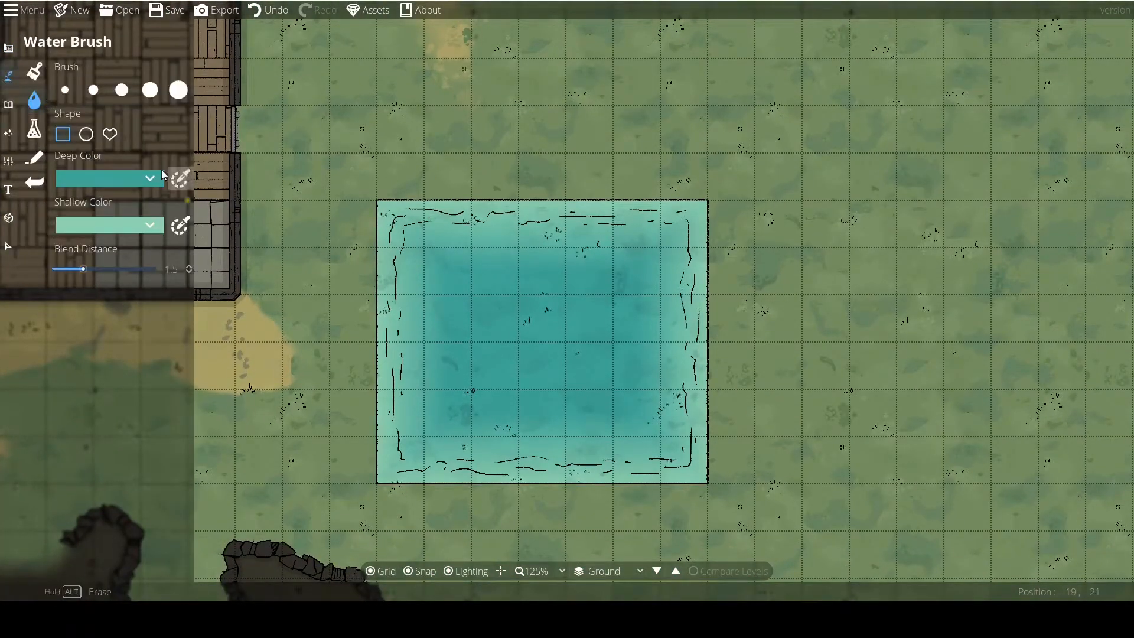
click(88, 135)
drag(325, 241, 539, 292)
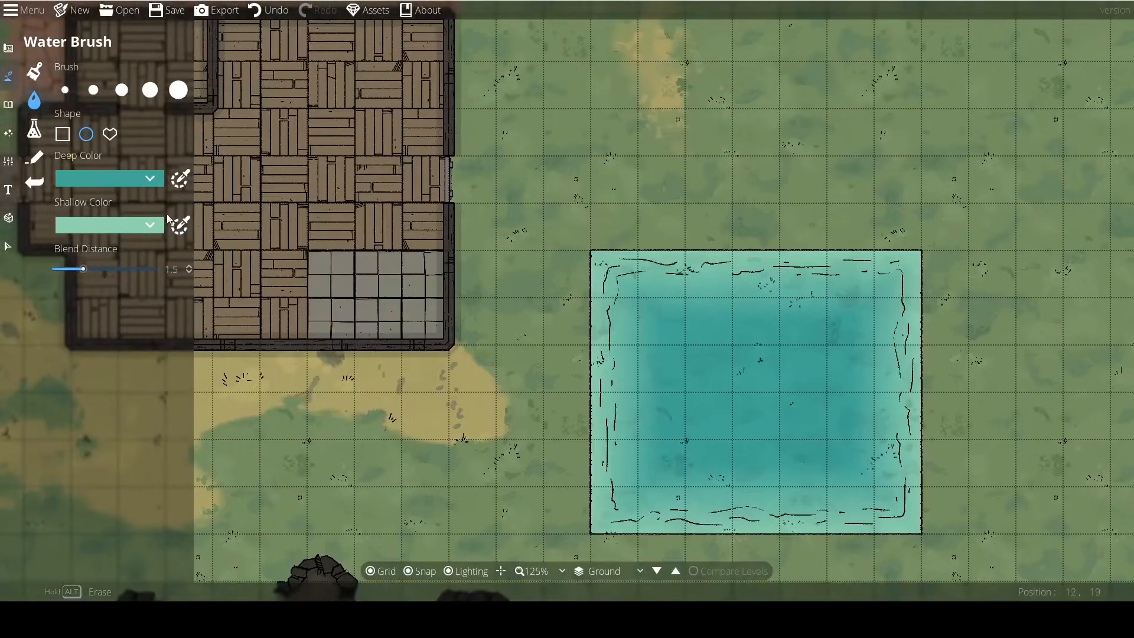
drag(641, 251, 444, 226)
drag(536, 180, 678, 321)
drag(443, 181, 536, 227)
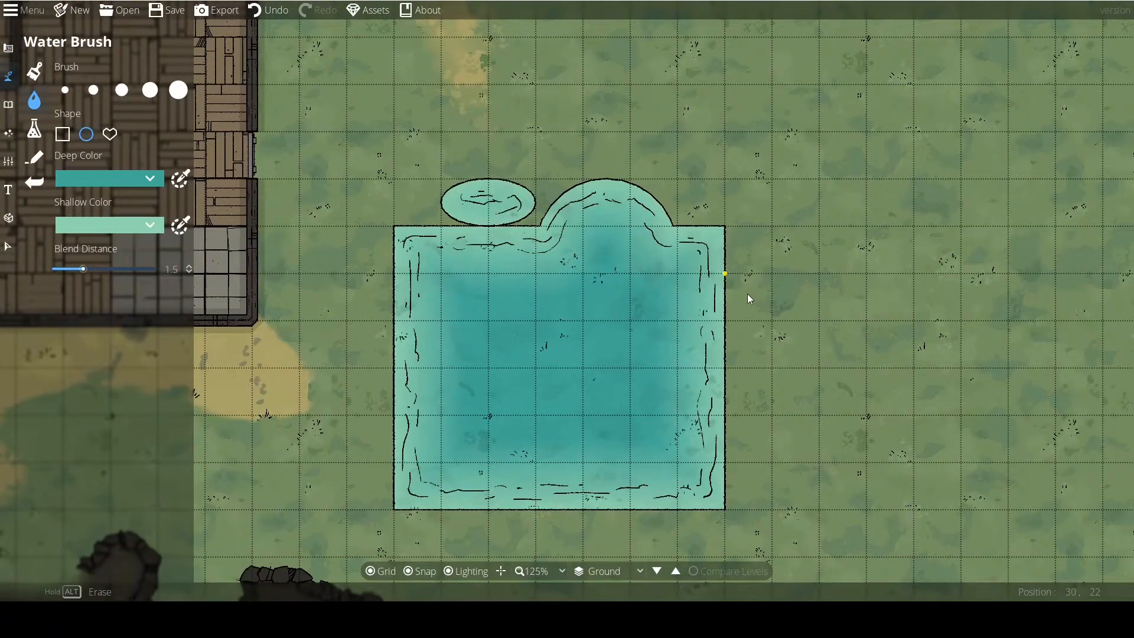
drag(679, 230, 724, 179)
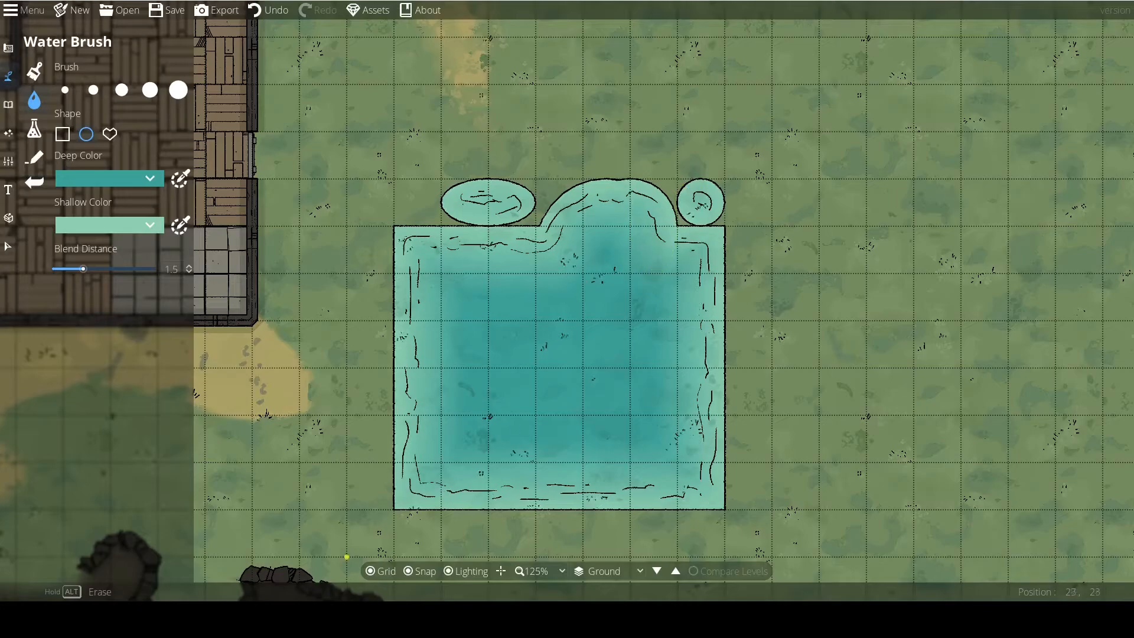
With snapping off, add overlapping water ellipses along the pool's north edge and a narrow one over its northeast corner.
drag(397, 185, 594, 282)
drag(517, 258, 636, 164)
drag(682, 170, 740, 341)
Erase several elliptical bites out of the pool's east side, trimming away most of the water that bulges past the edge.
drag(794, 407, 710, 295)
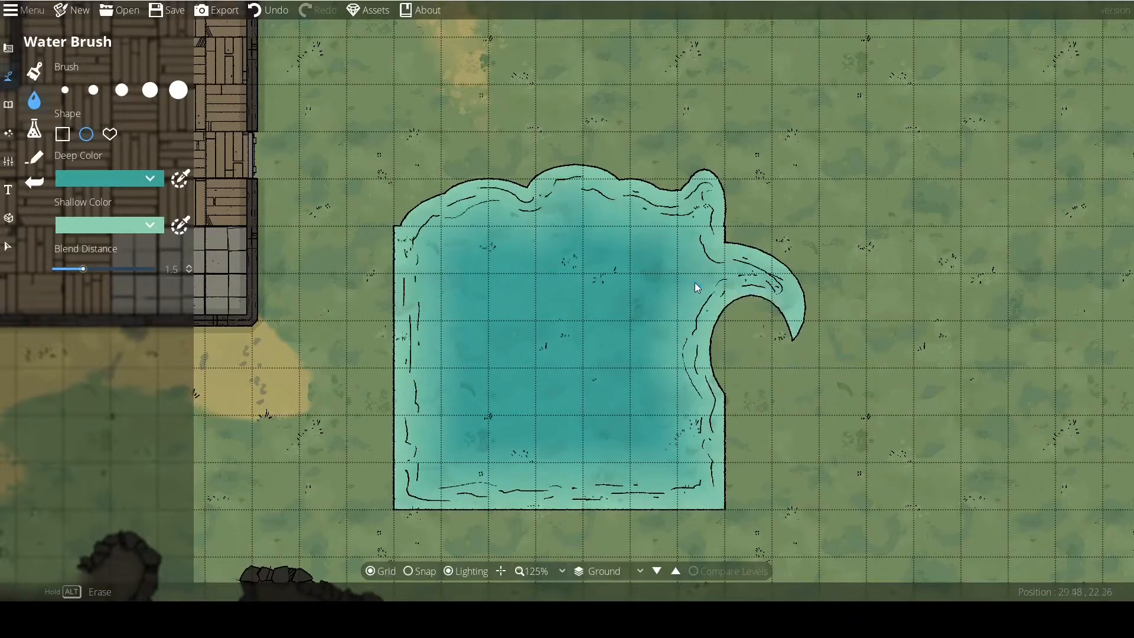
drag(752, 357, 652, 381)
mouse_move(525, 421)
mouse_down()
mouse_move(551, 215)
mouse_move(654, 85)
mouse_up()
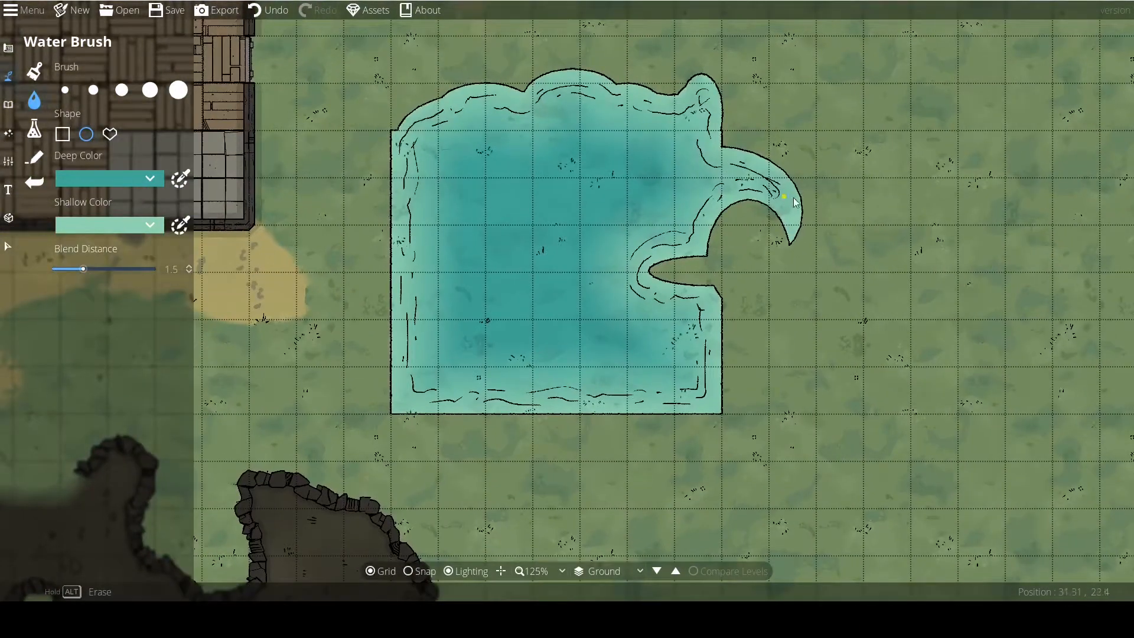
drag(821, 266, 797, 225)
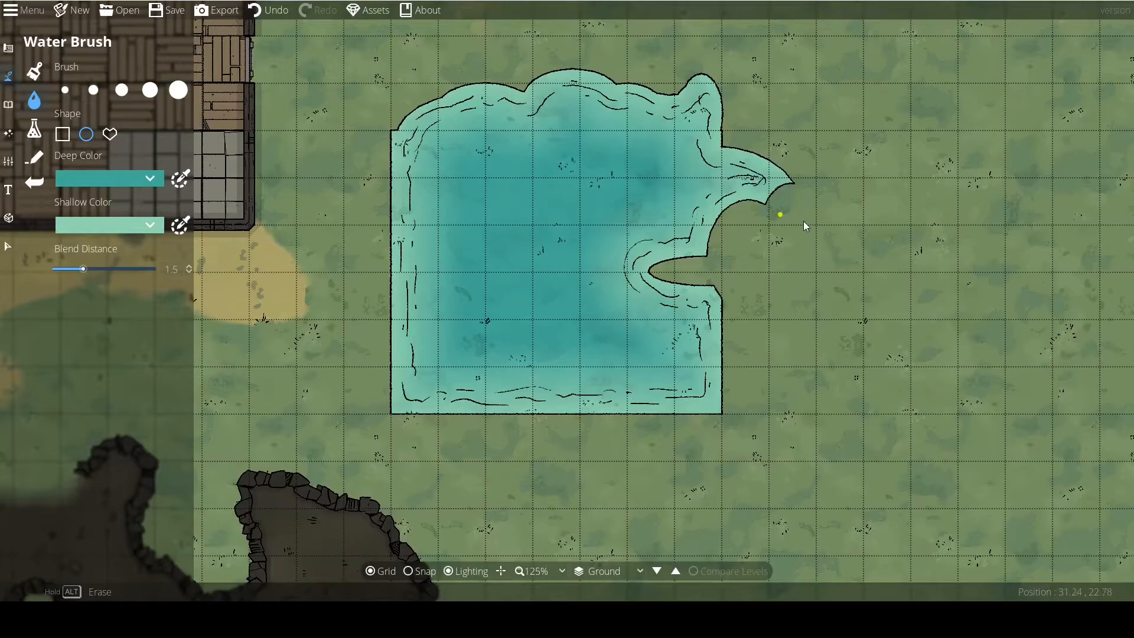
drag(741, 170, 644, 129)
drag(775, 223, 679, 170)
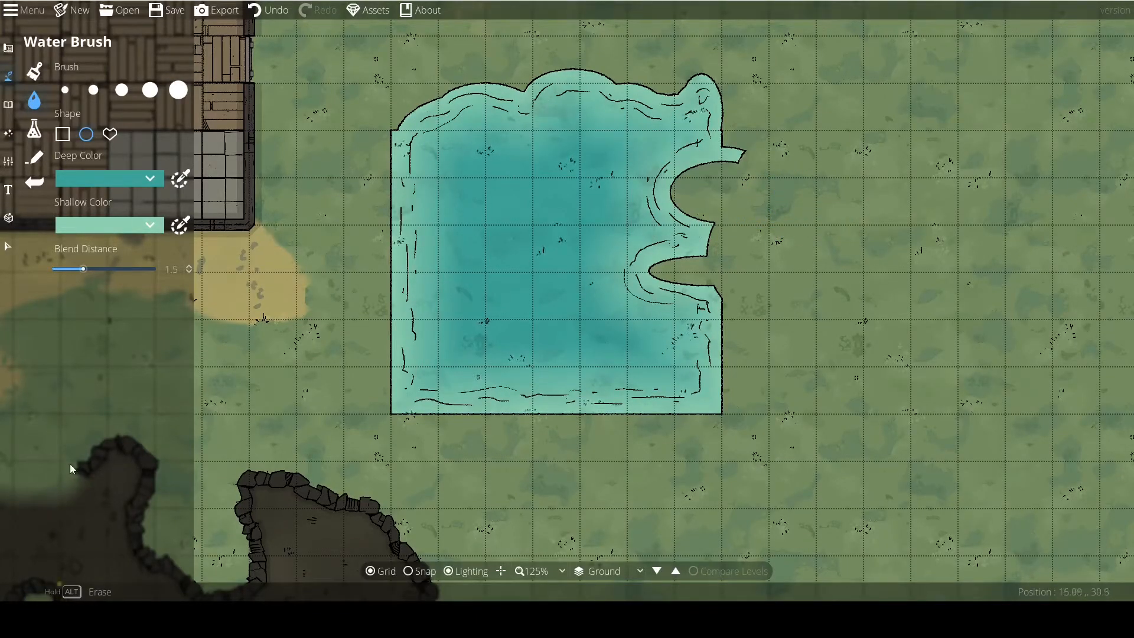
With the Water Brush's freeform shape, cut away the pool's southwest corner and add an irregular lobe of water over its west edge.
click(109, 134)
click(205, 178)
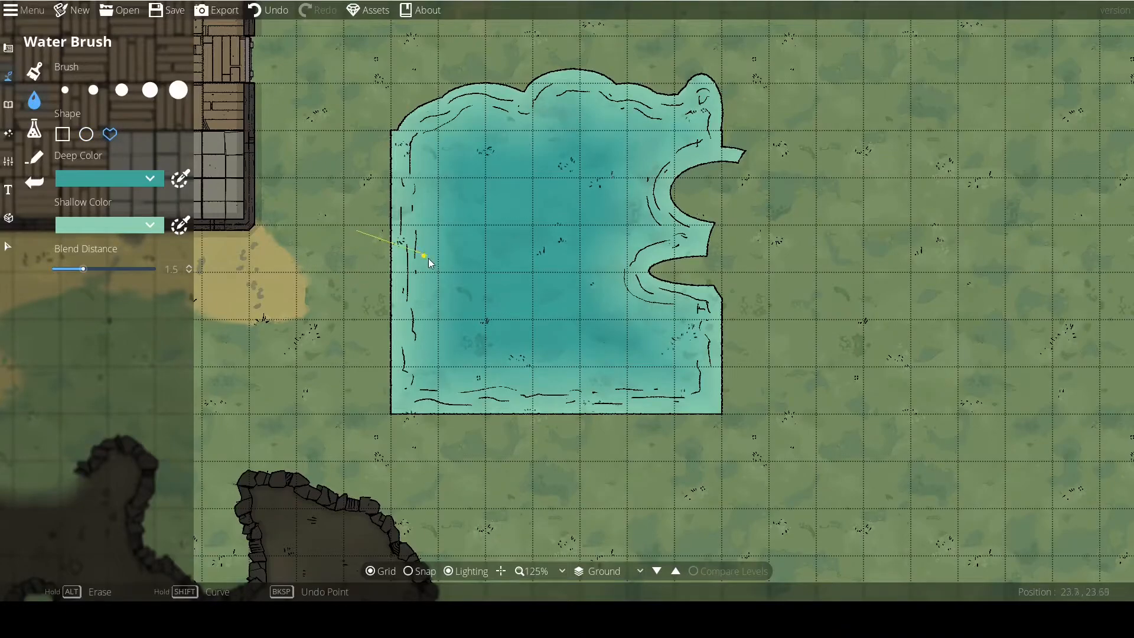
click(357, 231)
mouse_move(367, 177)
mouse_down()
mouse_move(470, 260)
mouse_move(400, 388)
mouse_up()
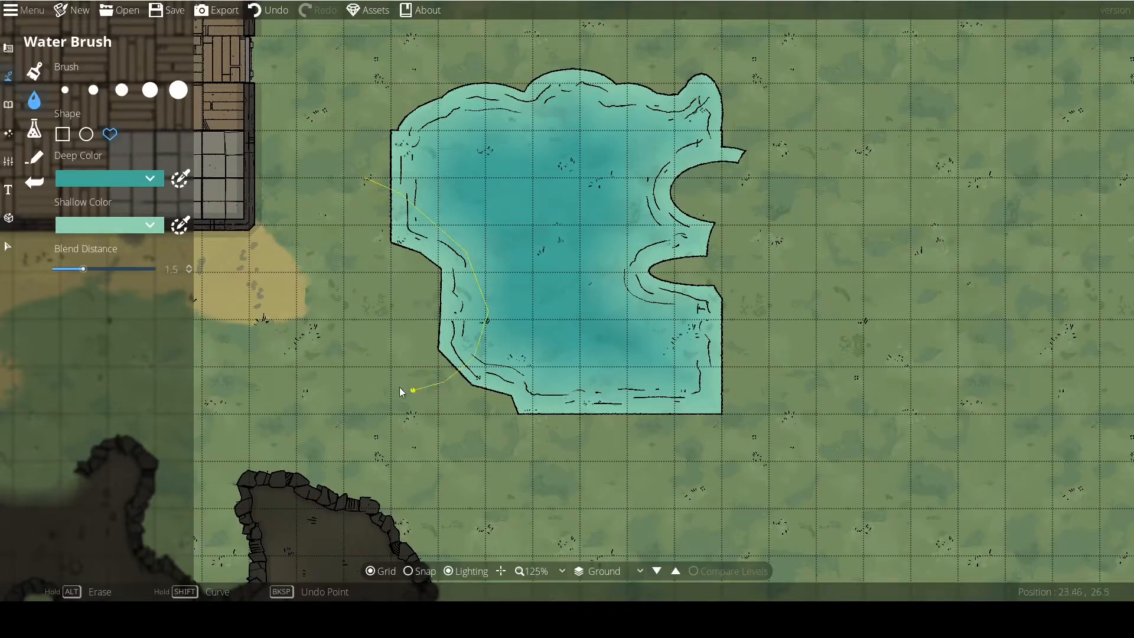
click(367, 181)
Using the freehand water brush, roughen the pool's outline all around and erase a small island in its middle.
click(182, 89)
scroll(383, 238, down, 3)
mouse_move(365, 242)
mouse_down()
mouse_move(406, 168)
mouse_move(502, 80)
mouse_move(591, 88)
mouse_move(736, 139)
mouse_move(685, 218)
mouse_move(640, 252)
mouse_move(702, 259)
mouse_move(724, 247)
mouse_move(712, 316)
mouse_move(722, 408)
mouse_move(520, 393)
mouse_move(512, 357)
mouse_up()
alt+click(551, 257)
scroll(461, 342, down, 5)
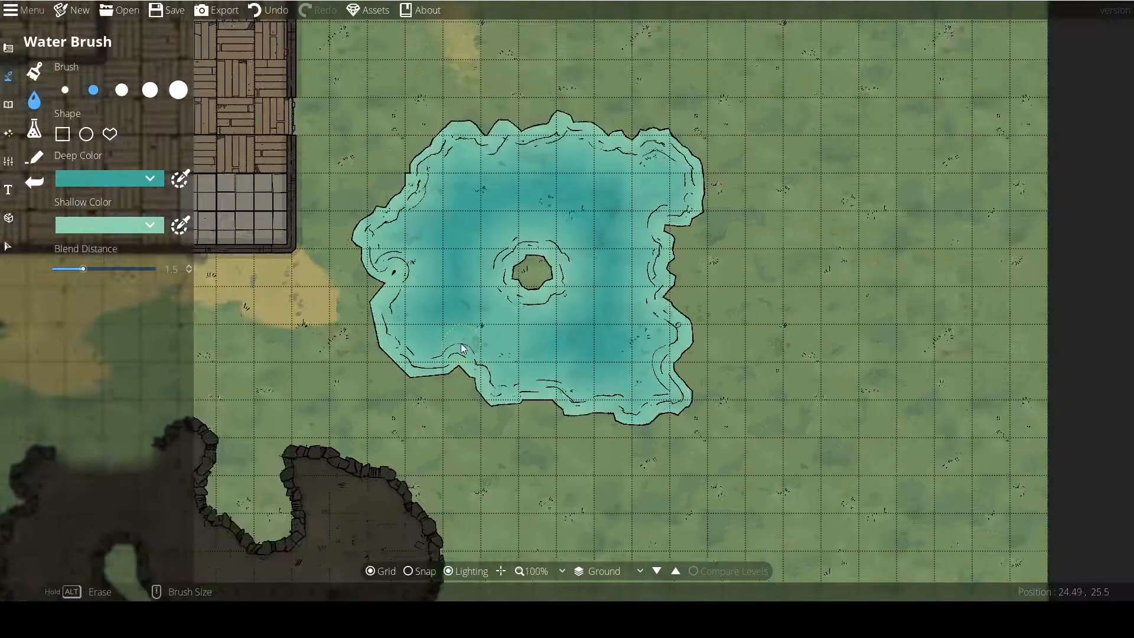
scroll(449, 319, up, 4)
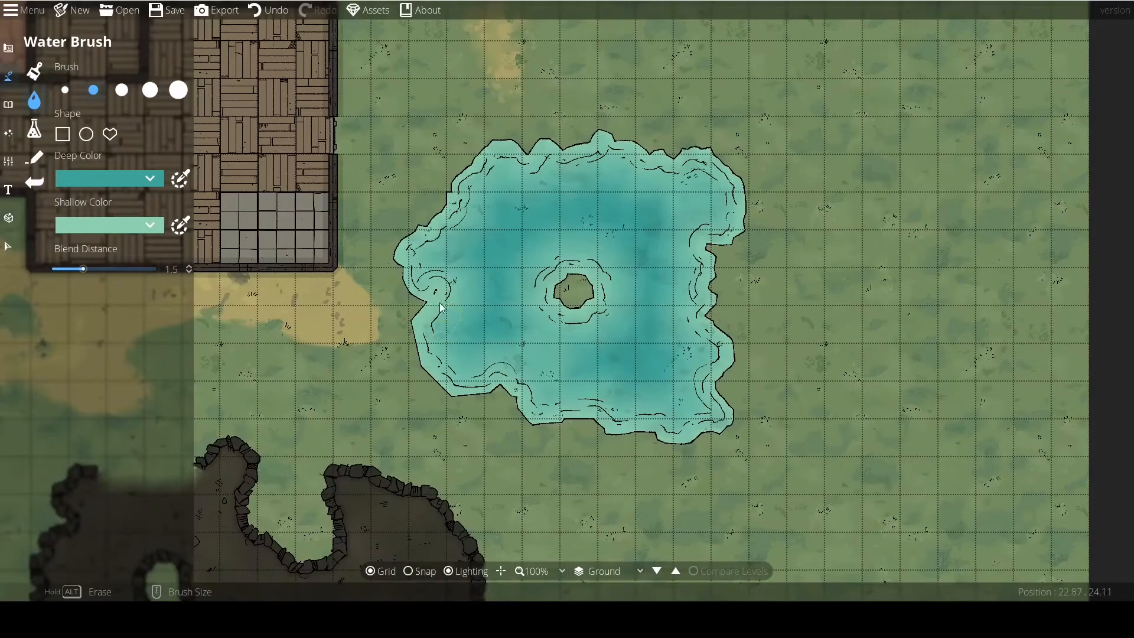
Set the water's Deep Color to blue.
click(95, 182)
click(87, 206)
click(100, 183)
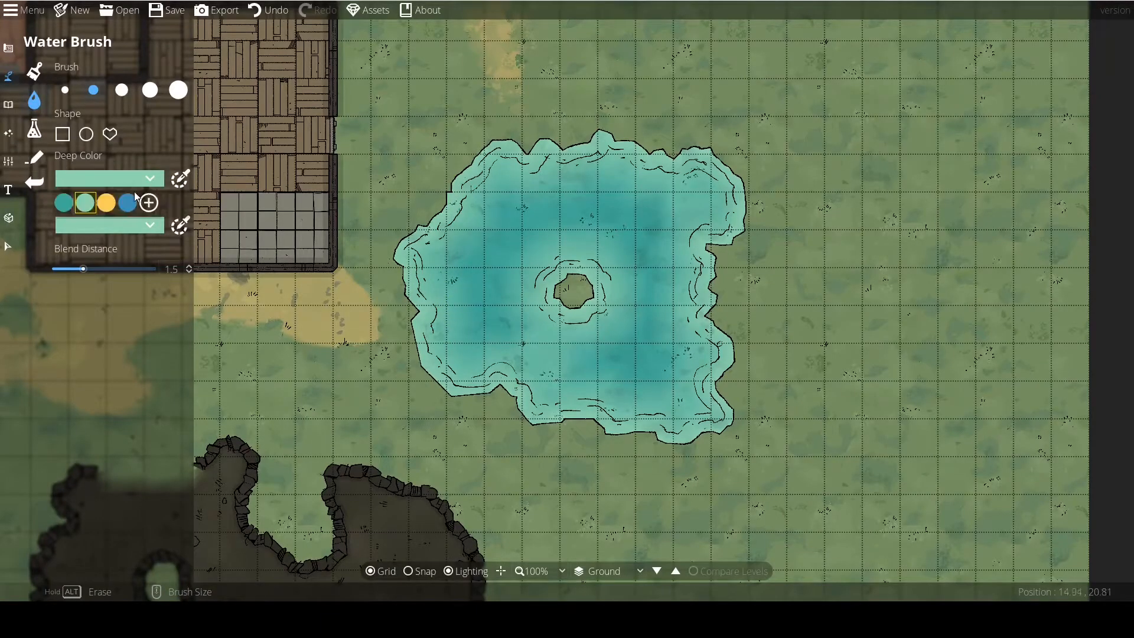
click(127, 205)
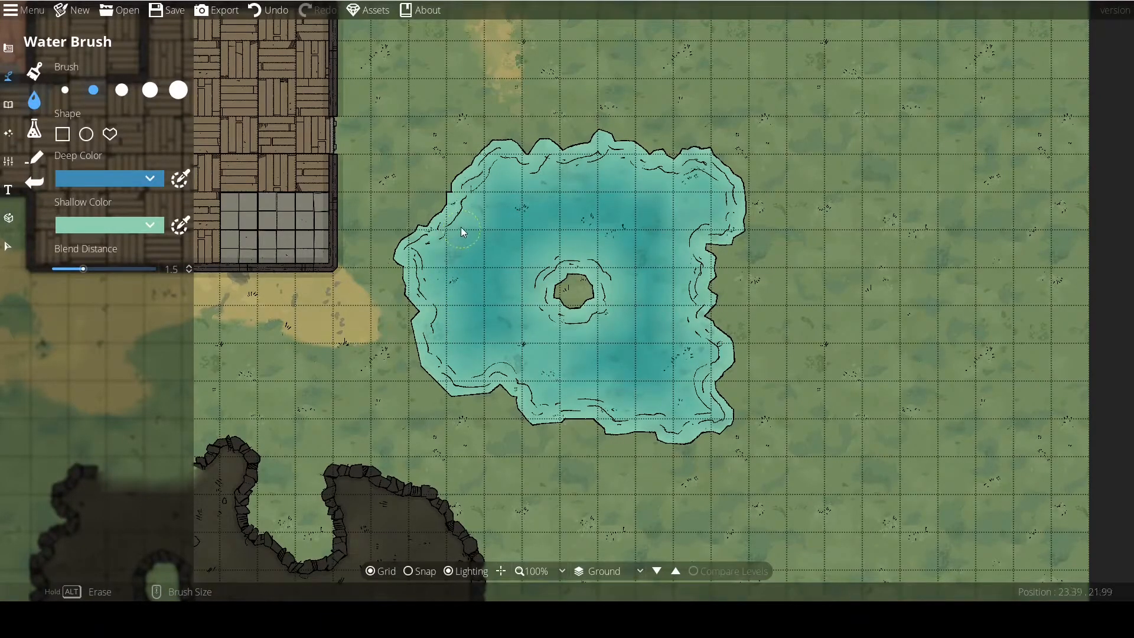
Set the Shallow Color to red and apply it to the pool by painting and erasing along its northwest shore.
click(106, 226)
click(128, 250)
click(122, 230)
click(104, 250)
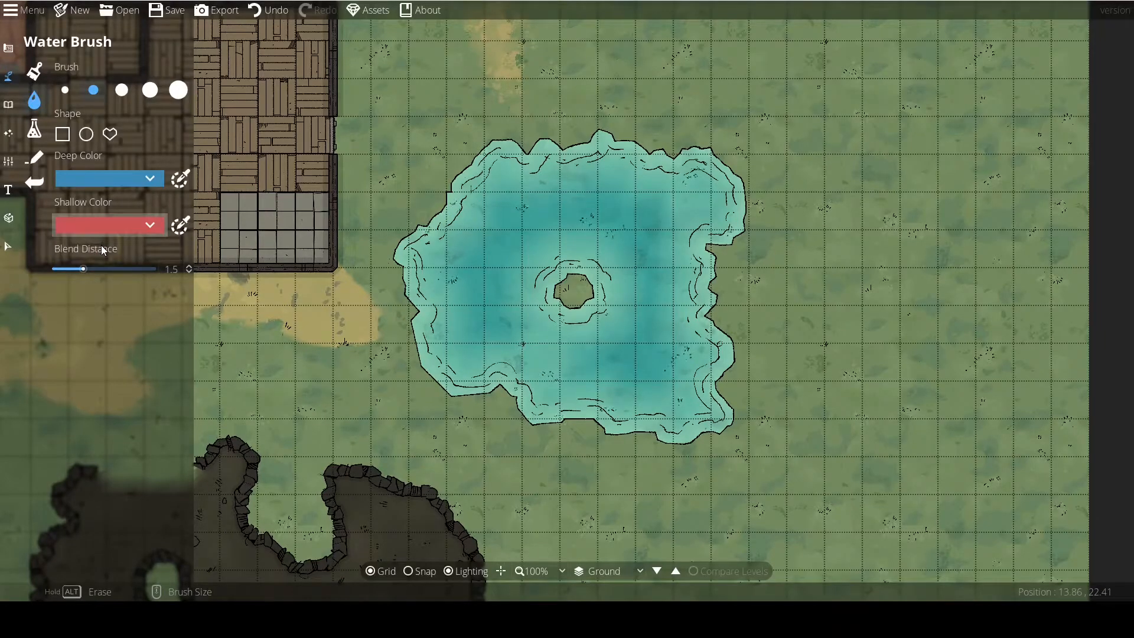
click(449, 211)
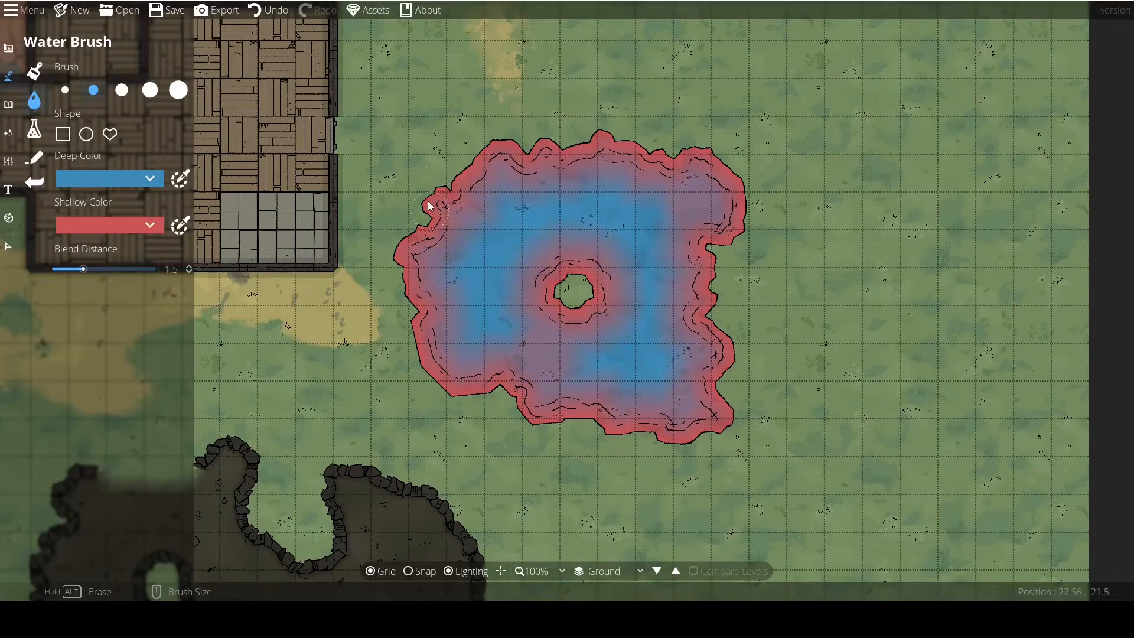
drag(438, 207, 451, 197)
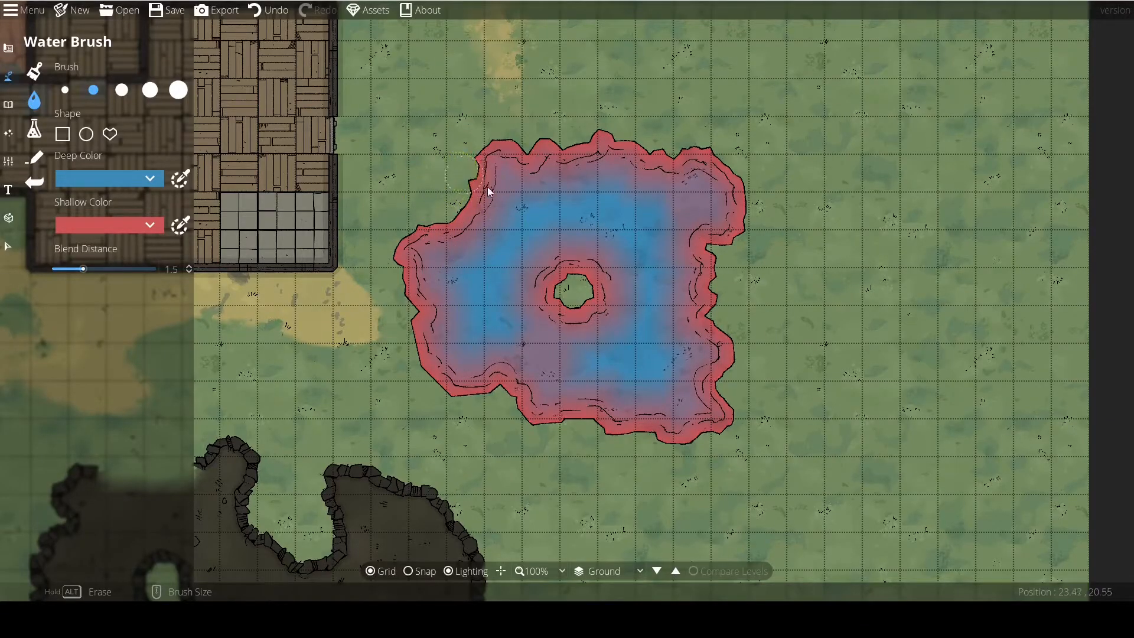
Change the Shallow Color to light blue and apply it with a dab of water on the pool's northwest shore.
click(131, 222)
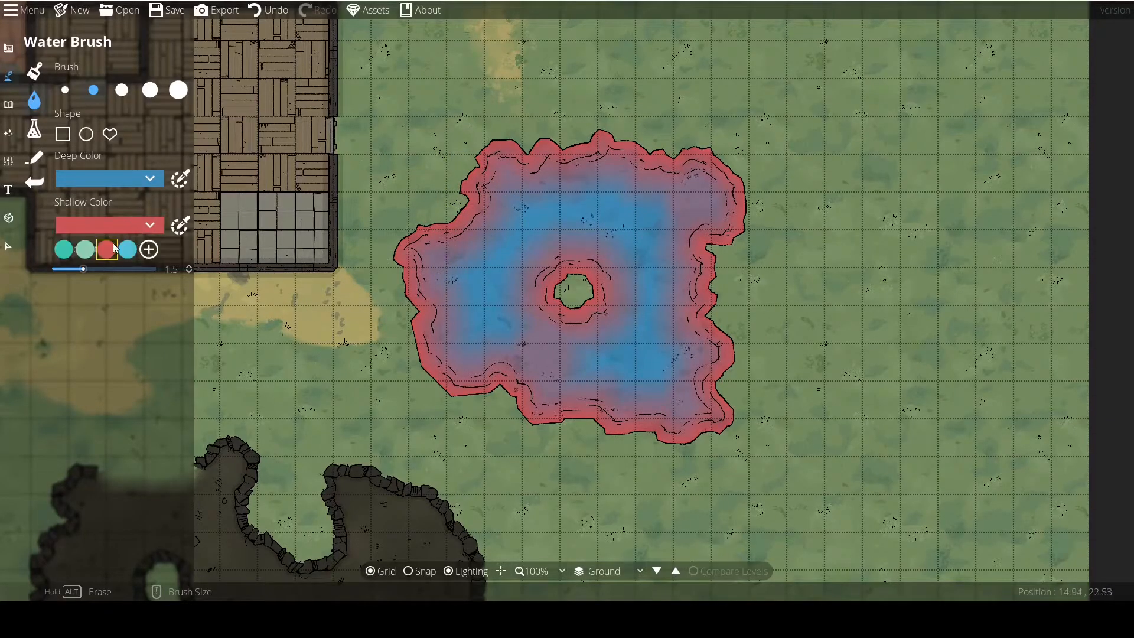
click(111, 245)
click(435, 235)
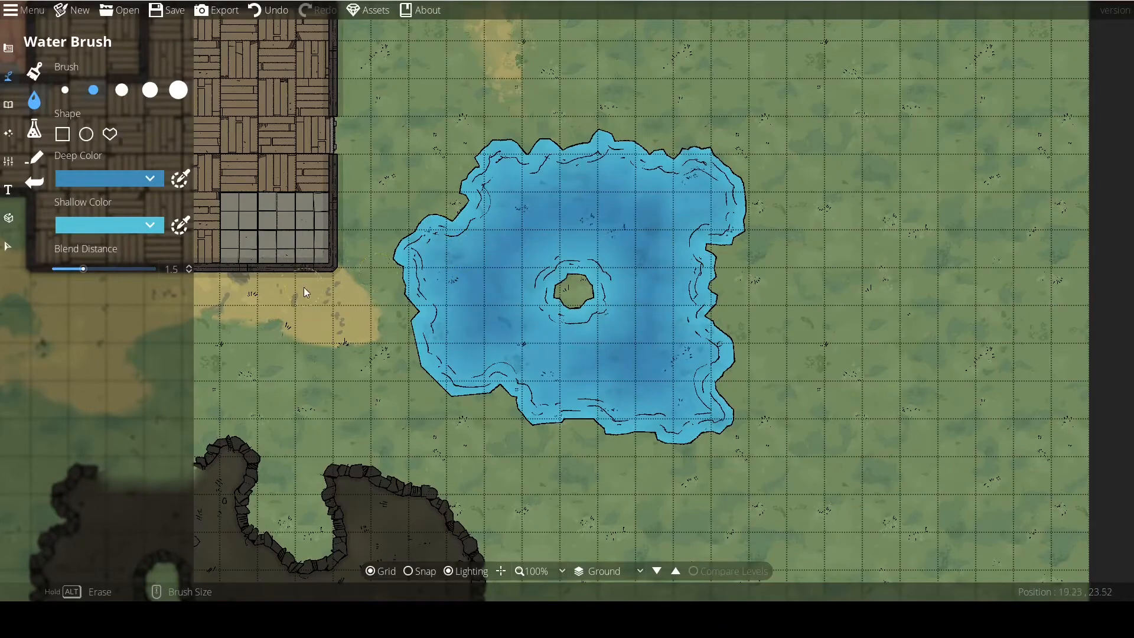
Switch to the Material Brush and paint a bright green patch under and south of the pool on the -400: Below Ground layer.
scroll(307, 289, down, 2)
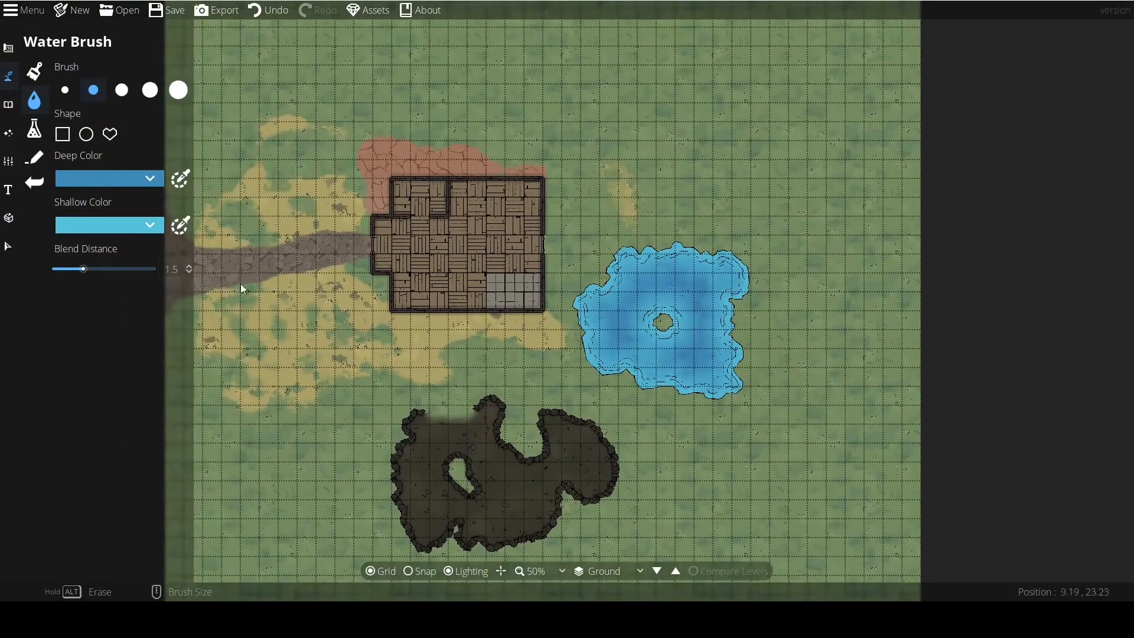
click(33, 132)
scroll(402, 313, up, 2)
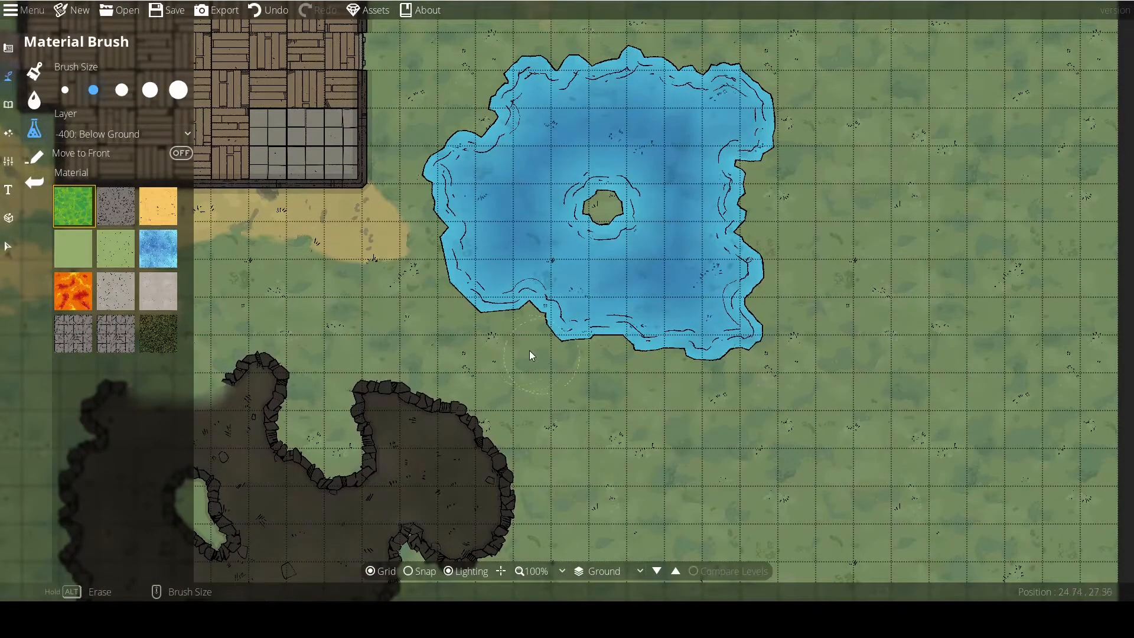
drag(536, 353, 403, 289)
mouse_move(459, 322)
mouse_down()
mouse_move(511, 331)
mouse_move(494, 381)
mouse_move(528, 349)
mouse_move(597, 370)
mouse_move(631, 314)
mouse_move(484, 289)
mouse_move(528, 249)
mouse_move(622, 242)
mouse_move(618, 195)
mouse_move(660, 166)
mouse_up()
mouse_move(440, 286)
mouse_down()
mouse_move(526, 393)
mouse_move(458, 378)
mouse_up()
Paint a winding band of dark grey gravel material under and around the pool's east side.
click(116, 206)
mouse_move(644, 215)
mouse_down()
mouse_move(568, 331)
mouse_move(532, 266)
mouse_move(638, 128)
mouse_move(752, 164)
mouse_move(806, 271)
mouse_move(787, 374)
mouse_move(757, 367)
mouse_up()
scroll(752, 165, down, 1)
mouse_move(582, 95)
mouse_down()
mouse_move(641, 285)
mouse_move(647, 238)
mouse_move(629, 254)
mouse_up()
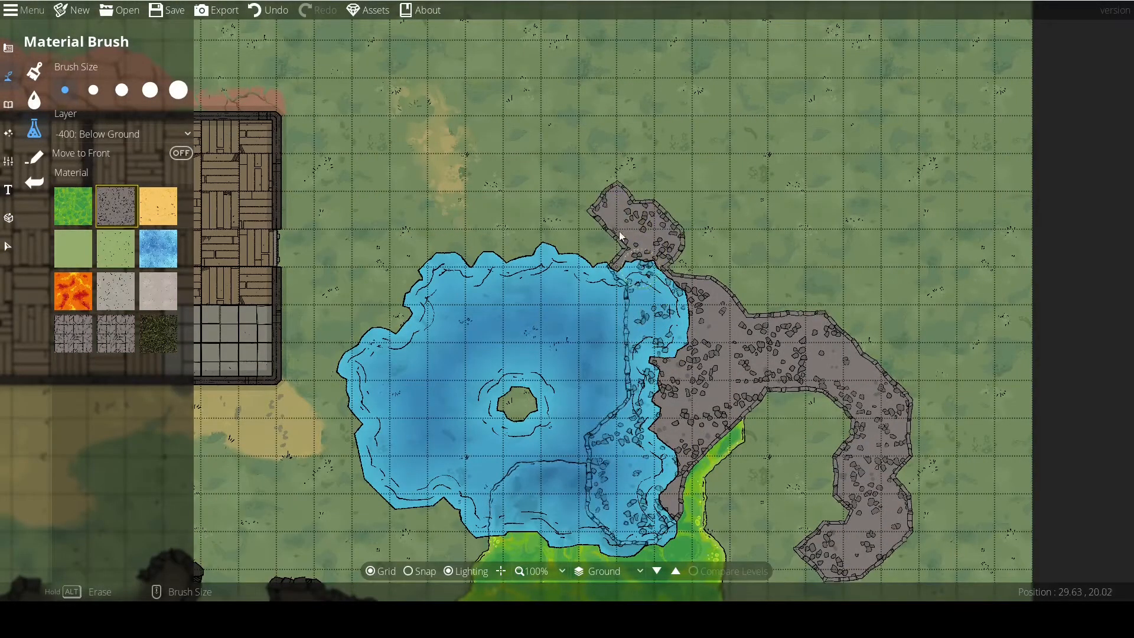
Paint a patch of yellow sand material along the pool's northwest shore.
click(171, 201)
mouse_move(414, 189)
mouse_down()
mouse_move(360, 158)
mouse_move(314, 272)
mouse_move(330, 329)
mouse_up()
scroll(343, 243, up, 2)
scroll(343, 242, down, 2)
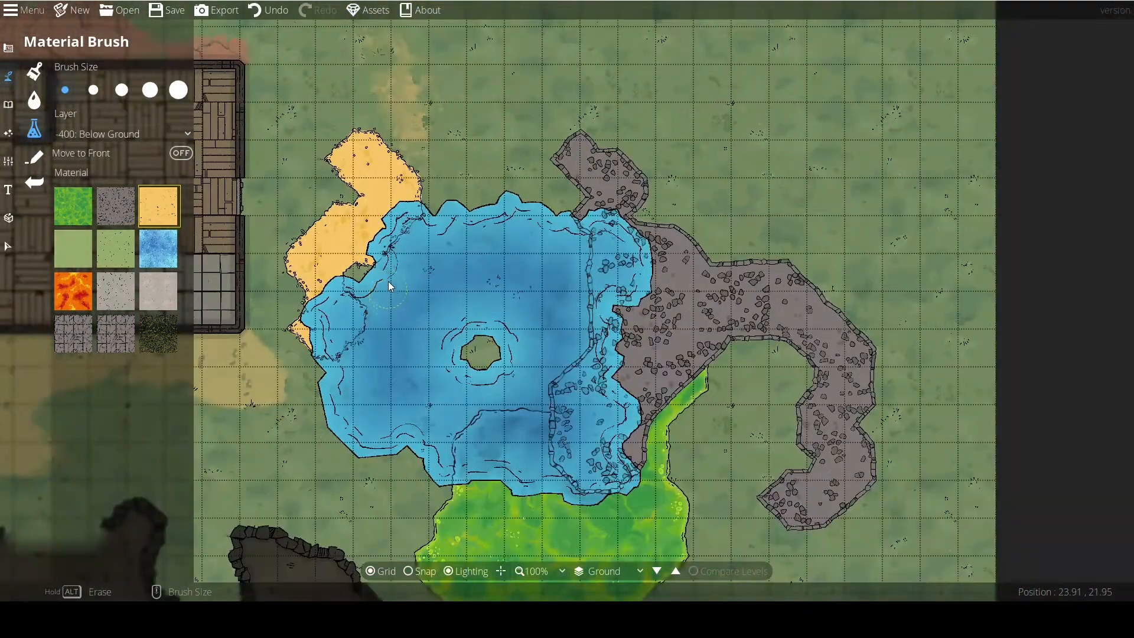
drag(389, 287, 407, 253)
Paint plain light green grass material along the pool's southwest shore and the building's south wall.
click(64, 257)
mouse_move(282, 354)
mouse_down()
mouse_move(348, 366)
mouse_move(342, 403)
mouse_move(385, 357)
mouse_up()
drag(431, 386, 602, 358)
mouse_move(385, 359)
mouse_down()
mouse_move(368, 310)
mouse_move(315, 297)
mouse_move(351, 292)
mouse_move(547, 330)
mouse_move(478, 309)
mouse_move(486, 331)
mouse_move(453, 303)
mouse_move(394, 308)
mouse_move(367, 285)
mouse_up()
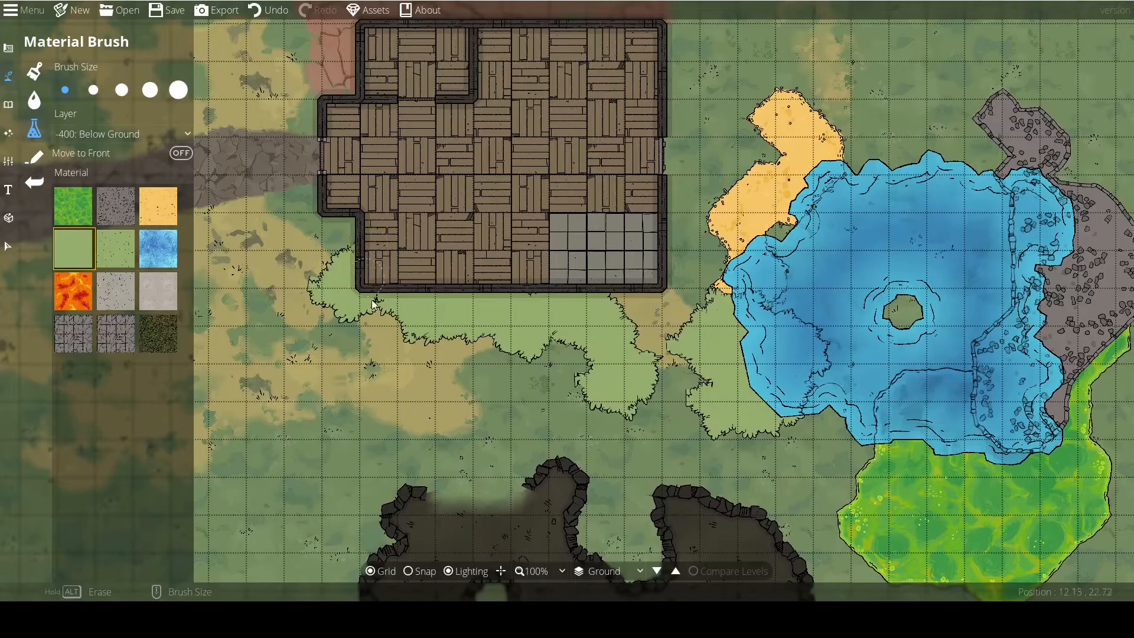
scroll(431, 368, down, 3)
drag(435, 365, 441, 337)
With the largest brush size, paint a huge area of light green grass material north and east of the pool.
click(178, 90)
mouse_move(504, 157)
mouse_down()
mouse_move(571, 184)
mouse_move(628, 190)
mouse_move(613, 299)
mouse_move(587, 271)
mouse_move(536, 343)
mouse_move(543, 402)
mouse_up()
scroll(533, 319, up, 2)
scroll(533, 319, down, 1)
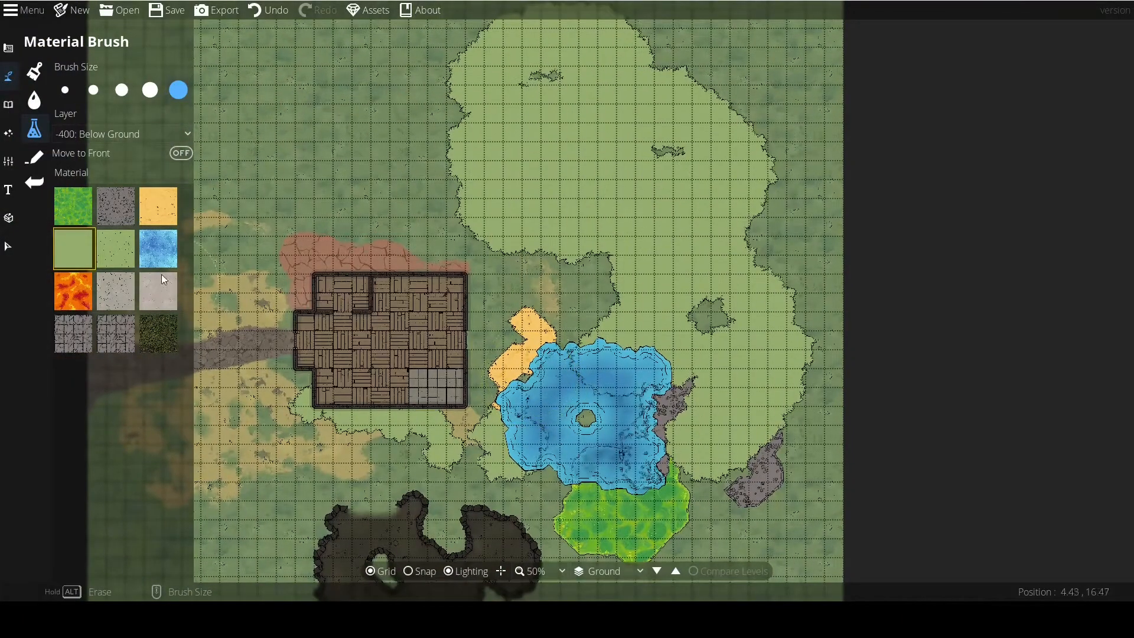
Undo all of the light green grass and yellow sand strokes.
click(255, 14)
click(262, 13)
click(263, 12)
click(262, 12)
click(264, 15)
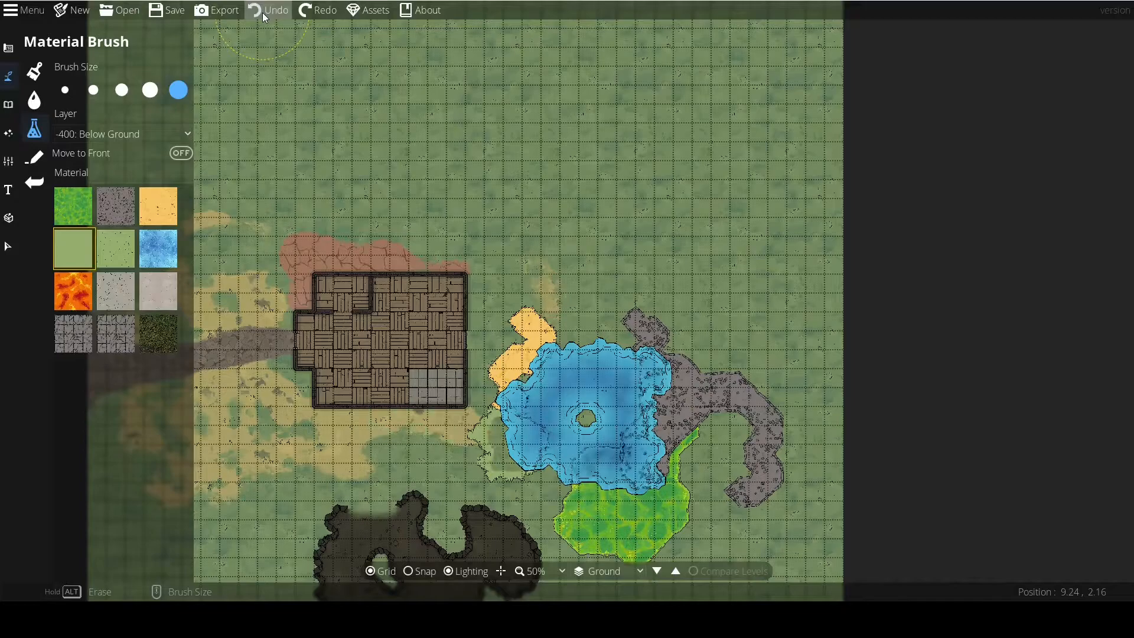
click(263, 15)
scroll(489, 305, up, 2)
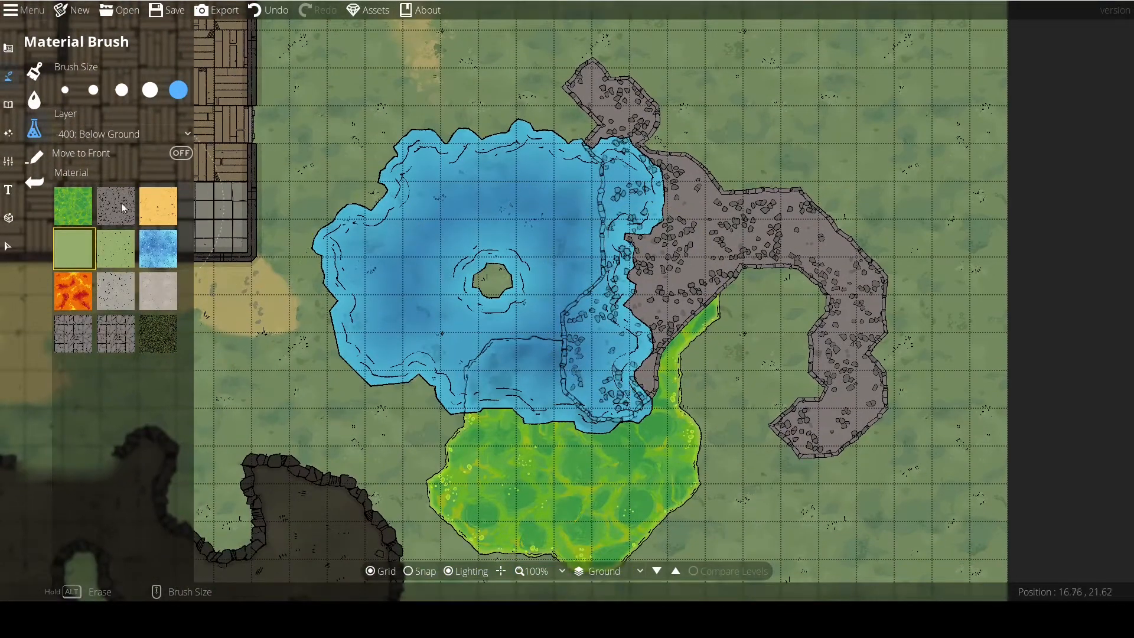
Erase the grey gravel material from around the pool's east side with the largest brush size.
click(117, 206)
mouse_move(628, 148)
mouse_down()
mouse_move(810, 321)
mouse_move(841, 268)
mouse_move(529, 331)
mouse_move(640, 187)
mouse_move(618, 233)
mouse_up()
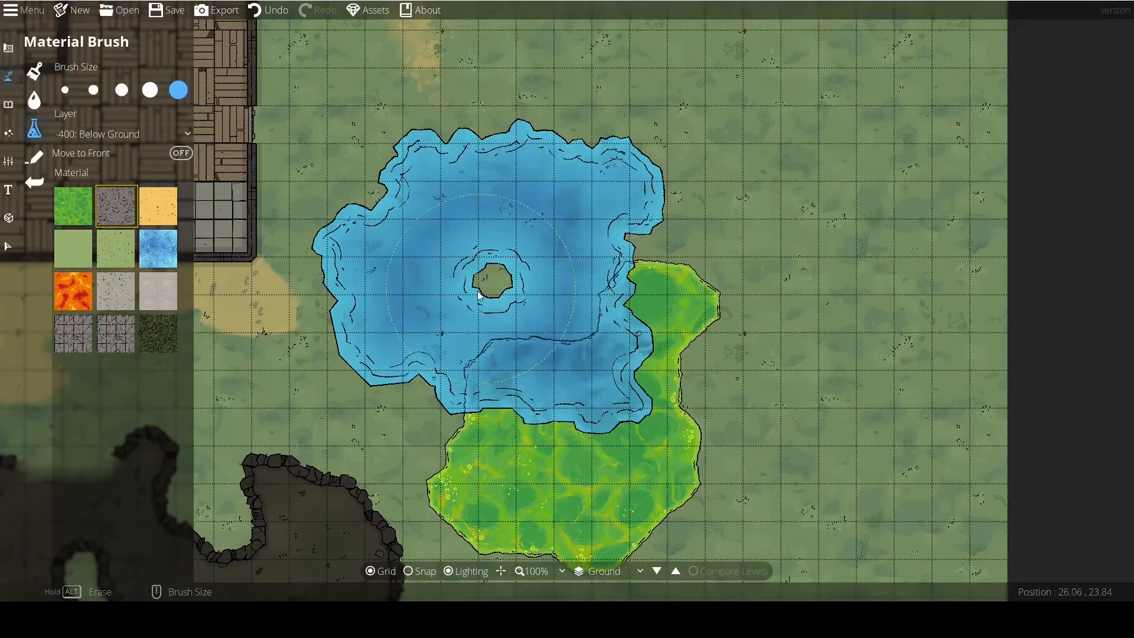
drag(473, 372, 522, 278)
Erase, repaint and fully clear the bright green material along the pool's south shore.
click(86, 201)
mouse_move(659, 248)
mouse_down()
mouse_move(684, 244)
mouse_move(726, 405)
mouse_move(544, 269)
mouse_move(520, 361)
mouse_up()
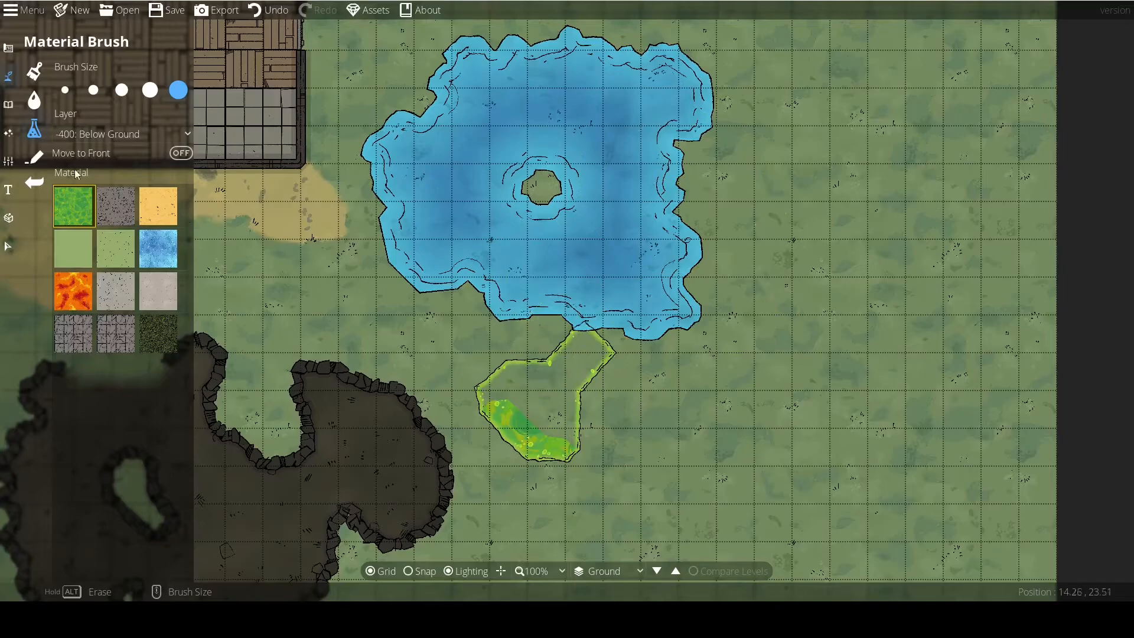
mouse_move(642, 402)
mouse_down()
mouse_move(683, 353)
mouse_move(587, 336)
mouse_up()
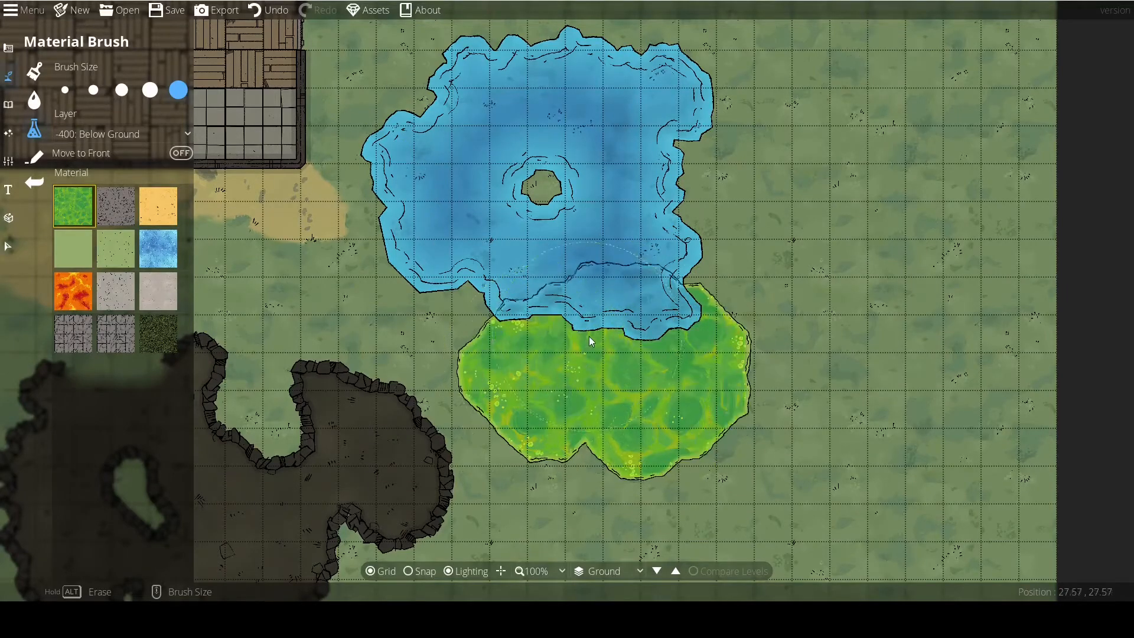
mouse_move(467, 315)
mouse_down()
mouse_move(620, 423)
mouse_move(706, 417)
mouse_move(642, 329)
mouse_move(523, 415)
mouse_move(611, 347)
mouse_up()
Paint the second cracked stone tile material beside the pool and undo the stroke.
mouse_move(541, 263)
mouse_down()
mouse_move(596, 339)
mouse_move(507, 293)
mouse_up()
click(106, 330)
mouse_move(507, 293)
mouse_down()
mouse_move(646, 356)
mouse_move(747, 331)
mouse_move(788, 413)
mouse_move(757, 418)
mouse_up()
click(269, 10)
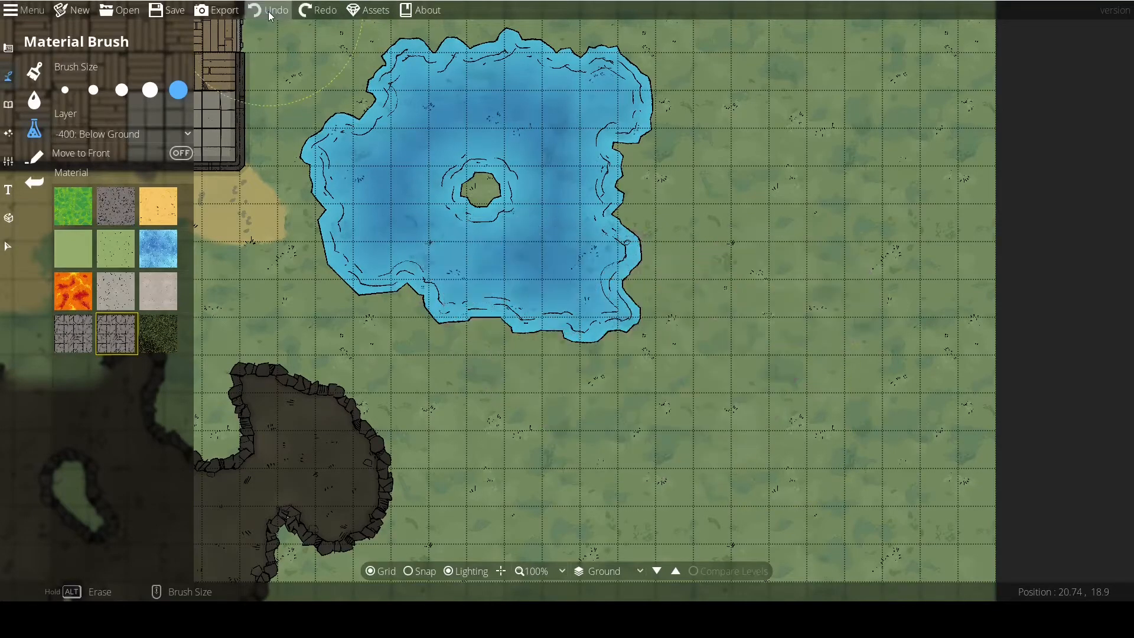
Set the material layer to 100: User Layer 1 and paint a cracked stone tile patch over the pool's south edge.
click(86, 134)
click(80, 134)
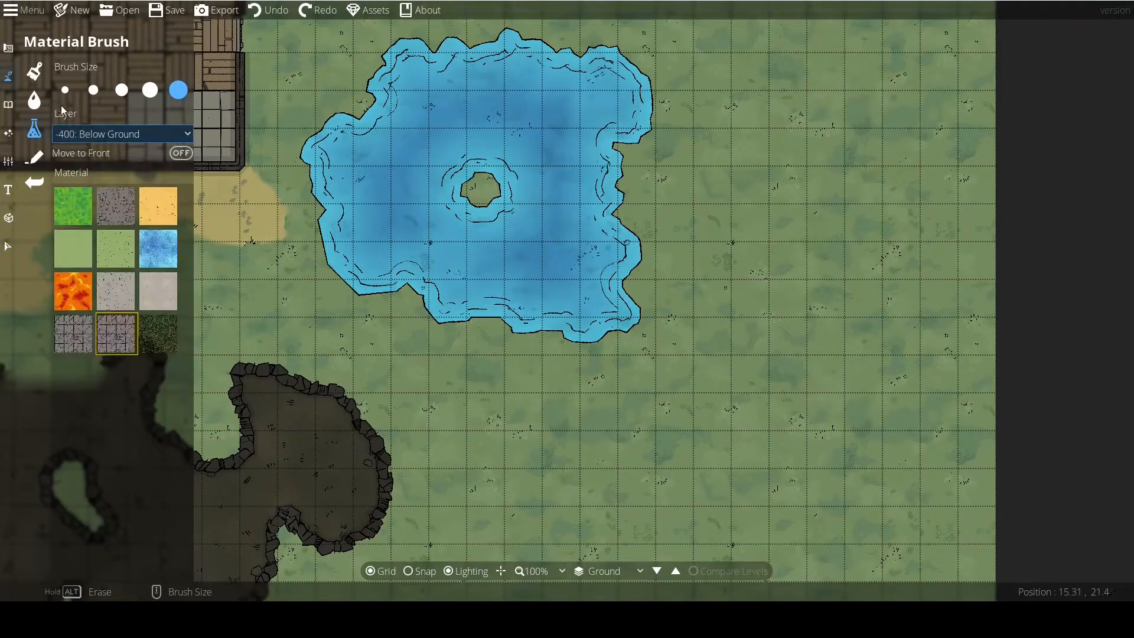
click(83, 133)
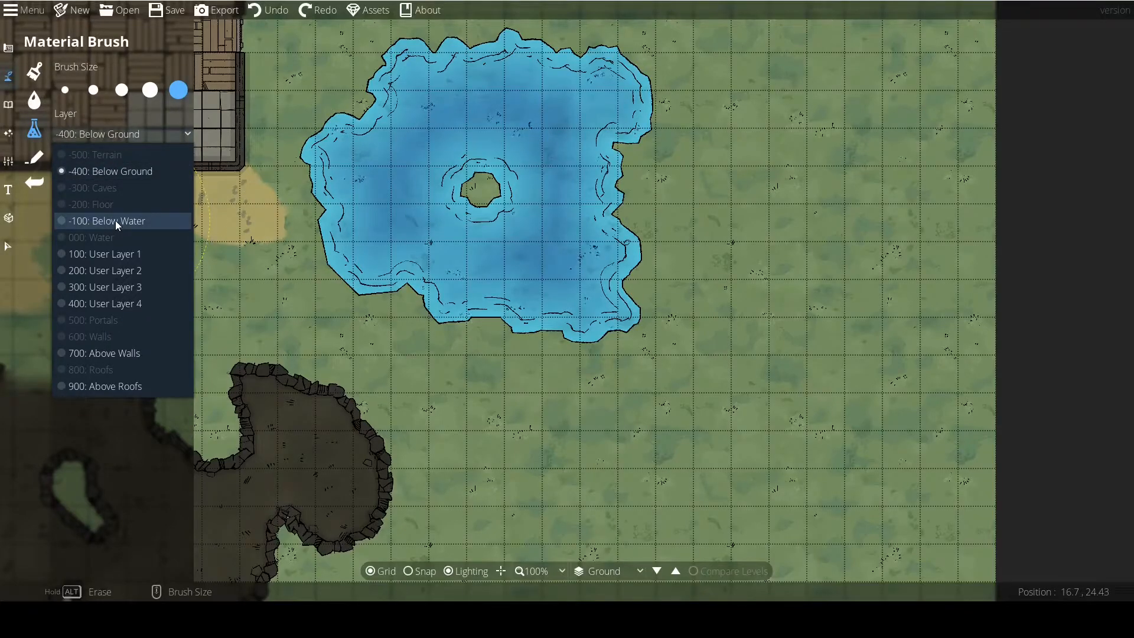
click(109, 253)
mouse_move(508, 319)
mouse_down()
mouse_move(563, 285)
mouse_move(536, 336)
mouse_move(579, 369)
mouse_up()
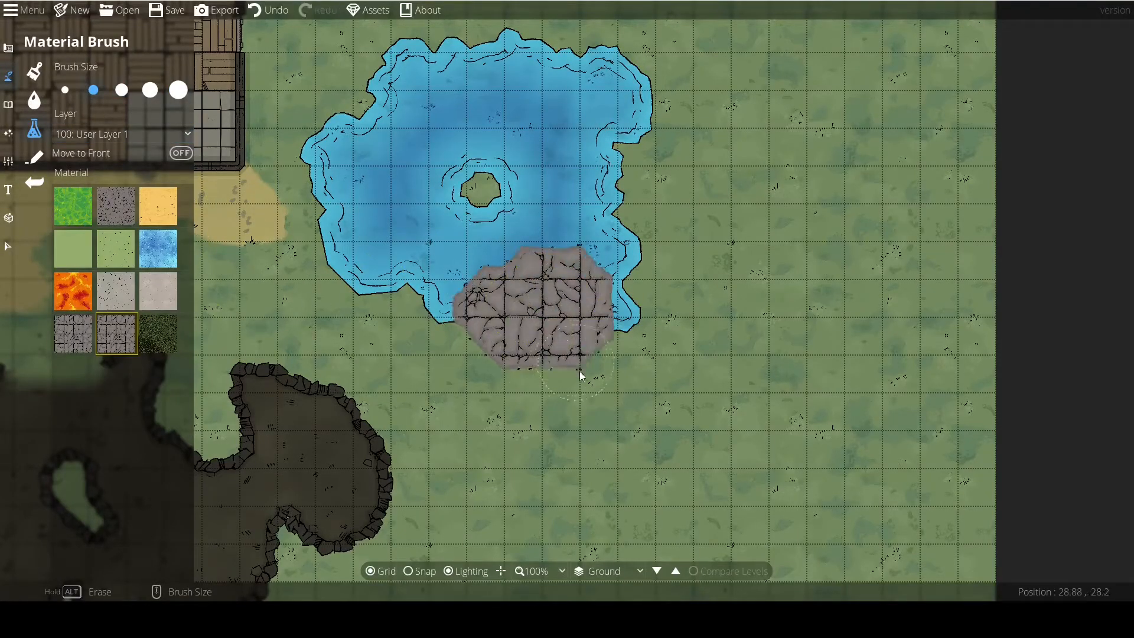
Set the layer to -100: Below Water, paint stone tile under the pool's east edge, and undo both tile patches.
click(130, 137)
click(127, 216)
drag(605, 197, 649, 186)
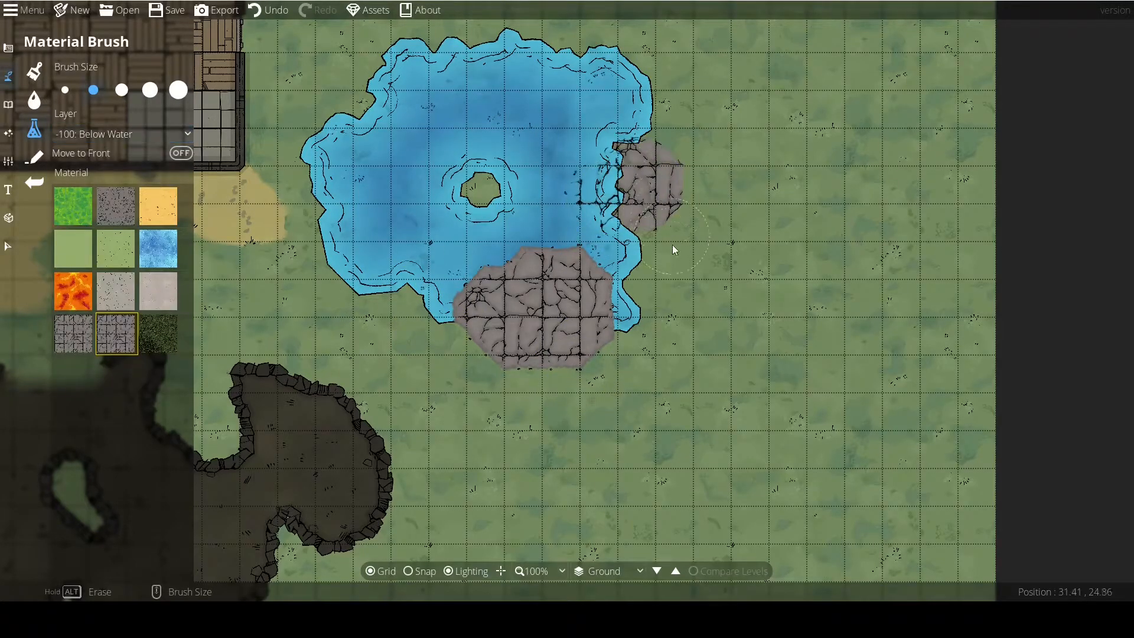
click(272, 13)
click(271, 13)
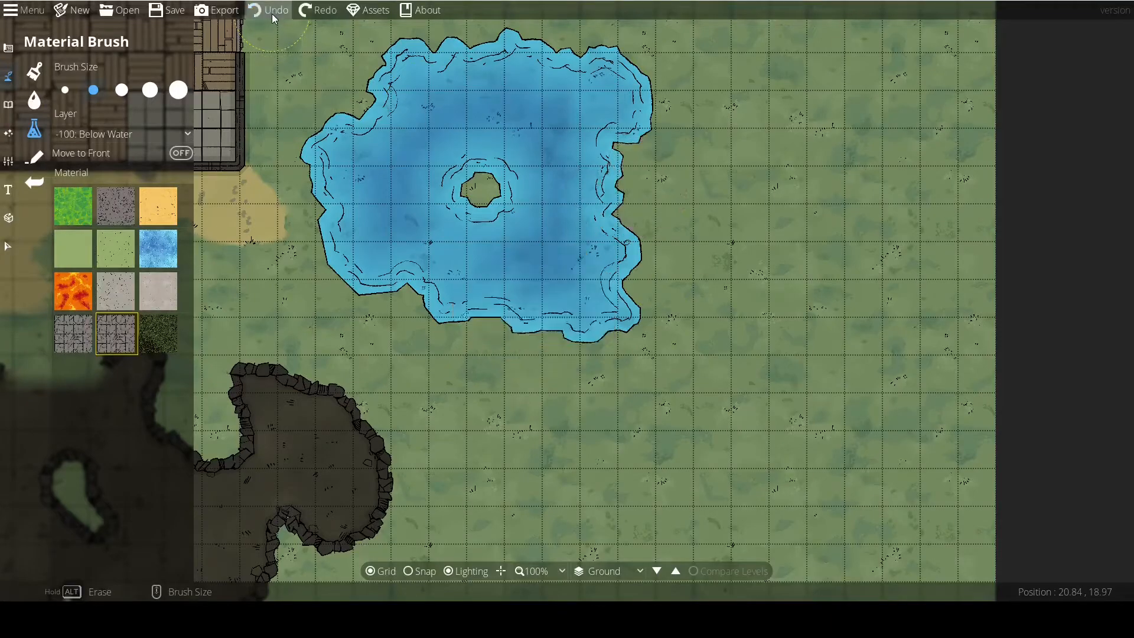
Paint a winding patch of blue ice material southeast of the pool on the -100: Below Water layer.
drag(395, 211, 567, 284)
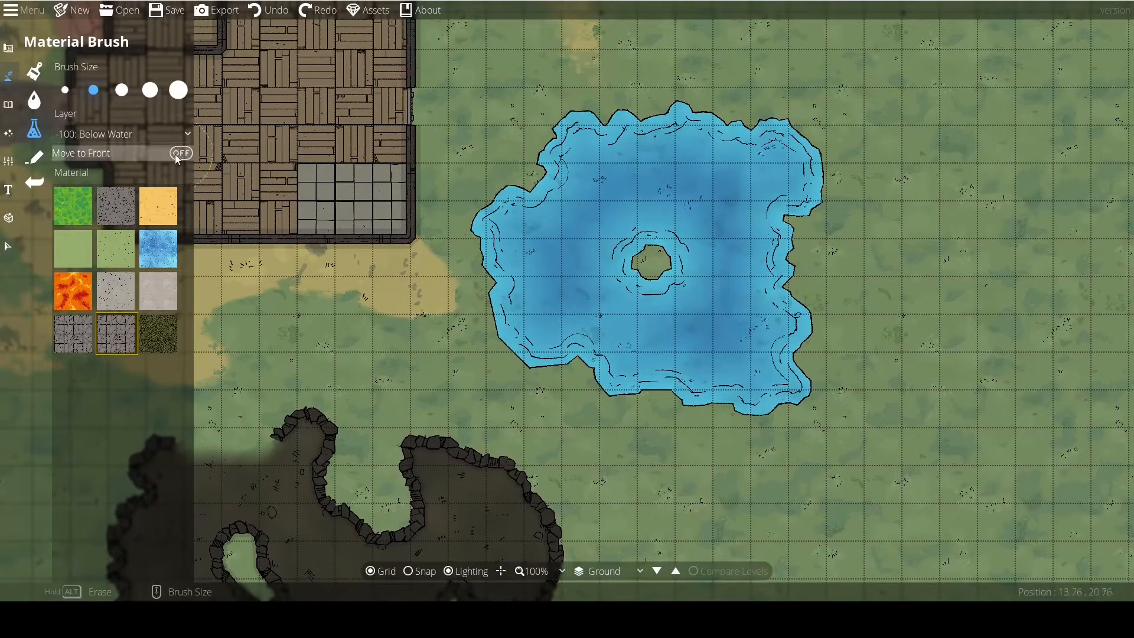
click(158, 333)
drag(266, 319, 404, 331)
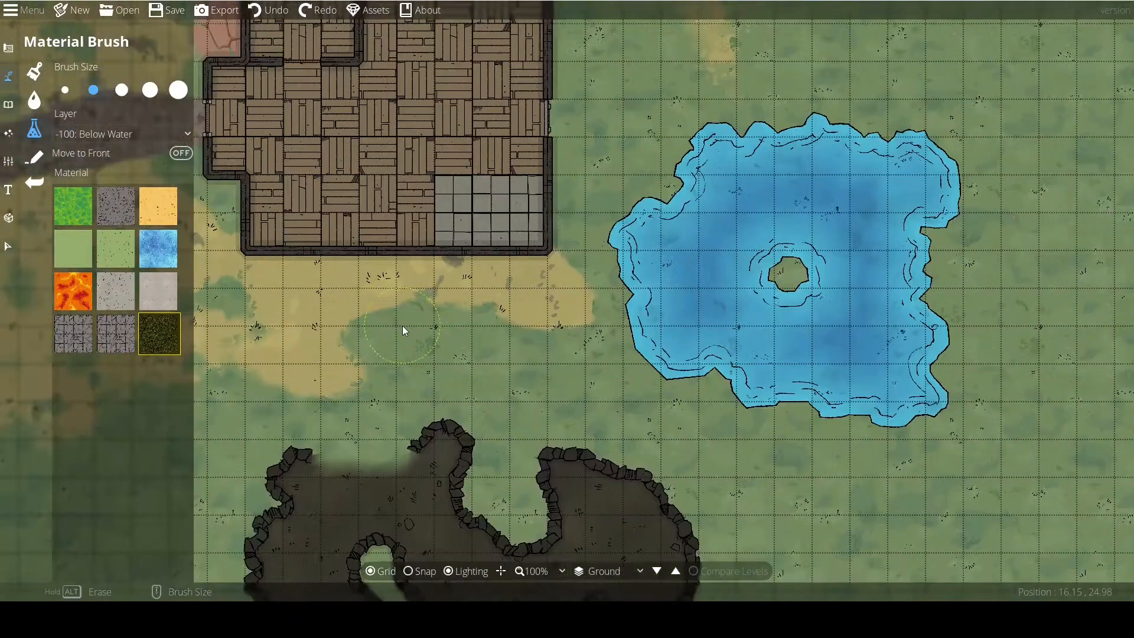
scroll(512, 377, down, 1)
drag(511, 330, 230, 270)
click(160, 249)
scroll(513, 337, up, 2)
mouse_move(632, 388)
mouse_down()
mouse_move(539, 331)
mouse_move(600, 366)
mouse_move(629, 343)
mouse_move(668, 184)
mouse_move(641, 168)
mouse_up()
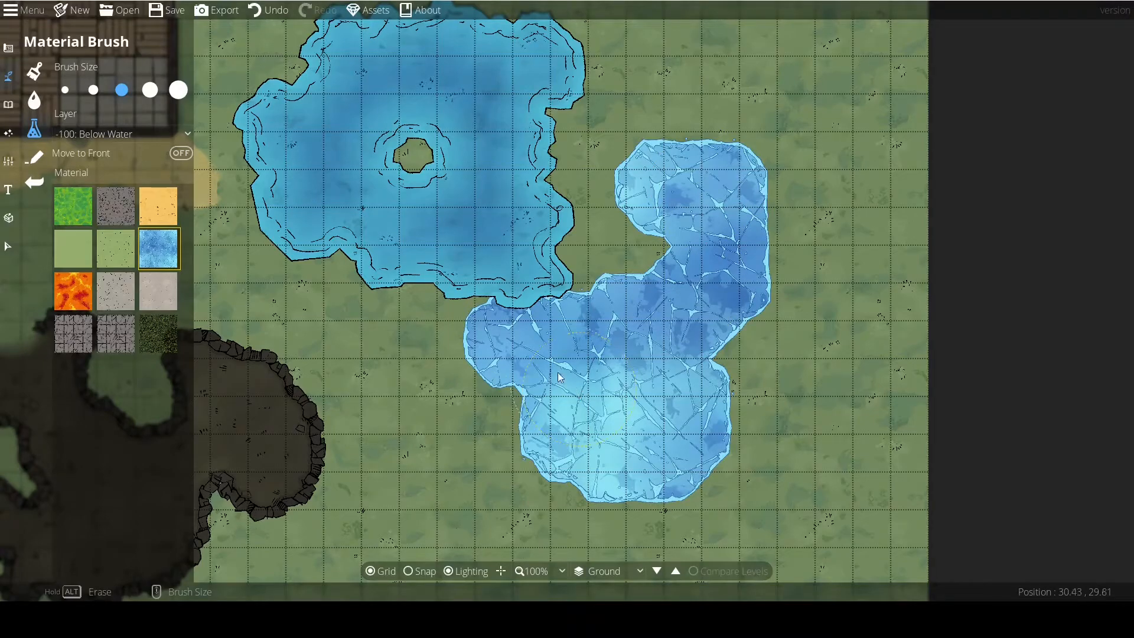
Undo the blue ice material patch and switch to the Path Tool.
click(271, 11)
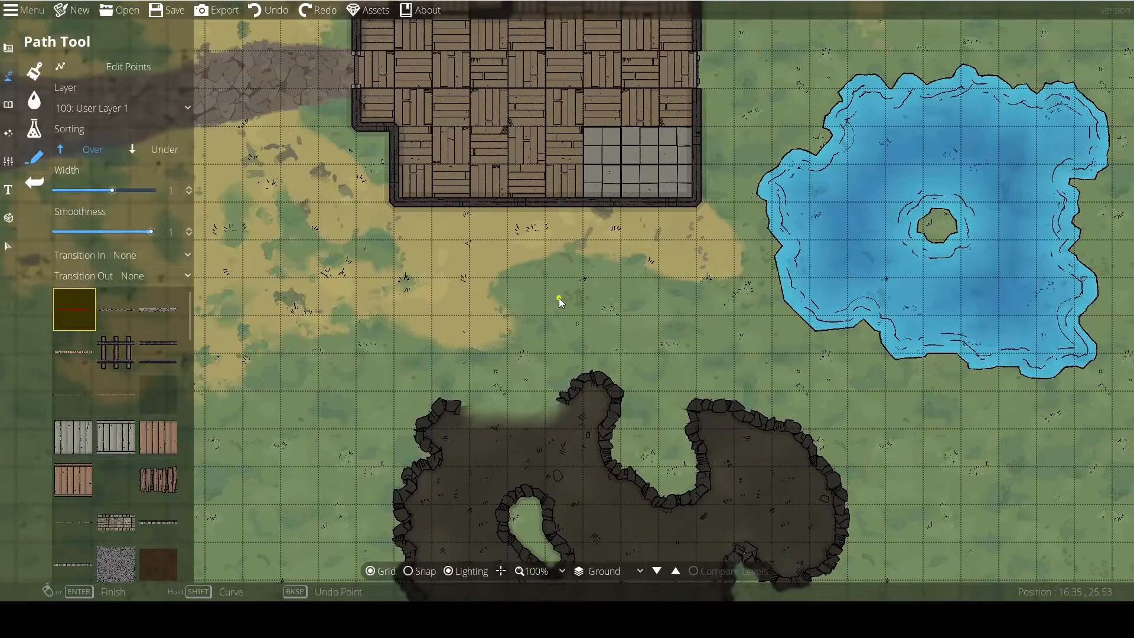
scroll(555, 297, down, 1)
drag(542, 293, 537, 267)
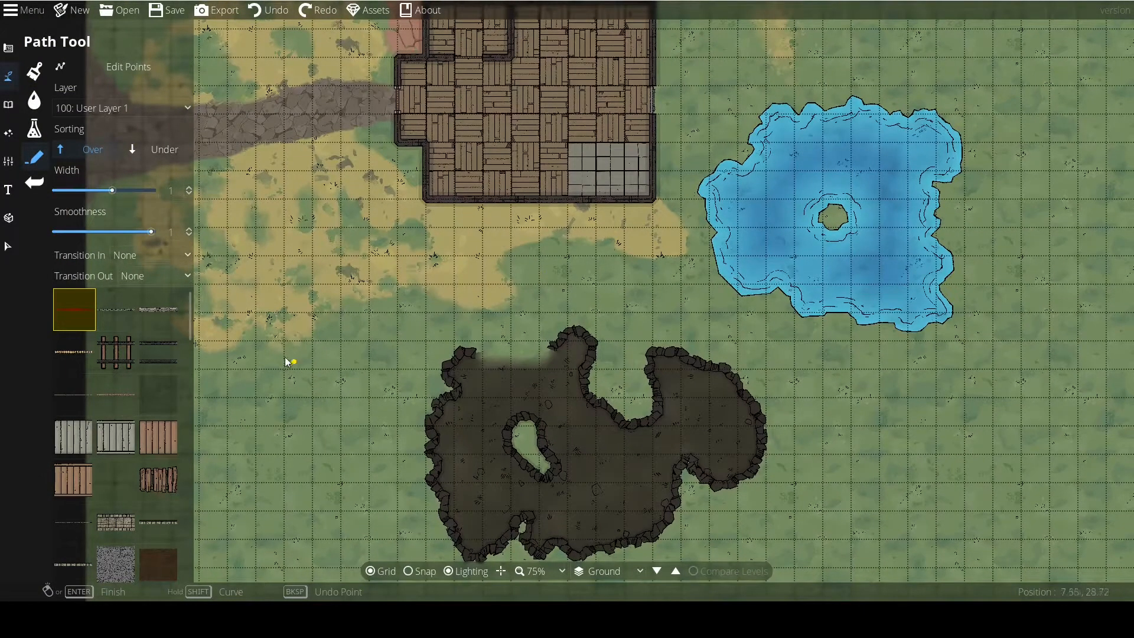
Browse the path textures and draw a straight thin white foam path about 5 tiles long northwest of the cave.
scroll(118, 428, down, 5)
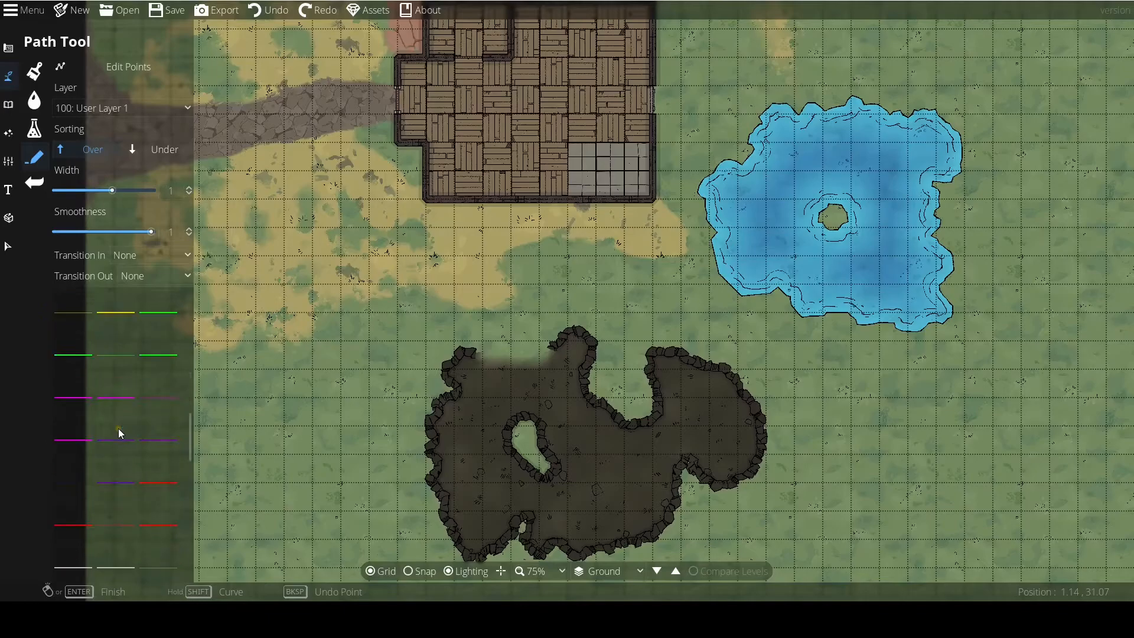
scroll(123, 433, up, 4)
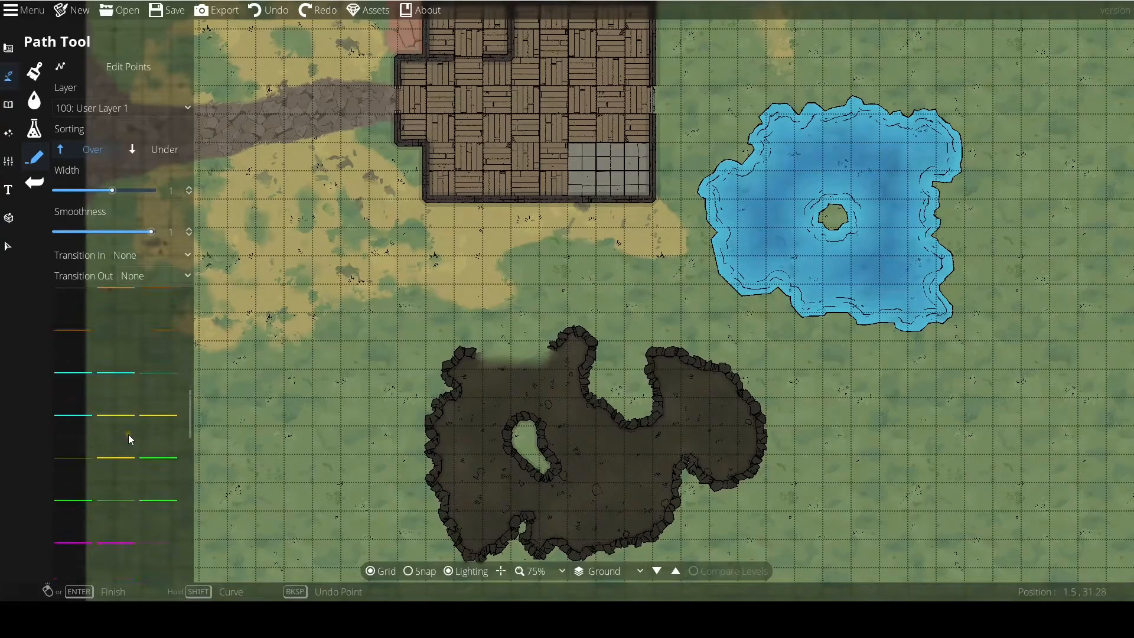
scroll(83, 434, down, 5)
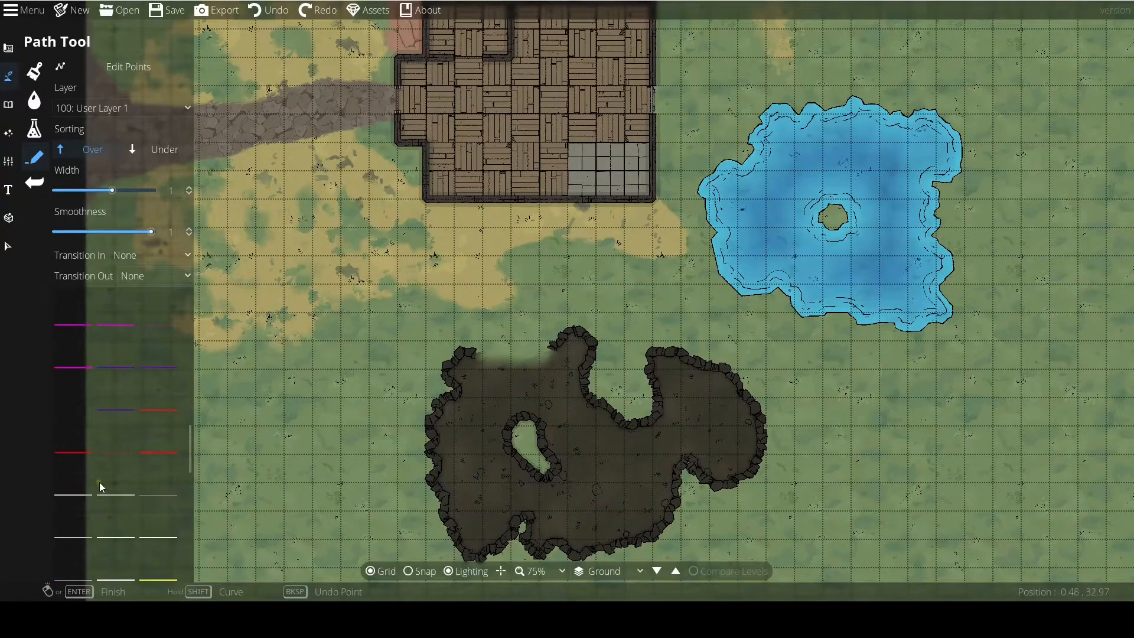
scroll(125, 446, down, 2)
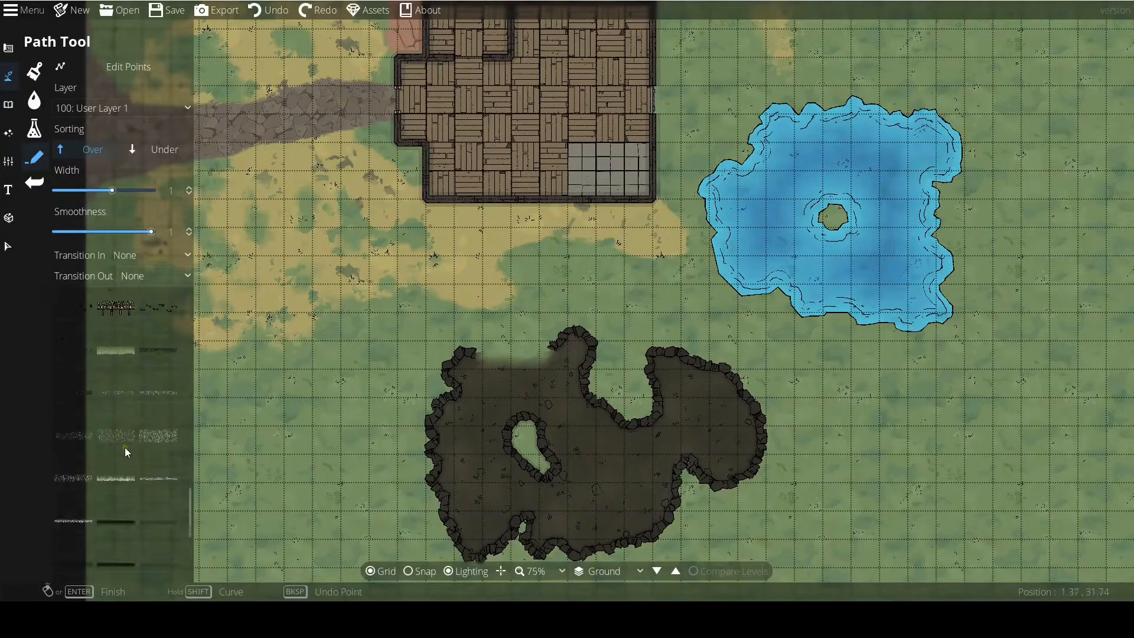
scroll(130, 437, down, 2)
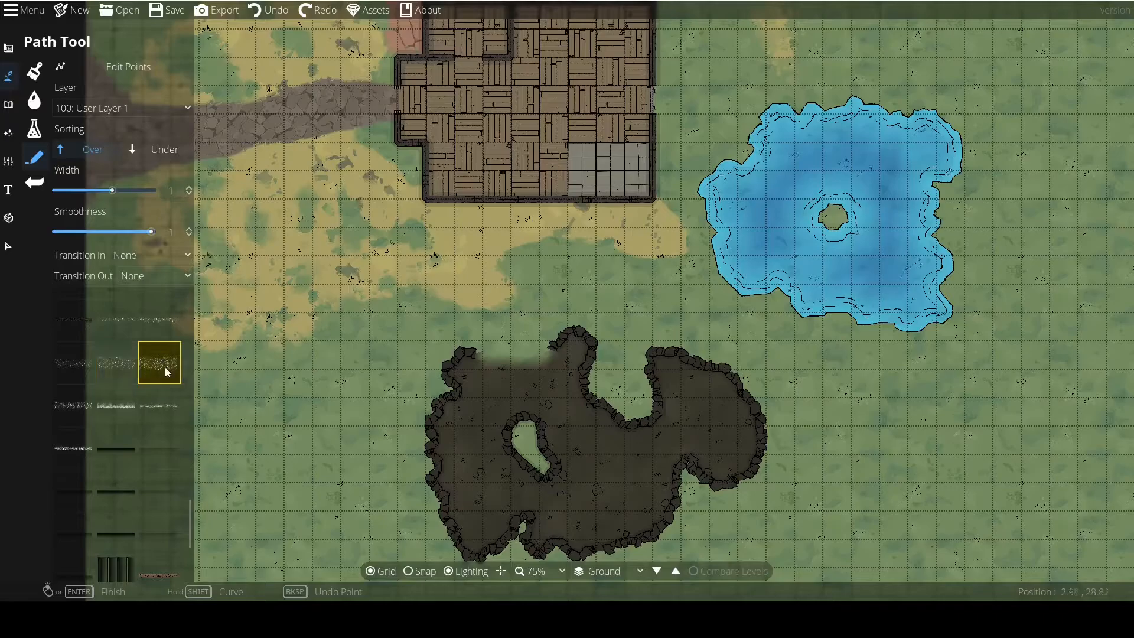
click(159, 406)
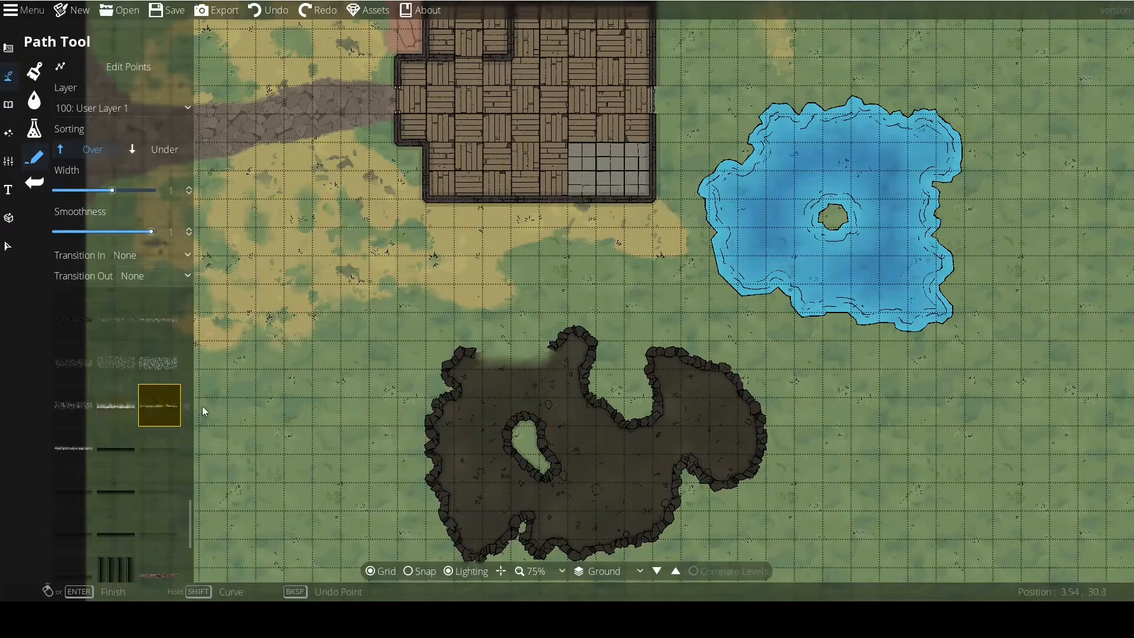
click(418, 332)
scroll(474, 364, up, 5)
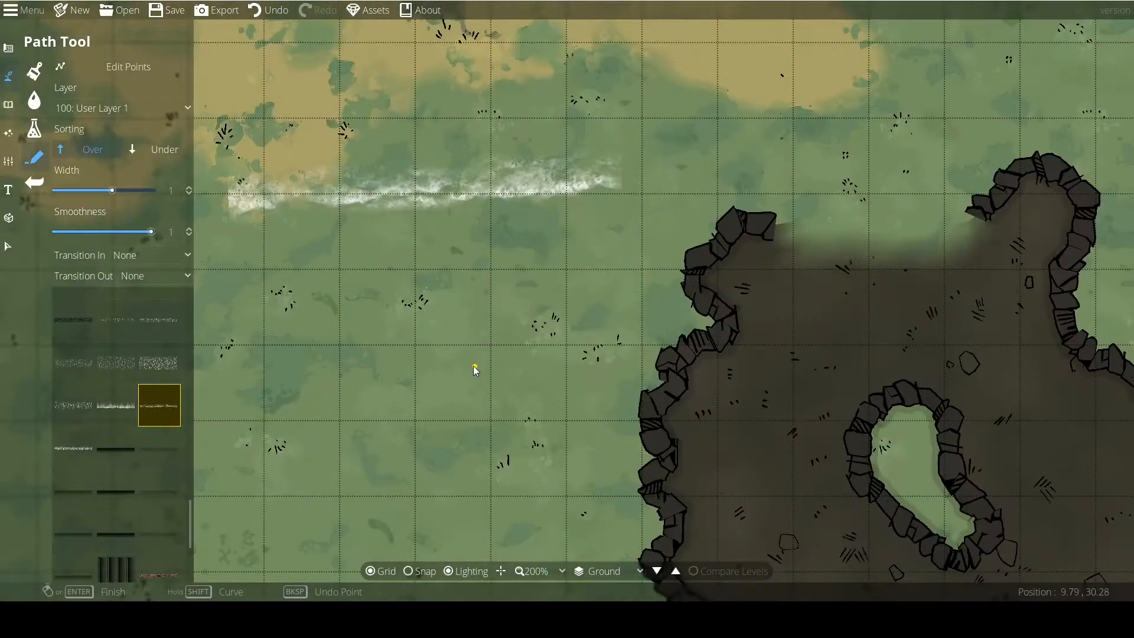
Draw a wider white foam path about 3.5 tiles long beneath the first one and undo both paths.
click(117, 405)
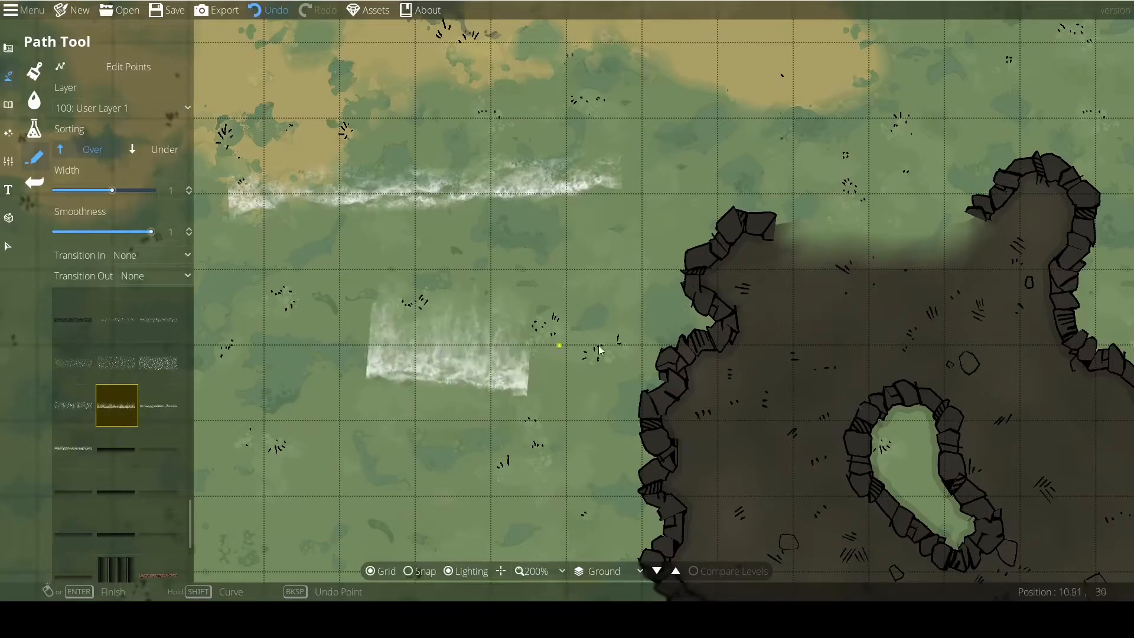
click(257, 14)
click(258, 14)
scroll(92, 463, down, 3)
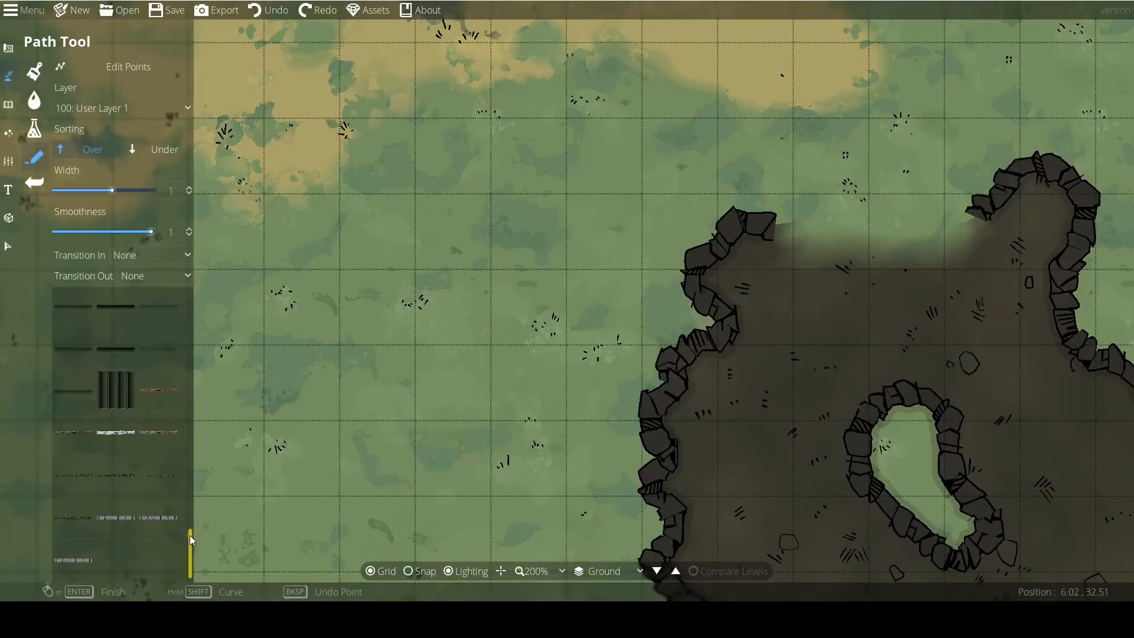
drag(189, 536, 182, 312)
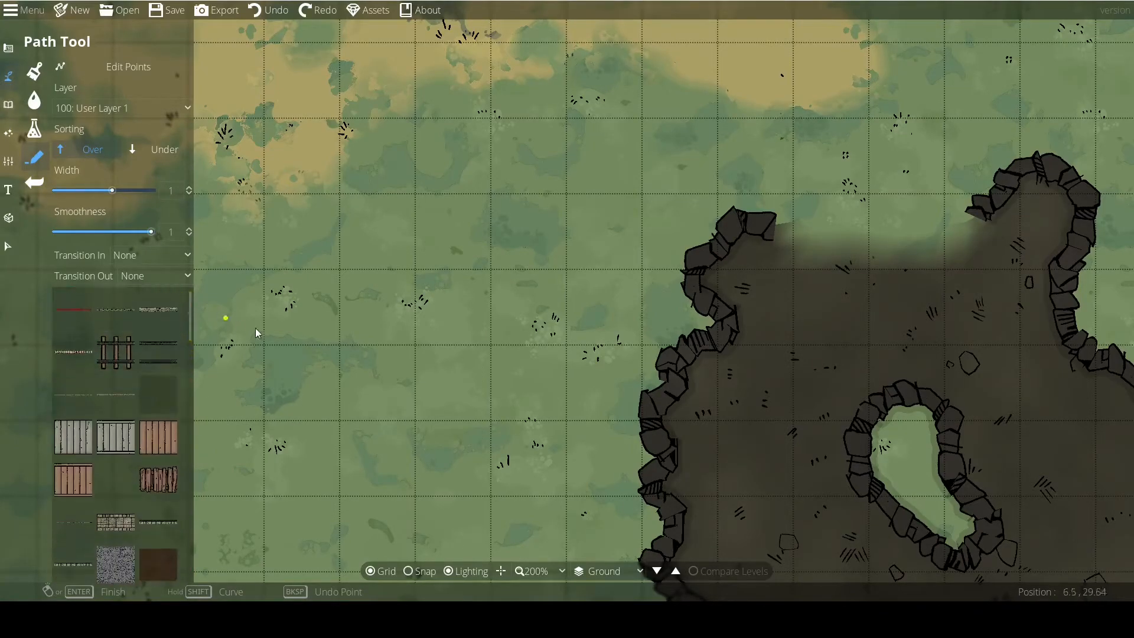
Return to the Path Tool and select the pale grey rubble-like path texture, third in the texture list.
scroll(239, 327, down, 5)
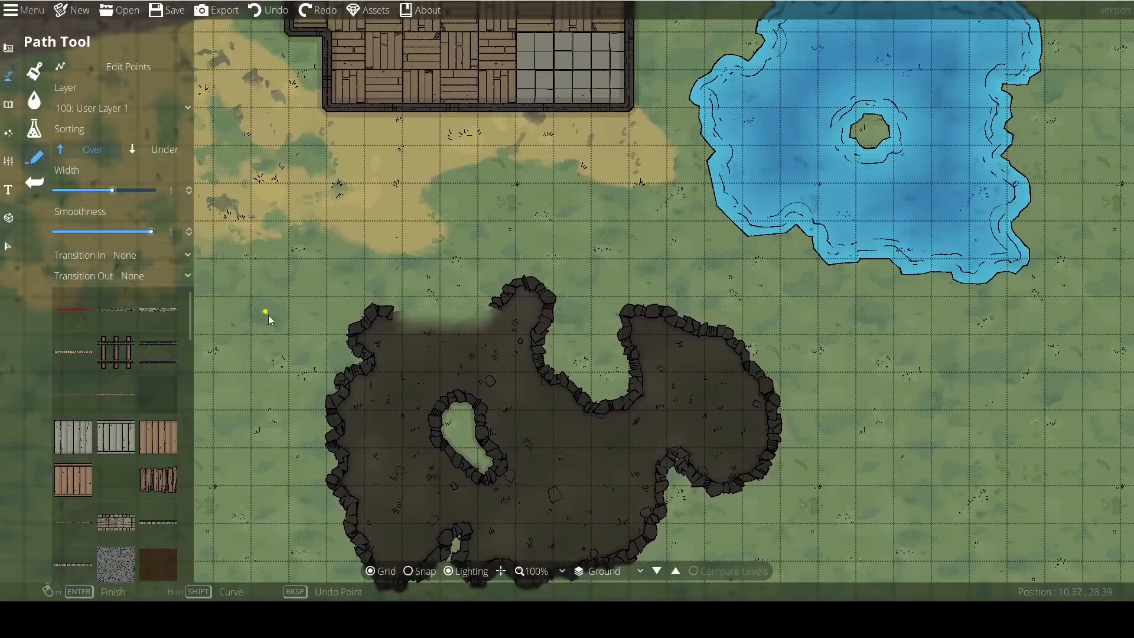
drag(266, 313, 330, 331)
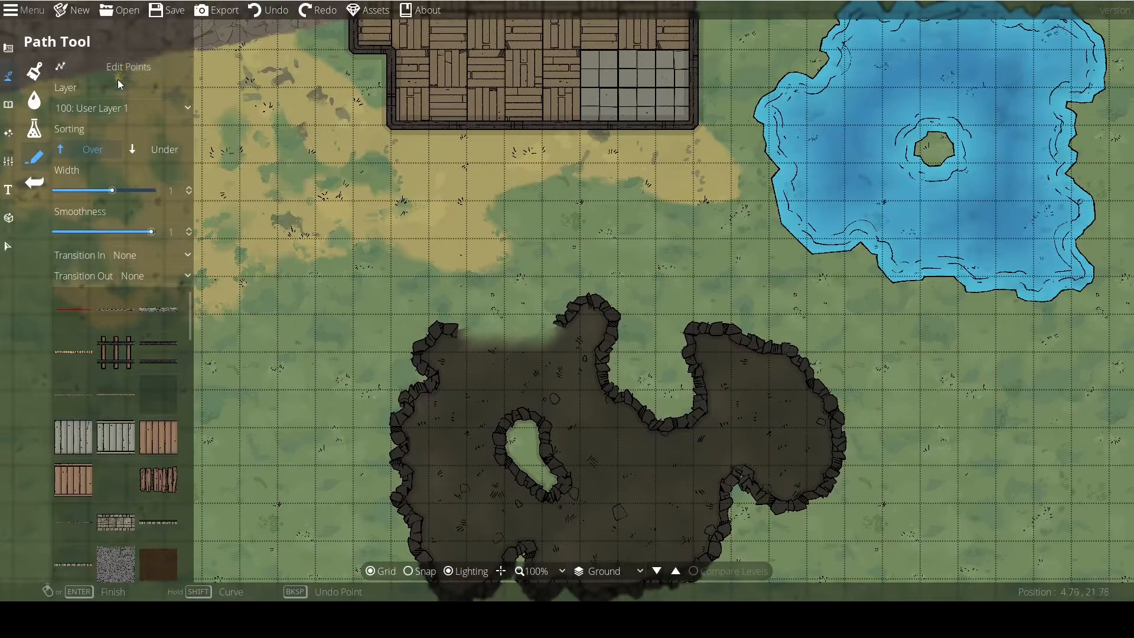
click(8, 75)
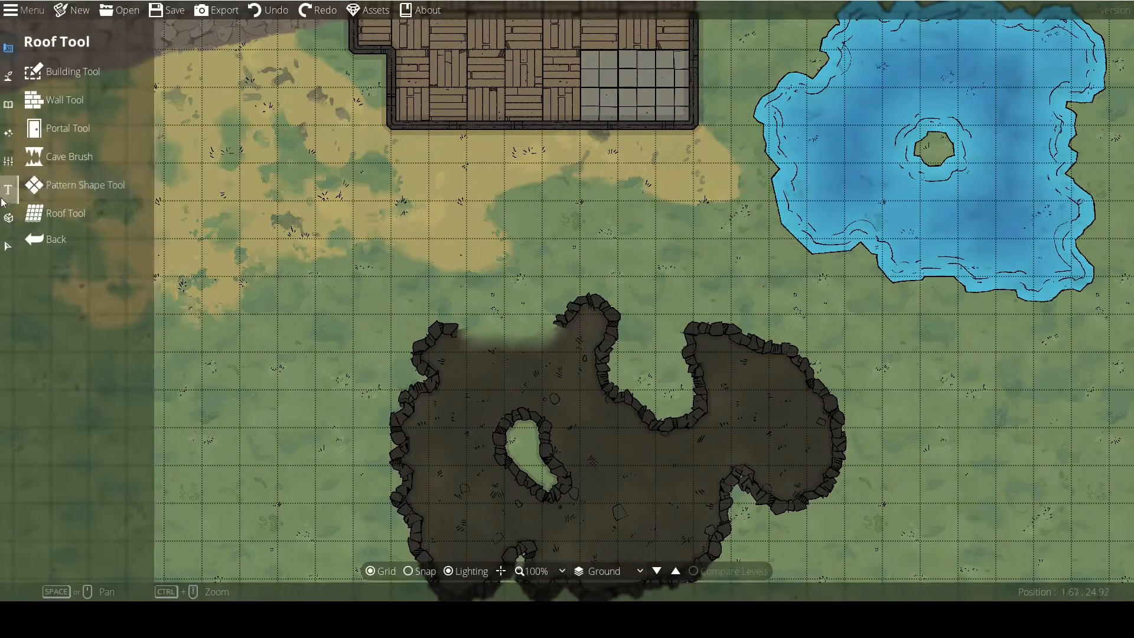
click(2, 82)
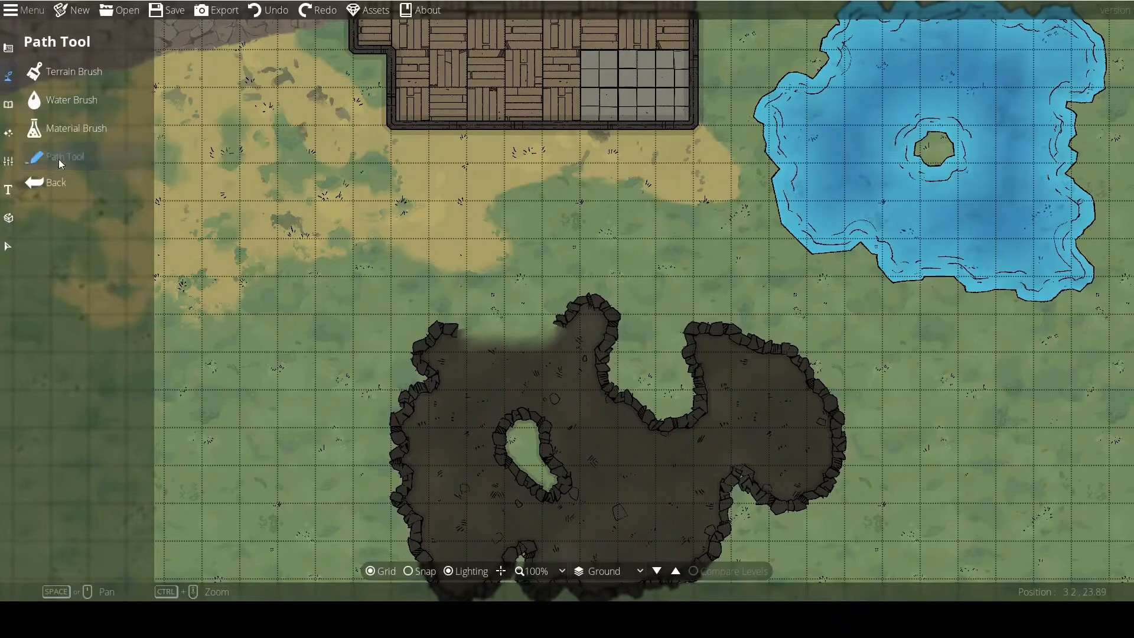
click(59, 158)
drag(289, 353, 428, 254)
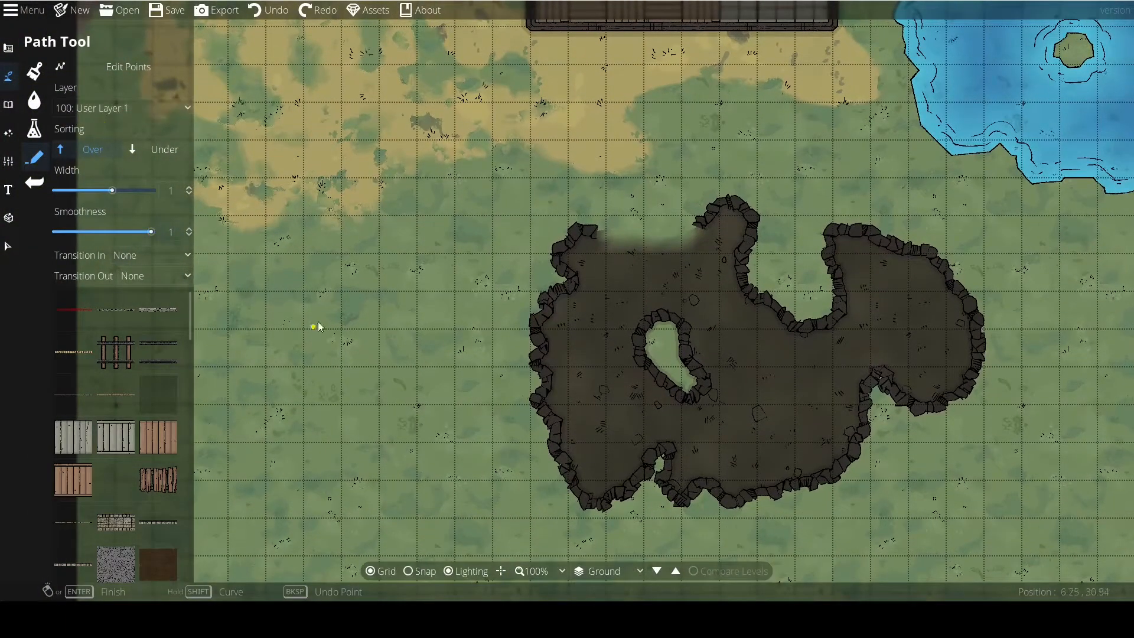
scroll(314, 325, up, 5)
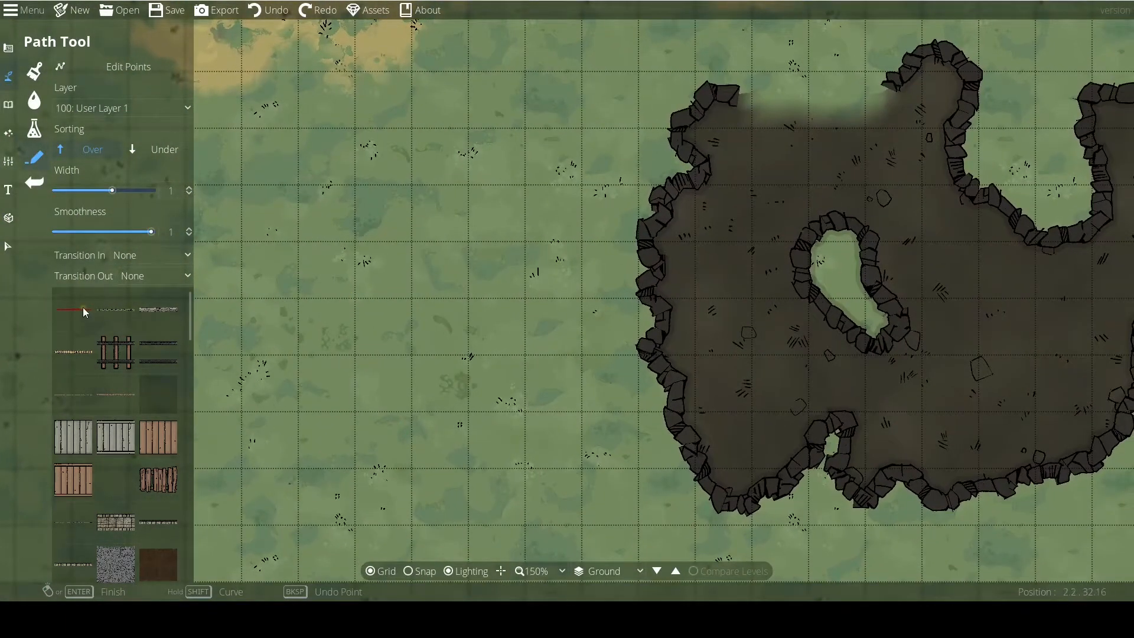
click(158, 310)
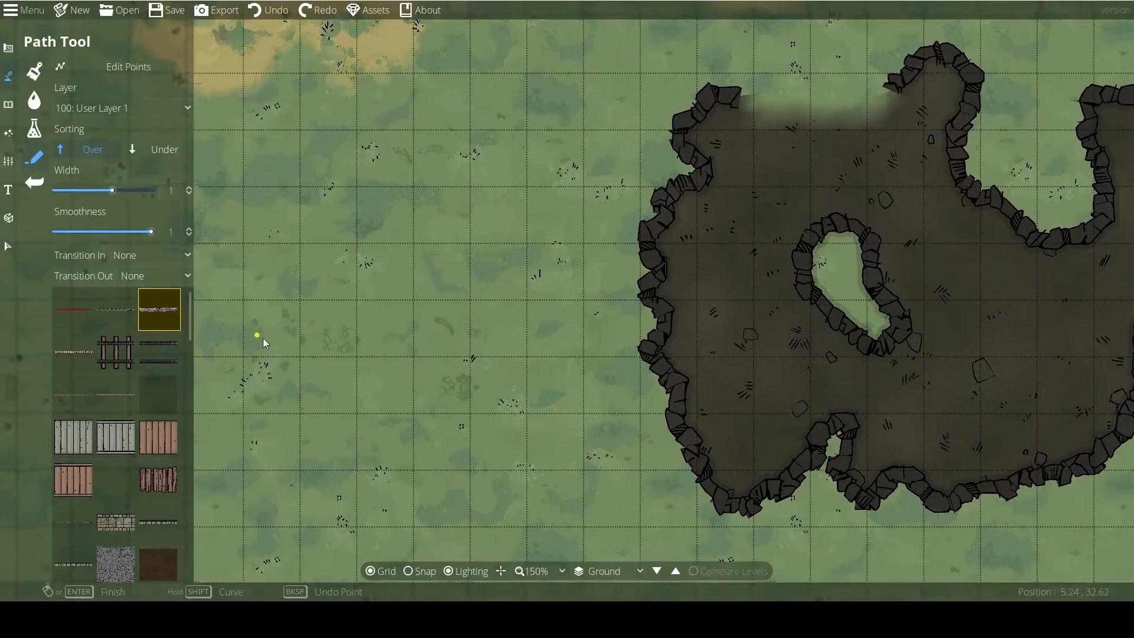
scroll(307, 348, down, 2)
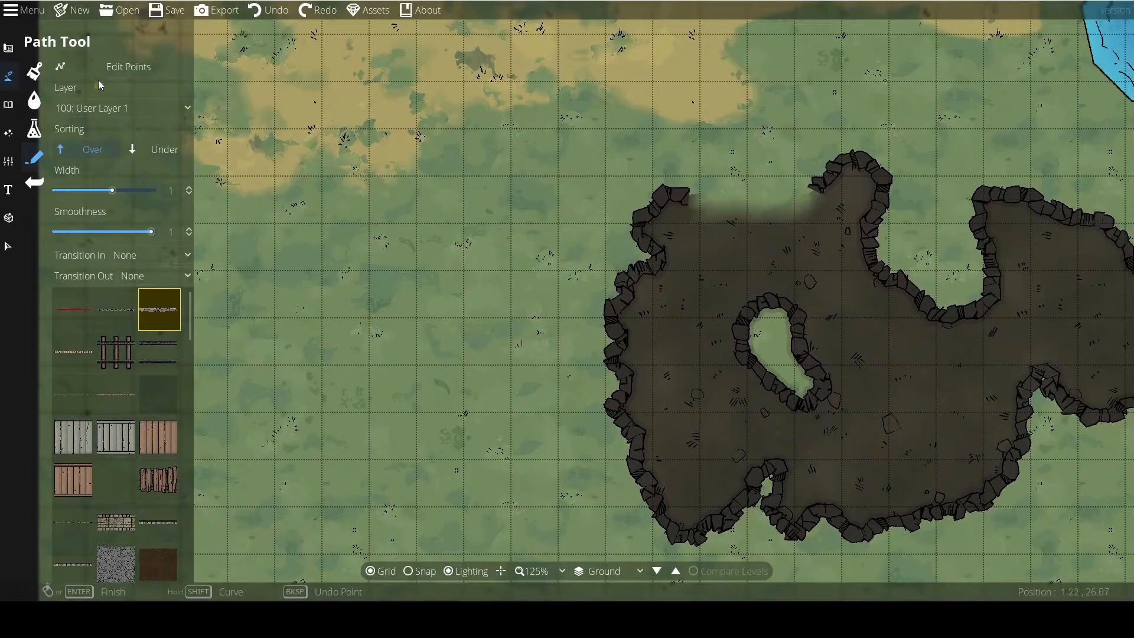
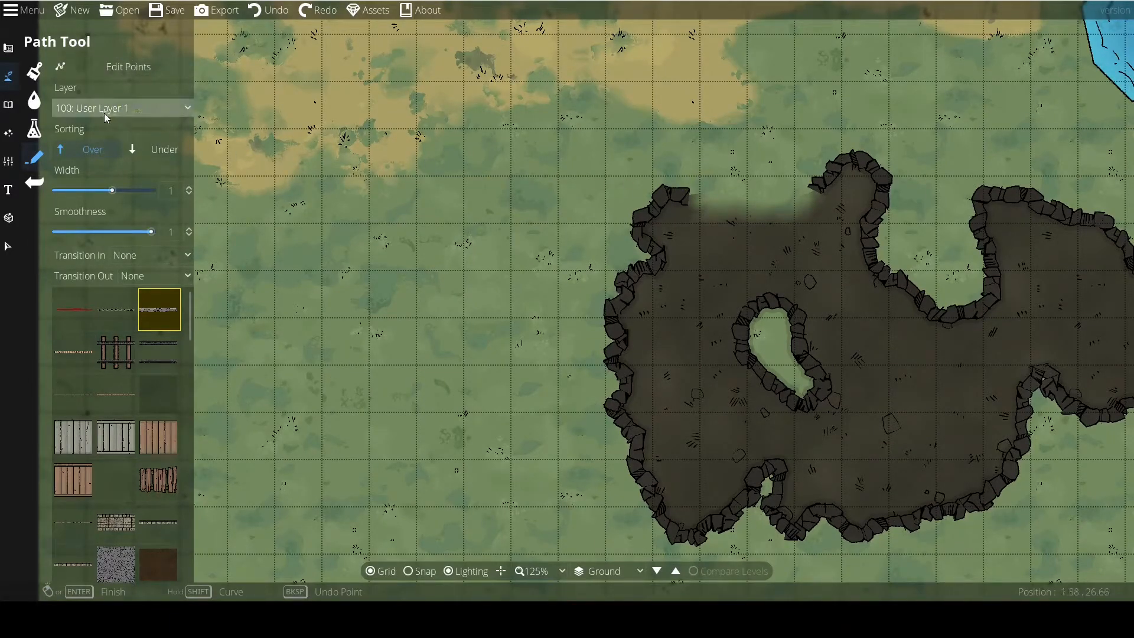
Set the path sorting to Under and draw a curved rock path spanning about 5 tiles westward from the cave's northwest corner.
click(168, 150)
mouse_move(640, 183)
mouse_down()
mouse_move(615, 162)
mouse_move(646, 143)
mouse_move(559, 153)
mouse_move(487, 233)
mouse_move(427, 225)
mouse_up()
right_click(427, 224)
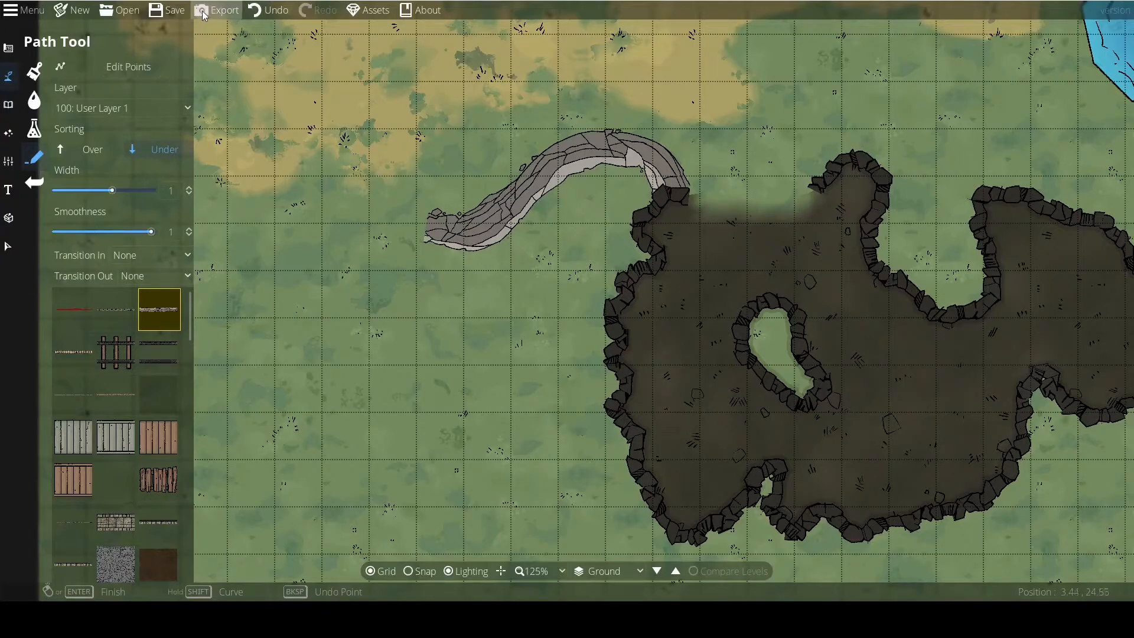
Set the sorting to Over, draw a second curved rock path about 6 tiles across overlapping the first, and undo it.
click(72, 154)
mouse_move(694, 220)
mouse_down()
mouse_move(651, 163)
mouse_move(537, 170)
mouse_move(504, 253)
mouse_up()
click(497, 258)
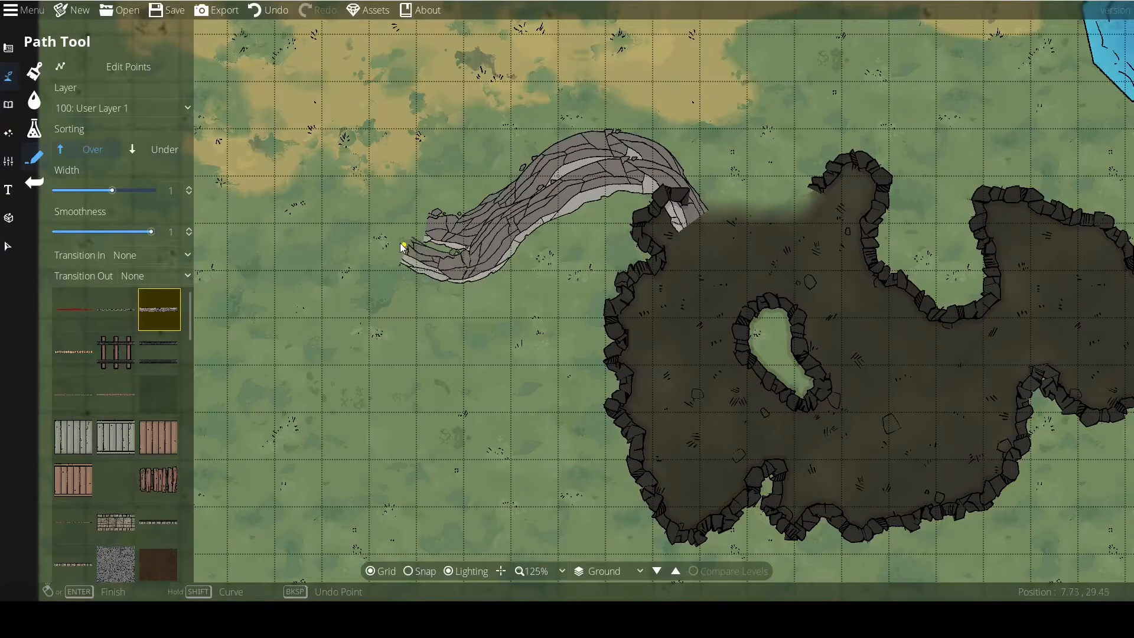
right_click(397, 243)
key(ctrl+z)
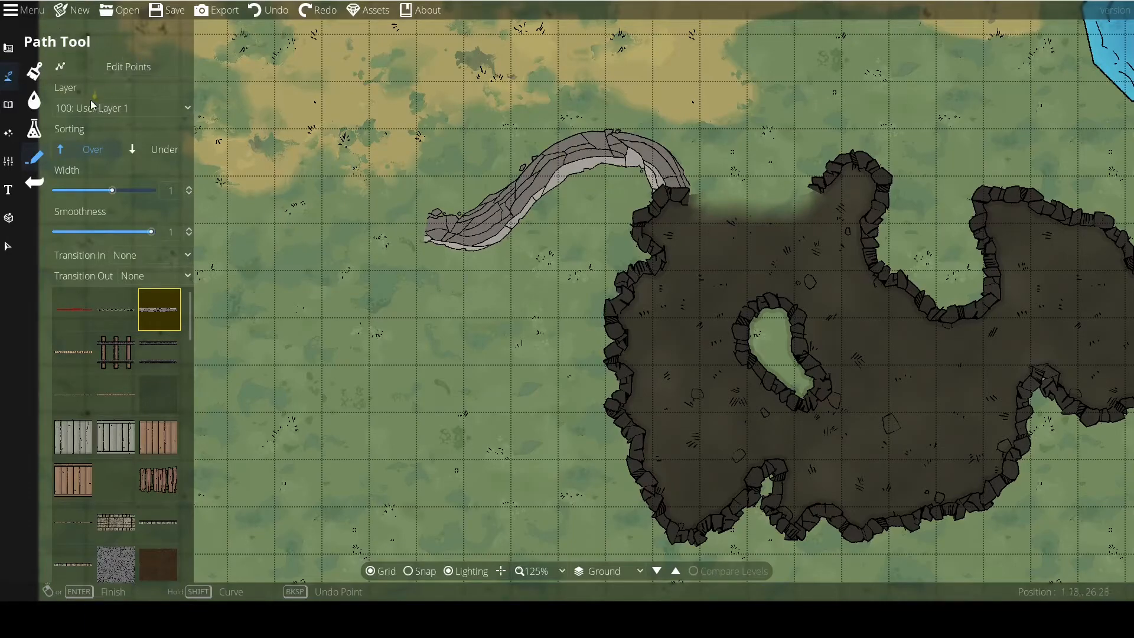
Draw a rock path about 2 tiles long across the cave's northwest wall on layer 200: User Layer 2.
click(119, 108)
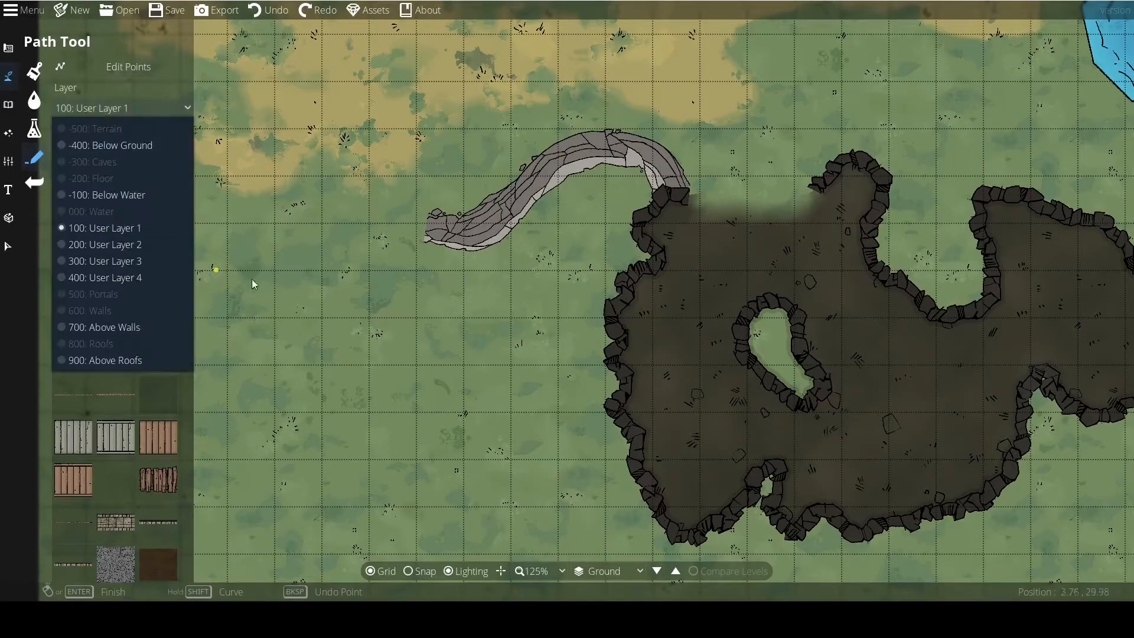
click(118, 244)
click(619, 187)
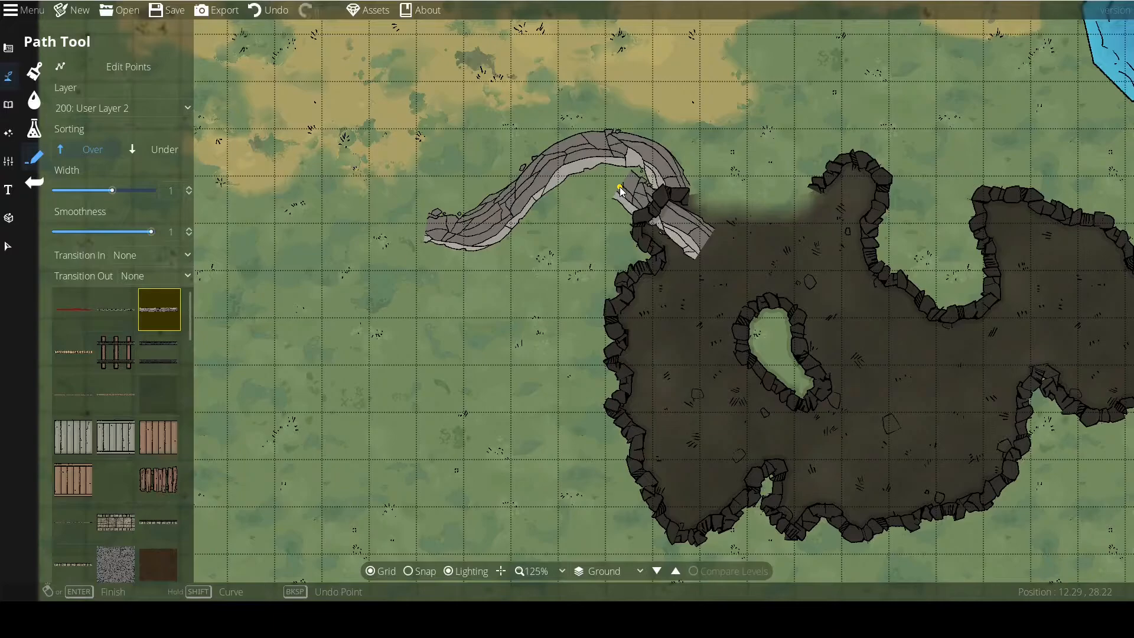
Draw a rock path about 2 tiles long over the cave's west wall on layer 700: Above Walls and undo both short paths.
click(118, 108)
click(116, 335)
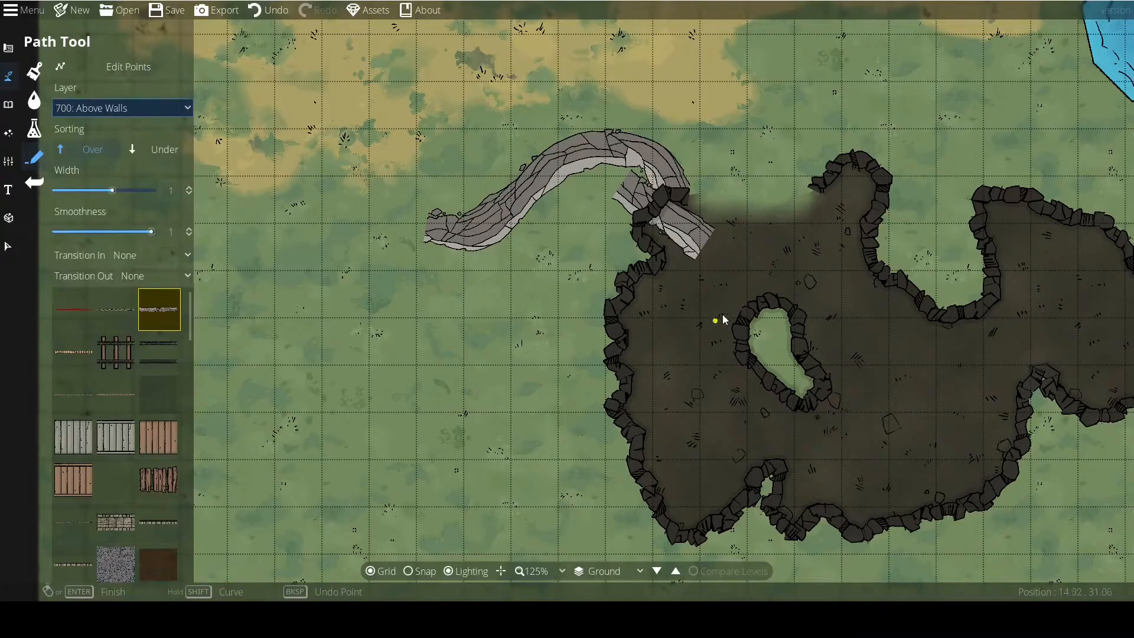
right_click(586, 254)
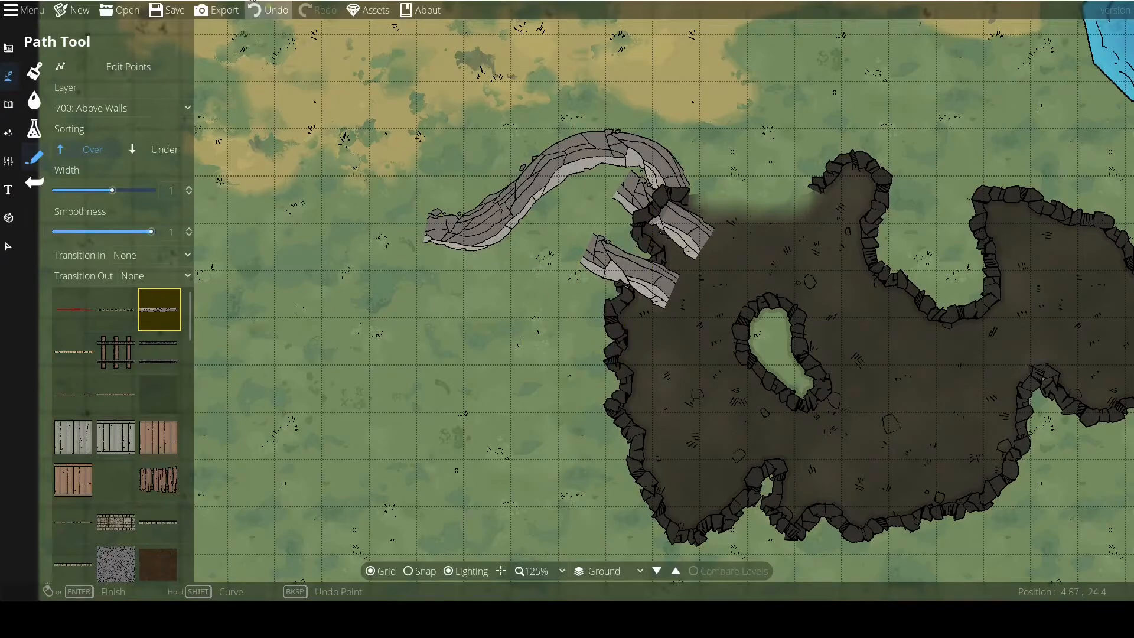
click(269, 10)
Return the path layer to 100: User Layer 1 and draw a long winding rock path west of the cave.
click(68, 106)
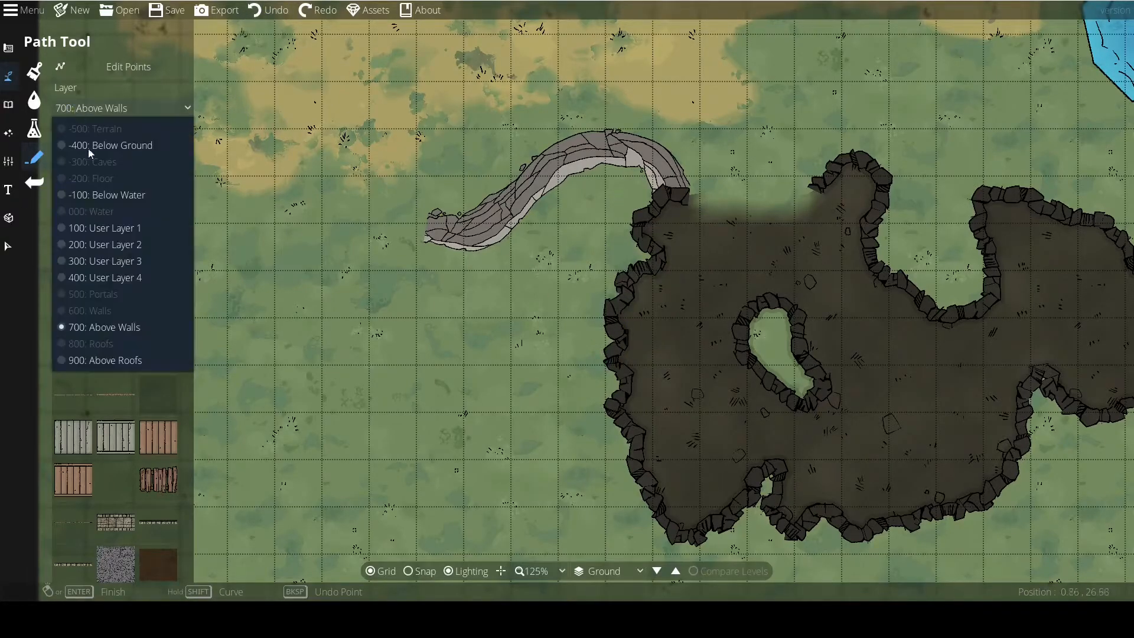
click(95, 228)
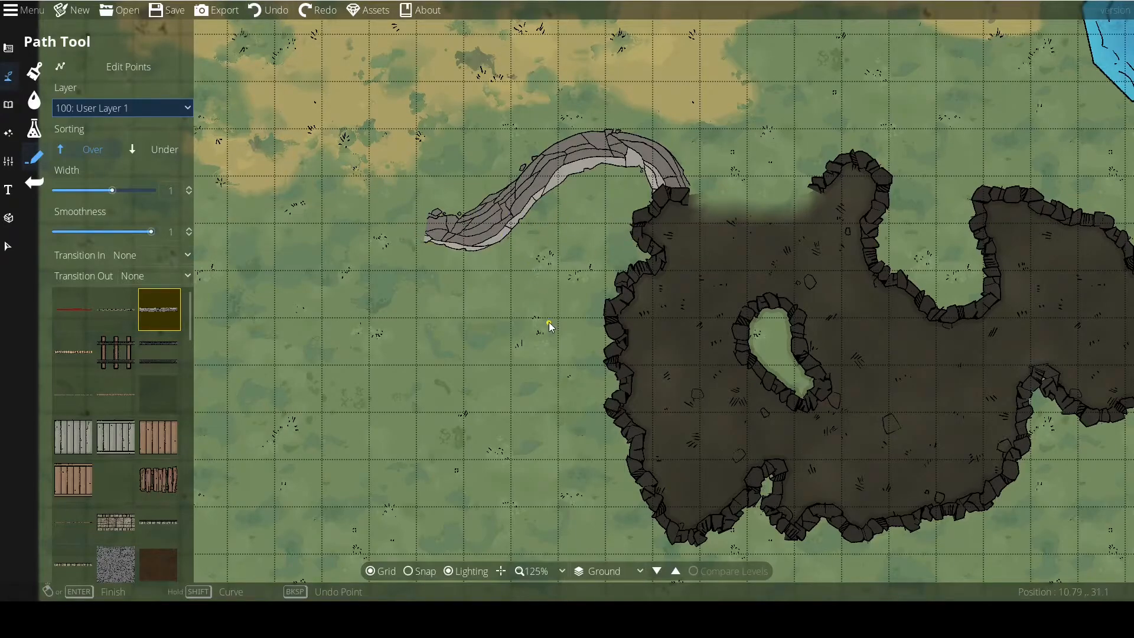
drag(547, 320, 600, 294)
mouse_move(613, 332)
mouse_down()
mouse_move(544, 299)
mouse_move(396, 388)
mouse_move(341, 356)
mouse_move(324, 305)
mouse_move(357, 191)
mouse_move(331, 137)
mouse_move(279, 128)
mouse_move(245, 167)
mouse_move(238, 230)
mouse_move(239, 271)
mouse_move(277, 328)
mouse_move(279, 476)
mouse_move(403, 555)
mouse_move(544, 485)
mouse_move(560, 370)
mouse_move(632, 411)
mouse_move(646, 521)
mouse_move(676, 518)
mouse_move(608, 373)
mouse_move(586, 376)
mouse_move(603, 434)
mouse_move(451, 464)
mouse_move(392, 509)
mouse_up()
drag(415, 554, 415, 554)
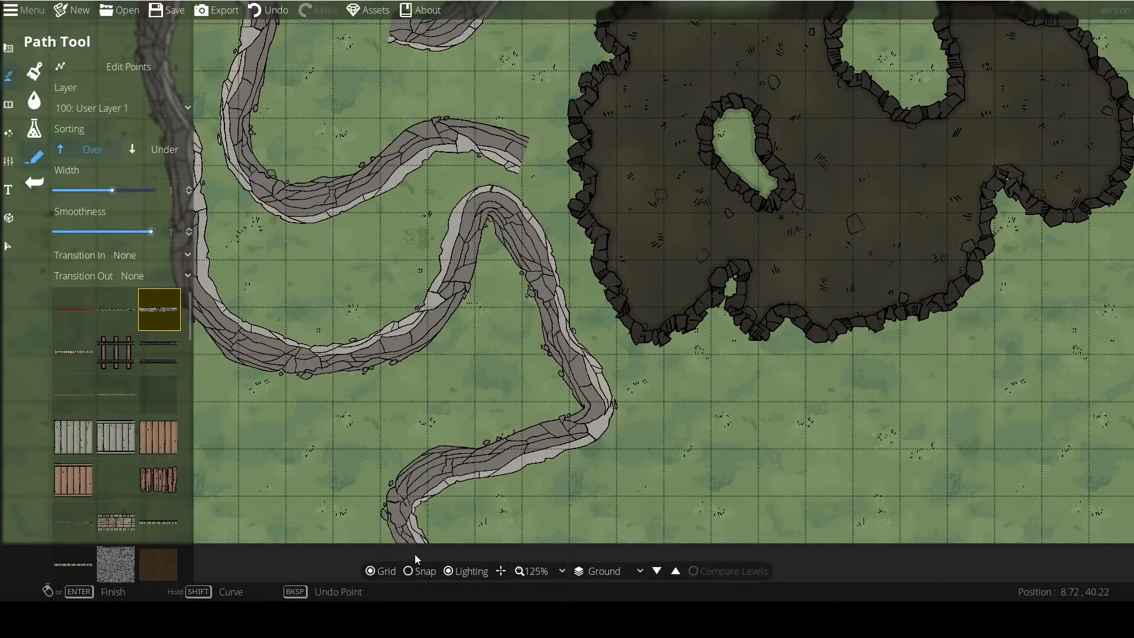
Undo the long winding path and the curved rock path at the cave's northwest corner.
drag(396, 315, 542, 395)
drag(525, 355, 515, 381)
key(ctrl+z)
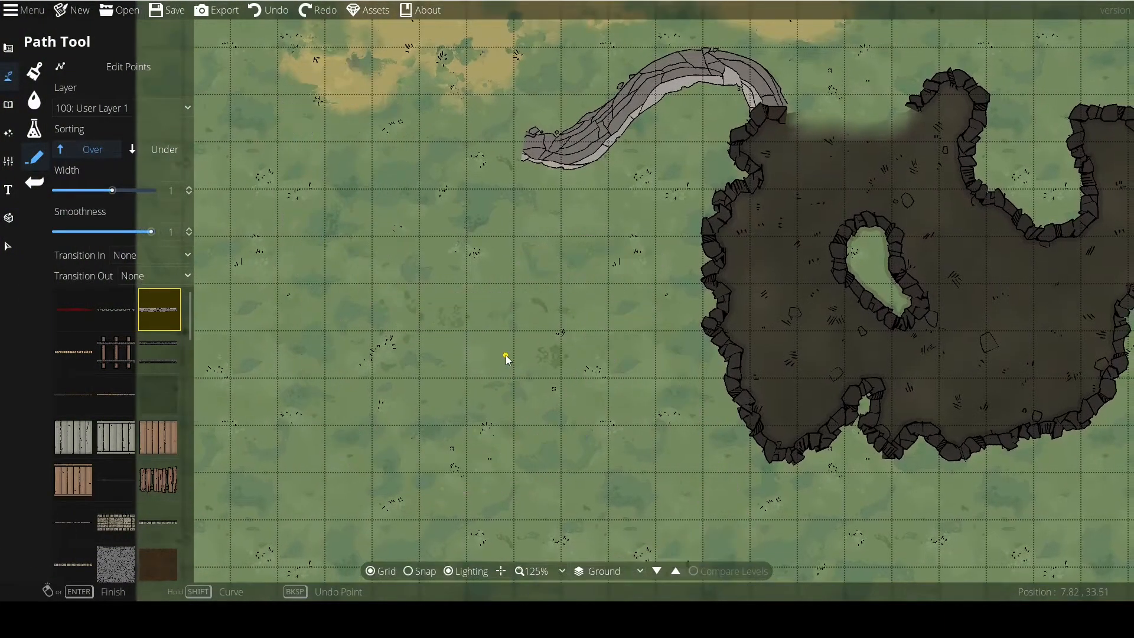
key(ctrl+z)
Set the path width to 2.03 and draw a straight rock path about 5.5 tiles long west of the cave.
drag(371, 262, 455, 353)
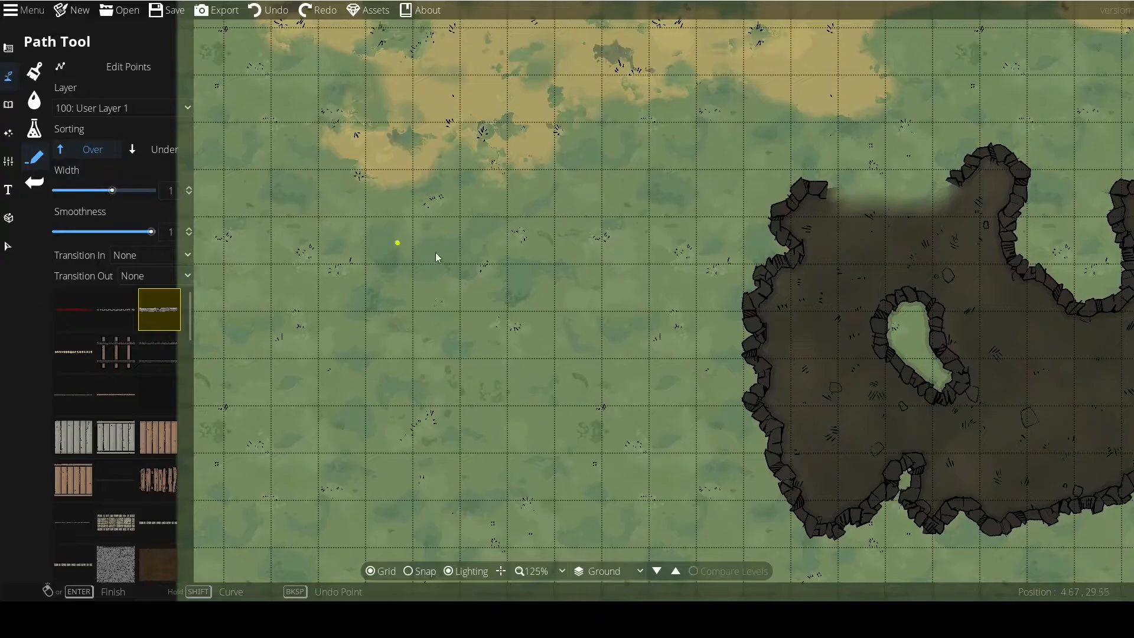
drag(110, 190, 130, 193)
click(638, 321)
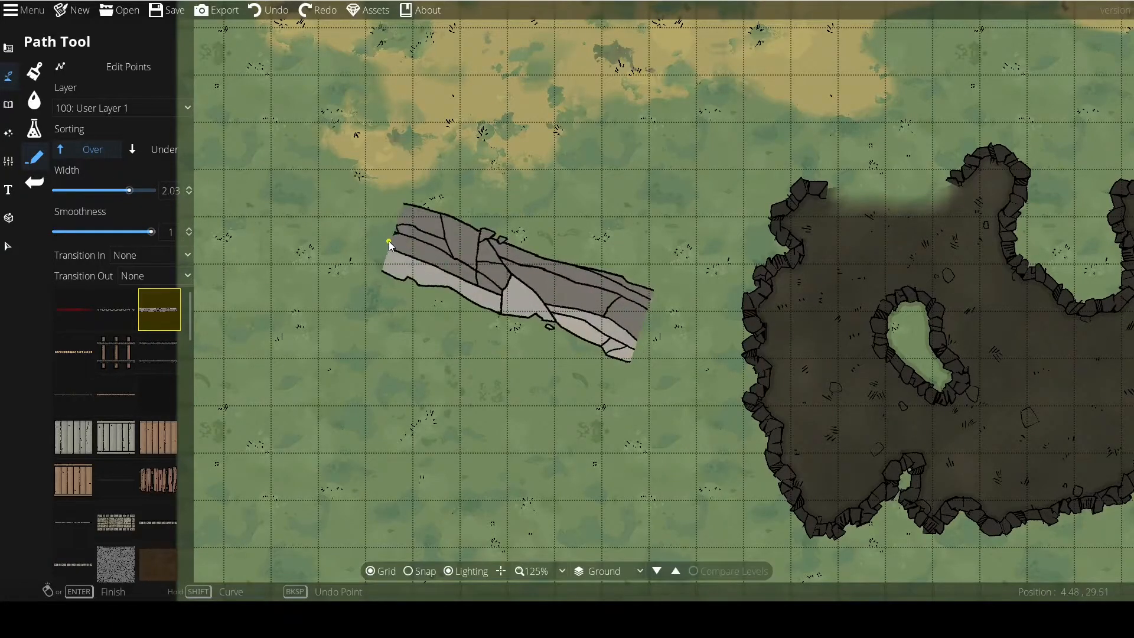
click(389, 241)
Set the width to 0.26, draw a thin rock path about 5 tiles long below the wide one, and undo both.
drag(128, 190, 80, 191)
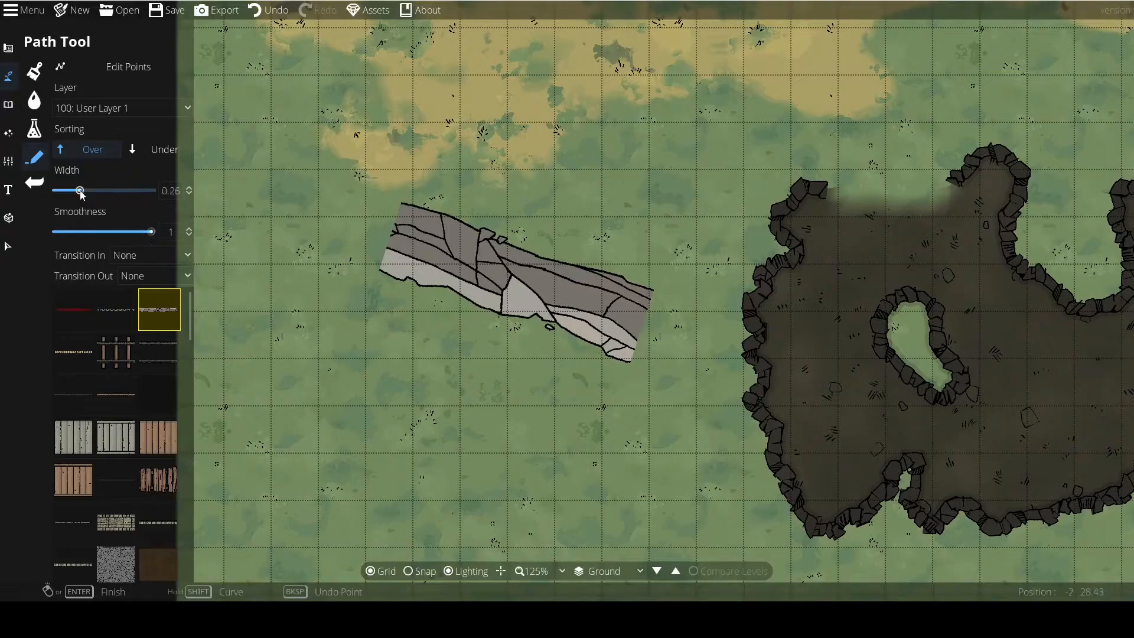
click(588, 420)
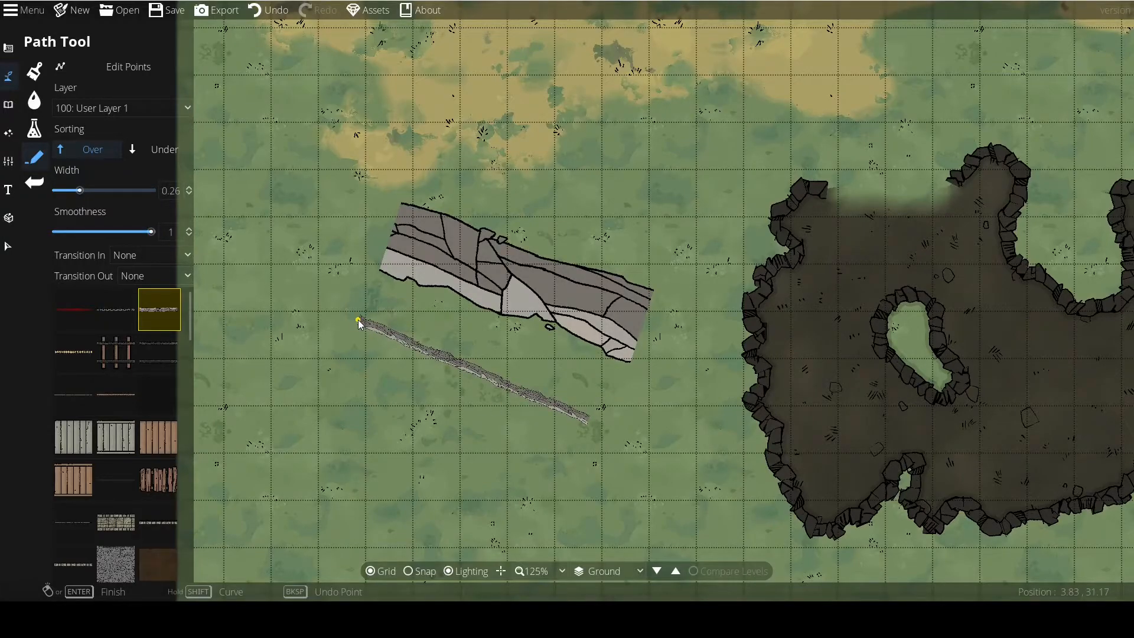
click(269, 10)
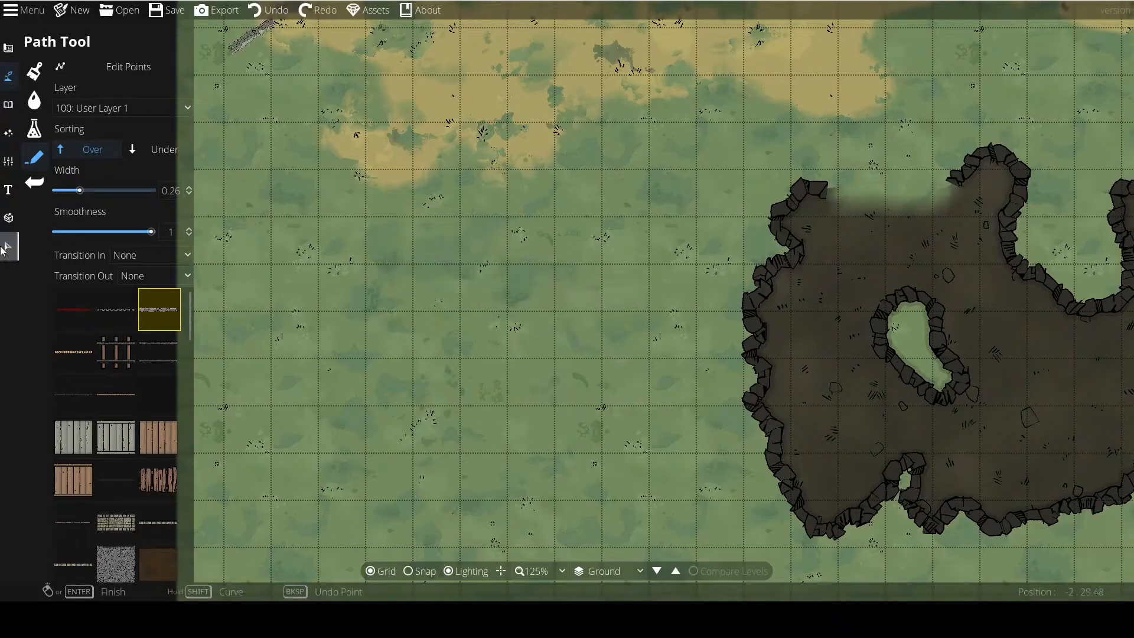
Set the path width to 1, delete the leftover thin path at the map's west edge, and return to the Path Tool.
click(170, 190)
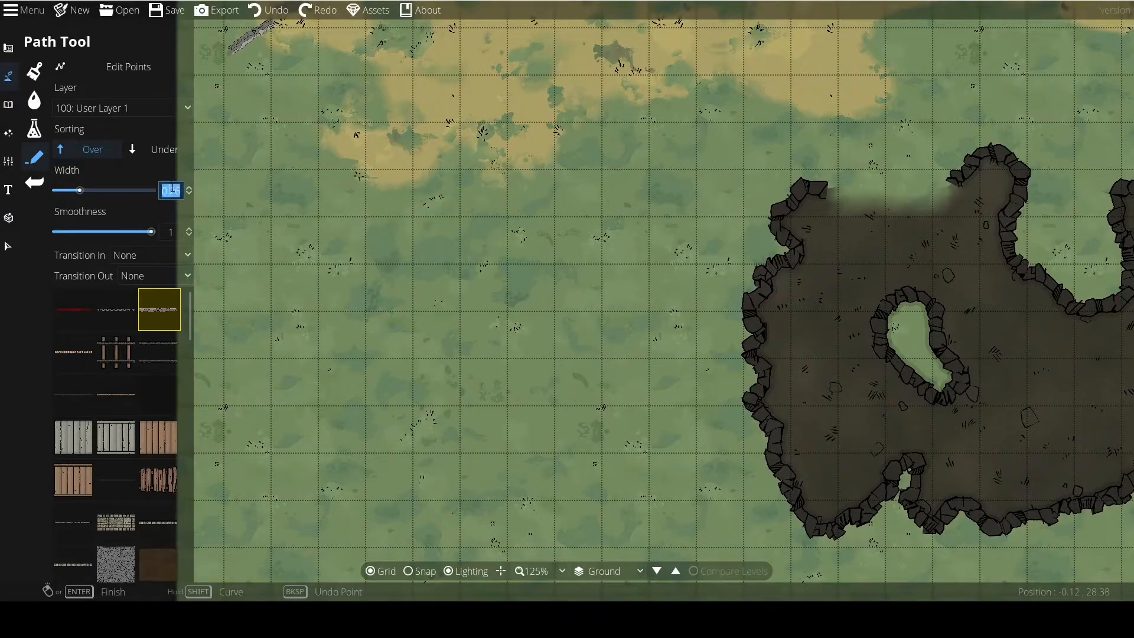
text(1)
key(Return)
drag(334, 182, 527, 277)
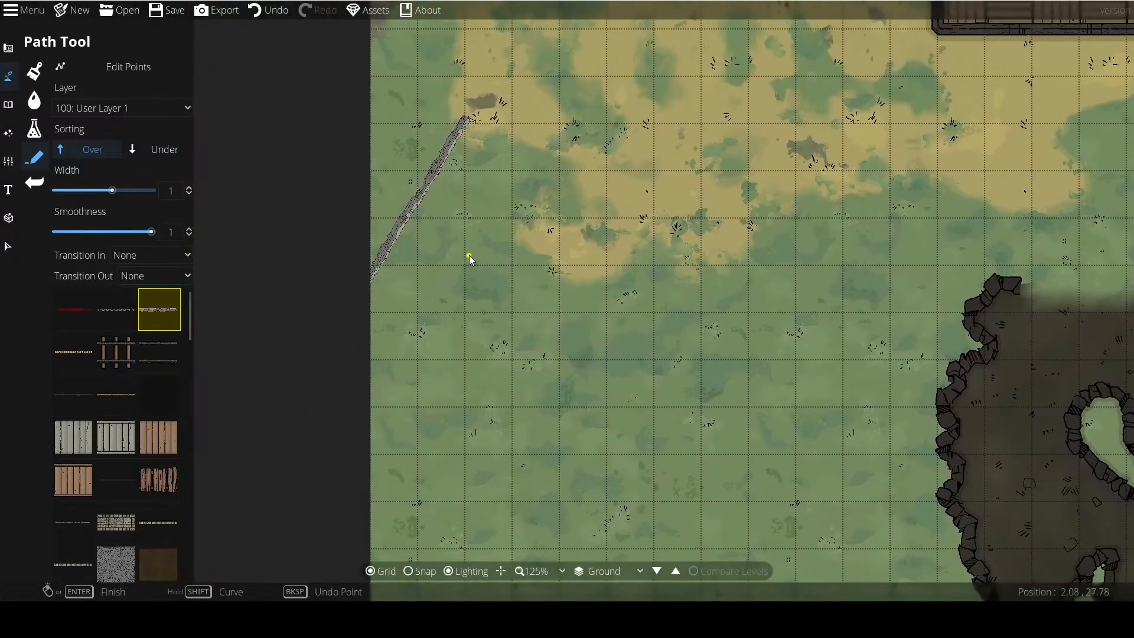
click(8, 246)
click(410, 204)
key(Delete)
click(95, 130)
Set the smoothness to 0.4 and draw a long rock path with sharp bends west of the cave.
drag(543, 398, 245, 209)
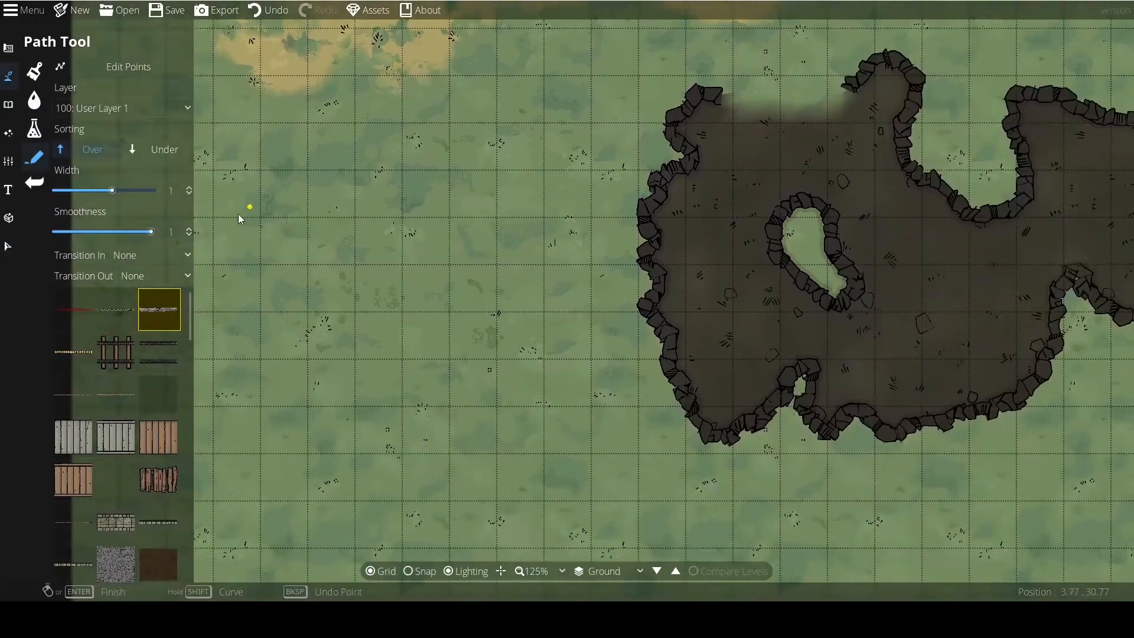
drag(135, 228, 95, 233)
click(358, 267)
mouse_move(374, 263)
mouse_down()
mouse_move(466, 322)
mouse_move(468, 356)
mouse_move(550, 331)
mouse_move(494, 246)
mouse_move(548, 220)
mouse_move(494, 149)
mouse_move(387, 136)
mouse_move(314, 225)
mouse_move(236, 222)
mouse_move(238, 300)
mouse_move(338, 378)
mouse_move(358, 351)
mouse_move(351, 340)
mouse_move(292, 410)
mouse_move(410, 415)
mouse_move(301, 484)
mouse_up()
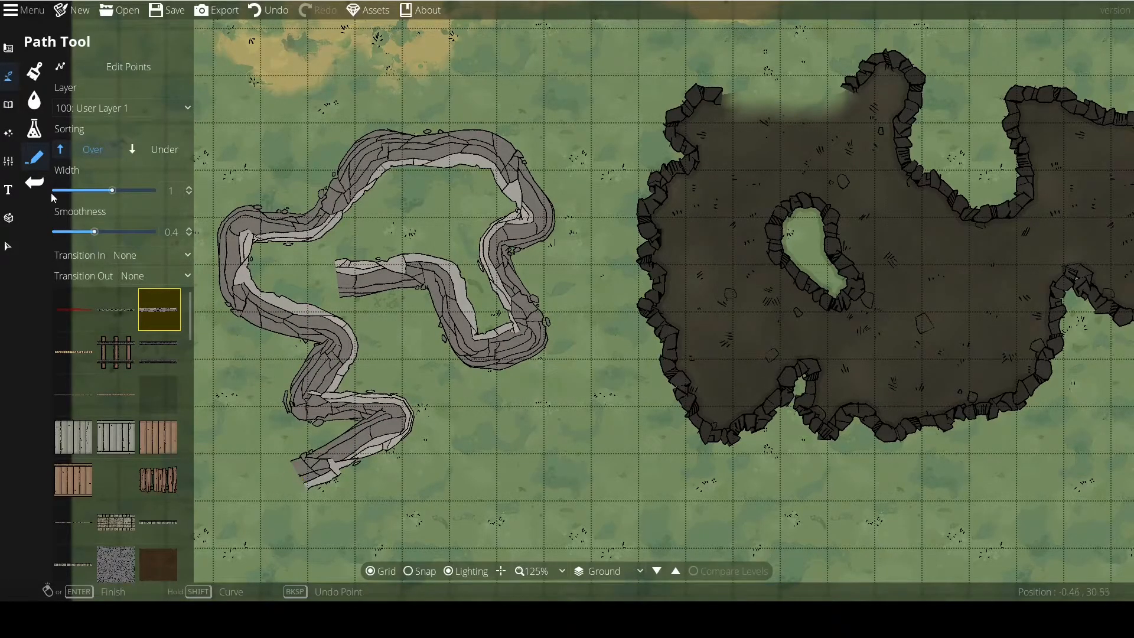
Set the smoothness to 1 and draw a winding rock path southwest of the cave.
drag(586, 430, 515, 367)
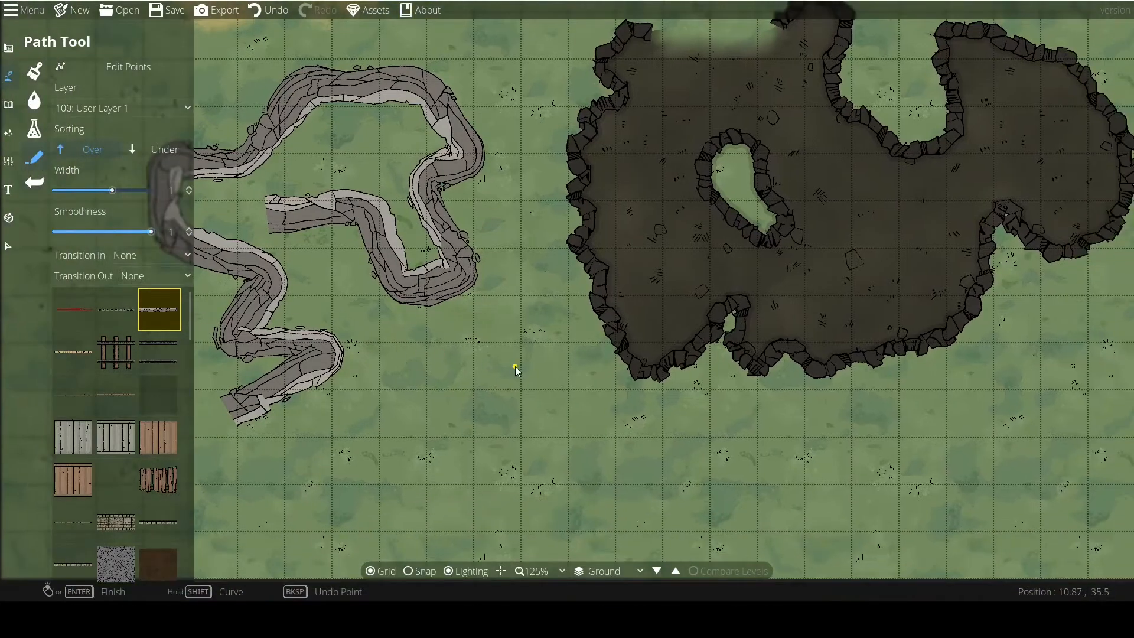
mouse_move(428, 413)
mouse_down()
mouse_move(532, 470)
mouse_move(420, 514)
mouse_move(544, 547)
mouse_move(493, 392)
mouse_move(574, 354)
mouse_move(551, 306)
mouse_move(640, 339)
mouse_move(671, 392)
mouse_move(749, 334)
mouse_move(816, 377)
mouse_move(658, 374)
mouse_move(714, 412)
mouse_up()
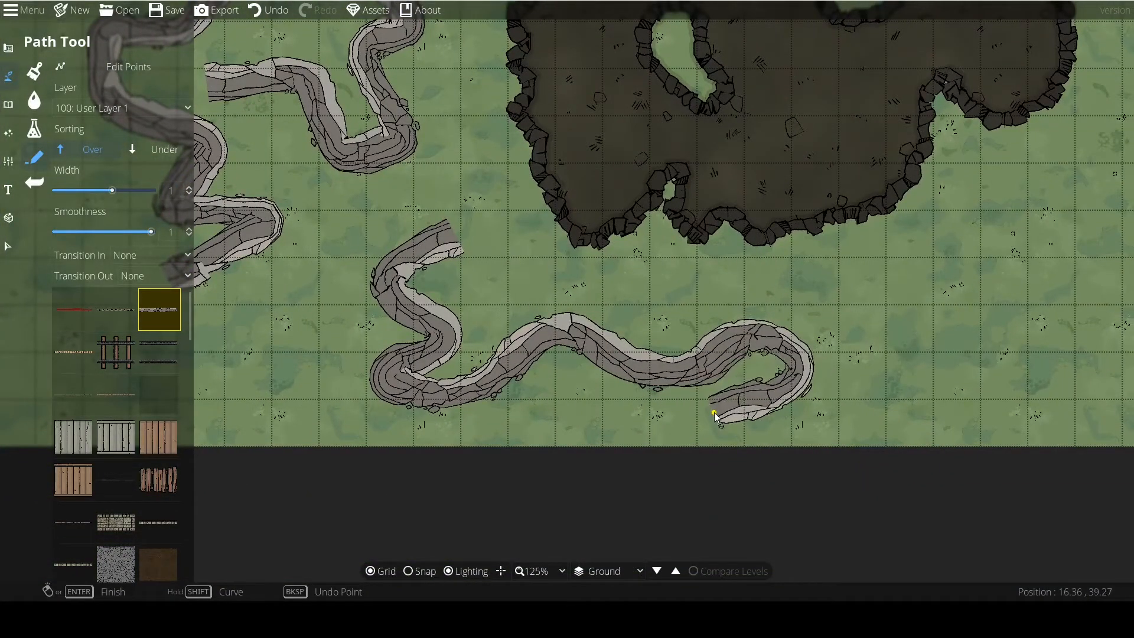
right_click(714, 412)
Undo both rock paths drawn for the smoothness comparison.
drag(290, 158, 444, 300)
scroll(470, 304, down, 1)
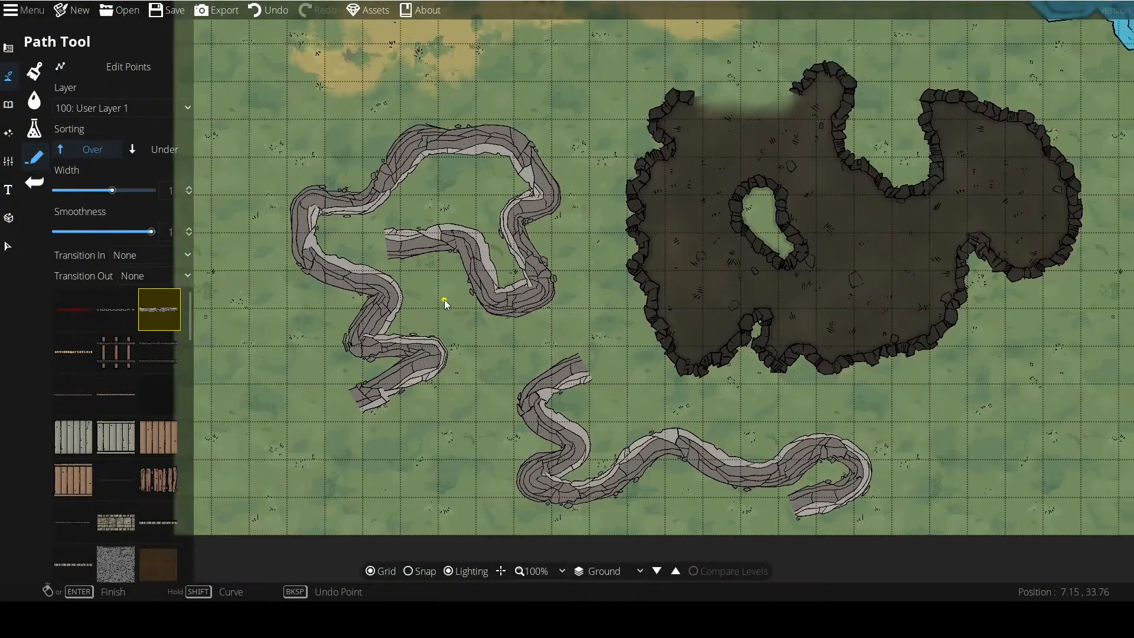
key(ctrl+z)
key(ctrl+z)
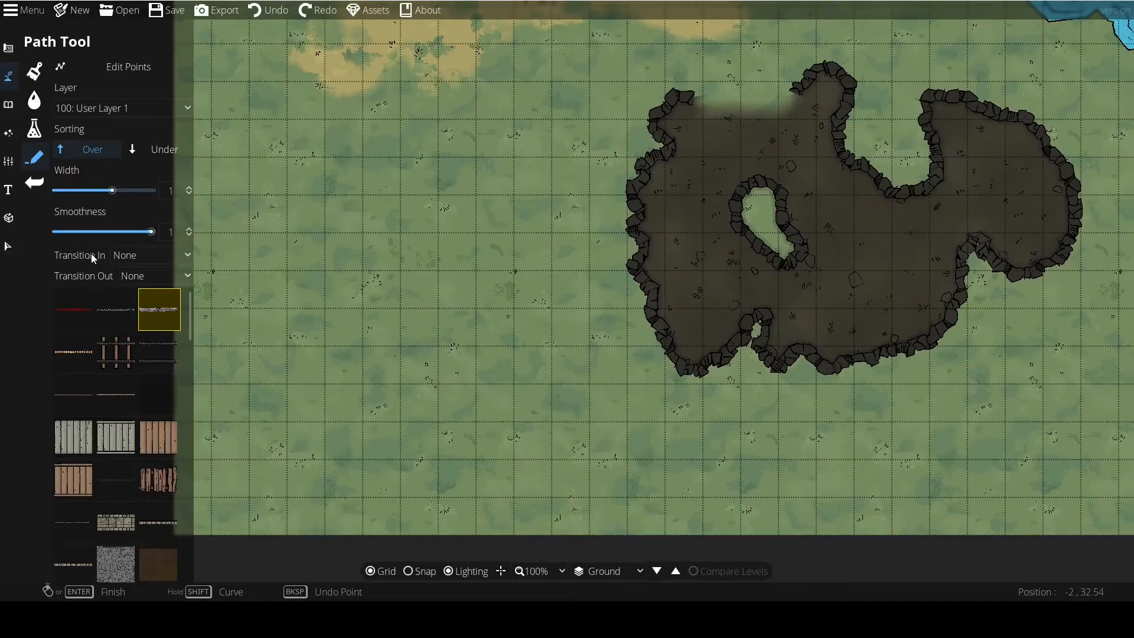
Draw a straight horizontal rock path about 5 tiles long west of the cave with Transition In left at None.
click(143, 254)
click(143, 254)
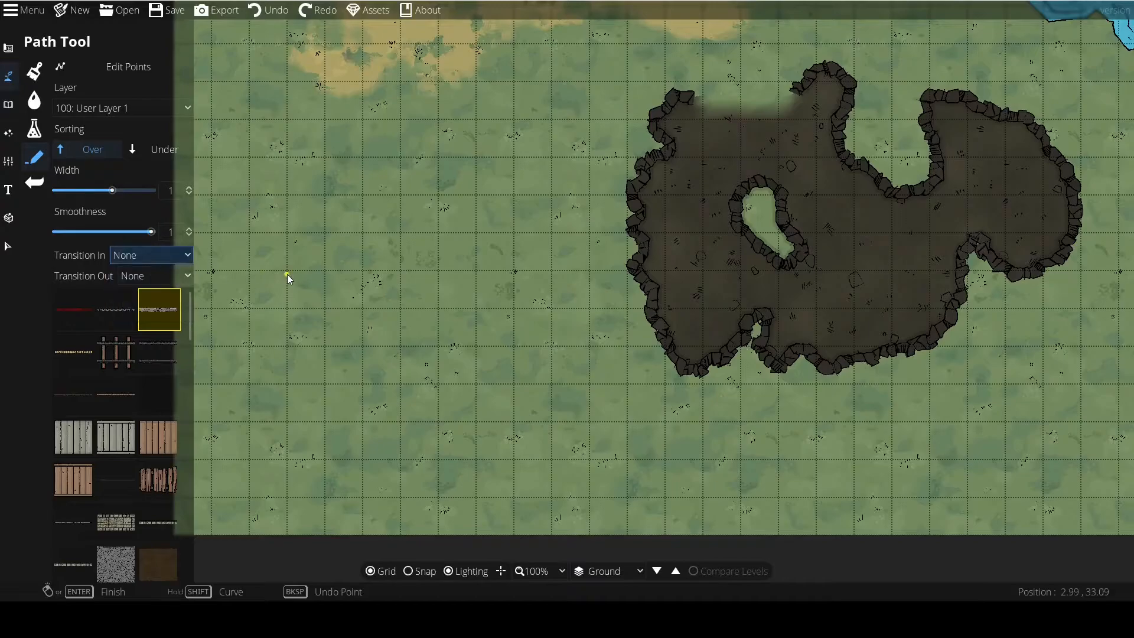
click(287, 274)
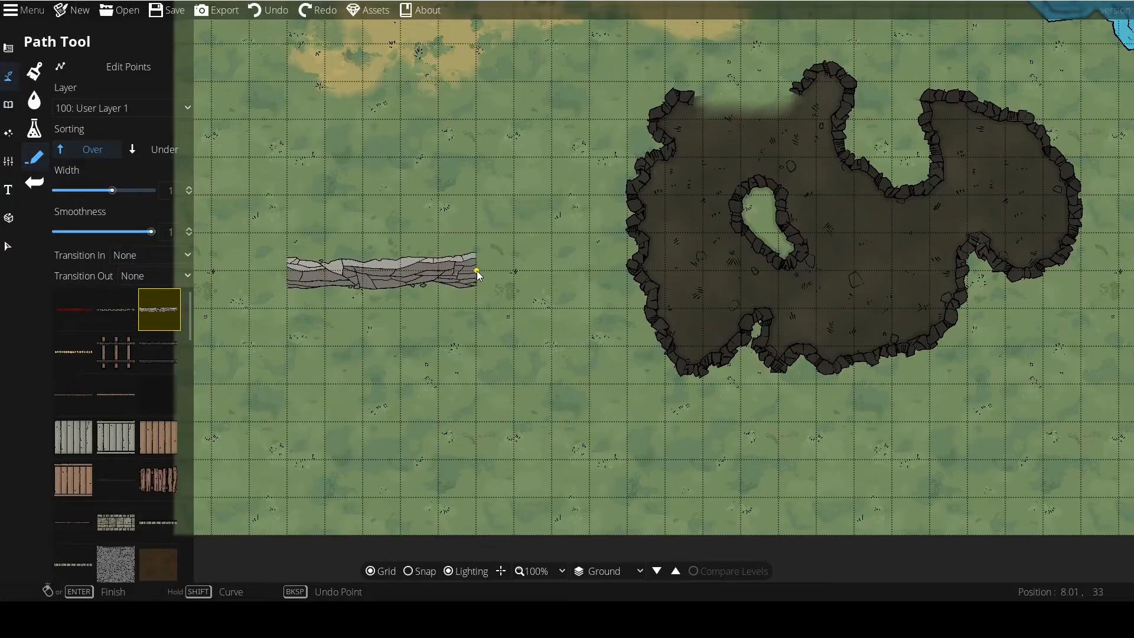
click(477, 270)
scroll(355, 264, up, 2)
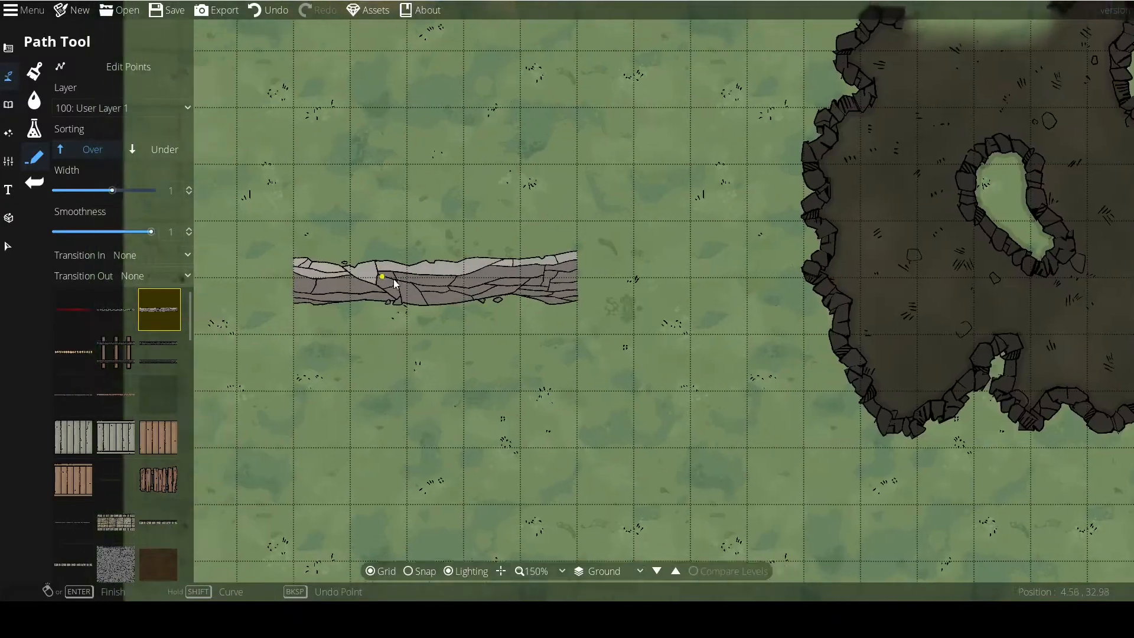
scroll(395, 280, up, 2)
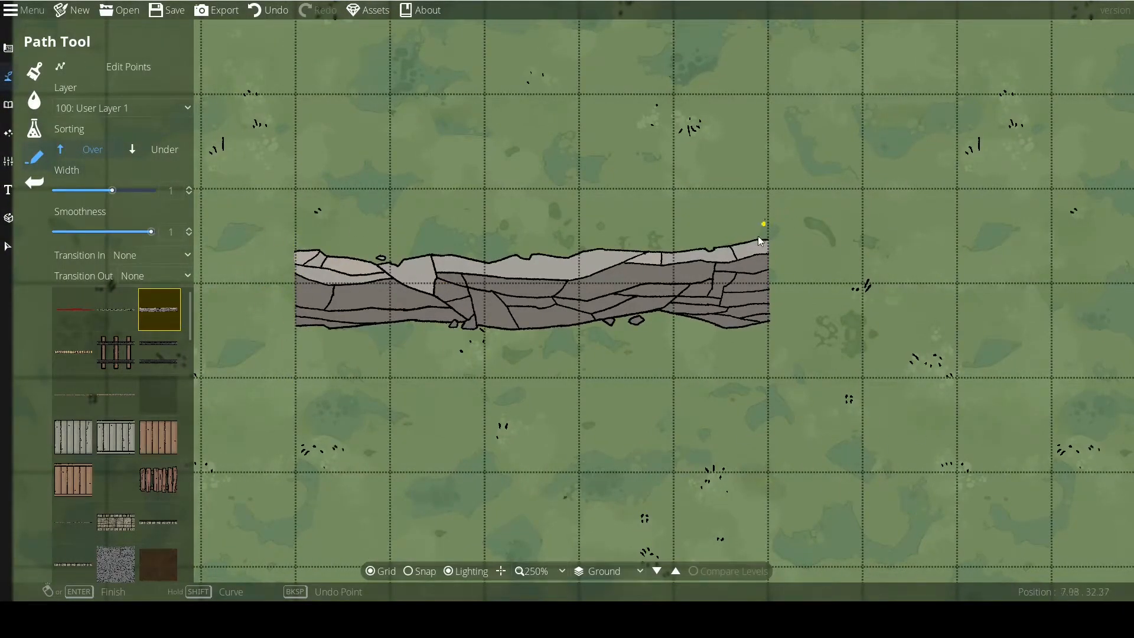
drag(686, 365, 718, 278)
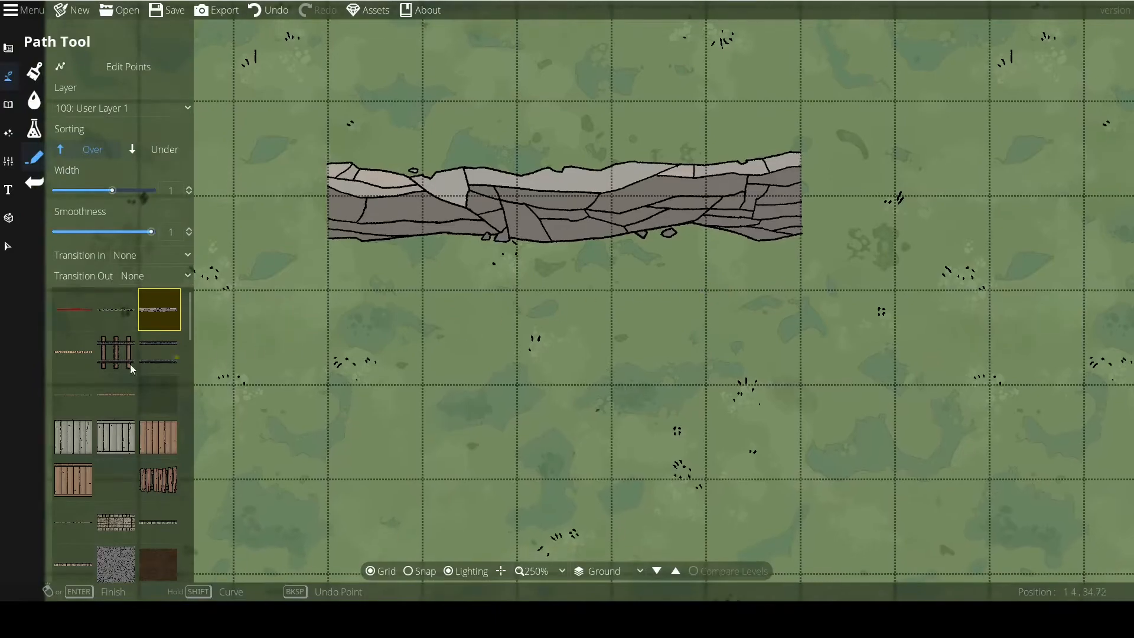
Draw a straight railway track path about 5 tiles long directly below the rock path.
click(114, 358)
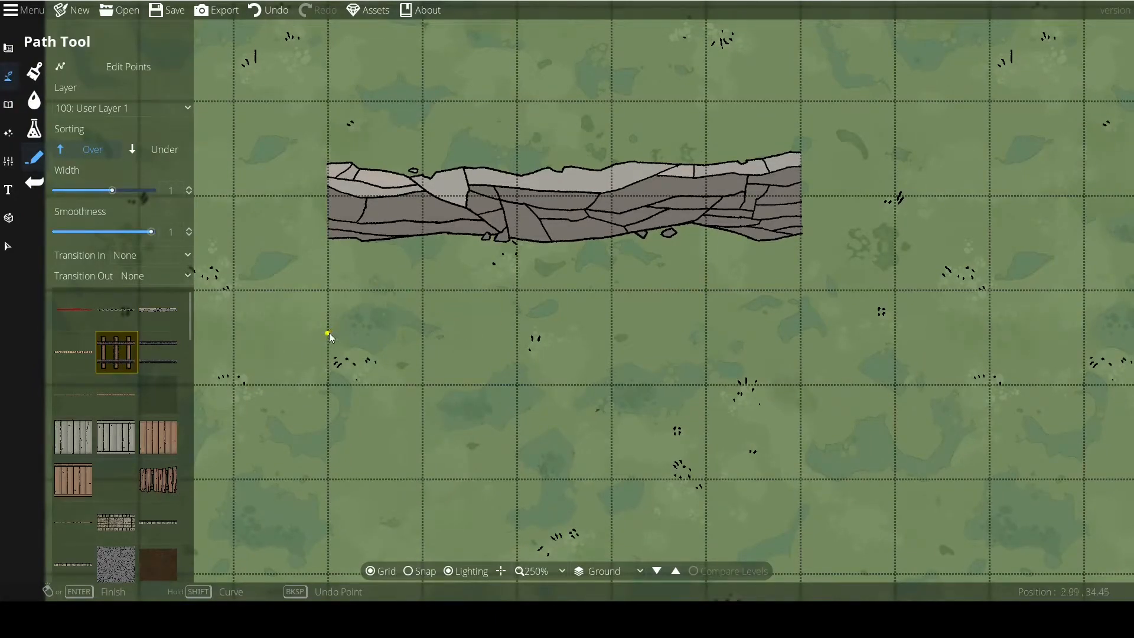
click(328, 334)
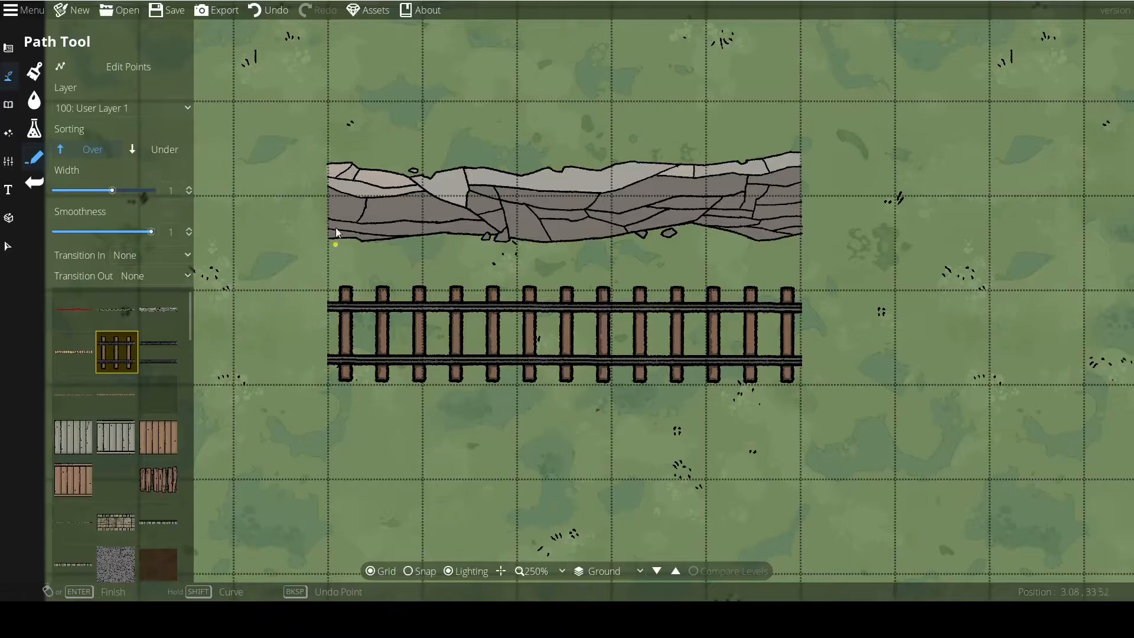
Reselect the grey rock path texture and set Transition In to Fade.
click(154, 309)
drag(384, 226, 343, 359)
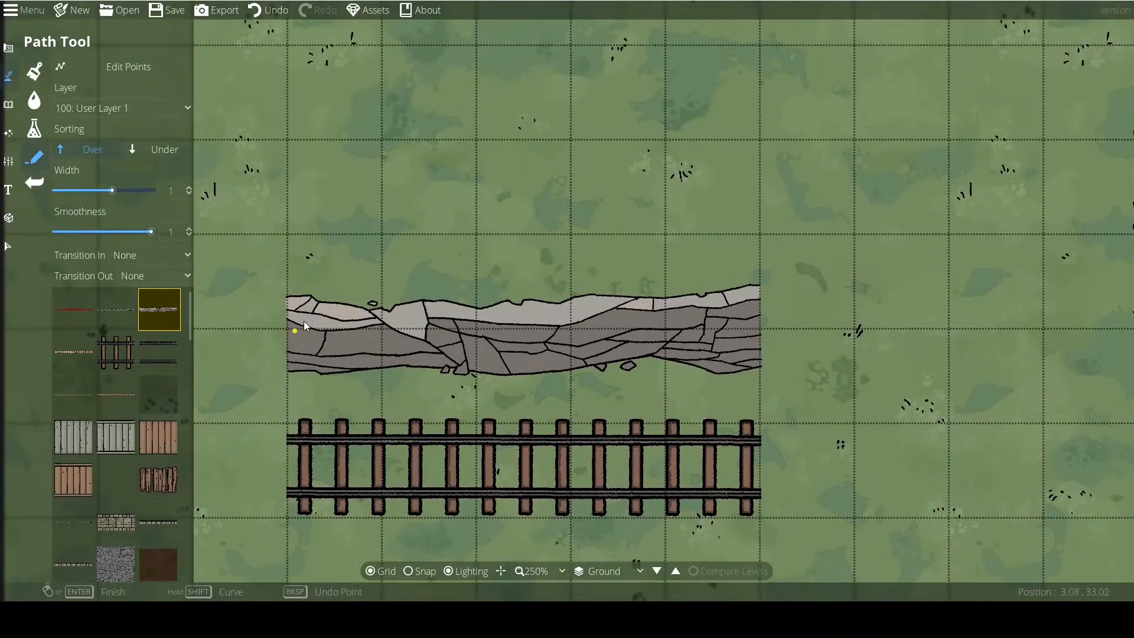
drag(703, 330, 764, 380)
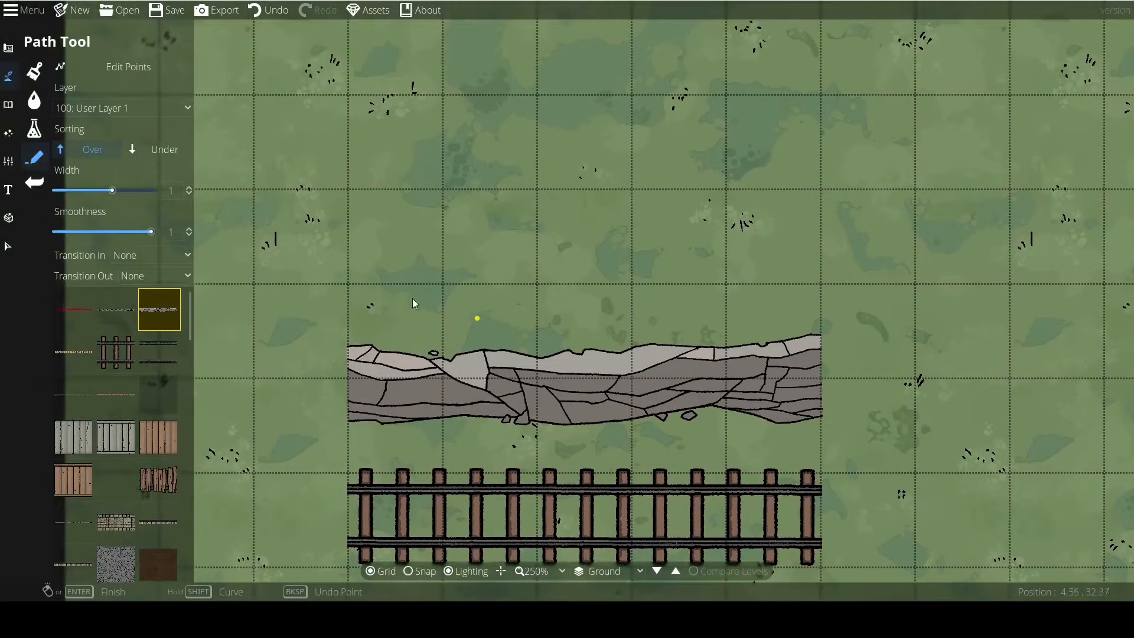
click(130, 254)
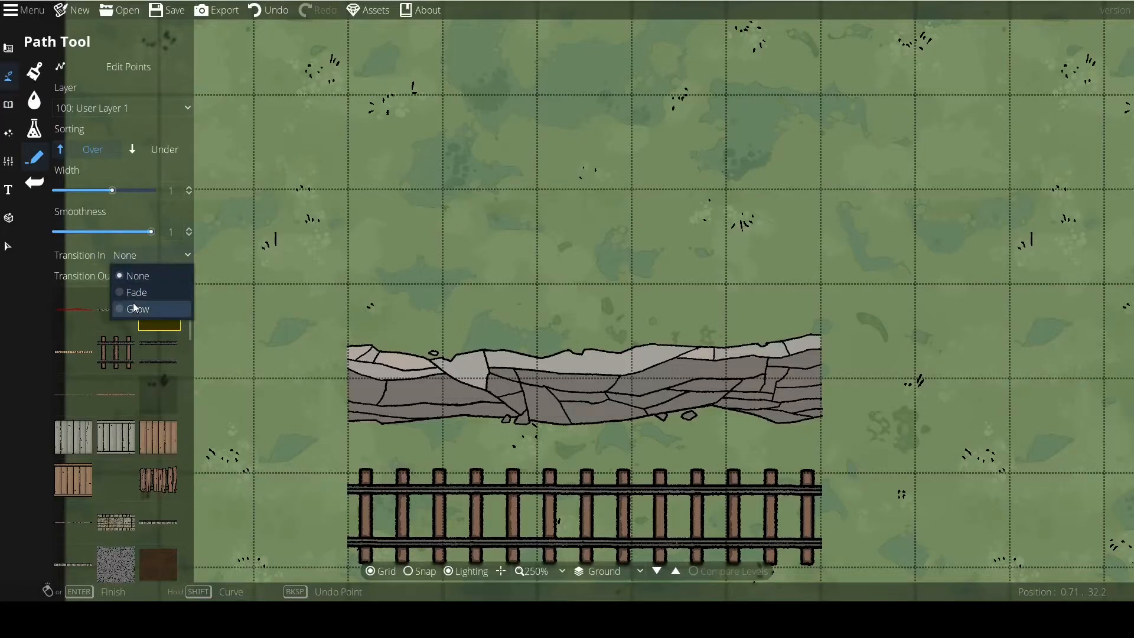
click(139, 296)
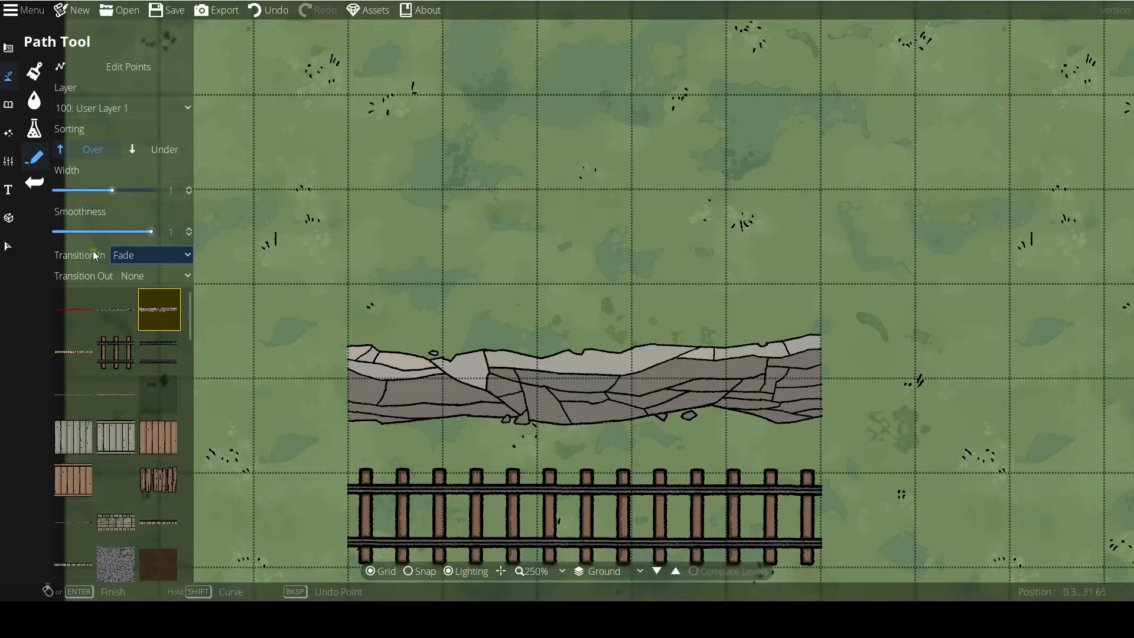
Draw two straight 5-tile rock paths above the existing one, the first fading in only, the second with Transition Out also set to Fade.
click(352, 285)
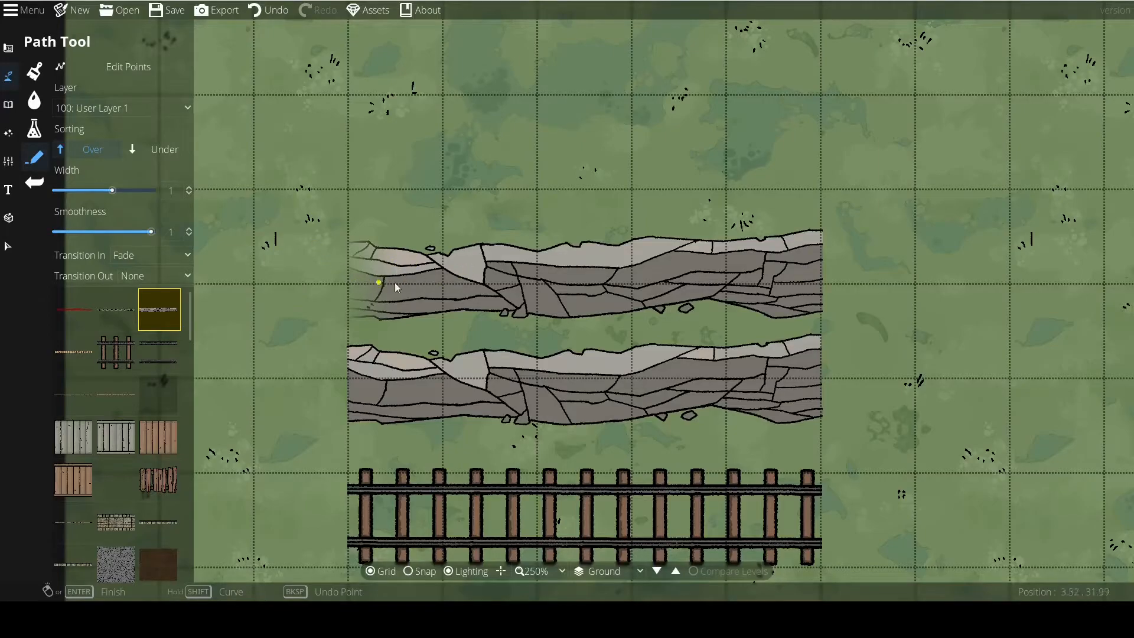
click(147, 276)
click(145, 313)
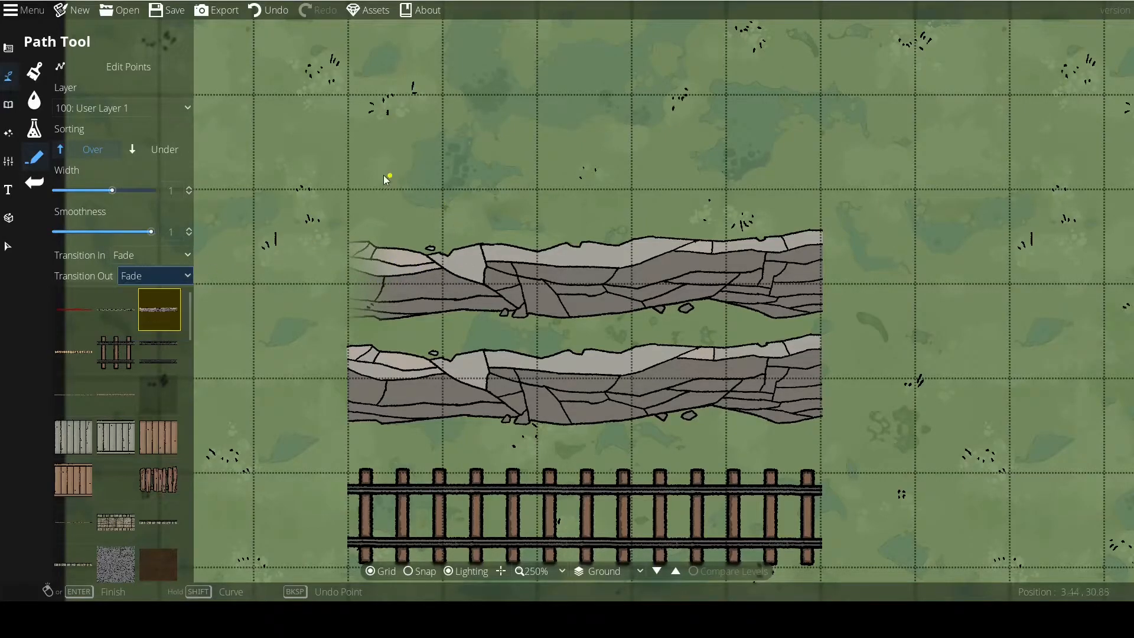
click(350, 155)
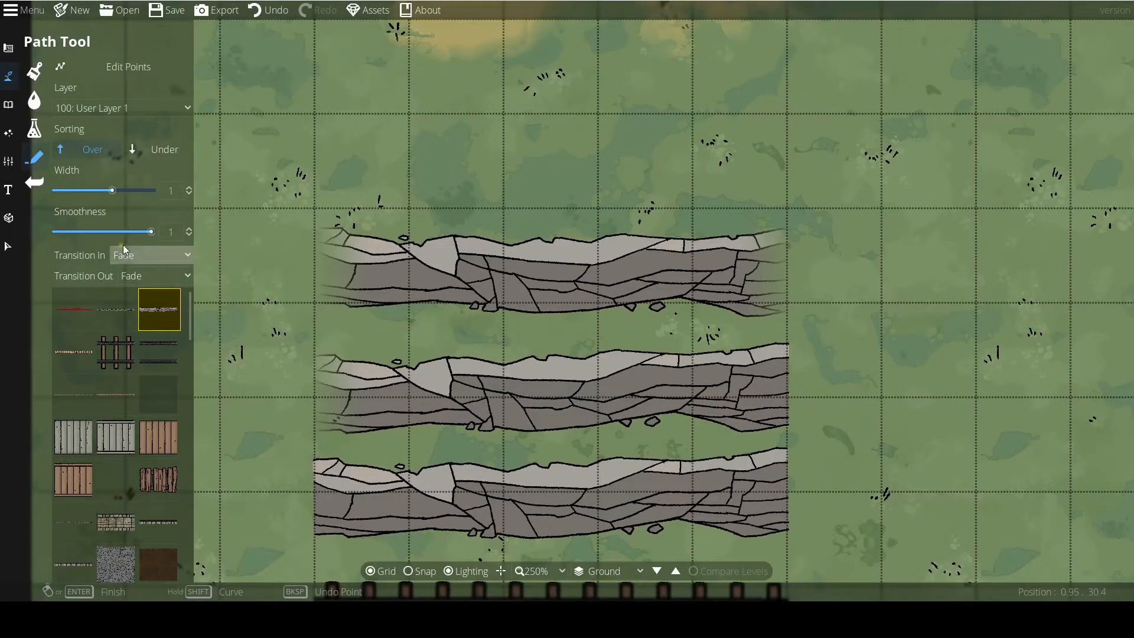
Set Transition In to Grow and Transition Out to Shrink, and draw a rock path about 8 tiles long above the others, curving north at its east end.
click(124, 276)
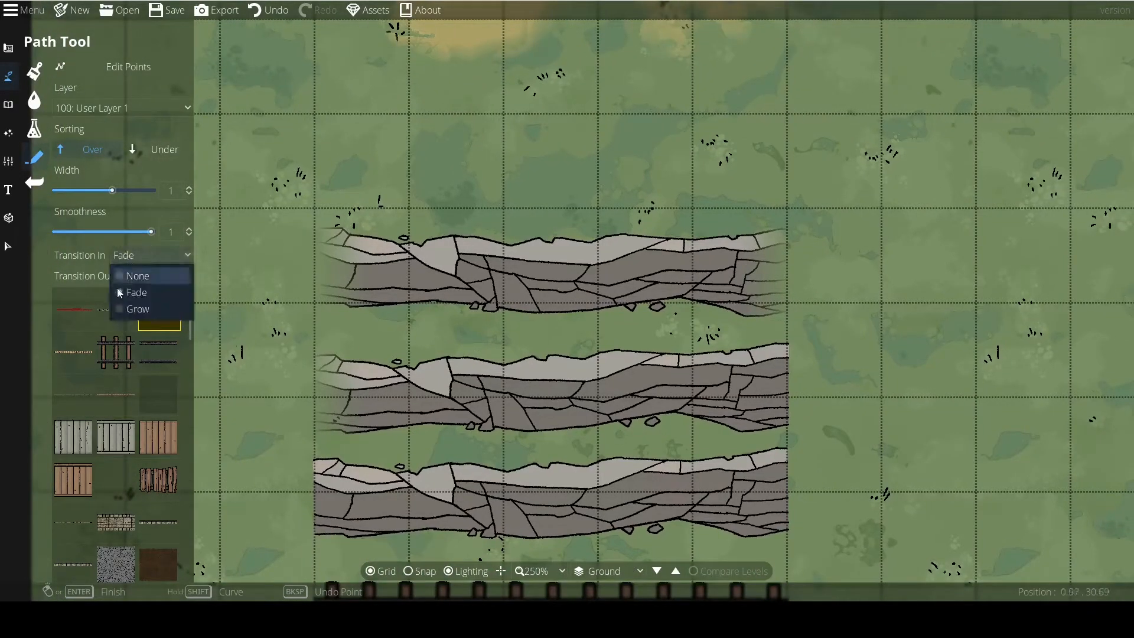
click(135, 308)
click(143, 283)
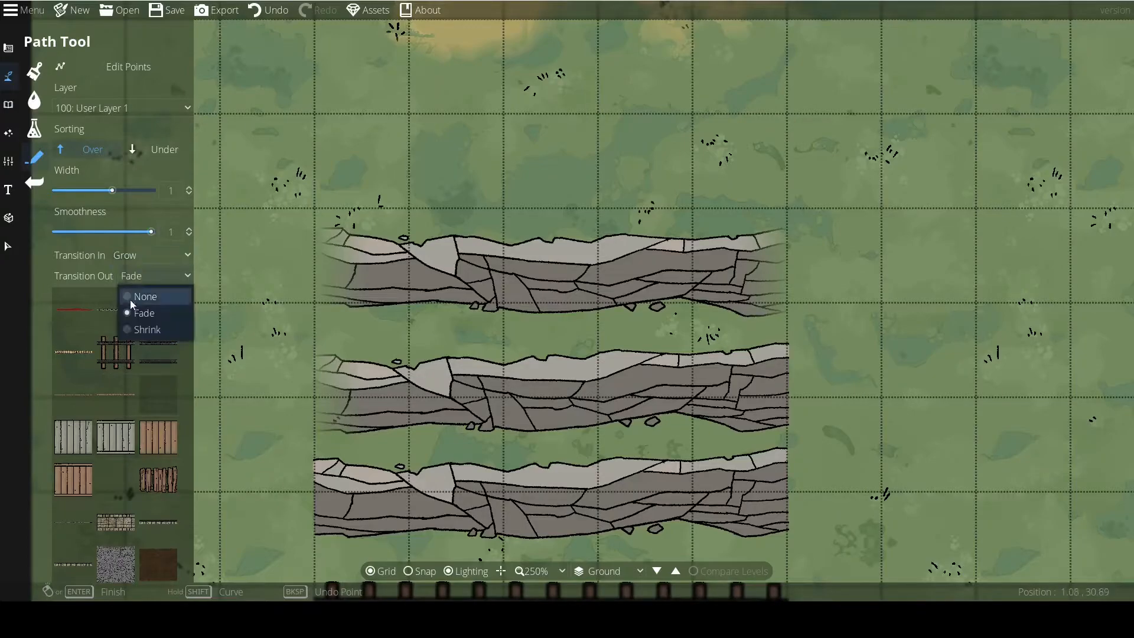
click(140, 328)
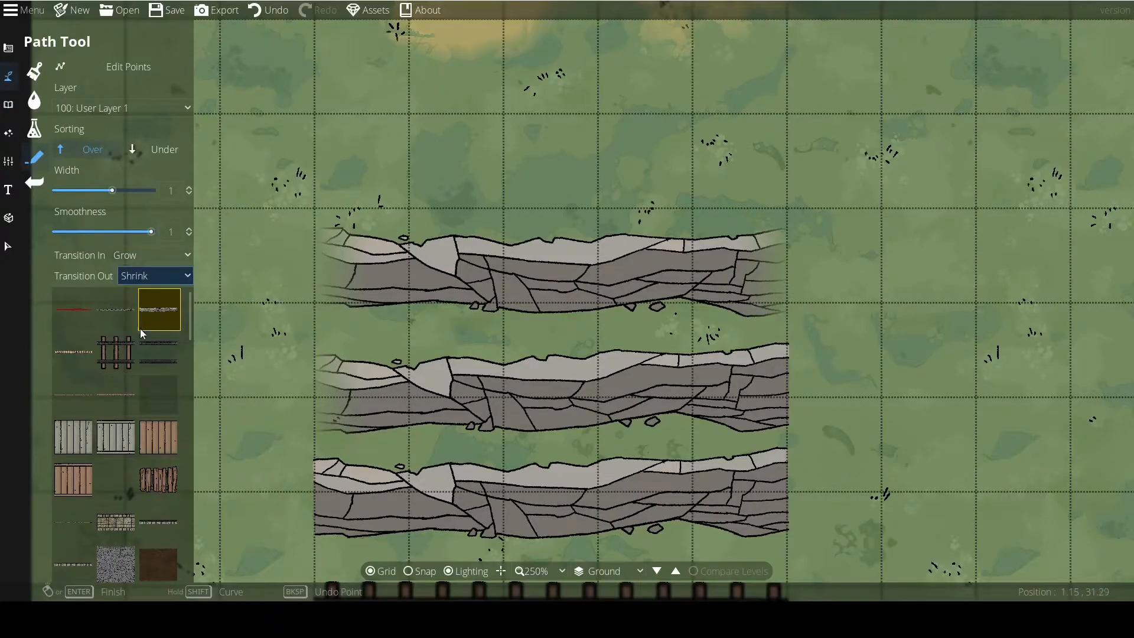
click(312, 170)
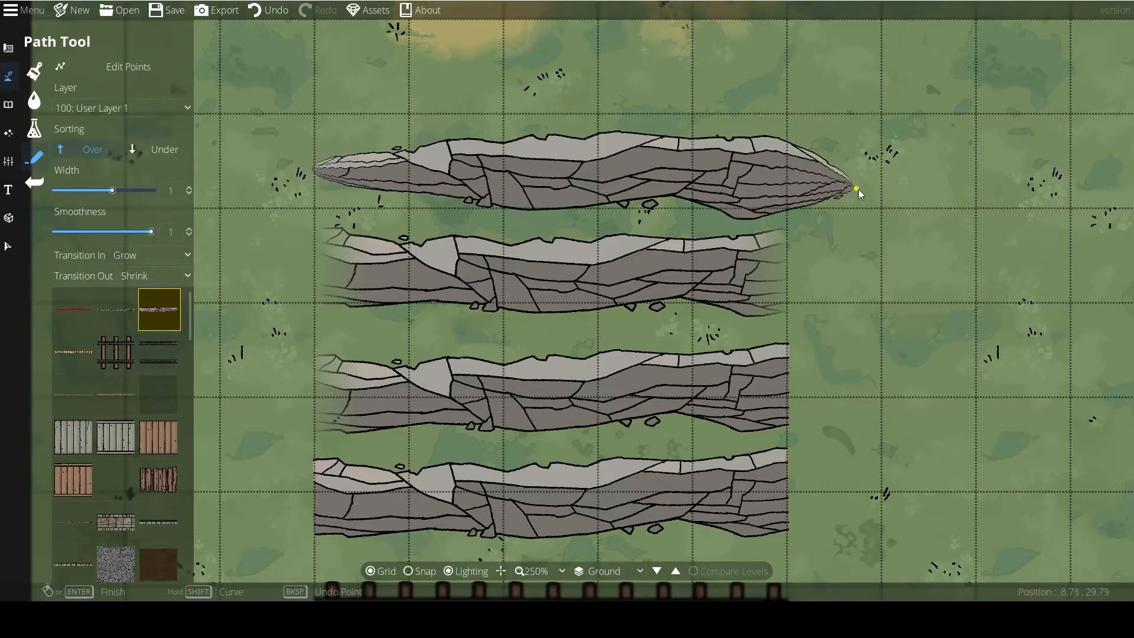
click(946, 172)
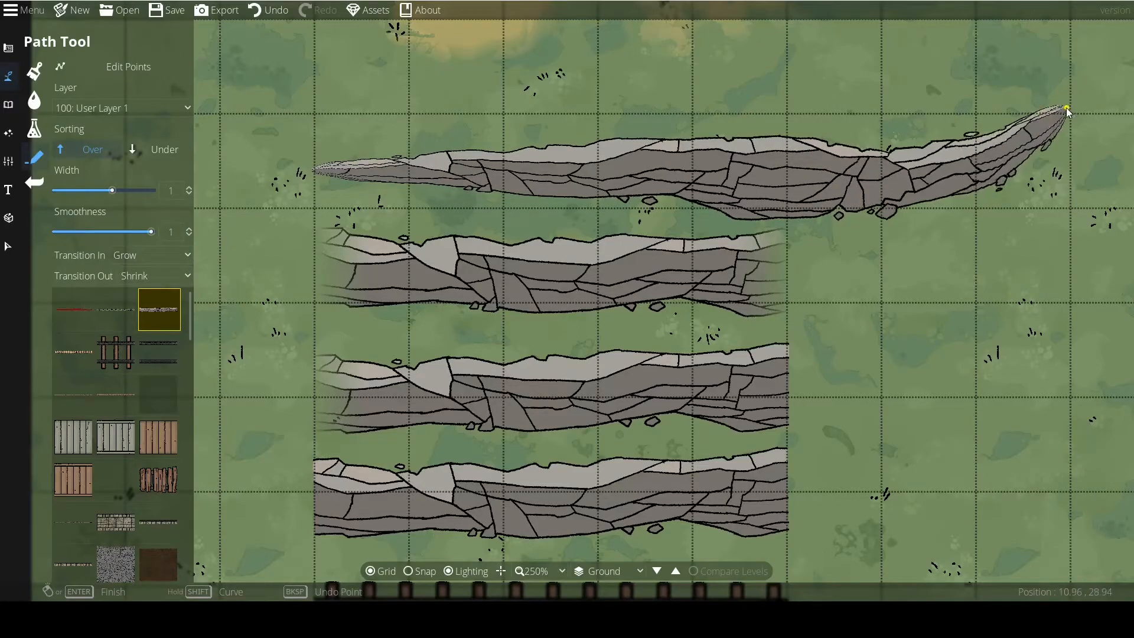
right_click(1054, 112)
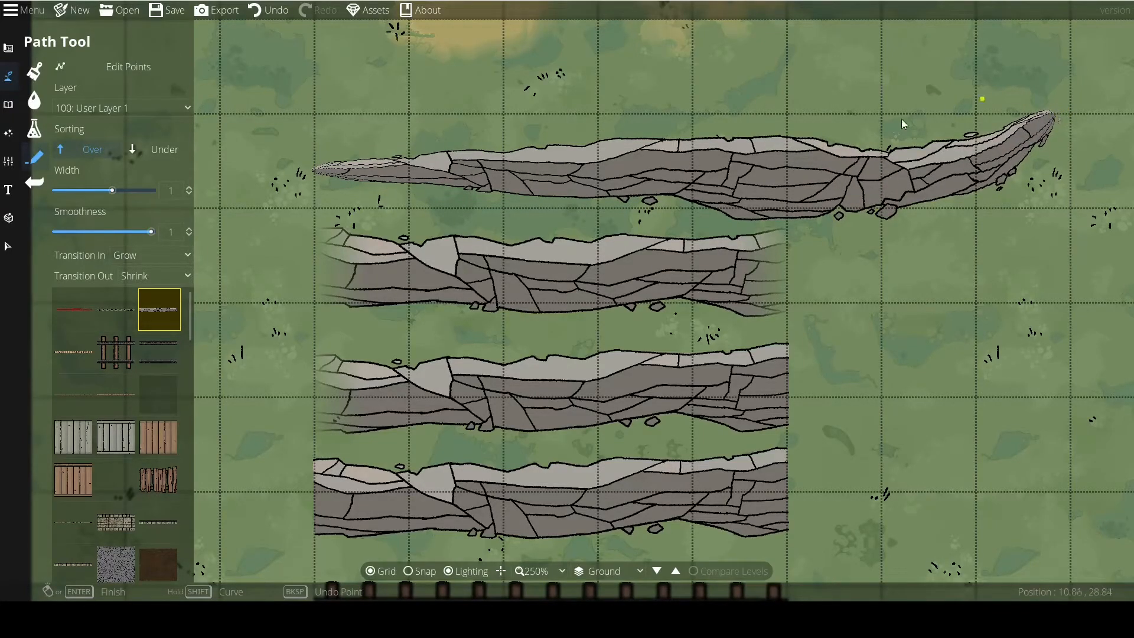
Edit the tapered rock path's points, bending its west end and the middle section slightly south.
drag(715, 196, 568, 272)
click(113, 69)
drag(249, 218, 300, 263)
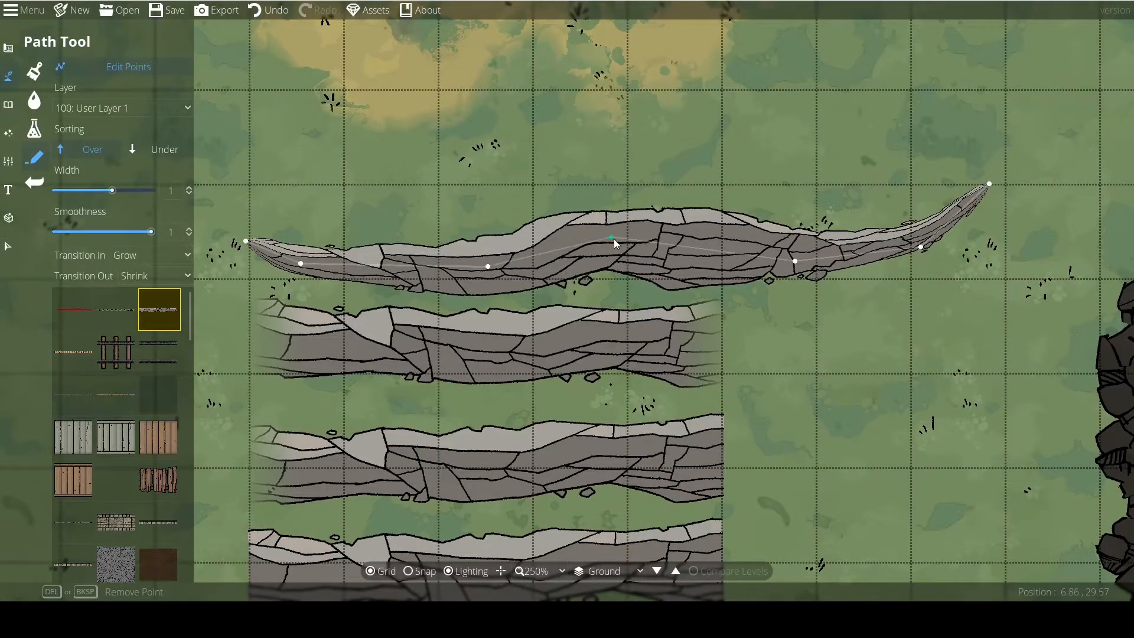
drag(615, 238, 655, 270)
Reshape the tapered path's east end into a hump by moving the end point outward, adding bend points and removing the surplus one.
drag(921, 247, 1048, 237)
drag(922, 219, 853, 236)
drag(956, 190, 895, 197)
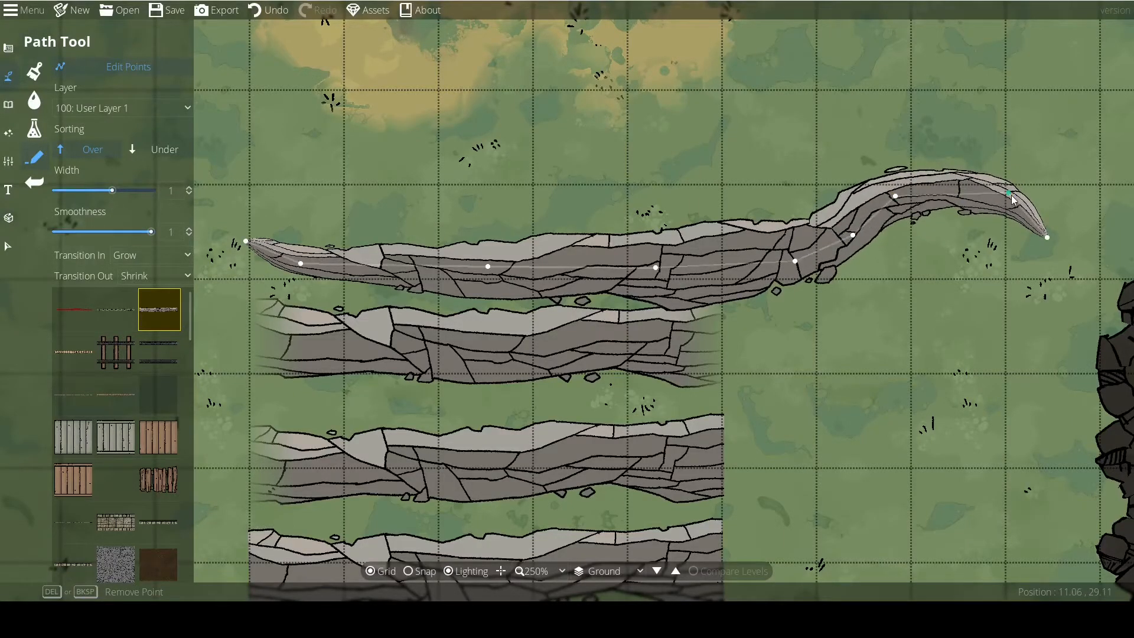
drag(1010, 194, 915, 193)
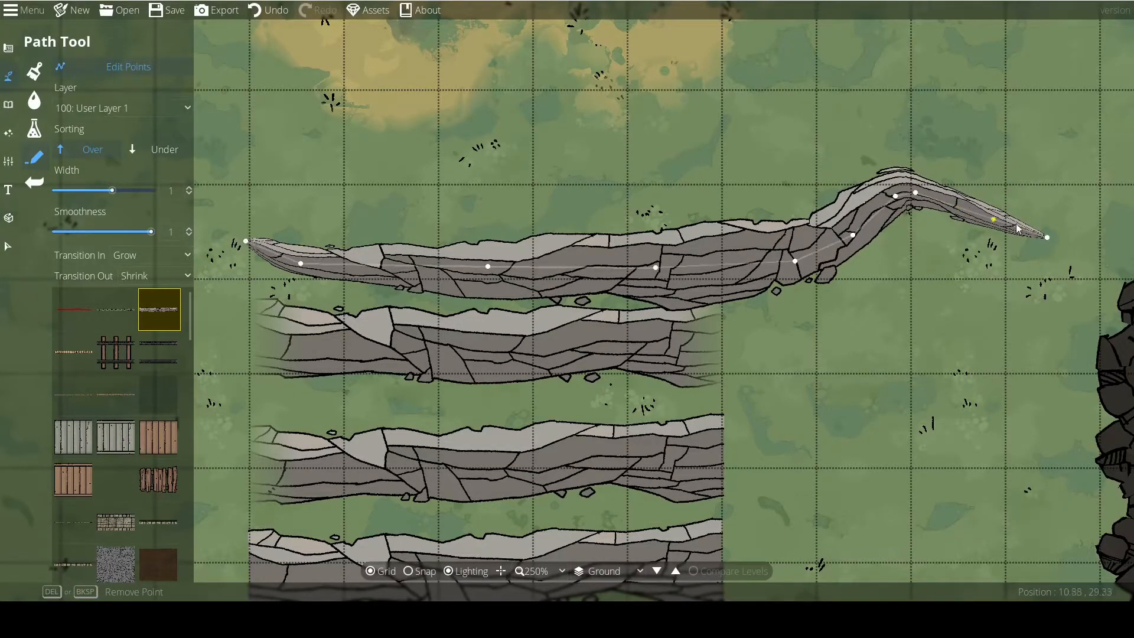
drag(982, 216, 1006, 220)
key(Delete)
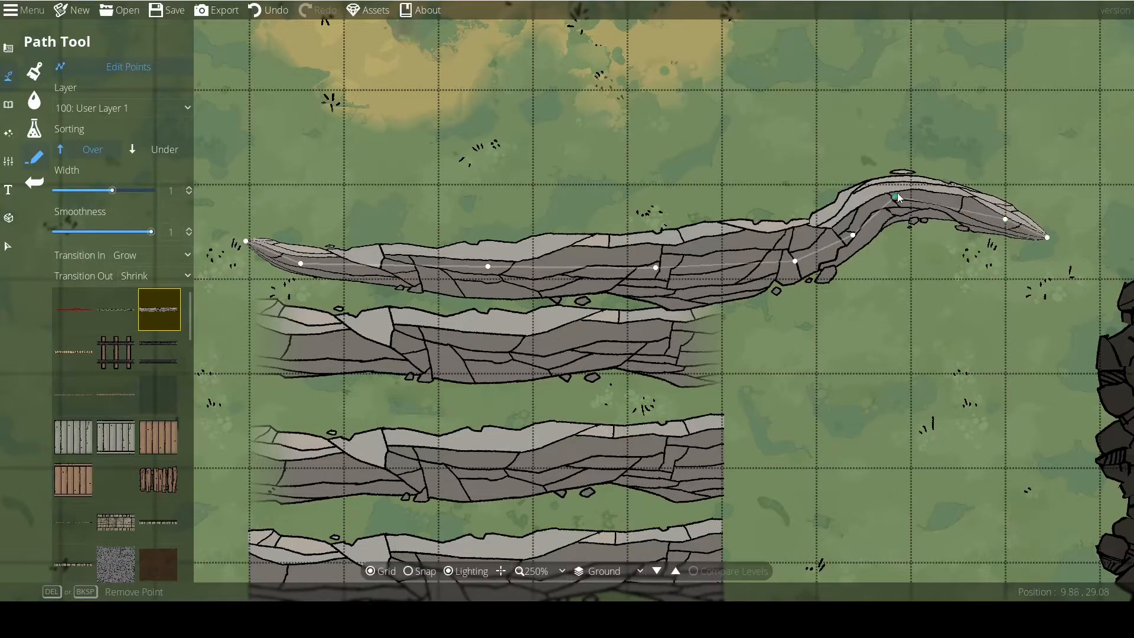
drag(896, 197, 931, 195)
Curl the tapered rock path's west tip north into a hook and adjust the bend points near its east tip.
drag(260, 251, 245, 204)
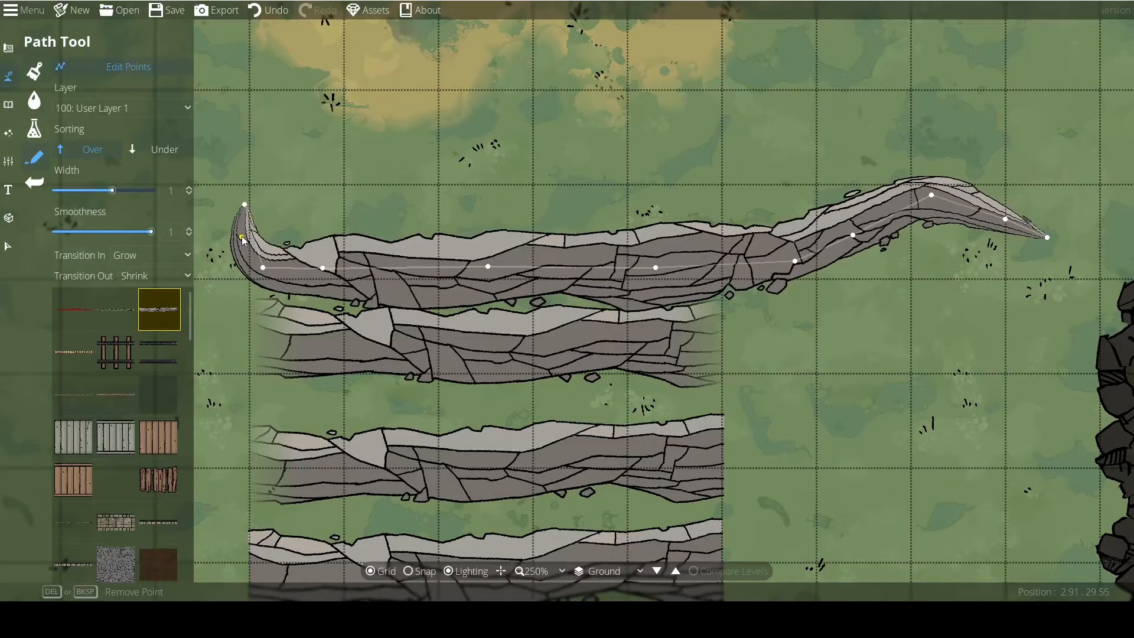
scroll(539, 384, down, 1)
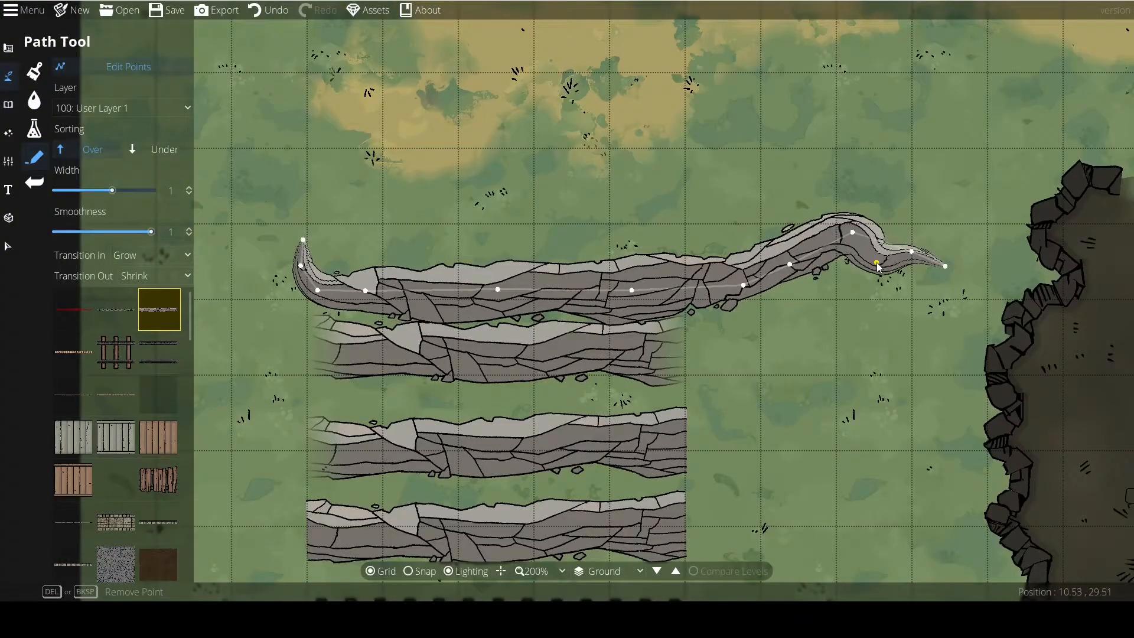
drag(912, 252, 917, 226)
click(761, 356)
click(318, 290)
Reposition the points at the tapered rock path's east tip so that it curls north to a point.
scroll(296, 252, up, 5)
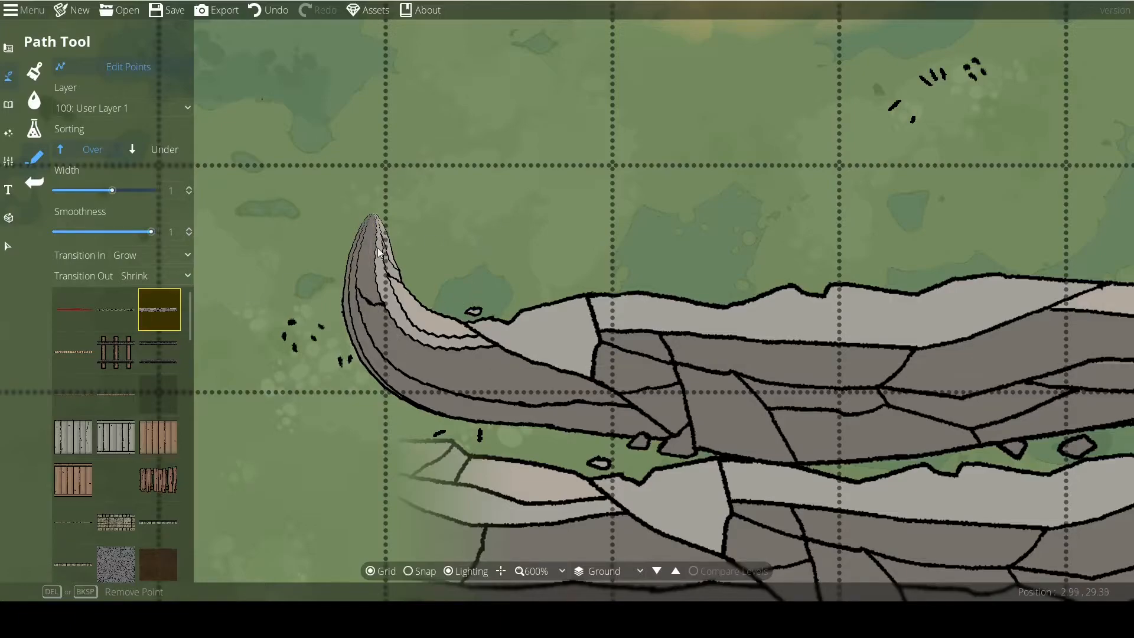
drag(615, 337, 428, 336)
scroll(511, 339, down, 4)
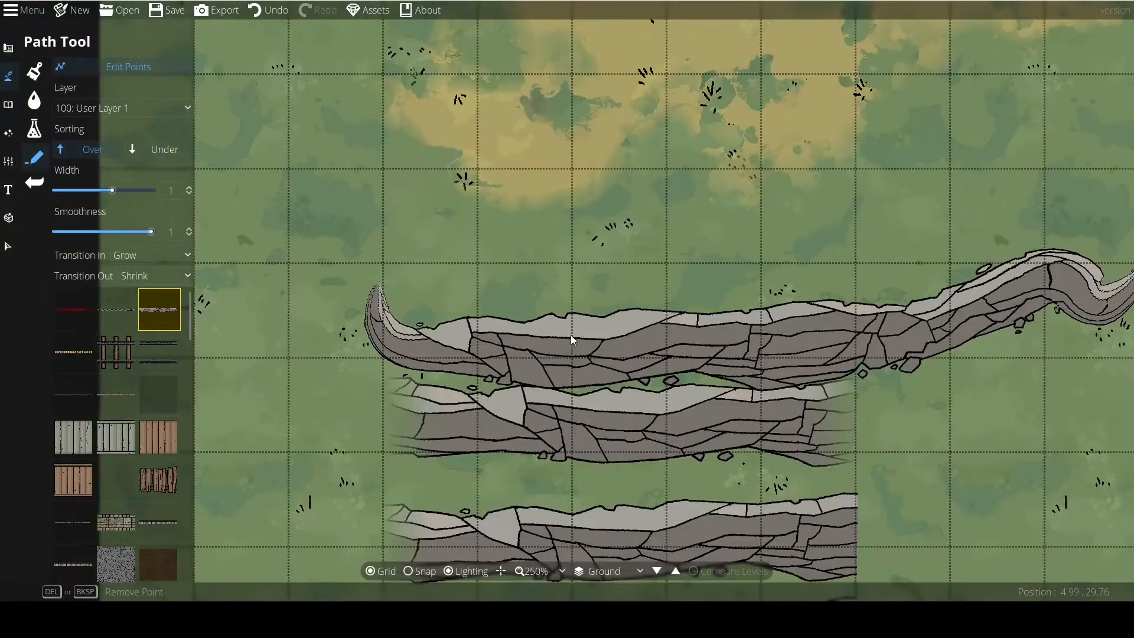
drag(571, 335, 462, 308)
scroll(462, 307, down, 1)
drag(852, 270, 731, 281)
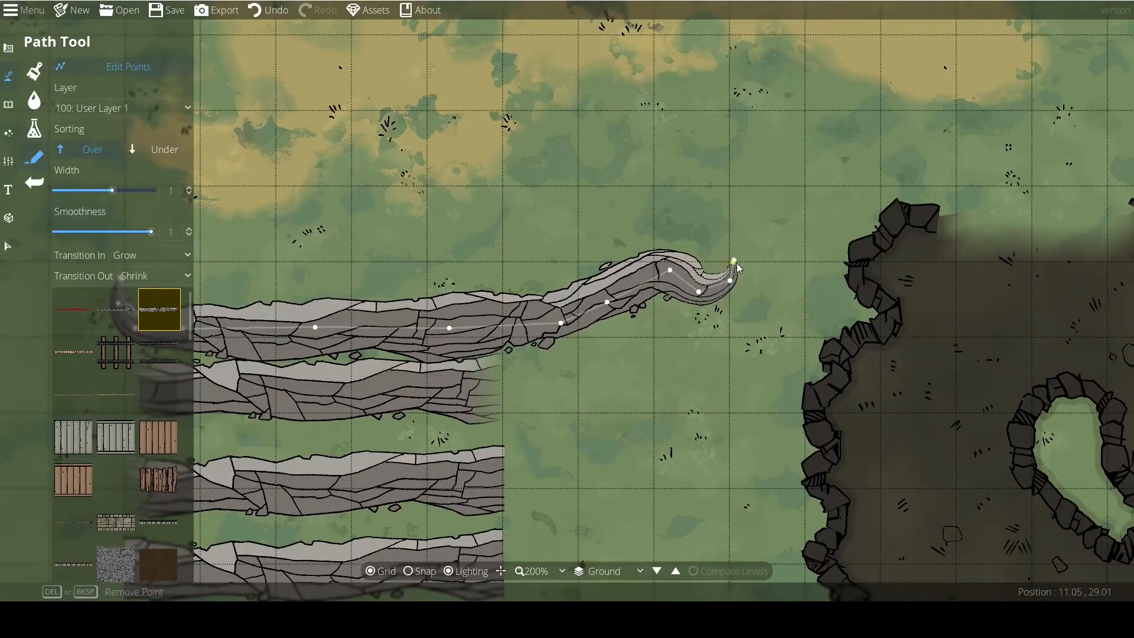
scroll(564, 296, down, 2)
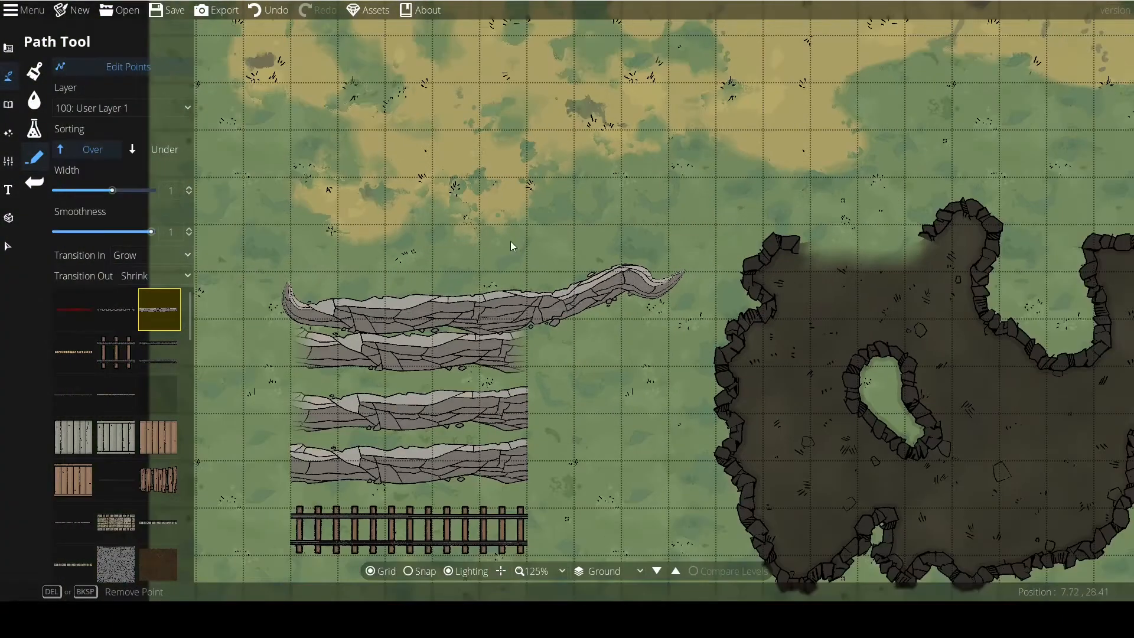
Leave point editing and draw a wavy rough-plank path about 7.5 tiles long above the rock paths, with Grow and Shrink transitions.
scroll(506, 238, up, 1)
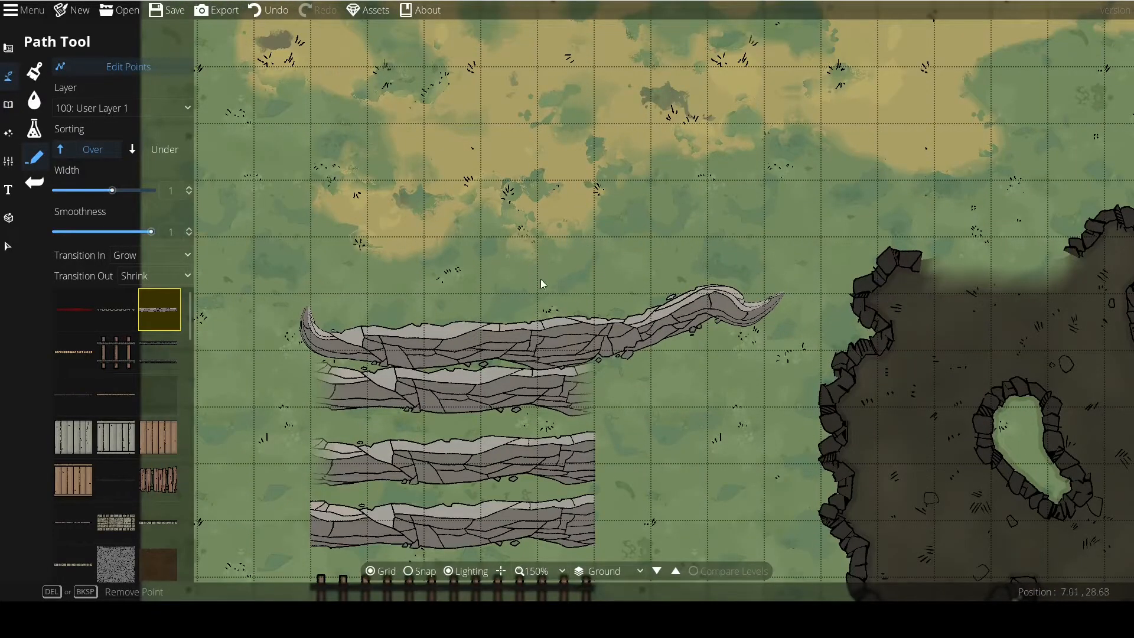
scroll(555, 277, down, 1)
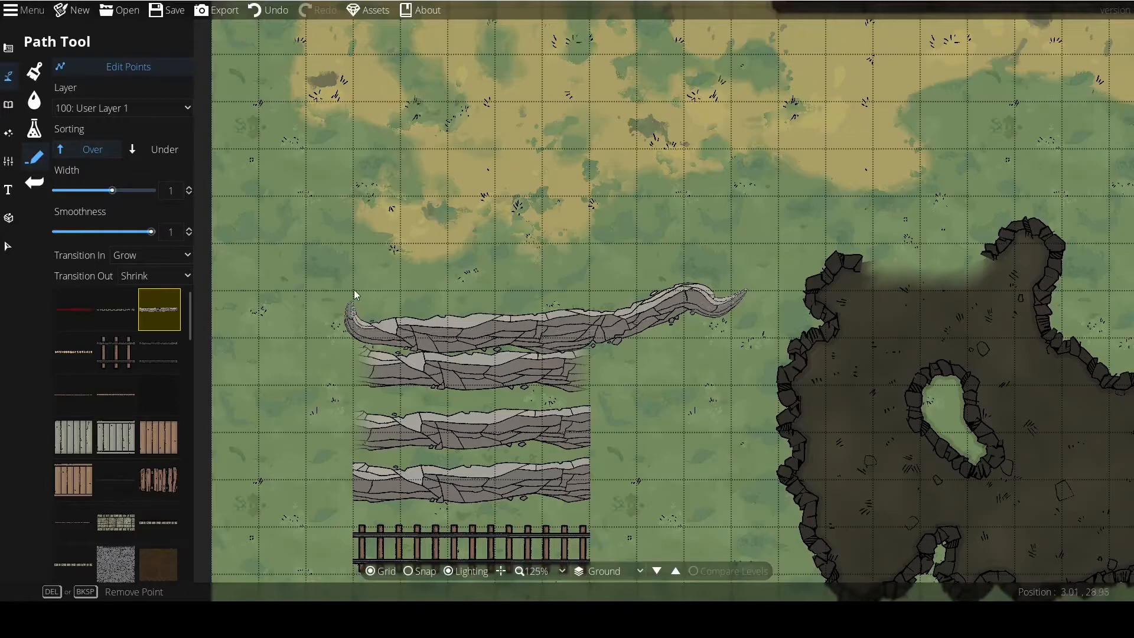
drag(268, 372, 356, 361)
scroll(94, 374, down, 3)
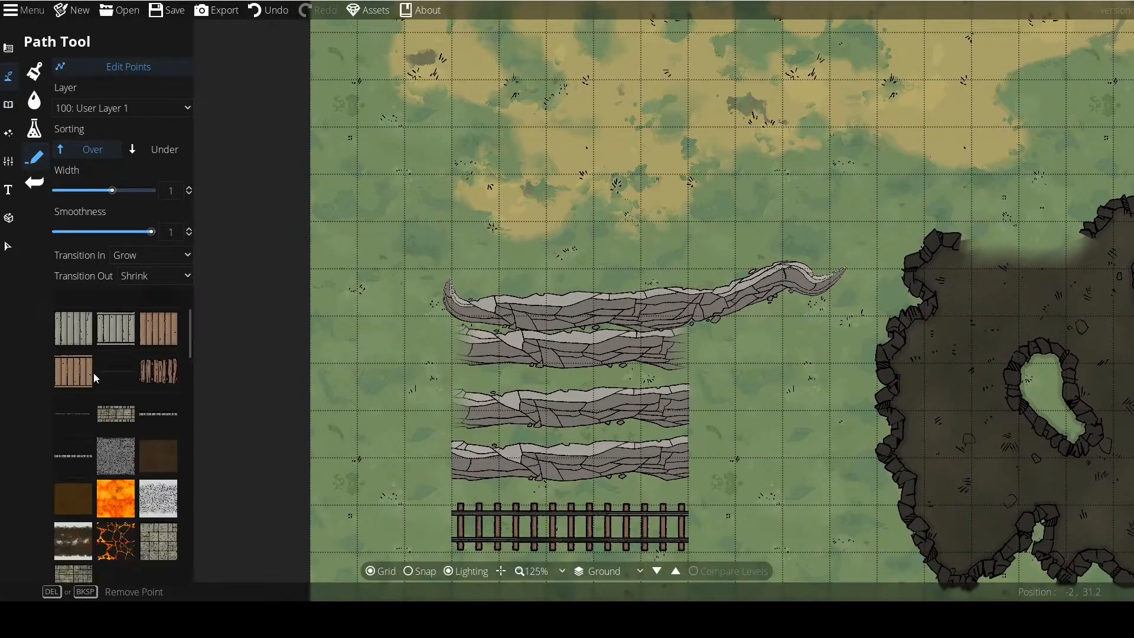
click(159, 369)
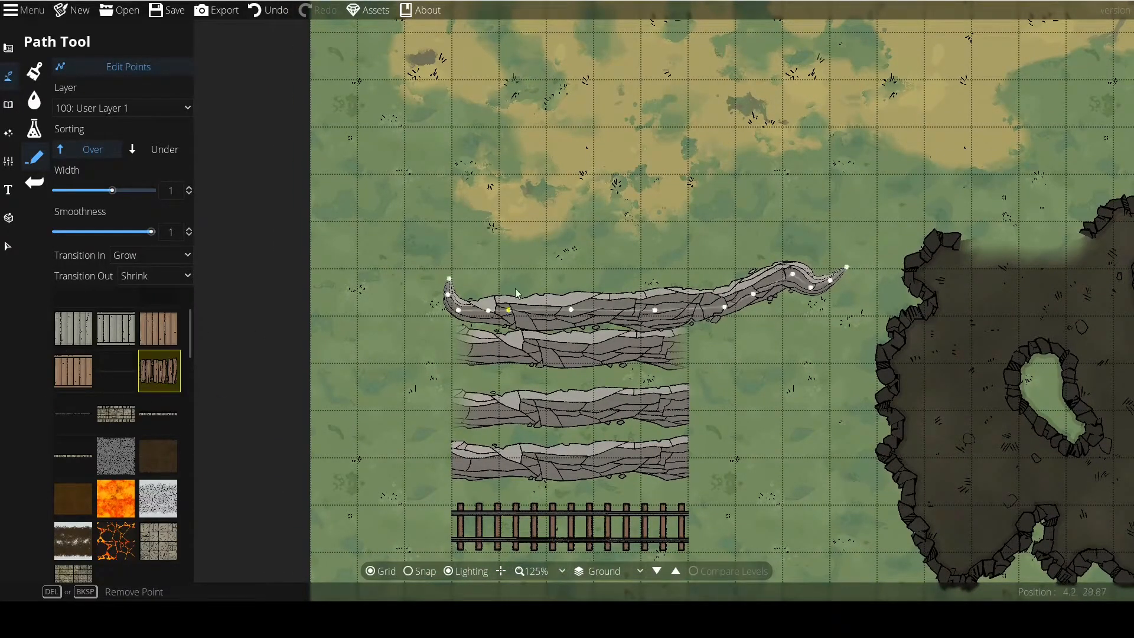
click(315, 185)
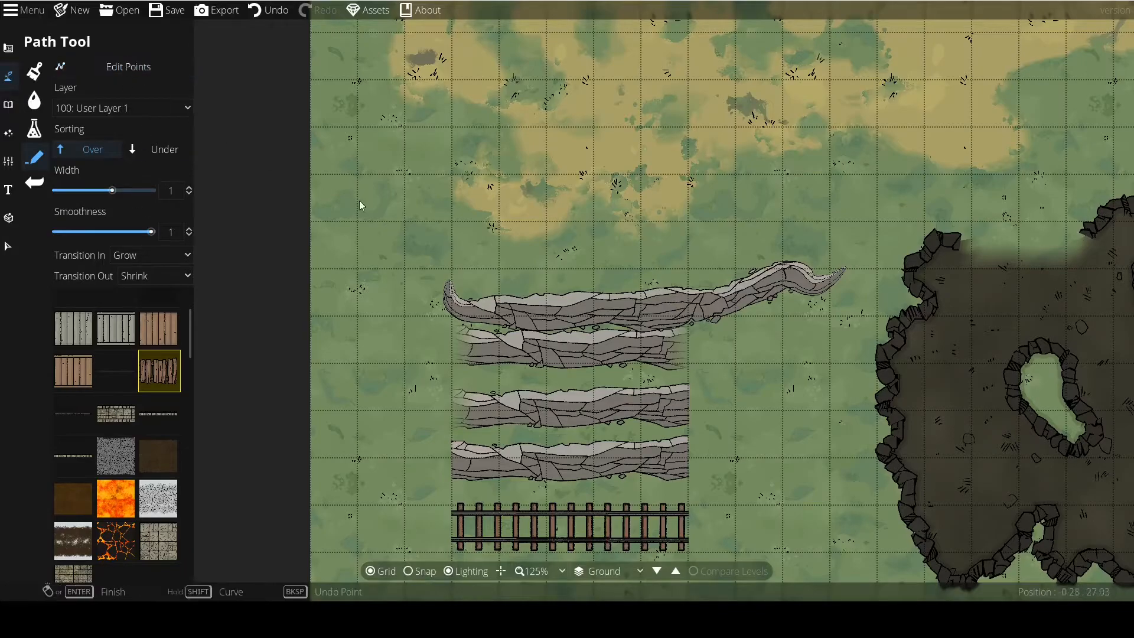
mouse_move(473, 264)
mouse_down()
mouse_move(573, 235)
mouse_move(592, 218)
mouse_move(701, 252)
mouse_move(778, 218)
mouse_up()
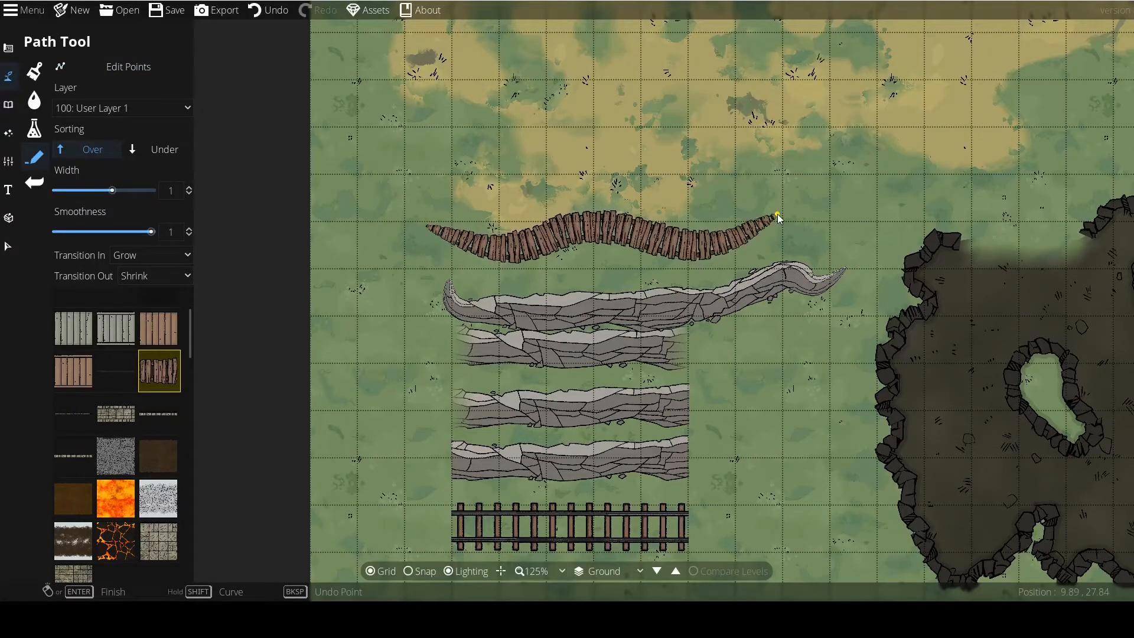
scroll(482, 284, up, 3)
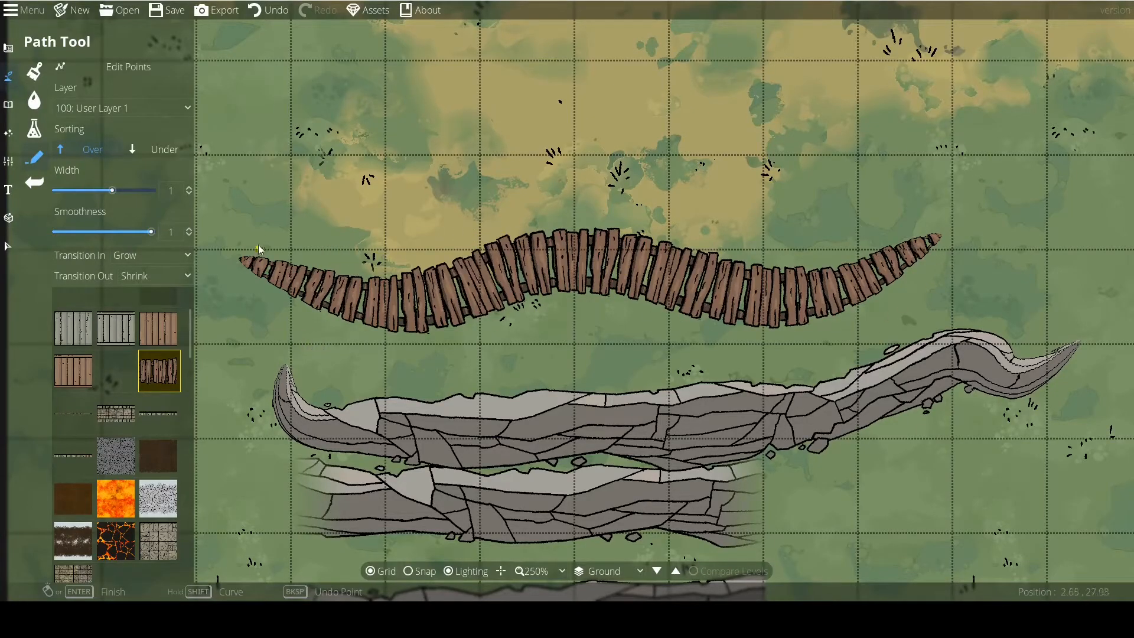
scroll(412, 275, down, 2)
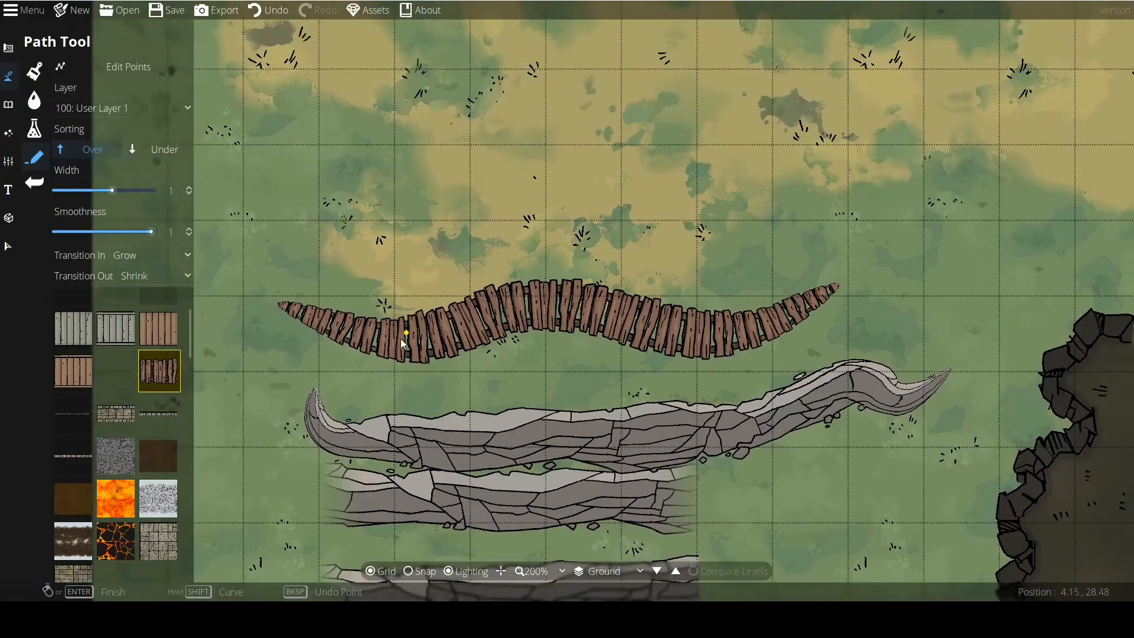
Set both transitions to None and draw another rough-plank path about 6.5 tiles long above the tapered one.
click(147, 276)
click(156, 289)
click(131, 255)
click(137, 274)
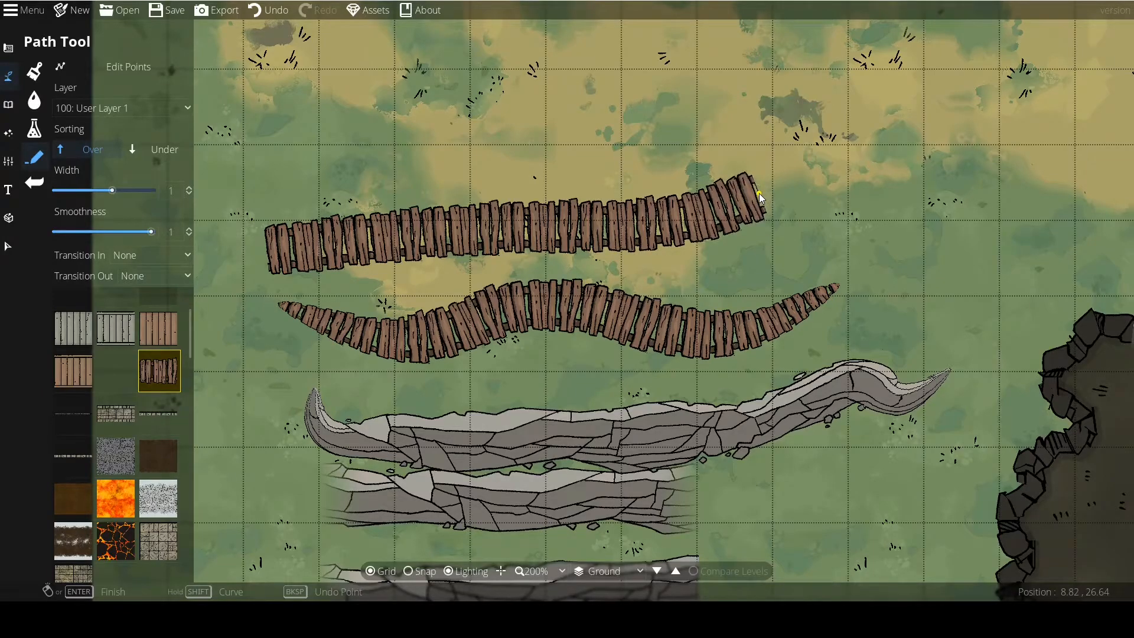
drag(259, 347, 294, 265)
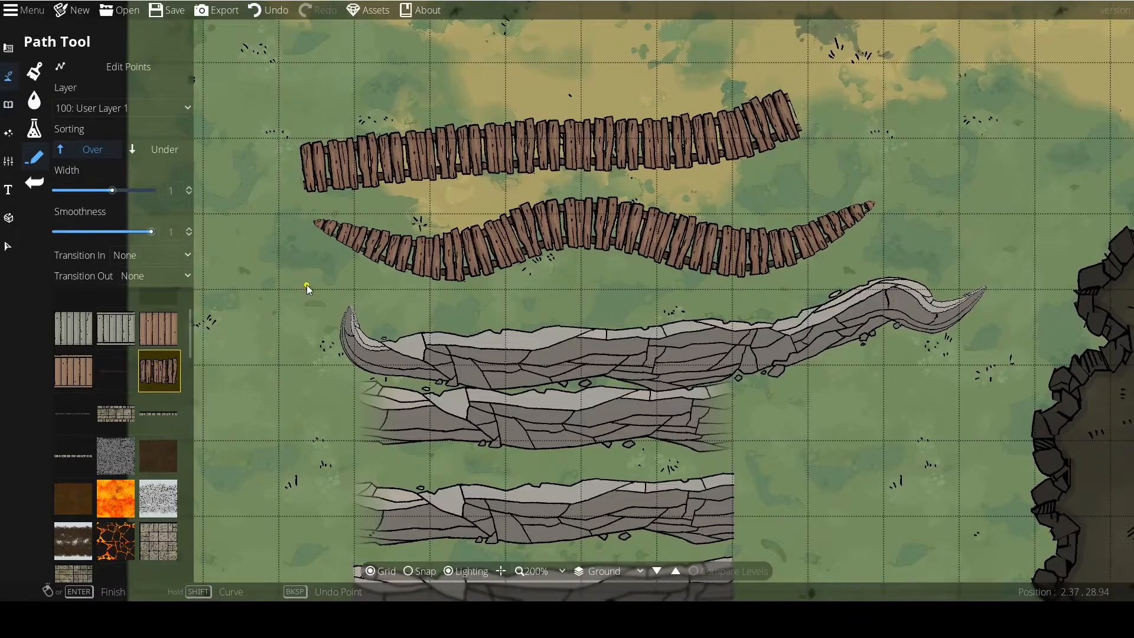
Choose a thin wooden fence path texture and draw a closed bean-shaped loop west of the rock paths.
scroll(115, 414, down, 2)
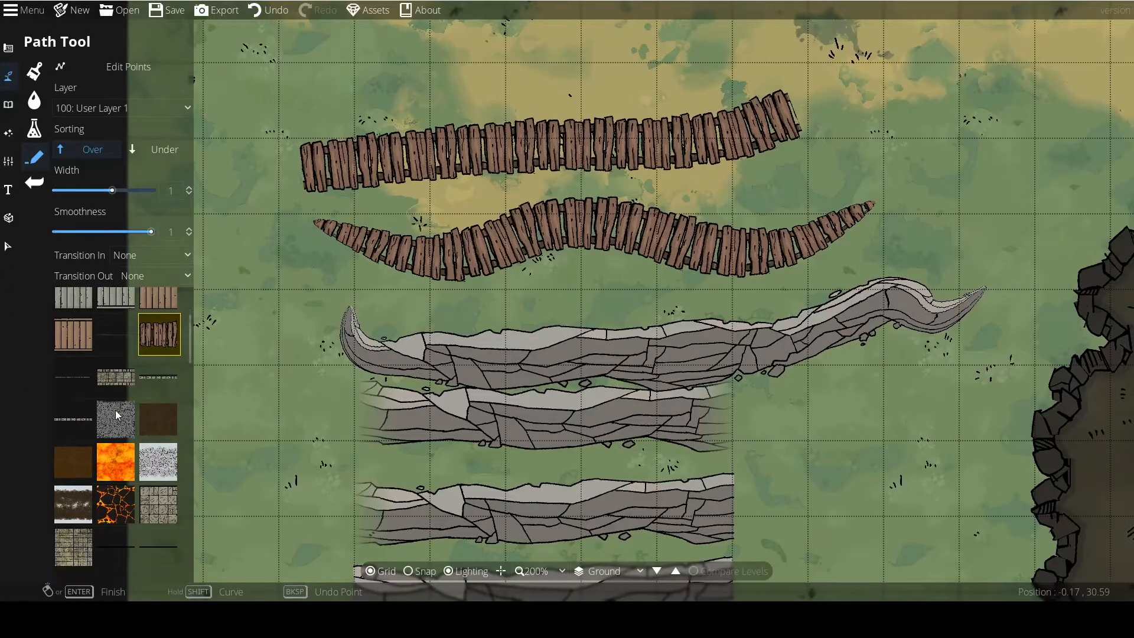
scroll(115, 410, up, 1)
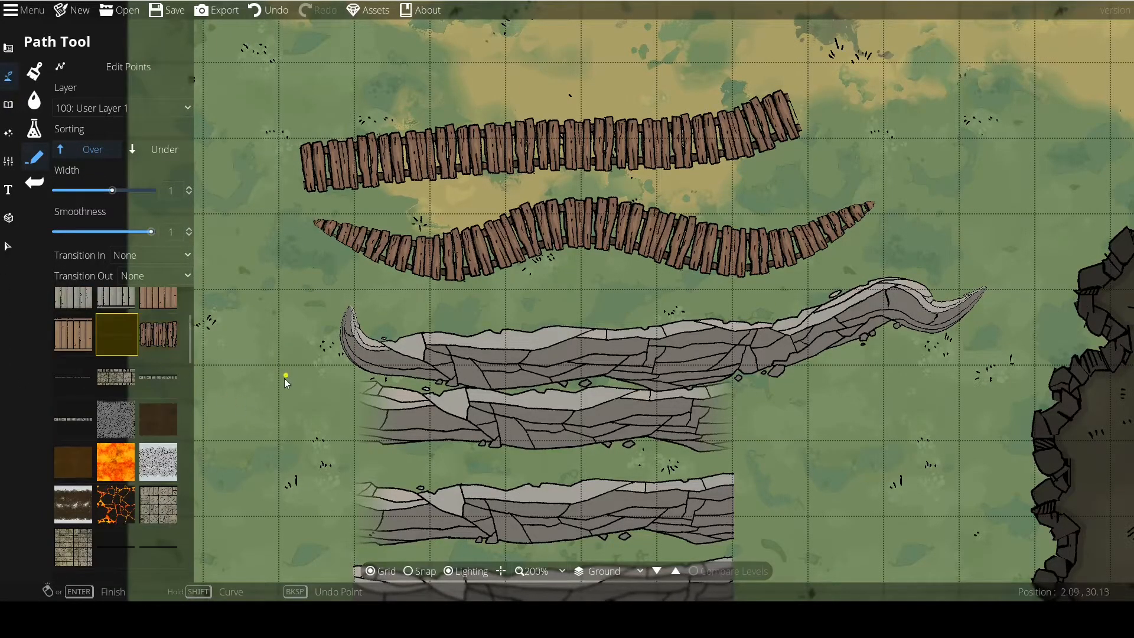
click(70, 373)
mouse_move(250, 328)
mouse_down()
mouse_move(322, 443)
mouse_move(276, 508)
mouse_move(136, 403)
mouse_up()
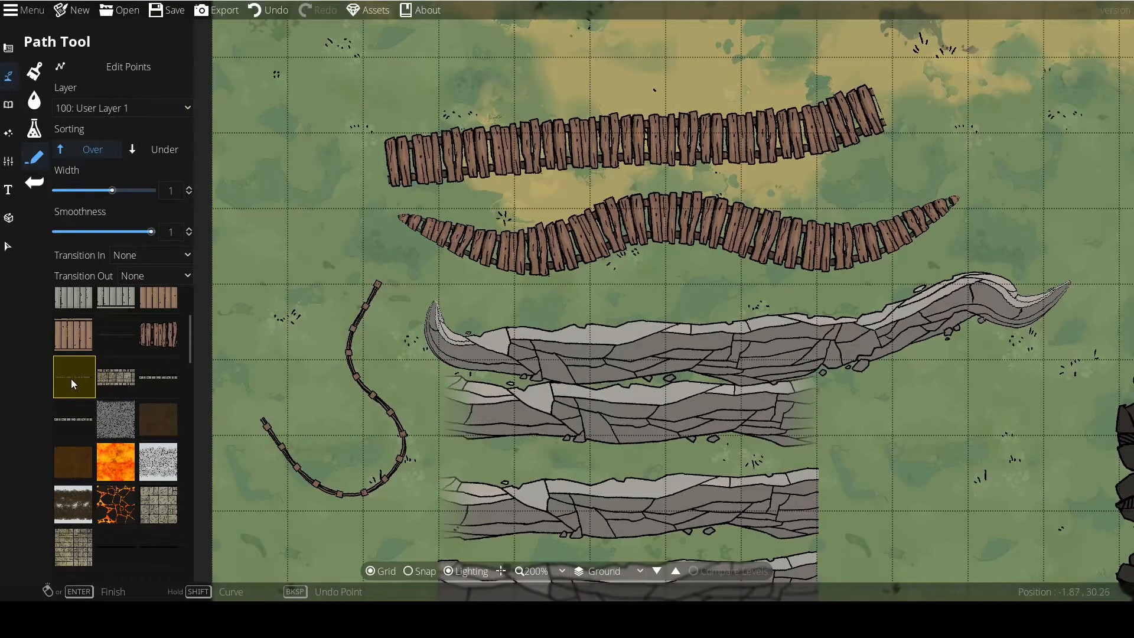
mouse_move(263, 419)
mouse_down()
mouse_move(253, 390)
mouse_move(339, 268)
mouse_move(380, 282)
mouse_up()
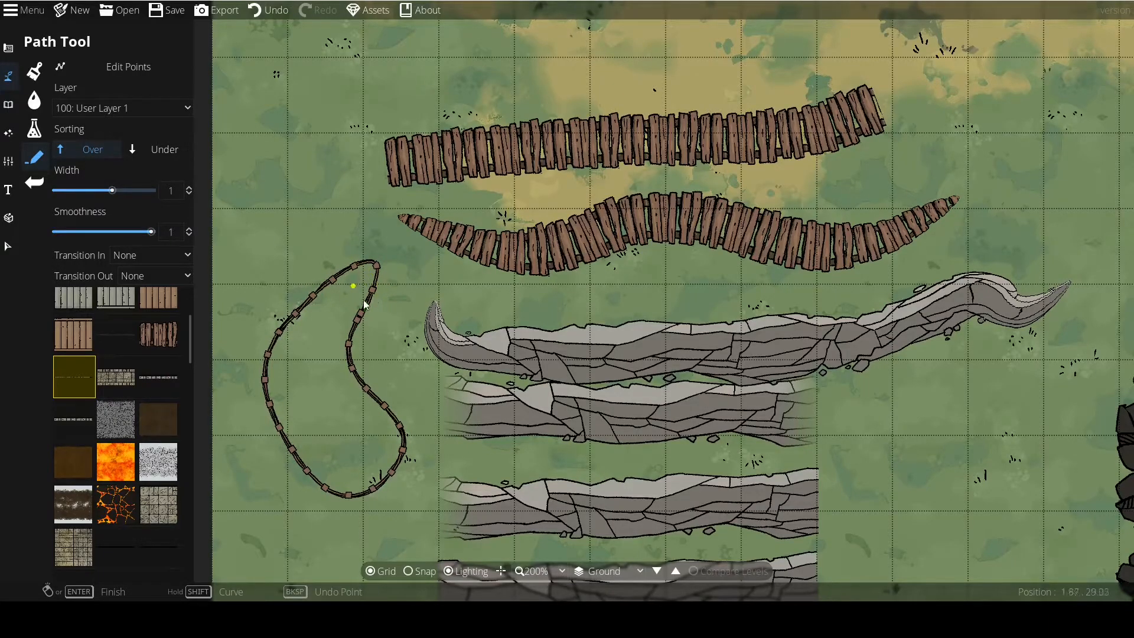
Reshape the thin wooden fence loop by moving its points so the top shifts west and the upper east side bulges outward.
click(126, 66)
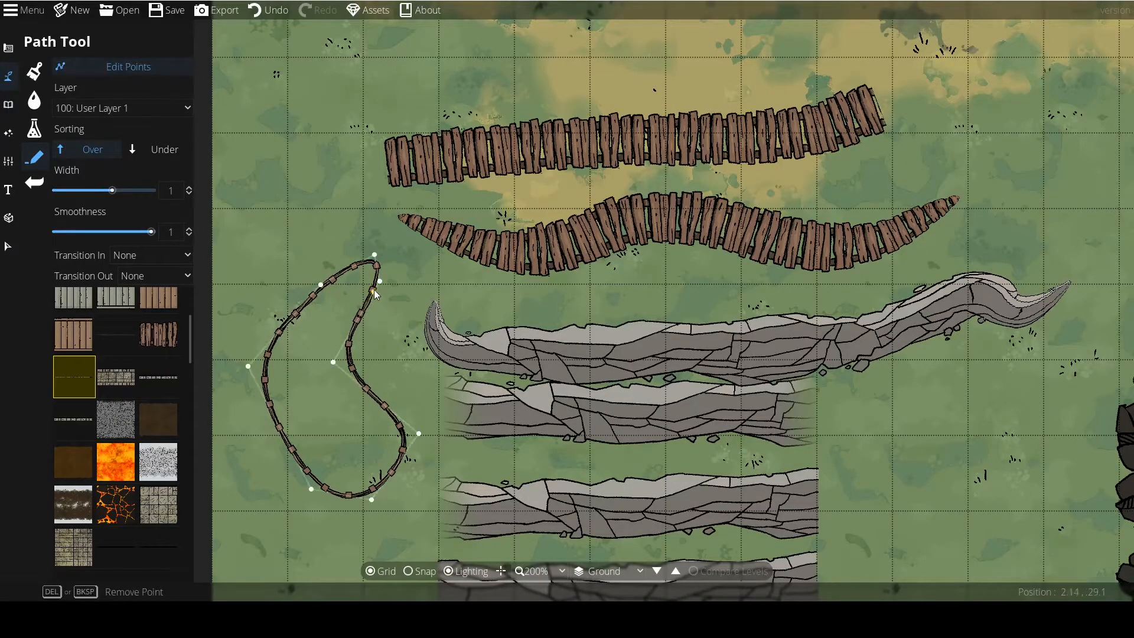
drag(380, 320, 386, 338)
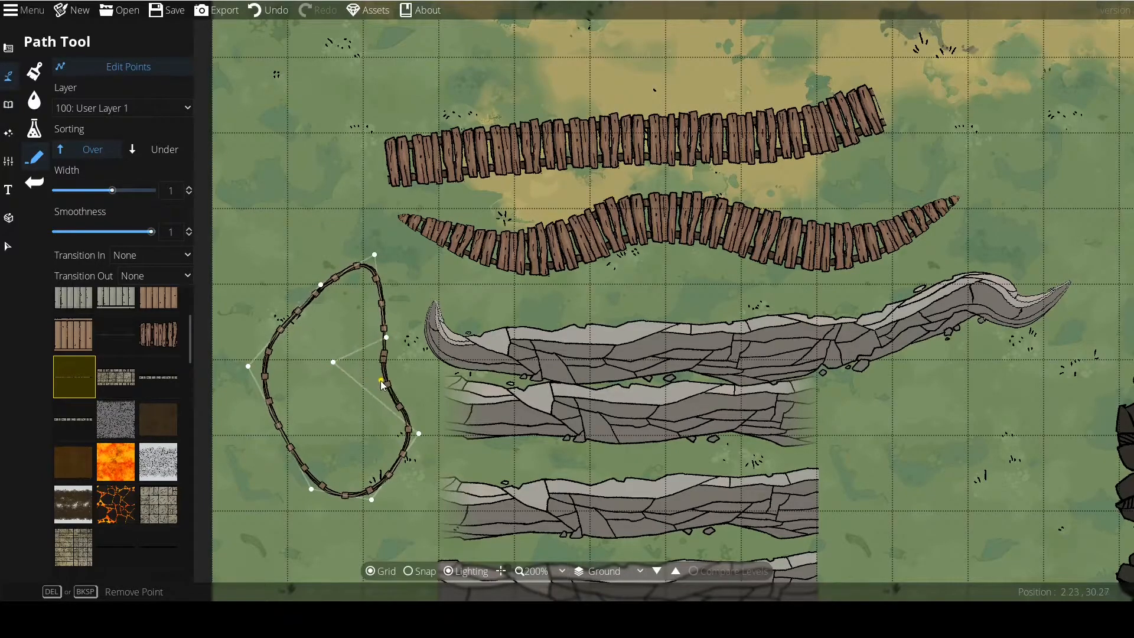
drag(342, 406, 349, 400)
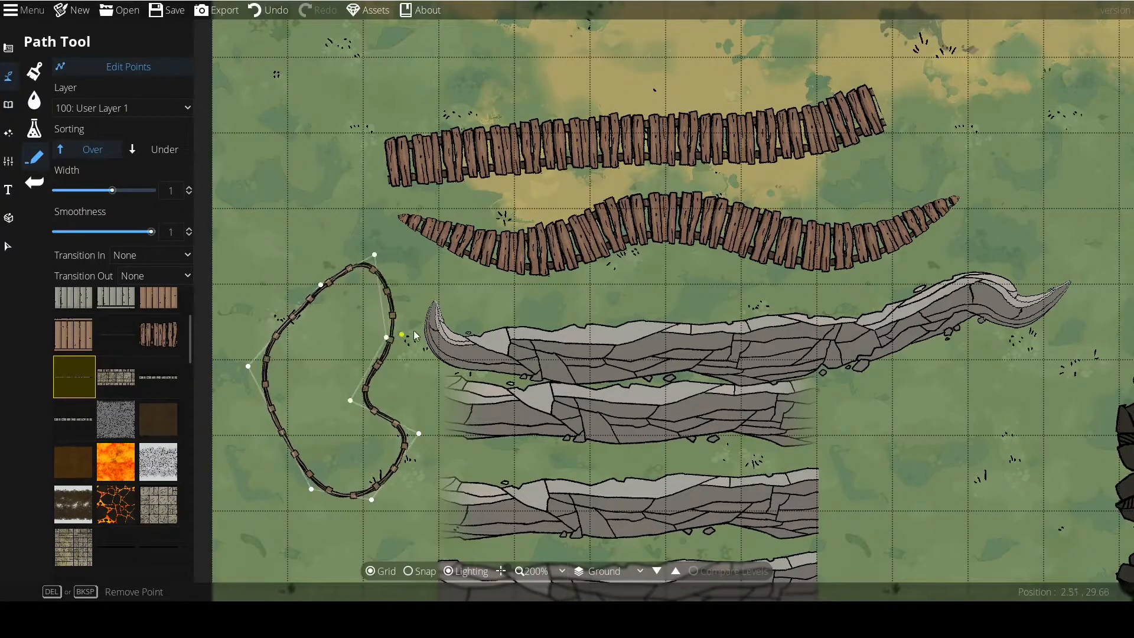
drag(374, 259, 316, 274)
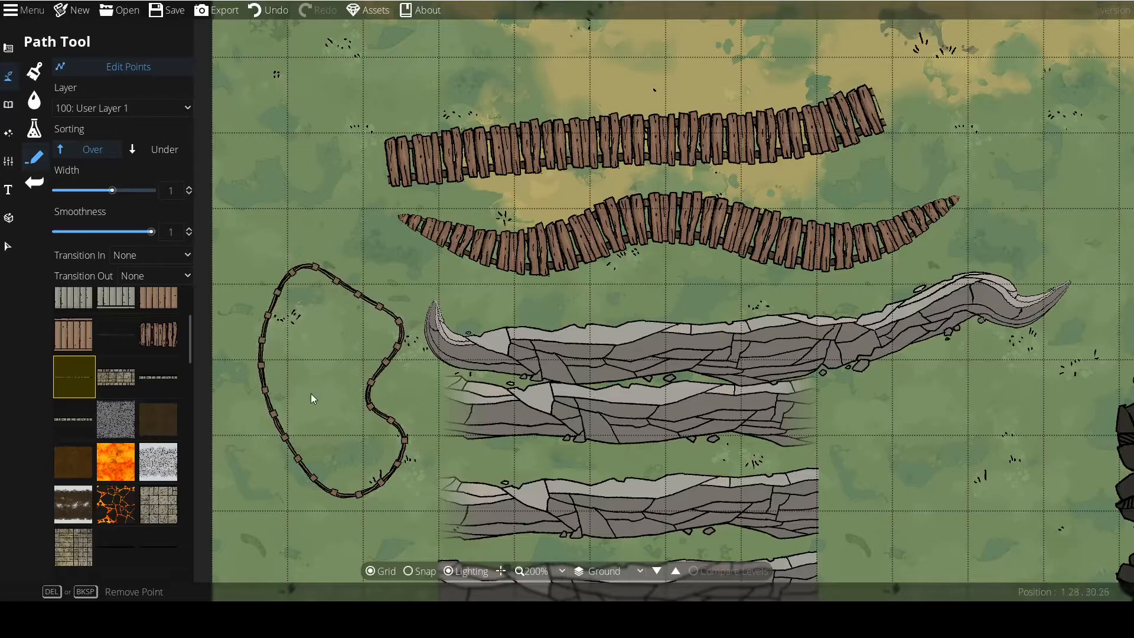
Set smoothness to 0, leave point editing and draw a closed fence rectangle about 3 by 1 tiles south of the rail track.
scroll(303, 403, down, 2)
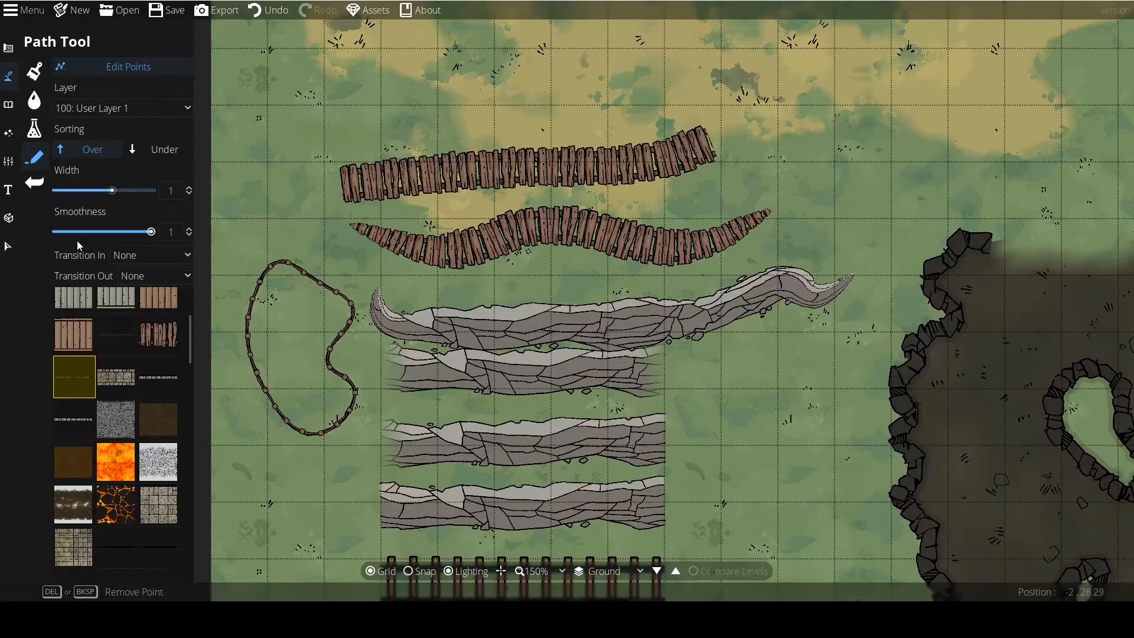
drag(271, 346, 307, 229)
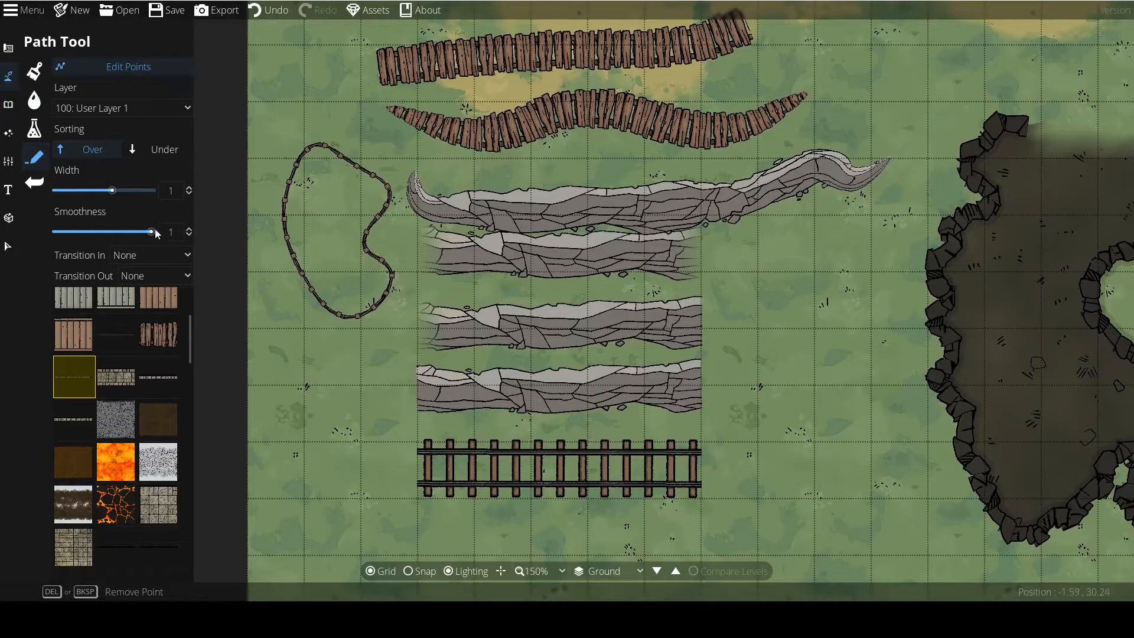
drag(154, 233, 15, 234)
drag(311, 416, 326, 355)
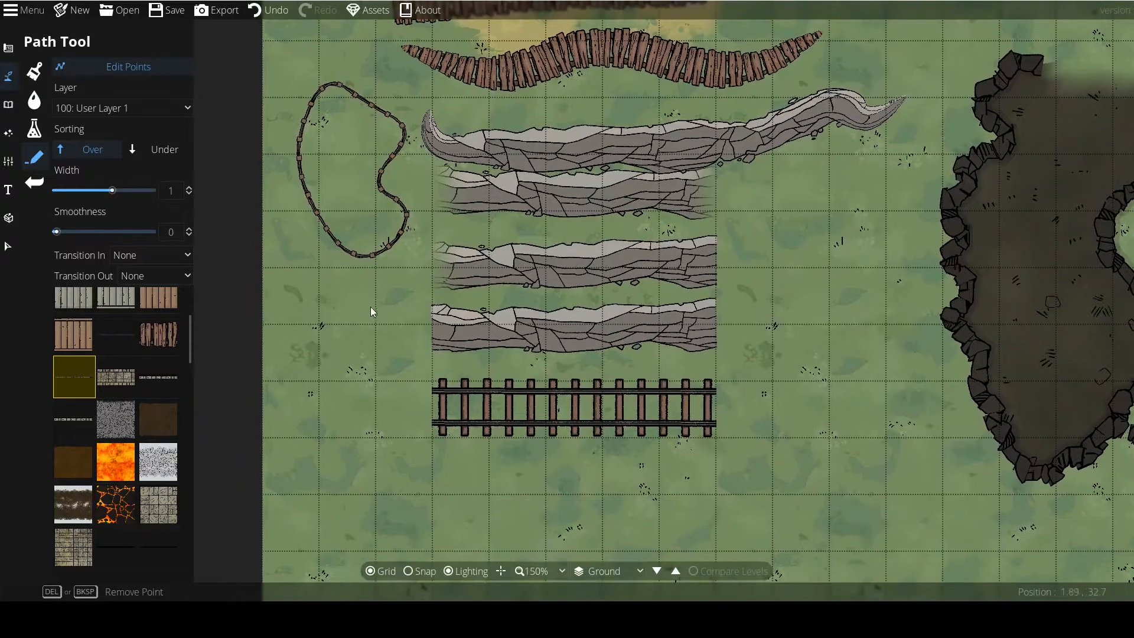
click(125, 68)
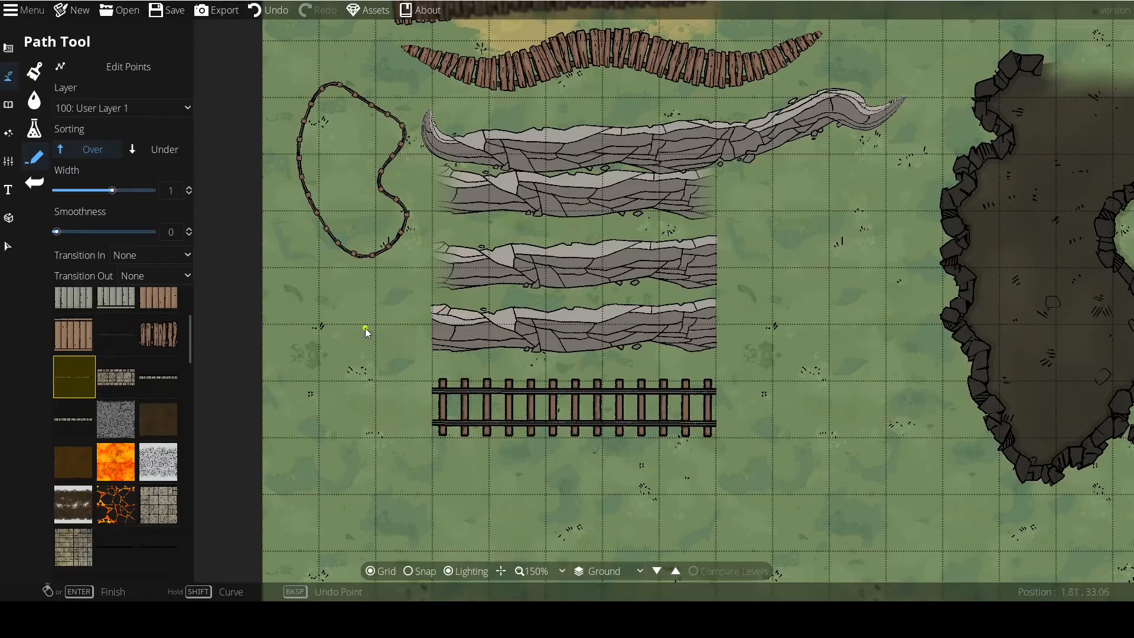
drag(390, 391, 326, 260)
click(370, 362)
click(538, 361)
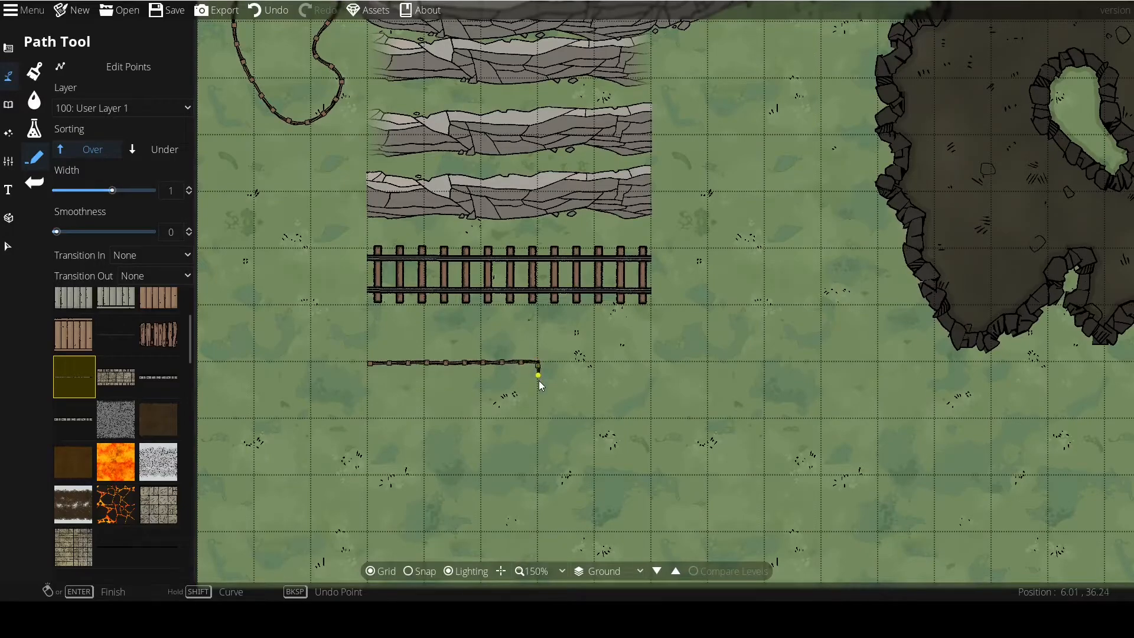
click(537, 417)
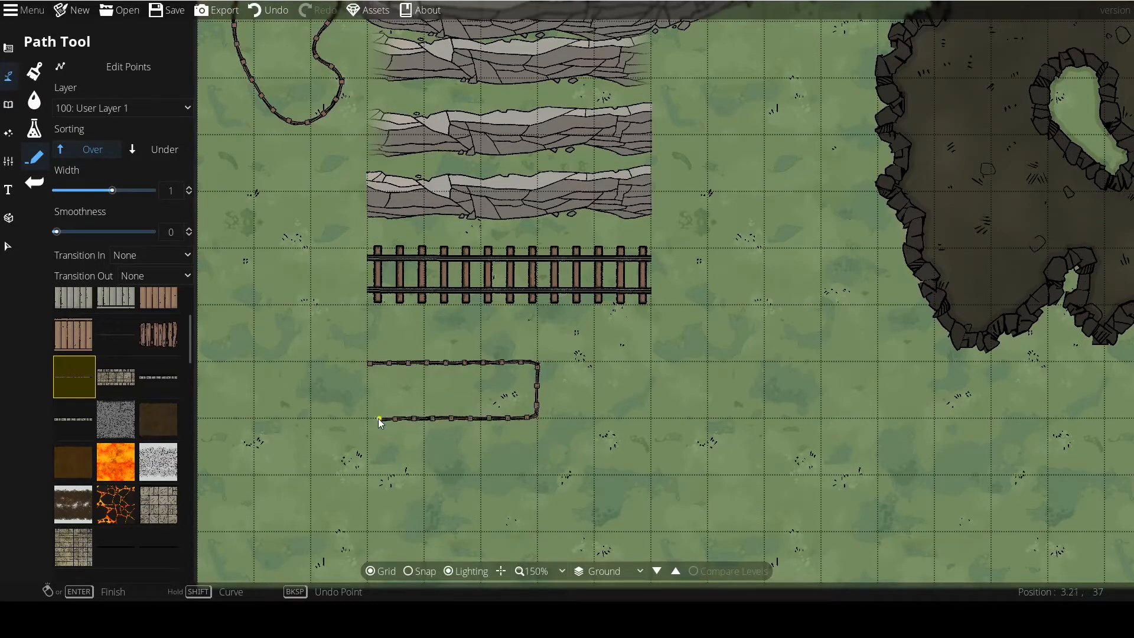
click(366, 364)
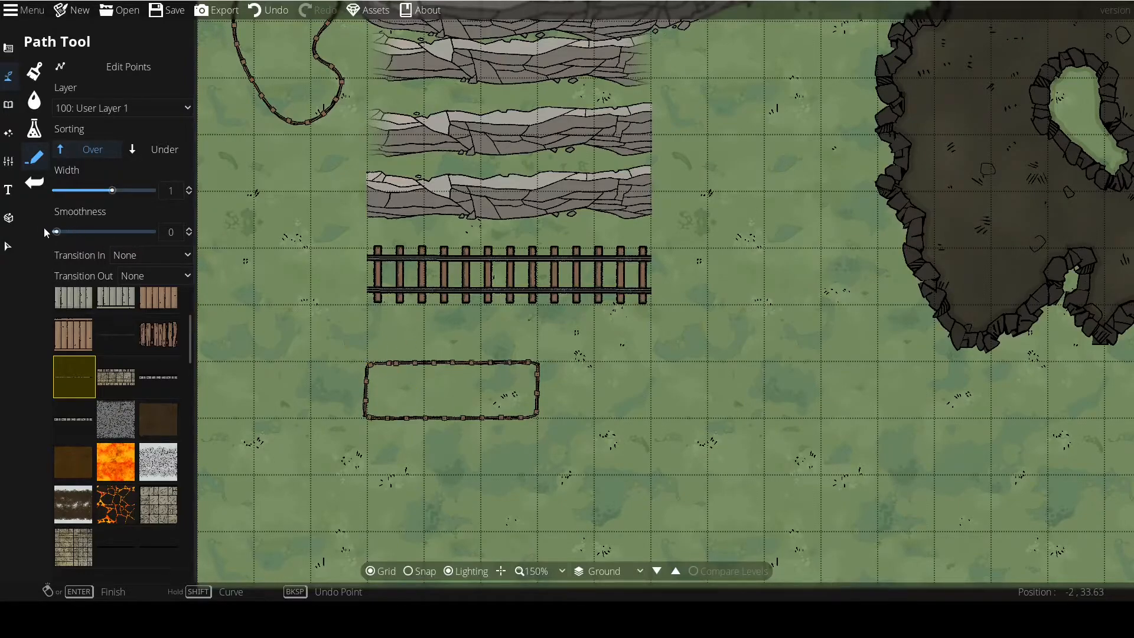
Draw a second closed fence rectangle about 3 by 2 tiles east of the first, with points placed close together at each corner.
drag(365, 428, 349, 375)
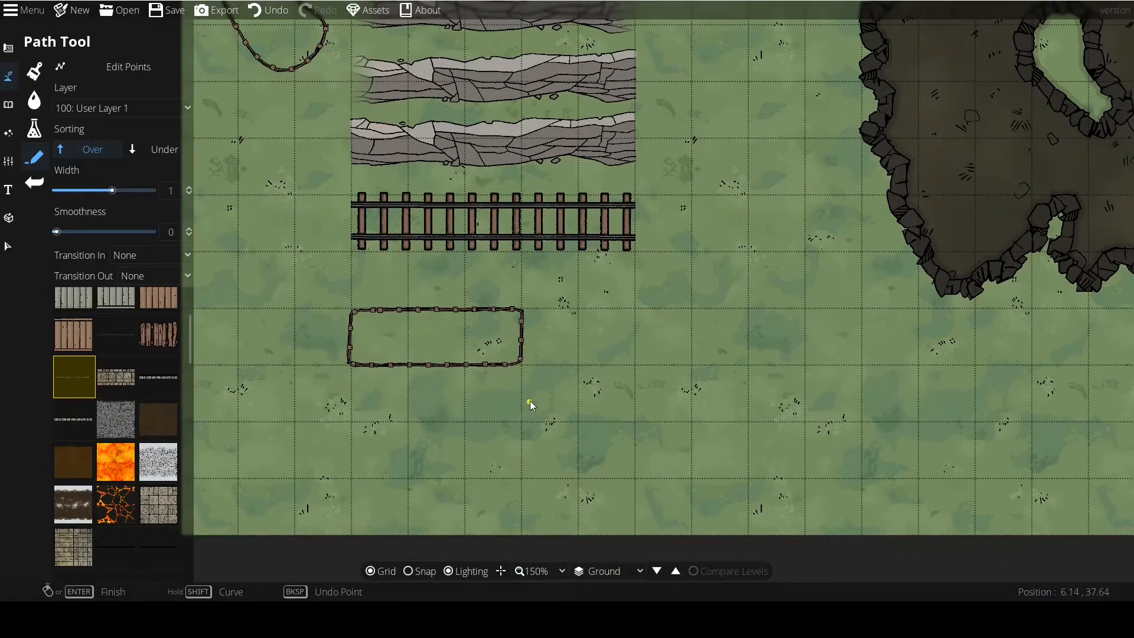
scroll(529, 404, up, 4)
click(484, 263)
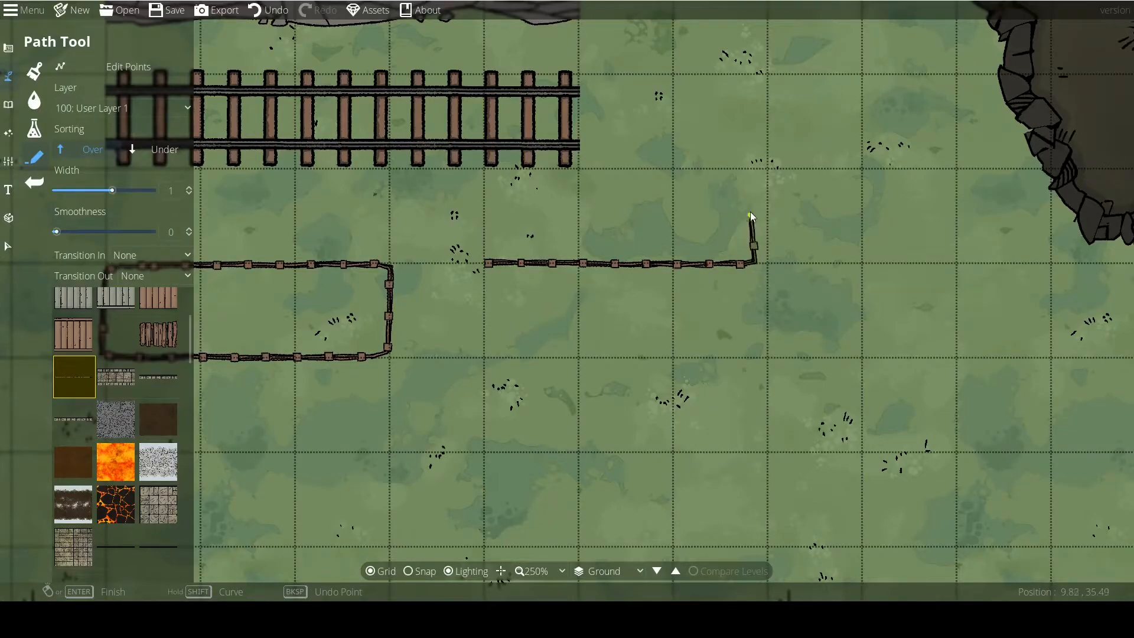
click(768, 265)
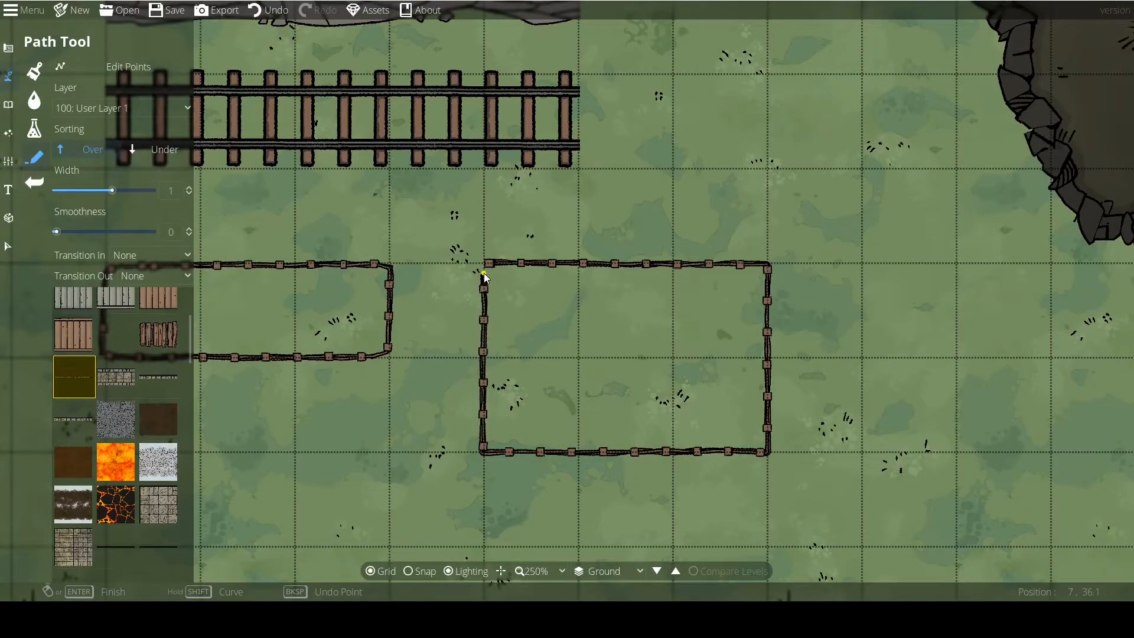
Turn on point editing and bend the straight rail track into an S-shaped curve.
scroll(574, 381, down, 1)
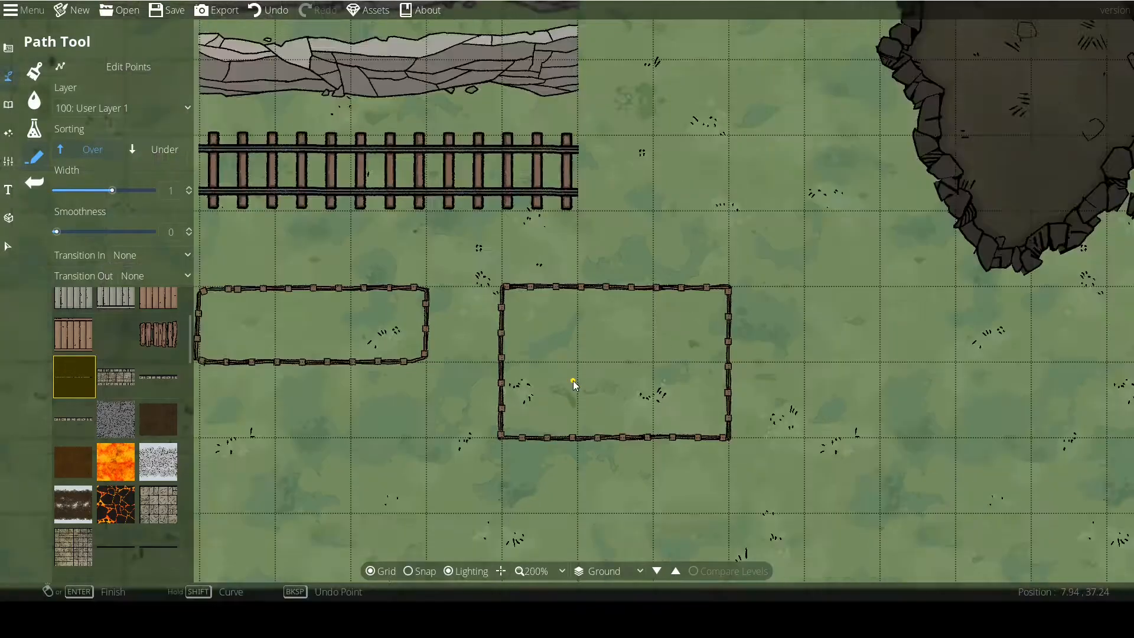
scroll(573, 380, down, 1)
click(147, 65)
click(550, 312)
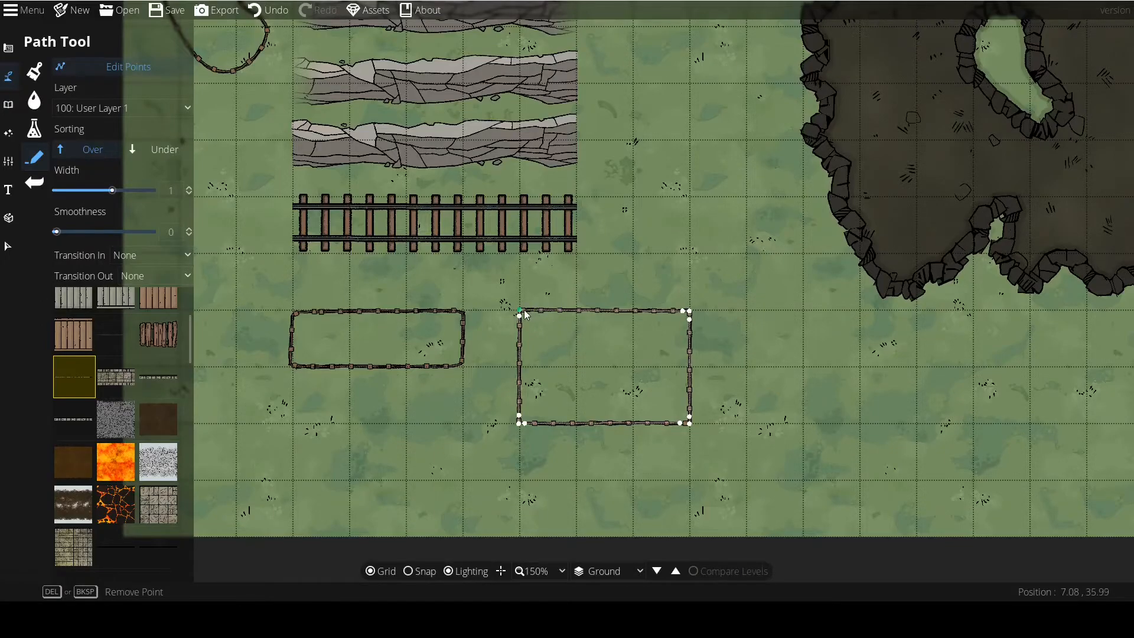
drag(473, 223, 404, 216)
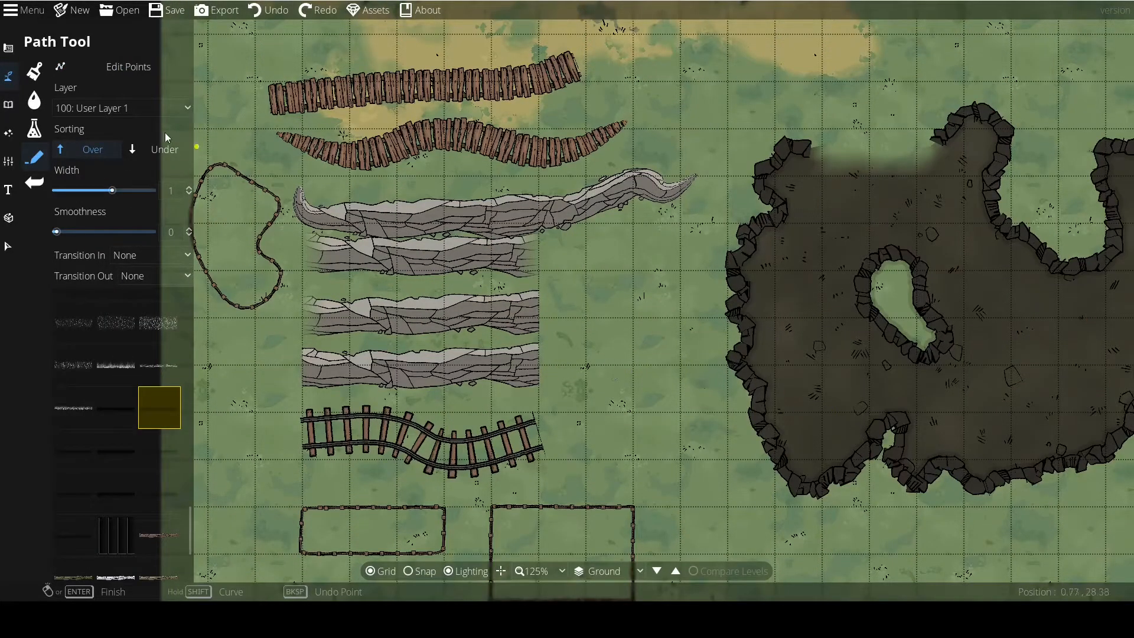
Select all the practice paths west of the cave with the Select Tool and delete them.
scroll(498, 281, down, 1)
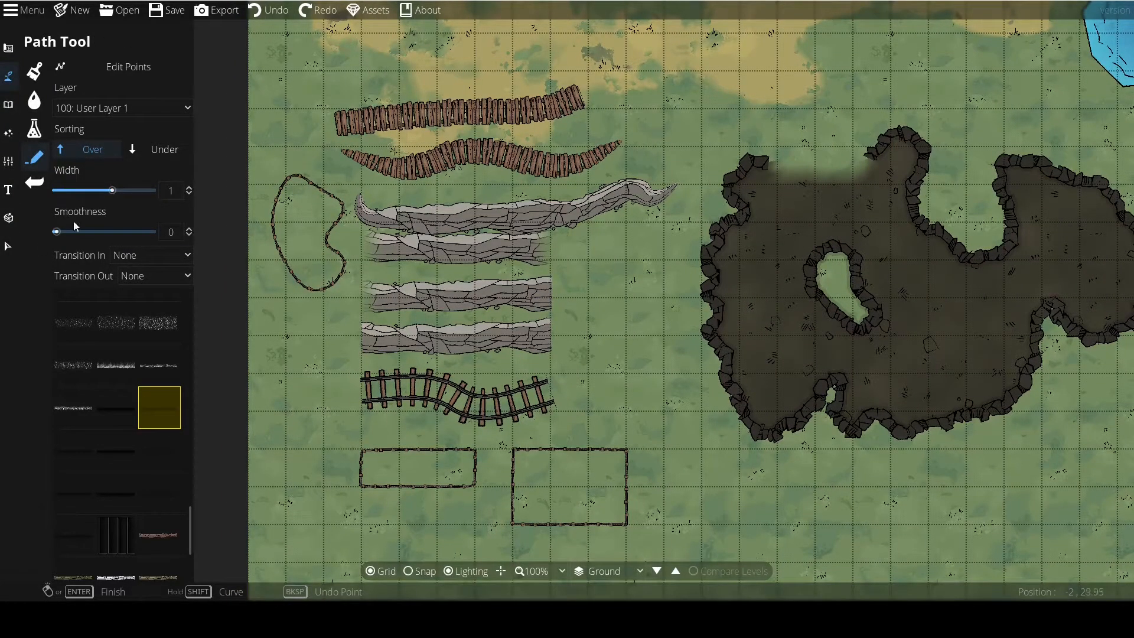
scroll(465, 268, down, 2)
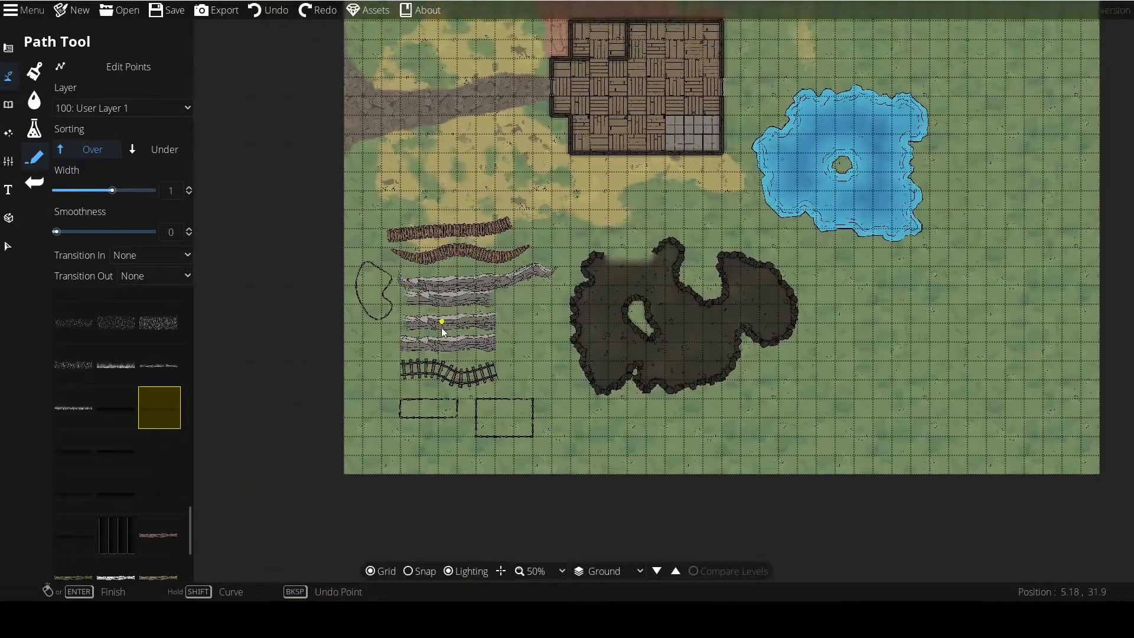
scroll(442, 325, up, 1)
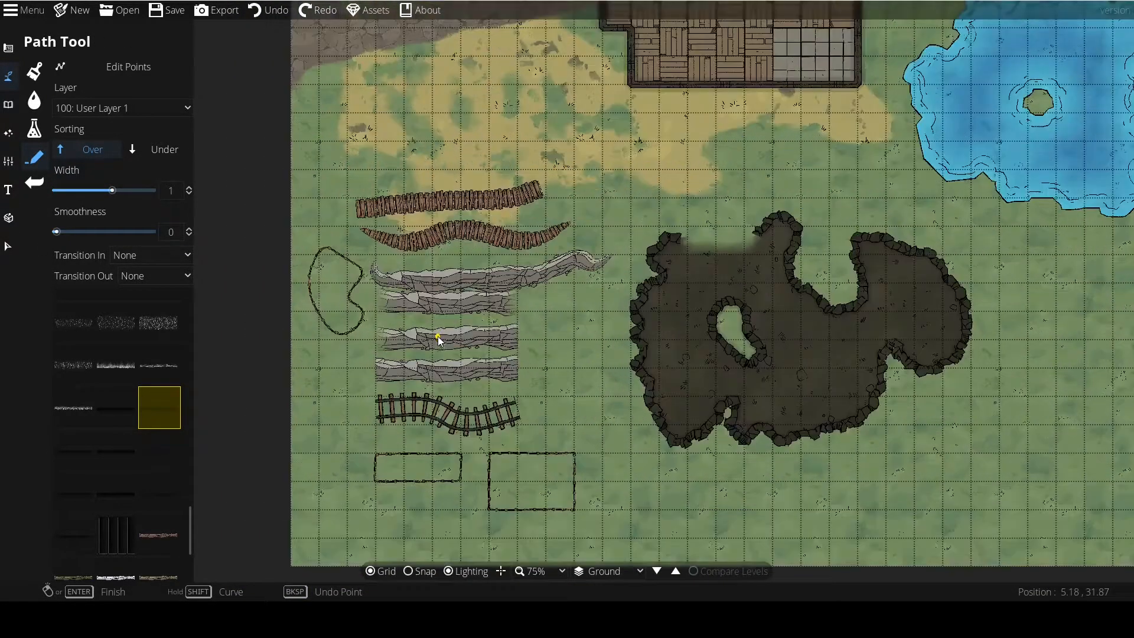
click(8, 246)
drag(301, 130, 632, 552)
key(Delete)
Return to the Path Tool, choose an olive-green cliff texture and draw a straight path about 5 tiles long west of the cave.
click(119, 126)
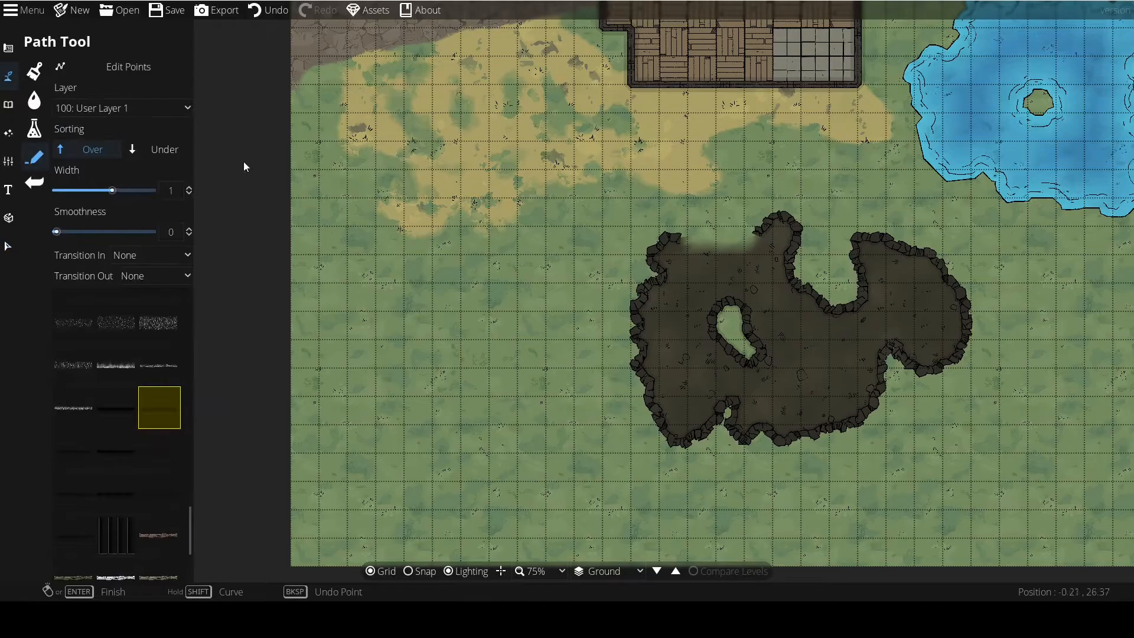
scroll(108, 461, up, 10)
scroll(104, 469, up, 3)
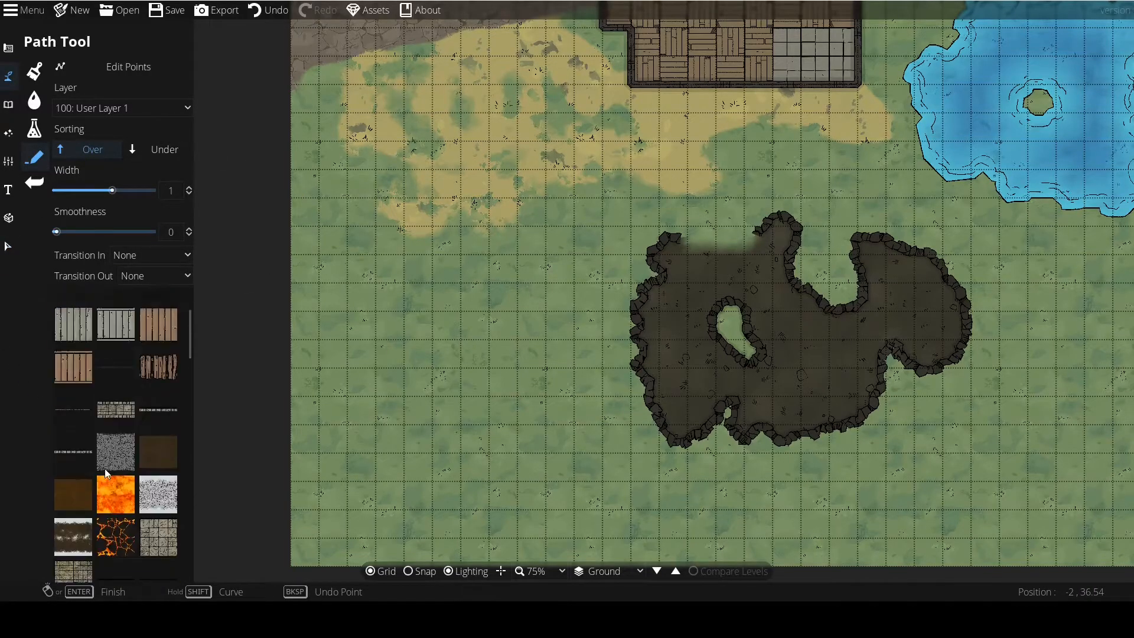
drag(190, 328, 200, 583)
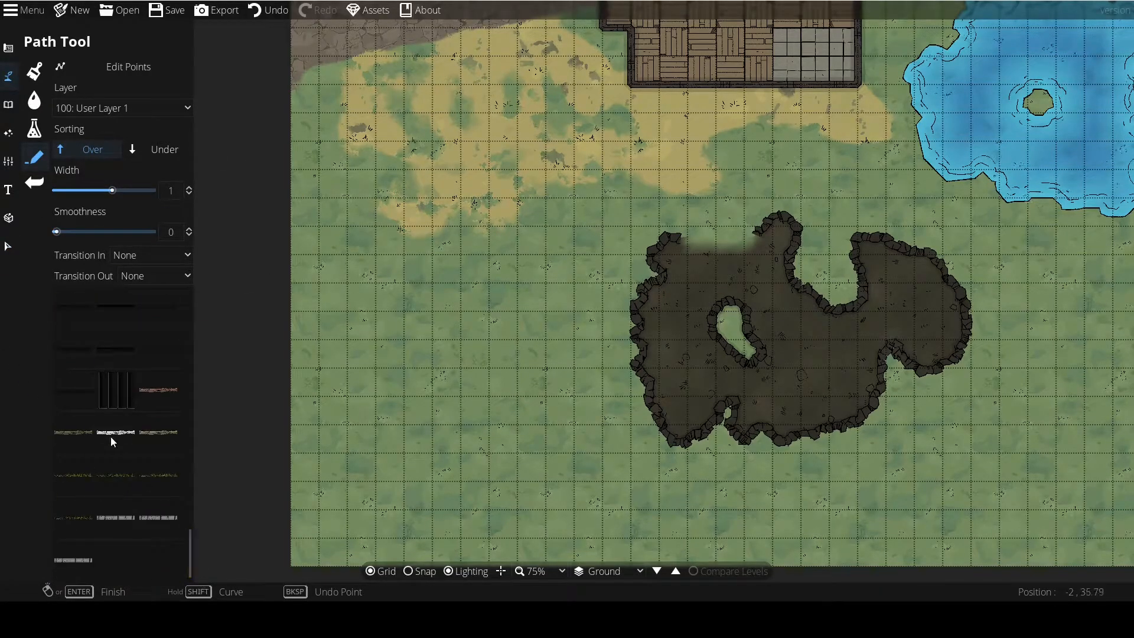
click(74, 433)
click(379, 322)
click(516, 349)
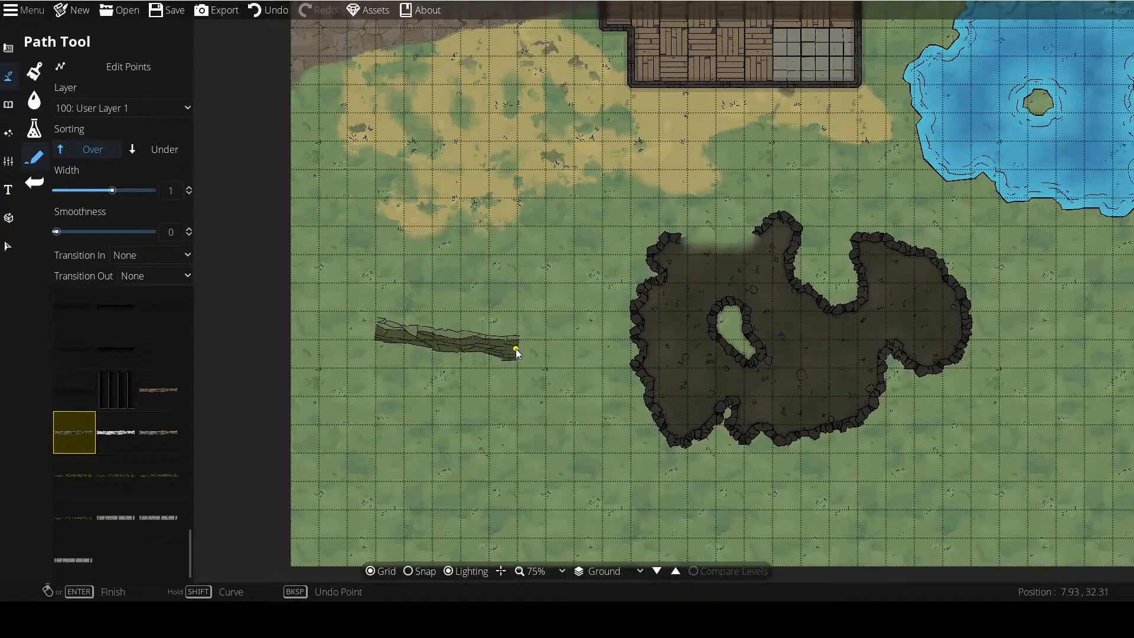
Draw a second olive-green cliff path that starts north of the first and winds southeast around its east end.
scroll(494, 348, up, 5)
scroll(406, 367, down, 5)
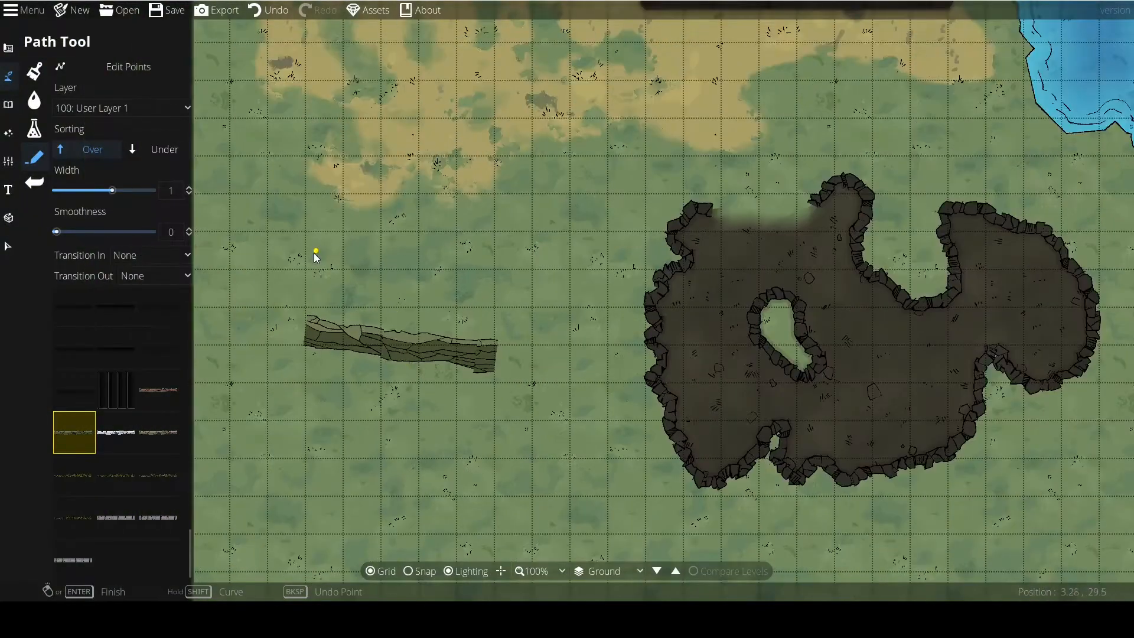
click(317, 251)
click(490, 273)
click(579, 357)
click(530, 467)
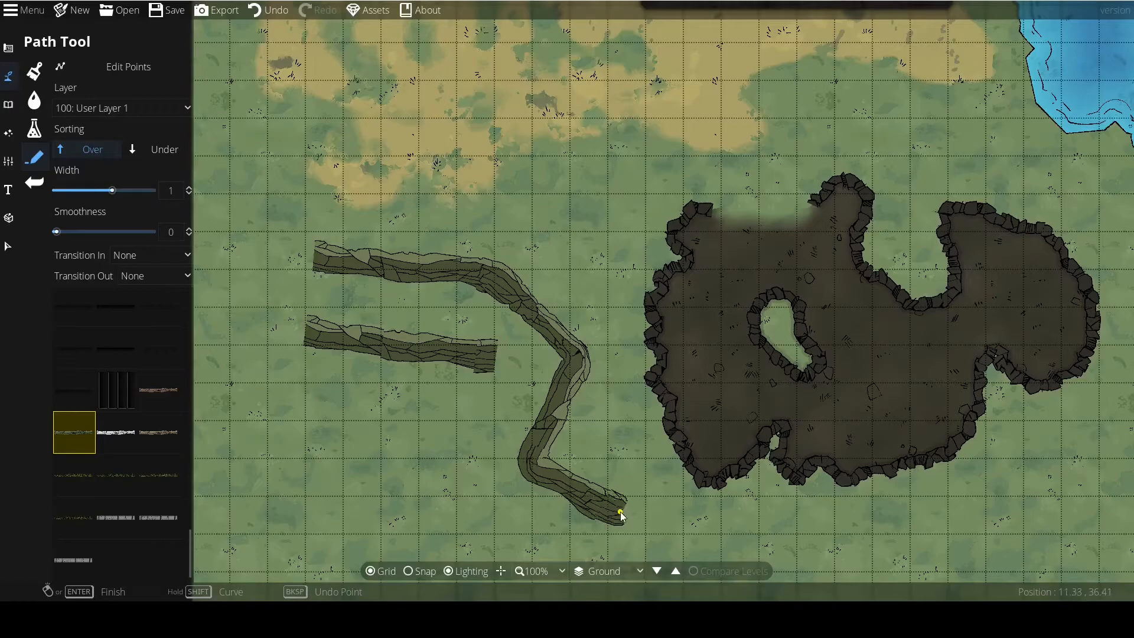
right_click(620, 511)
Set smoothness to 0.5 and draw a wavy olive-green cliff path spanning about 12 tiles north of the other two.
drag(102, 232, 113, 233)
click(285, 162)
click(409, 147)
click(494, 195)
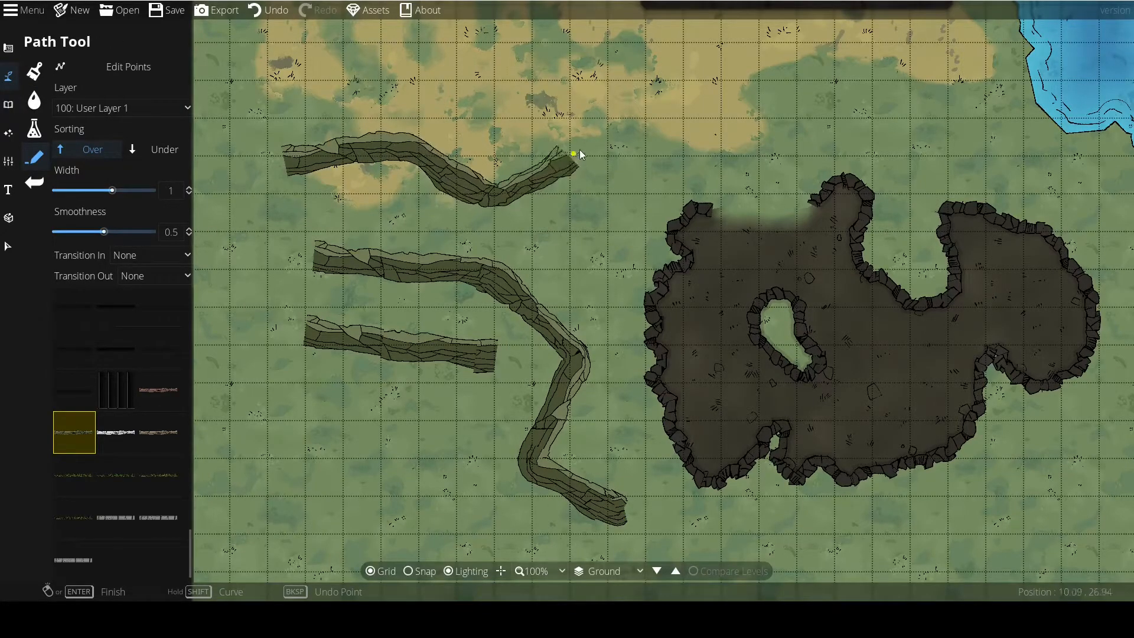
click(622, 141)
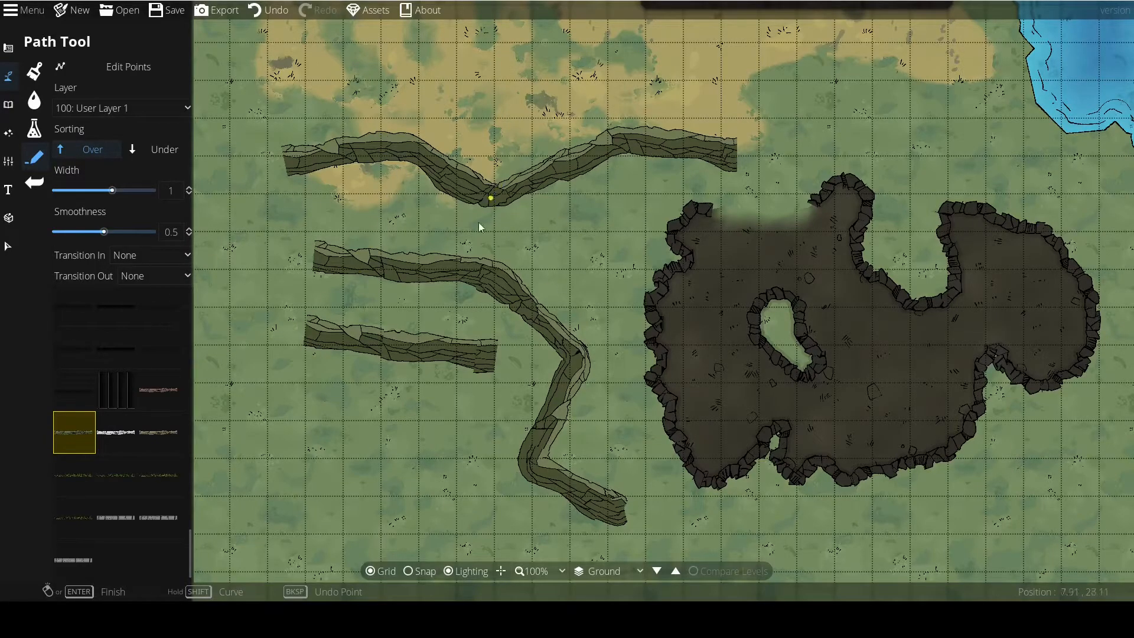
Undo the three olive-green cliff paths.
click(258, 12)
click(258, 11)
click(258, 11)
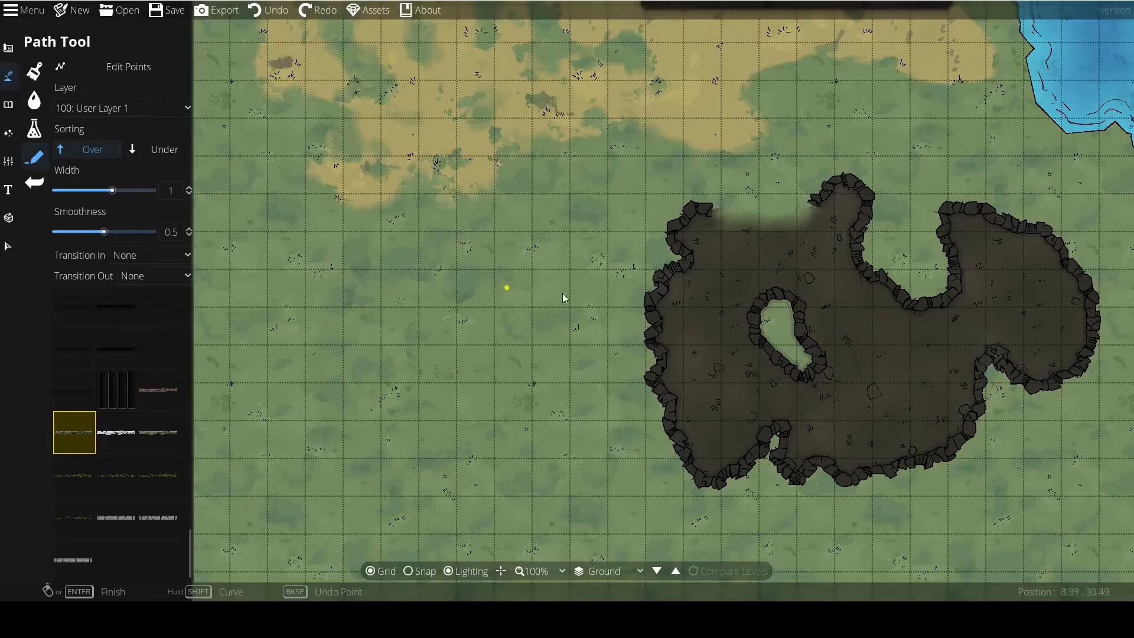
Choose the reddish-brown cliff texture, try a short diagonal path west of the cave and undo it.
click(157, 392)
click(421, 303)
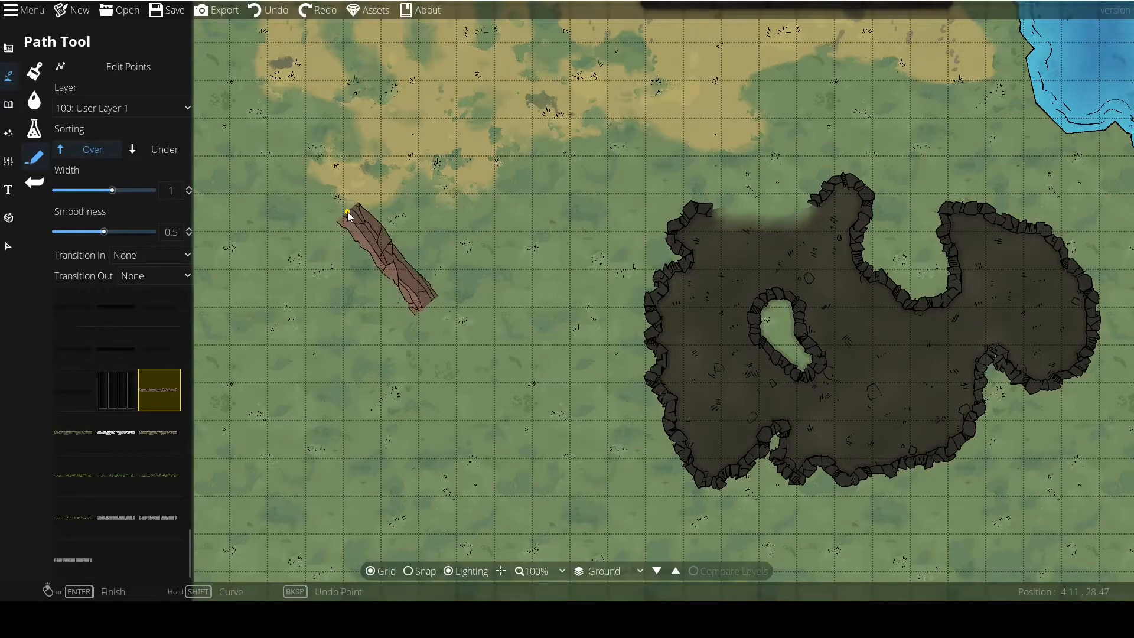
right_click(347, 211)
key(ctrl+z)
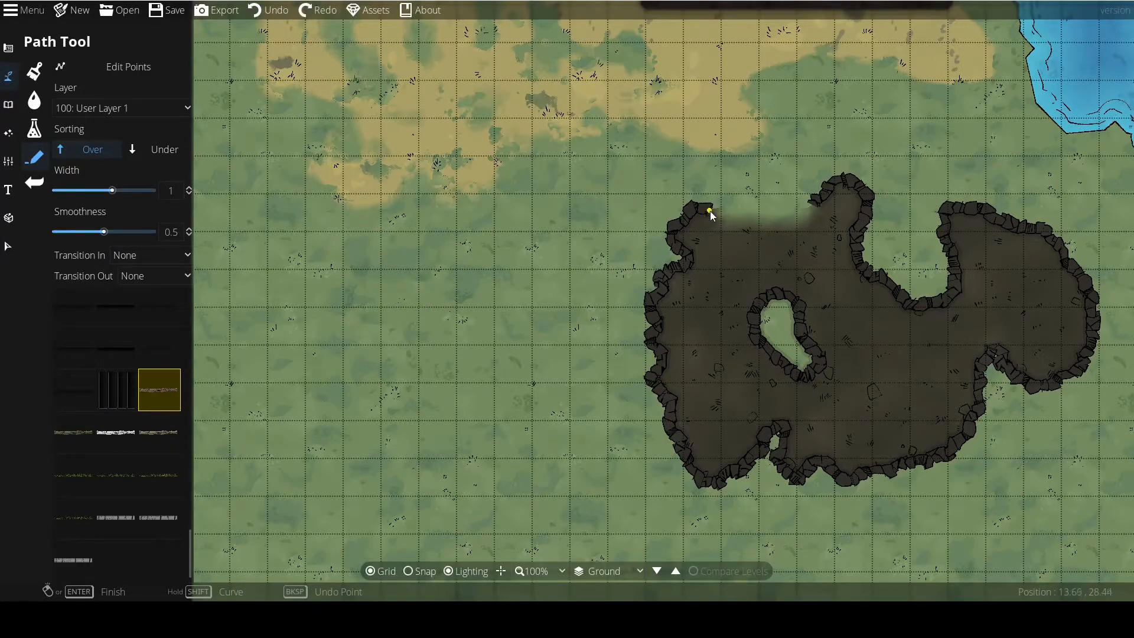
Draw a wavy reddish-brown cliff path from the west side of the cave entrance to the map's west edge.
drag(766, 214, 538, 292)
scroll(538, 292, down, 3)
scroll(601, 360, up, 3)
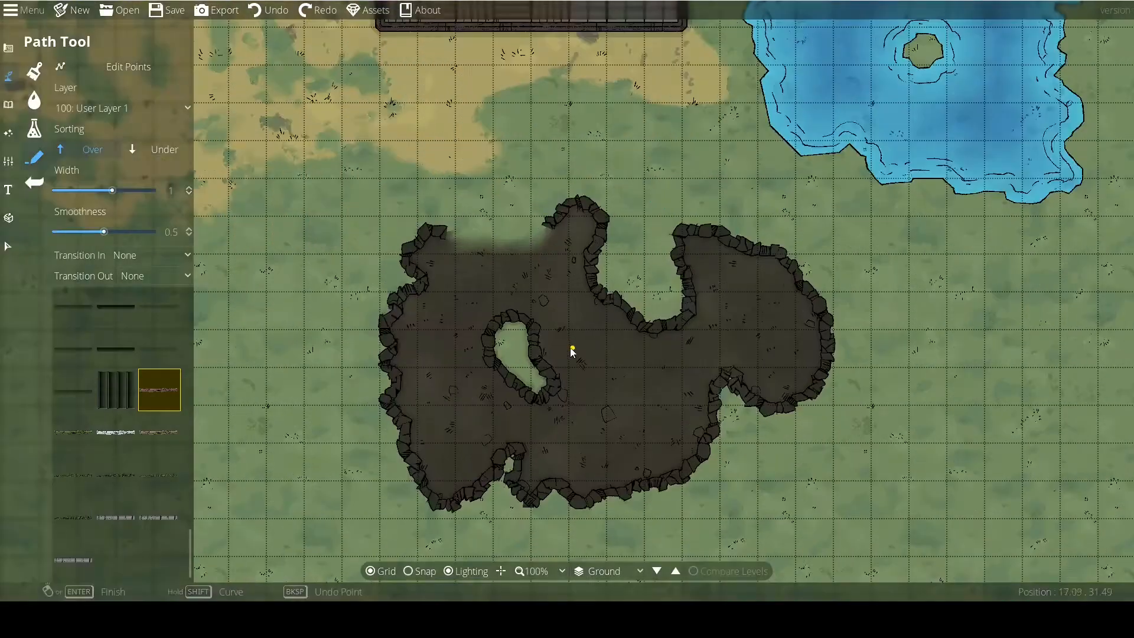
drag(469, 280, 582, 299)
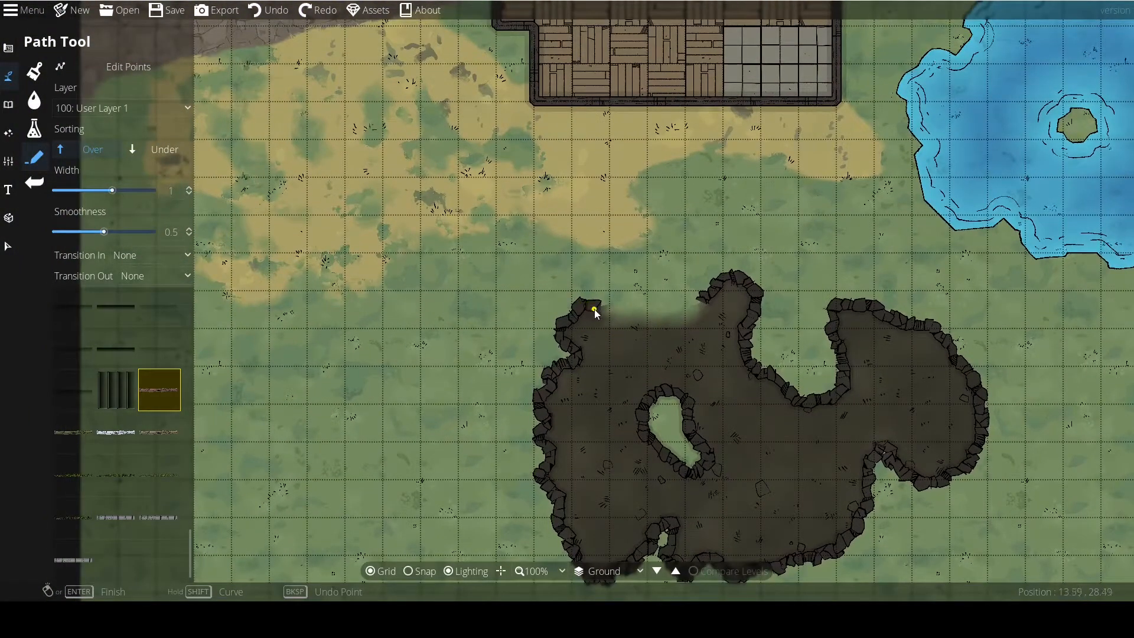
drag(587, 285, 722, 314)
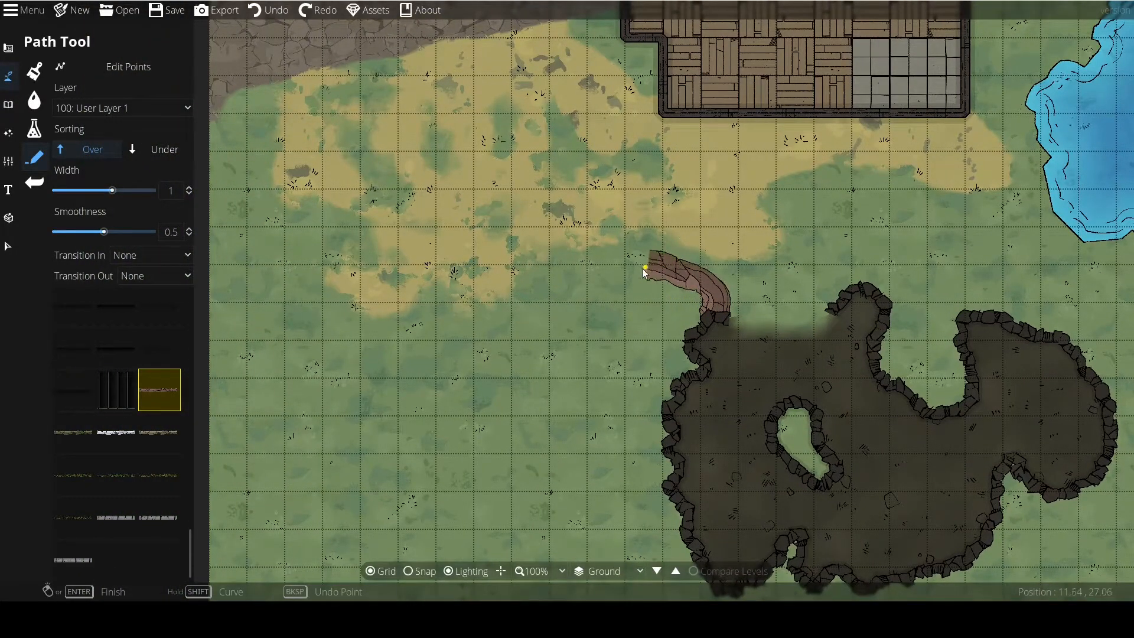
click(464, 318)
click(365, 332)
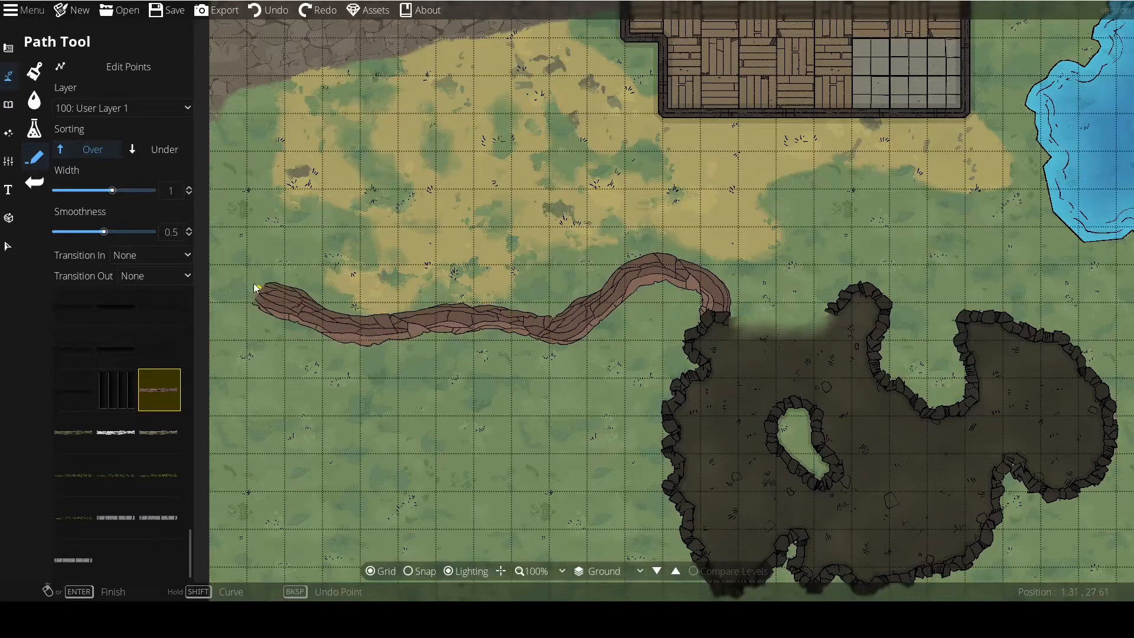
click(259, 285)
drag(257, 285, 360, 284)
right_click(218, 239)
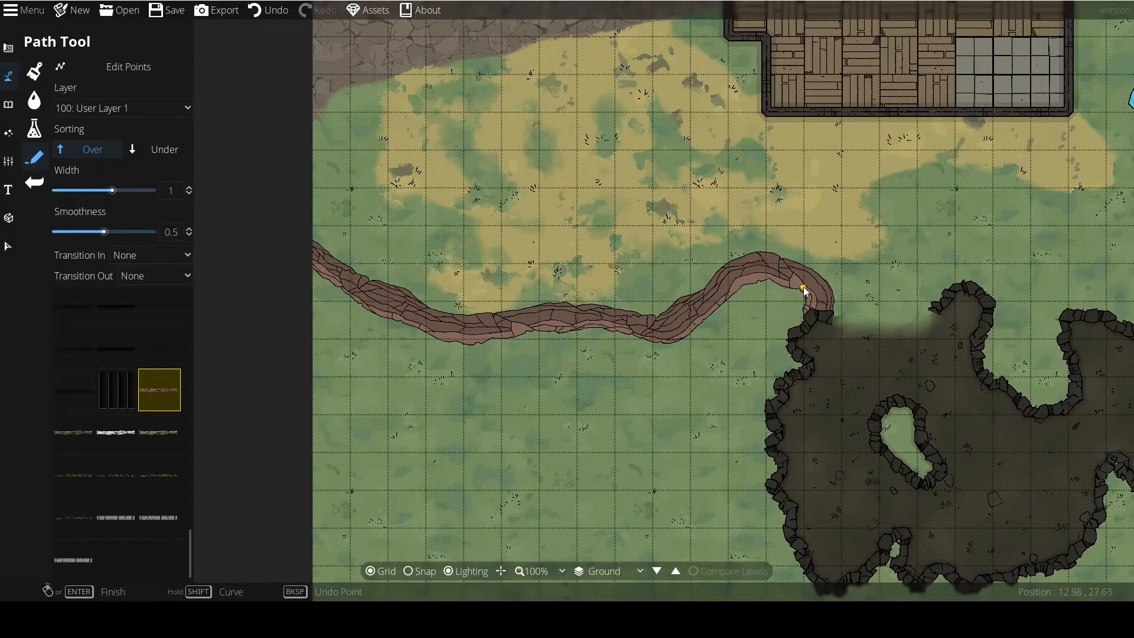
Set sorting to Under and Transition In to Grow, and draw a second cliff path overlapping the western one from the cave entrance.
drag(498, 338, 333, 298)
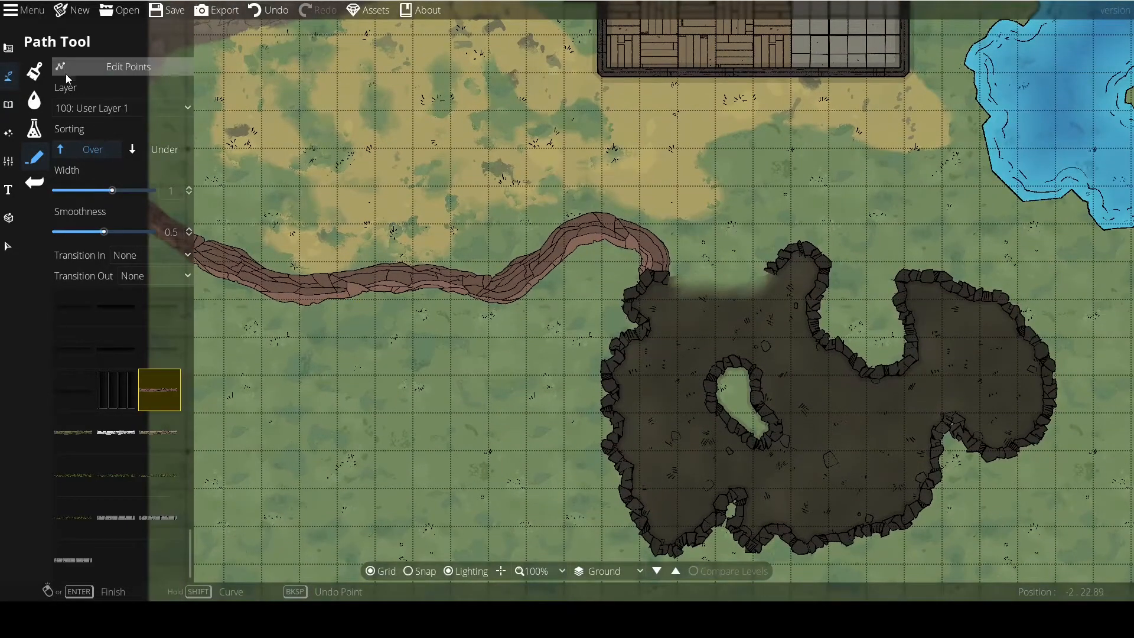
click(140, 151)
click(130, 258)
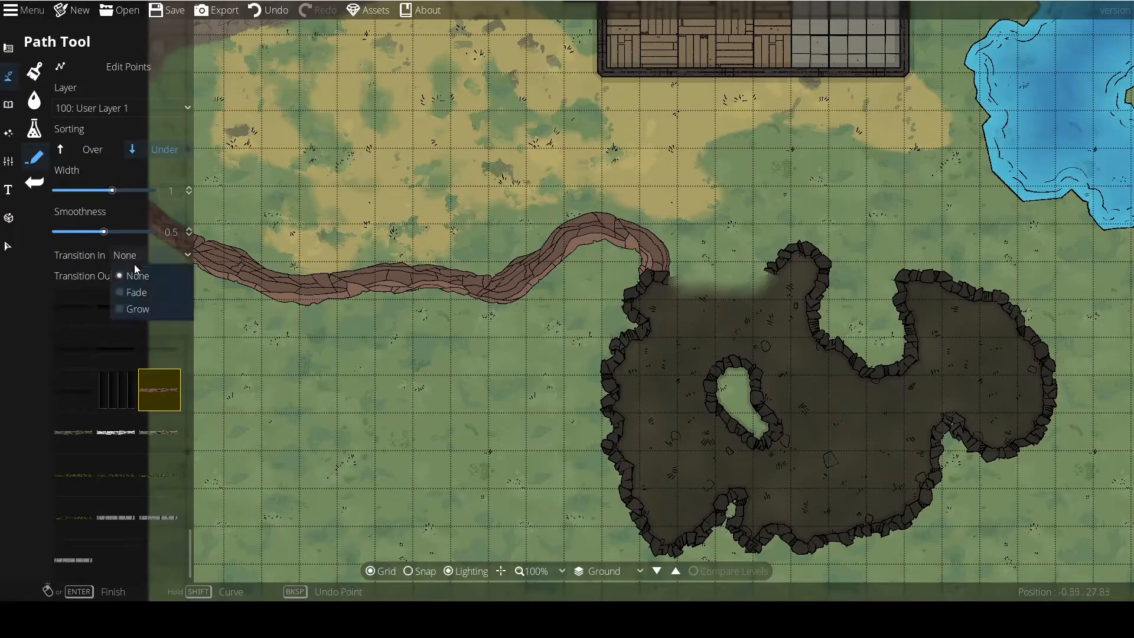
click(137, 310)
click(667, 279)
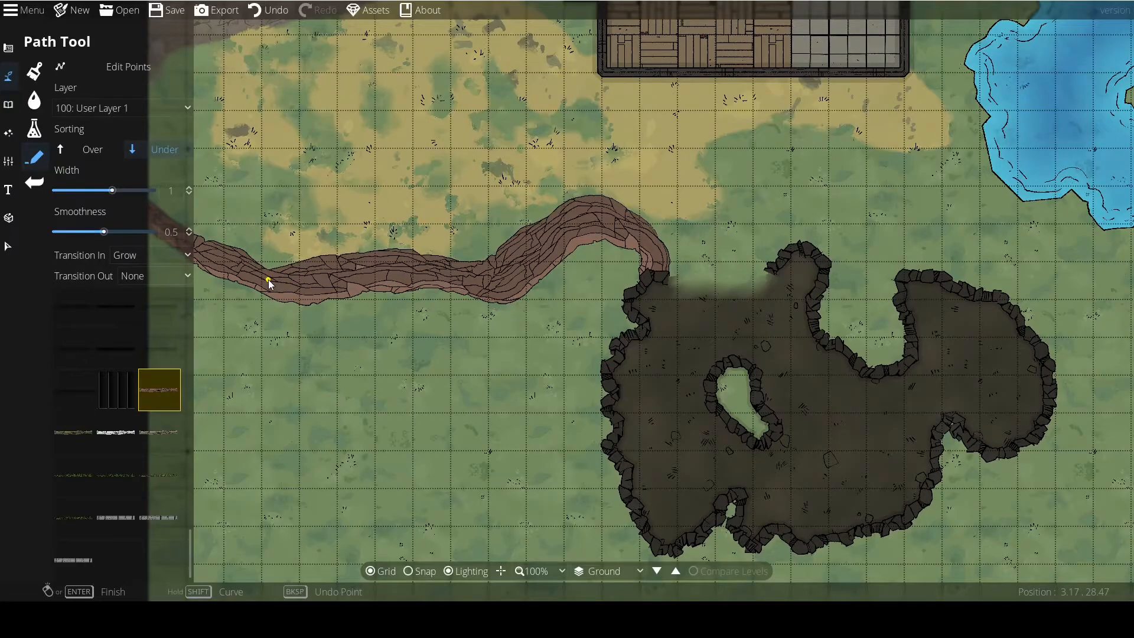
scroll(549, 349, down, 3)
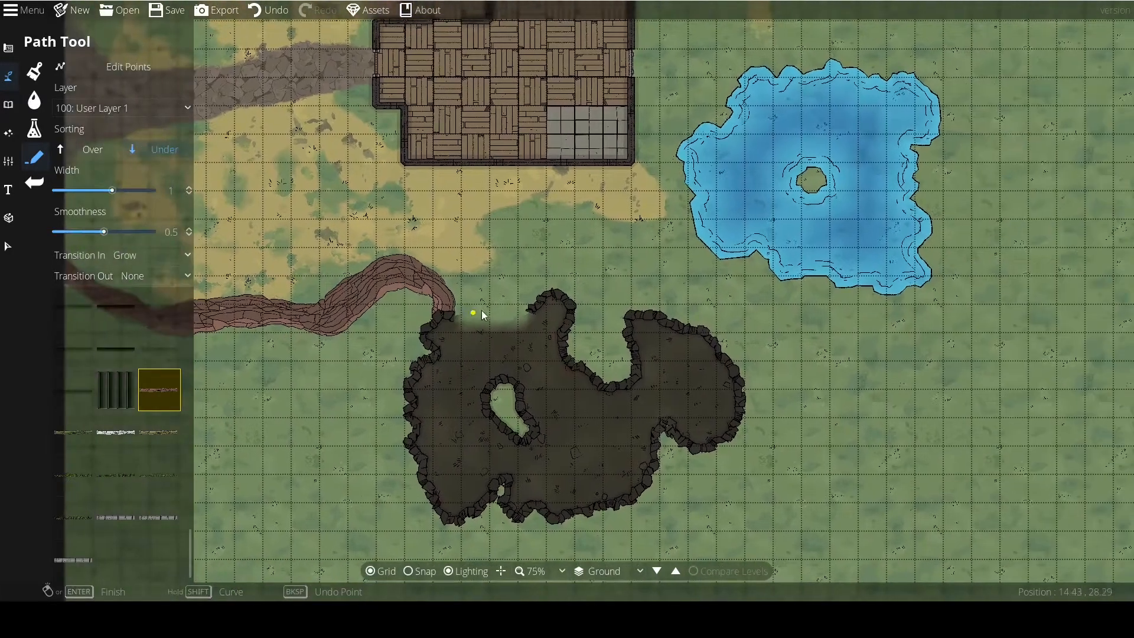
scroll(477, 312, up, 2)
click(536, 280)
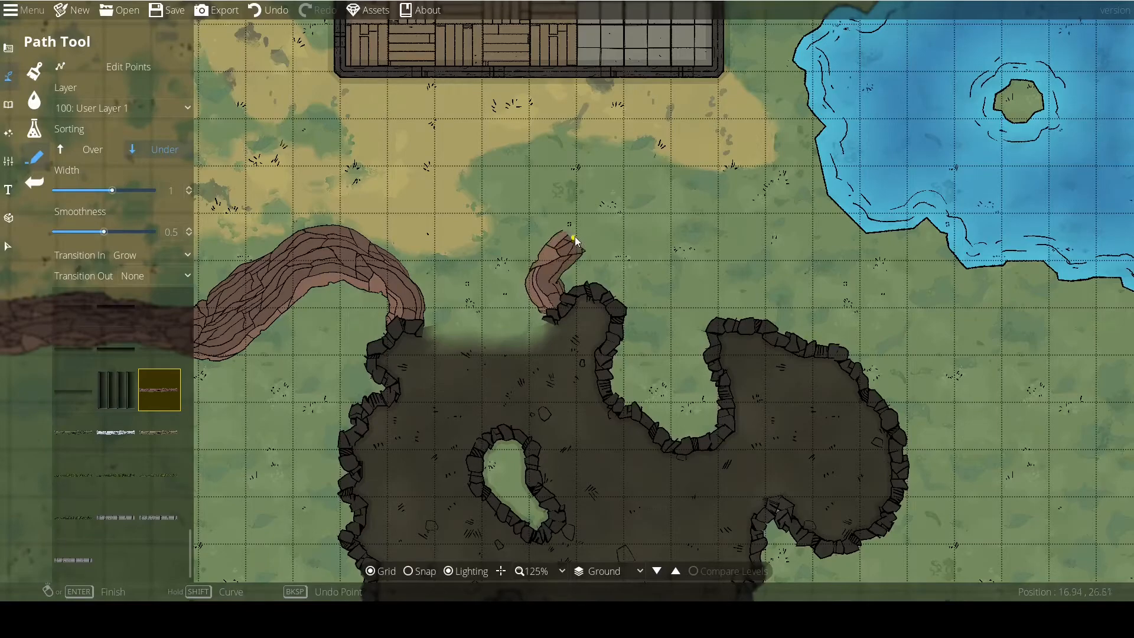
key(ctrl+z)
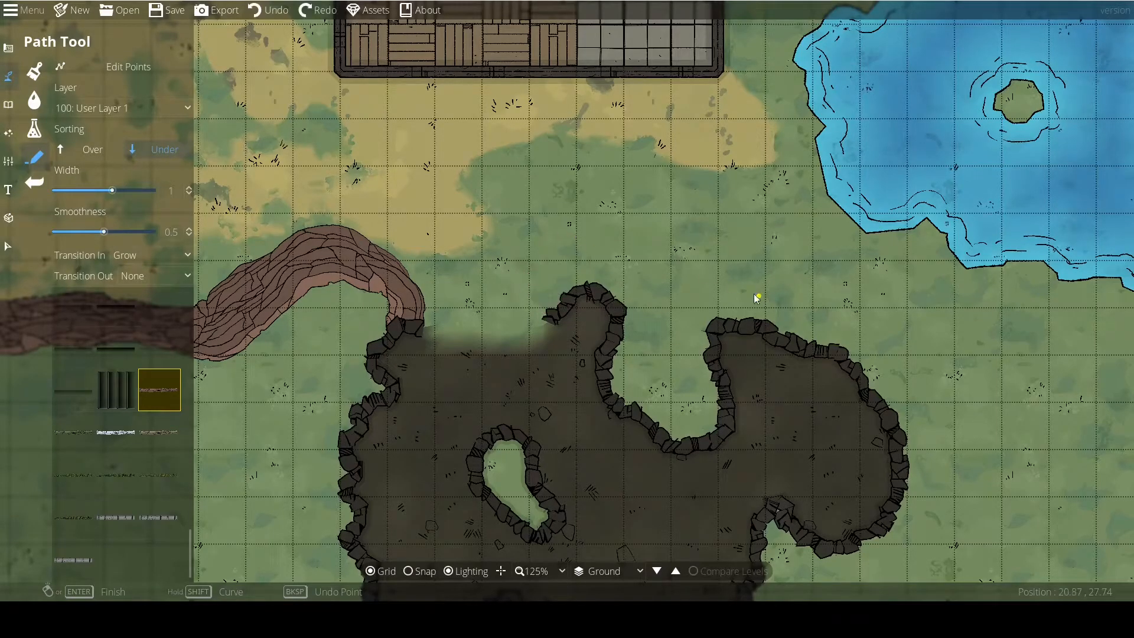
scroll(675, 300, down, 1)
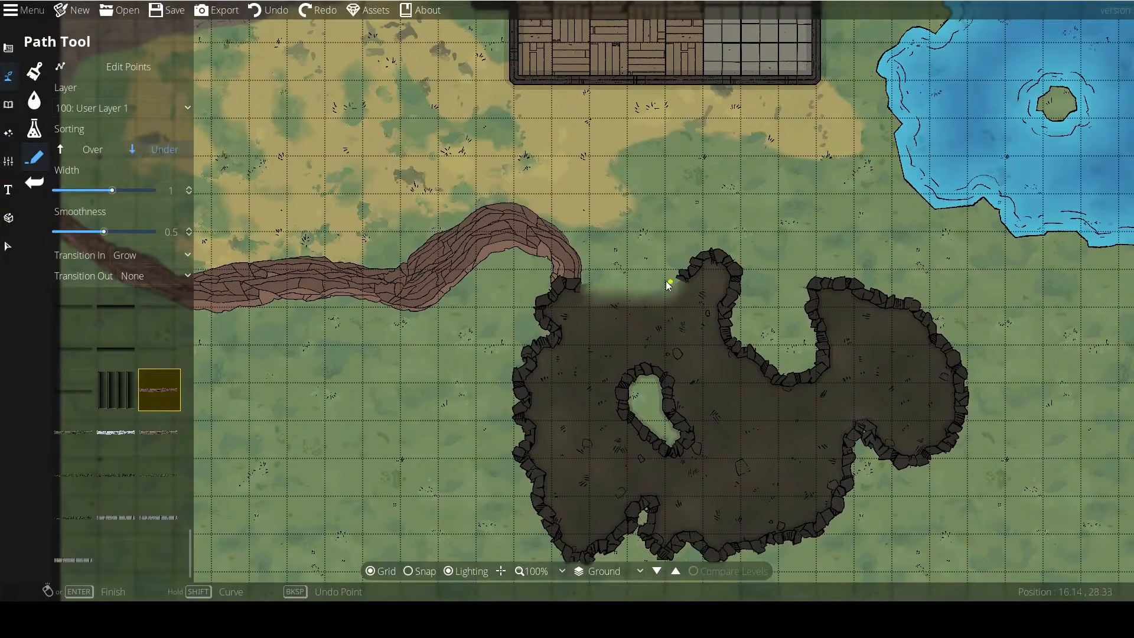
Set the path's Transition In to None.
drag(669, 281, 594, 263)
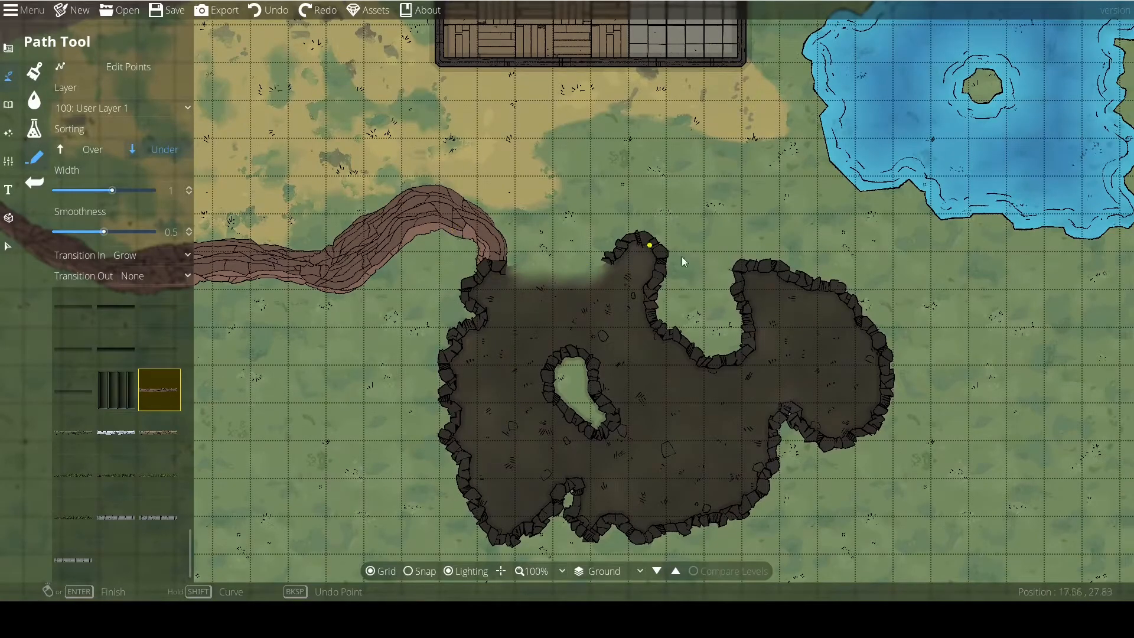
drag(665, 256, 524, 190)
drag(730, 382, 651, 311)
click(132, 254)
click(127, 268)
click(897, 566)
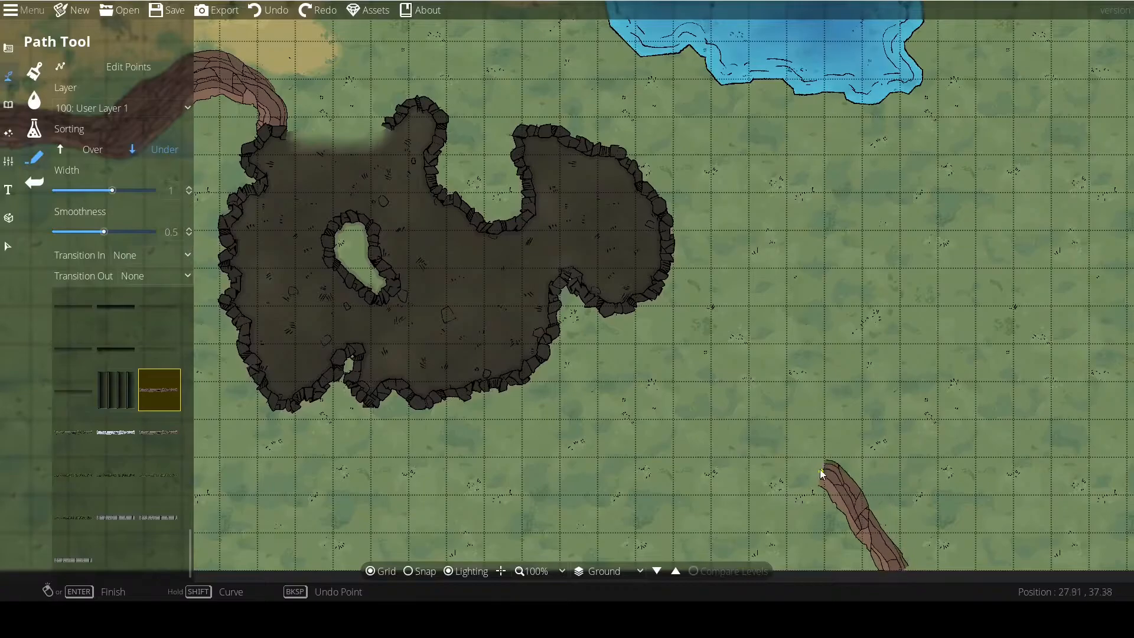
click(820, 470)
right_click(838, 427)
drag(848, 433, 800, 397)
key(ctrl+z)
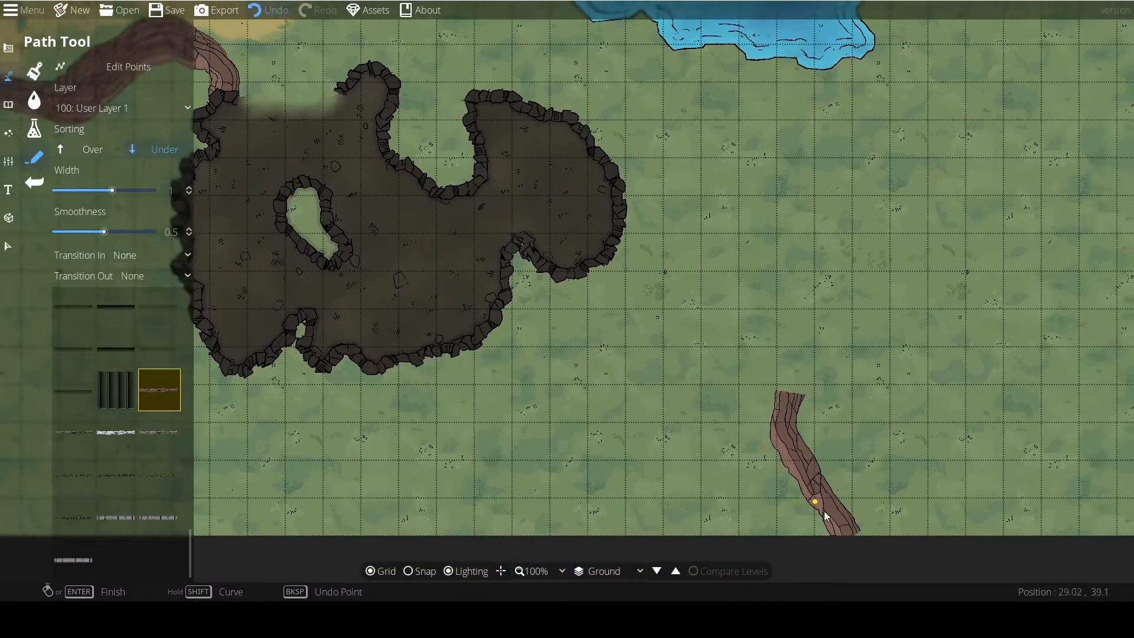
Draw a cliff path from the map's south edge, north past the cave's east side and west to the cave entrance's east side.
click(851, 547)
click(847, 488)
click(793, 444)
click(771, 337)
click(763, 195)
click(597, 82)
drag(571, 49, 825, 461)
click(801, 436)
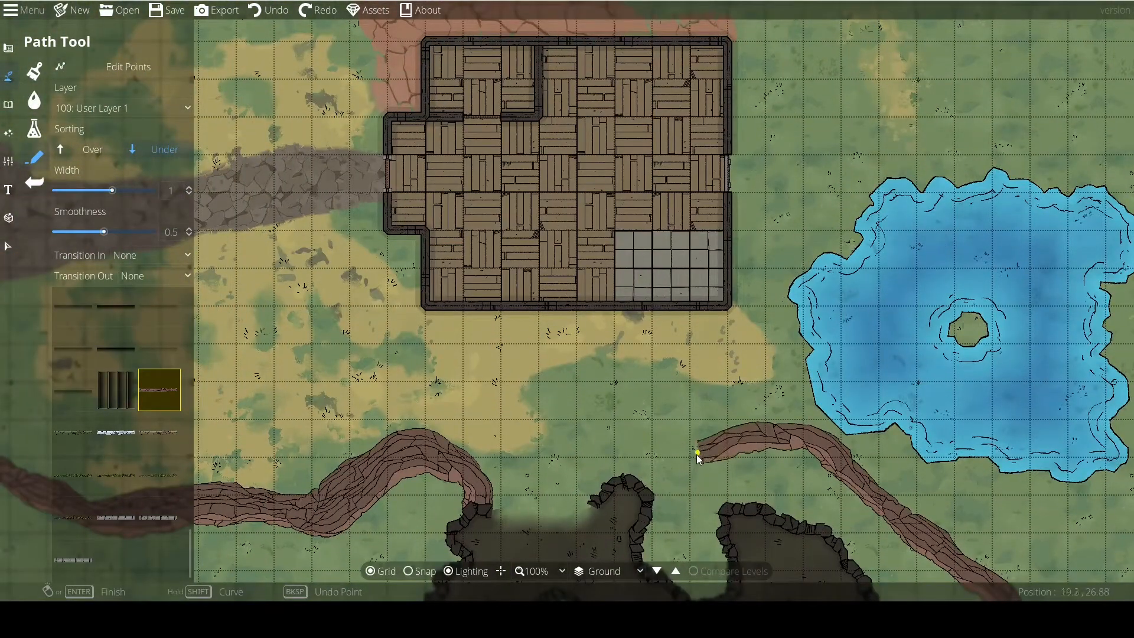
click(696, 453)
click(650, 431)
mouse_move(582, 476)
mouse_down()
mouse_move(542, 336)
mouse_move(486, 296)
mouse_up()
right_click(569, 373)
Draw a second cliff path overlapping the eastern one, bulging outward south of the lake before rejoining it.
drag(712, 387, 552, 254)
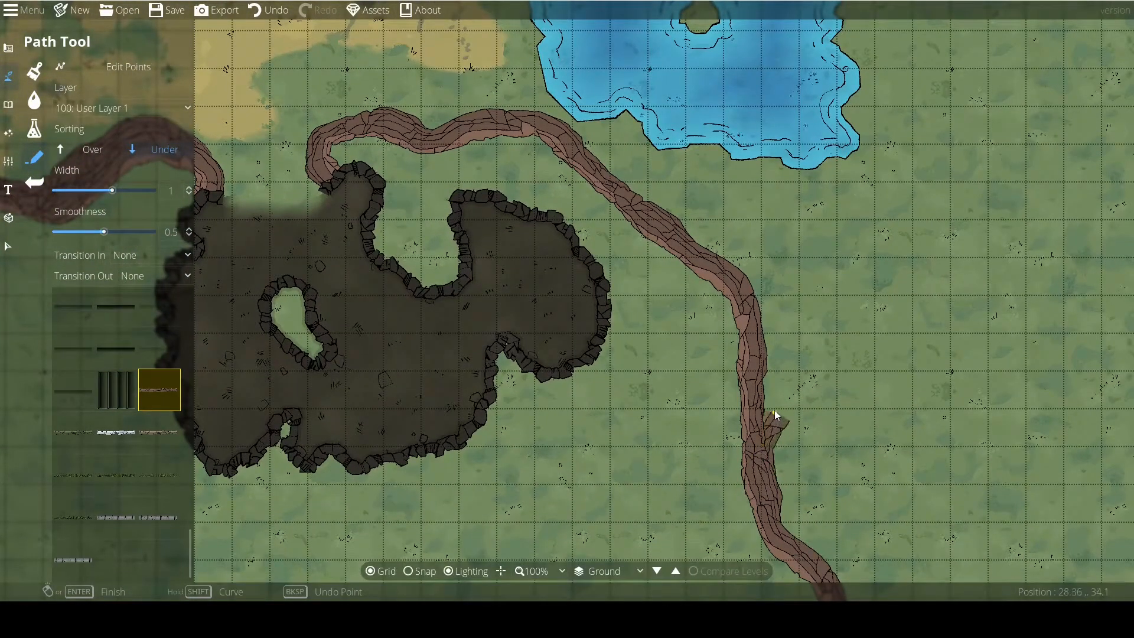
mouse_move(761, 247)
mouse_down()
mouse_move(730, 201)
mouse_move(693, 181)
mouse_move(619, 182)
mouse_up()
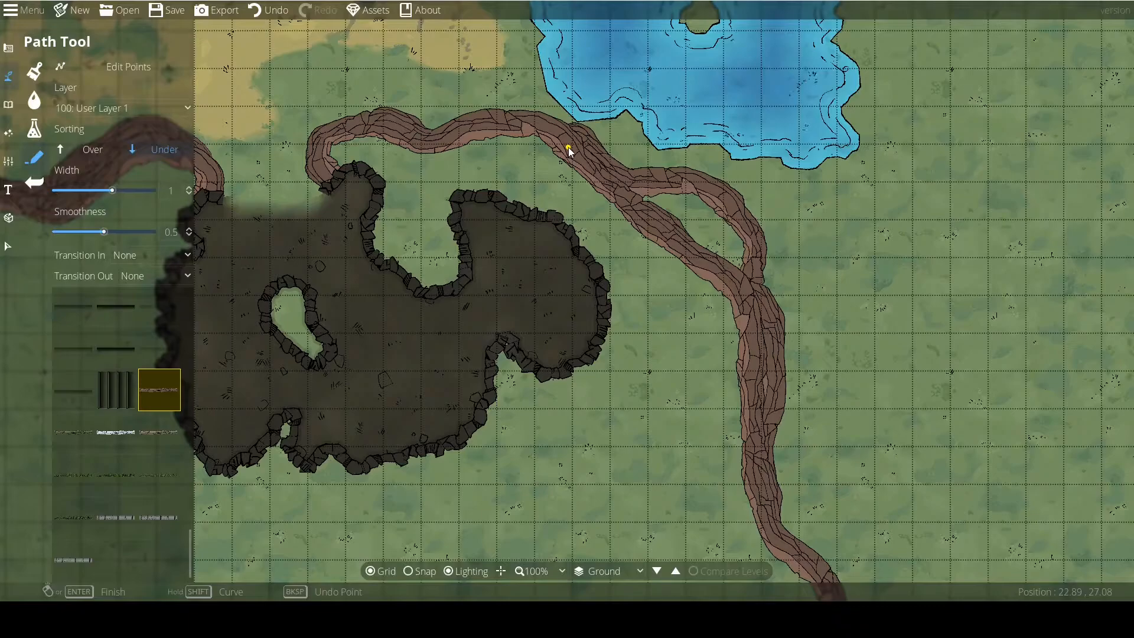
scroll(642, 302, down, 1)
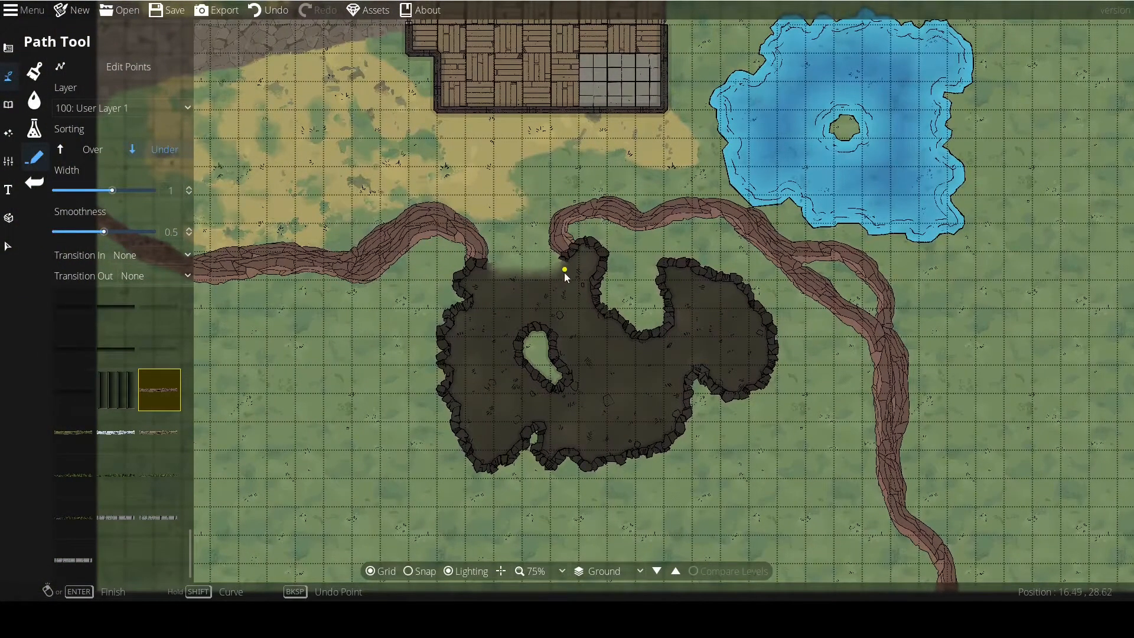
drag(565, 272, 646, 257)
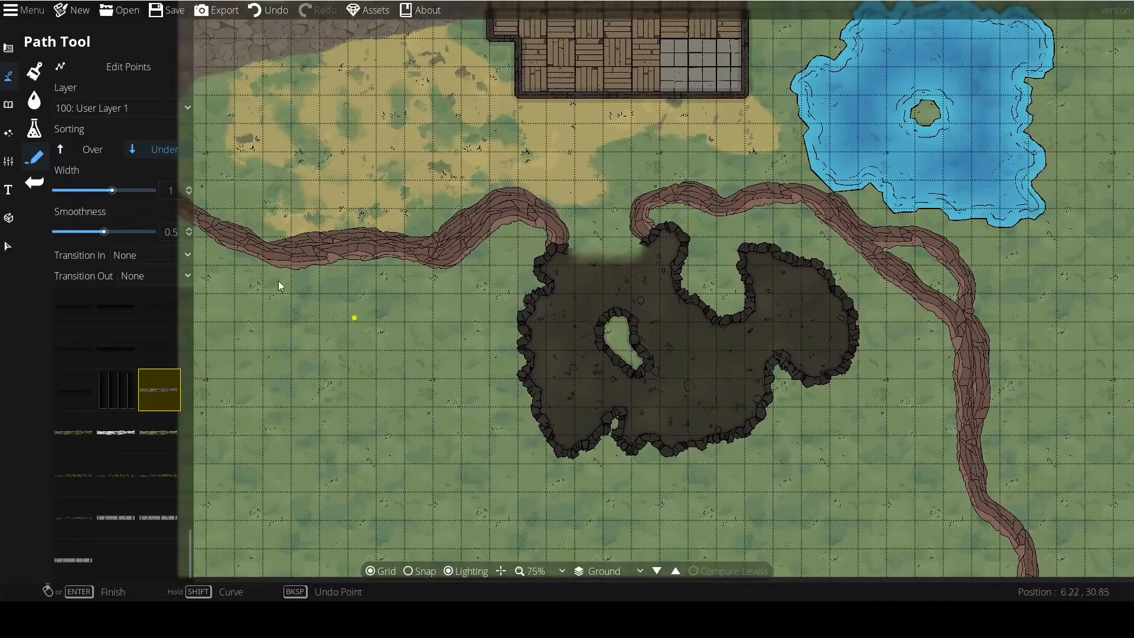
Paint Terrain Dry Grass with the Terrain Brush at size 3 along the south side of the western cliff, up to the cave.
click(35, 72)
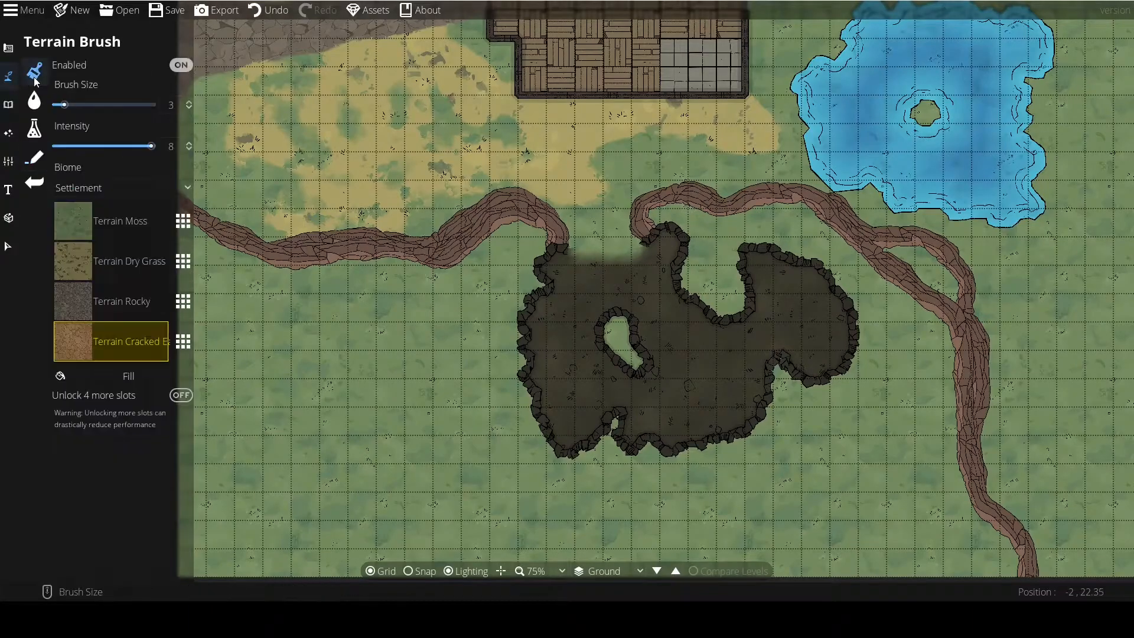
drag(391, 409, 478, 335)
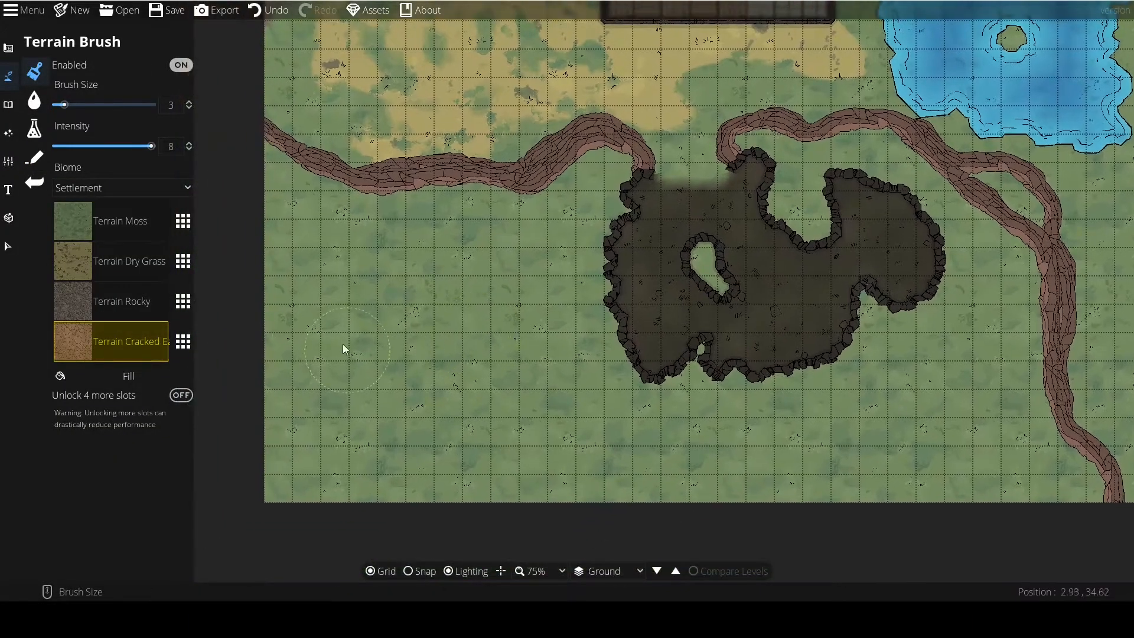
click(65, 269)
drag(274, 271, 240, 228)
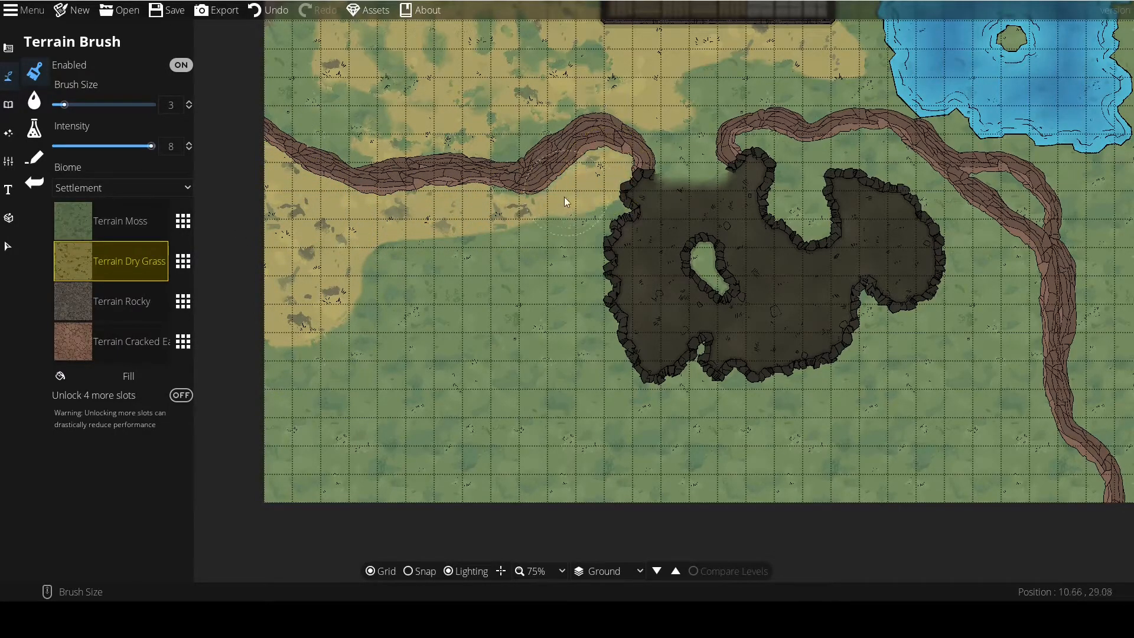
mouse_move(573, 228)
mouse_down()
mouse_move(508, 308)
mouse_move(369, 282)
mouse_move(296, 480)
mouse_move(449, 297)
mouse_move(368, 327)
mouse_move(254, 412)
mouse_move(307, 464)
mouse_move(550, 356)
mouse_move(557, 372)
mouse_move(650, 422)
mouse_move(701, 419)
mouse_move(709, 283)
mouse_up()
mouse_move(813, 222)
mouse_down()
mouse_move(829, 194)
mouse_move(584, 321)
mouse_up()
Fill the ground east and south of the cave, up to the eastern cliff, with Terrain Dry Grass at brush size 4.
scroll(604, 212, down, 5)
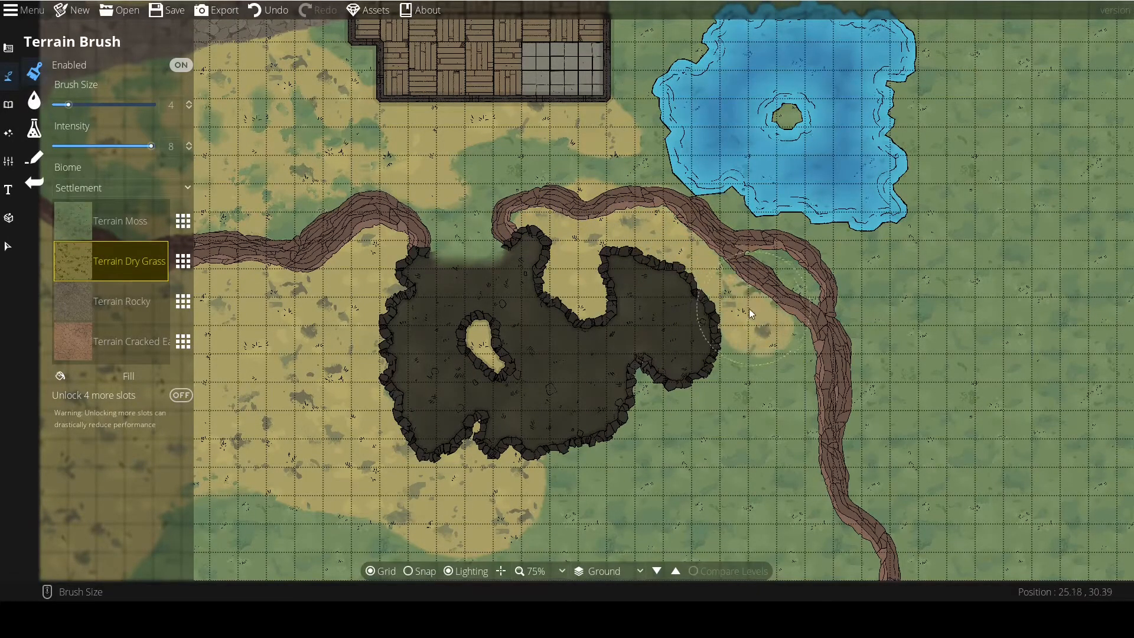
drag(777, 481, 736, 372)
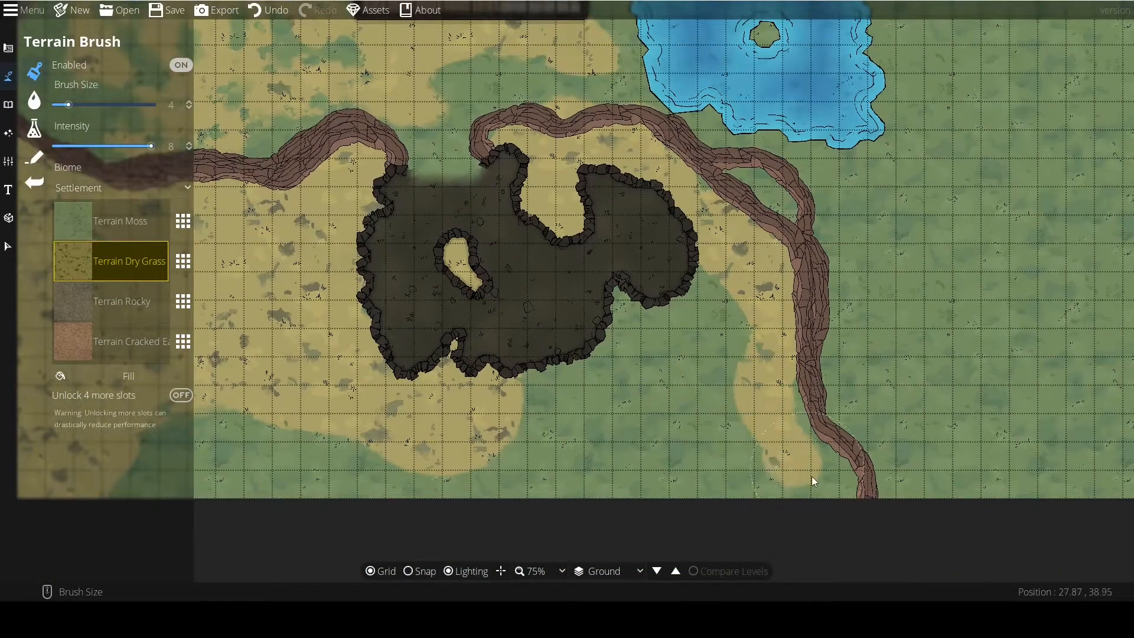
scroll(742, 476, up, 5)
mouse_move(742, 476)
mouse_down()
mouse_move(673, 391)
mouse_move(591, 378)
mouse_move(532, 441)
mouse_move(323, 444)
mouse_move(552, 436)
mouse_up()
mouse_move(543, 441)
mouse_down()
mouse_move(369, 446)
mouse_move(561, 458)
mouse_up()
Paint the small island inside the cave with Terrain Rocky at brush size 2.
click(117, 301)
mouse_move(735, 278)
mouse_down()
mouse_move(551, 324)
mouse_move(634, 340)
mouse_up()
scroll(551, 324, down, 4)
click(508, 301)
scroll(505, 301, down, 3)
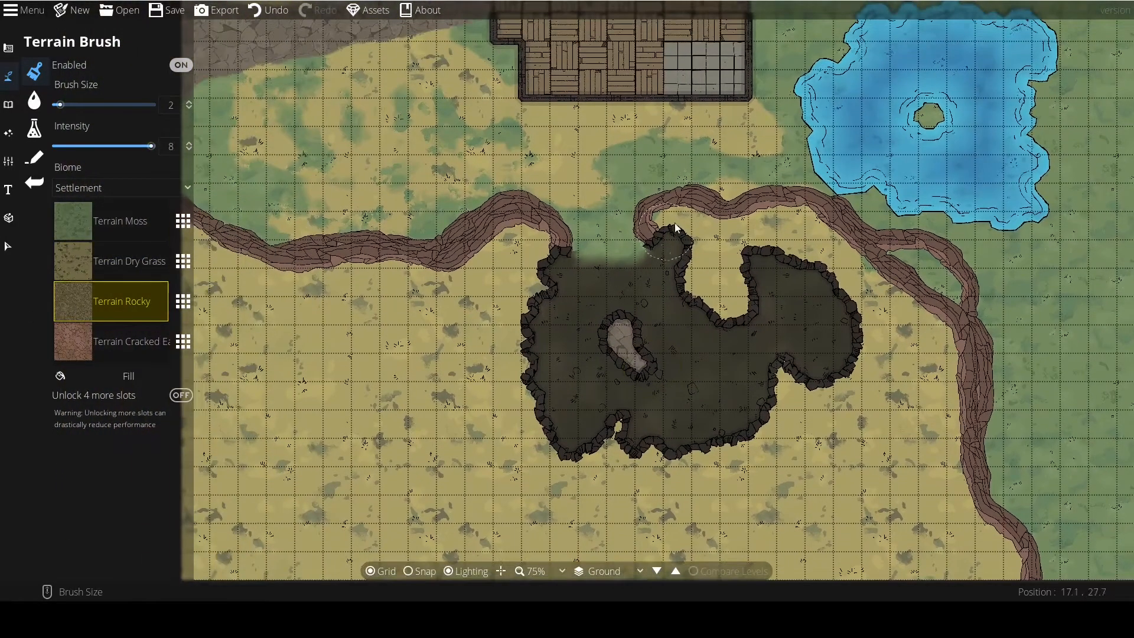
Draw a cliff path from the map's south edge around the cave's southwest to the west edge, with an overlapping stretch along its southern part.
drag(549, 402, 558, 312)
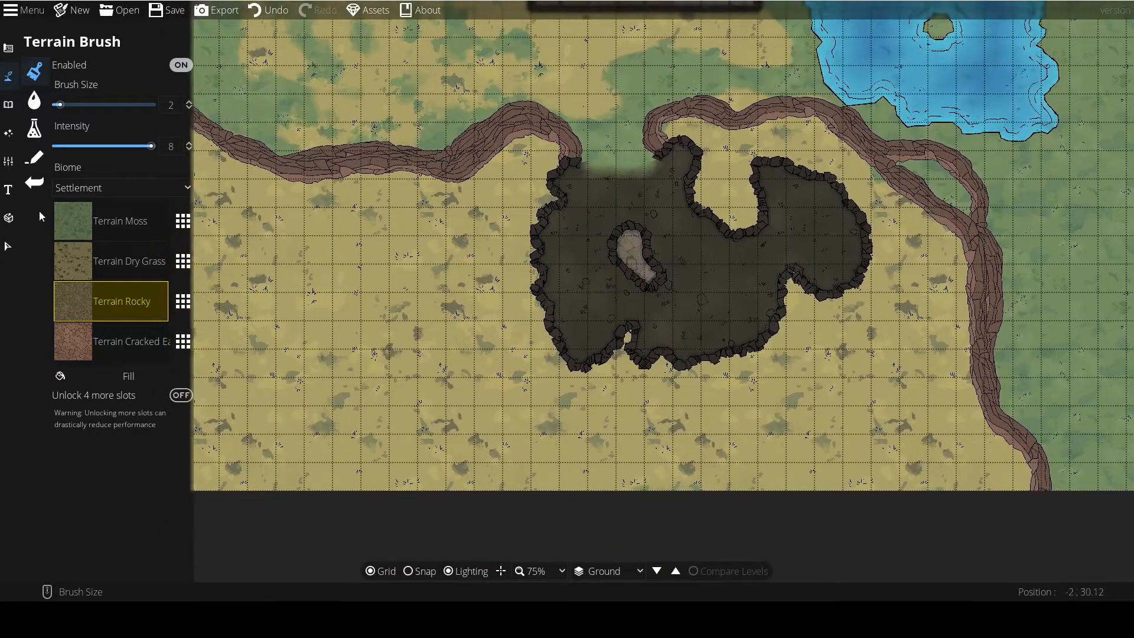
click(7, 50)
click(34, 100)
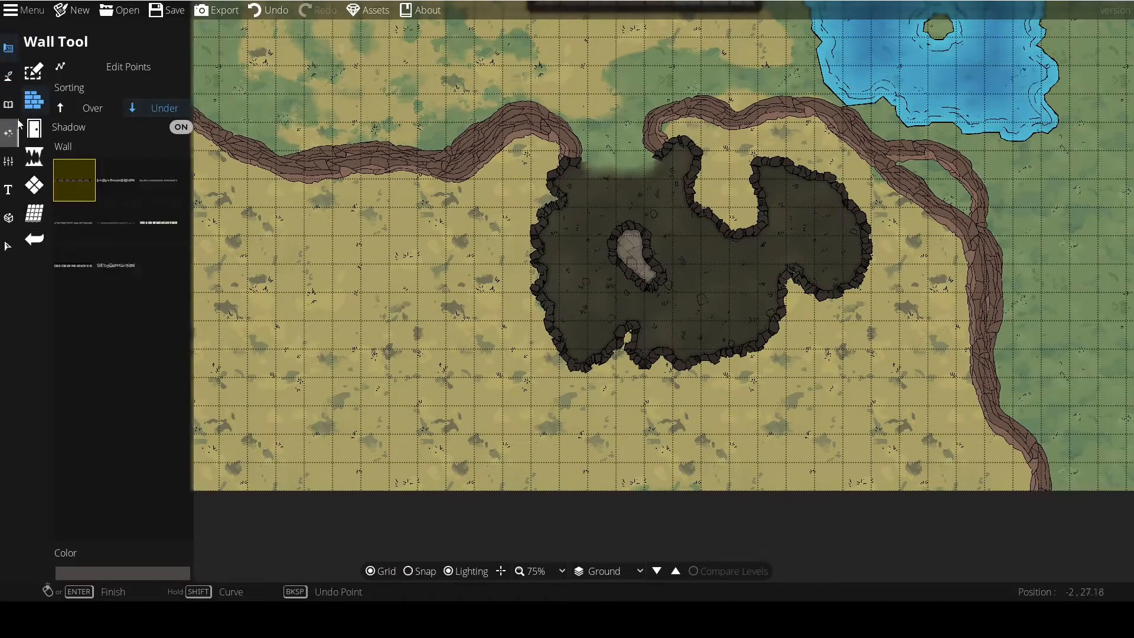
click(7, 79)
click(52, 156)
drag(438, 484, 519, 469)
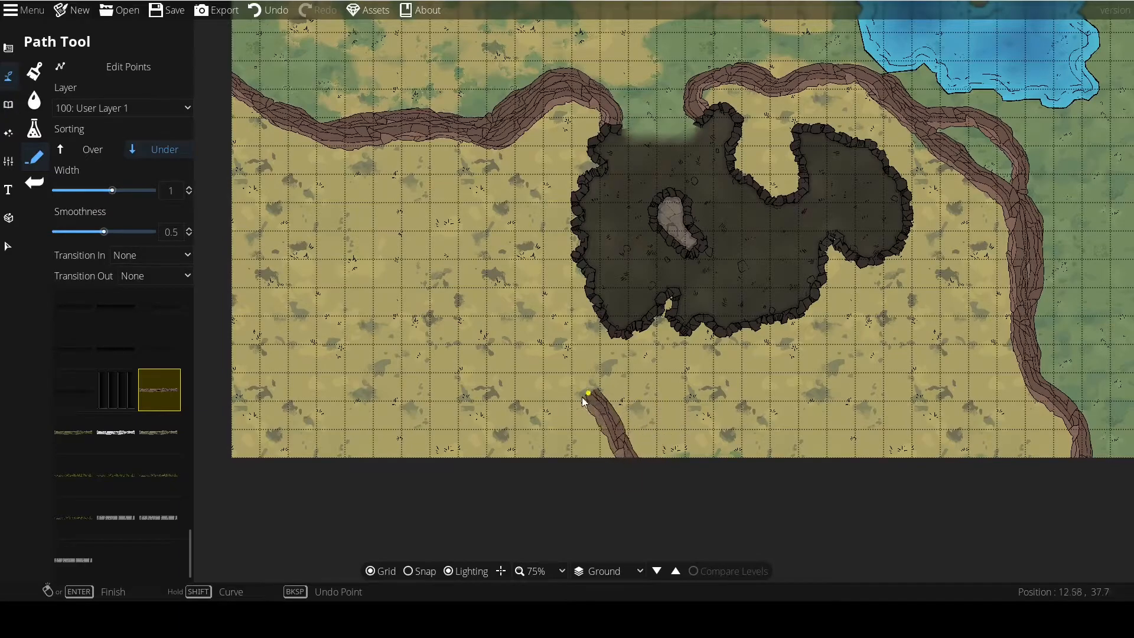
click(532, 375)
click(523, 254)
click(462, 204)
click(368, 194)
click(317, 168)
click(280, 141)
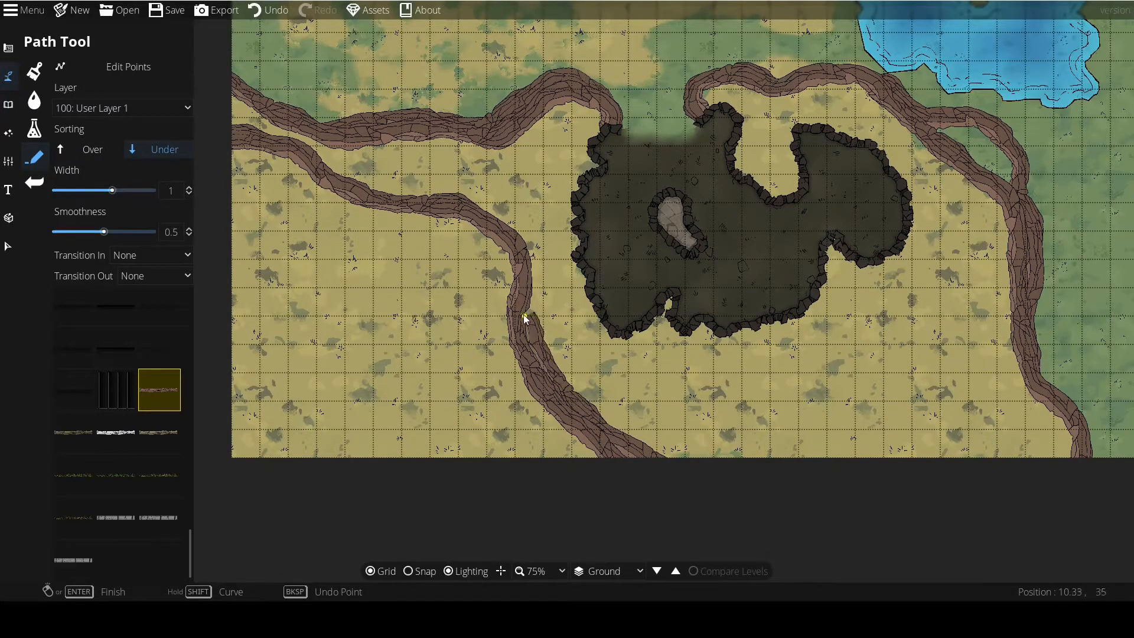
Set the path's Transition In to Grow and Transition Out to Shrink.
drag(473, 407, 567, 437)
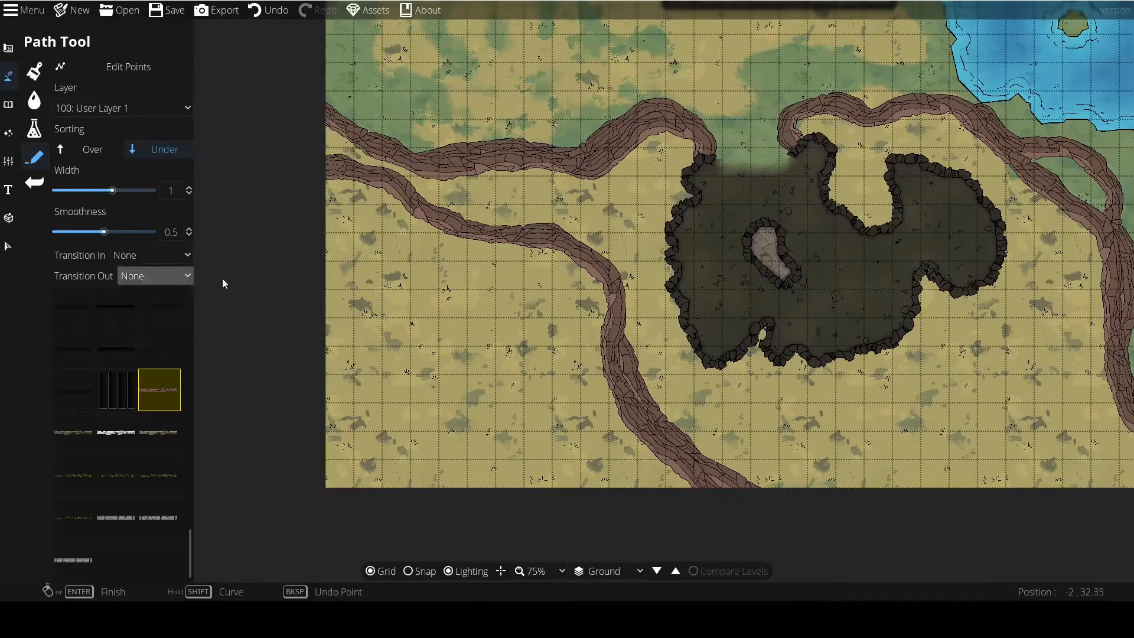
drag(348, 287, 377, 265)
drag(601, 235, 461, 366)
drag(591, 323, 468, 269)
drag(679, 416, 497, 311)
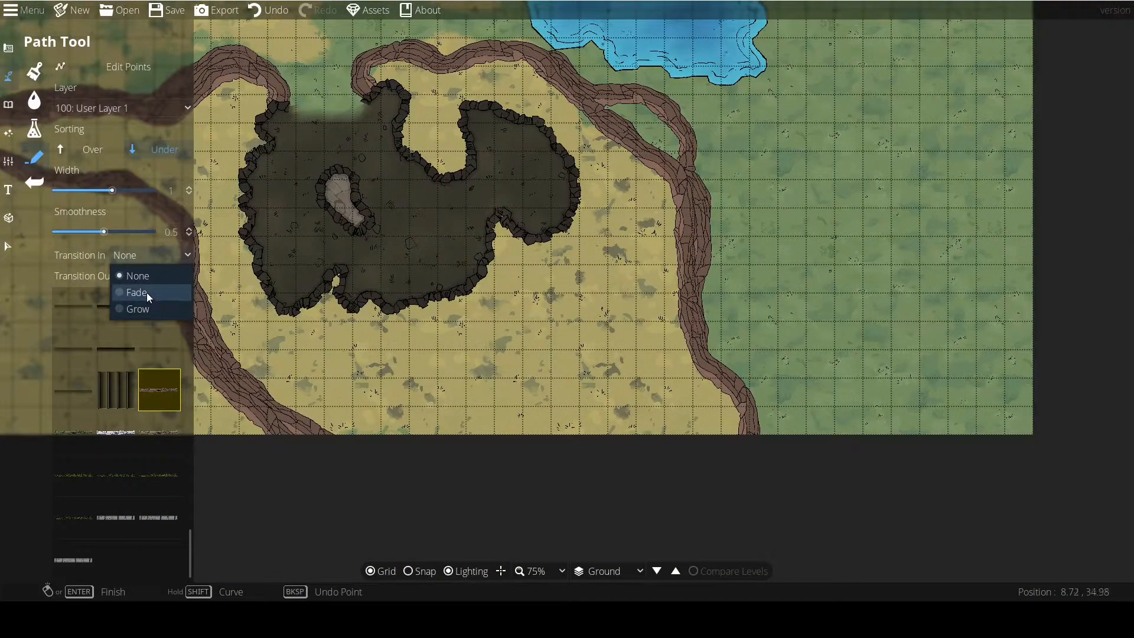
click(144, 308)
click(148, 275)
click(156, 315)
click(155, 276)
click(152, 330)
Draw a tapered cliff path about 6 tiles across from the map's south edge, curving northwest to just southeast of the cave.
click(693, 500)
mouse_move(631, 404)
mouse_down()
mouse_move(642, 356)
mouse_move(580, 315)
mouse_move(553, 309)
mouse_move(501, 340)
mouse_up()
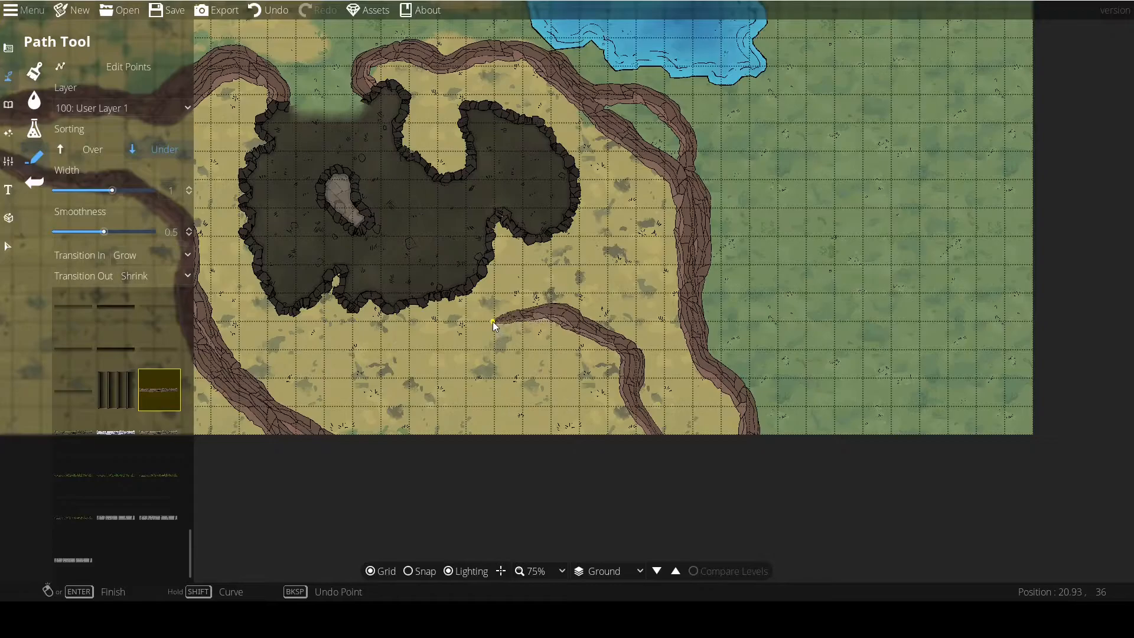
right_click(494, 326)
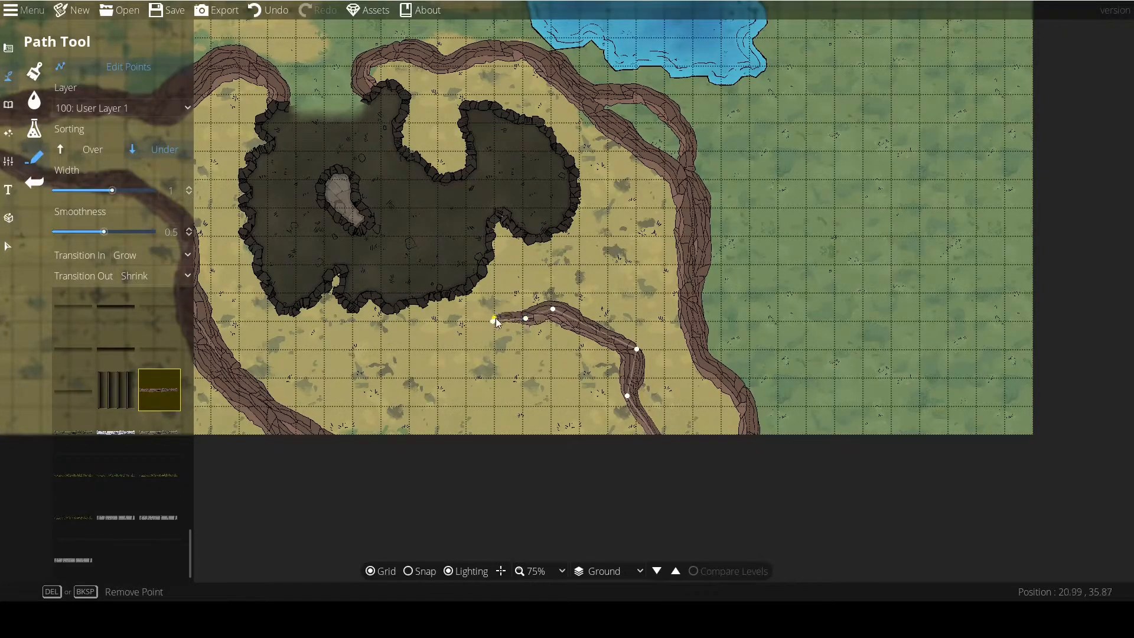
Reshape the tapered cliff path southeast of the cave by moving its edit points near the tip and along the bend.
scroll(500, 317, up, 2)
drag(345, 208, 347, 206)
drag(300, 205, 299, 215)
mouse_move(495, 339)
mouse_down()
mouse_move(505, 339)
mouse_move(491, 414)
mouse_move(516, 342)
mouse_up()
drag(370, 193, 380, 202)
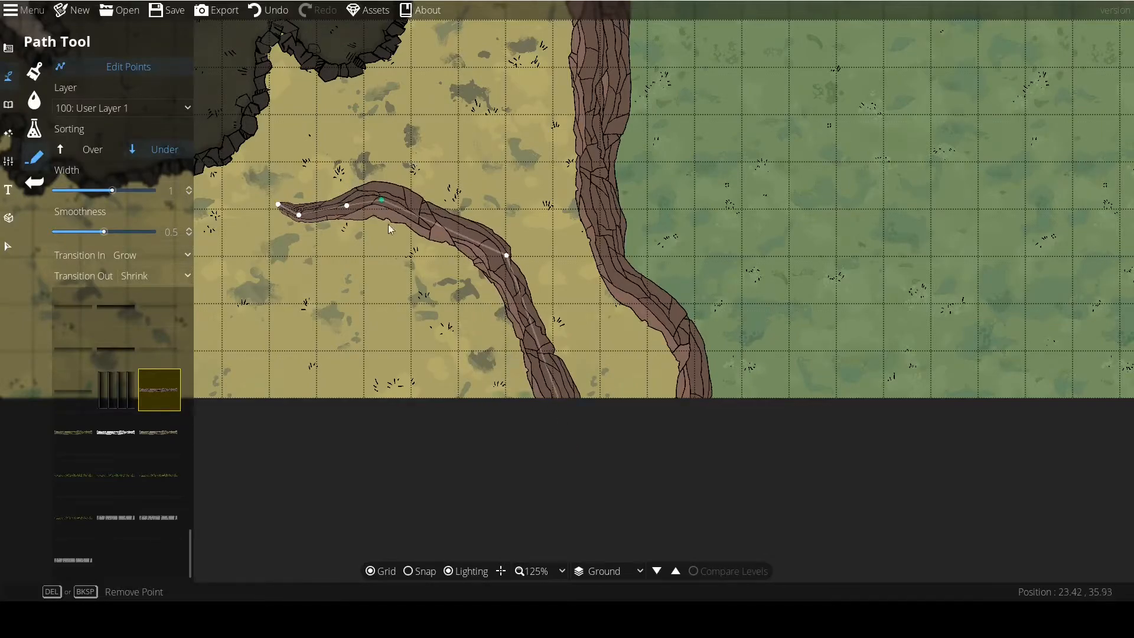
Look over the finished cliff paths around the cave together with the building and lake across the map.
drag(325, 297, 455, 320)
scroll(452, 321, down, 1)
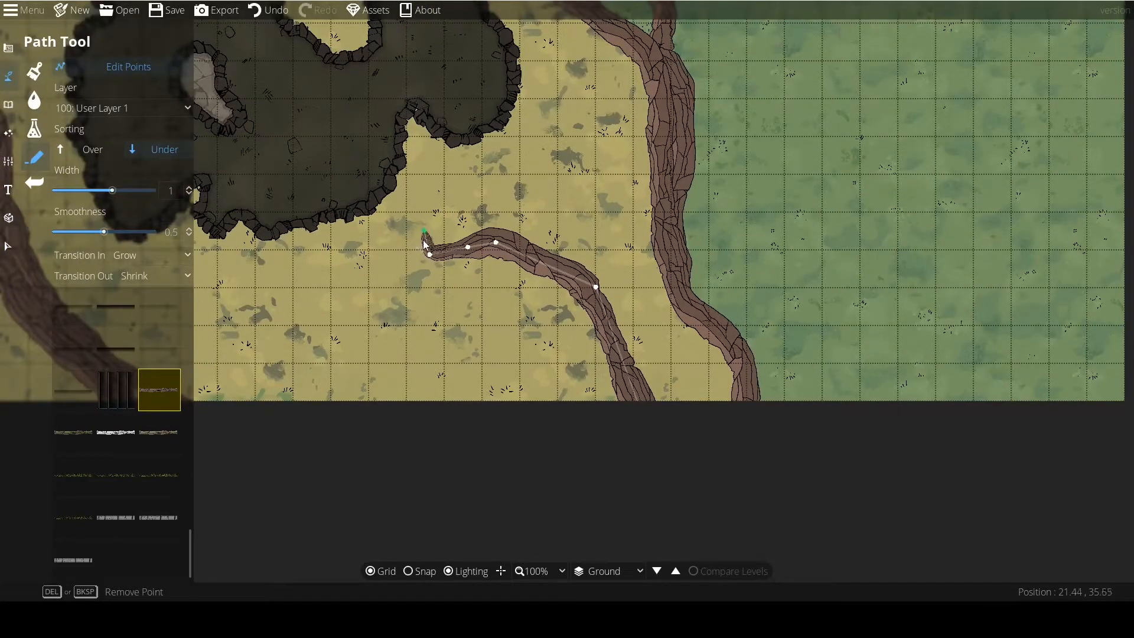
scroll(481, 365, down, 2)
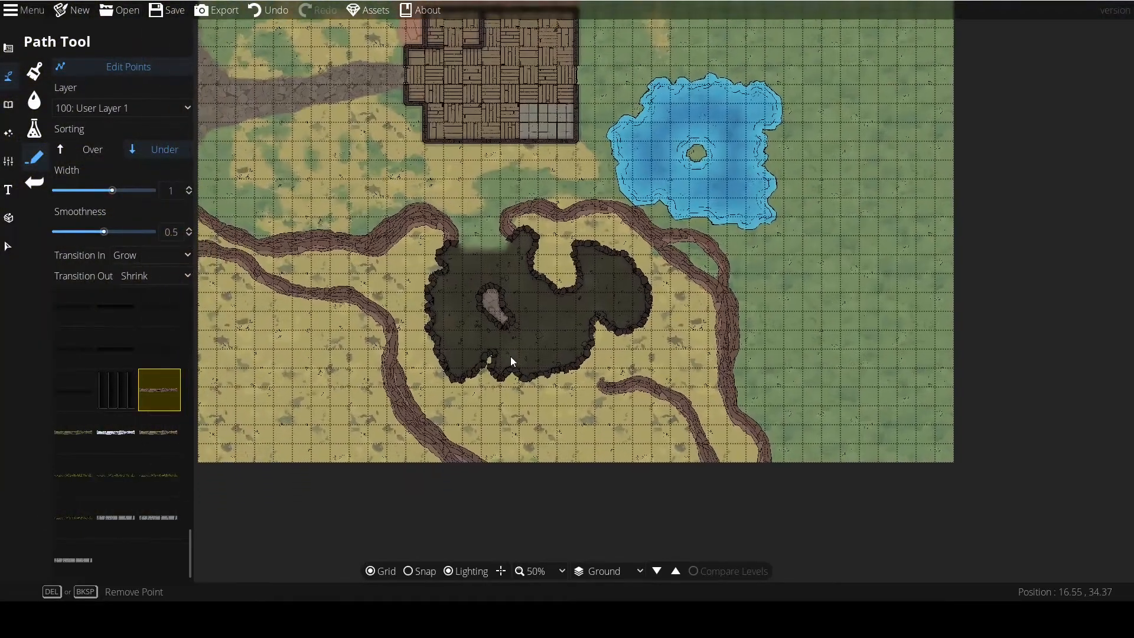
scroll(509, 358, up, 1)
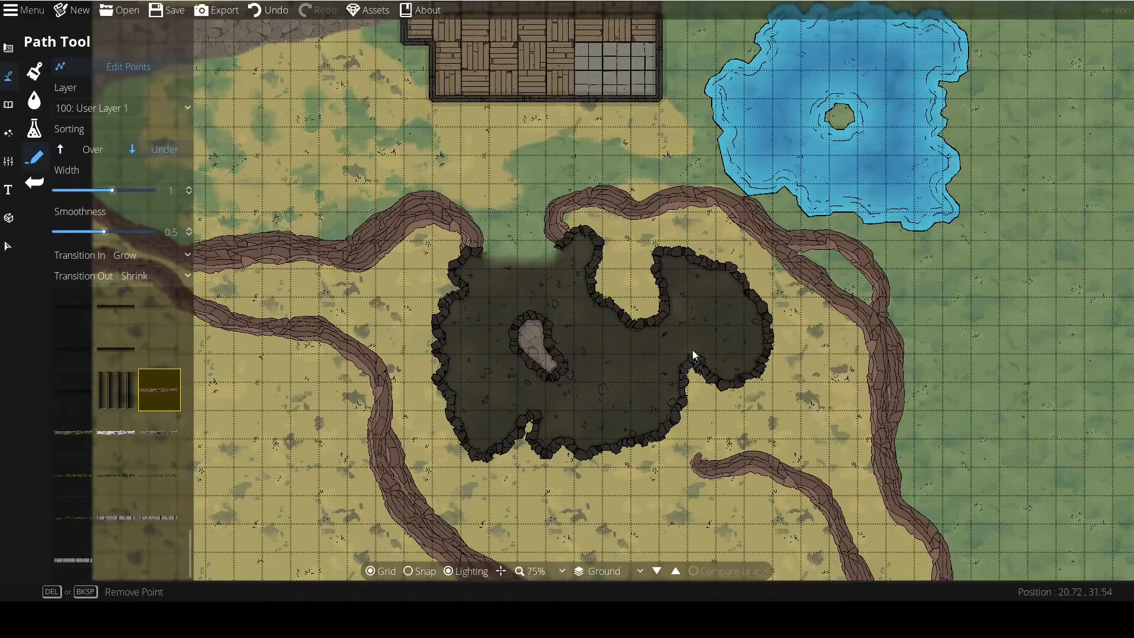
scroll(520, 337, down, 1)
scroll(504, 330, up, 1)
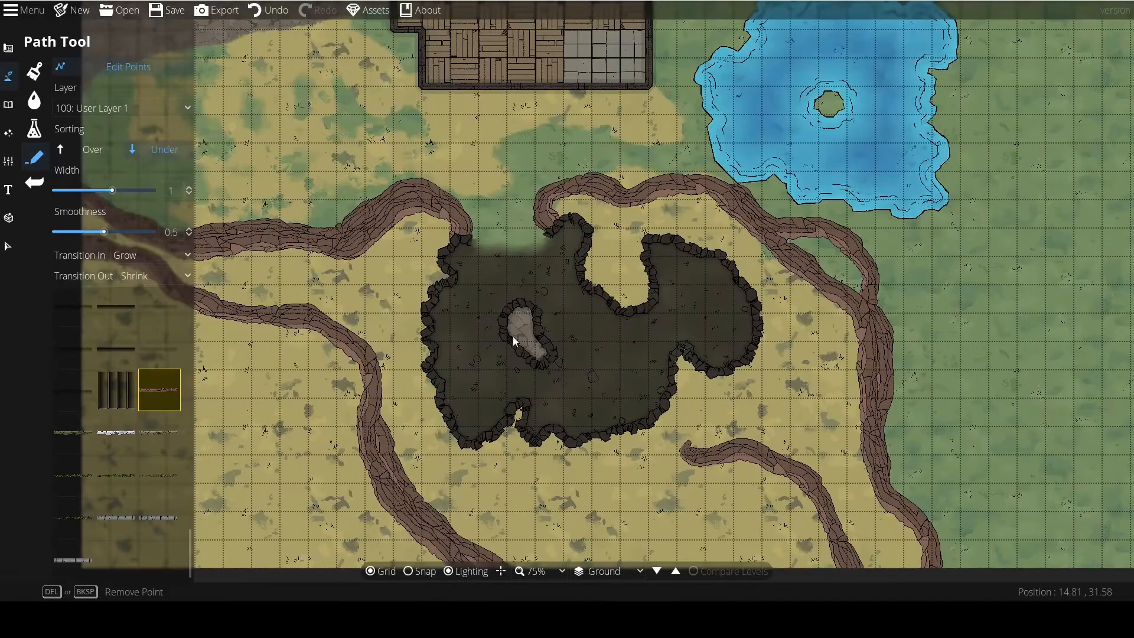
scroll(535, 304, down, 1)
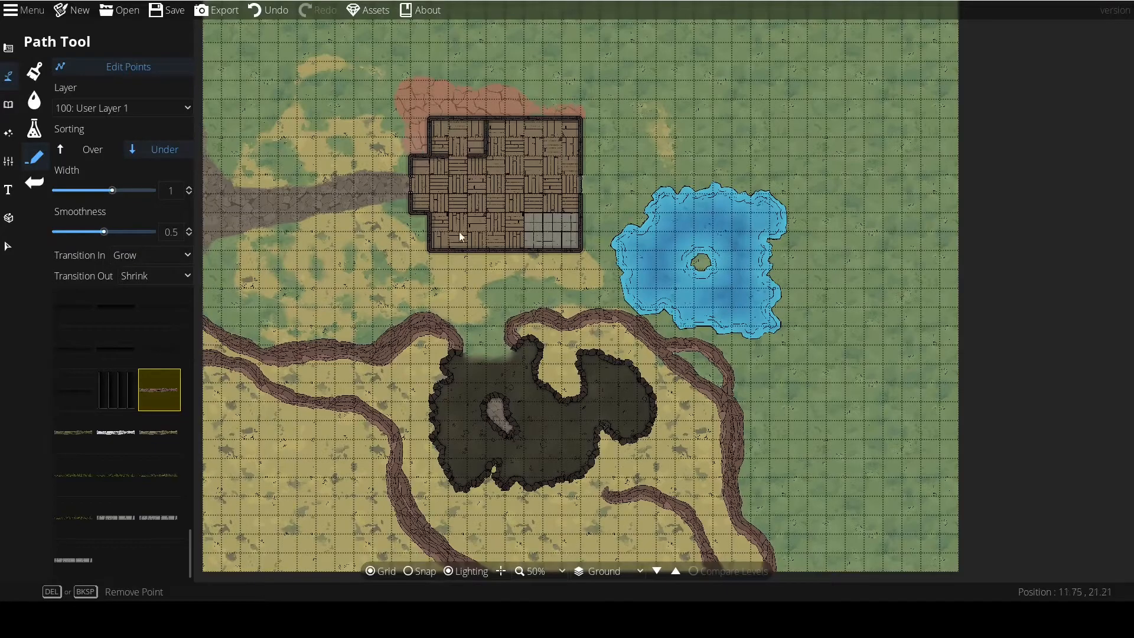
drag(557, 182, 575, 211)
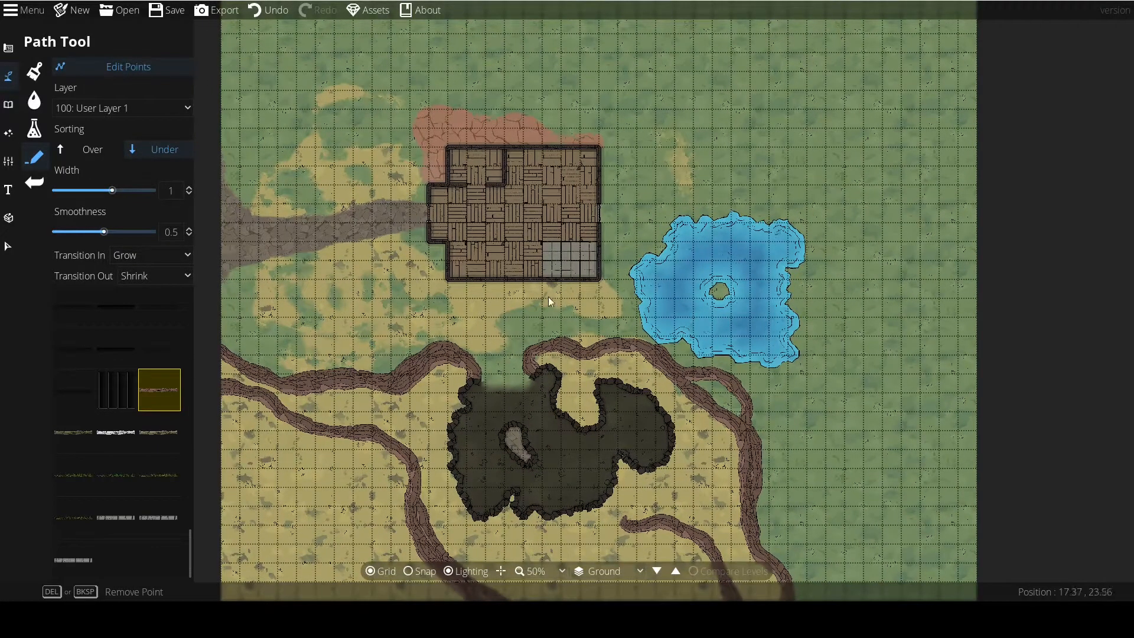
drag(548, 293, 523, 241)
scroll(490, 252, down, 1)
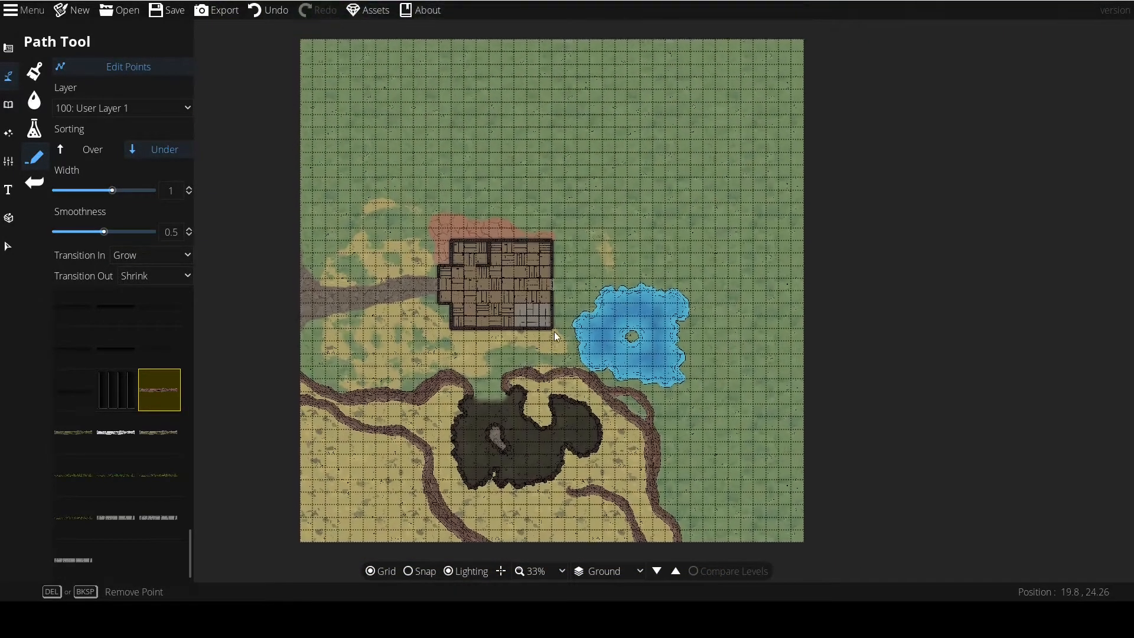
scroll(502, 261, up, 1)
scroll(458, 146, up, 1)
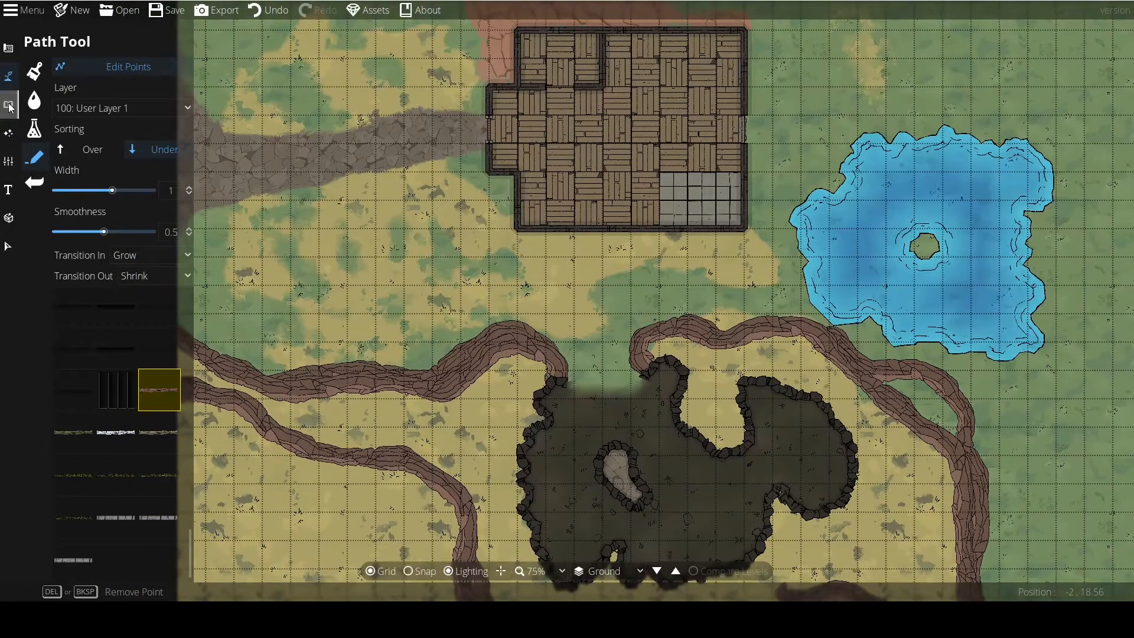
Switch from terrain painting to object placement by activating the Object Tool.
click(9, 104)
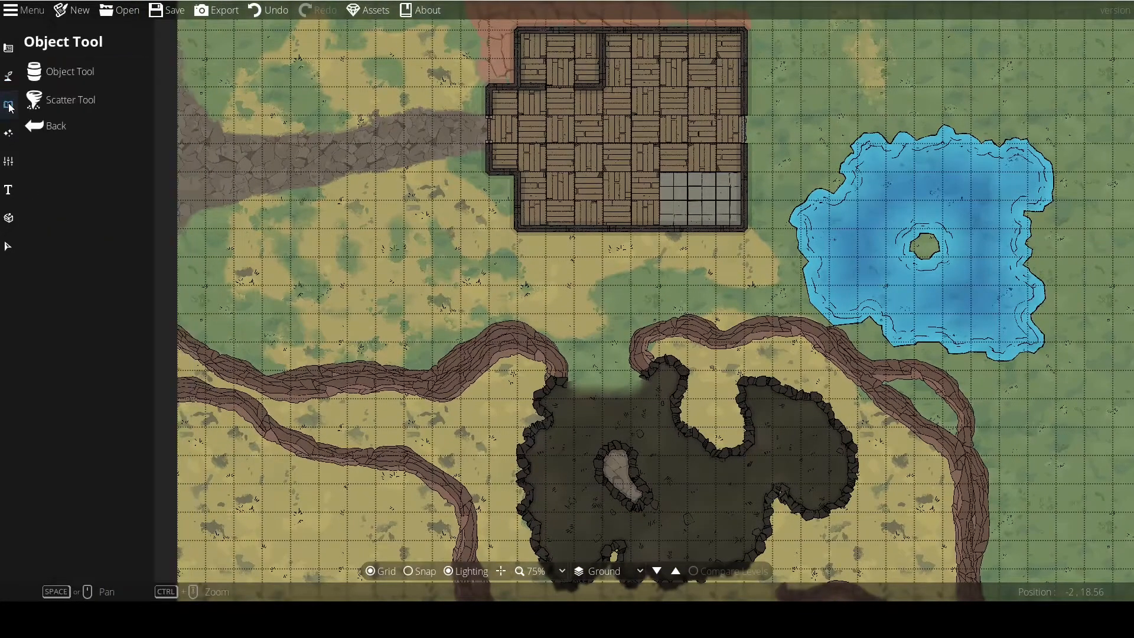
click(8, 80)
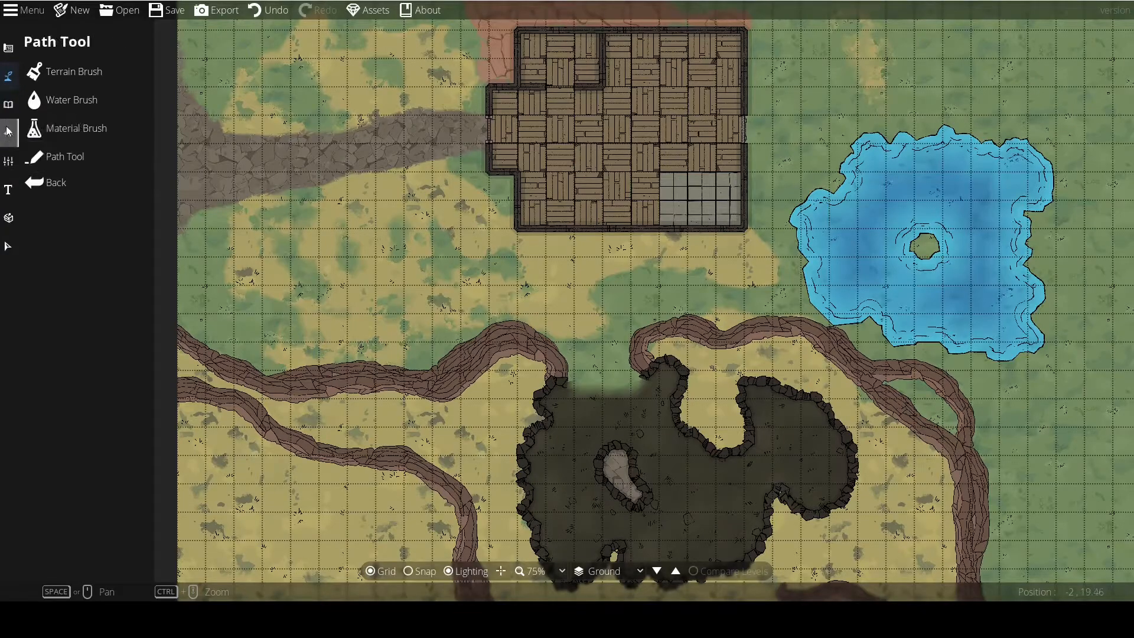
click(9, 107)
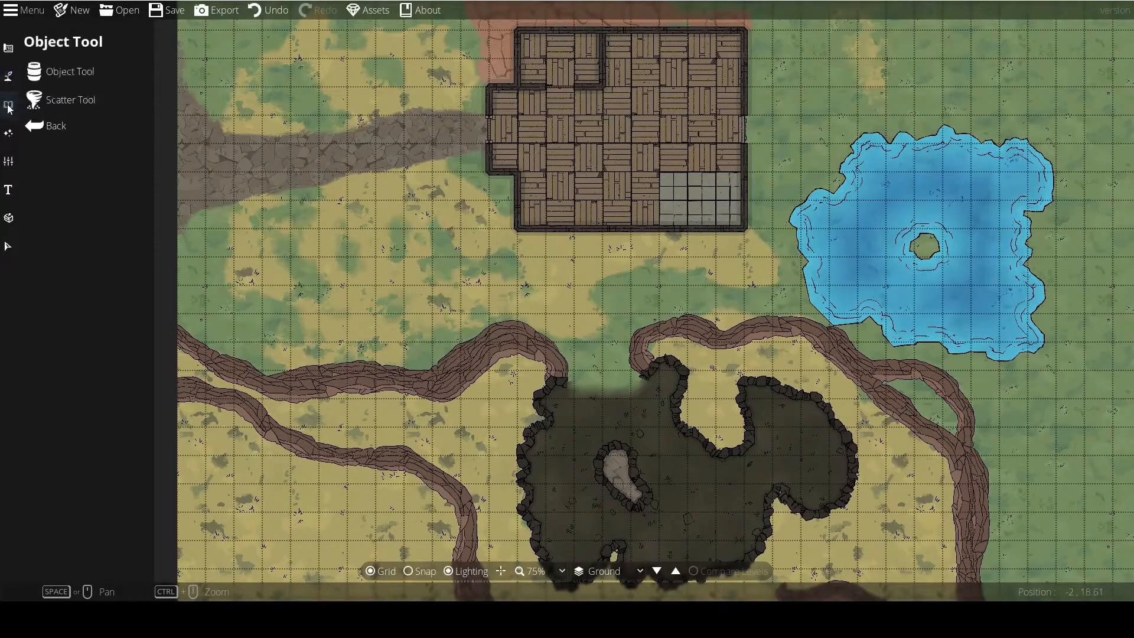
click(65, 66)
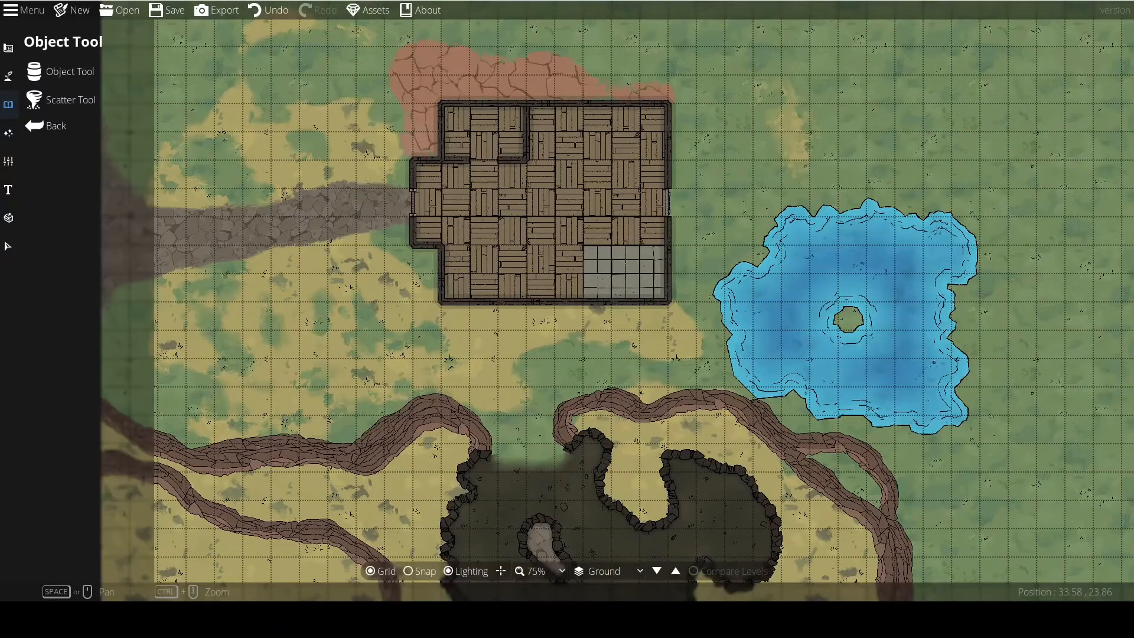
click(70, 101)
click(66, 67)
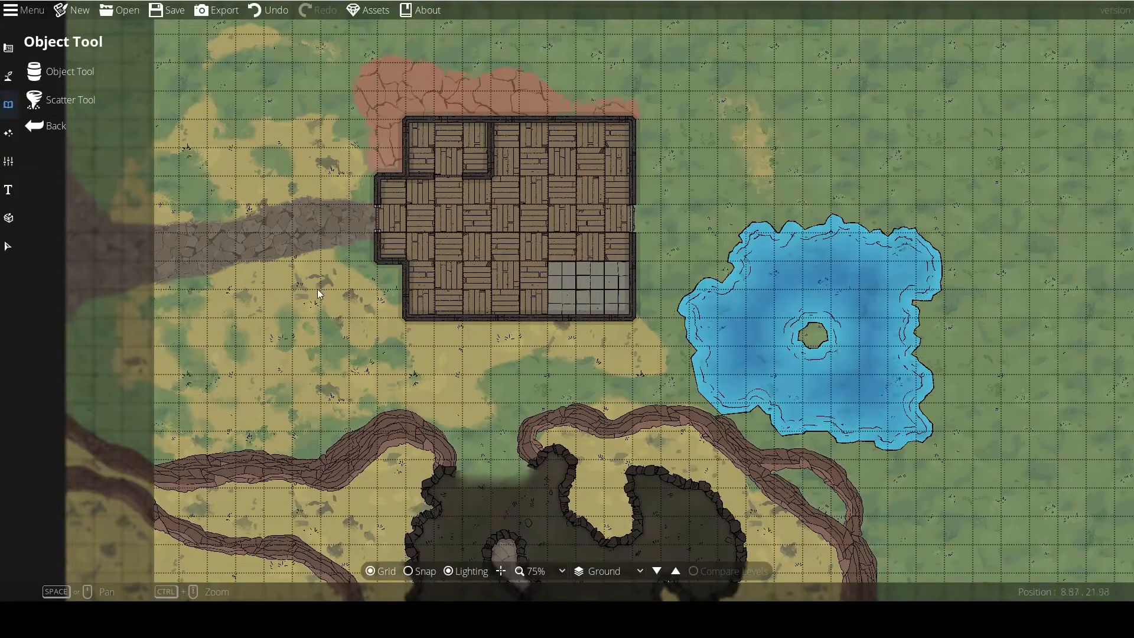
scroll(387, 337, down, 2)
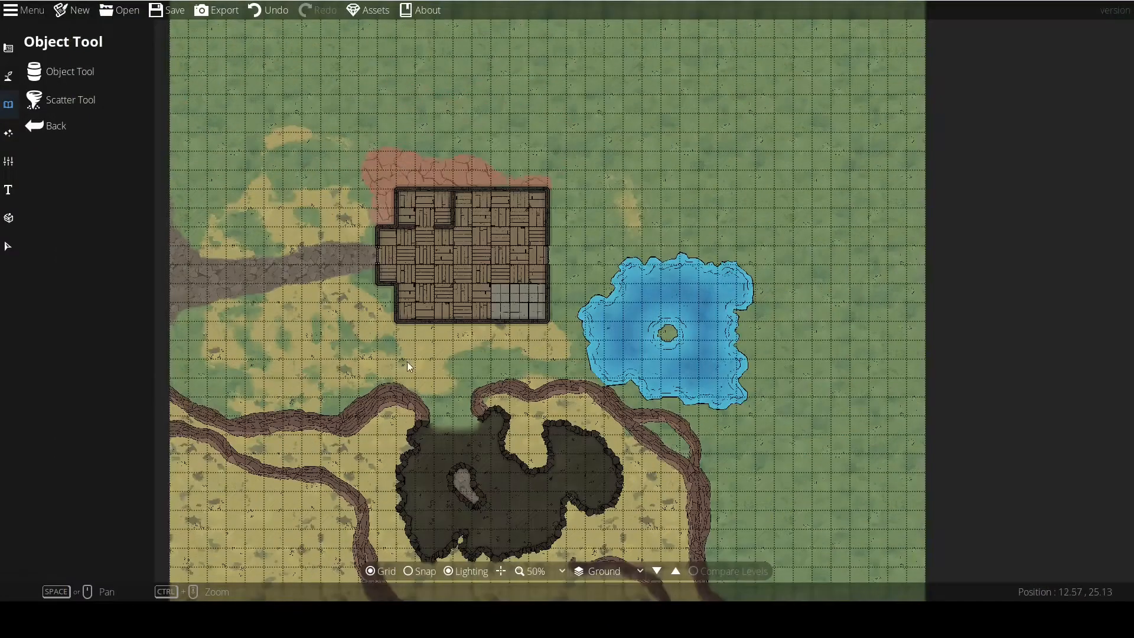
drag(419, 324, 412, 384)
scroll(434, 323, up, 2)
scroll(384, 378, down, 1)
scroll(413, 384, up, 1)
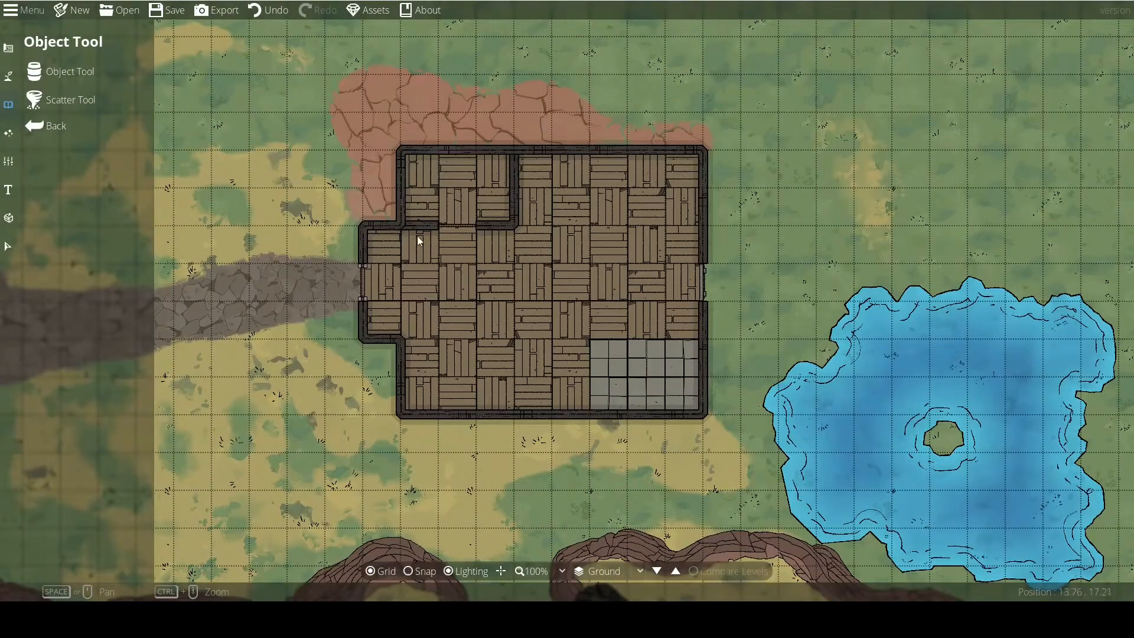
click(48, 72)
Browse the full object library to examine its range of assets, from food and containers to rubble and vegetation.
scroll(1101, 316, down, 10)
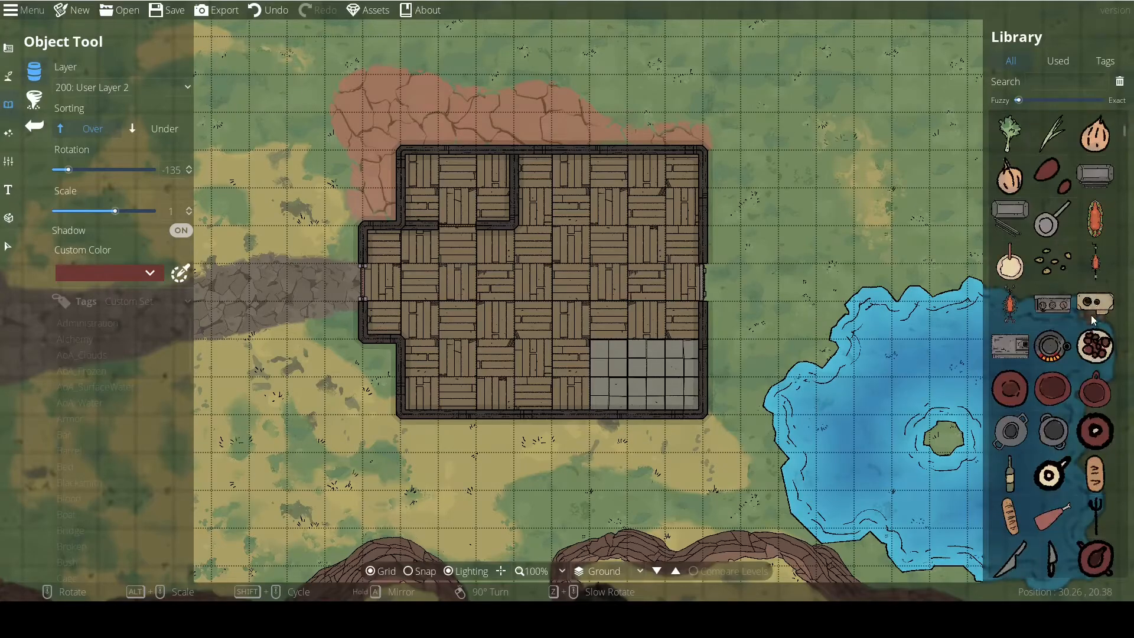
drag(1125, 141, 1125, 567)
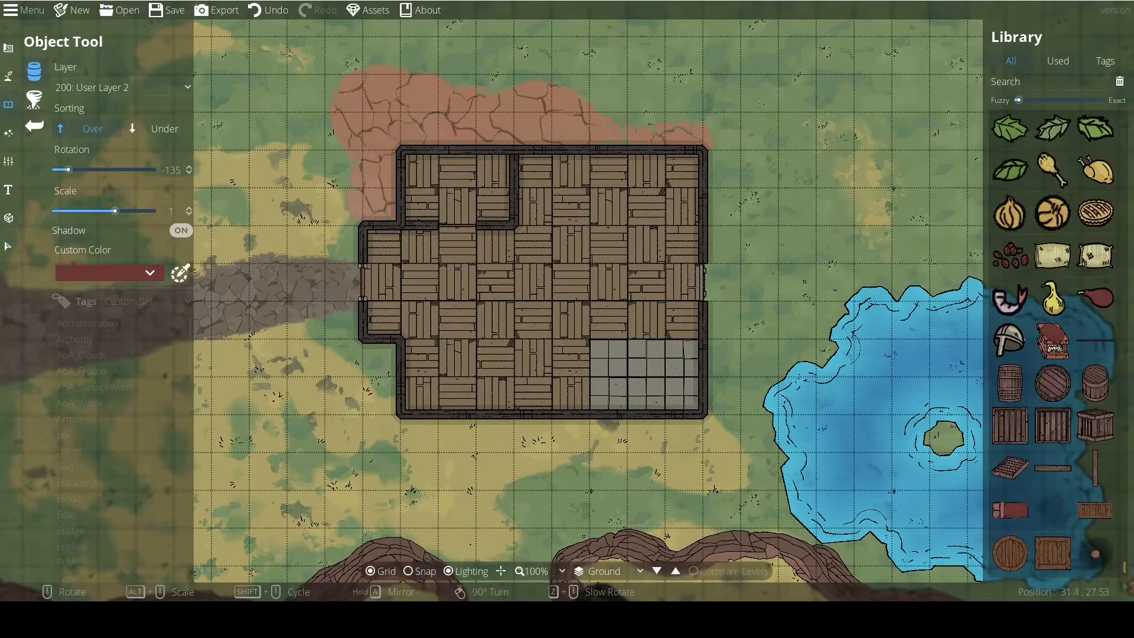
scroll(1087, 459, up, 5)
scroll(1058, 367, up, 4)
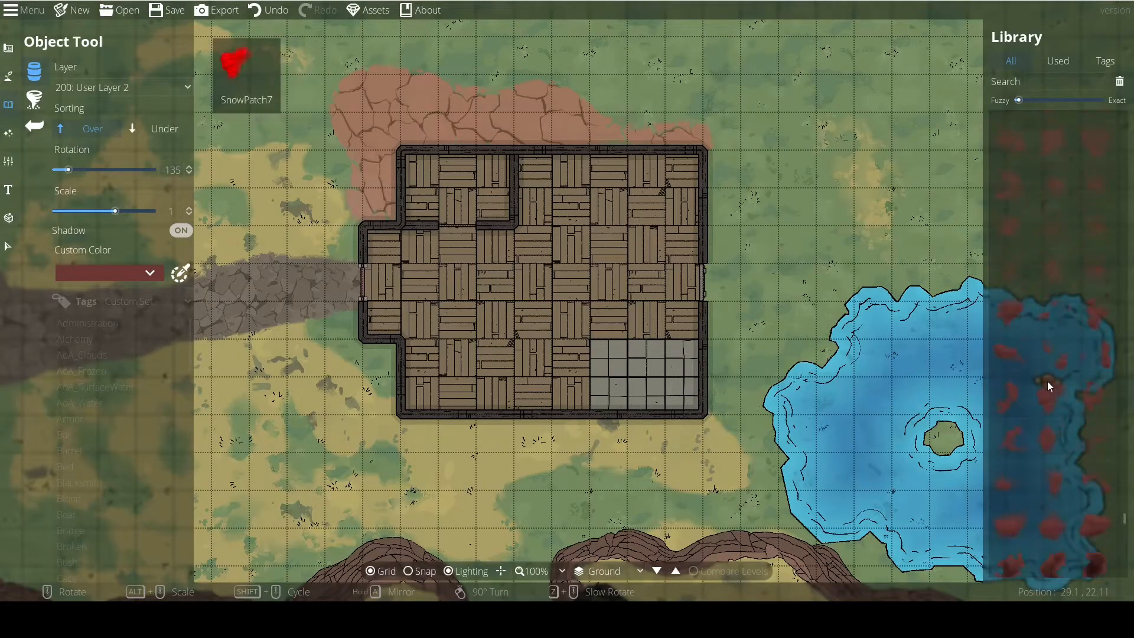
scroll(1040, 378, up, 5)
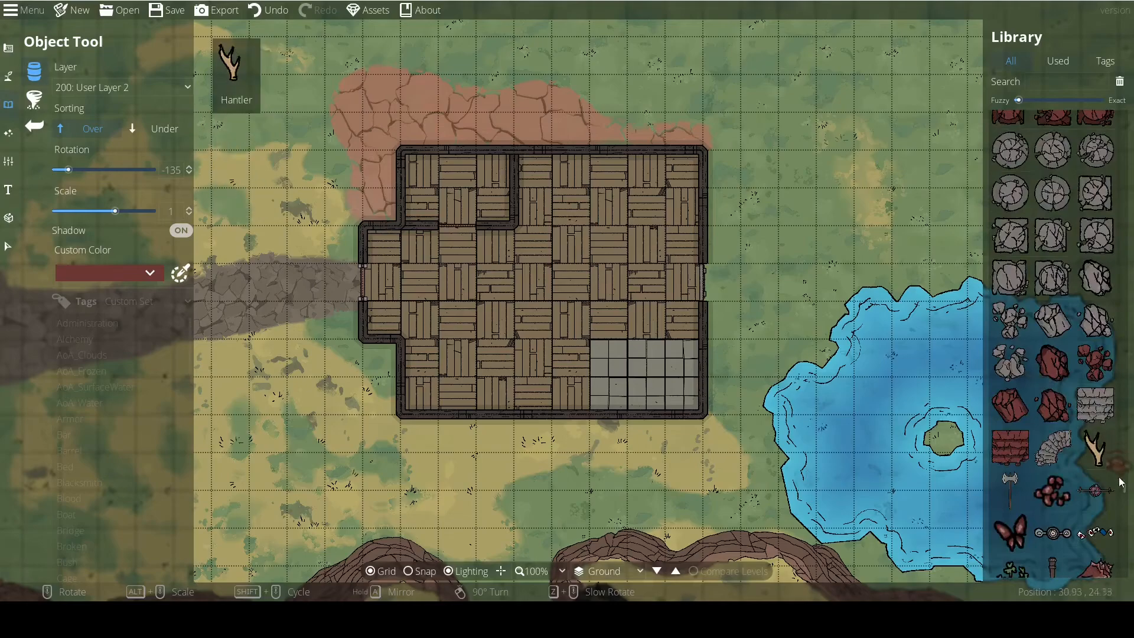
scroll(1069, 469, up, 6)
scroll(1068, 469, down, 8)
scroll(1068, 457, up, 9)
scroll(1074, 385, down, 6)
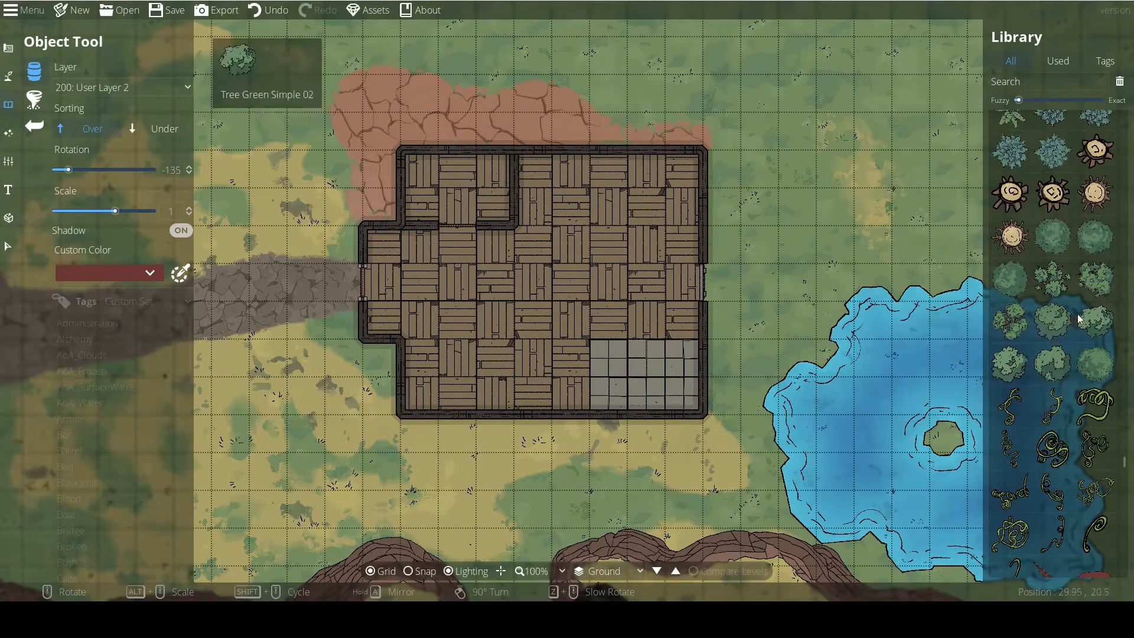
Choose a branching green tree from the object library and rotate its placement preview to -150 degrees.
click(1053, 279)
scroll(764, 102, down, 1)
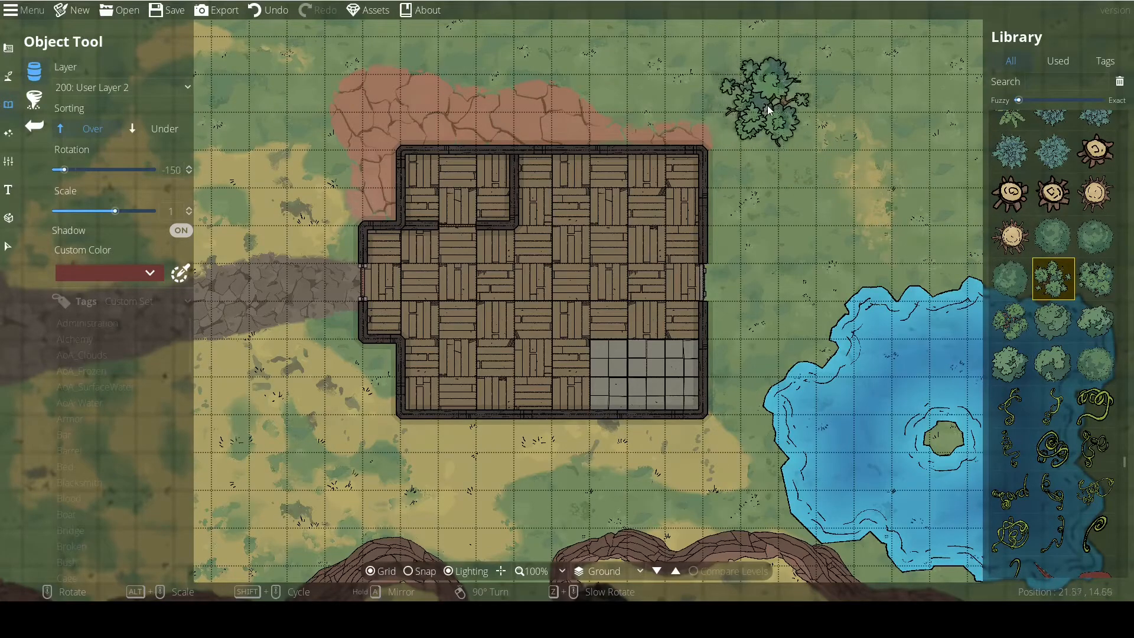
drag(754, 94, 976, 265)
drag(513, 205, 435, 118)
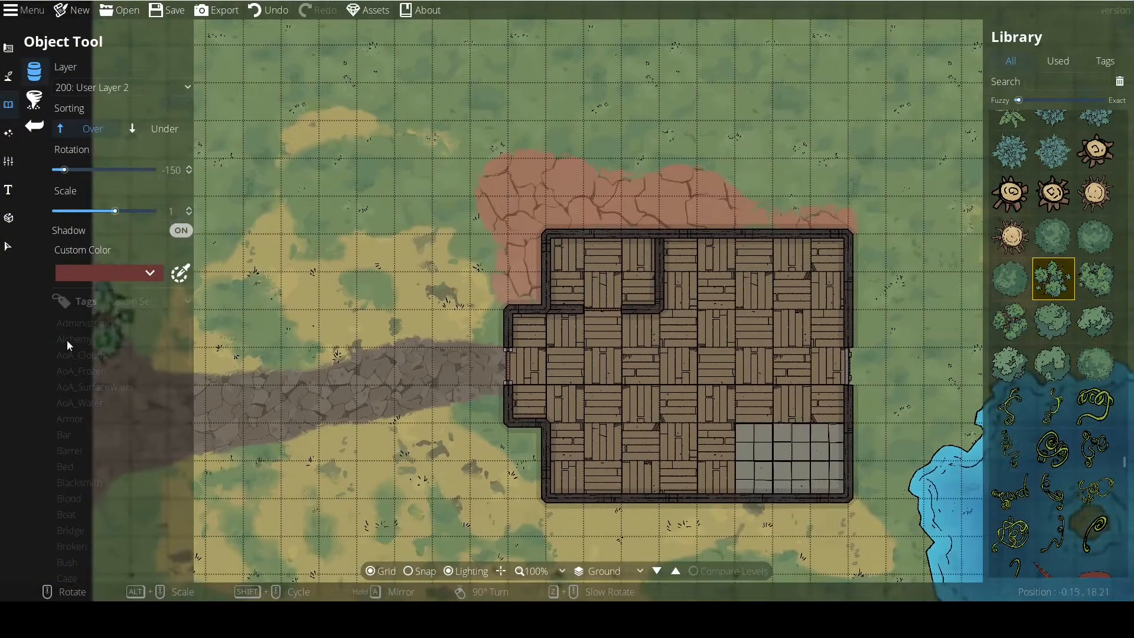
Switch the object library to filtering by tags and look through the list of available tags.
scroll(1050, 301, up, 10)
scroll(1049, 301, up, 6)
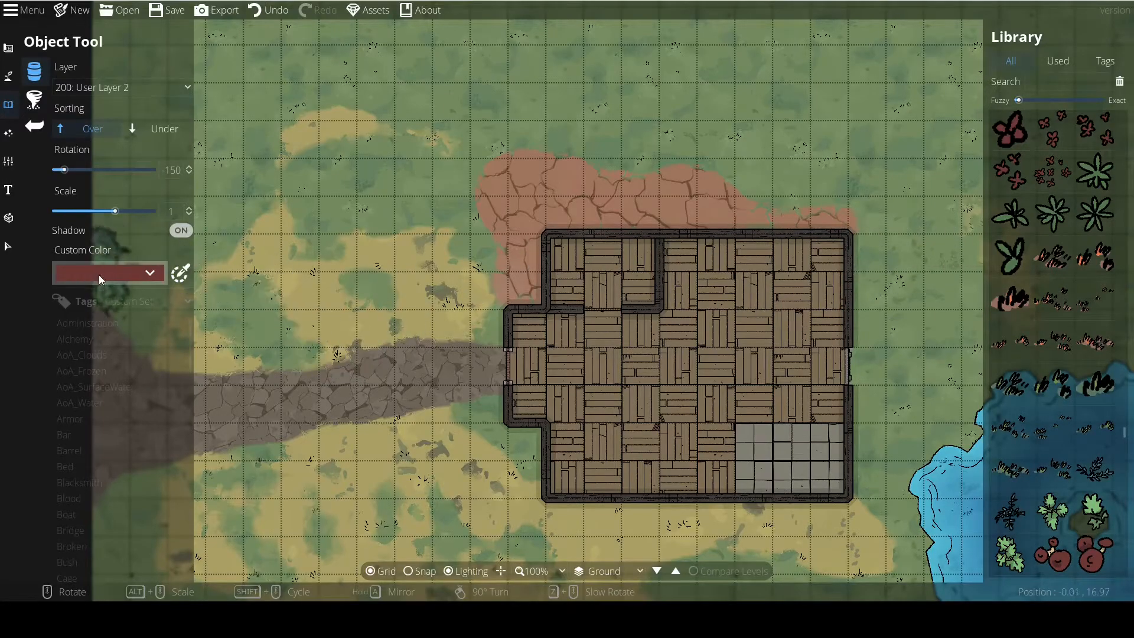
click(126, 295)
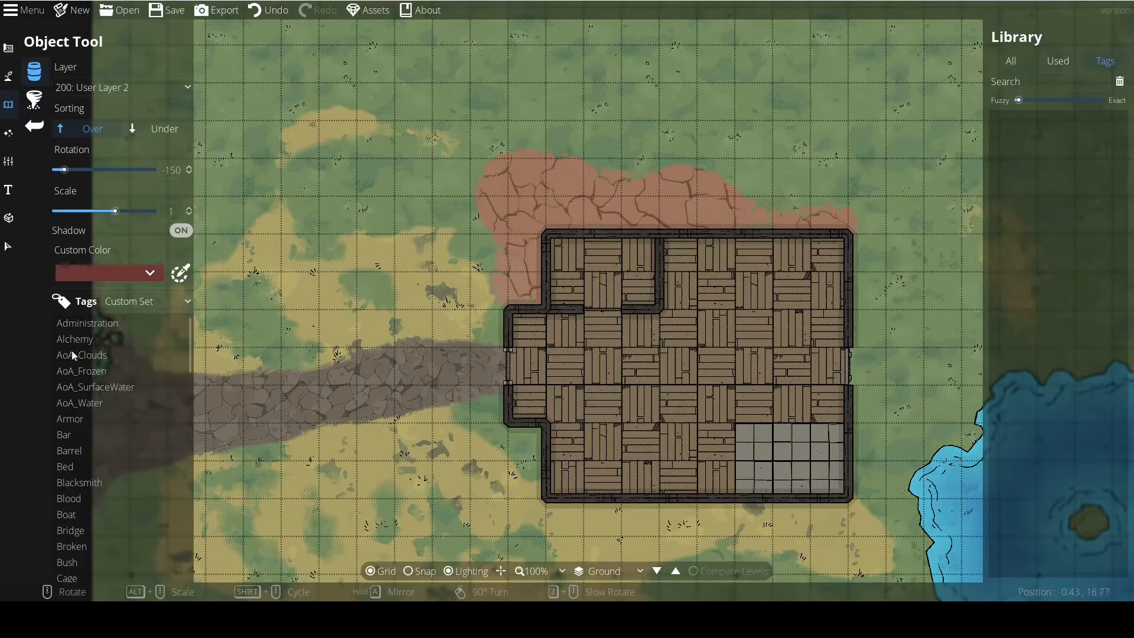
scroll(62, 519, down, 15)
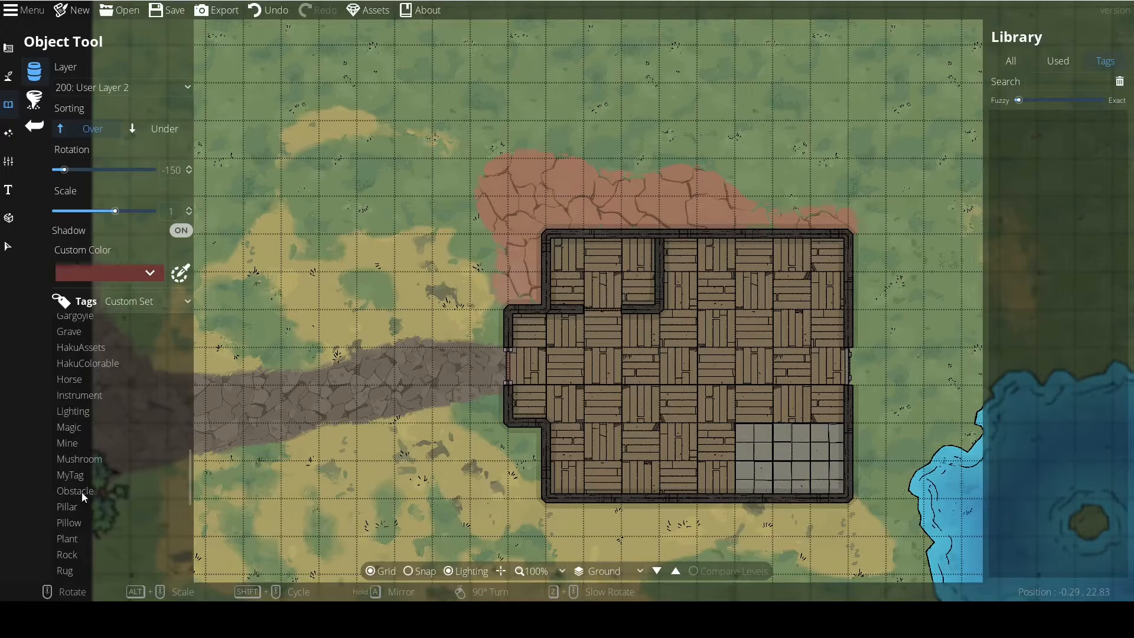
scroll(82, 489, up, 15)
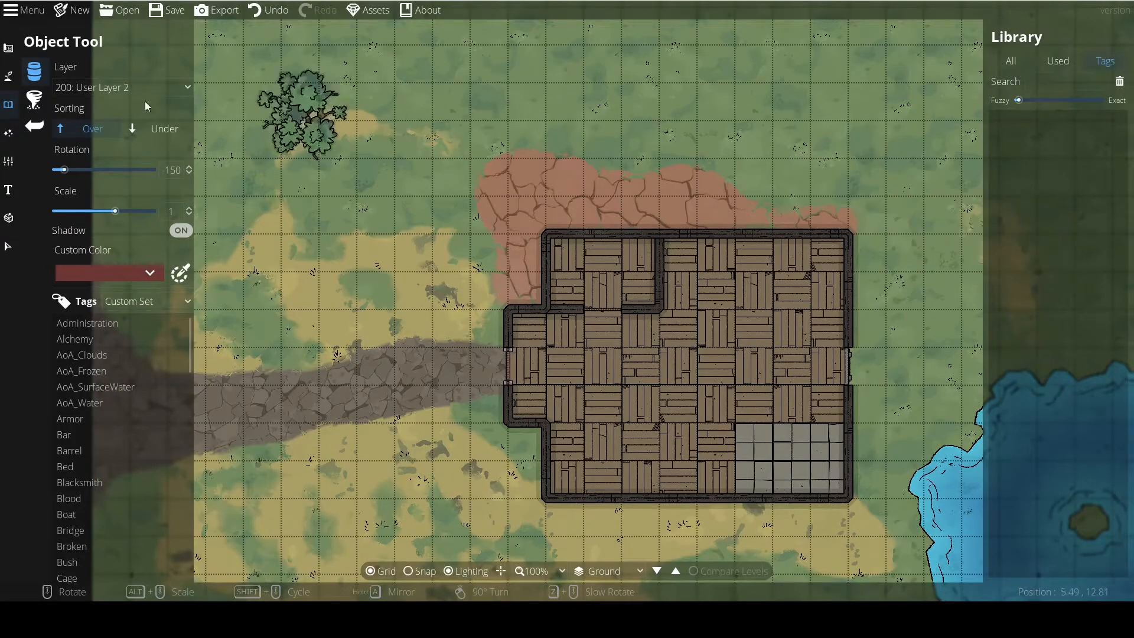
Set the object layer to 100: User Layer 1 and rotate the tree preview to -165 degrees.
click(88, 87)
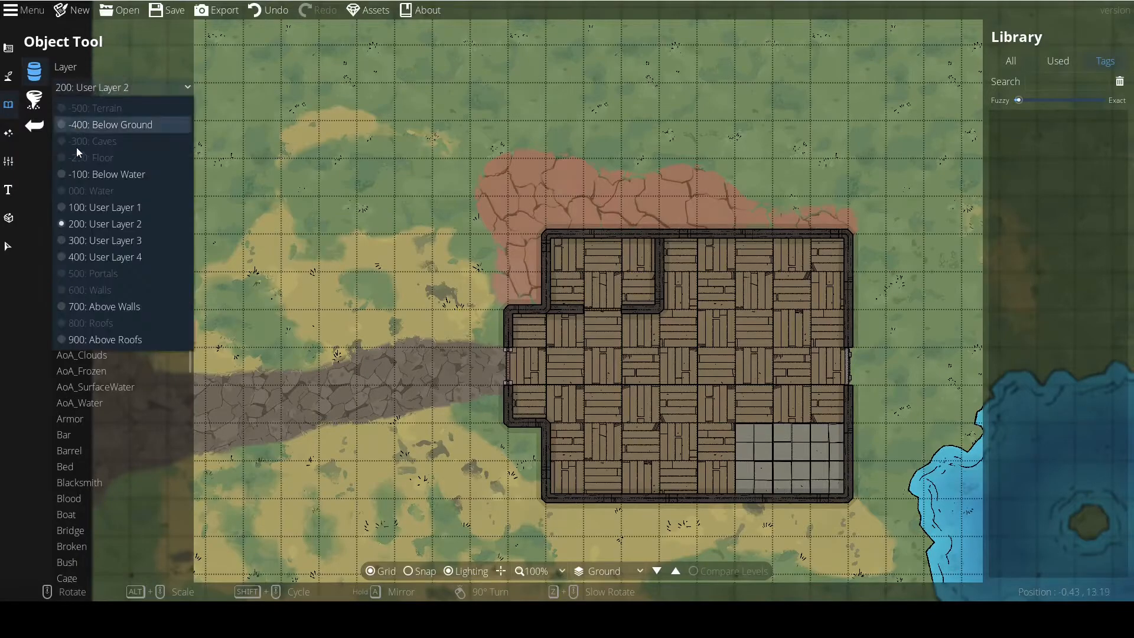
click(122, 207)
drag(384, 284, 278, 222)
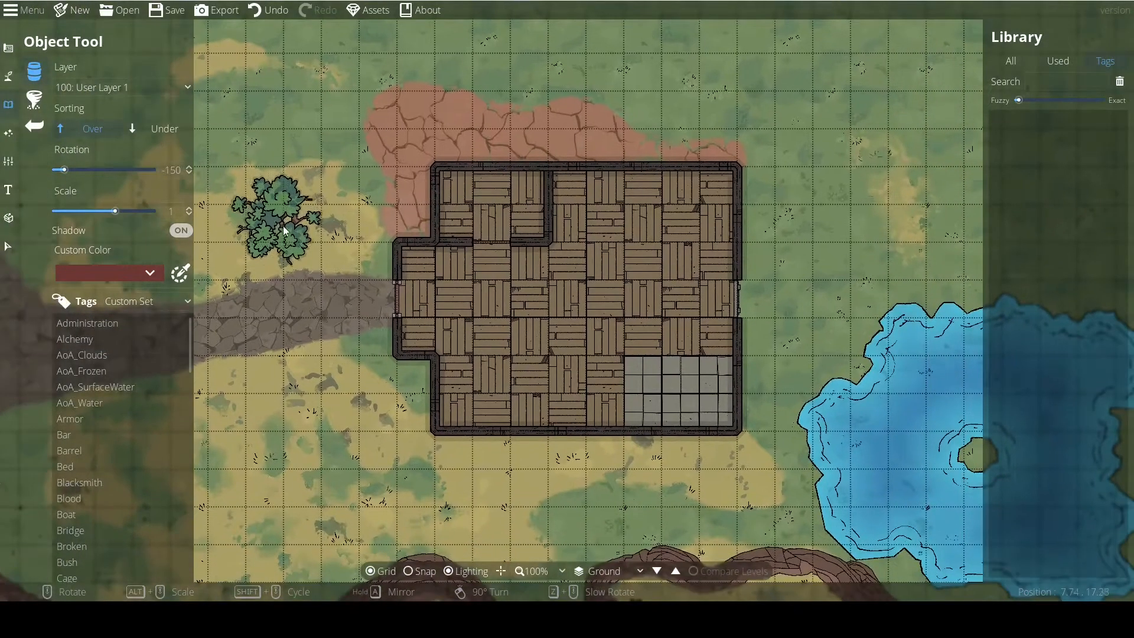
scroll(308, 243, up, 1)
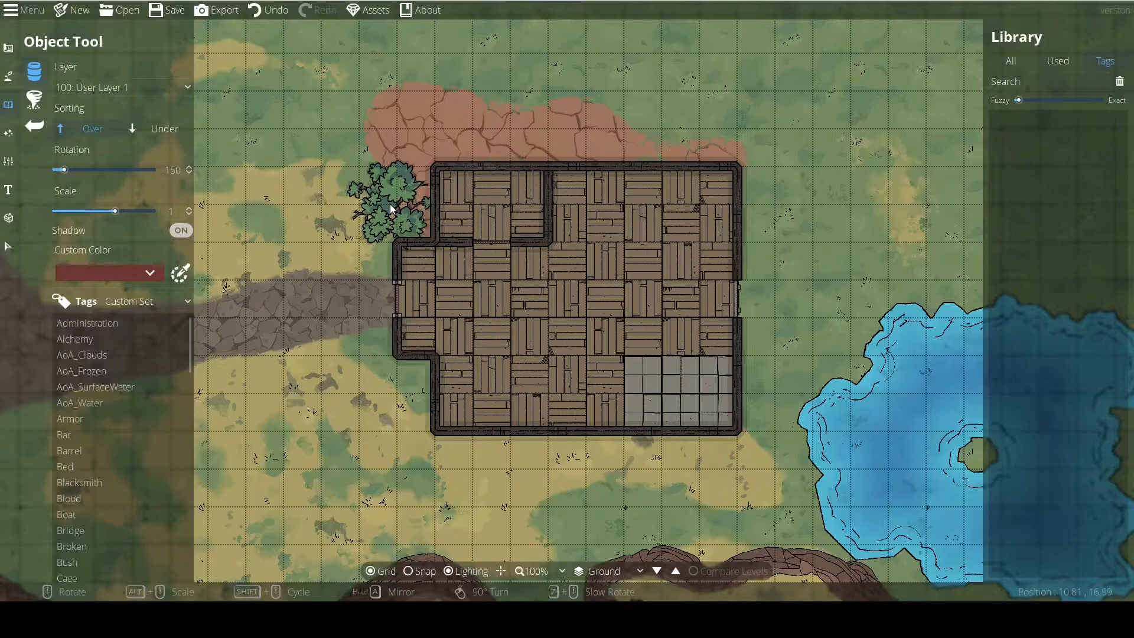
scroll(393, 202, down, 2)
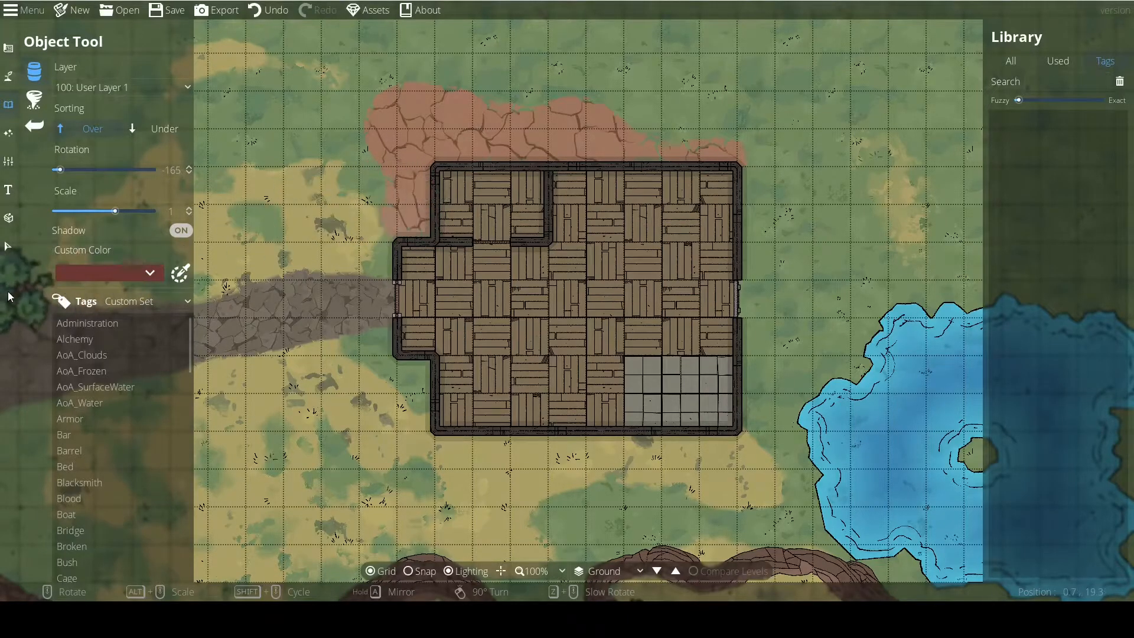
Filter the object library with the Containers tag set and look through the tags and matching assets.
click(131, 302)
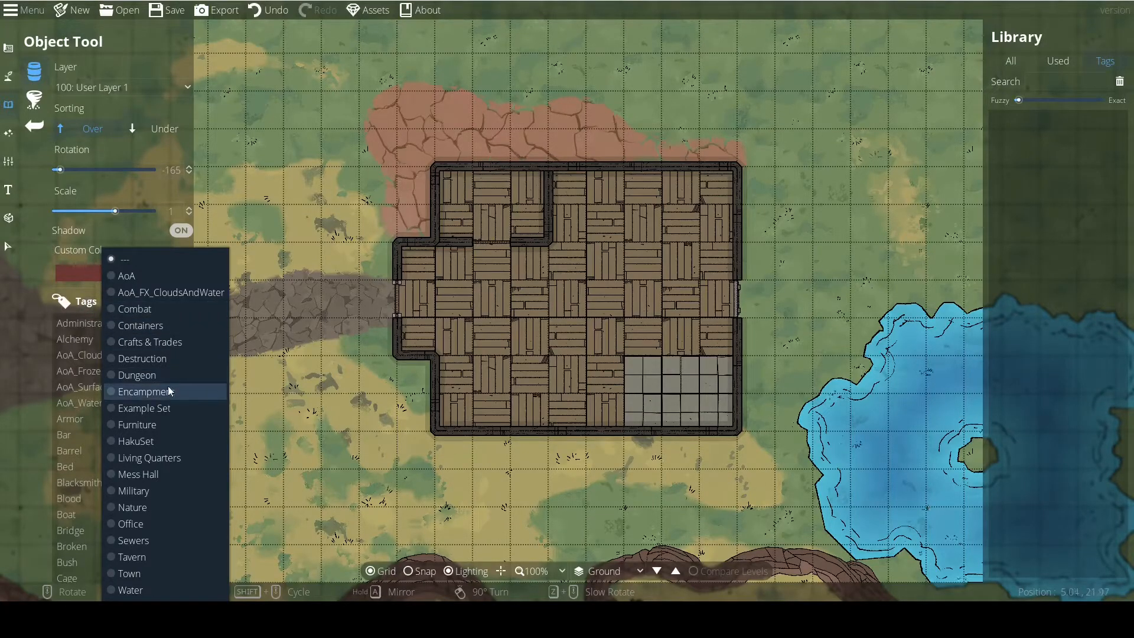
click(140, 325)
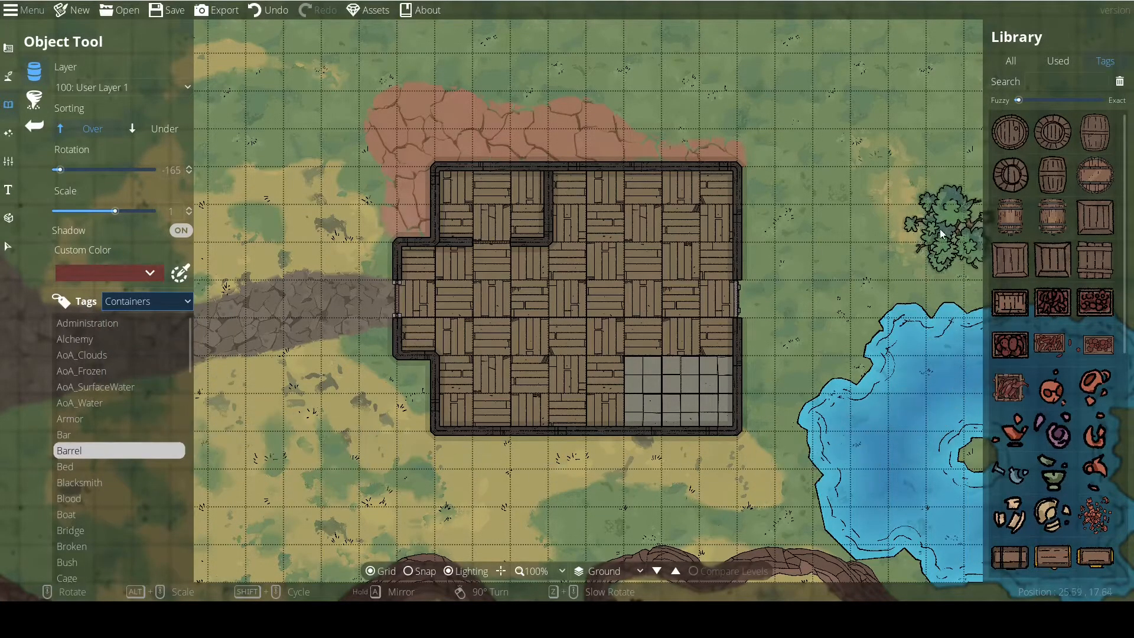
scroll(89, 441, down, 15)
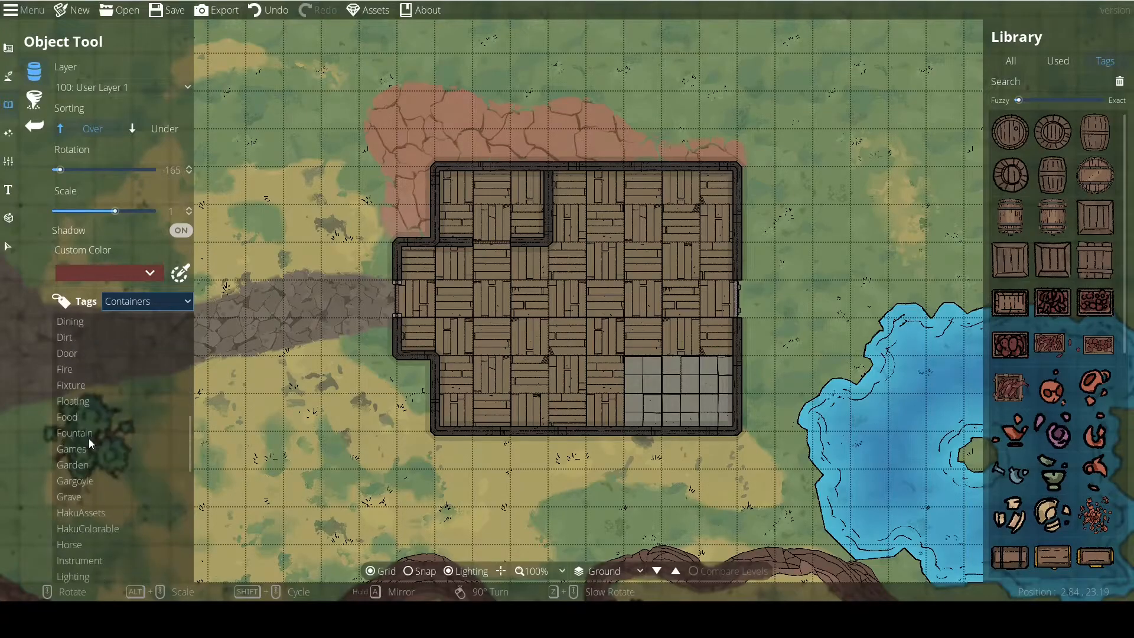
scroll(93, 466, up, 14)
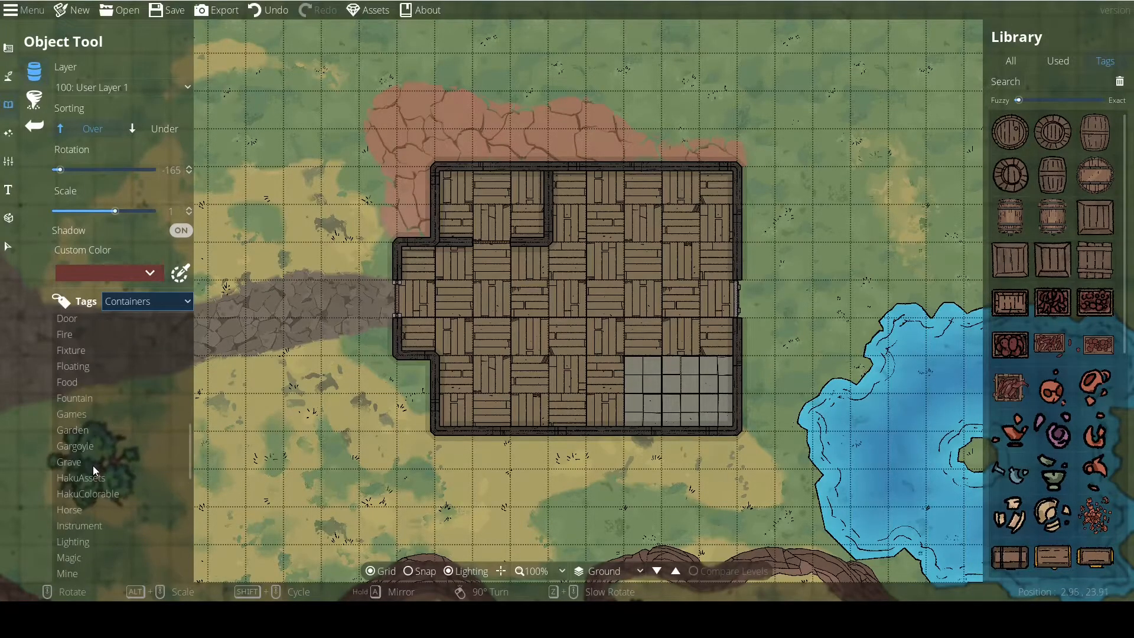
scroll(93, 466, up, 1)
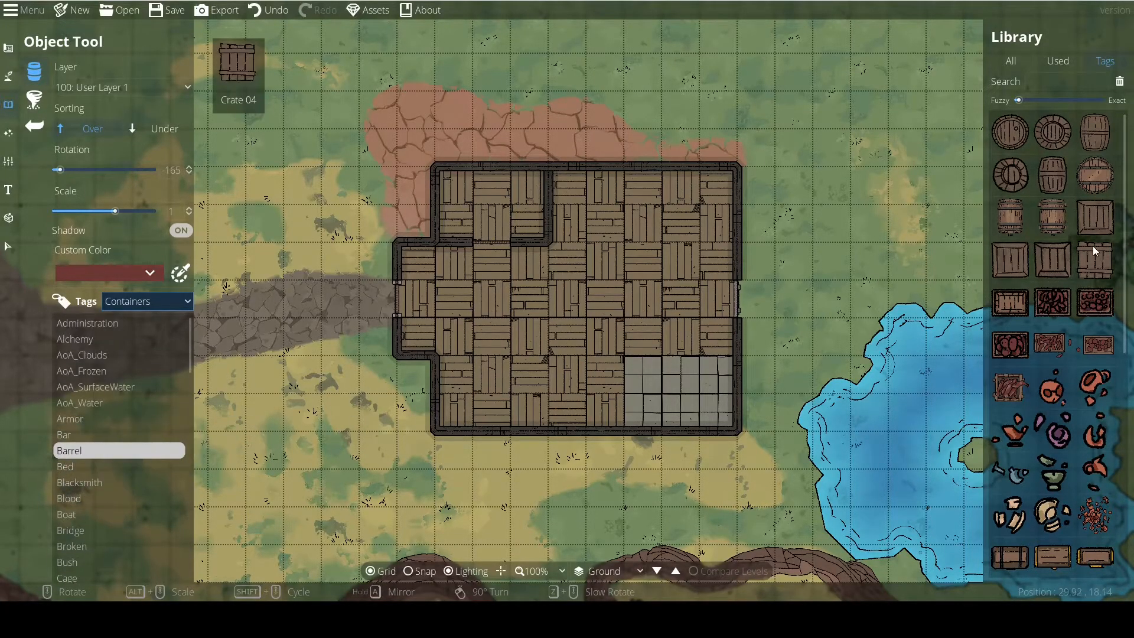
Place the L-shaped bookshelf from the library in the building's lower-left inner corner at -180 degrees rotation and 0.8 scale.
scroll(1078, 228, down, 5)
scroll(1049, 461, up, 5)
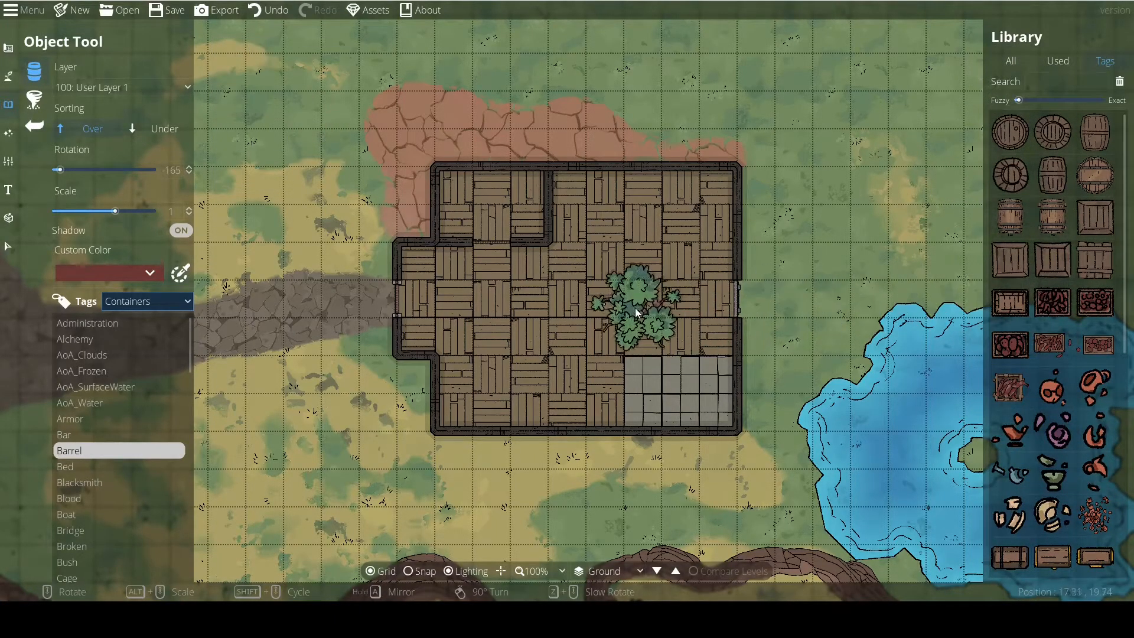
drag(626, 300, 735, 286)
scroll(641, 270, up, 1)
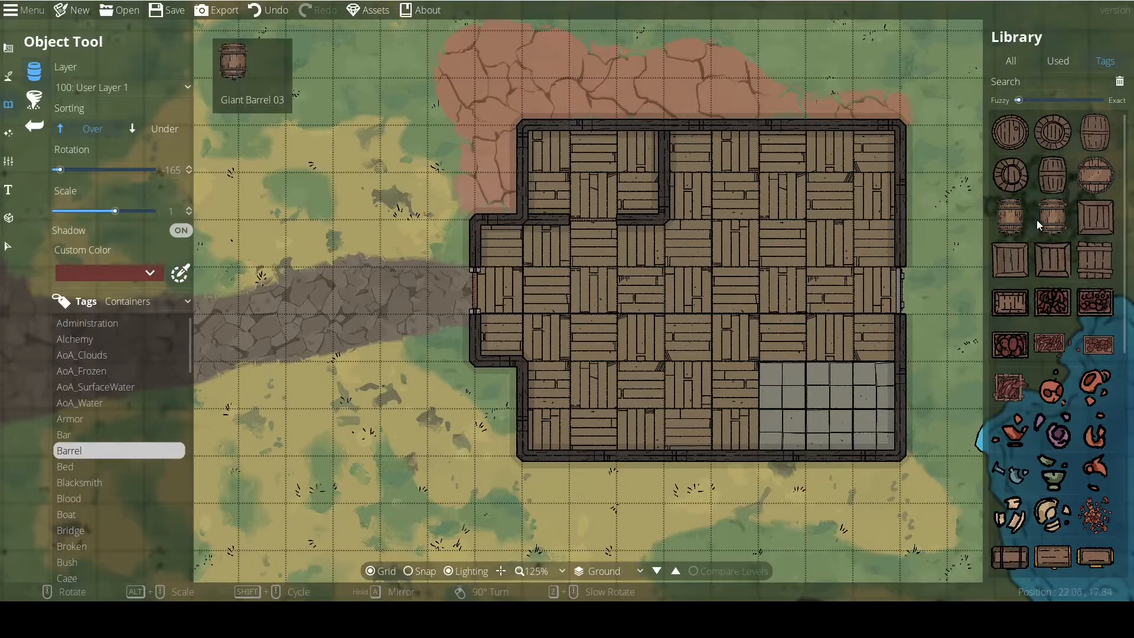
mouse_move(1060, 220)
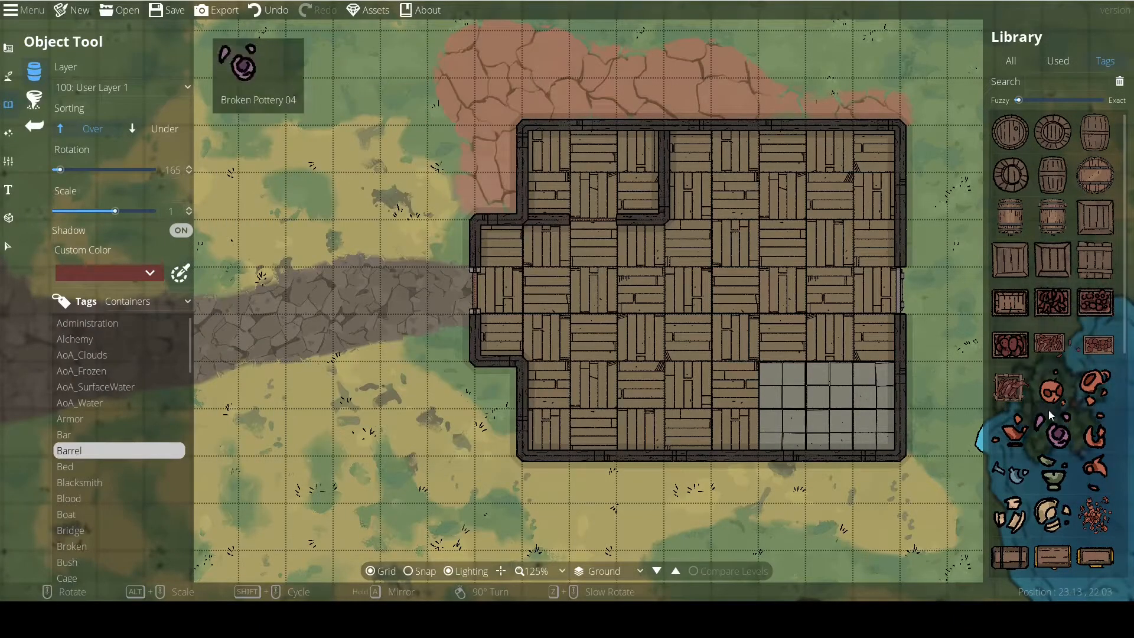
scroll(1048, 410, down, 5)
click(1096, 353)
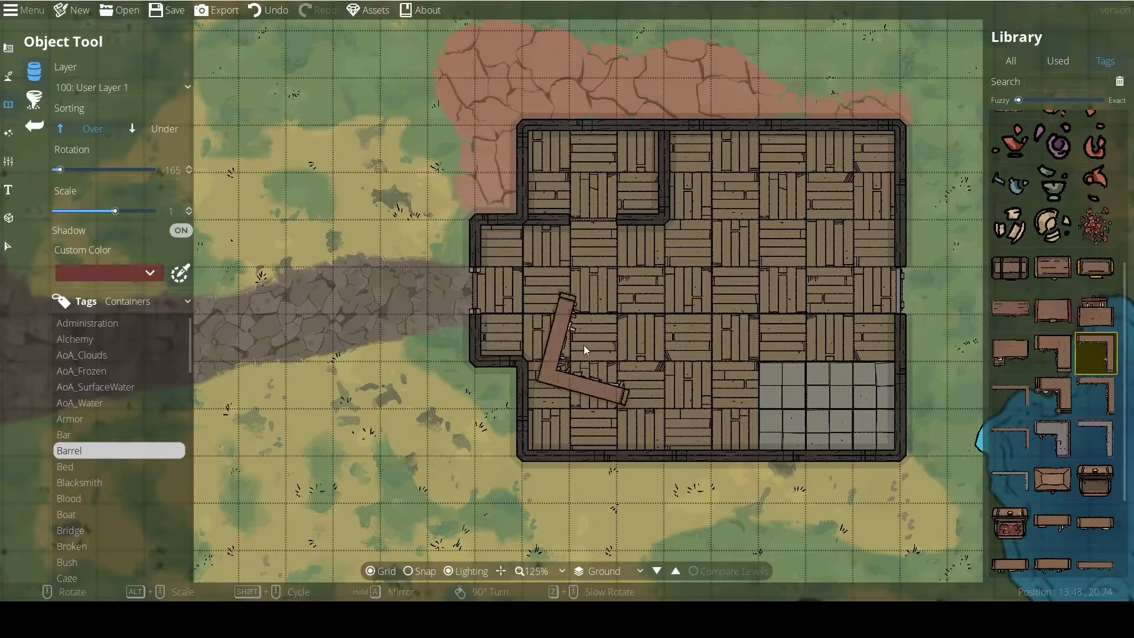
scroll(600, 360, down, 1)
alt+scroll(596, 363, down, 2)
scroll(591, 355, up, 3)
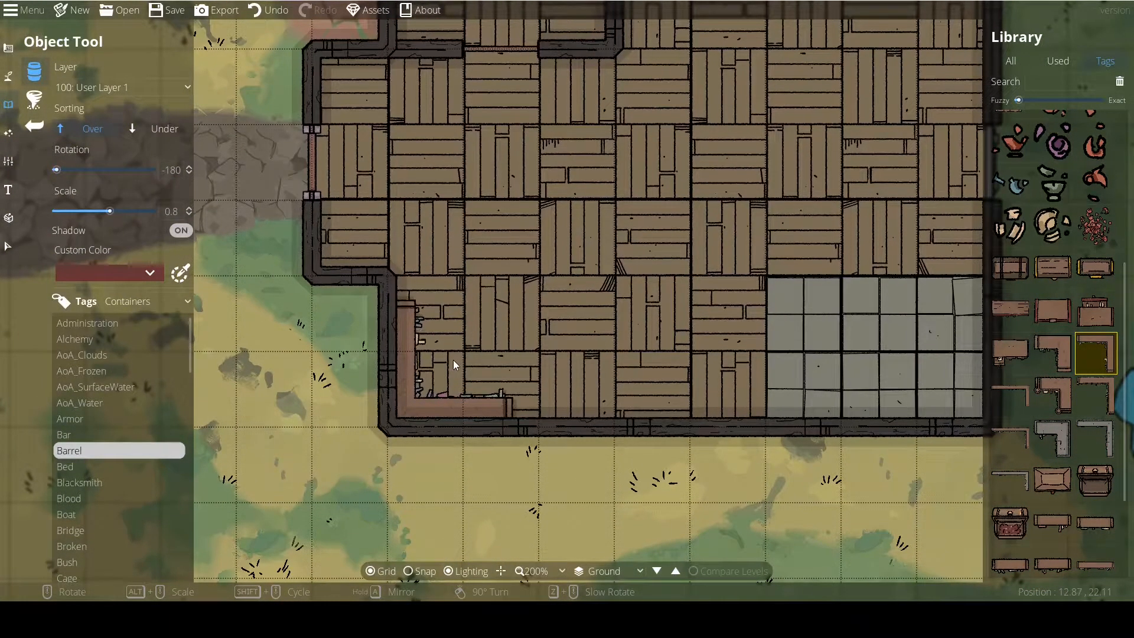
click(452, 360)
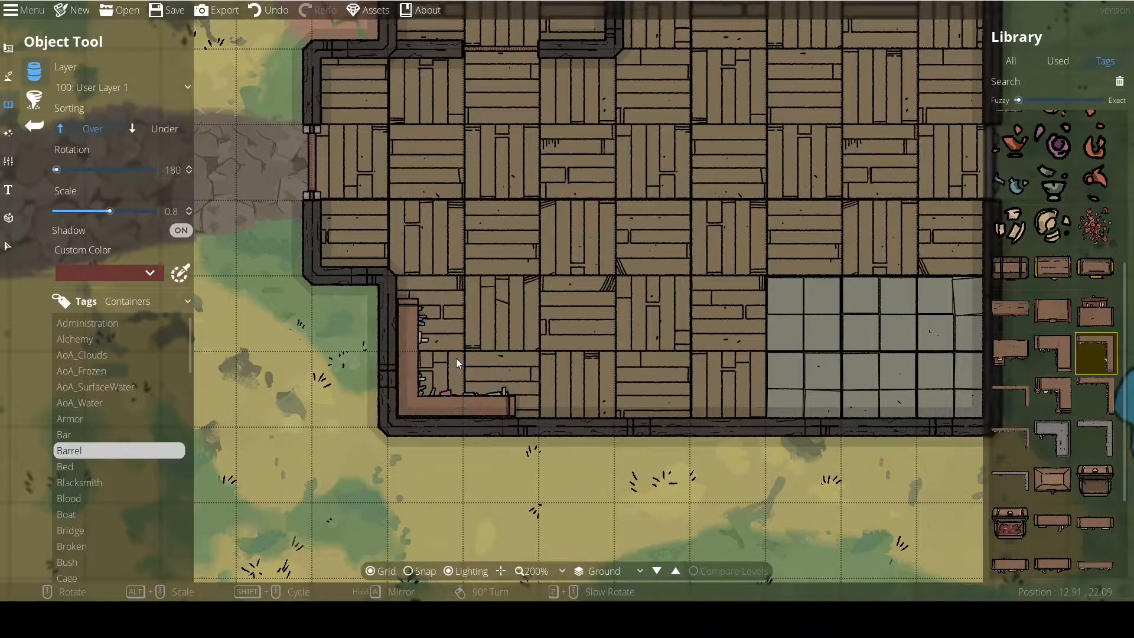
scroll(524, 303, down, 2)
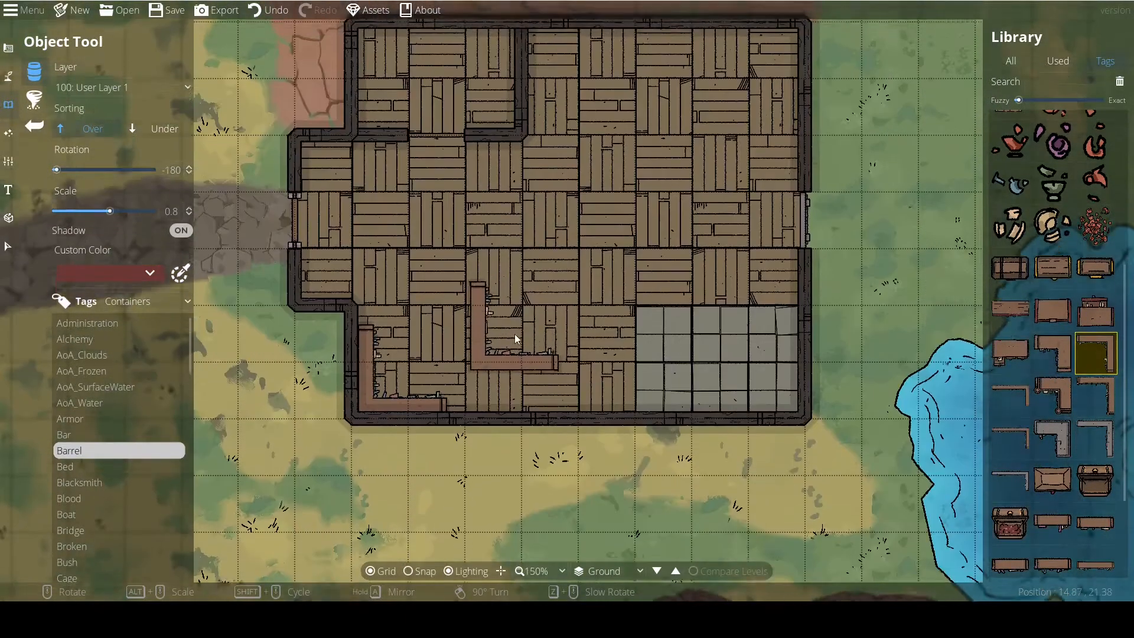
Choose Crate 02 from the library and enlarge its placement preview to scale 4 beside the building's path entrance.
scroll(1034, 415, up, 2)
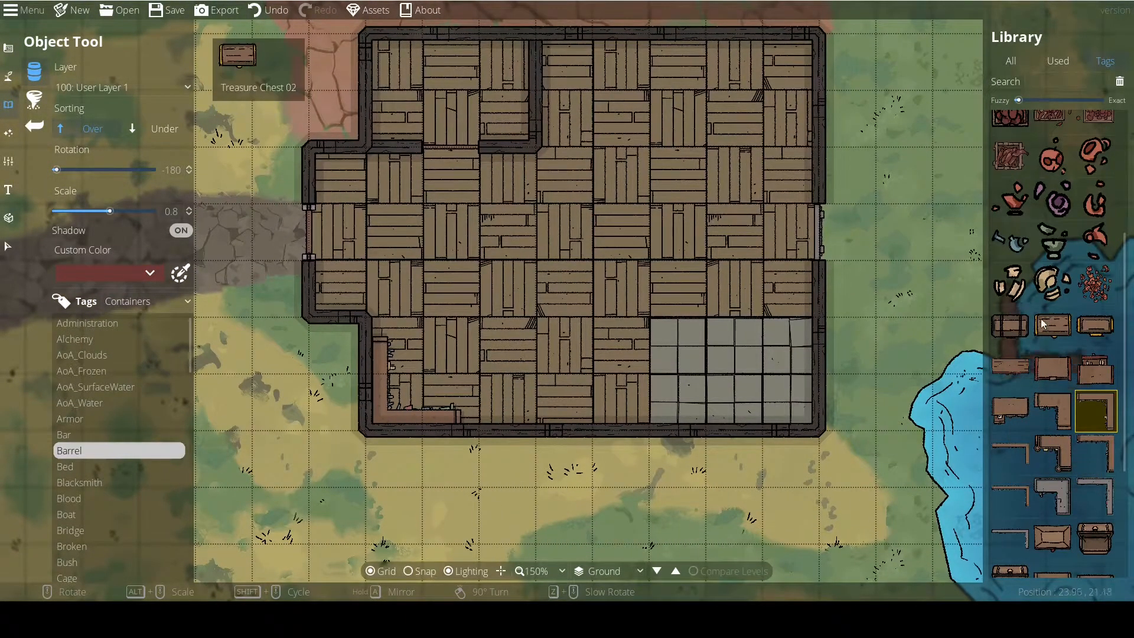
scroll(1041, 290, up, 4)
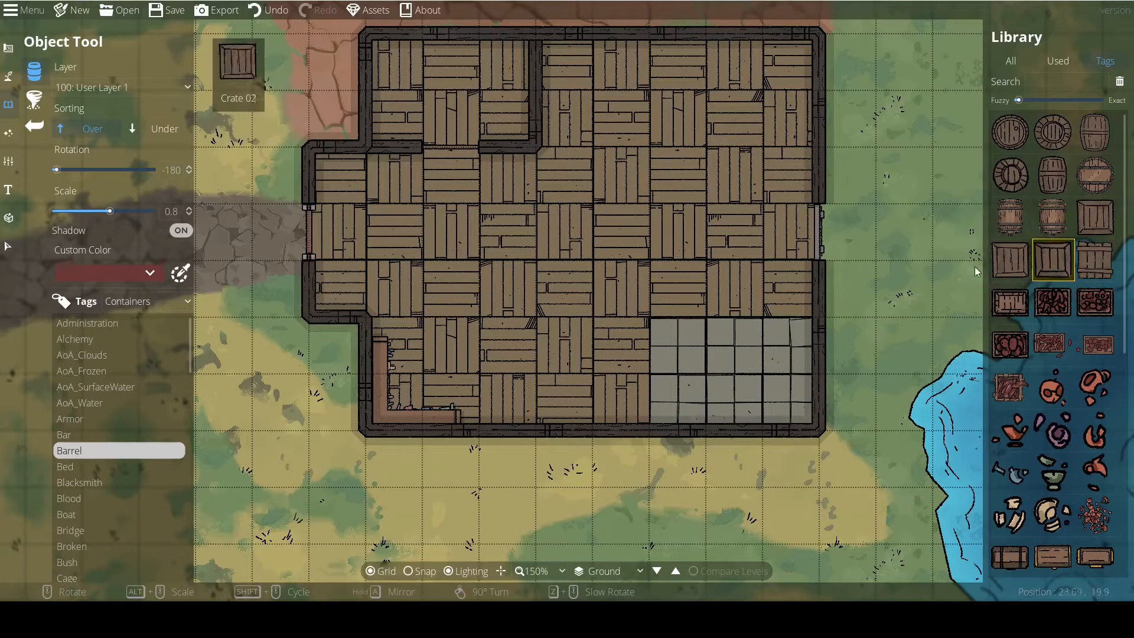
click(1051, 260)
drag(354, 328, 593, 322)
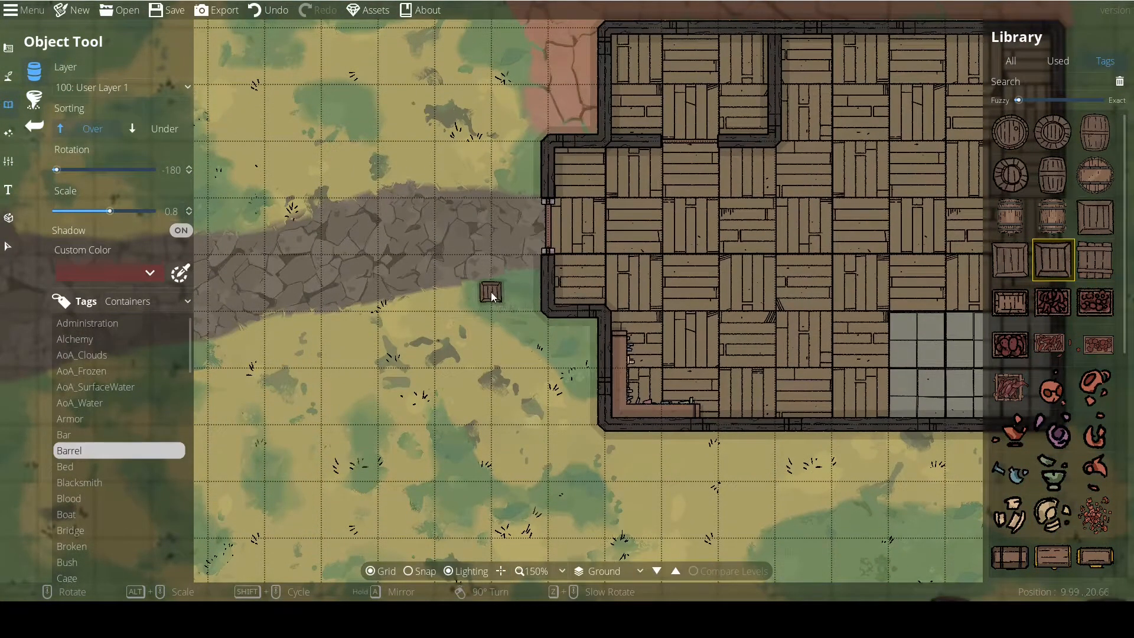
scroll(491, 292, up, 2)
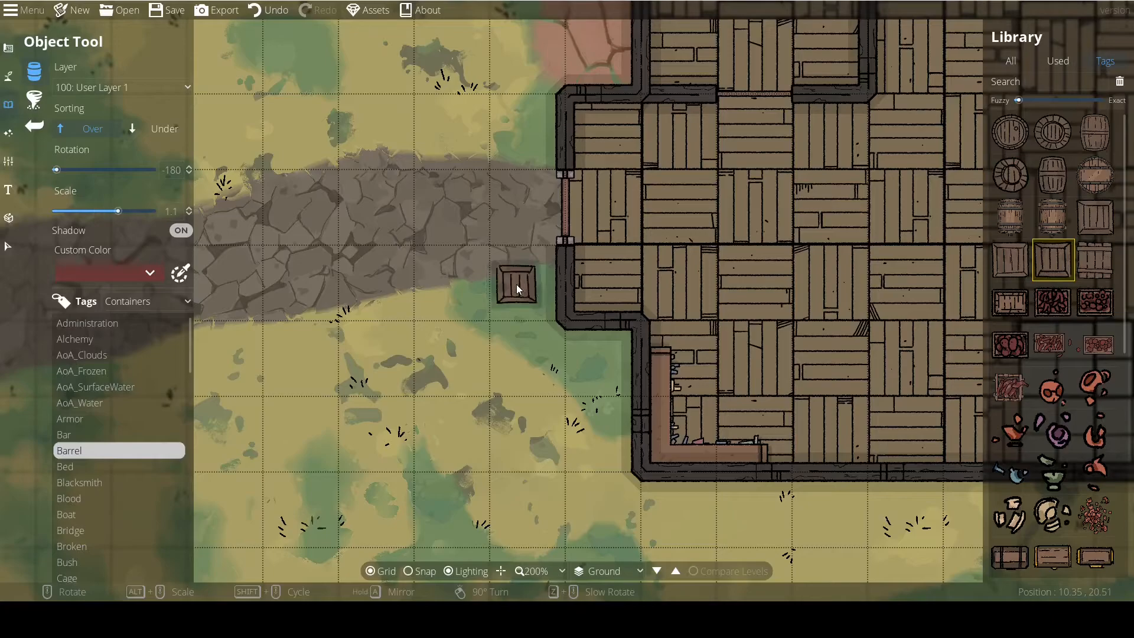
alt+scroll(516, 285, up, 1)
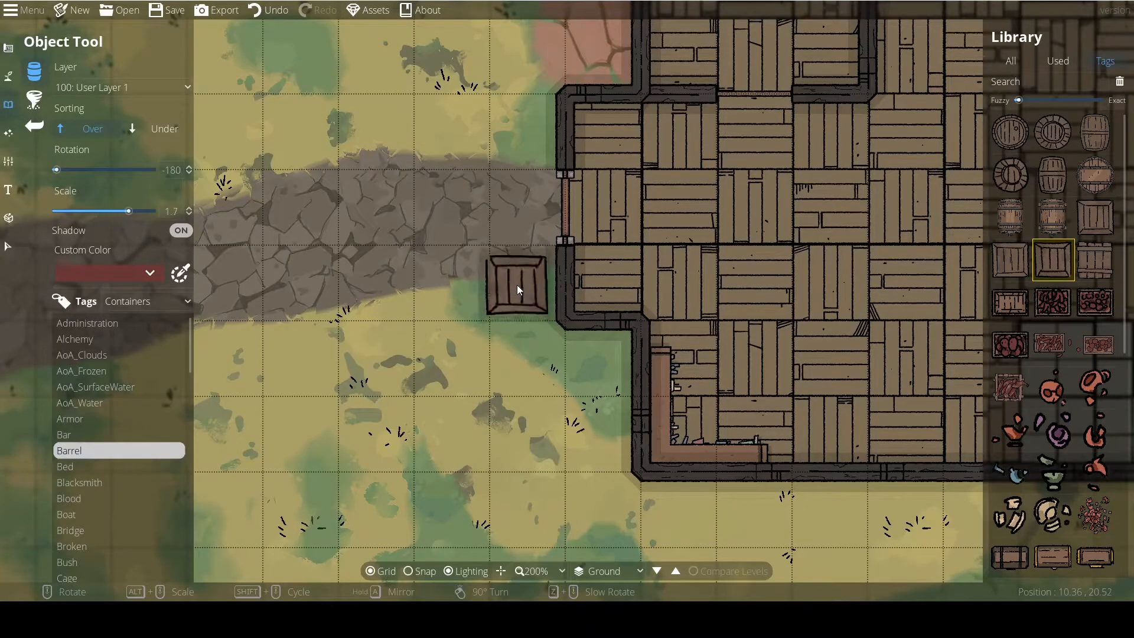
alt+scroll(513, 277, up, 20)
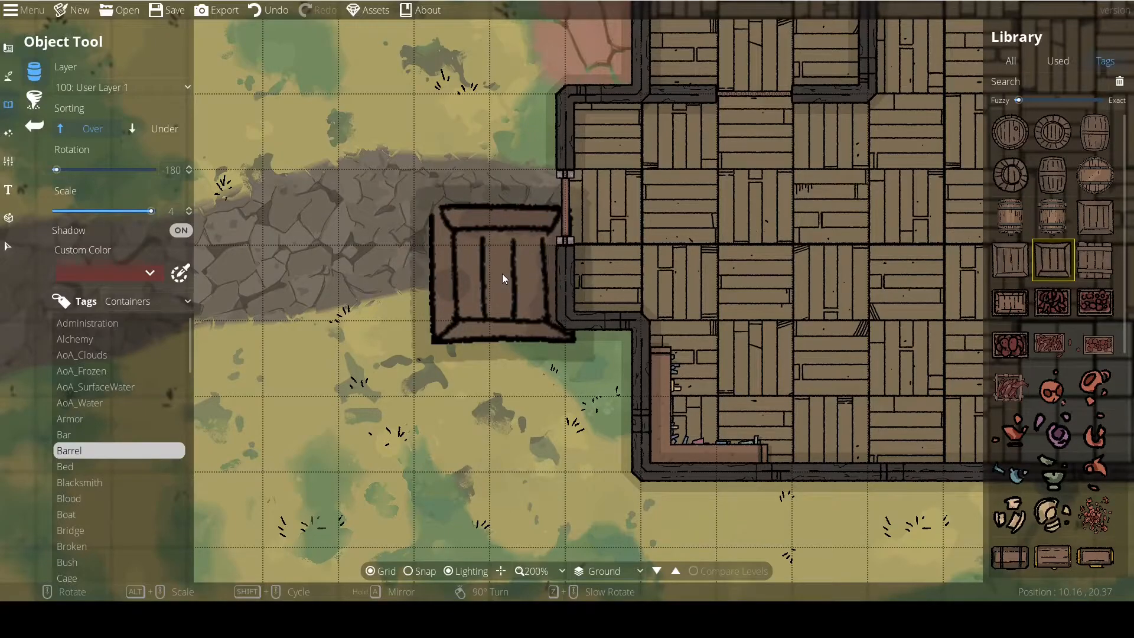
Set the crate preview to scale 1 and rotate it to 15 degrees next to the outer wall.
scroll(502, 274, up, 7)
ctrl+scroll(502, 274, down, 2)
ctrl+scroll(502, 275, up, 3)
alt+scroll(503, 274, down, 20)
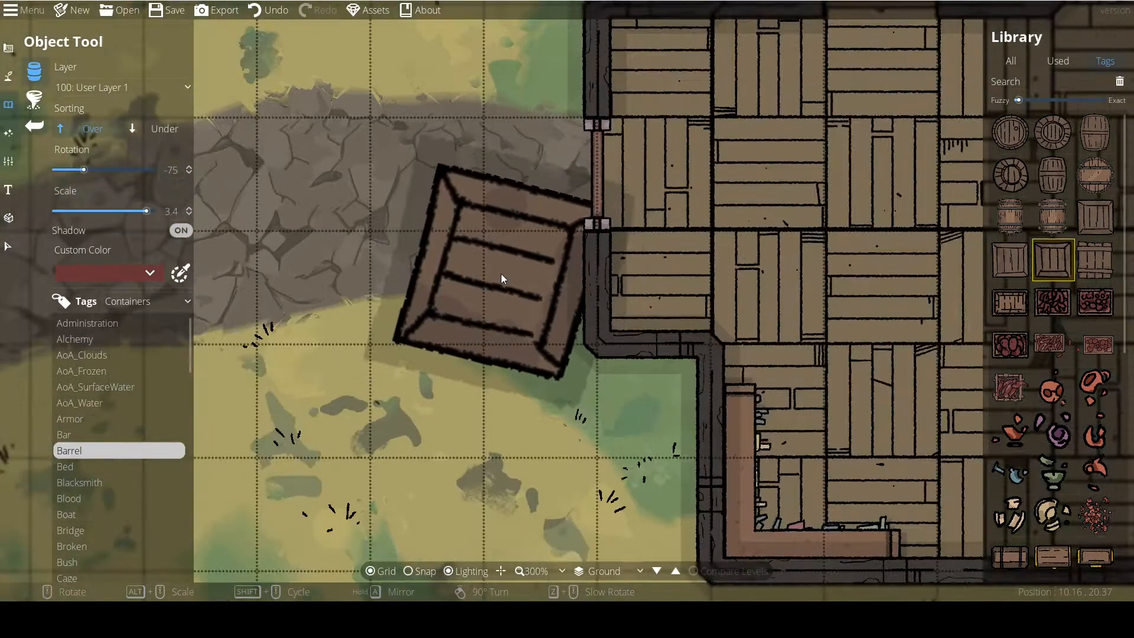
alt+scroll(499, 282, up, 1)
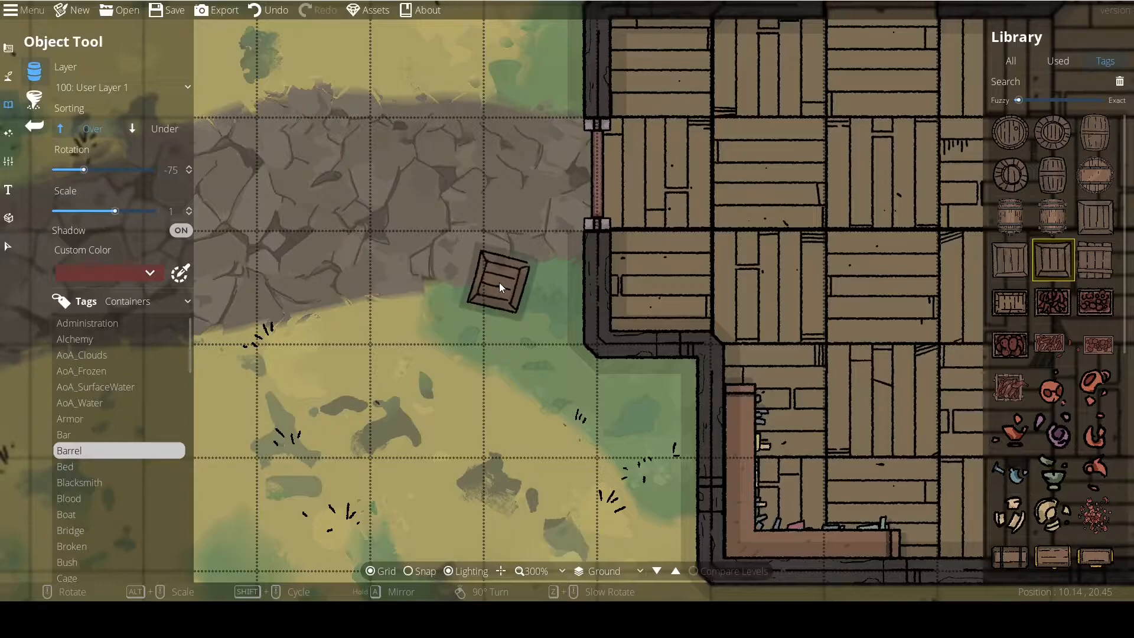
scroll(555, 290, down, 1)
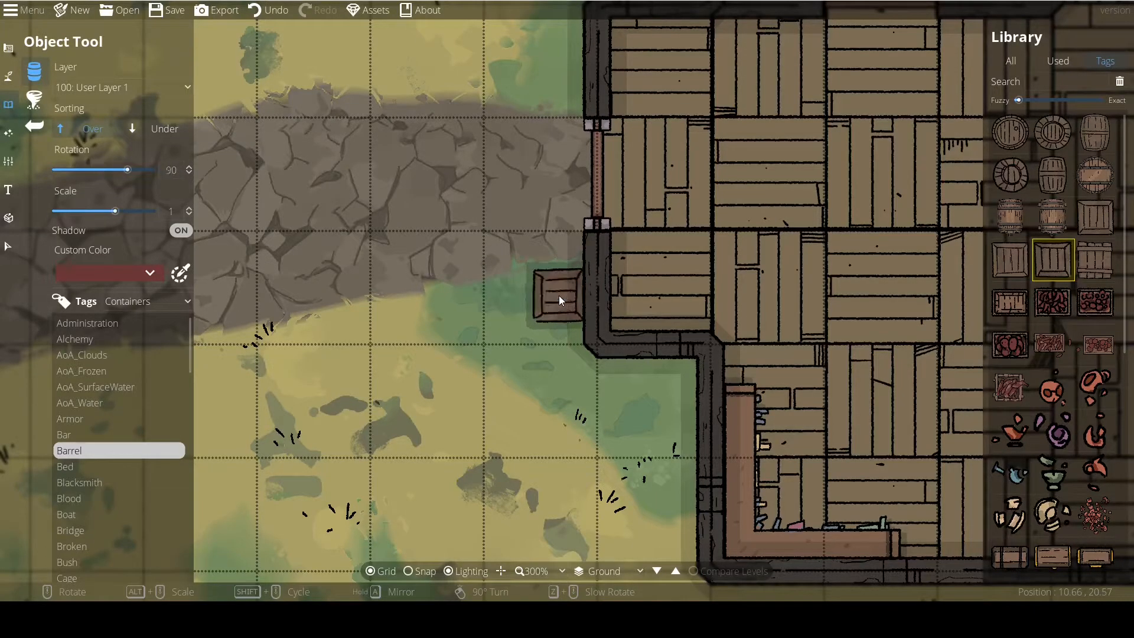
scroll(559, 293, up, 13)
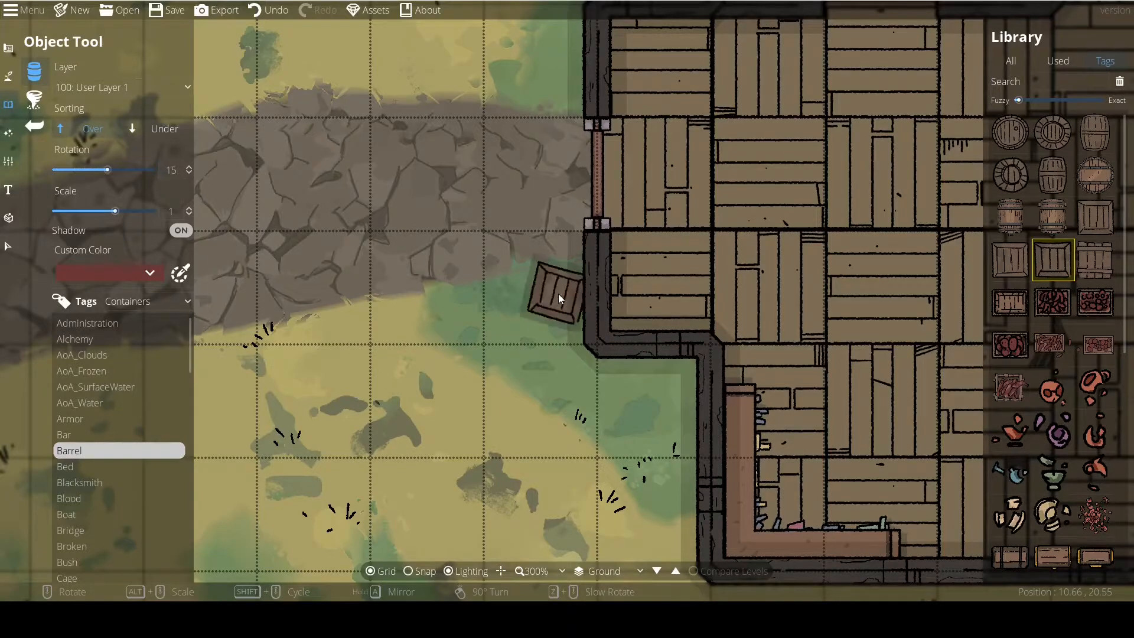
Set the crate's rotation to 7 degrees and place it outside against the wall corner below the path entrance.
click(115, 169)
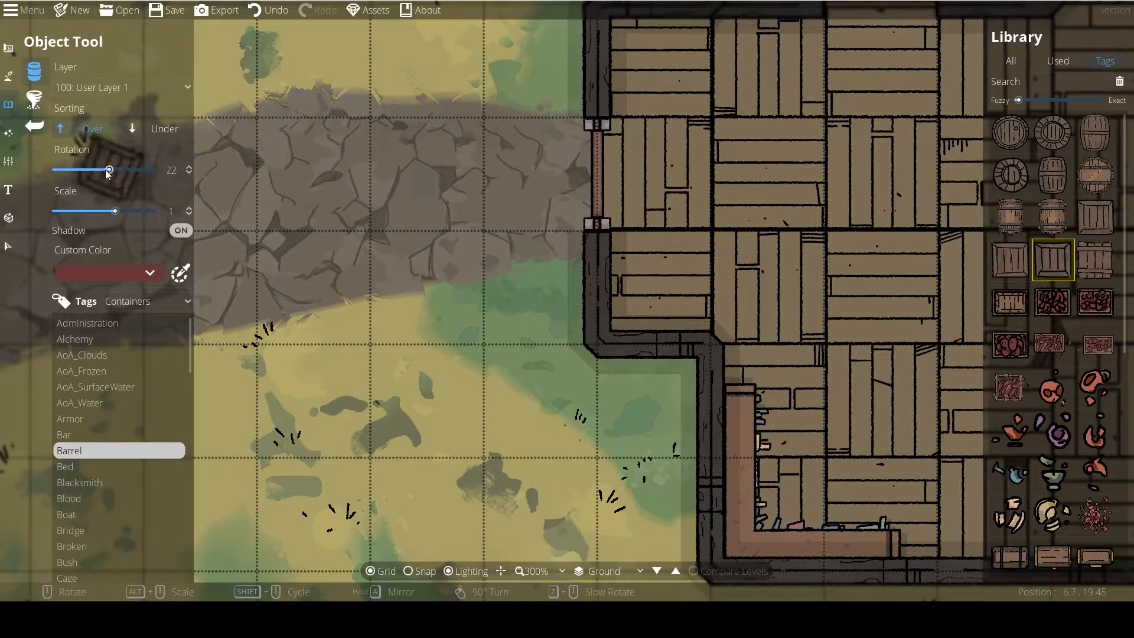
click(105, 169)
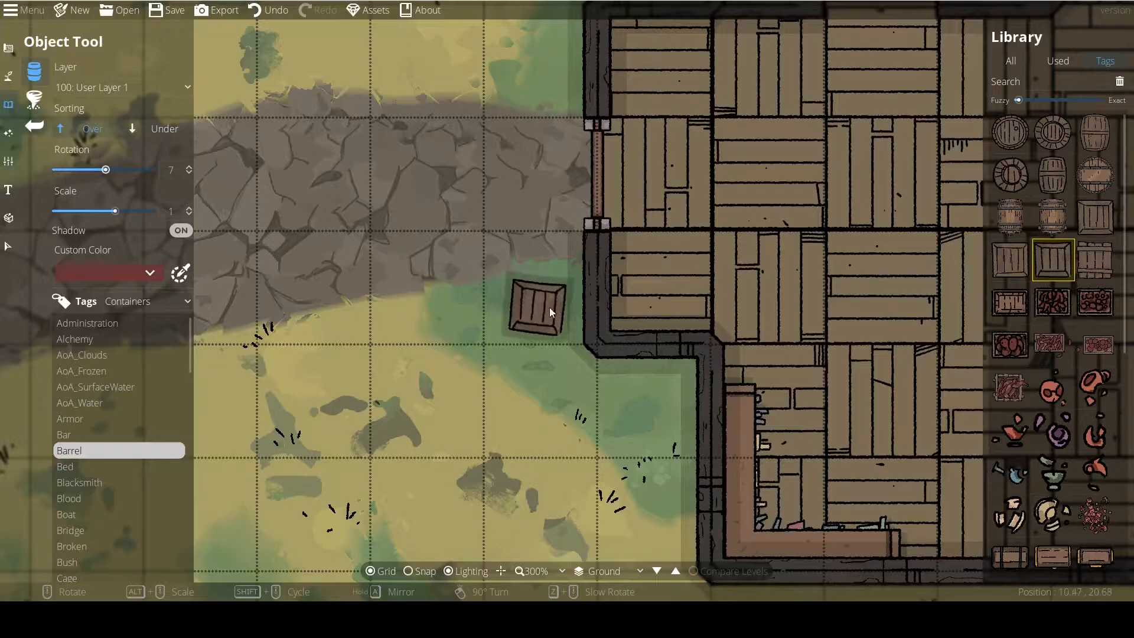
click(608, 381)
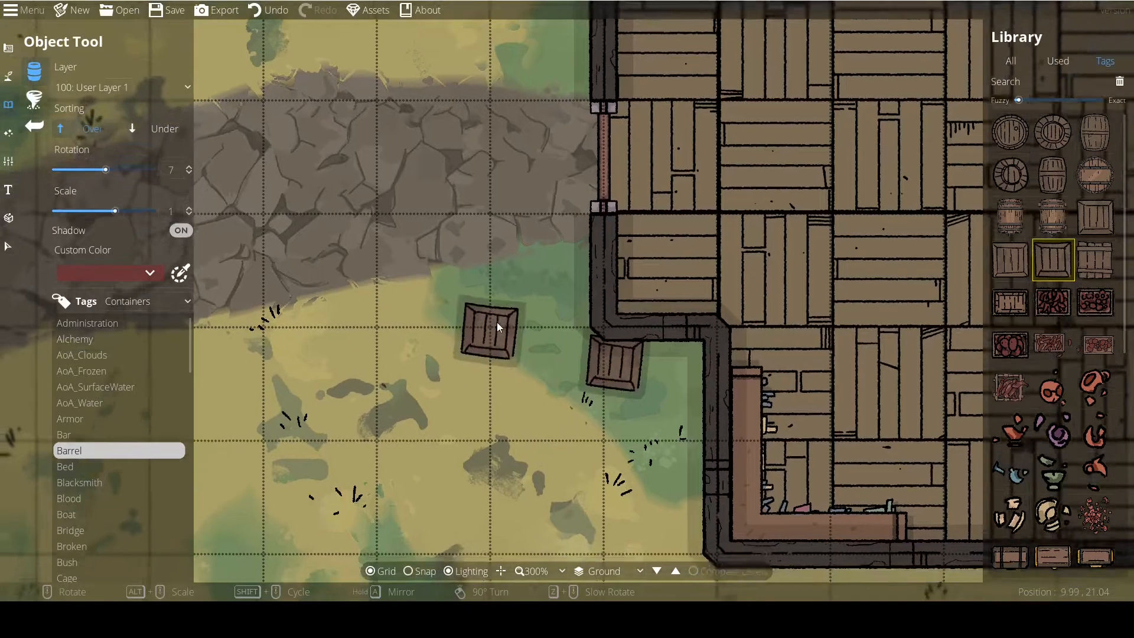
scroll(493, 326, down, 2)
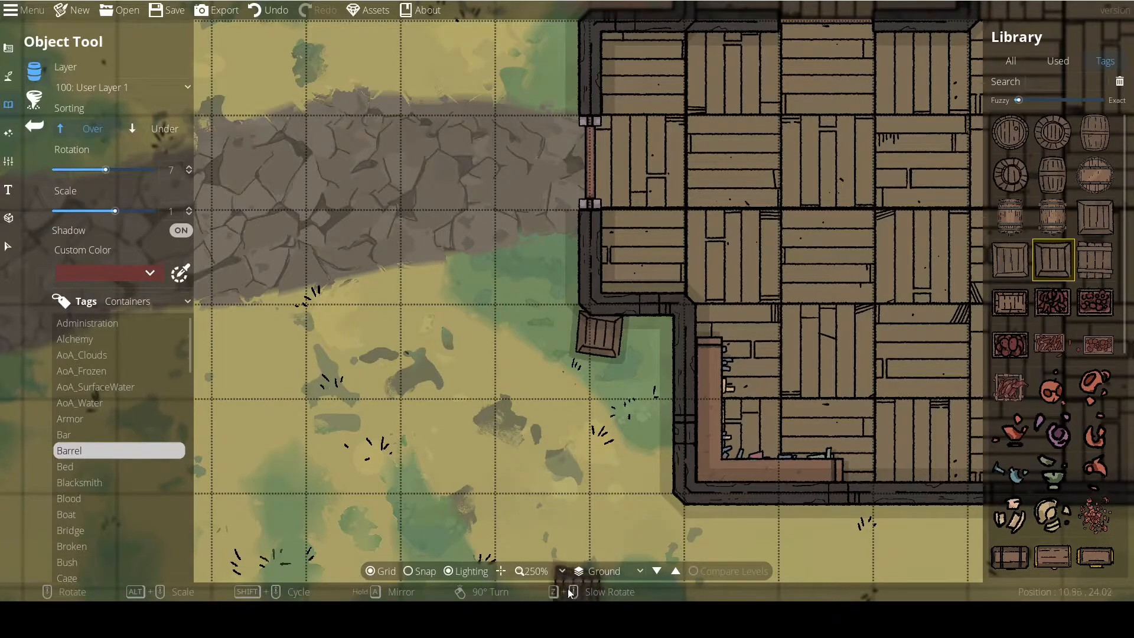
Switch to the terrain and path tool group and return to the Object Tool.
drag(423, 378, 470, 373)
scroll(470, 374, up, 2)
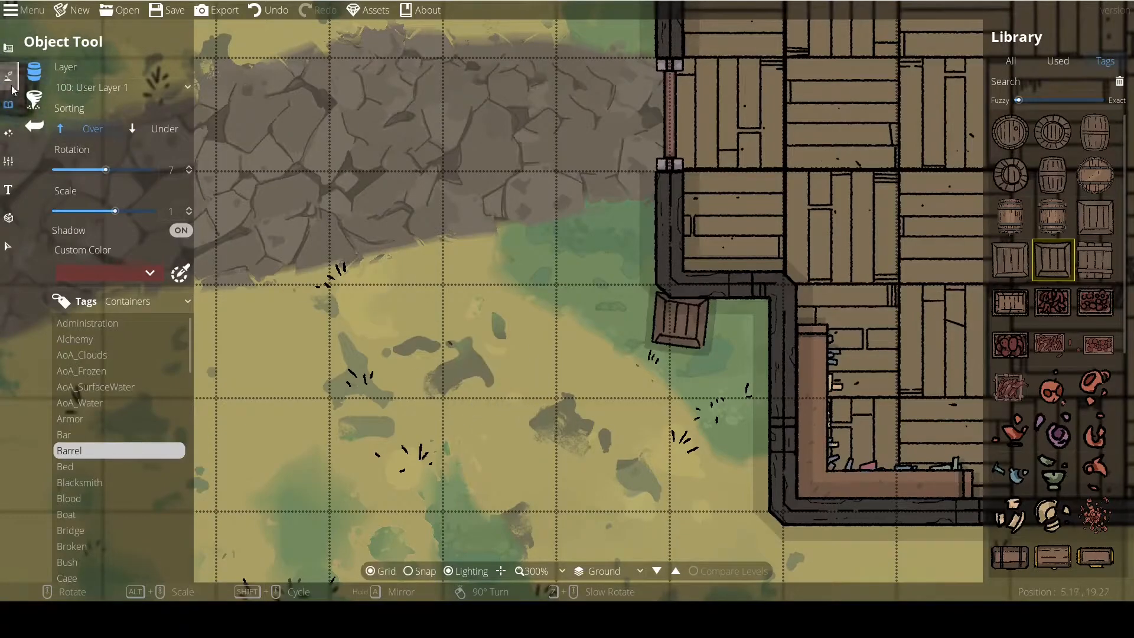
click(9, 105)
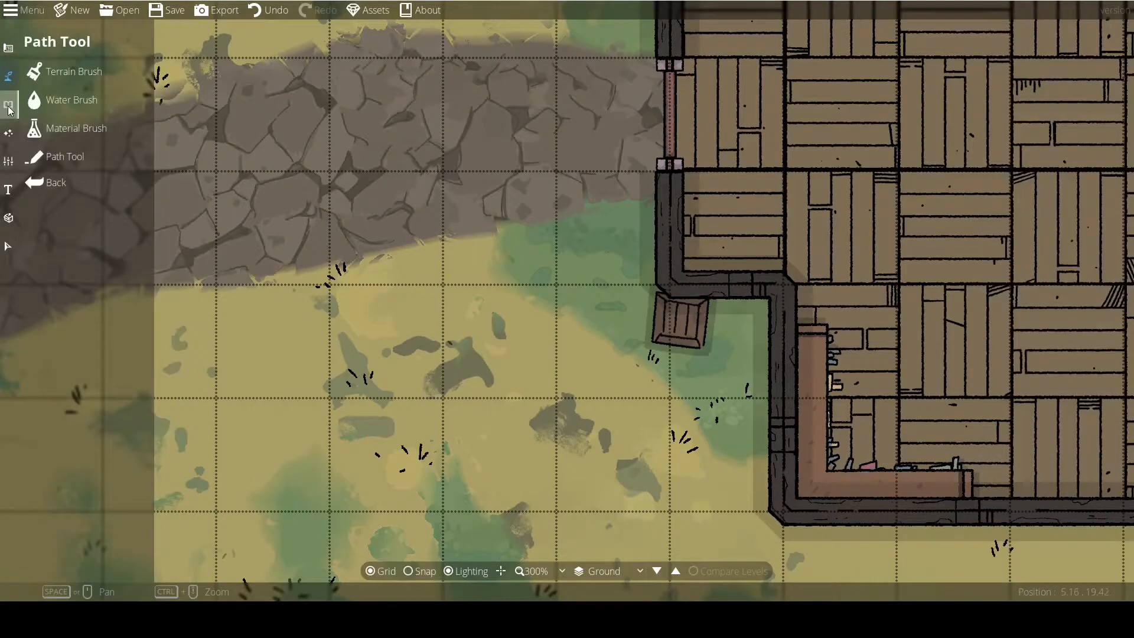
click(8, 107)
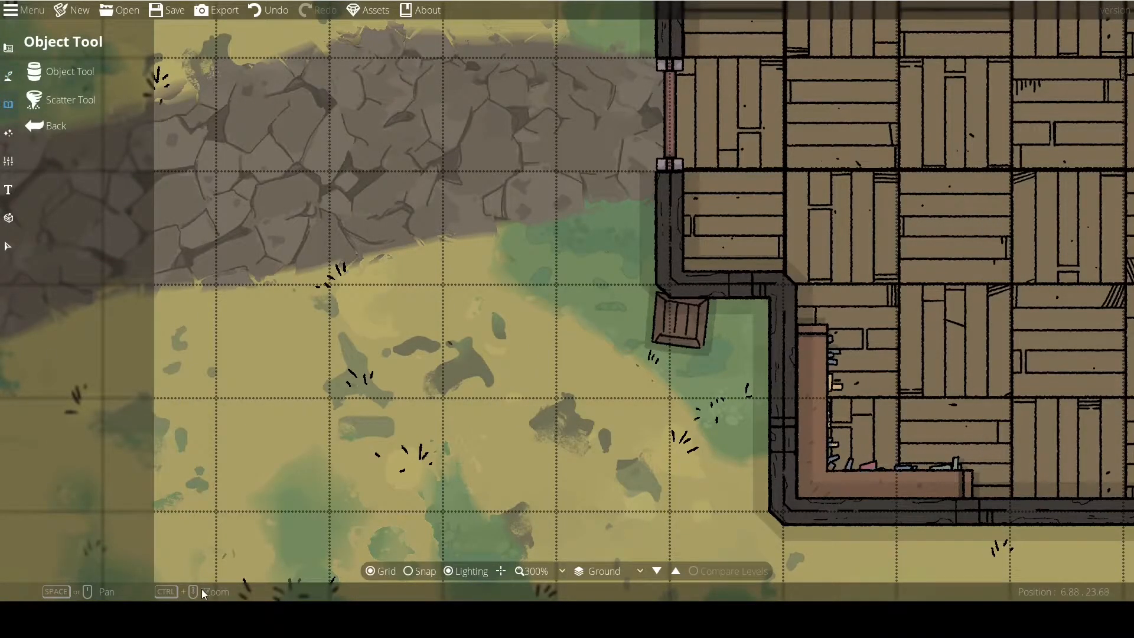
click(69, 72)
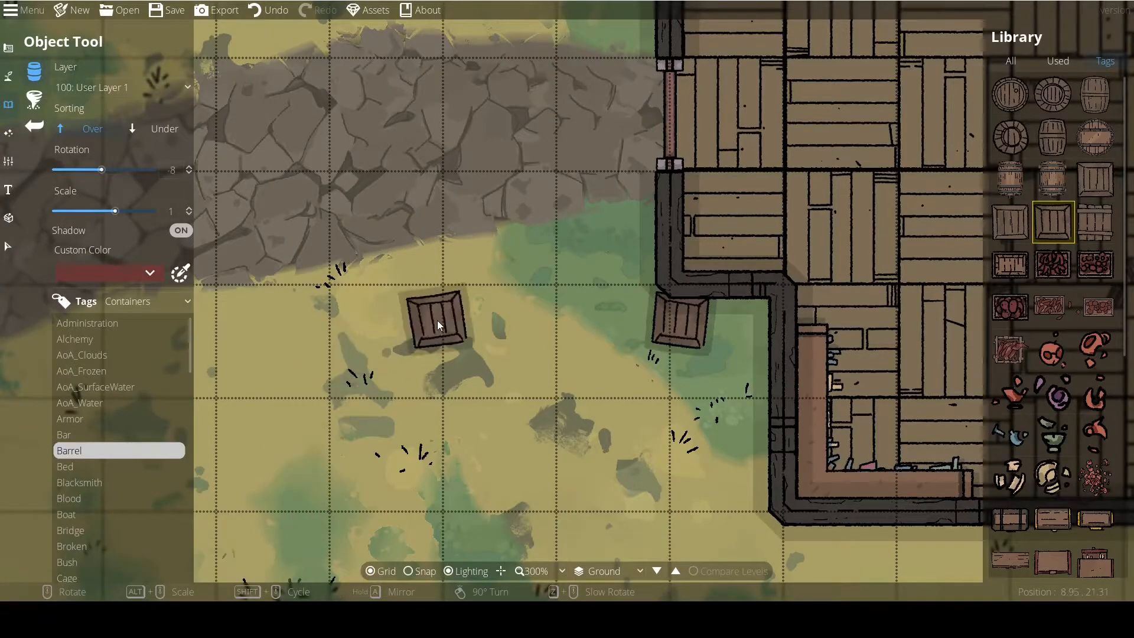
Fine-rotate the crate preview back and forth in small increments, ending at 7 degrees.
scroll(530, 331, down, 1)
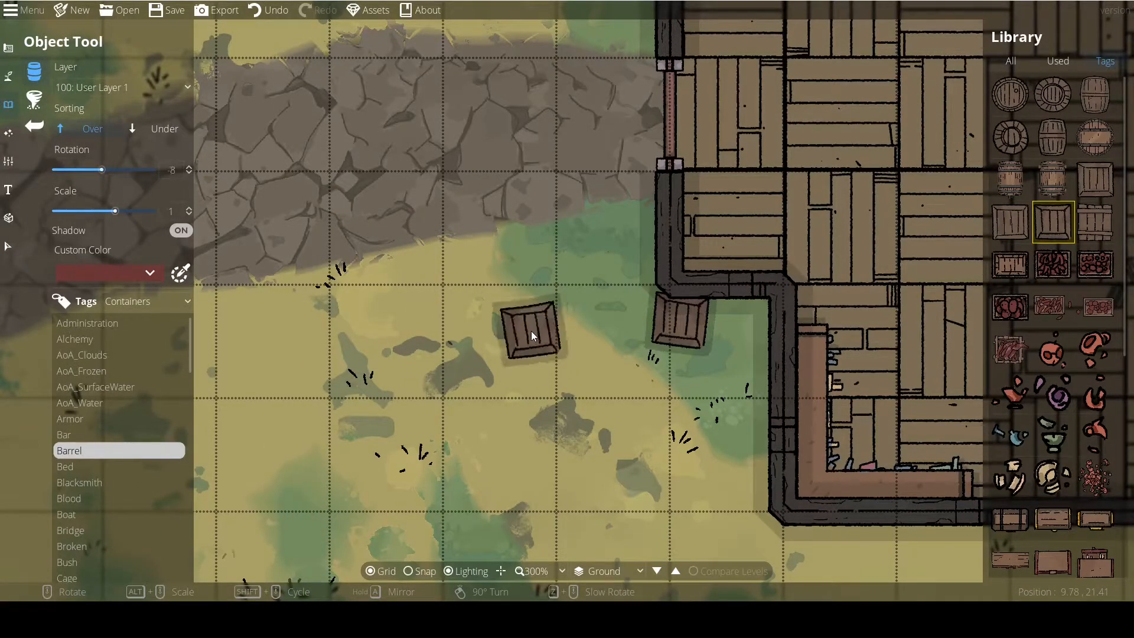
scroll(531, 331, up, 1)
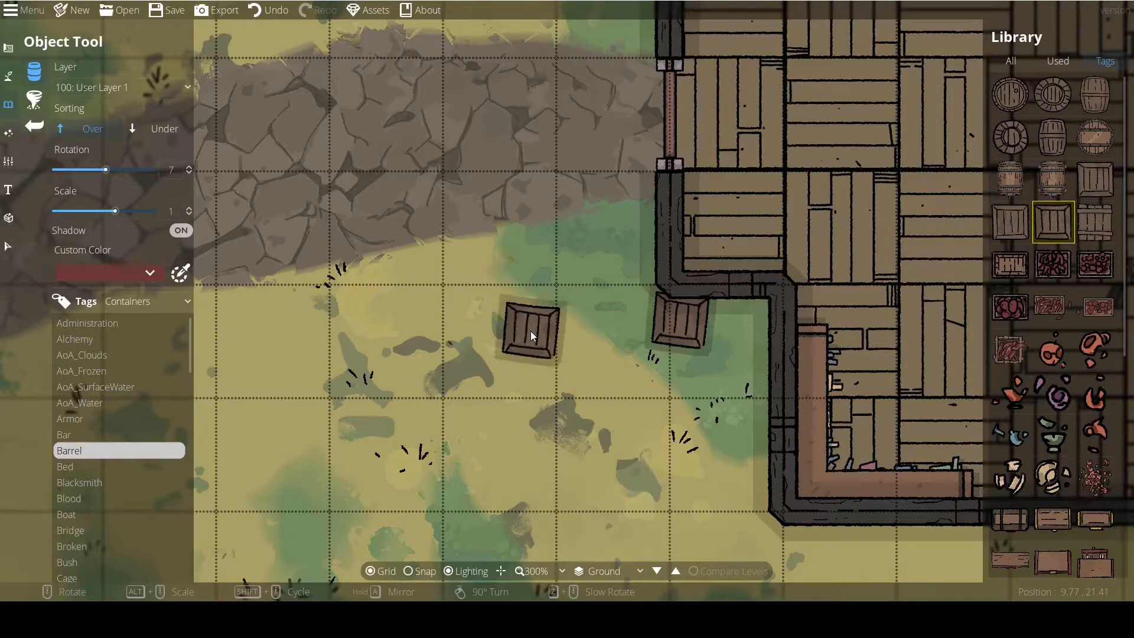
scroll(530, 331, down, 1)
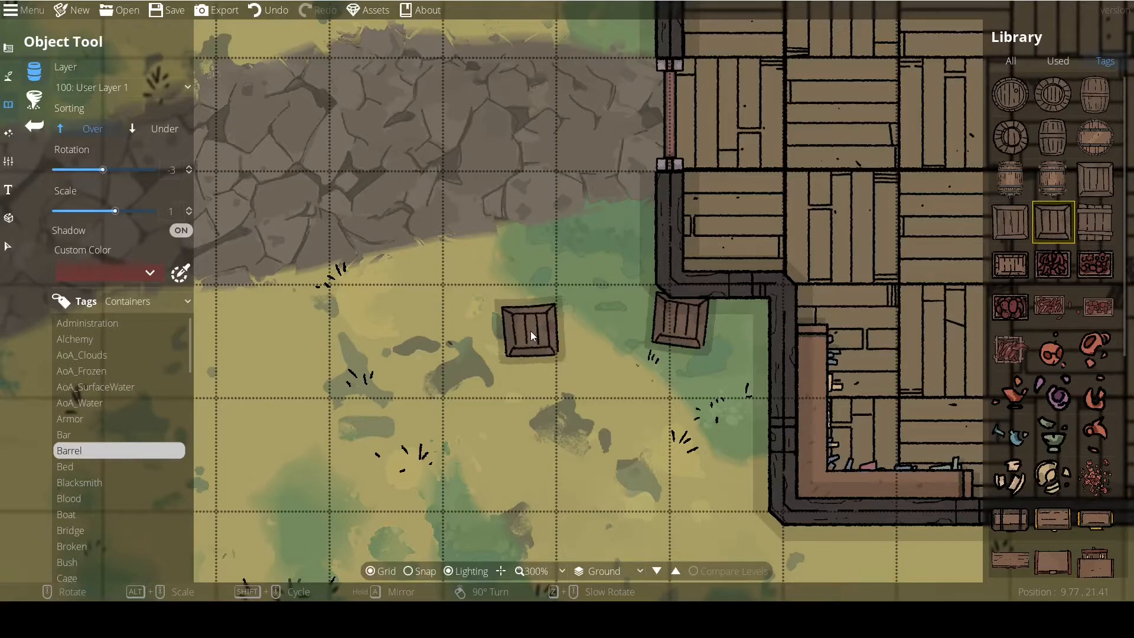
scroll(531, 331, up, 6)
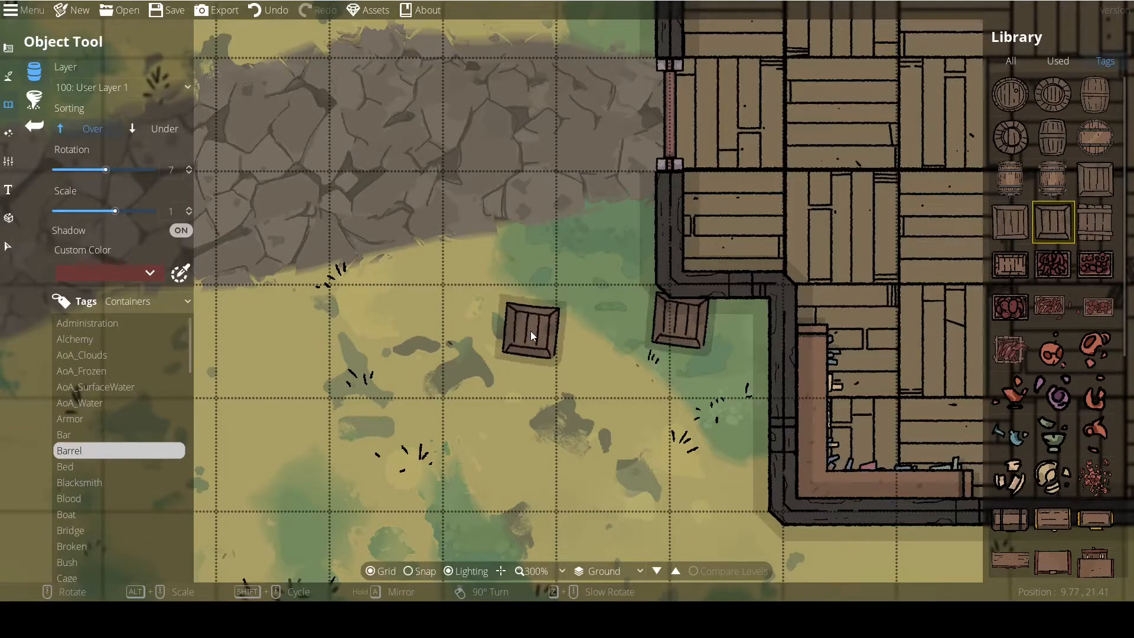
scroll(530, 331, down, 6)
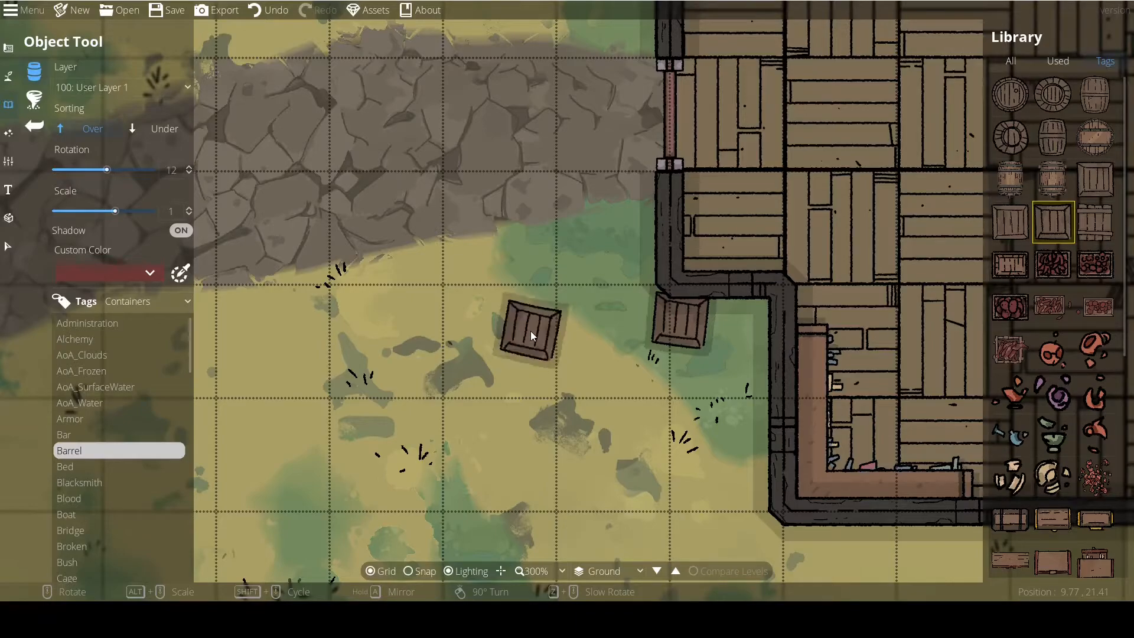
scroll(531, 330, down, 3)
scroll(530, 331, up, 3)
scroll(531, 331, down, 3)
scroll(530, 330, up, 3)
scroll(530, 330, down, 3)
scroll(531, 331, up, 3)
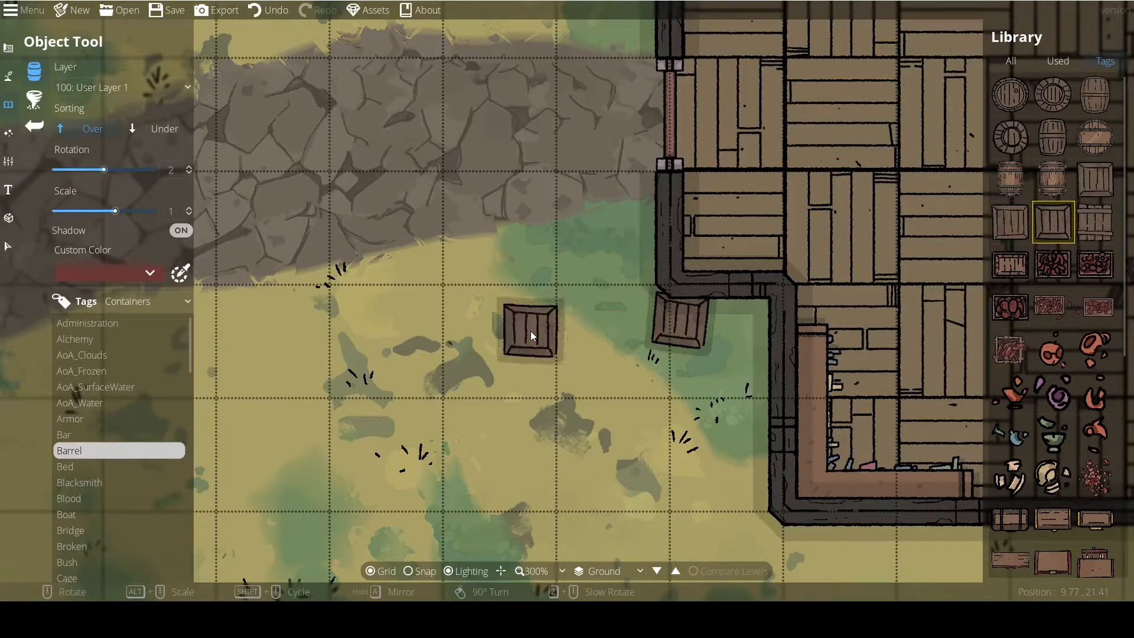
scroll(530, 331, up, 3)
scroll(530, 331, down, 2)
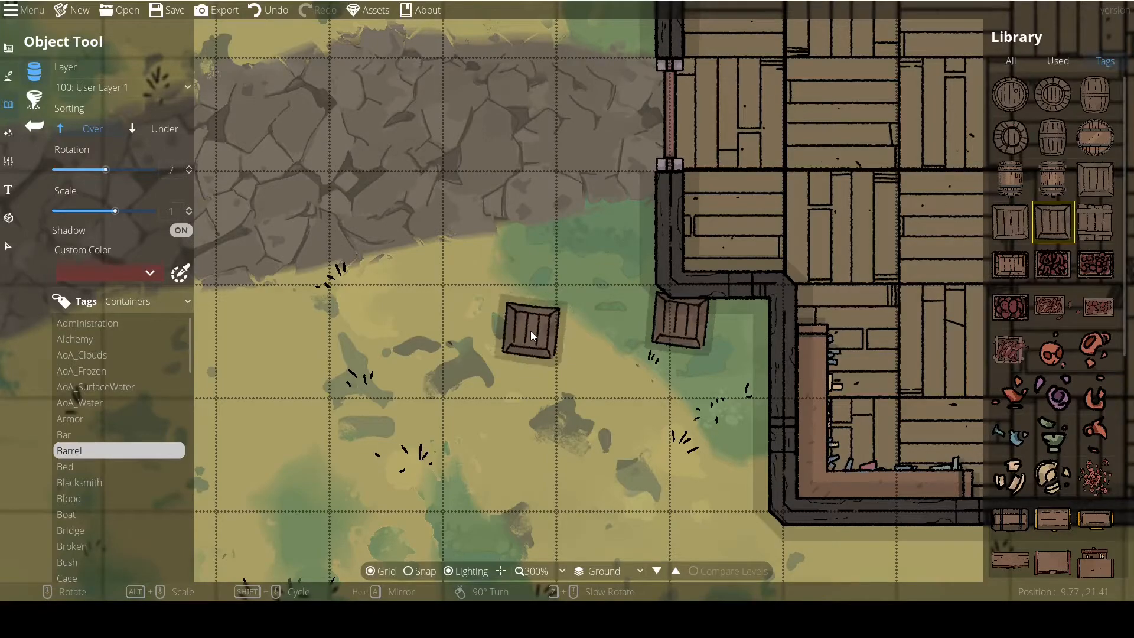
scroll(530, 331, down, 4)
scroll(530, 331, up, 4)
Choose the red-filled crate with one loose item beside it and rotate its preview by 90-degree turns to 7 degrees.
right_click(531, 331)
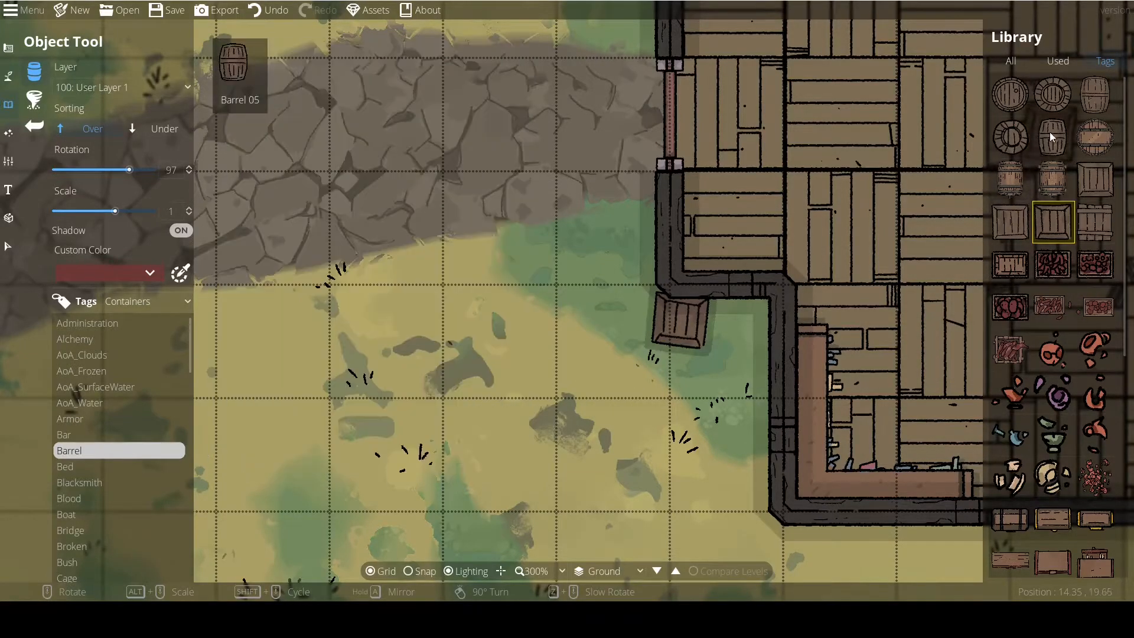
click(1102, 296)
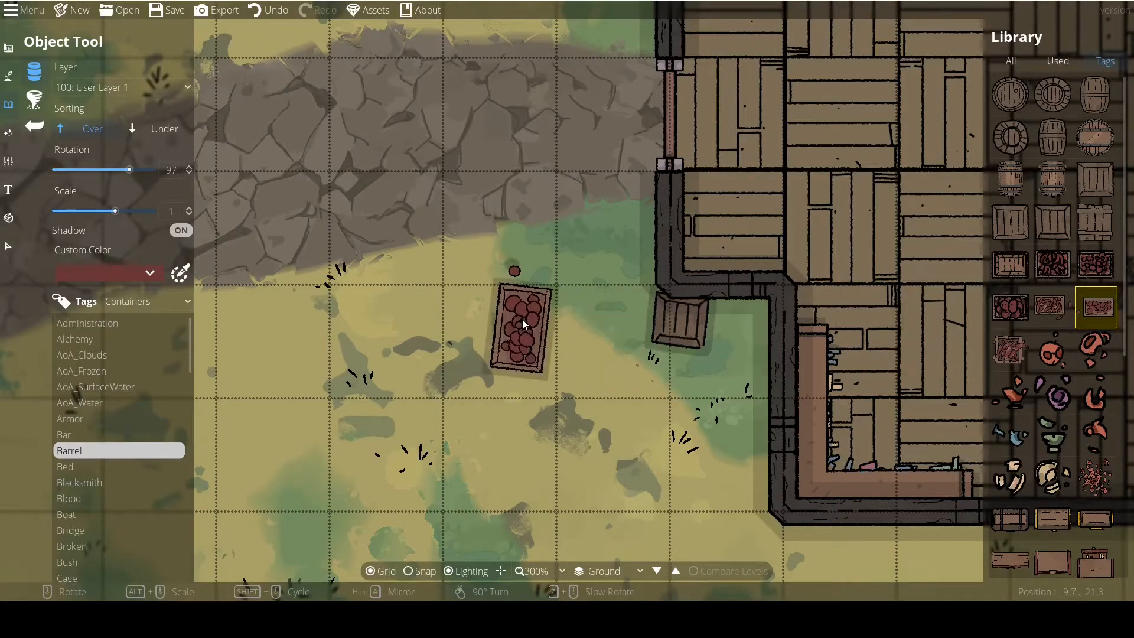
right_click(523, 320)
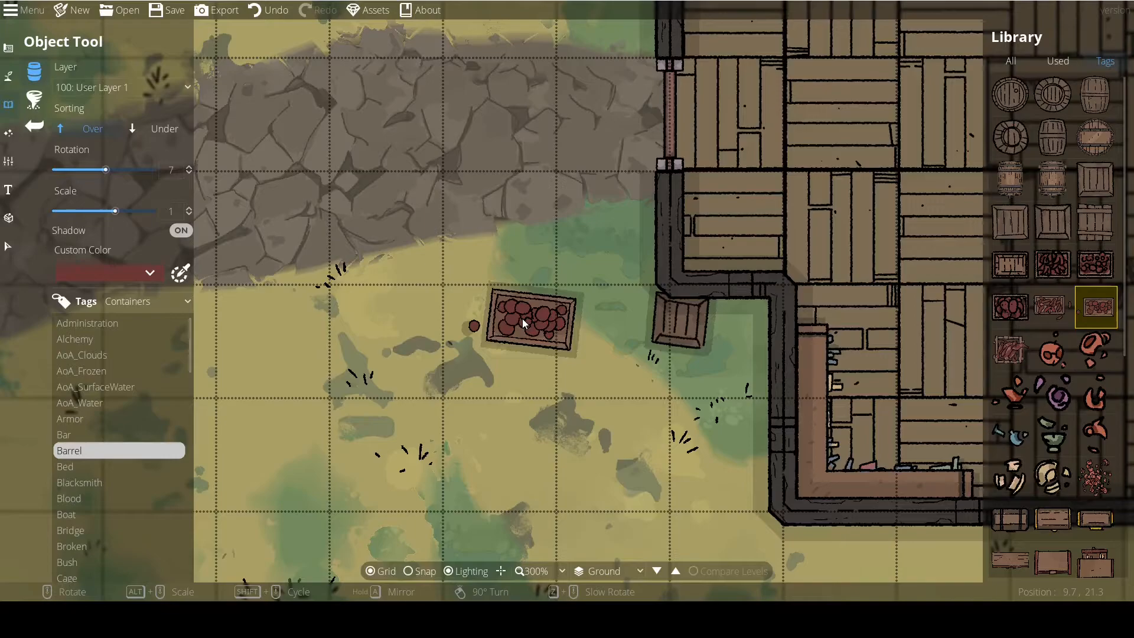
Set the crate preview's rotation to 2 degrees and try several custom colours for its contents, ending with a light steel blue.
scroll(522, 318, down, 3)
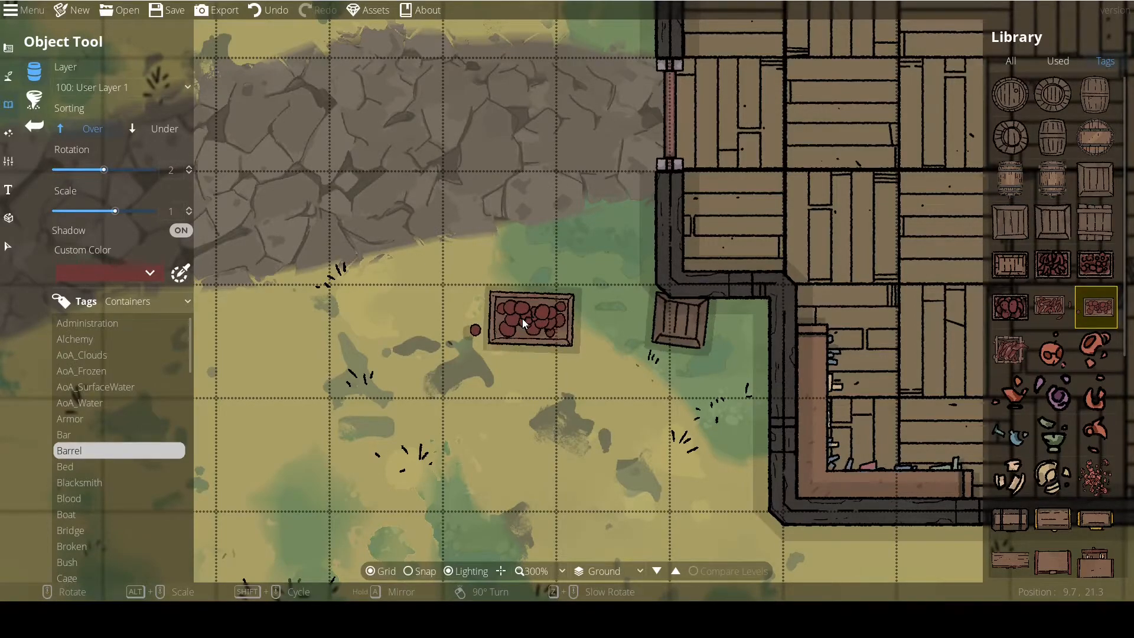
click(88, 271)
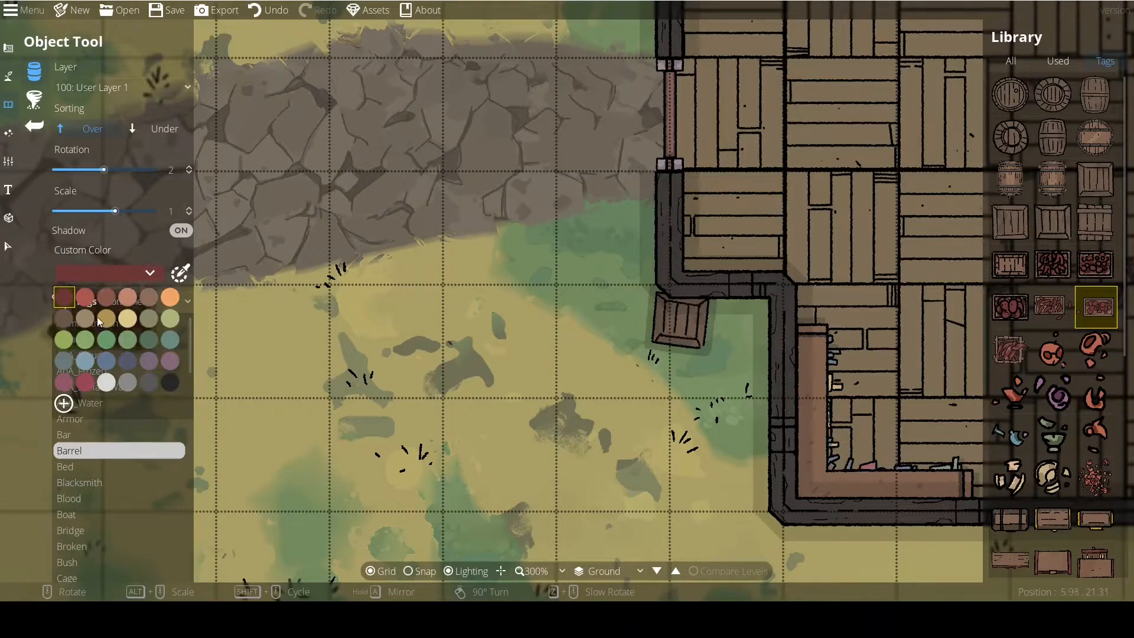
click(130, 383)
scroll(375, 322, down, 5)
click(141, 278)
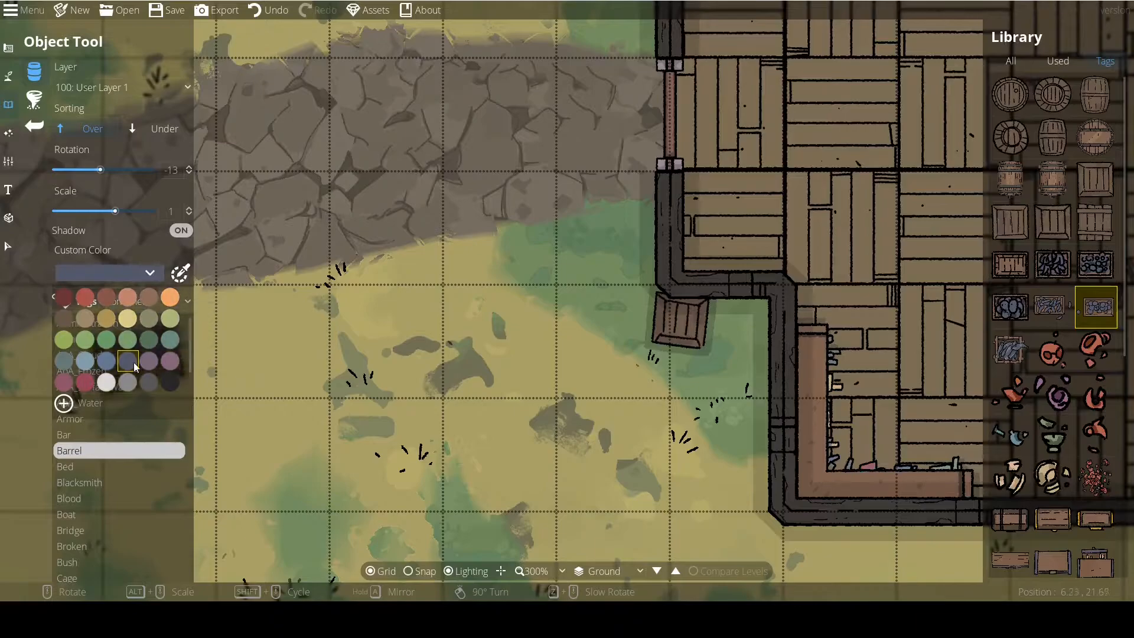
click(148, 361)
click(114, 271)
click(86, 363)
click(132, 269)
click(107, 361)
click(179, 273)
click(98, 389)
click(94, 366)
click(202, 564)
scroll(532, 301, up, 1)
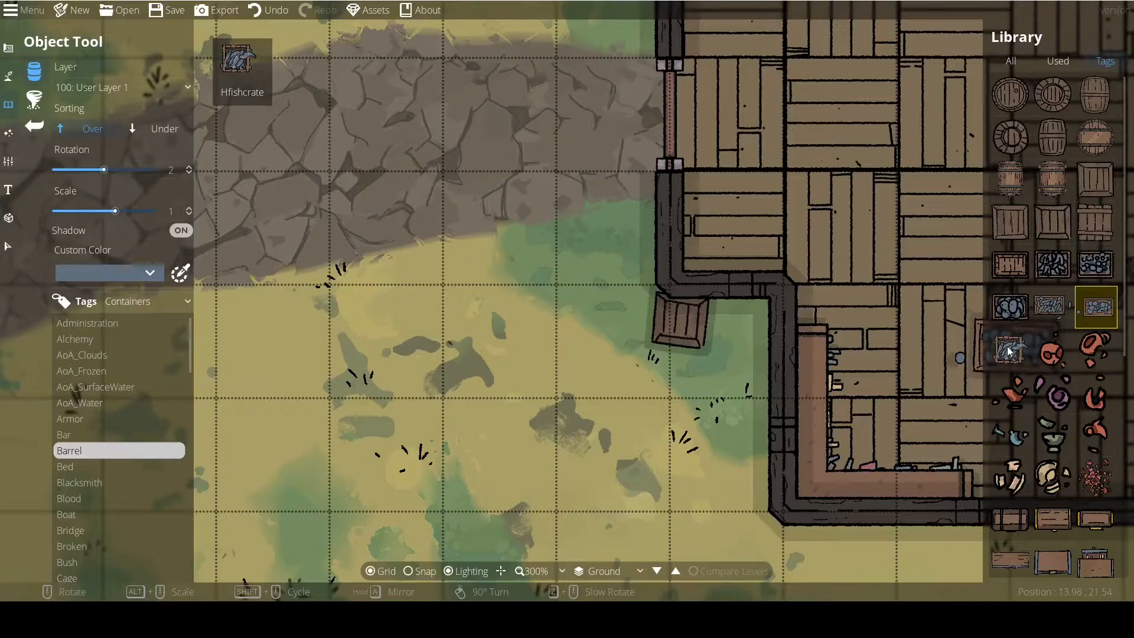
mouse_move(1009, 350)
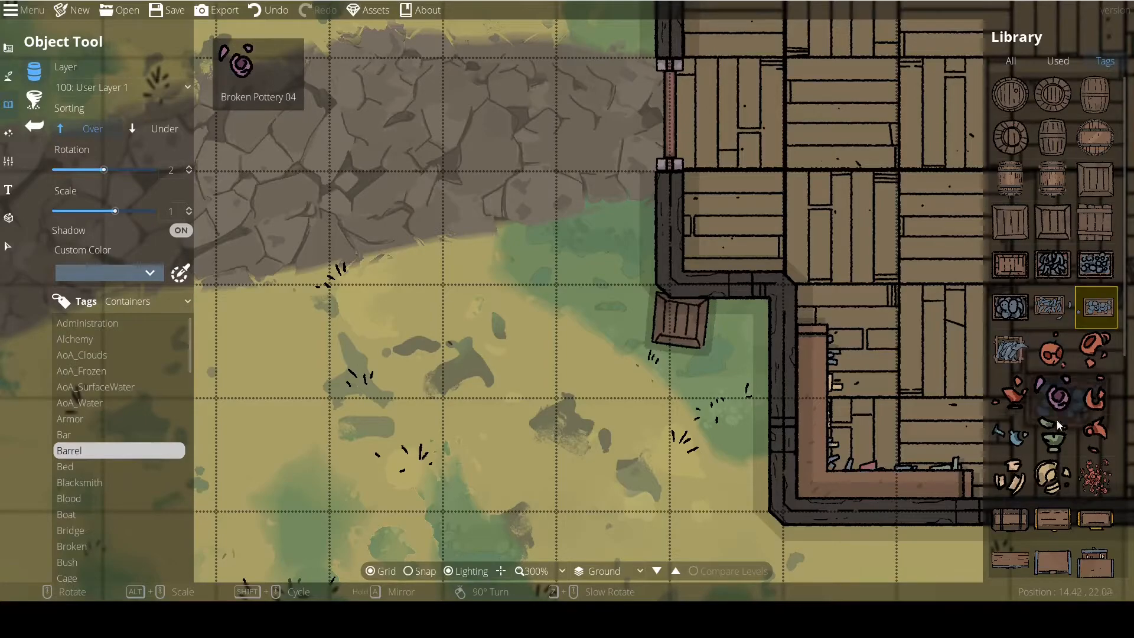
Choose the cream broken pottery, rotate it to 17 degrees, scale it to 0.9 and place it on the grass beside the wall below the path entrance.
click(1051, 480)
scroll(560, 309, up, 8)
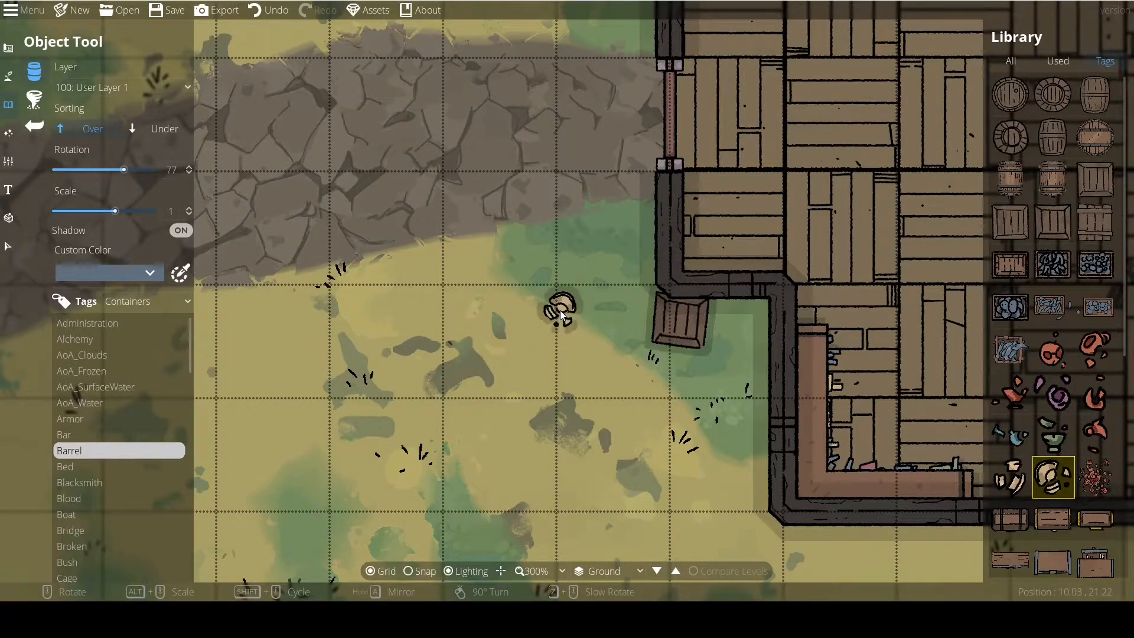
scroll(526, 310, down, 3)
drag(598, 259, 512, 291)
alt+scroll(596, 354, down, 3)
alt+scroll(596, 357, up, 2)
scroll(543, 273, up, 4)
scroll(543, 273, down, 6)
click(540, 271)
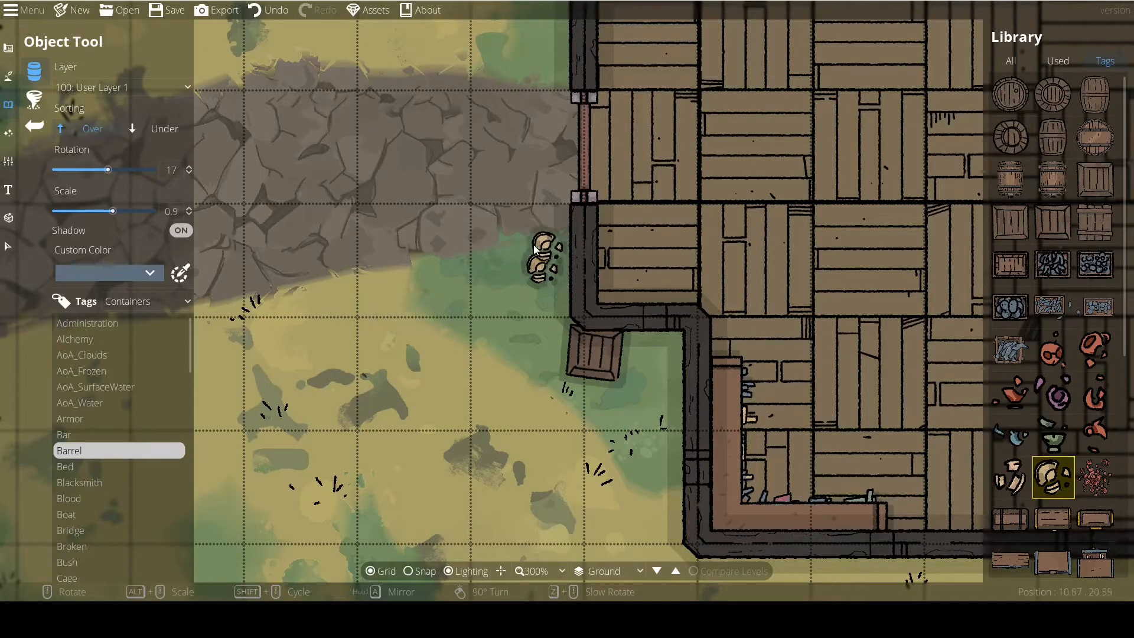
Set the custom colour to green and check the broken pottery preview on the map.
click(127, 274)
click(142, 343)
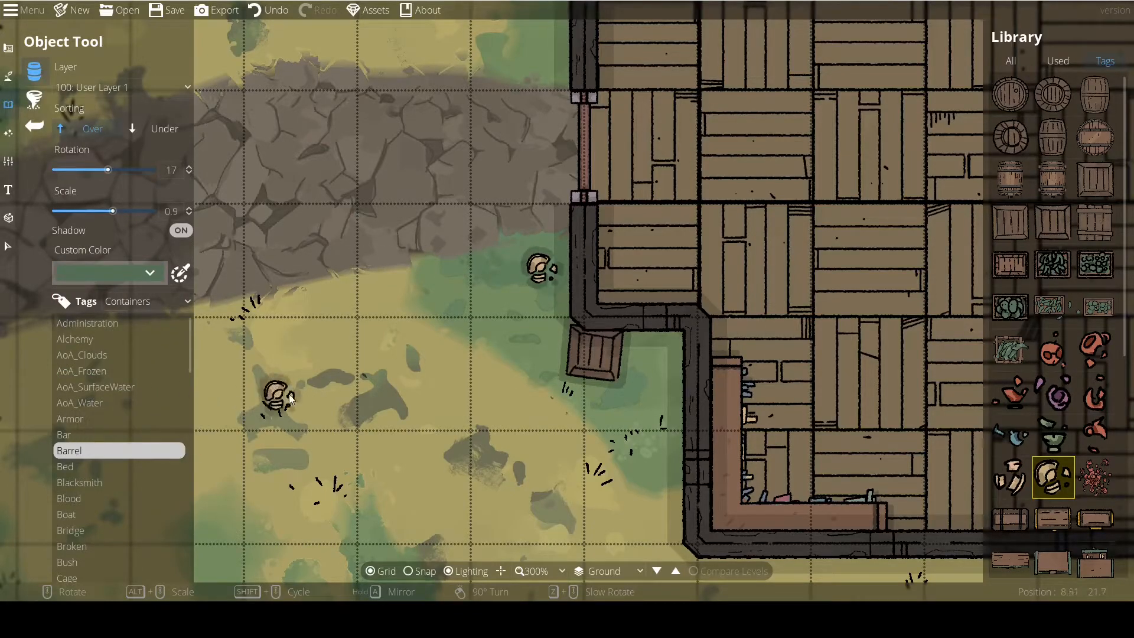
drag(286, 389, 326, 402)
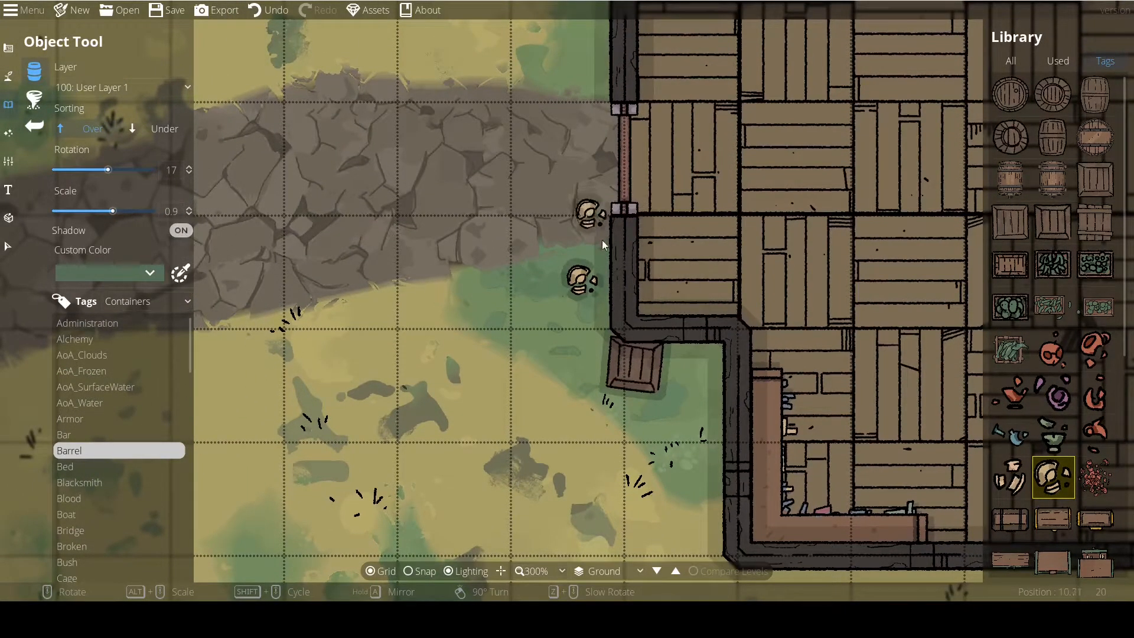
drag(699, 424, 662, 414)
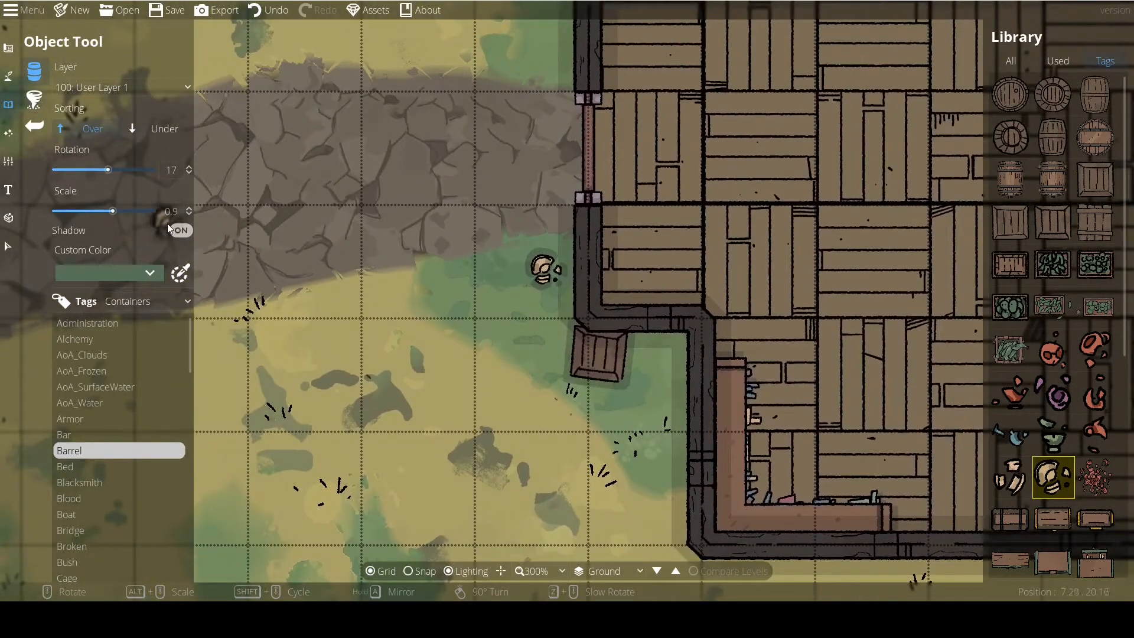
Turn off the object shadow, rotate the broken pottery to 107 degrees and place it on top of the crate at the wall corner.
scroll(501, 327, down, 10)
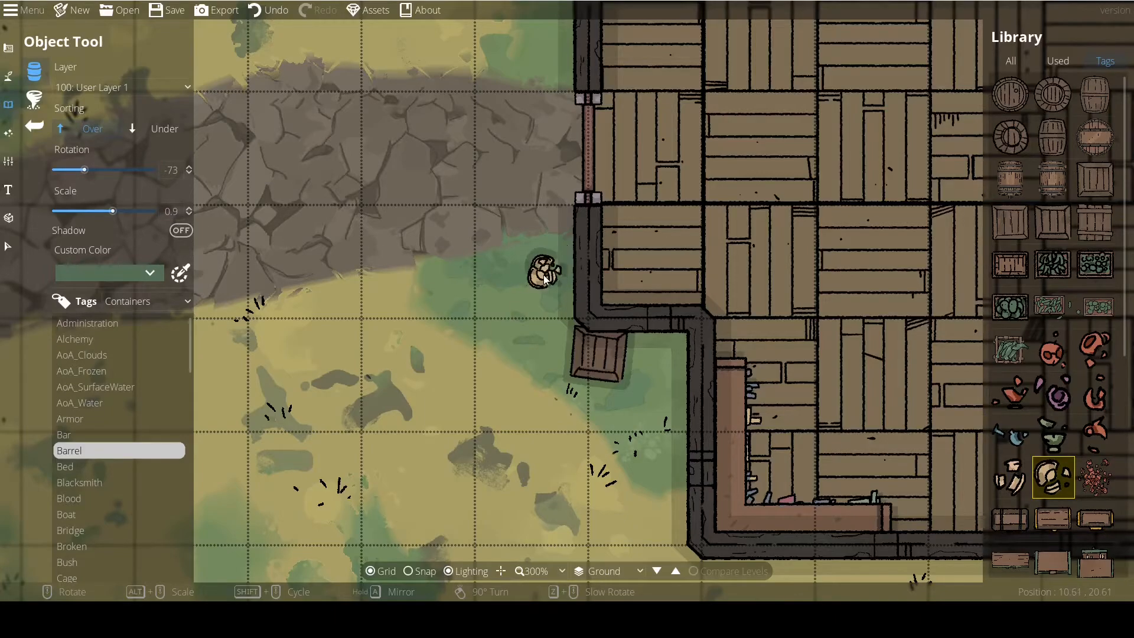
drag(545, 278, 522, 306)
scroll(518, 310, down, 1)
scroll(567, 377, up, 2)
scroll(568, 376, up, 4)
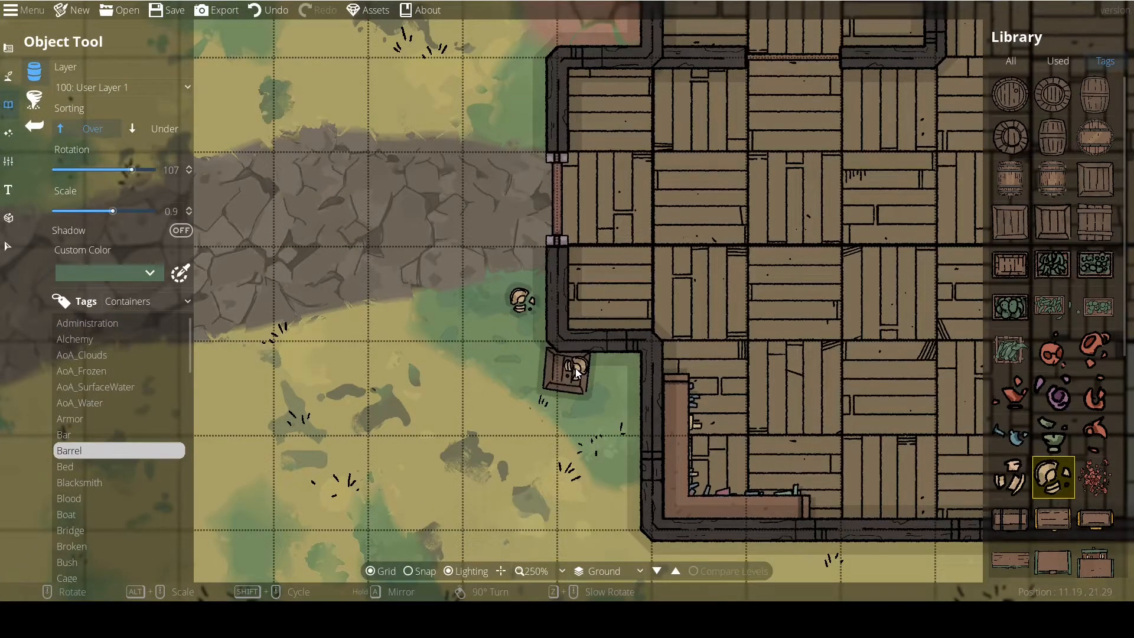
scroll(437, 319, down, 1)
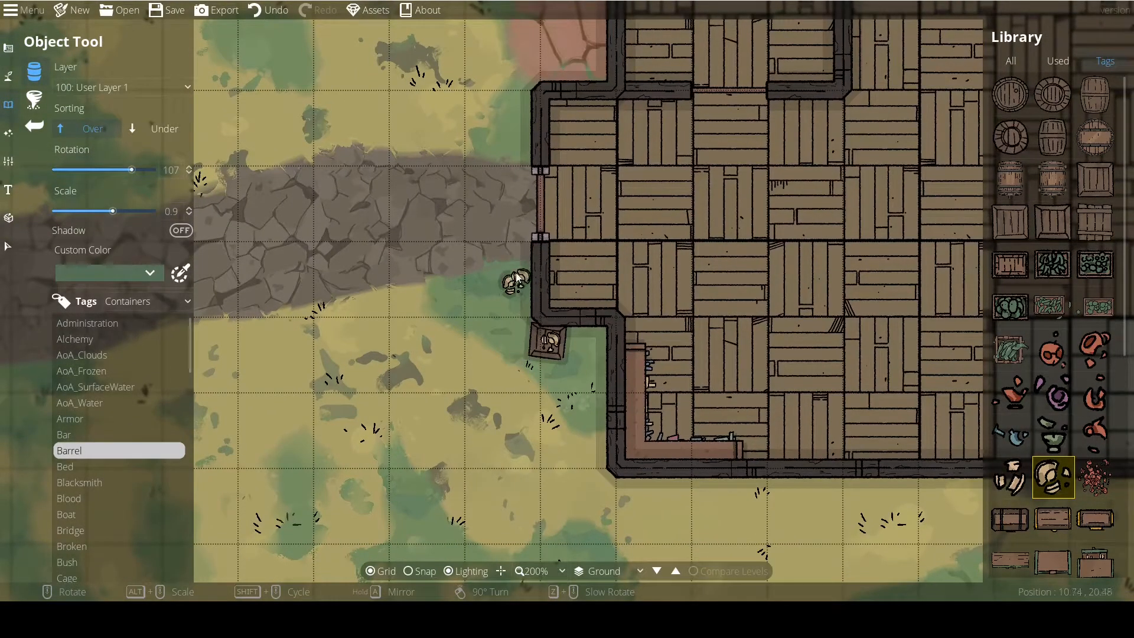
Turn the object shadow back on and place more broken pottery around the first piece beside the wall.
click(181, 231)
click(544, 341)
scroll(461, 283, up, 3)
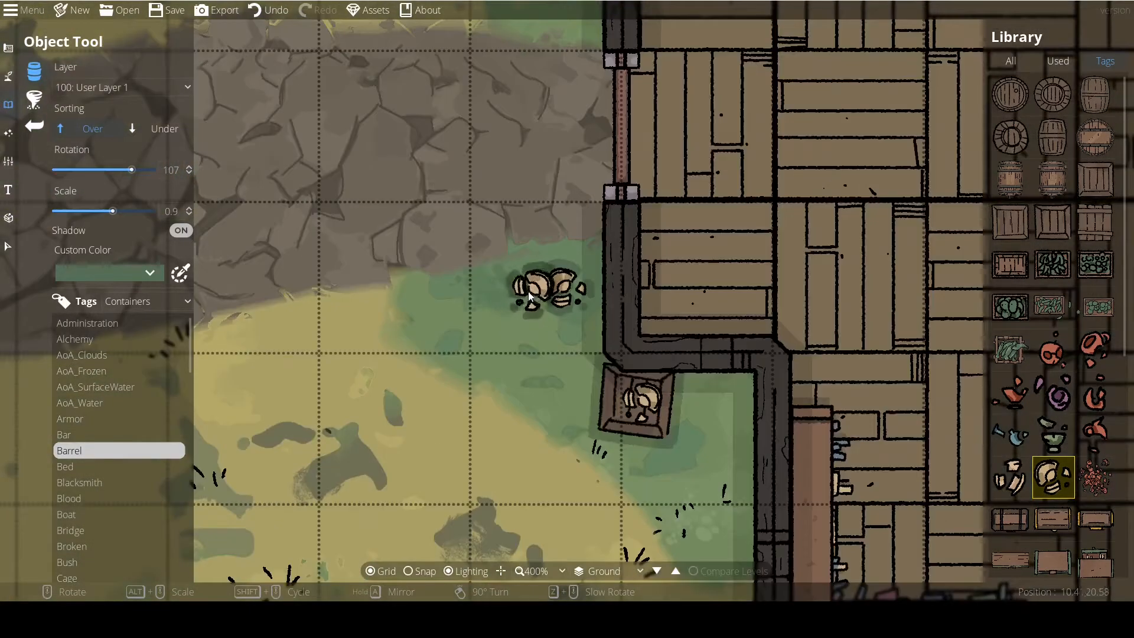
click(551, 294)
click(516, 302)
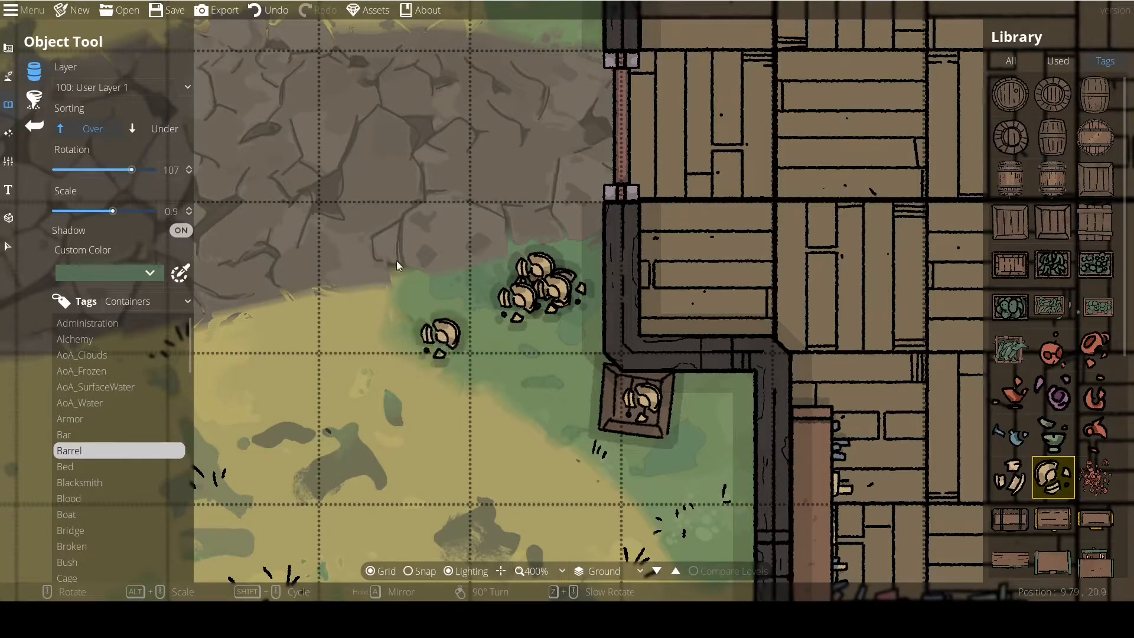
Undo the extra broken pottery placements beside the wall.
click(263, 13)
click(263, 13)
click(263, 13)
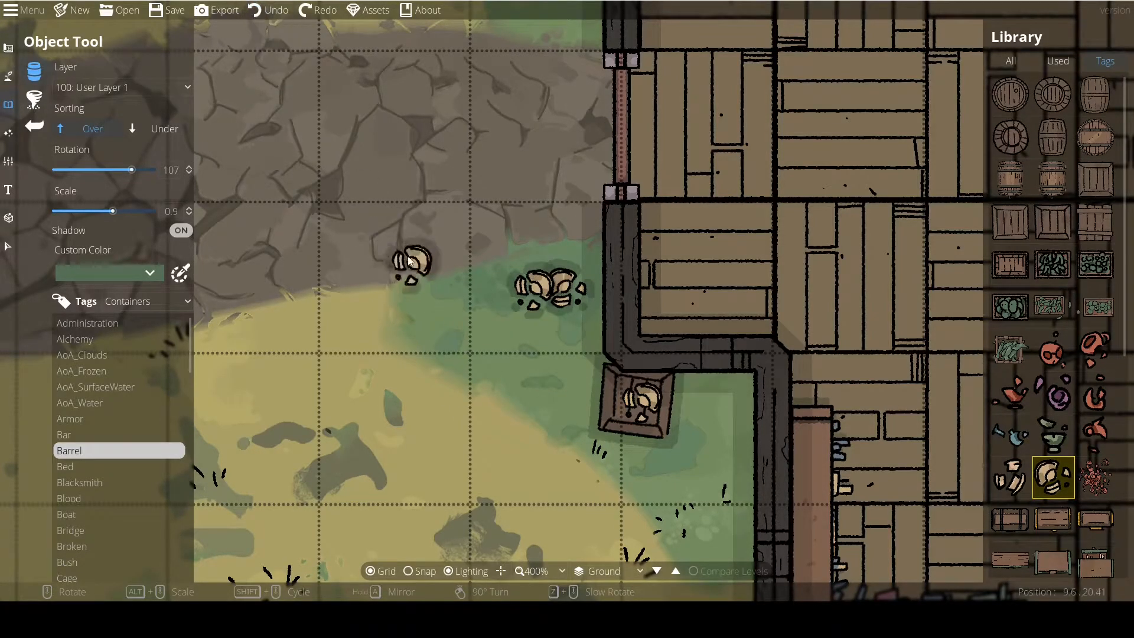
click(263, 13)
Delete the remaining broken pottery on the grass beside the wall and return to the Object Tool.
click(9, 257)
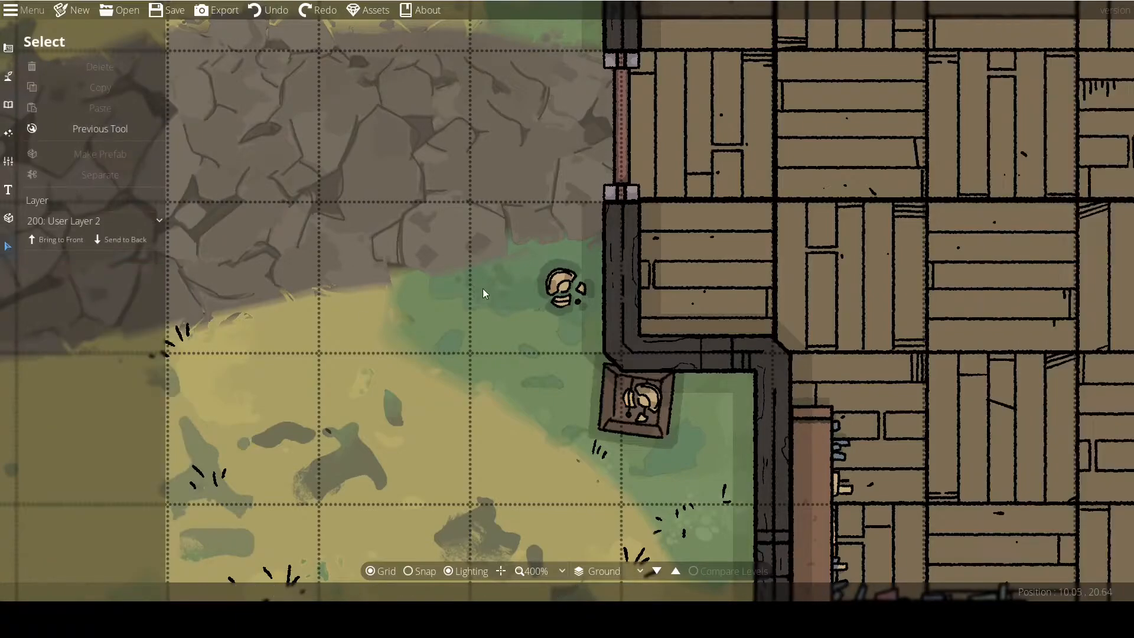
click(566, 290)
key(BackSpace)
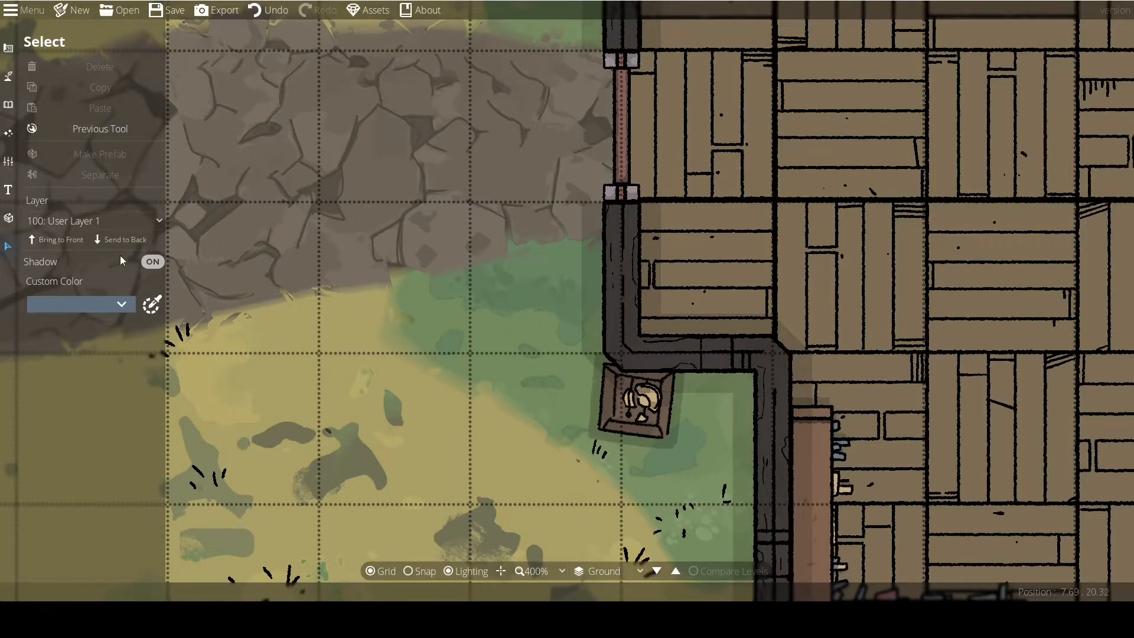
click(92, 130)
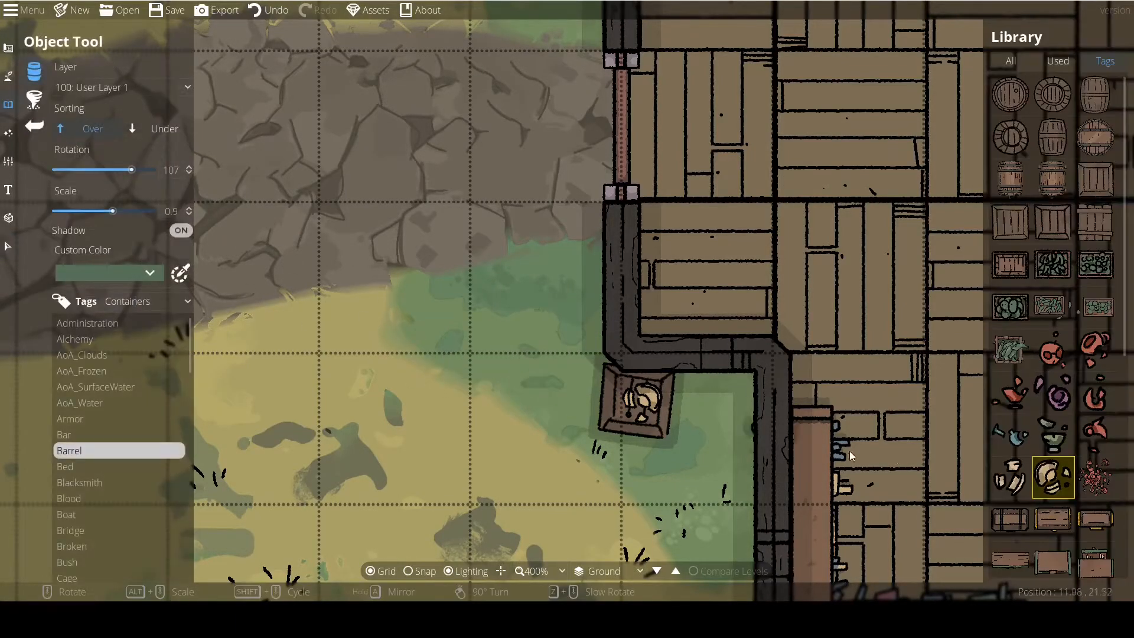
Choose a bench, rotate it to -90 degrees at scale 1.2 and place it against the outer wall above the path entrance.
scroll(1051, 355, down, 3)
click(1096, 334)
drag(954, 344, 598, 315)
scroll(673, 349, down, 4)
drag(507, 509, 449, 349)
scroll(501, 438, up, 9)
scroll(400, 297, up, 5)
click(395, 257)
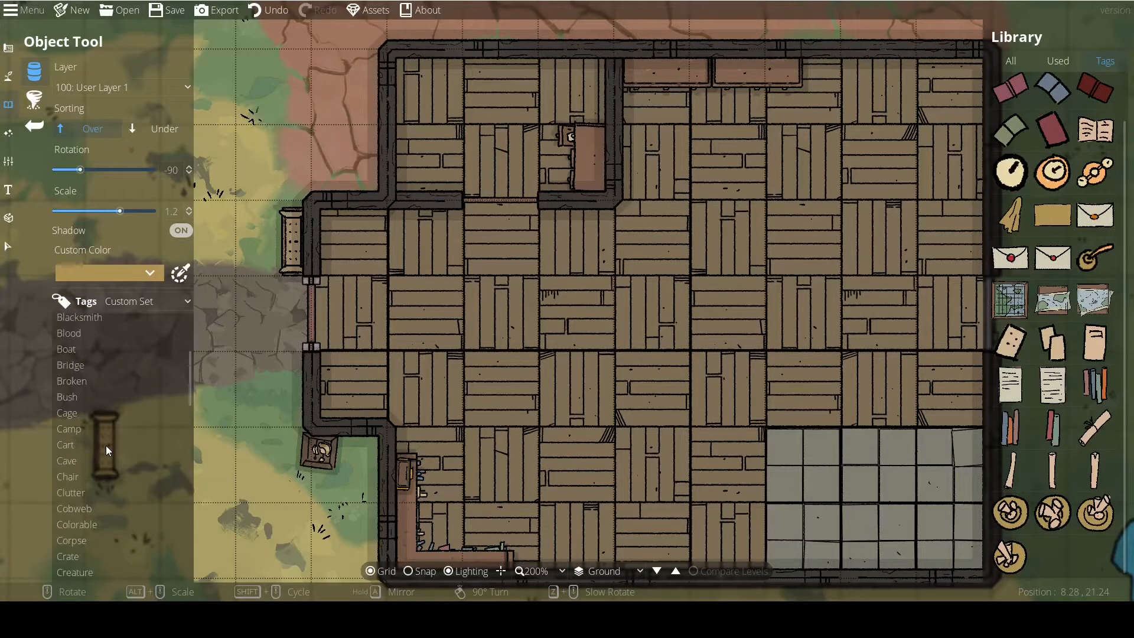
Browse the object tags, including Bush and Mine, and look through the available tag sets.
click(69, 397)
scroll(74, 414, down, 3)
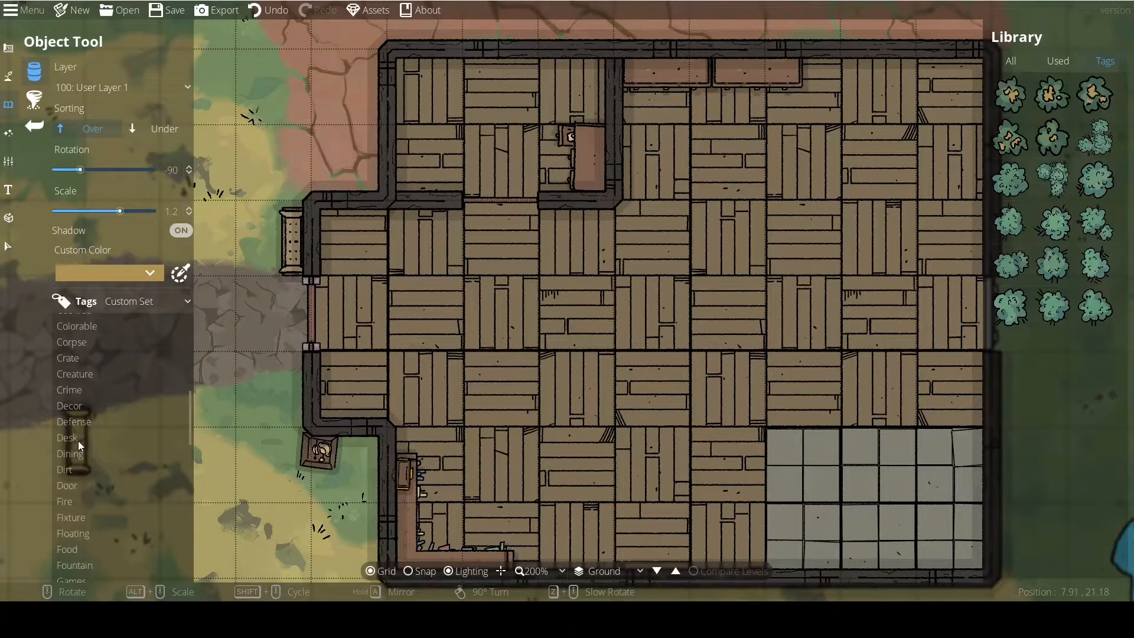
click(78, 441)
scroll(82, 449, down, 3)
click(87, 448)
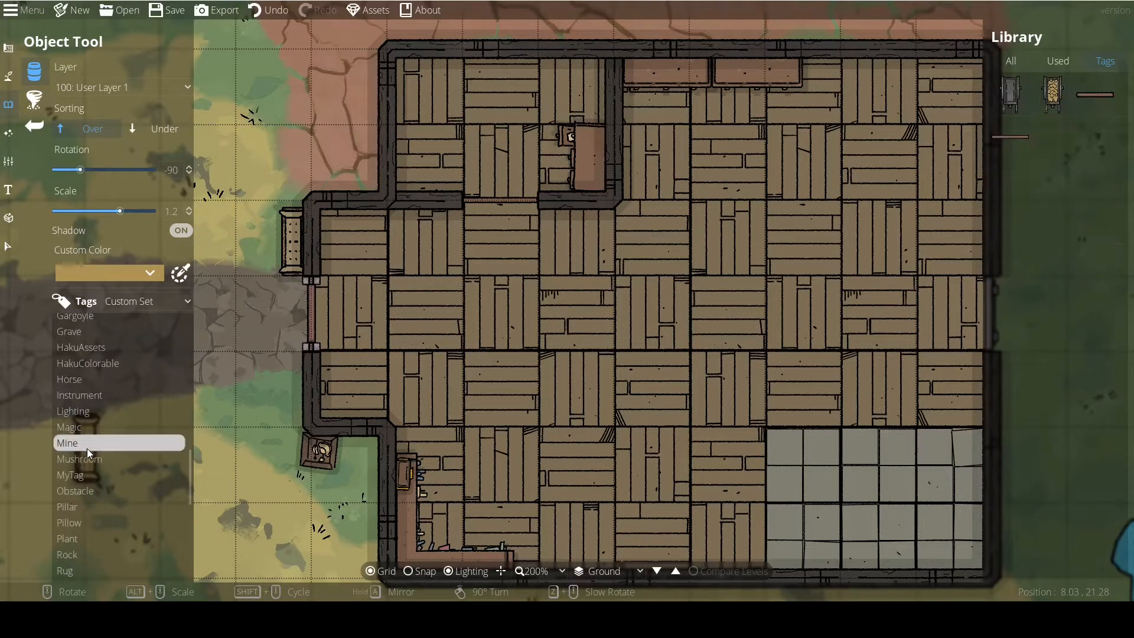
scroll(87, 448, down, 6)
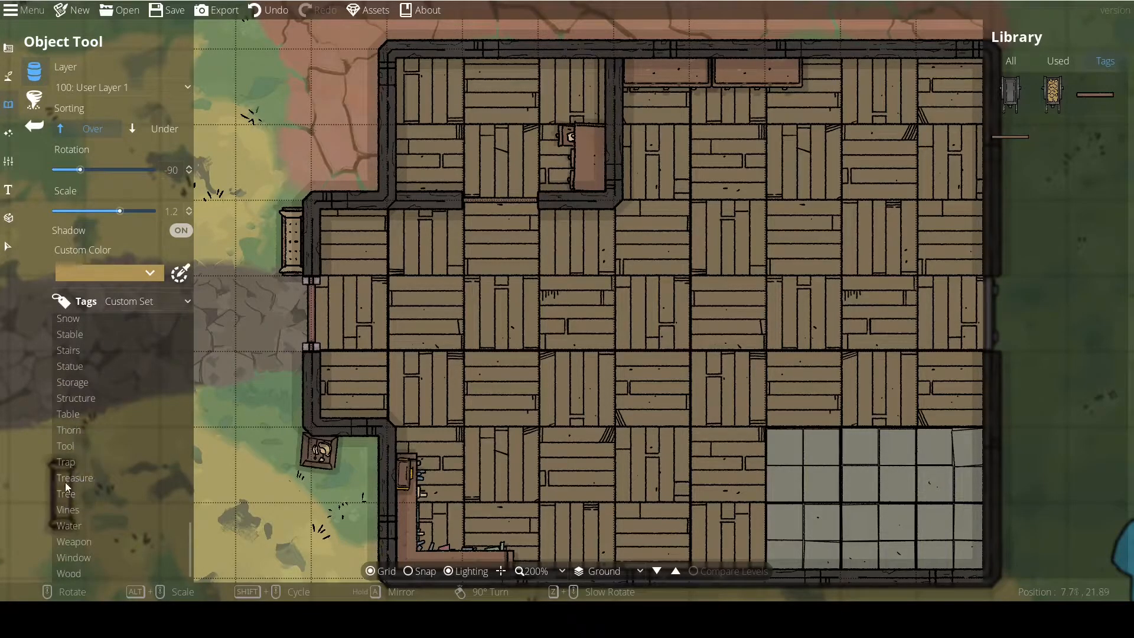
click(137, 300)
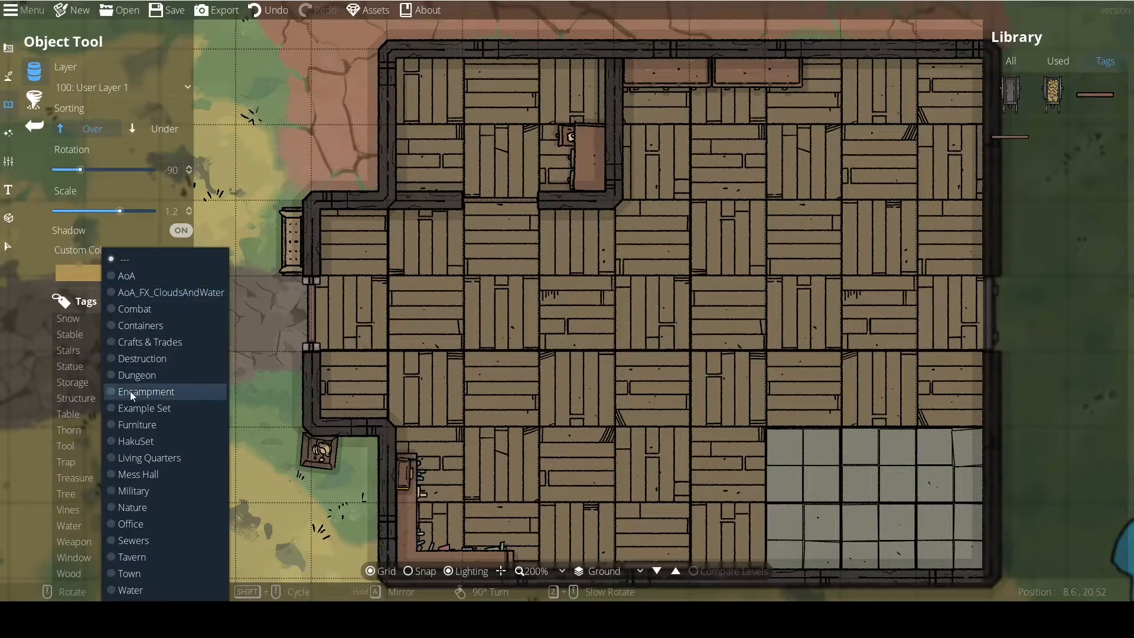
click(81, 476)
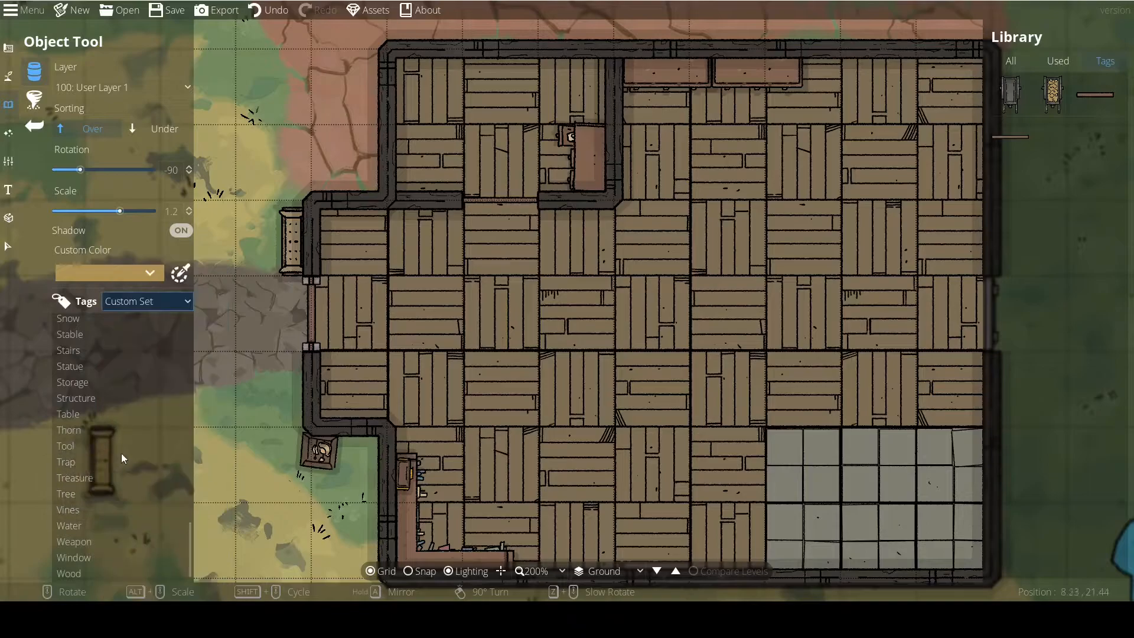
Show all objects in the Library, browse them and start an object search.
click(1012, 61)
scroll(571, 272, down, 3)
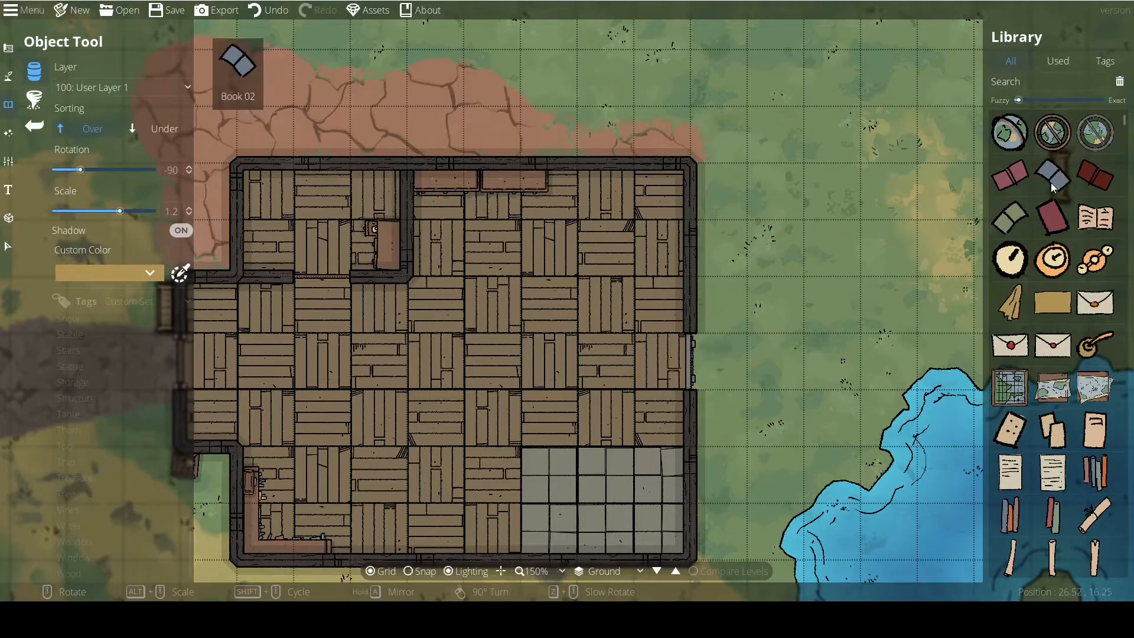
click(1040, 84)
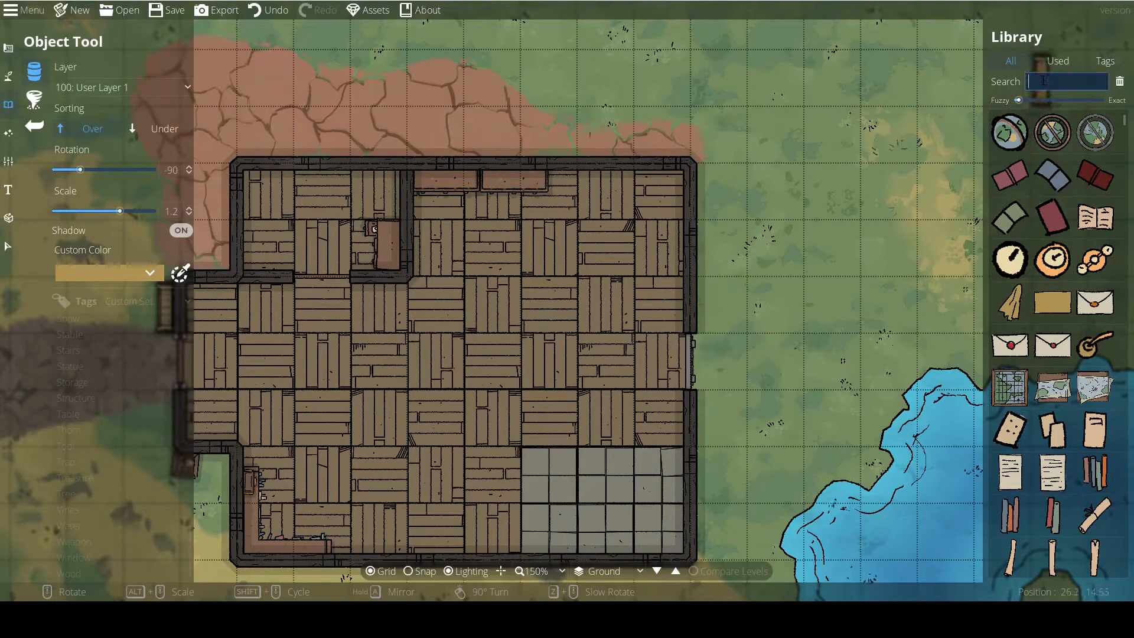
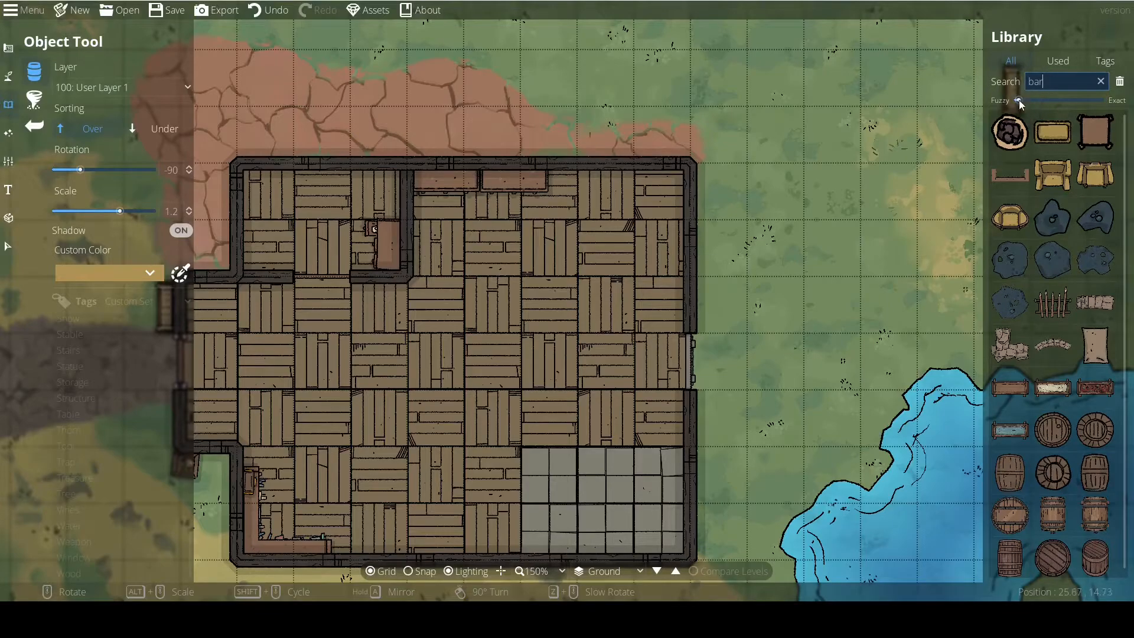
Find the U-shaped bar counter with the search "bar" and place it at scale 0.7 below the counters in the building's upper room.
scroll(1033, 378, down, 1)
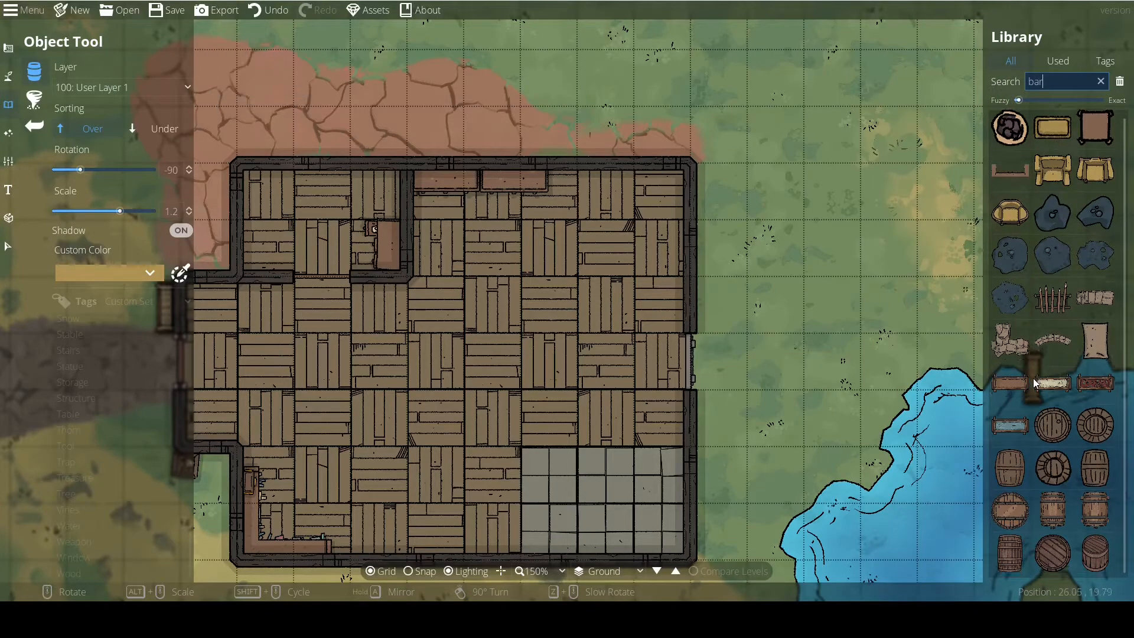
click(1014, 169)
scroll(520, 274, up, 4)
scroll(523, 273, up, 2)
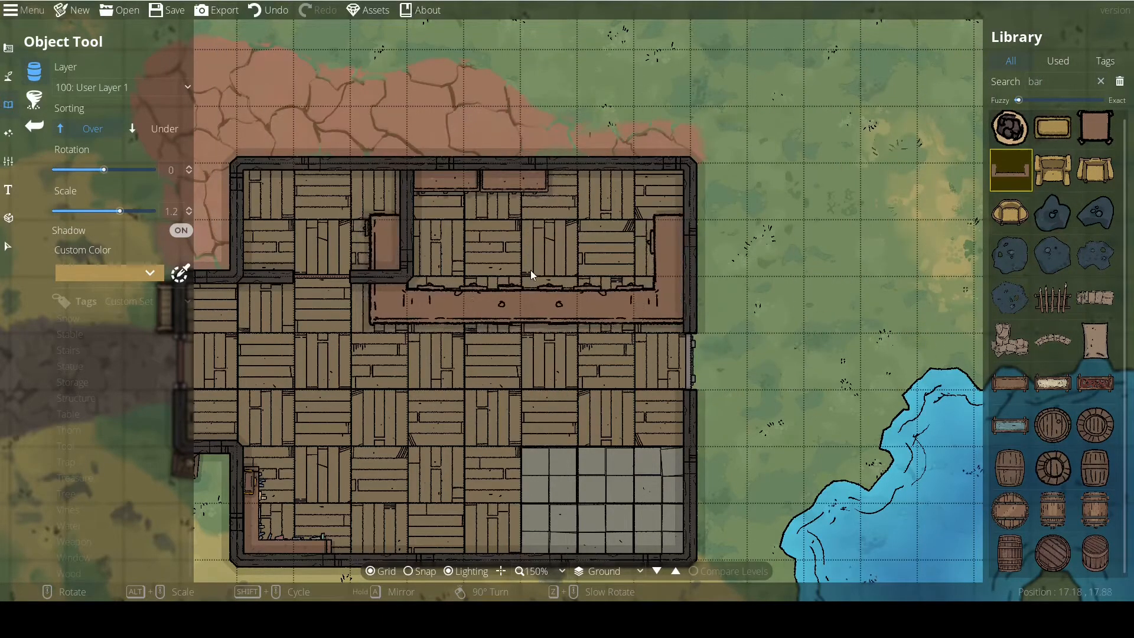
scroll(531, 270, down, 6)
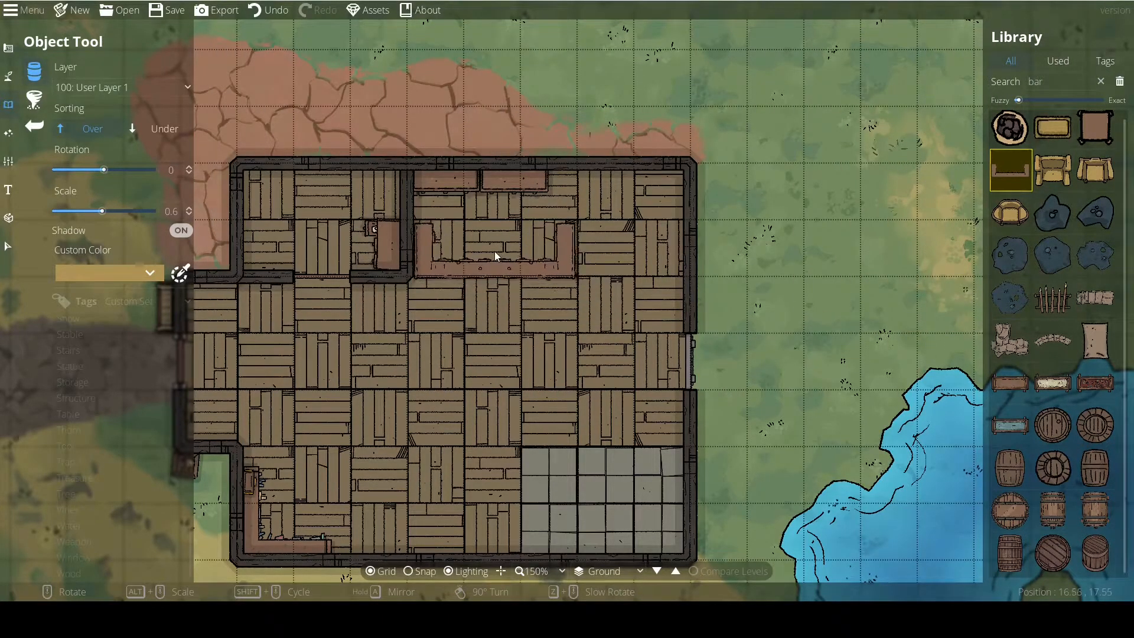
scroll(494, 251, up, 1)
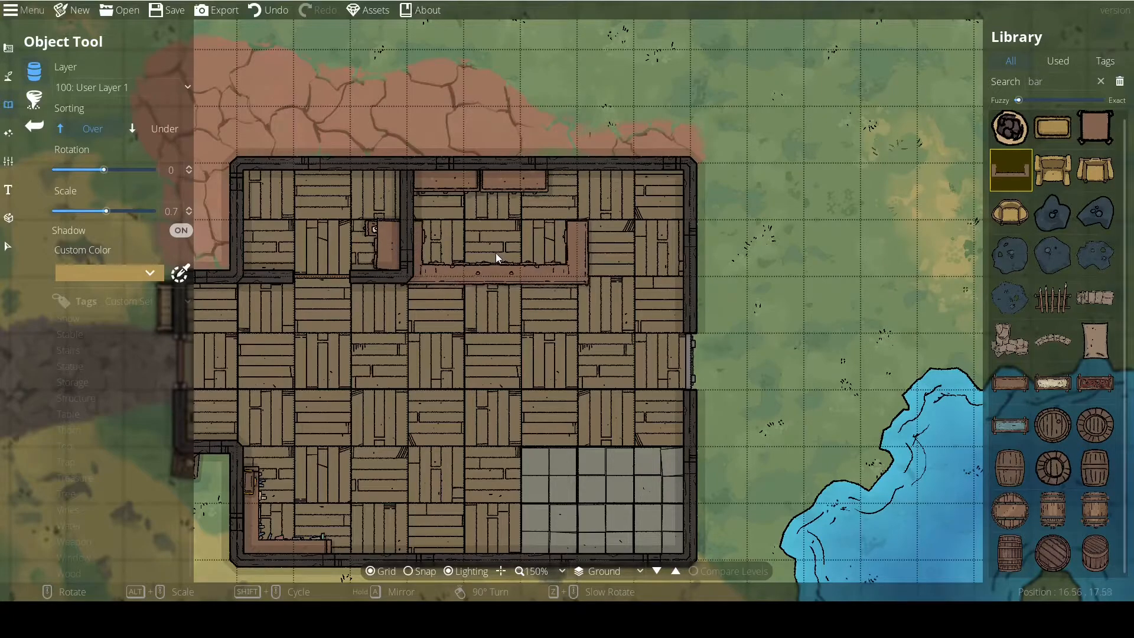
click(497, 251)
drag(525, 359, 571, 352)
scroll(520, 353, down, 1)
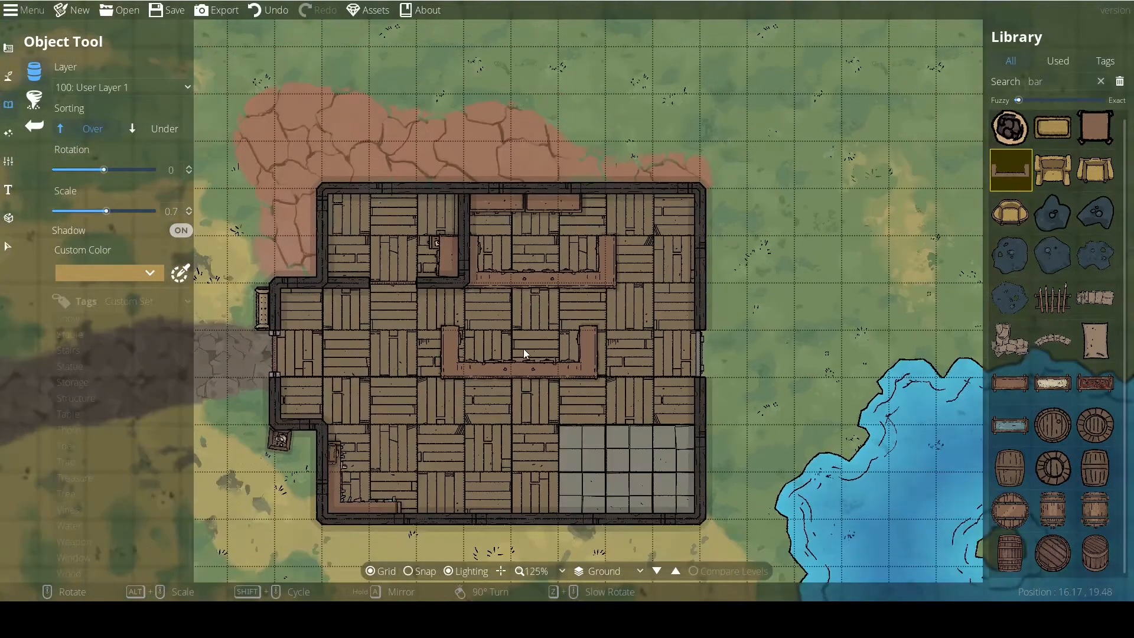
Place the round armchair against the inside of the building's south wall, rotated to -180 degrees at scale 0.8.
click(1012, 212)
right_click(418, 420)
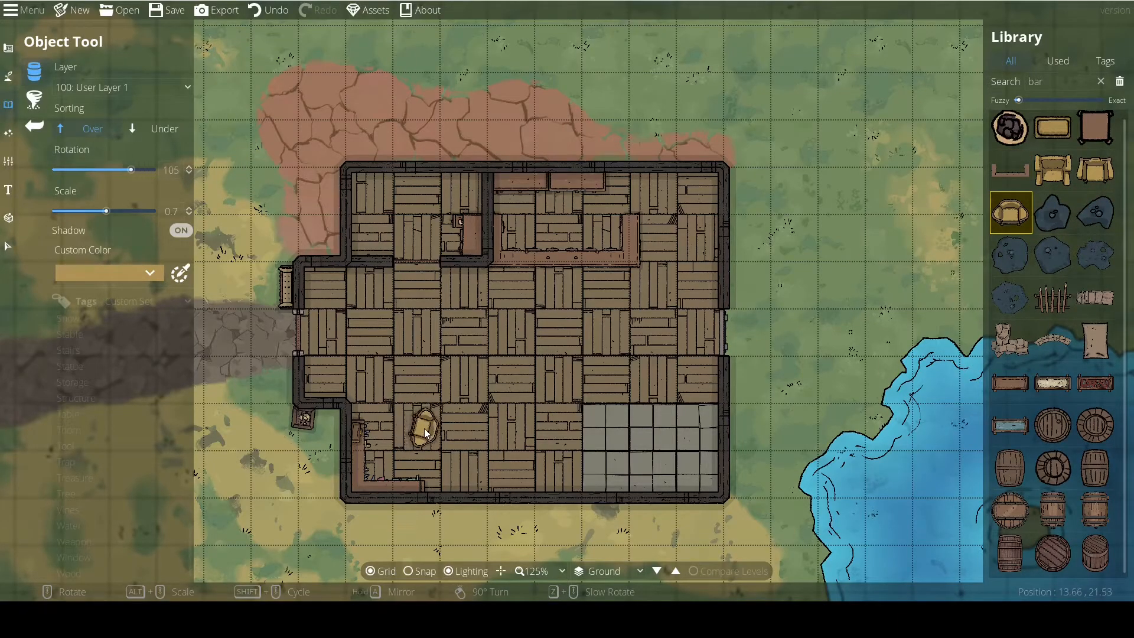
click(466, 476)
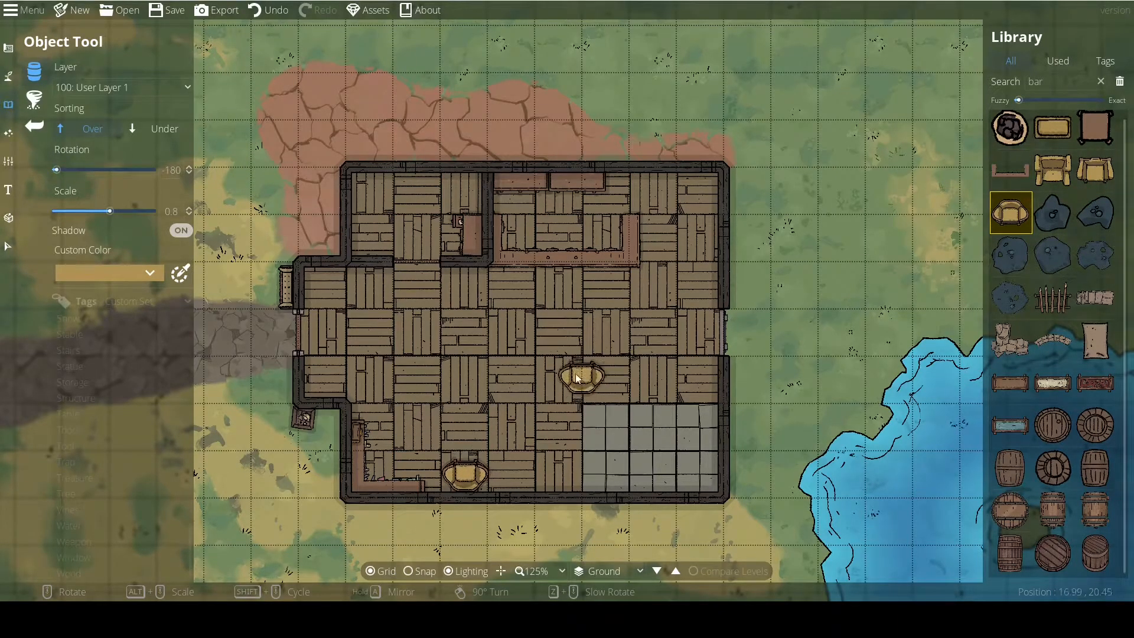
Choose the smaller square armchair, switch to layer 200: User Layer 2 and set the custom colour to dark slate blue.
click(1098, 170)
scroll(690, 455, up, 1)
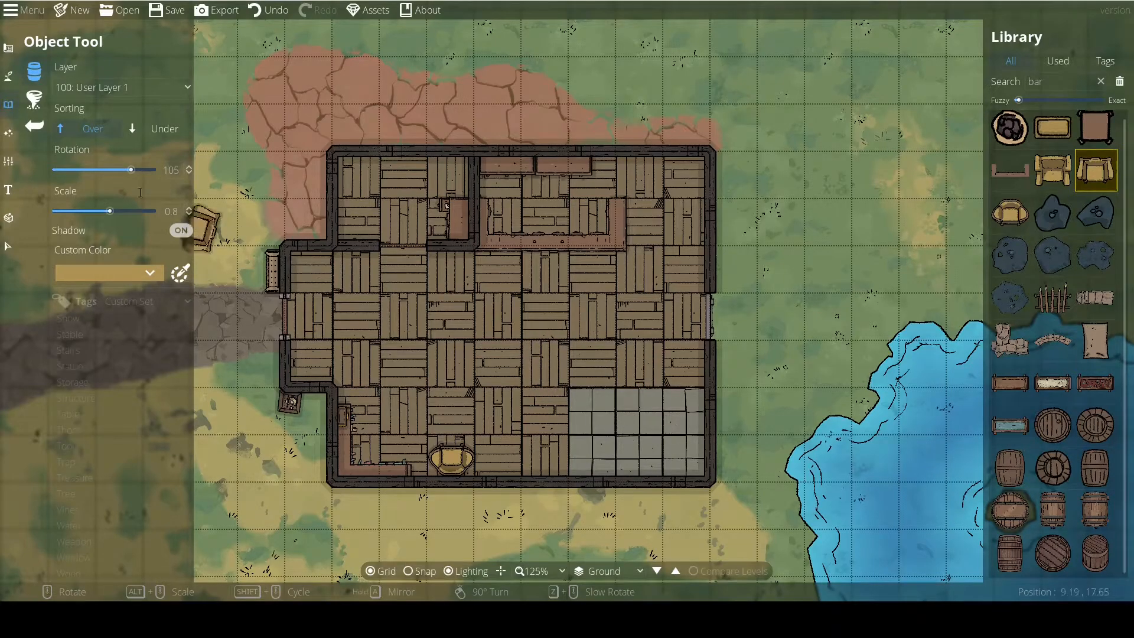
click(92, 88)
click(130, 224)
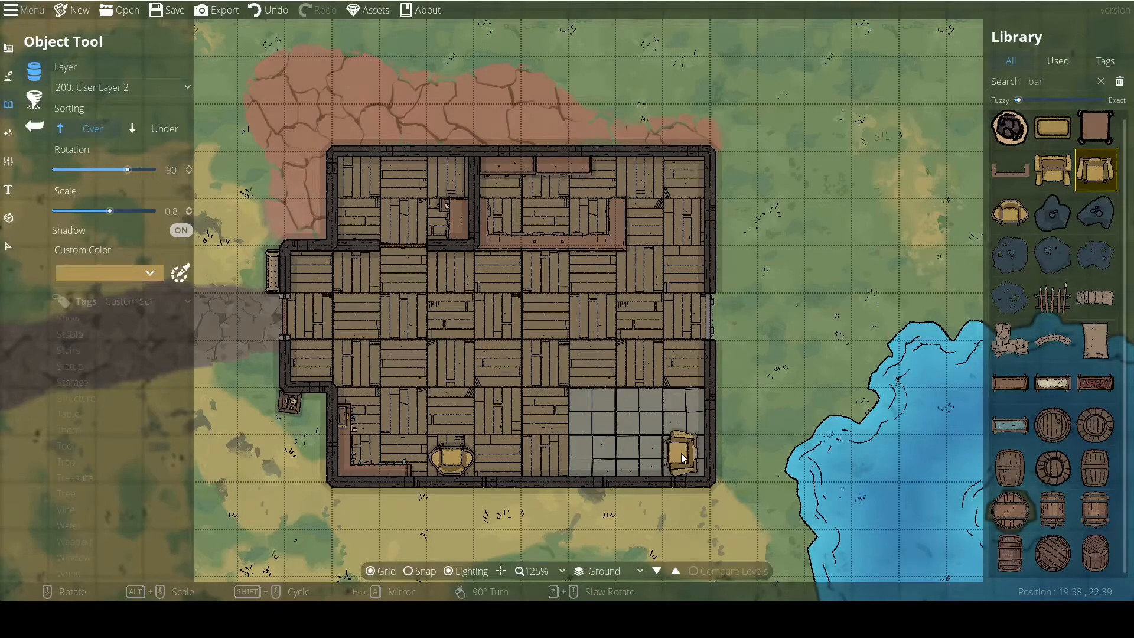
scroll(682, 453, down, 3)
click(88, 273)
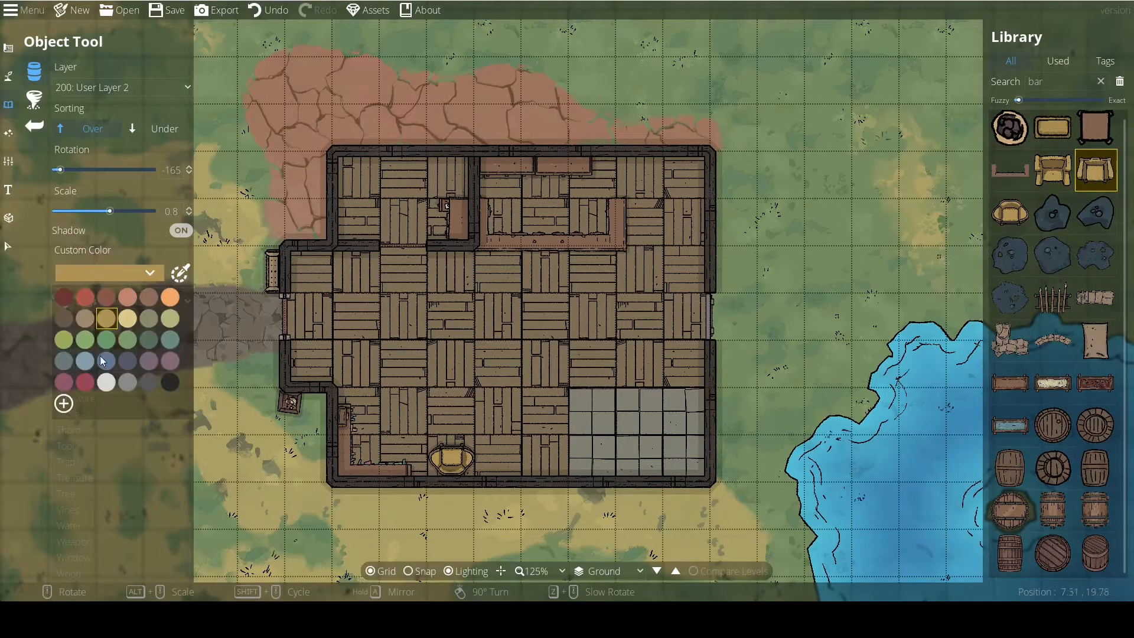
click(165, 365)
Undo the armchair in the tiled corner and place the wider slate-blue armchair there instead, rotated to 120 degrees.
scroll(673, 458, up, 3)
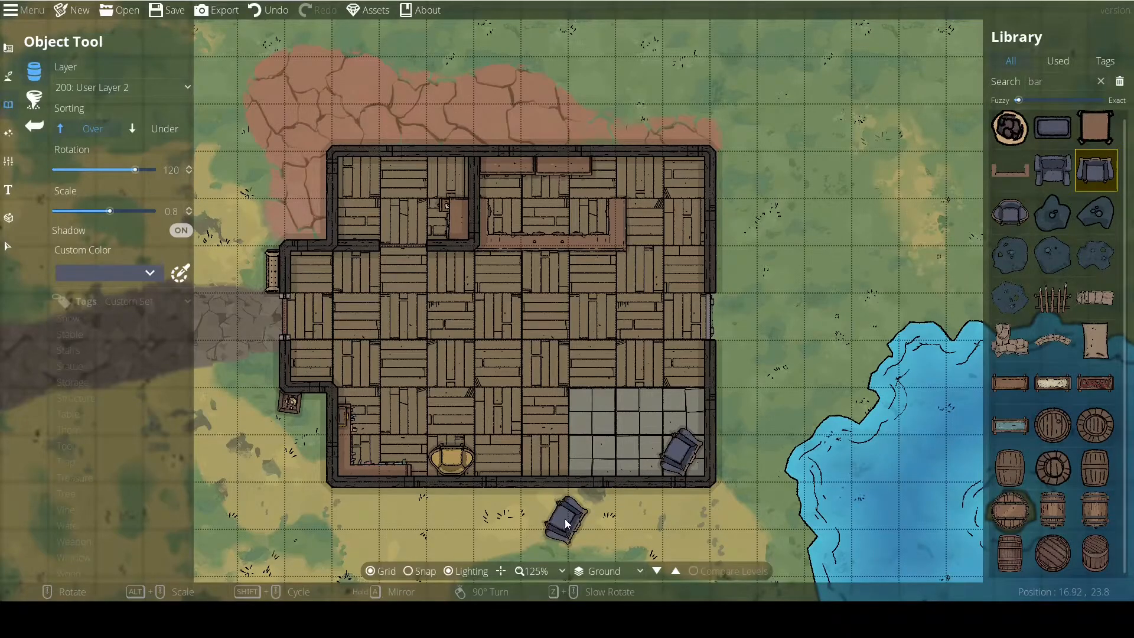
scroll(564, 520, up, 1)
drag(565, 520, 555, 472)
click(1056, 163)
key(ctrl+z)
scroll(693, 391, up, 5)
click(693, 395)
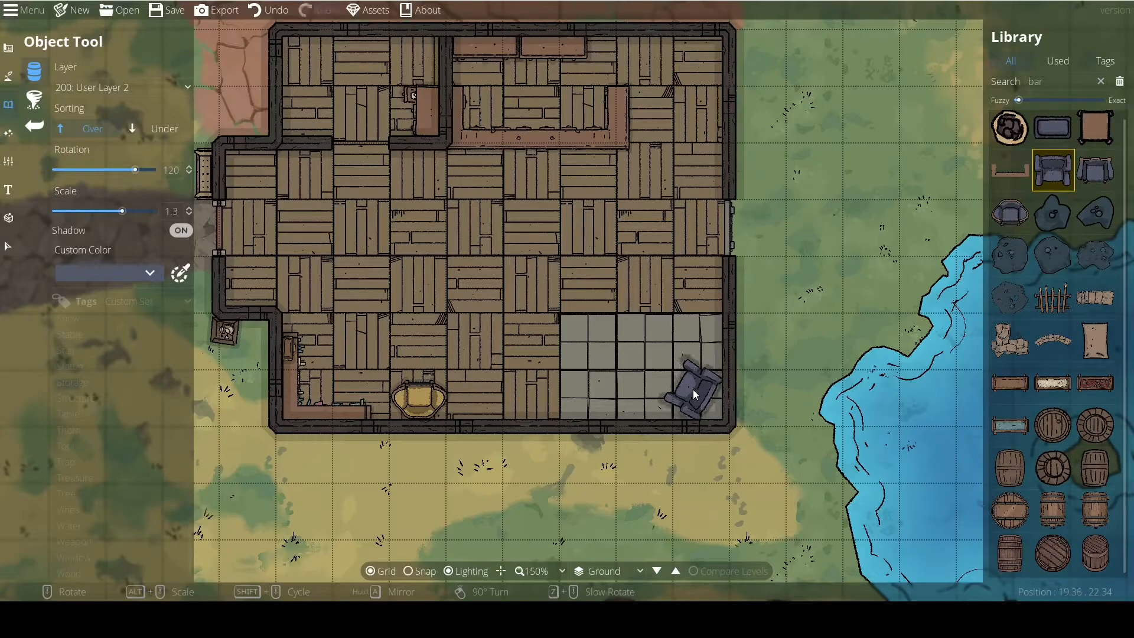
Place a small round-topped barrel beside the blue armchair and a large barrel in the building's north-east corner.
click(1053, 468)
click(708, 350)
click(1096, 430)
drag(680, 125, 746, 390)
click(1054, 426)
scroll(766, 329, down, 2)
click(767, 326)
drag(758, 366, 703, 212)
Place a water-filled trough outside the building, against the west end of the south wall.
click(1011, 429)
drag(787, 384, 793, 251)
scroll(469, 458, up, 3)
click(353, 434)
drag(842, 491, 892, 436)
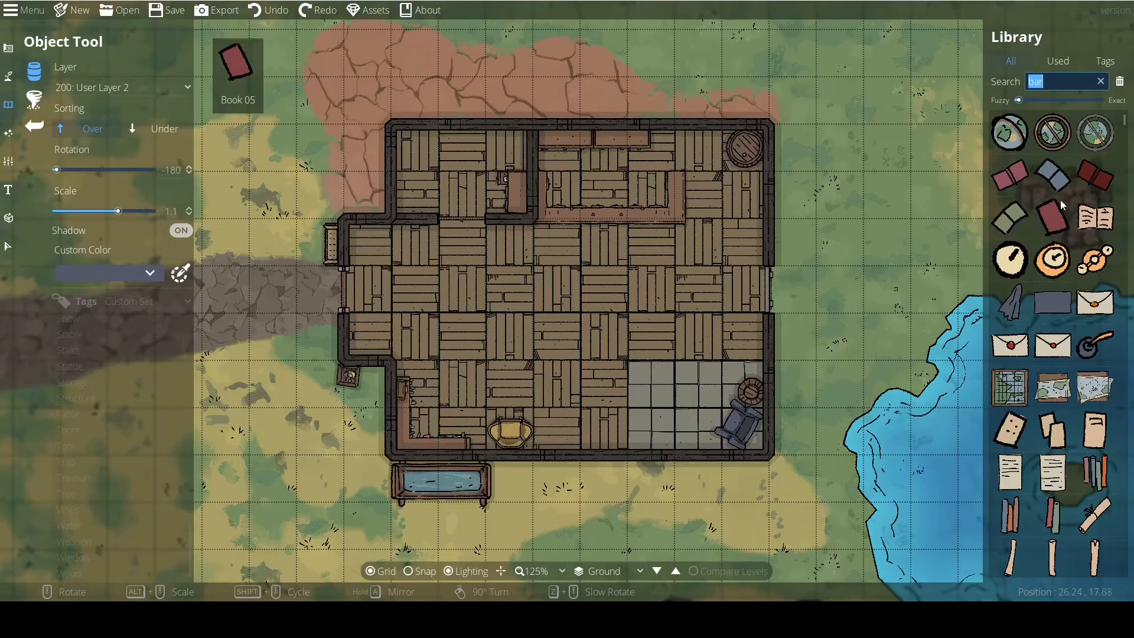
Place an open book at scale 0.6 on the yellow armchair by the south wall, and browse more objects.
click(1096, 218)
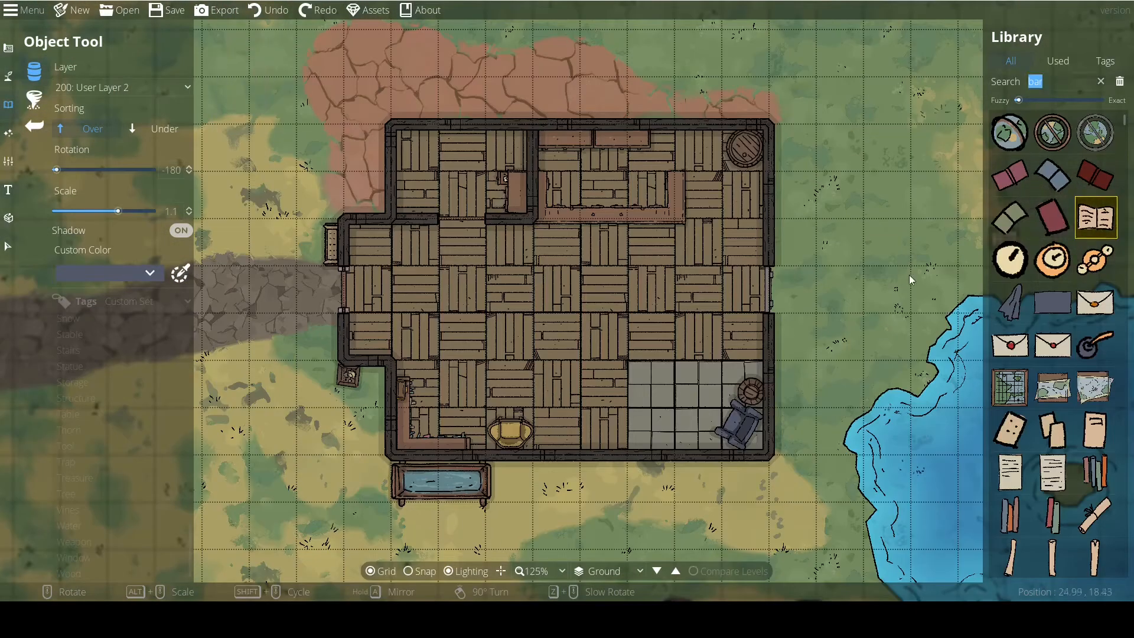
scroll(735, 410, down, 7)
scroll(500, 432, down, 3)
click(503, 430)
scroll(1036, 435, down, 3)
scroll(1073, 416, down, 5)
Search the objects for "table" and place two round plank tables at scale 0.9 in the middle of the main room.
click(1060, 83)
text(table)
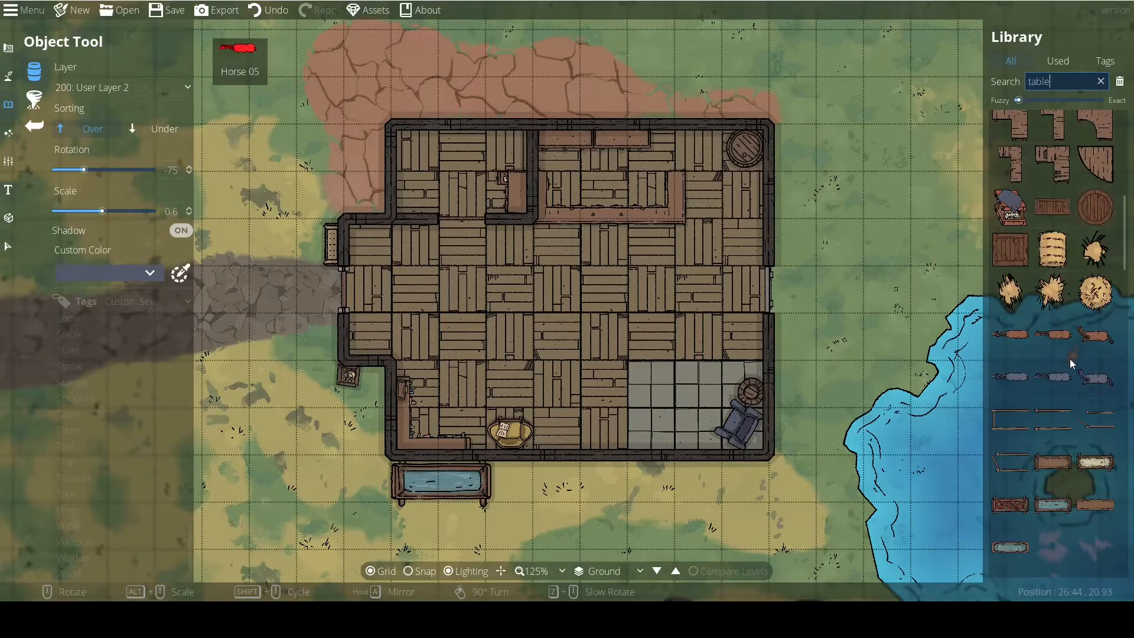
scroll(1040, 378, up, 2)
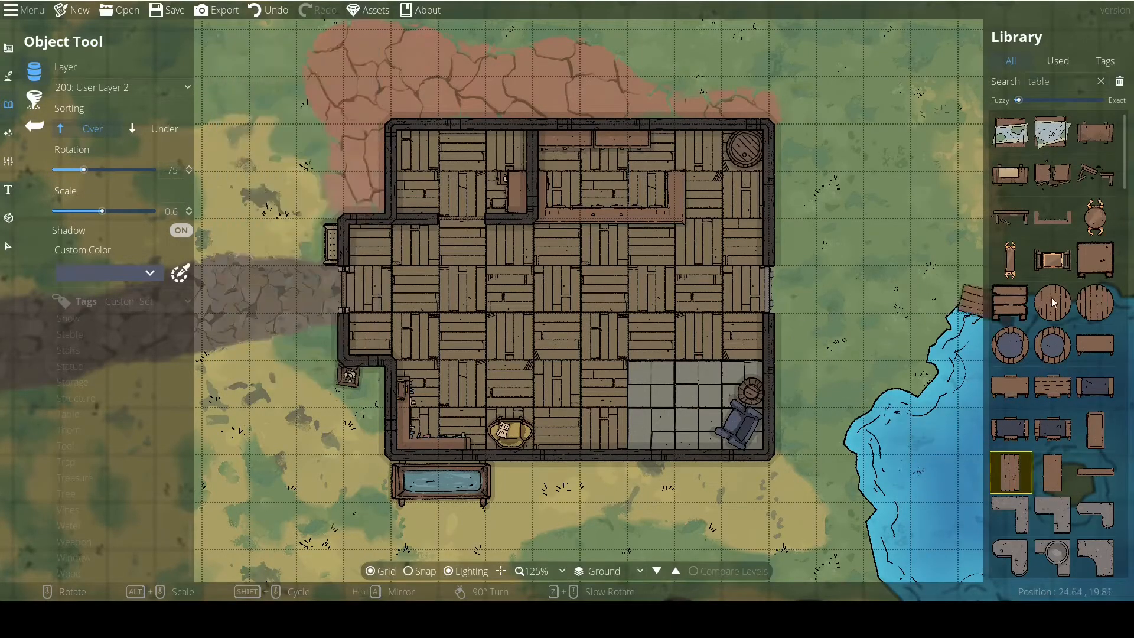
scroll(529, 331, up, 1)
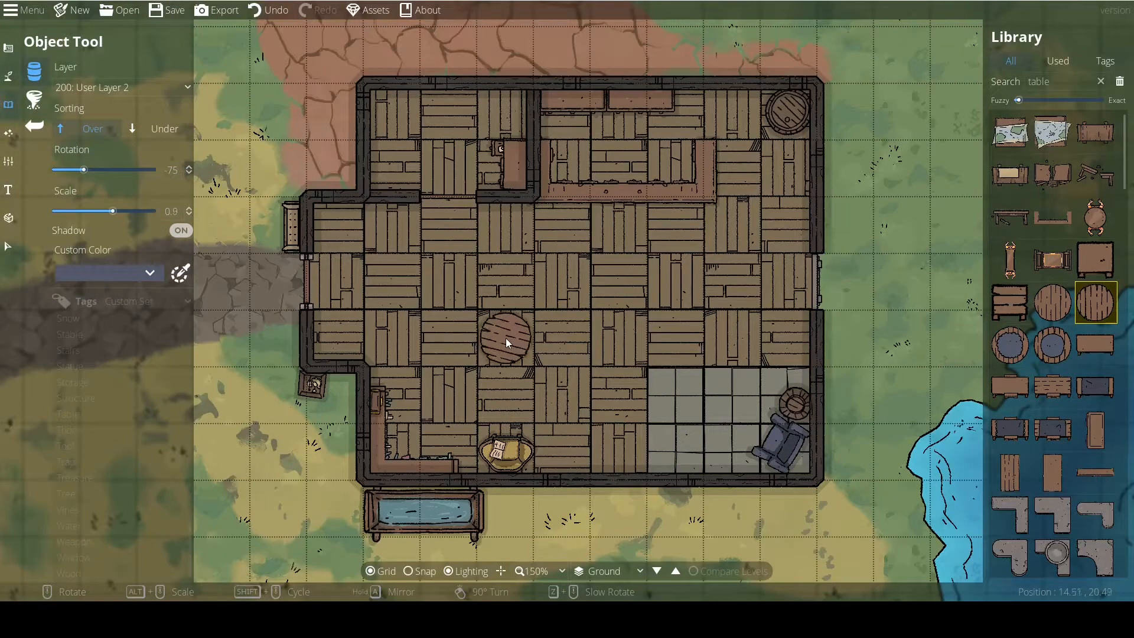
scroll(494, 285, up, 4)
Search the objects for "chair" and place a broken chair on the tiled floor at scale 0.9.
click(1057, 83)
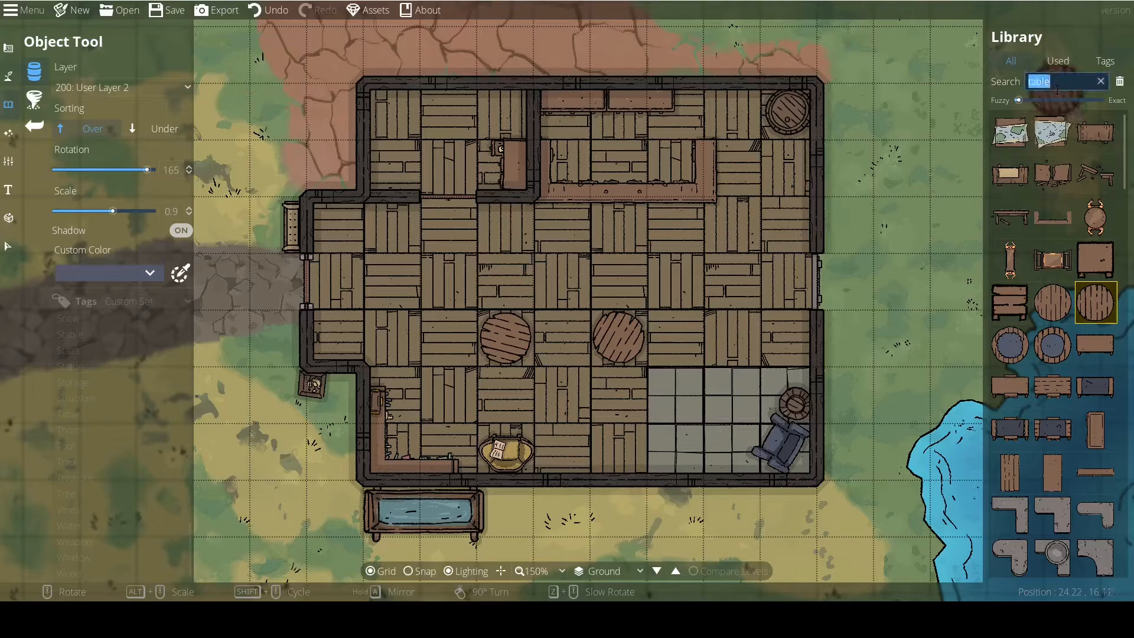
text(chair)
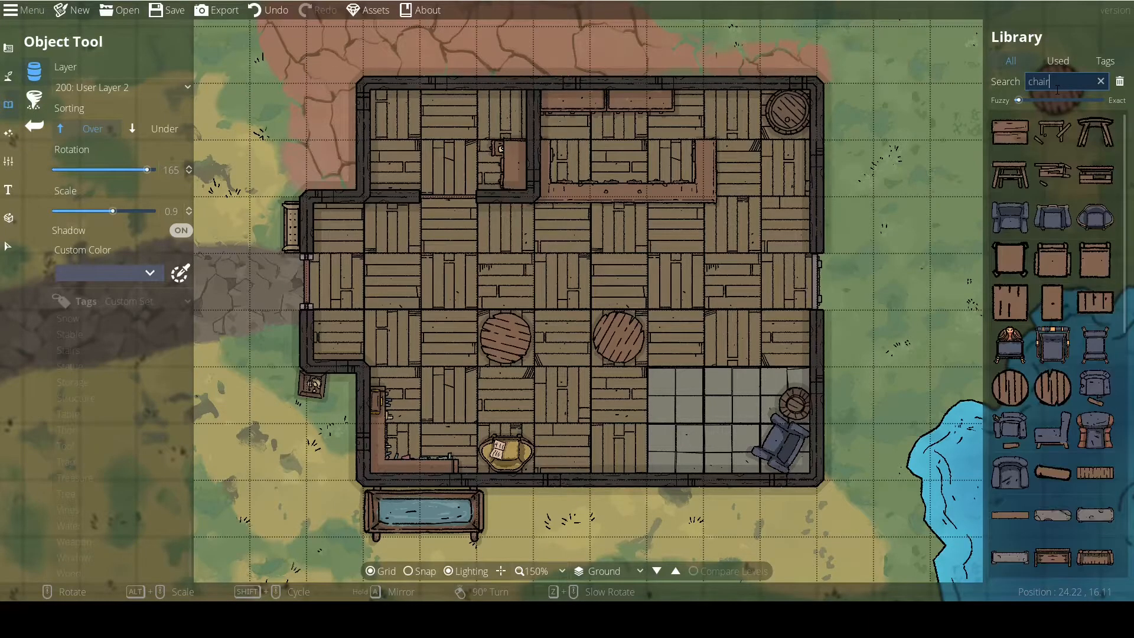
click(1054, 133)
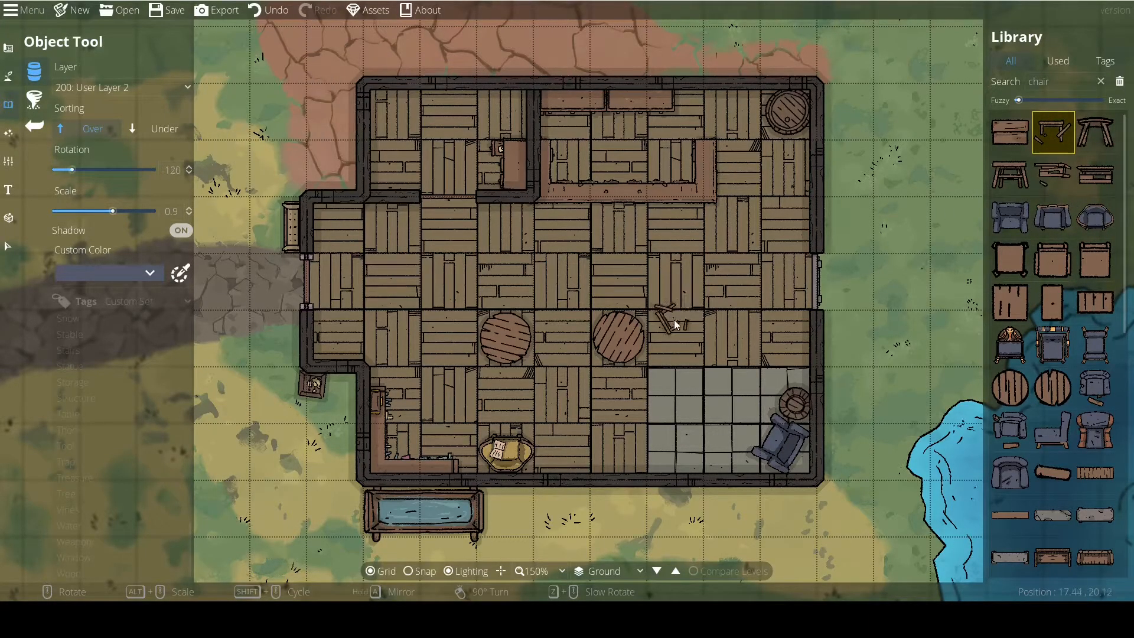
click(672, 424)
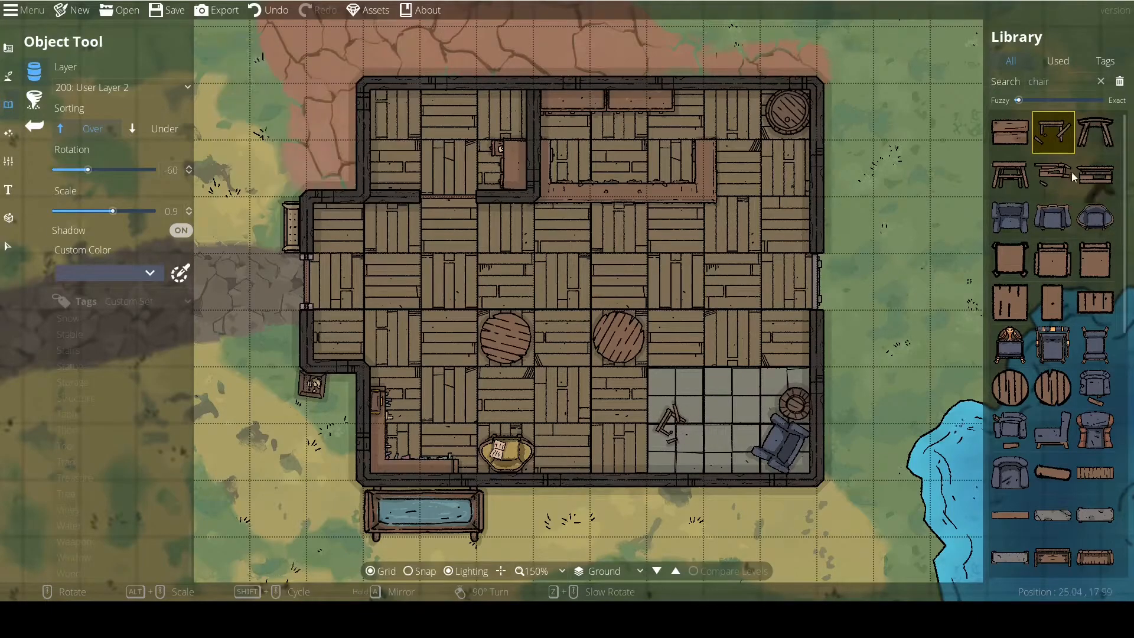
Place square plank stools at scale 0.9 on both sides of each round table.
click(1008, 298)
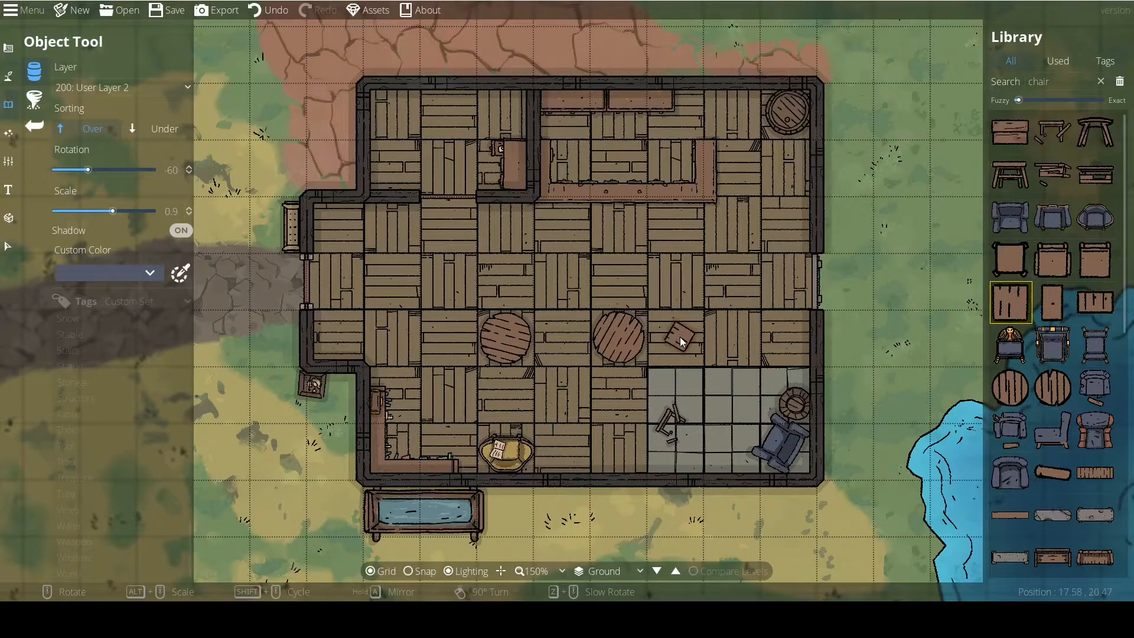
click(660, 341)
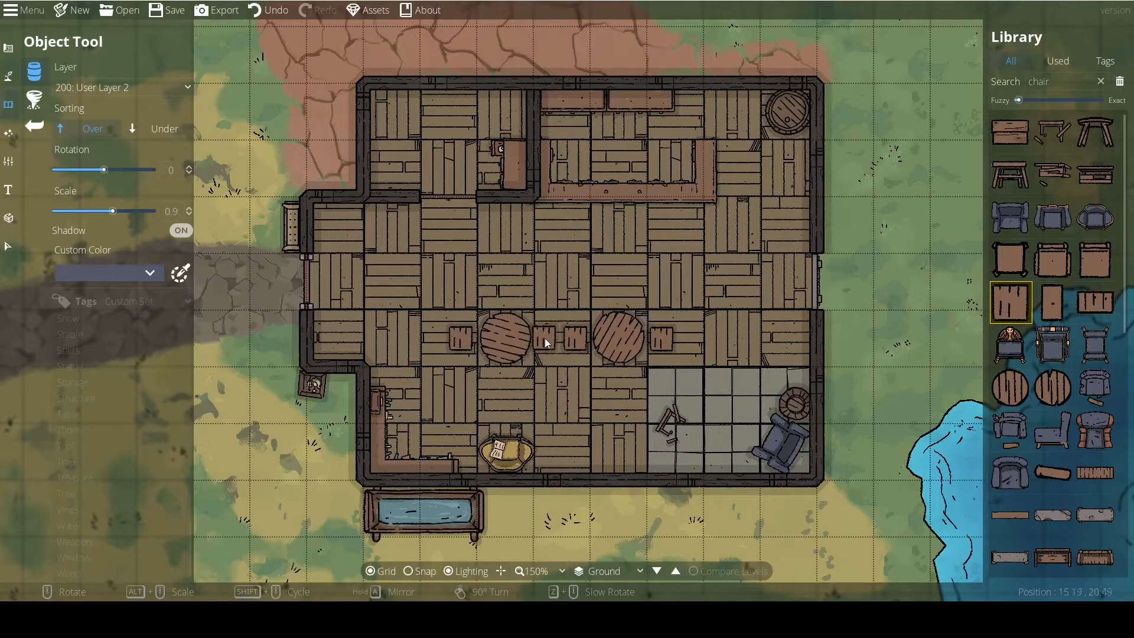
right_click(545, 339)
click(544, 339)
drag(732, 347, 697, 344)
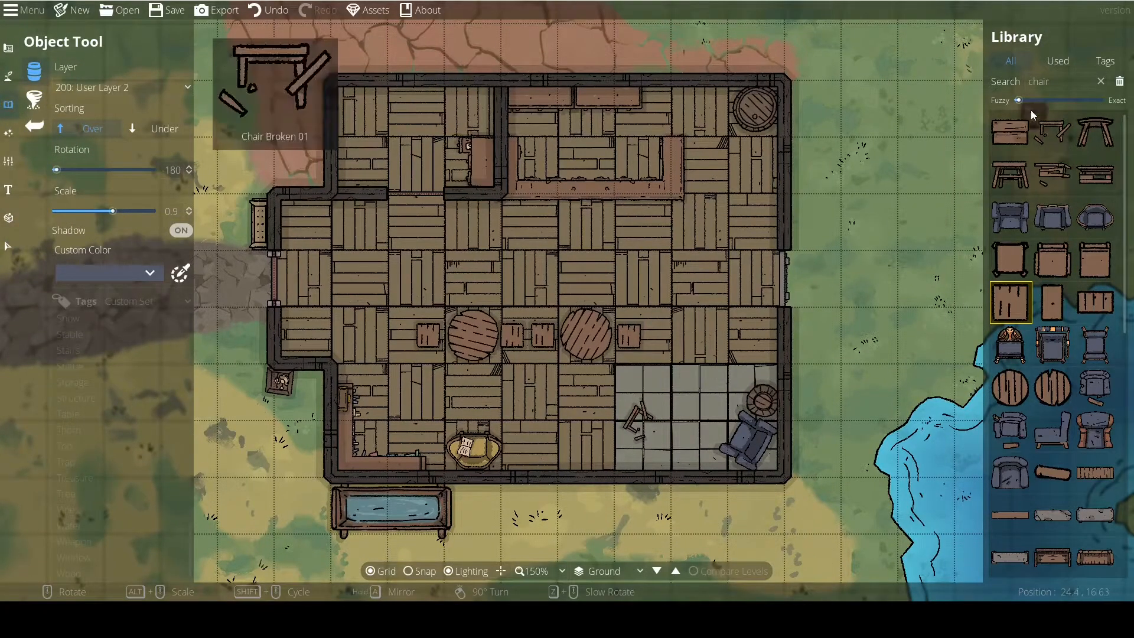
Search the objects for "bed" and place a blue single bed at scale 0.8 in the small room's north-west corner.
click(1059, 80)
text(be)
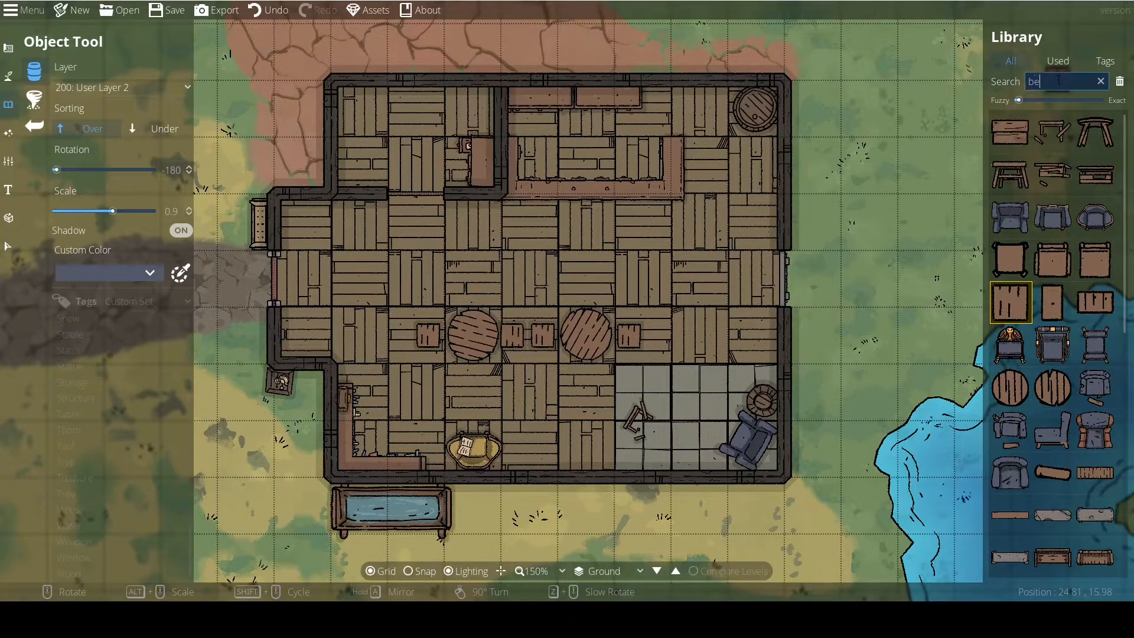
text(d)
click(1054, 217)
scroll(378, 136, down, 1)
scroll(360, 126, up, 2)
click(363, 122)
drag(597, 246, 661, 295)
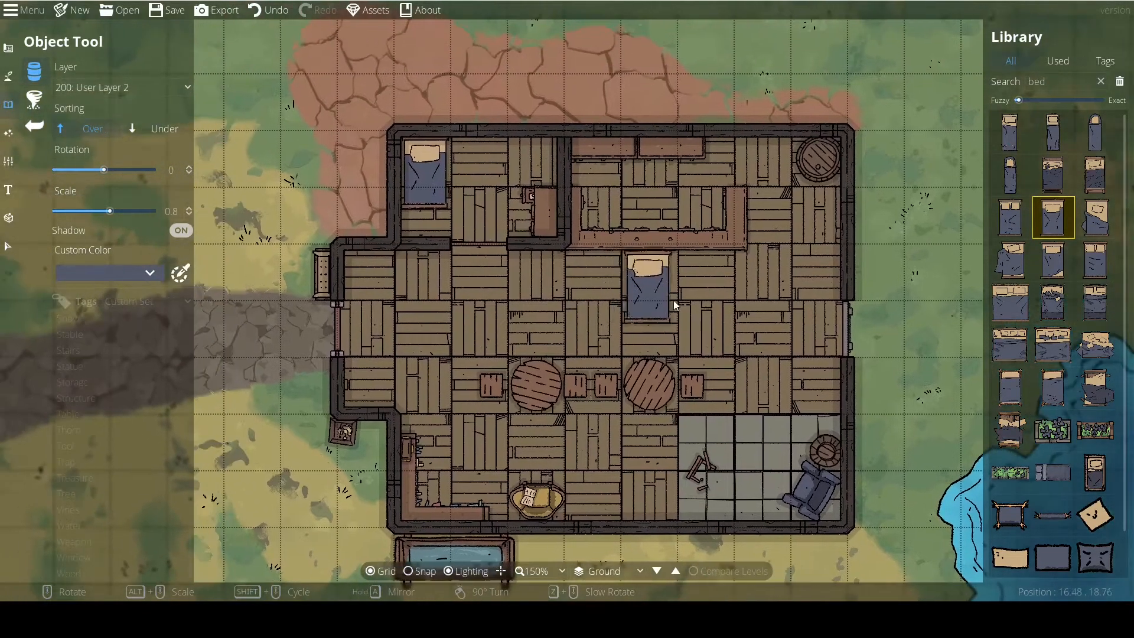
Search the objects for "table" and place a small square table at scale 1 beside the bed.
double_click(1040, 81)
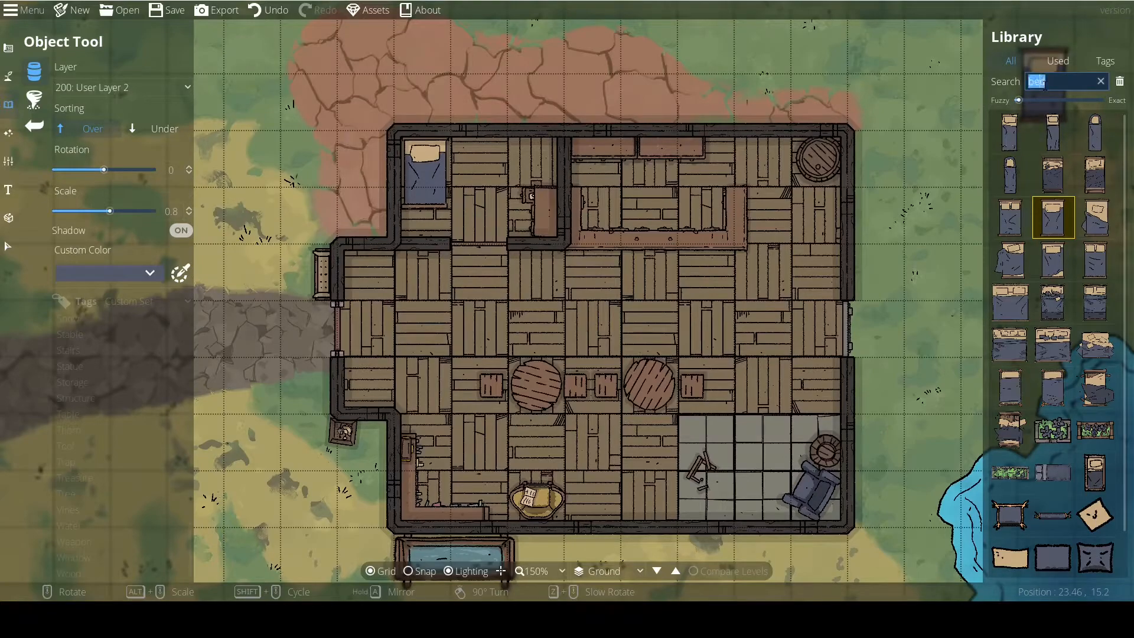
text(table)
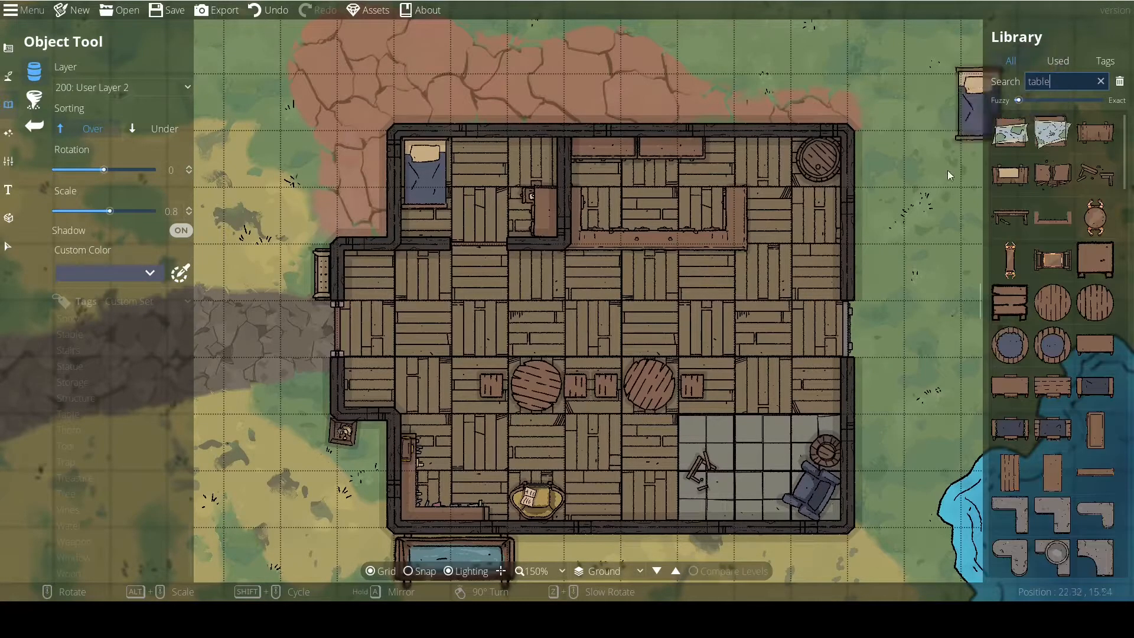
click(1013, 299)
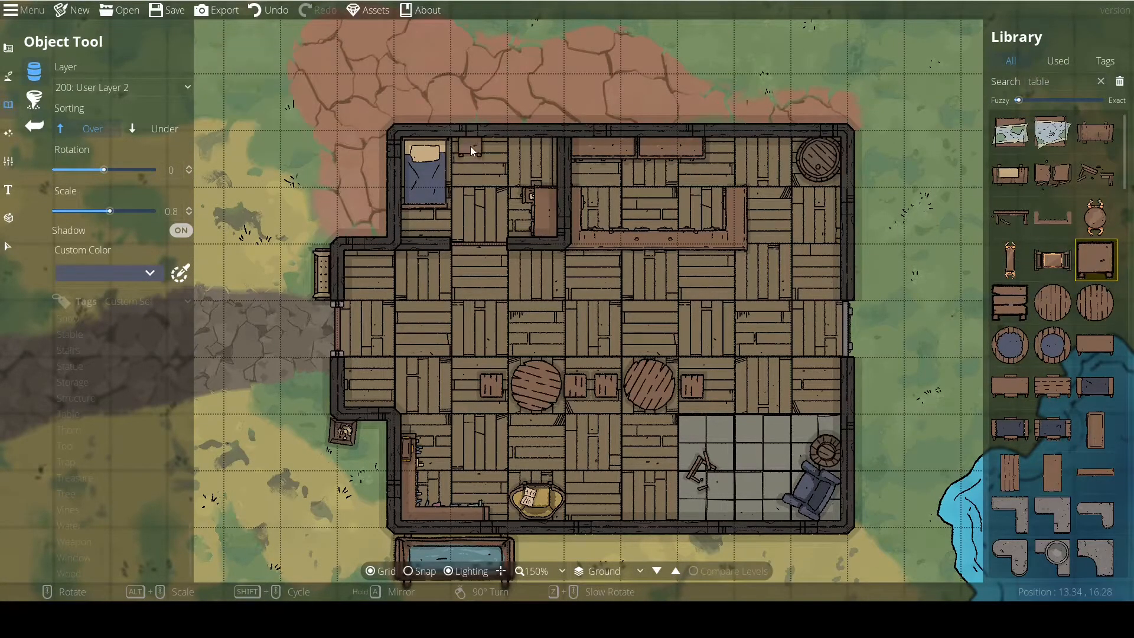
click(469, 151)
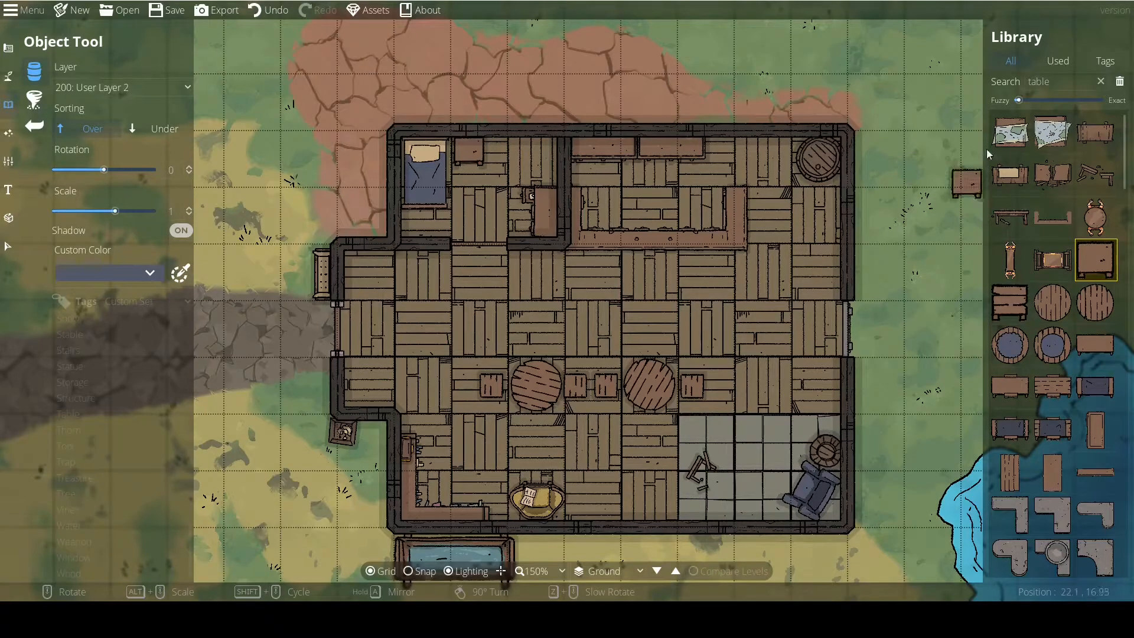
Search the objects for "candle" and place a single candle on the bedside table and on each round table.
double_click(1035, 81)
text(candle)
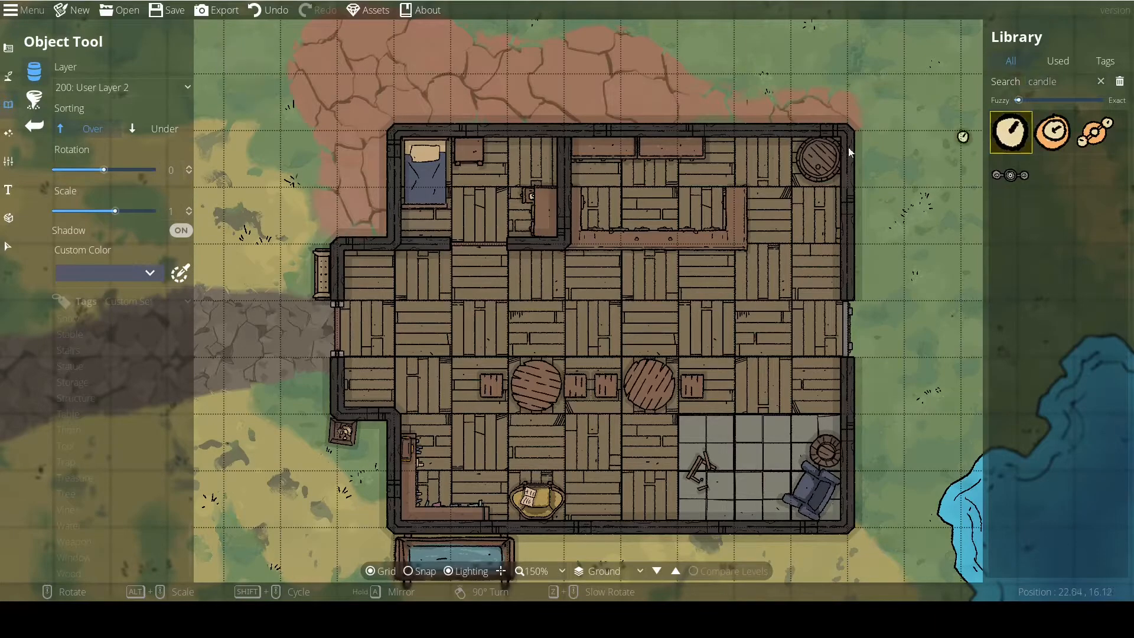
click(468, 149)
drag(538, 306, 484, 230)
scroll(483, 312, up, 4)
click(482, 311)
click(595, 312)
drag(585, 213, 610, 327)
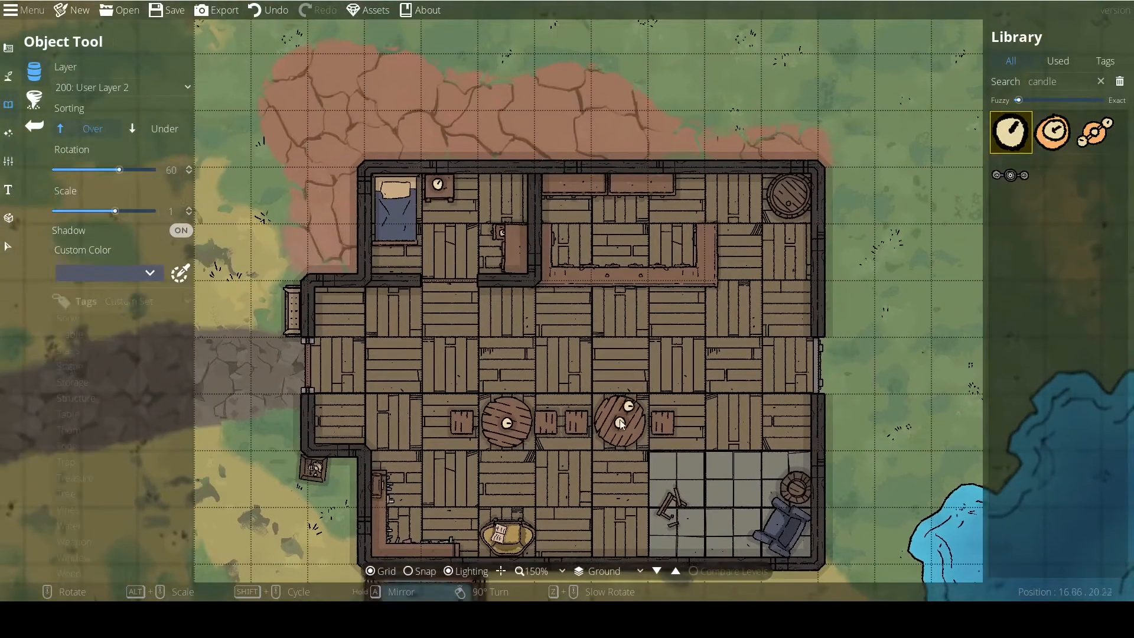
Place a three-candle holder at rotation 120 and scale 0.6 on the east arm of the bar counter.
click(1053, 132)
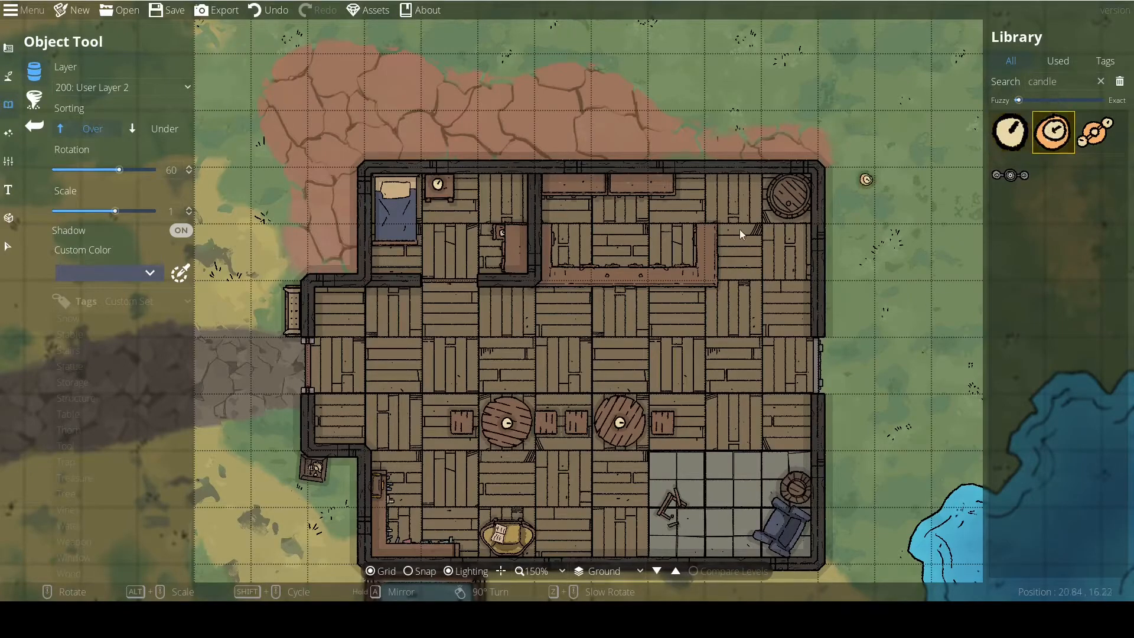
scroll(631, 265, down, 1)
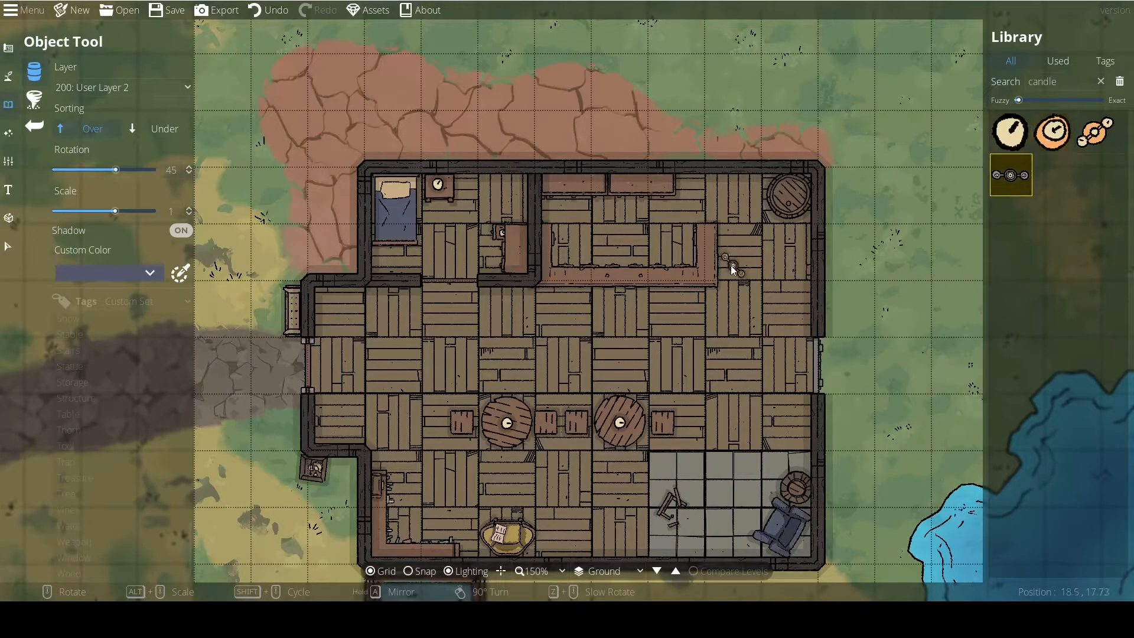
click(1096, 131)
scroll(803, 255, up, 5)
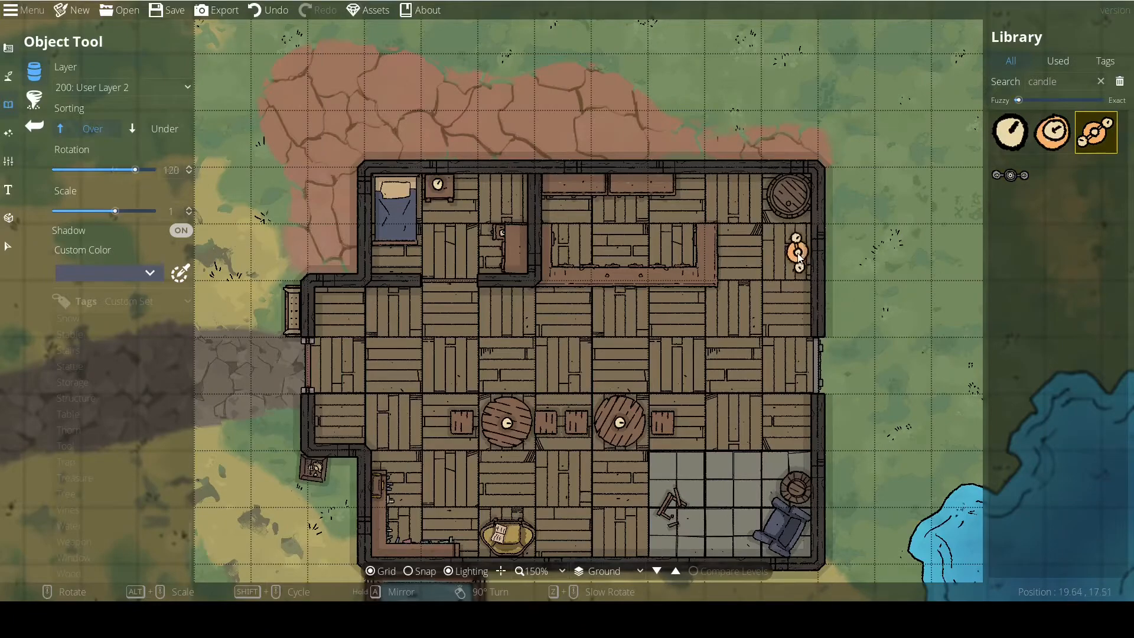
alt+scroll(808, 312, down, 1)
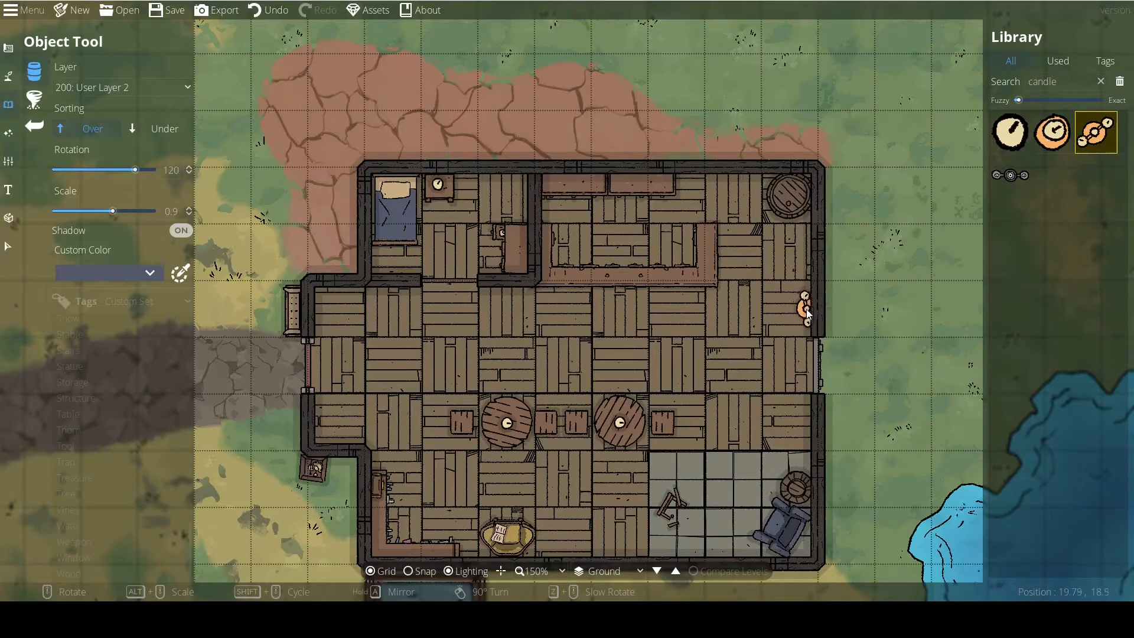
alt+scroll(709, 245, down, 2)
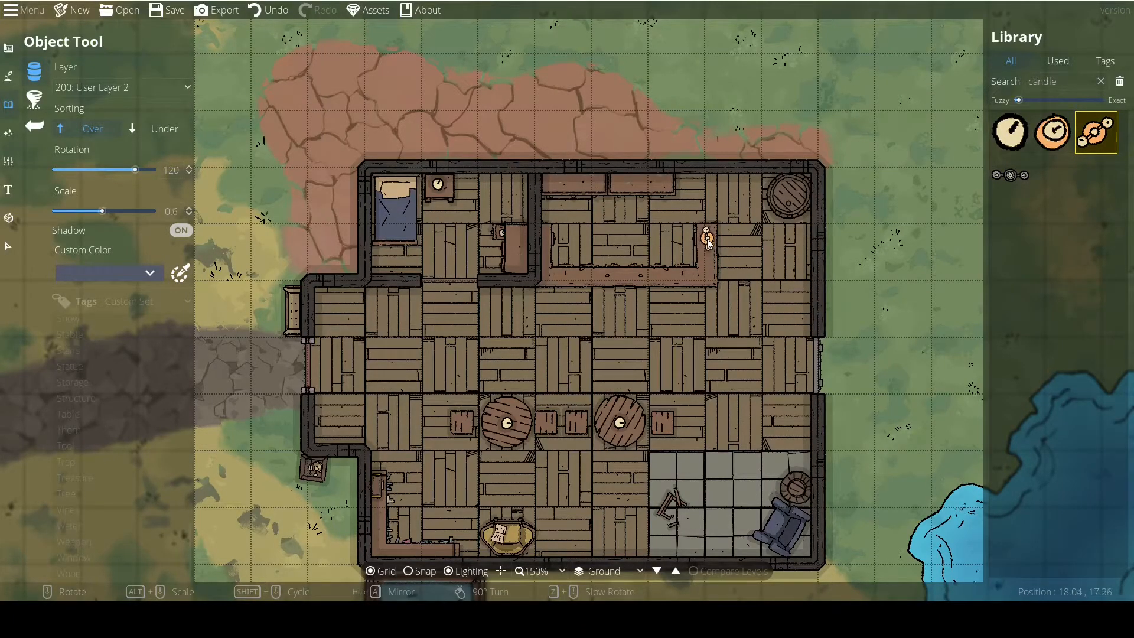
scroll(574, 322, down, 1)
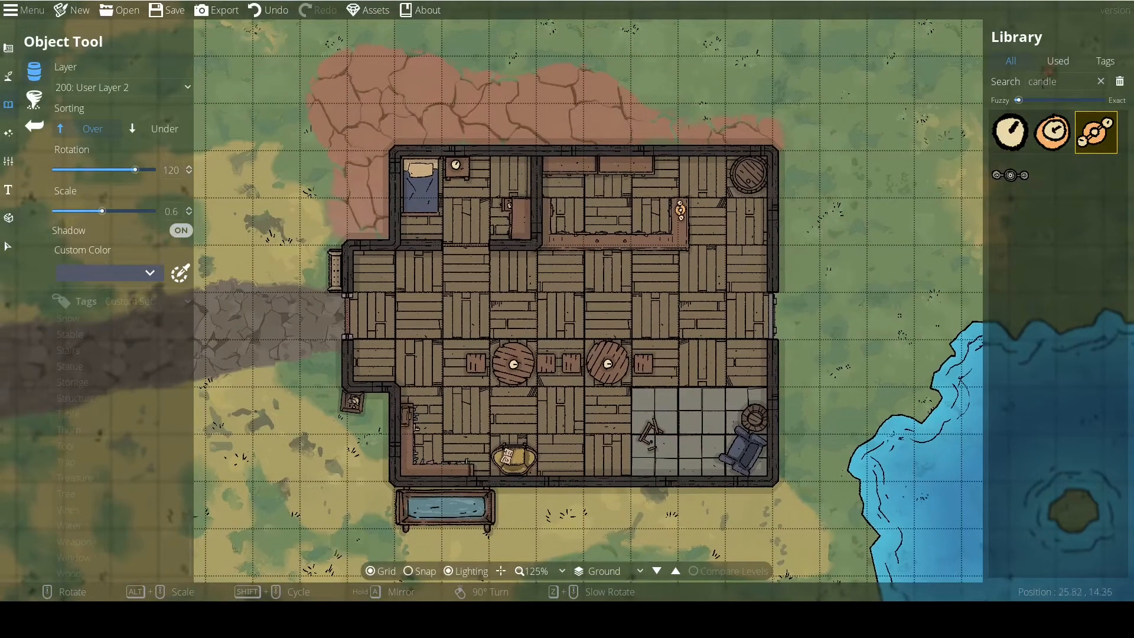
Search the objects for "bottles" and place three round crimson bottles at scale 0.7 on the west arm of the bar counter.
double_click(1052, 83)
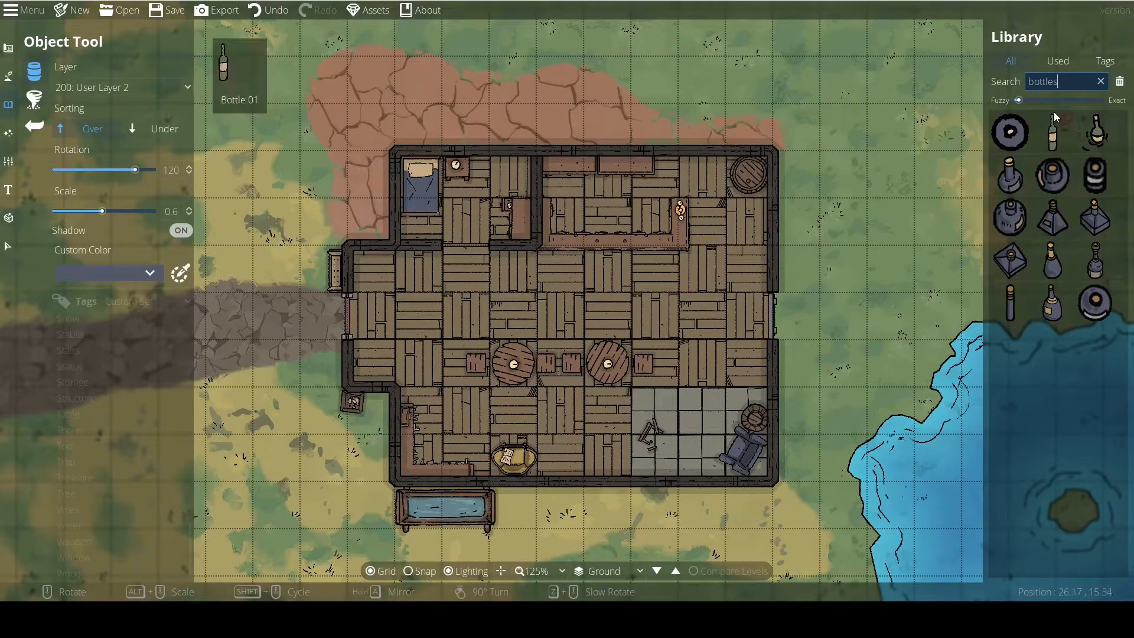
click(1011, 131)
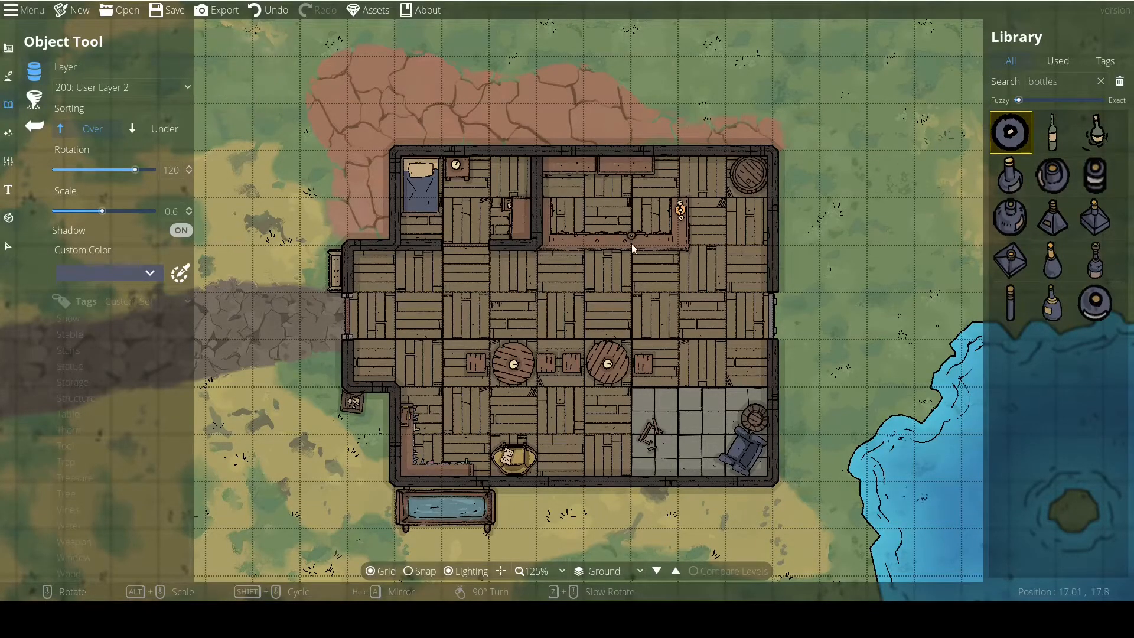
scroll(632, 240, up, 3)
click(113, 273)
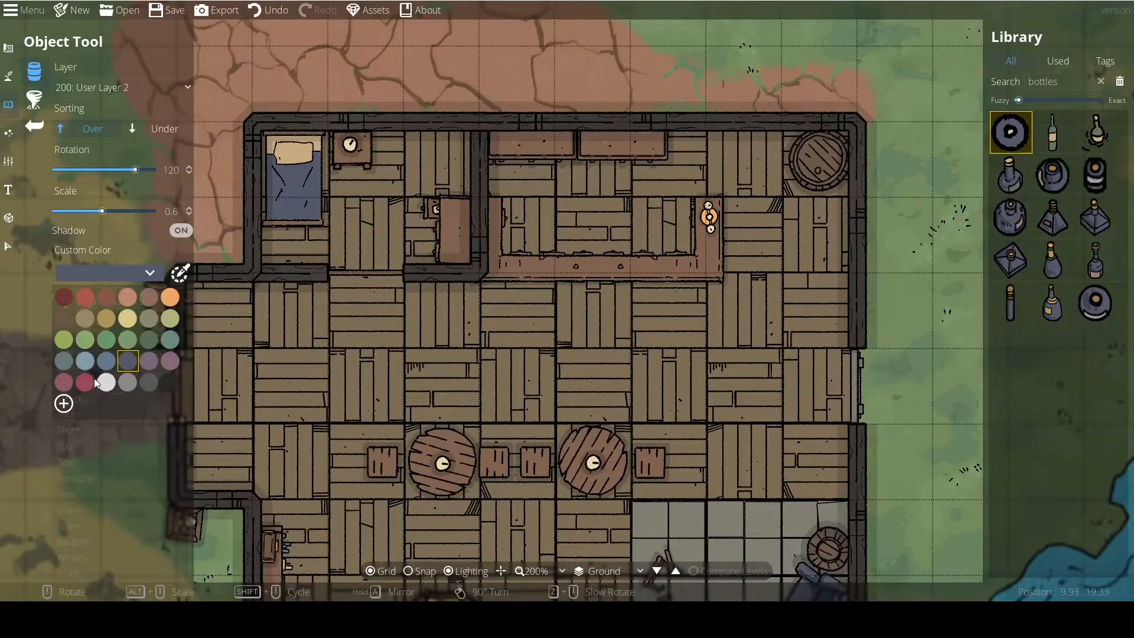
click(63, 320)
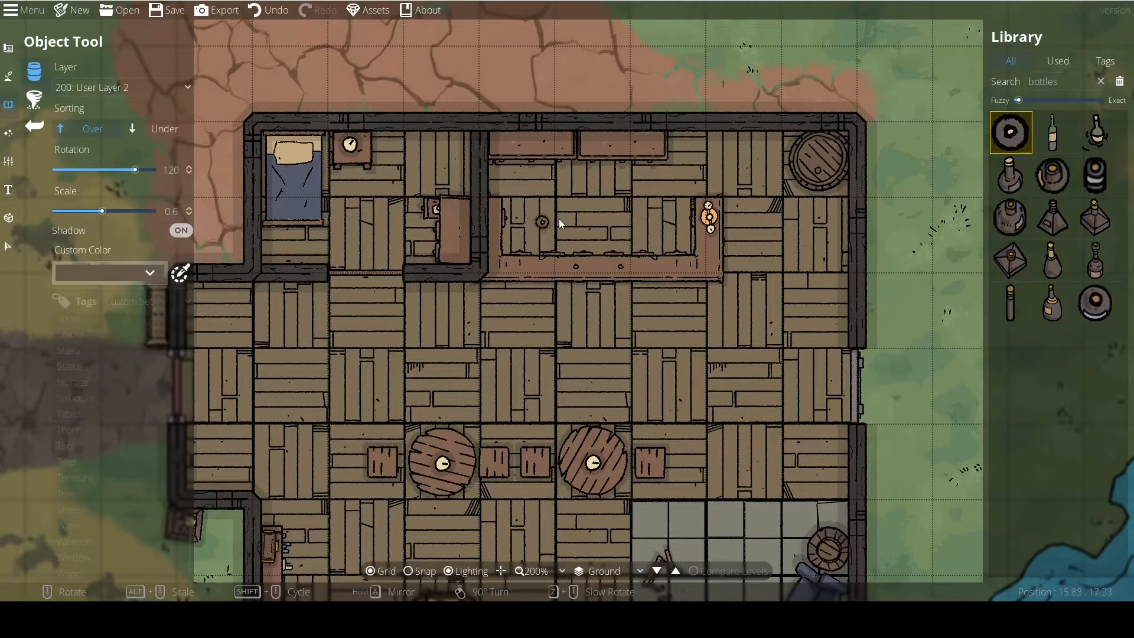
click(143, 273)
click(85, 382)
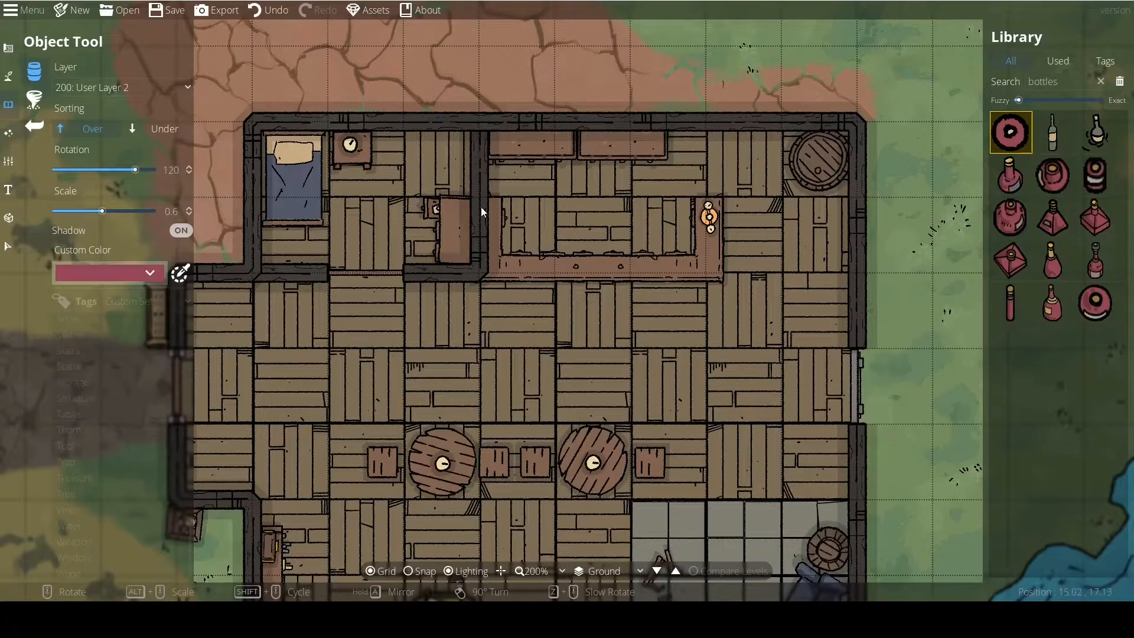
alt+scroll(493, 212, up, 1)
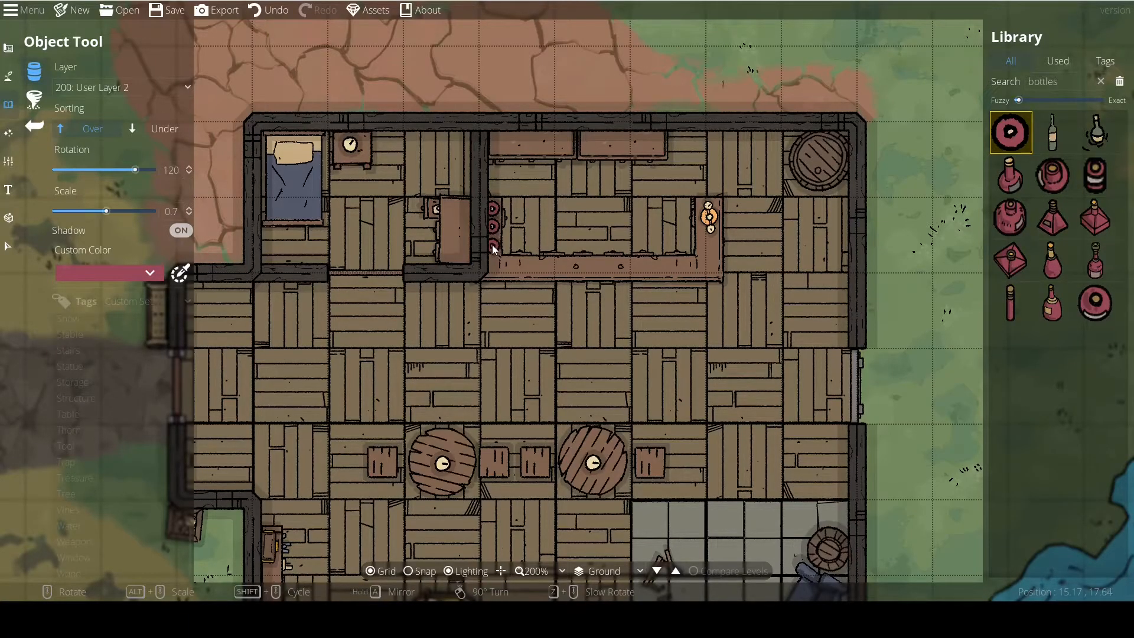
Change the bottle's custom colour to tan and place three at scale 0.7 on the western shelf behind the bar.
click(157, 276)
click(106, 319)
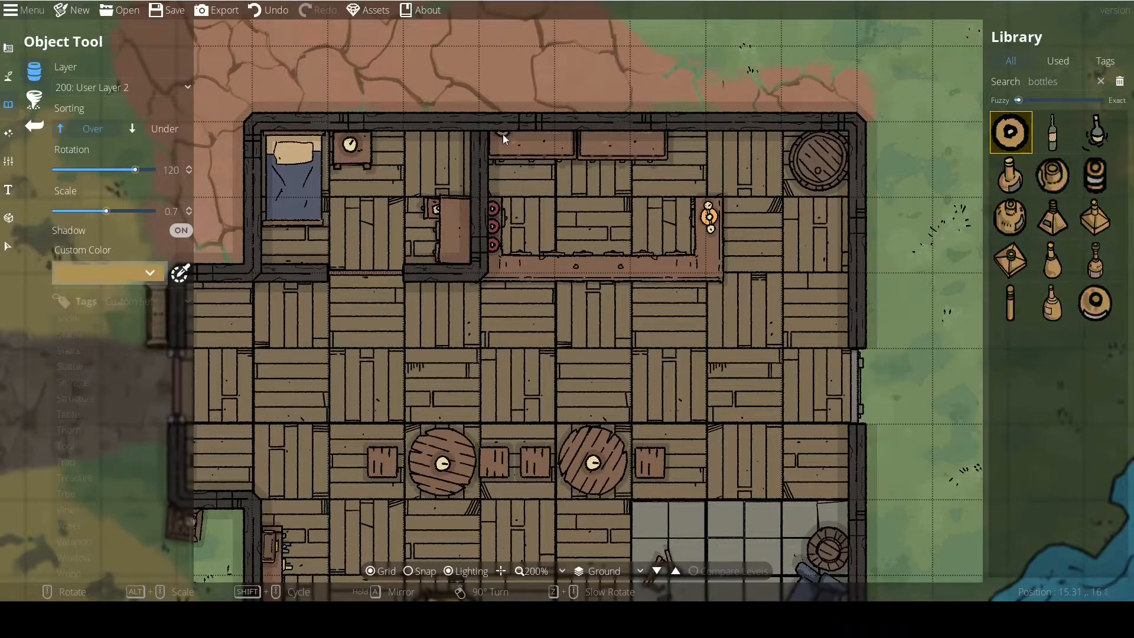
click(498, 138)
click(515, 138)
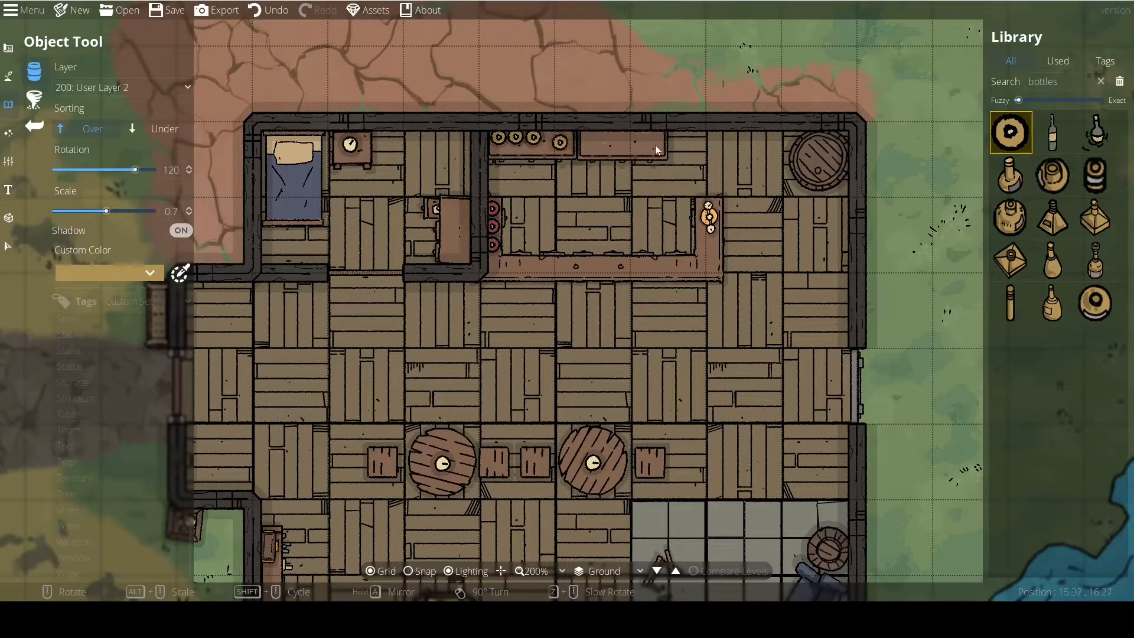
Search the objects for "barrel" and place a barrel on a square stand at scale 0.9 outside the small room's west wall and outside the north-east wall.
double_click(1046, 80)
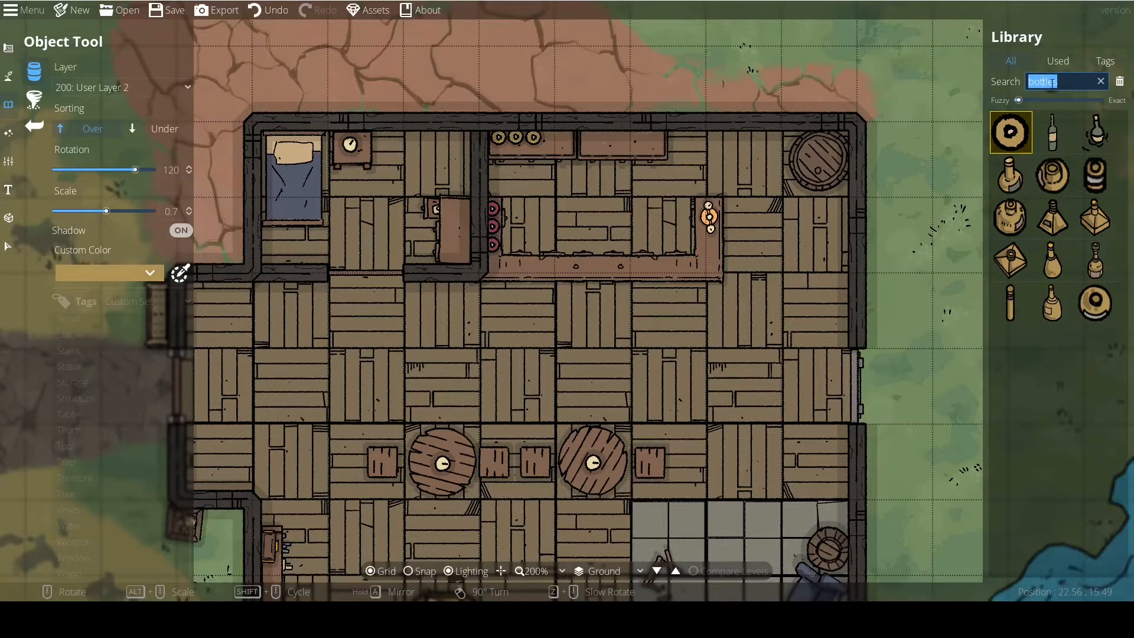
text(barrel)
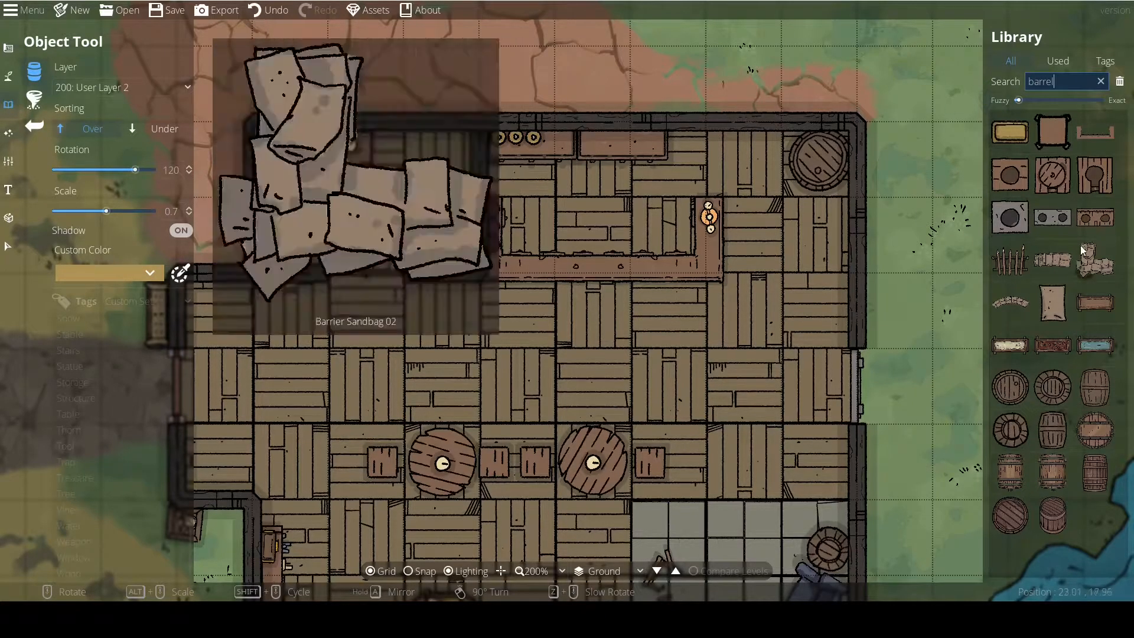
click(1054, 175)
drag(90, 231, 372, 249)
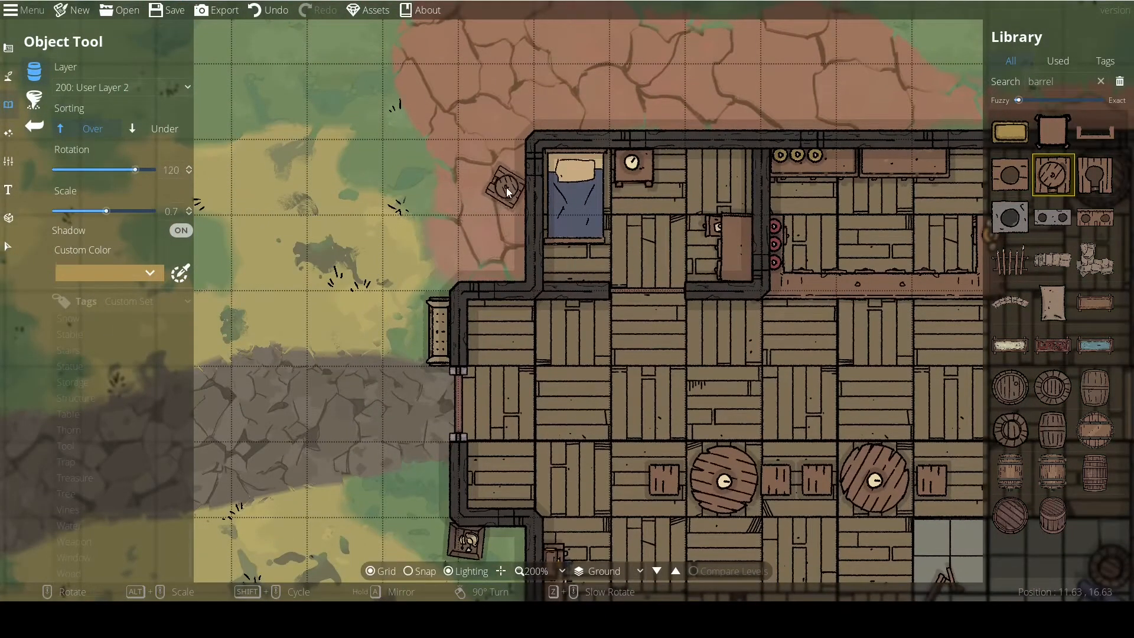
click(505, 186)
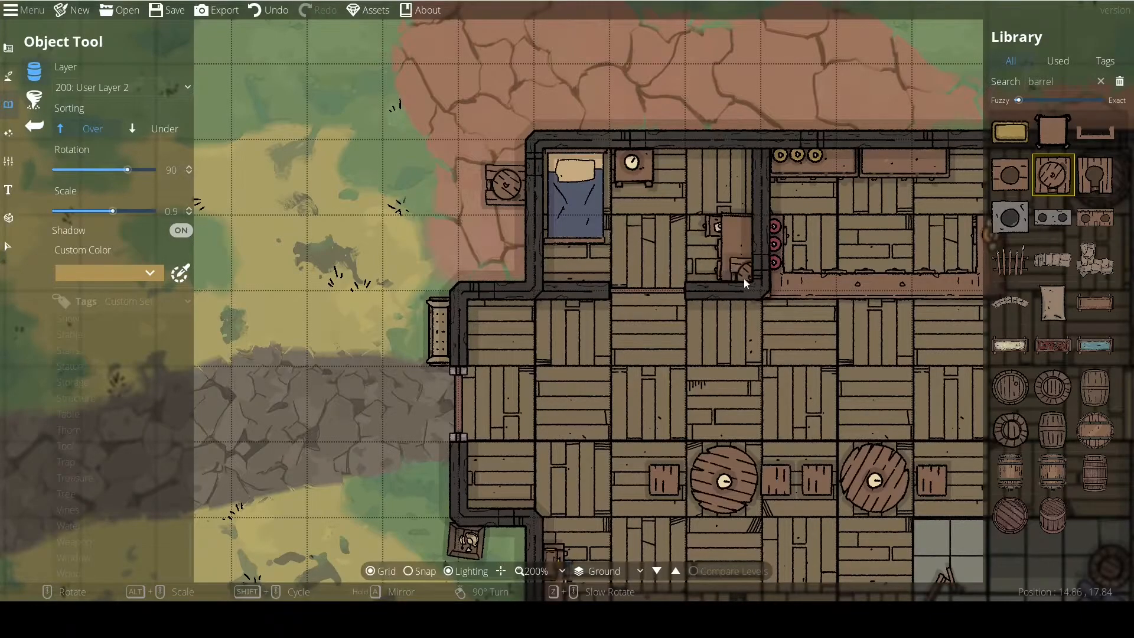
drag(906, 322, 544, 264)
scroll(746, 62, up, 1)
click(739, 54)
drag(454, 173, 704, 201)
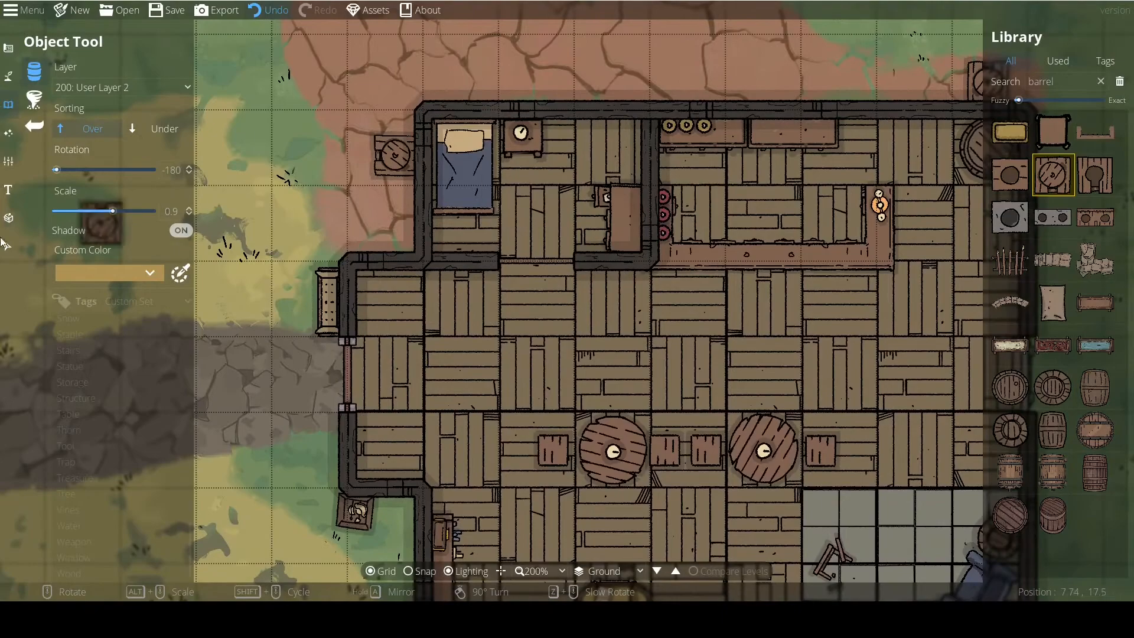
Delete the barrel stand outside the small room's west wall and return to the Object Tool.
click(8, 246)
click(392, 154)
key(Delete)
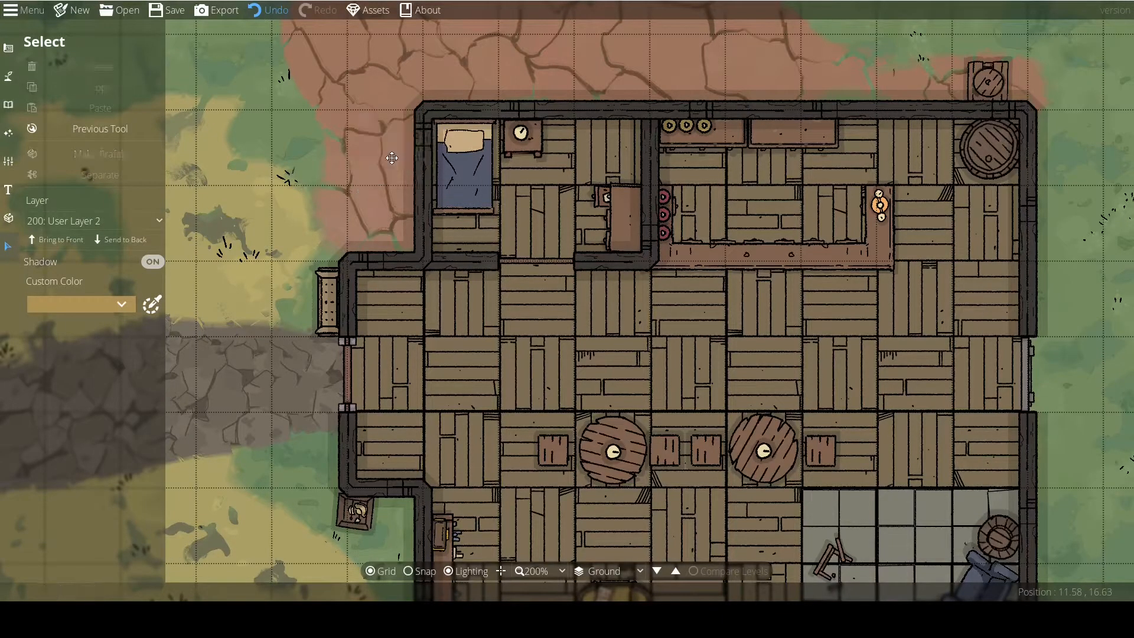
click(118, 126)
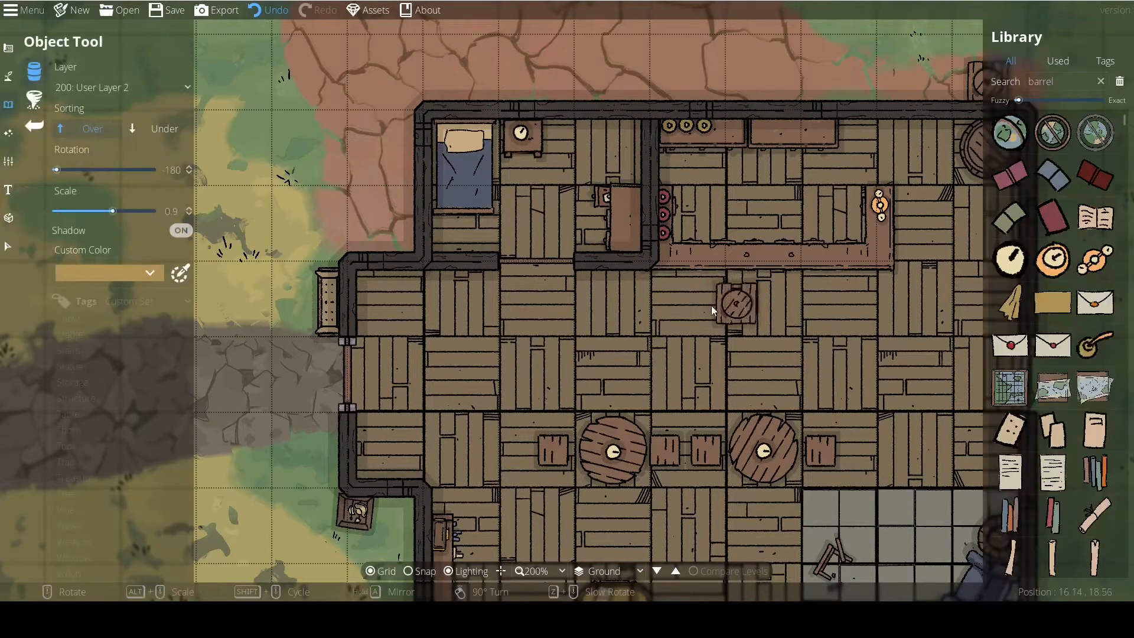
Search the objects for "barrel" again and place a round barrel at scale 0.9 beside the shelves behind the bar.
drag(750, 301, 498, 287)
click(1070, 83)
key(Return)
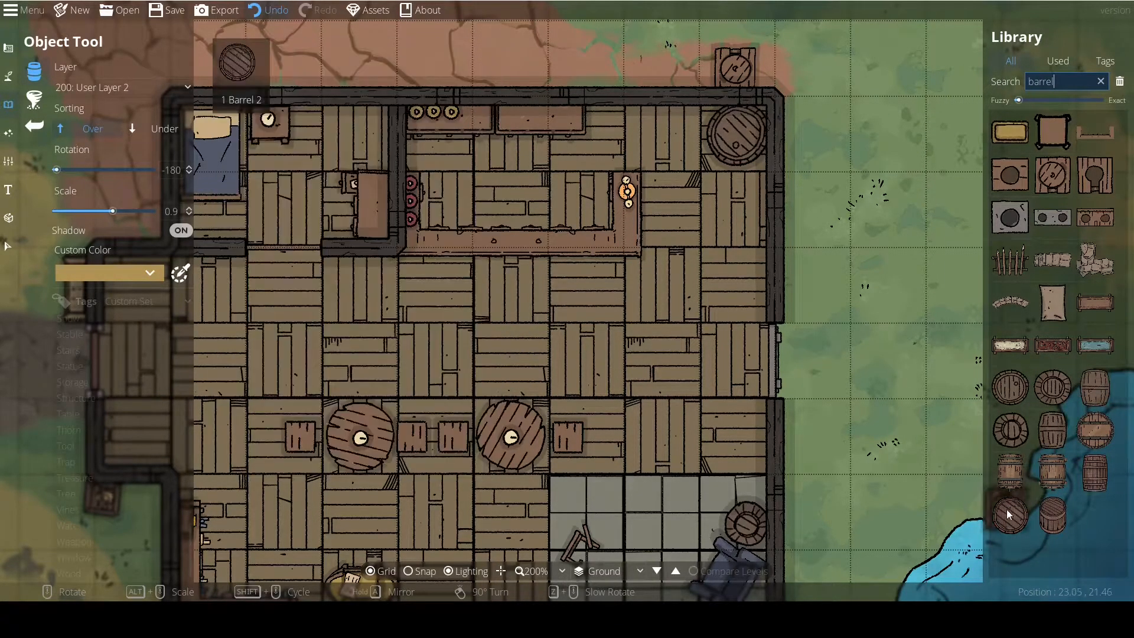
click(1012, 429)
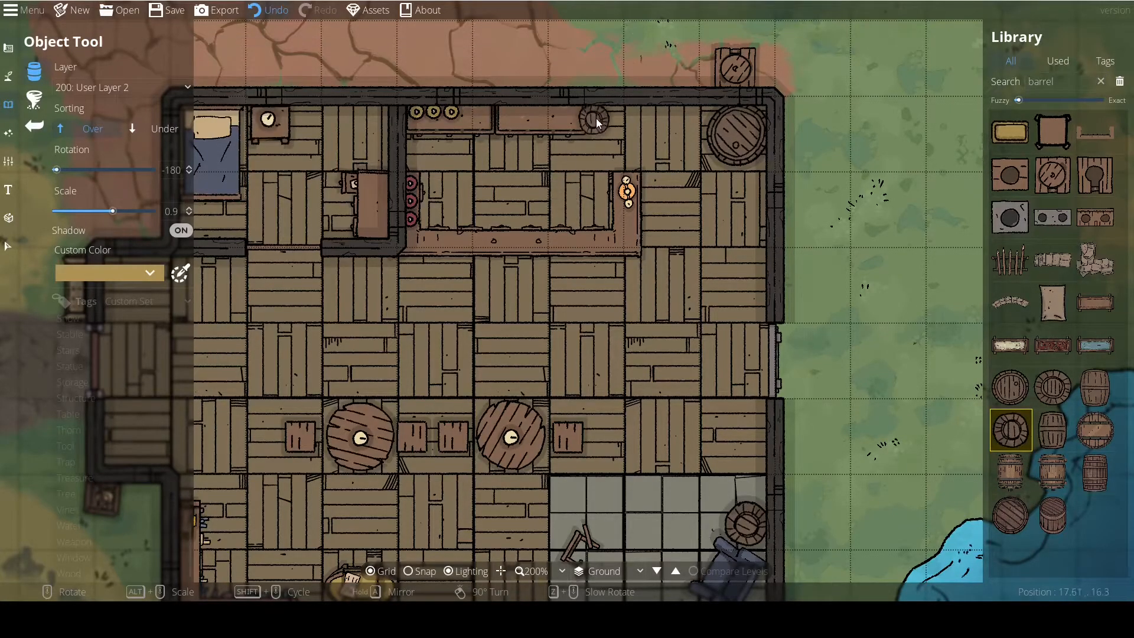
Place three round barrels at scale 0.7 partly beneath the bar counter, using layer 100: User Layer 1 with sorting set to Under.
click(1053, 387)
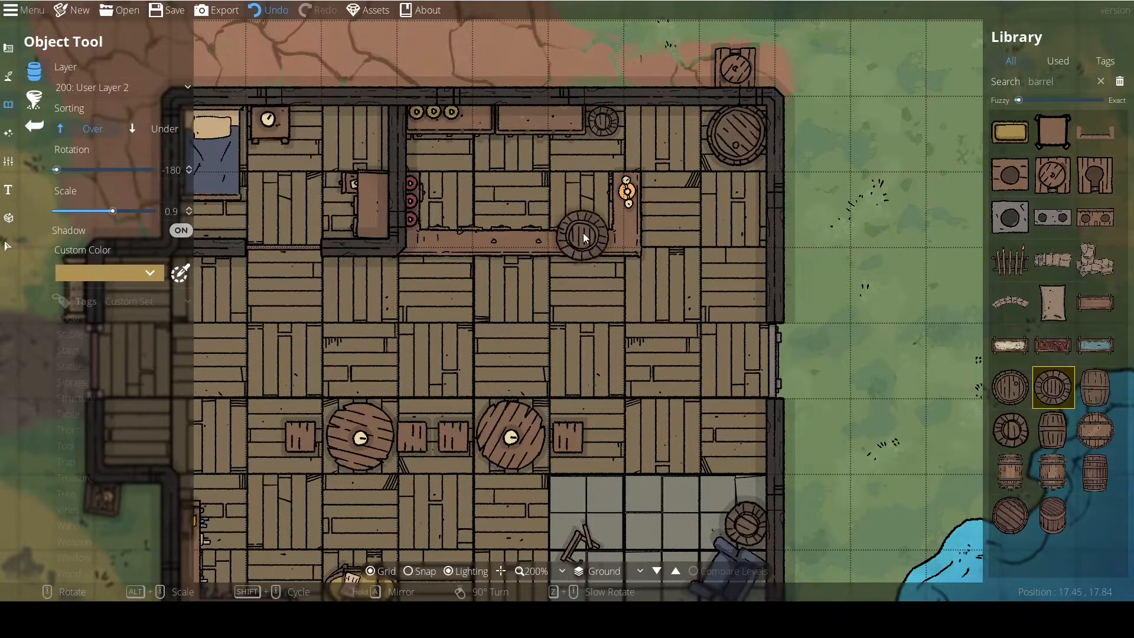
click(95, 88)
click(107, 210)
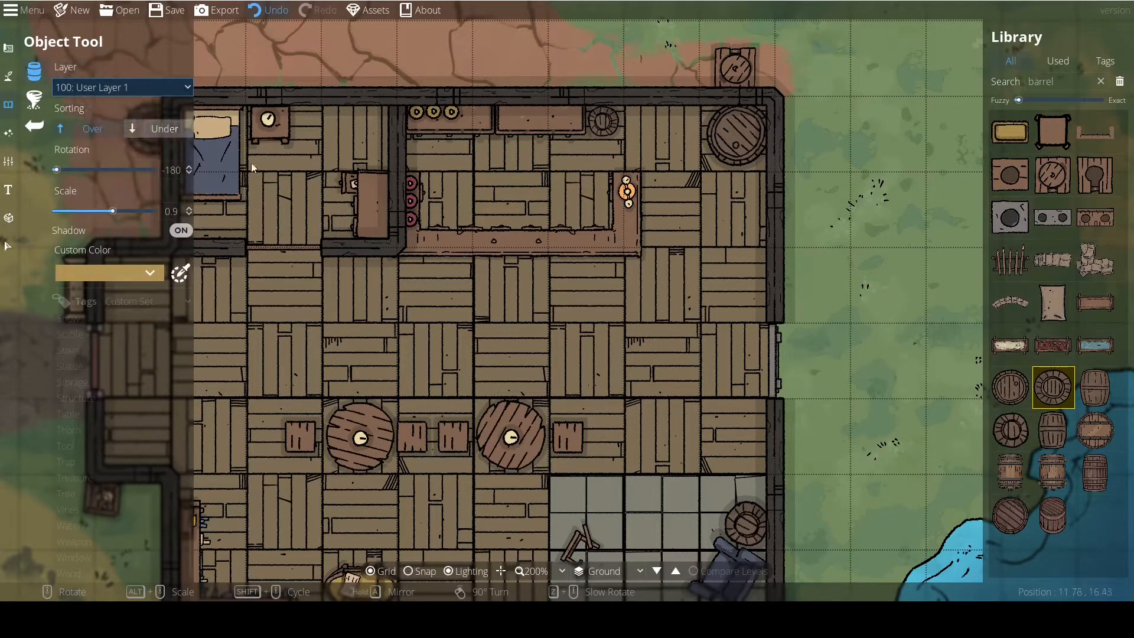
click(158, 129)
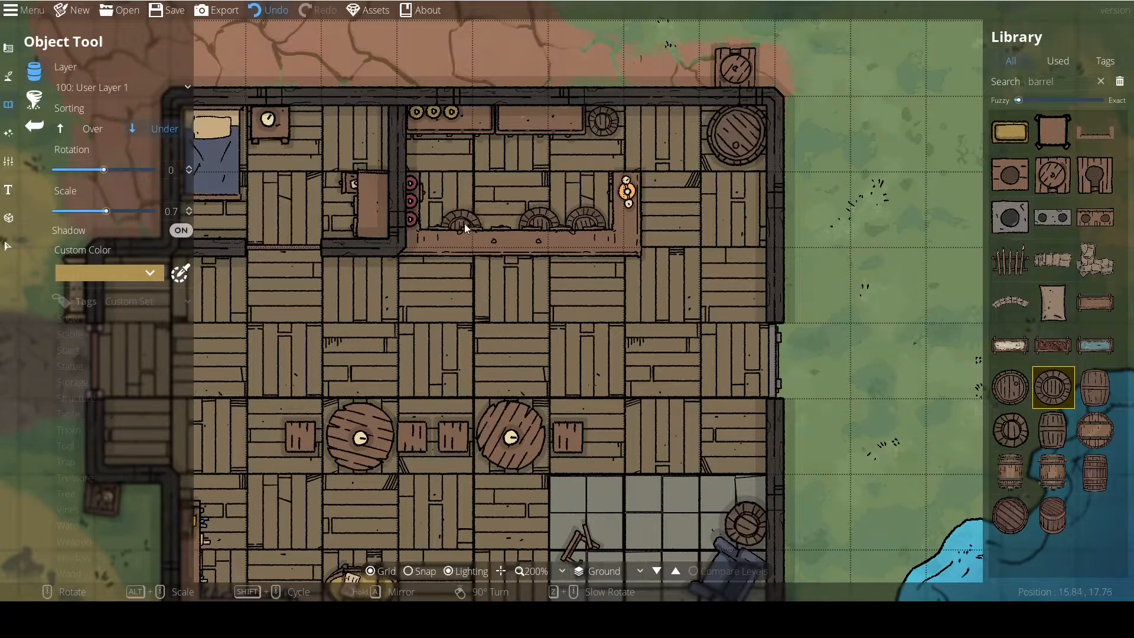
right_click(493, 228)
click(494, 229)
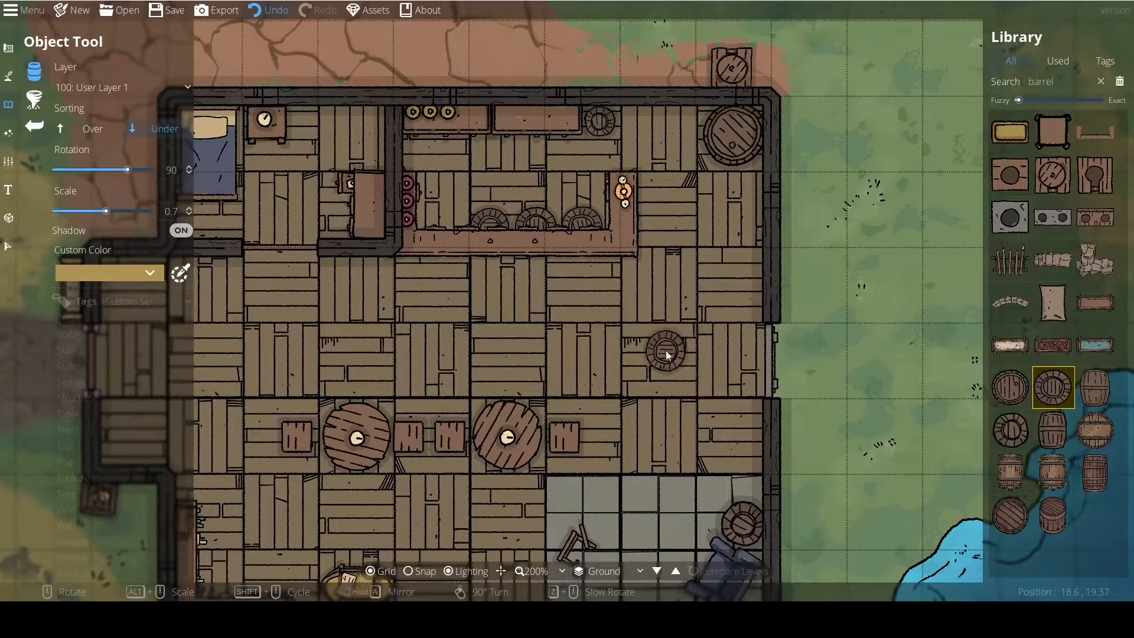
scroll(668, 352, down, 2)
drag(583, 353, 639, 296)
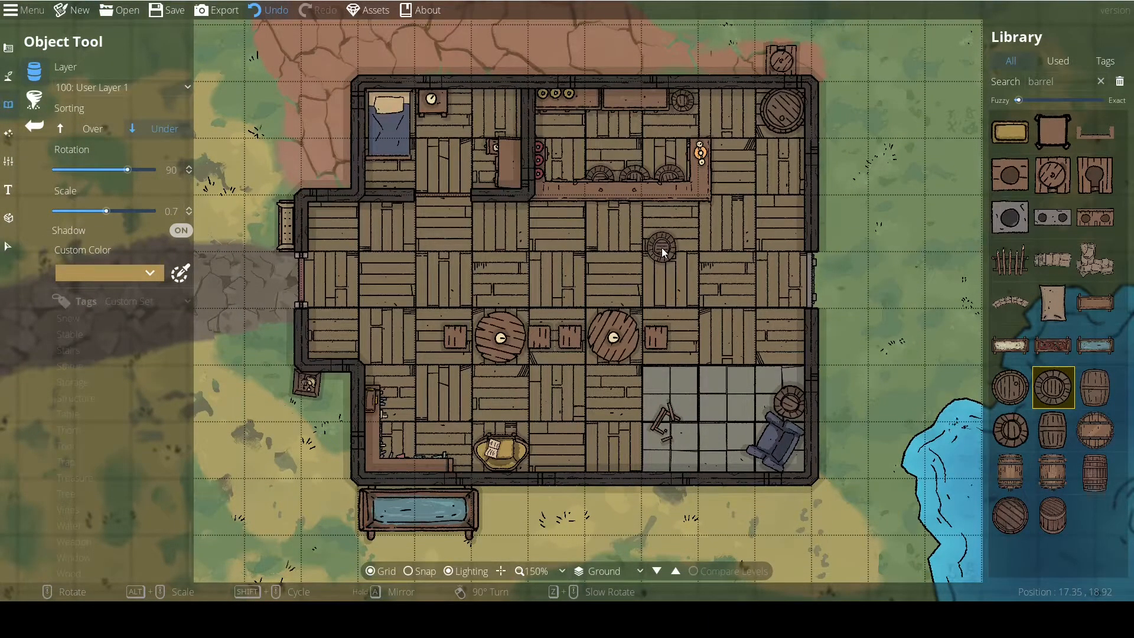
drag(650, 249, 633, 252)
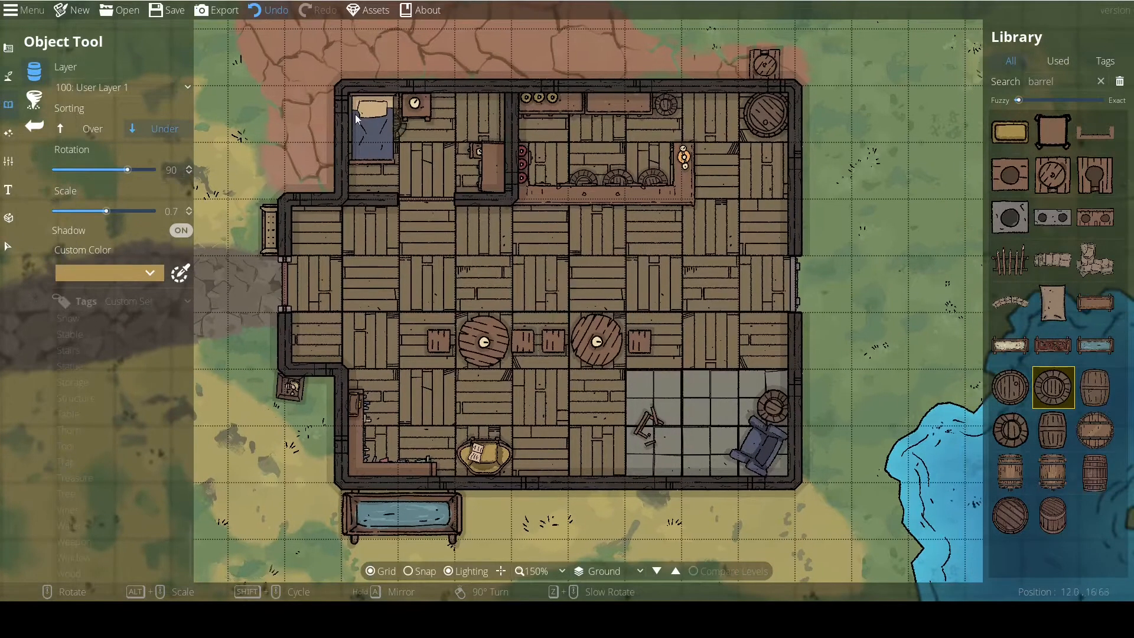
mouse_move(1012, 278)
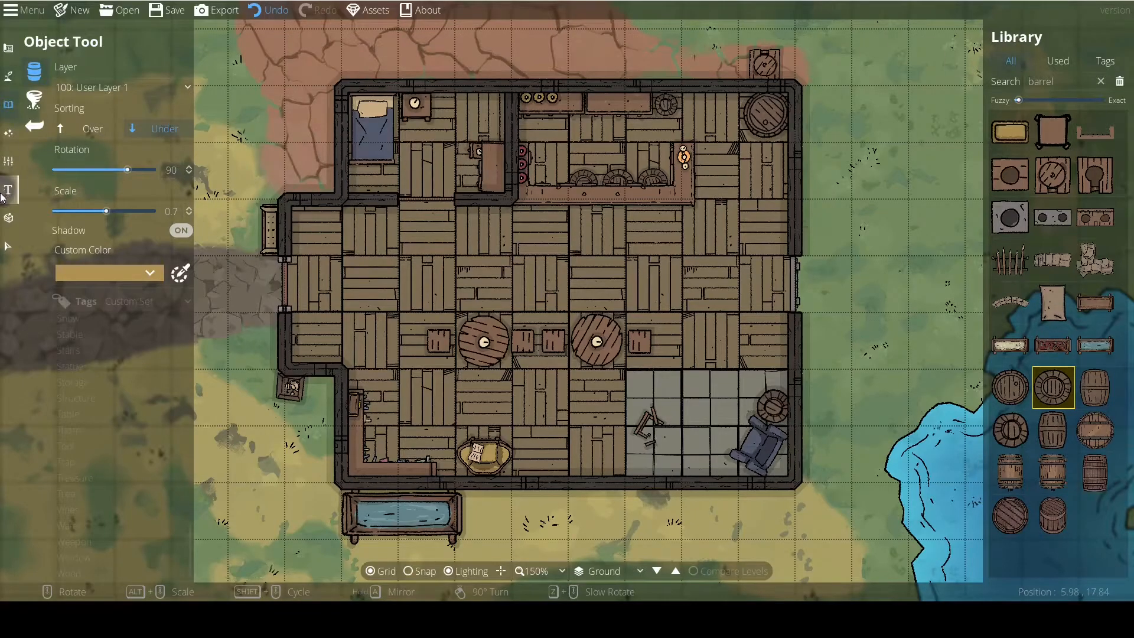
Activate the Scatter Tool with the round barrel on layer 100: User Layer 1 for the open ground west of the tavern.
click(26, 101)
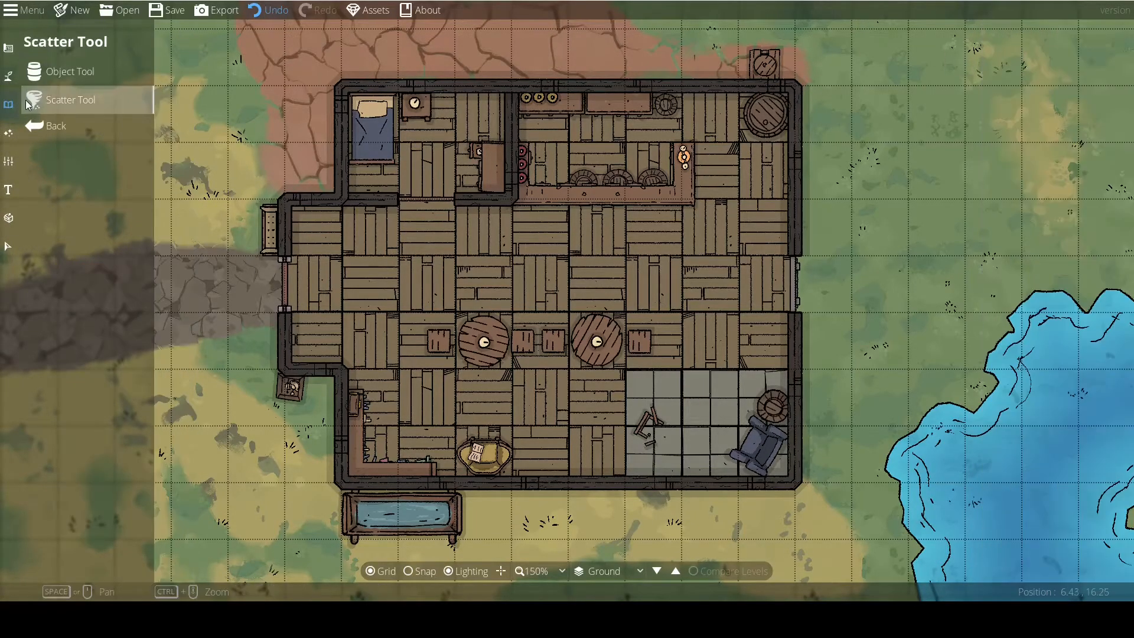
drag(298, 350, 500, 344)
scroll(472, 362, down, 1)
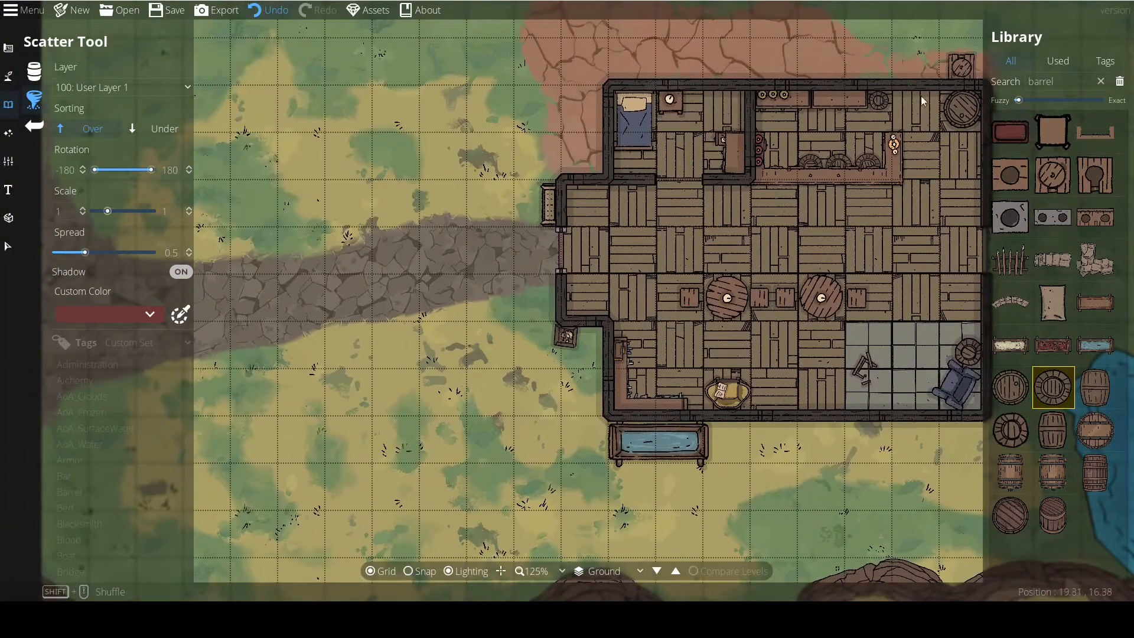
drag(422, 297, 366, 244)
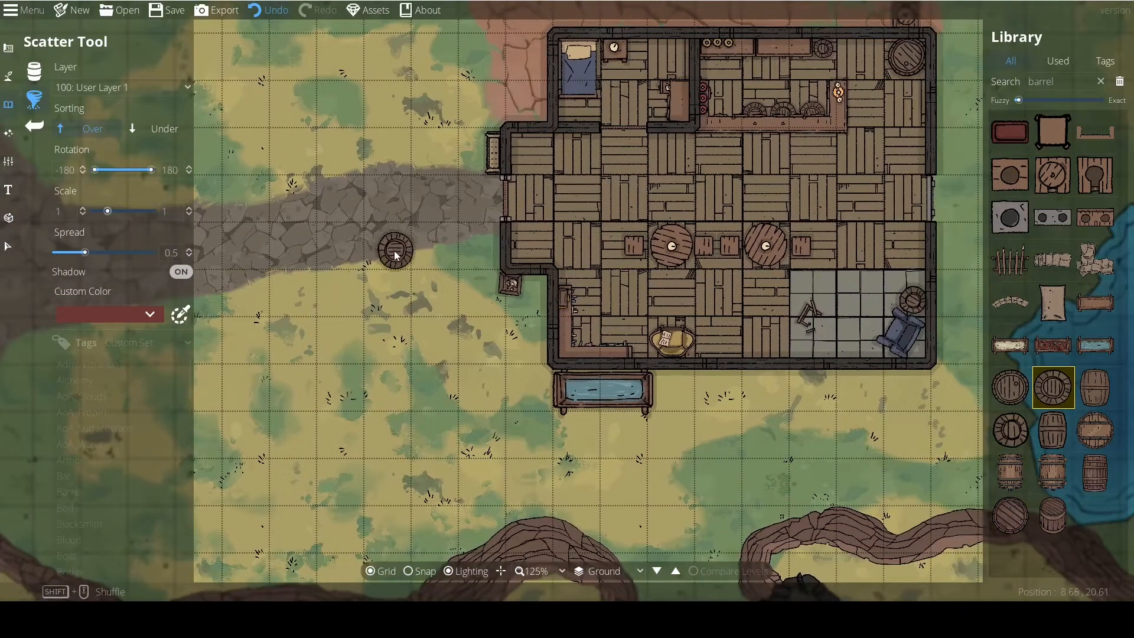
Scatter round barrels at spread 0.5 in looping strokes over the grass and path west of the tavern.
drag(349, 342, 420, 290)
mouse_move(399, 238)
mouse_down()
mouse_move(356, 209)
mouse_move(415, 319)
mouse_move(353, 273)
mouse_up()
mouse_move(398, 307)
mouse_down()
mouse_move(355, 273)
mouse_move(464, 414)
mouse_move(574, 337)
mouse_move(499, 282)
mouse_move(415, 400)
mouse_move(253, 430)
mouse_move(209, 203)
mouse_move(384, 61)
mouse_move(548, 294)
mouse_move(369, 342)
mouse_move(528, 166)
mouse_move(281, 59)
mouse_up()
drag(418, 253, 548, 287)
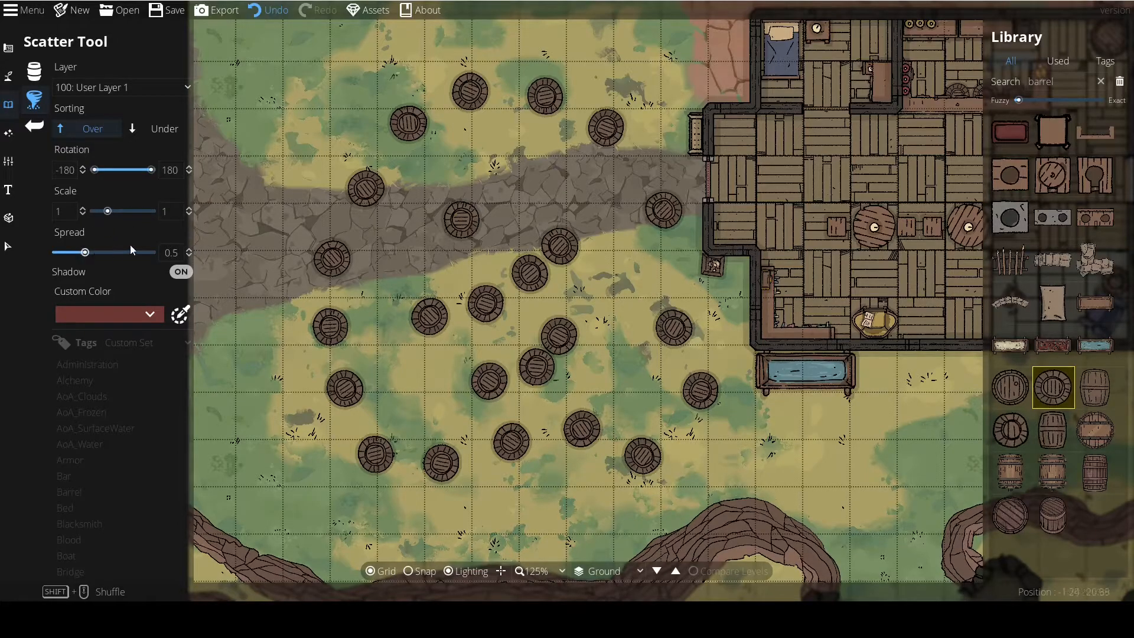
Undo the scattered barrels and scatter a diagonal row of round barrels across the path at spread 0.5.
click(259, 14)
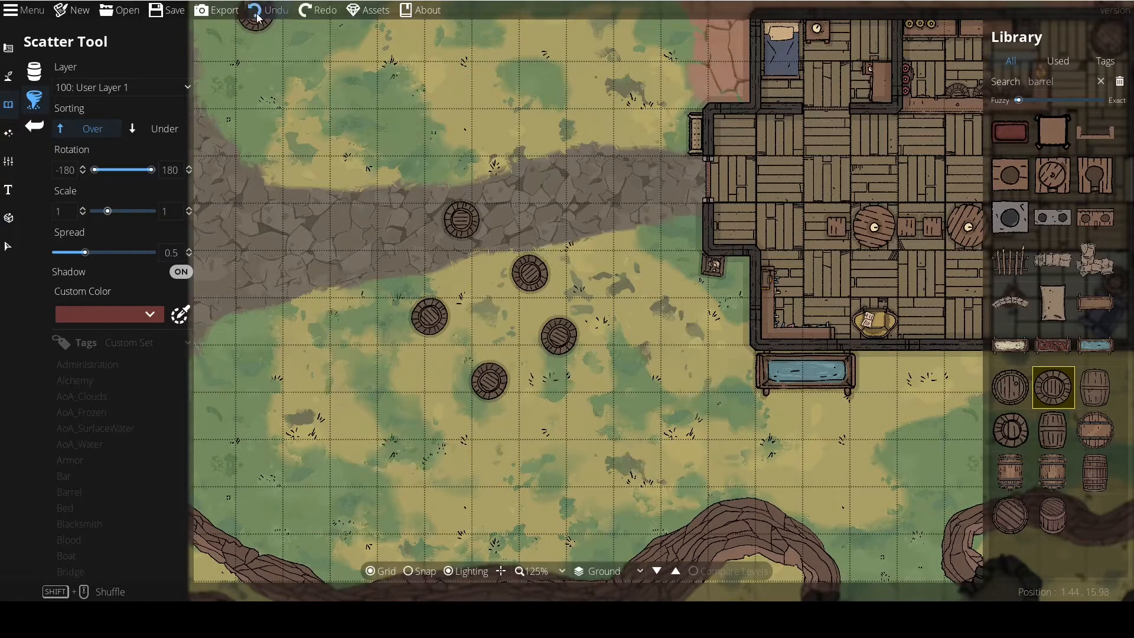
click(258, 14)
drag(449, 246, 641, 326)
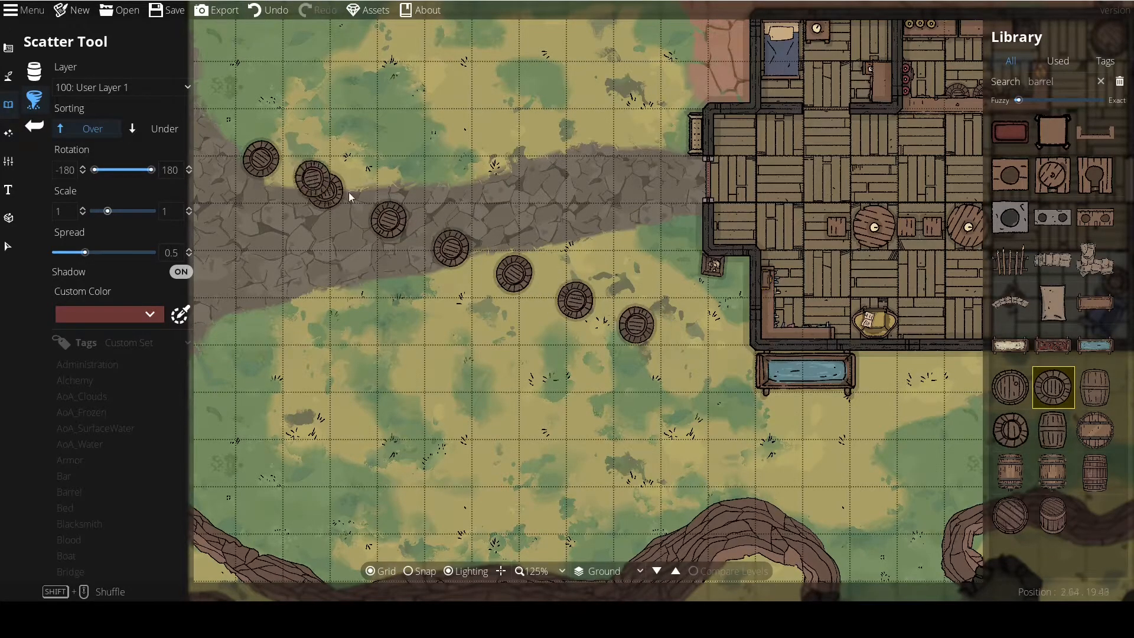
Scatter round barrels over the grass west of the tavern with the spread set to 2.25 and to -0.6.
click(118, 253)
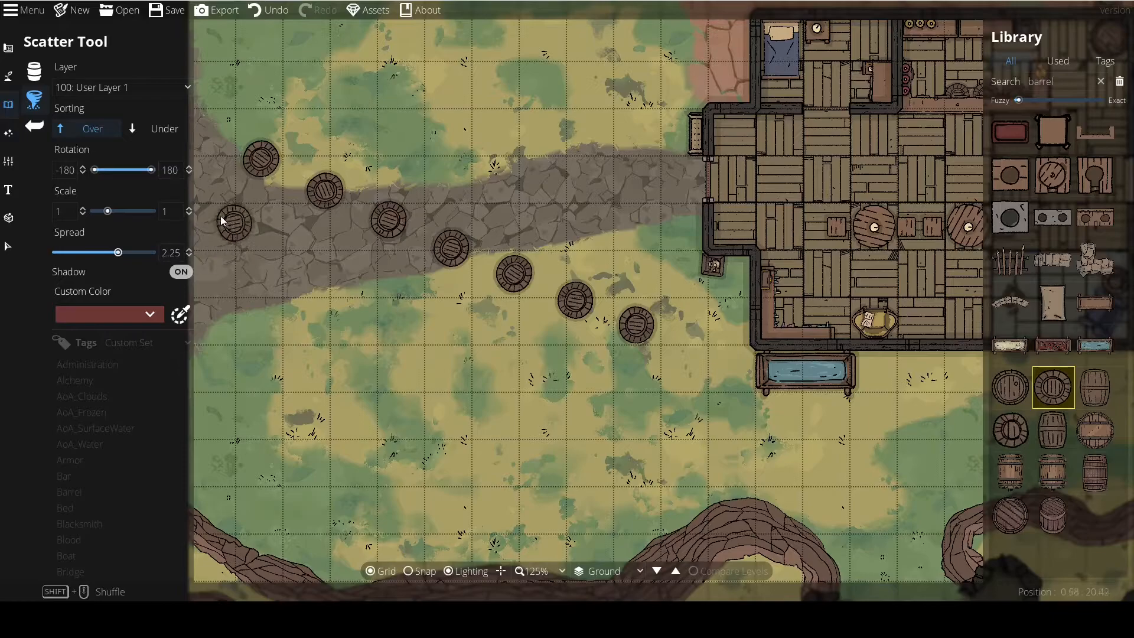
drag(352, 292, 644, 440)
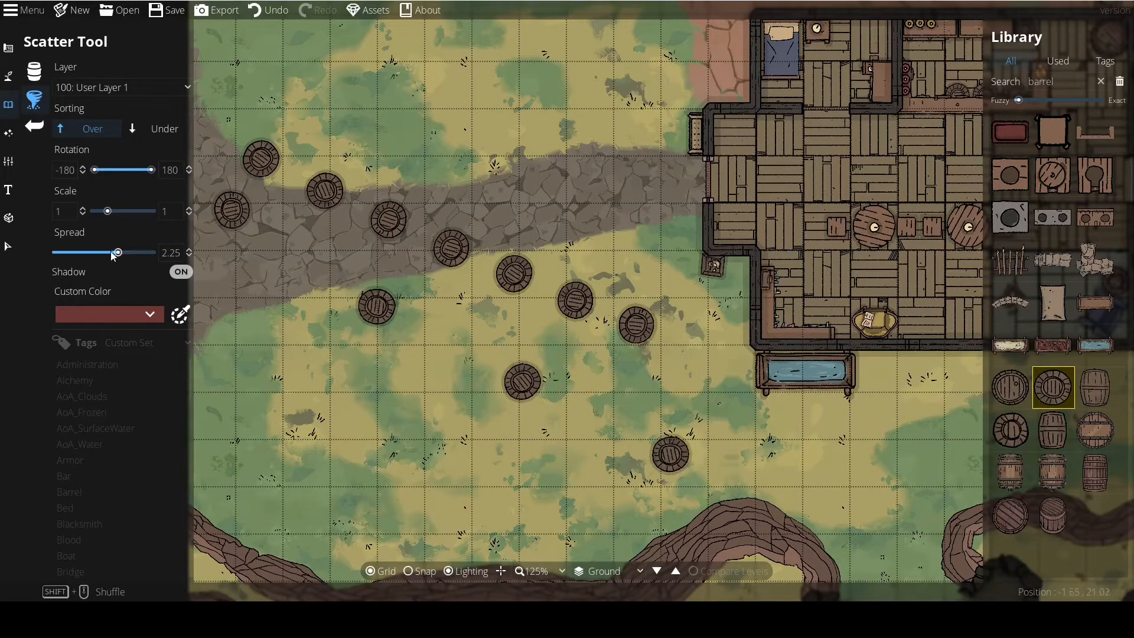
mouse_move(224, 275)
mouse_down()
mouse_move(317, 346)
mouse_move(527, 463)
mouse_up()
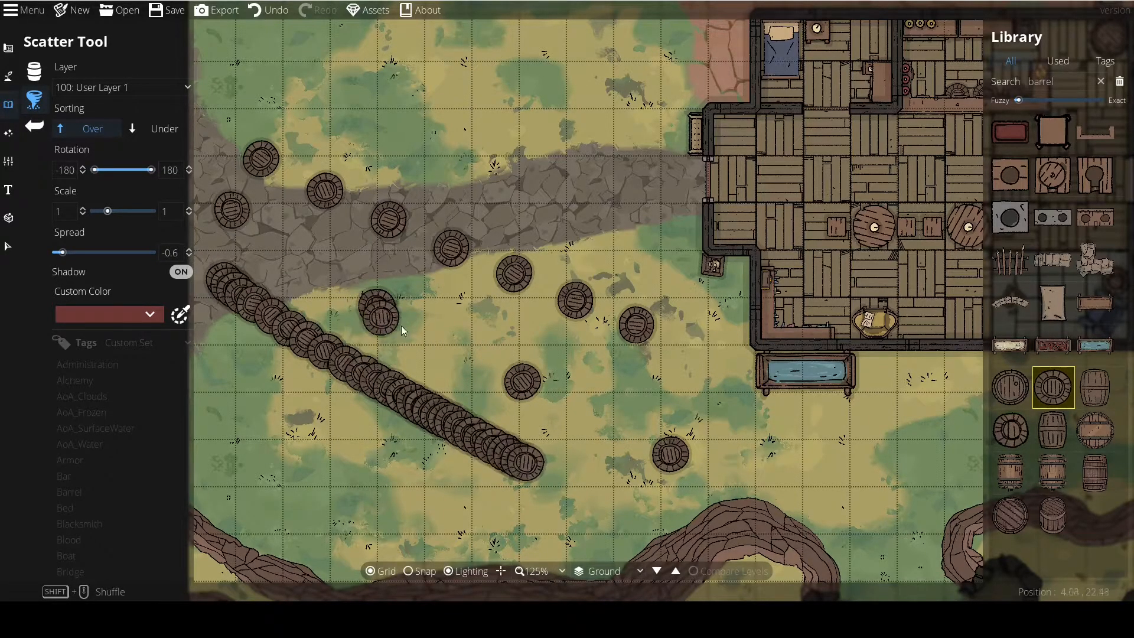
drag(391, 321, 554, 381)
Undo all the barrels scattered west of the tavern.
click(273, 8)
click(273, 8)
click(273, 8)
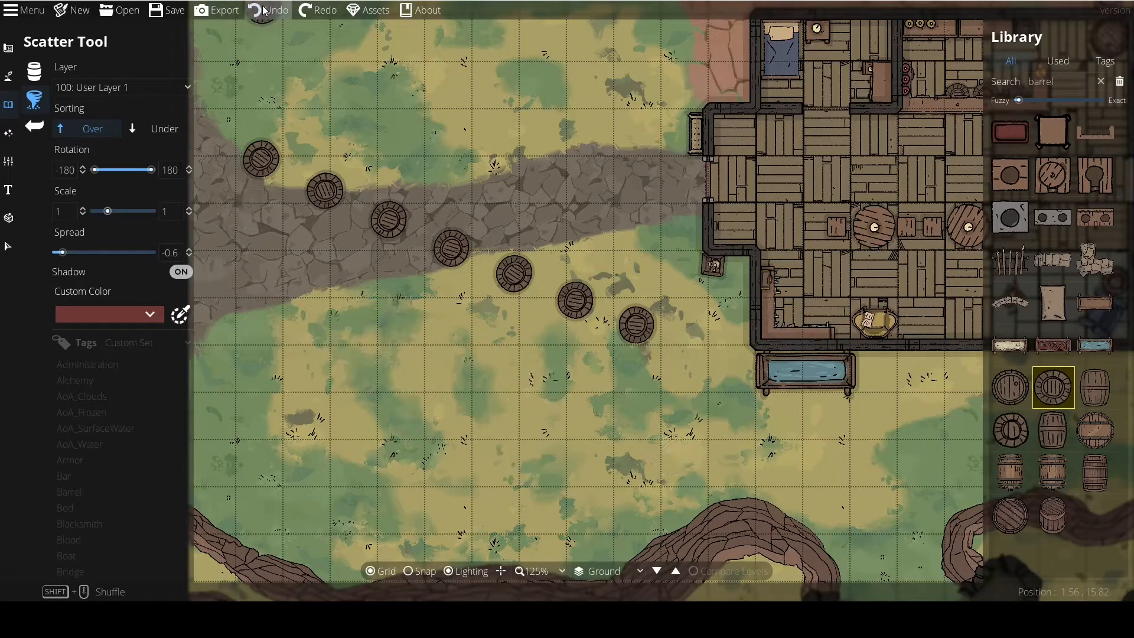
click(274, 9)
Find leaves in the library and scatter dense clusters of Leaves 01 at spread -0.6 on the grass south of the path.
double_click(1061, 84)
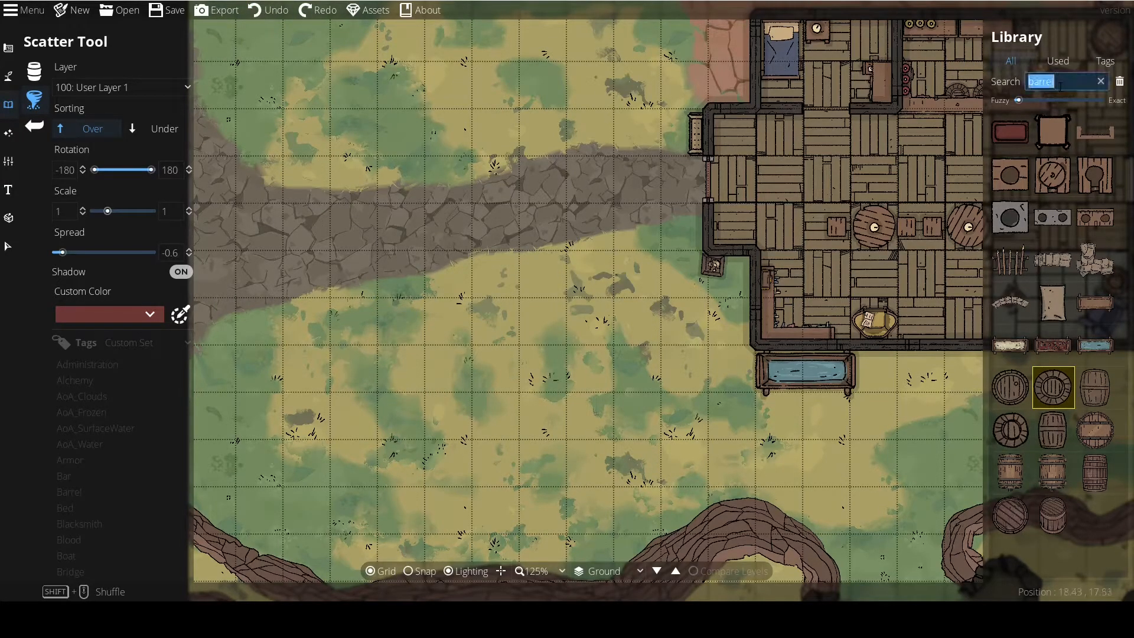
key(BackSpace)
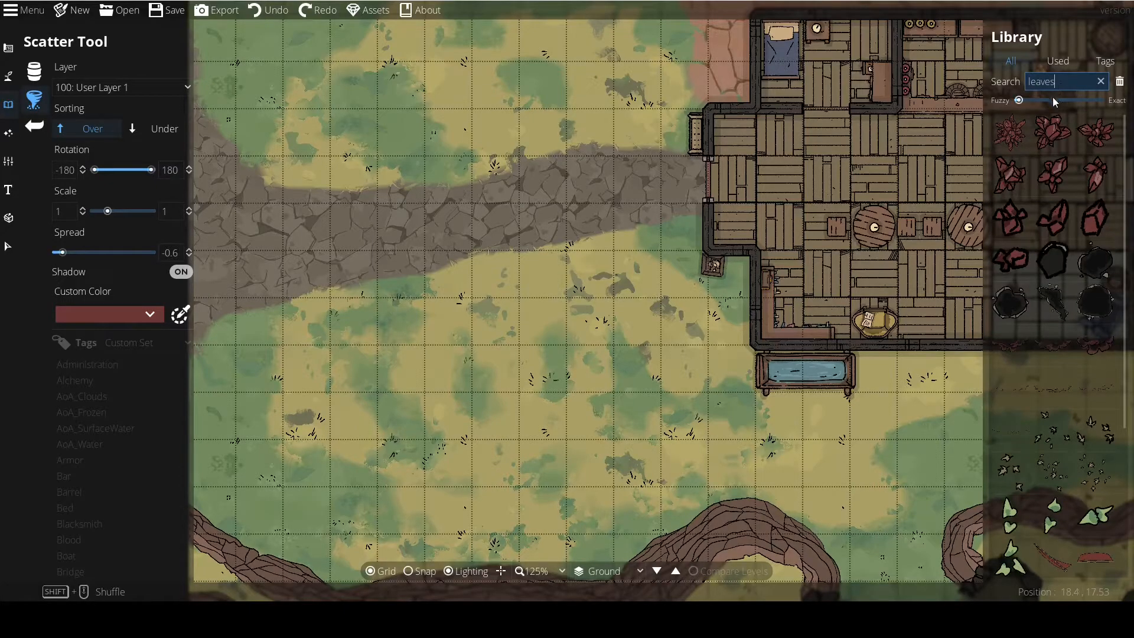
scroll(1075, 266, down, 3)
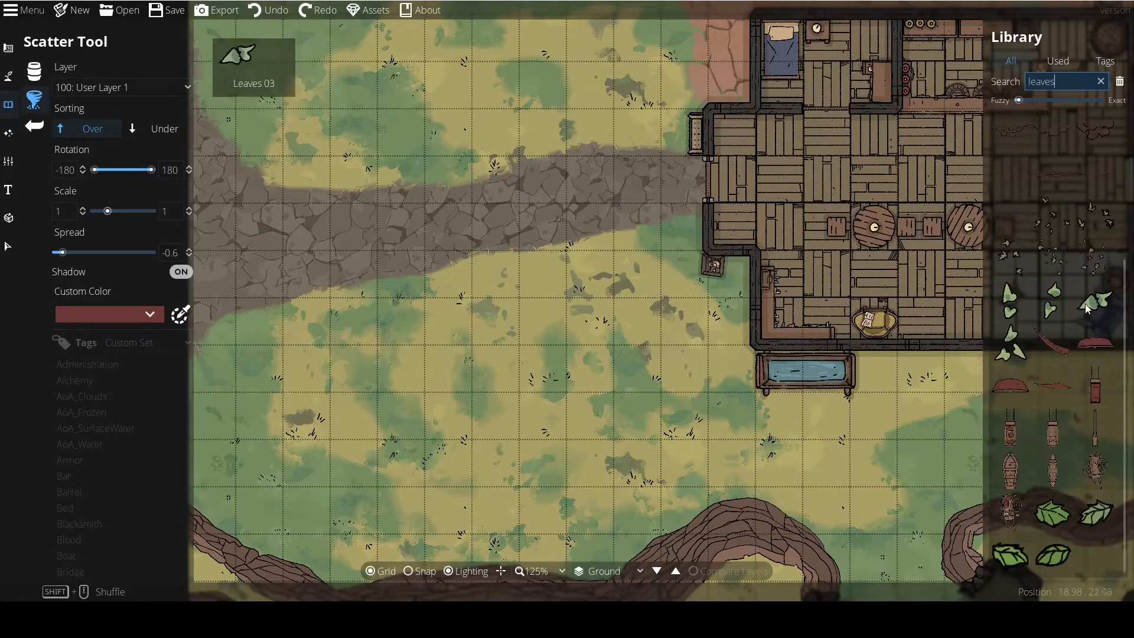
click(1010, 302)
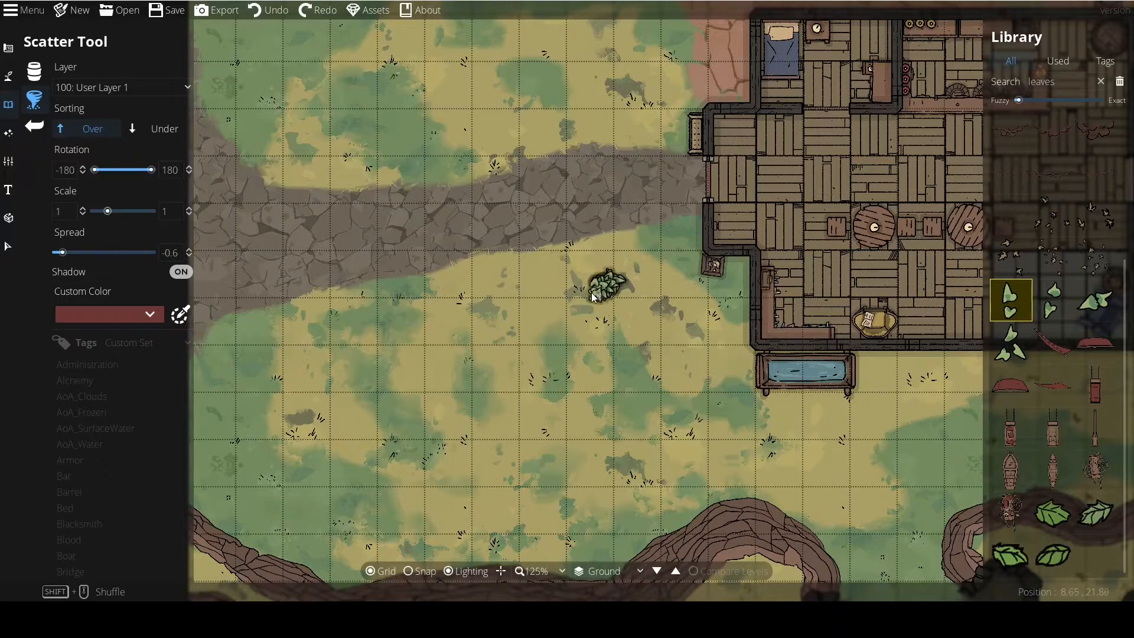
drag(554, 309, 535, 318)
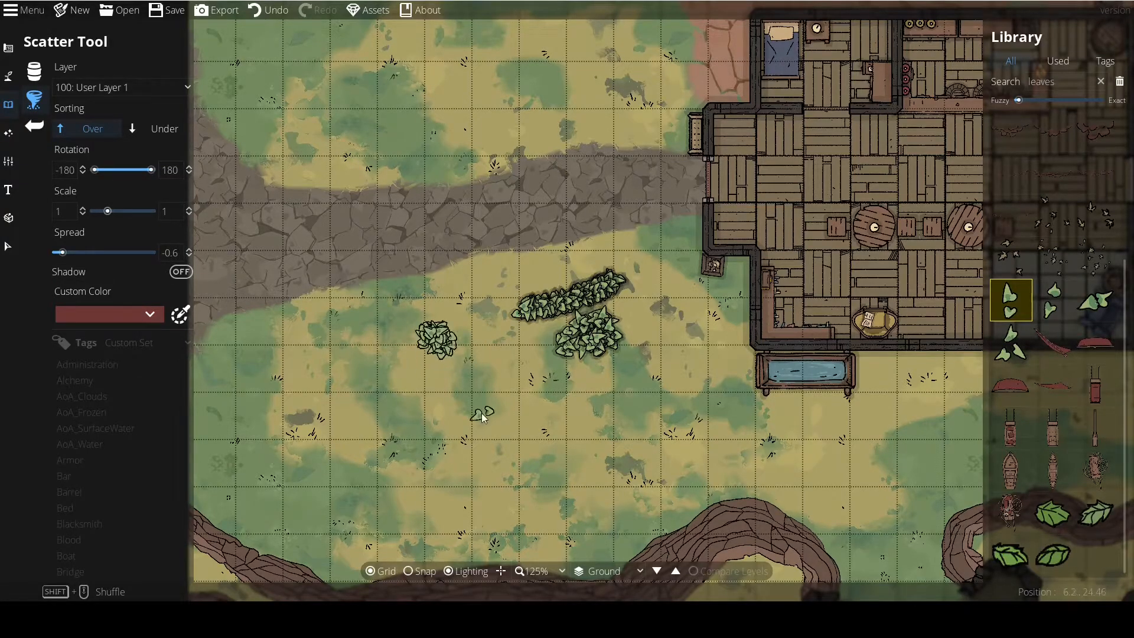
Undo the dense leaf clusters and turn the scatter shadow back on.
click(264, 13)
click(264, 13)
click(265, 13)
click(162, 271)
Scatter strokes of Leaves 01 over the grass south of the path at several different spreads, including 0.09.
drag(70, 254, 91, 253)
mouse_move(450, 348)
mouse_down()
mouse_move(504, 397)
mouse_move(578, 350)
mouse_move(511, 317)
mouse_up()
drag(88, 254, 71, 253)
mouse_move(368, 395)
mouse_down()
mouse_move(400, 399)
mouse_move(457, 458)
mouse_move(515, 422)
mouse_up()
drag(80, 254, 77, 253)
mouse_move(440, 290)
mouse_down()
mouse_move(509, 317)
mouse_move(574, 308)
mouse_move(658, 338)
mouse_move(616, 388)
mouse_up()
key(ctrl+z)
Scatter more Leaves 01 on the western part of the grass and set the spread to 0.38 for the last stroke.
click(164, 253)
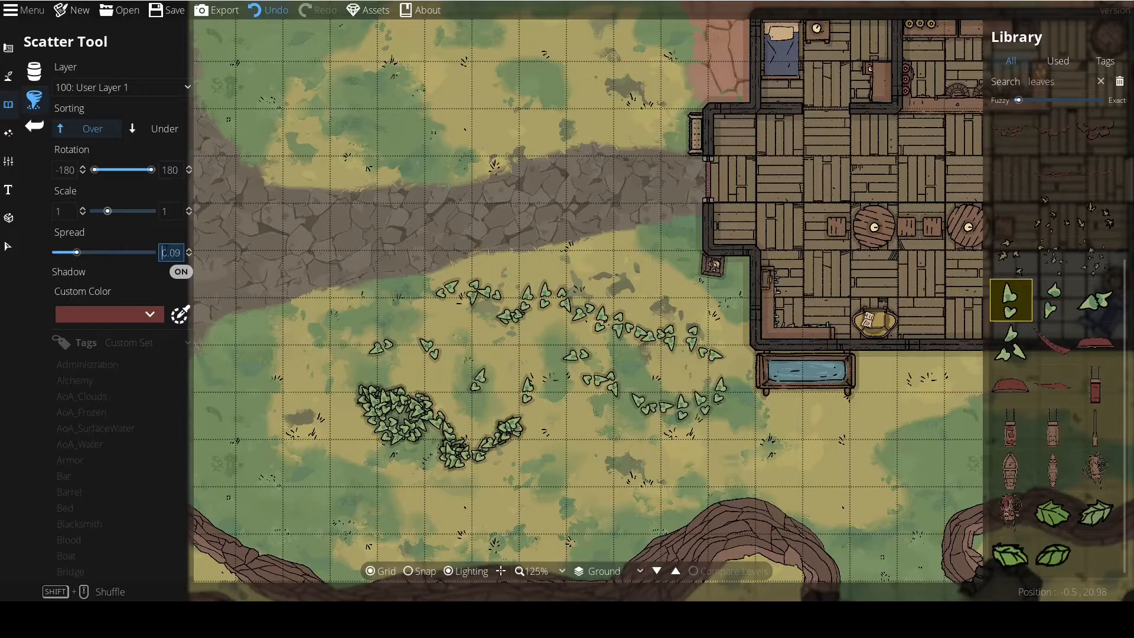
double_click(171, 253)
click(168, 253)
key(Return)
mouse_move(368, 289)
mouse_down()
mouse_move(447, 349)
mouse_move(341, 338)
mouse_up()
drag(147, 251, 140, 251)
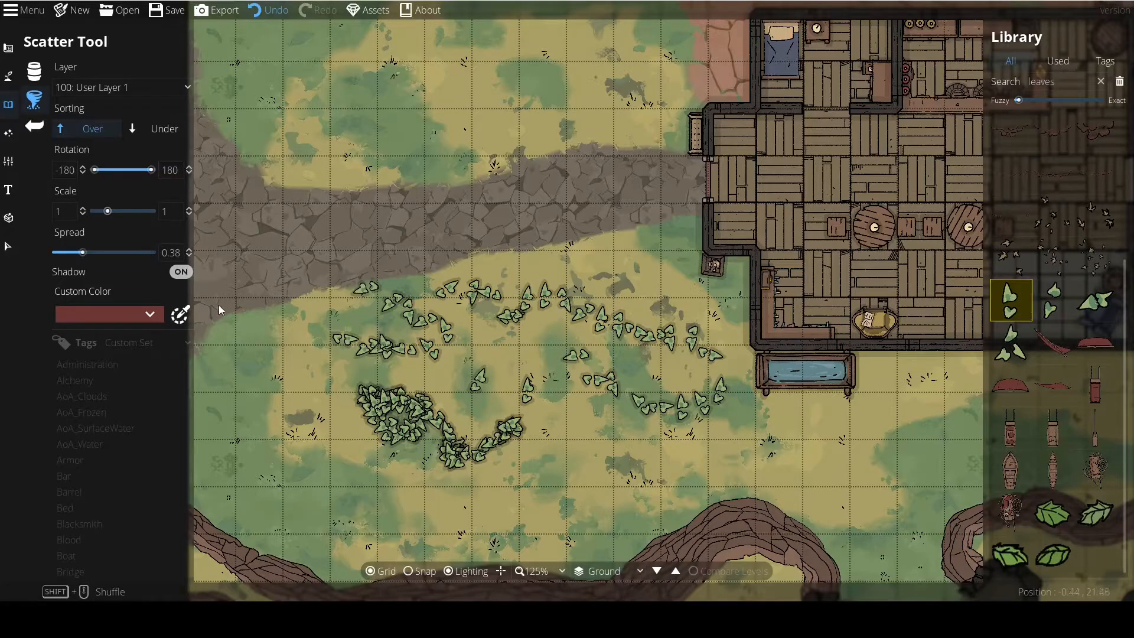
mouse_move(285, 399)
mouse_down()
mouse_move(510, 457)
mouse_move(555, 411)
mouse_up()
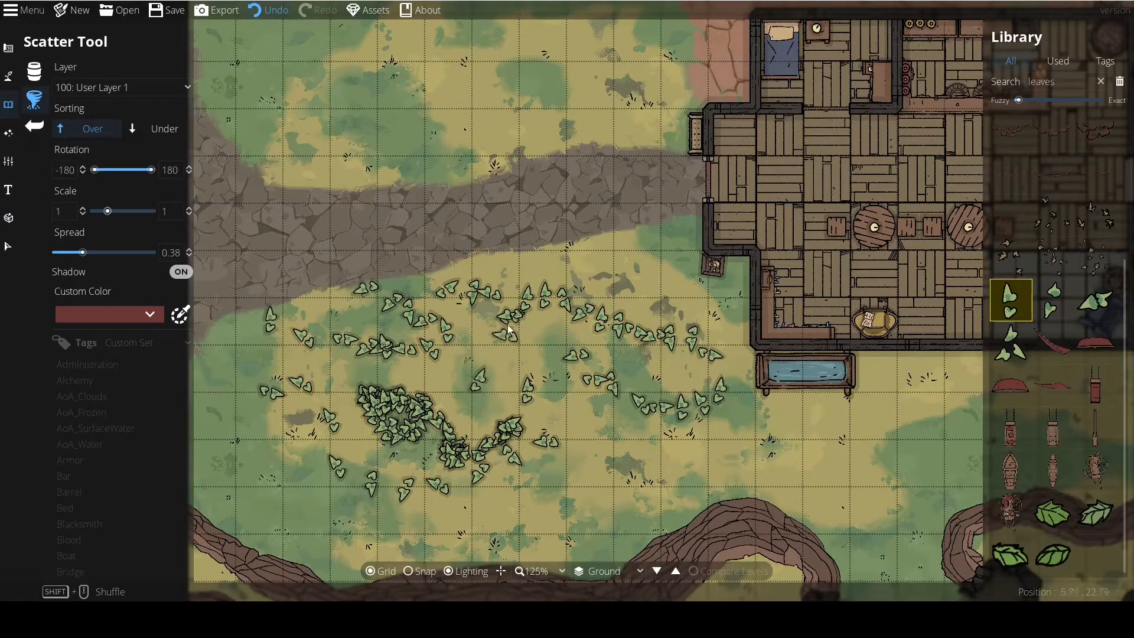
Select all the scattered leaves south of the path and delete them.
click(7, 246)
drag(252, 198, 733, 503)
drag(738, 295, 232, 501)
key(Delete)
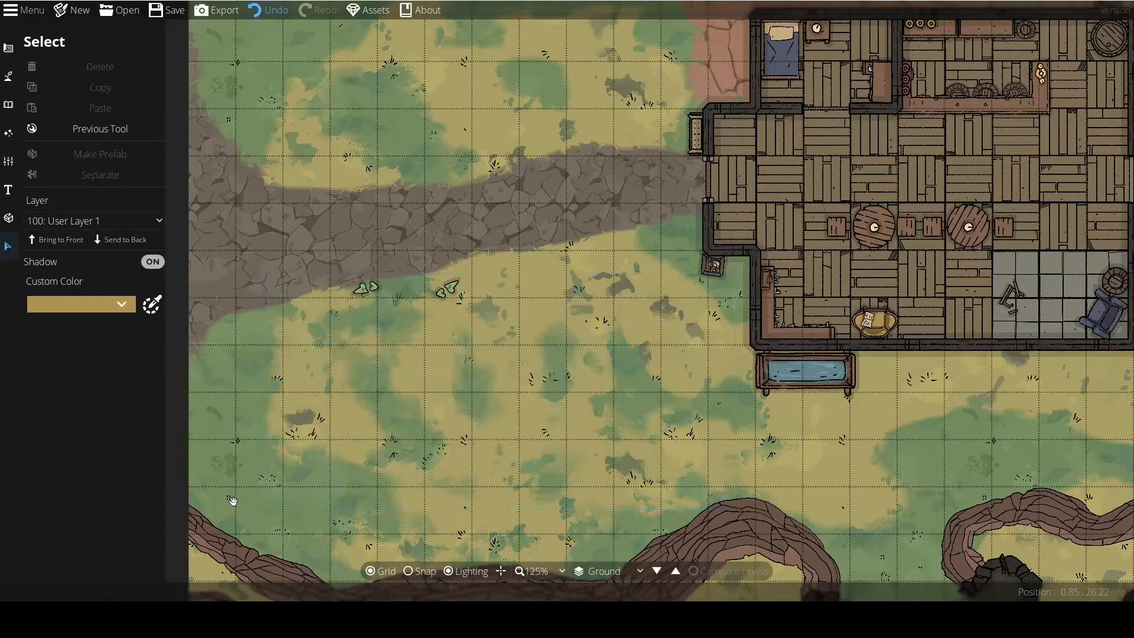
drag(239, 254, 576, 359)
key(Delete)
Return to the Scatter Tool and scatter Leaves 01 at spread 0.38, widening the random scale range to 0.95–2.41.
click(100, 128)
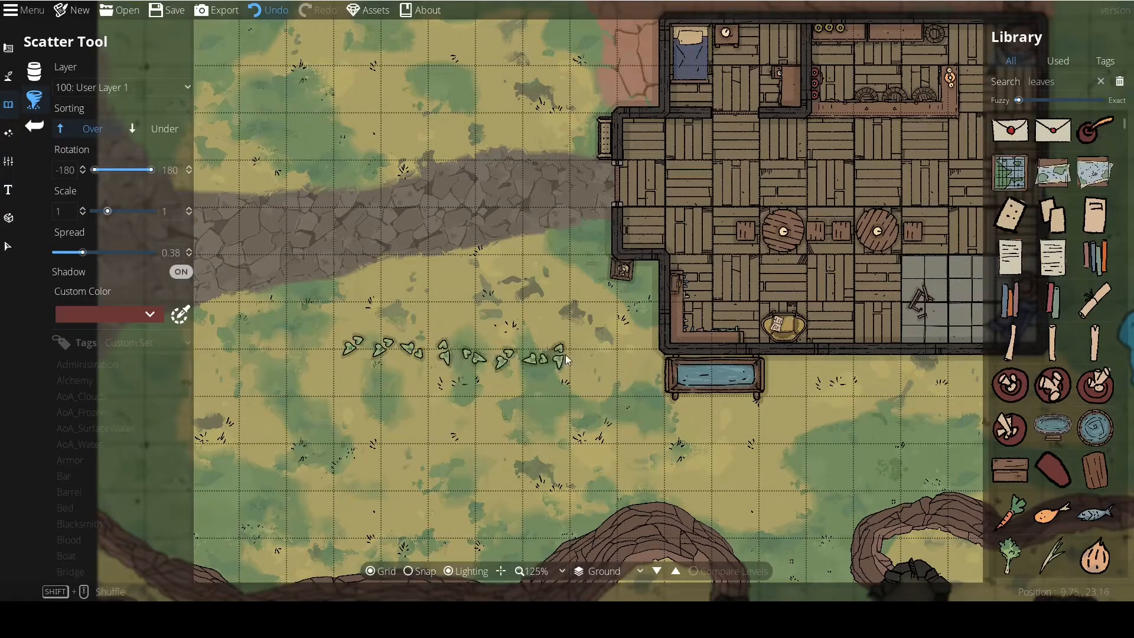
drag(395, 275, 563, 307)
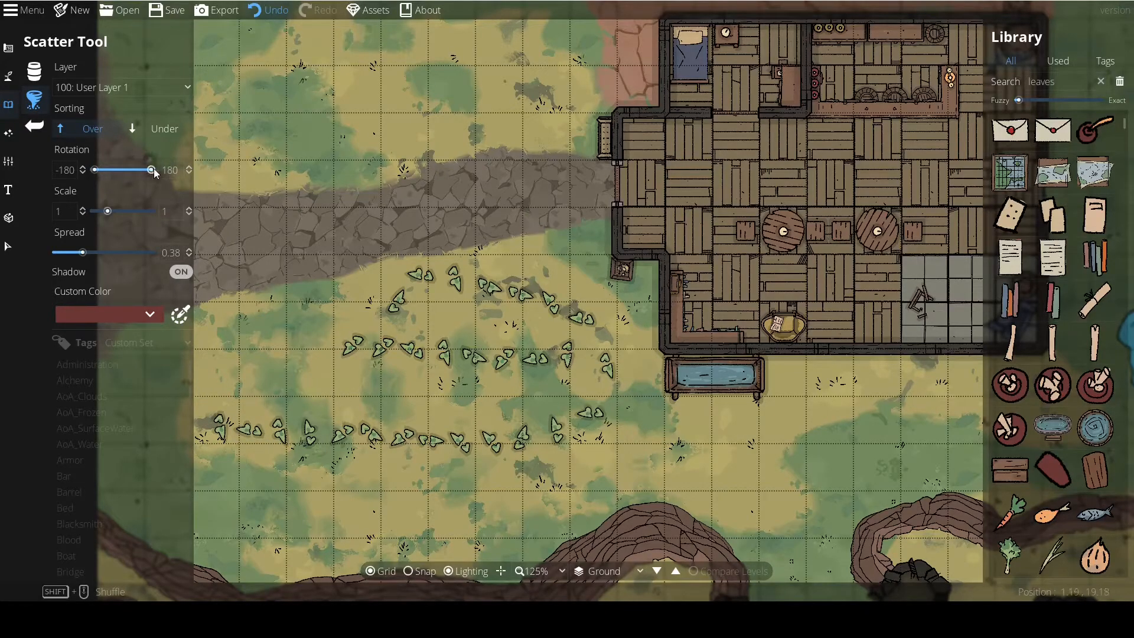
drag(108, 211, 127, 211)
mouse_move(234, 242)
mouse_down()
mouse_move(344, 327)
mouse_move(392, 286)
mouse_move(371, 163)
mouse_move(404, 89)
mouse_move(444, 188)
mouse_move(398, 284)
mouse_move(464, 230)
mouse_up()
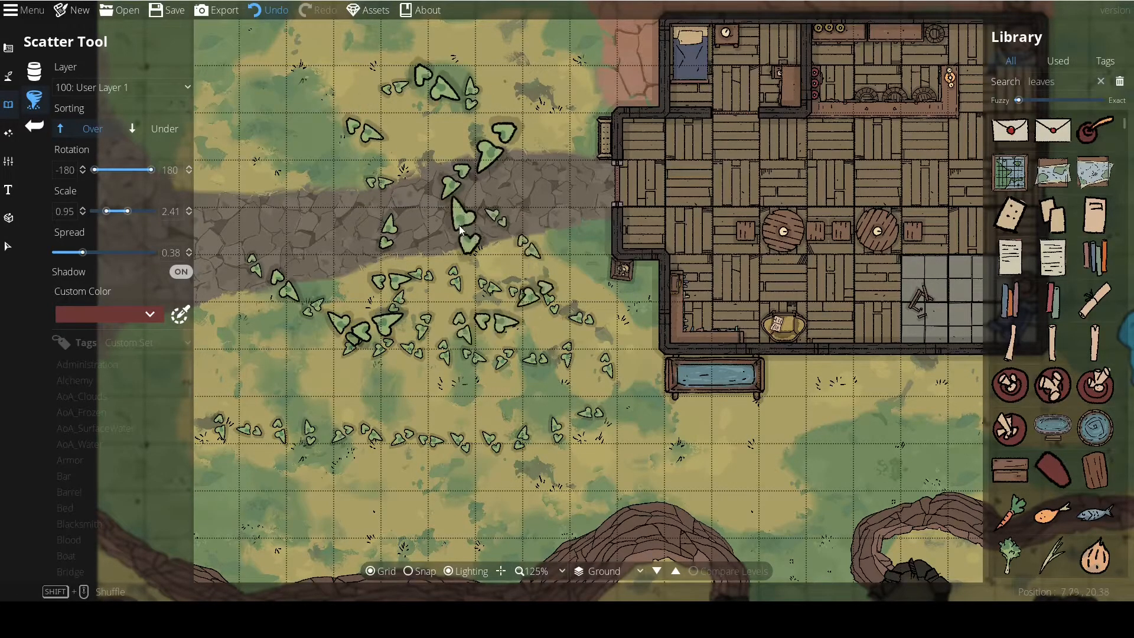
drag(307, 266, 362, 280)
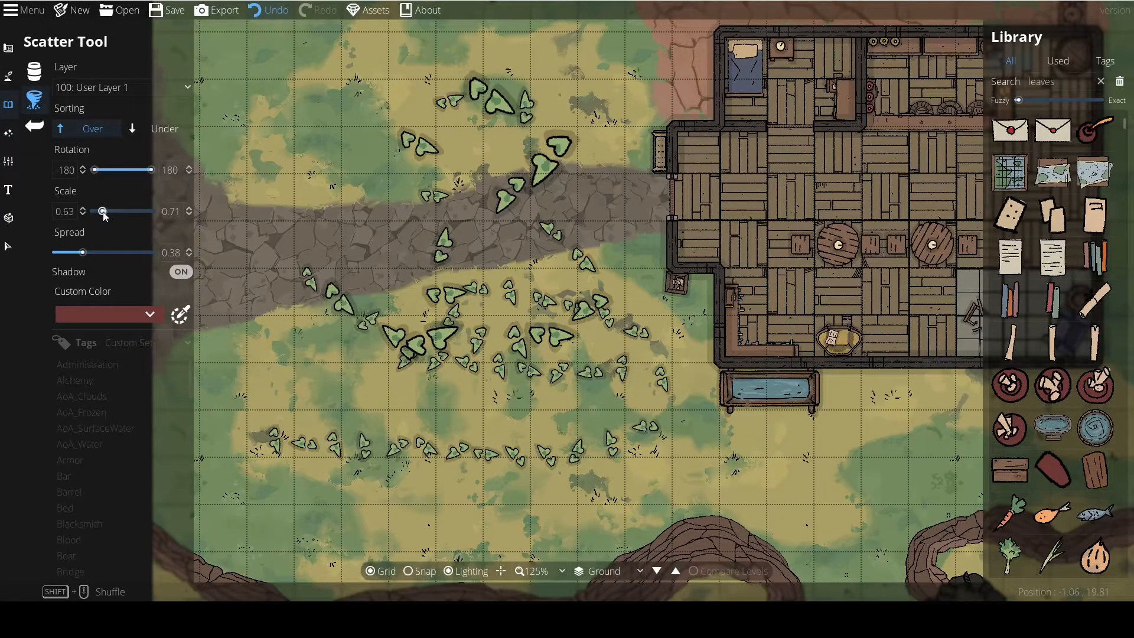
Set the random scale range to 0.71–1 and scatter a stroke of leaves down across the path.
double_click(65, 212)
text(1)
click(166, 211)
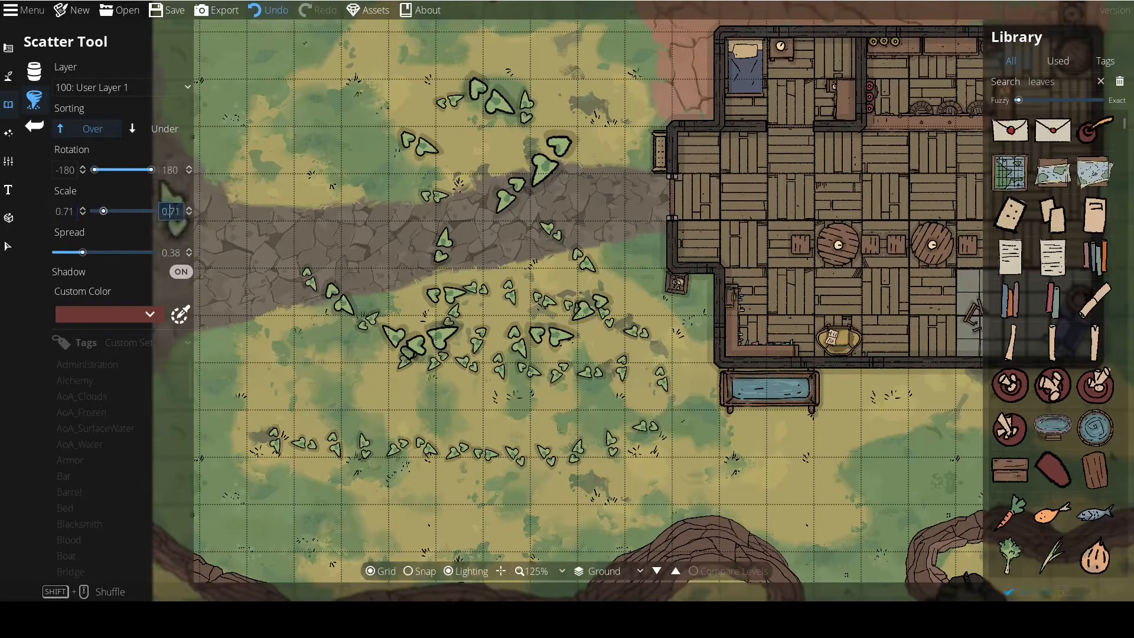
mouse_move(355, 204)
mouse_down()
mouse_move(320, 197)
mouse_move(411, 249)
mouse_move(412, 350)
mouse_move(373, 413)
mouse_up()
Undo all the leaf strokes scattered west of the tavern.
click(265, 11)
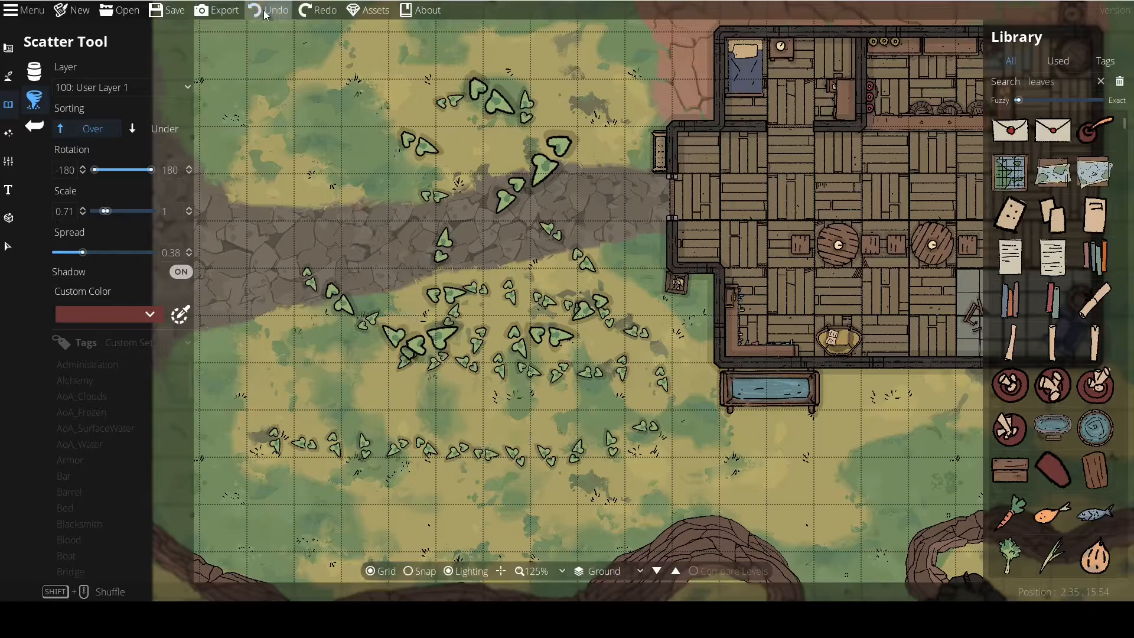
click(266, 11)
click(266, 10)
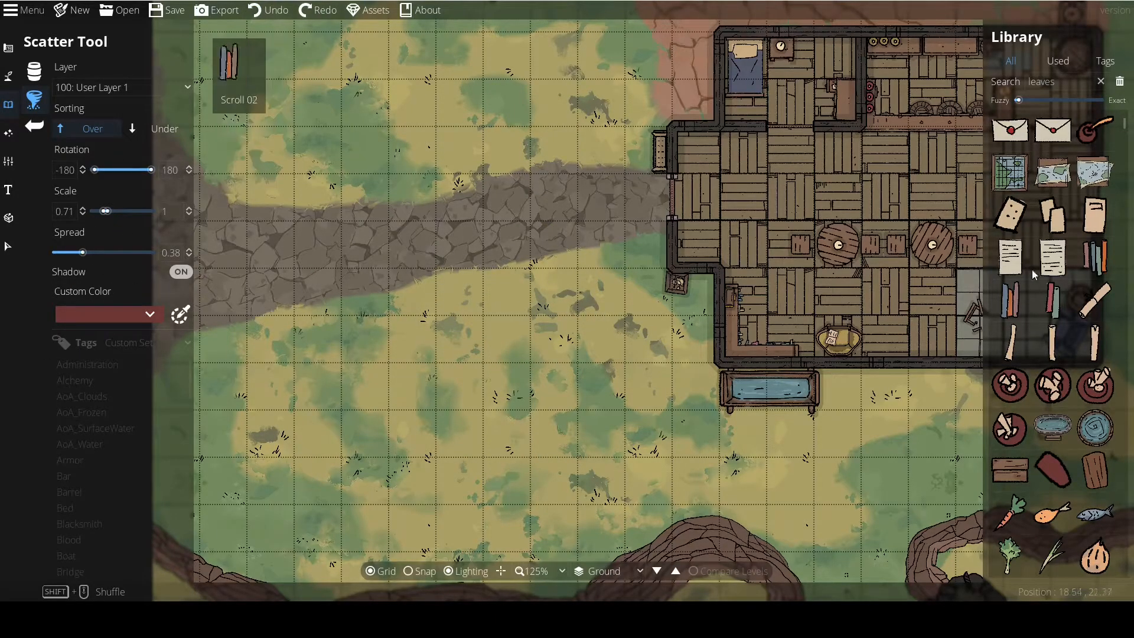
Open the library's tag-based view and search it for tree.
click(79, 463)
scroll(99, 448, down, 5)
scroll(100, 455, up, 5)
scroll(105, 446, down, 3)
double_click(1064, 82)
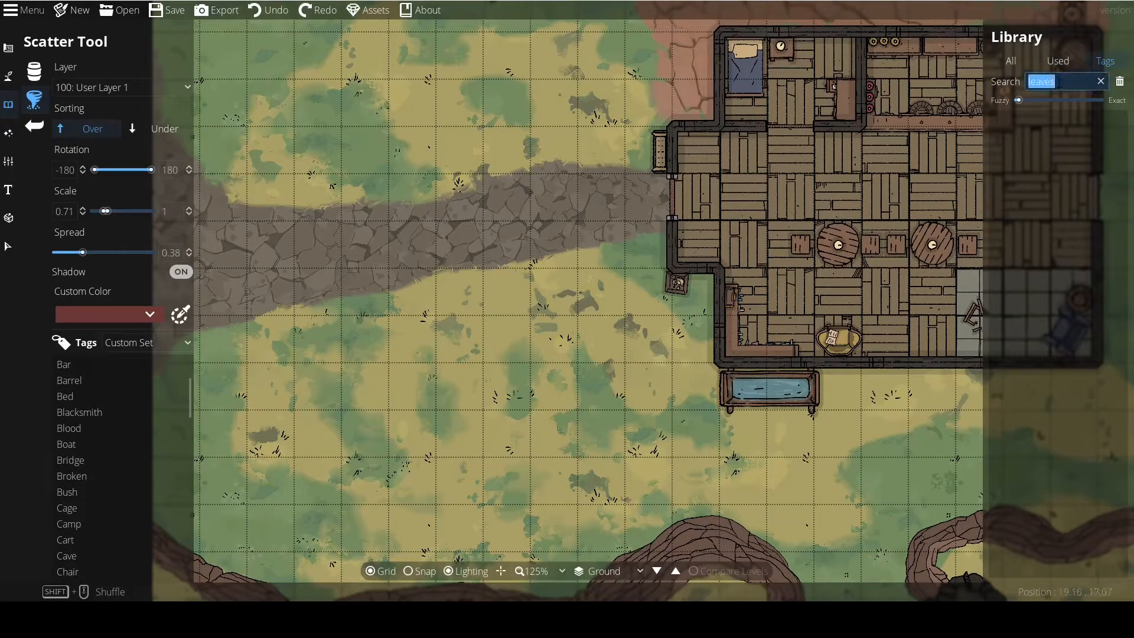
text(tree)
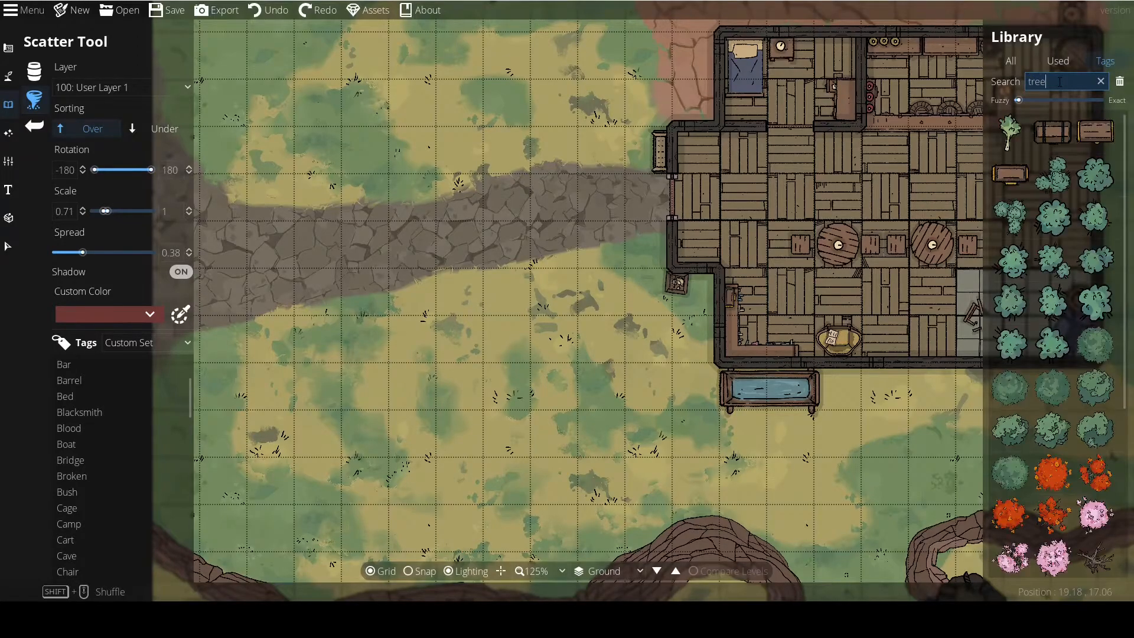
Scatter three different green bush assets, one at a time, over the grass south of the path.
click(1064, 220)
mouse_move(626, 304)
mouse_down()
mouse_move(548, 338)
mouse_move(463, 356)
mouse_up()
click(1055, 306)
mouse_move(624, 394)
mouse_down()
mouse_move(562, 452)
mouse_move(464, 372)
mouse_up()
click(1015, 221)
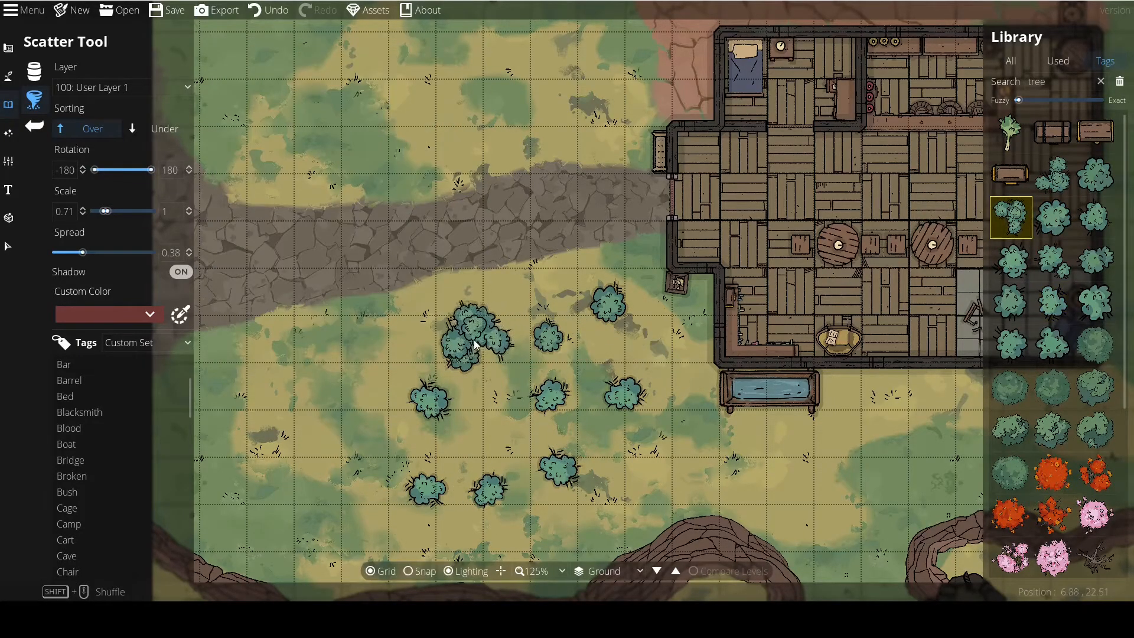
click(464, 334)
click(561, 394)
Place further single green bushes among the scattered ones, switching to another bush asset each time.
click(1054, 229)
click(481, 446)
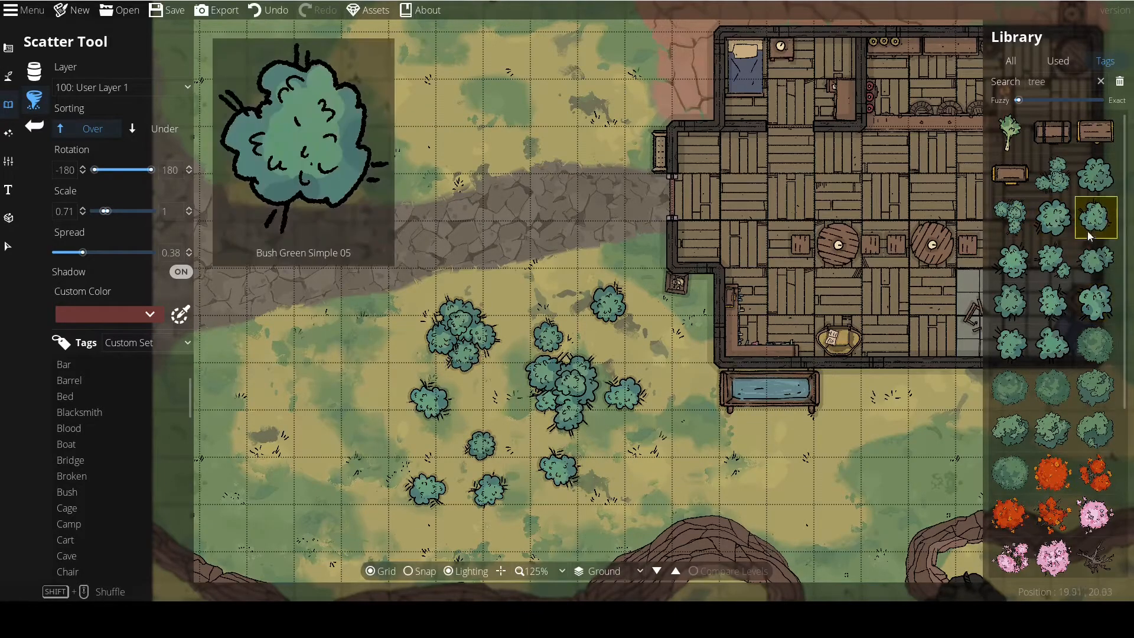
click(1054, 175)
click(534, 349)
Select all thirteen Bush Green Simple assets together as the random set to scatter.
drag(552, 344, 594, 303)
mouse_move(1066, 219)
ctrl+click(1098, 175)
ctrl+click(1017, 215)
ctrl+click(1056, 221)
ctrl+click(1096, 217)
ctrl+click(1011, 260)
ctrl+click(1054, 260)
ctrl+click(1097, 260)
ctrl+click(1010, 302)
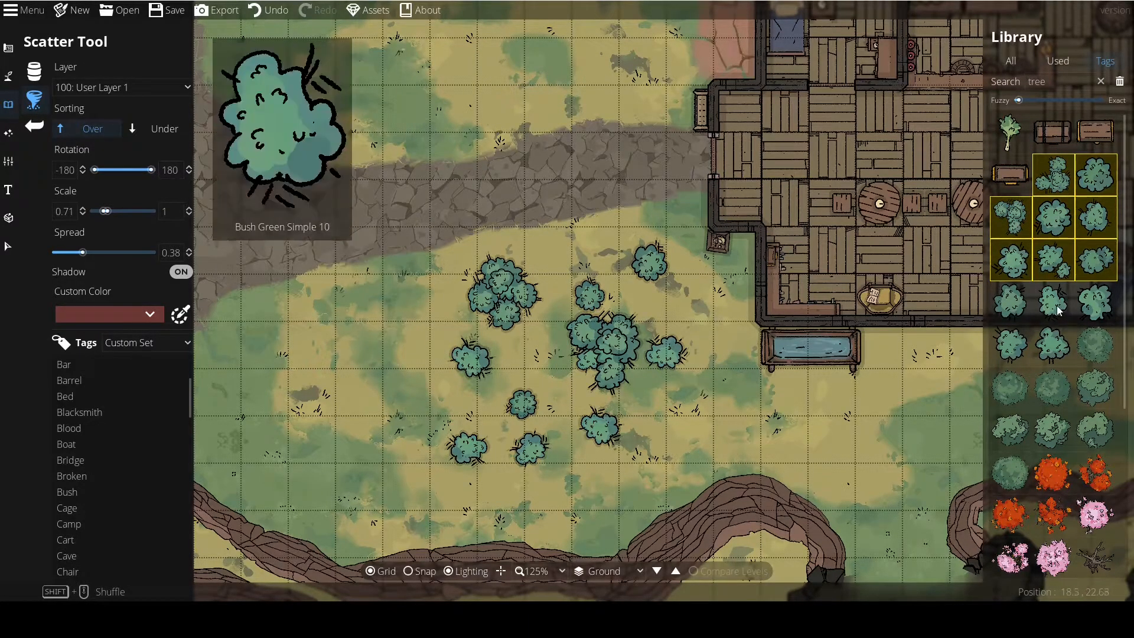
ctrl+click(1053, 303)
ctrl+click(1052, 345)
ctrl+click(1011, 345)
ctrl+click(1096, 302)
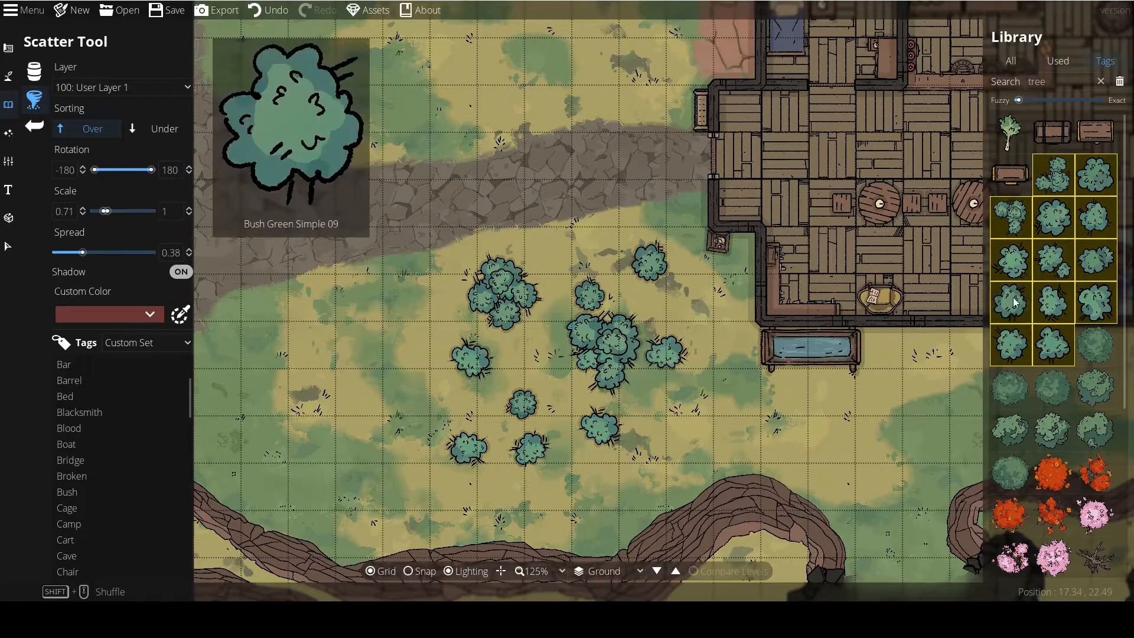
Scatter random bushes from the selected set over the grass on both sides of the path west of the tavern.
click(447, 321)
click(367, 332)
click(335, 380)
click(383, 425)
drag(417, 309, 486, 369)
mouse_move(344, 125)
mouse_down()
mouse_move(347, 249)
mouse_move(446, 178)
mouse_move(616, 134)
mouse_move(710, 159)
mouse_move(613, 285)
mouse_move(465, 262)
mouse_move(435, 291)
mouse_up()
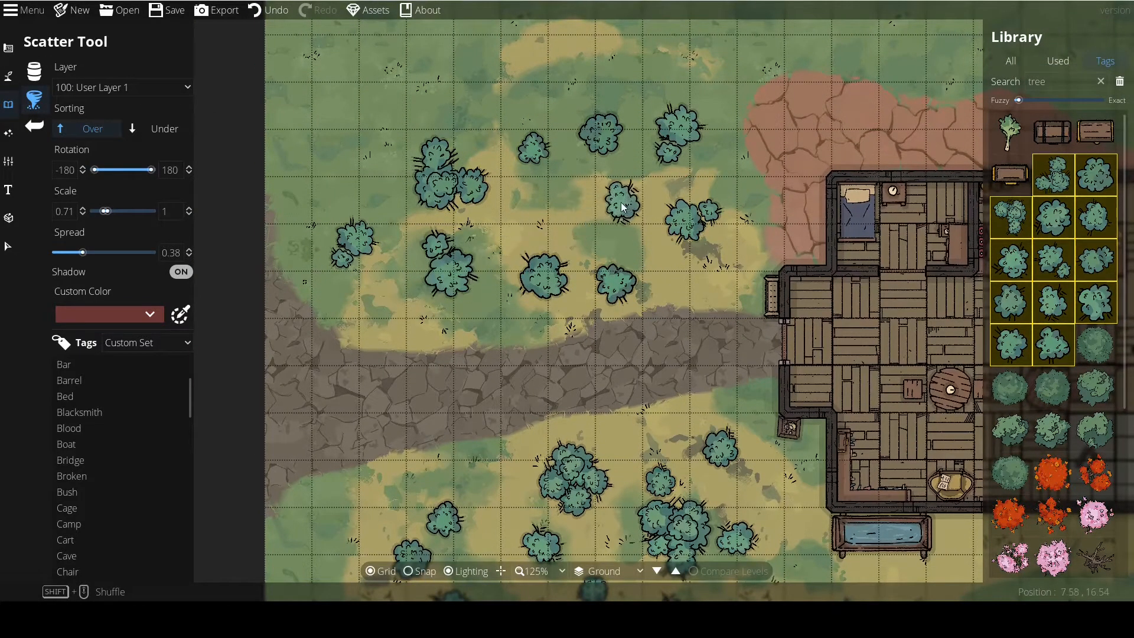
click(548, 203)
click(630, 225)
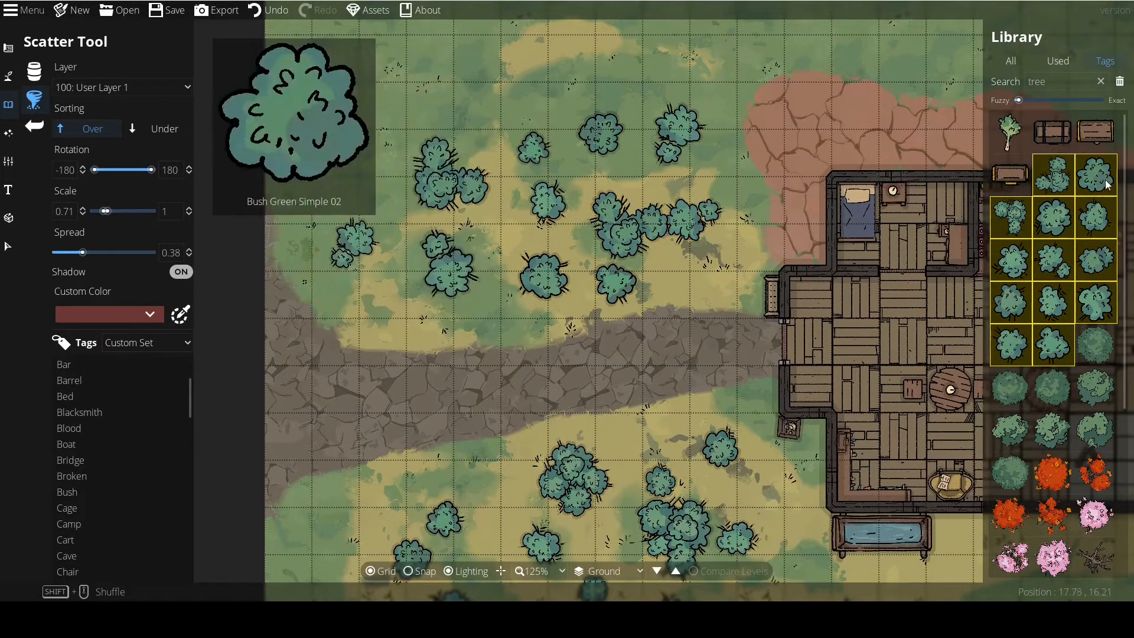
Thicken the bushes north of the path with long overlapping strokes, letting some spill onto the path.
mouse_move(576, 83)
mouse_down()
mouse_move(481, 65)
mouse_move(335, 195)
mouse_up()
mouse_move(555, 108)
mouse_down()
mouse_move(532, 176)
mouse_move(511, 97)
mouse_move(563, 159)
mouse_move(610, 136)
mouse_move(754, 107)
mouse_move(631, 252)
mouse_move(401, 266)
mouse_move(517, 362)
mouse_move(550, 288)
mouse_move(486, 180)
mouse_move(299, 218)
mouse_move(427, 409)
mouse_move(484, 315)
mouse_move(566, 329)
mouse_move(729, 304)
mouse_up()
scroll(551, 416, down, 2)
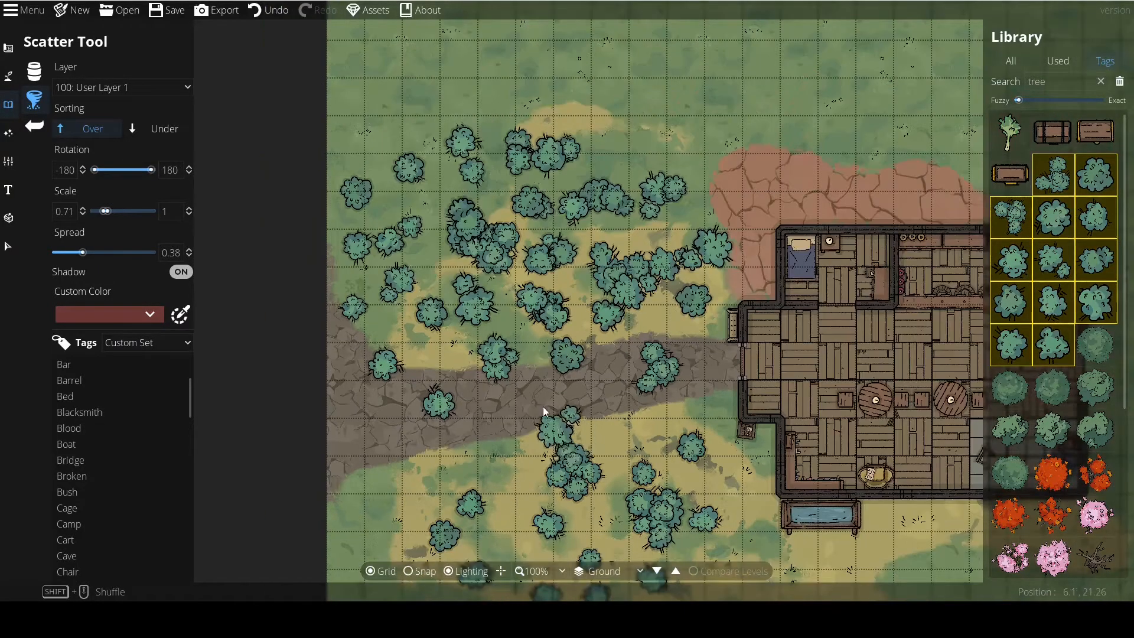
drag(477, 325, 516, 308)
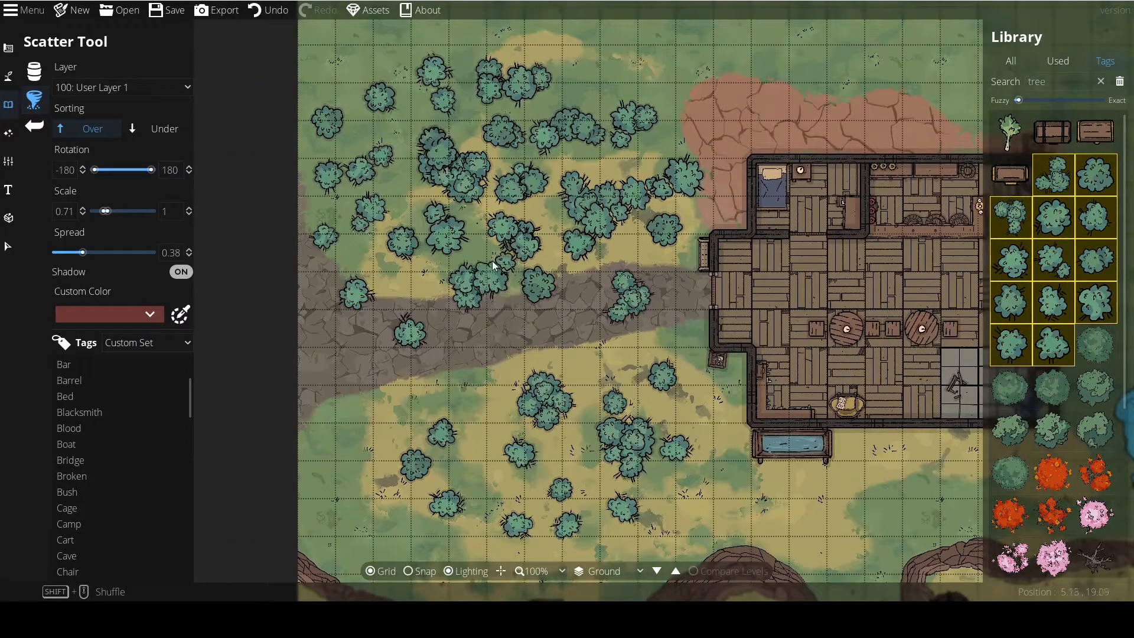
drag(508, 239, 545, 216)
mouse_move(498, 152)
mouse_down()
mouse_move(609, 152)
mouse_move(595, 166)
mouse_move(647, 148)
mouse_move(584, 195)
mouse_move(619, 161)
mouse_move(535, 98)
mouse_move(591, 119)
mouse_move(606, 131)
mouse_move(562, 159)
mouse_move(578, 149)
mouse_move(514, 166)
mouse_move(544, 120)
mouse_move(593, 116)
mouse_up()
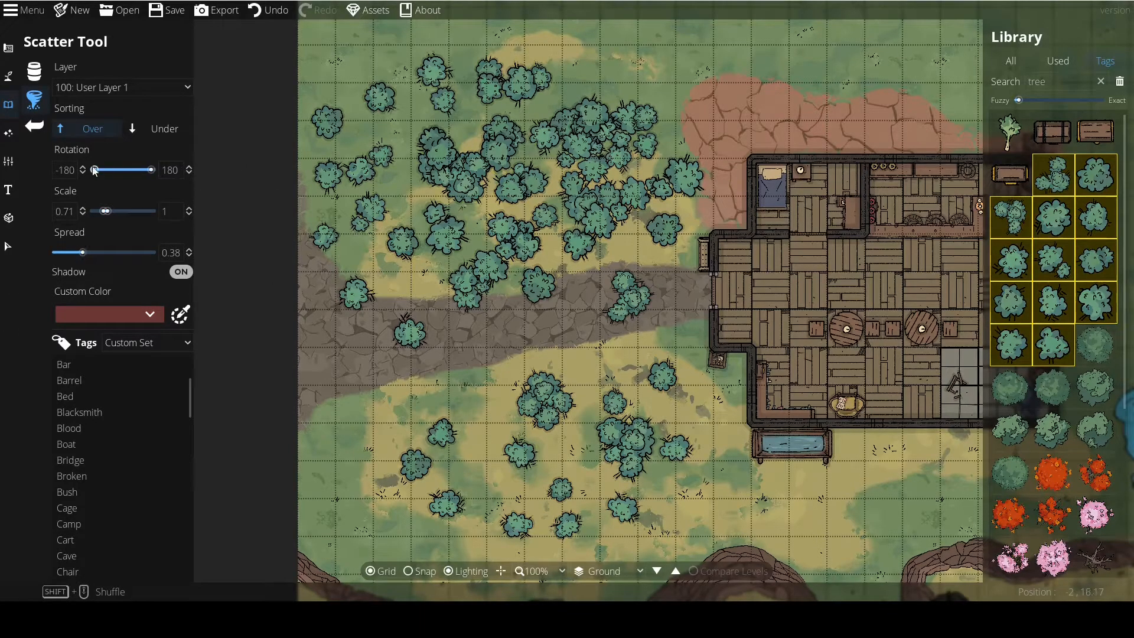
Undo all the bushes scattered on the open ground west of the tavern.
drag(452, 391, 421, 337)
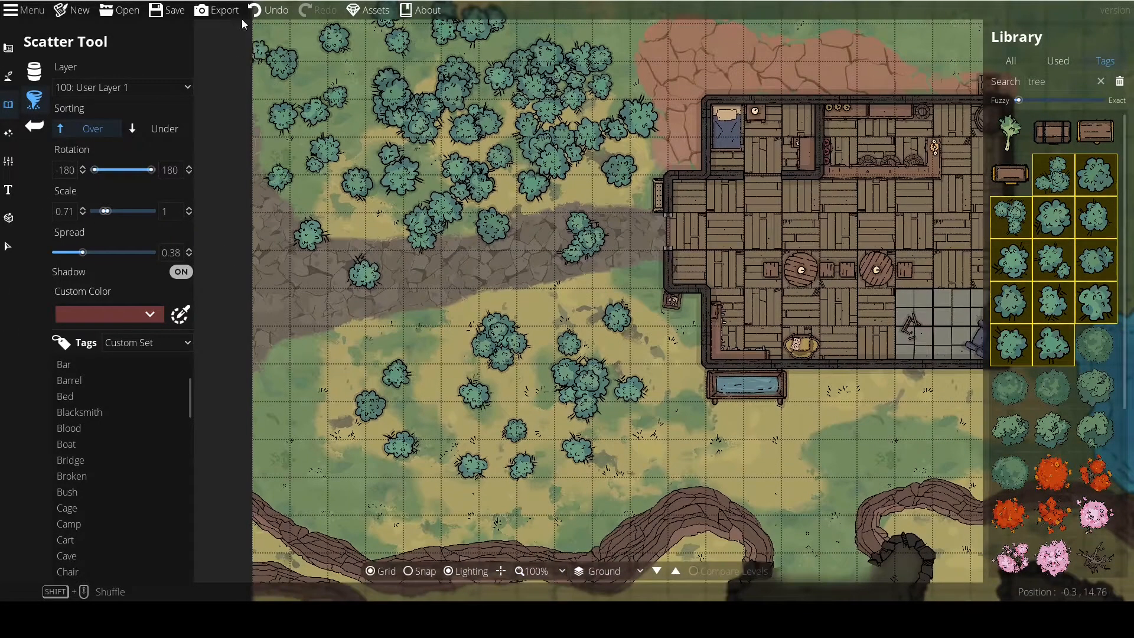
click(253, 11)
click(253, 12)
click(253, 12)
click(253, 12)
click(253, 12)
click(252, 12)
click(253, 12)
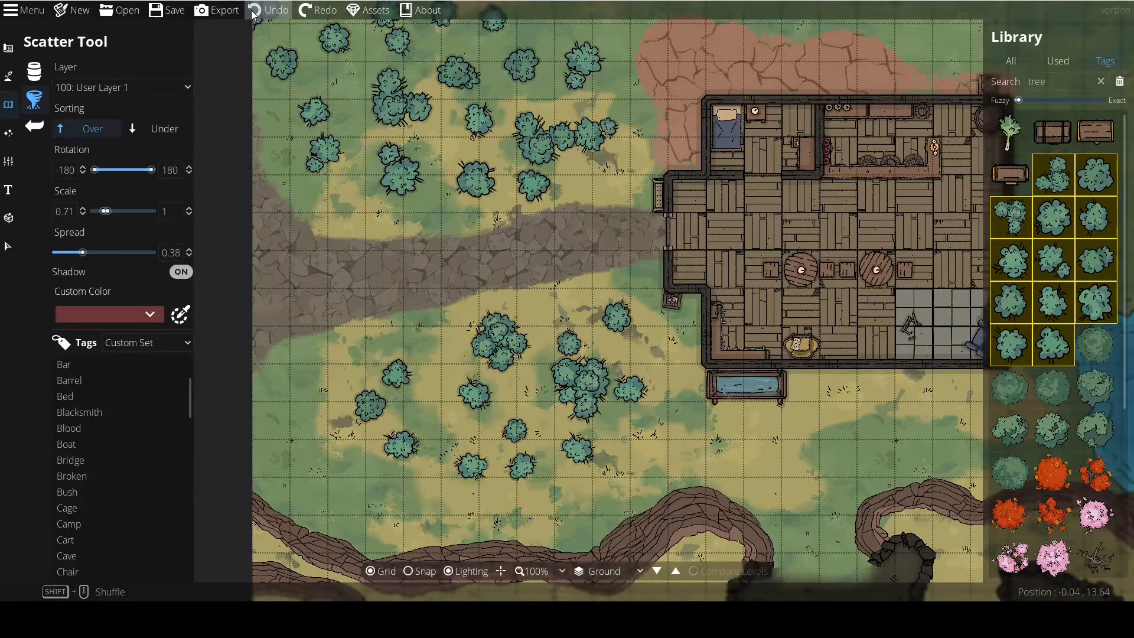
click(253, 12)
click(253, 12)
click(253, 13)
click(252, 13)
click(253, 13)
click(253, 13)
click(253, 13)
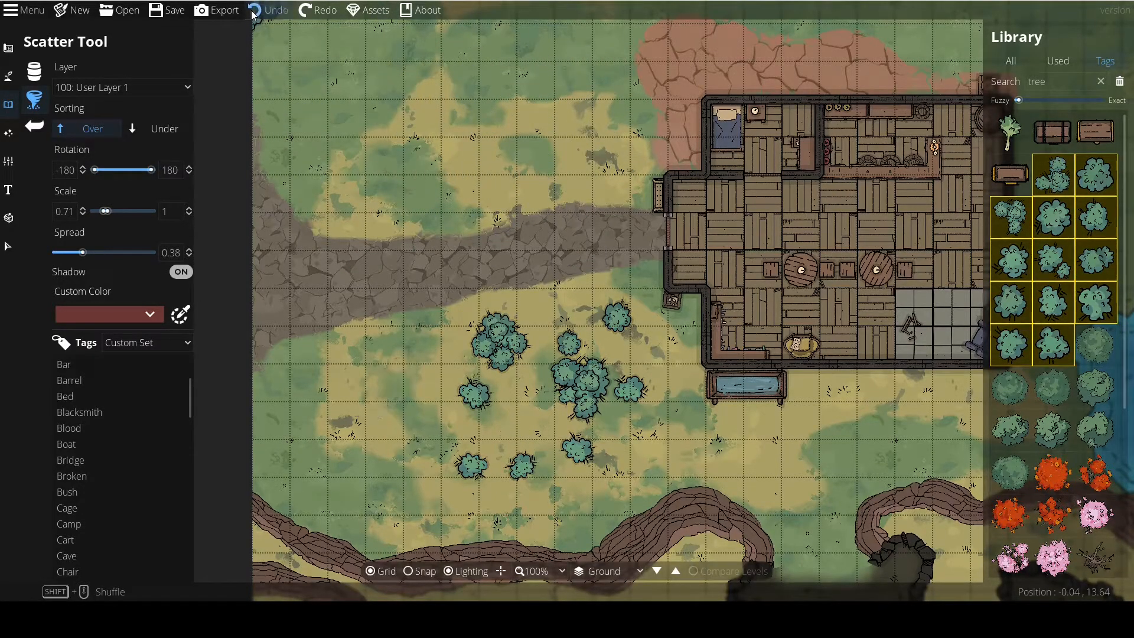
click(253, 13)
click(253, 13)
click(253, 13)
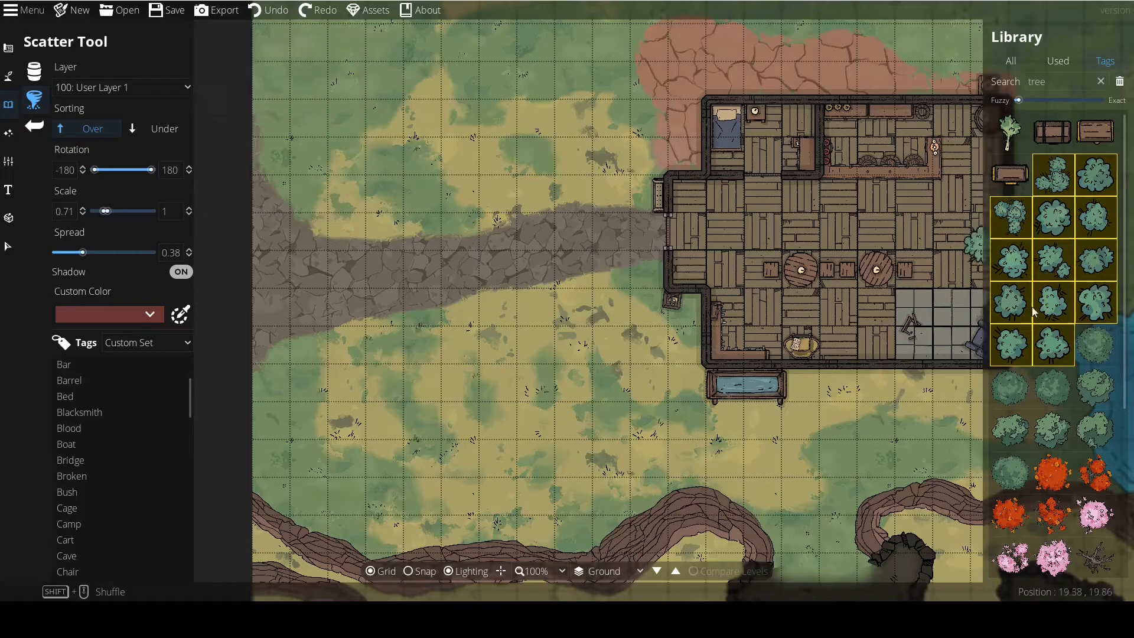
Search the asset library for "boulder" and select all twenty boulder assets together as the random set to scatter.
scroll(1080, 399, down, 4)
click(1055, 84)
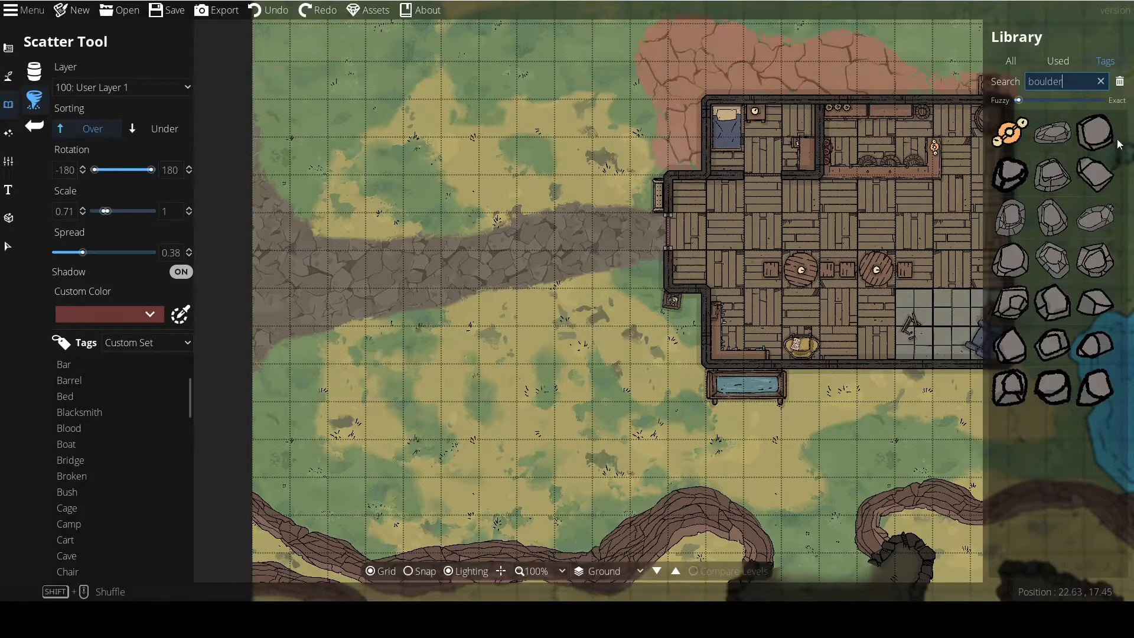
click(1053, 134)
ctrl+click(1093, 140)
ctrl+click(1012, 171)
ctrl+click(1053, 175)
ctrl+click(1092, 174)
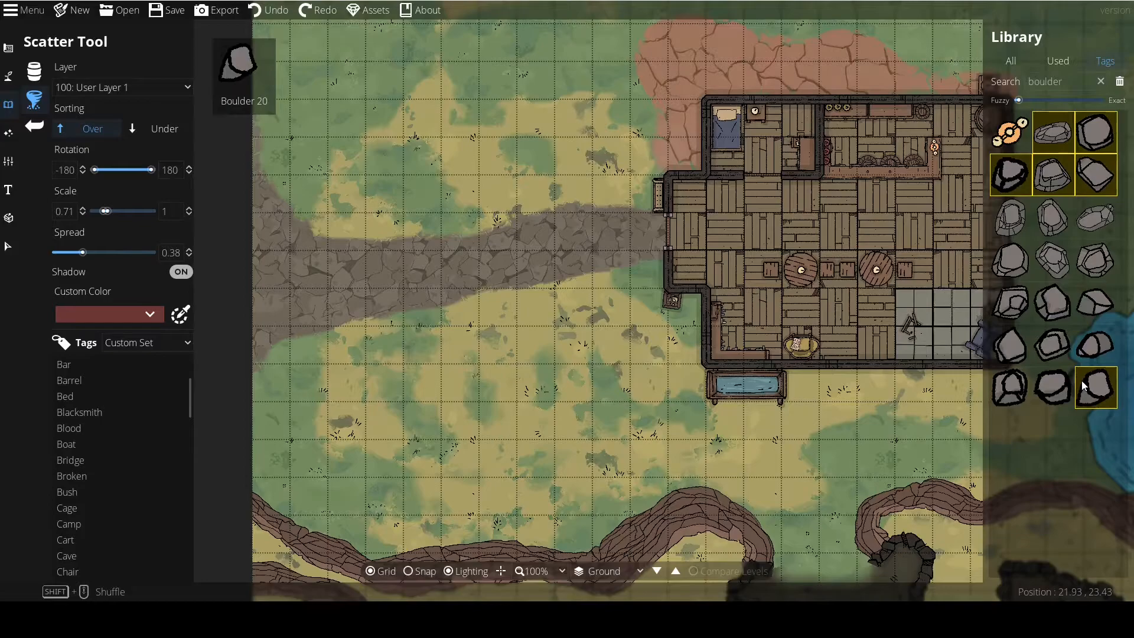
click(1052, 130)
shift+click(1094, 385)
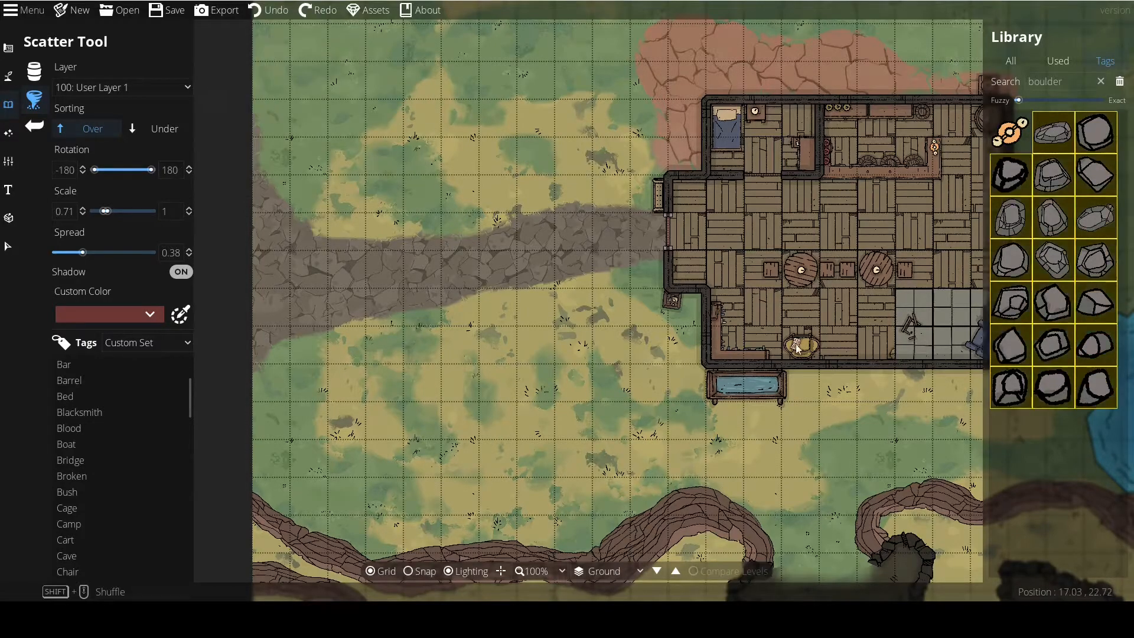
Scatter random boulders over the grass north of the path, from the map's west edge to near the tavern's red paving.
click(478, 196)
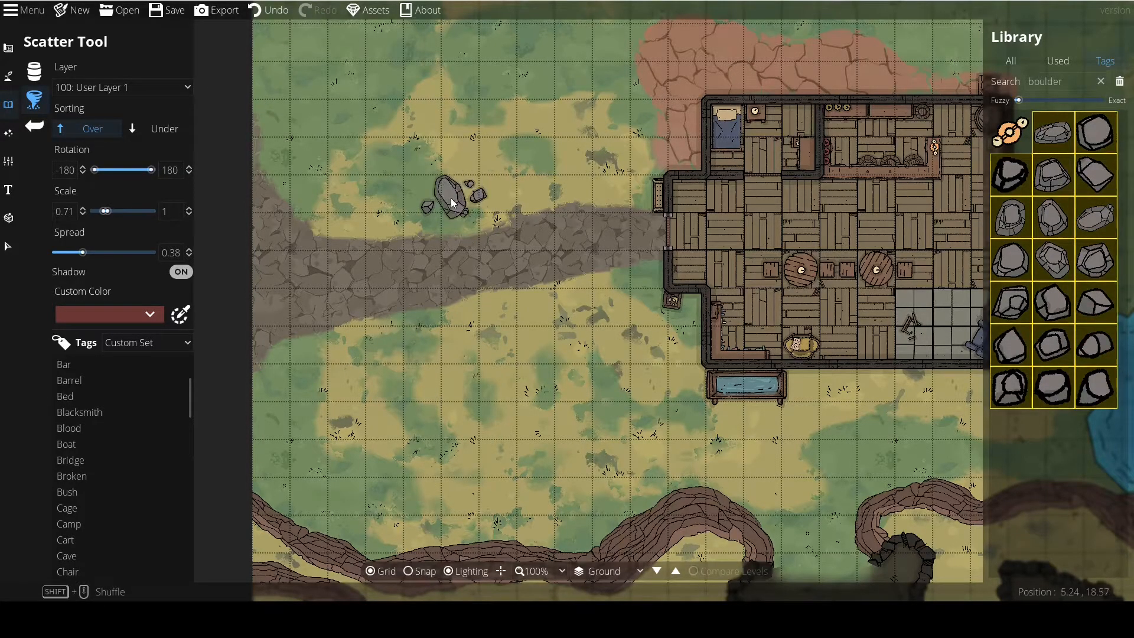
click(455, 204)
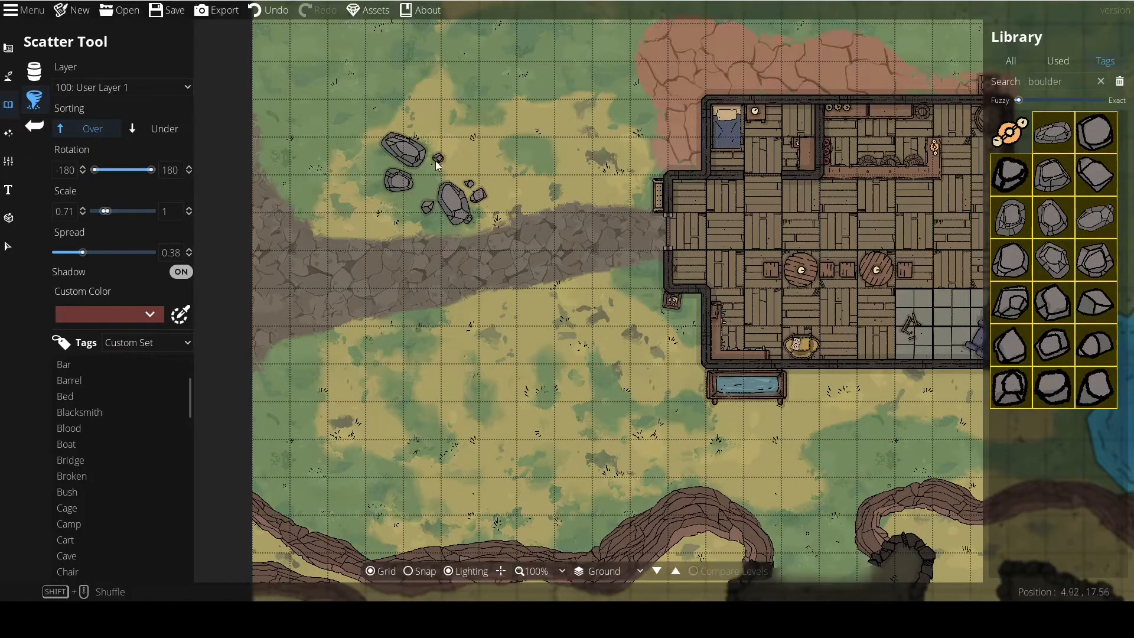
click(419, 134)
drag(533, 177, 569, 300)
click(571, 203)
click(511, 170)
click(556, 168)
click(635, 144)
click(618, 216)
click(501, 112)
click(703, 65)
click(674, 63)
click(686, 100)
click(549, 136)
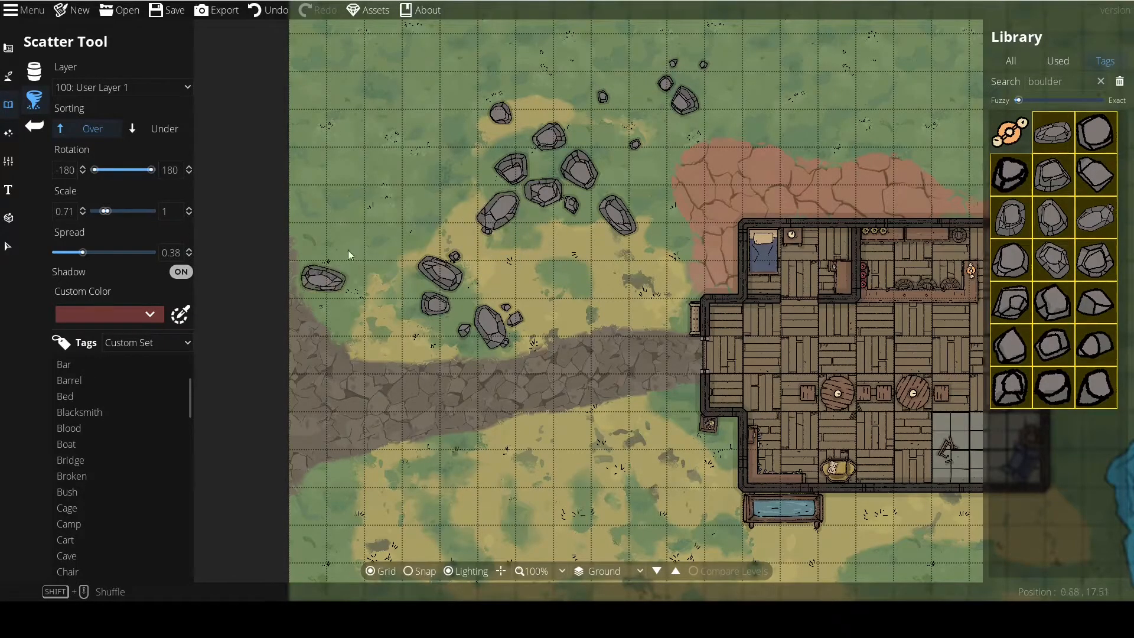
drag(432, 201, 428, 258)
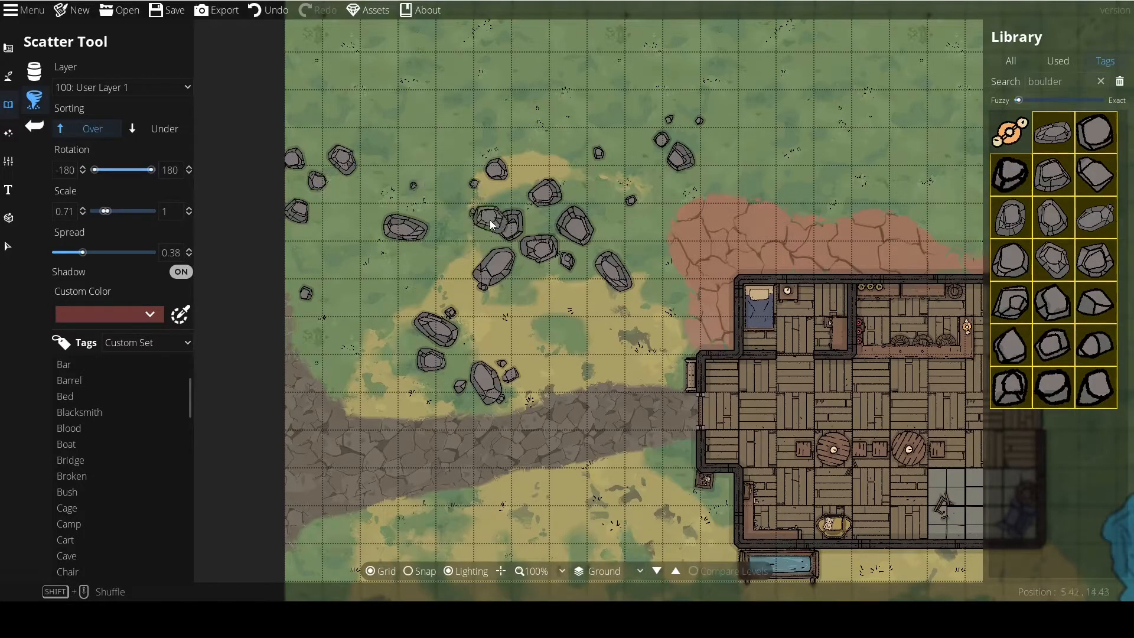
Move individual boulders within the scattered cluster northwest of the tavern and remove the elongated one on its east side.
click(8, 245)
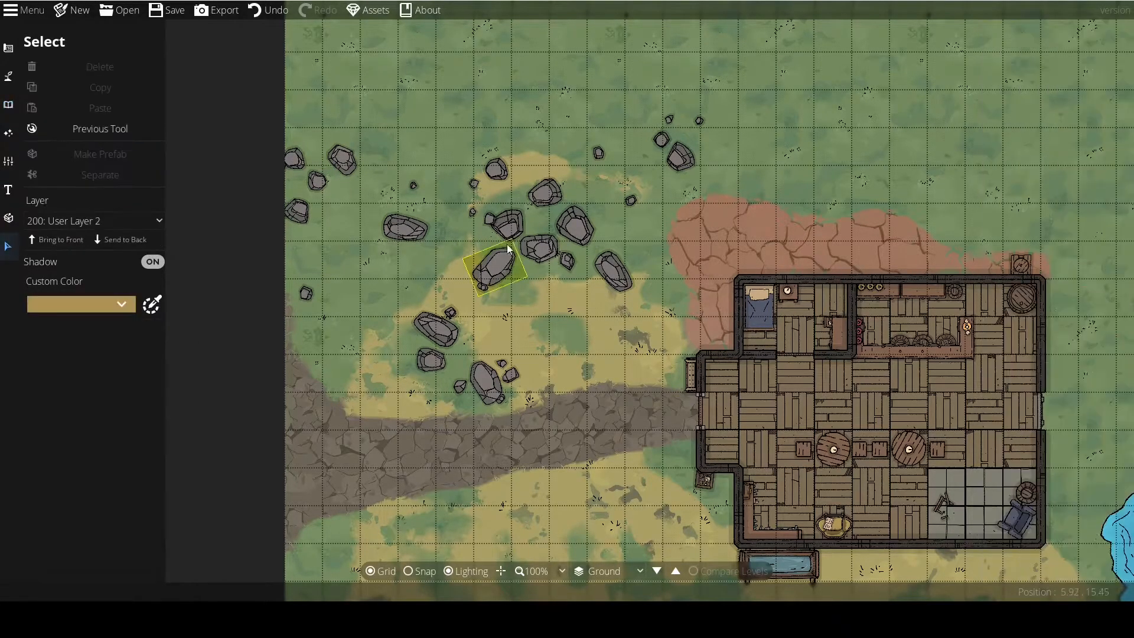
click(584, 235)
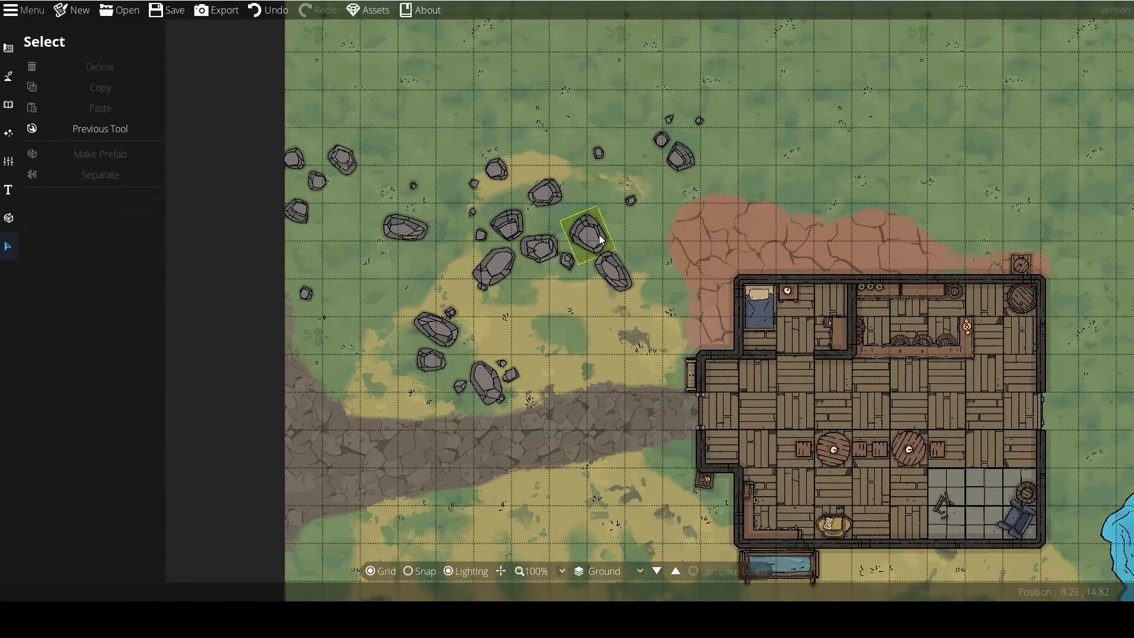
drag(587, 236, 623, 224)
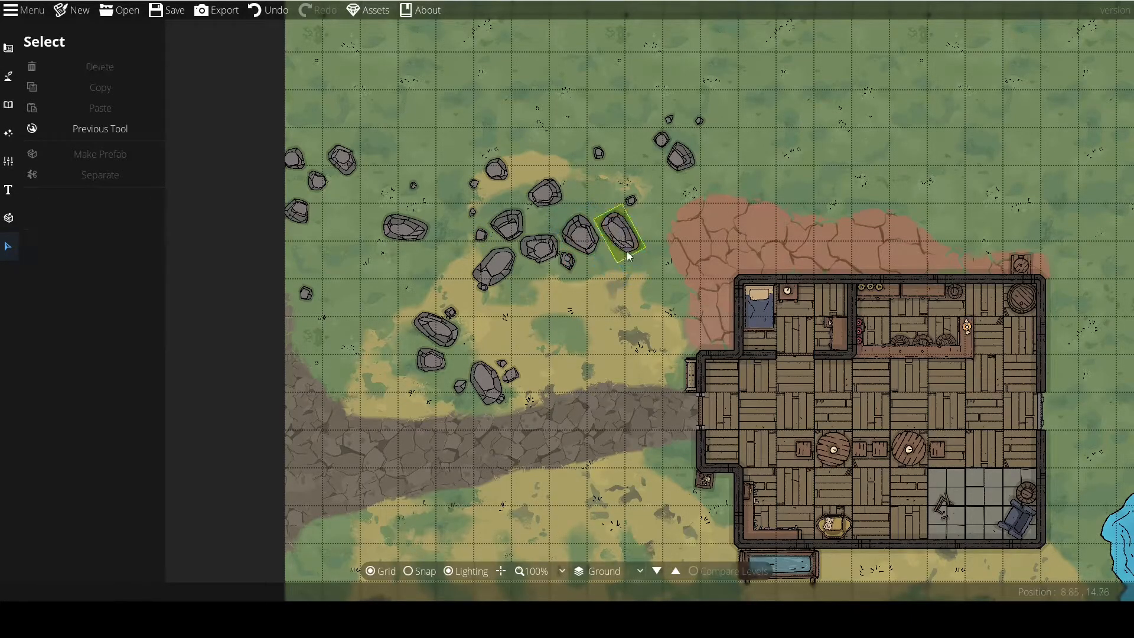
click(626, 234)
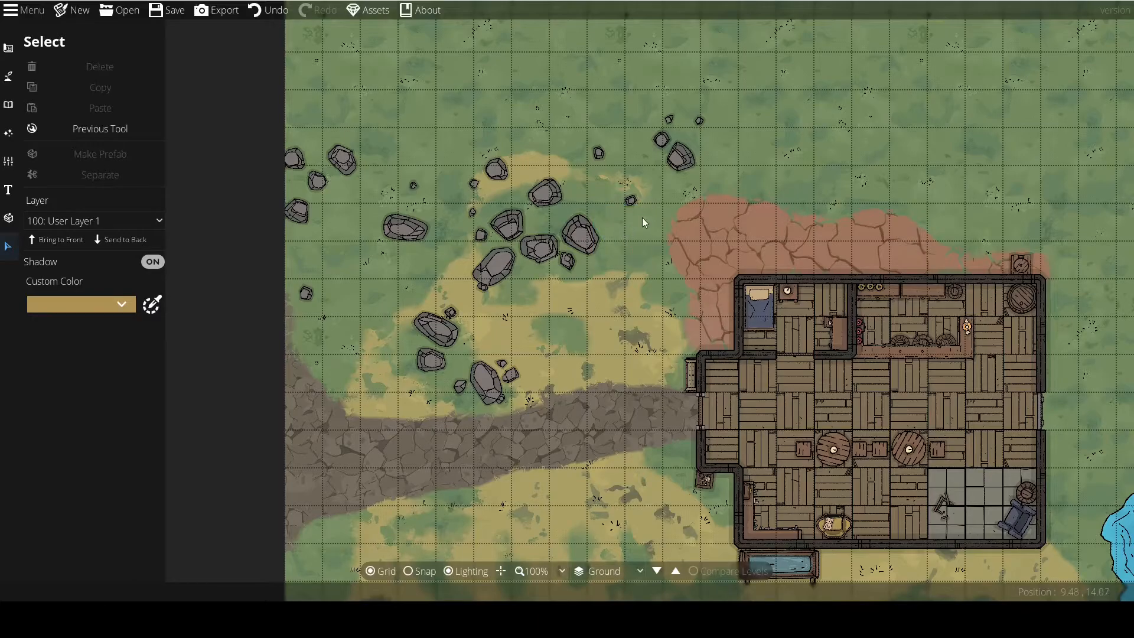
drag(632, 201, 606, 212)
click(623, 275)
scroll(573, 311, down, 2)
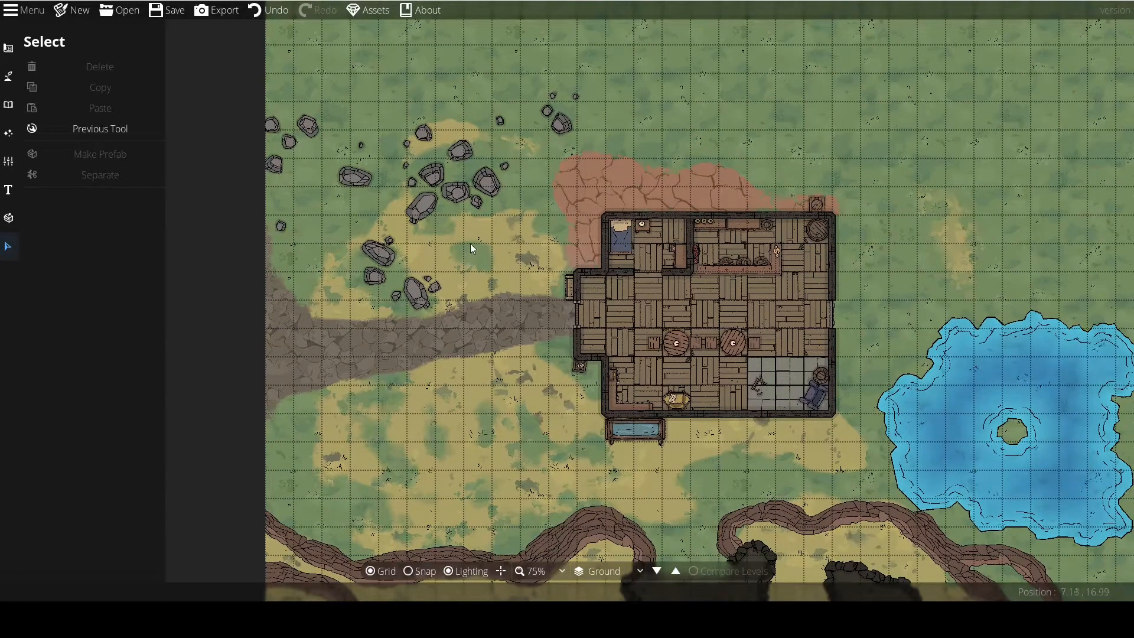
scroll(523, 282, up, 1)
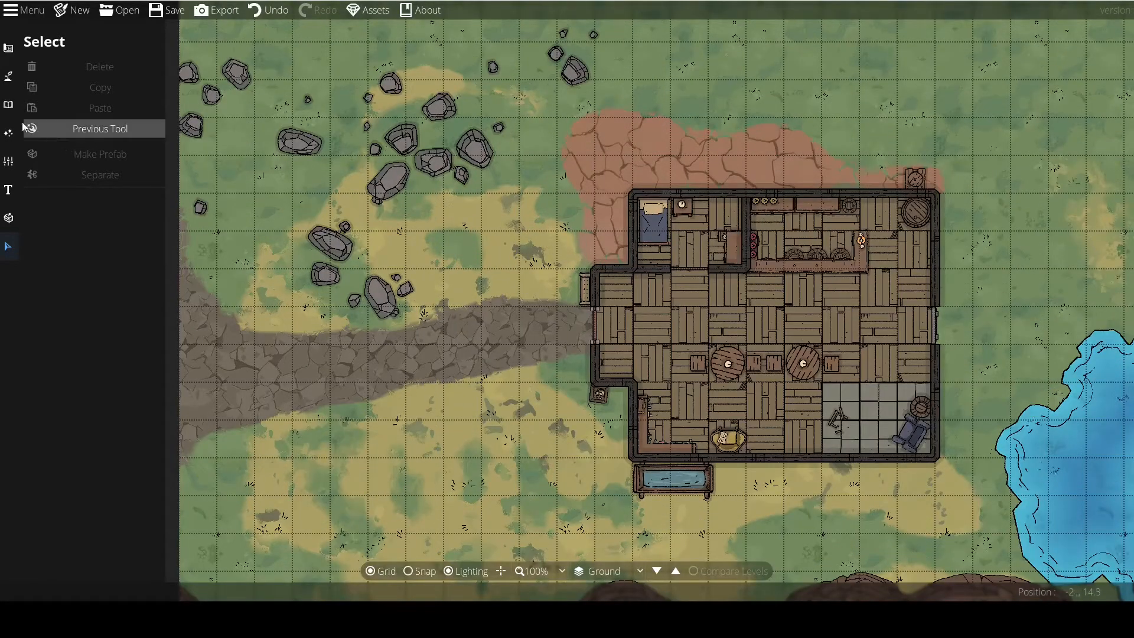
click(9, 99)
click(9, 76)
click(9, 104)
click(57, 82)
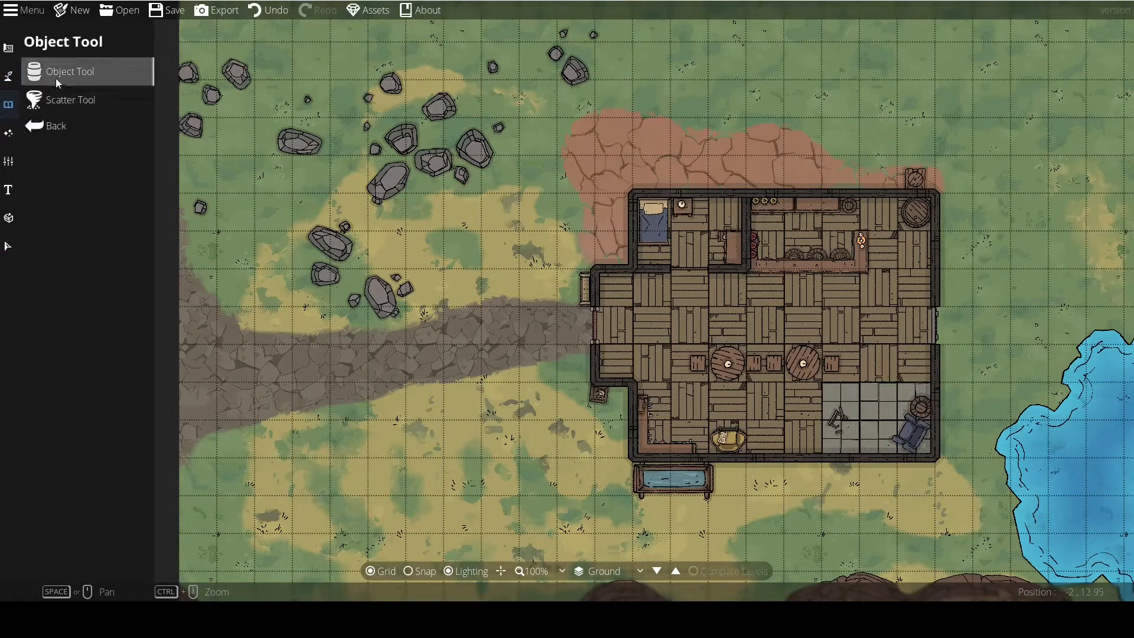
click(37, 99)
click(38, 78)
drag(590, 350, 550, 339)
scroll(550, 339, up, 1)
scroll(1082, 415, down, 3)
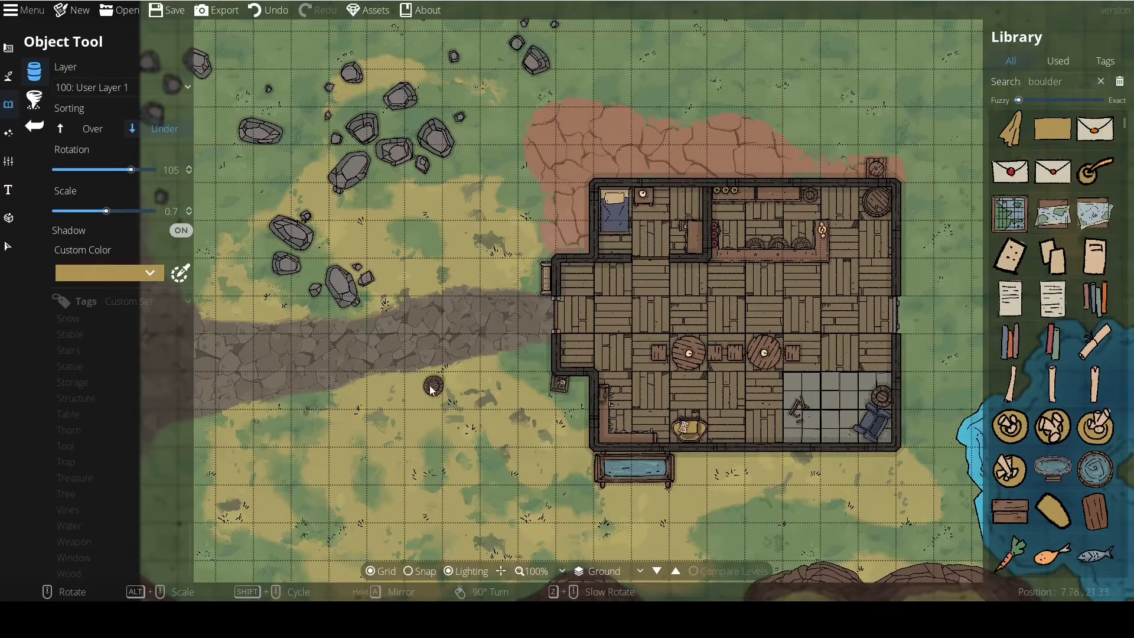
Examine the environment's ambient light colour and the Light Tool's options without changing them.
click(11, 135)
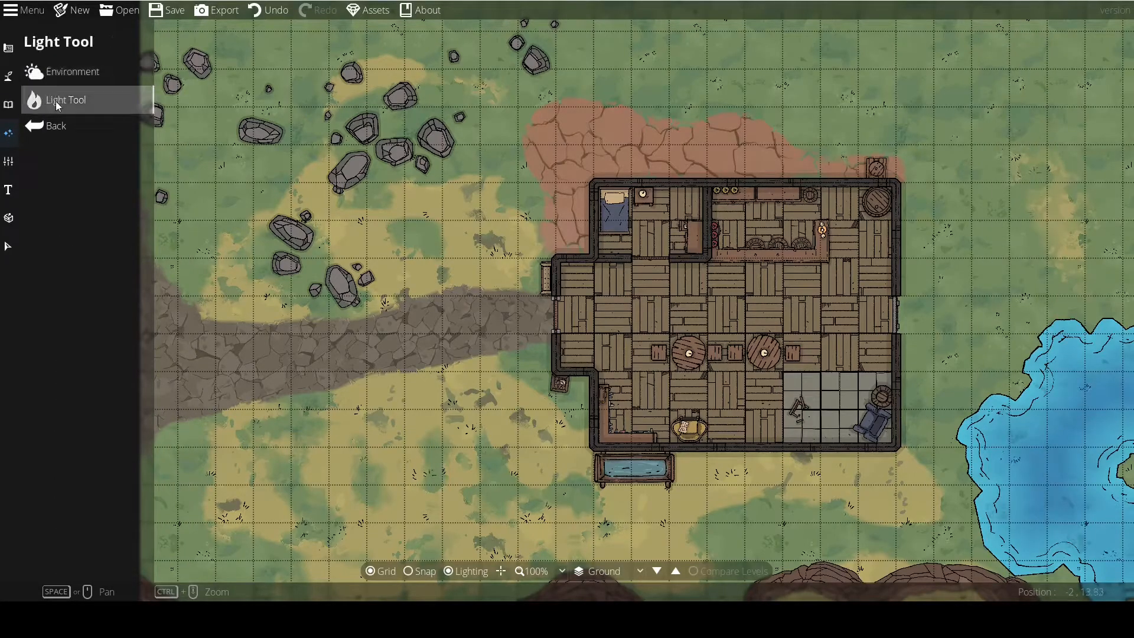
drag(339, 419, 291, 415)
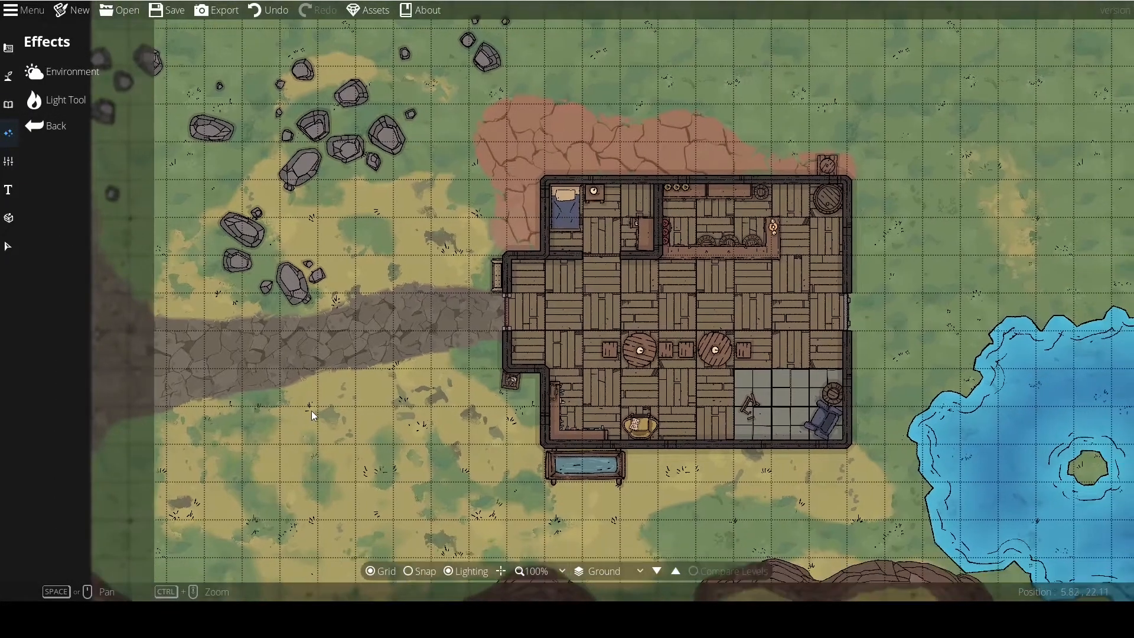
click(47, 74)
scroll(321, 274, down, 1)
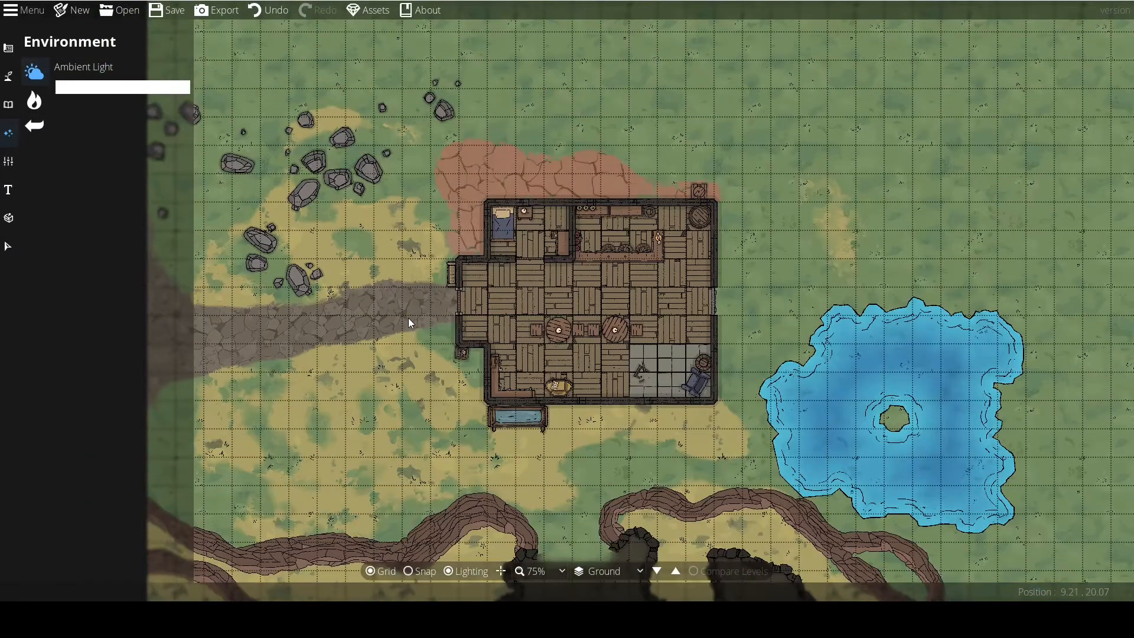
scroll(409, 318, down, 3)
drag(409, 320, 419, 297)
scroll(417, 302, up, 1)
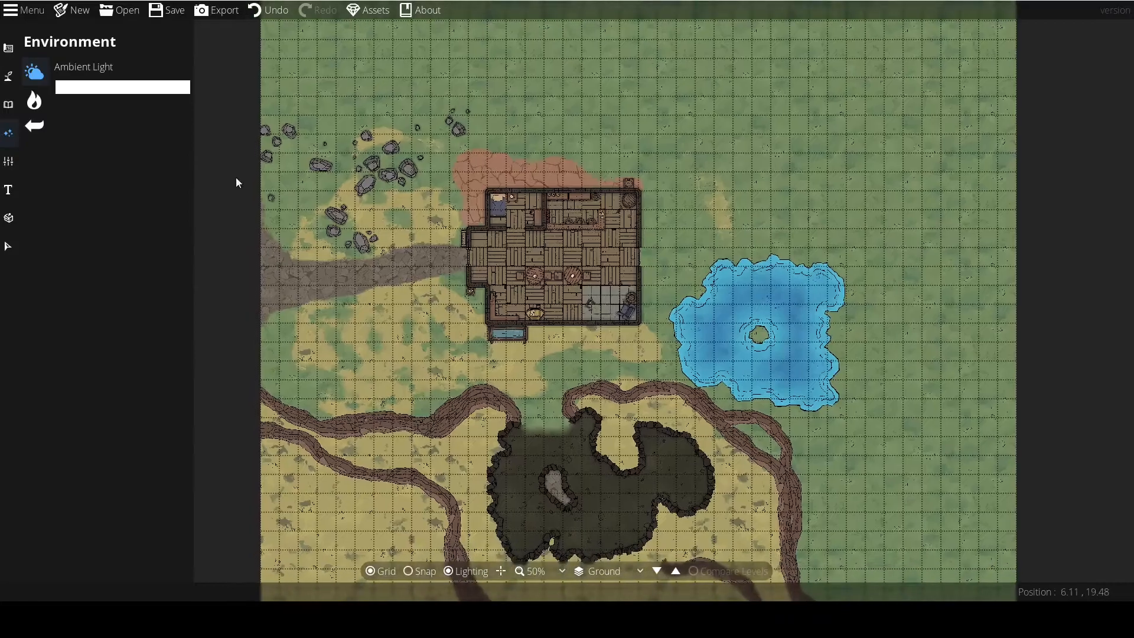
click(92, 88)
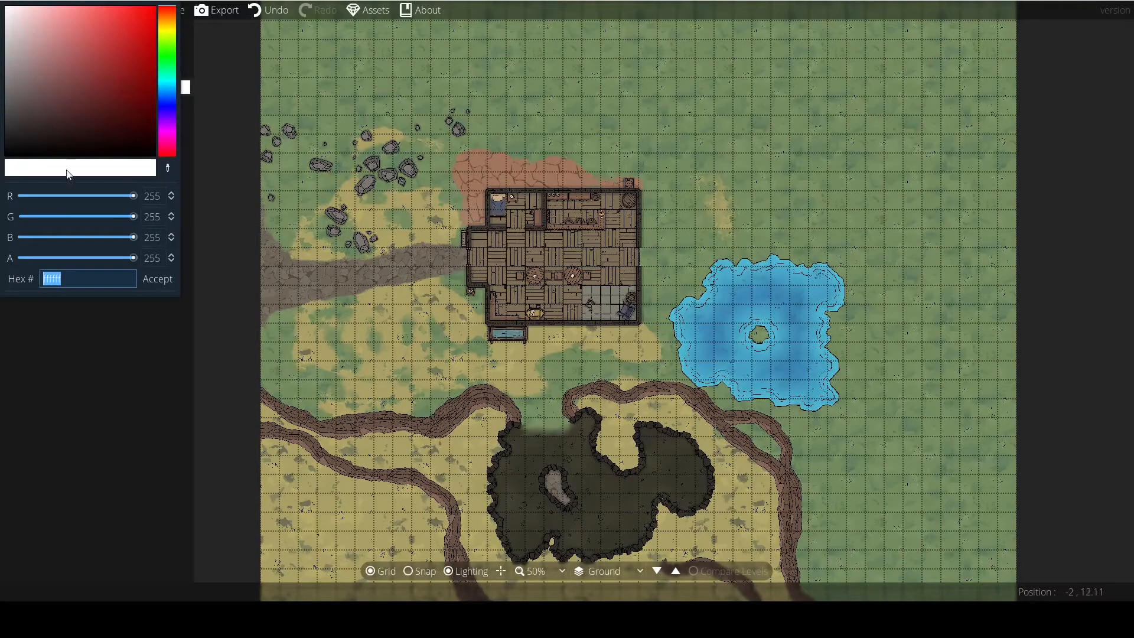
click(144, 282)
click(34, 102)
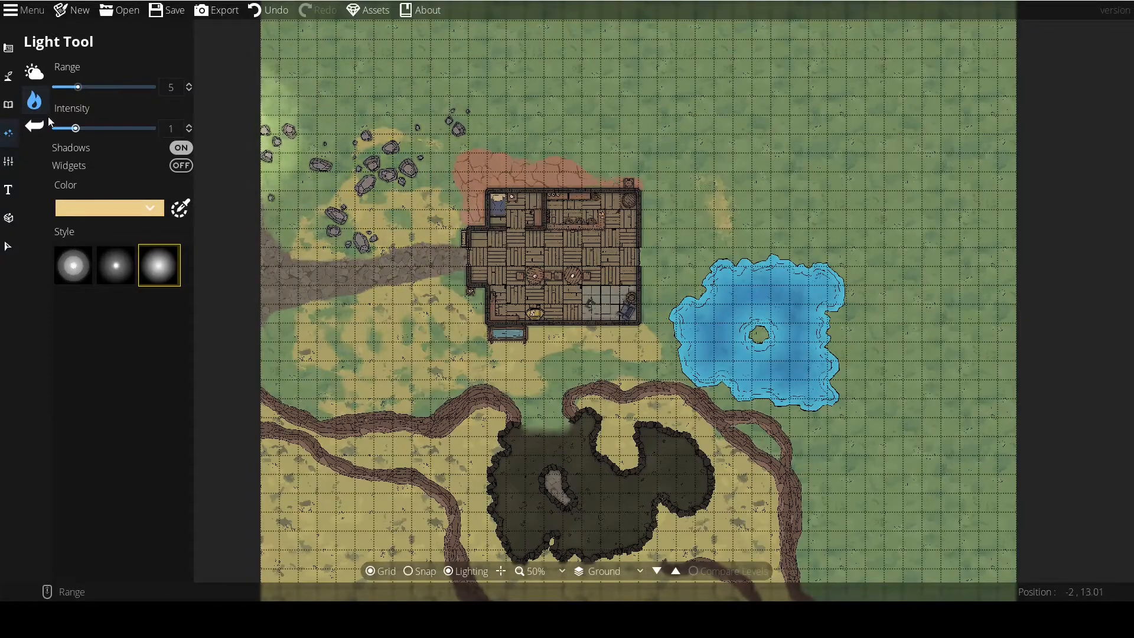
Set the environment's ambient light to the muted blue 829ab4 for a dusk look.
click(31, 77)
click(95, 87)
drag(65, 80, 1, 60)
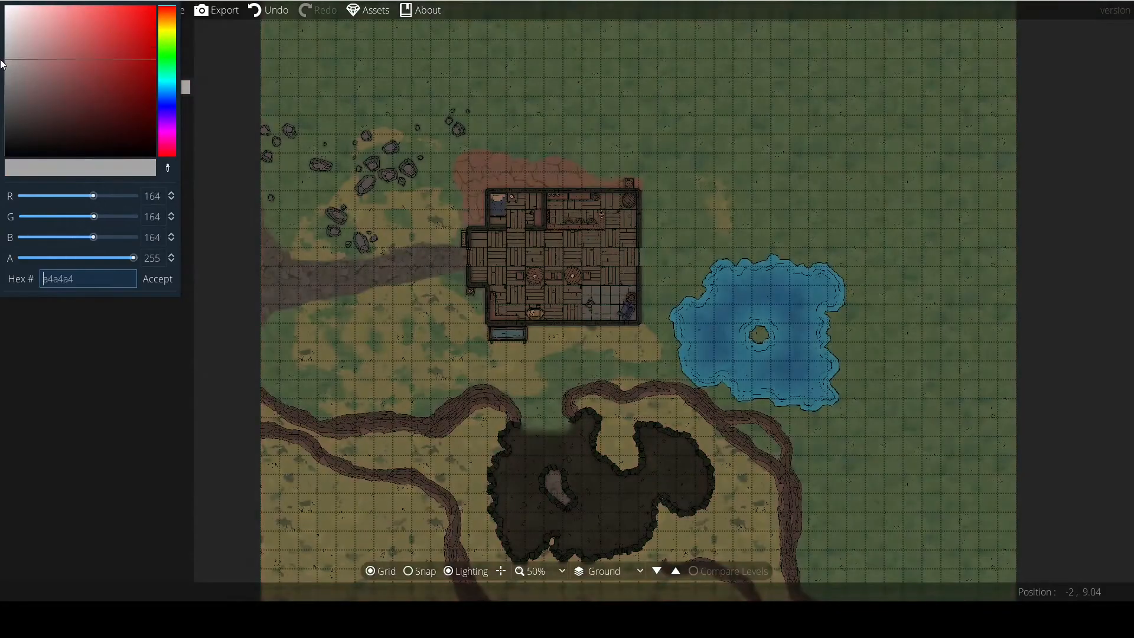
drag(168, 15, 166, 93)
click(35, 26)
drag(33, 22, 47, 55)
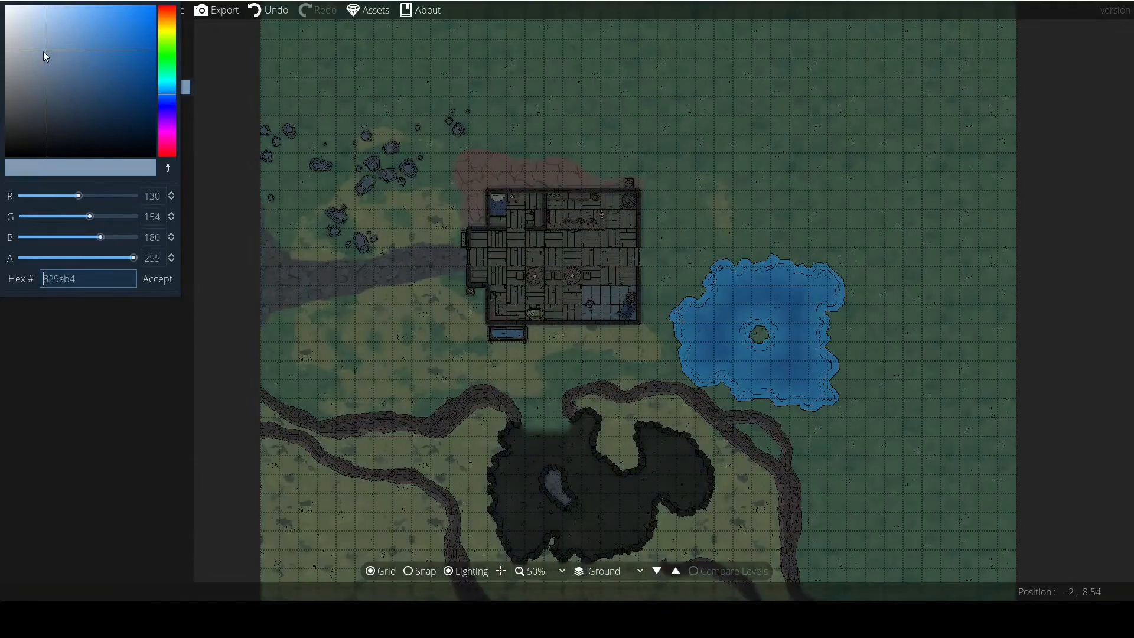
click(156, 279)
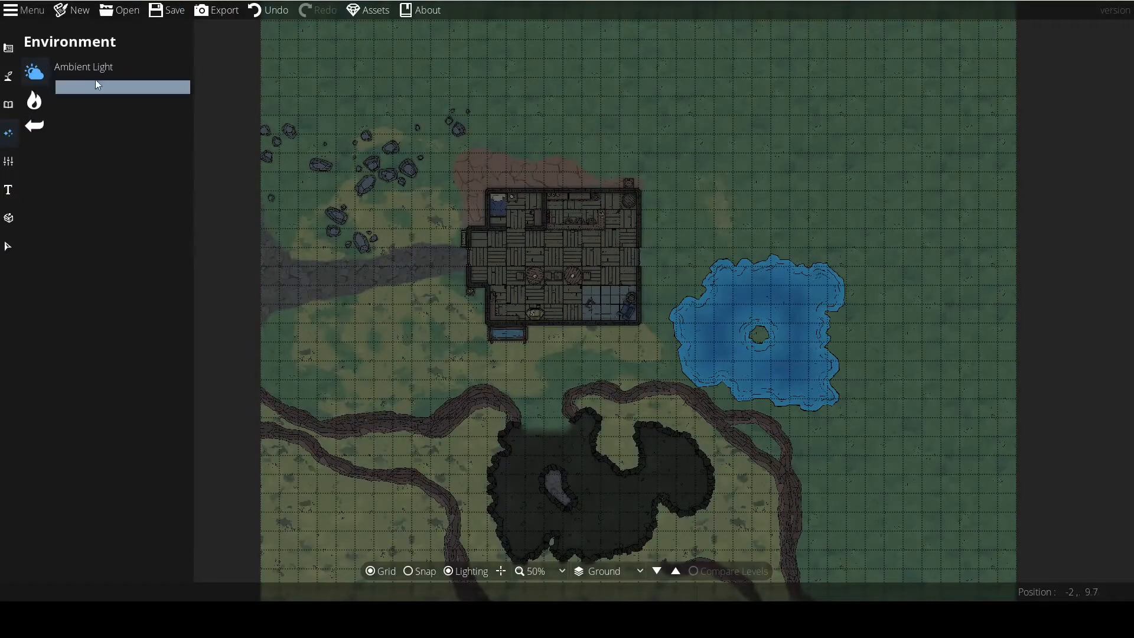
Darken the ambient light to the deeper grey-blue 63778b for a night look.
drag(471, 303, 488, 316)
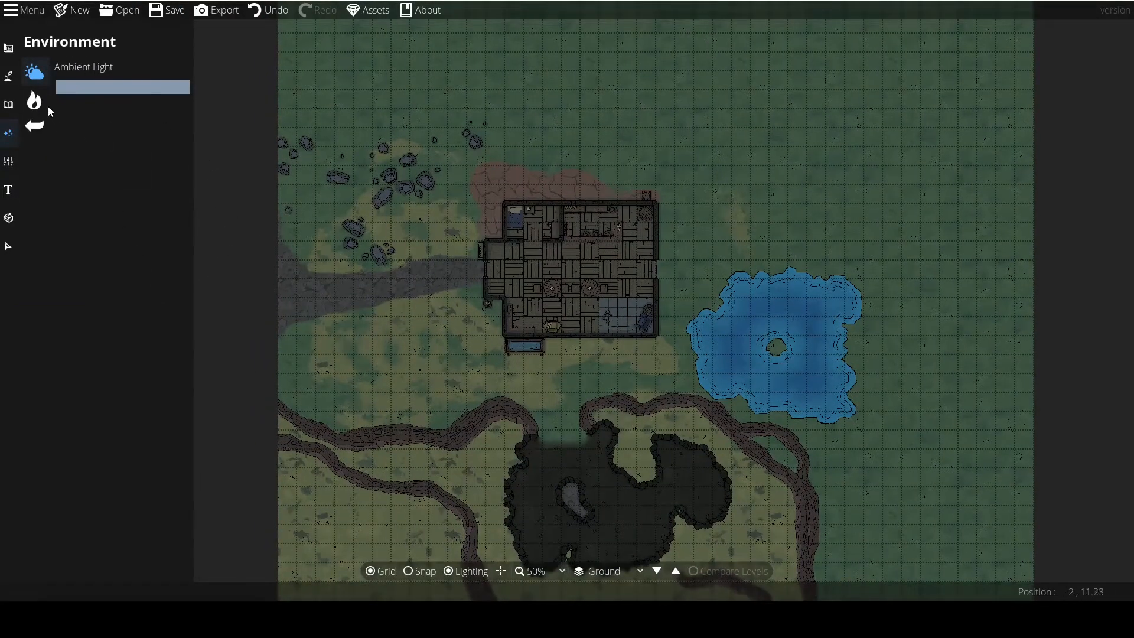
click(111, 88)
drag(34, 95, 48, 74)
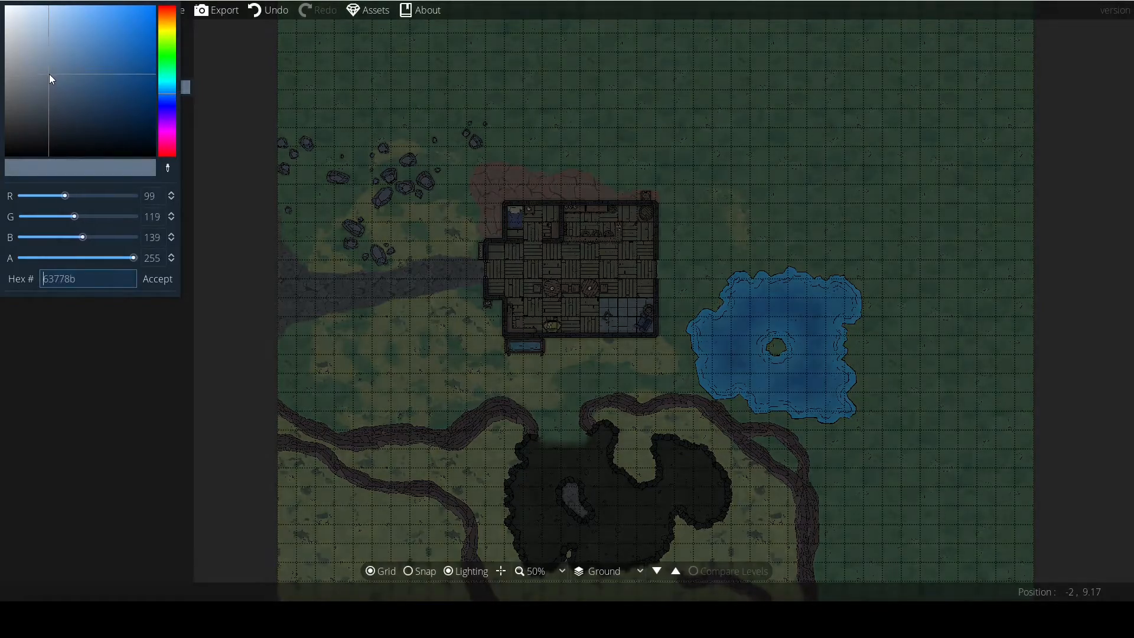
click(160, 277)
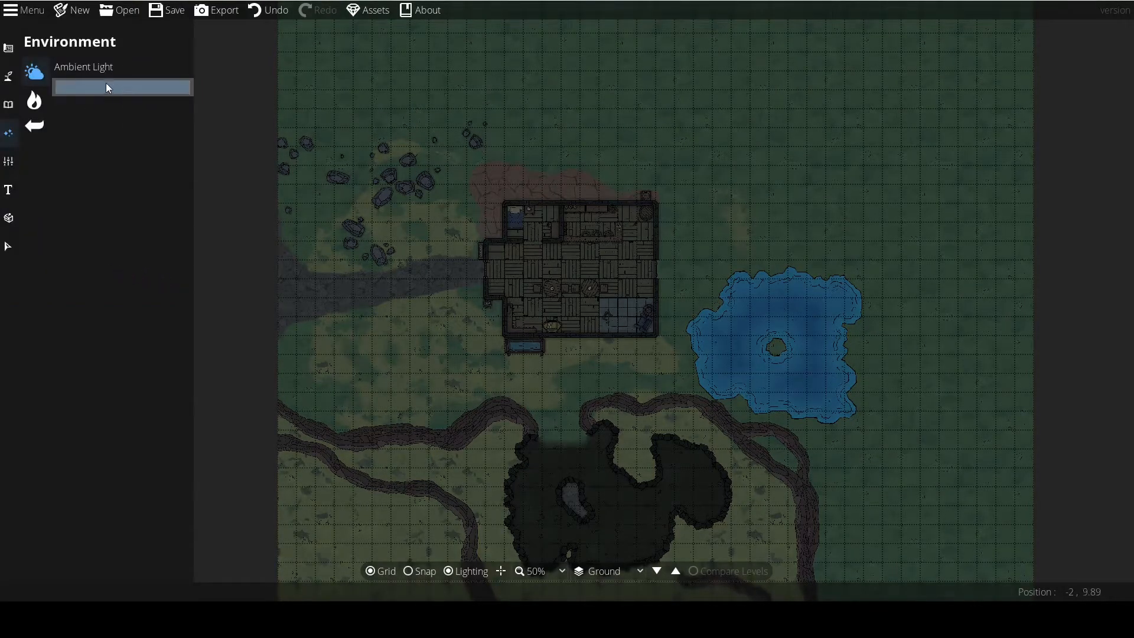
Preview a warm light with the Light Tool's small-centre style at range 5.5 inside the tavern.
click(34, 100)
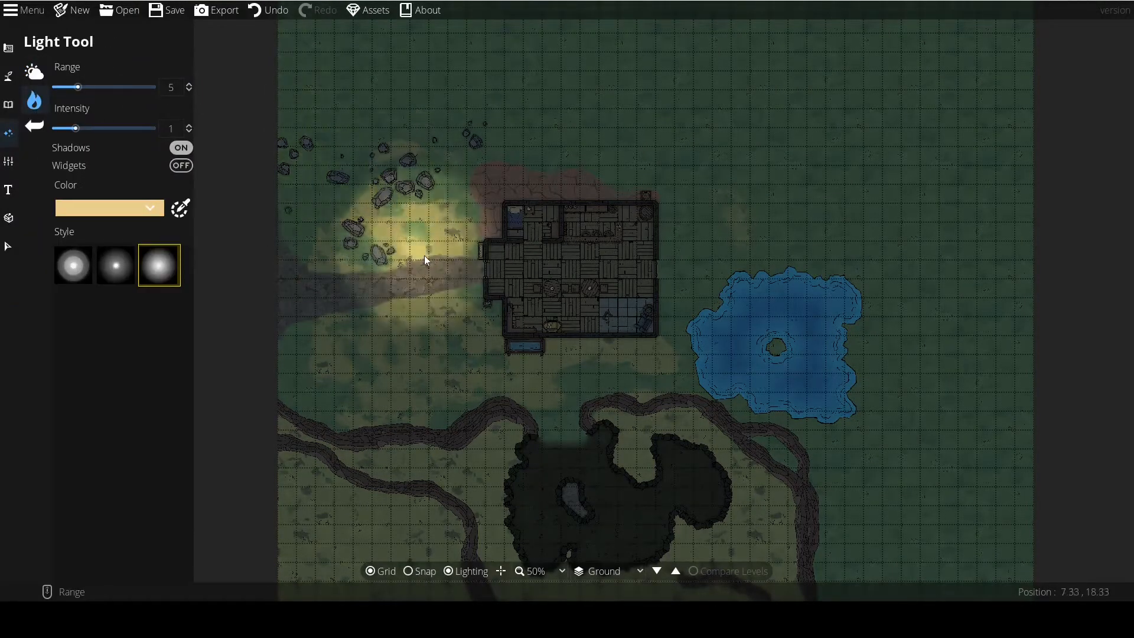
scroll(473, 289, down, 4)
click(121, 265)
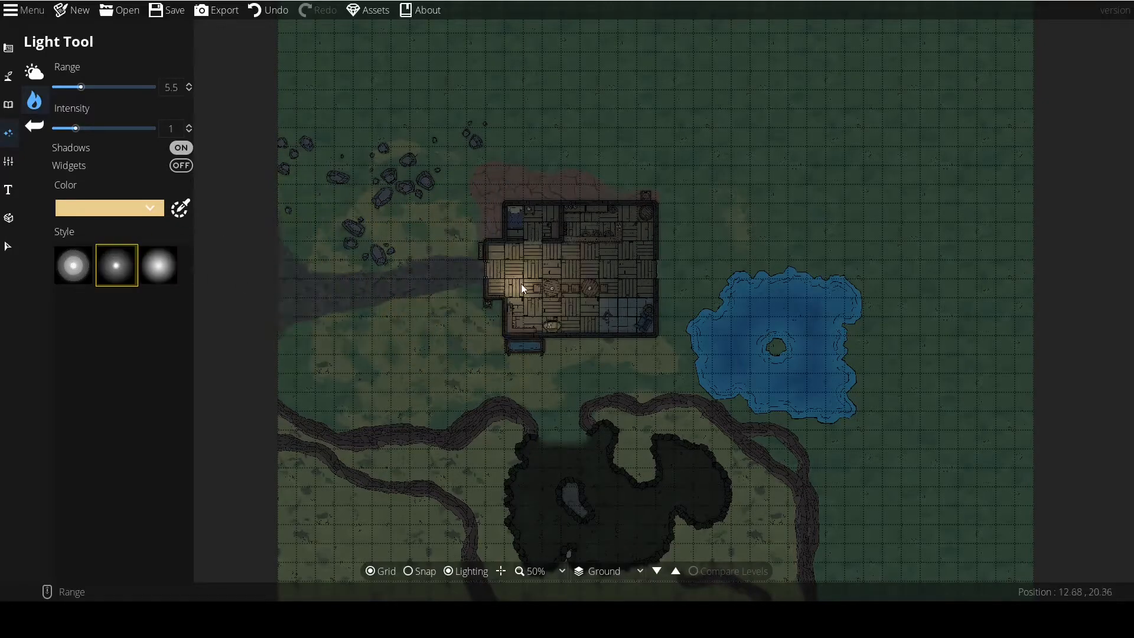
scroll(480, 268, up, 4)
Compare the three light styles beside the tavern's west entrance, varying the range between 2 and 4.5 and ending on the small-centre style.
click(71, 271)
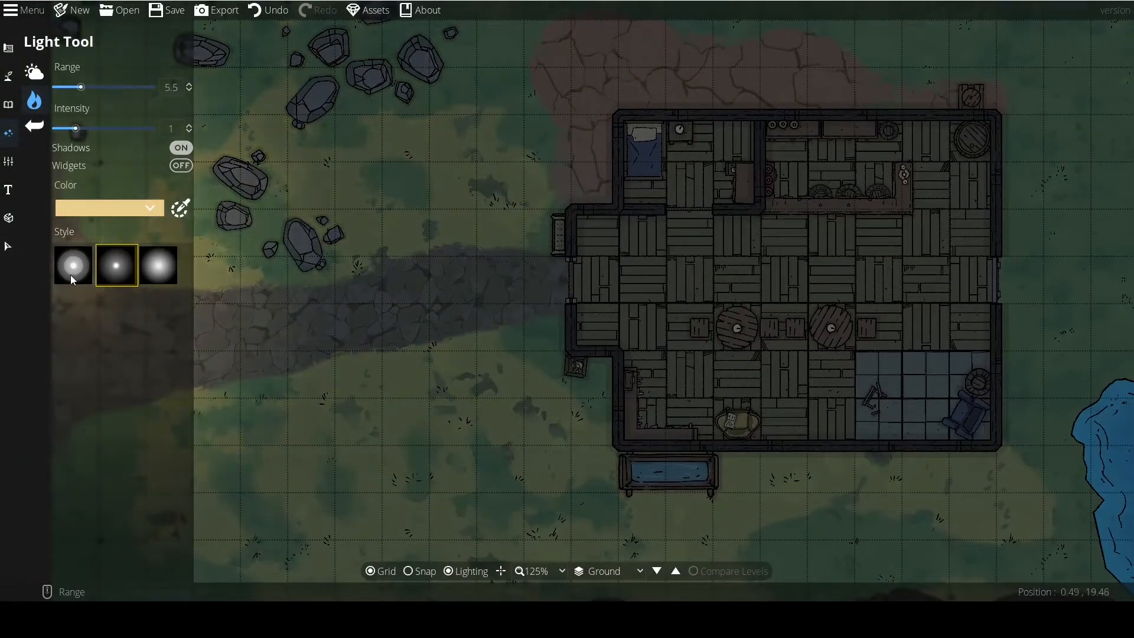
scroll(449, 257, down, 6)
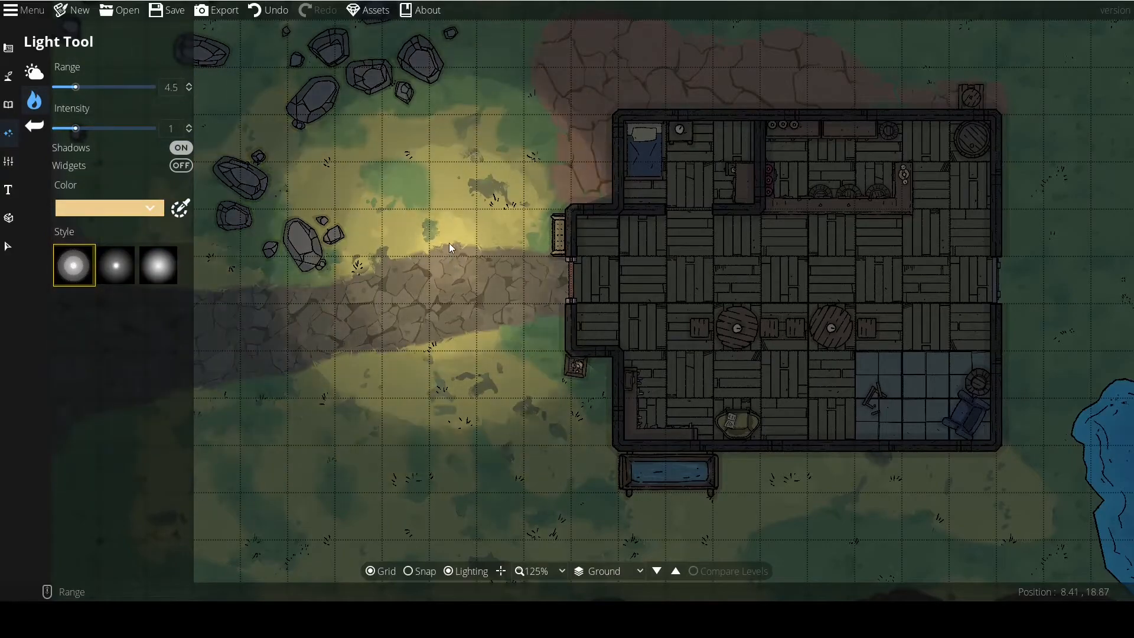
scroll(446, 186, up, 3)
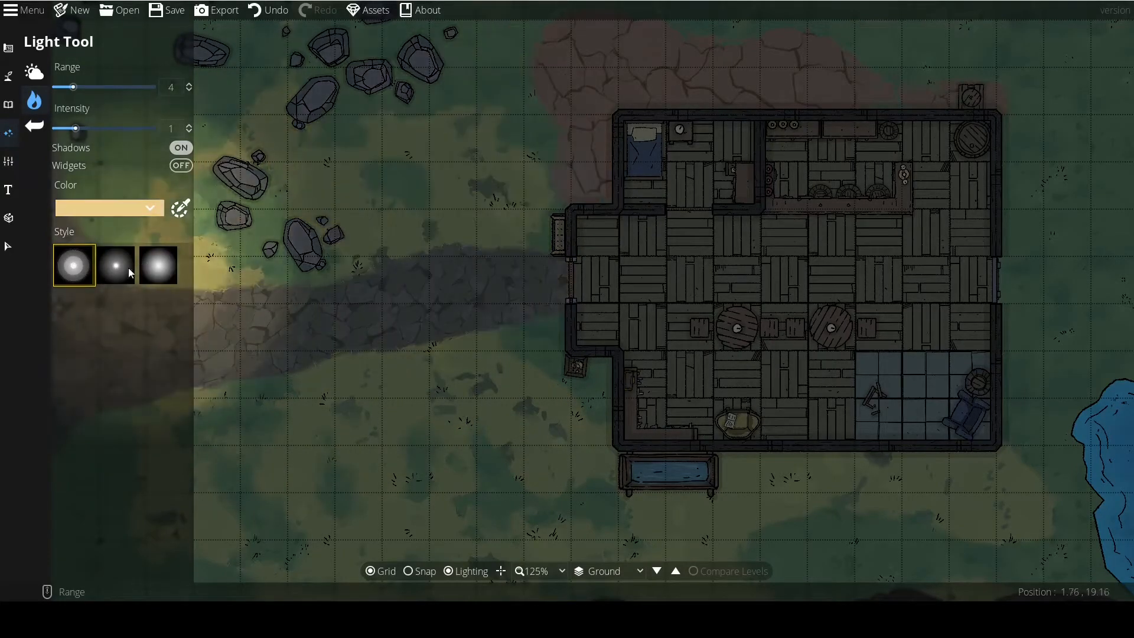
click(130, 266)
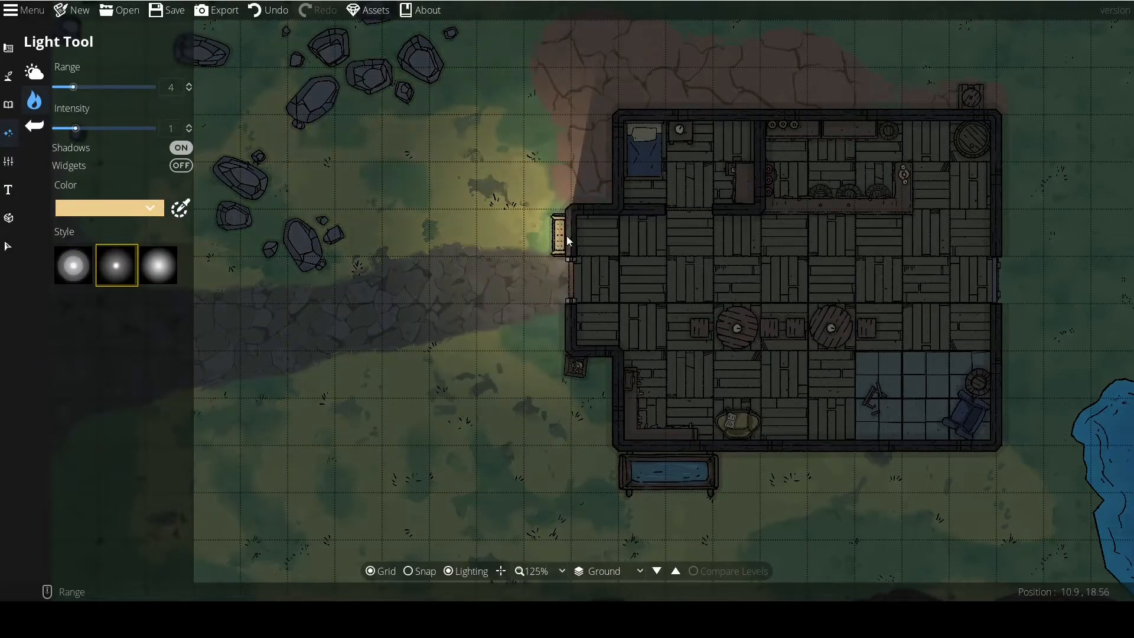
click(158, 265)
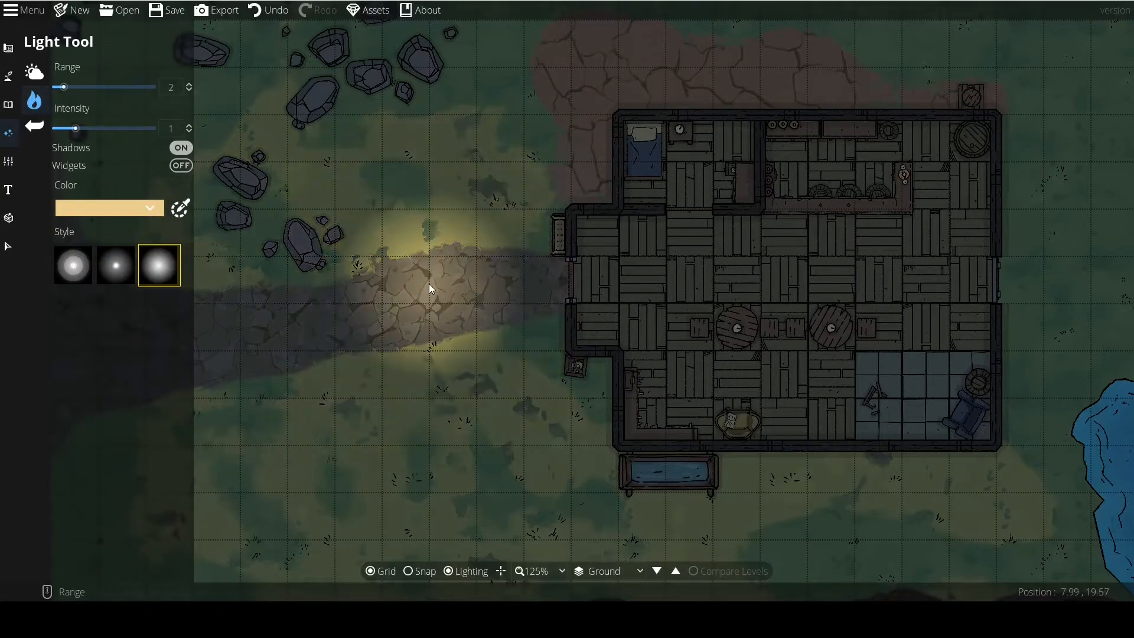
click(115, 266)
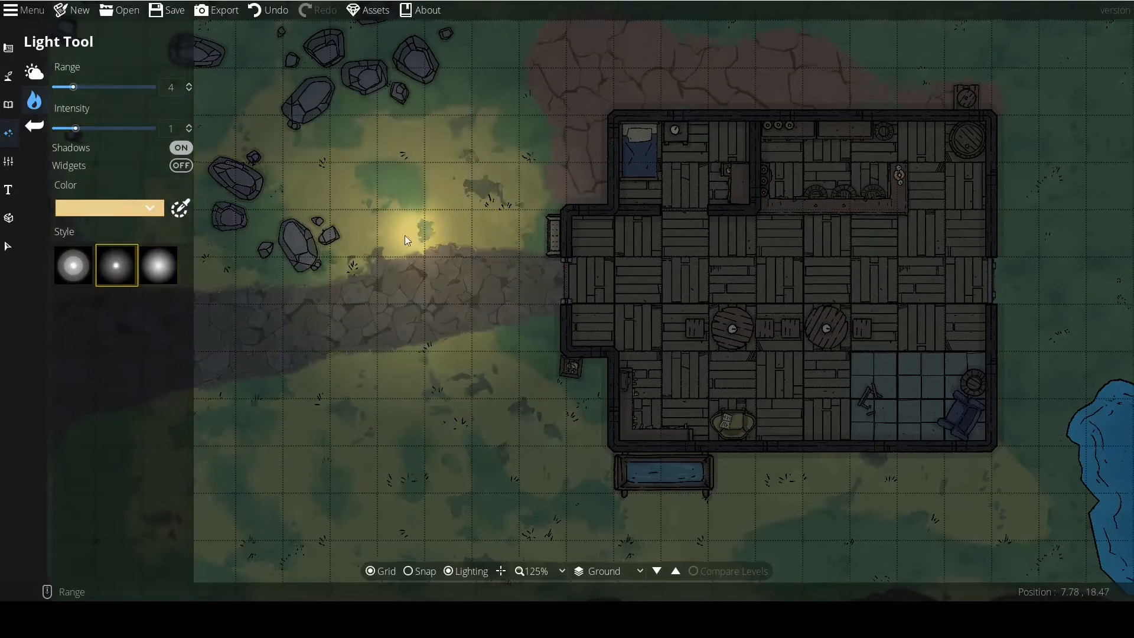
Preview the small-centre light west of the tavern, varying the range between 1.5 and 6 and raising the intensity to 3.
drag(411, 233, 327, 259)
scroll(384, 189, down, 5)
scroll(357, 191, down, 1)
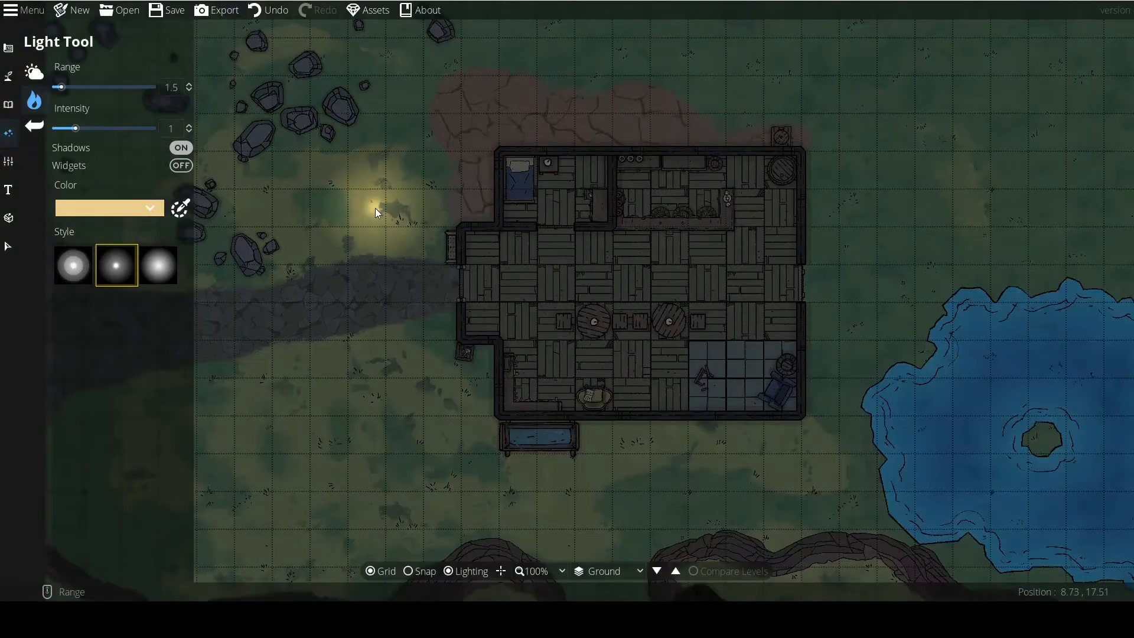
scroll(562, 318, up, 3)
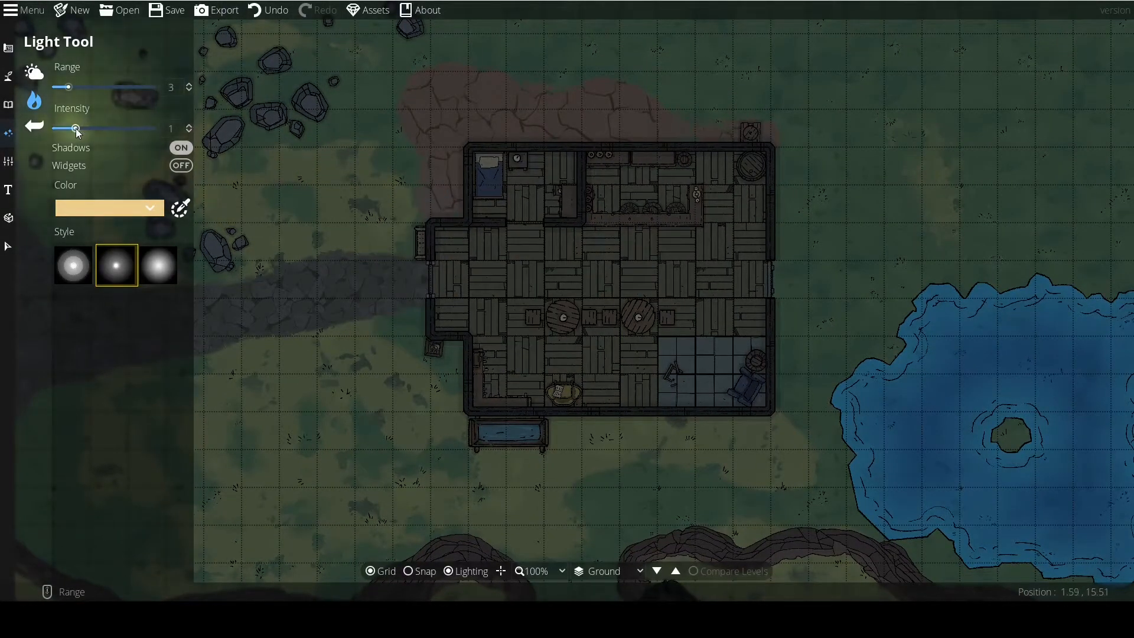
drag(74, 129, 158, 134)
scroll(557, 317, up, 9)
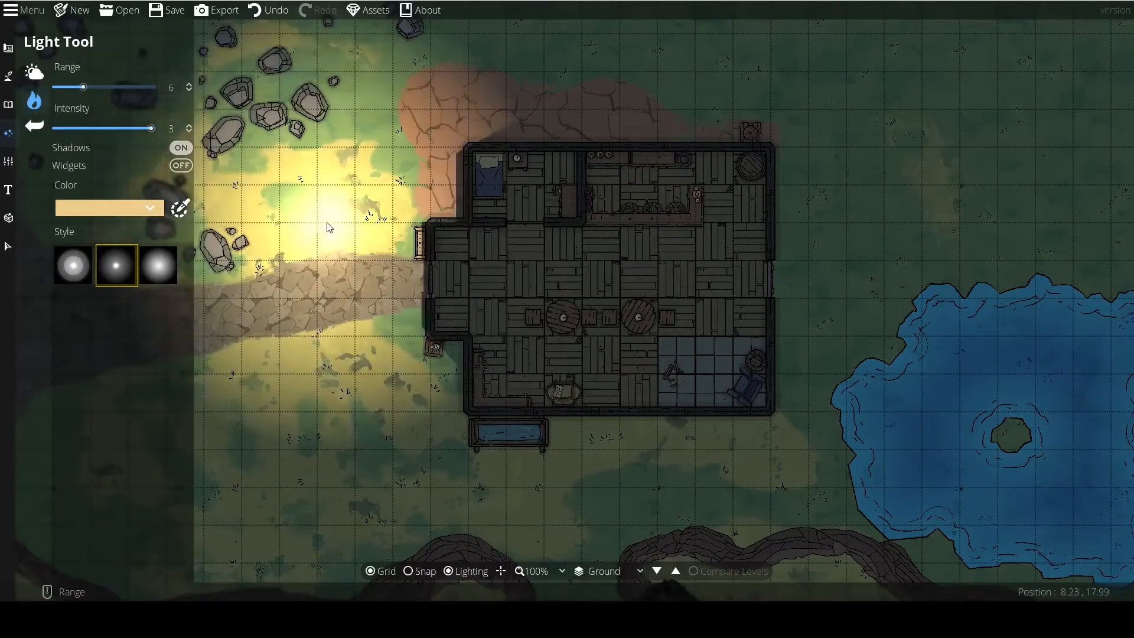
Lower the light's intensity to 0.5 and reduce its range to 3.
scroll(328, 223, down, 4)
drag(120, 128, 46, 136)
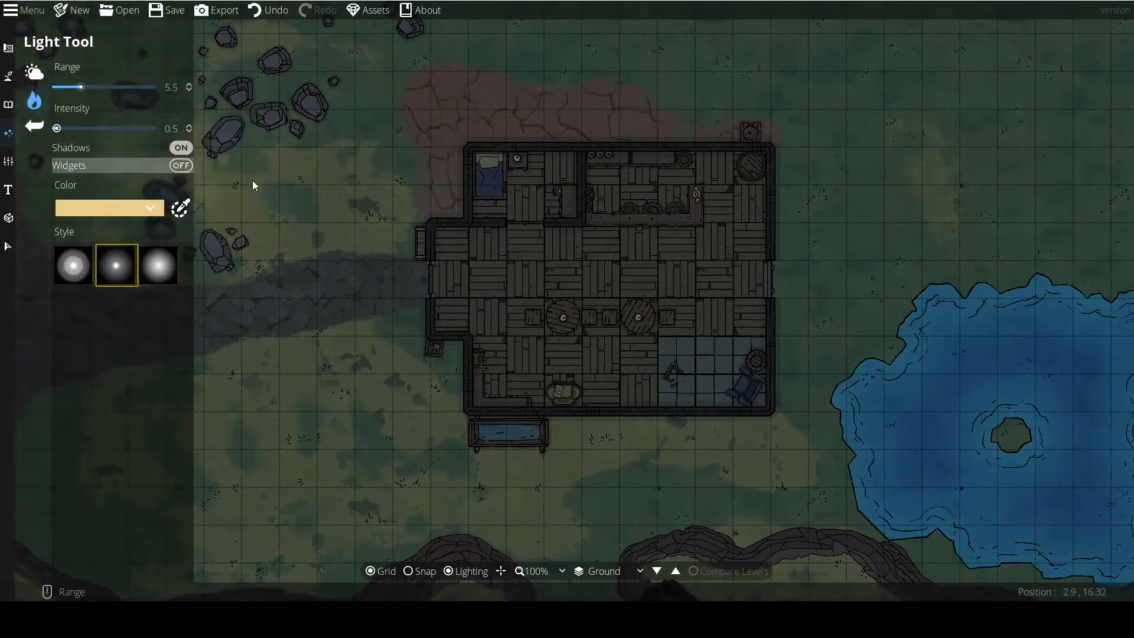
scroll(307, 190, down, 5)
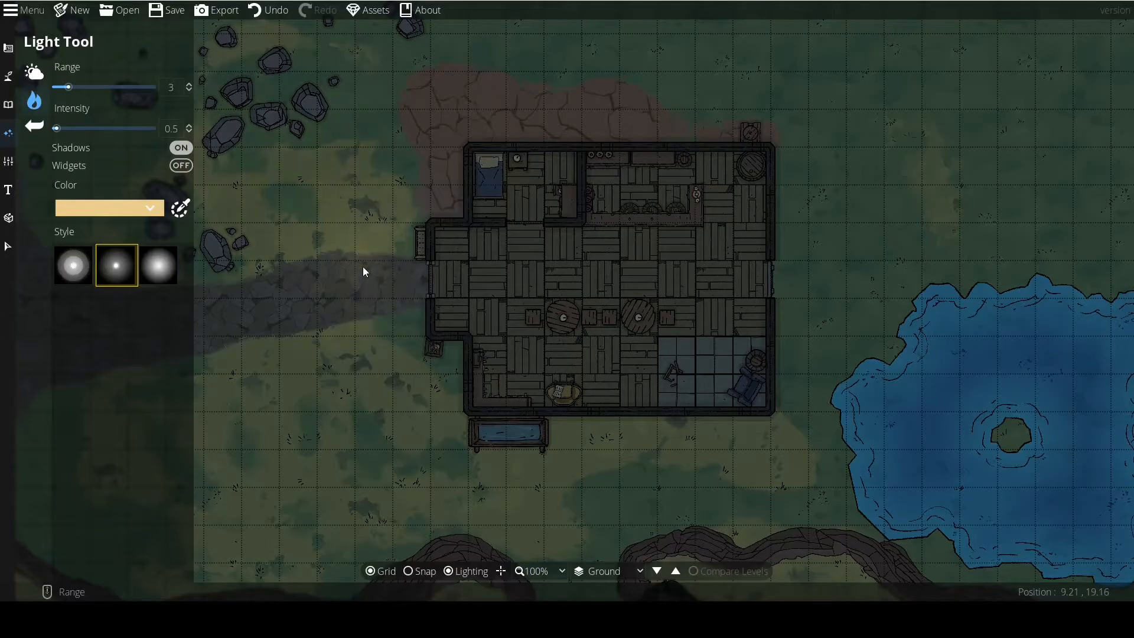
scroll(367, 283, down, 3)
Switch to the broad soft light style and place a large light at intensity 0.5 over the map's yellow southwest corner.
drag(365, 282, 431, 199)
drag(380, 310, 424, 235)
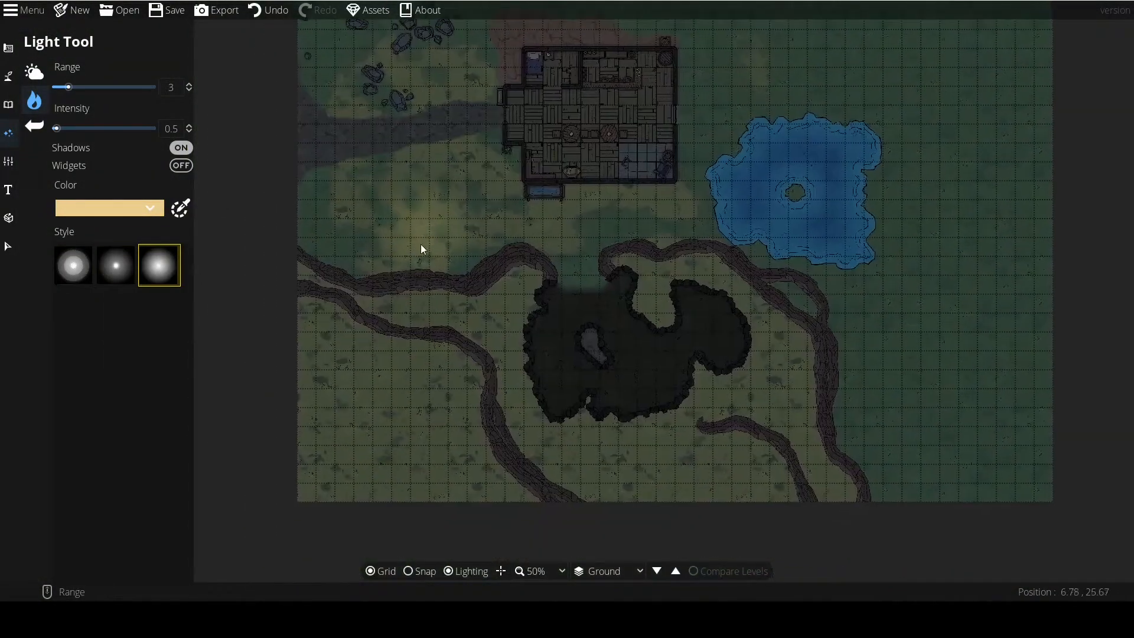
scroll(404, 349, up, 5)
scroll(369, 460, up, 6)
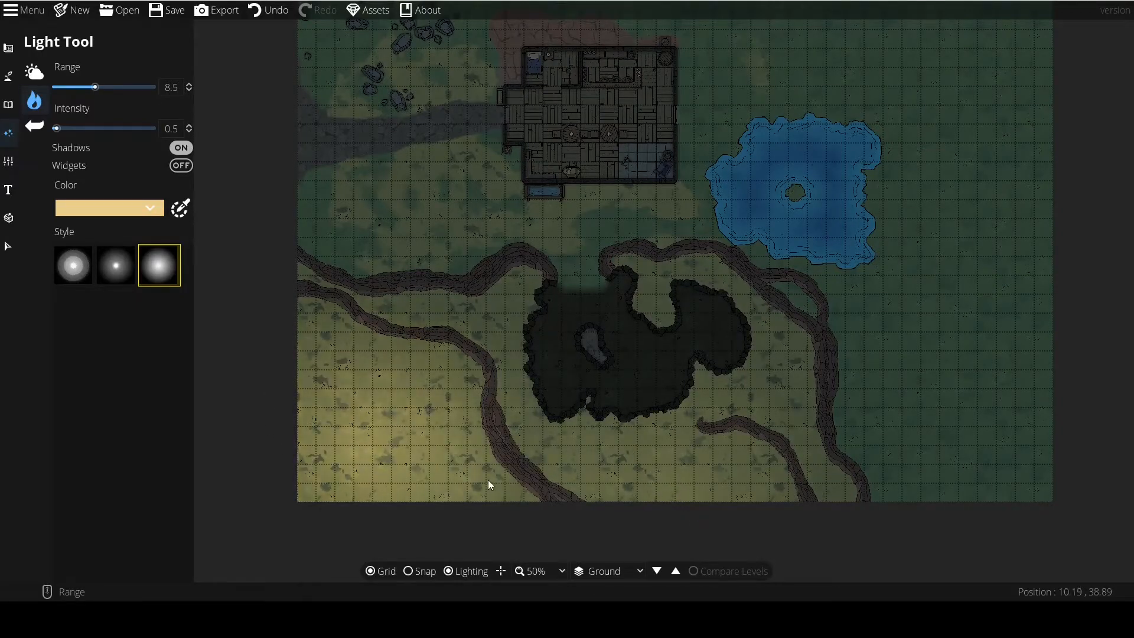
scroll(406, 435, up, 5)
scroll(946, 427, down, 3)
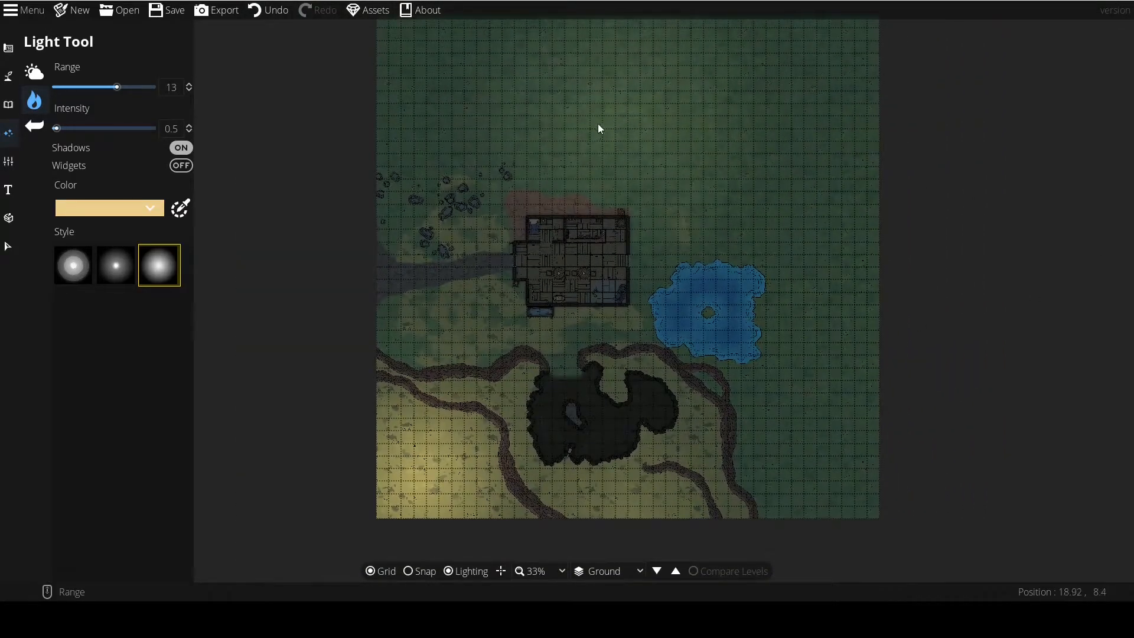
Place soft lights with a range of 5 along the stone road west of the tavern.
scroll(484, 199, down, 7)
scroll(462, 182, up, 2)
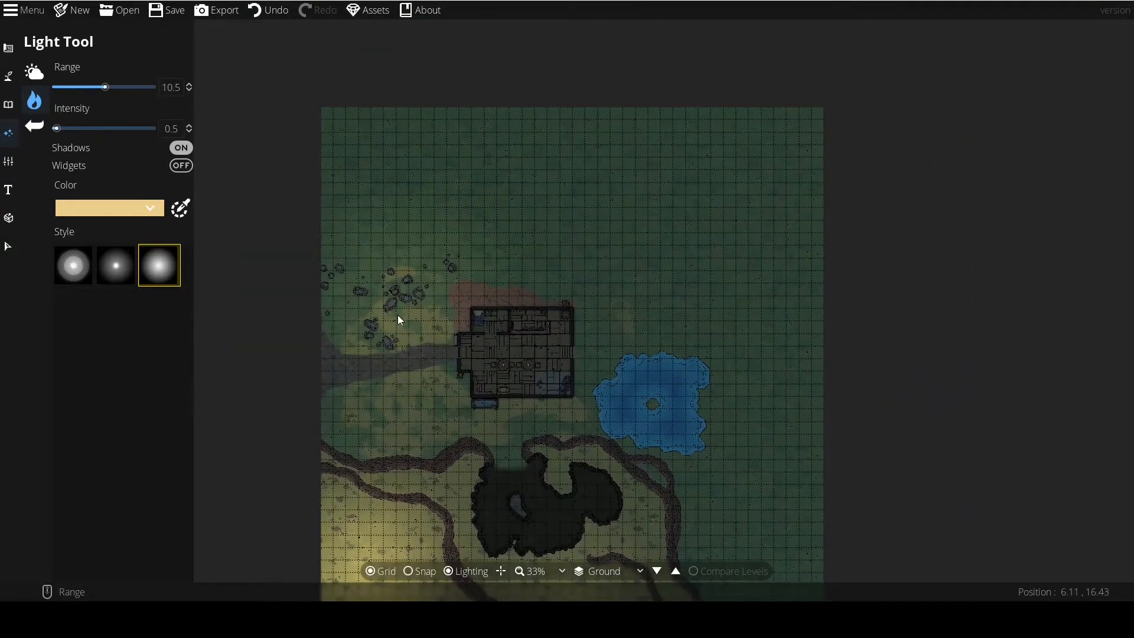
scroll(399, 319, down, 10)
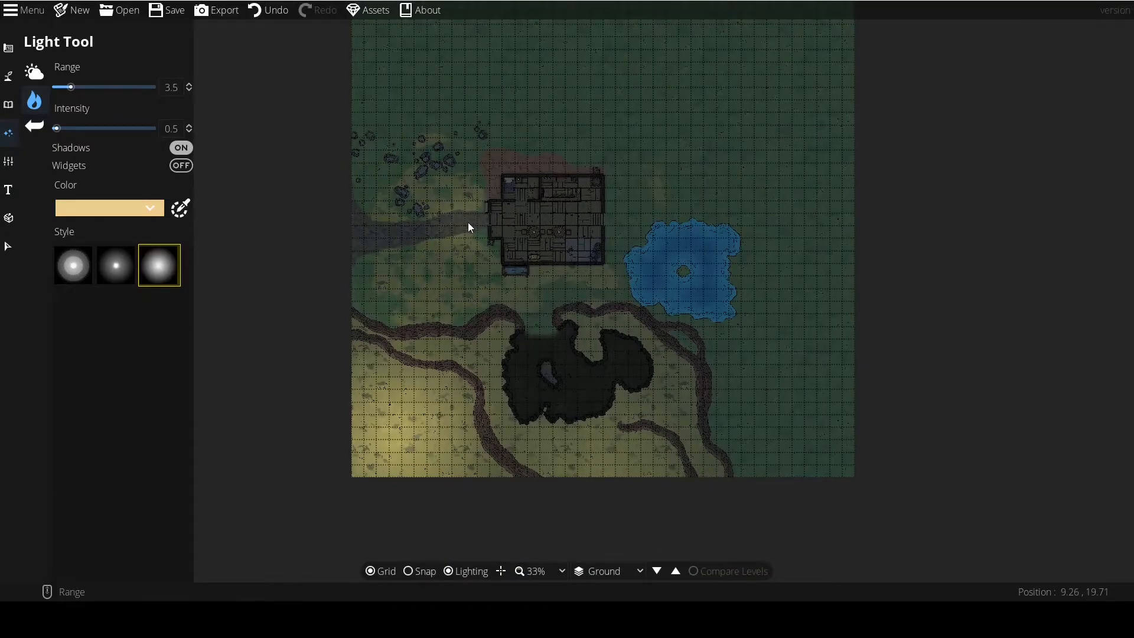
scroll(468, 222, up, 5)
drag(477, 222, 521, 226)
scroll(521, 227, down, 2)
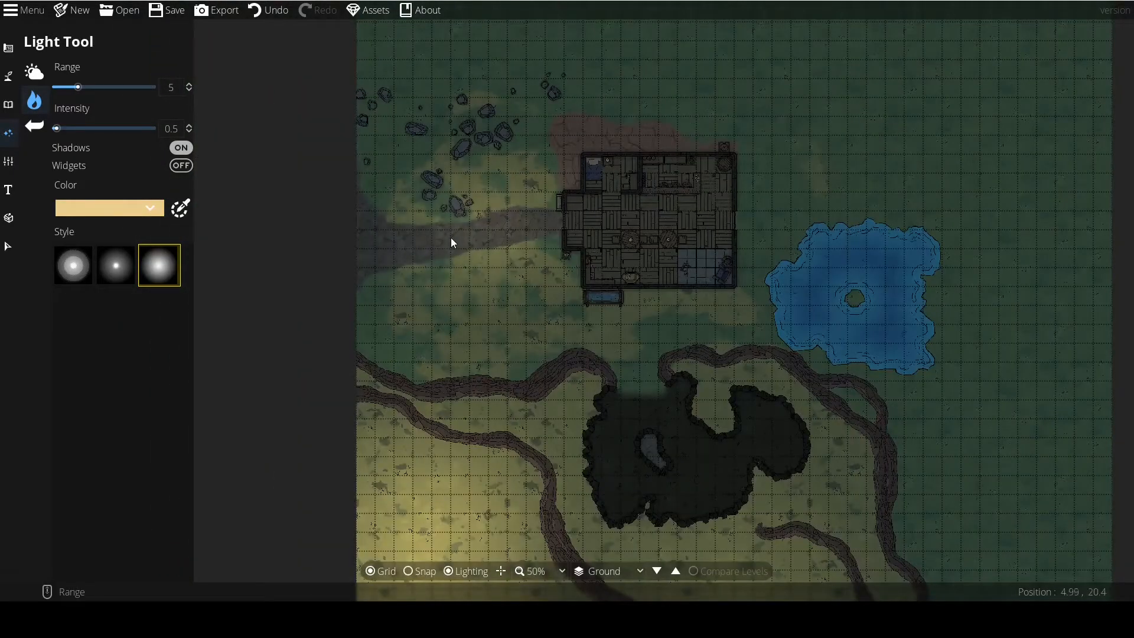
Place a soft light with range 9.5 on the small island in the pond.
drag(903, 297, 833, 324)
scroll(789, 327, up, 6)
scroll(789, 327, up, 3)
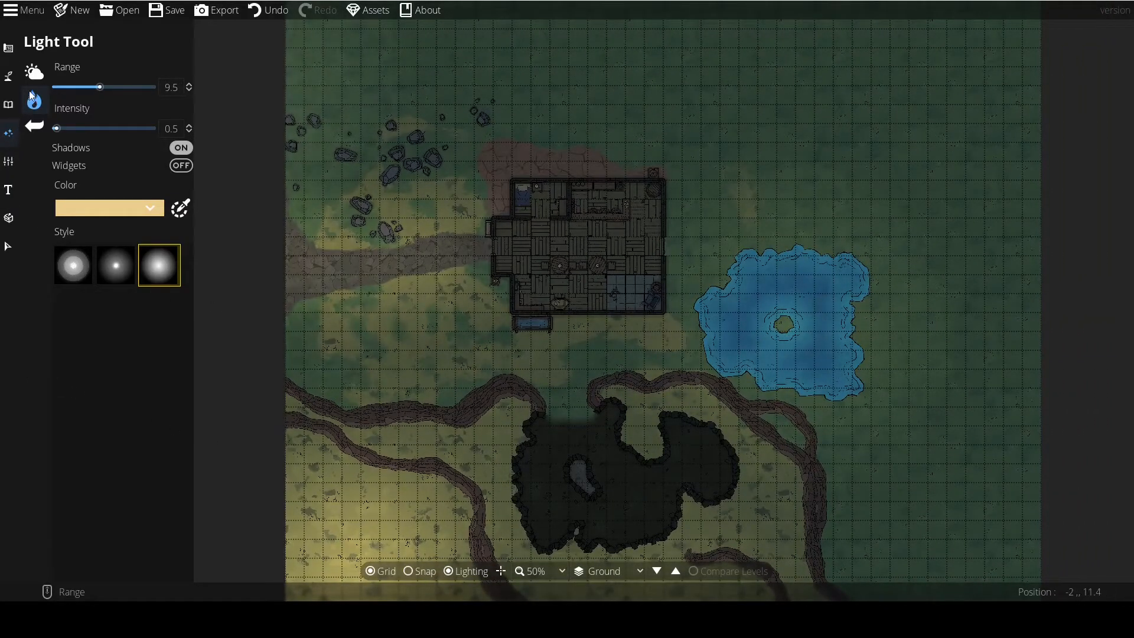
Examine the lit map under the night ambient light, hiding the grid for a clearer view and restoring it.
click(34, 71)
scroll(330, 307, down, 3)
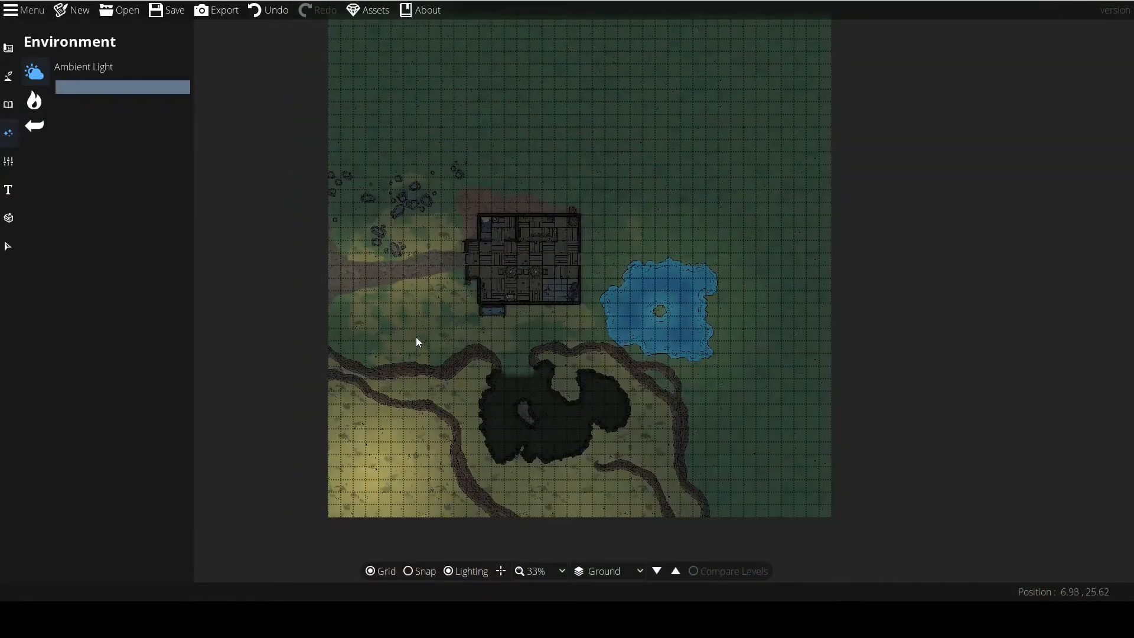
scroll(400, 334, up, 5)
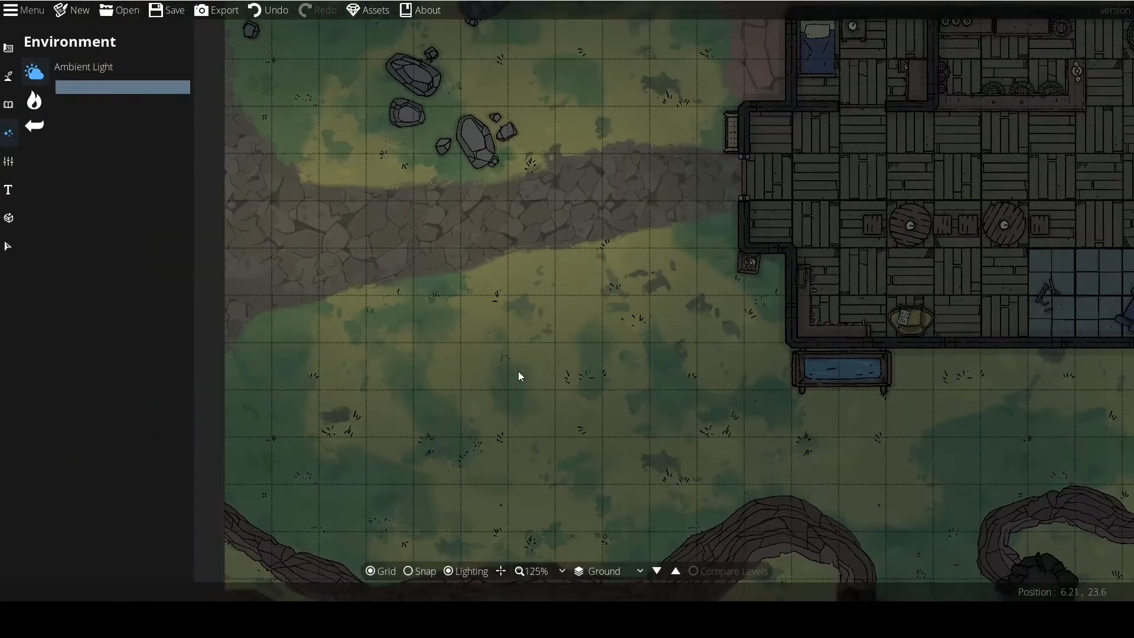
scroll(518, 376, down, 4)
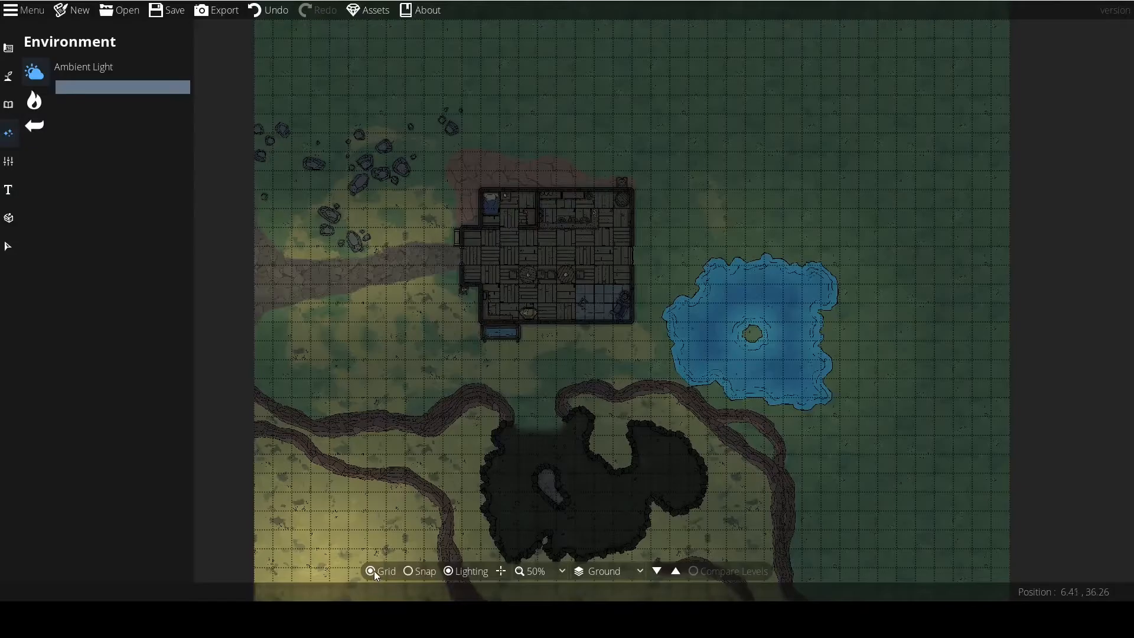
click(374, 571)
drag(361, 420, 376, 397)
click(372, 571)
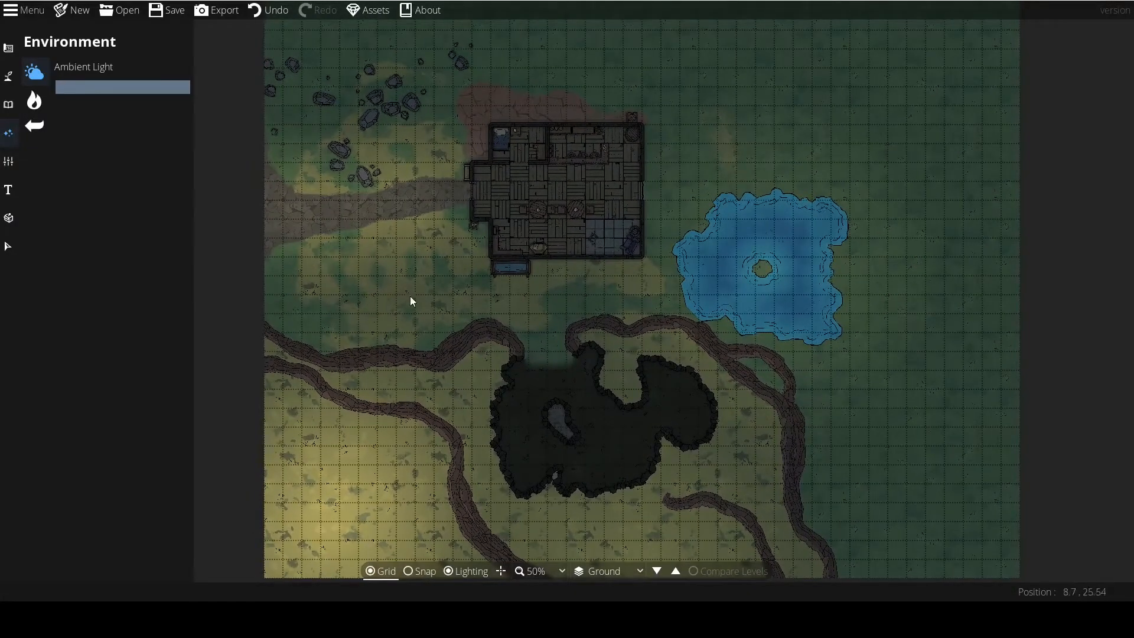
Place a soft light with range 20 and intensity 0.5 in the middle of the tavern's main room.
click(34, 99)
scroll(416, 316, up, 3)
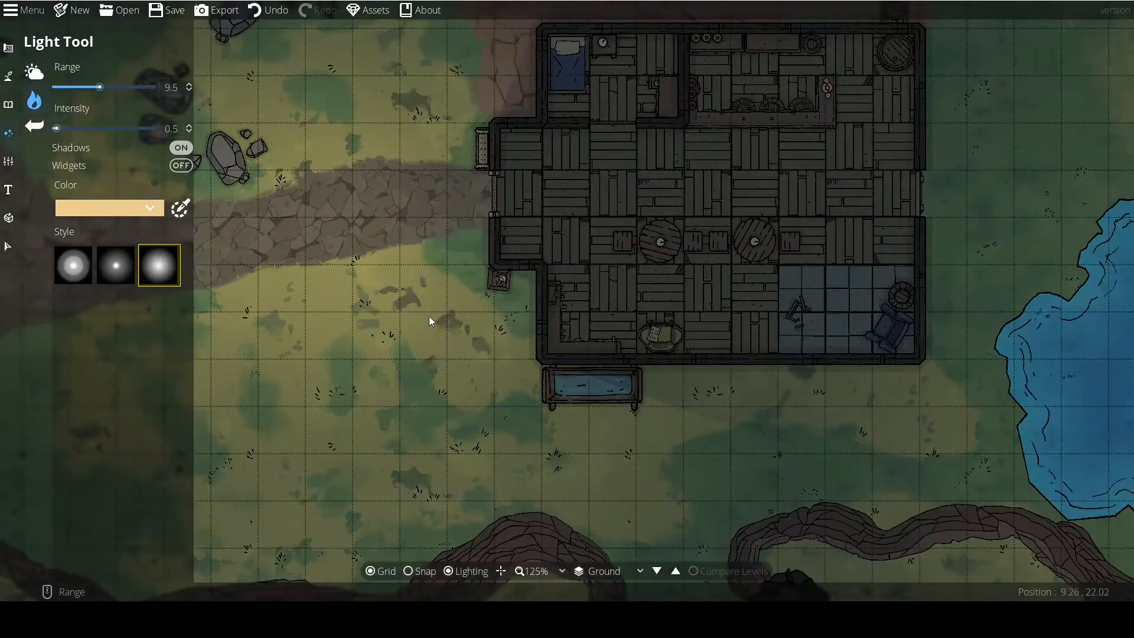
drag(602, 228, 382, 240)
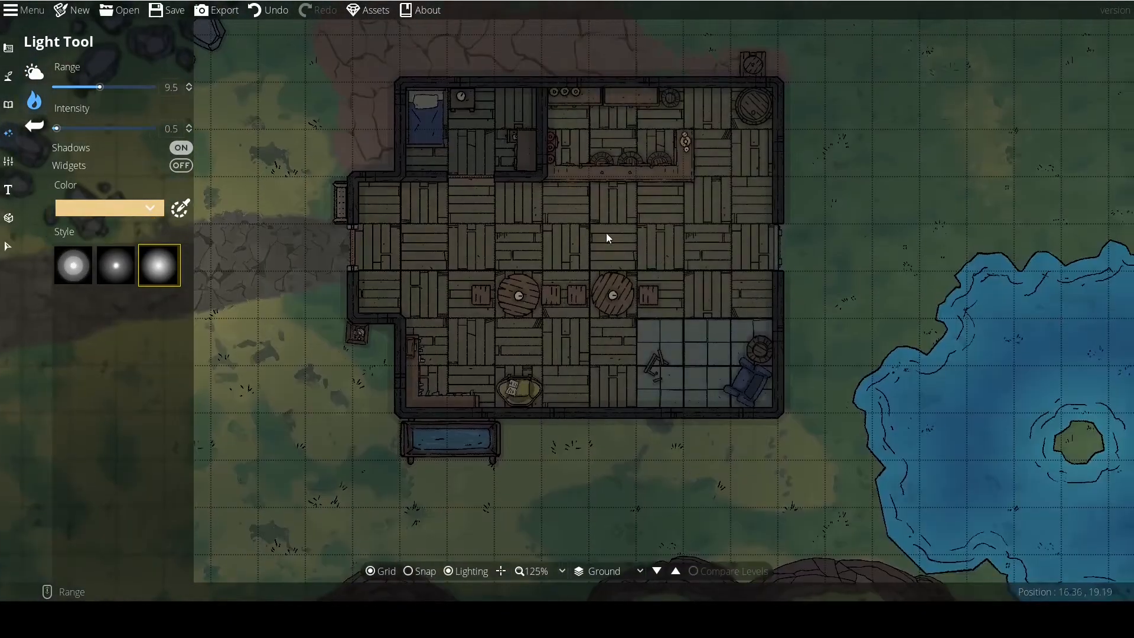
scroll(590, 282, up, 5)
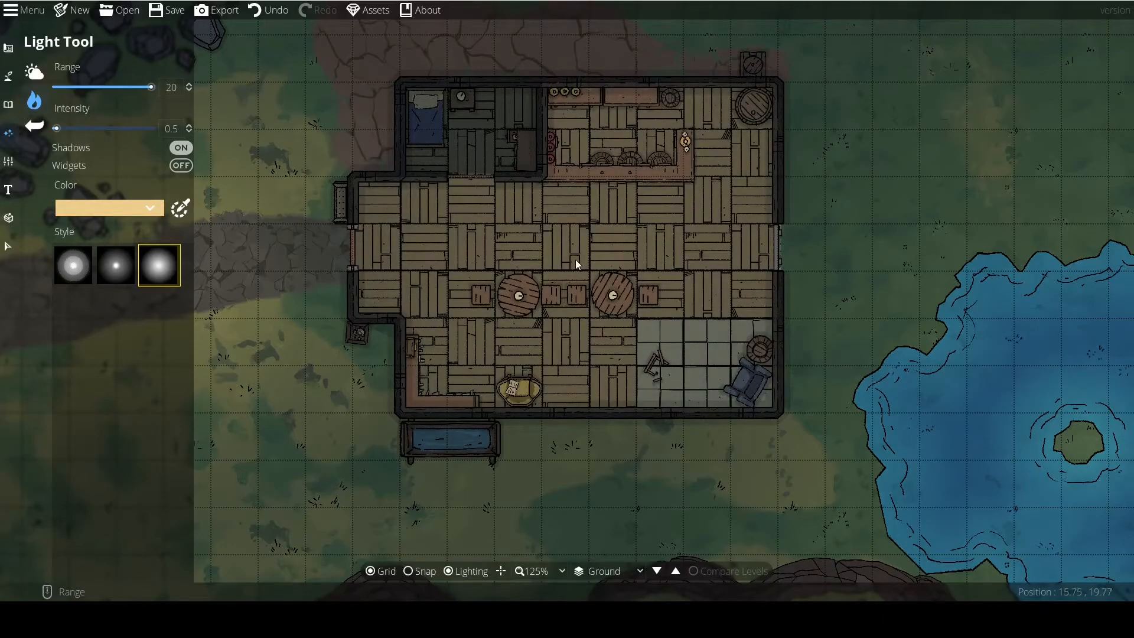
click(576, 259)
scroll(320, 409, down, 1)
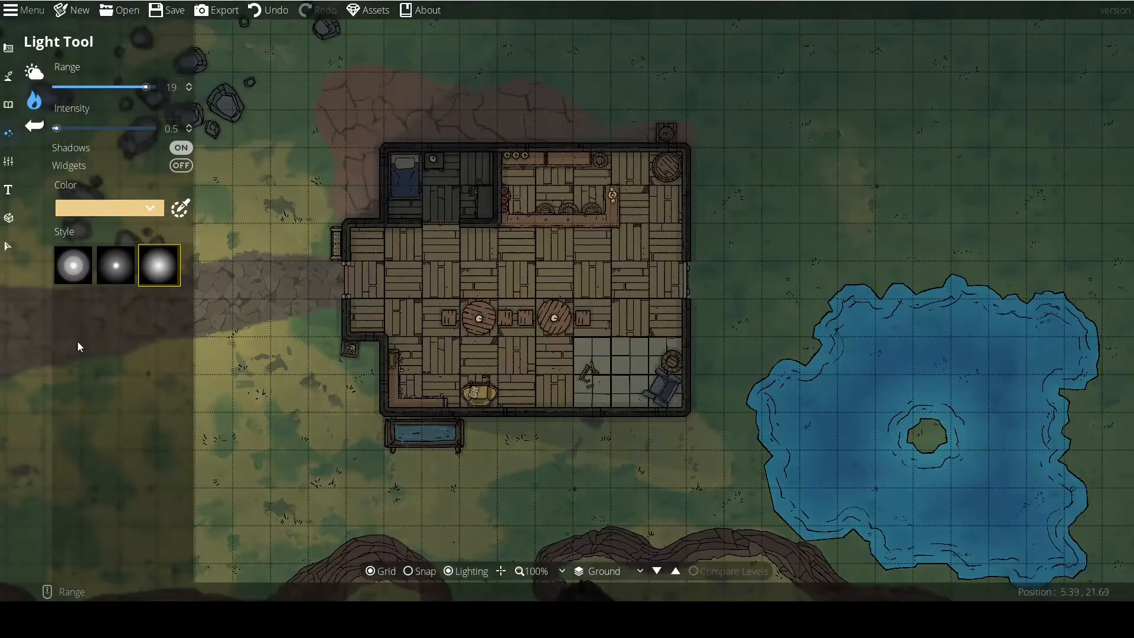
Inspect the markers of the placed lights around the tavern's centre light, and return to the Light Tool.
click(8, 245)
scroll(269, 407, down, 1)
click(554, 280)
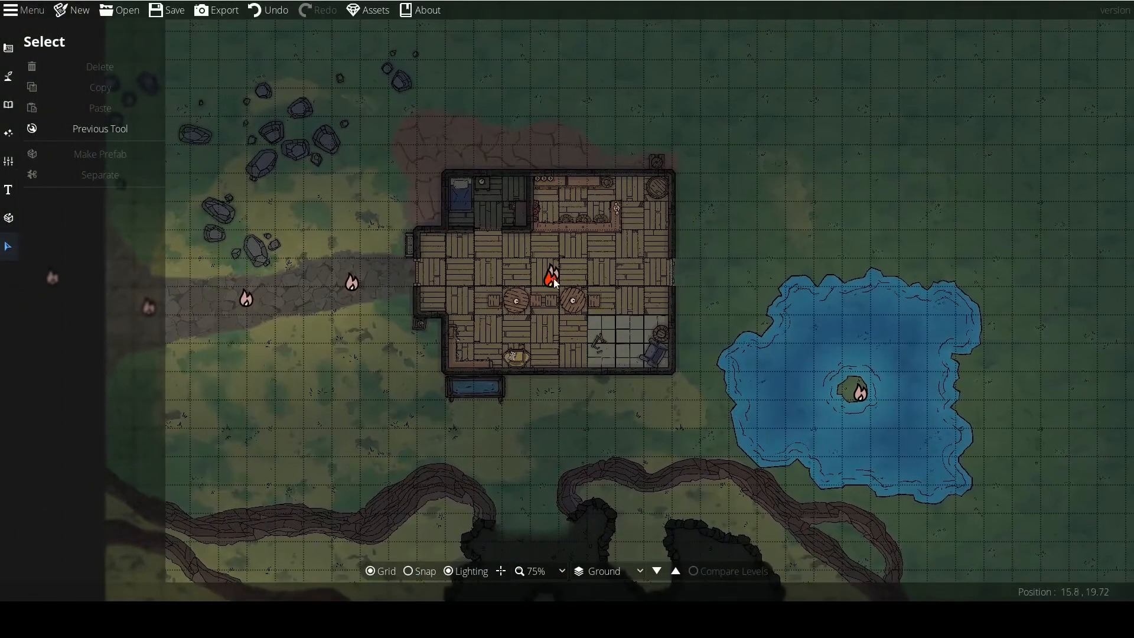
click(48, 126)
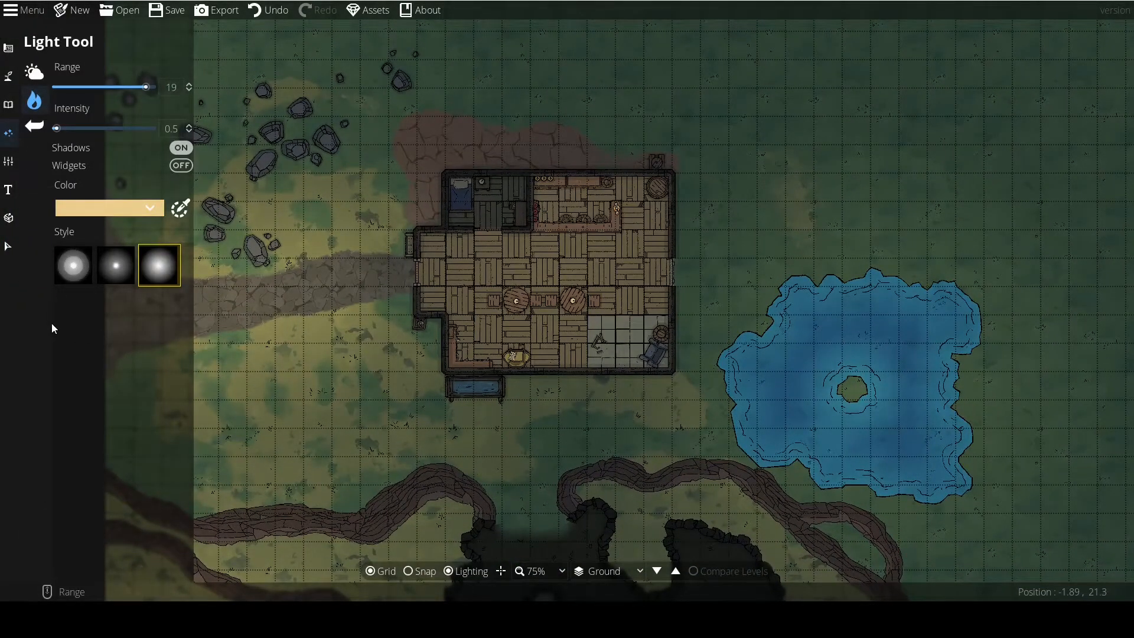
Place small-centre lights with range 2 and intensity 0.9 on the tavern's two round tables and the bar counter's lamp.
click(114, 263)
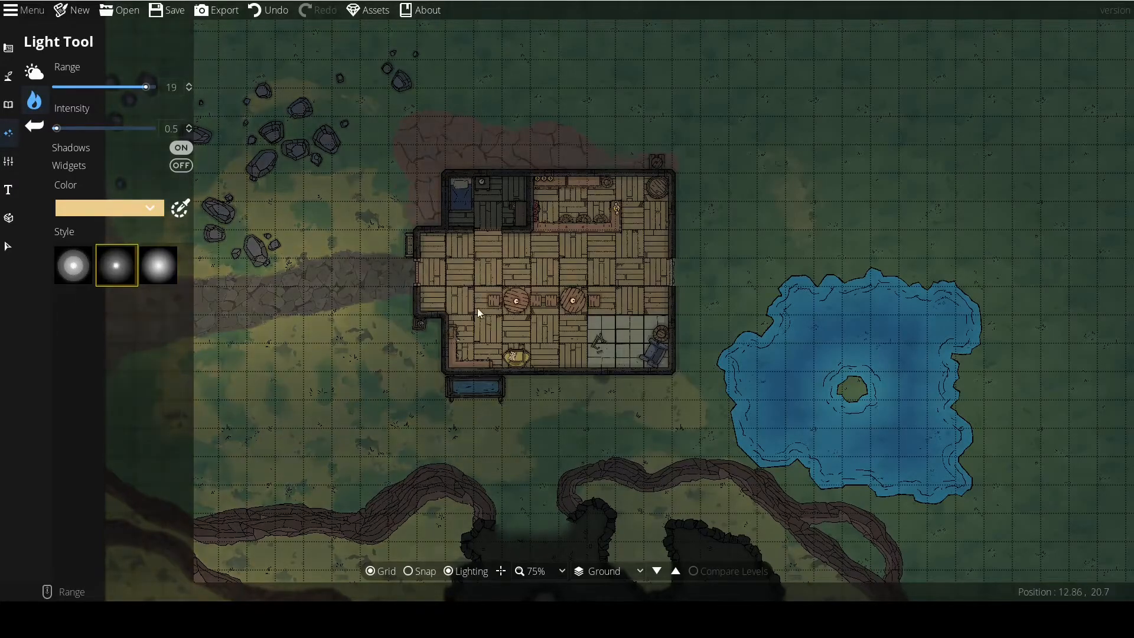
scroll(503, 296, down, 5)
drag(56, 129, 83, 131)
scroll(516, 303, down, 14)
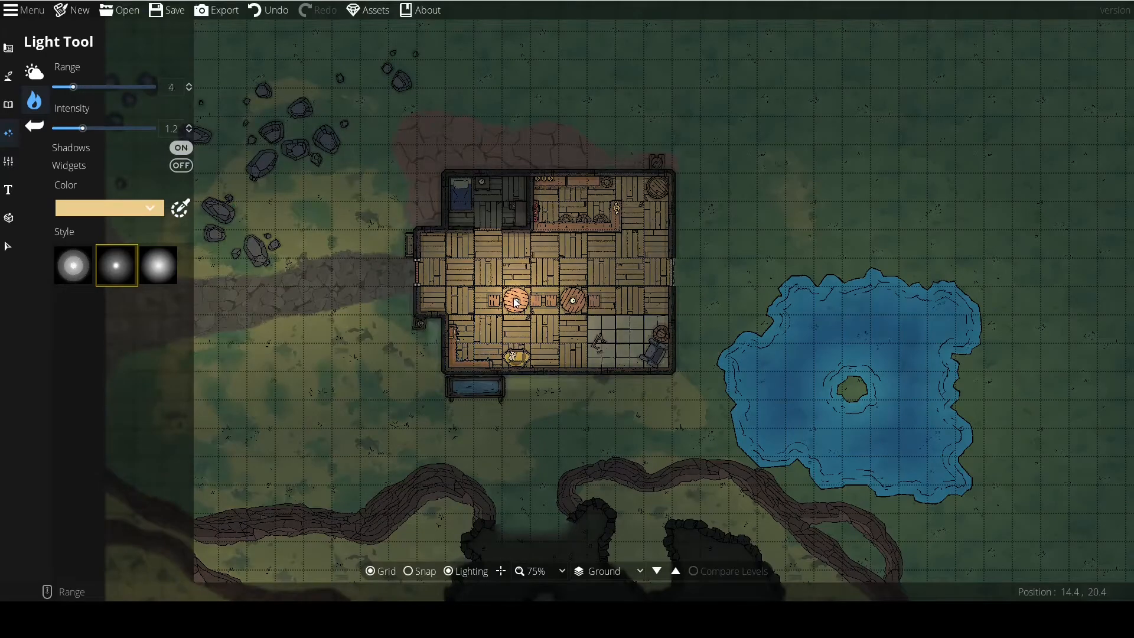
scroll(516, 303, up, 3)
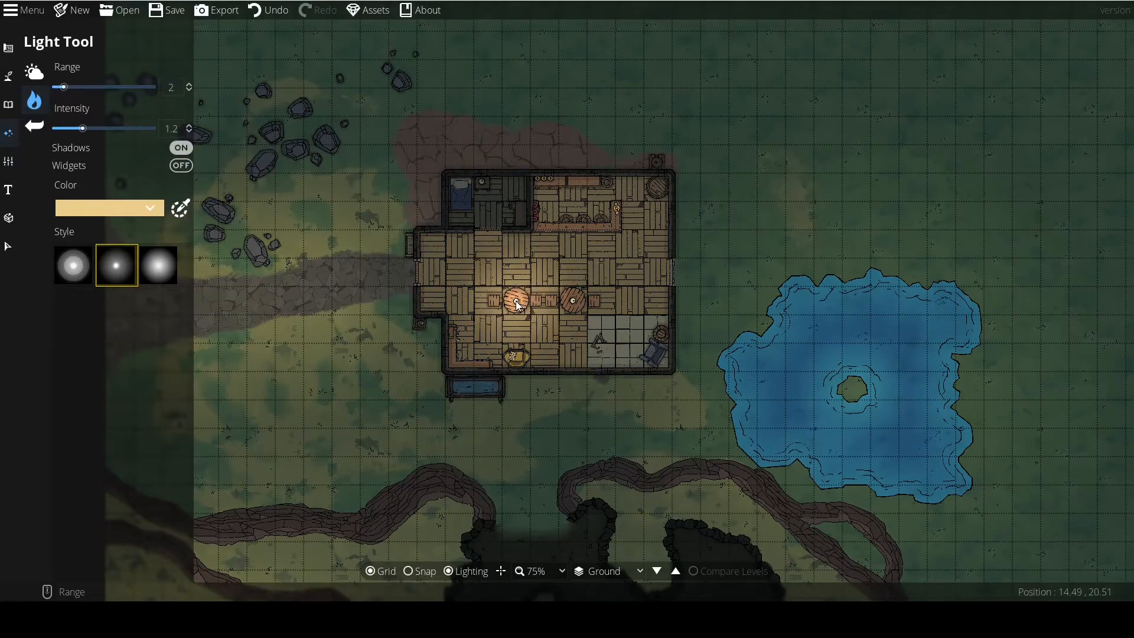
scroll(101, 124, down, 3)
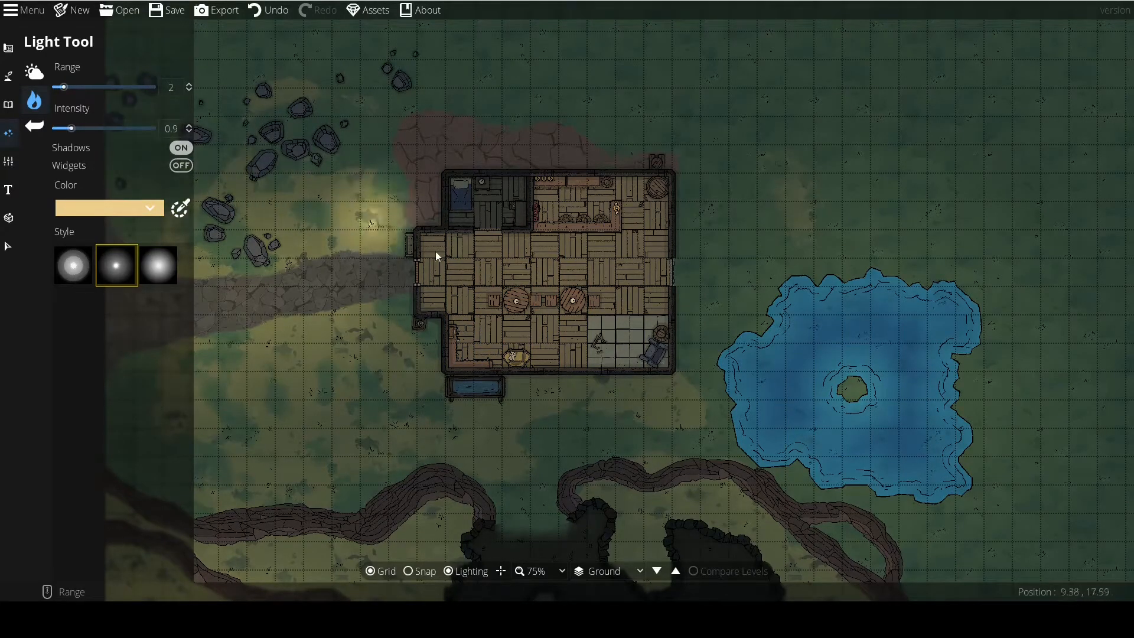
click(516, 301)
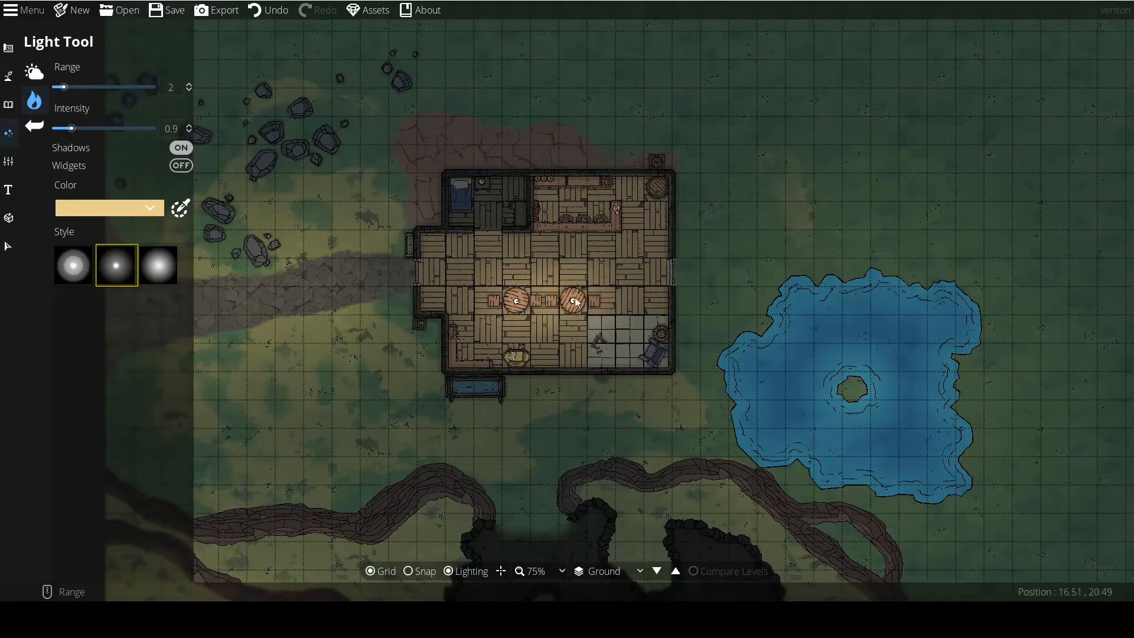
click(573, 300)
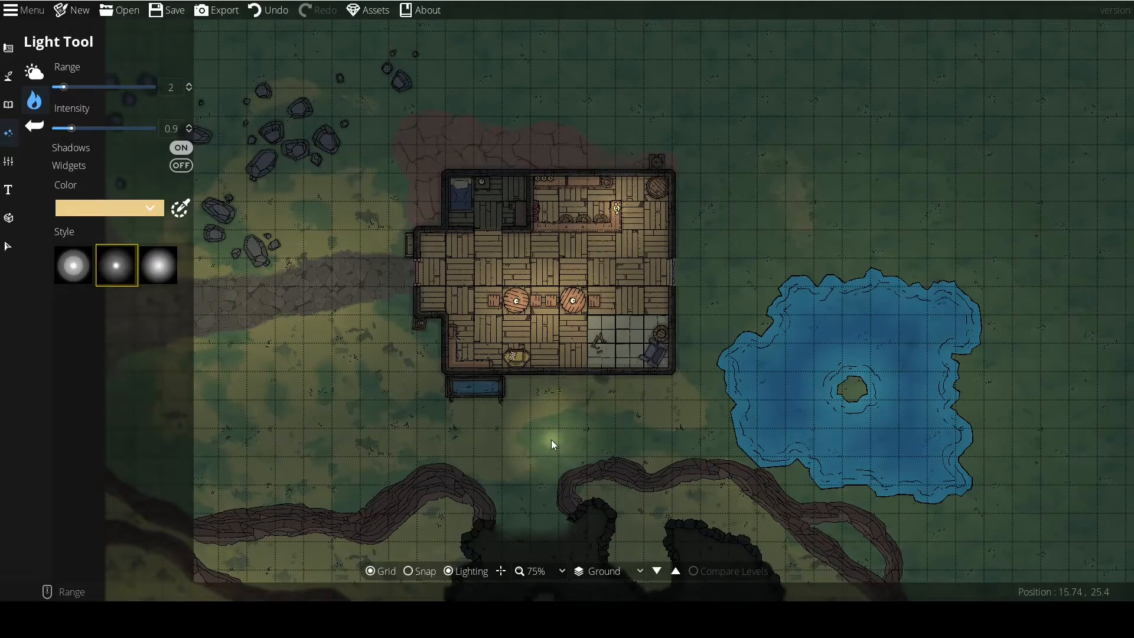
Place a small-centre light with range 1 on the bedroom's nightstand lamp.
scroll(482, 184, down, 1)
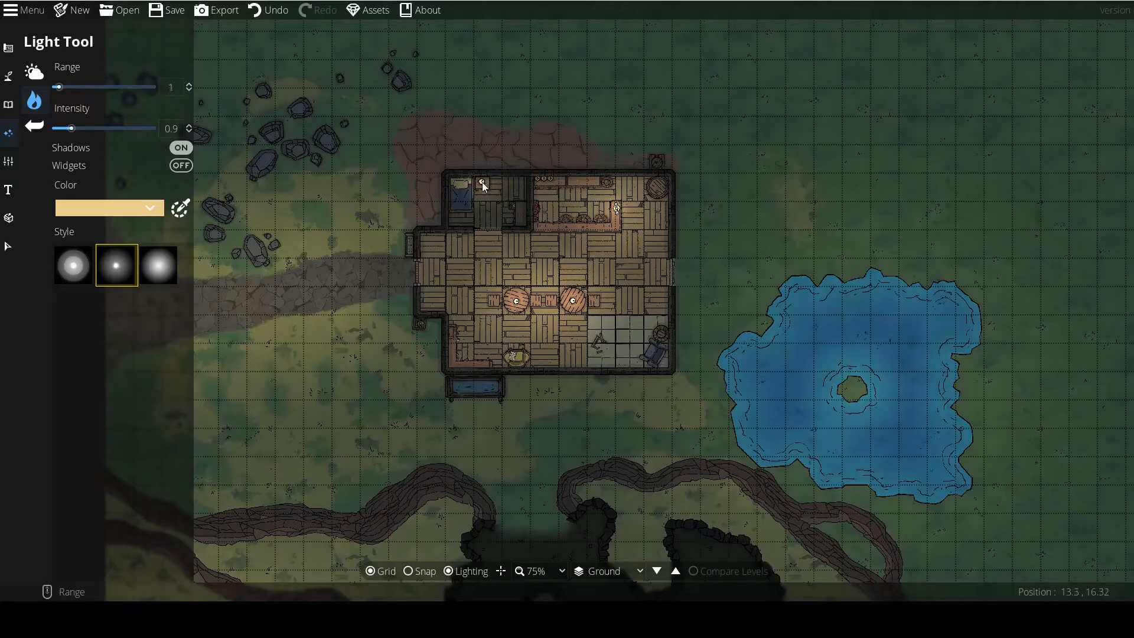
drag(302, 324, 338, 317)
scroll(338, 319, up, 1)
Preview how the tavern's walls cast shadows at the entrance, northeast corner and bedroom, using light ranges between 2 and 9.5.
scroll(292, 338, up, 2)
scroll(292, 338, down, 2)
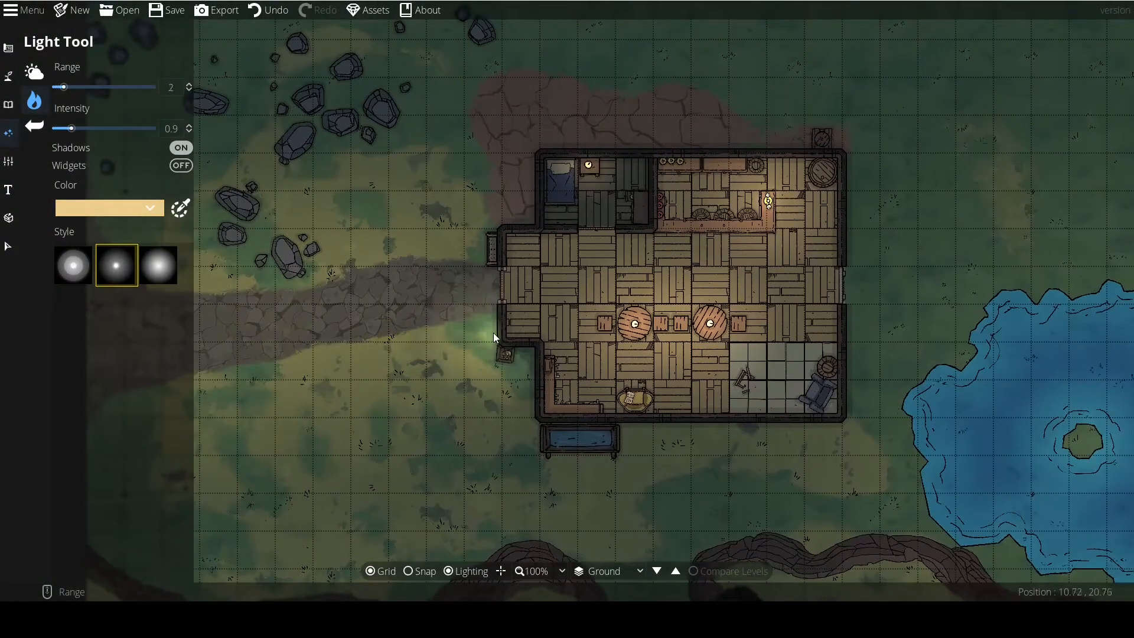
scroll(491, 332, up, 5)
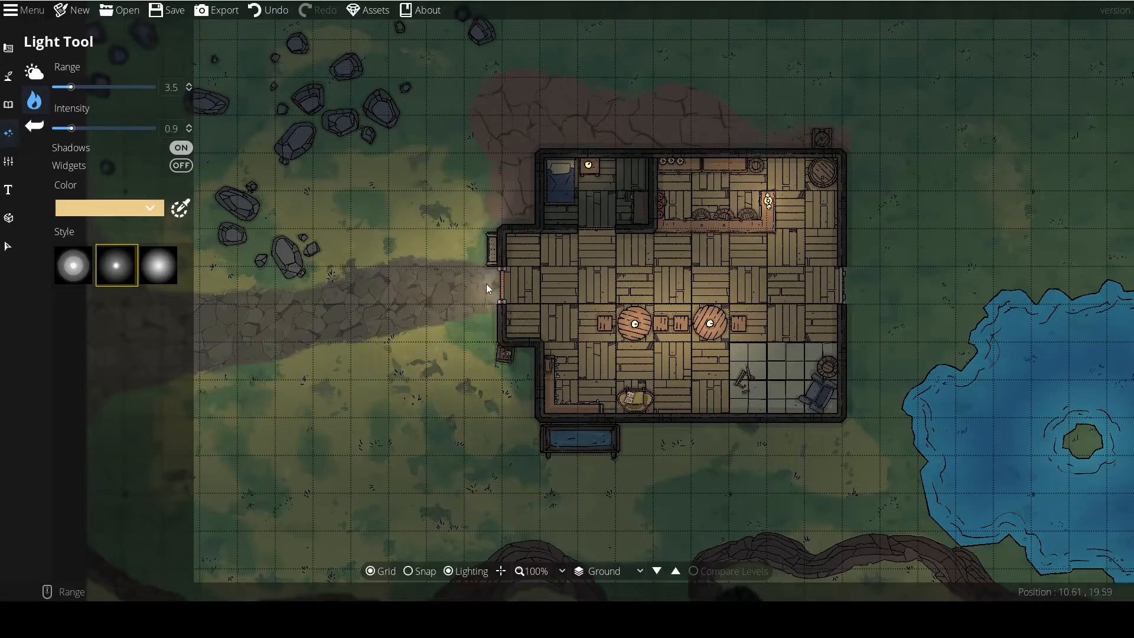
drag(528, 179, 468, 226)
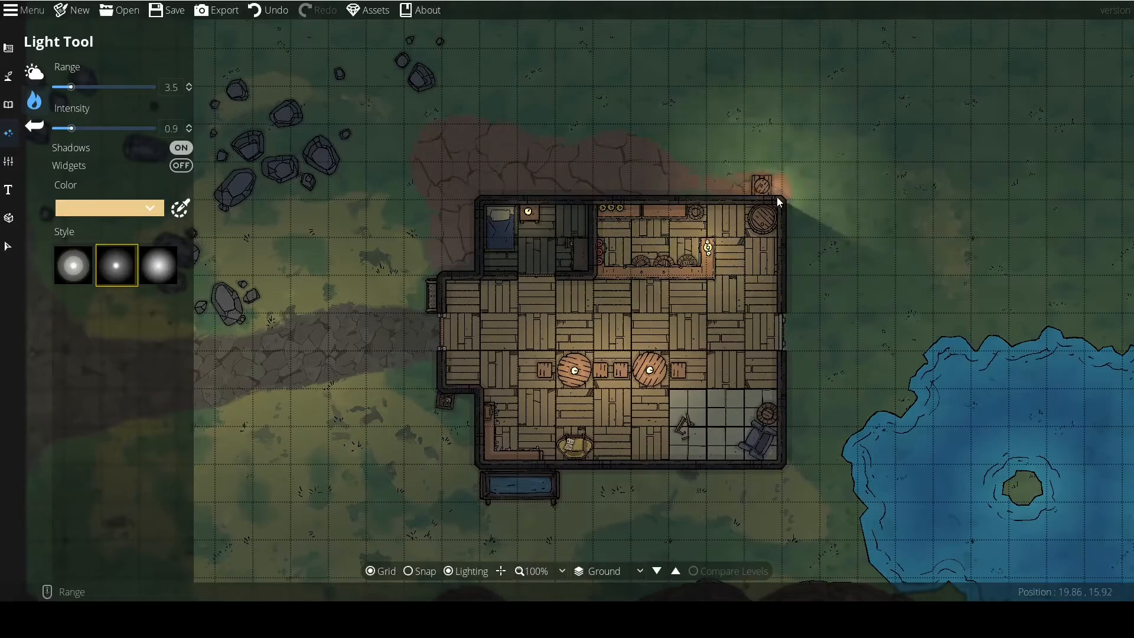
scroll(718, 235, up, 6)
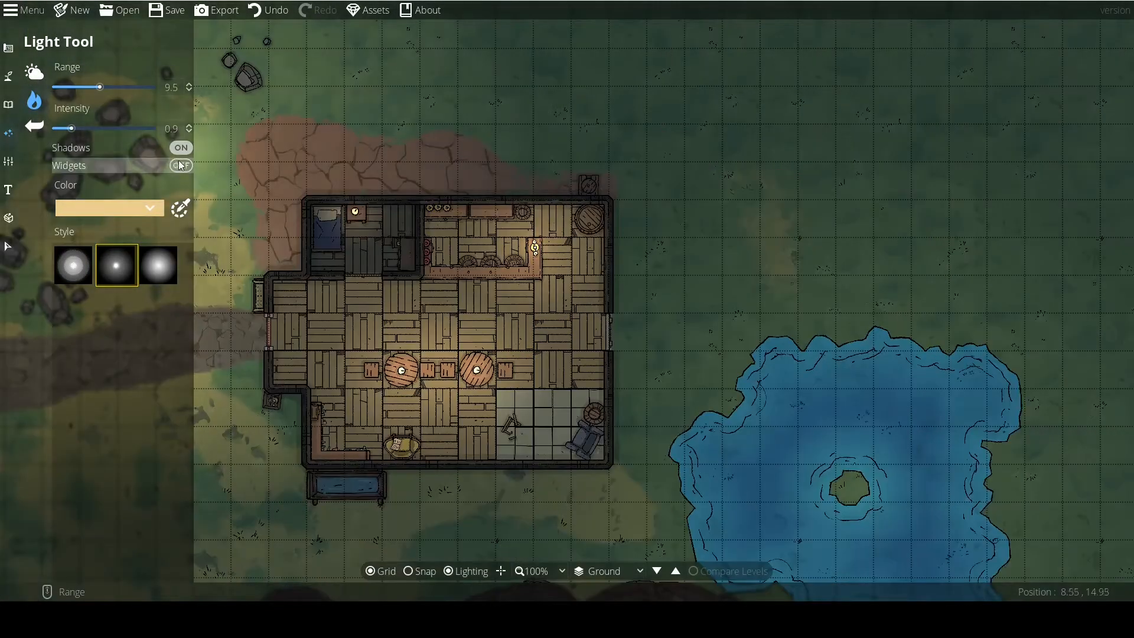
Turn off light shadows and preview the light across the tavern's eastern walls at ranges from 9.5 down to 1.
click(182, 148)
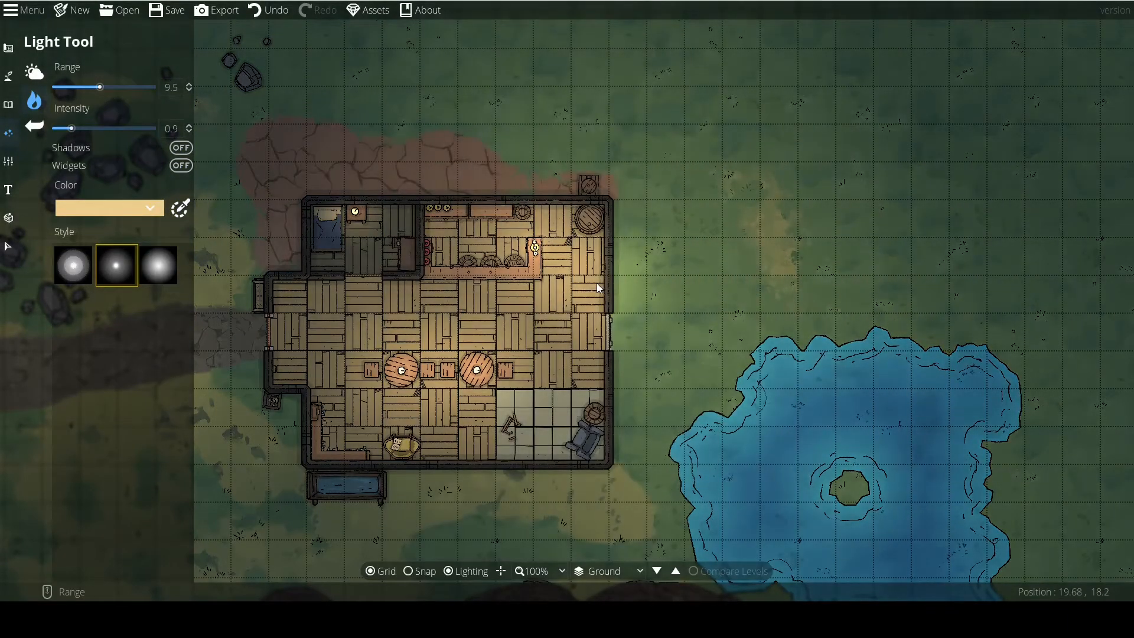
scroll(575, 309, down, 9)
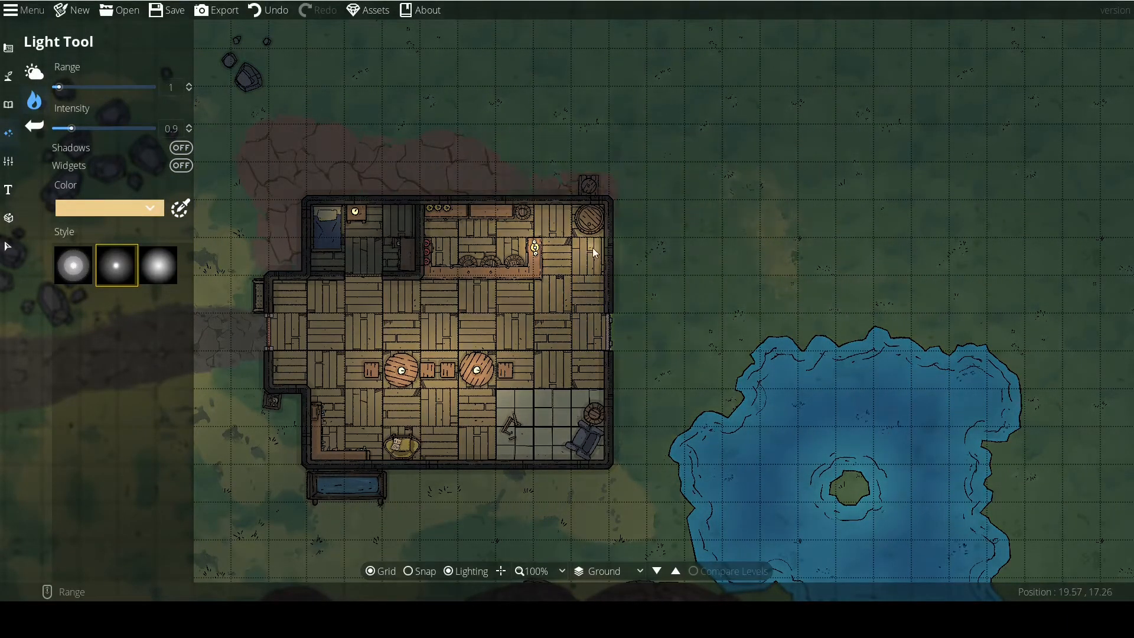
scroll(608, 251, up, 1)
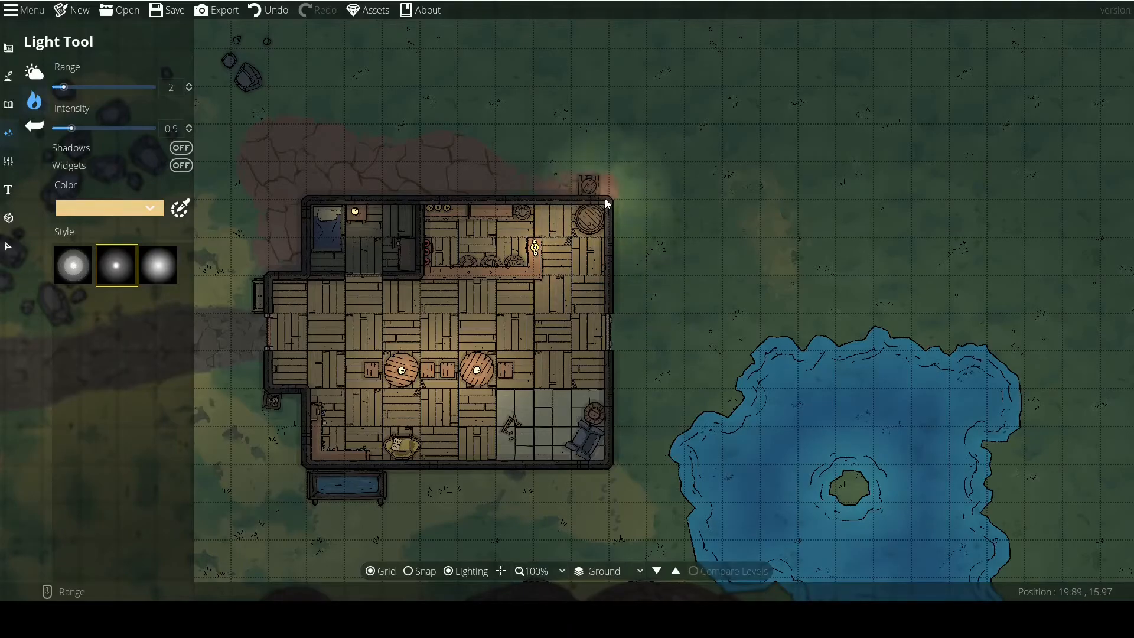
Show the light widgets to examine the centres and ranges of the lights placed around the tavern, and hide them again.
drag(433, 219, 516, 213)
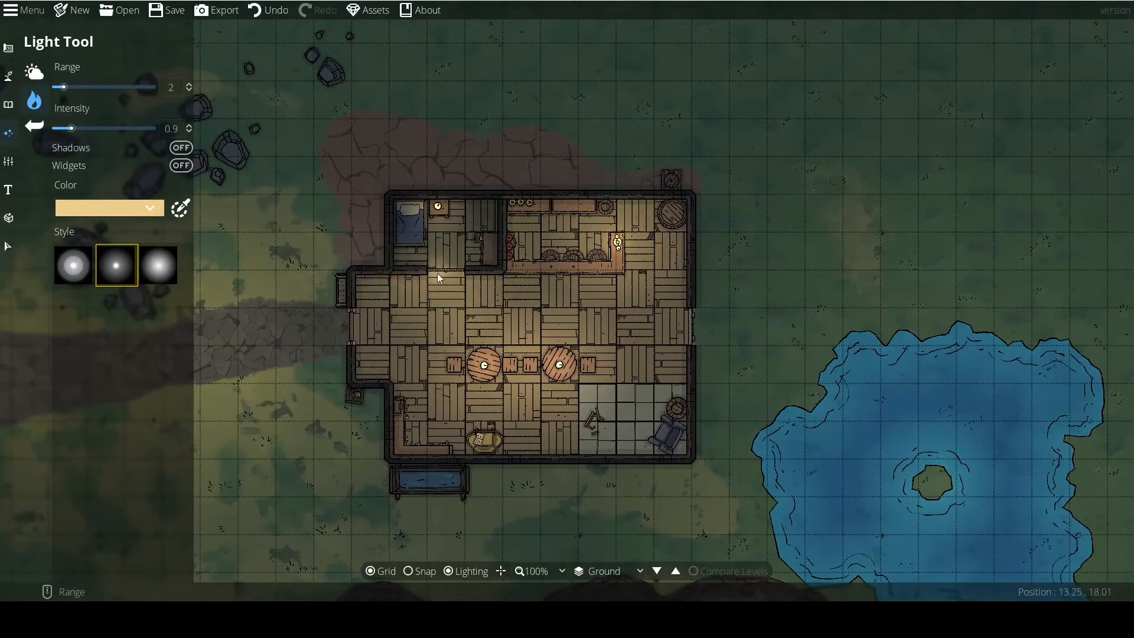
scroll(349, 324, up, 2)
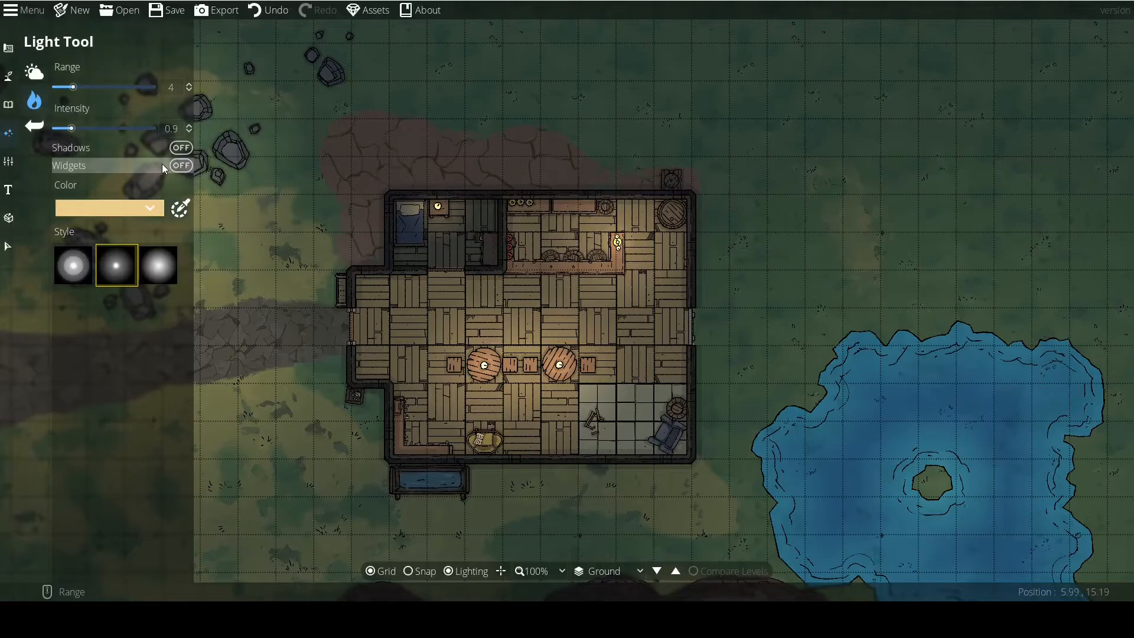
click(180, 166)
drag(360, 297, 465, 317)
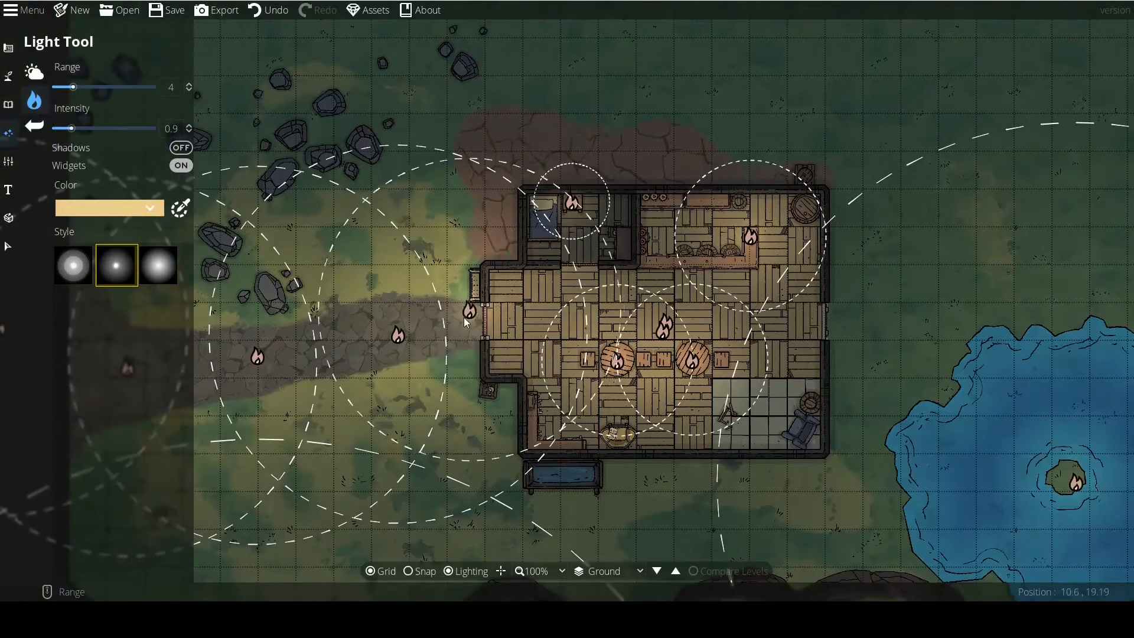
scroll(458, 268, down, 1)
drag(456, 263, 450, 253)
drag(492, 327, 464, 273)
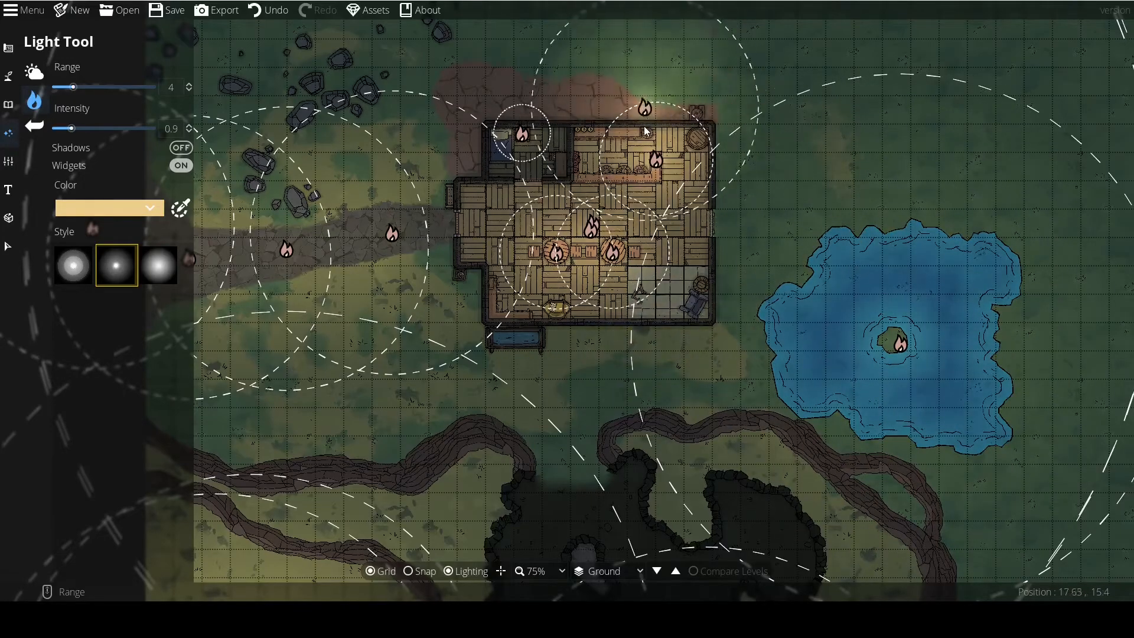
scroll(613, 101, up, 13)
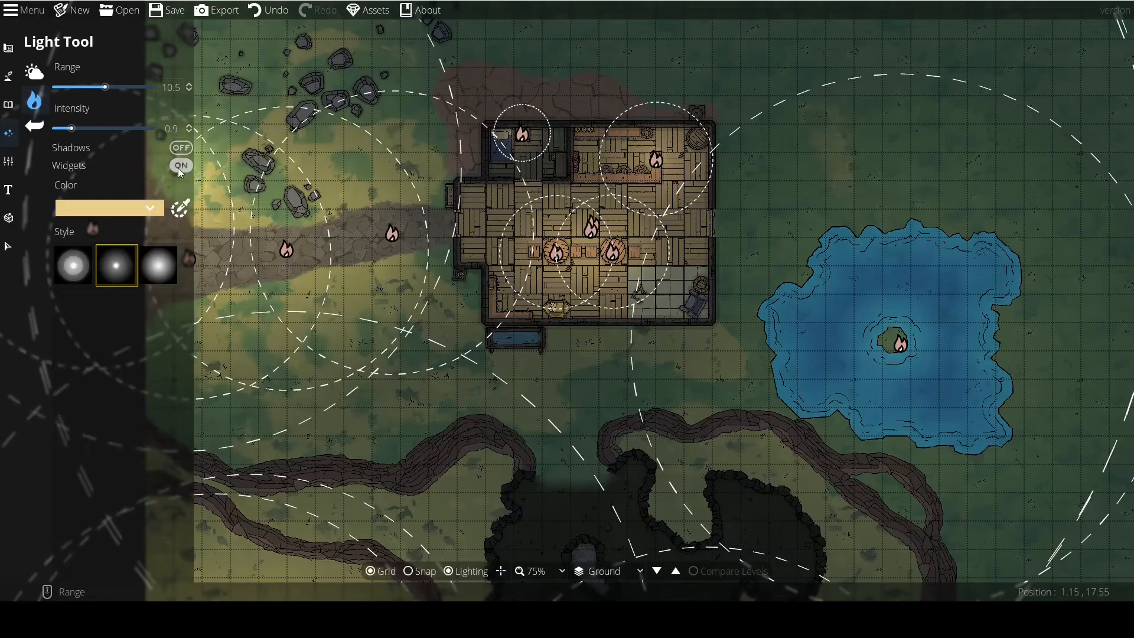
click(179, 166)
Preview the preset blue and green light colours over the path west of the tavern.
click(148, 206)
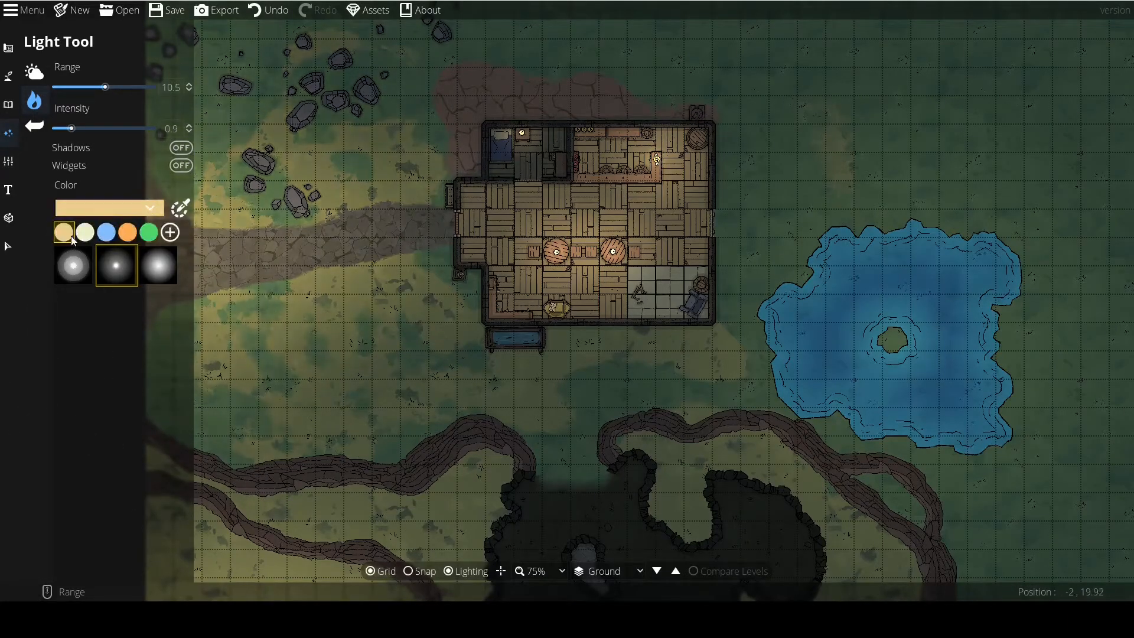
click(106, 236)
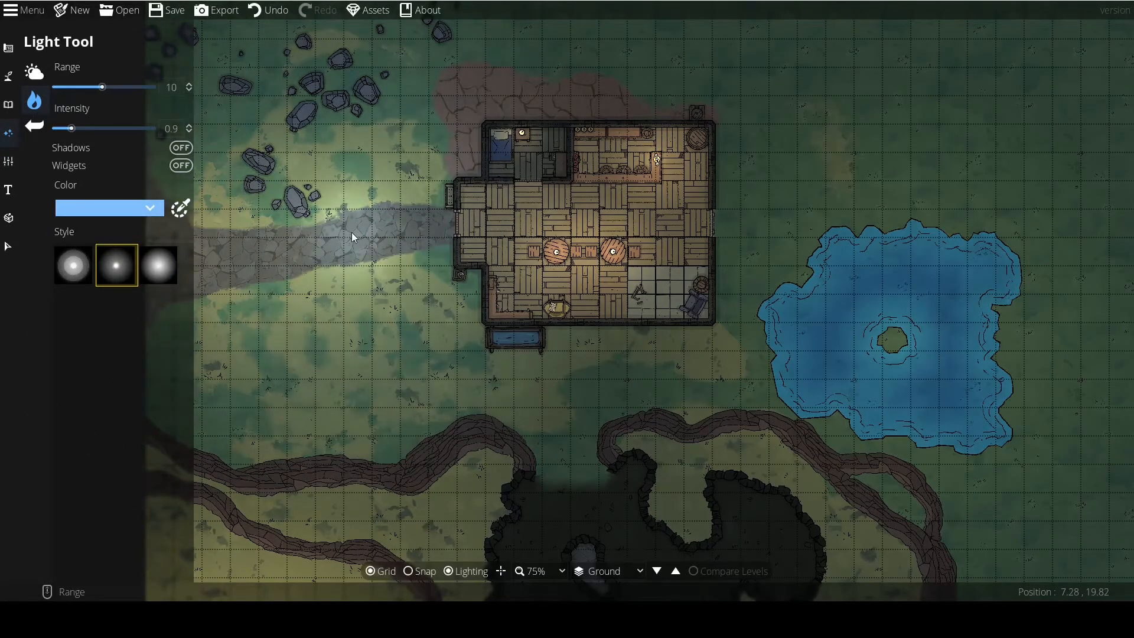
scroll(352, 232, down, 7)
click(145, 208)
click(147, 235)
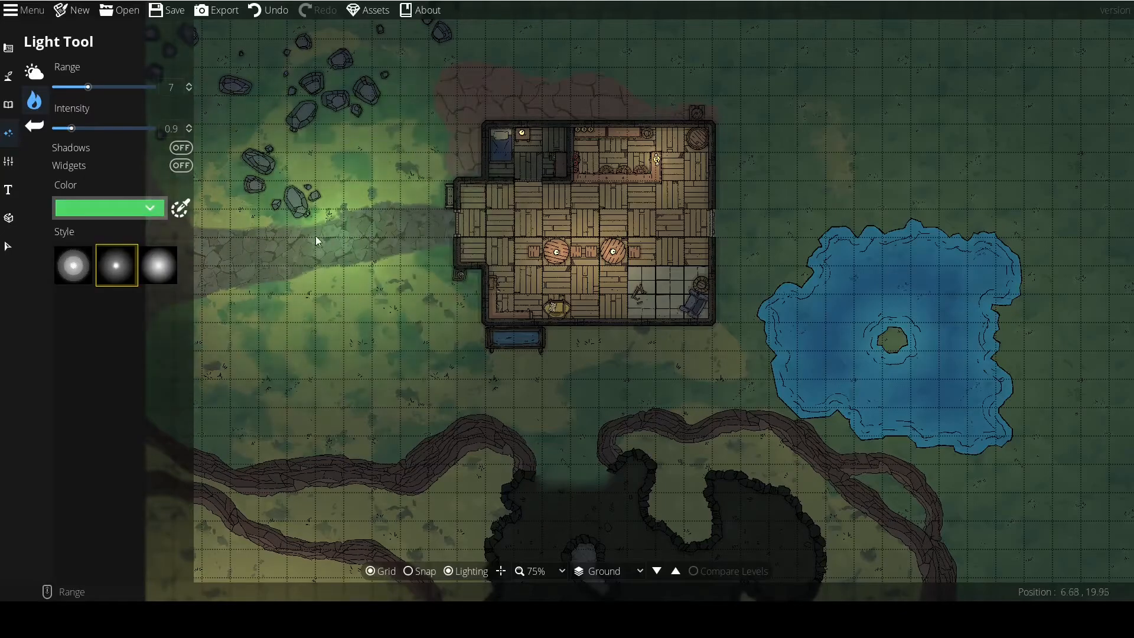
Mix a custom bright purple light colour.
click(178, 208)
click(151, 210)
mouse_move(133, 303)
mouse_down()
mouse_move(189, 217)
mouse_move(219, 345)
mouse_up()
click(220, 349)
drag(173, 273, 210, 224)
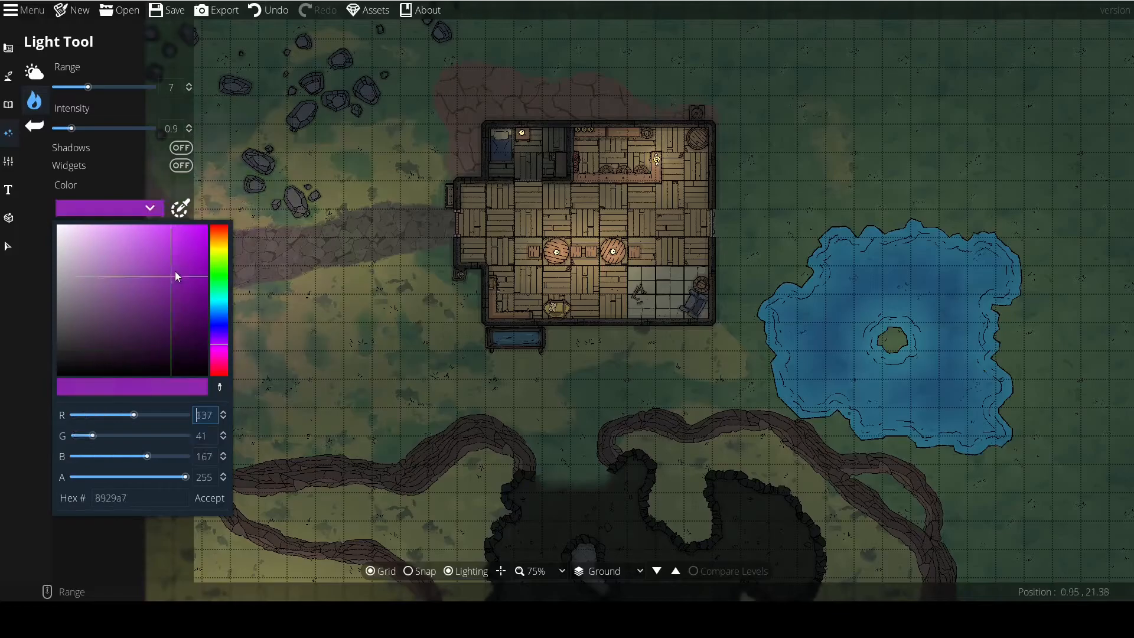
Try a purple light with range 7 and intensity 0.9 in the tavern's main hall, and undo it.
click(611, 201)
click(602, 219)
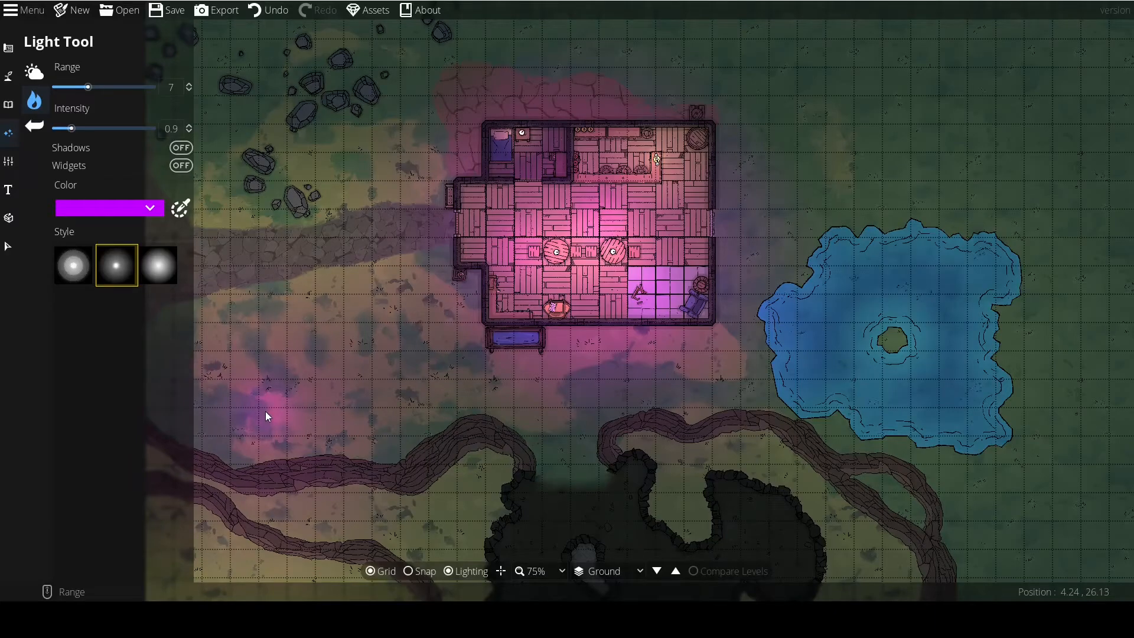
click(267, 14)
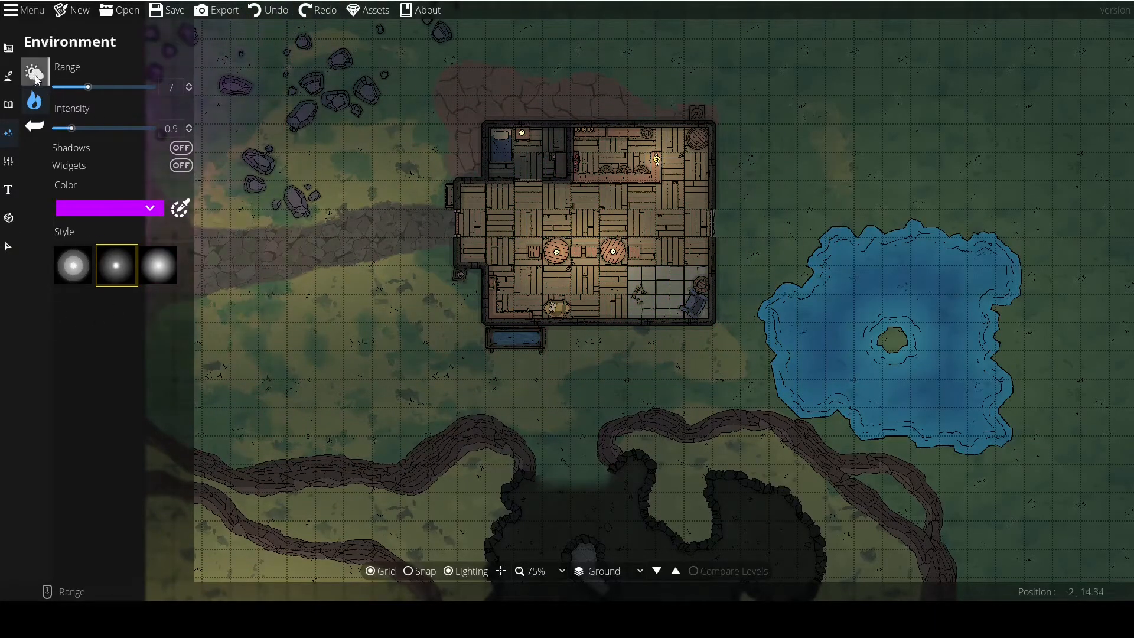
Set the environment's ambient light colour to the muted blue-grey 677e94.
drag(400, 331, 422, 356)
scroll(353, 304, down, 2)
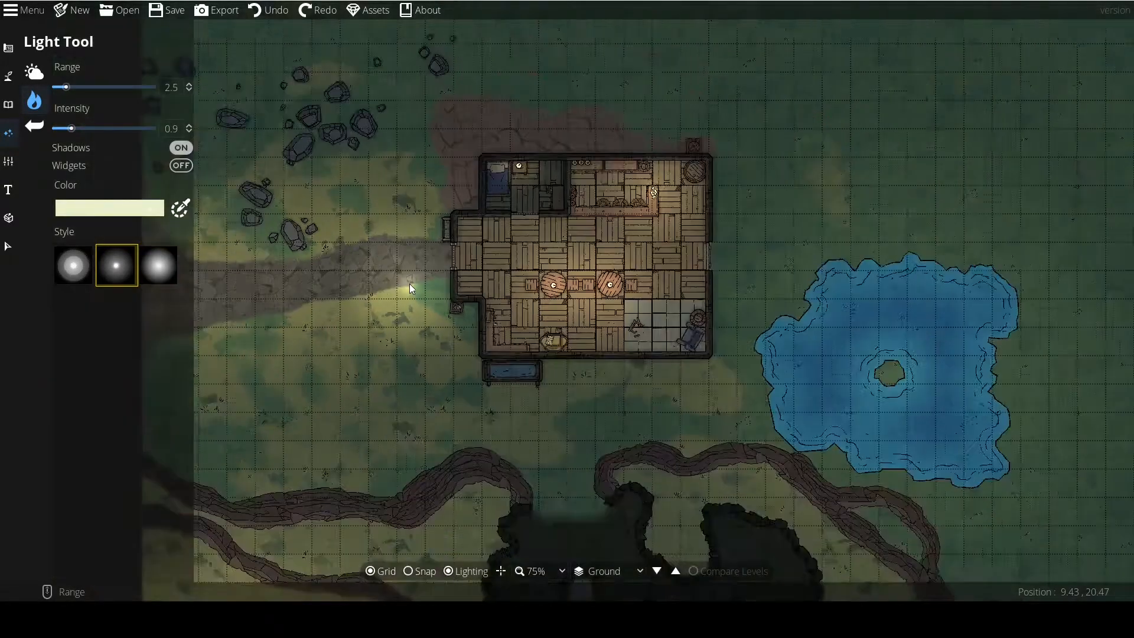
scroll(409, 283, down, 1)
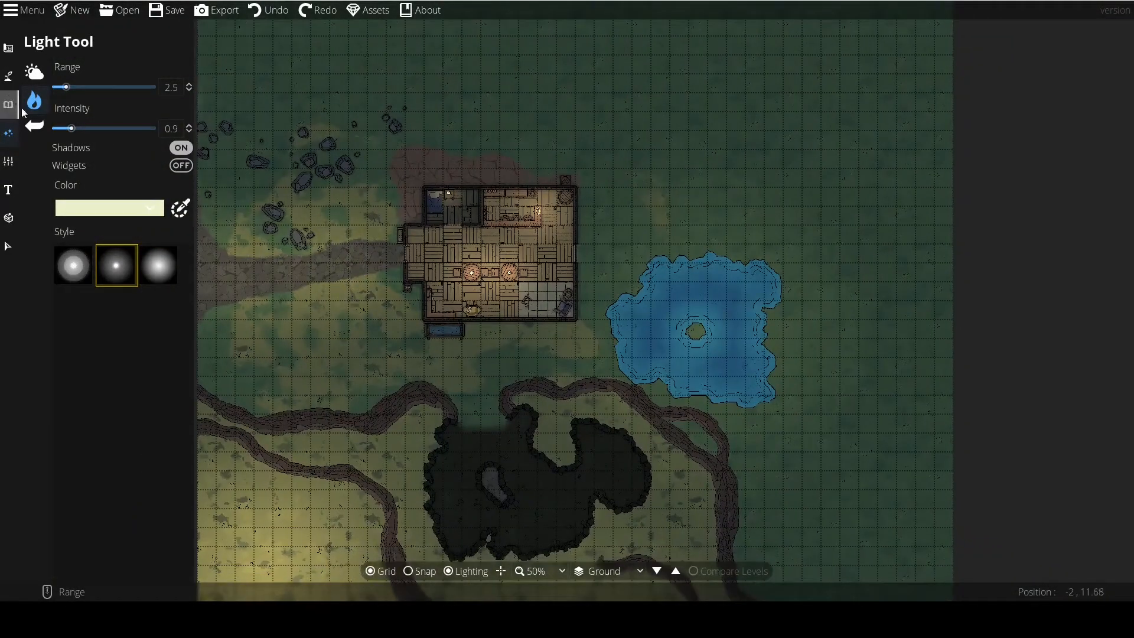
click(34, 72)
click(118, 87)
drag(49, 71, 51, 69)
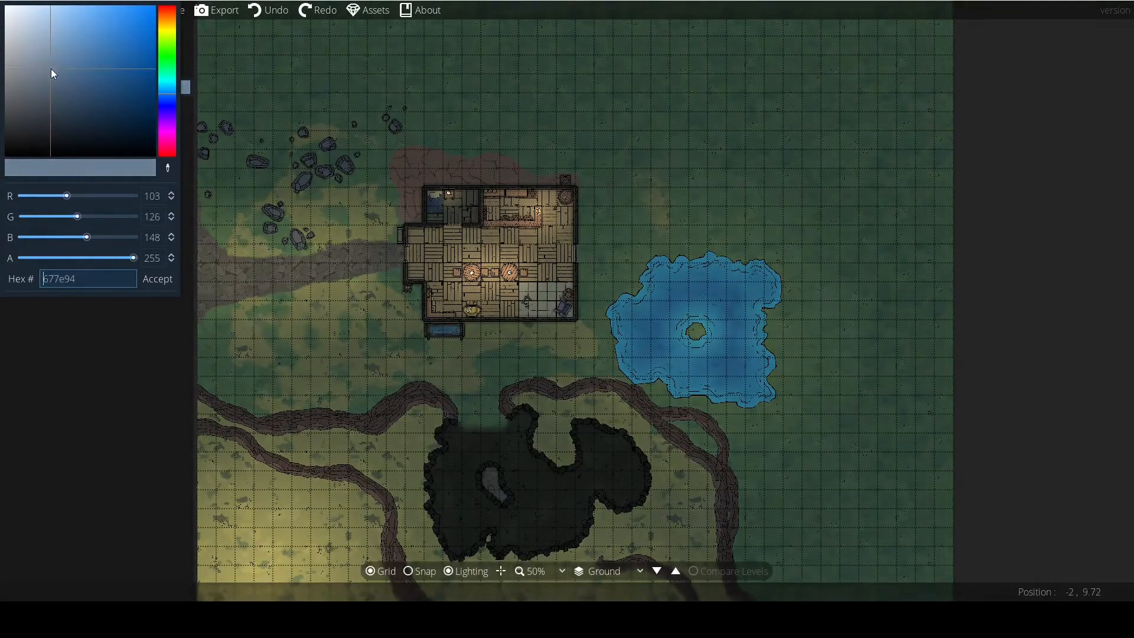
click(201, 277)
Save the map with its current lighting.
scroll(201, 276, up, 2)
drag(343, 320, 314, 329)
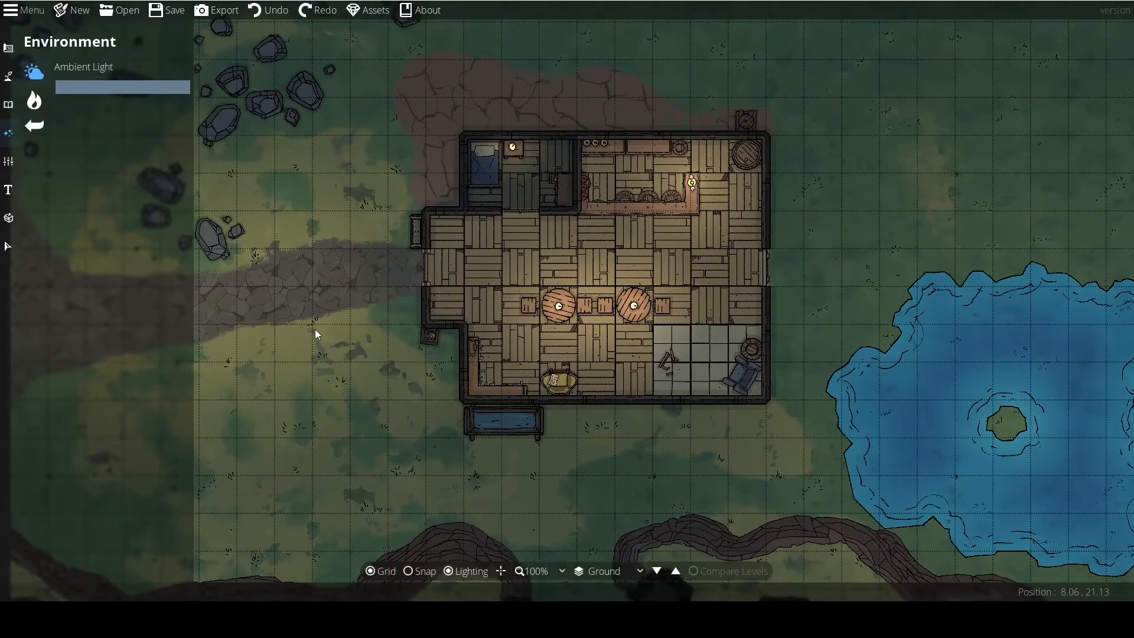
drag(319, 329, 216, 331)
click(168, 12)
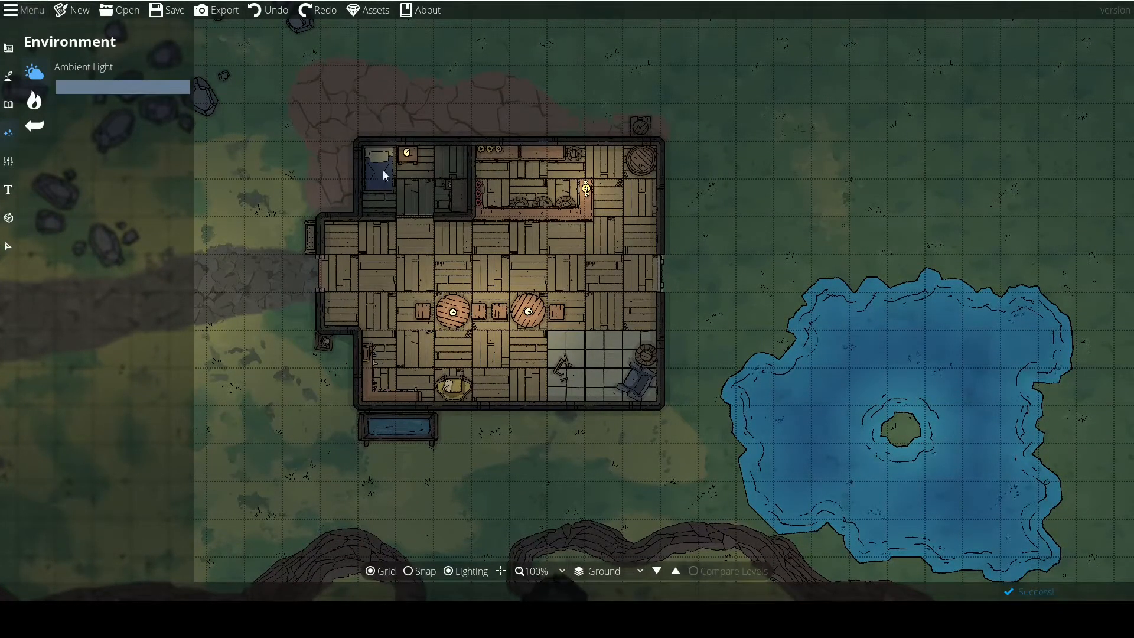
drag(557, 303, 569, 313)
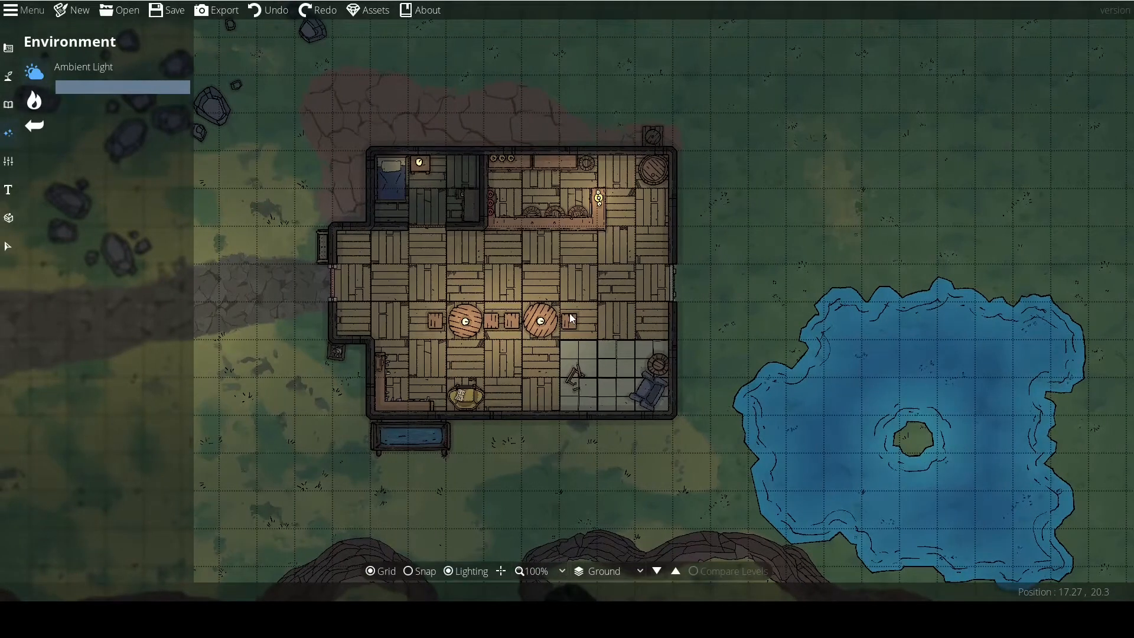
Examine the ambient light colour's RGB and hex values and compare the ambient light with the lit map at several zoom levels.
click(100, 88)
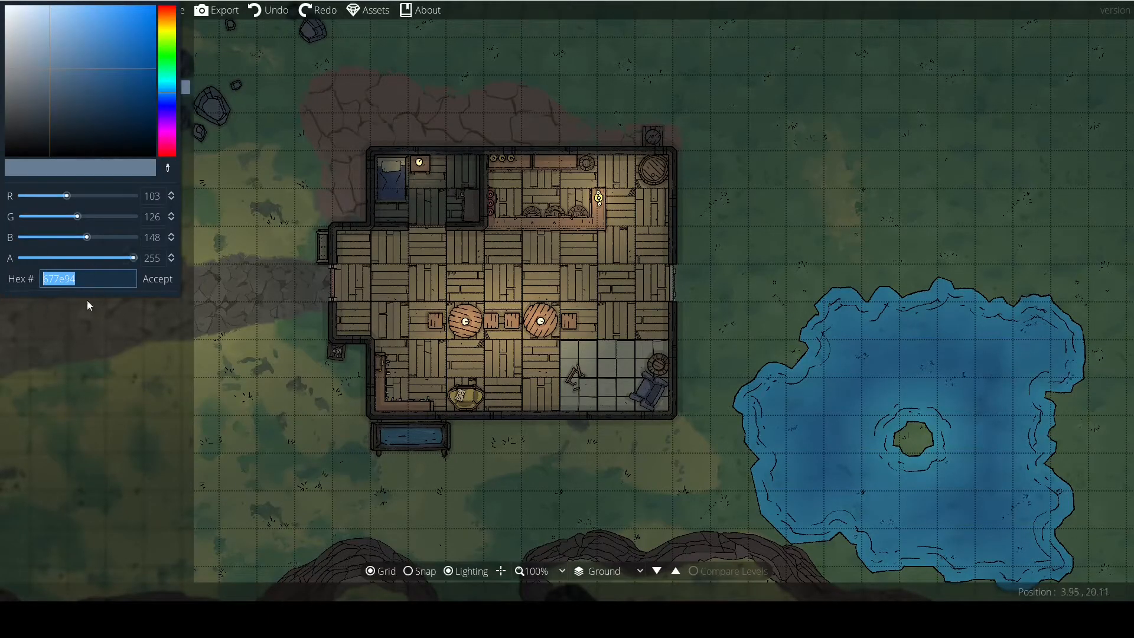
click(155, 277)
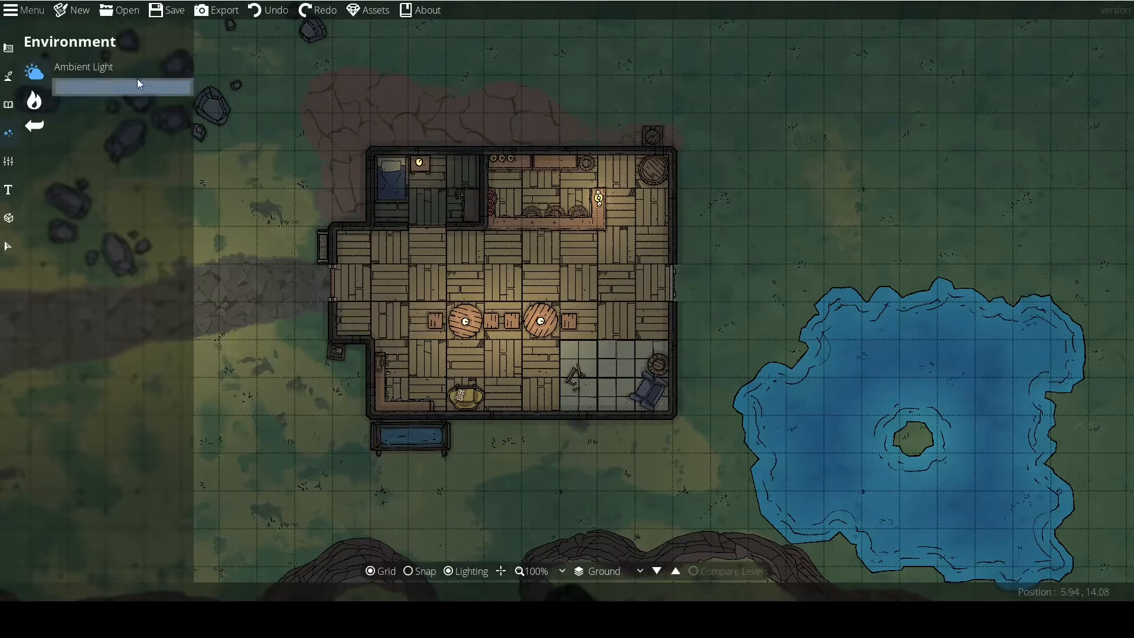
click(133, 87)
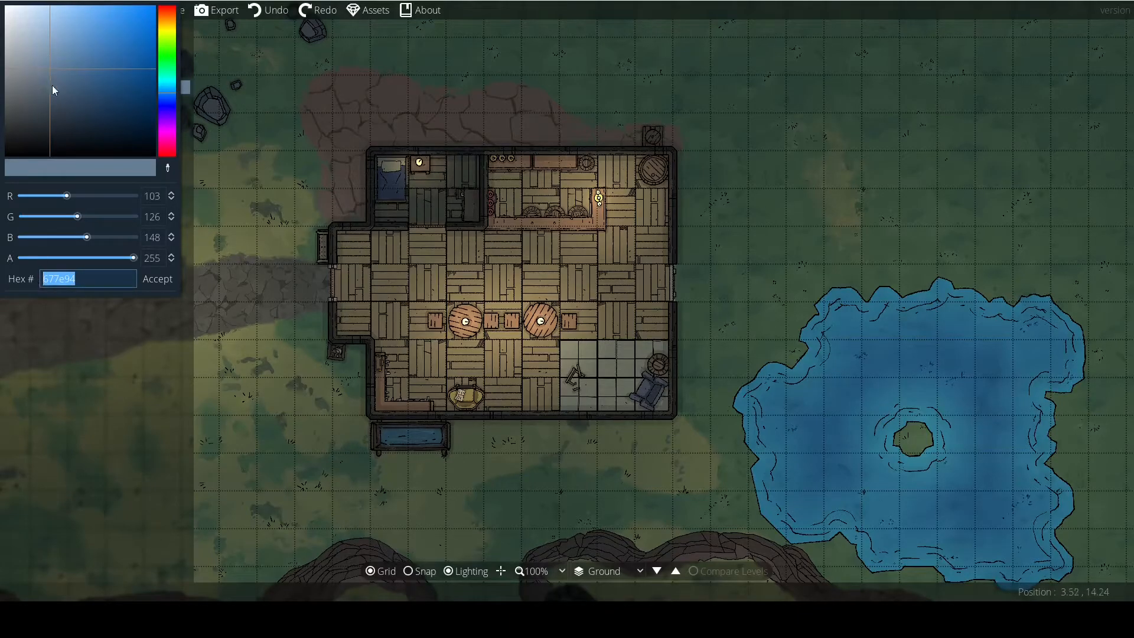
click(77, 278)
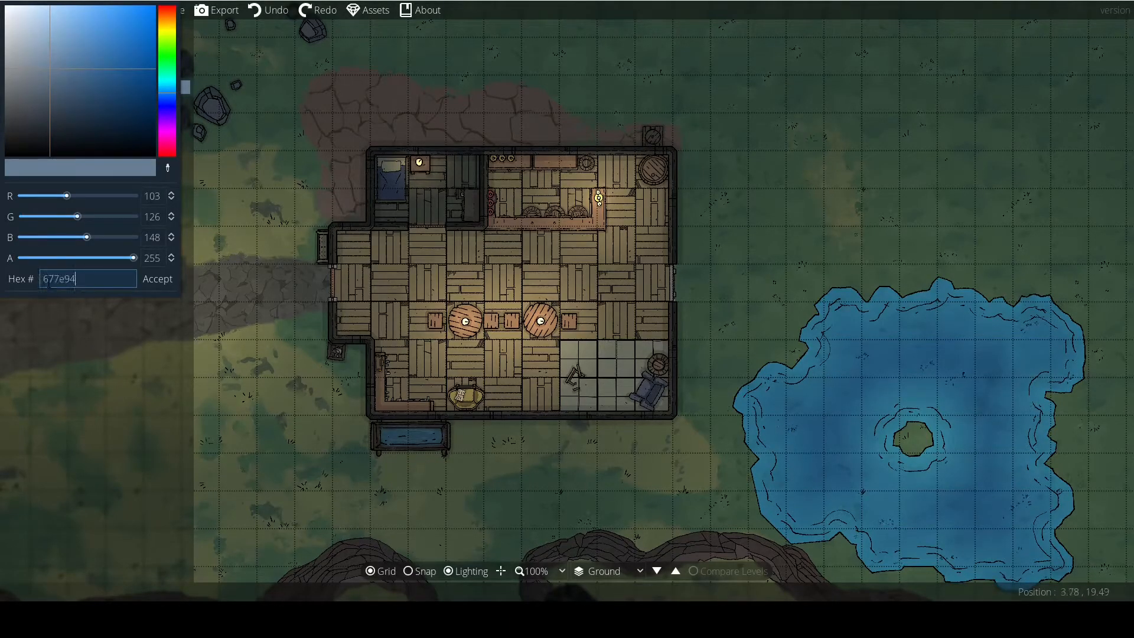
click(167, 285)
drag(313, 304, 388, 331)
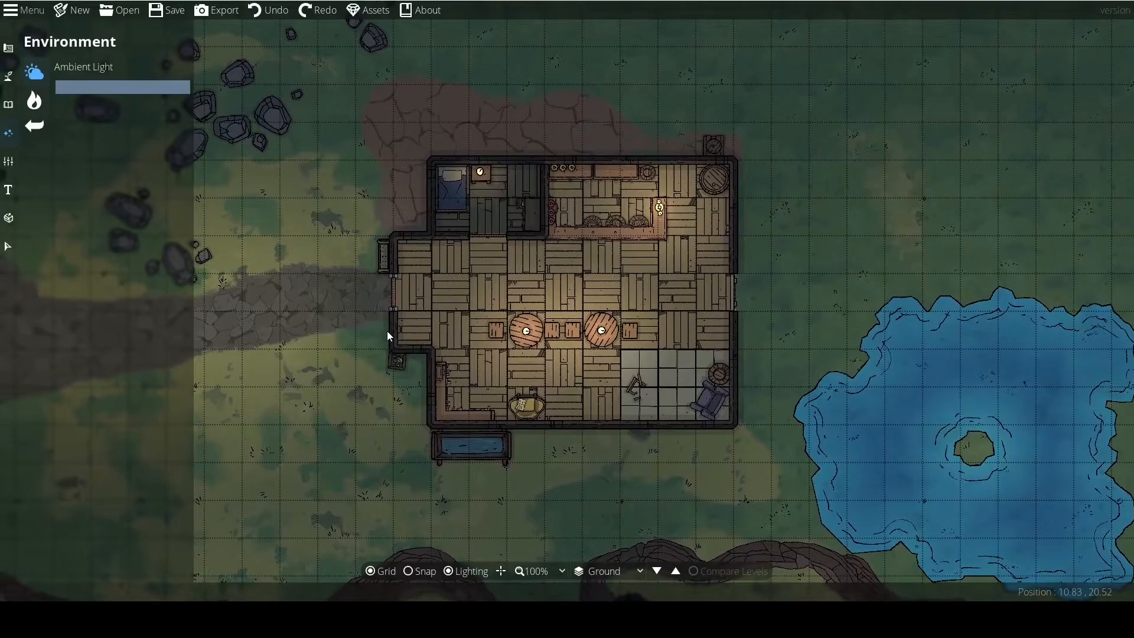
scroll(373, 364, down, 3)
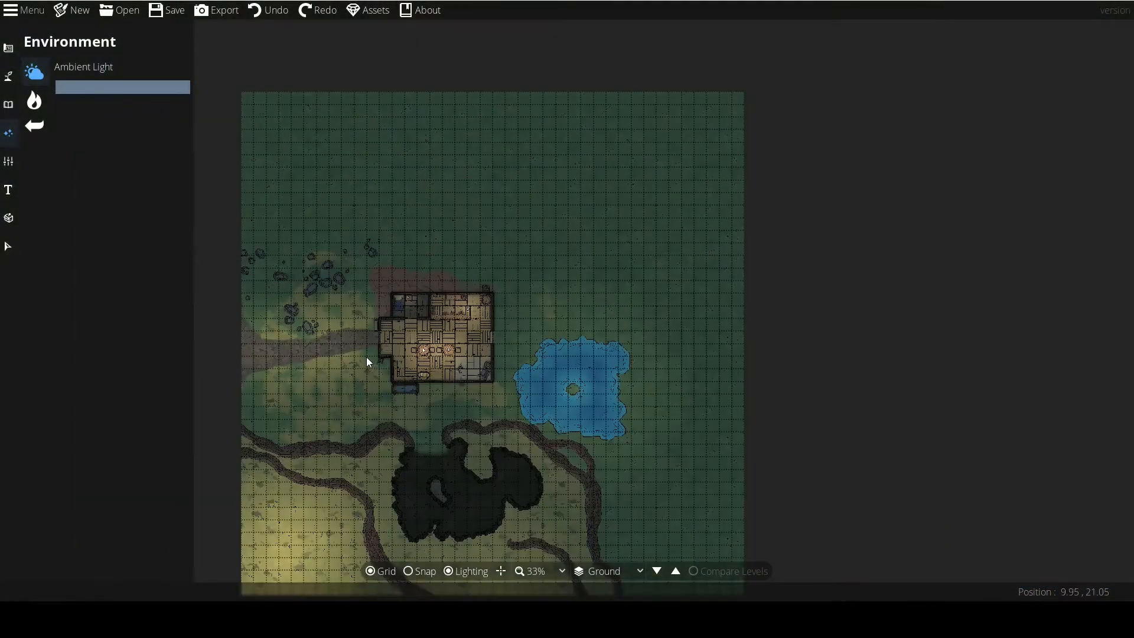
scroll(366, 360, up, 2)
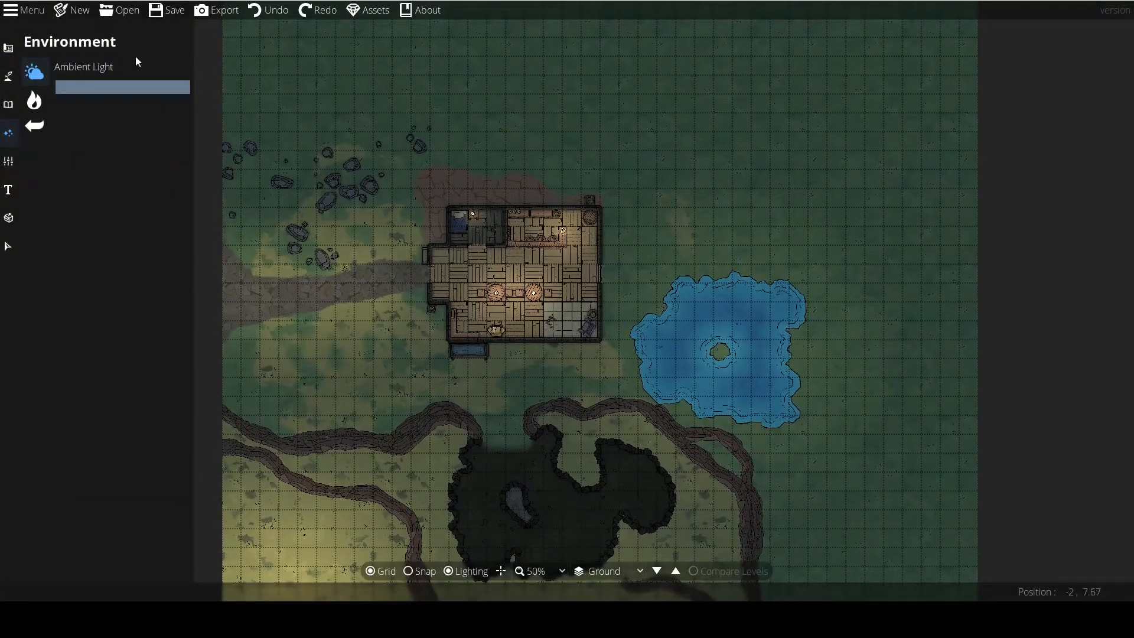
click(124, 89)
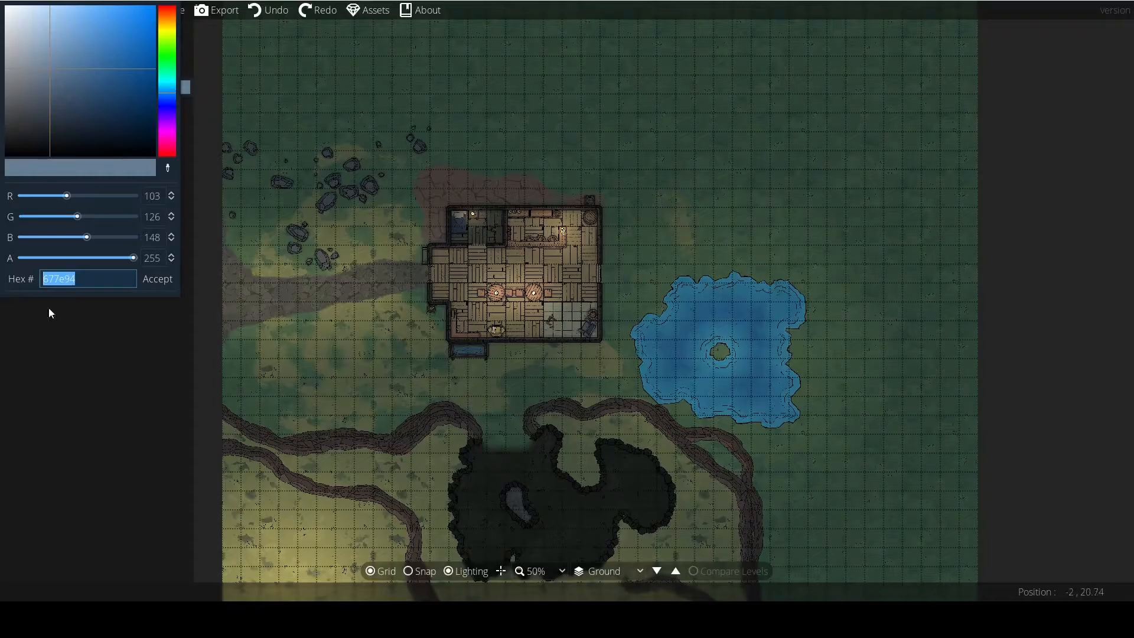
click(92, 279)
click(135, 296)
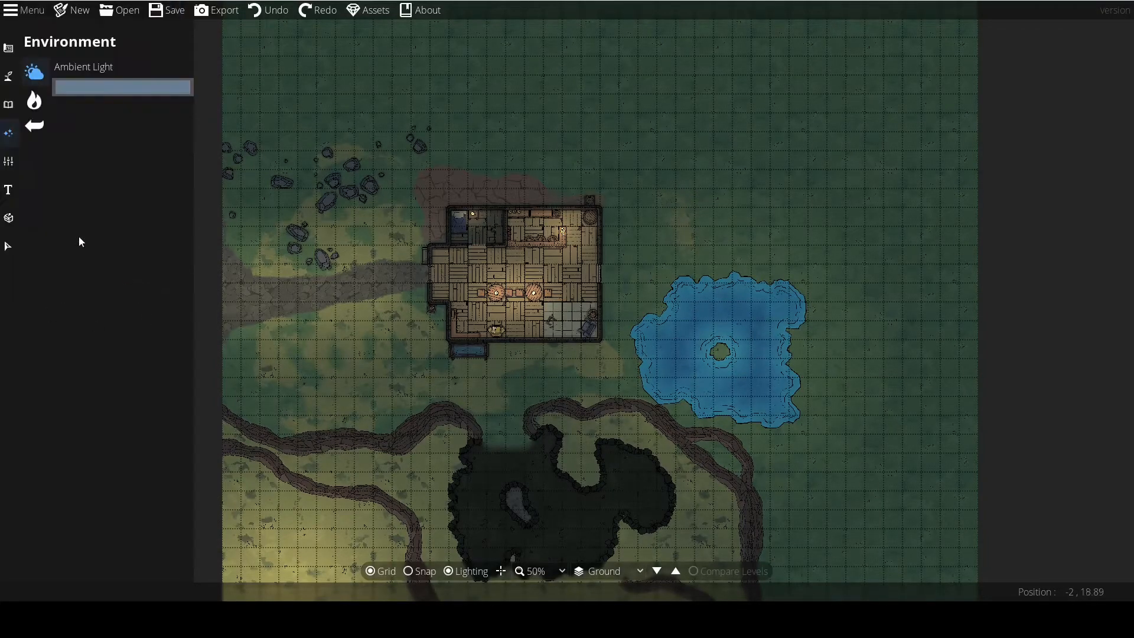
click(37, 99)
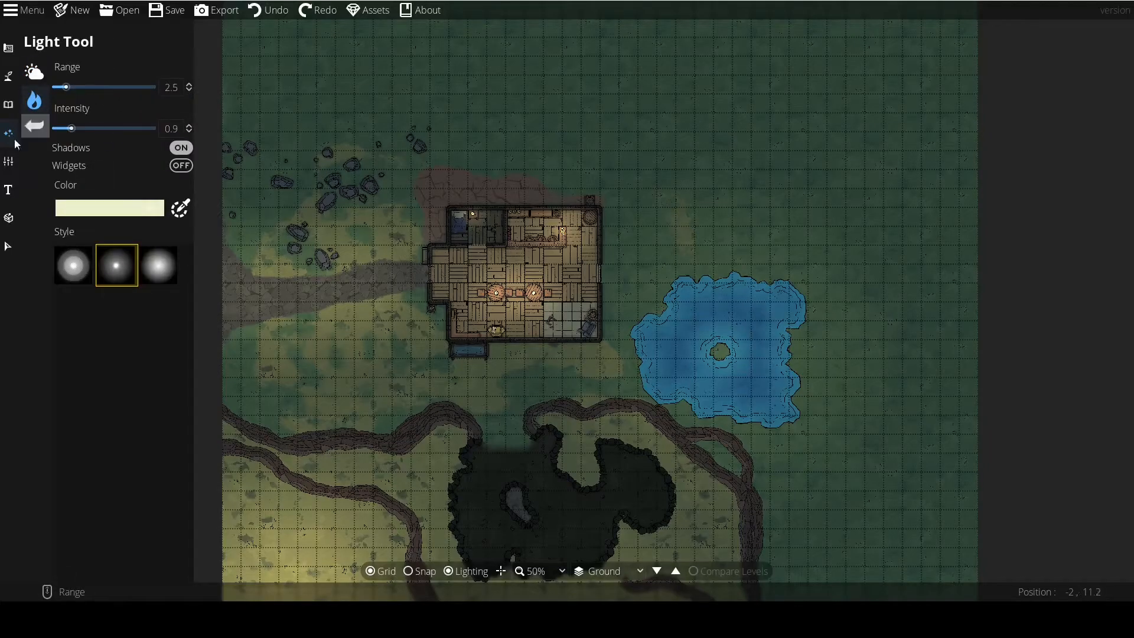
click(35, 74)
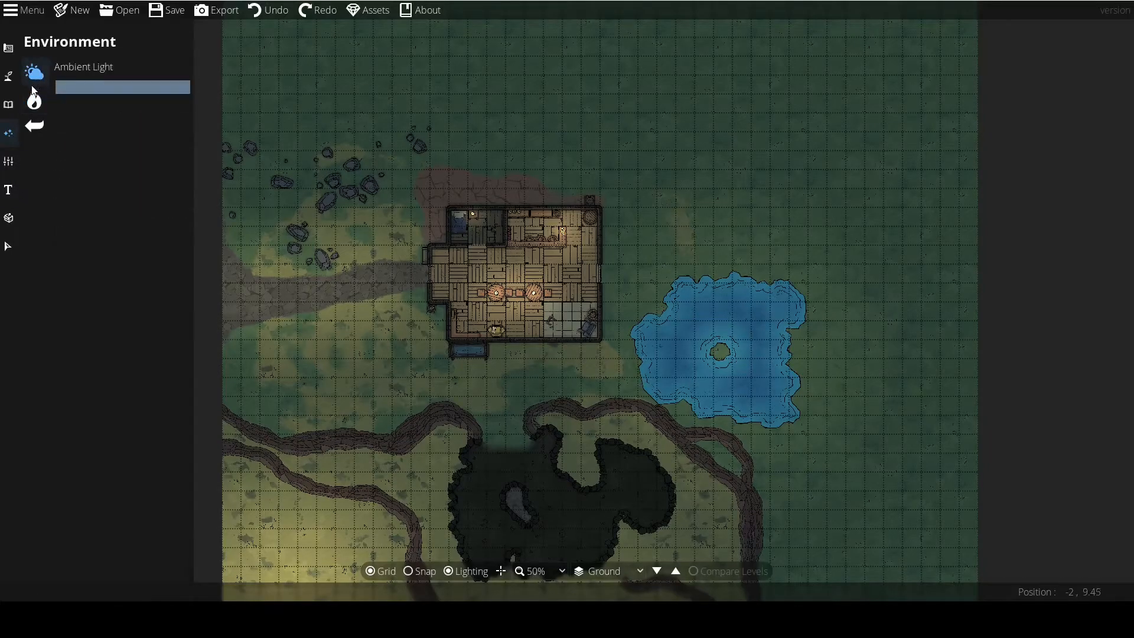
Open the map settings for grid colour and camera filter.
click(9, 160)
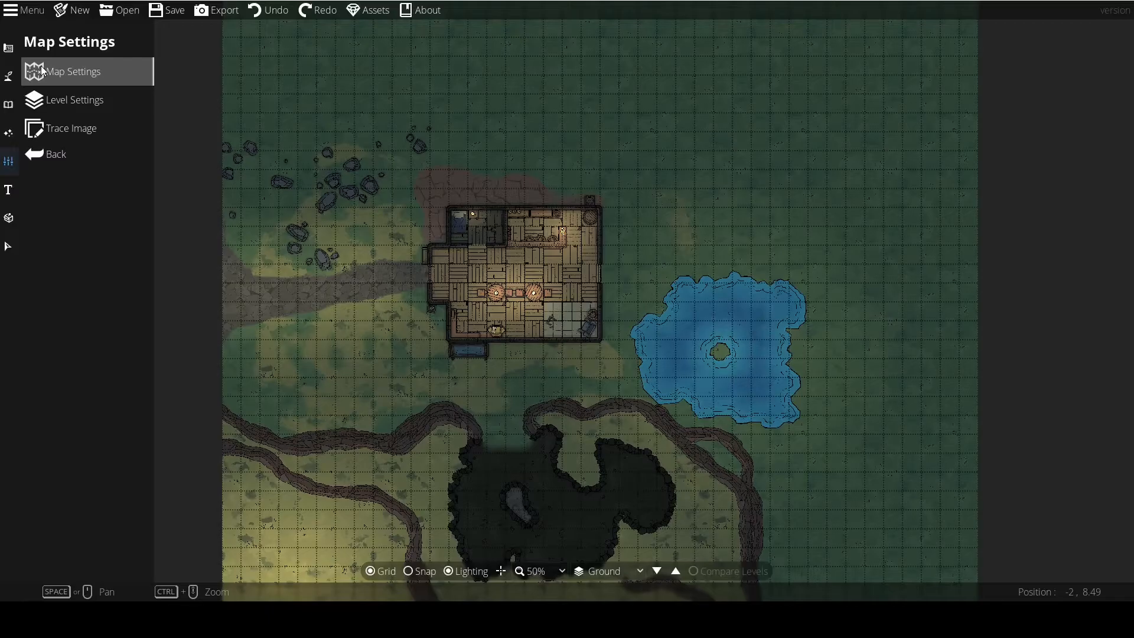
drag(281, 335, 327, 212)
scroll(359, 273, up, 1)
drag(427, 217, 321, 274)
scroll(306, 269, down, 1)
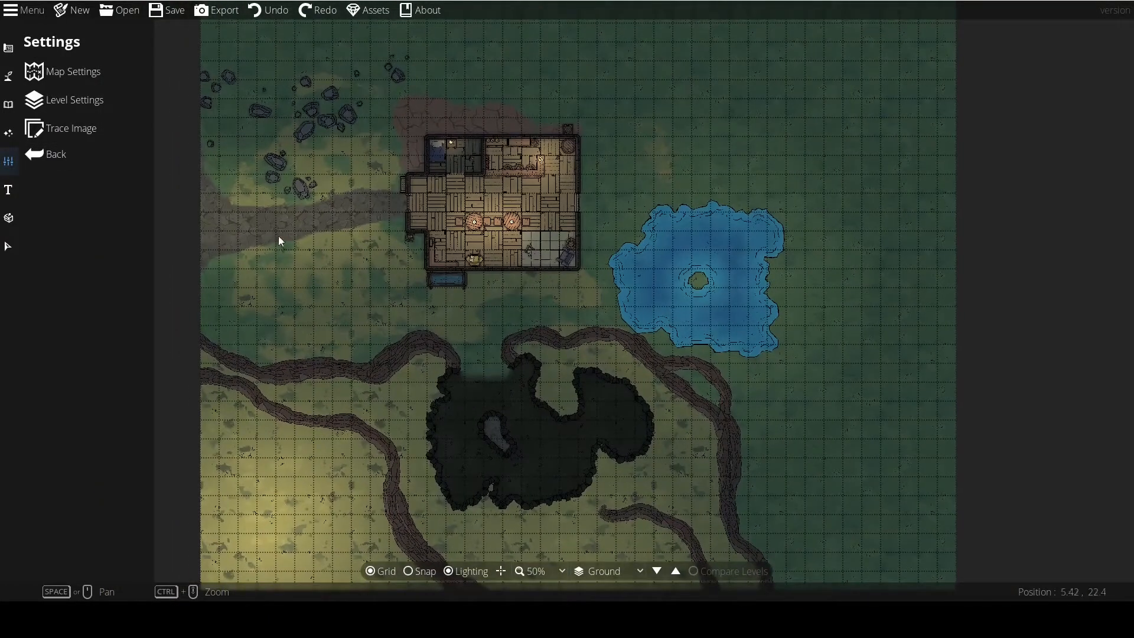
click(48, 68)
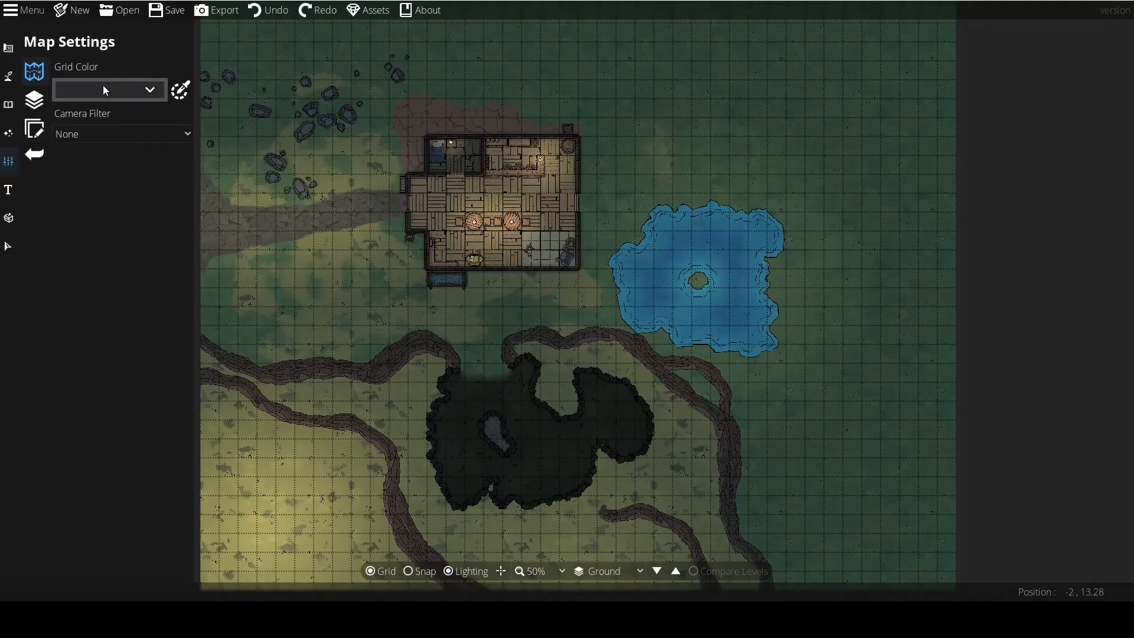
Try a fainter dark preset for the grid colour and switch the grid to the translucent light grey preset.
drag(259, 255, 283, 261)
click(137, 95)
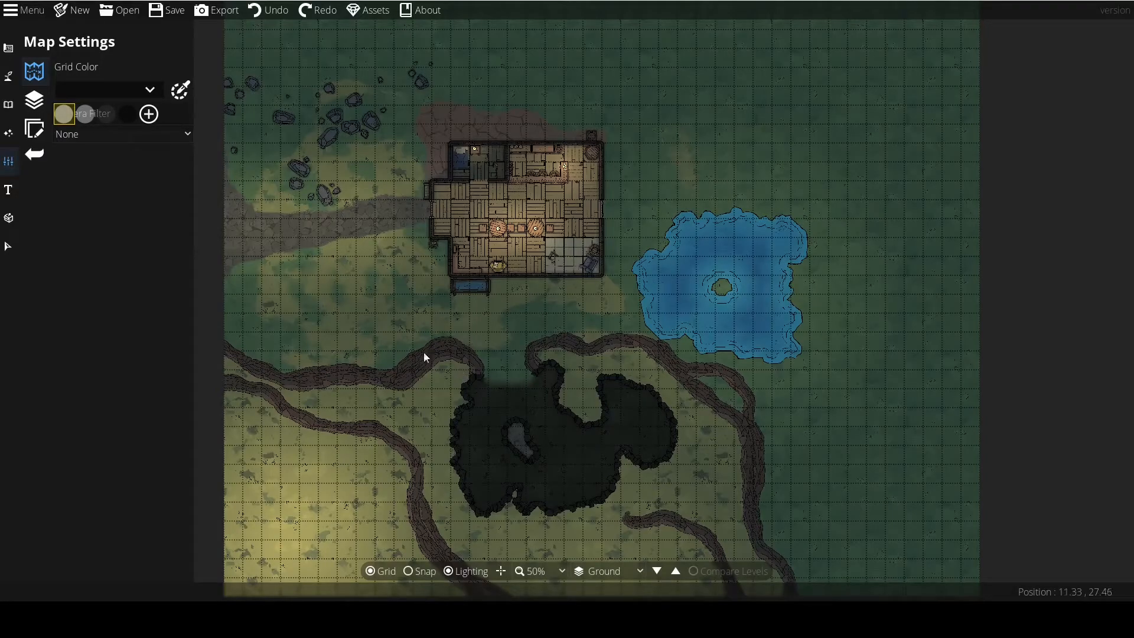
click(112, 113)
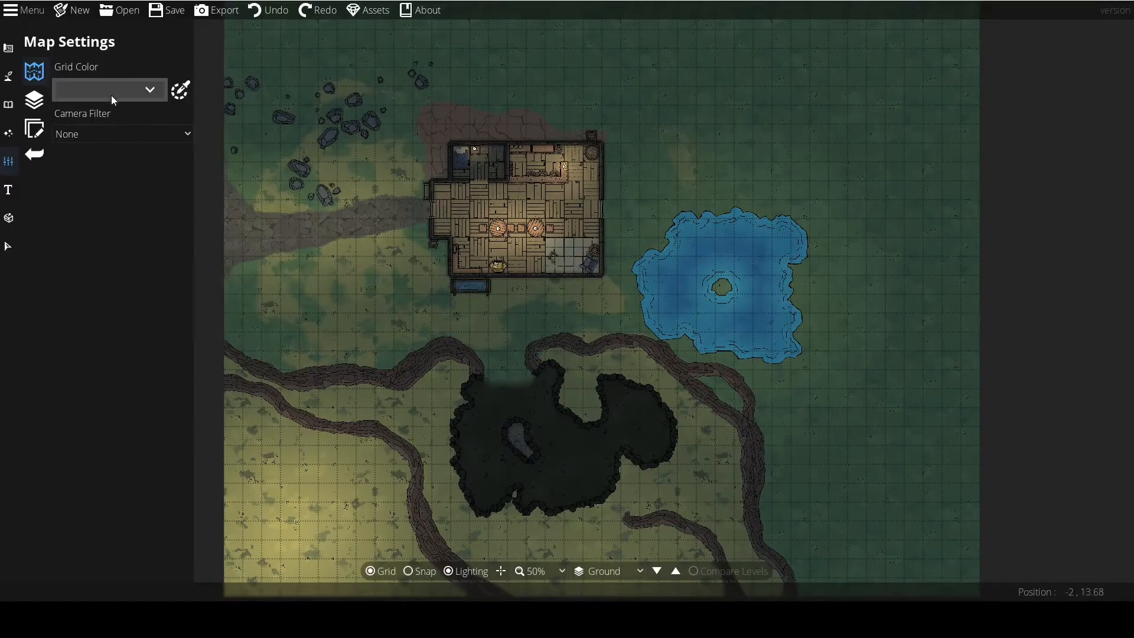
click(108, 99)
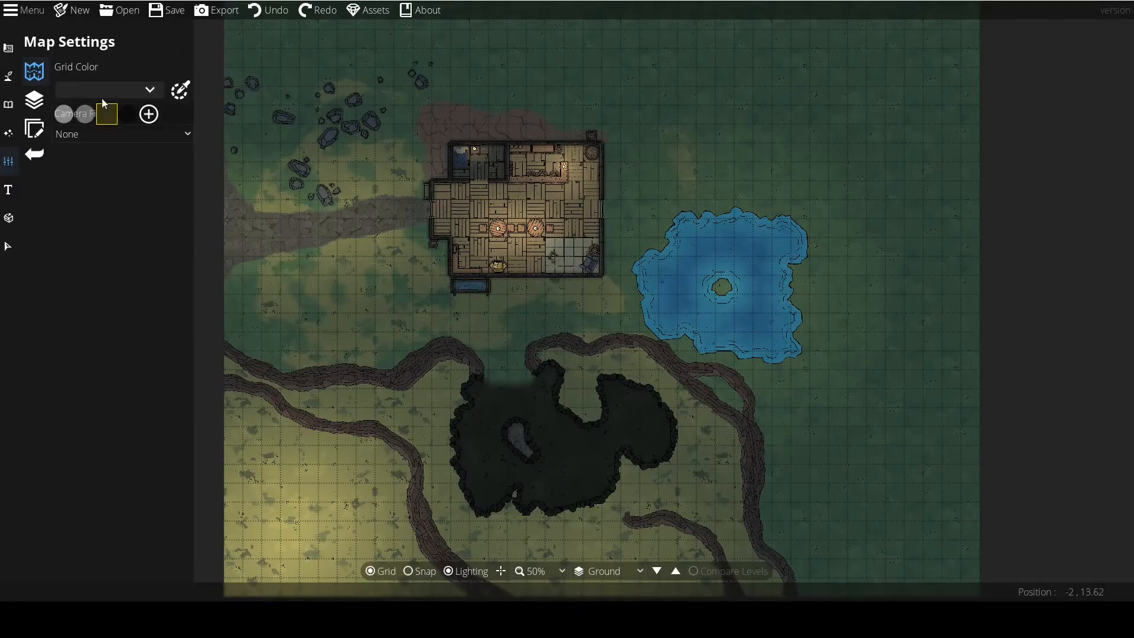
click(80, 114)
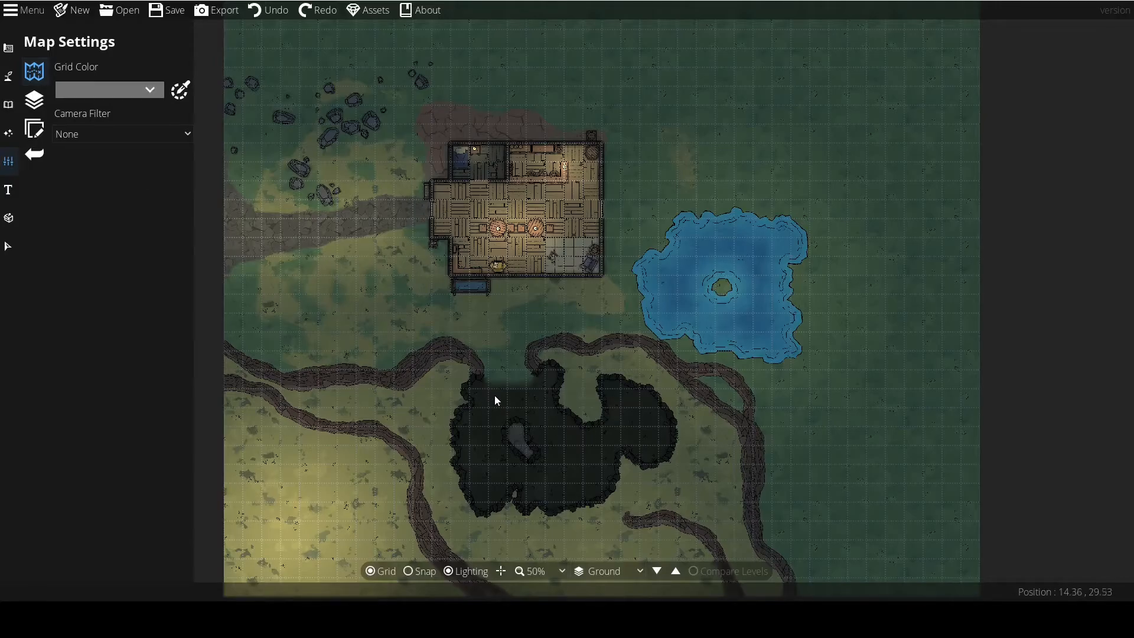
Try the brighter light grey preset for the grid colour and switch the grid to a dark preset.
click(125, 91)
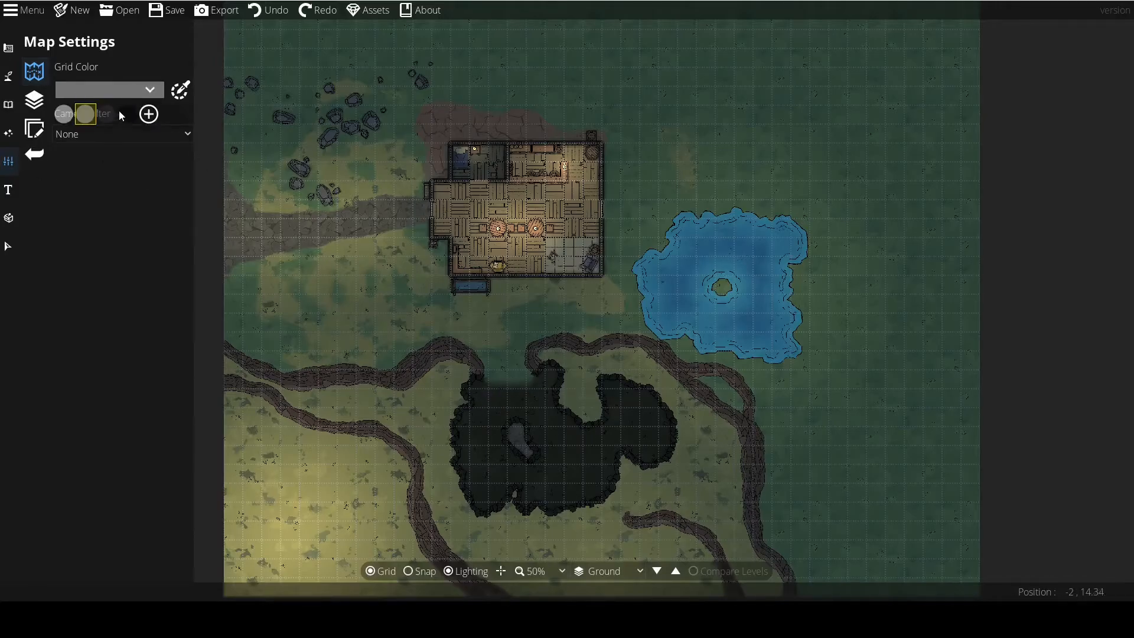
click(73, 113)
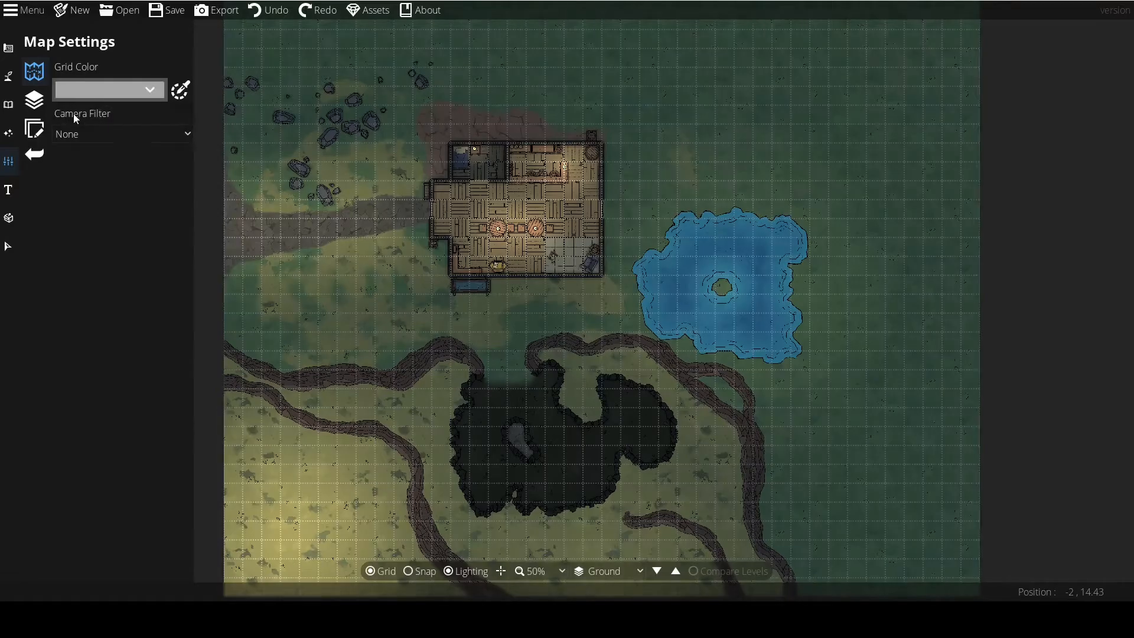
click(97, 91)
click(105, 109)
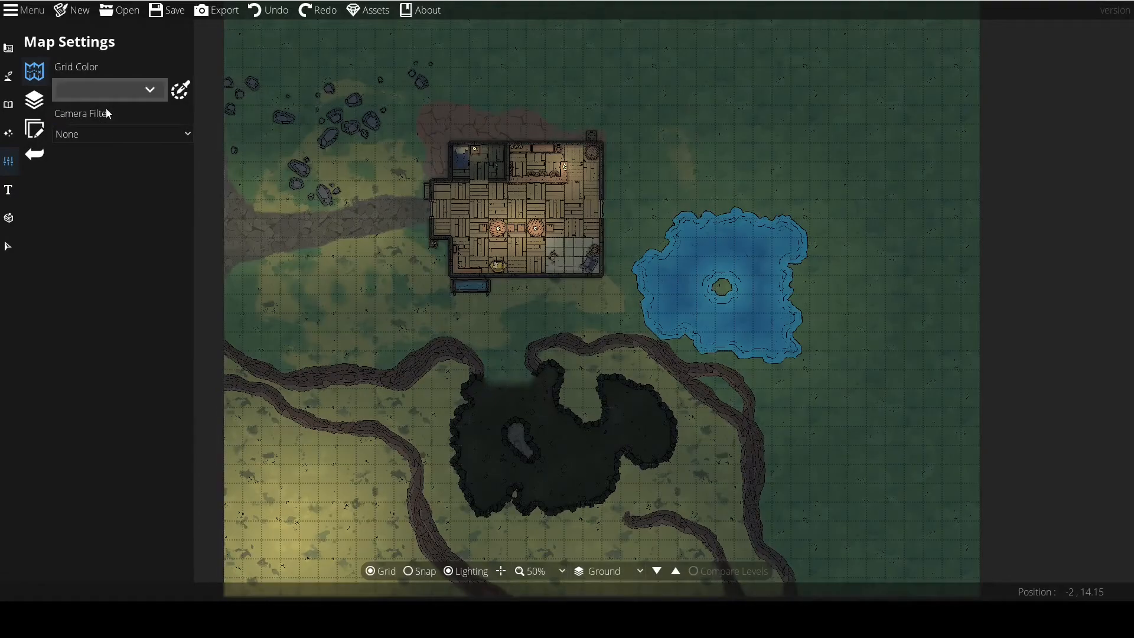
Try a custom semi-transparent red grid colour with RGB 255, 0, 0 and alpha 127.
click(171, 88)
mouse_move(196, 116)
mouse_down()
mouse_move(218, 113)
mouse_move(209, 101)
mouse_up()
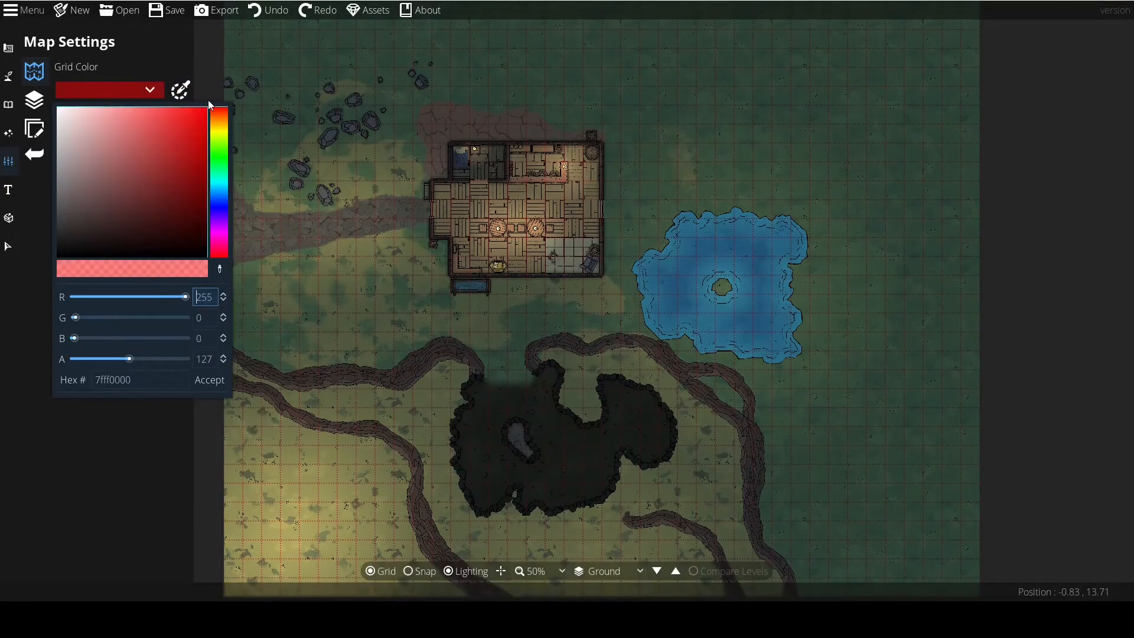
click(210, 380)
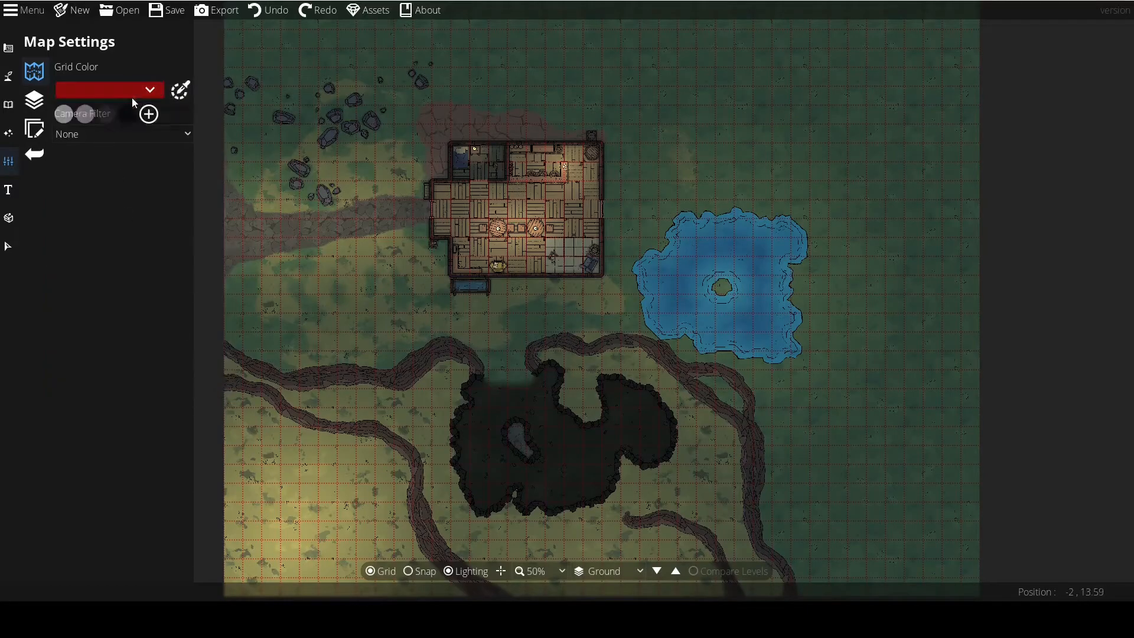
Set the grid colour to the translucent dark preset and check the grid lines around the house at several zoom levels.
click(100, 111)
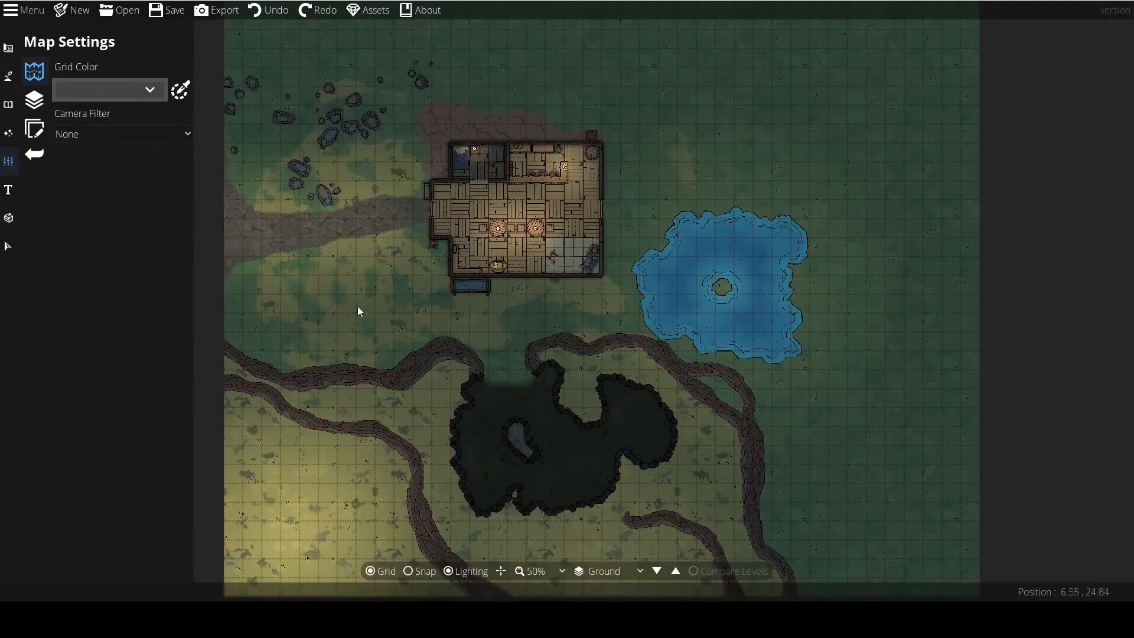
scroll(470, 314, up, 5)
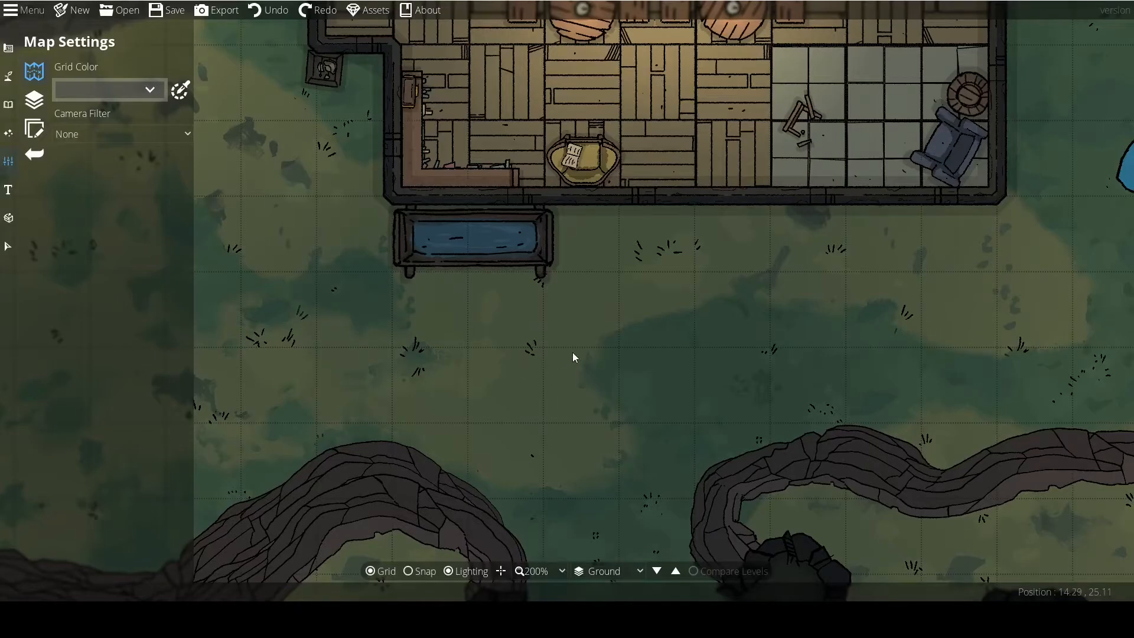
scroll(655, 369, up, 2)
scroll(658, 365, down, 6)
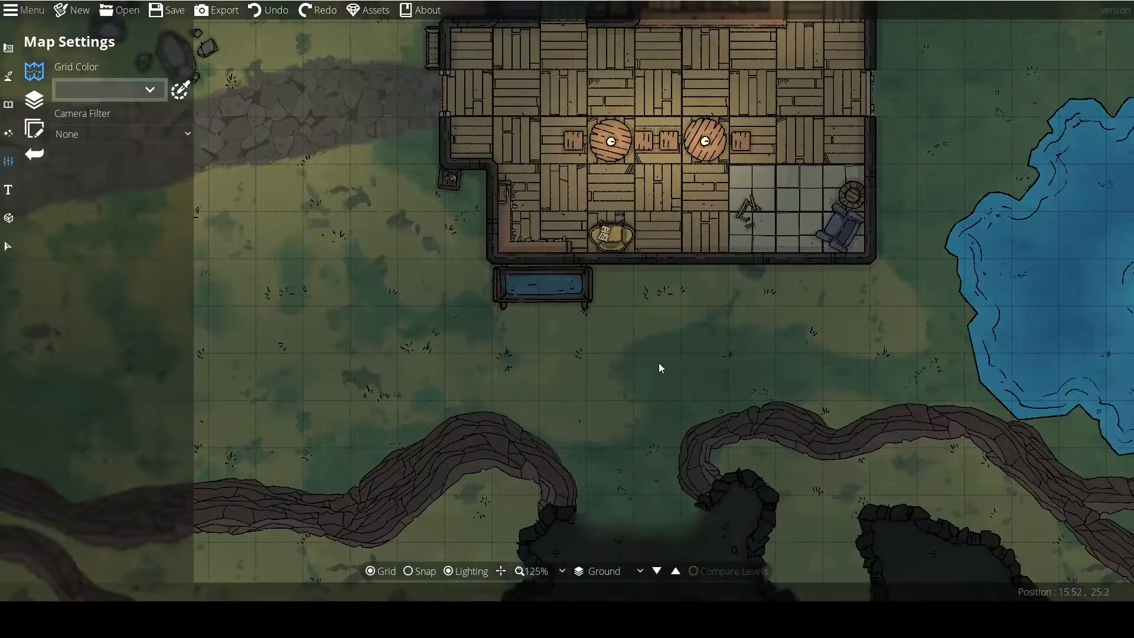
scroll(680, 367, up, 4)
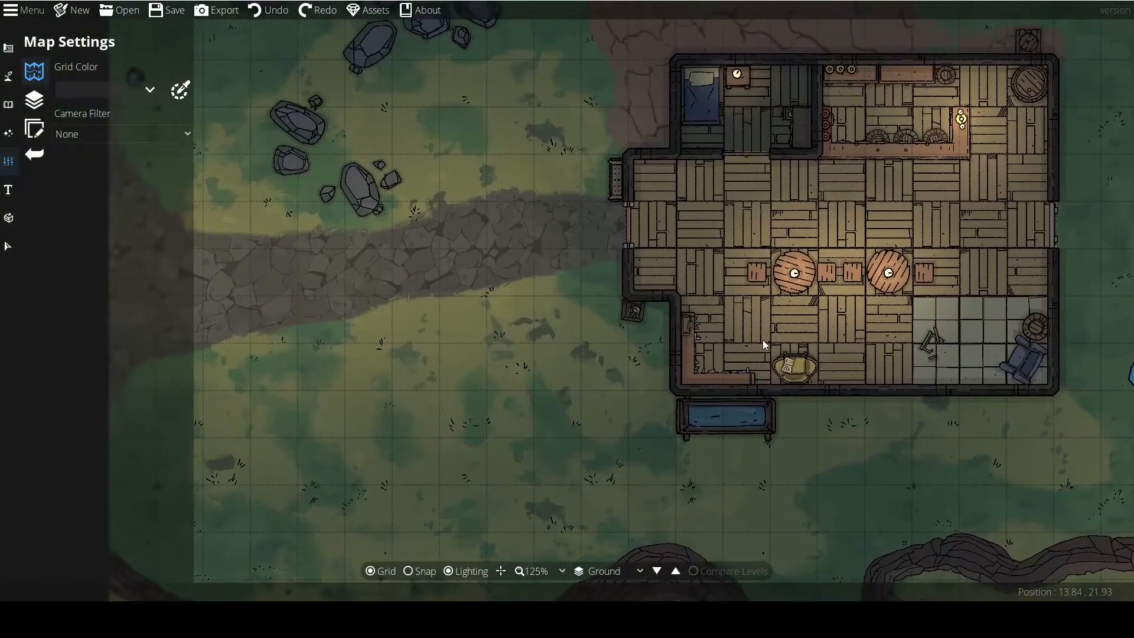
drag(603, 320, 431, 222)
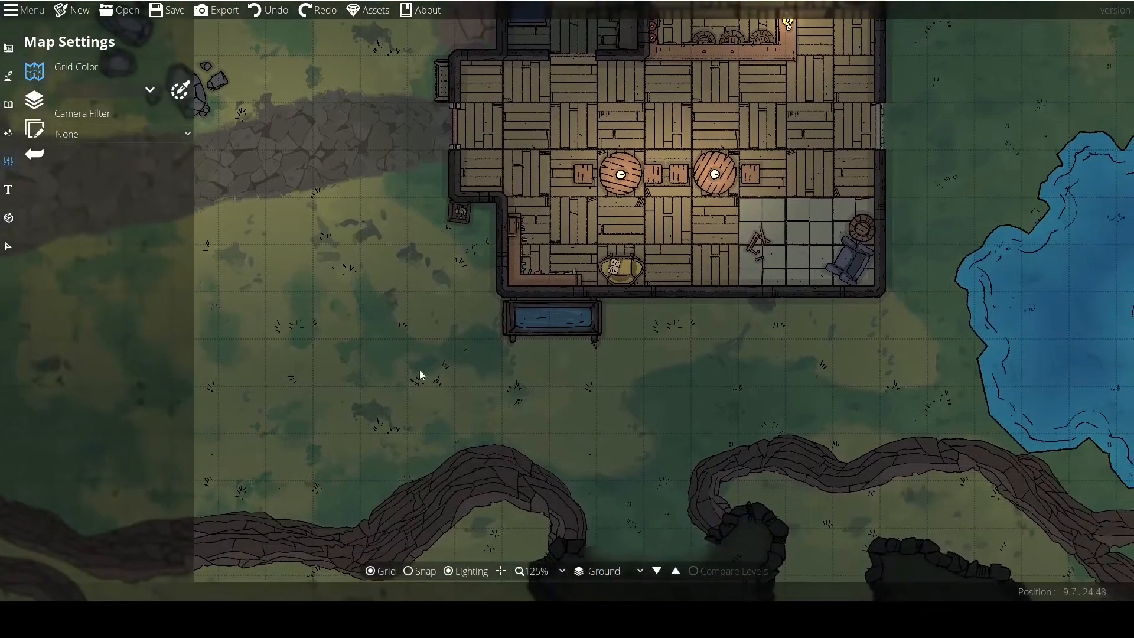
scroll(441, 309, down, 1)
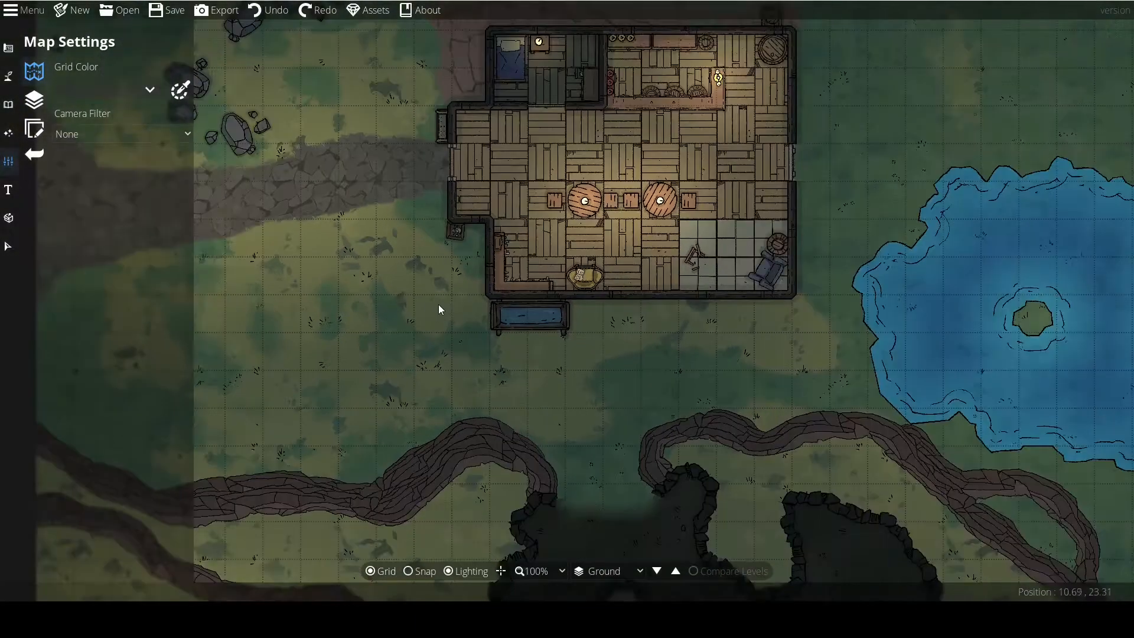
scroll(520, 307, up, 5)
scroll(487, 306, down, 5)
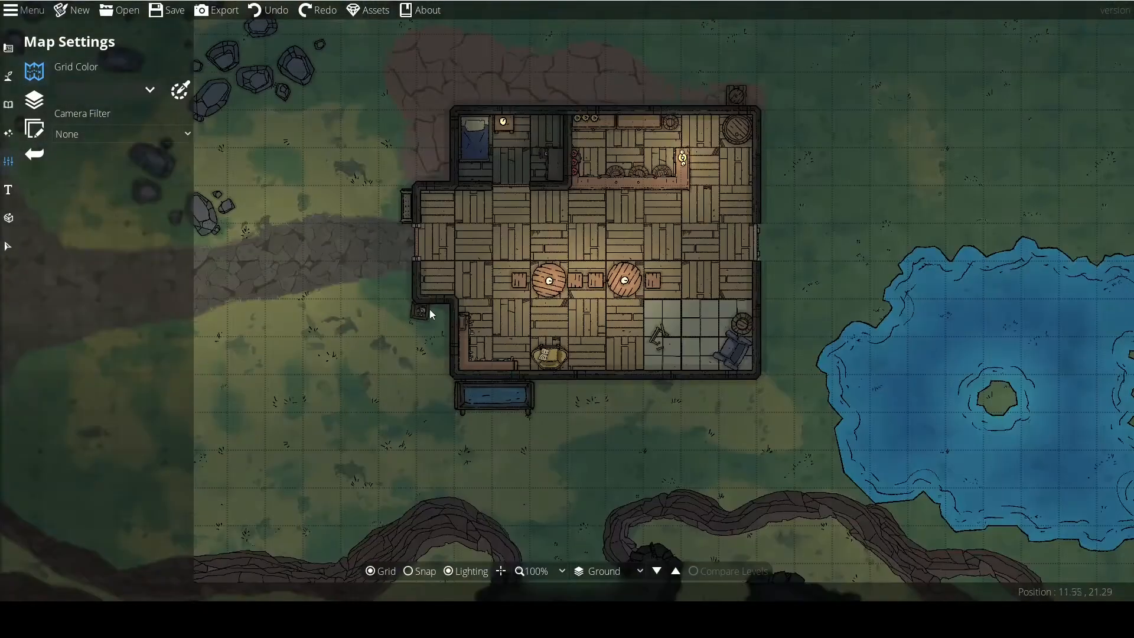
Try the Printer-Friendly camera filter in the map settings and inspect the house and surrounding terrain with it.
click(34, 102)
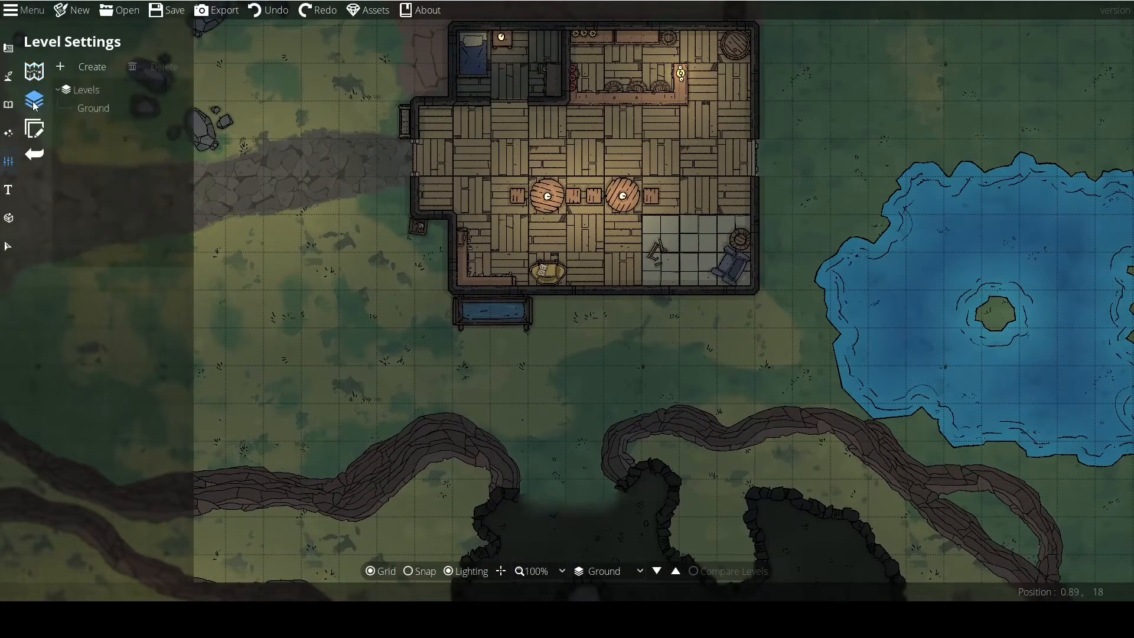
click(35, 71)
click(89, 134)
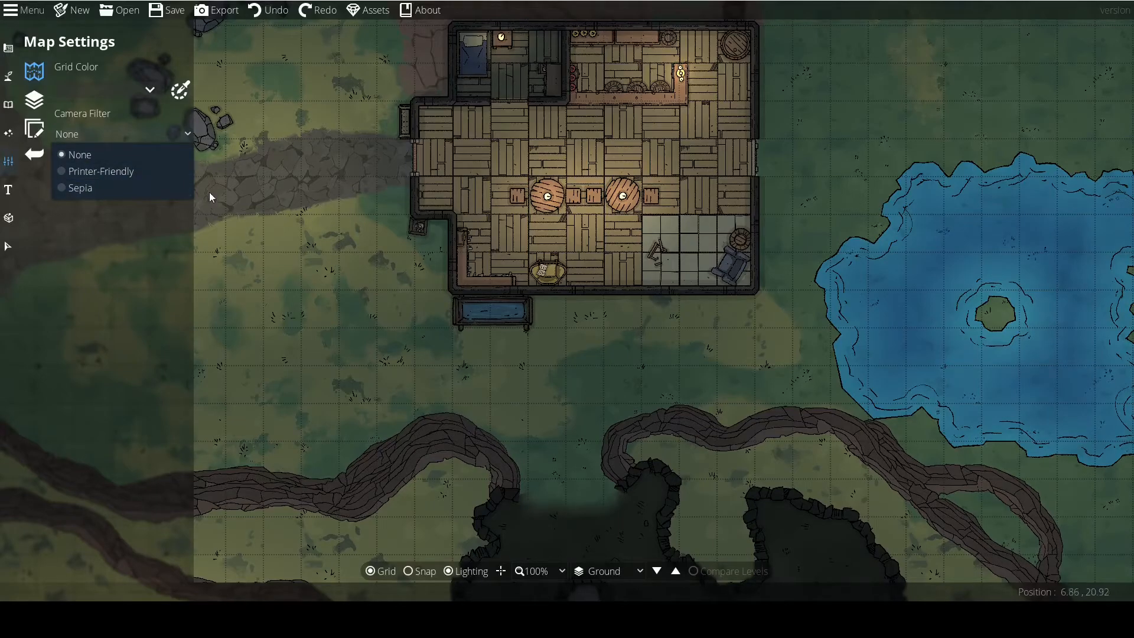
click(86, 171)
scroll(325, 221, down, 2)
scroll(404, 224, up, 3)
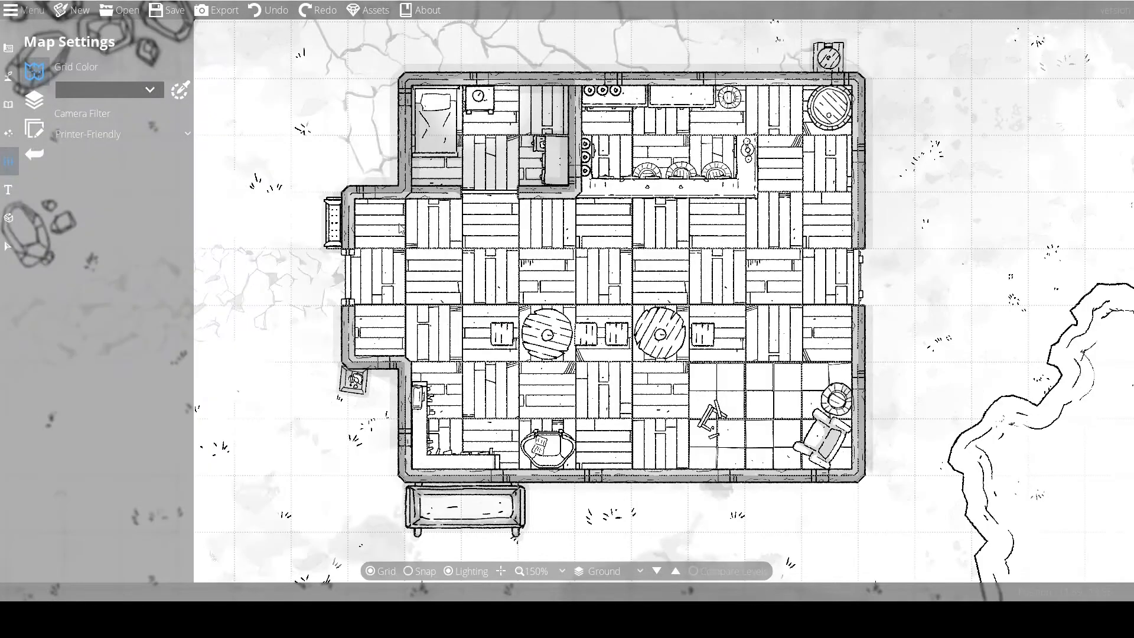
scroll(557, 260, down, 2)
drag(534, 264, 520, 75)
drag(623, 314, 731, 429)
Try the Sepia camera filter on the map, inspect it at several zoom levels, and reset the filter to None.
click(89, 135)
click(80, 188)
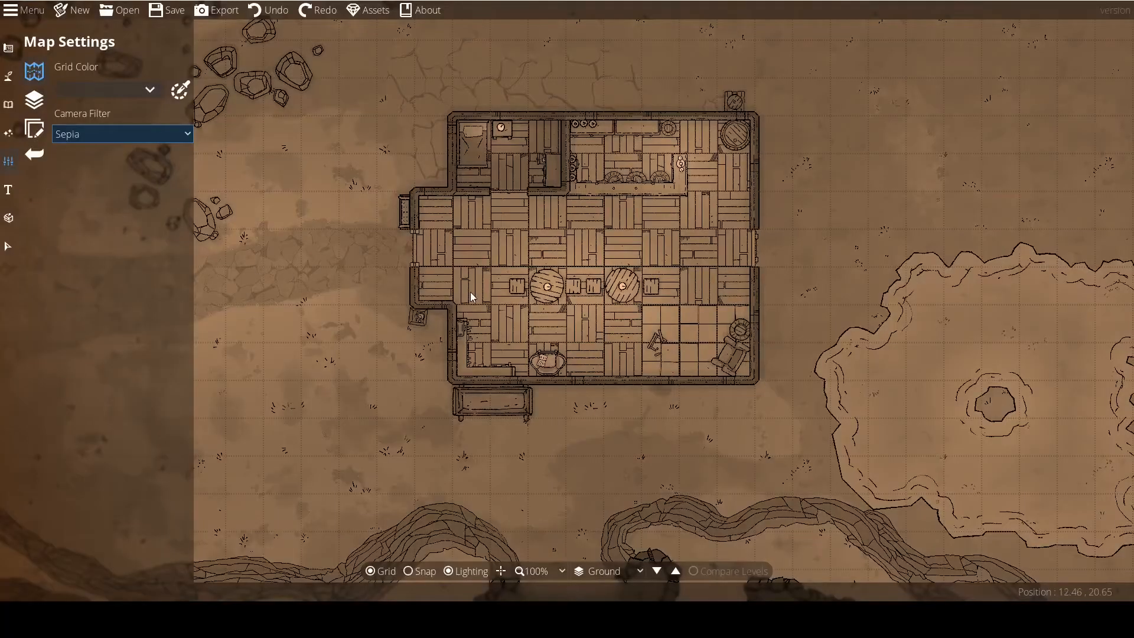
scroll(470, 292, down, 3)
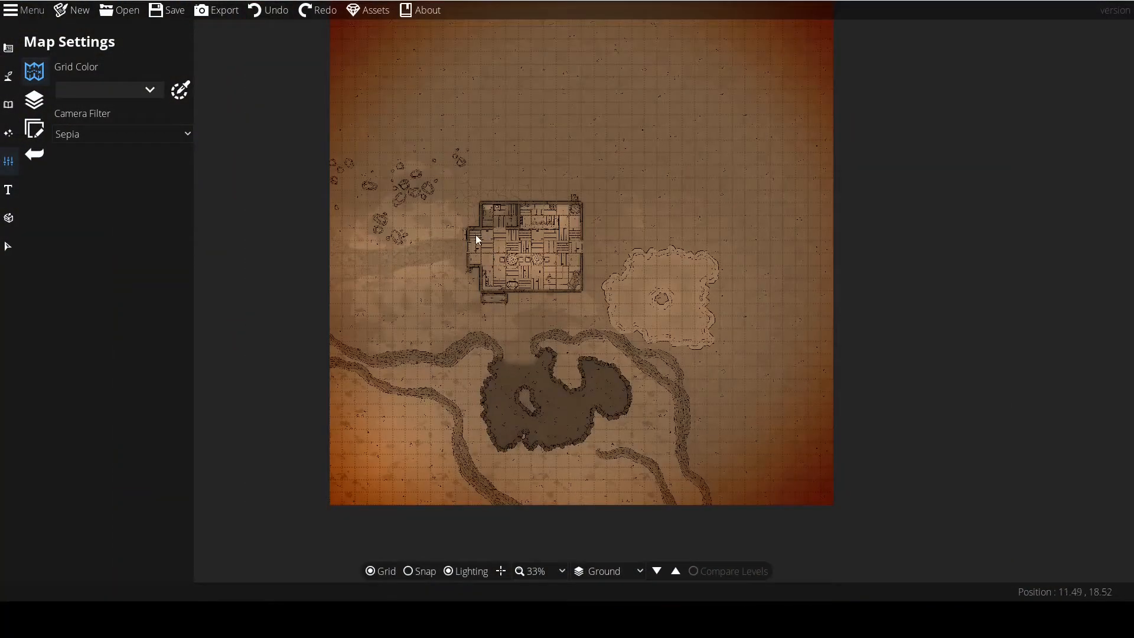
drag(479, 240, 481, 271)
scroll(479, 278, up, 5)
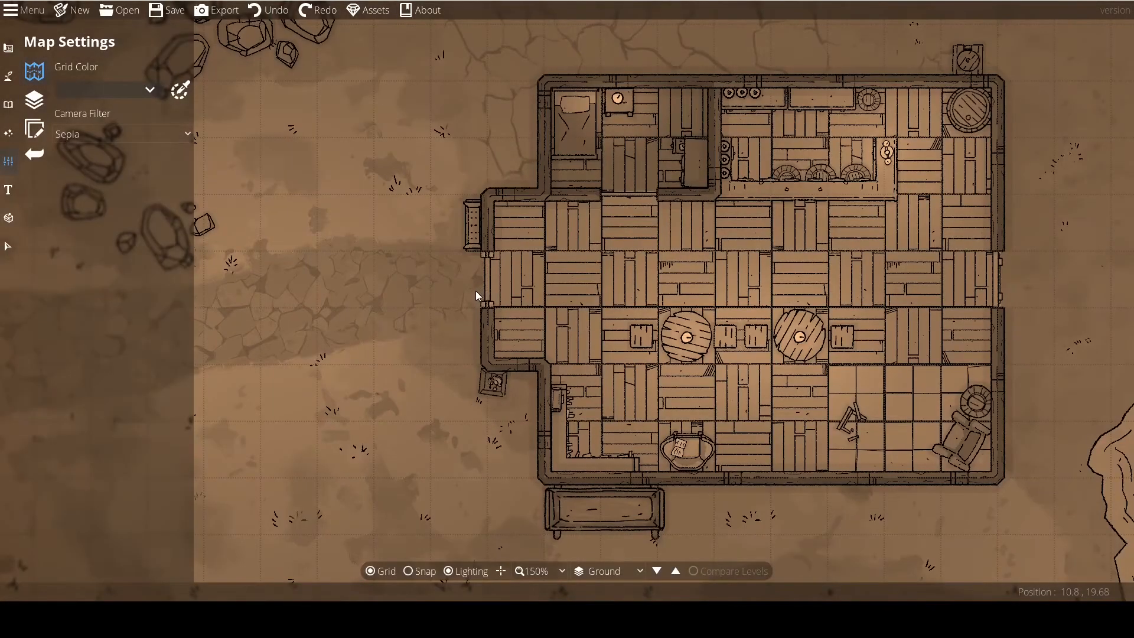
click(93, 134)
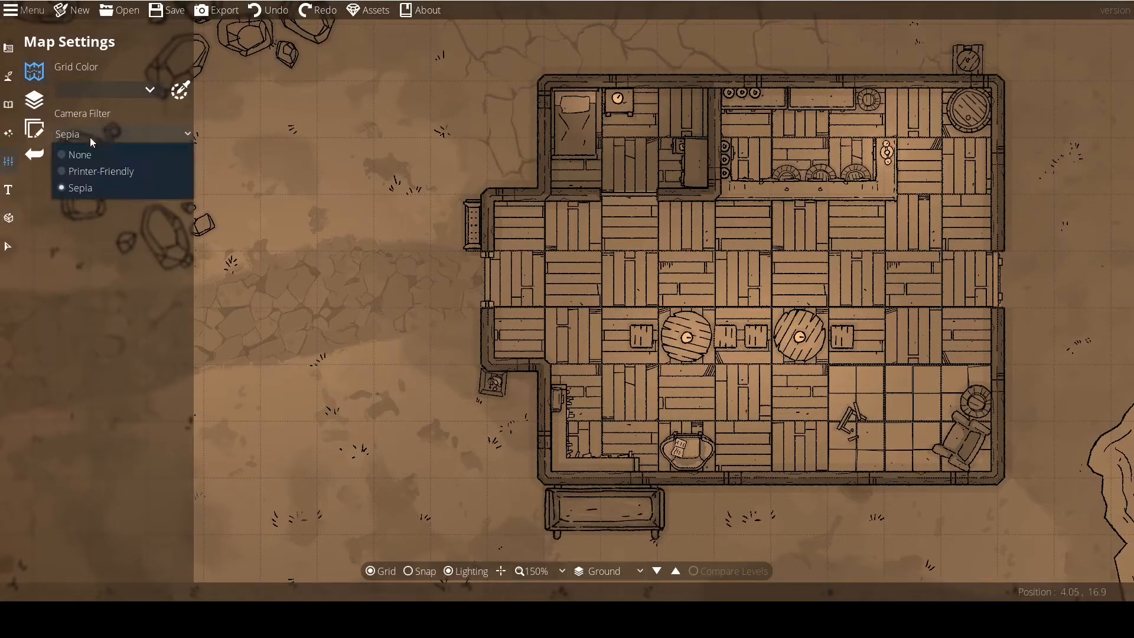
click(84, 157)
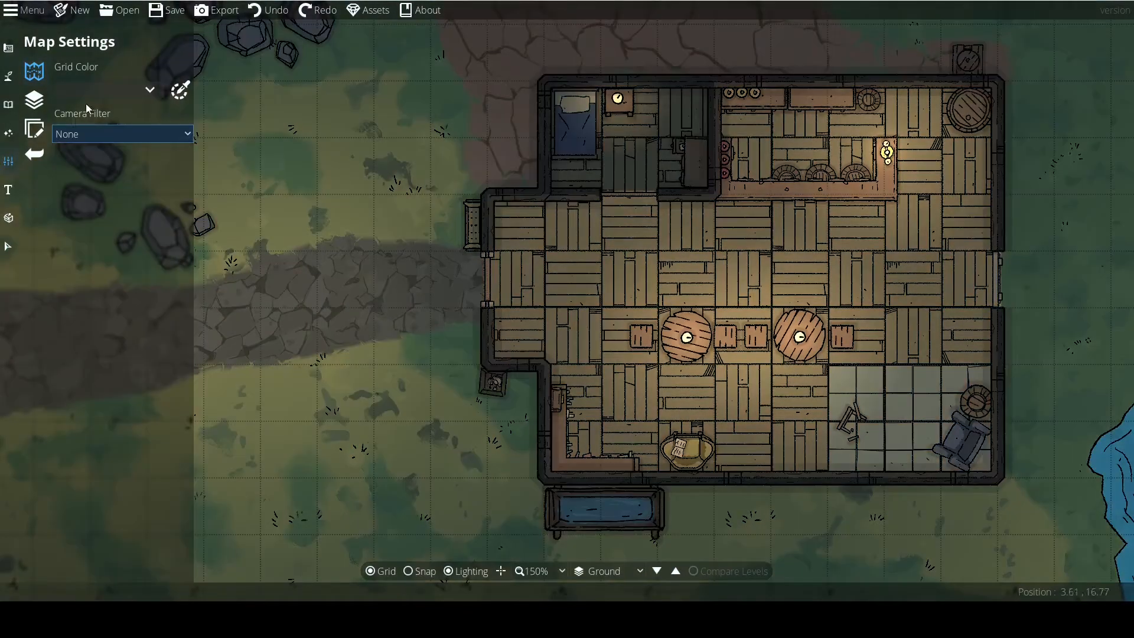
Look over the level settings with the Ground level and open the trace image settings.
click(35, 101)
drag(384, 277, 311, 233)
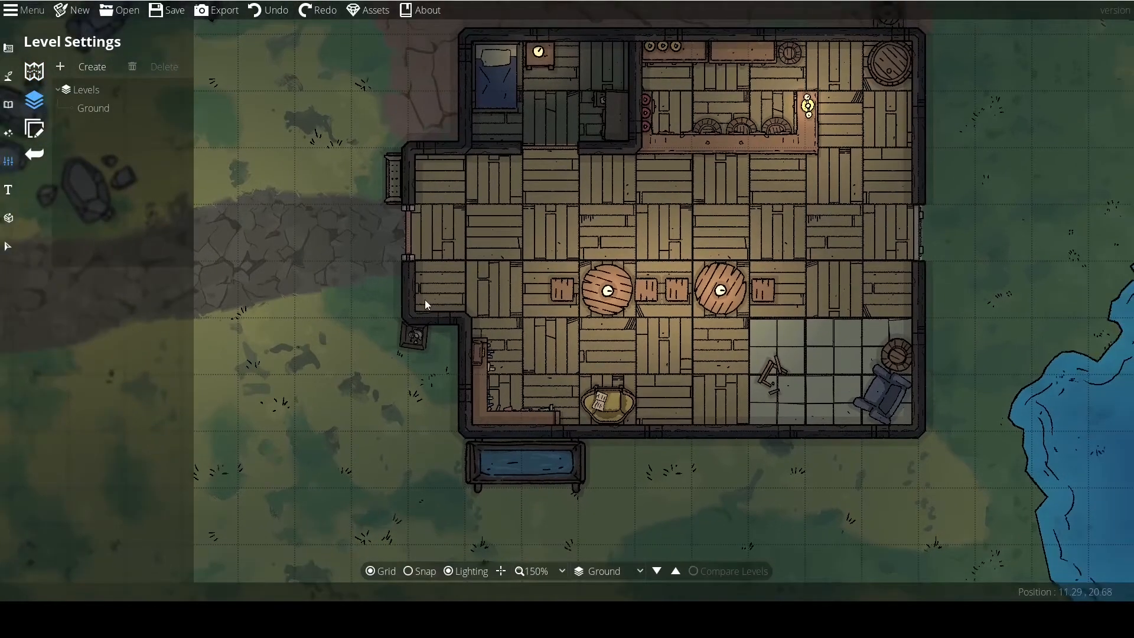
scroll(424, 300, down, 3)
scroll(436, 299, up, 3)
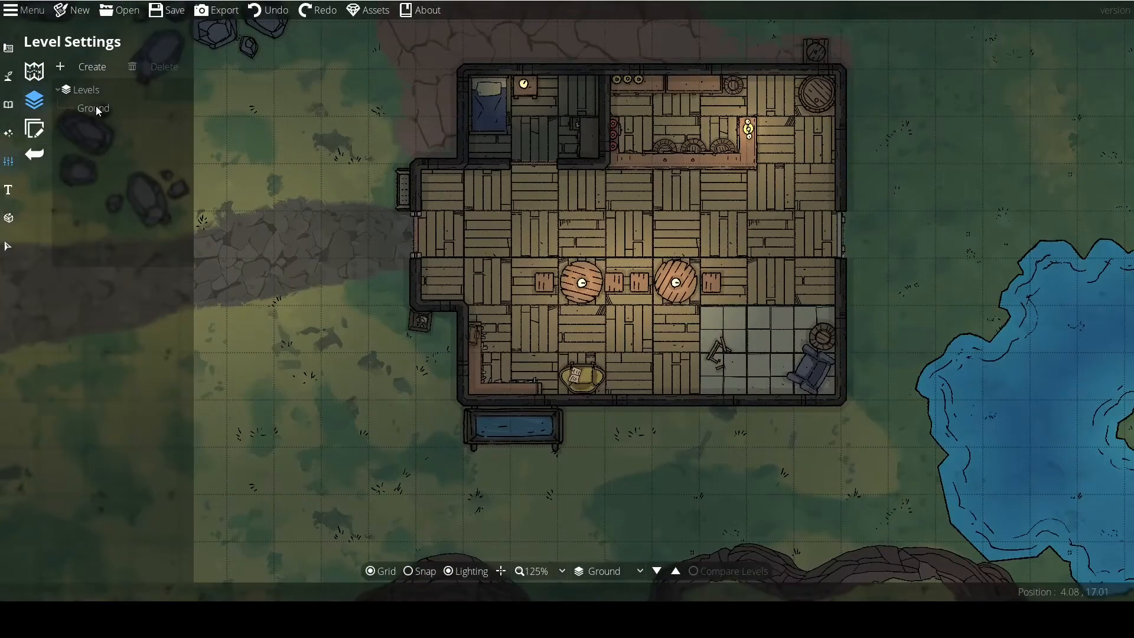
click(35, 130)
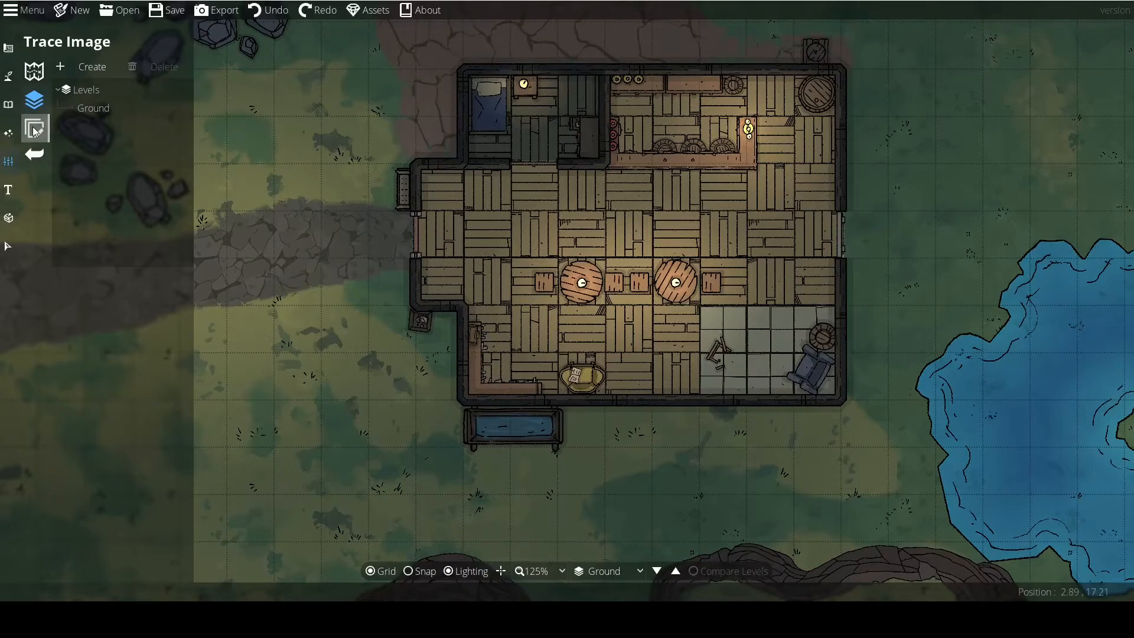
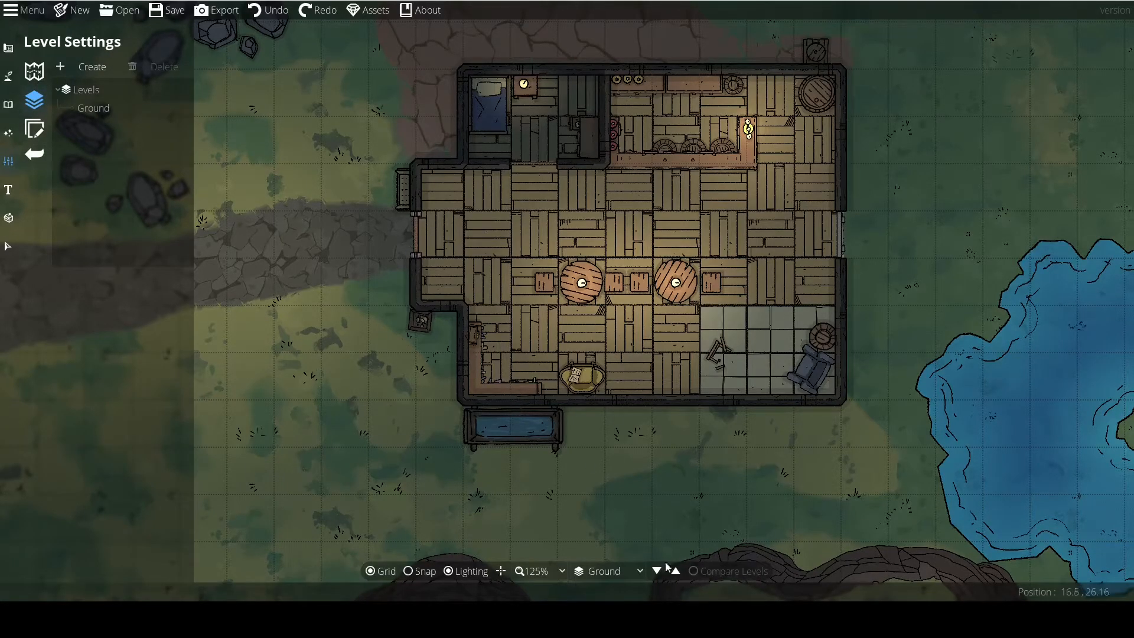
Create a new level labelled Second Story as a clone of Ground, switching to it on creation.
drag(602, 453, 522, 441)
scroll(537, 399, down, 1)
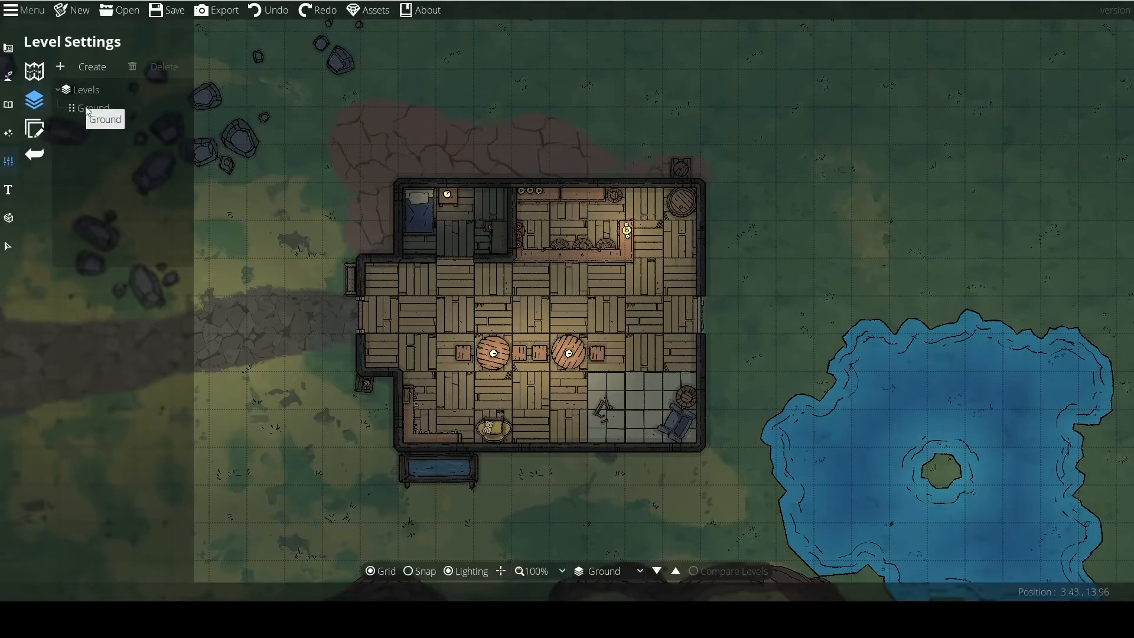
click(65, 70)
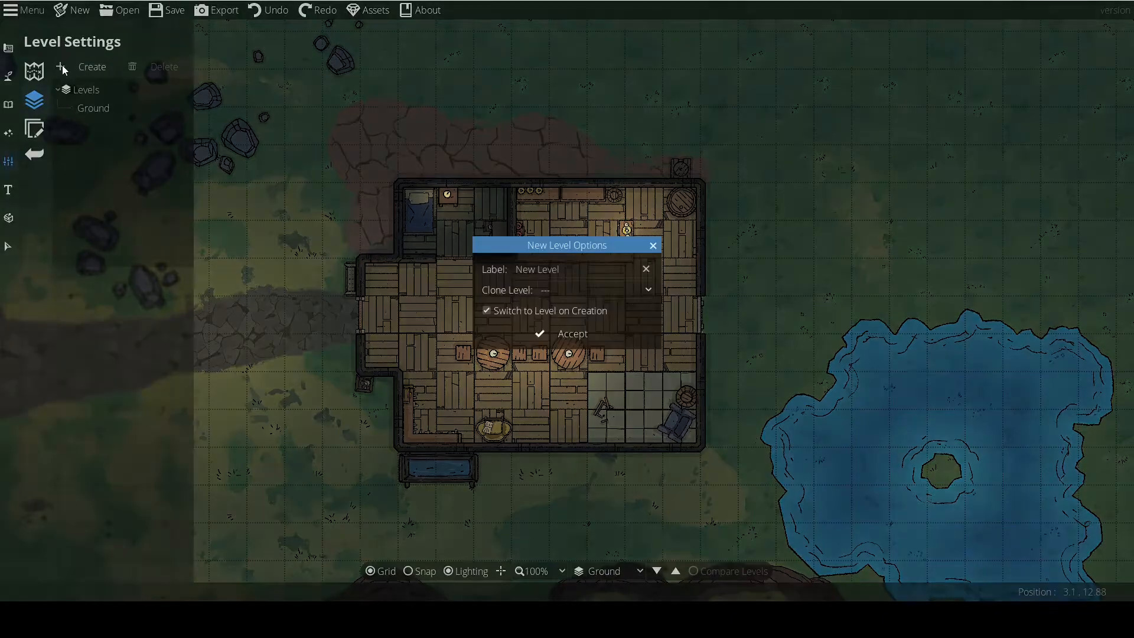
click(541, 272)
click(562, 268)
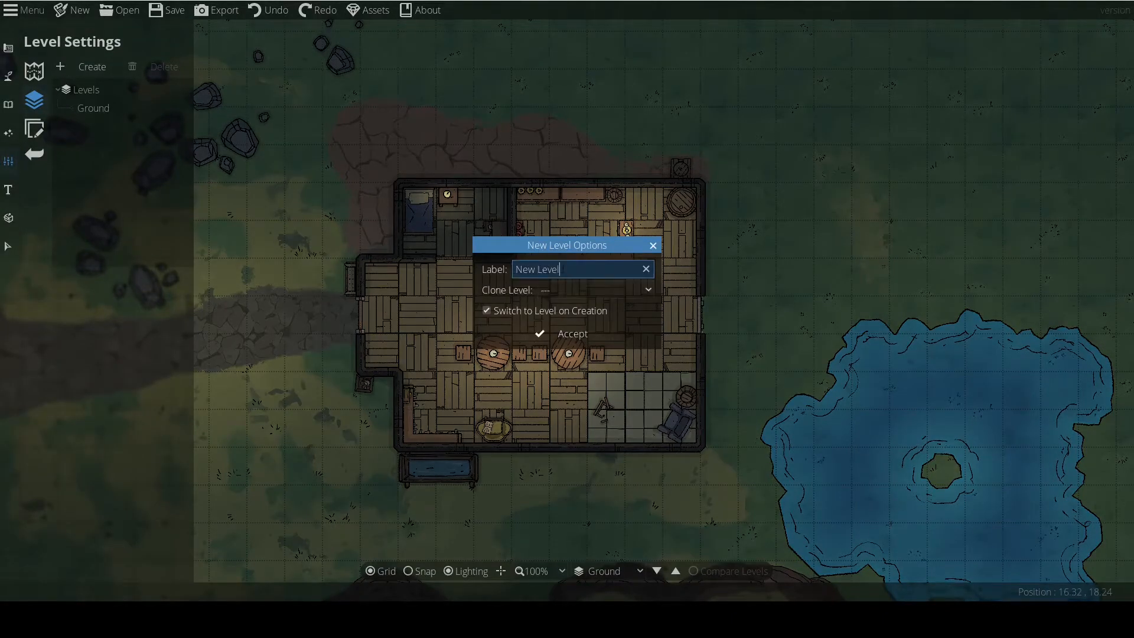
click(573, 291)
click(568, 319)
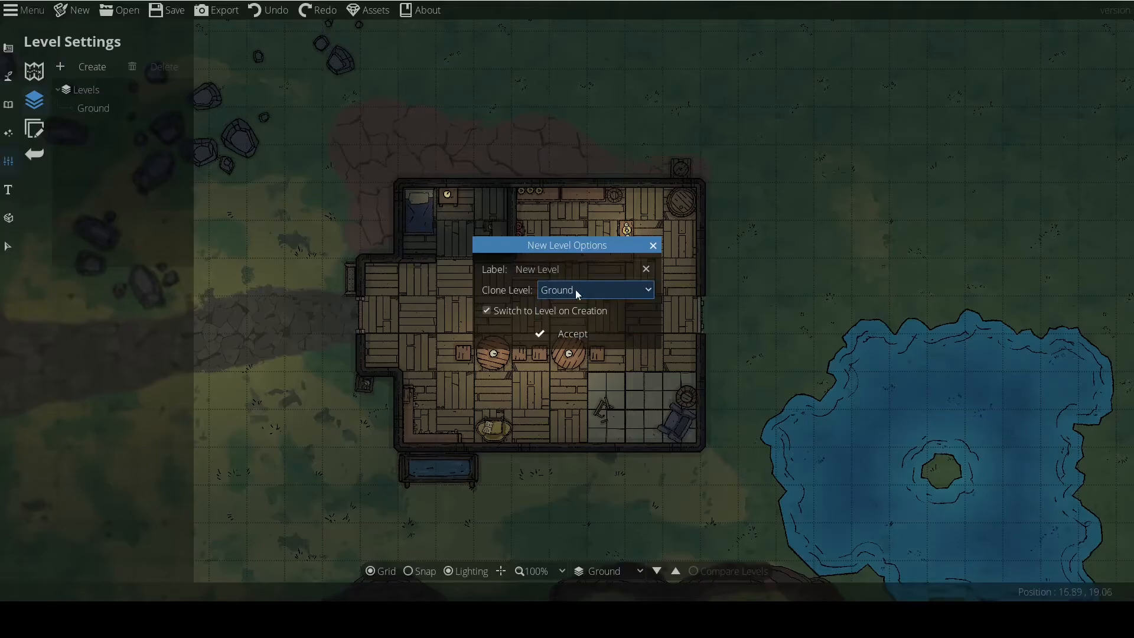
drag(573, 271, 479, 269)
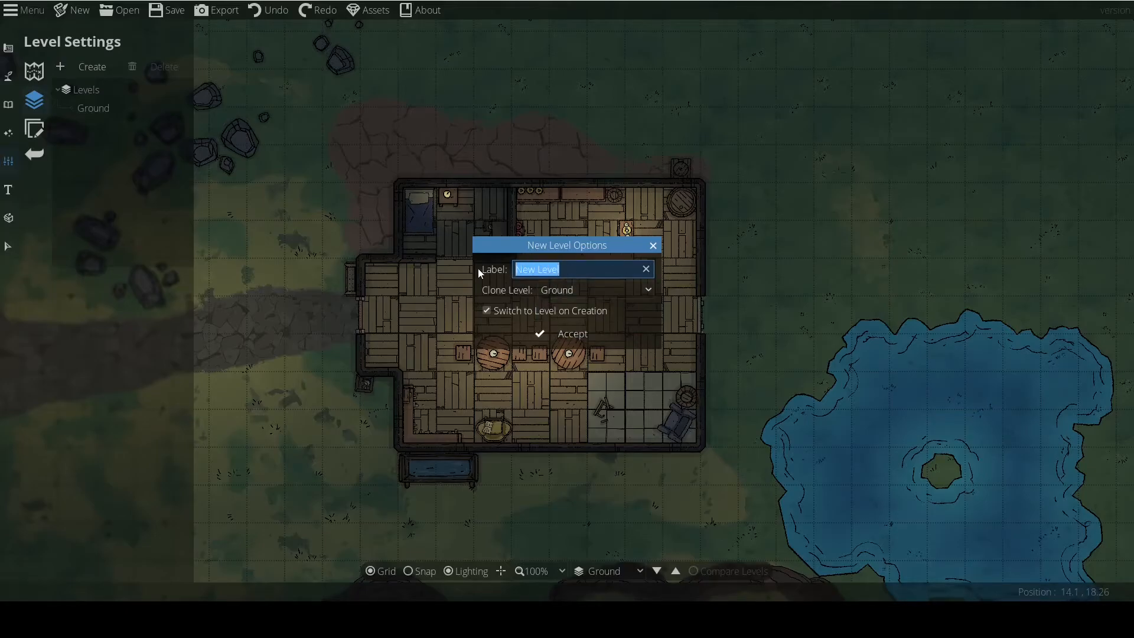
text(Second Story)
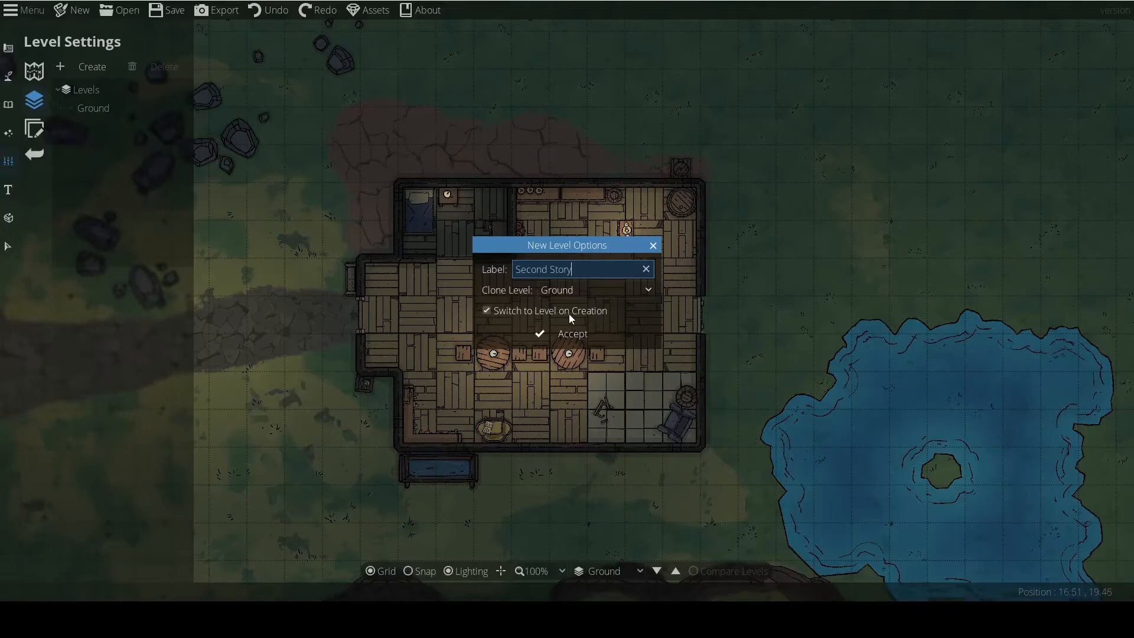
click(560, 334)
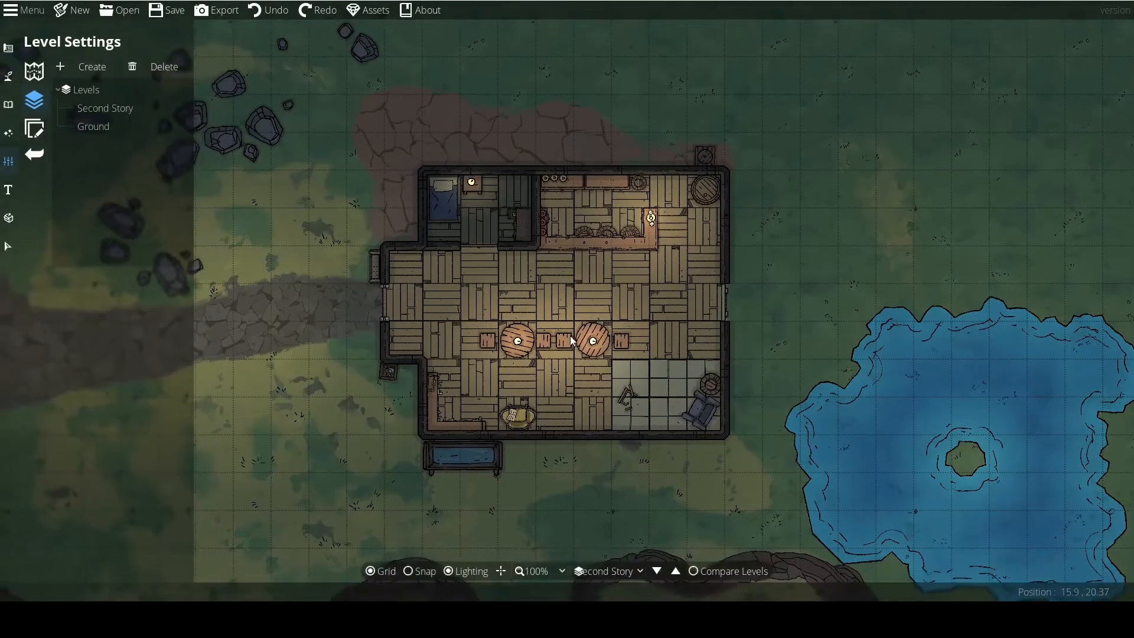
Compare the Ground and Second Story levels by switching back and forth between them.
scroll(562, 342, down, 1)
click(657, 571)
click(675, 572)
click(658, 571)
click(675, 572)
click(657, 571)
click(675, 571)
click(658, 571)
click(673, 571)
click(657, 571)
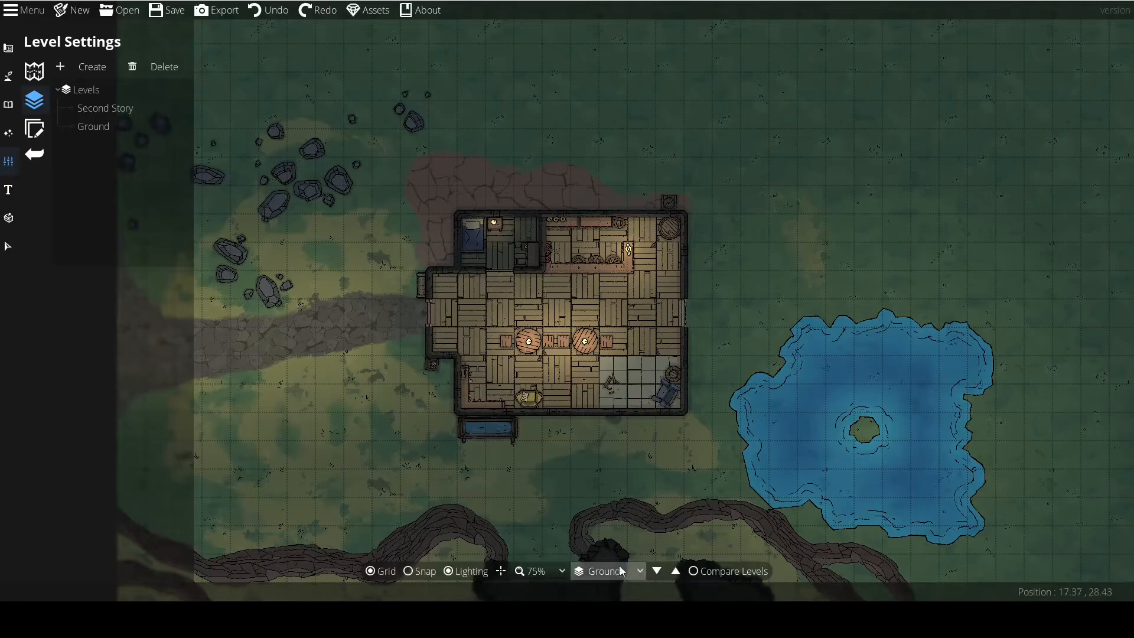
click(676, 572)
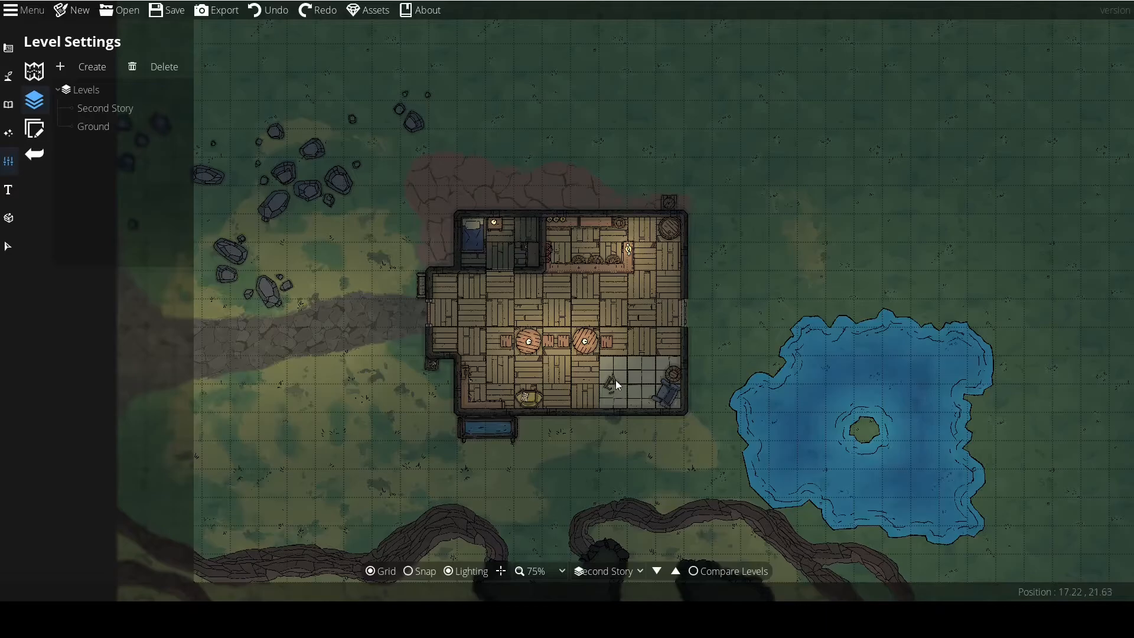
Delete the lights, furniture and other objects inside the building on the Second Story level.
click(8, 245)
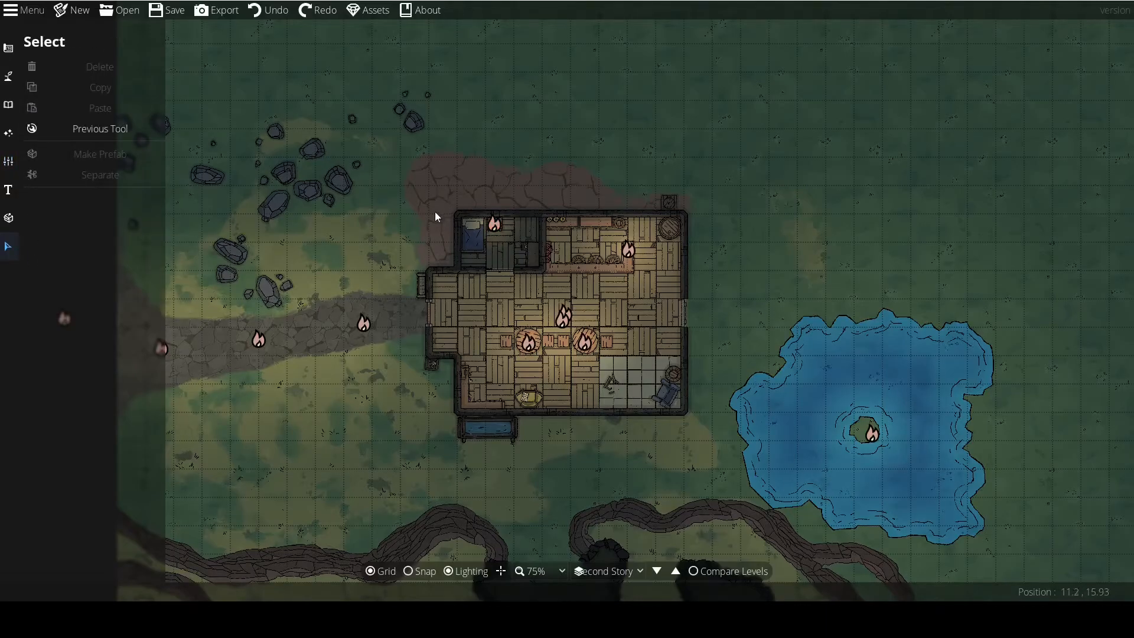
click(492, 223)
key(Delete)
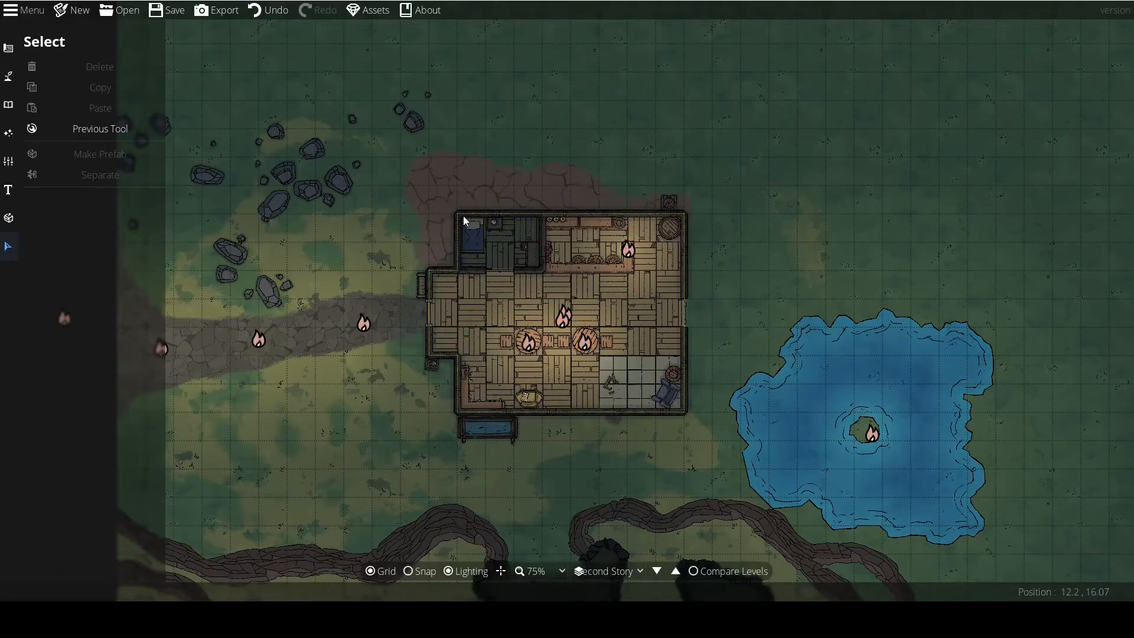
drag(448, 218, 555, 279)
drag(514, 201, 626, 273)
key(Delete)
click(669, 228)
key(Delete)
drag(693, 283, 448, 413)
key(Delete)
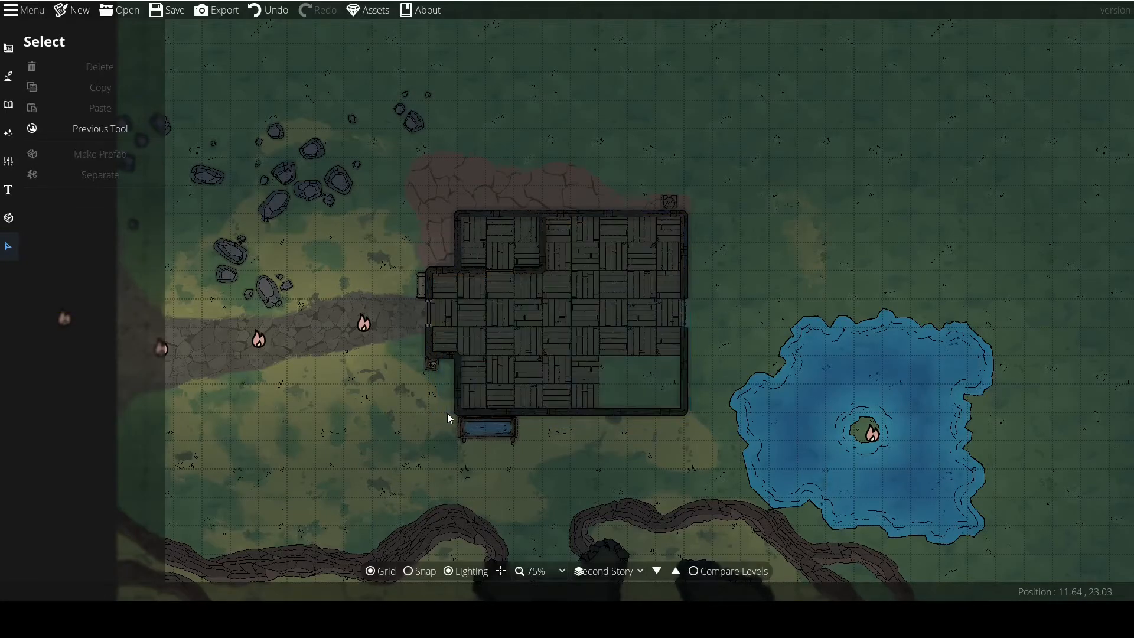
Delete the building's wooden floor pattern and the interior walls of the small bedroom.
click(528, 340)
key(Delete)
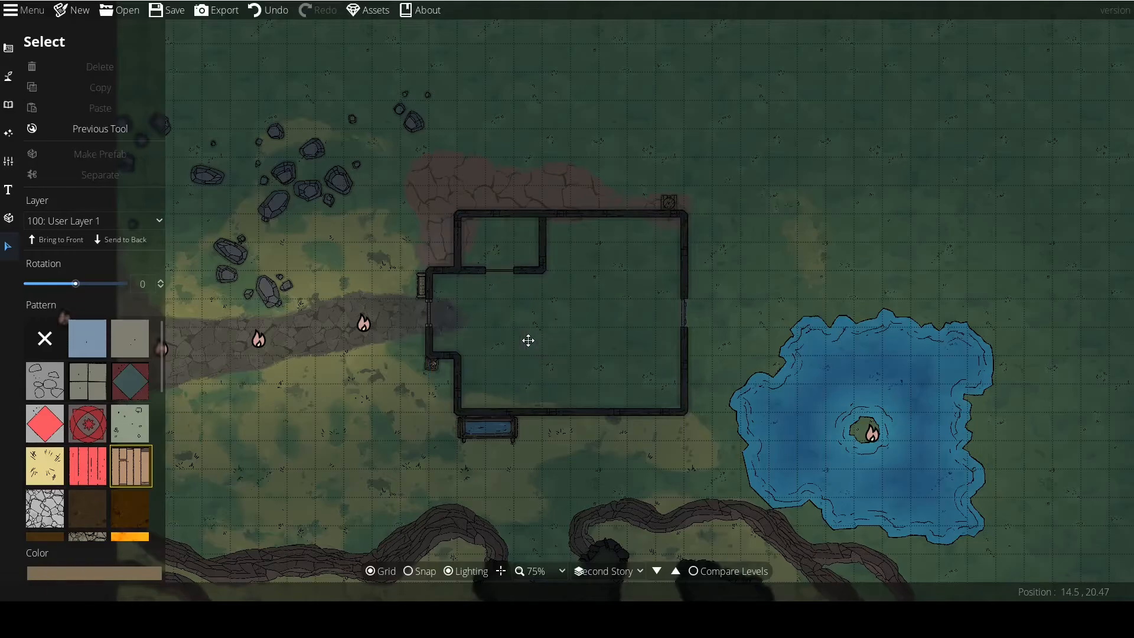
click(472, 272)
key(Delete)
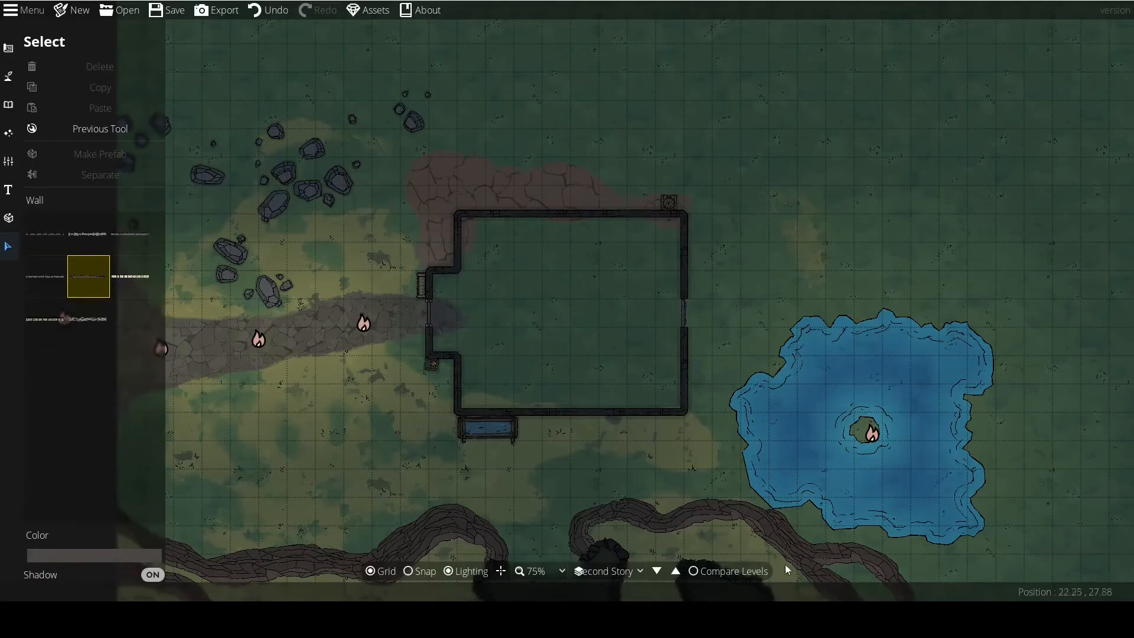
Check the emptied Second Story building against the furnished Ground level.
scroll(552, 327, up, 2)
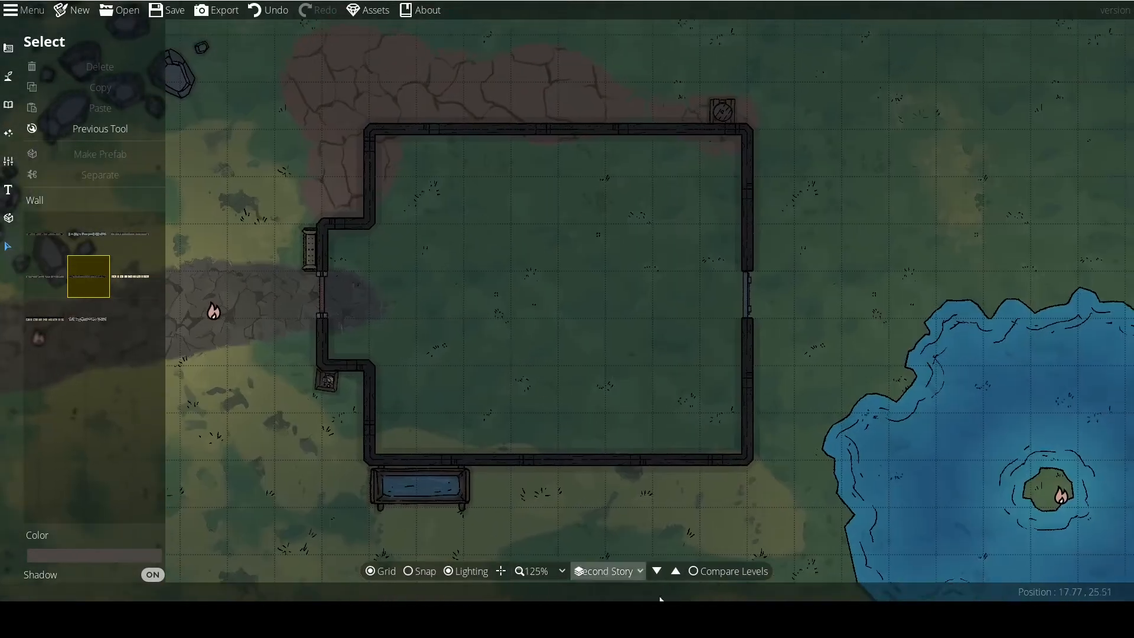
click(657, 572)
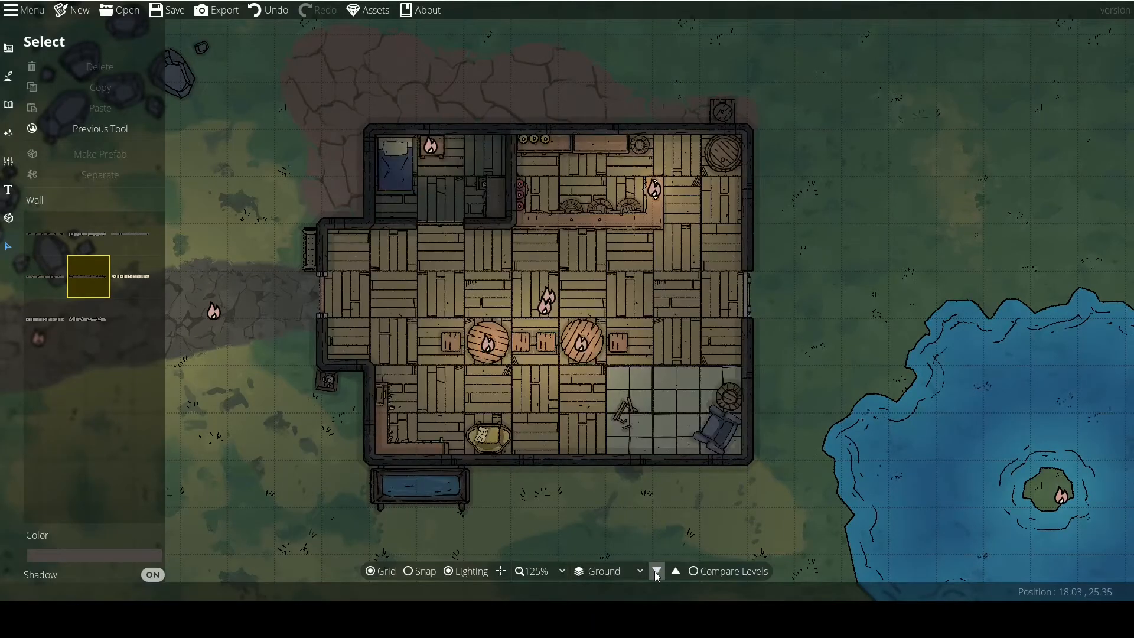
click(678, 572)
click(657, 571)
click(676, 572)
click(656, 571)
click(678, 572)
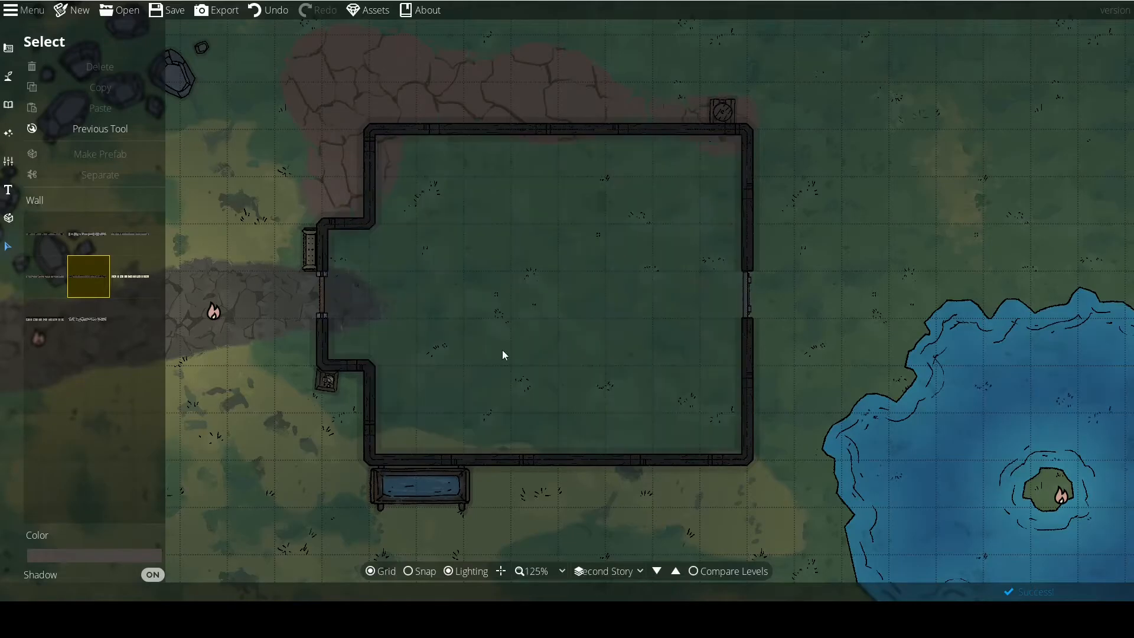
Delete the three lights along the stone path nearest the building on the Second Story level.
scroll(514, 344, down, 2)
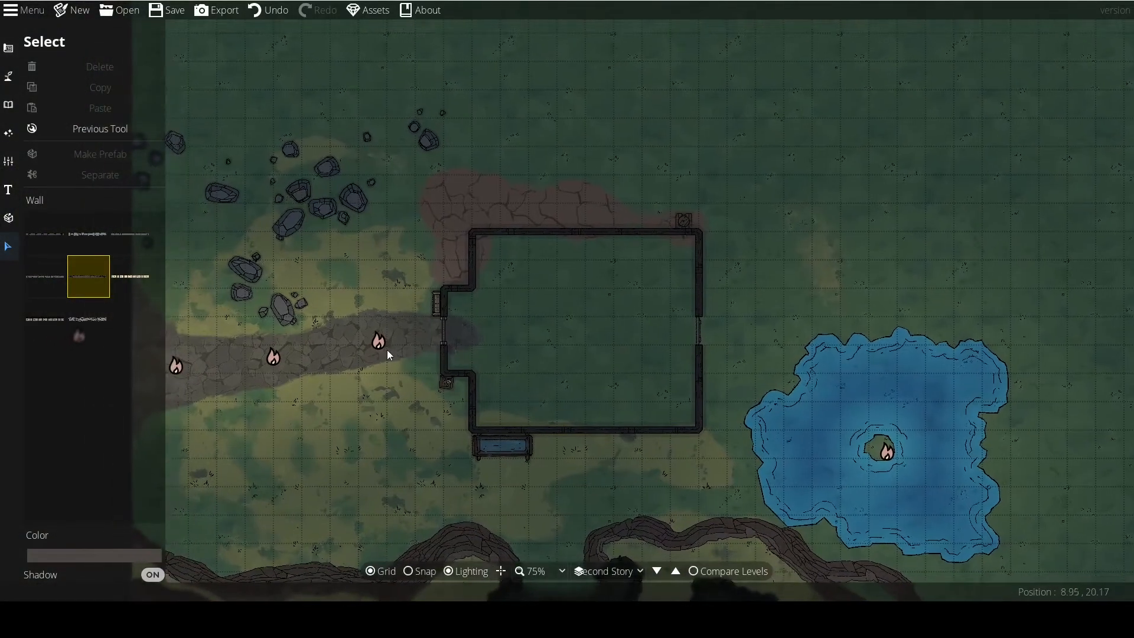
click(379, 341)
key(ctrl+x)
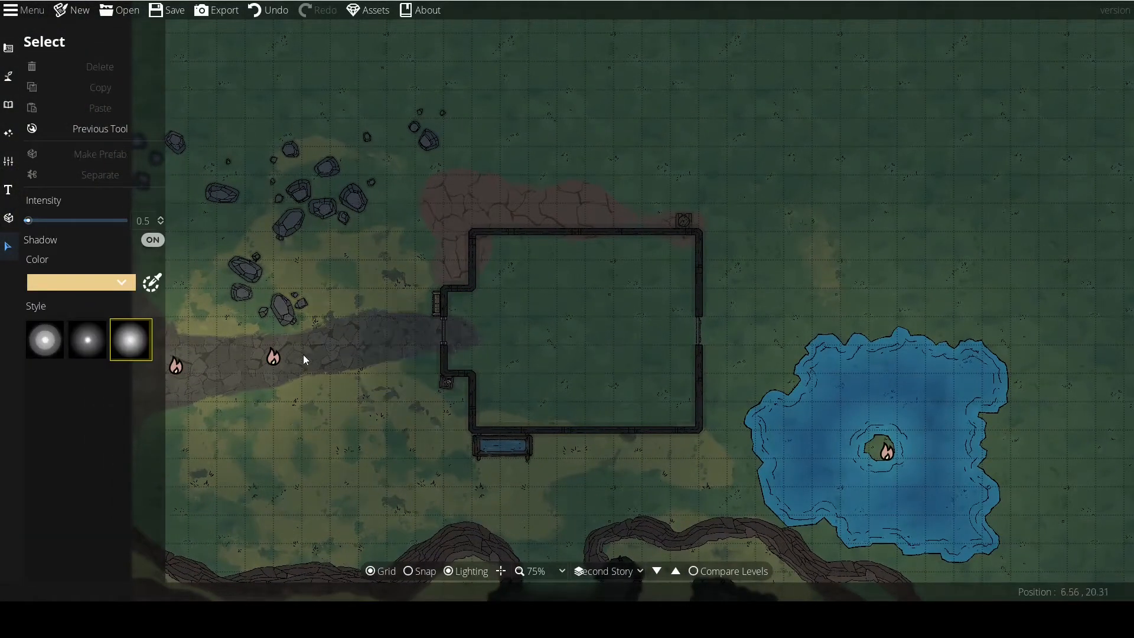
click(260, 359)
key(Delete)
click(177, 365)
key(Delete)
Delete the light on the pond's island and the group of lights in the southwest field.
drag(491, 527, 472, 245)
click(866, 169)
key(Delete)
drag(641, 347, 602, 208)
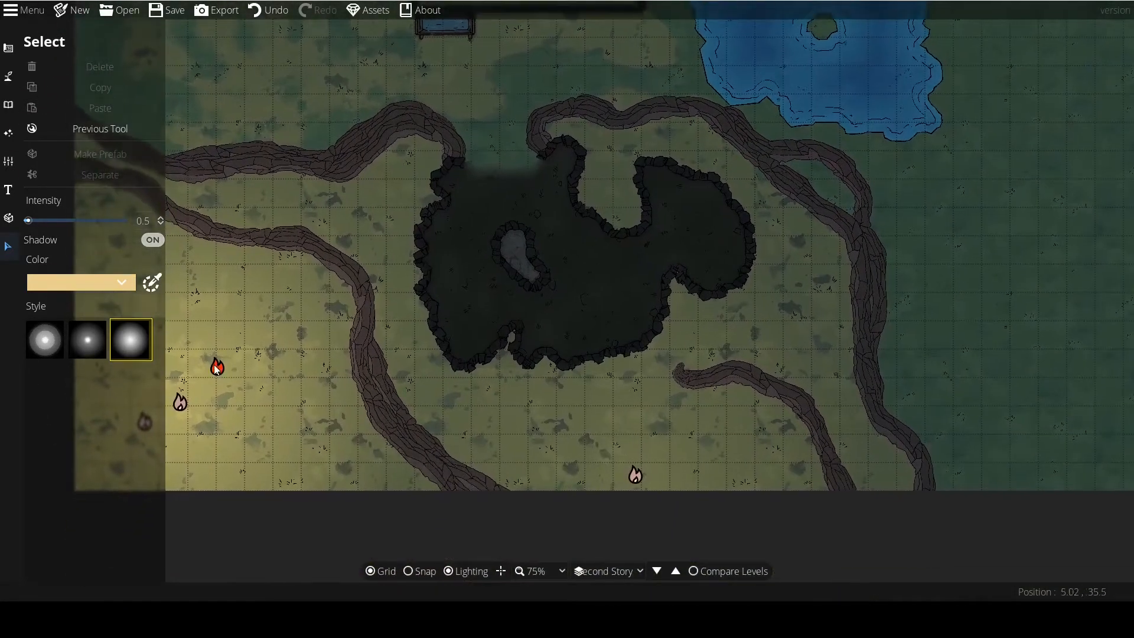
click(181, 400)
key(Delete)
click(215, 367)
key(Delete)
drag(208, 378, 406, 387)
click(341, 434)
key(Delete)
Darken the Second Story level's ambient light to the blue-grey colour 56697c.
drag(631, 166, 536, 313)
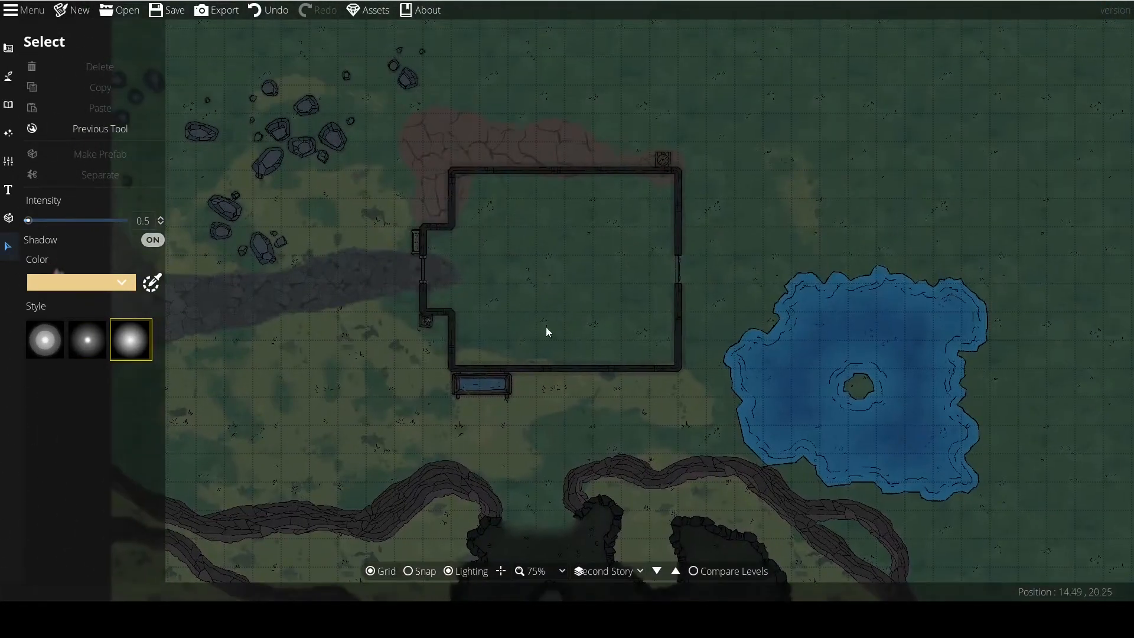
click(657, 571)
click(676, 571)
click(657, 571)
click(676, 571)
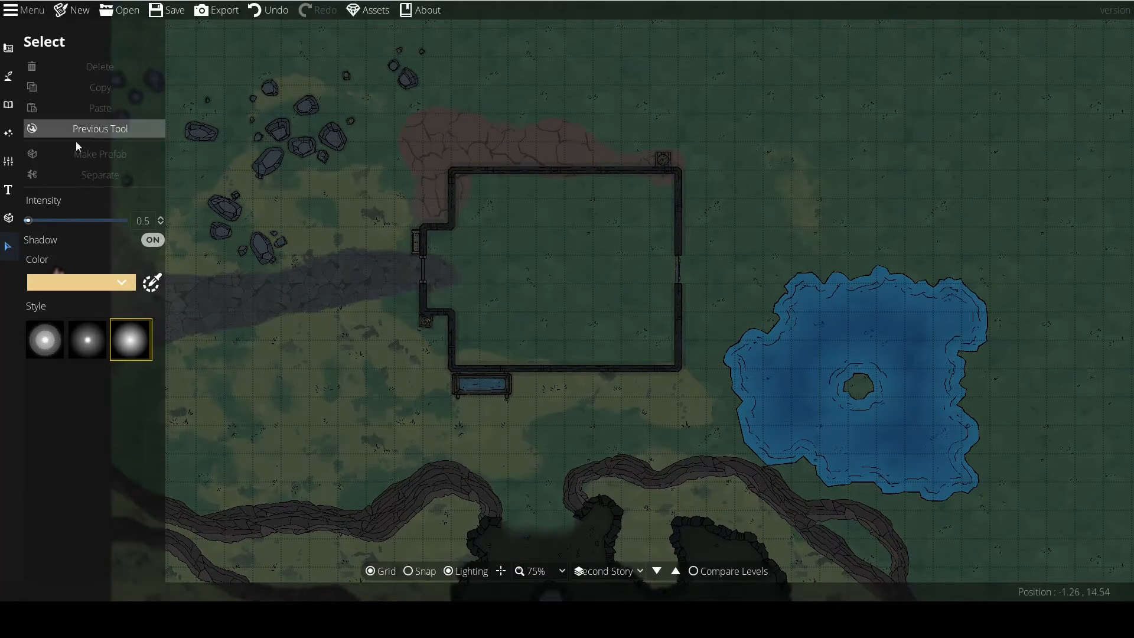
click(8, 133)
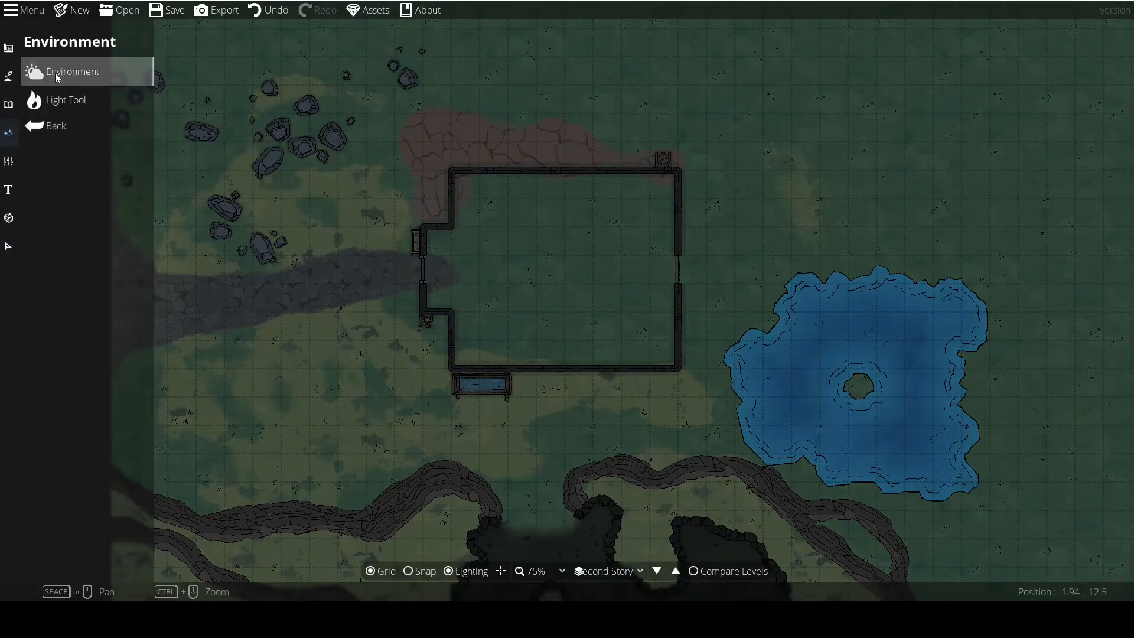
click(59, 97)
click(34, 72)
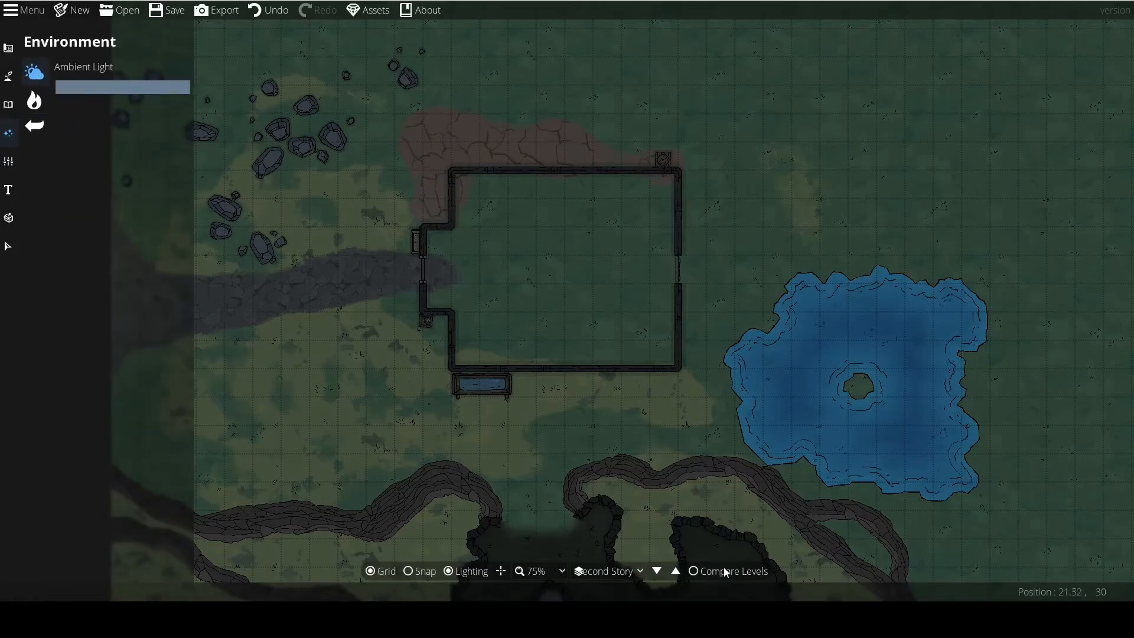
click(122, 87)
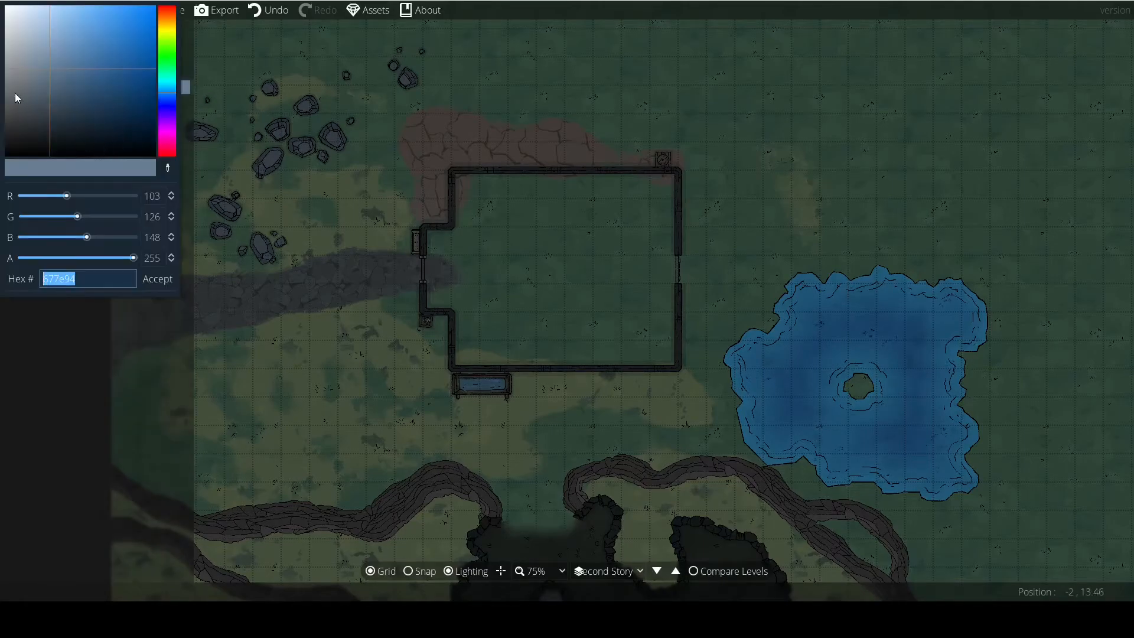
drag(50, 80, 51, 83)
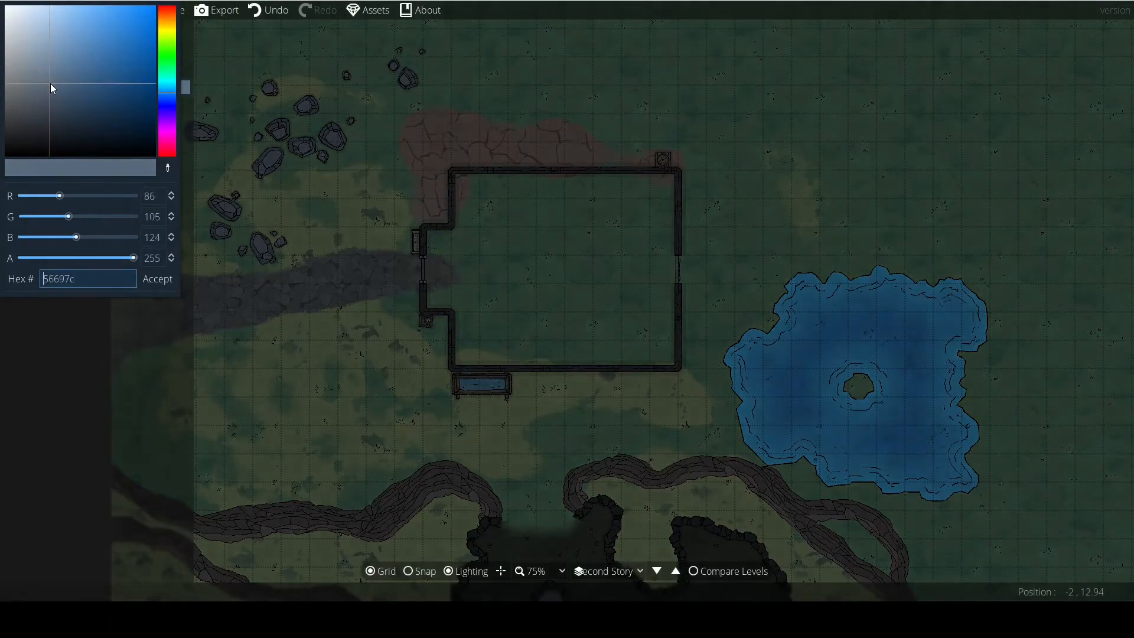
click(152, 278)
Compare the darkened Second Story lighting with the Ground level's lighting.
click(657, 571)
click(676, 570)
click(662, 572)
click(678, 572)
click(662, 571)
click(676, 572)
click(658, 572)
click(674, 571)
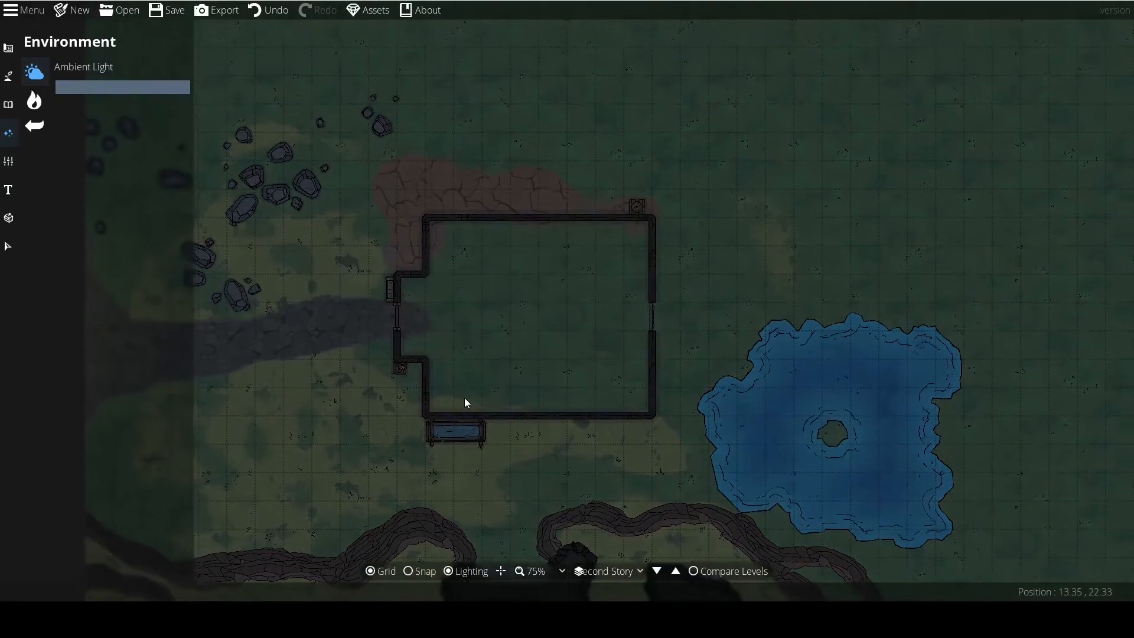
Cover the Second Story floor with the vertical wood plank pattern, drawing a custom snapped shape along the building's outer walls.
scroll(464, 395, up, 2)
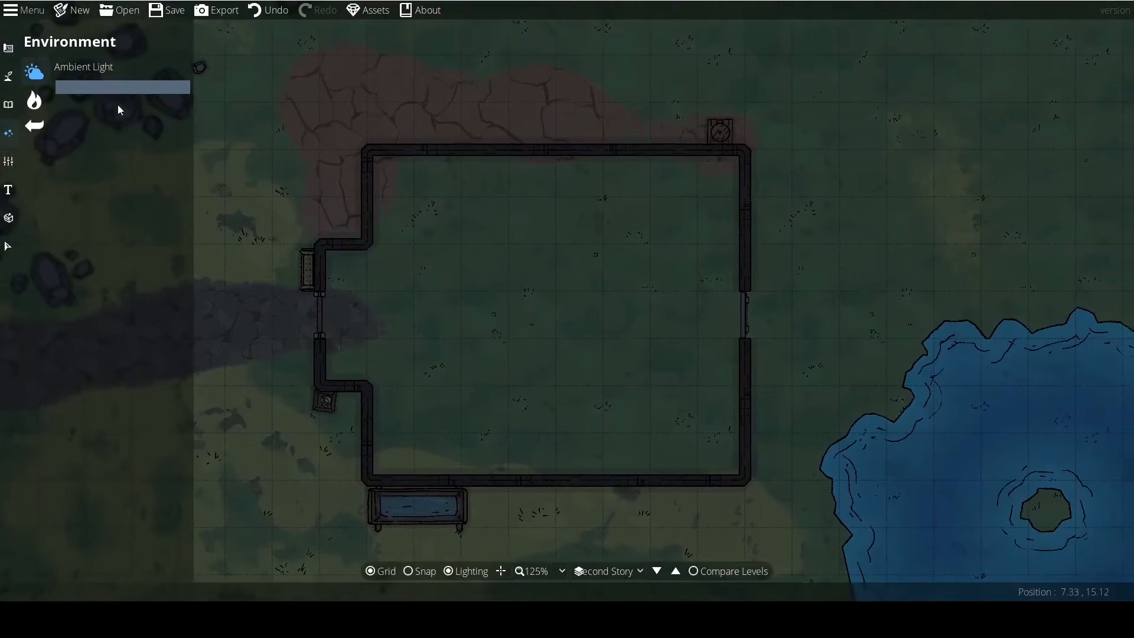
click(9, 76)
click(8, 99)
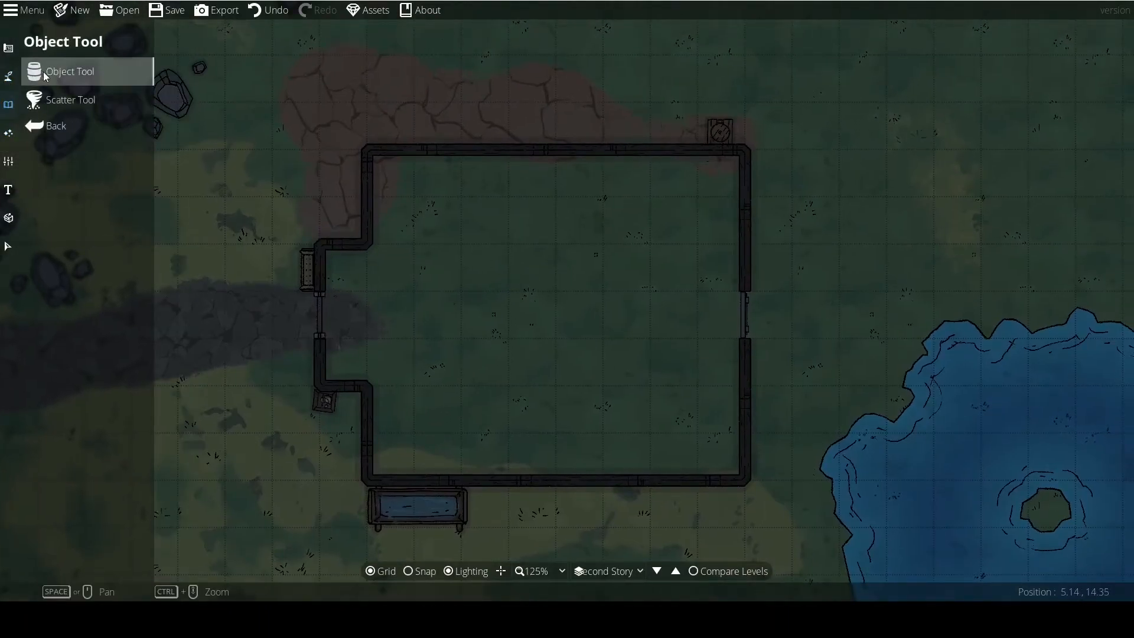
click(9, 70)
click(8, 104)
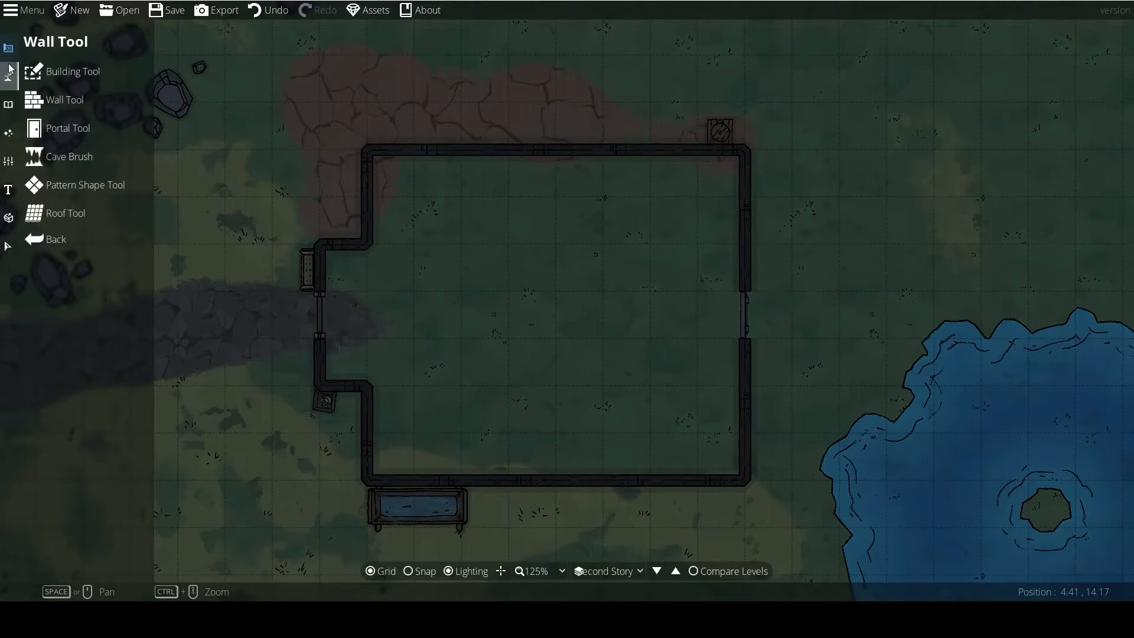
click(71, 182)
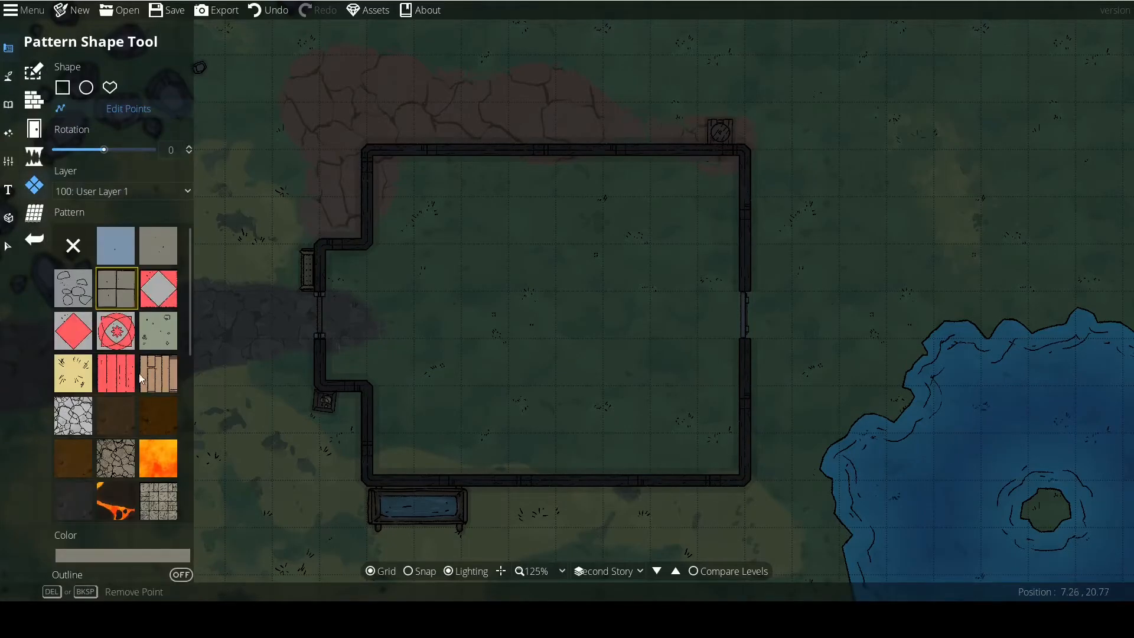
click(117, 375)
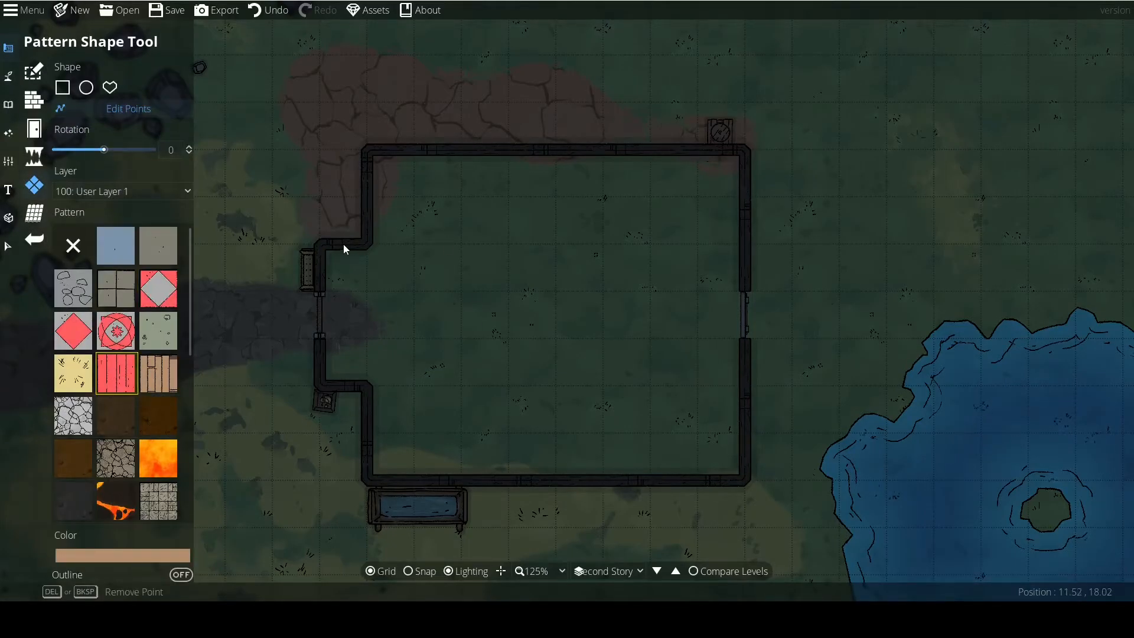
click(110, 87)
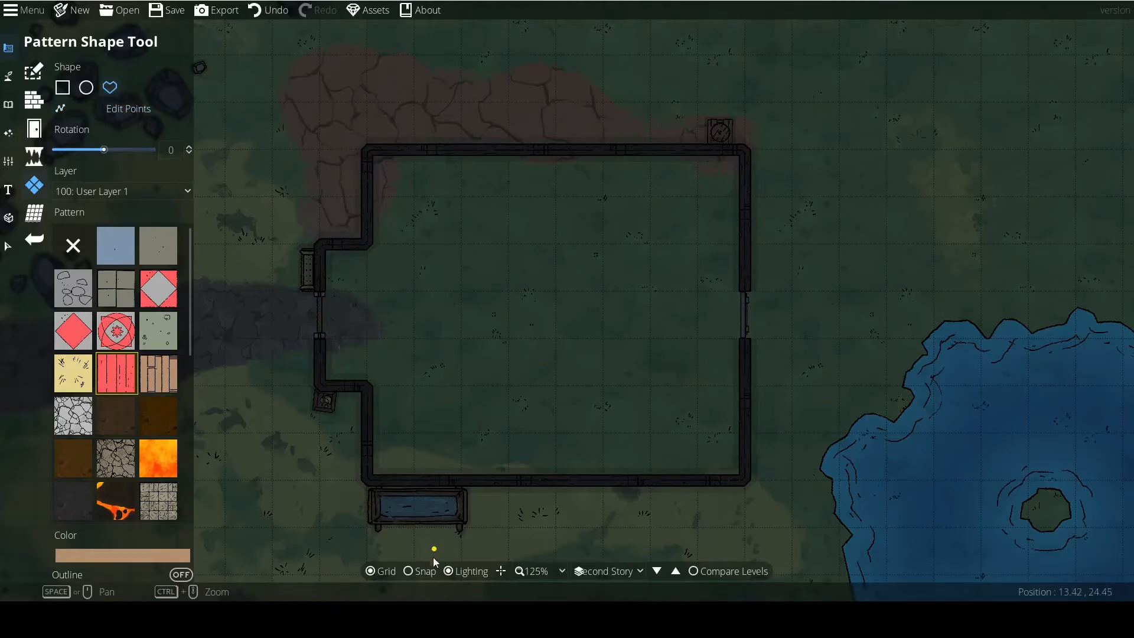
click(373, 152)
click(319, 244)
click(319, 387)
click(367, 387)
click(367, 481)
click(744, 481)
click(745, 150)
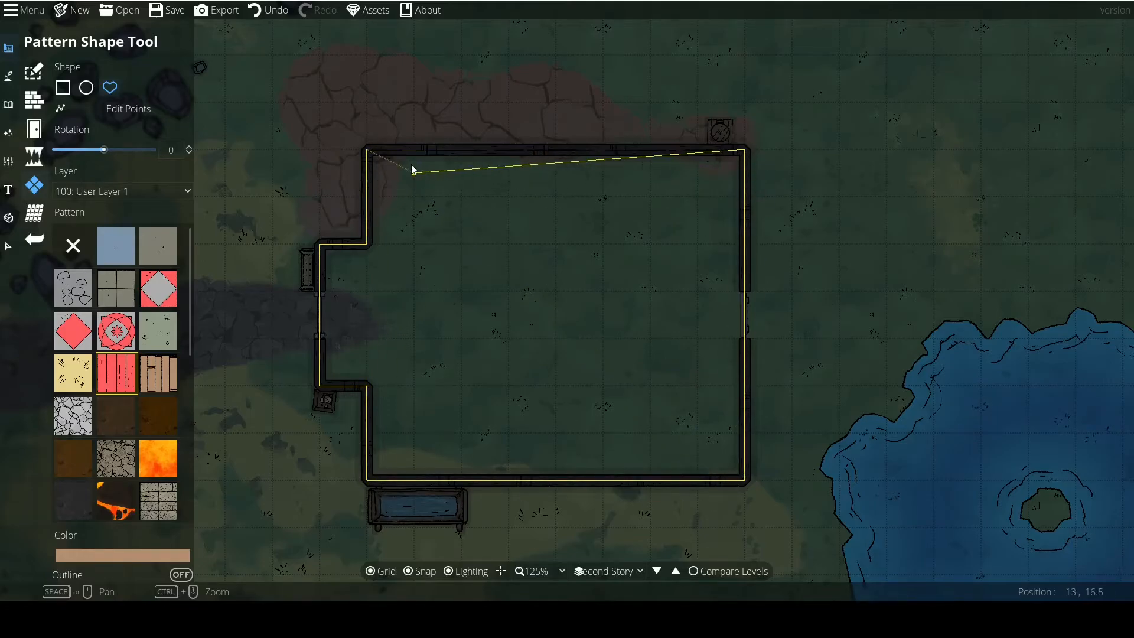
click(369, 152)
click(7, 246)
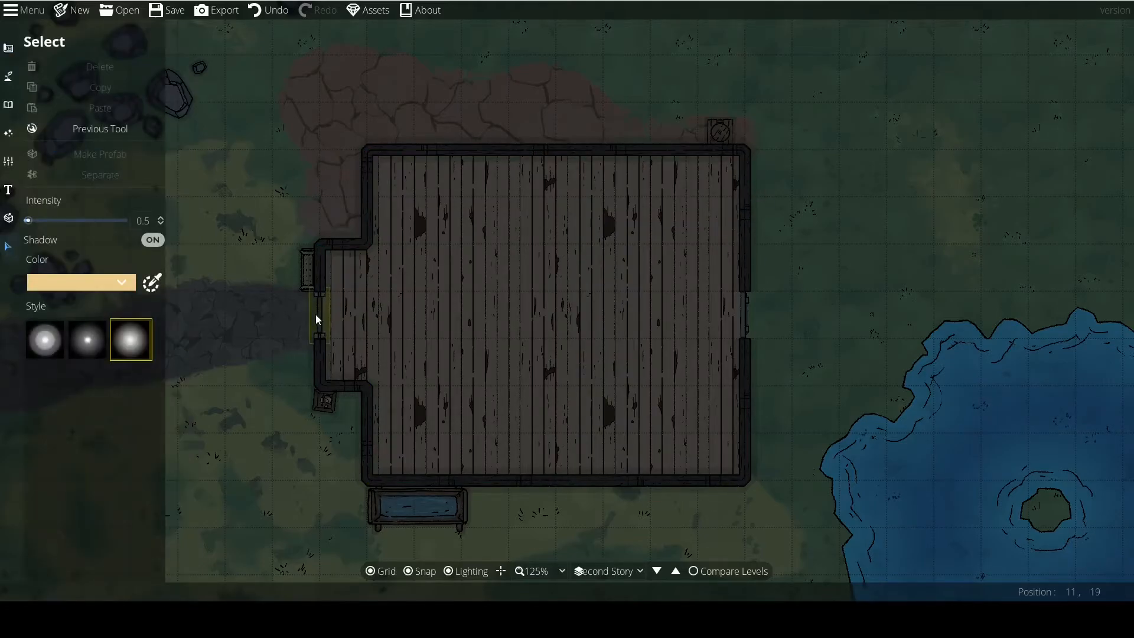
Delete the portals in the west and east outer walls of the Second Story building.
click(315, 316)
drag(316, 314, 753, 319)
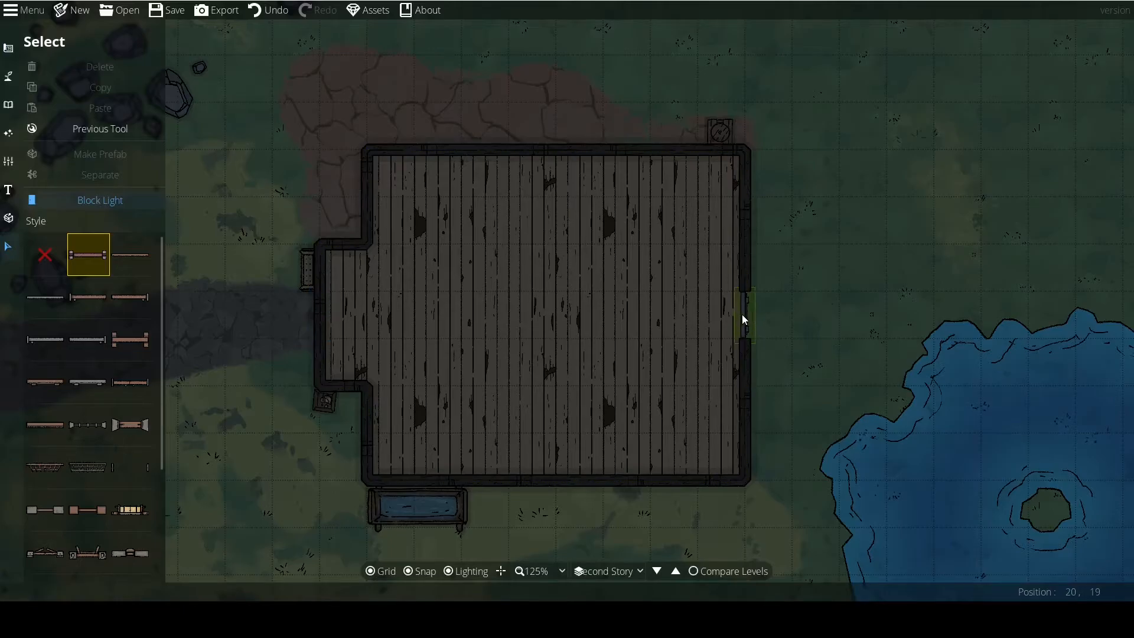
key(Delete)
drag(487, 312, 513, 289)
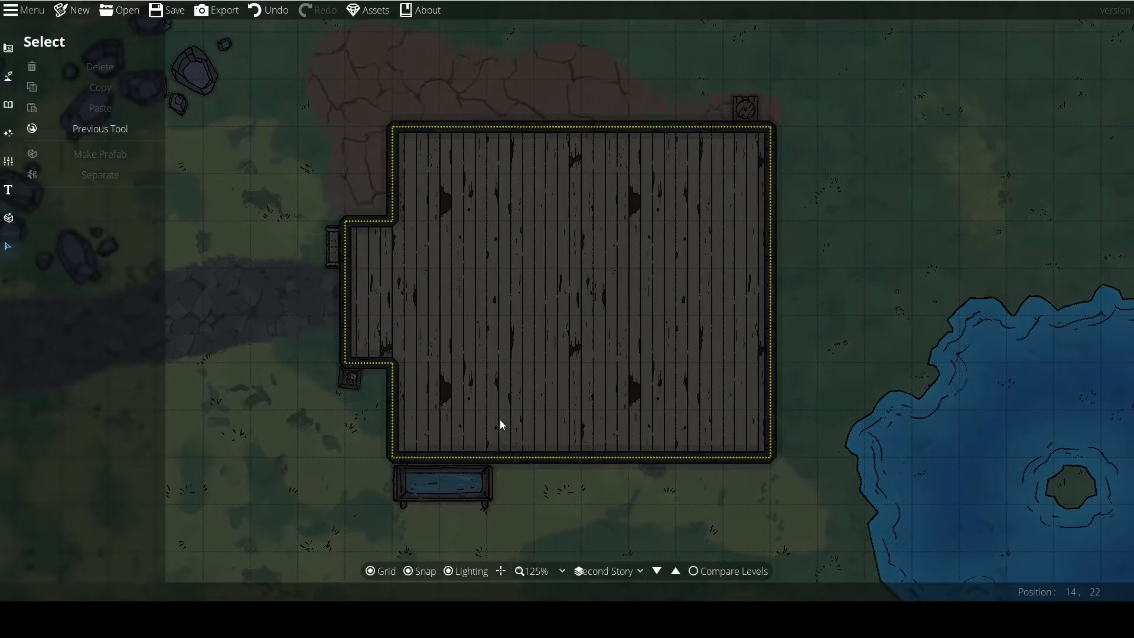
Recolor the Second Story plank floor pattern to a darker blue-grey.
click(658, 571)
click(677, 570)
click(112, 127)
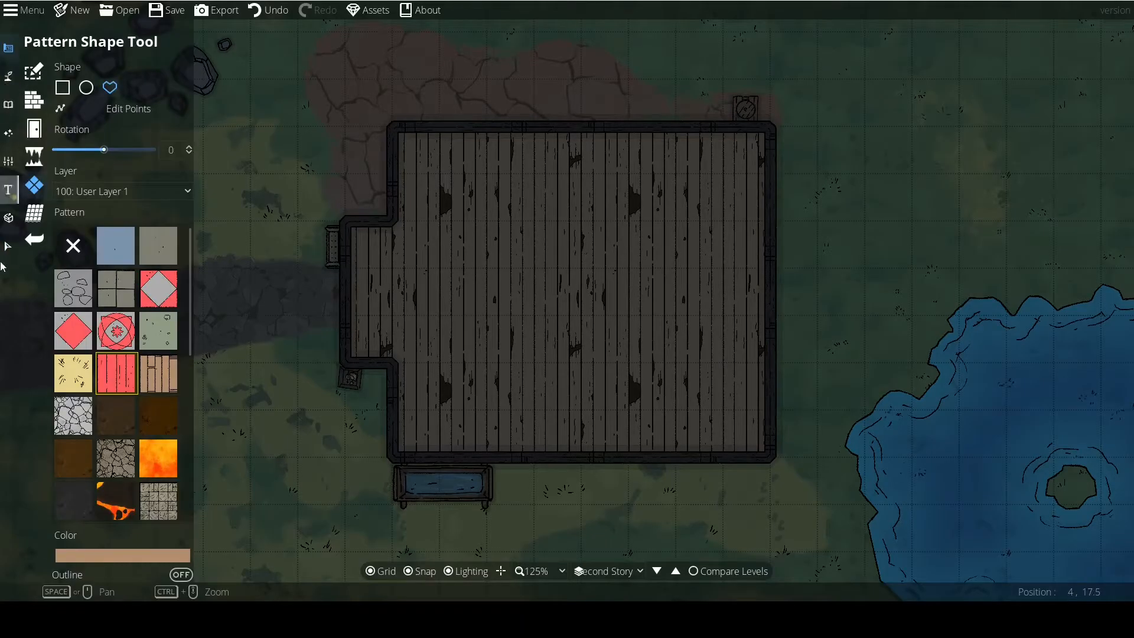
click(8, 247)
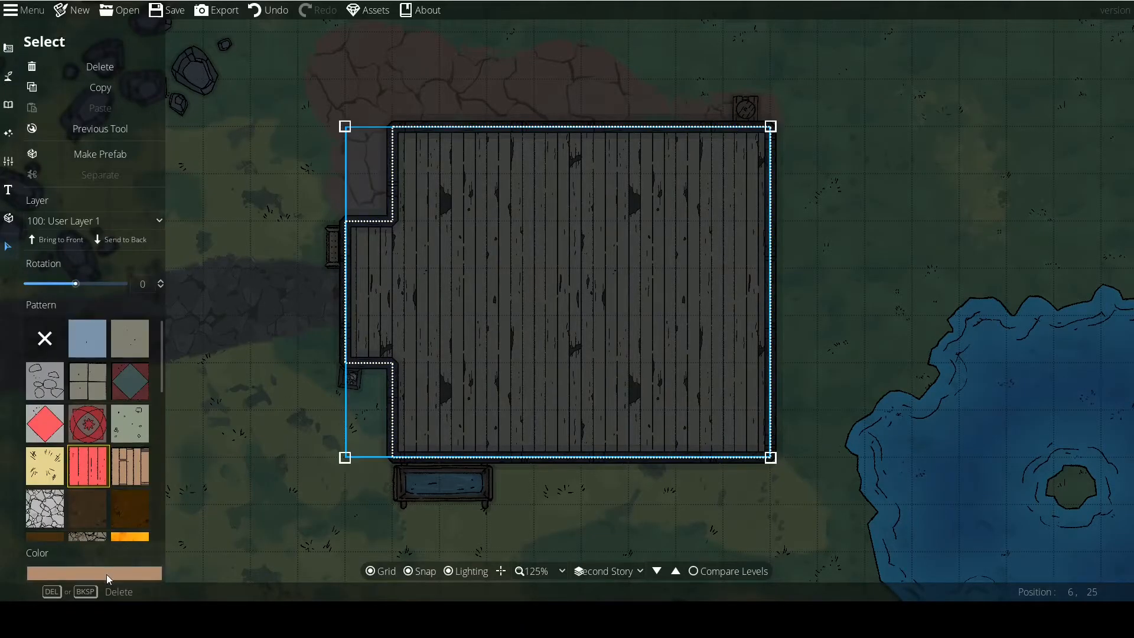
click(106, 574)
mouse_move(52, 378)
mouse_down()
mouse_move(29, 350)
mouse_move(47, 360)
mouse_up()
click(156, 555)
click(254, 388)
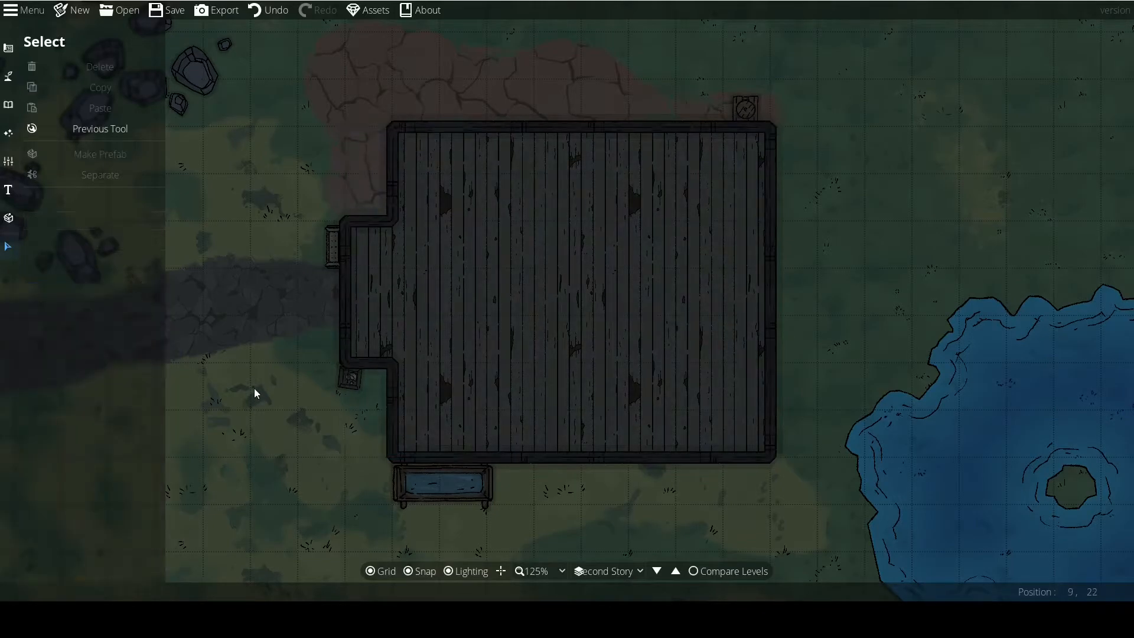
Place a wooden staircase against the Second Story's east wall and a tilted grid map in the middle of the room.
click(50, 131)
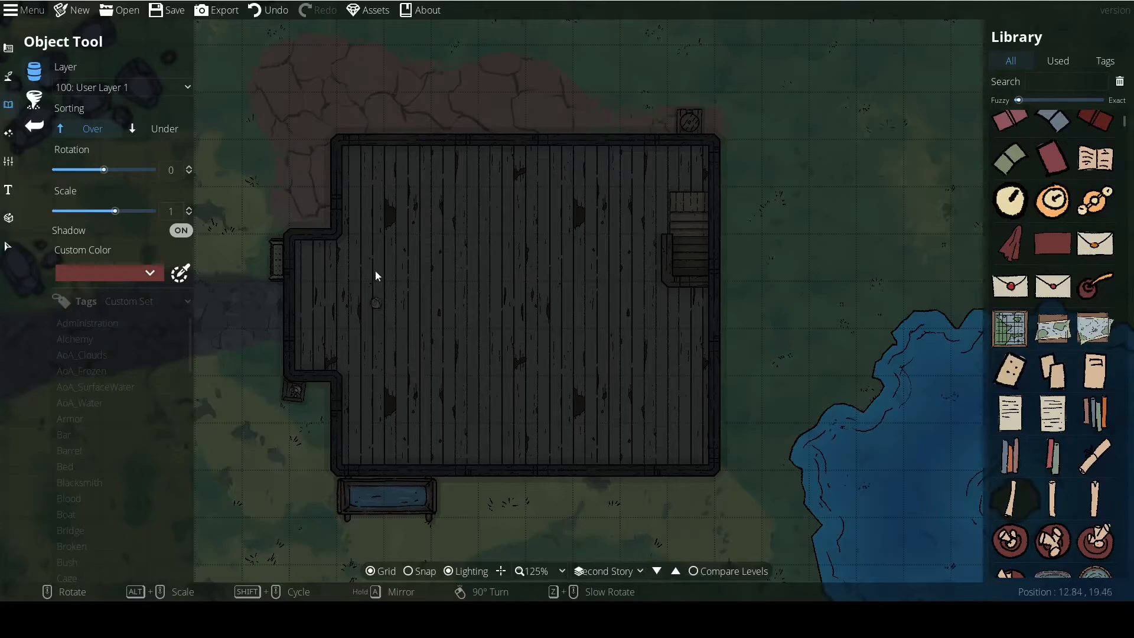
scroll(540, 394, down, 2)
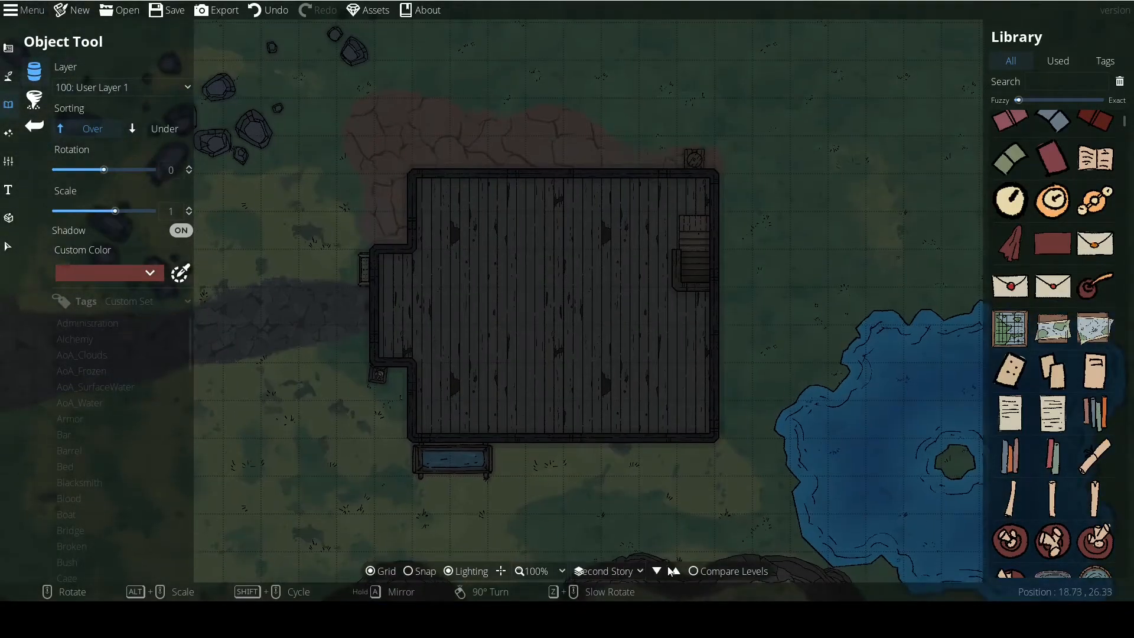
click(1011, 328)
scroll(536, 309, up, 4)
click(536, 309)
Place two differently rotated written paper sheets on the floor south and southeast of the grid map.
click(1054, 414)
click(621, 355)
scroll(554, 370, up, 3)
click(552, 370)
Place a rotated blue fish on the floor near the north wall of the Second Story.
scroll(631, 296, up, 4)
scroll(1068, 433, down, 4)
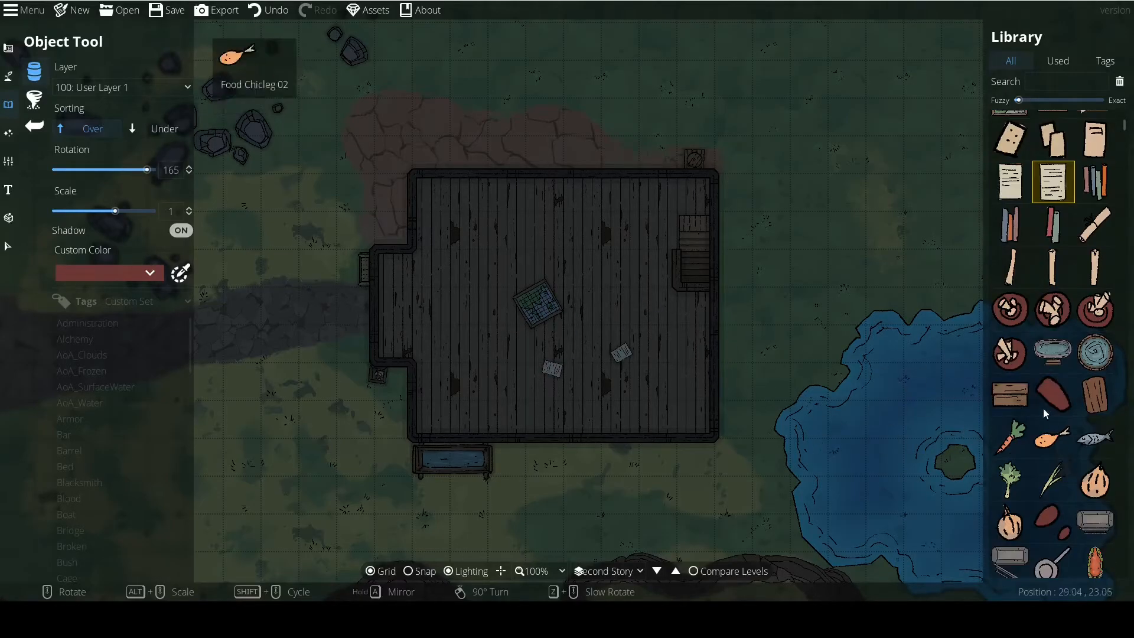
click(1093, 436)
scroll(562, 224, up, 4)
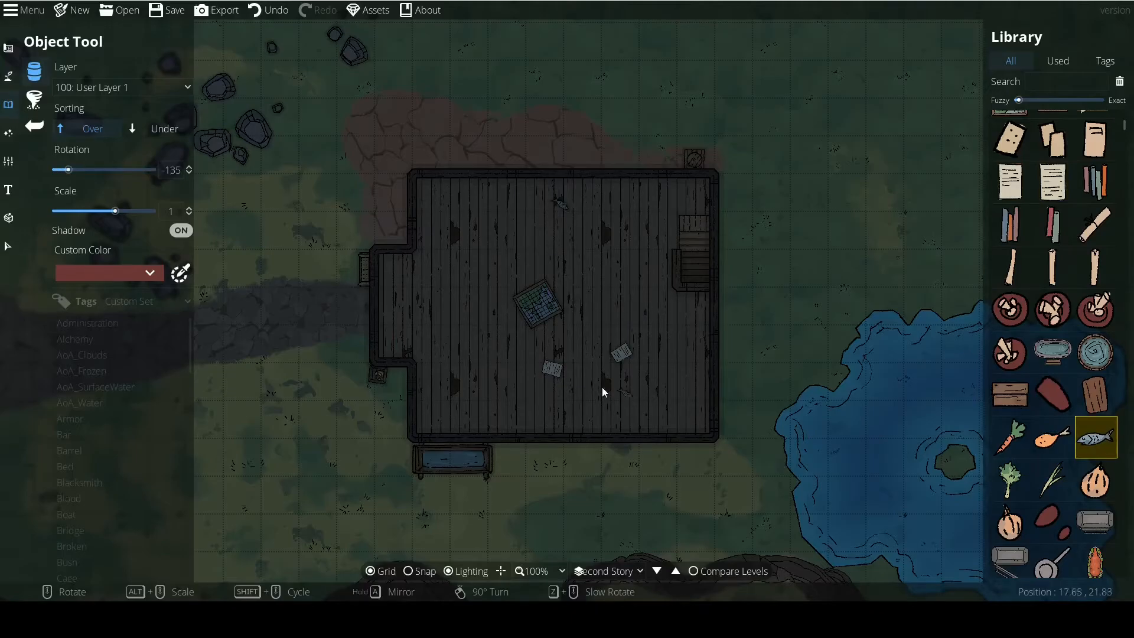
drag(615, 391, 588, 411)
scroll(530, 405, up, 2)
scroll(570, 438, down, 2)
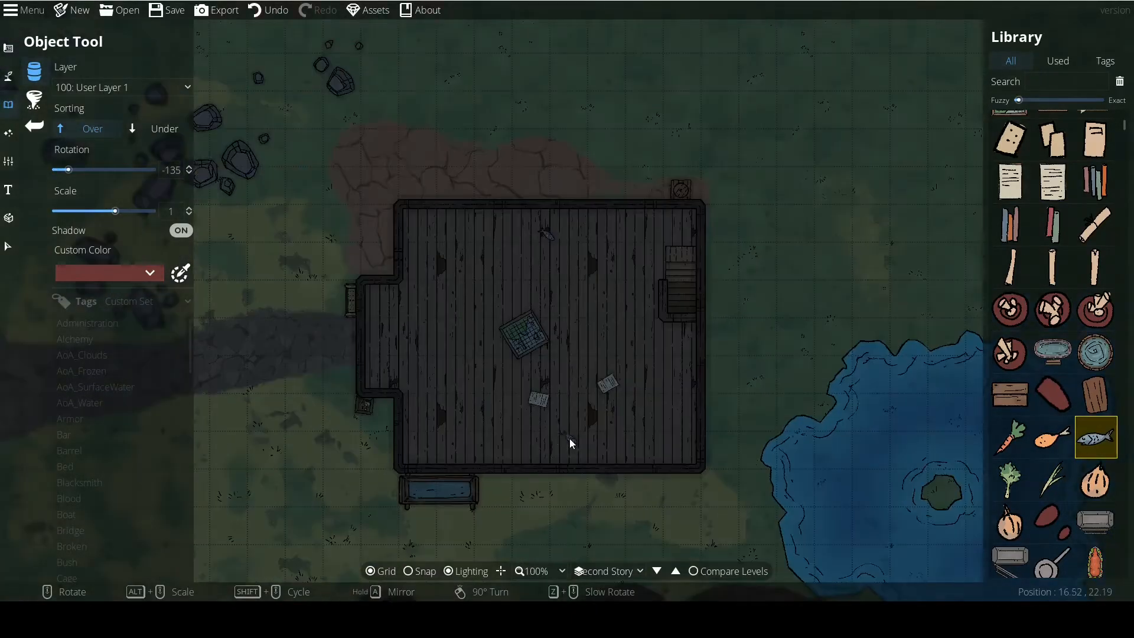
Compare the Second Story with the Ground level and finish on the Ground level.
click(3, 254)
scroll(506, 455, down, 2)
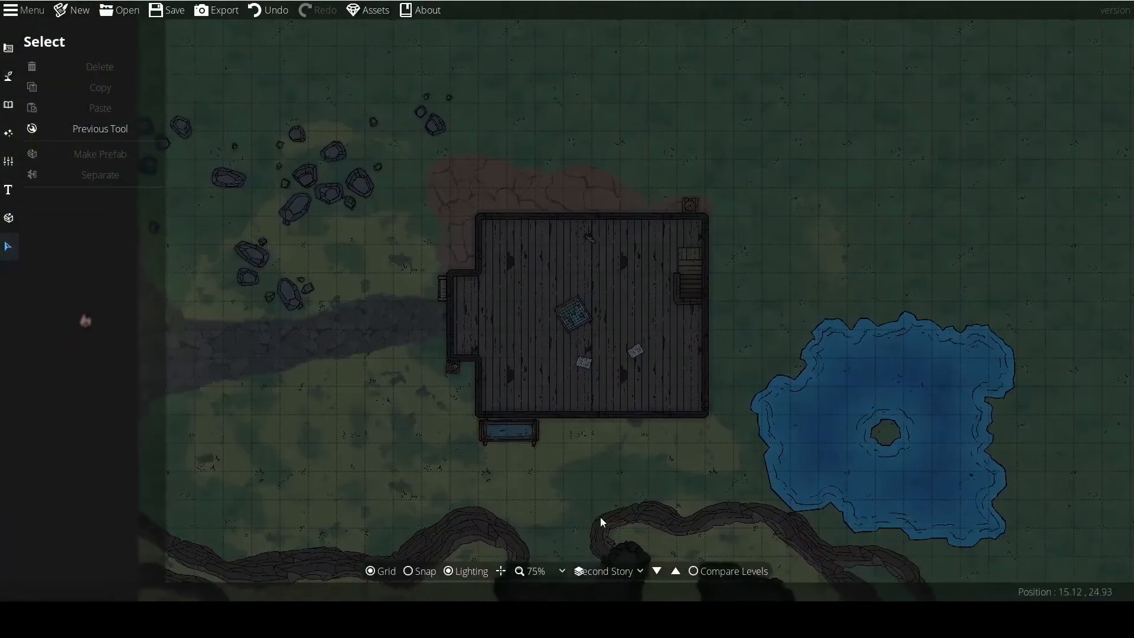
click(657, 571)
click(675, 571)
click(657, 571)
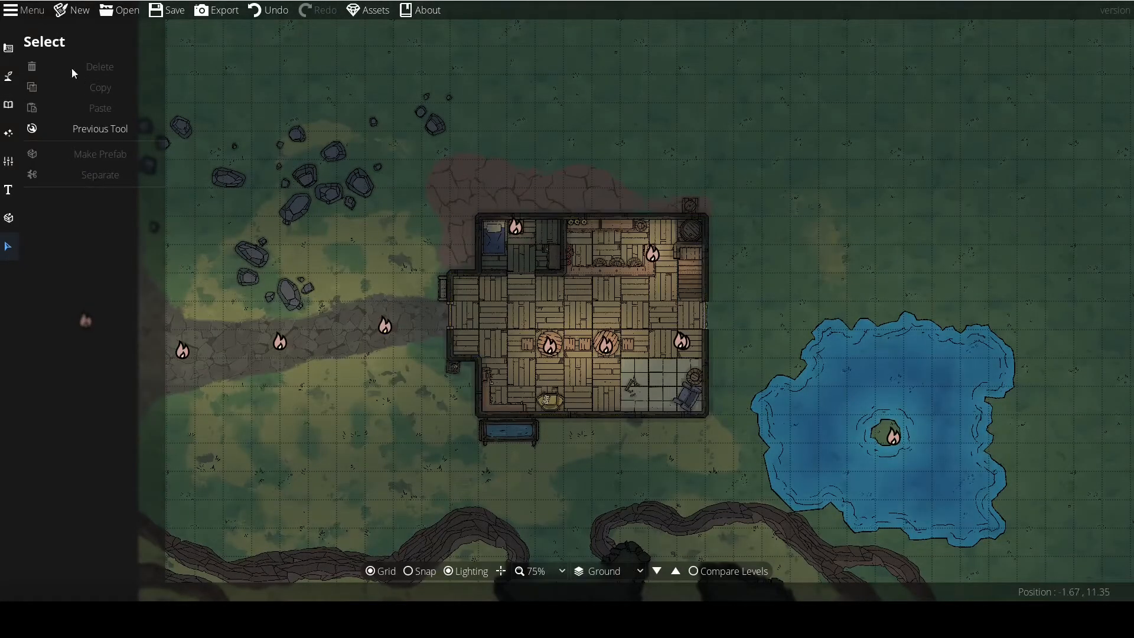
Open the Trace Image settings and set the scale to 1.13 and the opacity to 0.53.
click(7, 142)
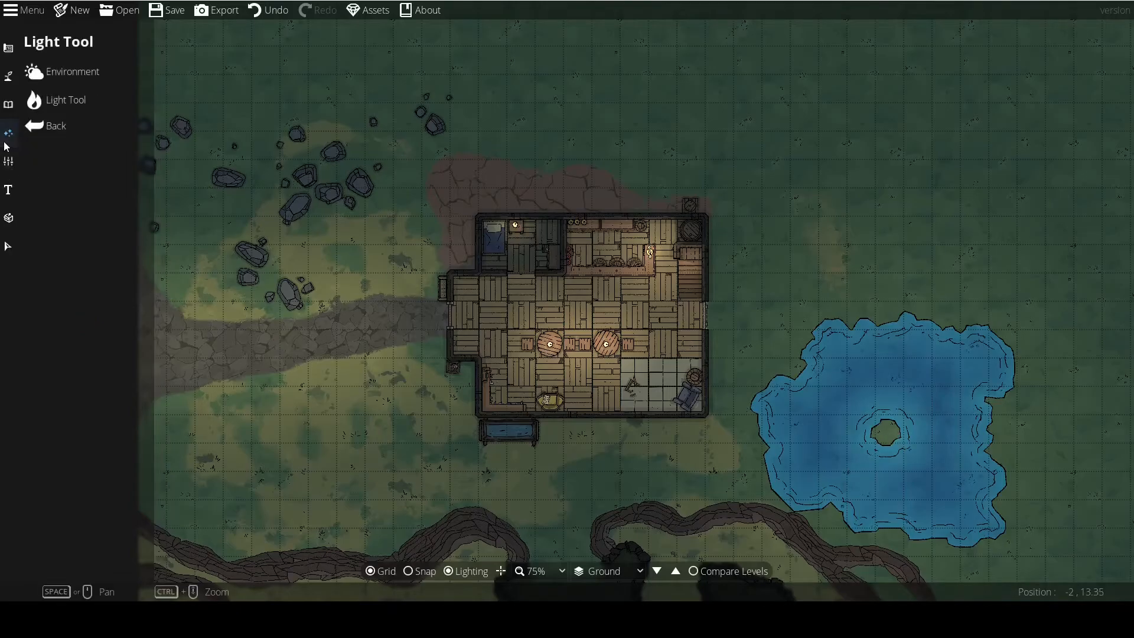
click(8, 161)
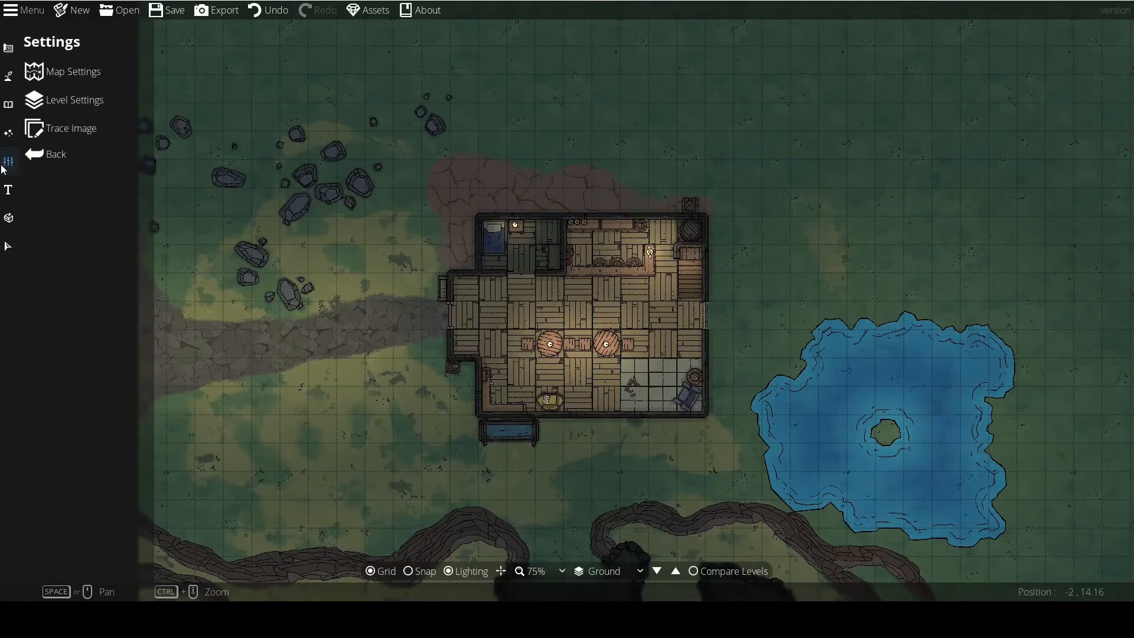
click(51, 131)
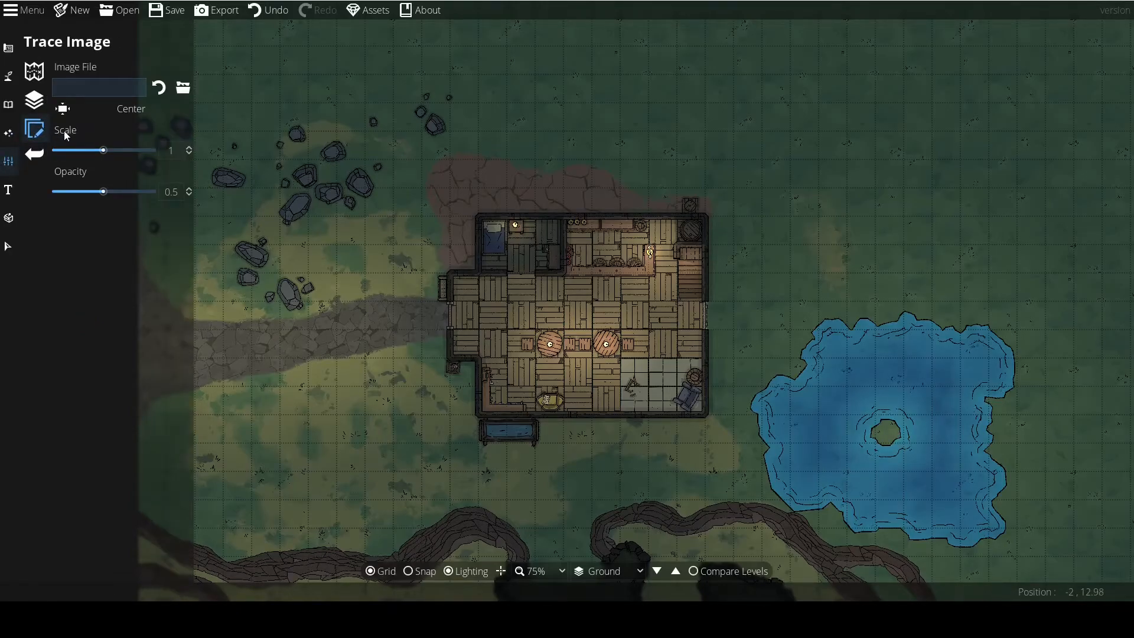
drag(457, 283, 401, 254)
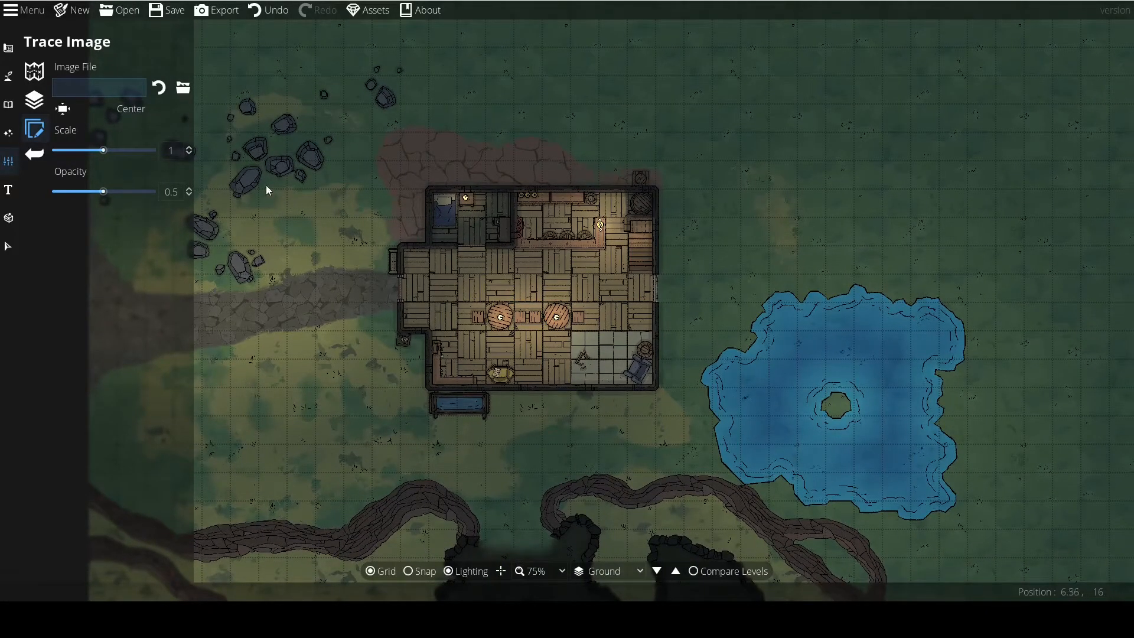
drag(269, 169, 123, 232)
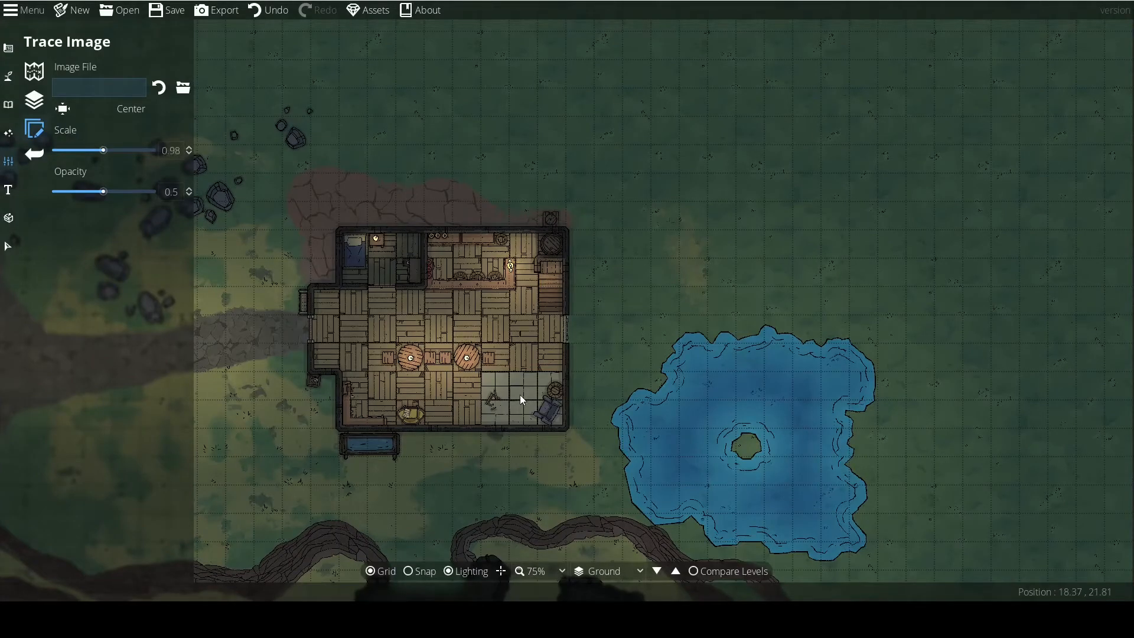
drag(113, 152, 106, 152)
mouse_move(101, 195)
mouse_down()
mouse_move(88, 194)
mouse_move(108, 195)
mouse_up()
drag(534, 264, 595, 219)
drag(694, 234, 646, 200)
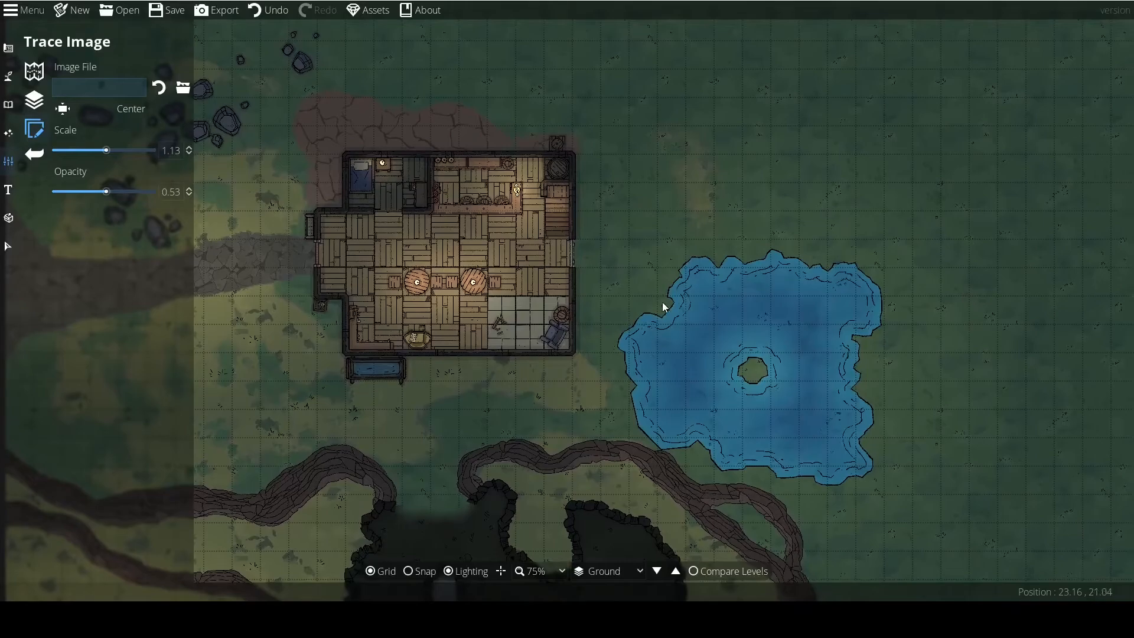
drag(662, 311, 644, 199)
scroll(622, 283, down, 1)
mouse_move(610, 286)
mouse_down()
mouse_move(589, 241)
mouse_move(587, 355)
mouse_move(642, 319)
mouse_up()
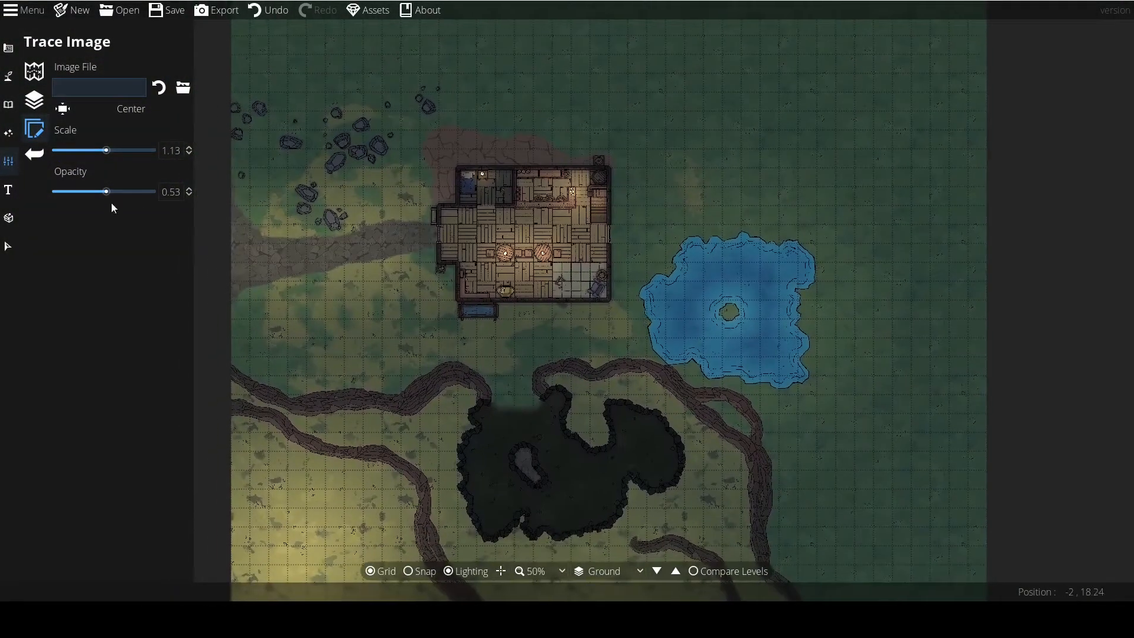
Add a "text tool" label in the grass southwest of the tavern, below the stone path.
click(6, 192)
scroll(335, 260, up, 2)
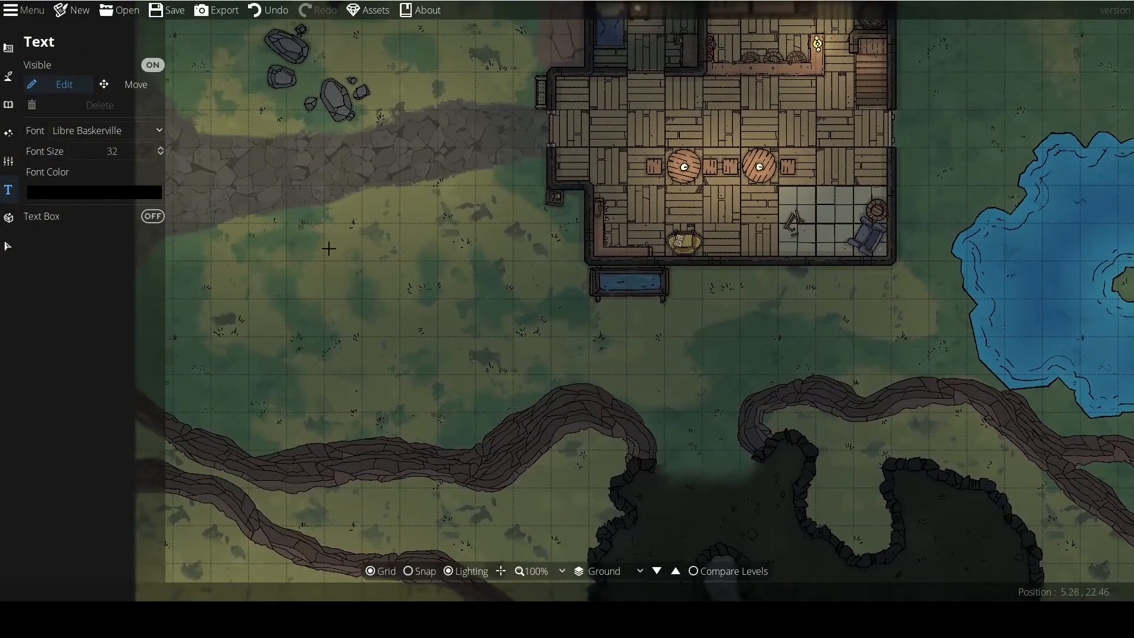
click(329, 249)
text(text tool)
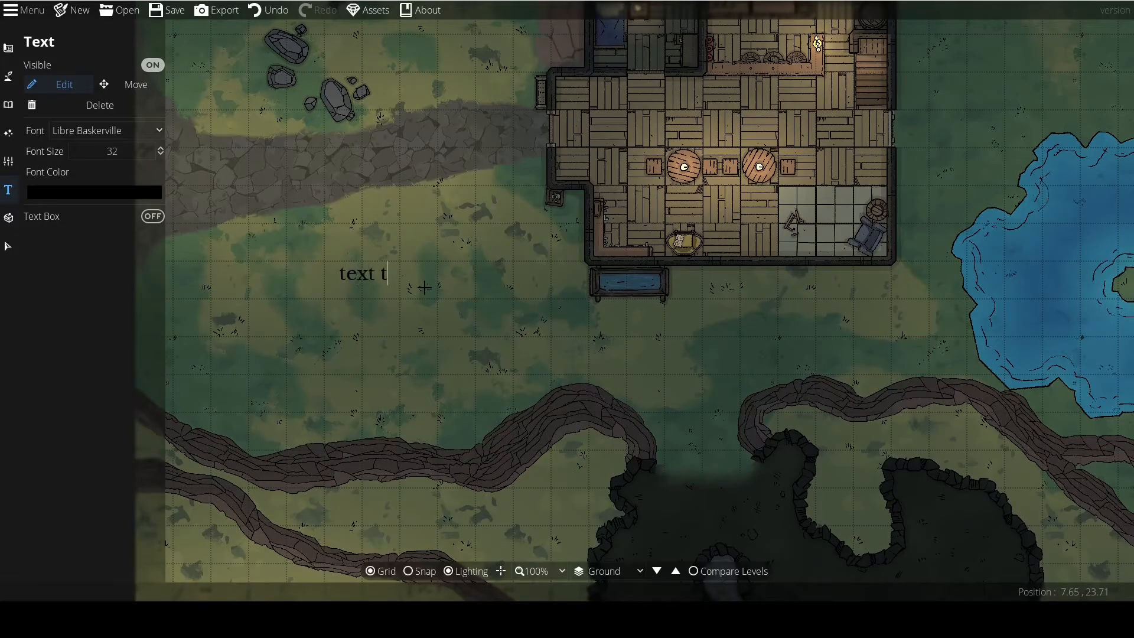
drag(292, 269, 362, 292)
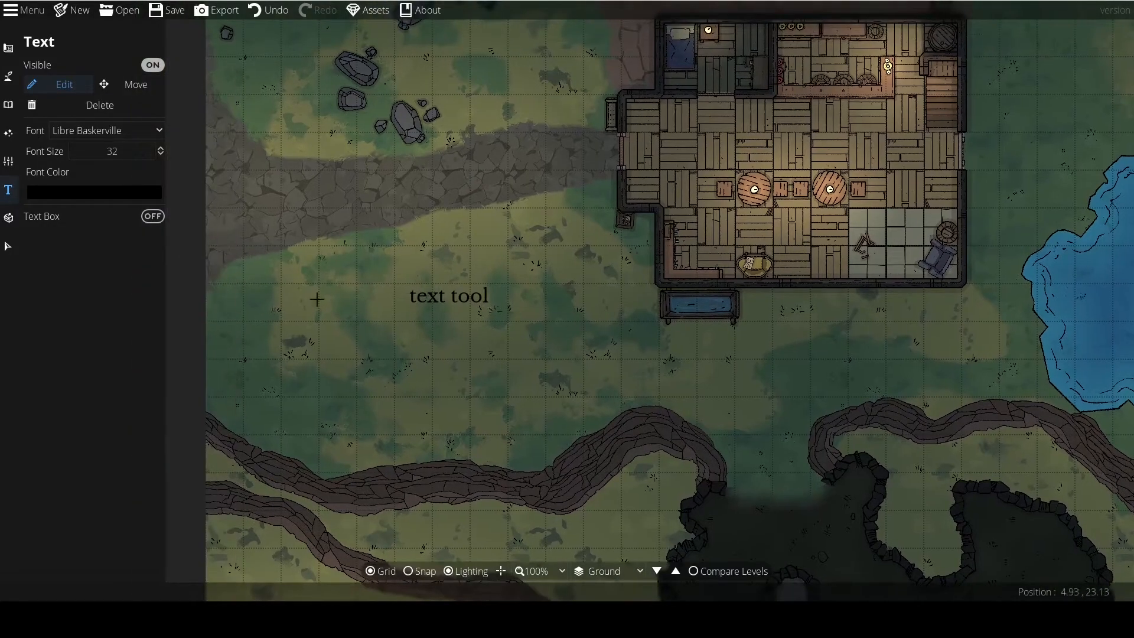
Enclose the label in a text box and accept white as its background color.
click(152, 217)
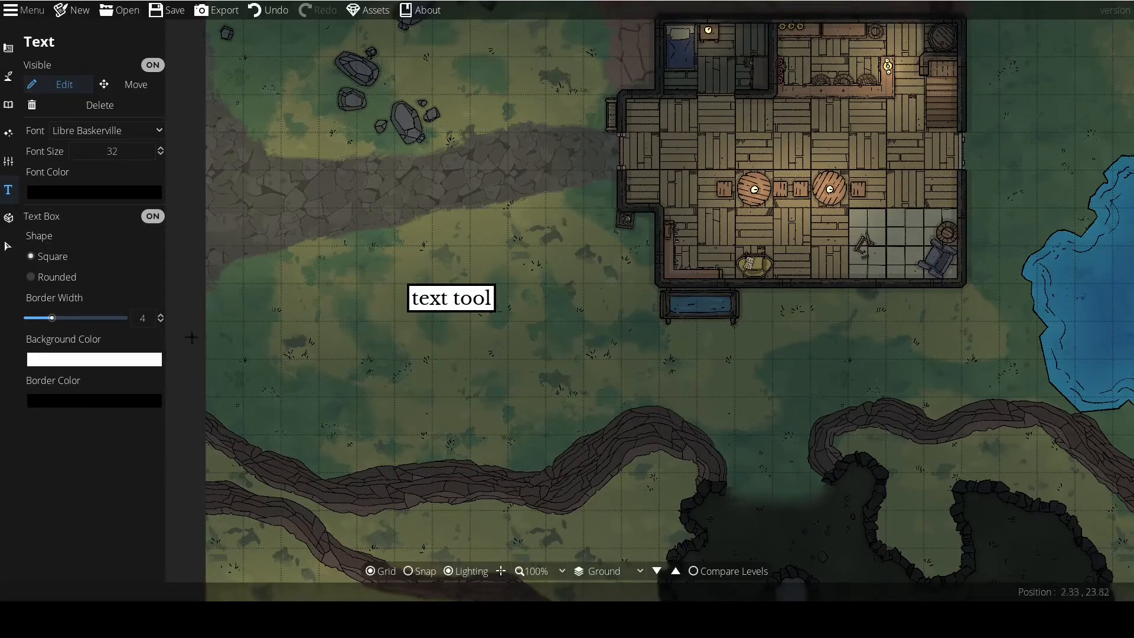
click(81, 363)
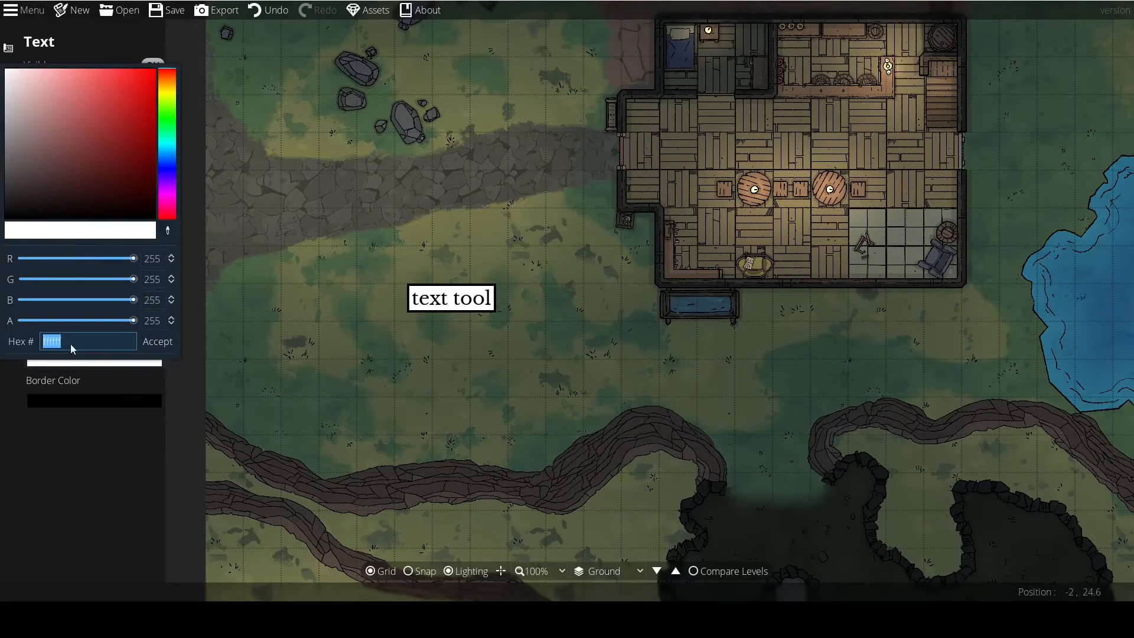
click(158, 341)
Replace the label's text with "Baldershire".
click(439, 304)
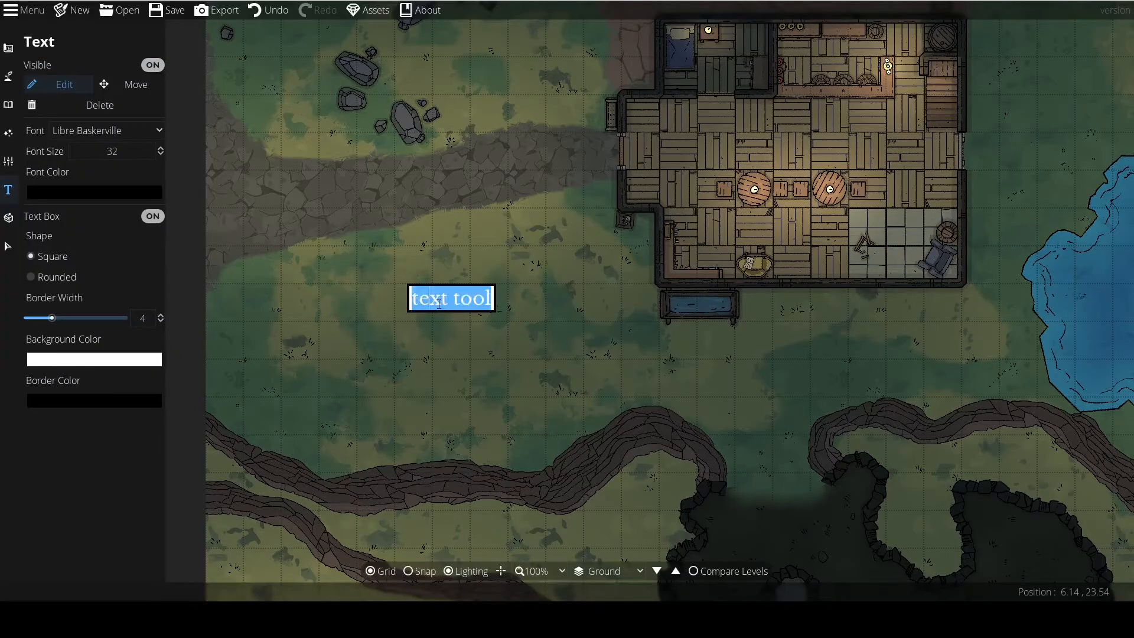
text(Baldershire)
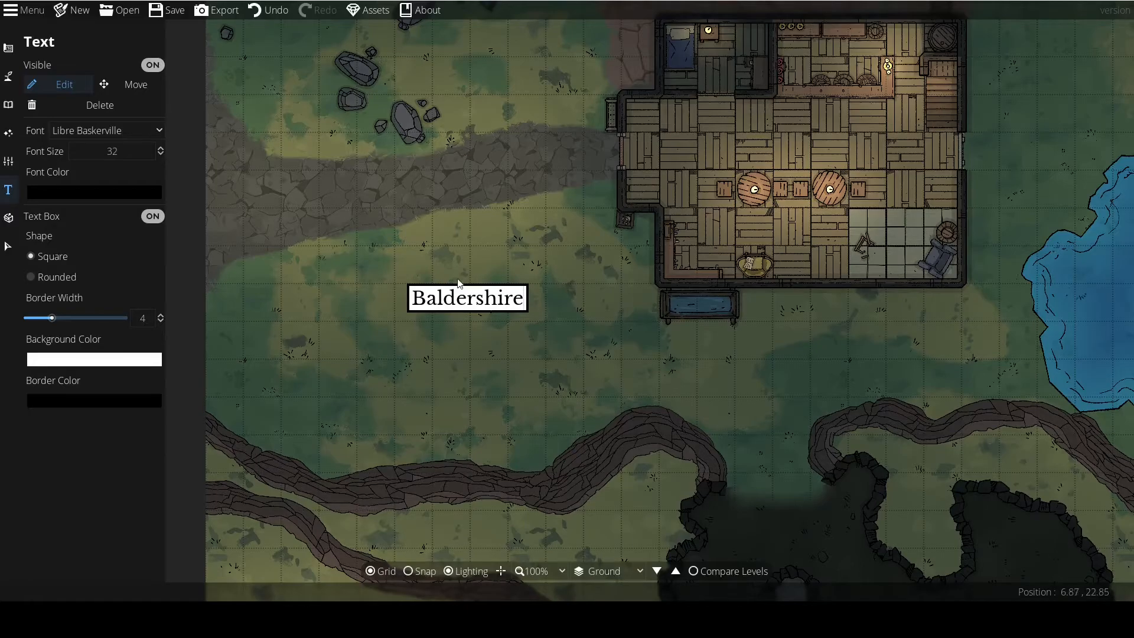
scroll(384, 345, down, 1)
drag(383, 350, 282, 309)
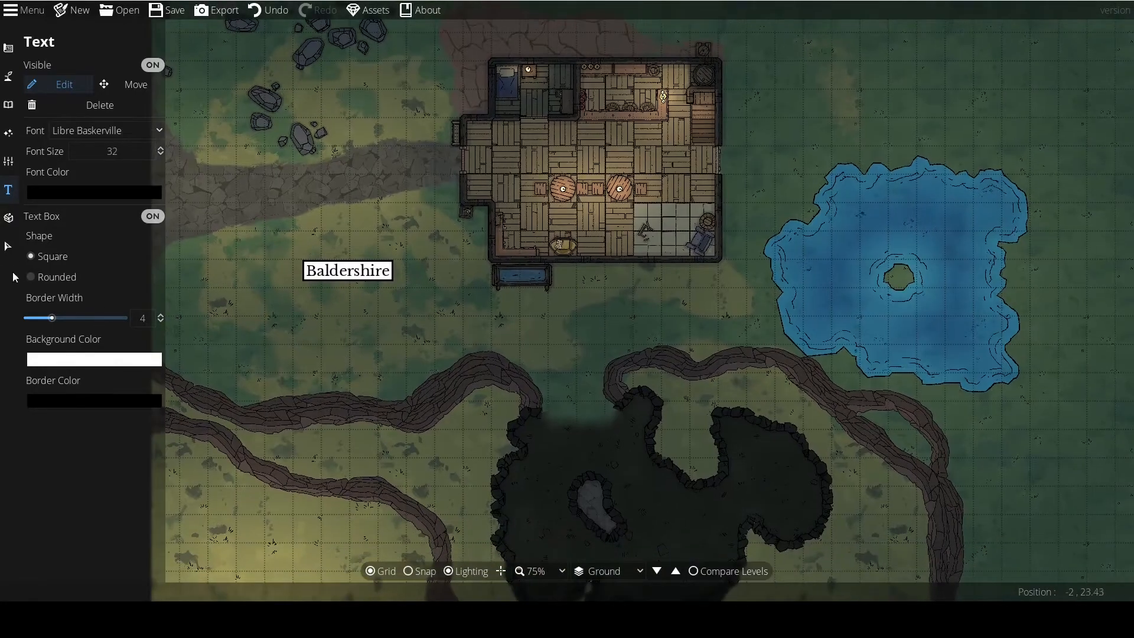
click(8, 246)
drag(292, 248, 438, 346)
click(91, 133)
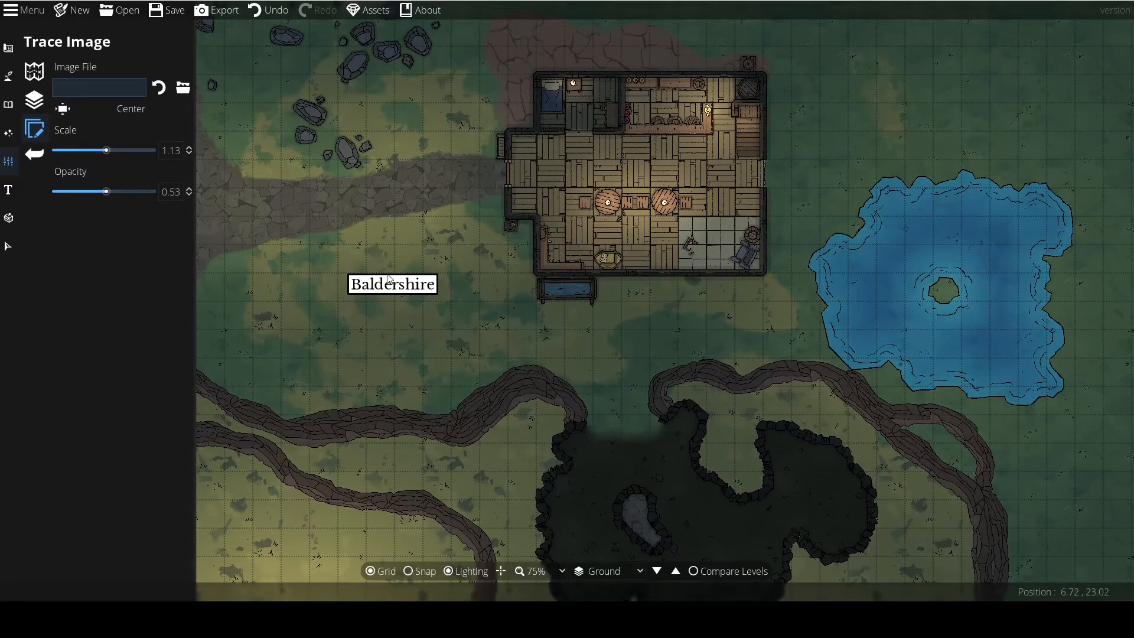
Move the Baldershire label to just below the tavern's southeast corner.
click(8, 190)
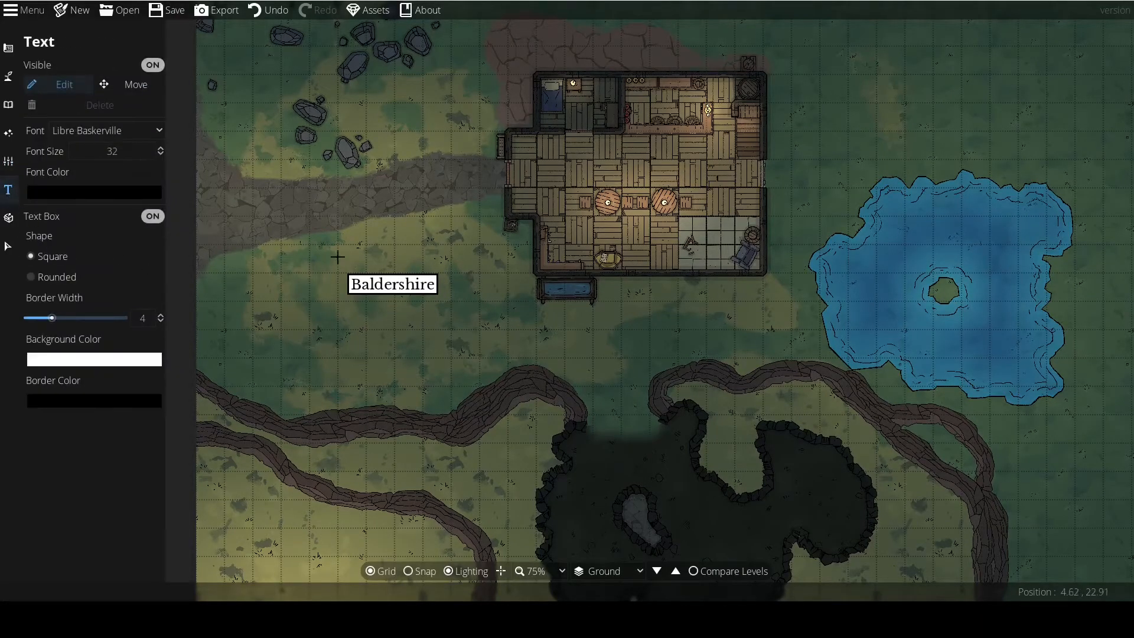
click(121, 85)
drag(394, 295, 717, 296)
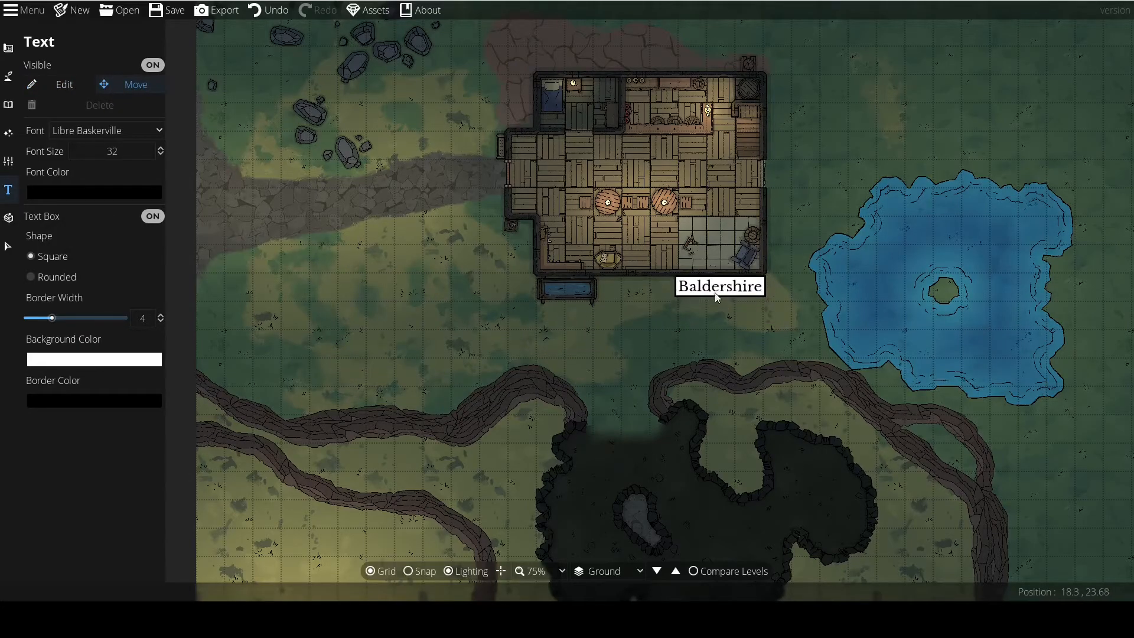
Move the Baldershire label back to the grass southwest of the tavern, below the stone path.
scroll(693, 416, down, 5)
drag(694, 415, 571, 348)
scroll(571, 343, up, 5)
mouse_move(596, 237)
mouse_down()
mouse_move(612, 293)
mouse_move(592, 259)
mouse_up()
drag(506, 250, 394, 293)
scroll(578, 413, down, 5)
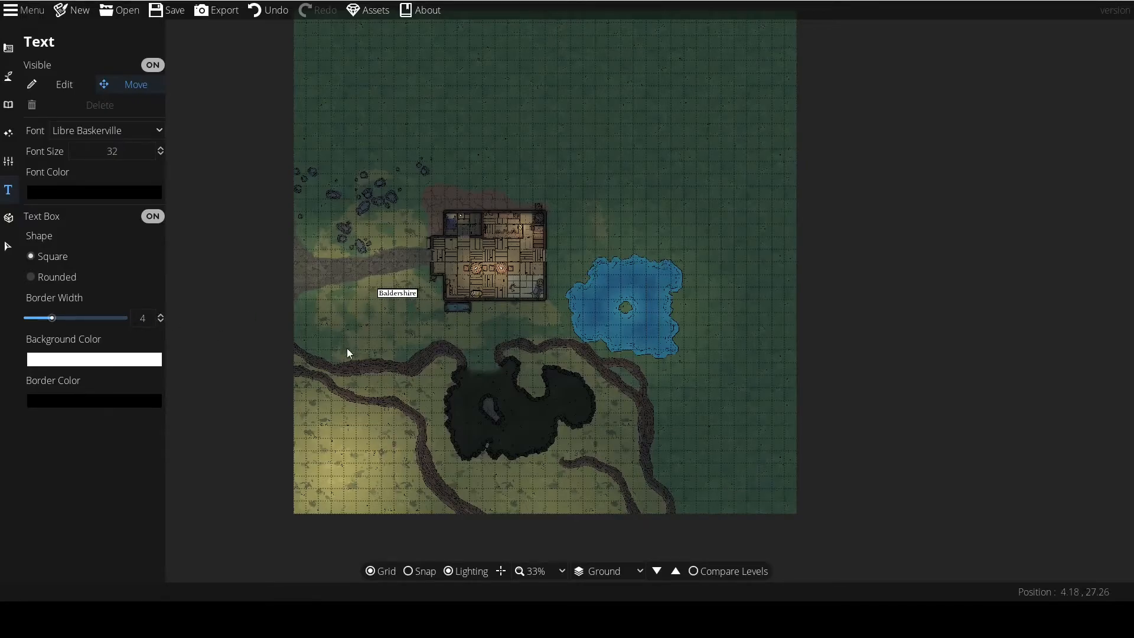
Give the Baldershire text box a border width of 6 and a rounded shape.
scroll(382, 333, up, 6)
mouse_move(52, 323)
mouse_down()
mouse_move(95, 319)
mouse_move(52, 319)
mouse_up()
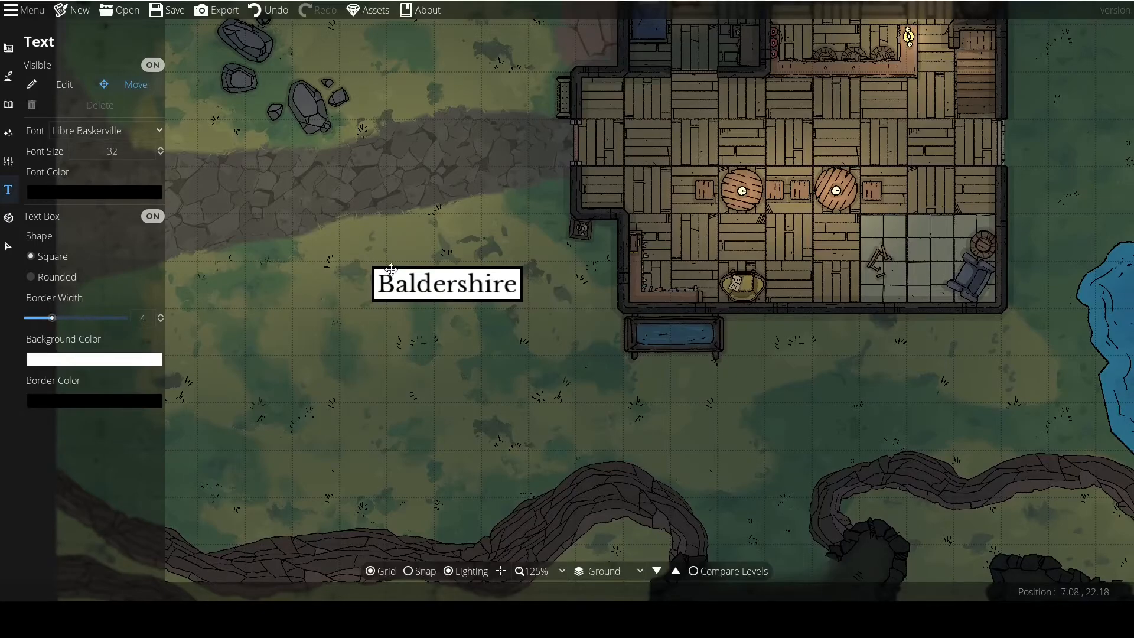
click(63, 87)
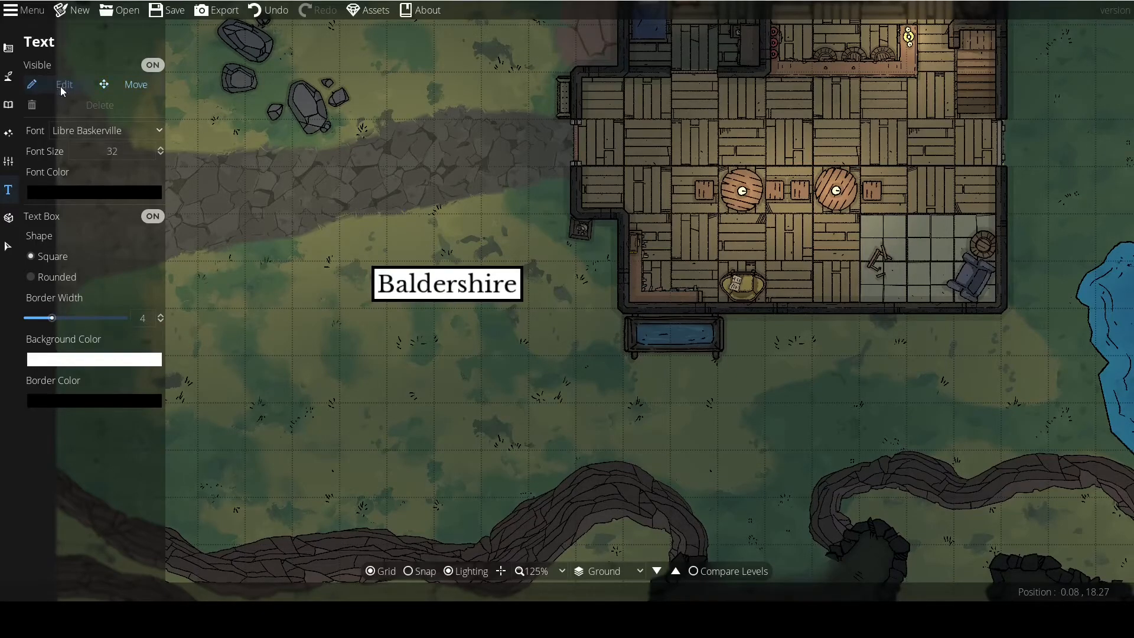
double_click(439, 286)
mouse_move(53, 318)
mouse_down()
mouse_move(119, 322)
mouse_move(11, 328)
mouse_move(87, 317)
mouse_move(62, 317)
mouse_up()
click(30, 276)
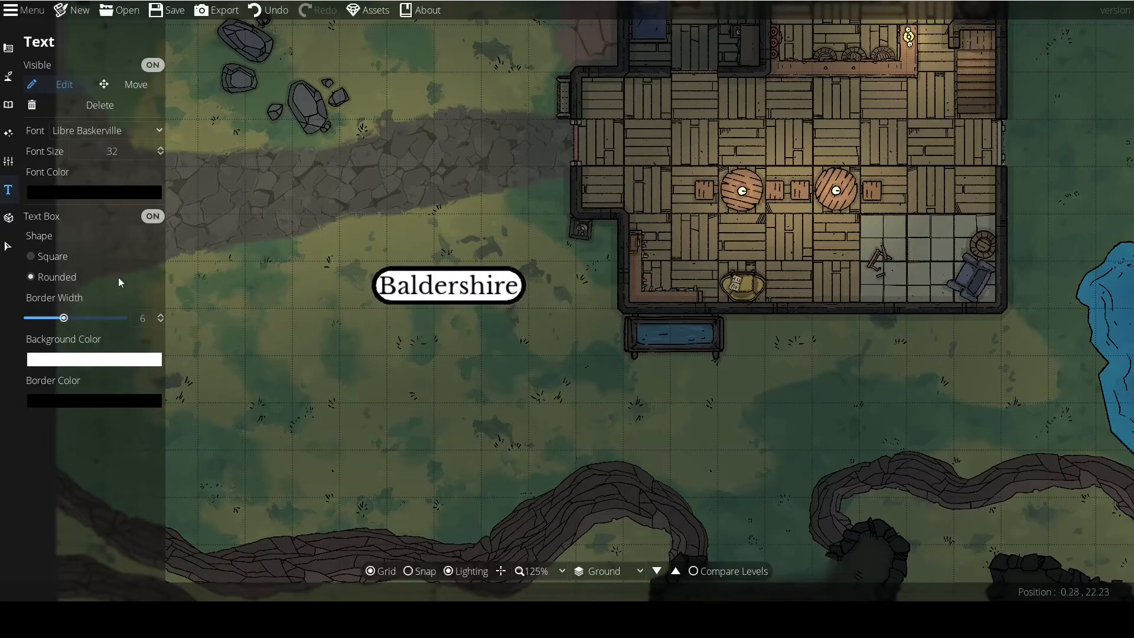
Give the Baldershire text box a square shape with a border width of 3 and set its font to Aladin.
click(65, 257)
drag(54, 319, 47, 317)
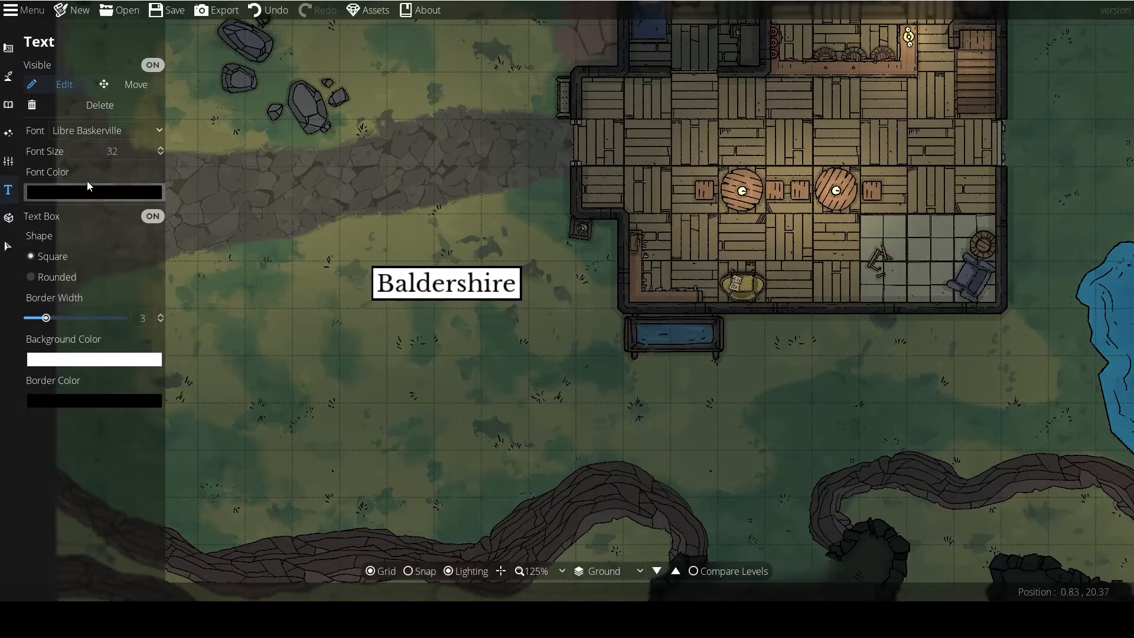
click(78, 129)
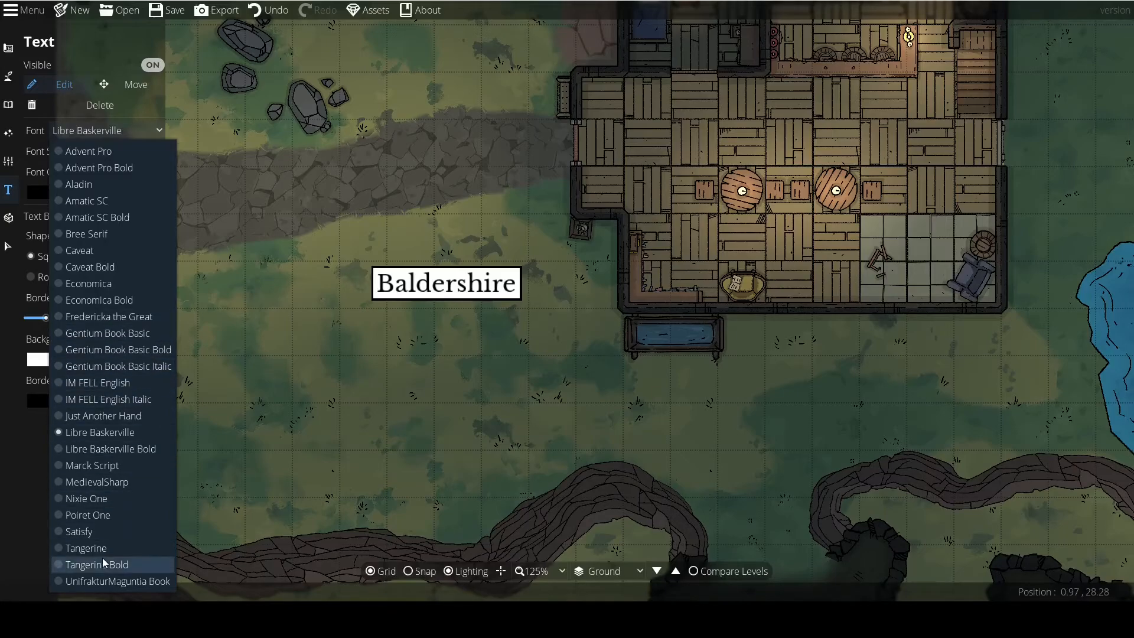
click(99, 582)
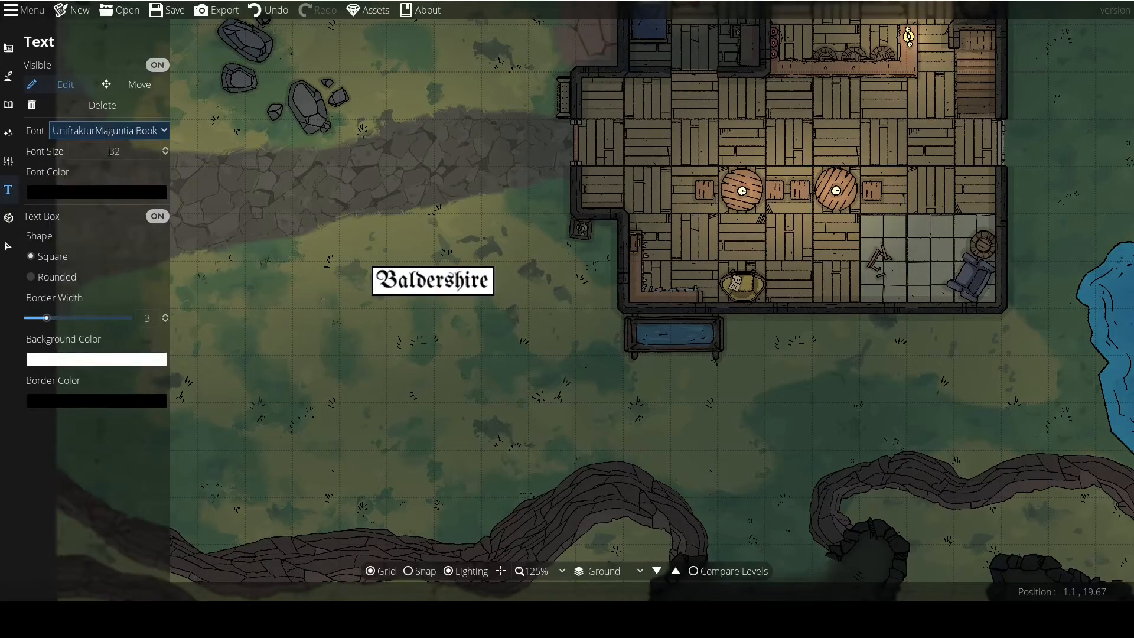
click(59, 132)
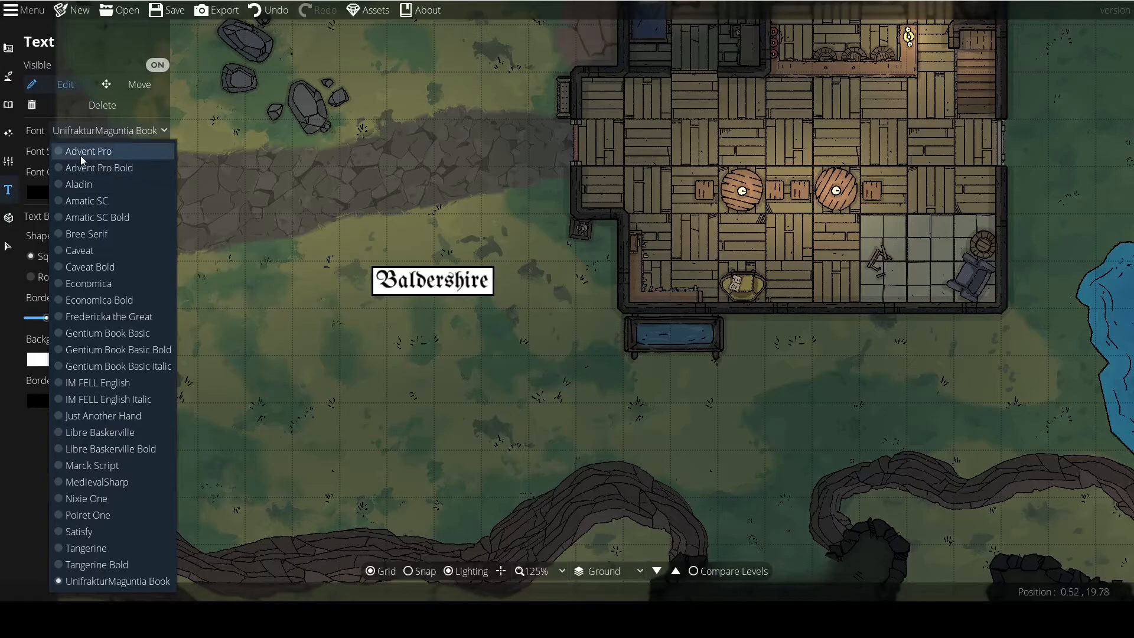
click(68, 184)
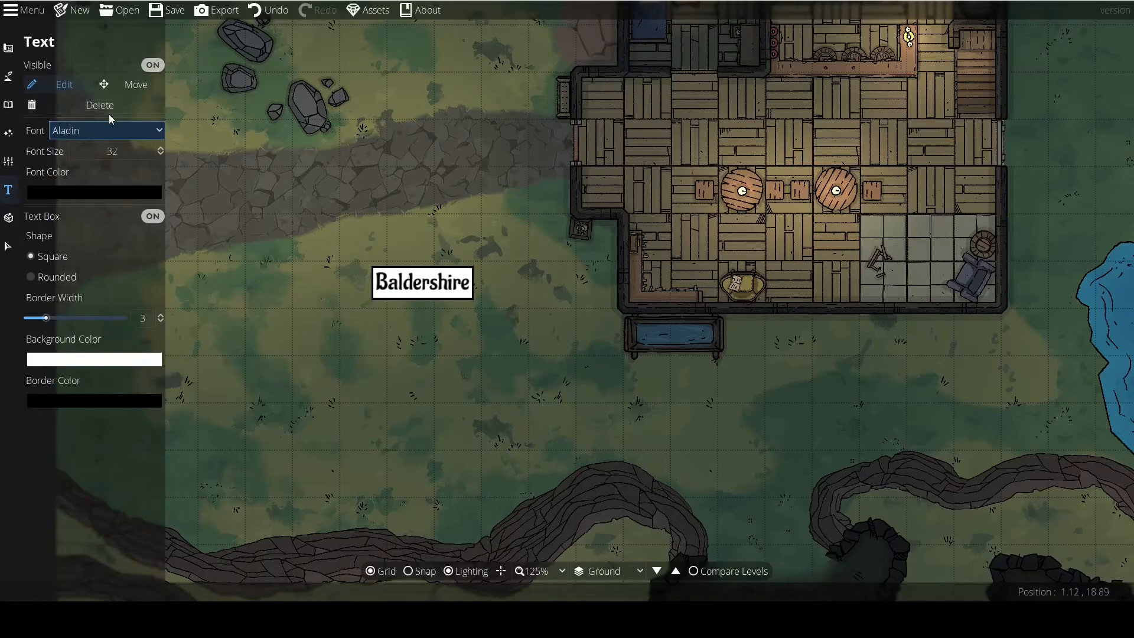
Delete the Baldershire label from the Ground level.
click(156, 63)
click(156, 63)
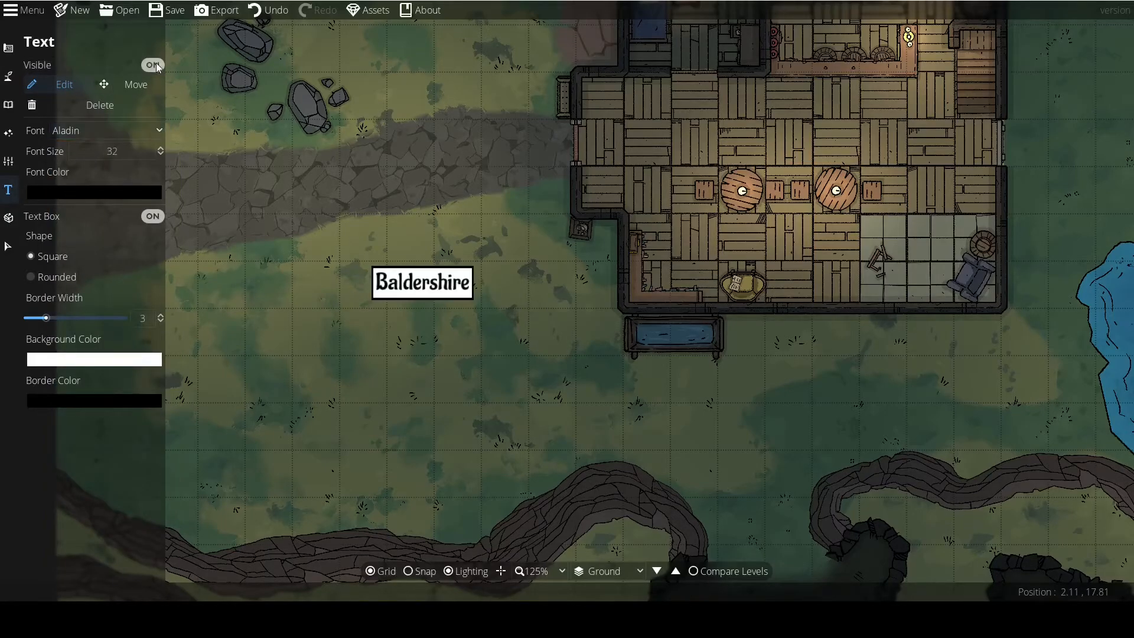
click(100, 105)
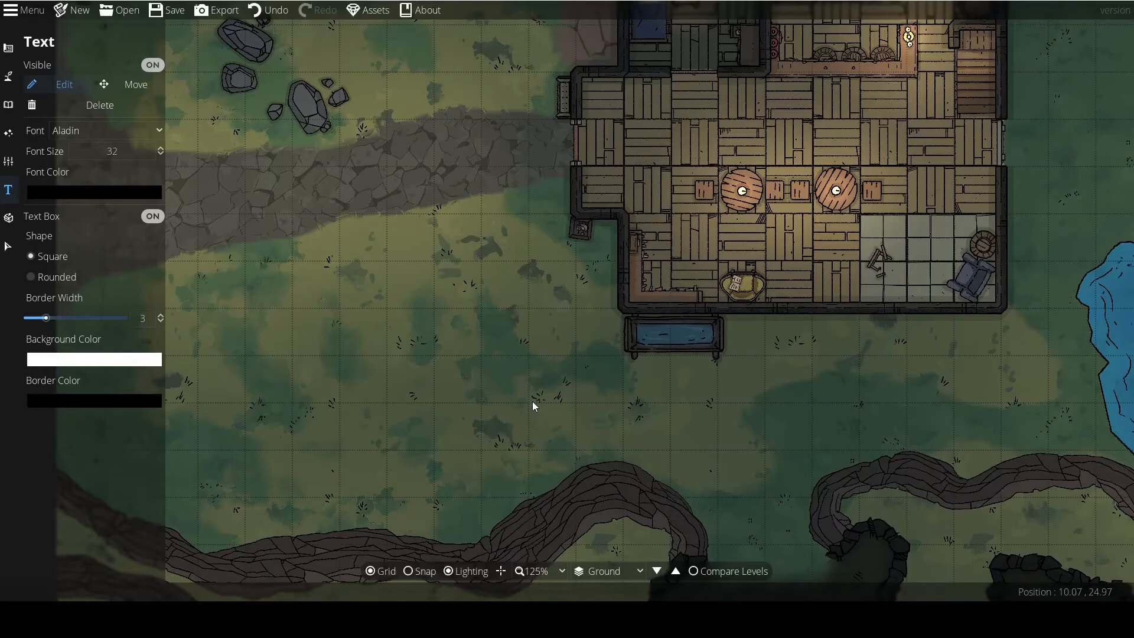
drag(596, 390, 348, 351)
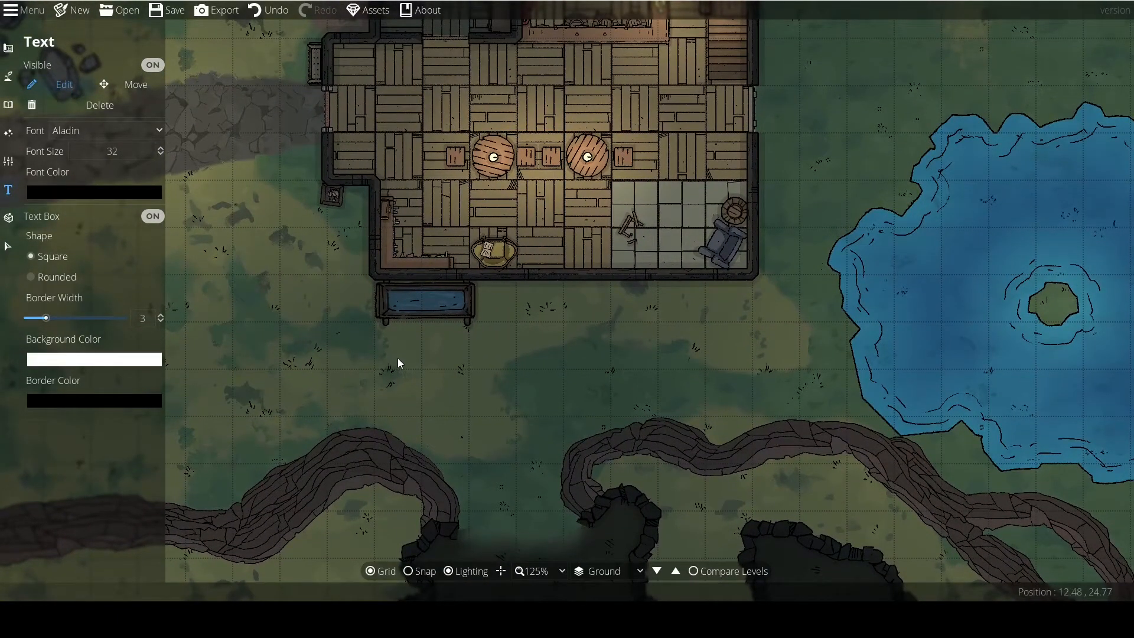
drag(398, 358, 596, 406)
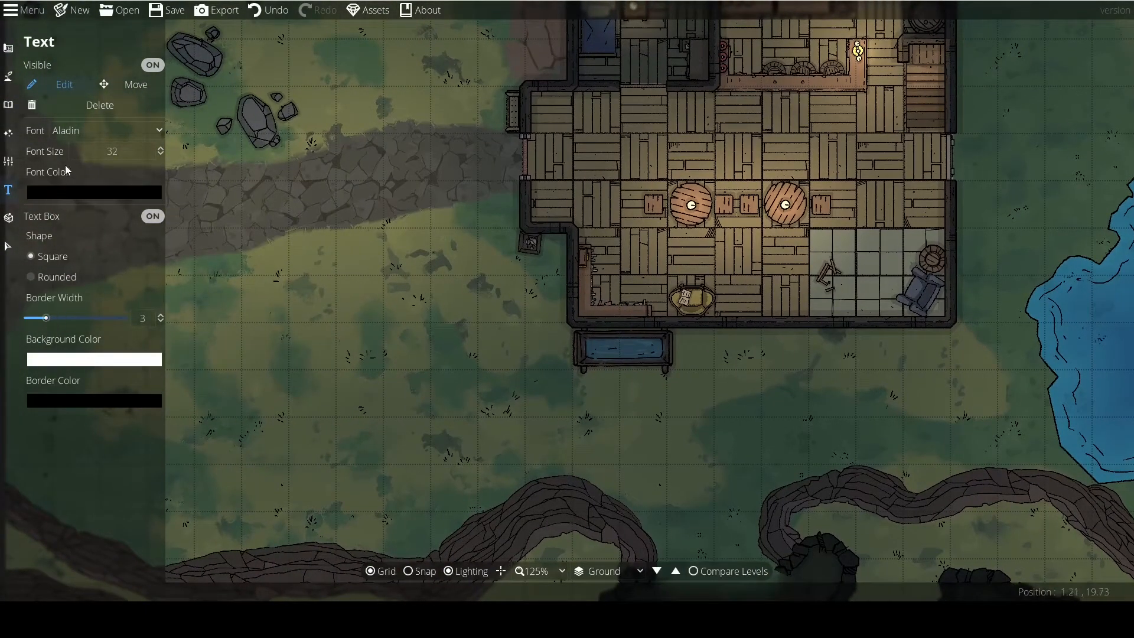
Preview the War Pick prefab from the Default set over the grass southwest of the tavern.
click(9, 218)
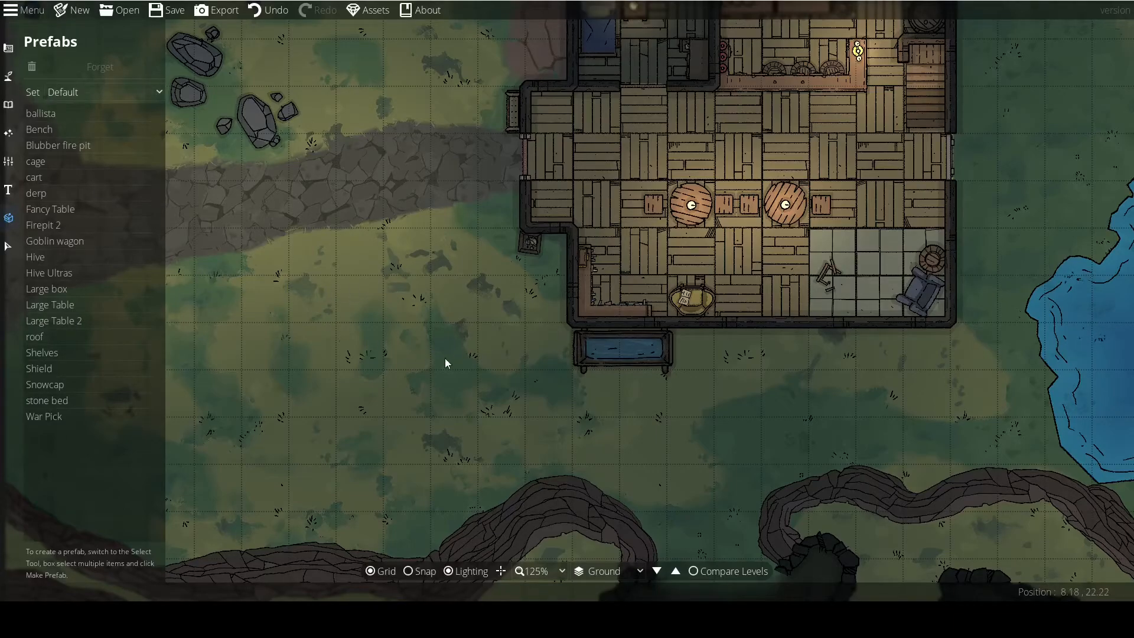
drag(455, 357, 524, 347)
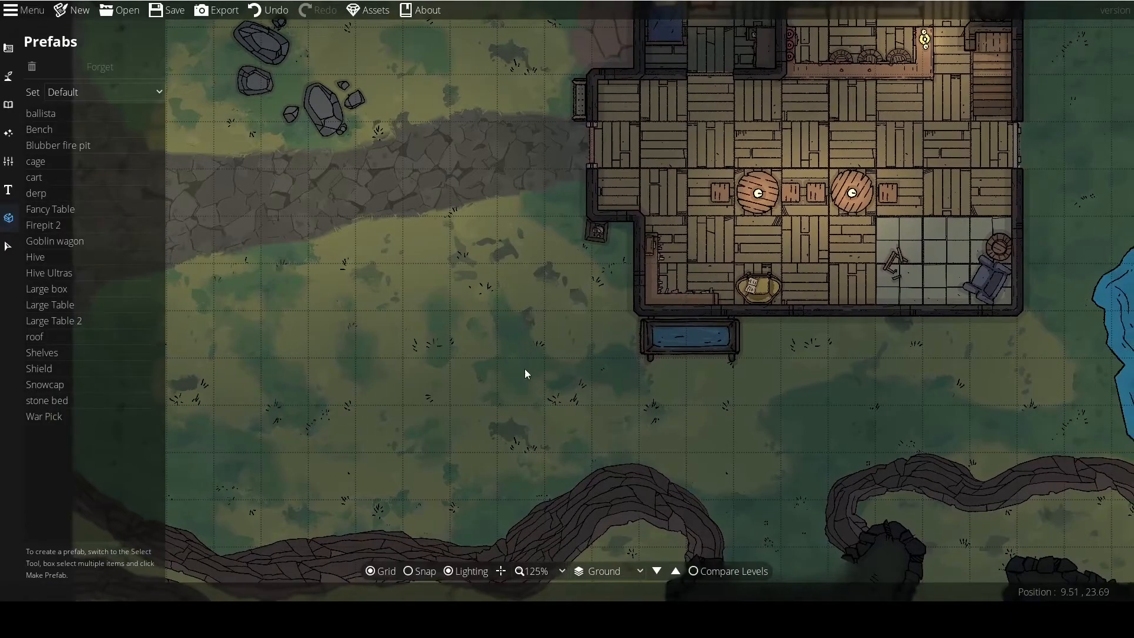
click(42, 416)
drag(387, 297, 494, 305)
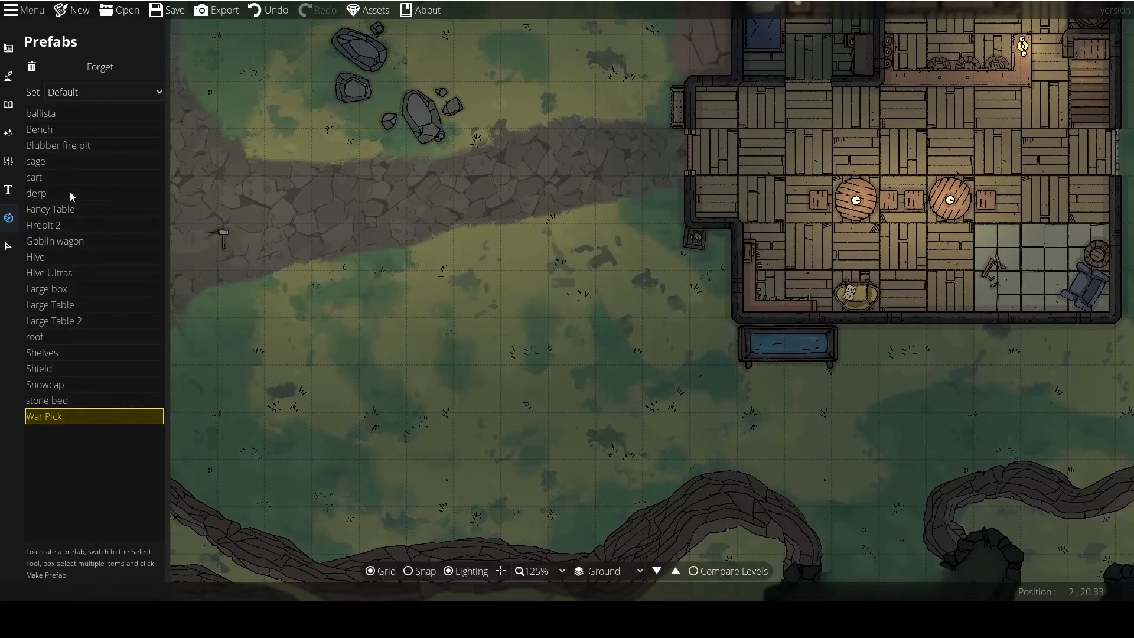
scroll(478, 288, up, 5)
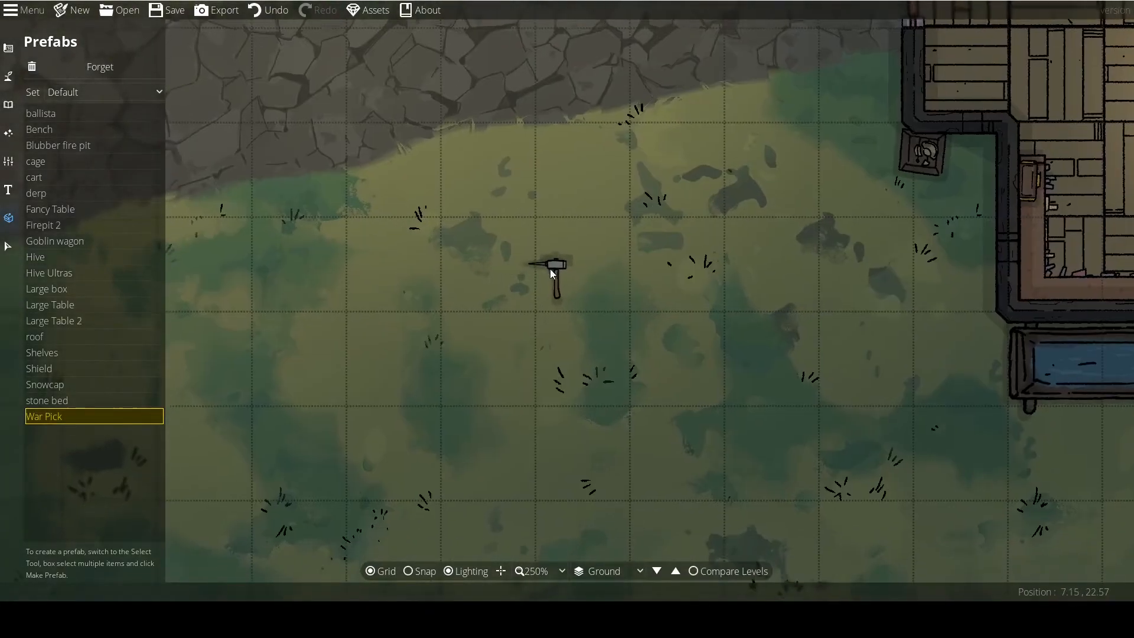
Place two upright Bench prefabs side by side on the grass below the stone path, west of the tavern.
click(39, 129)
scroll(577, 302, up, 4)
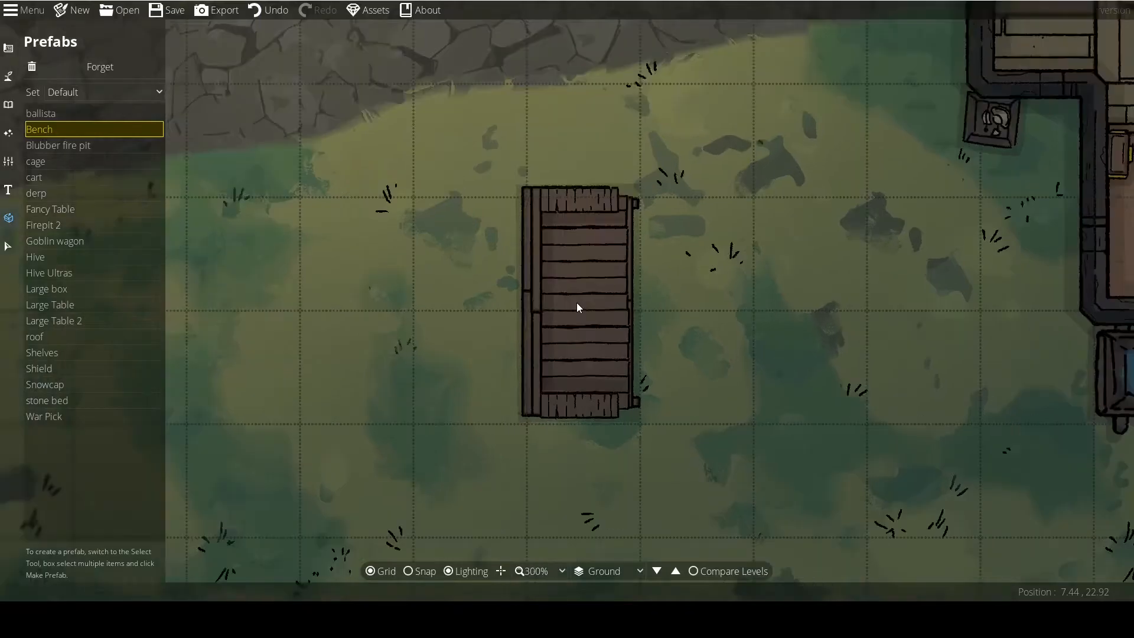
scroll(577, 302, down, 3)
drag(734, 317, 312, 393)
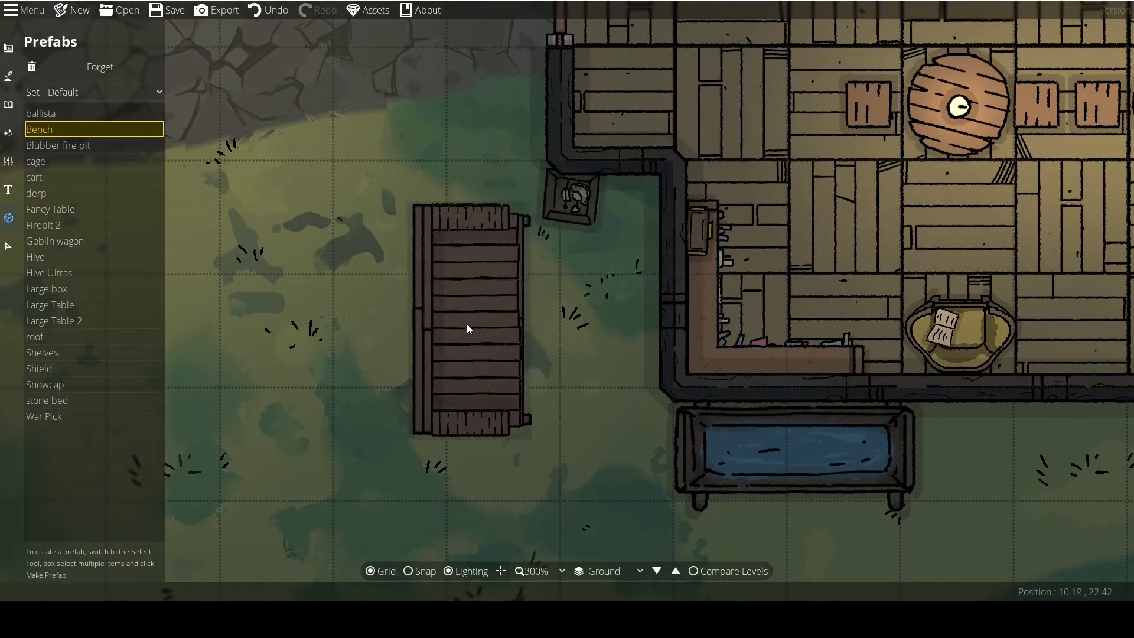
mouse_move(436, 326)
mouse_down()
mouse_move(780, 243)
mouse_move(556, 267)
mouse_up()
click(550, 269)
drag(455, 287, 549, 281)
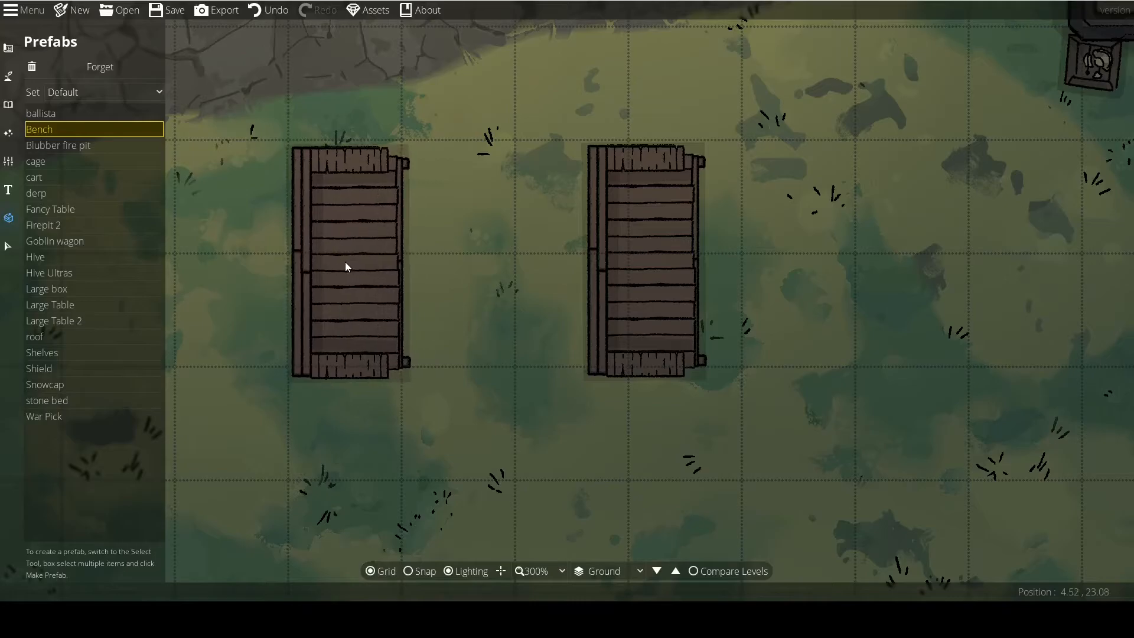
click(386, 276)
drag(446, 273, 518, 288)
scroll(518, 289, down, 1)
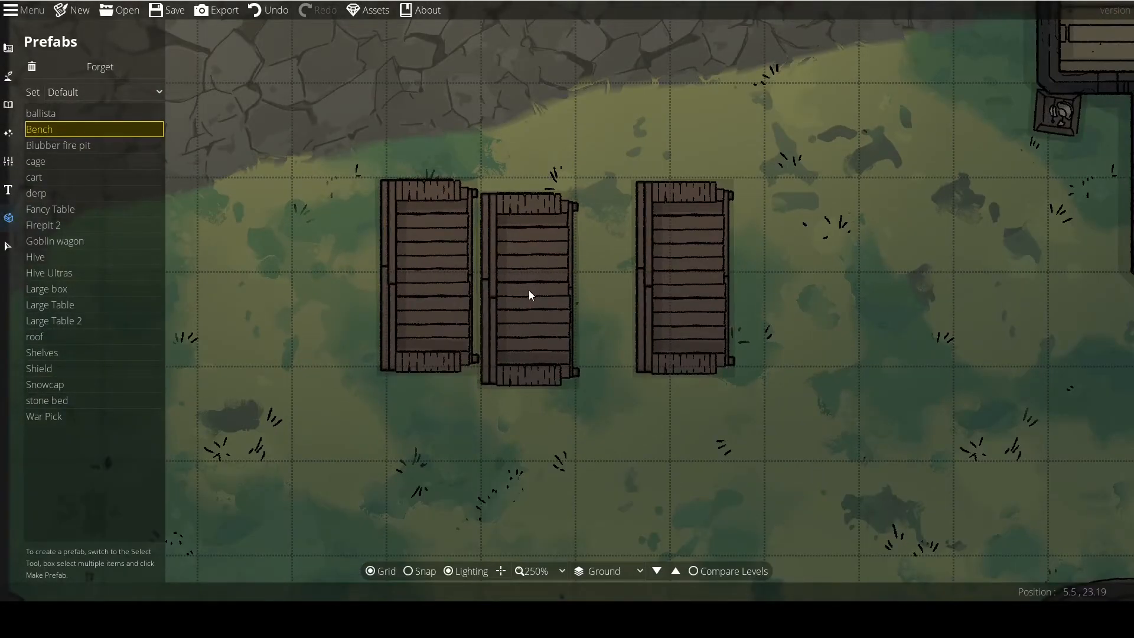
Build two rows of two-plank wooden boards without shadows on the grass southwest of the water trough, two boards per row.
click(9, 101)
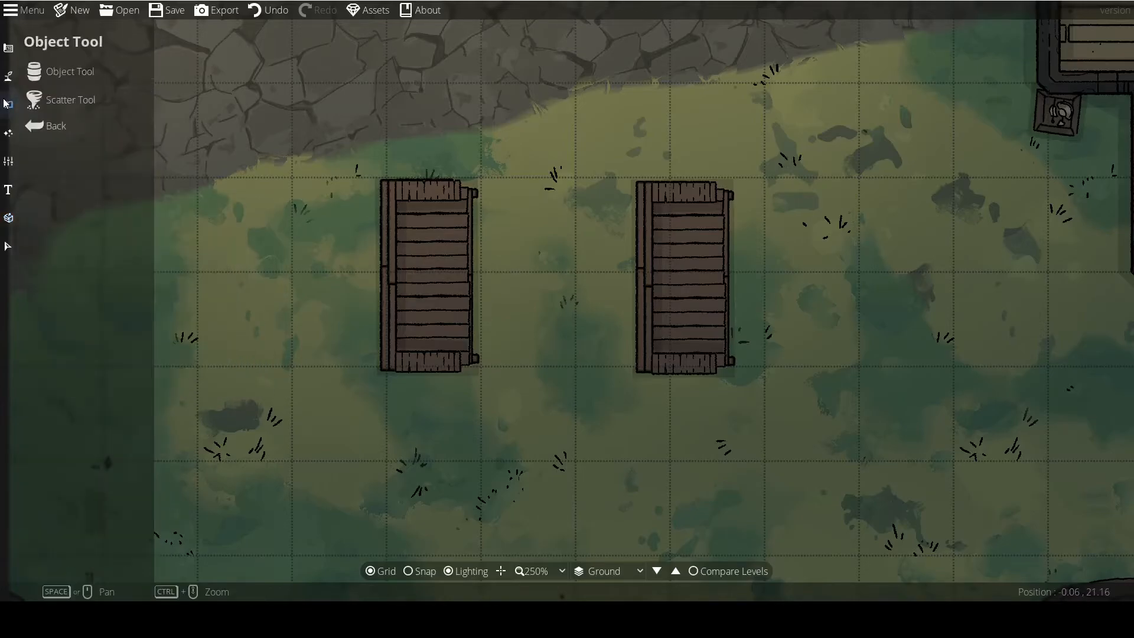
drag(800, 402, 401, 256)
click(1013, 311)
click(1028, 389)
scroll(547, 292, down, 3)
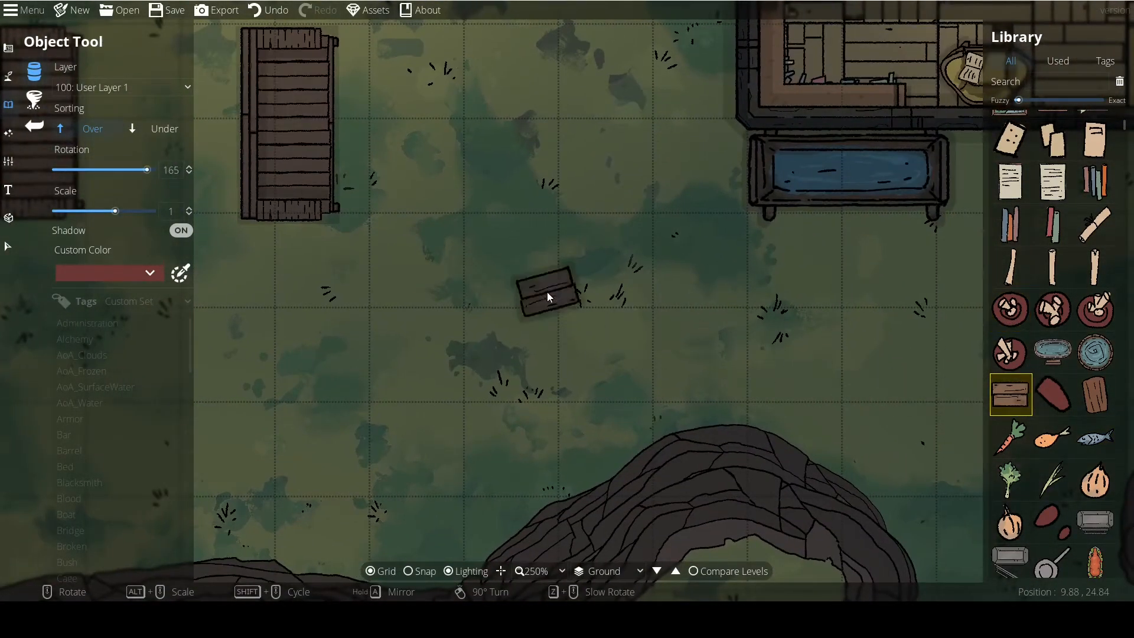
click(586, 291)
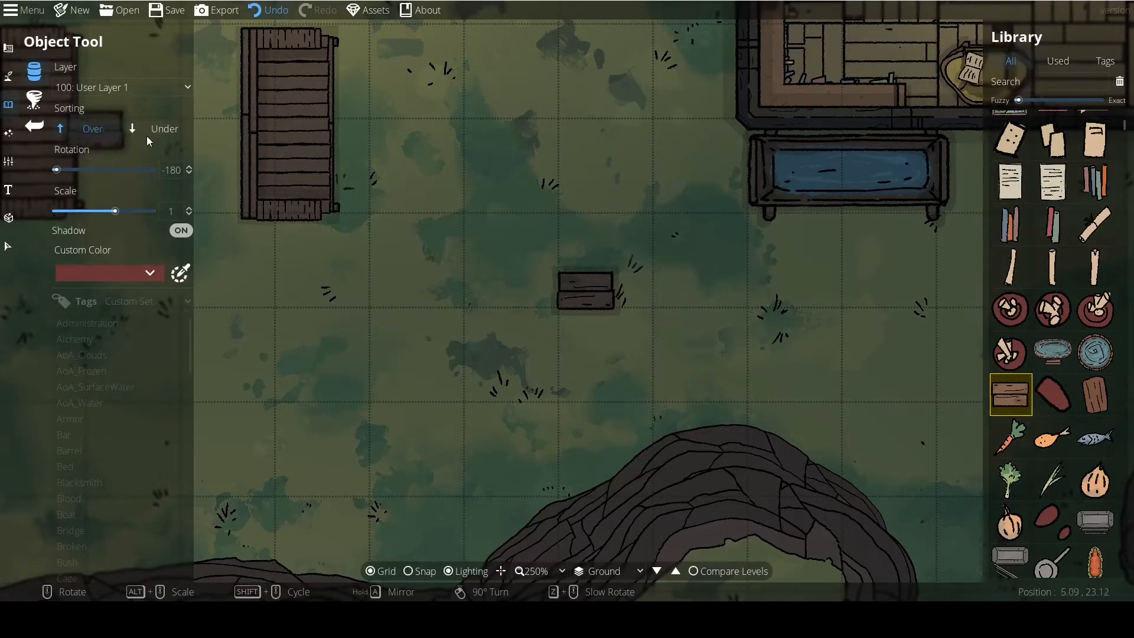
key(ctrl+z)
click(181, 230)
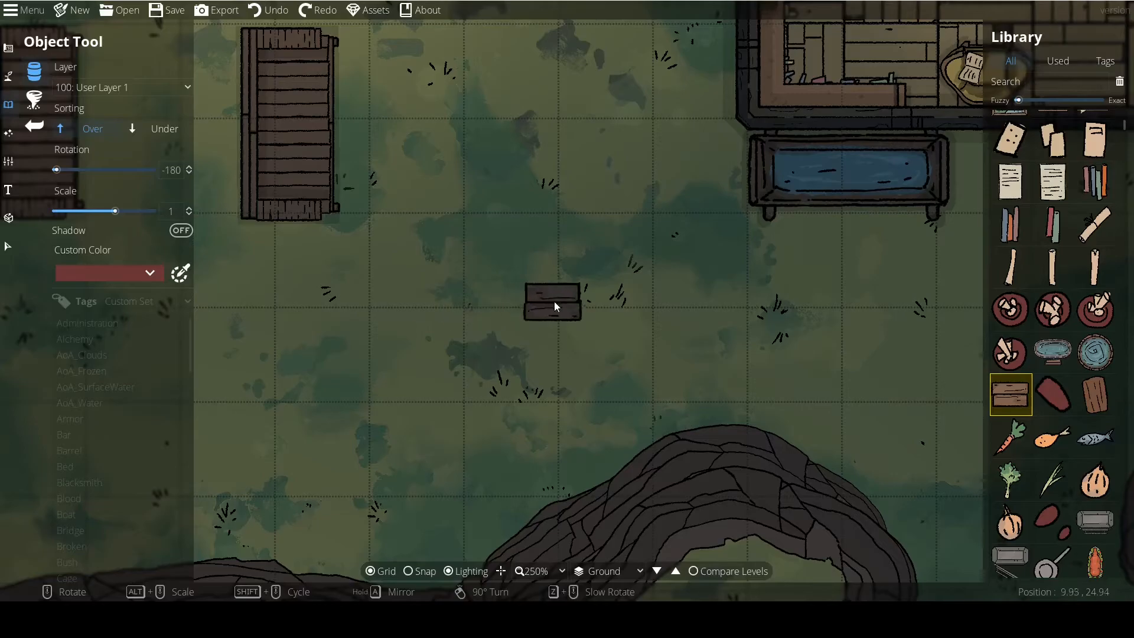
click(494, 289)
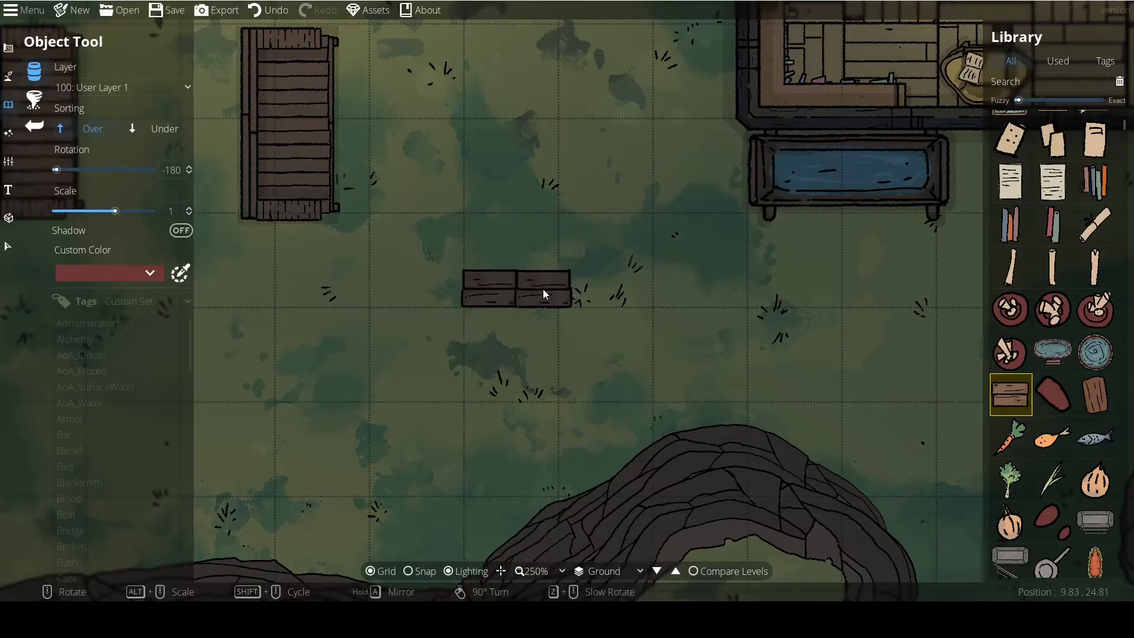
right_click(476, 229)
right_click(477, 229)
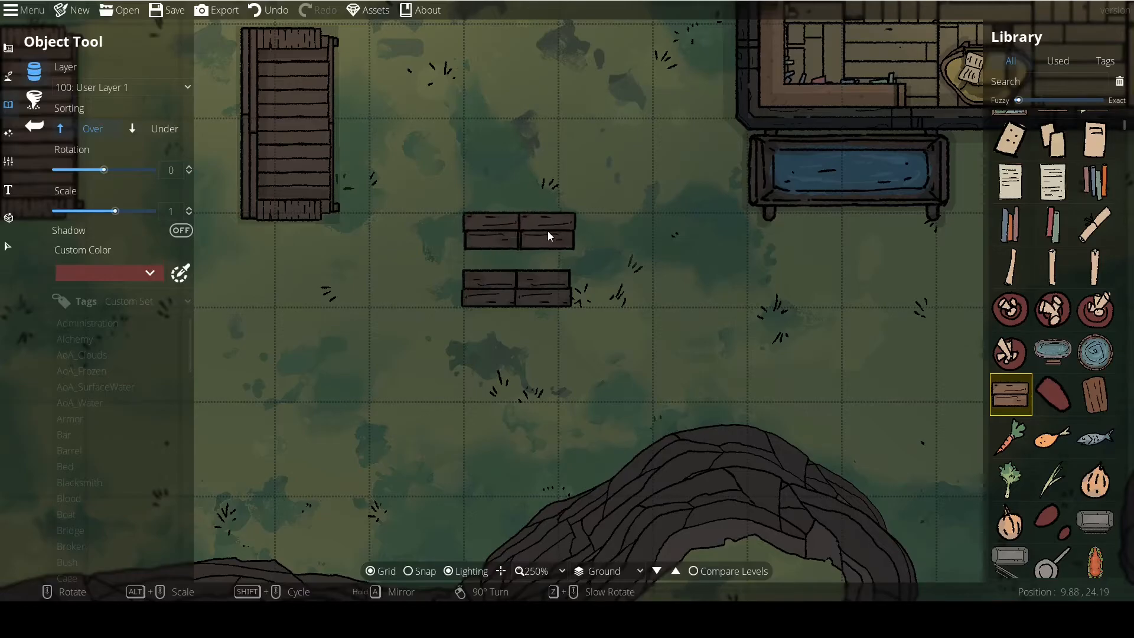
Fill the gap between the two board rows with Cutting Boards sorted Under, using rotations of 100 and -80.
click(1096, 395)
scroll(551, 279, down, 6)
scroll(551, 257, down, 1)
click(159, 128)
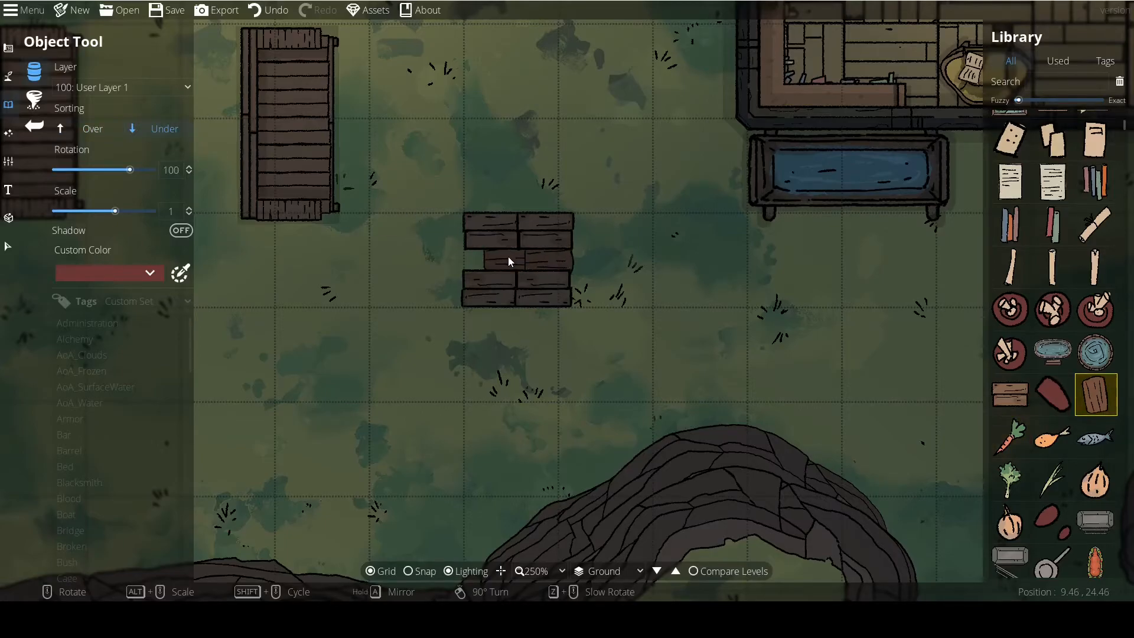
scroll(510, 259, up, 13)
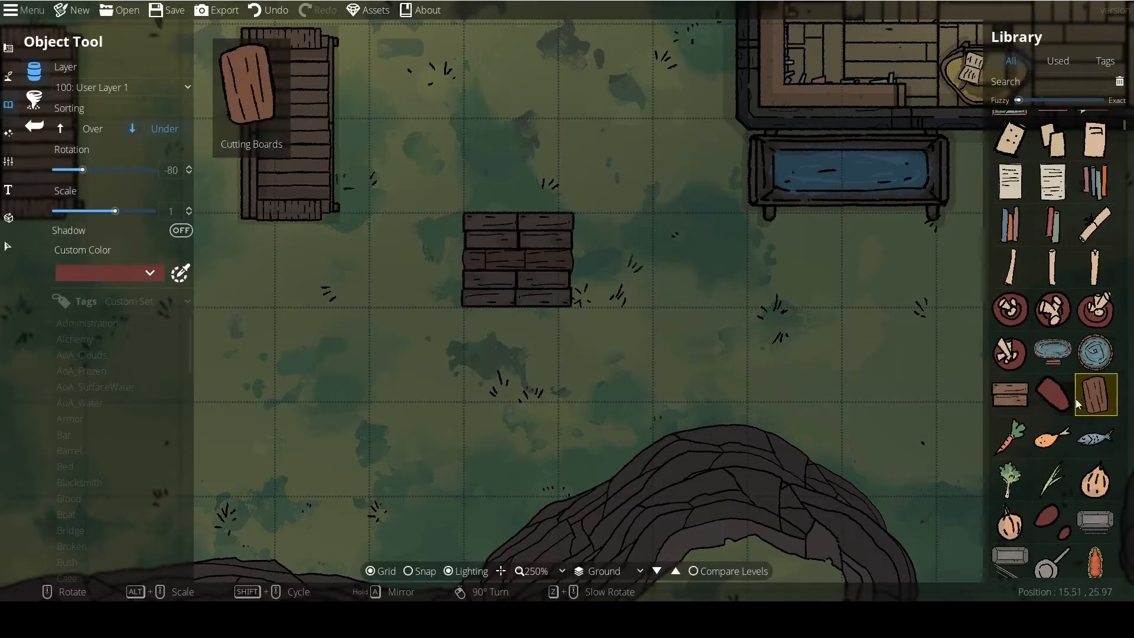
Add two thin planks under the tabletop as protruding supports, at rotation -90, scale 0.8 and sorted Under.
scroll(1077, 401, down, 5)
scroll(1077, 402, down, 6)
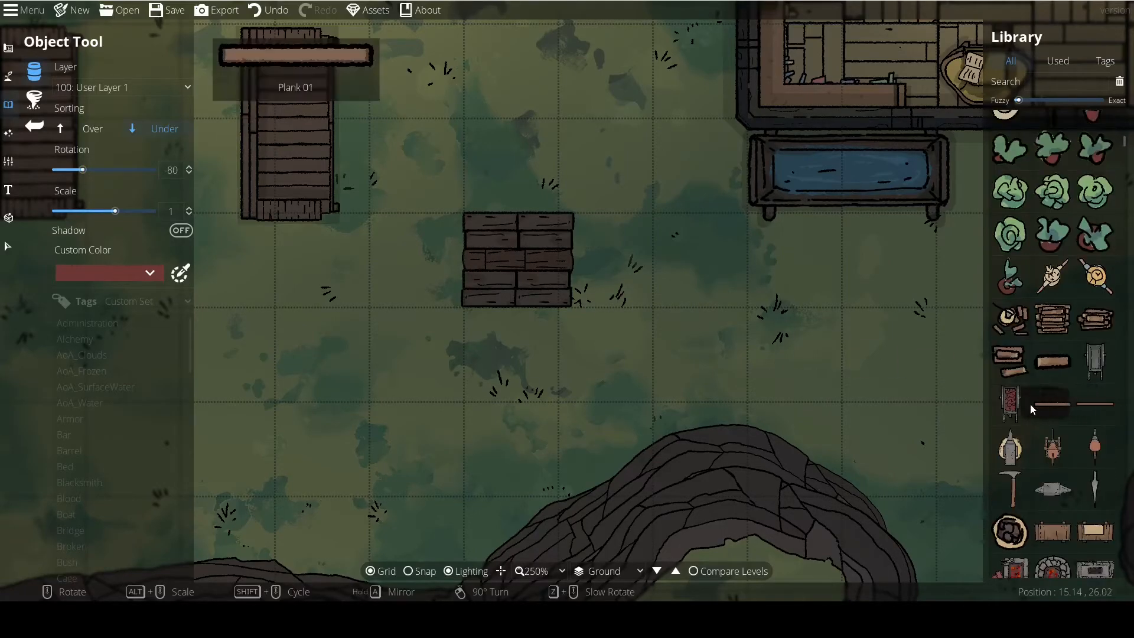
click(1076, 402)
scroll(578, 263, up, 3)
scroll(567, 265, down, 2)
scroll(561, 264, up, 1)
scroll(547, 260, down, 2)
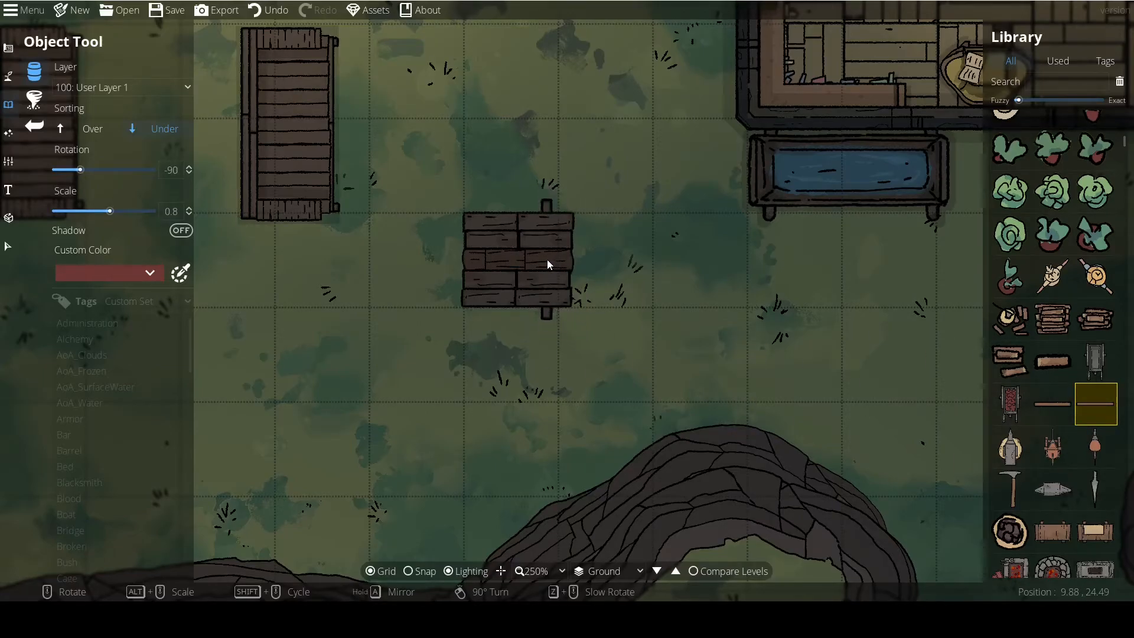
click(547, 260)
click(483, 259)
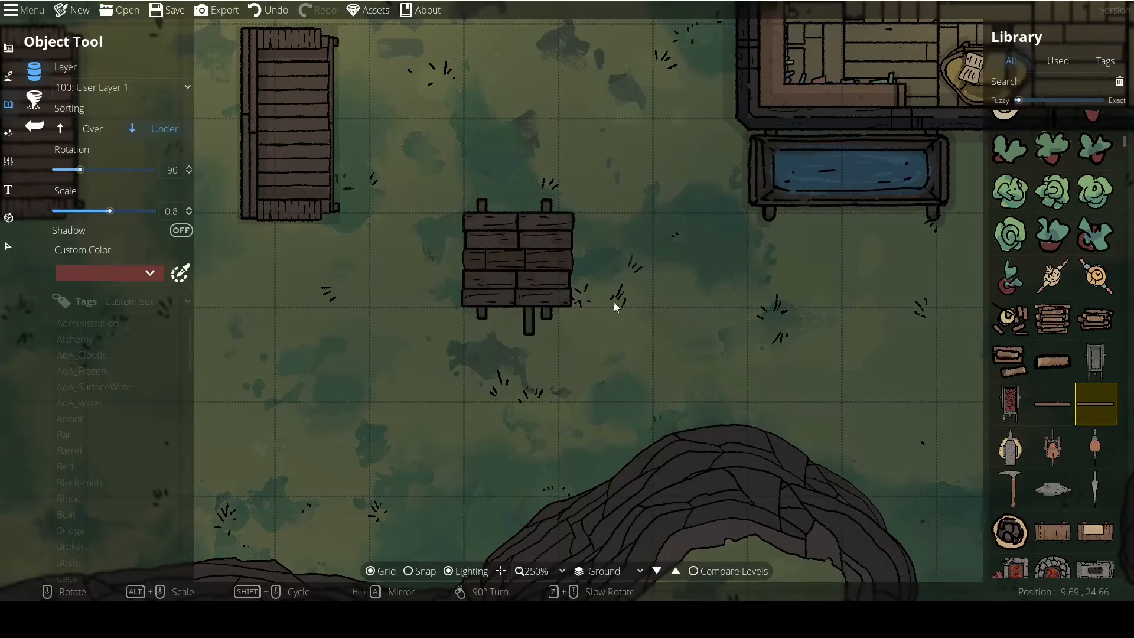
Trim the tabletop's east and west edges with Plank 01 pieces sorted Over, at rotation -90 and scale 0.8.
click(1053, 404)
scroll(574, 260, up, 1)
click(93, 129)
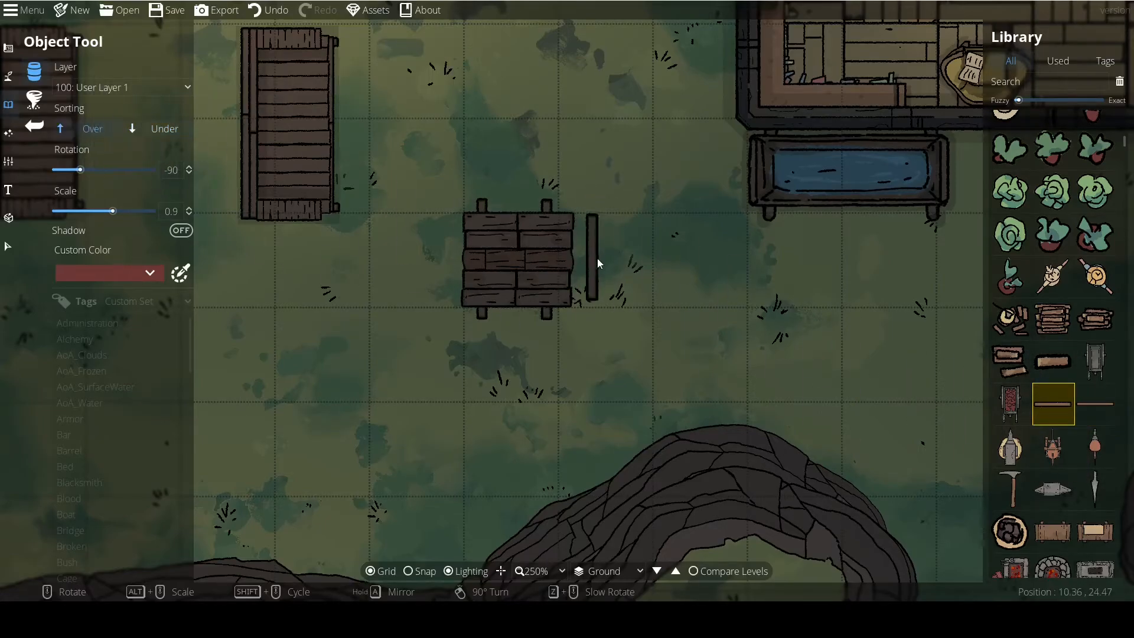
scroll(570, 267, down, 1)
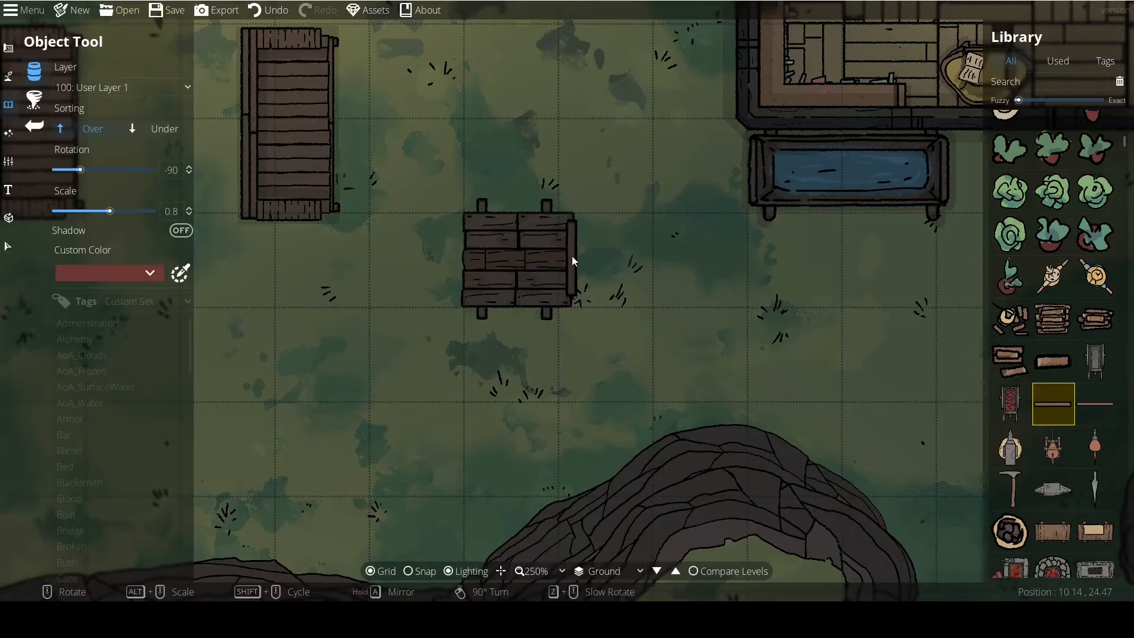
click(569, 250)
click(570, 268)
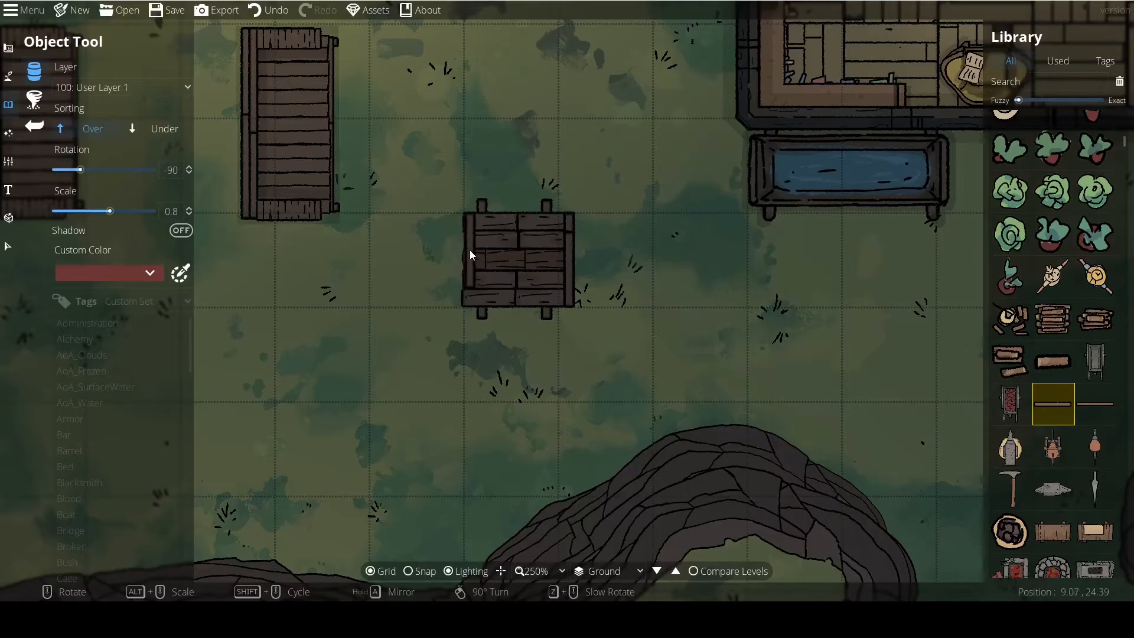
click(469, 250)
key(ctrl+z)
click(469, 270)
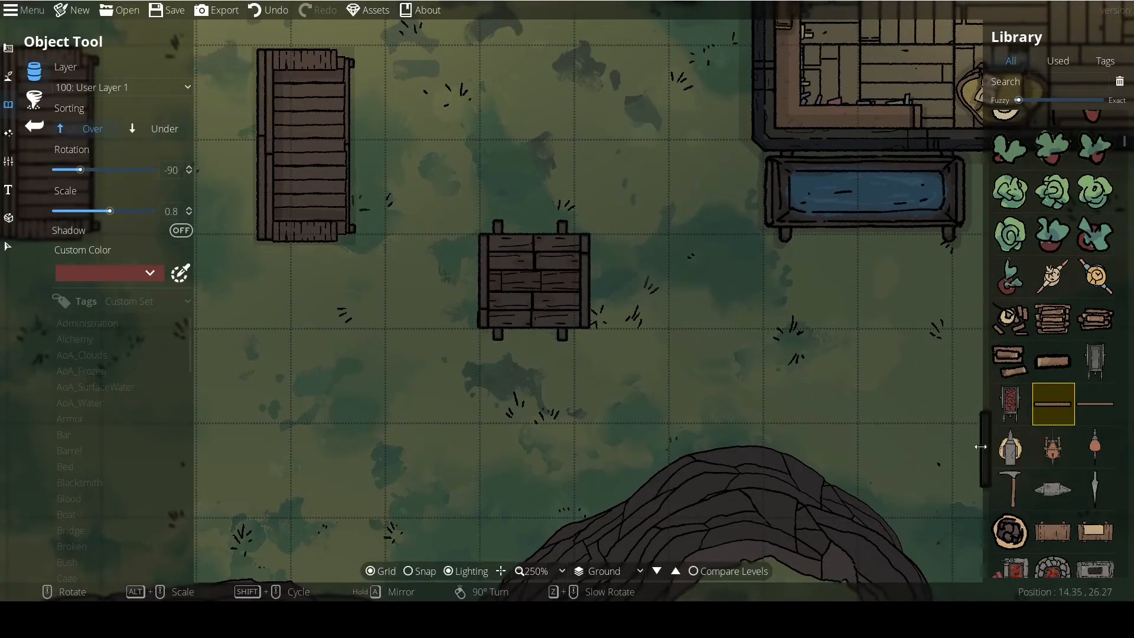
Attach two thin poles to the tabletop's west side as handles, sorted Under with shadow on, at rotation -90 and scale 0.9.
click(1080, 406)
right_click(538, 317)
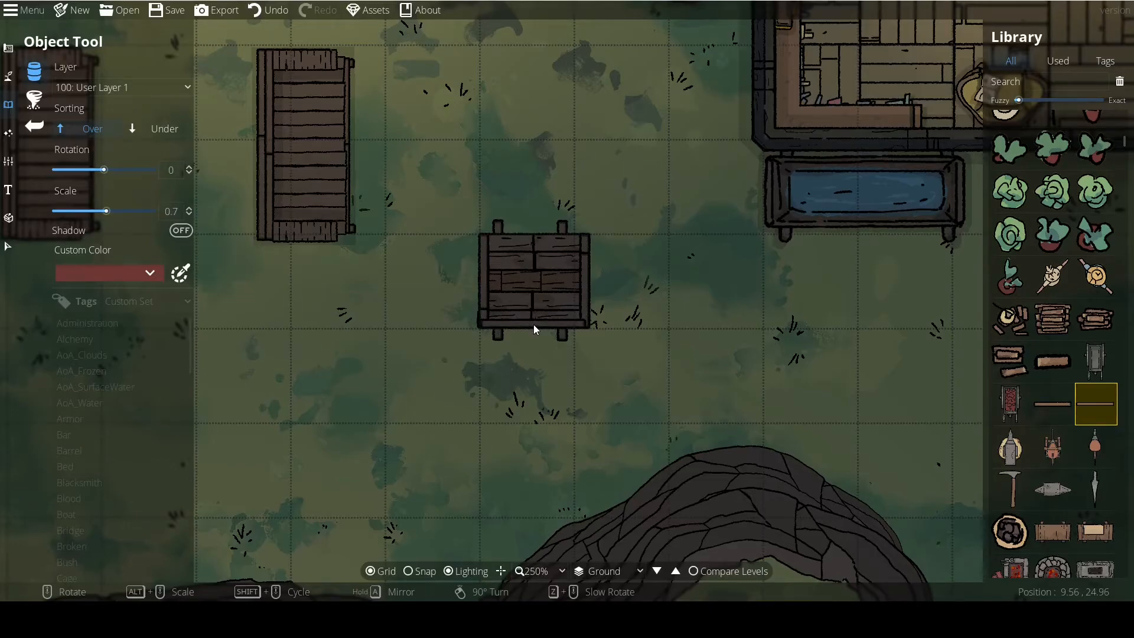
alt+scroll(533, 325, down, 1)
click(142, 128)
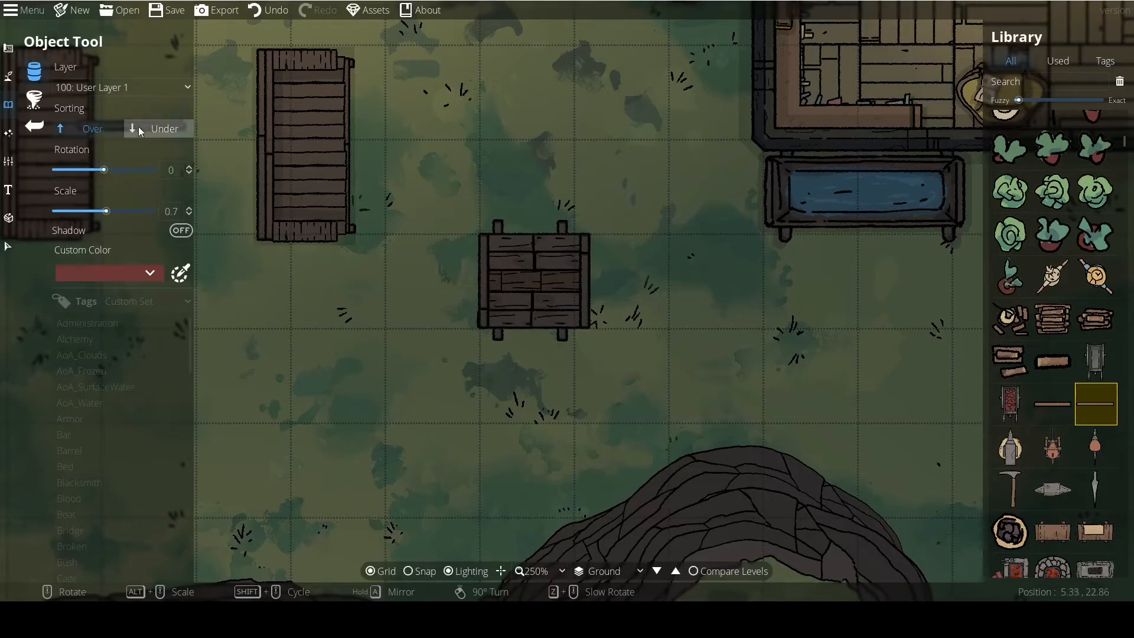
click(180, 231)
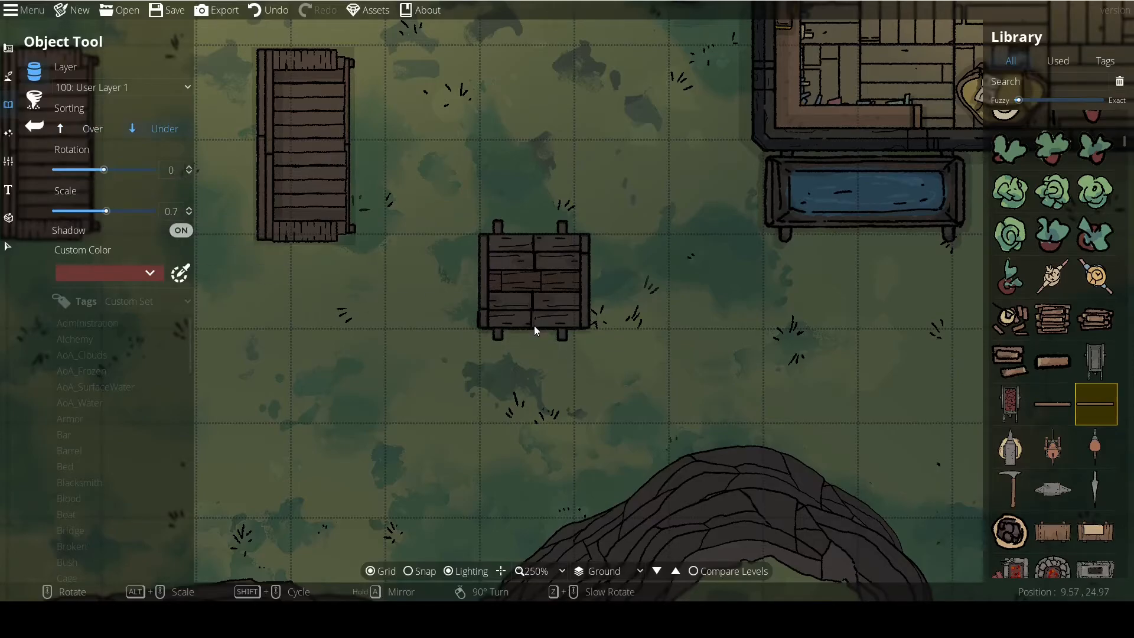
right_click(535, 239)
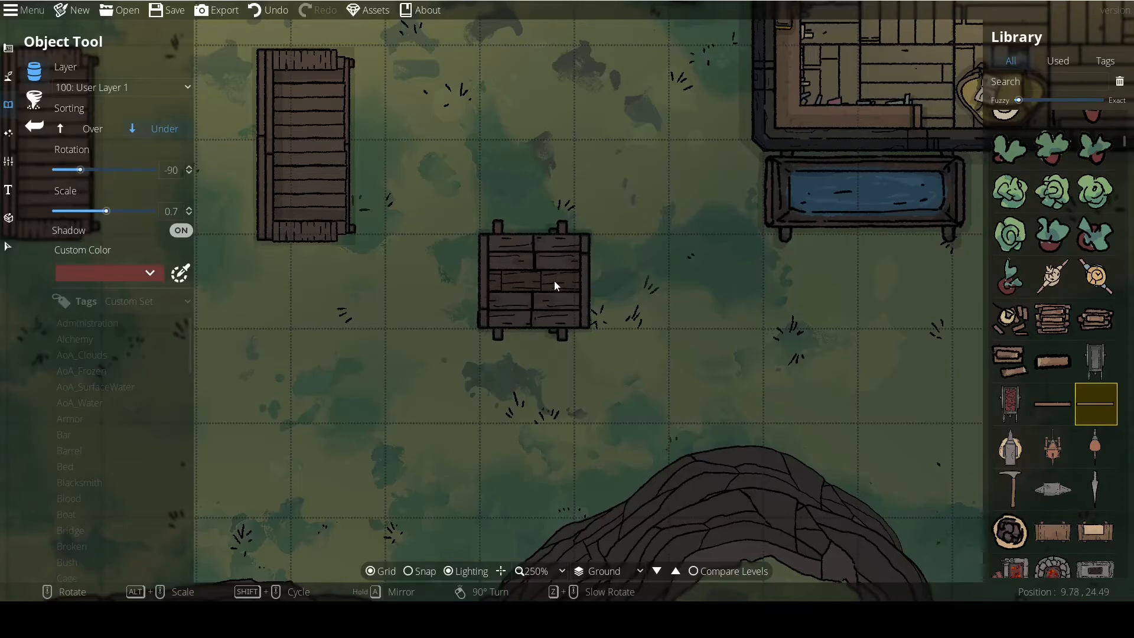
alt+scroll(583, 284, down, 1)
click(587, 281)
click(483, 281)
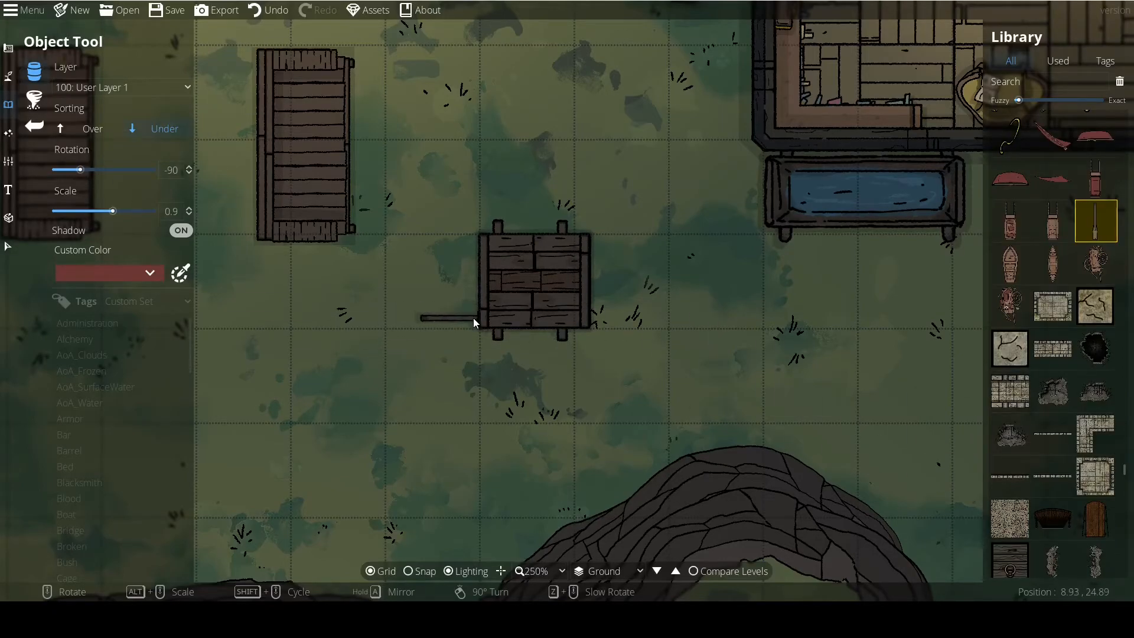
click(481, 242)
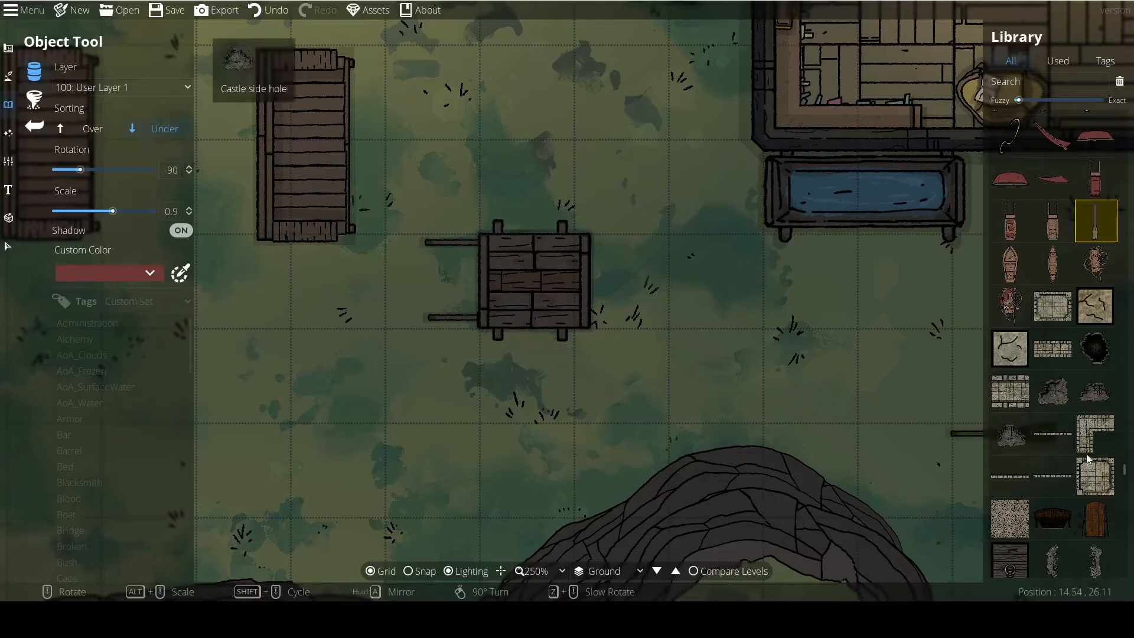
Add four Plank 01 pieces as wheels, two each along the north and south sides, sorted Over at rotation 0 and scale 0.5.
drag(1125, 469, 1124, 142)
click(1062, 351)
right_click(557, 368)
alt+scroll(562, 361, down, 4)
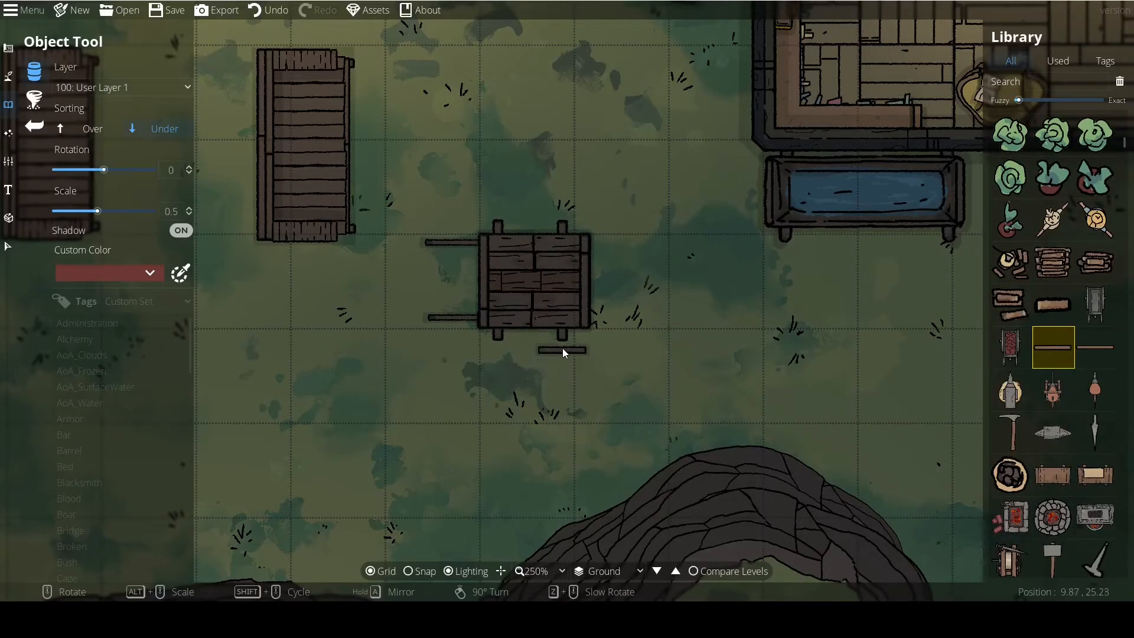
alt+scroll(563, 341, up, 2)
click(95, 128)
alt+scroll(572, 344, down, 1)
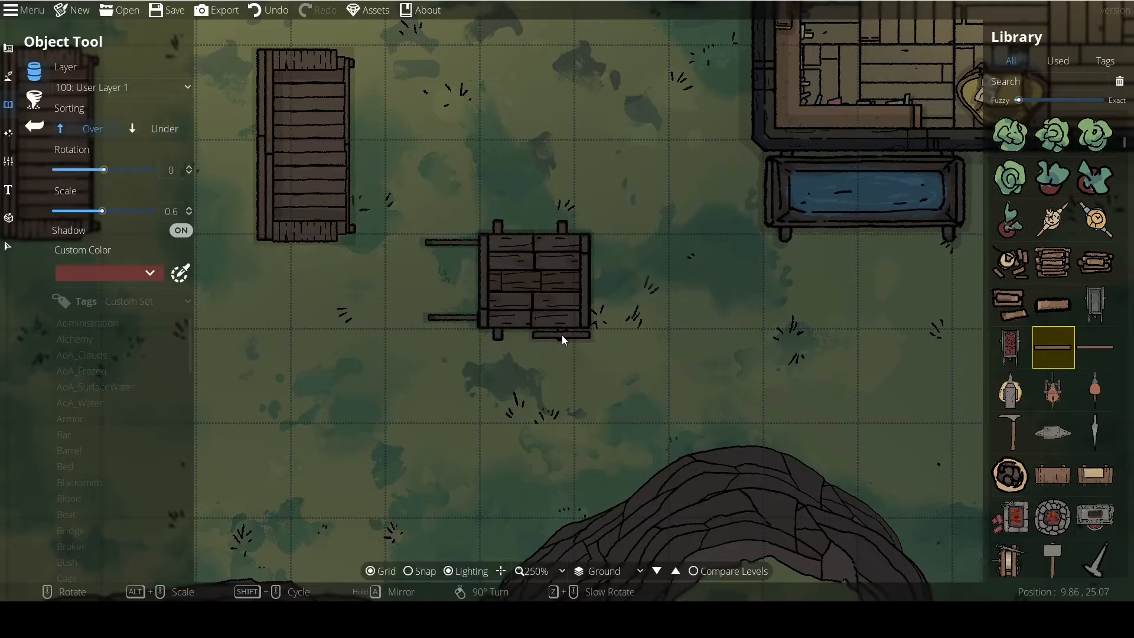
alt+scroll(561, 335, down, 1)
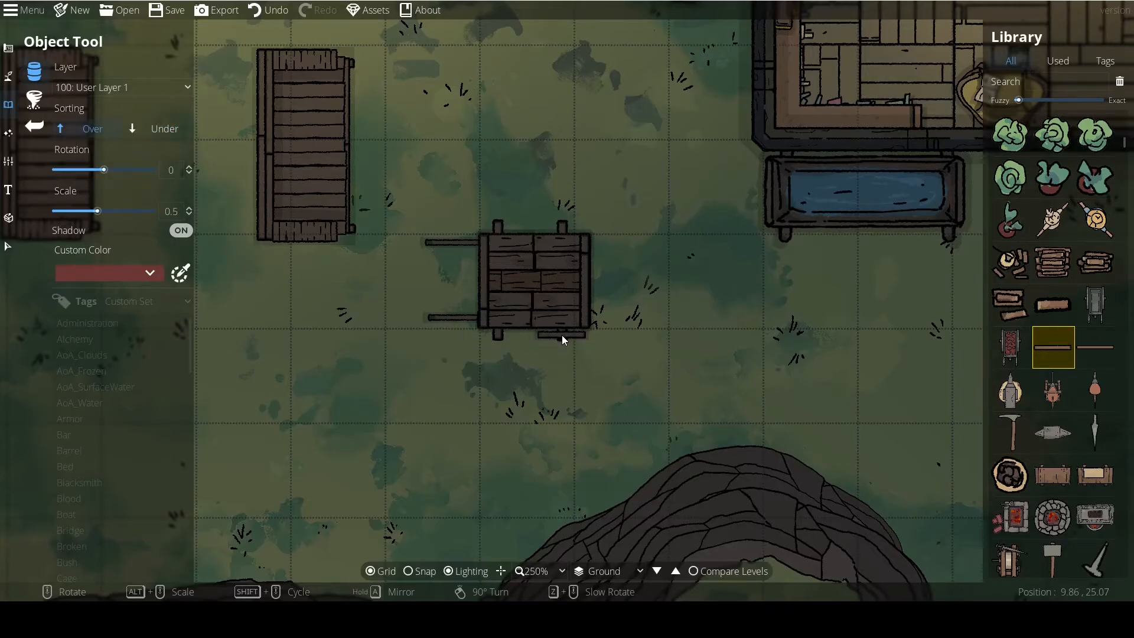
click(498, 335)
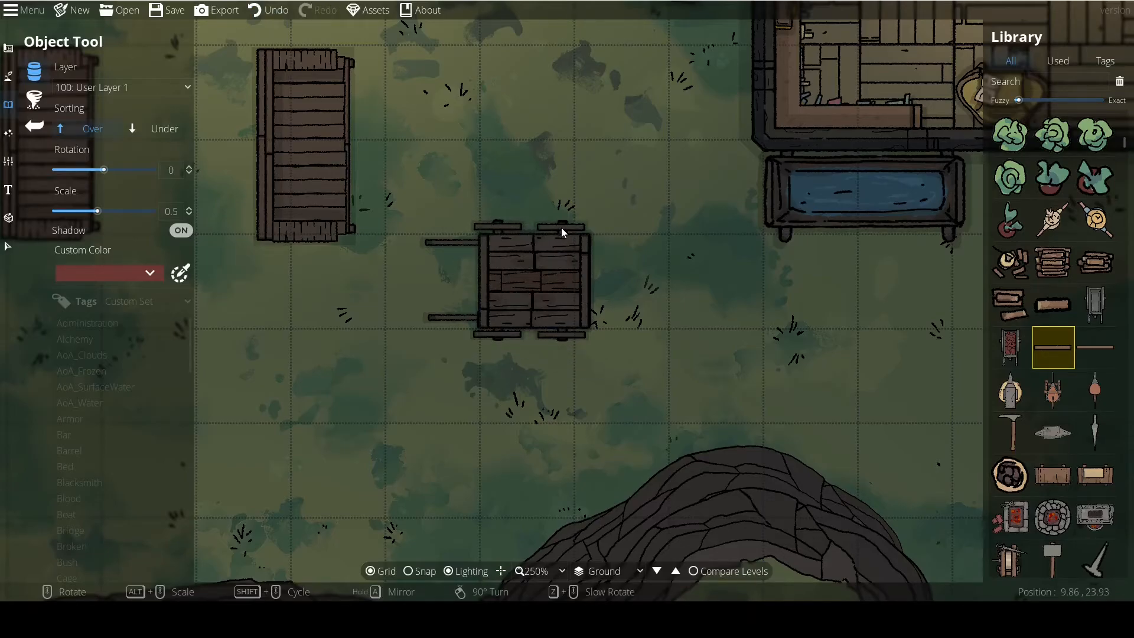
click(561, 228)
Move the eastern of the two large wooden bench prefabs slightly west and rotate it to lie horizontally.
scroll(442, 365, down, 2)
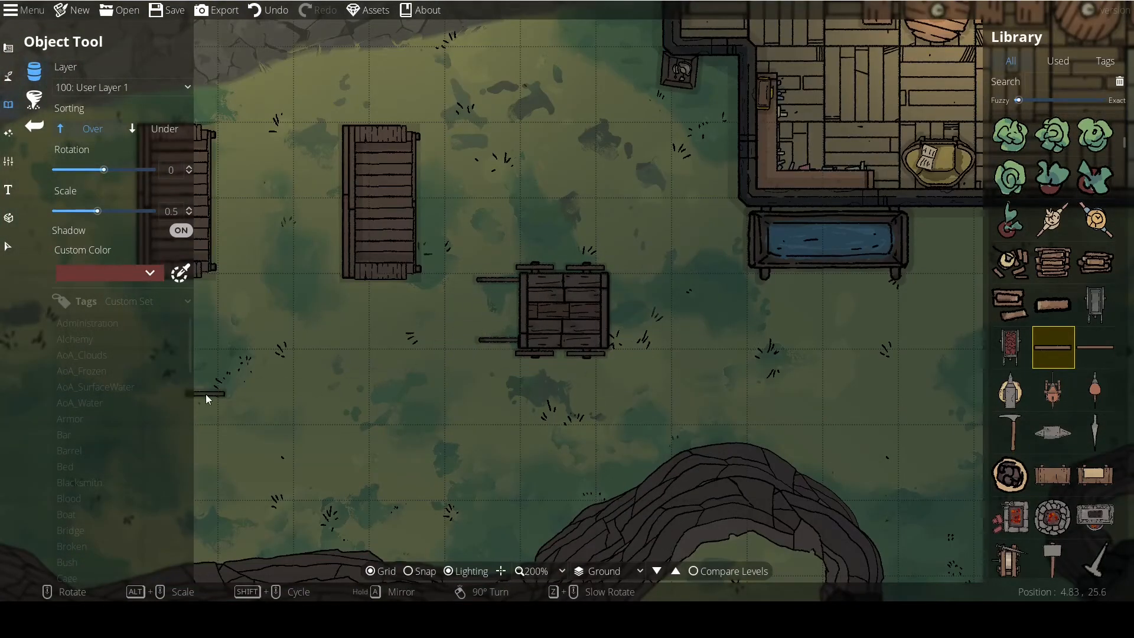
click(7, 247)
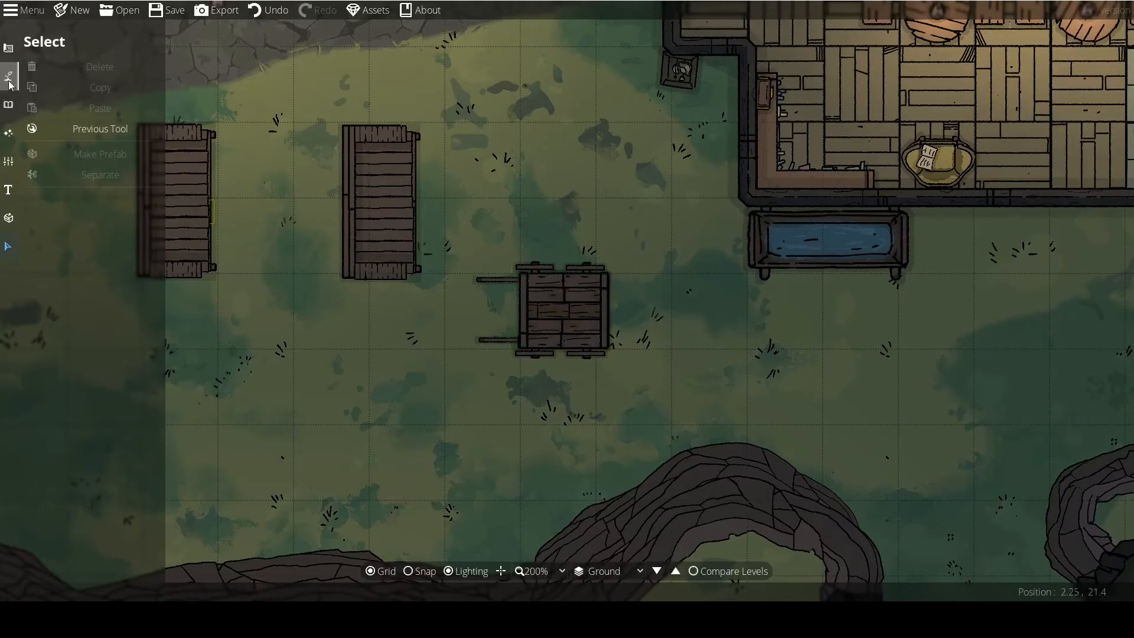
drag(461, 257, 534, 283)
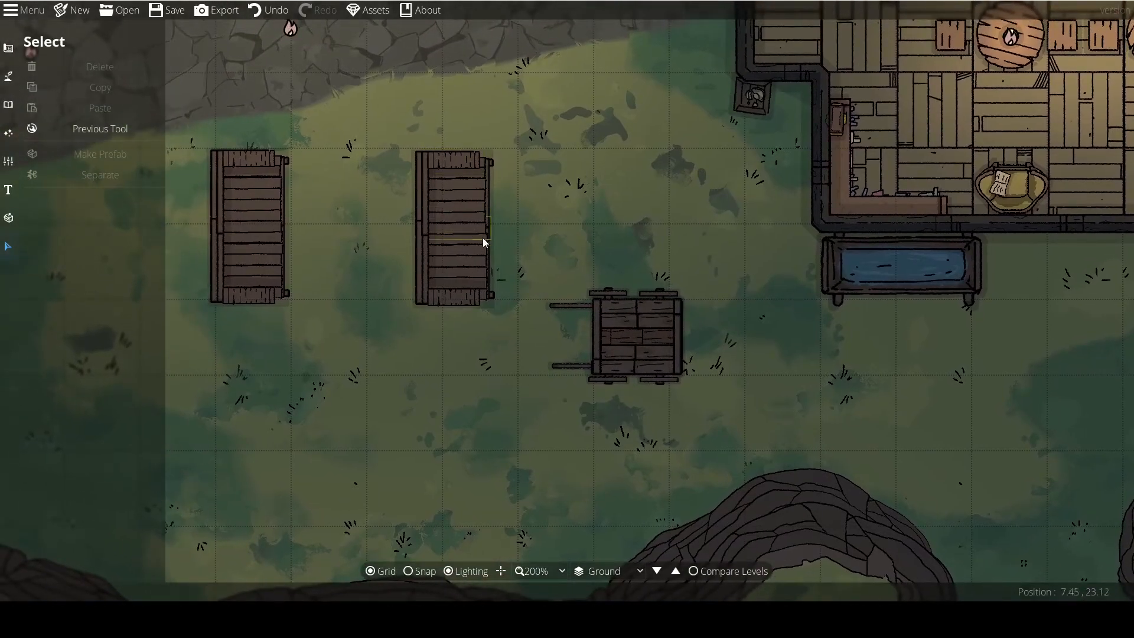
drag(475, 204, 444, 192)
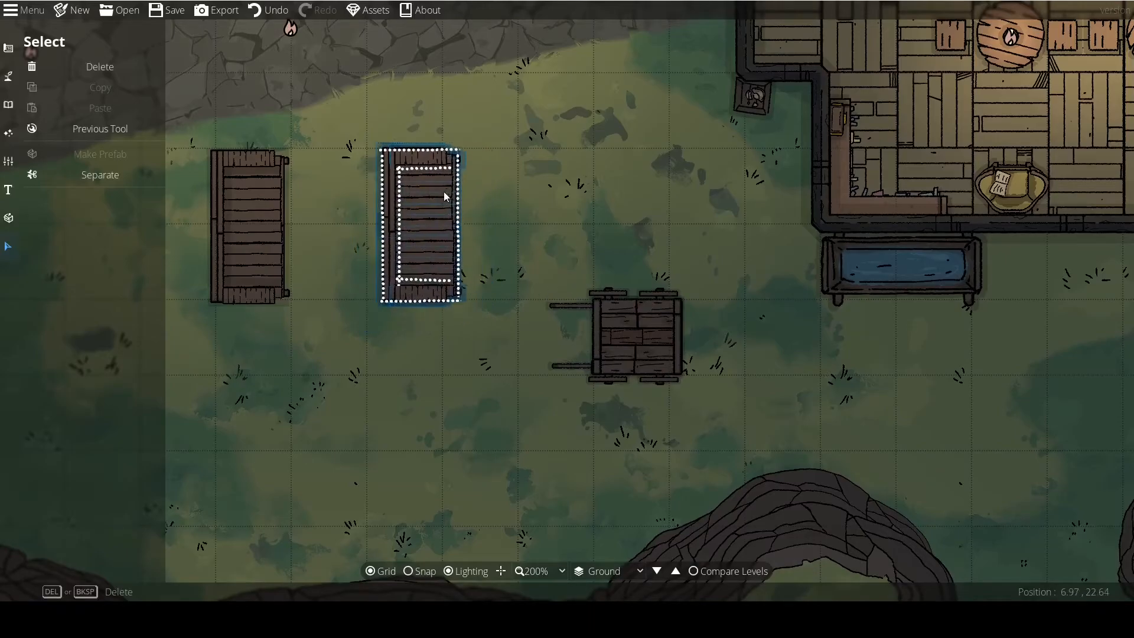
scroll(430, 220, down, 6)
click(414, 251)
drag(423, 234, 442, 199)
scroll(430, 242, up, 1)
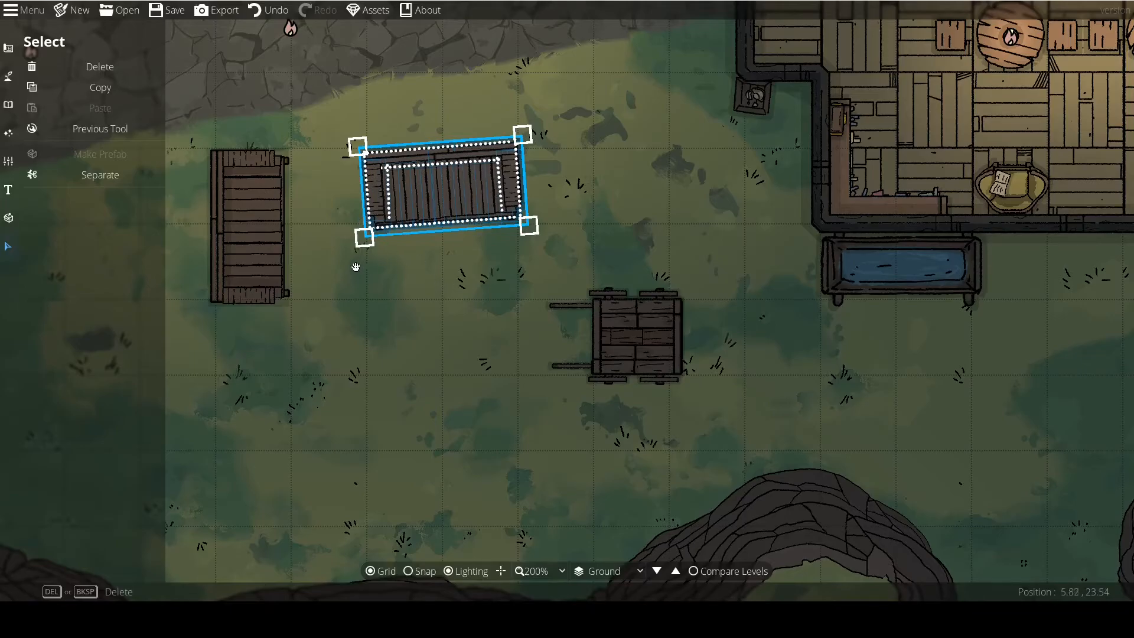
scroll(339, 258, down, 1)
drag(335, 260, 334, 258)
click(334, 258)
Select all the pieces of the plank cart and make them a prefab named Cart thing in the Default set.
drag(499, 247, 767, 440)
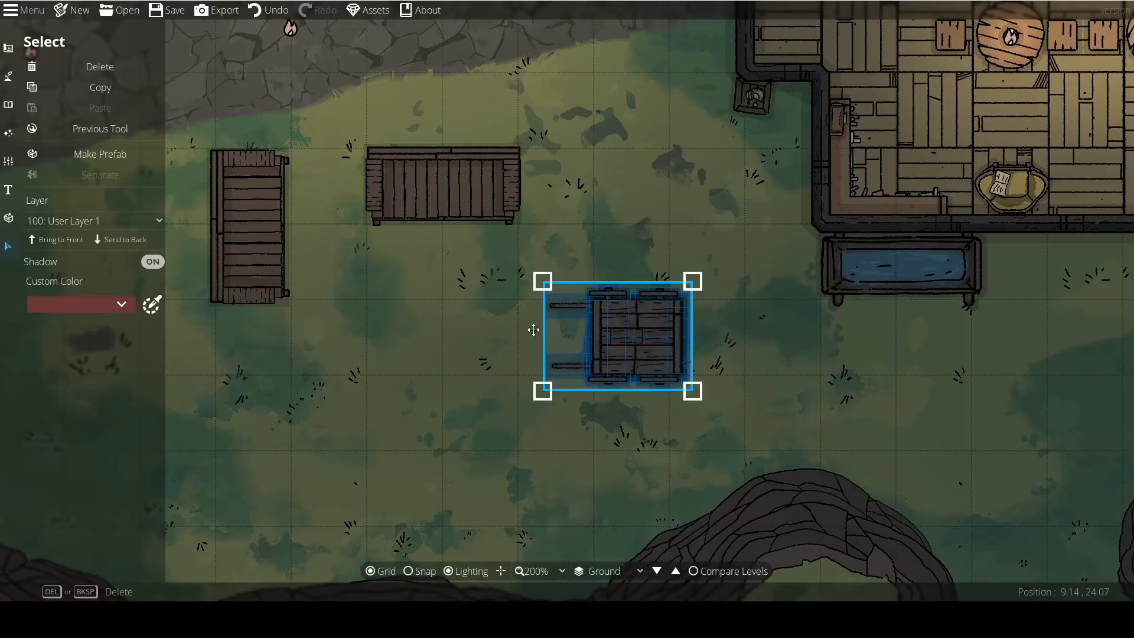
click(97, 153)
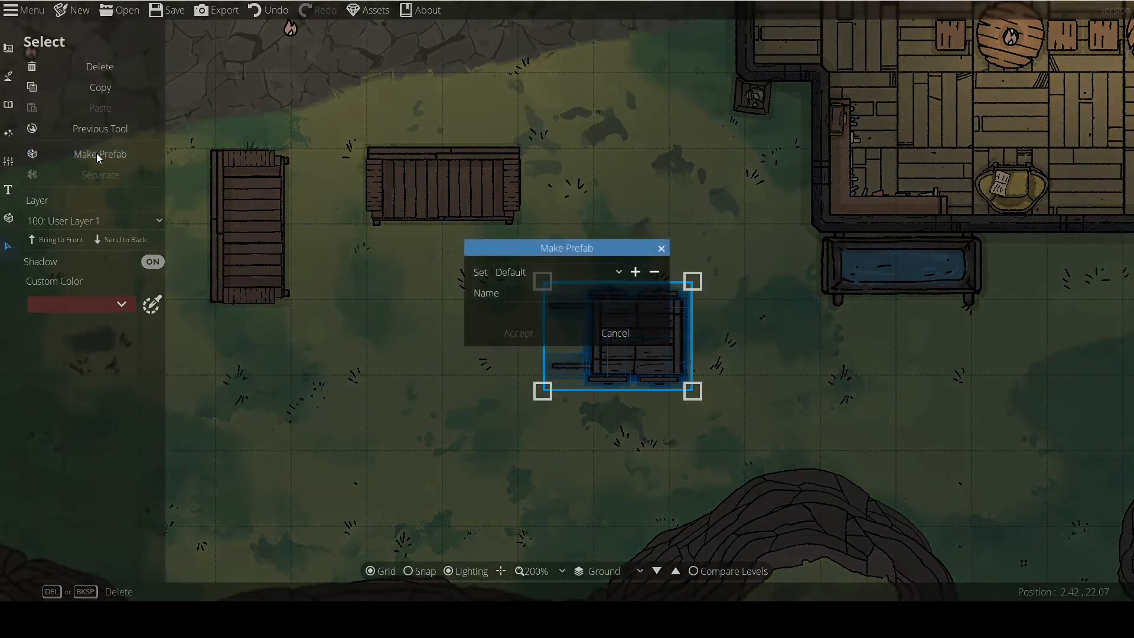
click(522, 273)
click(522, 289)
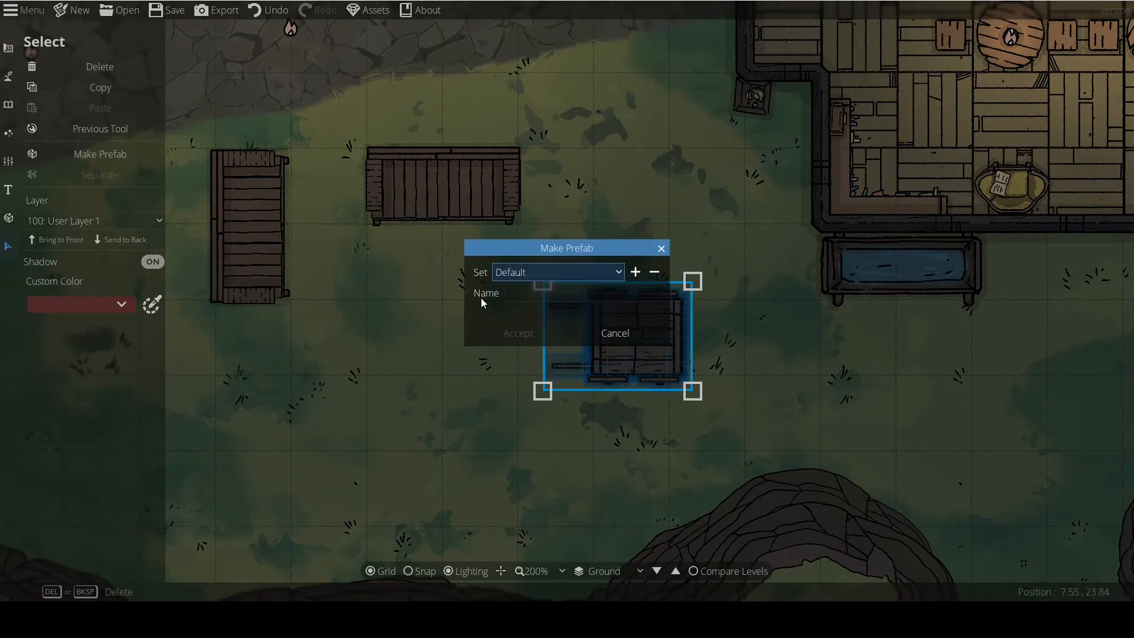
click(526, 292)
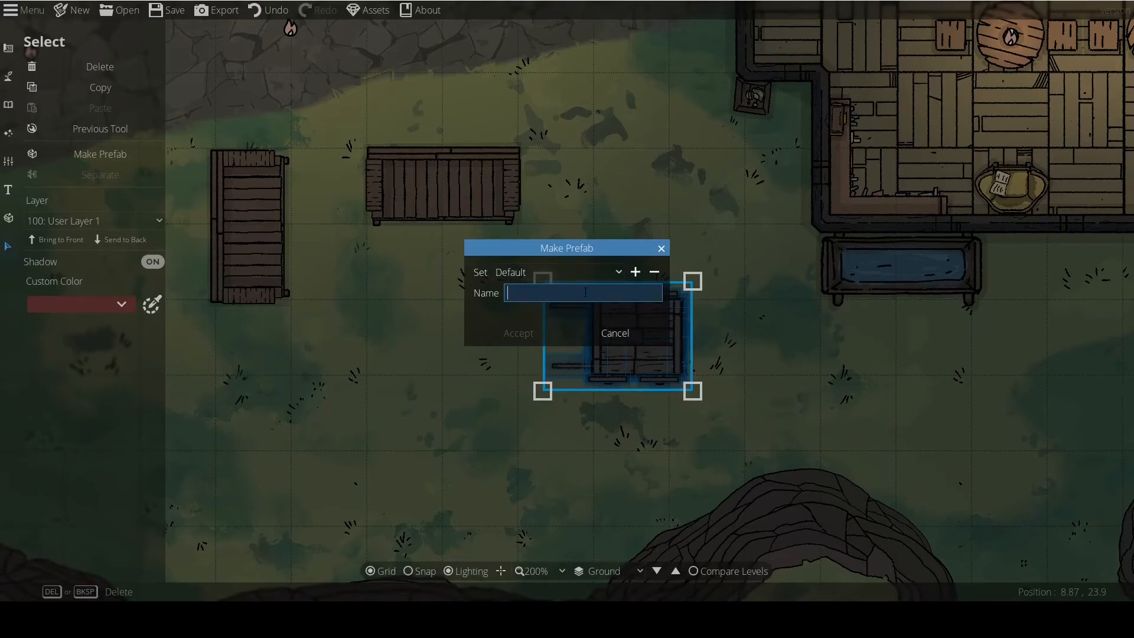
text(Cart thing)
click(508, 336)
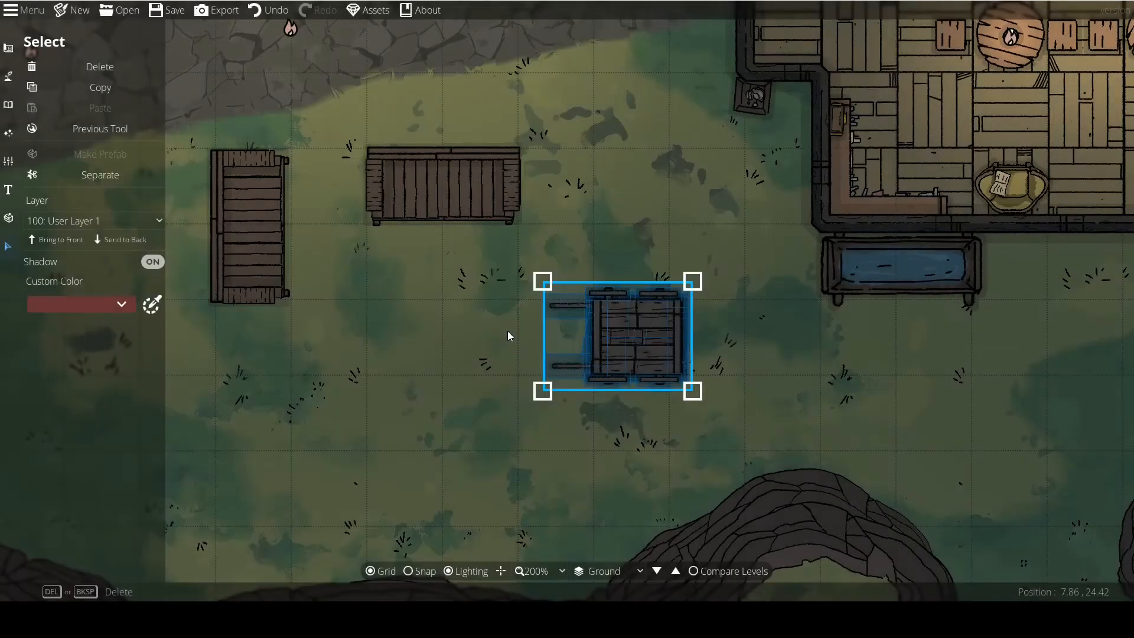
Reselect the new cart prefab, rotate it so its handles point north, and reposition it on the grass.
click(373, 327)
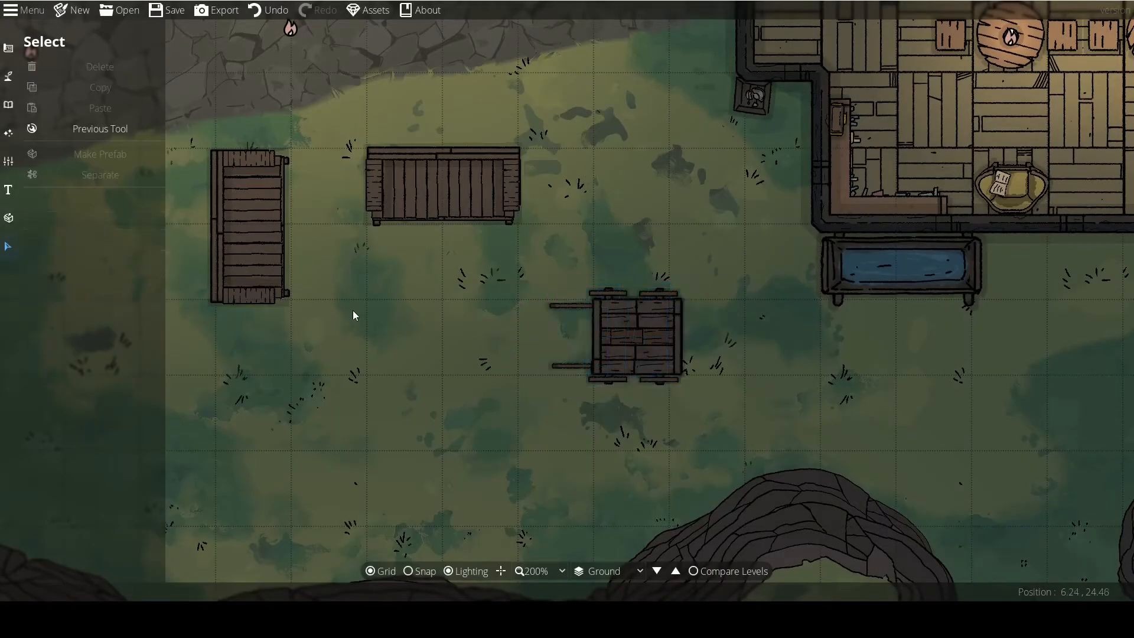
click(630, 328)
drag(634, 325, 582, 355)
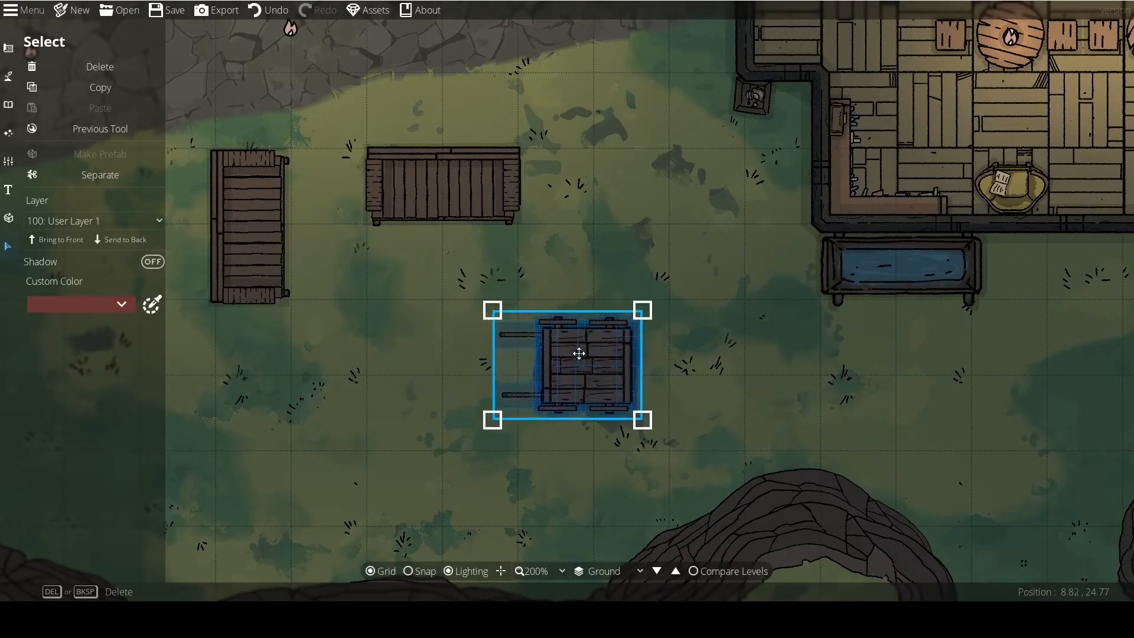
scroll(576, 357, down, 2)
click(694, 388)
click(603, 388)
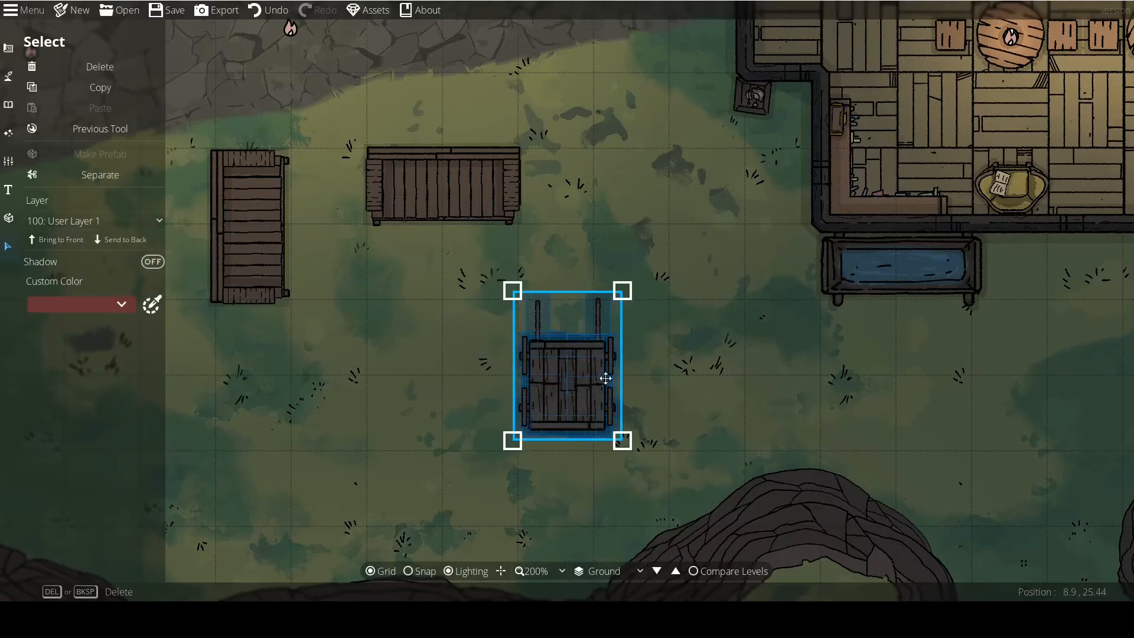
drag(566, 384, 640, 331)
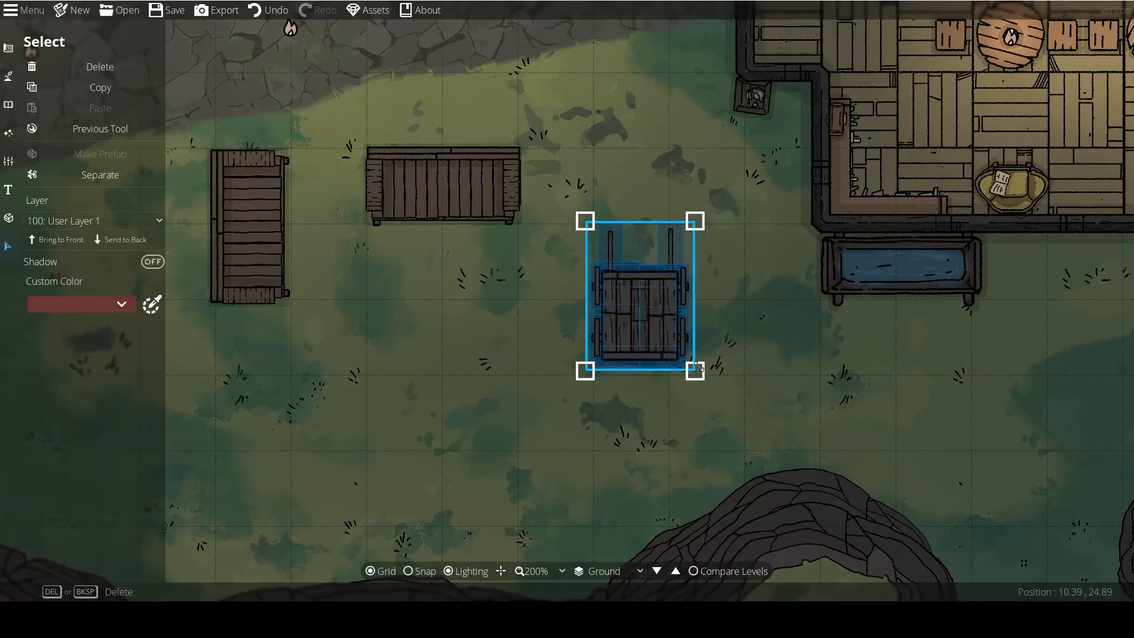
Separate the cart prefab and try moving a single piece, undoing both changes.
click(442, 374)
click(608, 306)
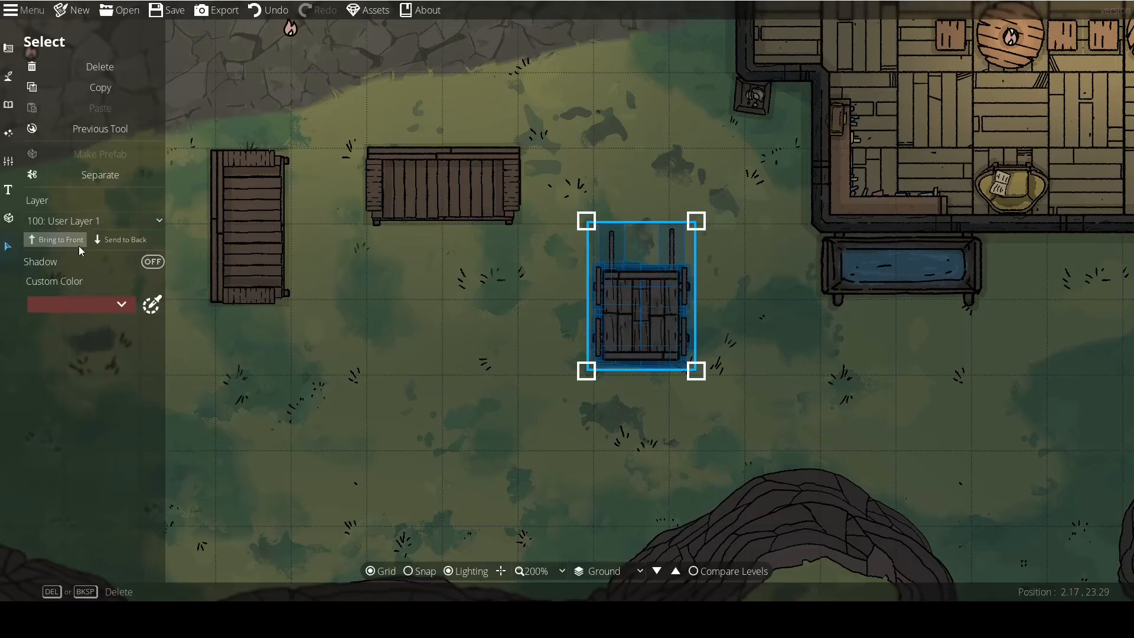
click(87, 175)
drag(606, 307, 523, 296)
key(ctrl+z)
key(ctrl+z)
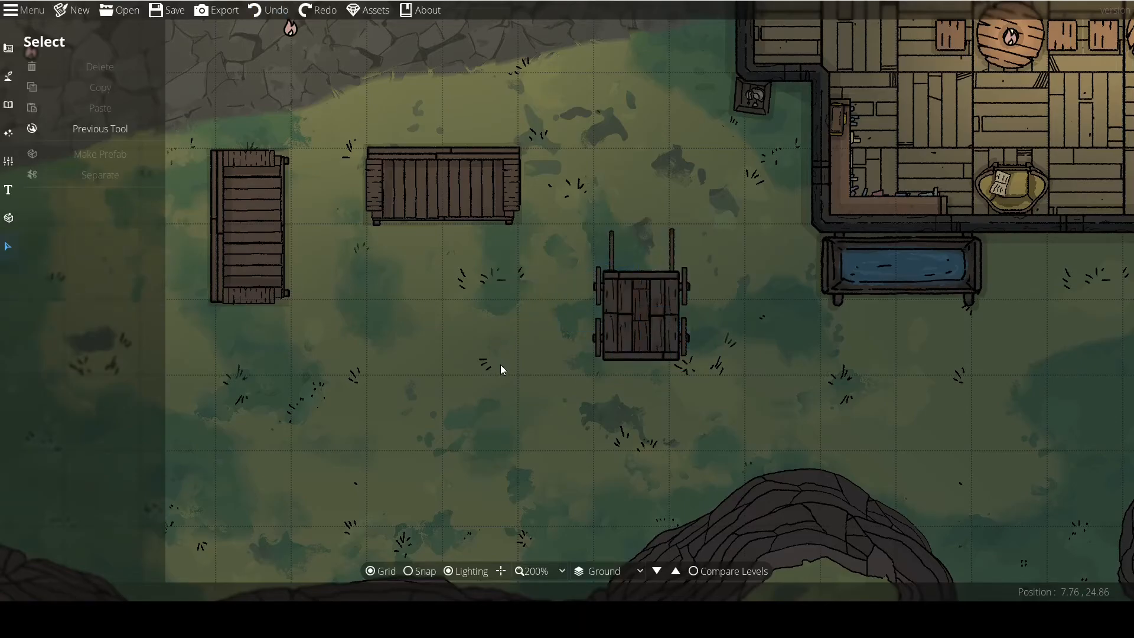
Delete the original cart from the map and place three copies of the Cart thing prefab on the grass.
drag(573, 211, 712, 372)
key(Delete)
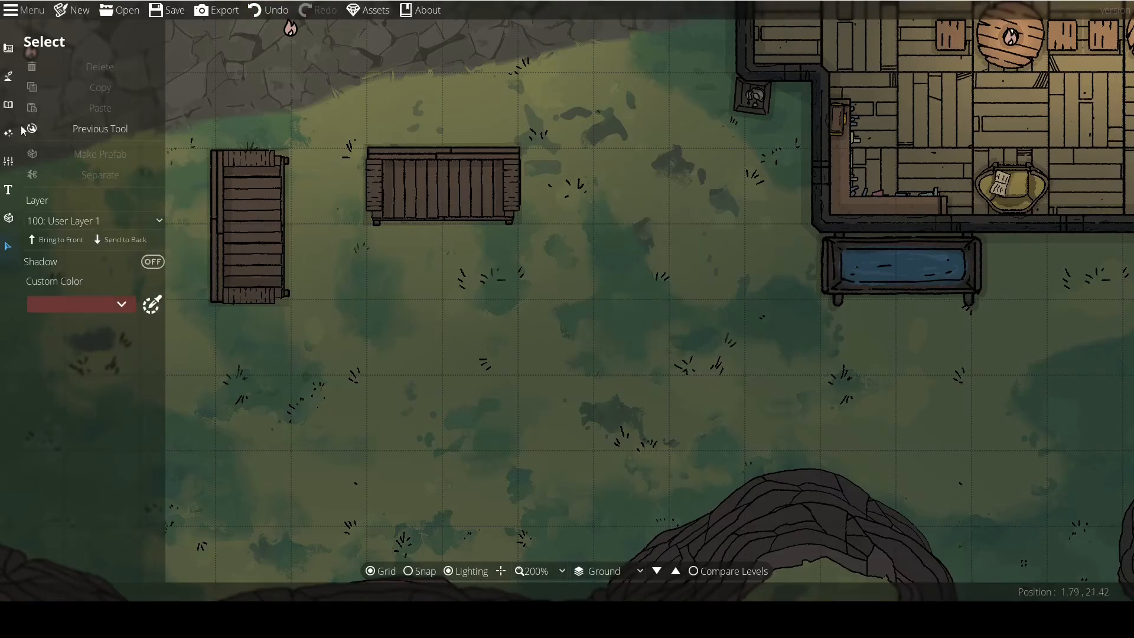
click(7, 218)
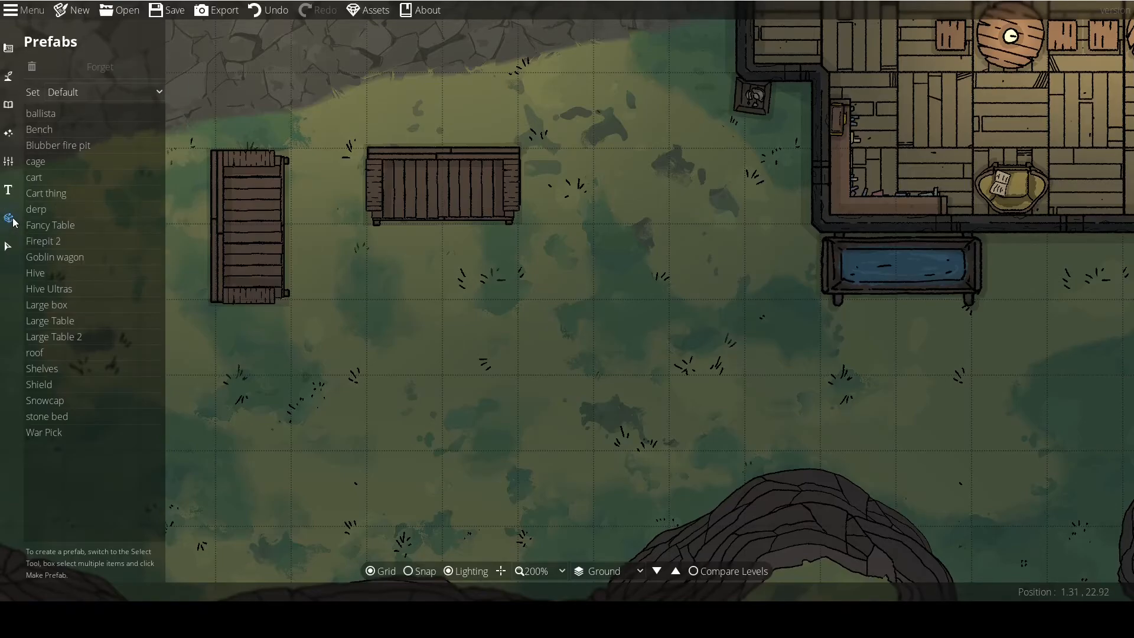
click(68, 193)
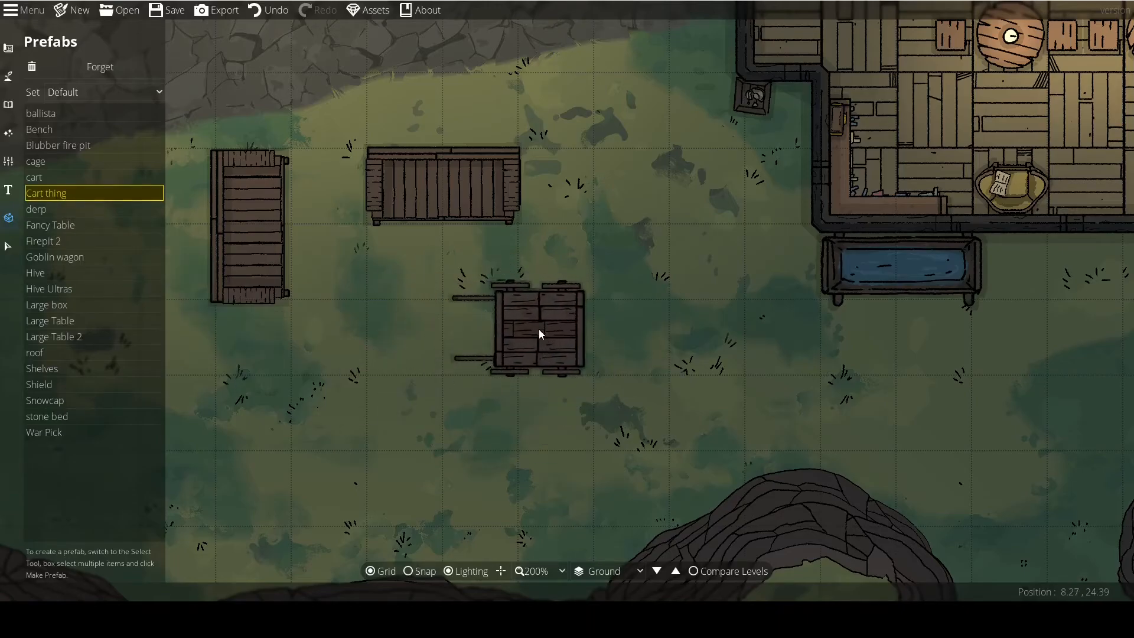
click(556, 332)
click(700, 334)
click(510, 448)
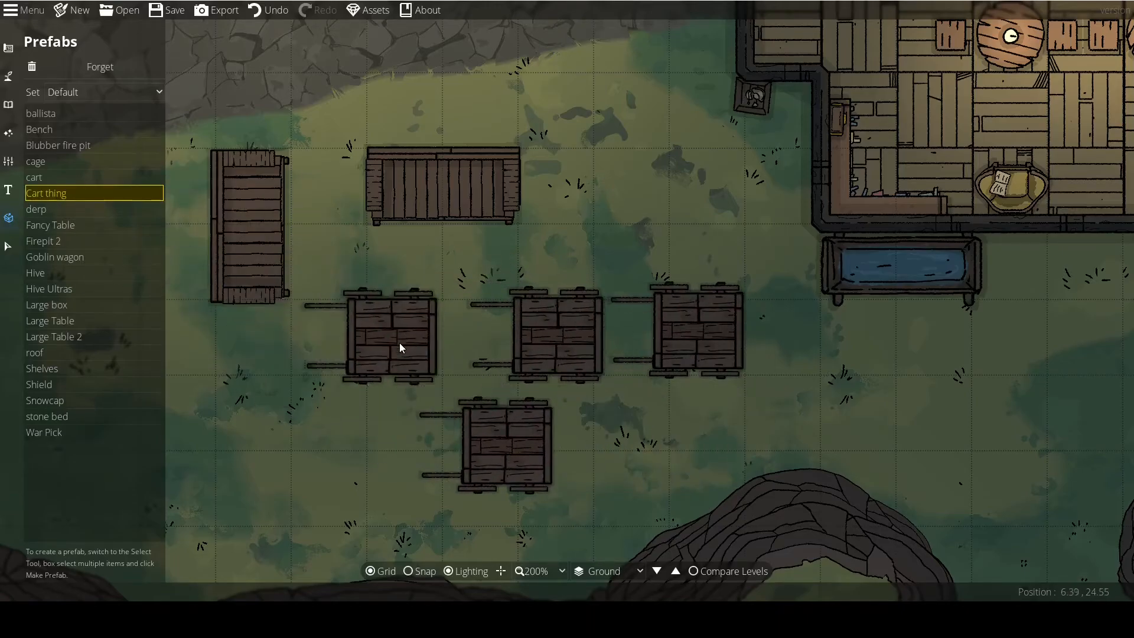
Place the cart prefab southwest of the Cart thing copies and the cage prefab west of the vertical bench.
drag(437, 351, 484, 366)
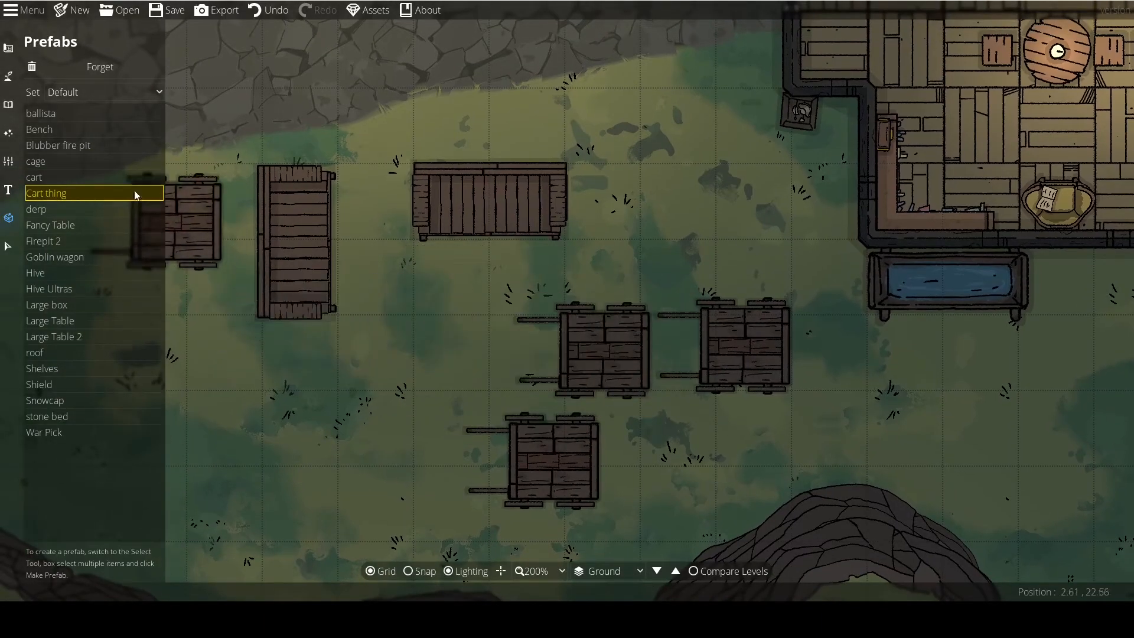
click(34, 177)
drag(404, 391, 476, 350)
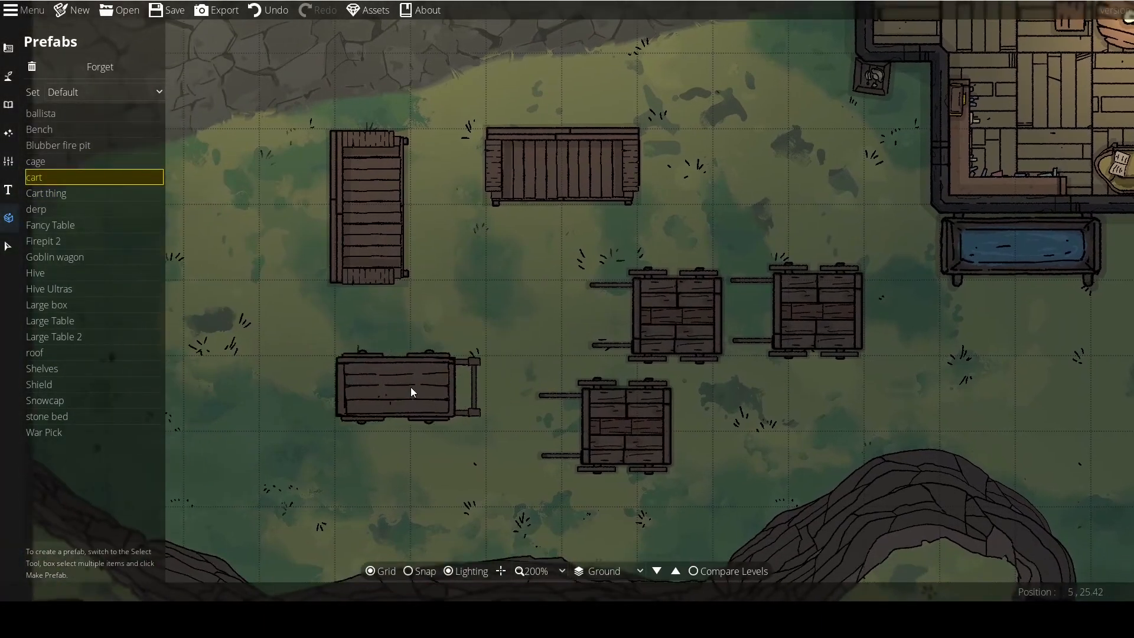
click(411, 388)
drag(290, 403, 434, 404)
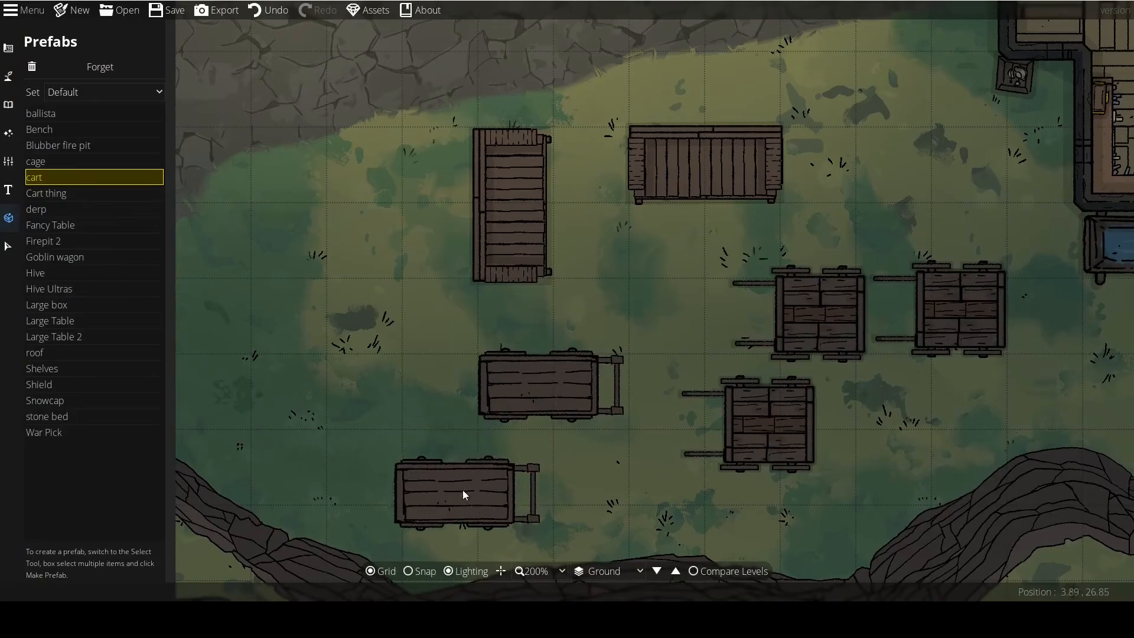
click(36, 163)
click(346, 296)
Try out the Blubber fire pit prefab south of the cage, choose the ballista prefab, and undo the fire pit placement.
click(82, 150)
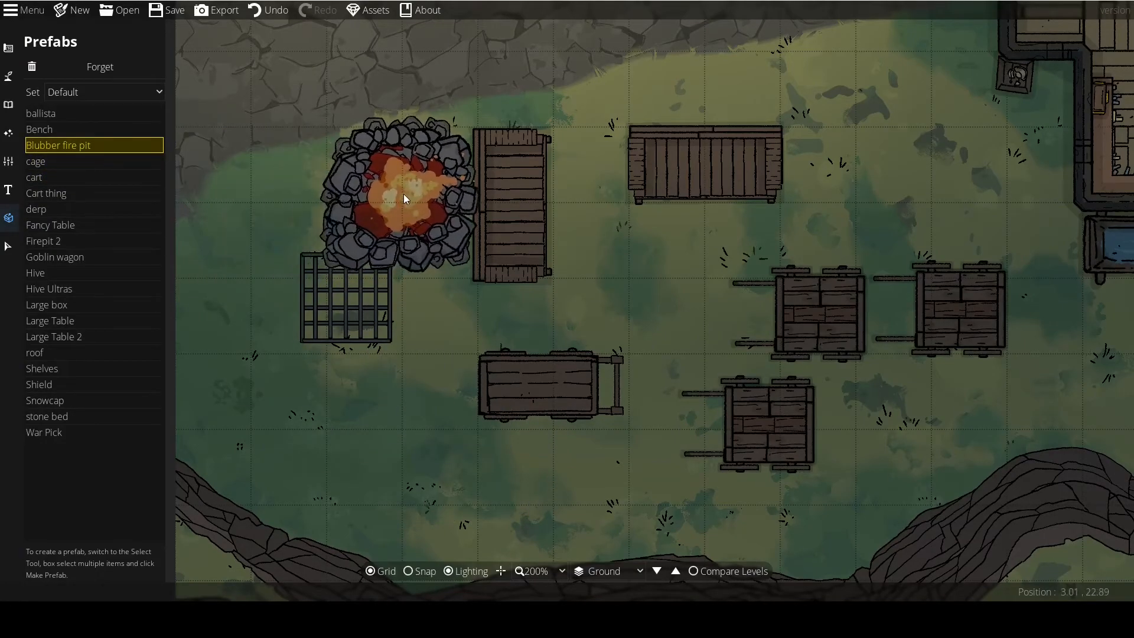
click(363, 438)
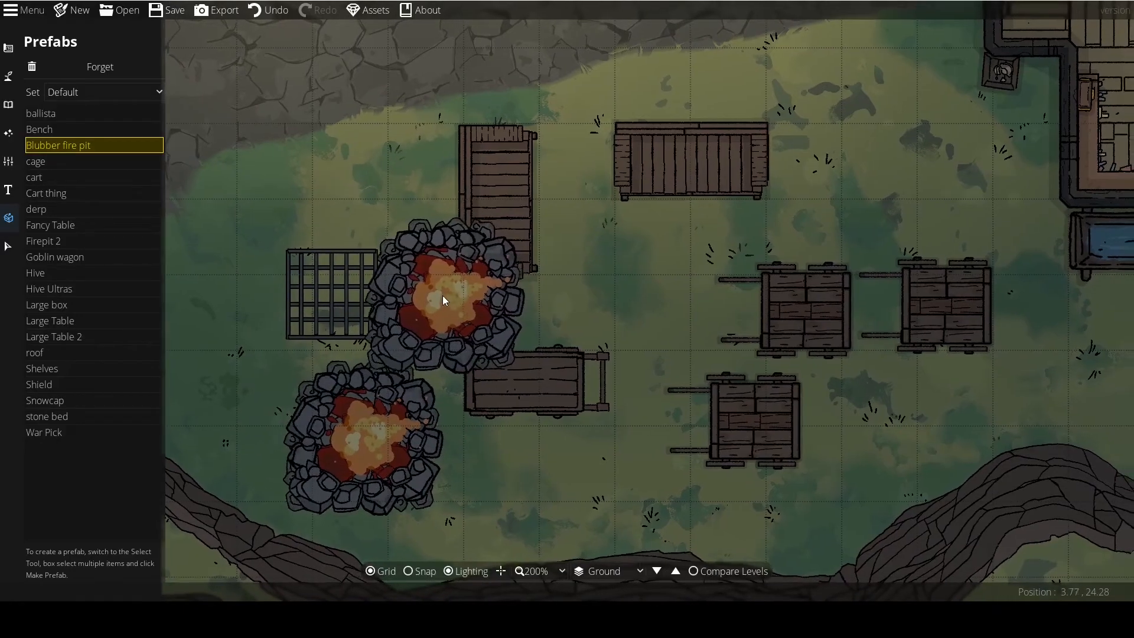
click(58, 116)
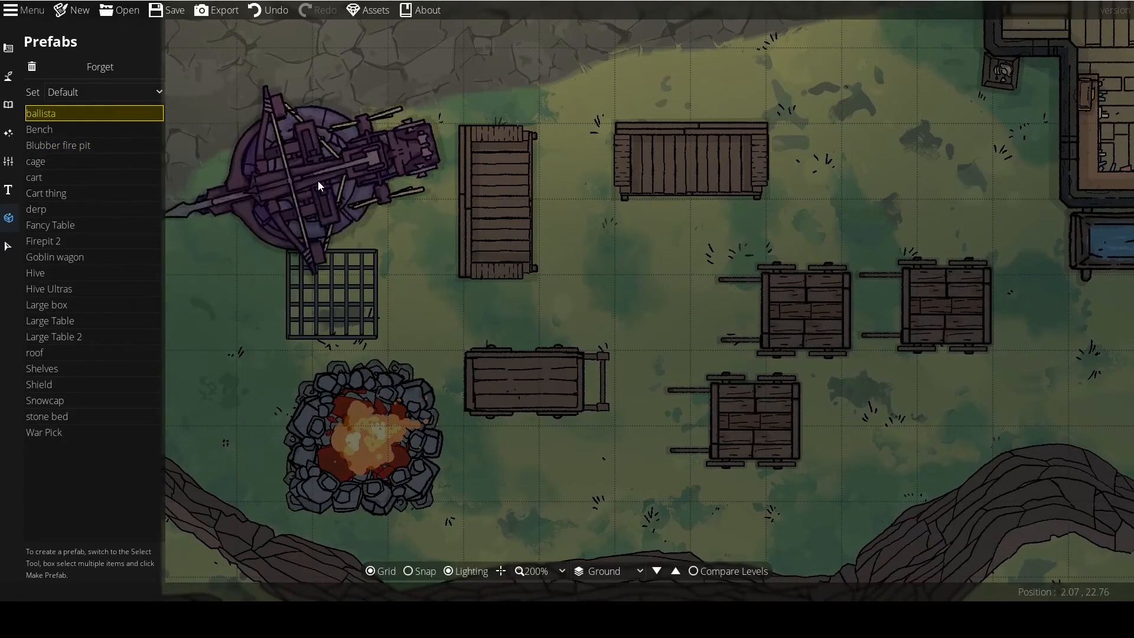
key(ctrl+z)
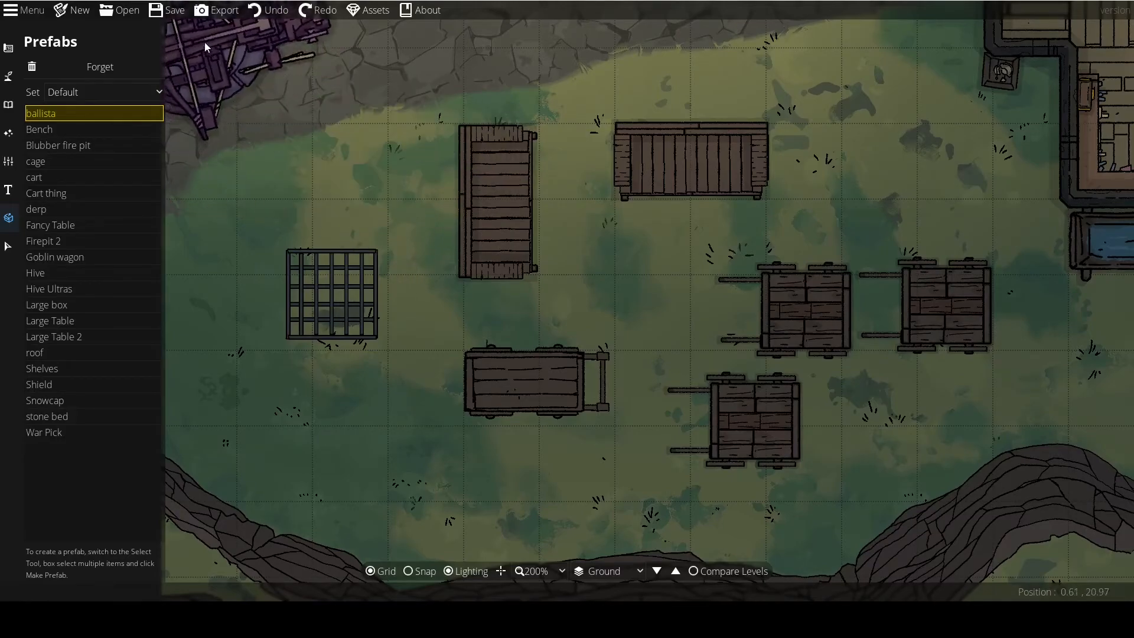
Undo the cage placement and place the ballista prefab on the grass west of the wooden cart.
click(264, 11)
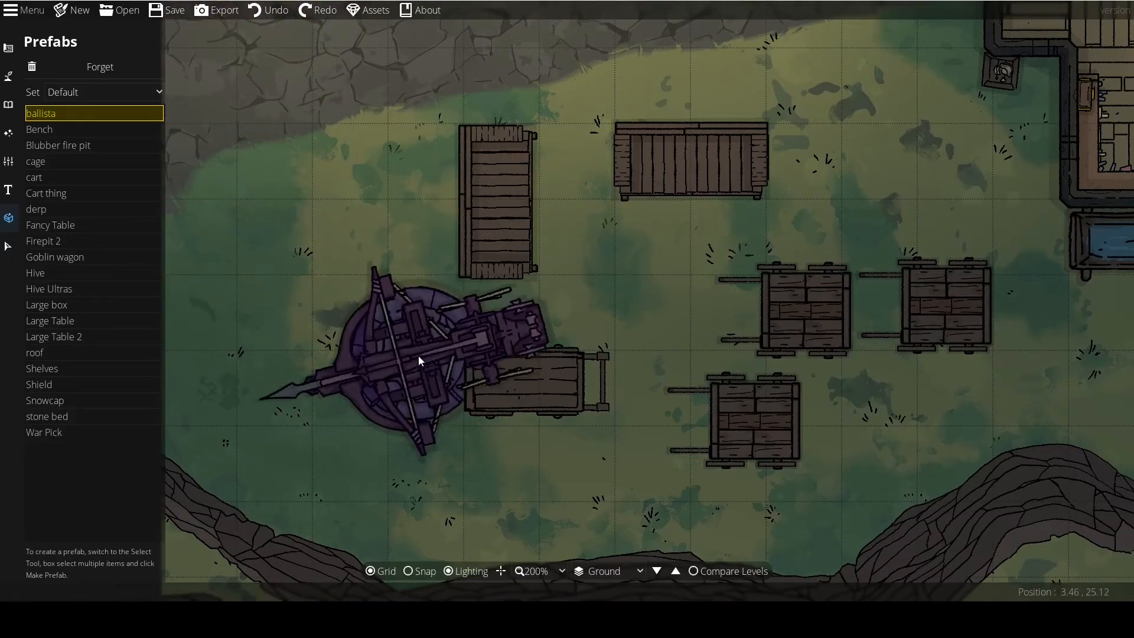
scroll(381, 331, down, 1)
click(340, 305)
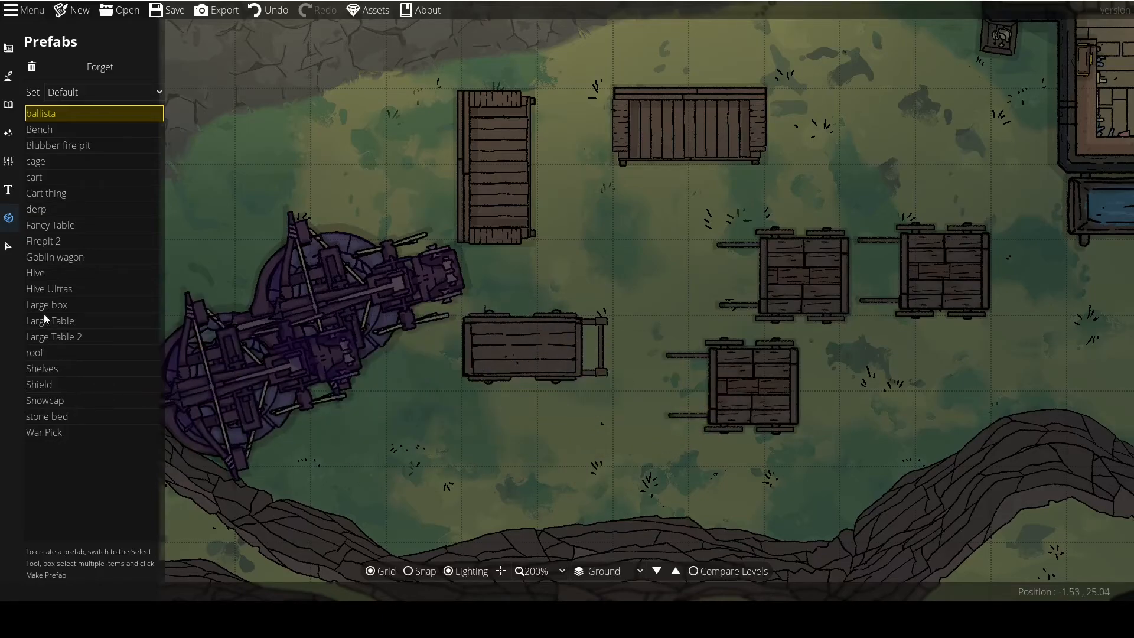
Place the Hive Ultras and Hive prefabs side by side between the vertical bench and the Cart thing copies.
click(50, 290)
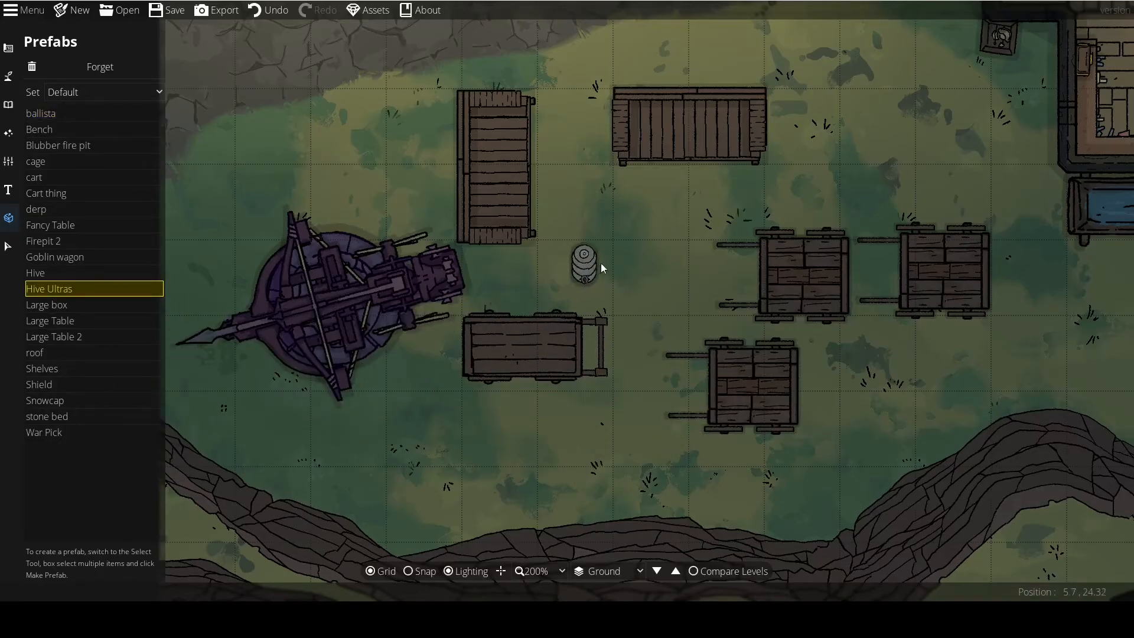
scroll(587, 373, up, 3)
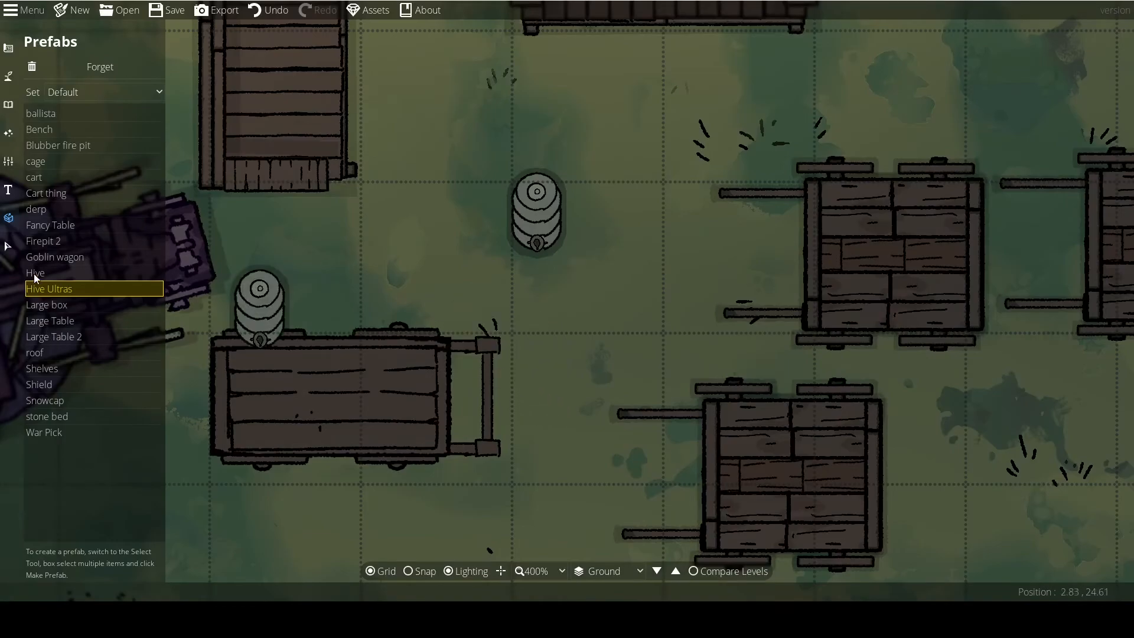
click(33, 274)
click(479, 210)
drag(639, 298, 527, 357)
scroll(527, 357, down, 1)
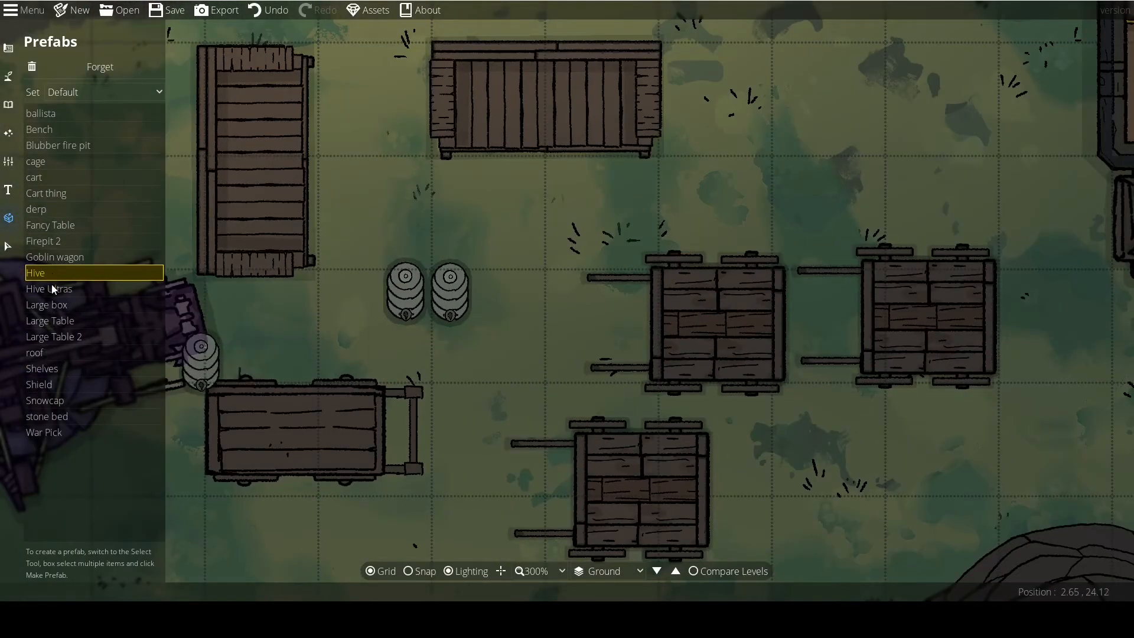
Place the Goblin wagon prefab across the stone path, just west of the tavern entrance.
click(40, 256)
scroll(597, 306, down, 1)
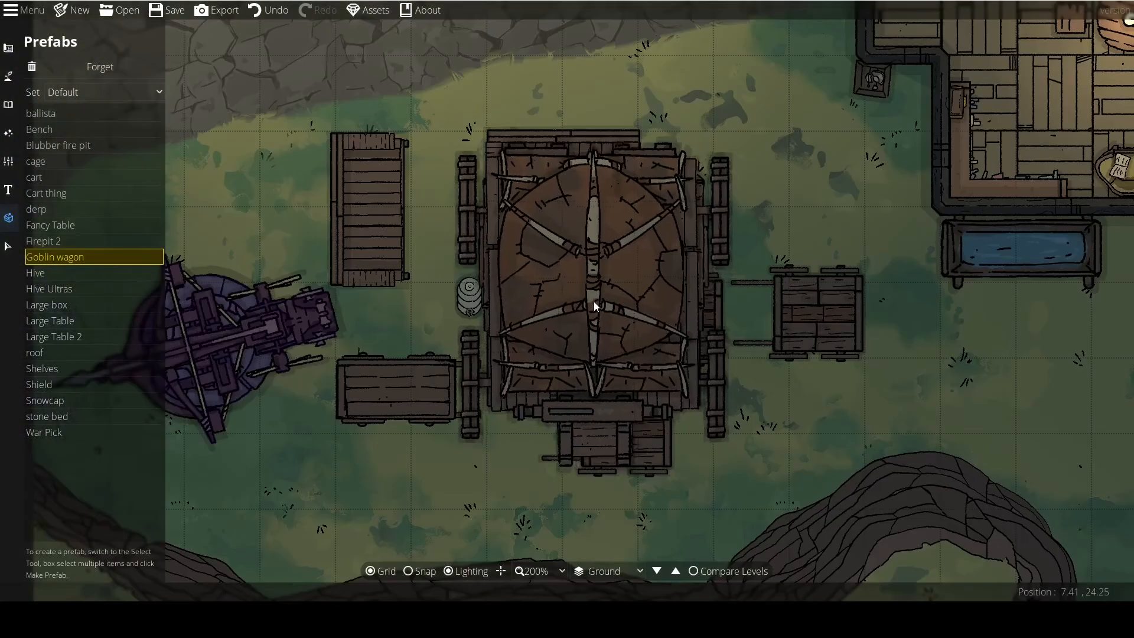
scroll(594, 301, down, 2)
click(646, 257)
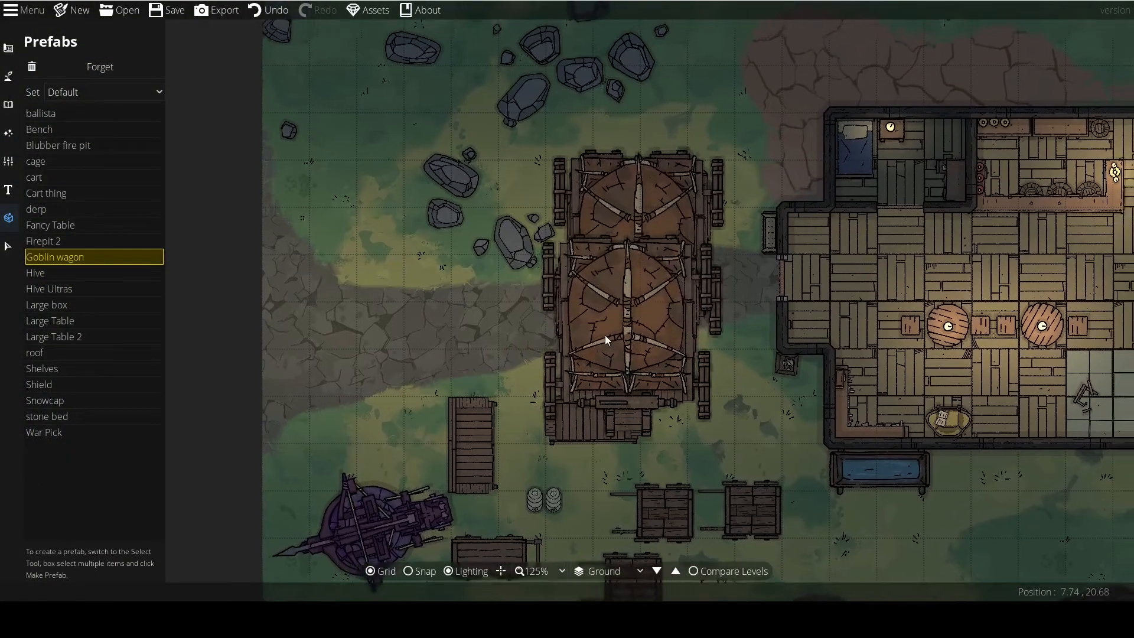
Rotate the Goblin wagon a quarter turn so its front faces west, and delete it from the map.
click(8, 246)
click(529, 239)
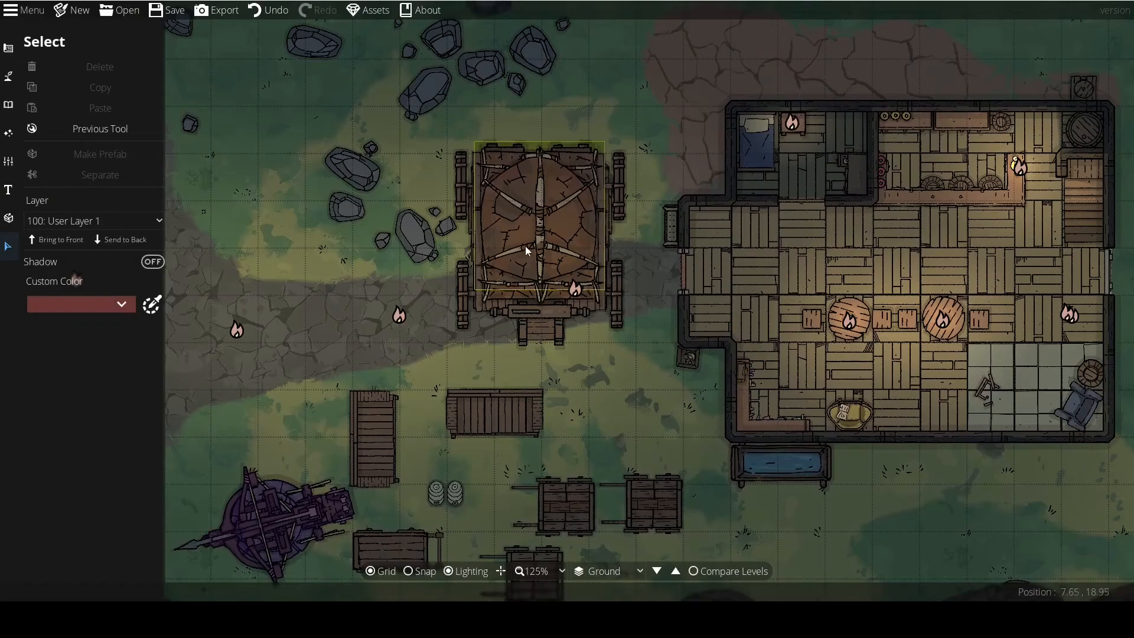
click(525, 247)
scroll(428, 358, up, 8)
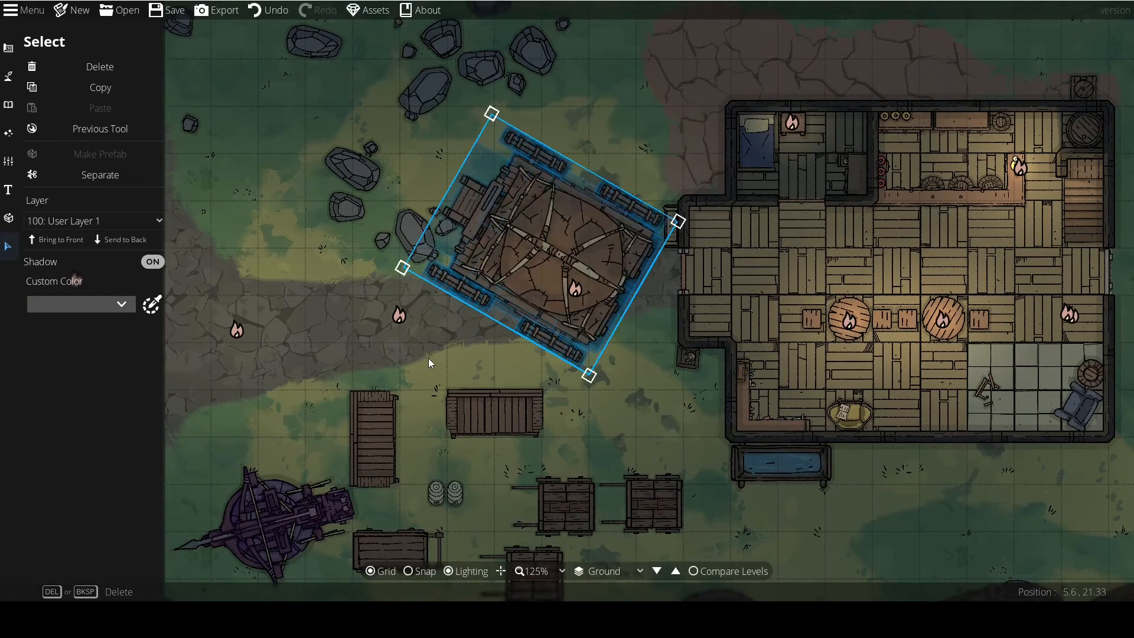
scroll(428, 358, down, 2)
click(458, 359)
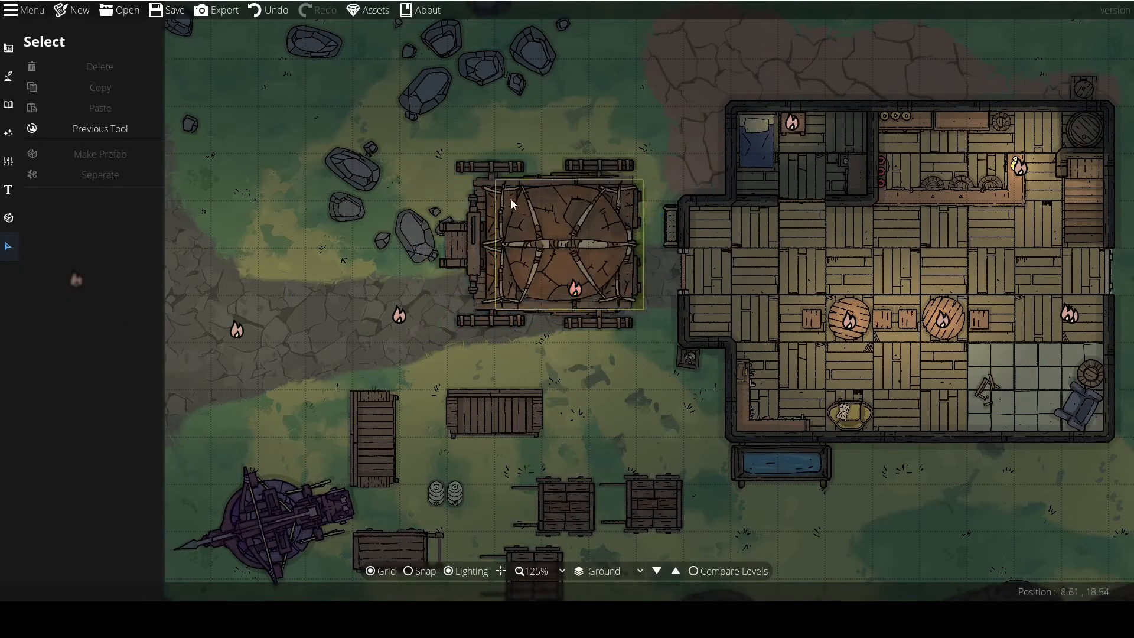
click(506, 257)
key(Delete)
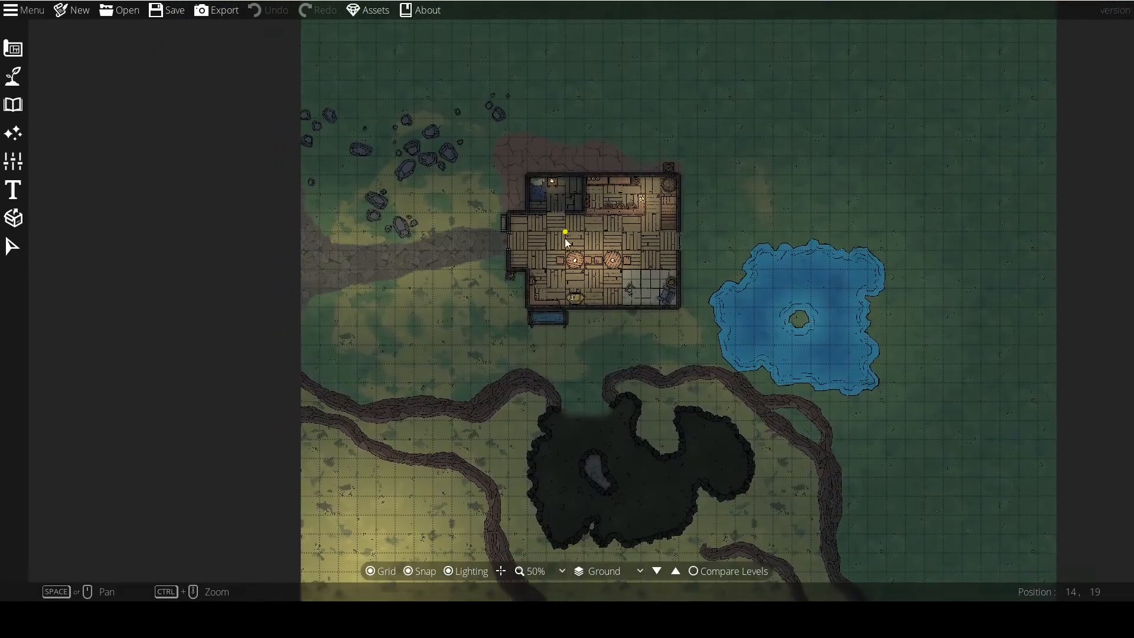
Open the map's export options and try the grid and lighting switches, leaving both on.
scroll(566, 232, up, 3)
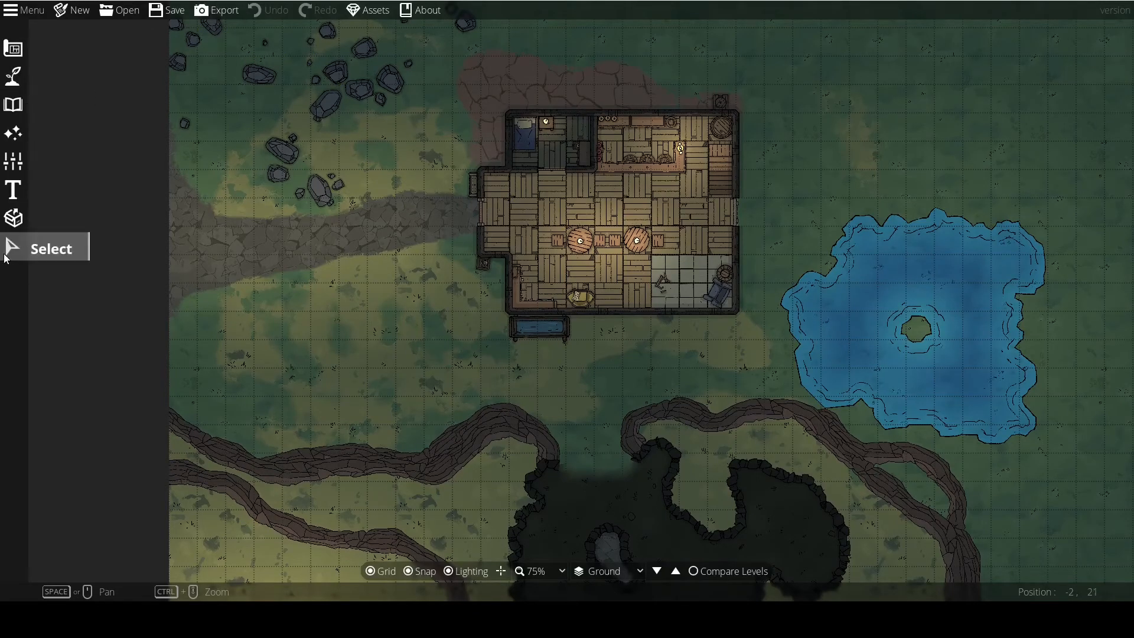
click(207, 13)
drag(361, 182, 251, 194)
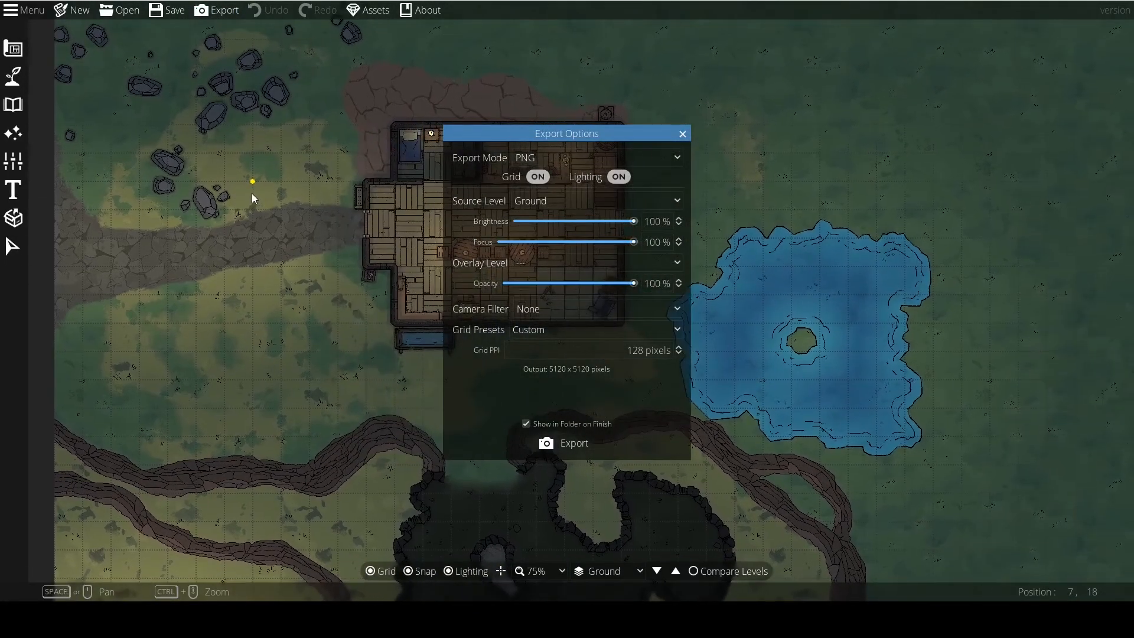
click(537, 177)
click(615, 180)
click(615, 180)
Try the Universal VTT and JPEG export modes and return the mode to PNG.
click(522, 156)
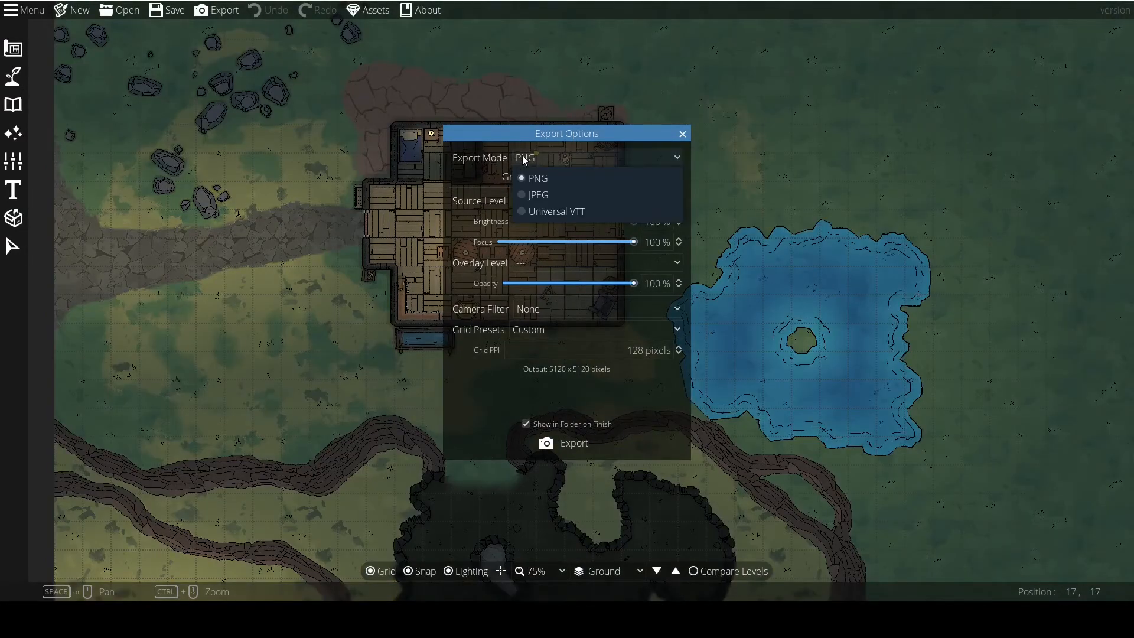
click(539, 211)
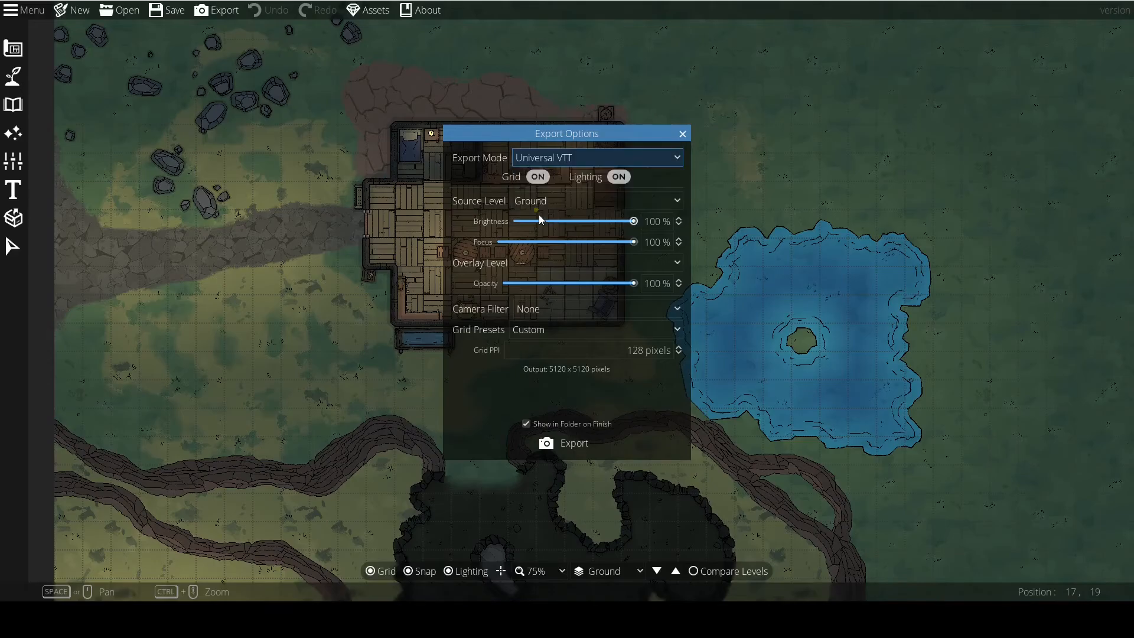
click(537, 159)
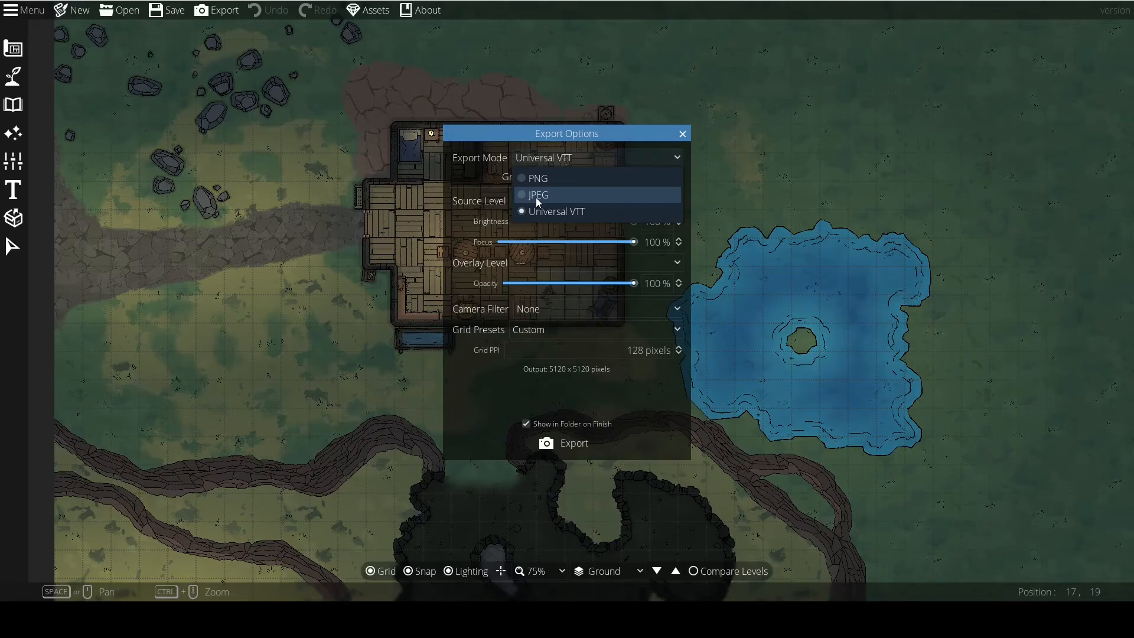
click(536, 197)
click(539, 162)
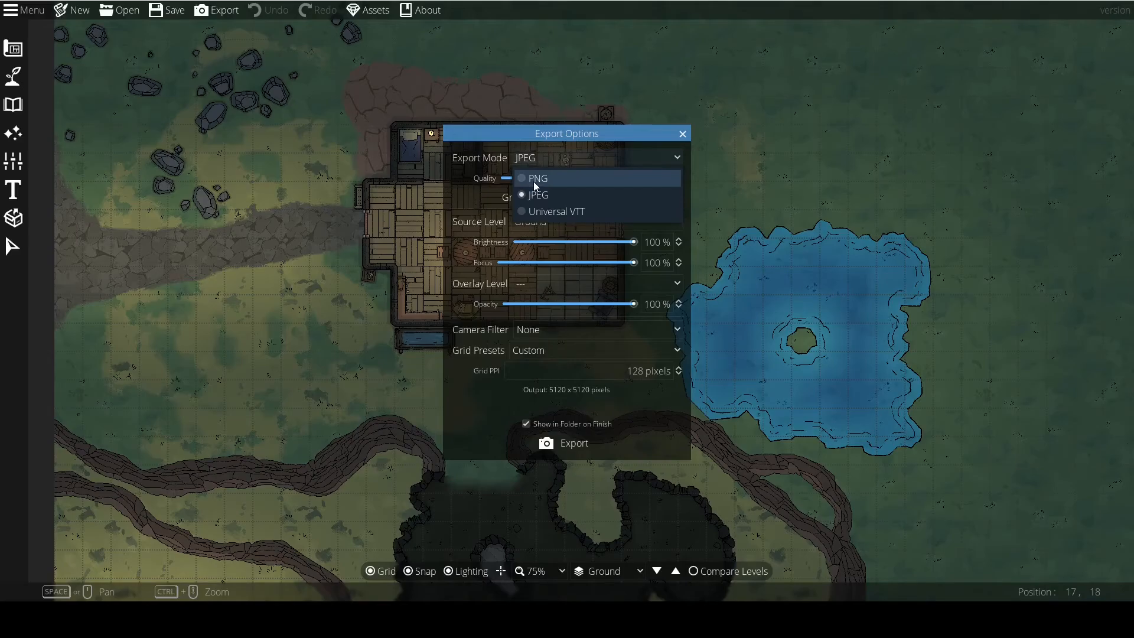
click(533, 182)
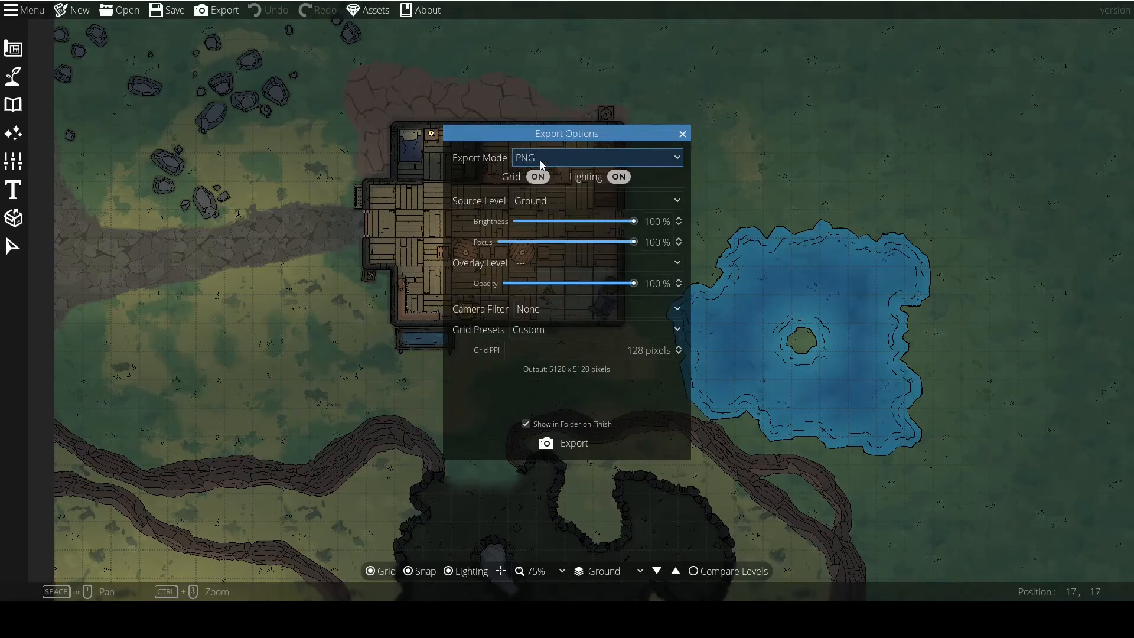
Switch the export mode to JPEG once more to compare its options, and set it back to PNG.
click(541, 159)
click(538, 195)
click(542, 162)
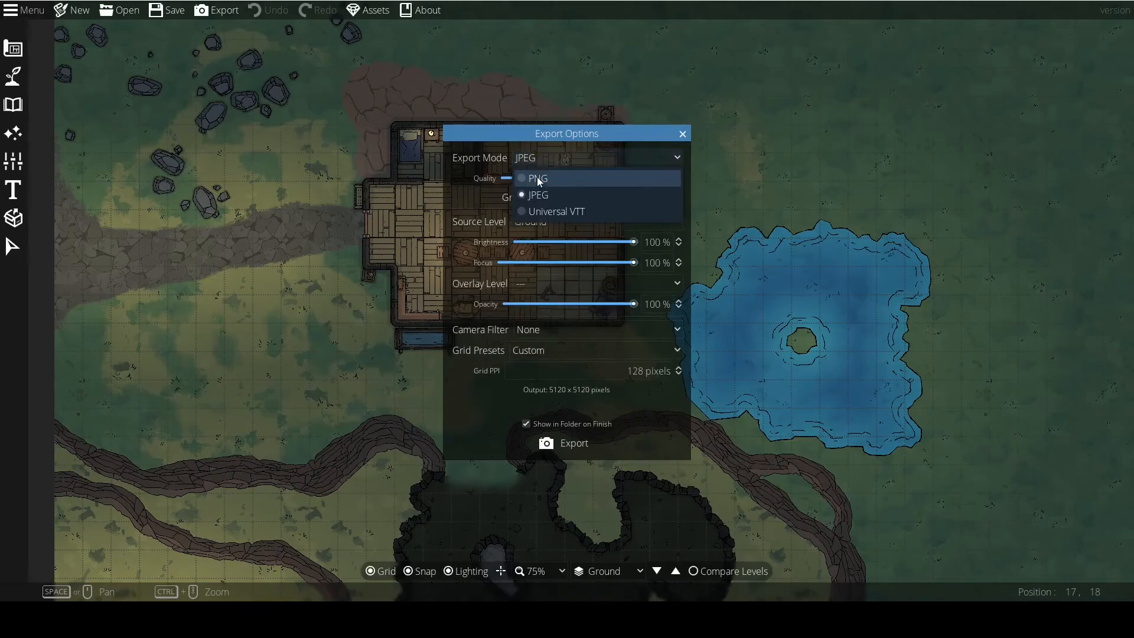
click(538, 194)
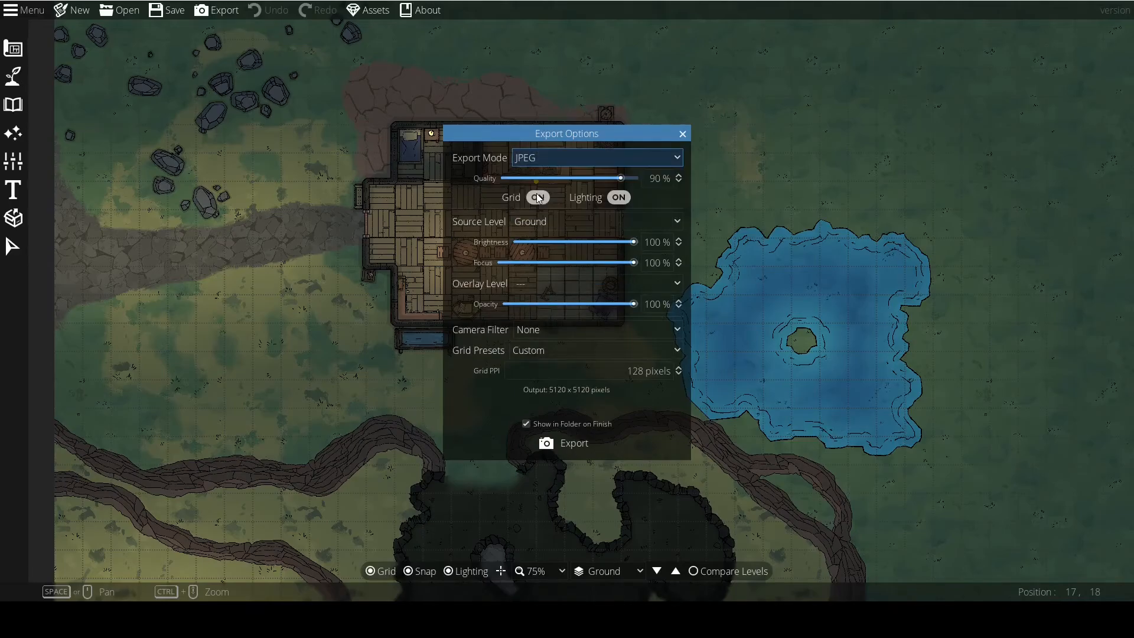
click(541, 151)
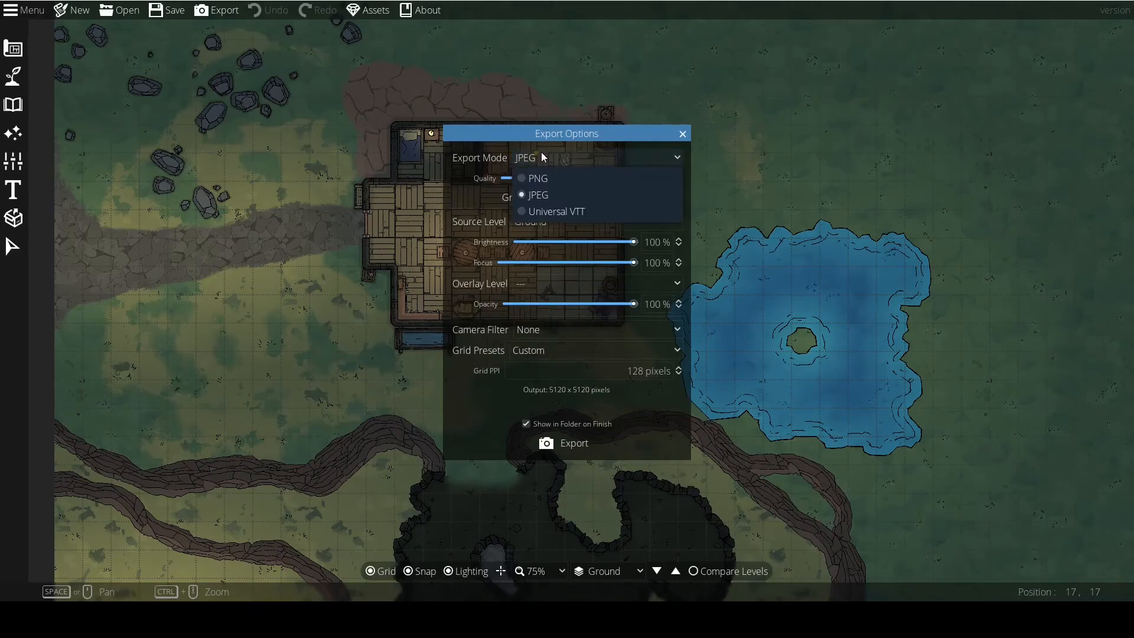
click(534, 177)
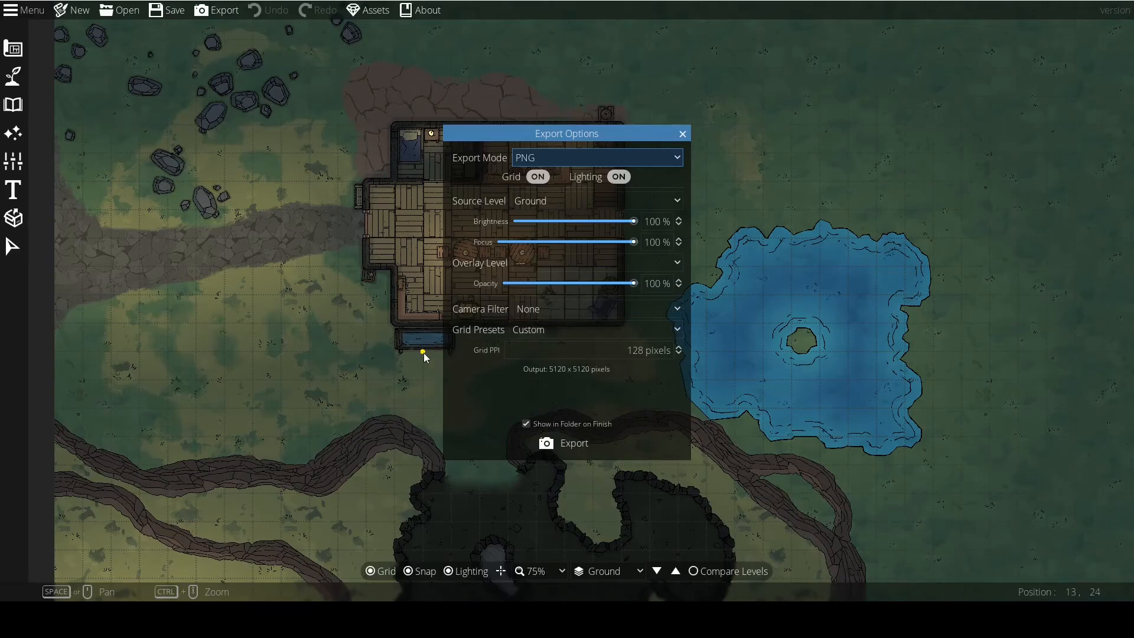
Try the Best Quality grid preset and set the export's grid preset to Optimal Halved.
drag(421, 352, 381, 337)
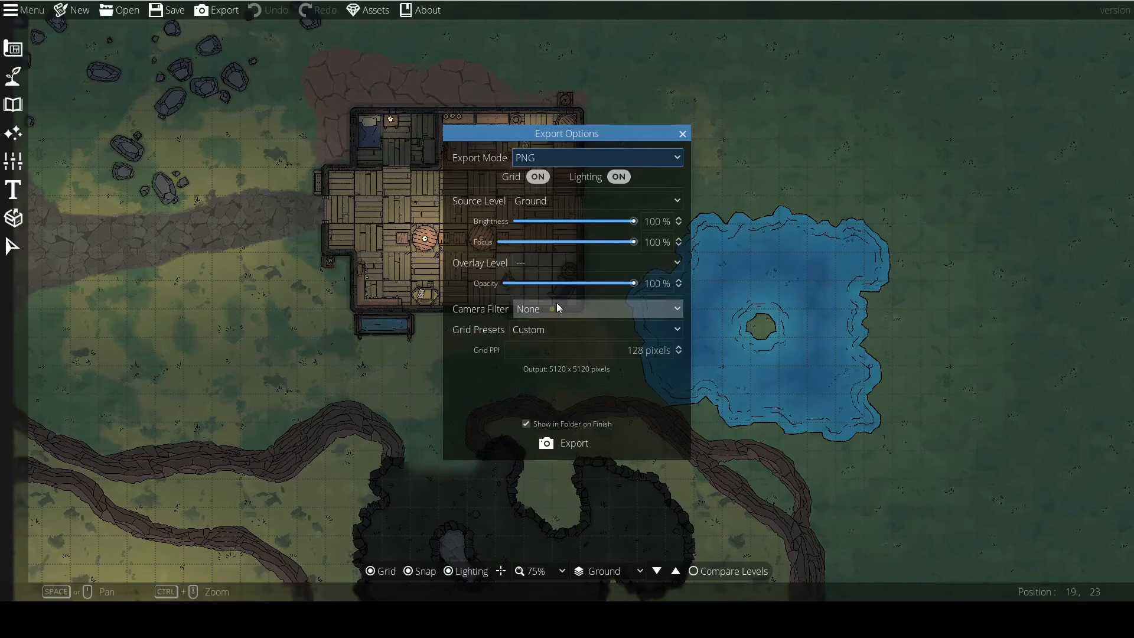
click(529, 330)
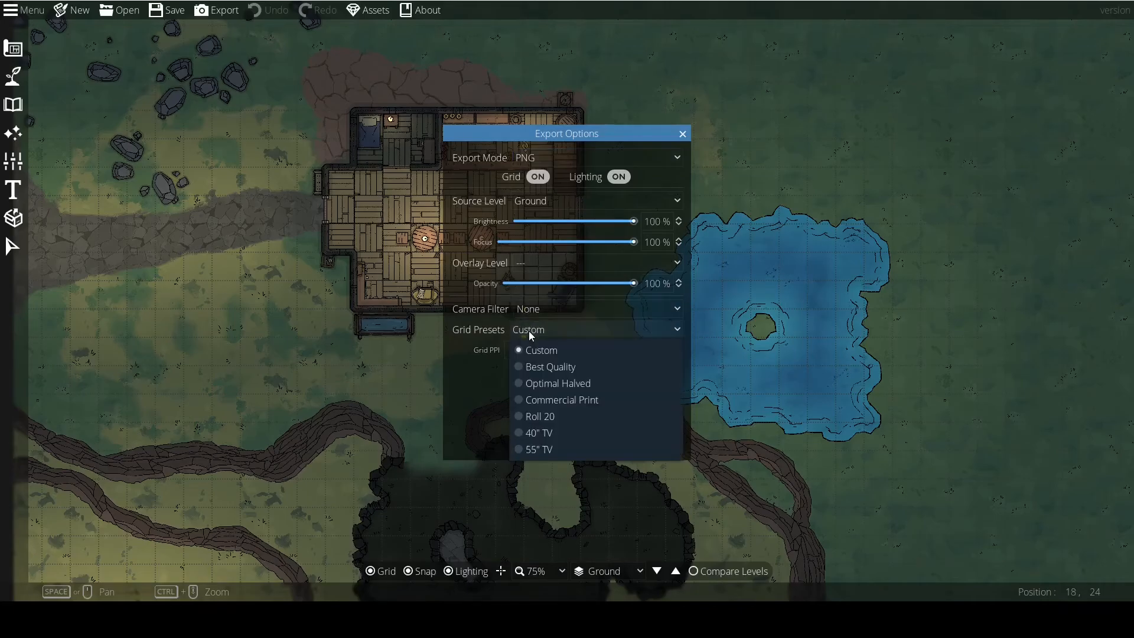
click(538, 368)
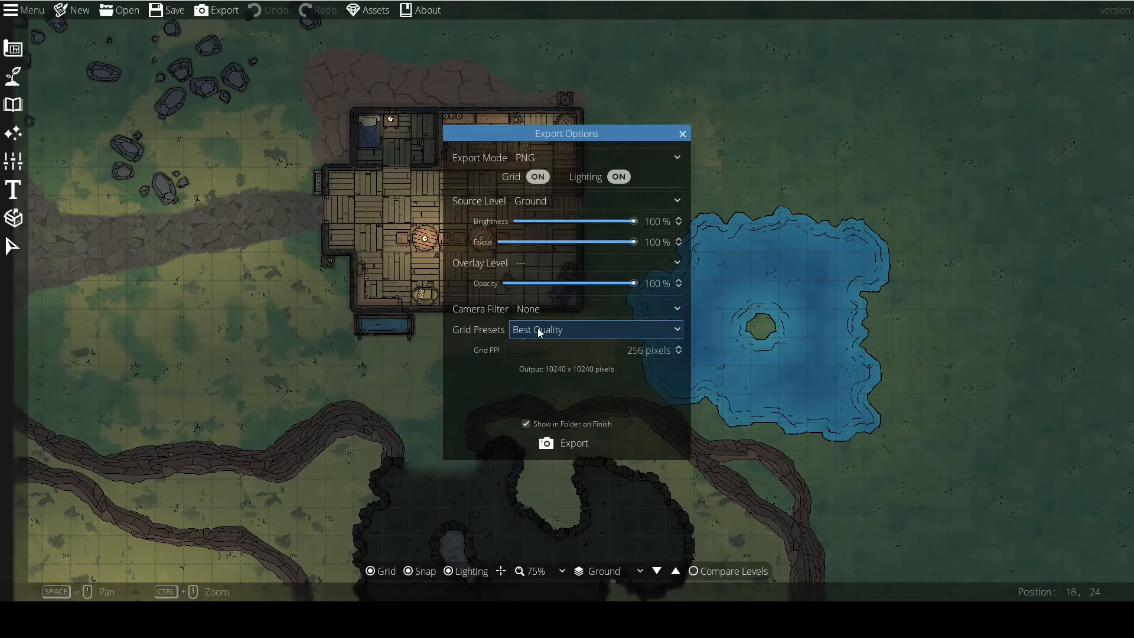
click(537, 330)
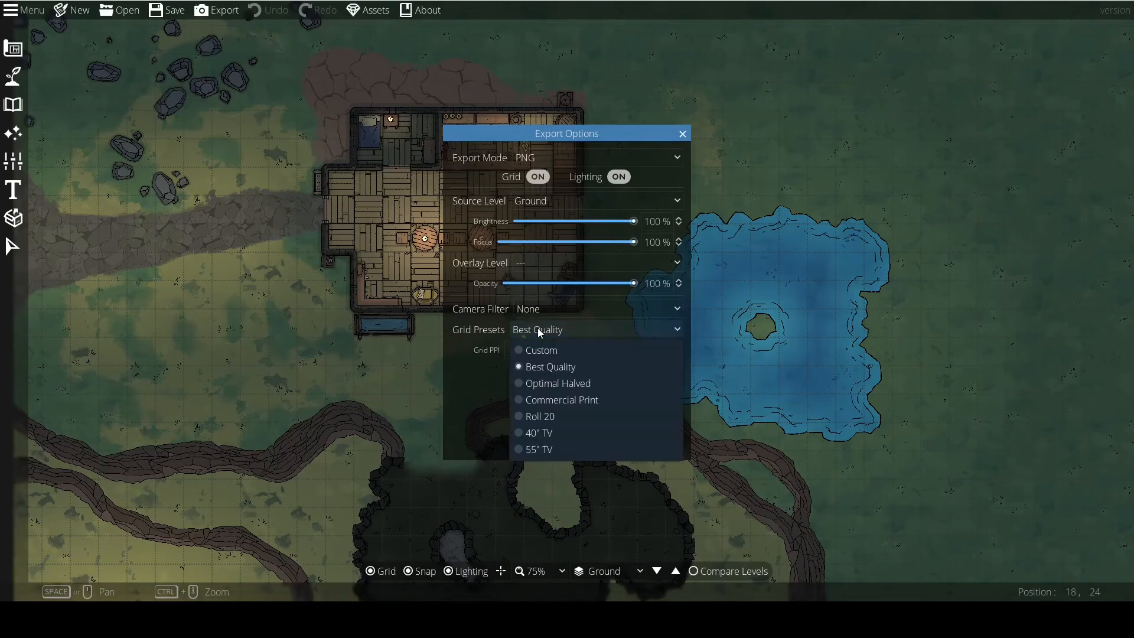
click(554, 385)
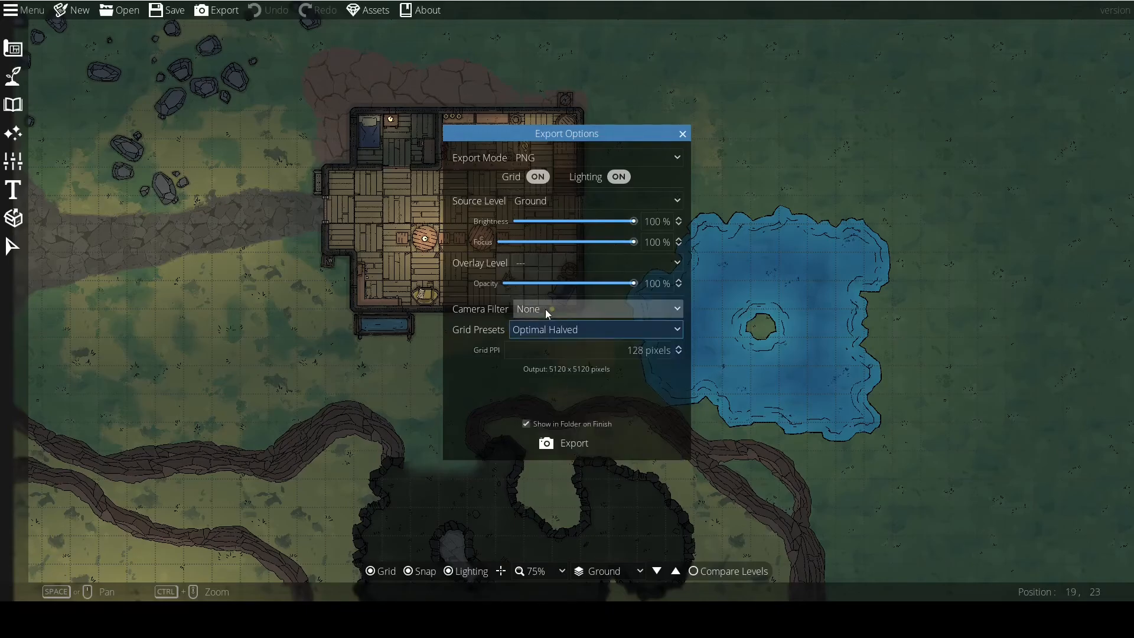
Export the map as a PNG file named intro in the Icewind Dale folder.
click(570, 439)
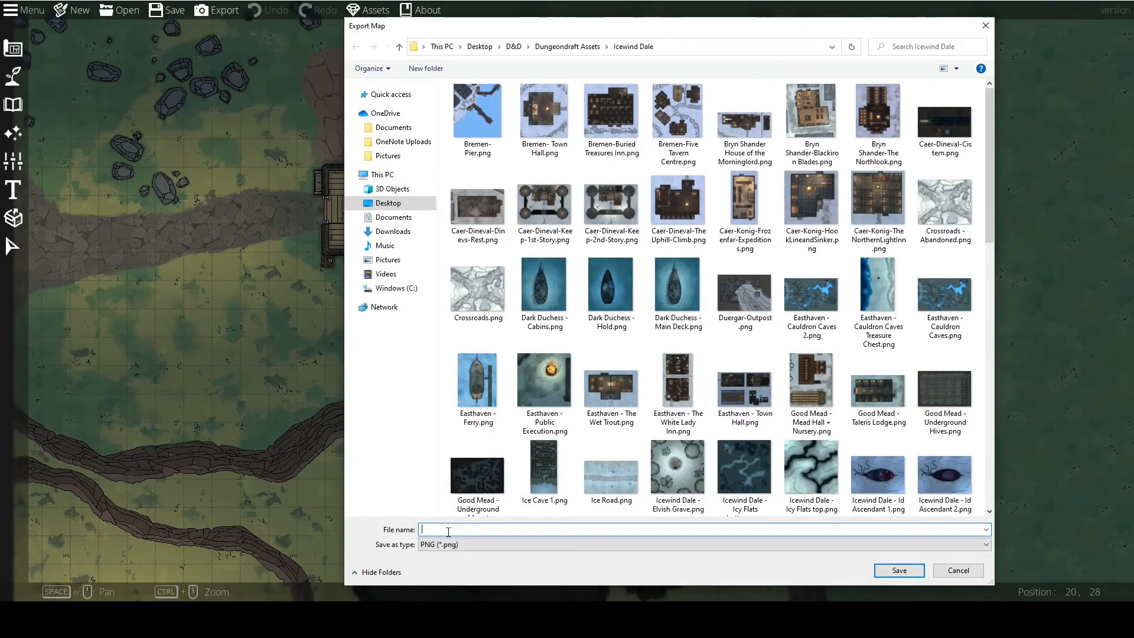
text(int)
key(Return)
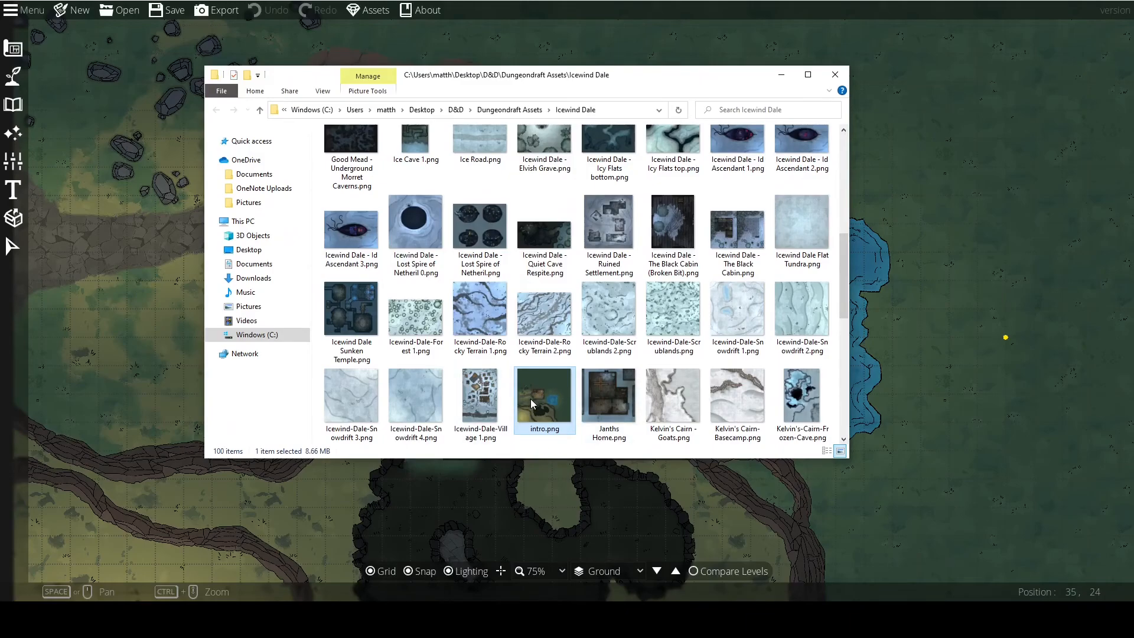
Open the exported intro.png and examine the tavern interior, lake and surrounding terrain up close.
scroll(531, 398, down, 3)
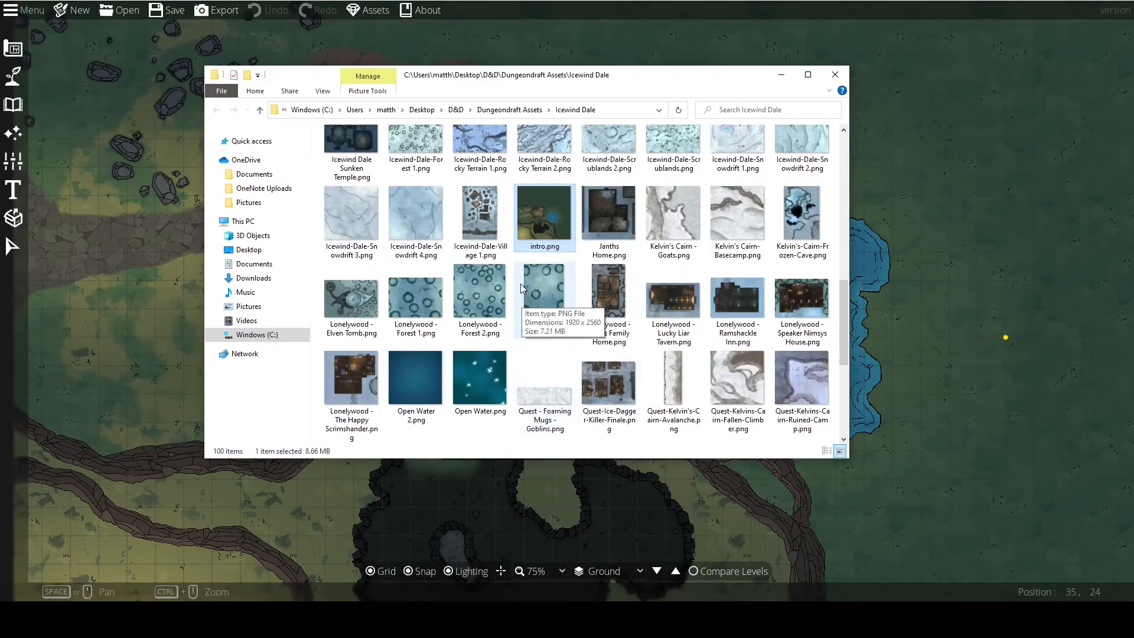
double_click(548, 224)
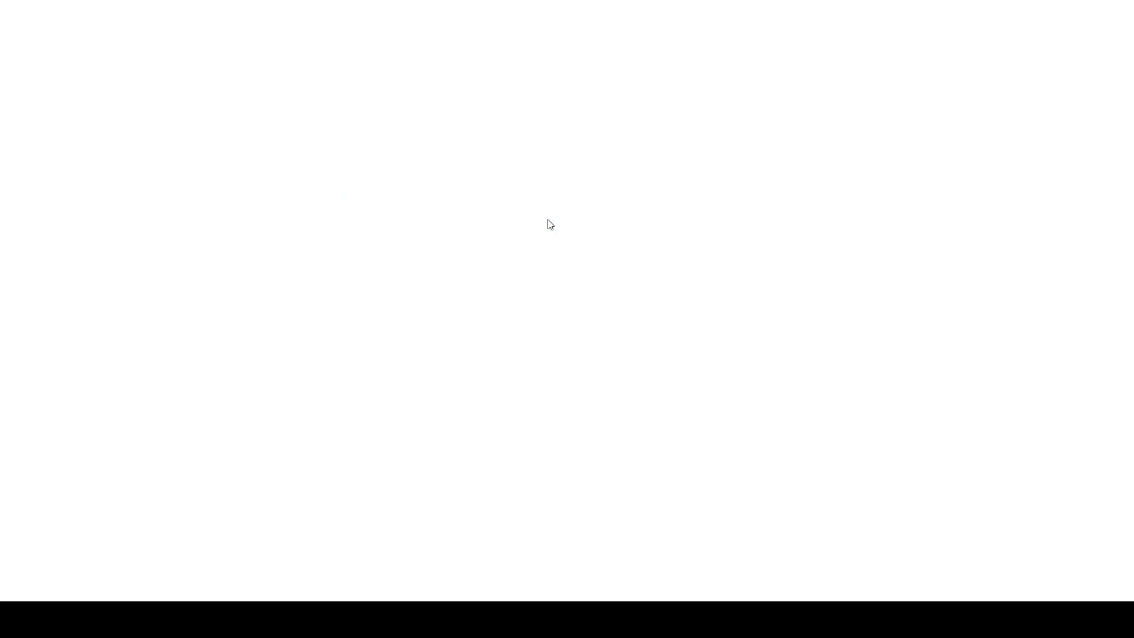
scroll(480, 346, up, 5)
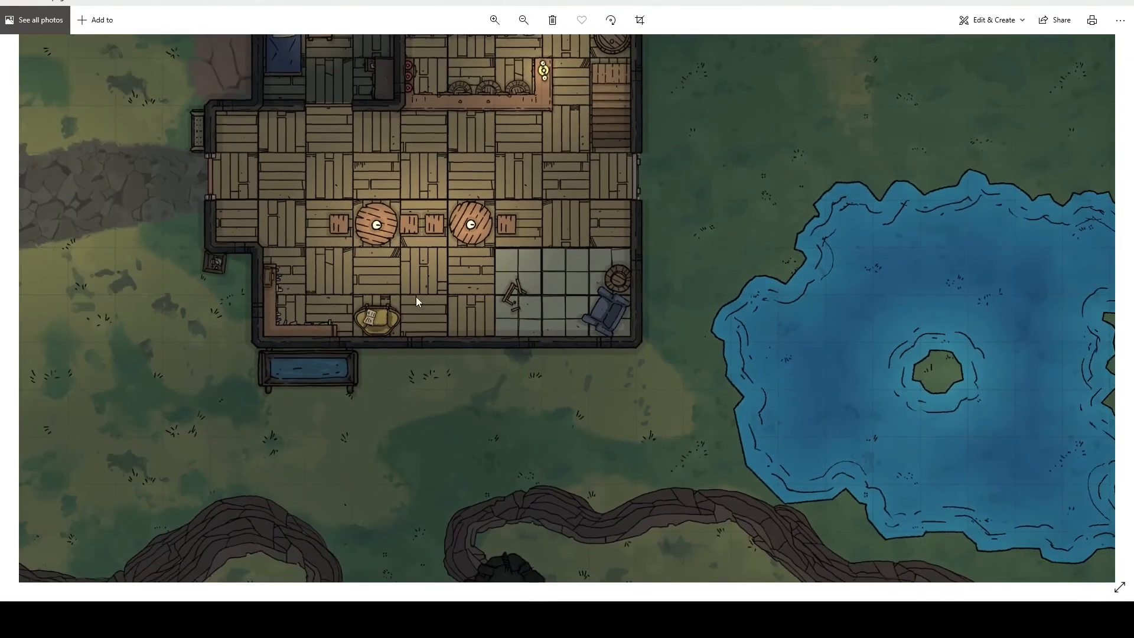
drag(416, 297, 728, 397)
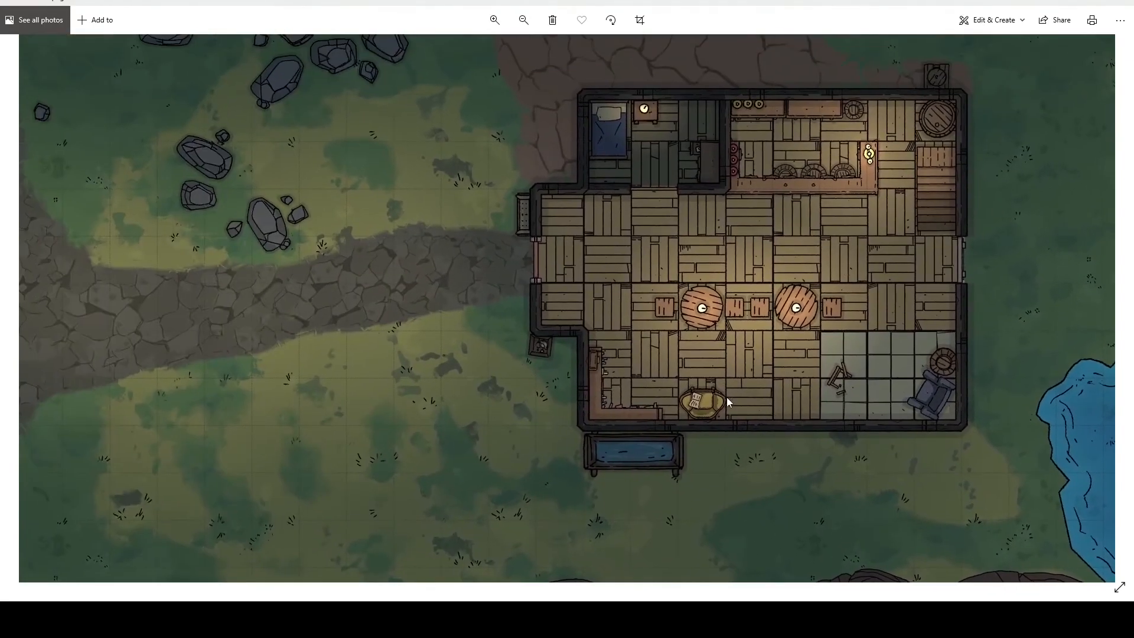
scroll(594, 286, up, 3)
drag(708, 286, 477, 417)
drag(596, 311, 474, 382)
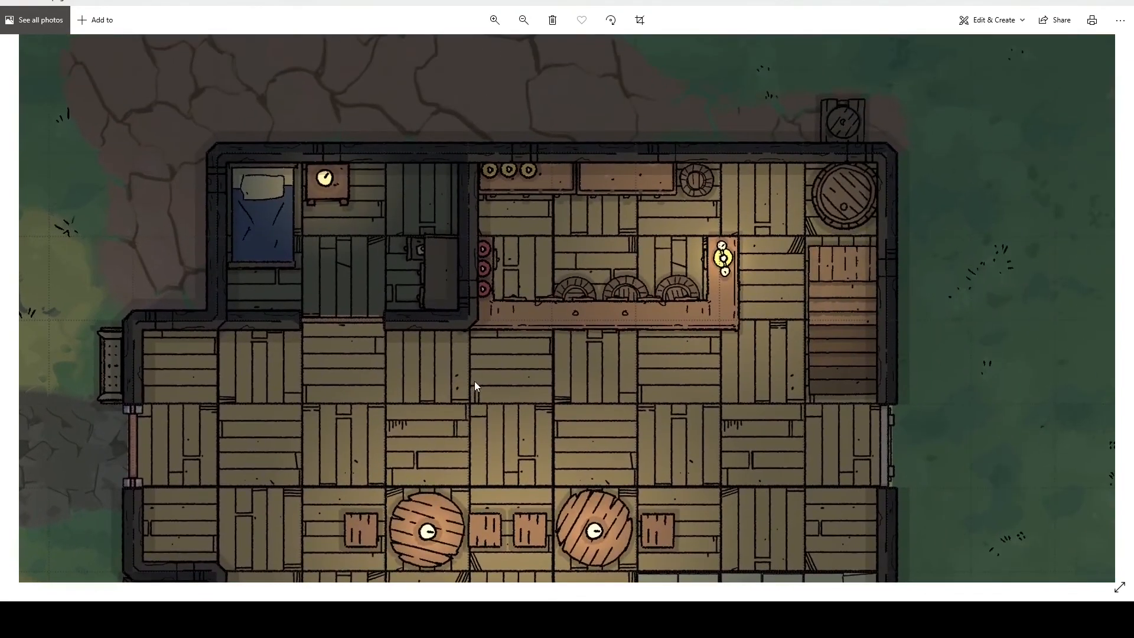
scroll(504, 364, down, 3)
drag(734, 510, 418, 220)
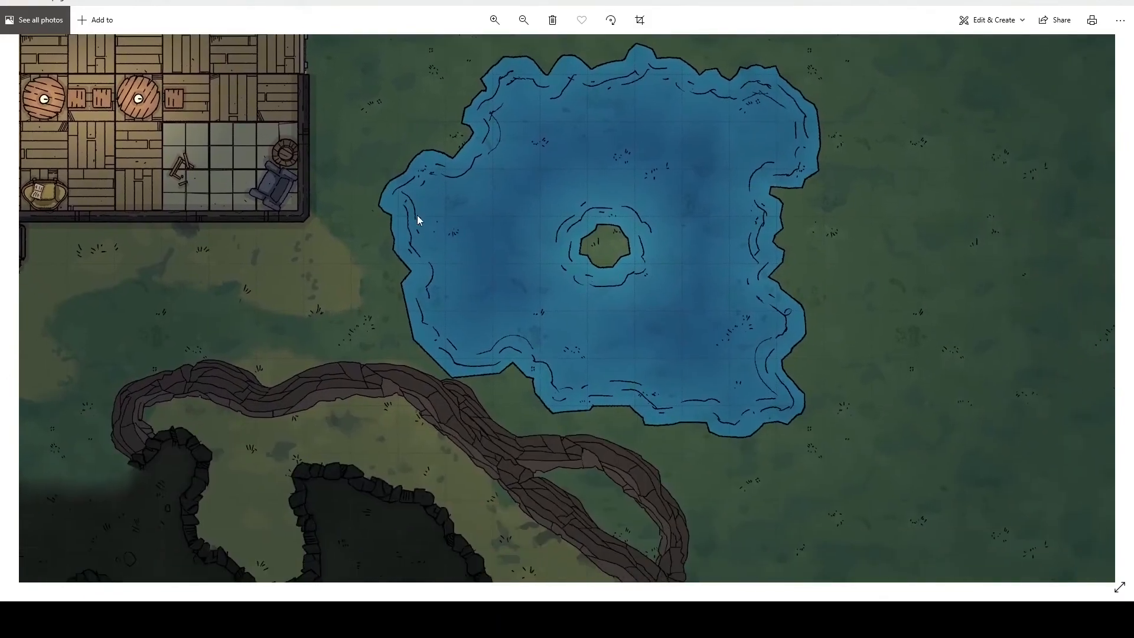
Examine the exported map's lake, cliffs, cave and tavern at different magnifications, and close the image.
scroll(513, 373, up, 5)
scroll(418, 392, down, 6)
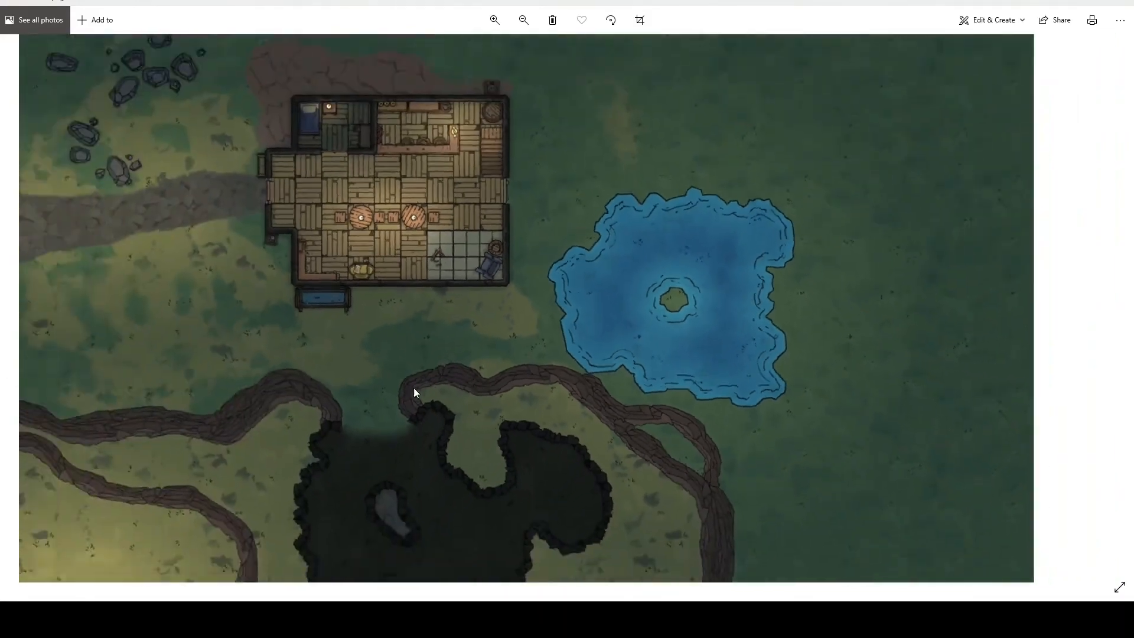
scroll(478, 410, up, 6)
drag(446, 401, 652, 174)
scroll(516, 243, down, 3)
drag(547, 177, 556, 491)
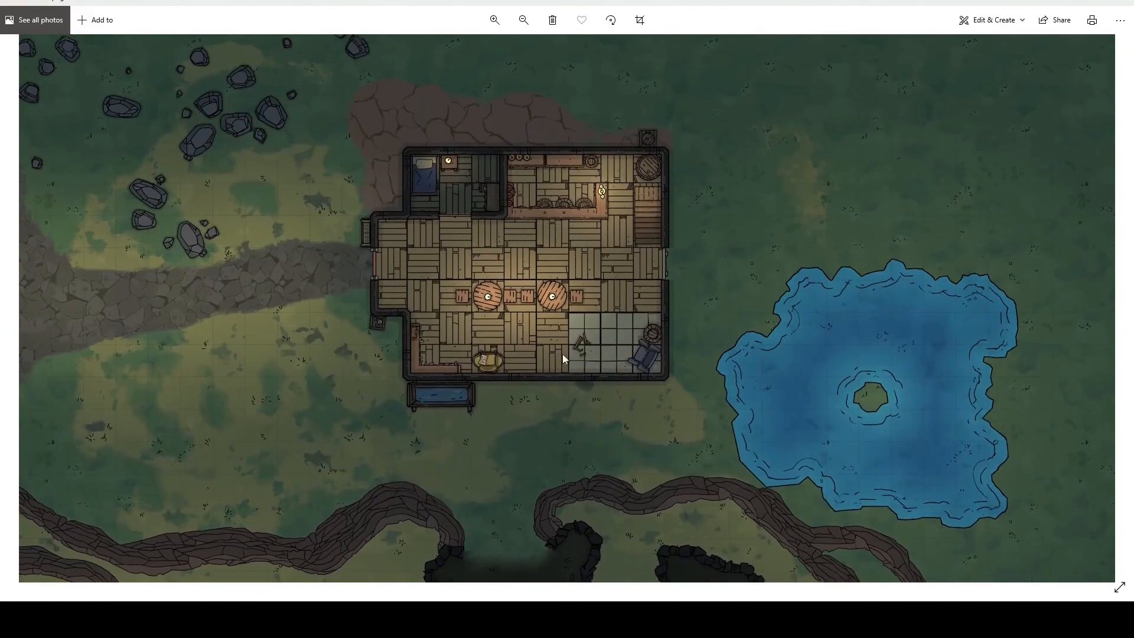
scroll(432, 332, down, 2)
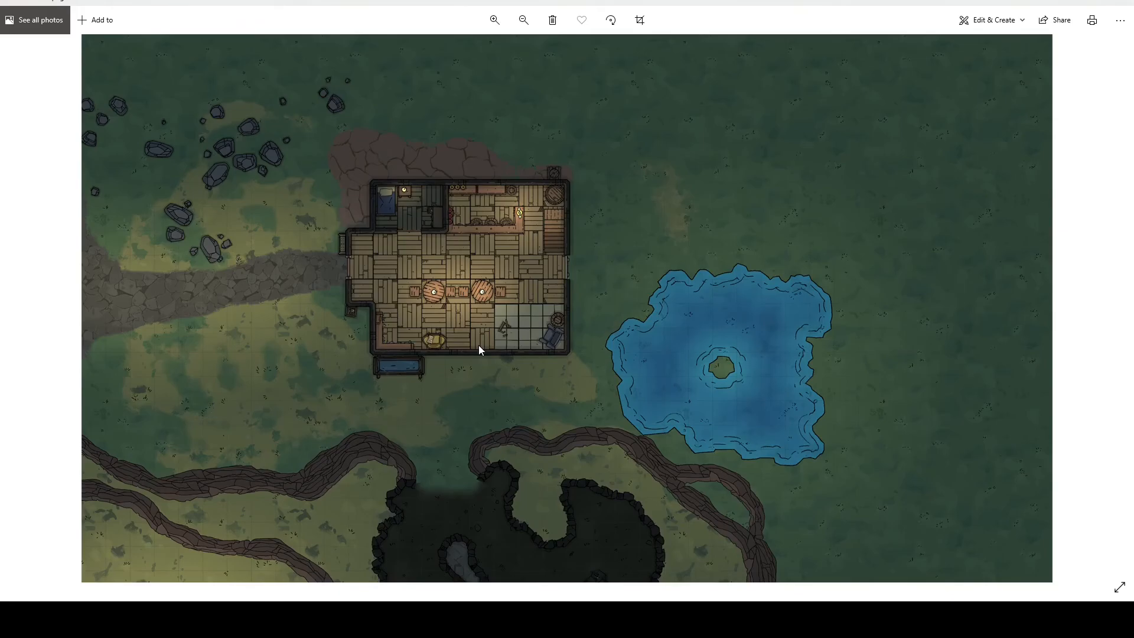
scroll(478, 345, up, 2)
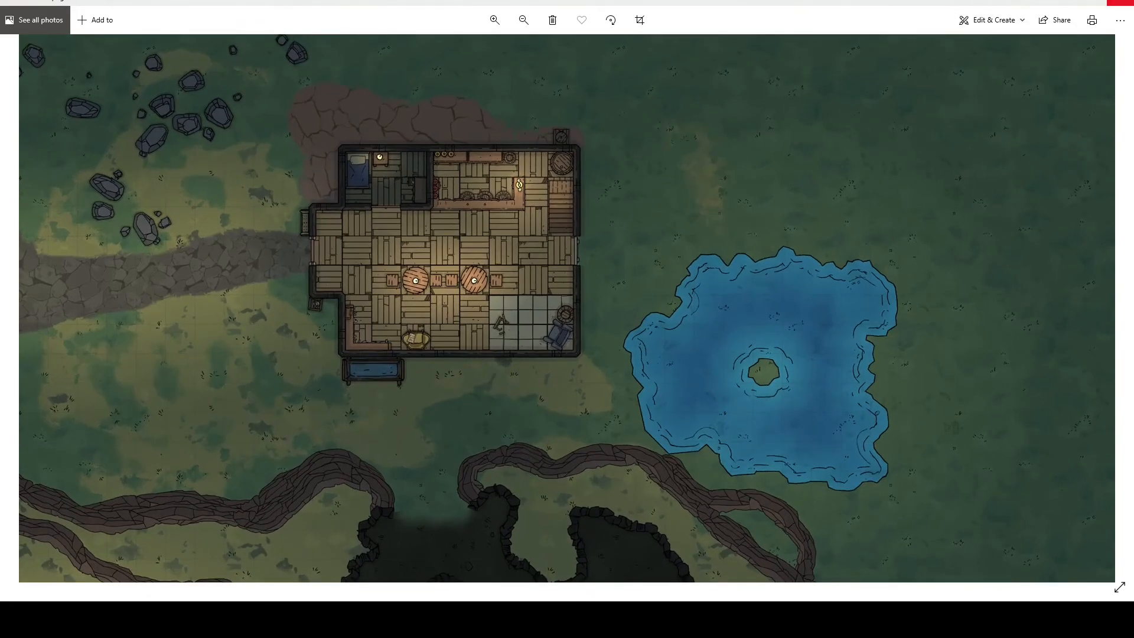
click(1121, 2)
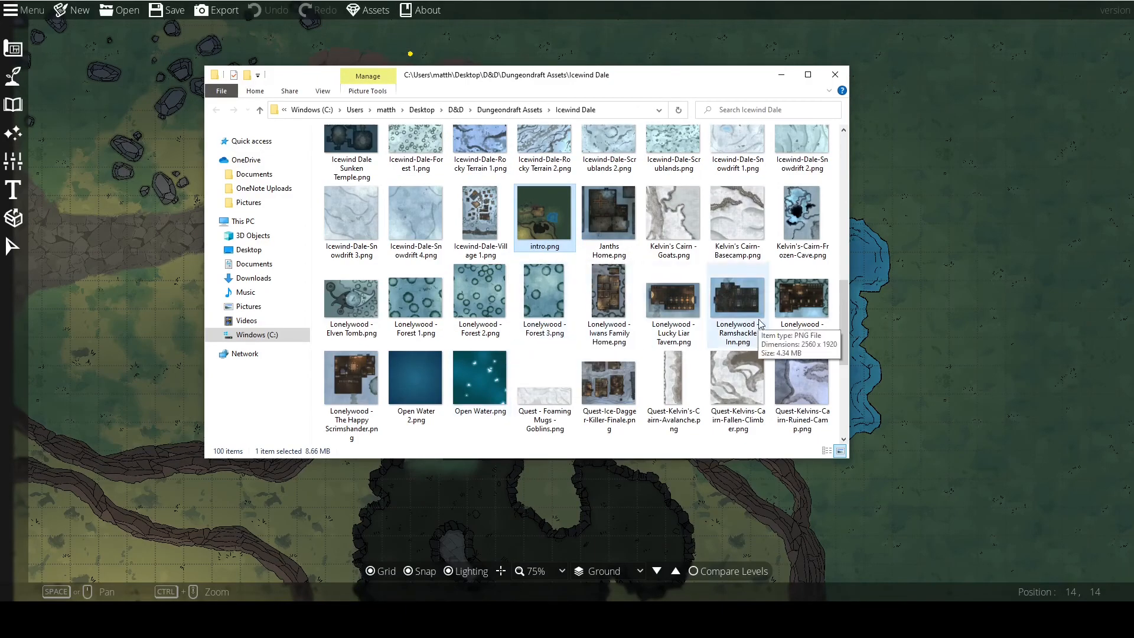
Look through the other exported map images in the Icewind Dale folder.
scroll(786, 283, up, 2)
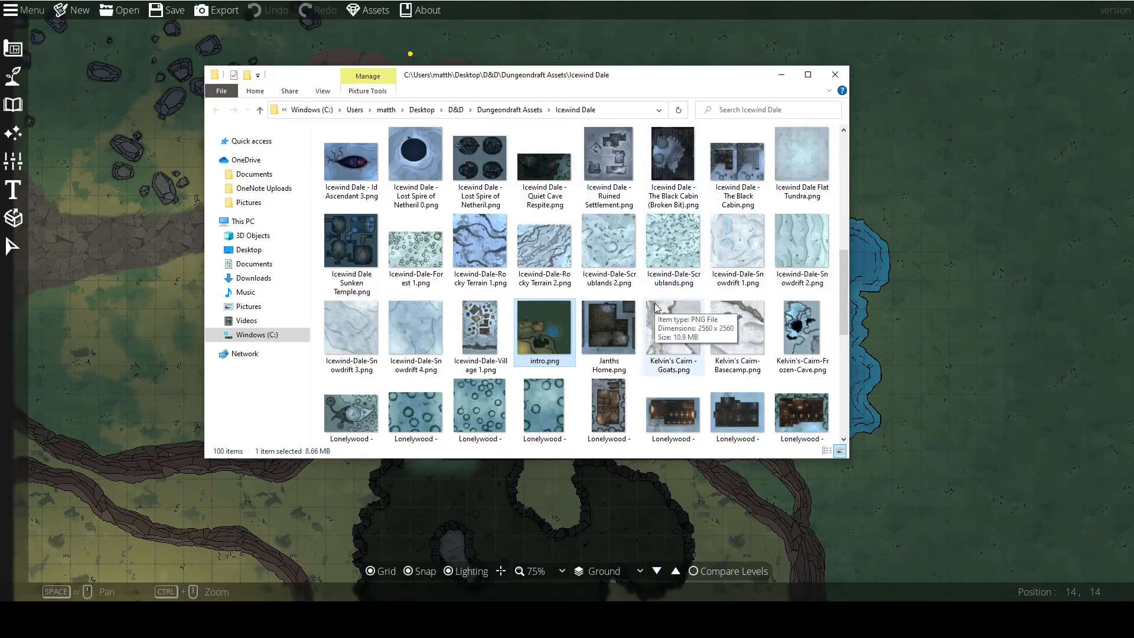
scroll(657, 307, down, 2)
scroll(657, 307, down, 4)
scroll(656, 307, up, 2)
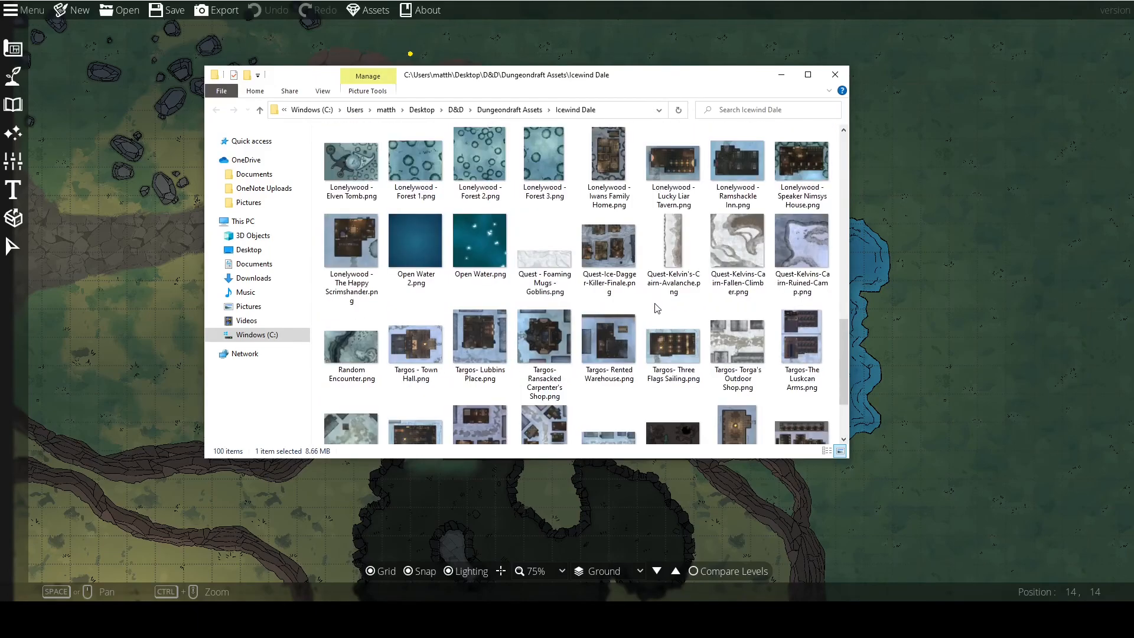